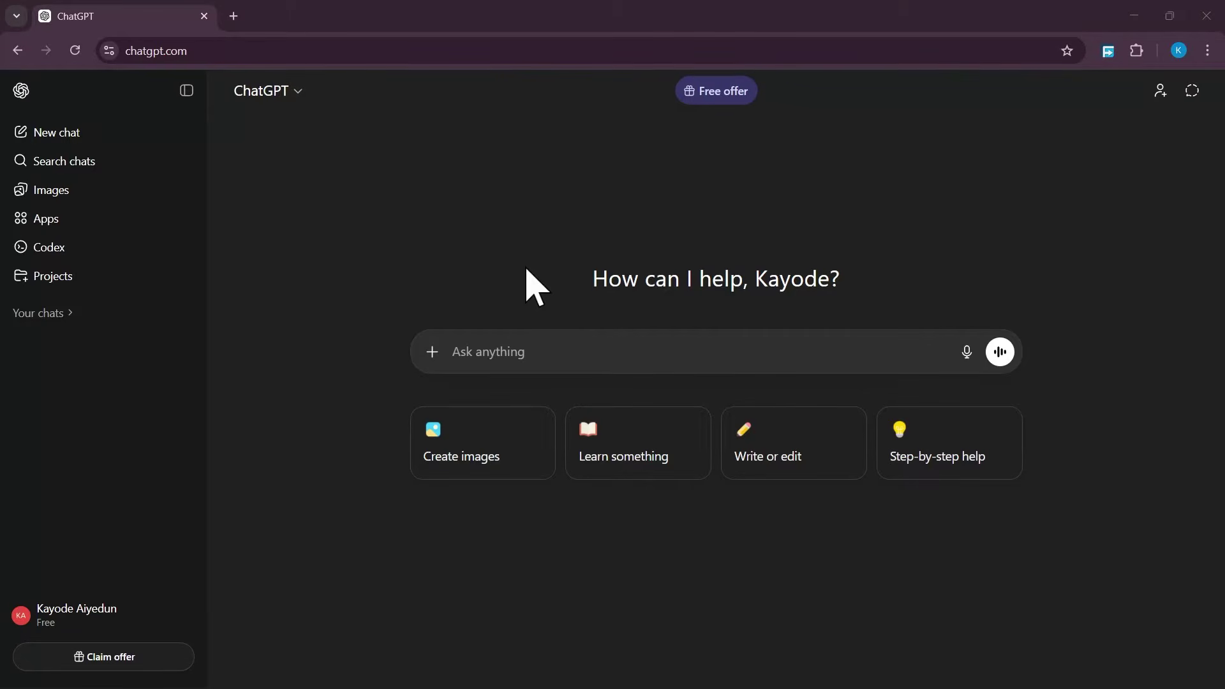
Step: Paste the prepared Bruno story prompt requesting a short animated video transcript with Bruno as narrator, review it, and submit it
{"action": "left_click", "coordinate": [505, 351]}
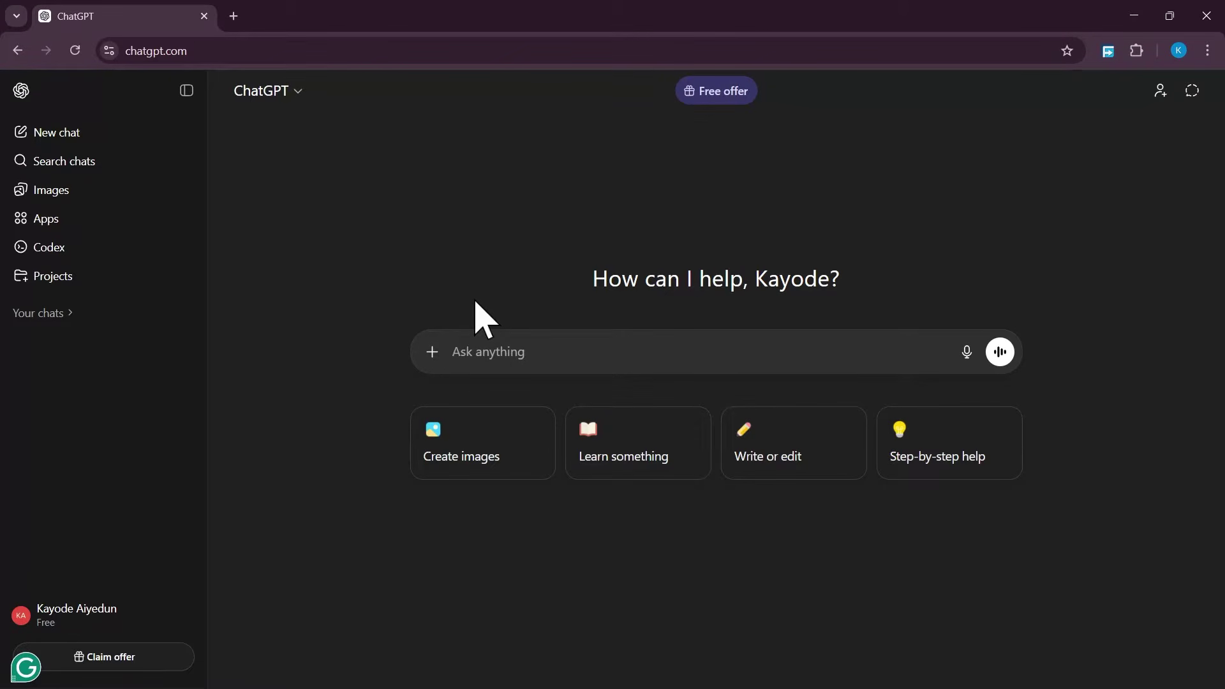
{"action": "key", "text": "ctrl+v"}
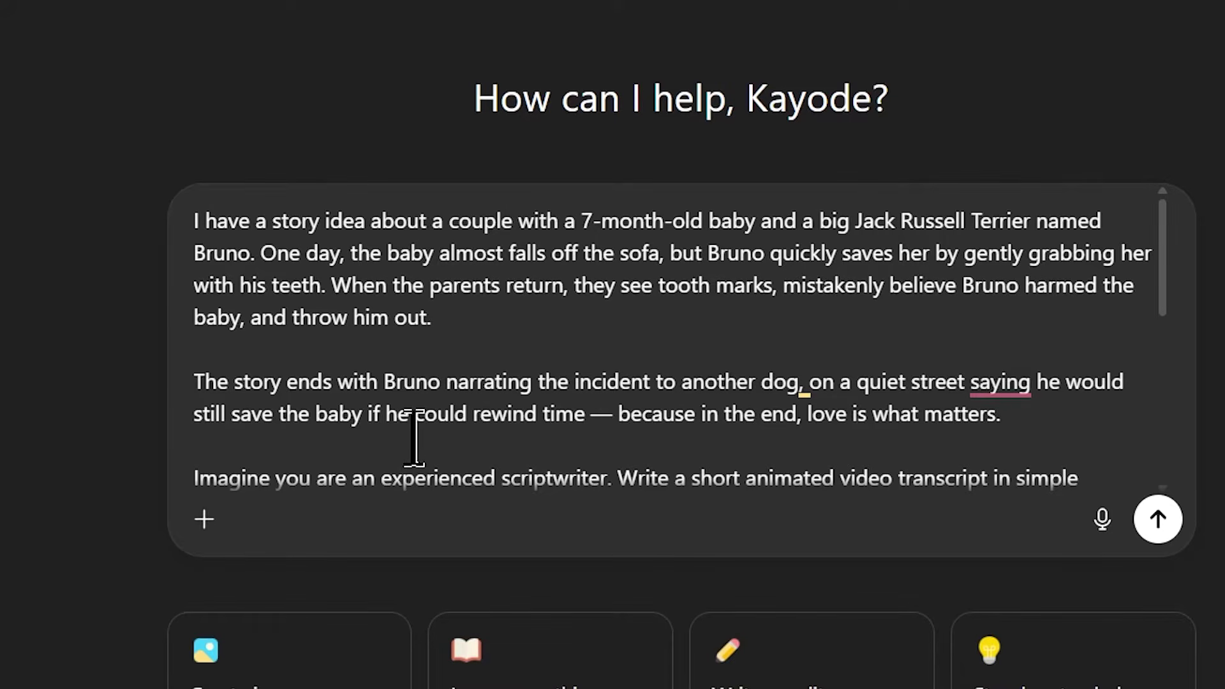
{"action": "scroll", "coordinate": [399, 402], "scroll_direction": "down", "scroll_amount": 5}
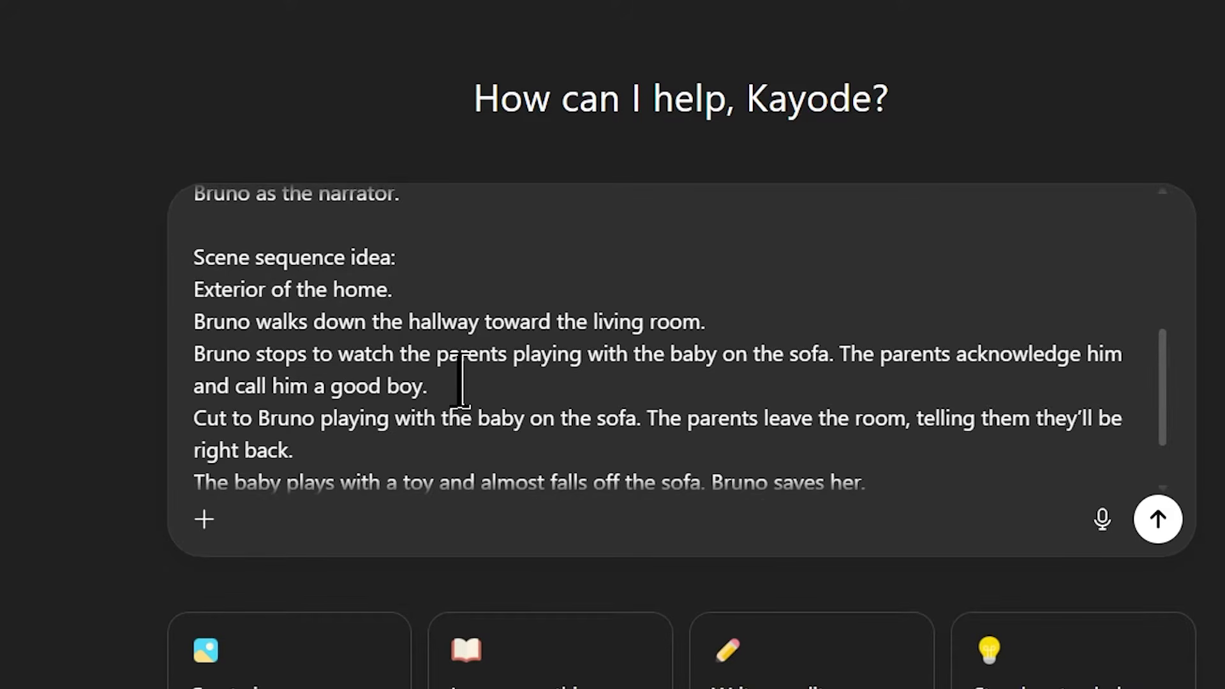
{"action": "scroll", "coordinate": [447, 392], "scroll_direction": "down", "scroll_amount": 2}
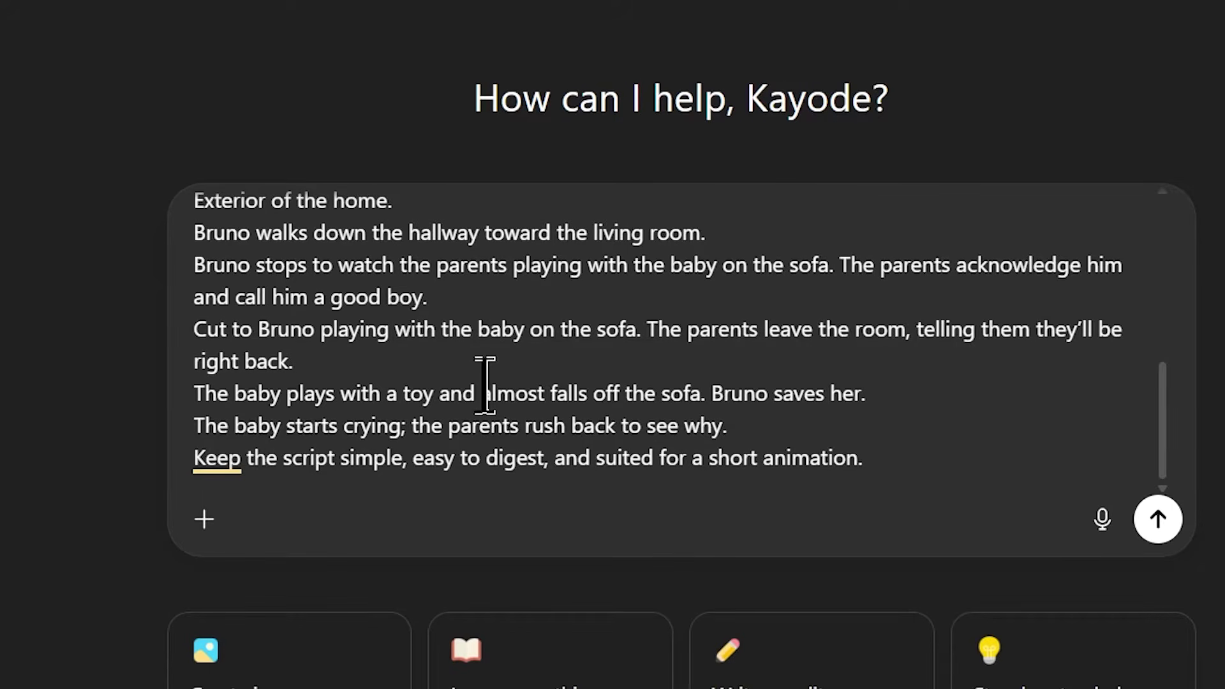
{"action": "scroll", "coordinate": [485, 386], "scroll_direction": "up", "scroll_amount": 10}
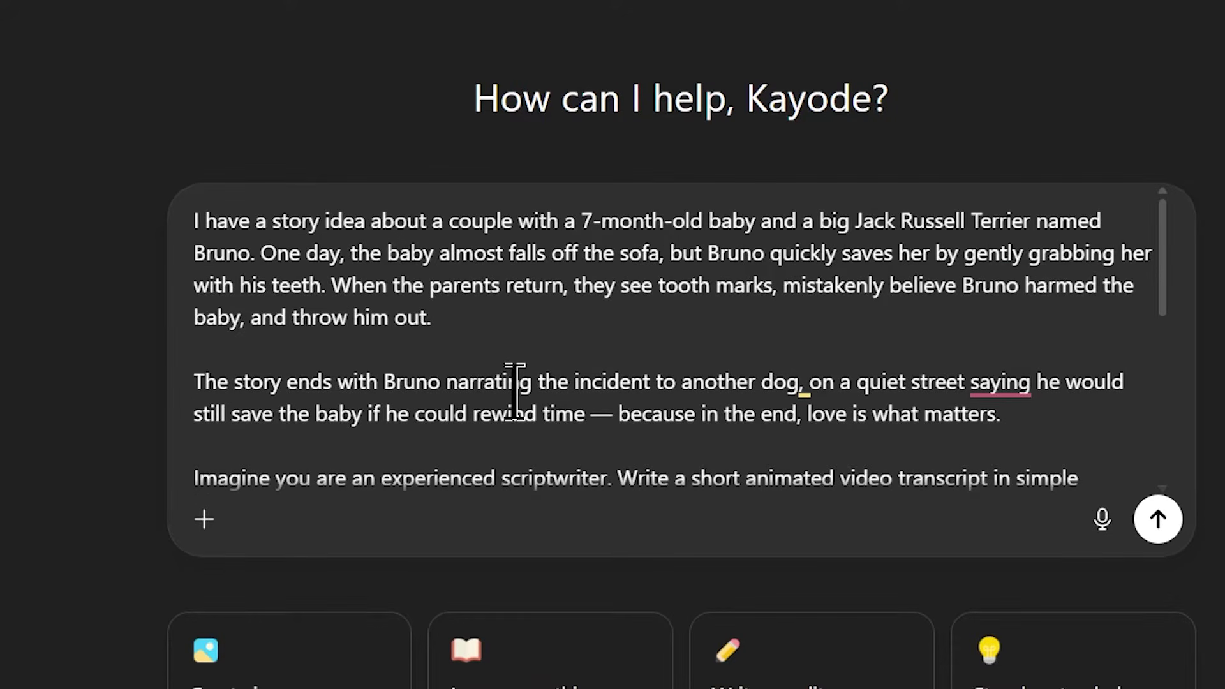
{"action": "left_click", "coordinate": [1158, 522]}
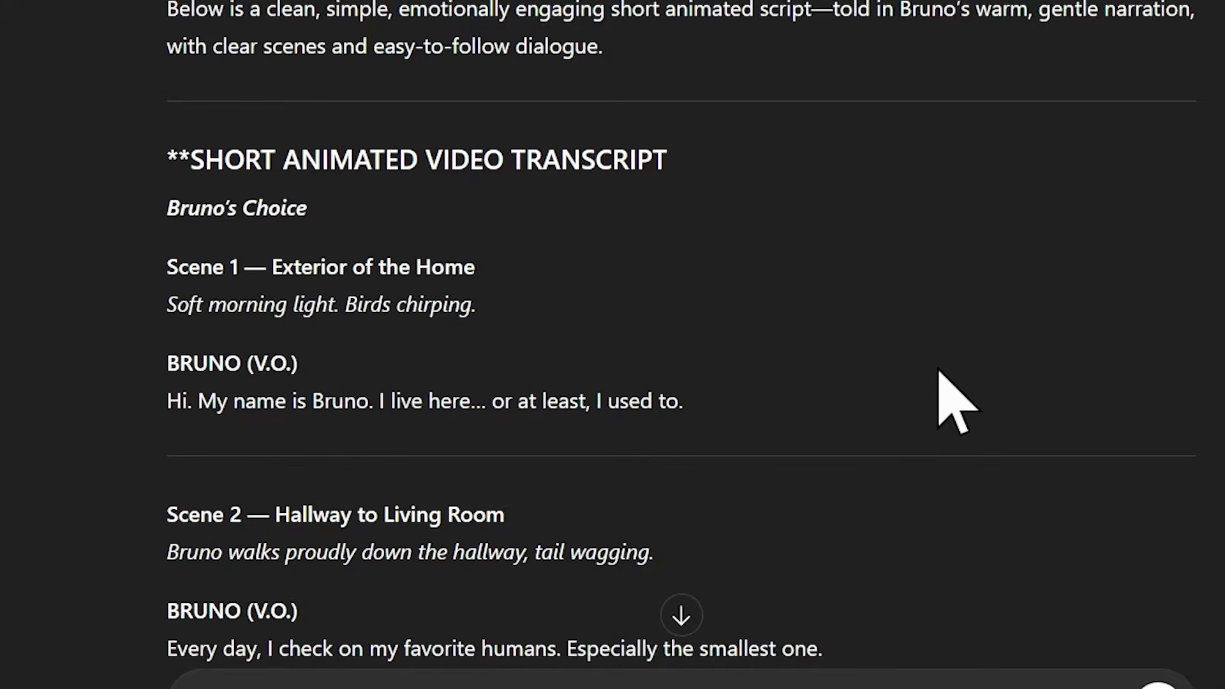
Step: Read through the generated script's opening scenes and submit the follow-up prompt "Extract the Dog's Narration"
{"action": "scroll", "coordinate": [952, 382], "scroll_direction": "down", "scroll_amount": 3}
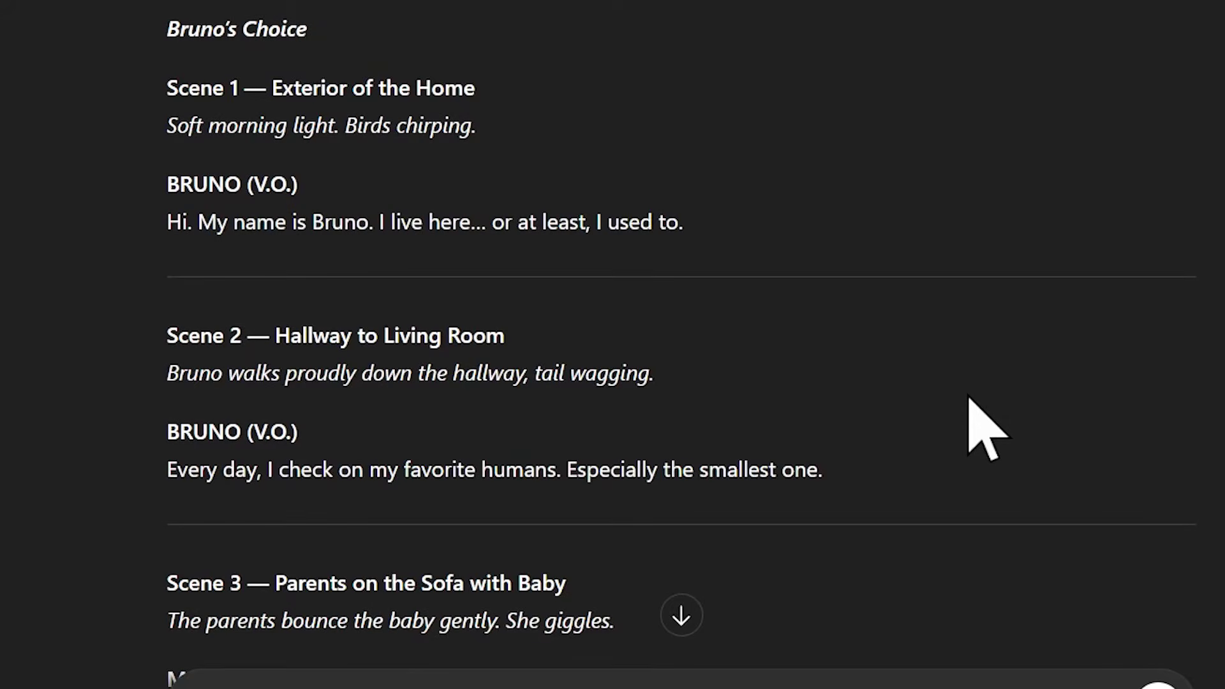
{"action": "scroll", "coordinate": [951, 333], "scroll_direction": "down", "scroll_amount": 2}
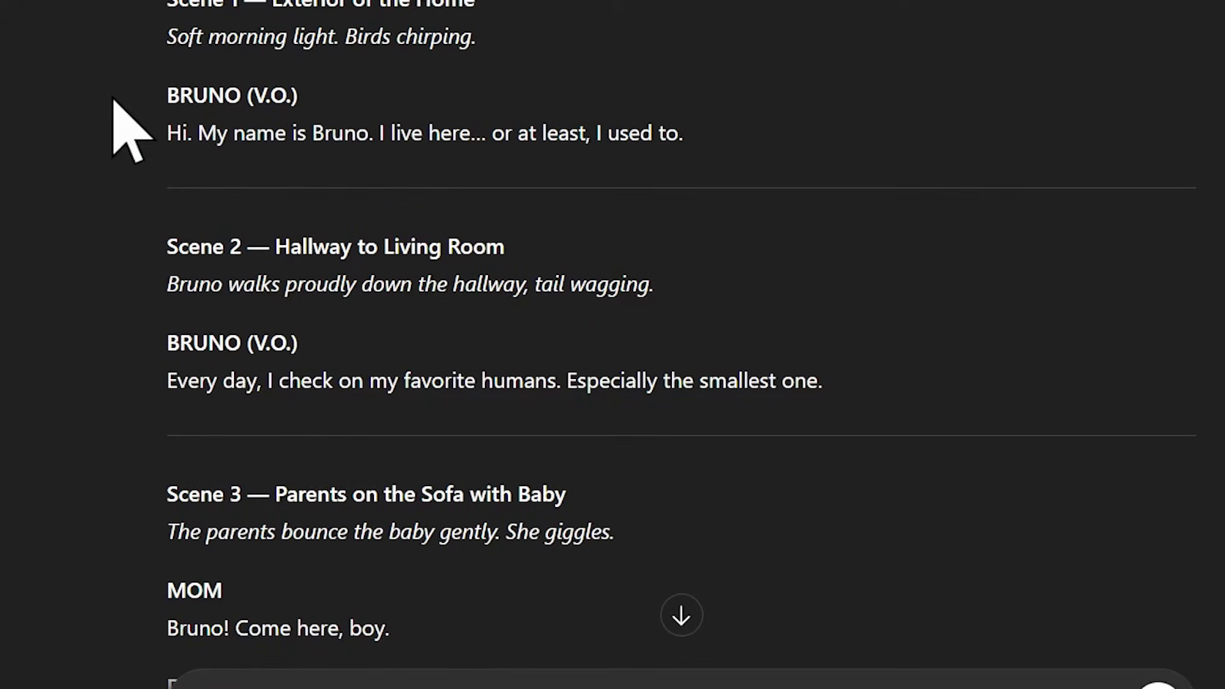
{"action": "scroll", "coordinate": [271, 102], "scroll_direction": "down", "scroll_amount": 2}
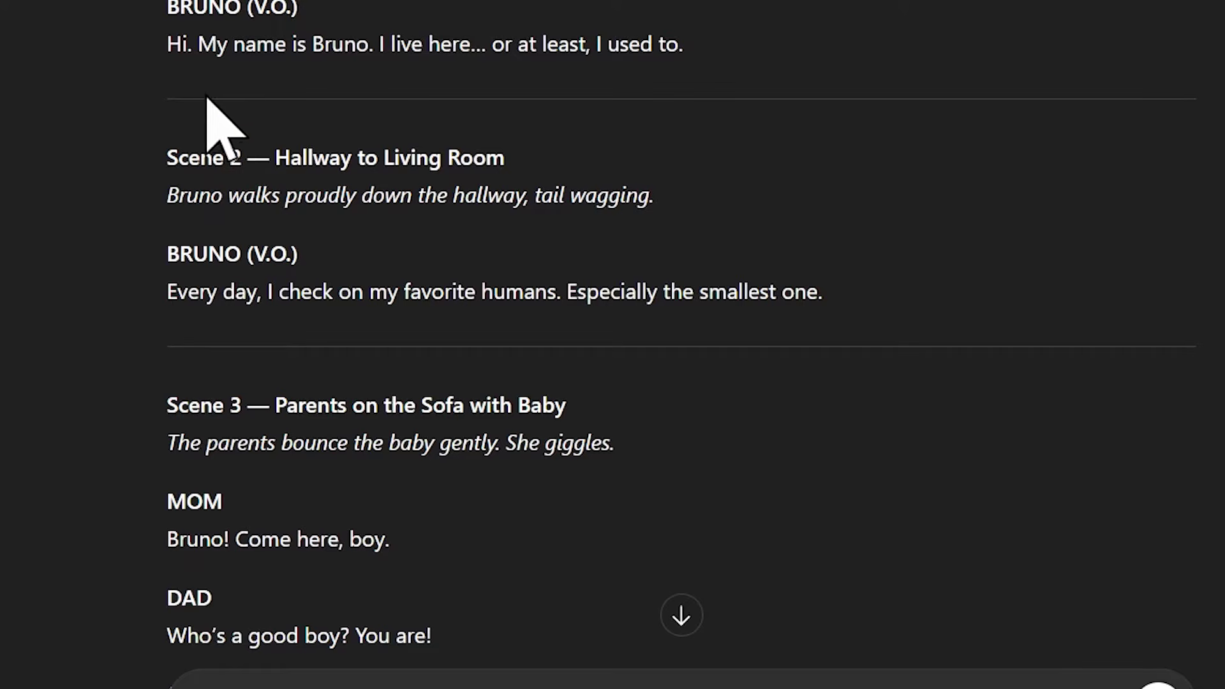
{"action": "scroll", "coordinate": [150, 236], "scroll_direction": "down", "scroll_amount": 2}
{"action": "scroll", "coordinate": [246, 205], "scroll_direction": "down", "scroll_amount": 3}
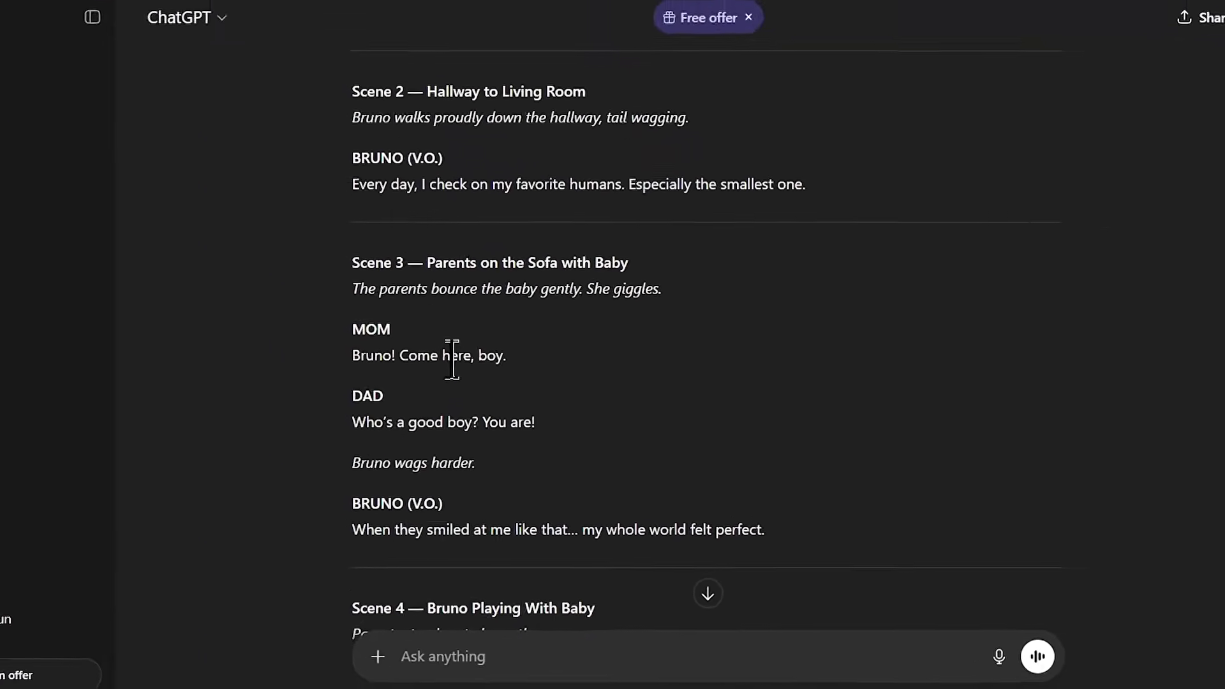
{"action": "scroll", "coordinate": [451, 359], "scroll_direction": "up", "scroll_amount": 3}
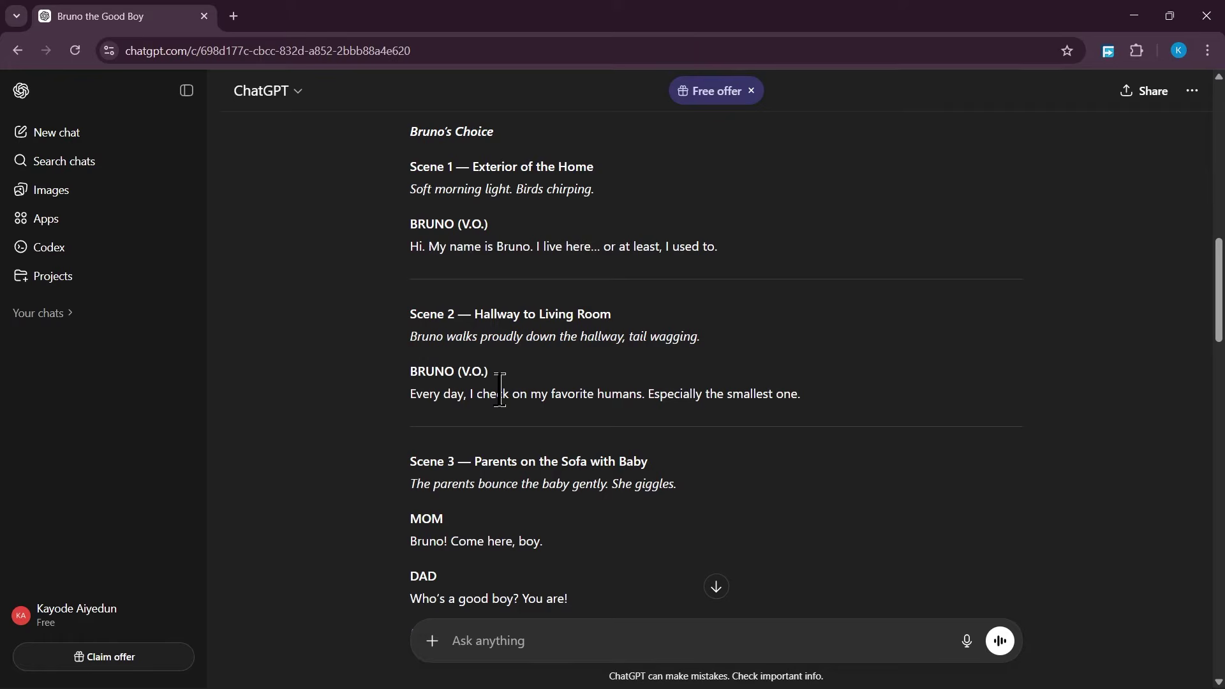
{"action": "left_click", "coordinate": [494, 642]}
{"action": "type", "text": "Extract the Dog’s Narration"}
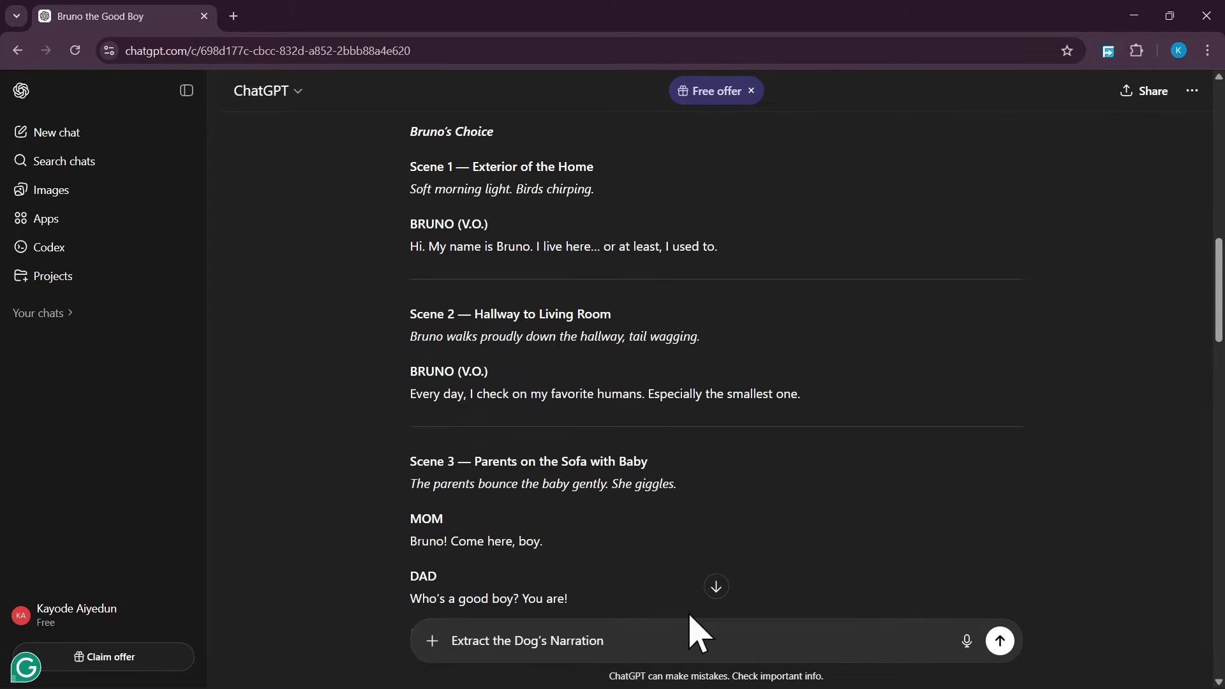
{"action": "left_click", "coordinate": [1000, 641]}
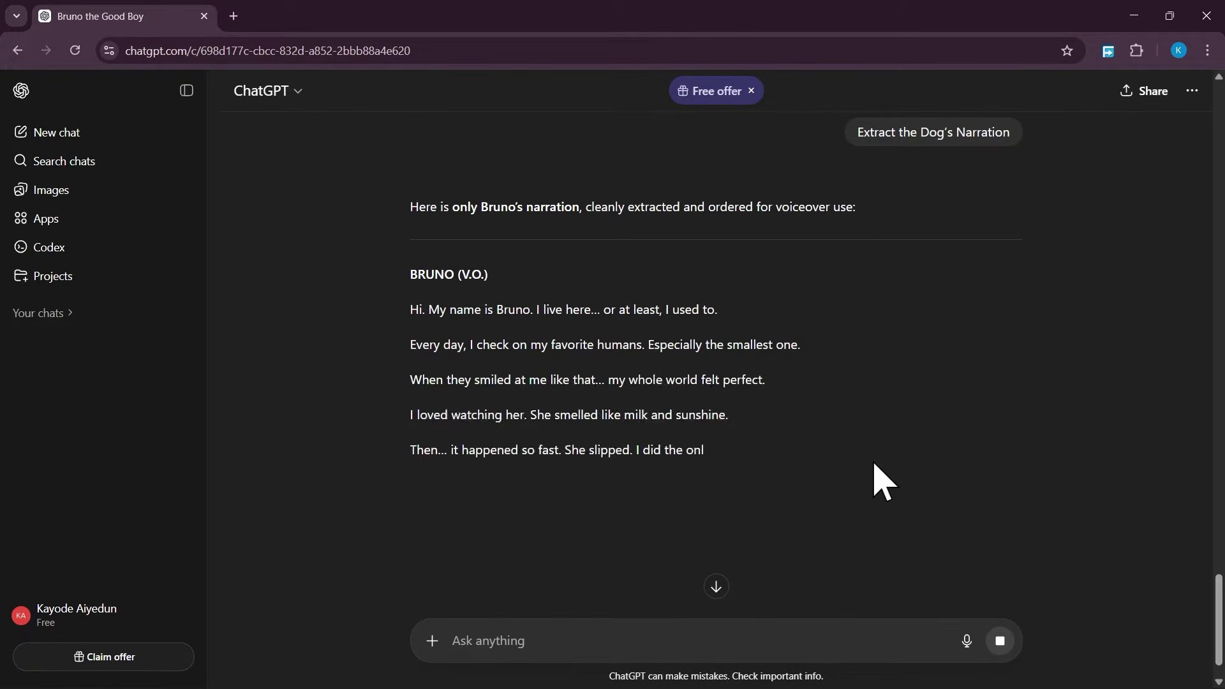
Step: Examine the extracted Bruno narration and compare it with the parents' dialogue in the full script
{"action": "scroll", "coordinate": [881, 492], "scroll_direction": "down", "scroll_amount": 1}
{"action": "scroll", "coordinate": [888, 491], "scroll_direction": "up", "scroll_amount": 1}
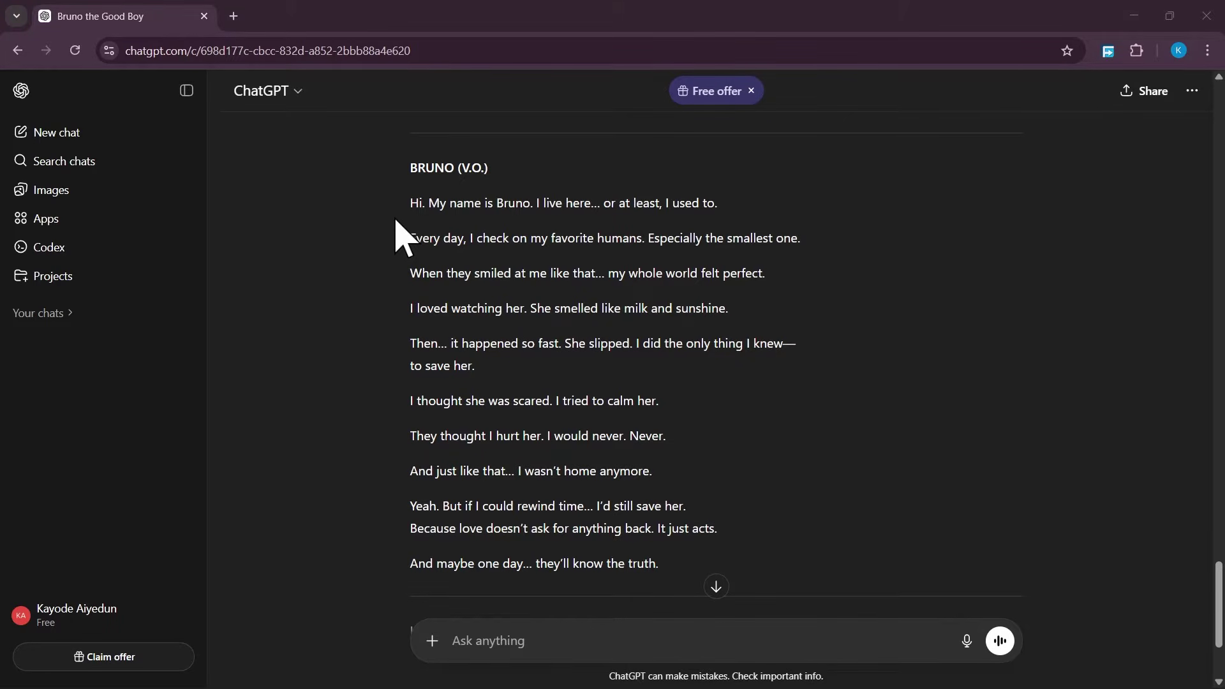
{"action": "scroll", "coordinate": [429, 265], "scroll_direction": "up", "scroll_amount": 1}
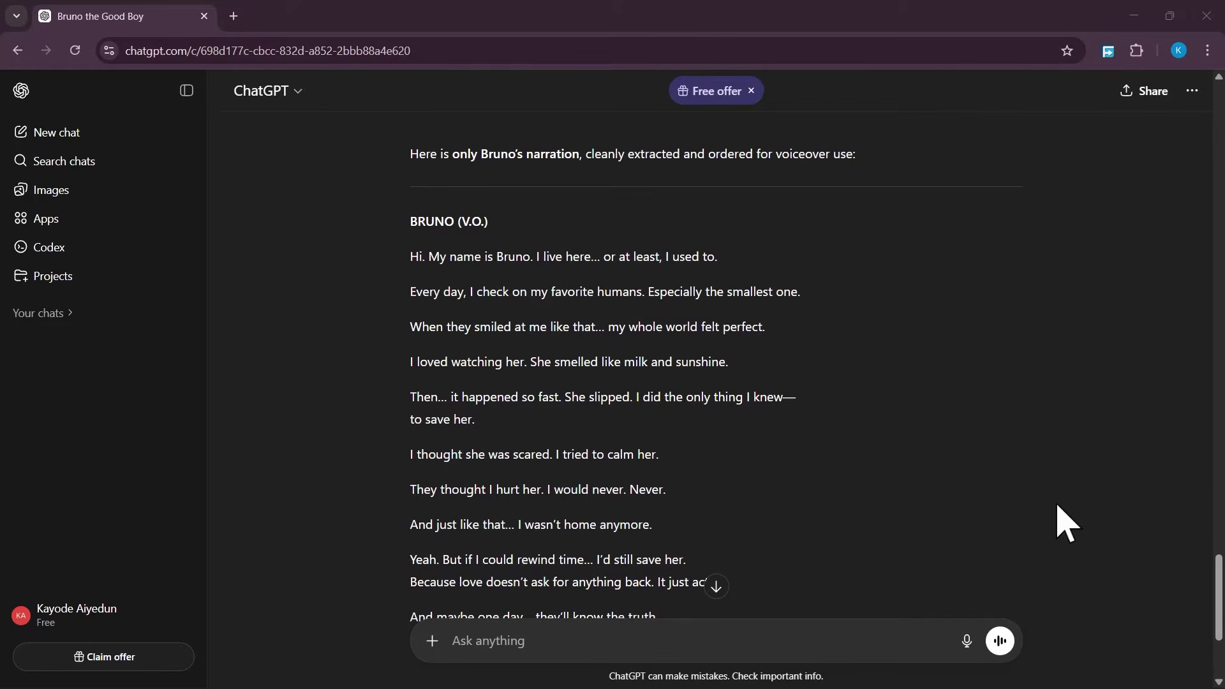
{"action": "left_click_drag", "start_coordinate": [1218, 583], "coordinate": [1206, 290]}
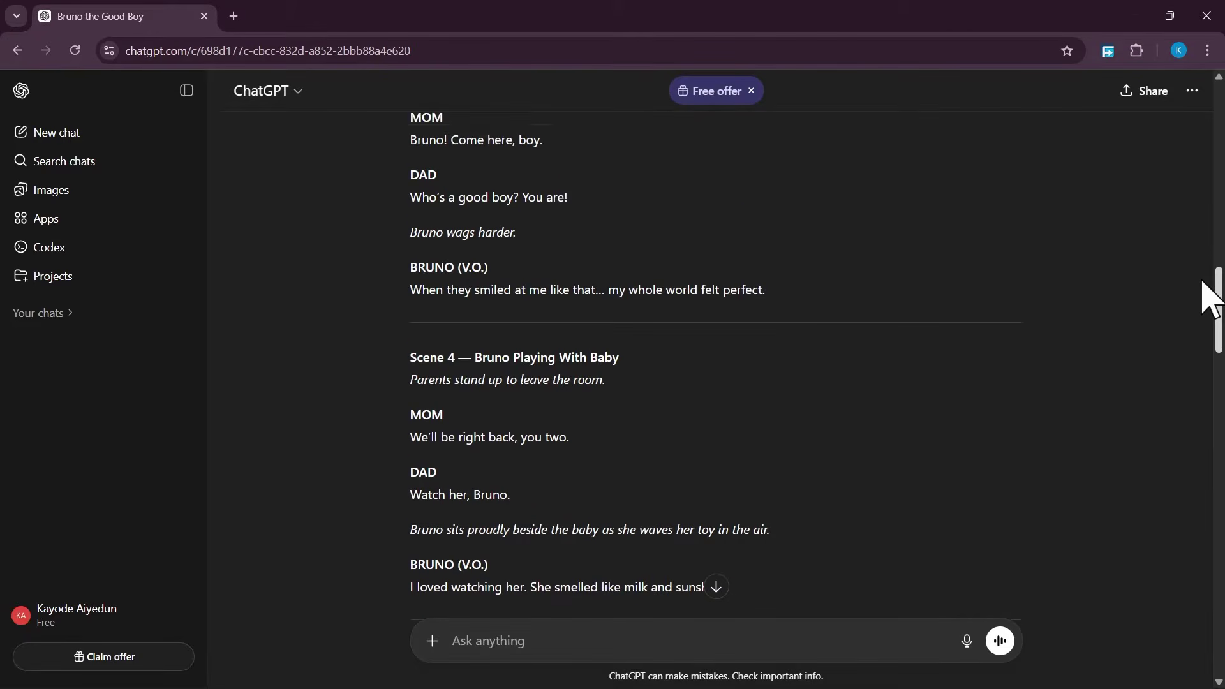
{"action": "double_click", "coordinate": [421, 415]}
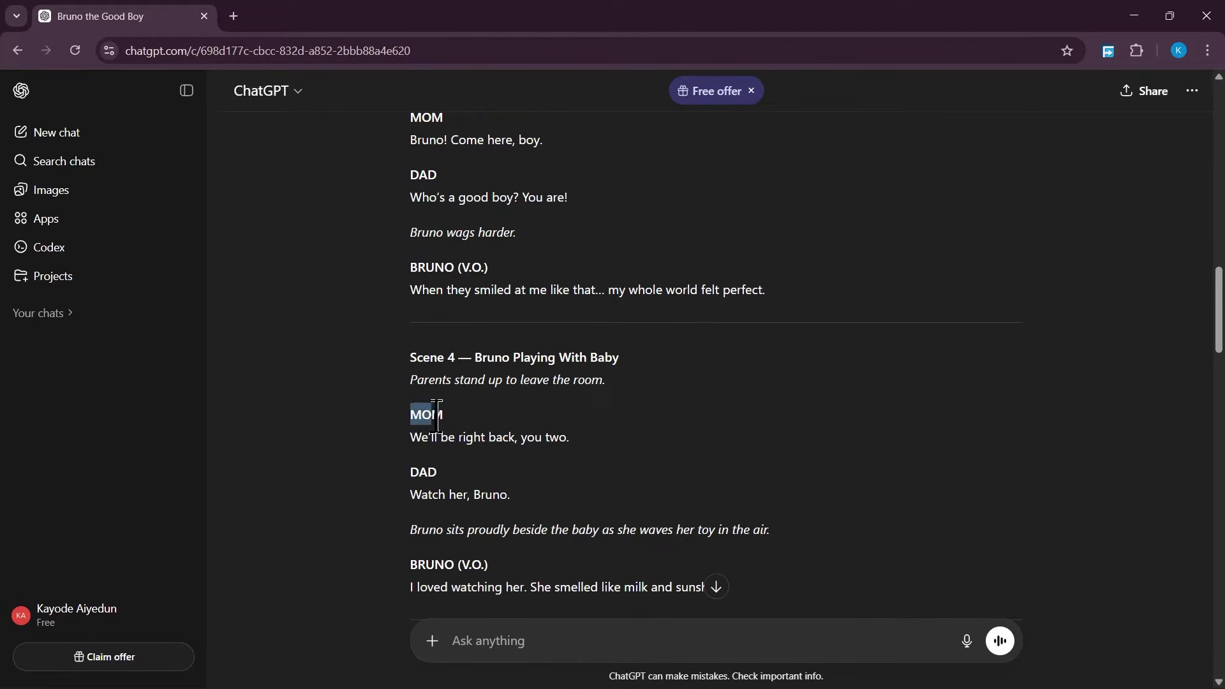
{"action": "left_click", "coordinate": [412, 464]}
{"action": "left_click_drag", "start_coordinate": [1215, 319], "coordinate": [1216, 617]}
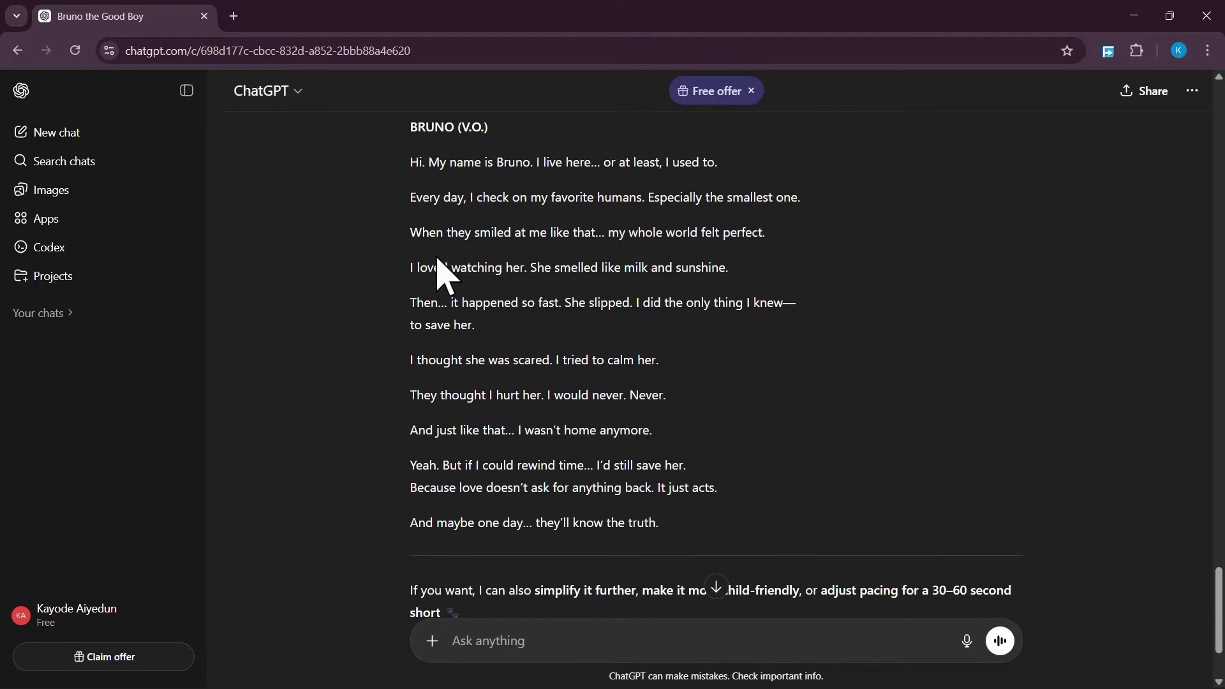
Step: Open ElevenLabs in a new browser tab and sign in with the Google account
{"action": "key", "text": "ctrl+t"}
{"action": "type", "text": "ele"}
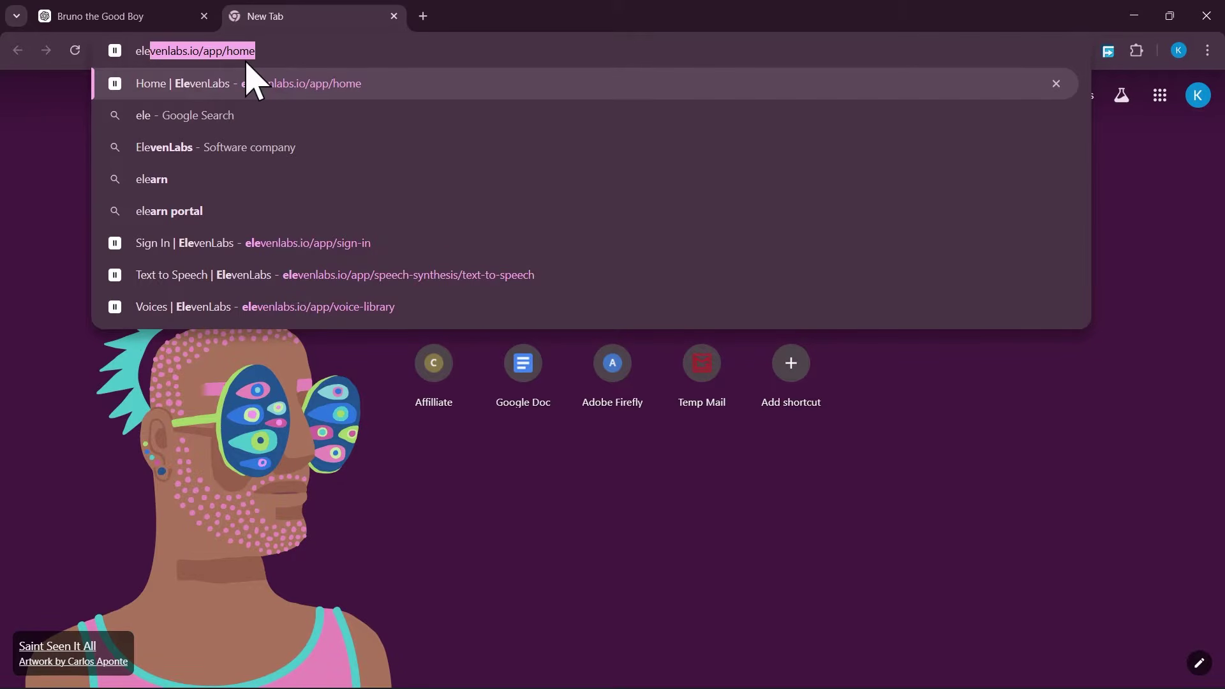
{"action": "key", "text": "Return"}
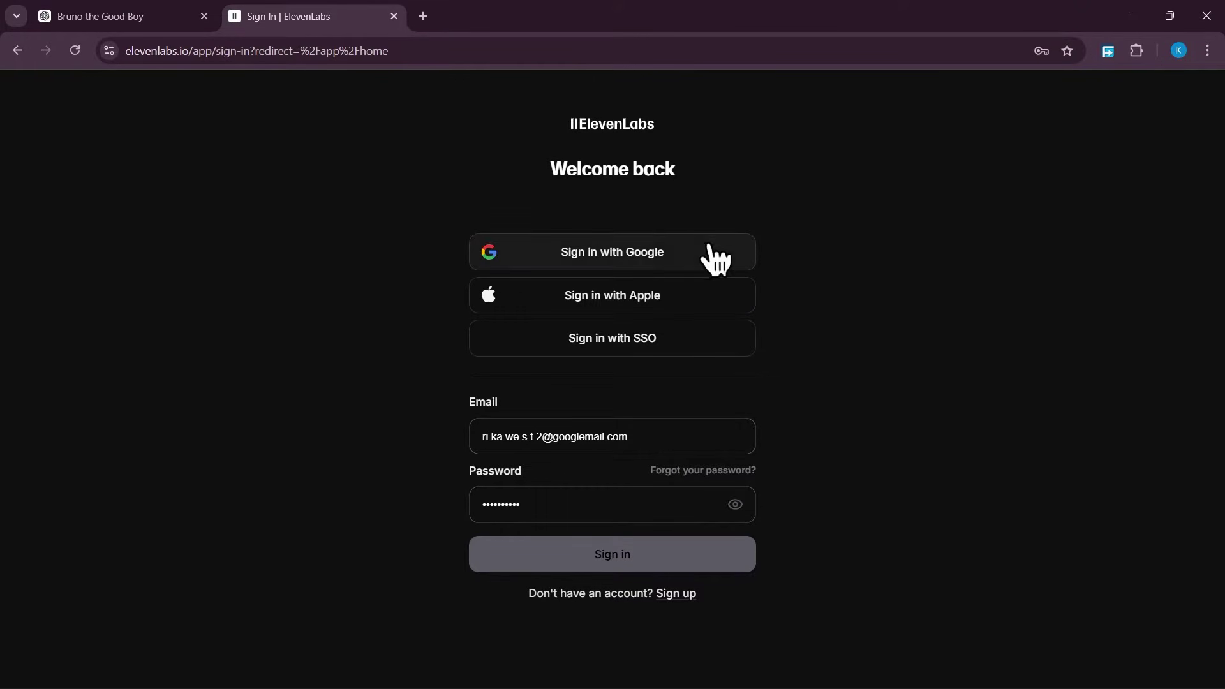
{"action": "left_click", "coordinate": [675, 257]}
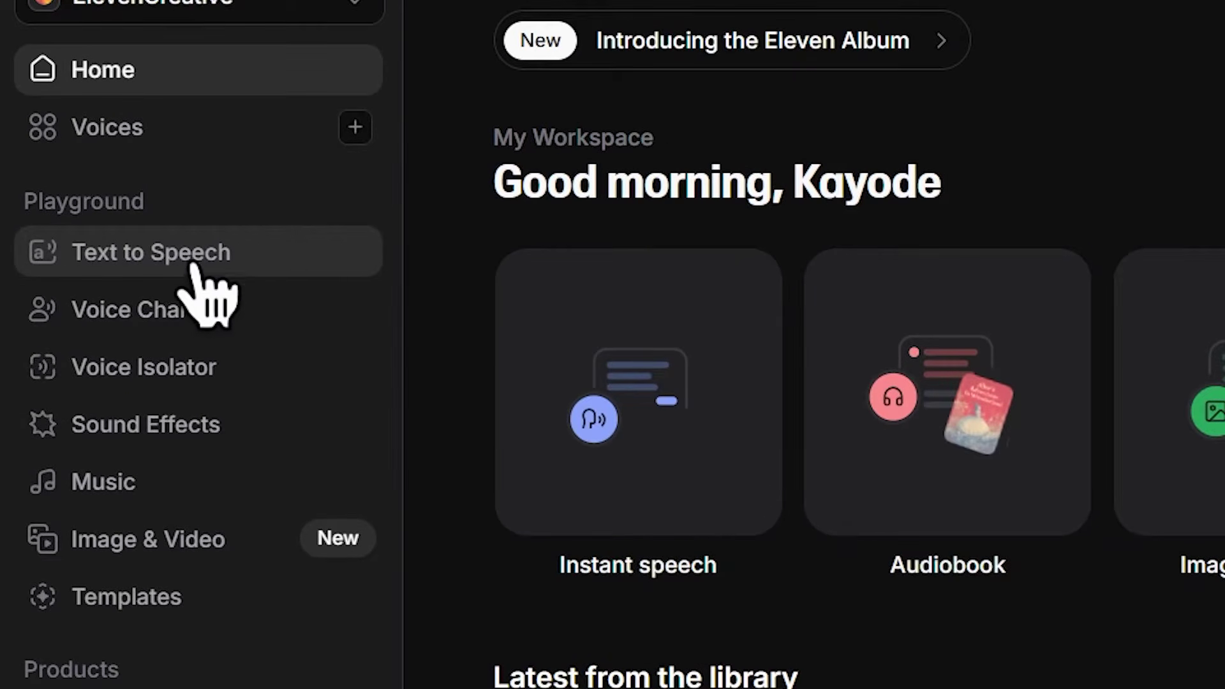
Step: Open Text to Speech and search the explorable voice library for "drew"
{"action": "left_click", "coordinate": [284, 256]}
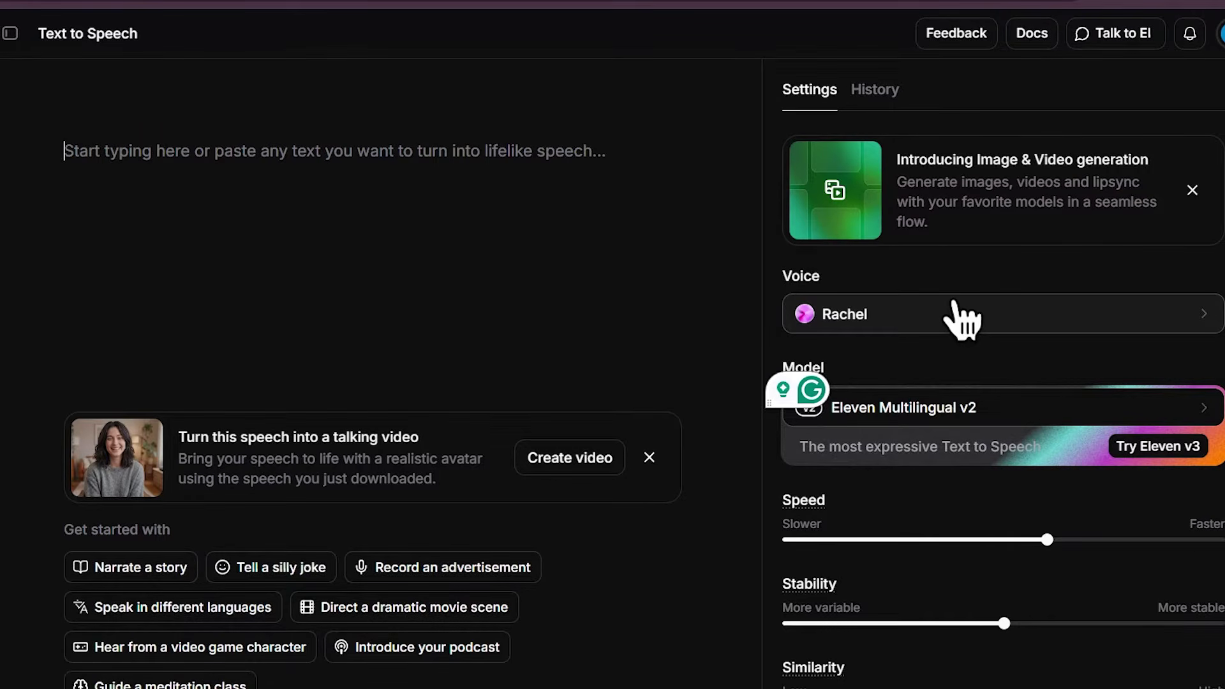
{"action": "left_click", "coordinate": [957, 309]}
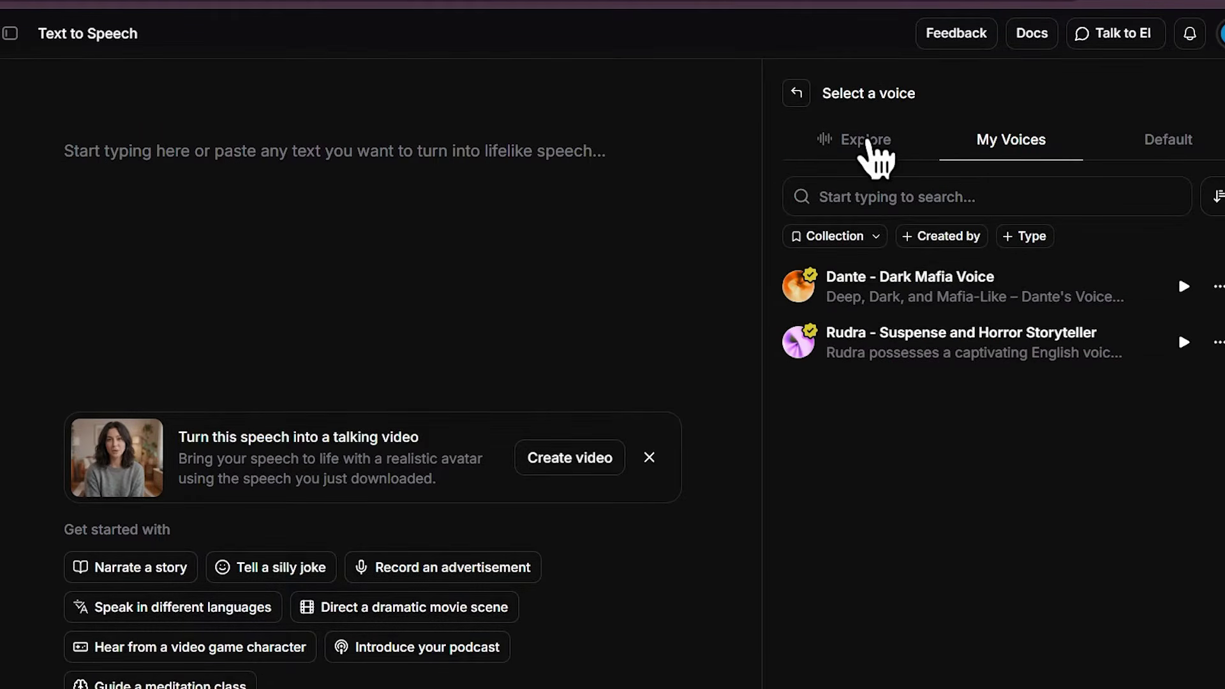
{"action": "left_click", "coordinate": [868, 141]}
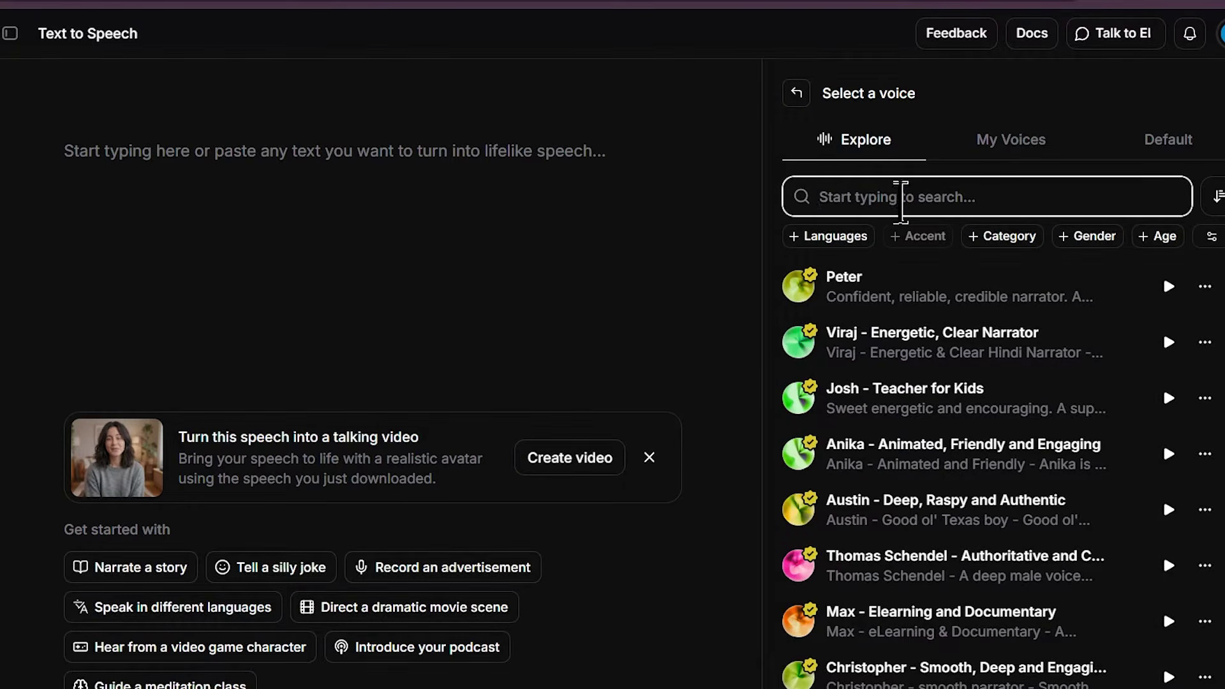
{"action": "type", "text": "dr"}
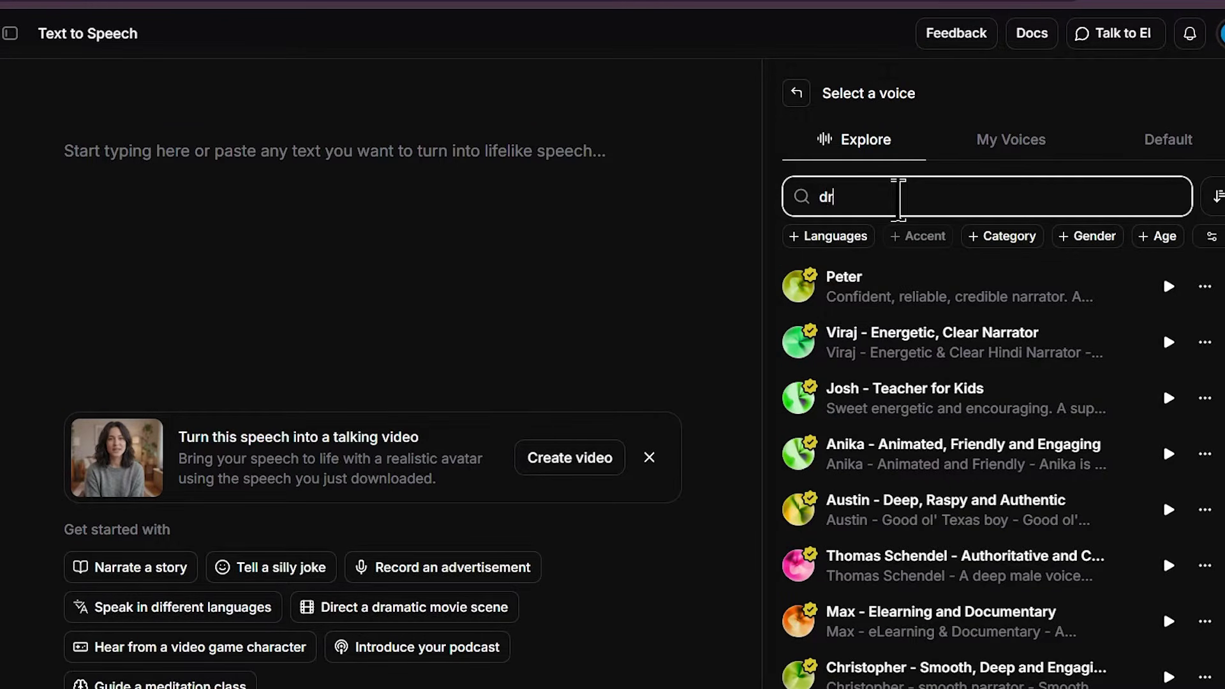
{"action": "type", "text": "ew"}
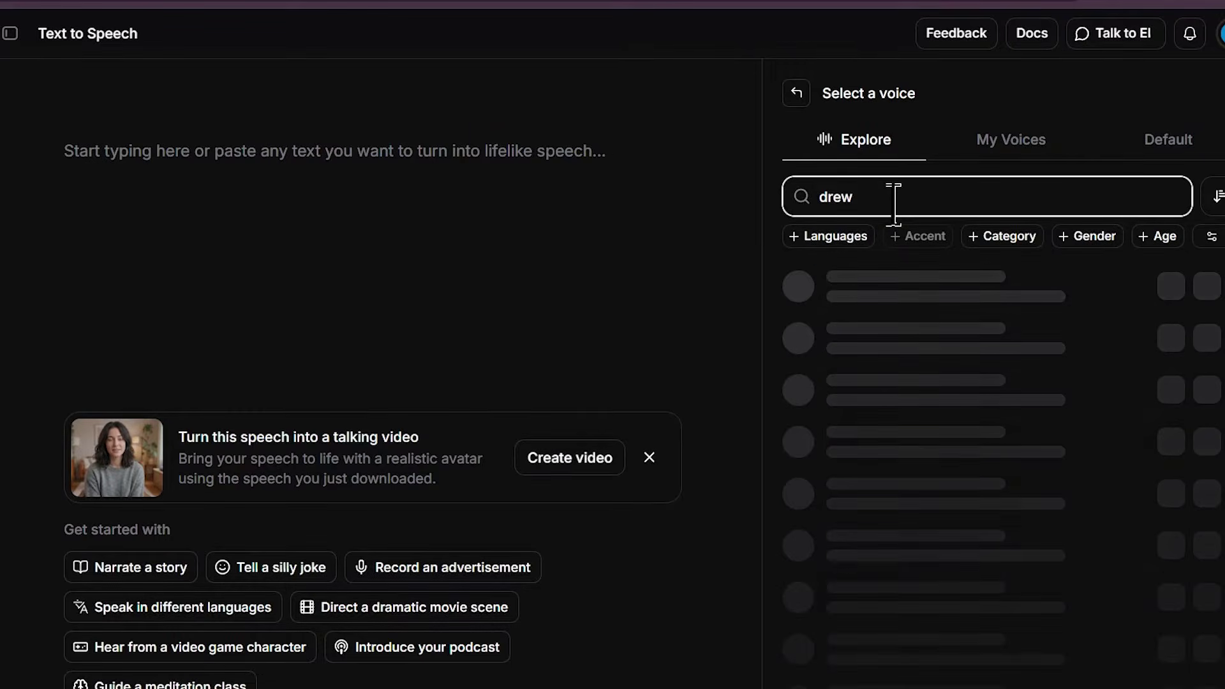
Step: Preview and add the voice "Drew - Casual, Curious & Fun" to My Voices, and dismiss the talking-video promotion
{"action": "scroll", "coordinate": [1012, 600], "scroll_direction": "down", "scroll_amount": 1}
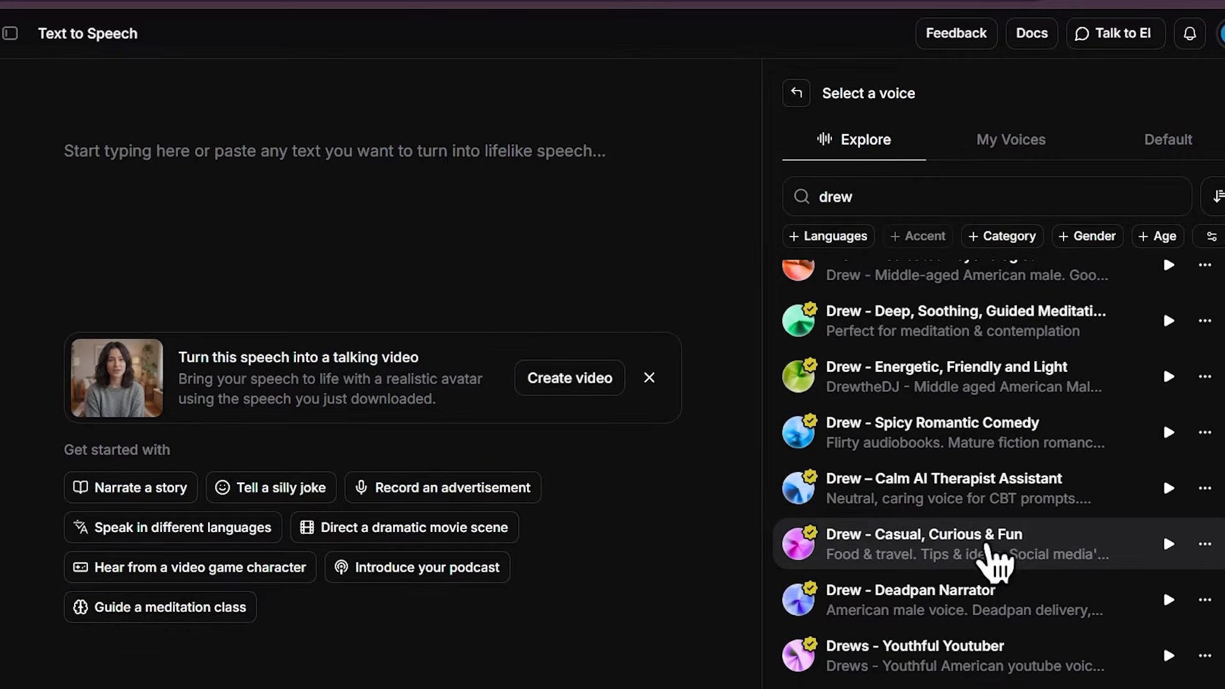
{"action": "left_click", "coordinate": [1169, 544]}
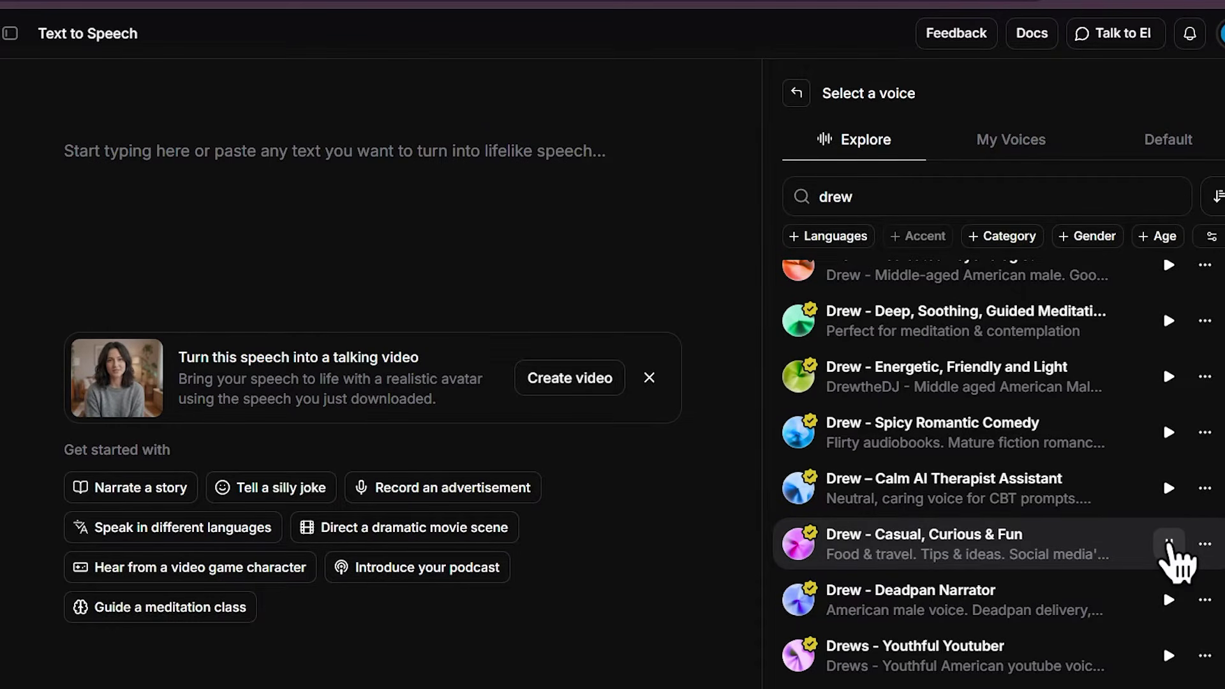
{"action": "left_click", "coordinate": [1169, 544]}
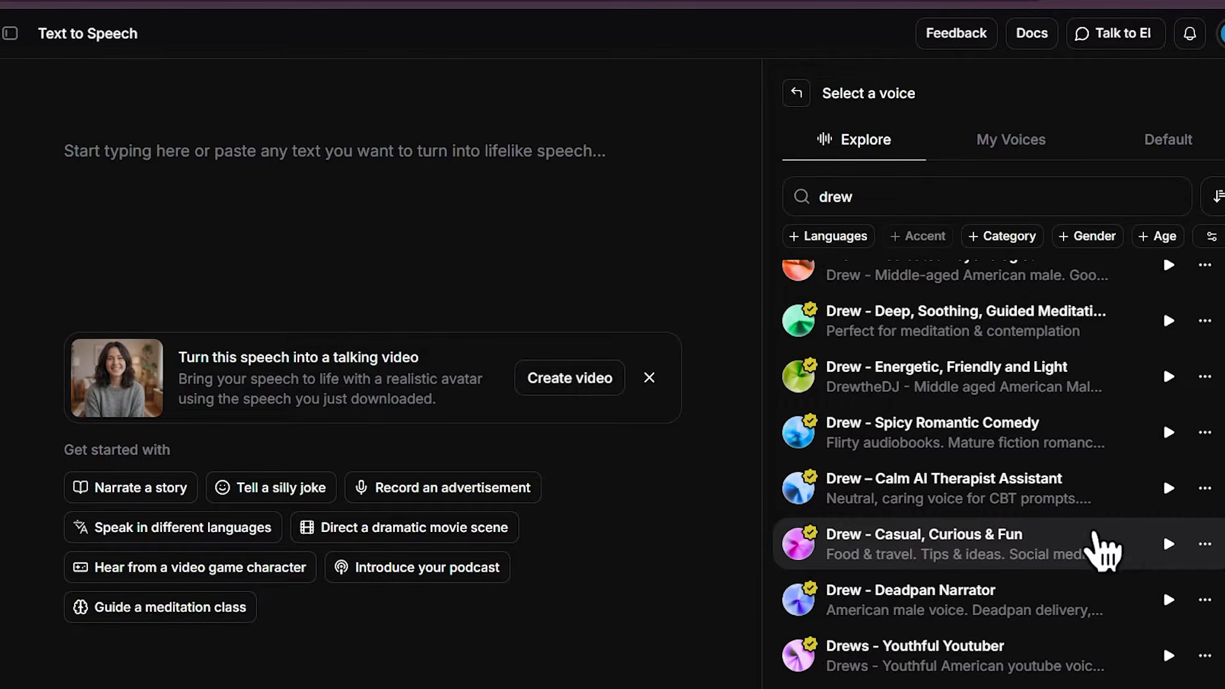
{"action": "left_click", "coordinate": [1094, 547]}
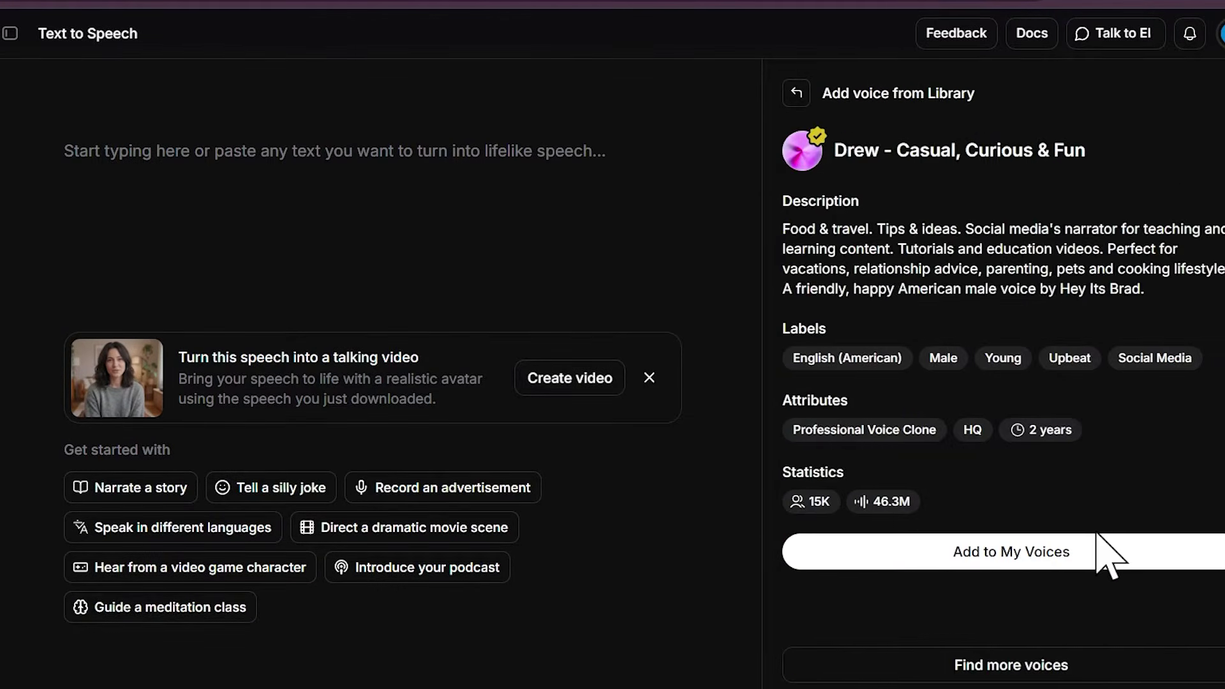
{"action": "left_click", "coordinate": [1028, 554]}
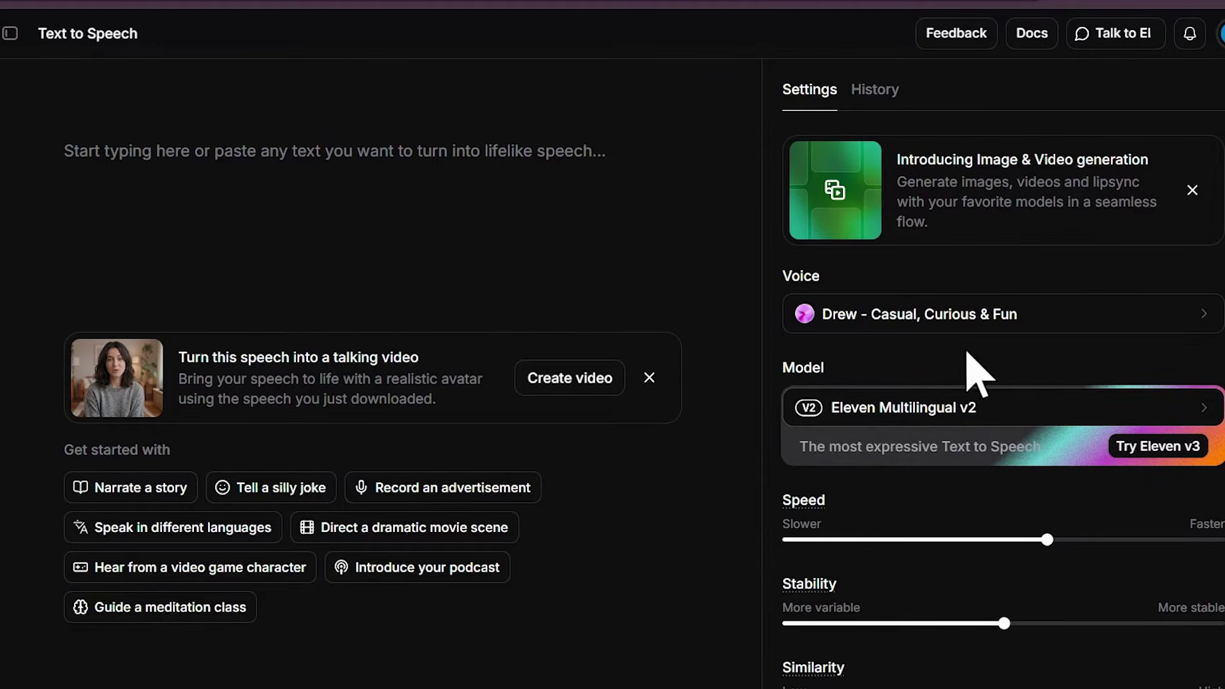
{"action": "scroll", "coordinate": [1017, 487], "scroll_direction": "down", "scroll_amount": 1}
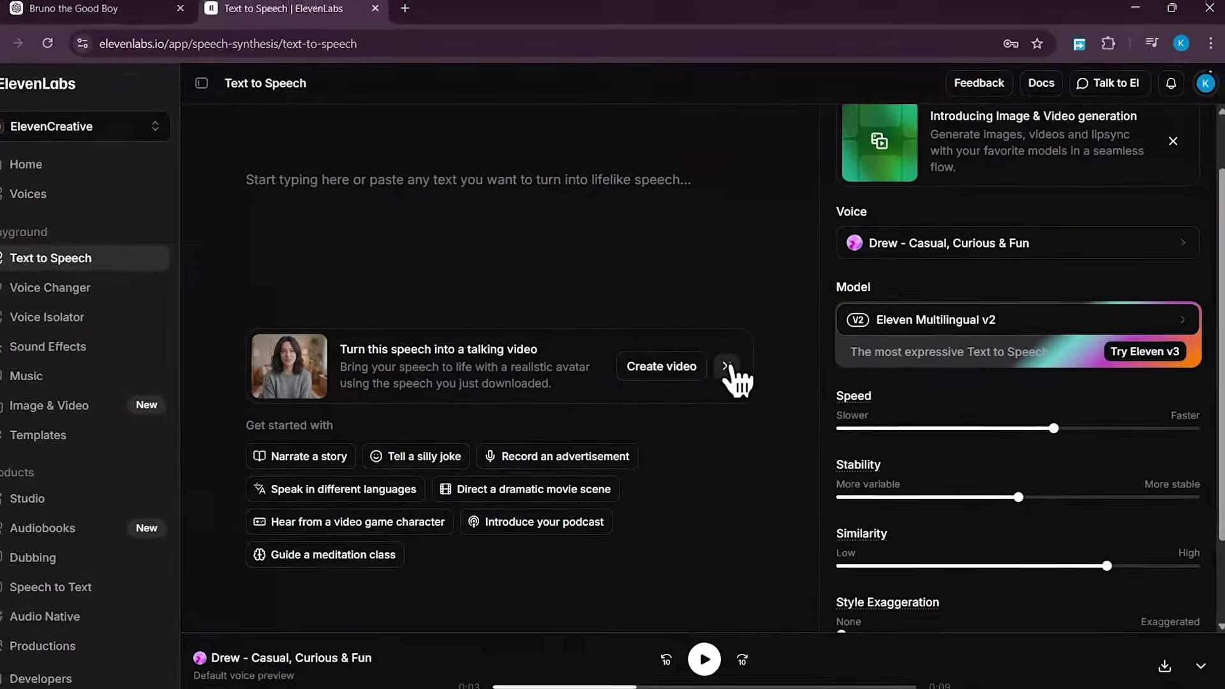
{"action": "left_click", "coordinate": [726, 366]}
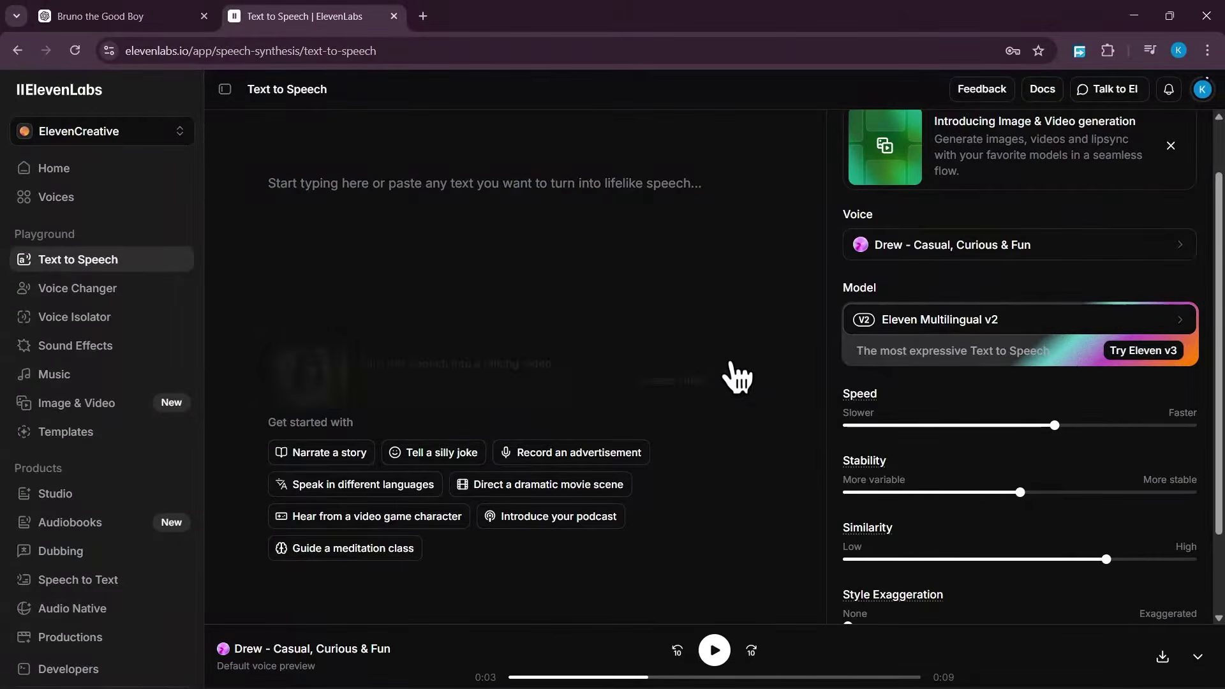
Step: Copy the line "Hi. My name is Bruno. I live here... or at least, I used to." from ChatGPT into the ElevenLabs speech text
{"action": "left_click", "coordinate": [66, 9]}
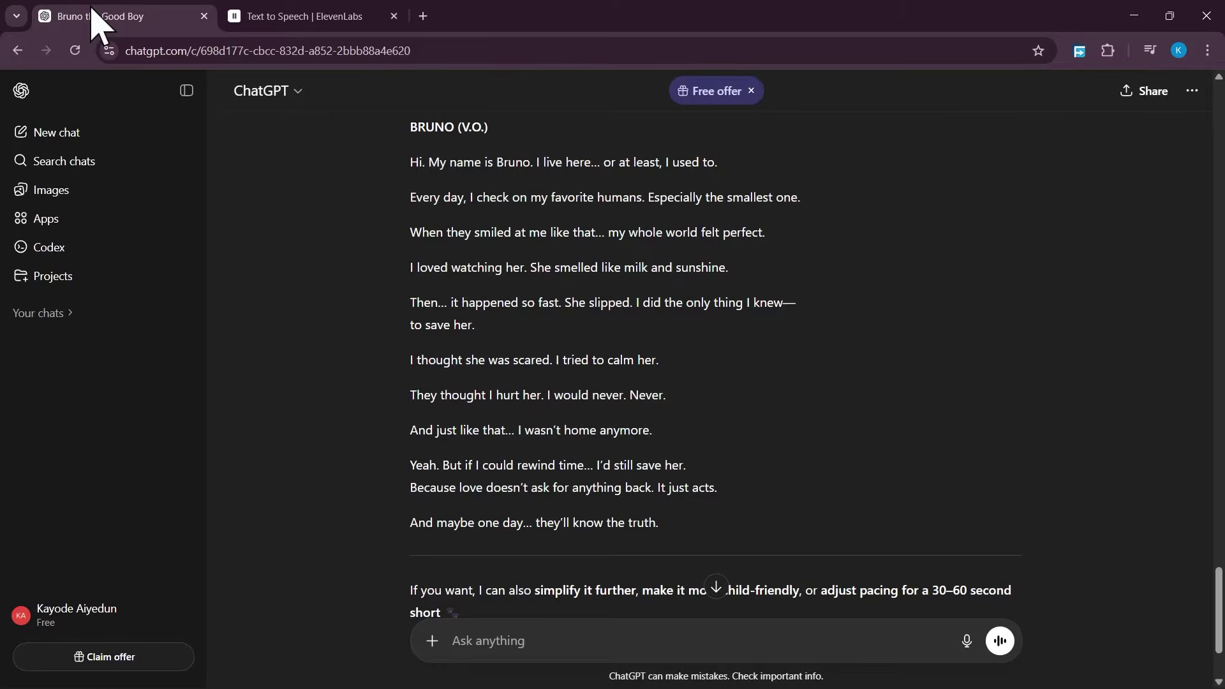
{"action": "scroll", "coordinate": [504, 255], "scroll_direction": "up", "scroll_amount": 1}
{"action": "scroll", "coordinate": [504, 255], "scroll_direction": "down", "scroll_amount": 1}
{"action": "left_click_drag", "start_coordinate": [406, 163], "coordinate": [760, 179]}
{"action": "right_click", "coordinate": [638, 167]}
{"action": "left_click", "coordinate": [650, 186]}
{"action": "left_click", "coordinate": [300, 14]}
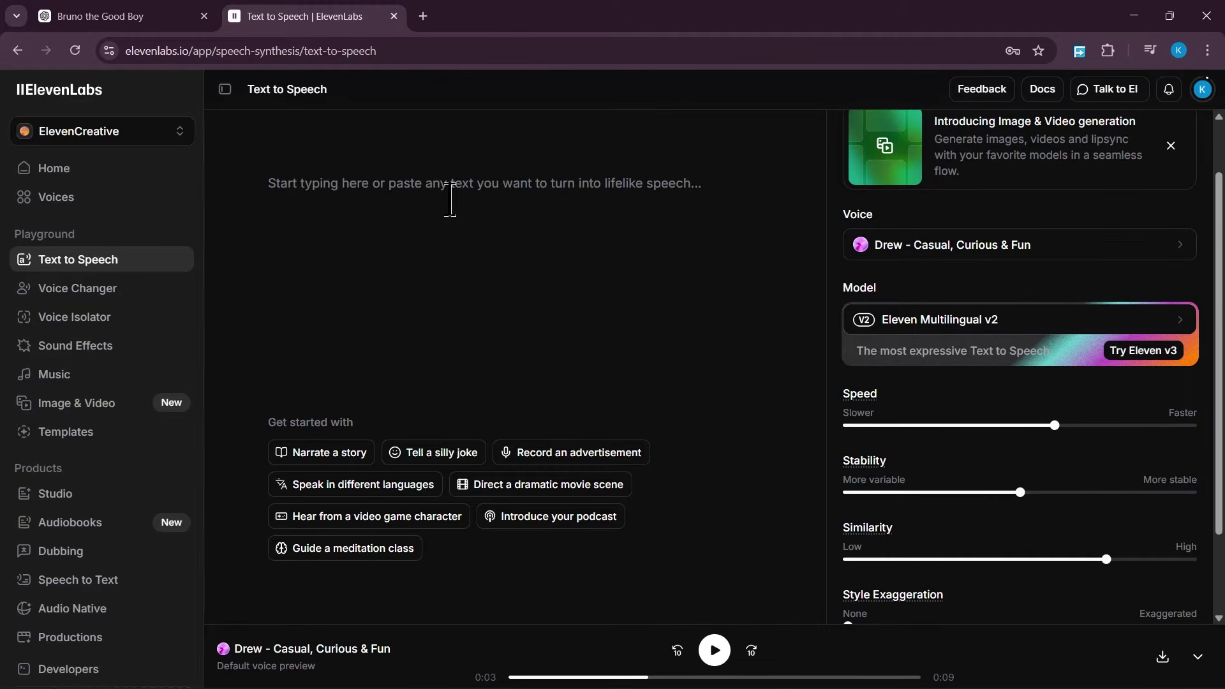
{"action": "key", "text": "ctrl+v"}
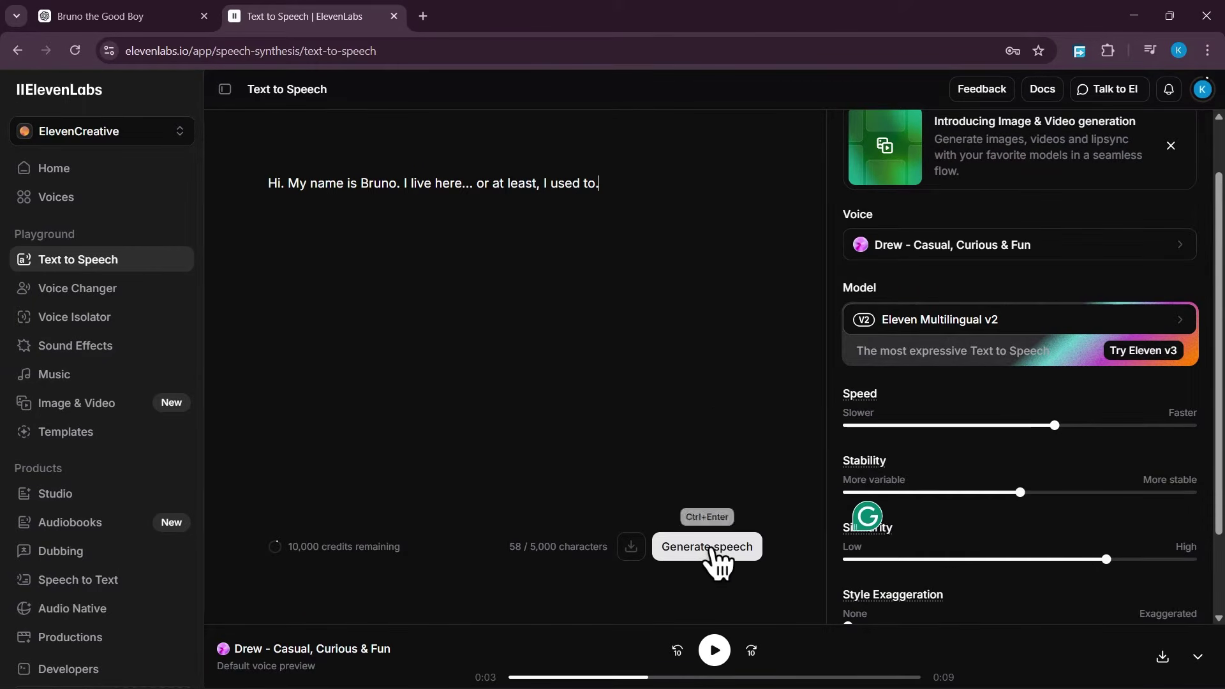
Step: Generate speech for Bruno's opening line with the Drew voice and download the audio
{"action": "left_click", "coordinate": [722, 555]}
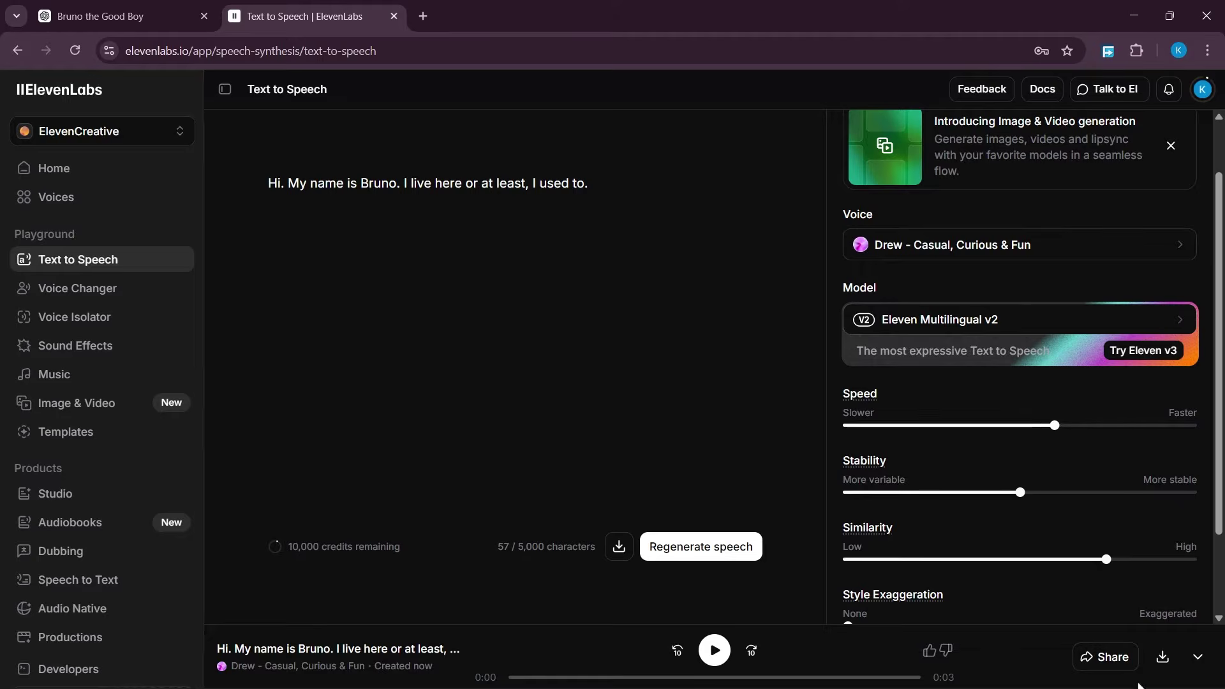
{"action": "mouse_move", "coordinate": [1176, 664]}
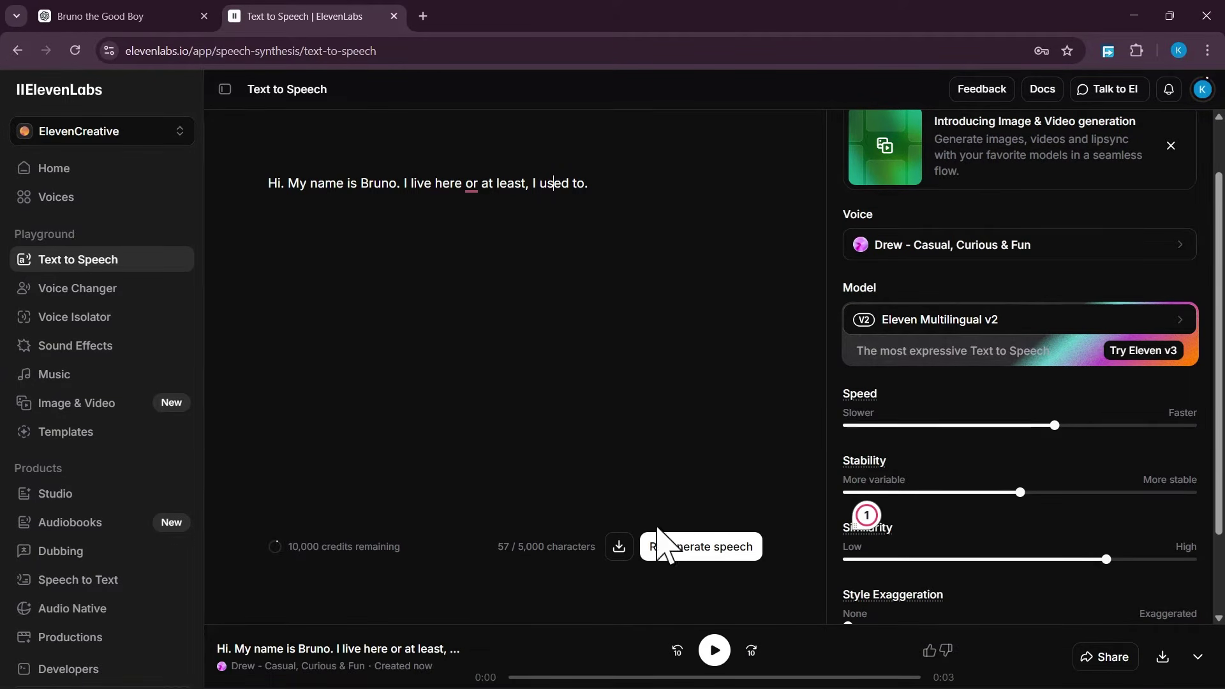
{"action": "left_click", "coordinate": [619, 550]}
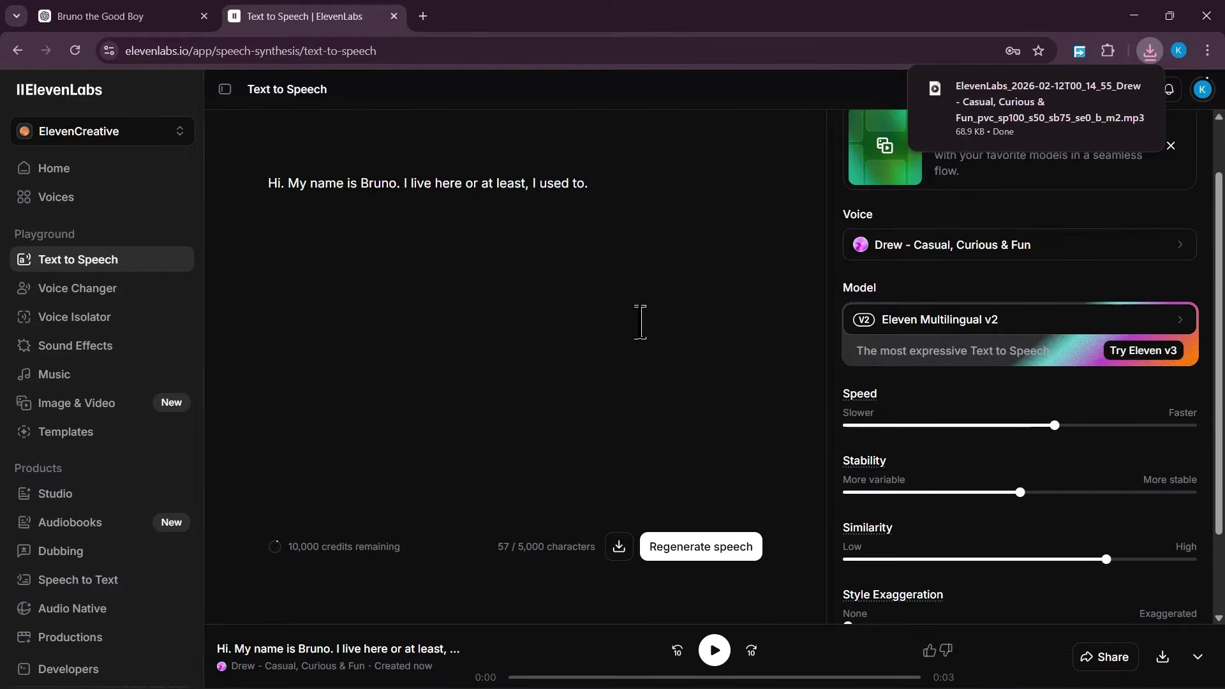
Step: Copy "Every day, I check on my favorite humans. Especially the smallest one." from the ChatGPT narration and return to ElevenLabs
{"action": "left_click", "coordinate": [159, 14]}
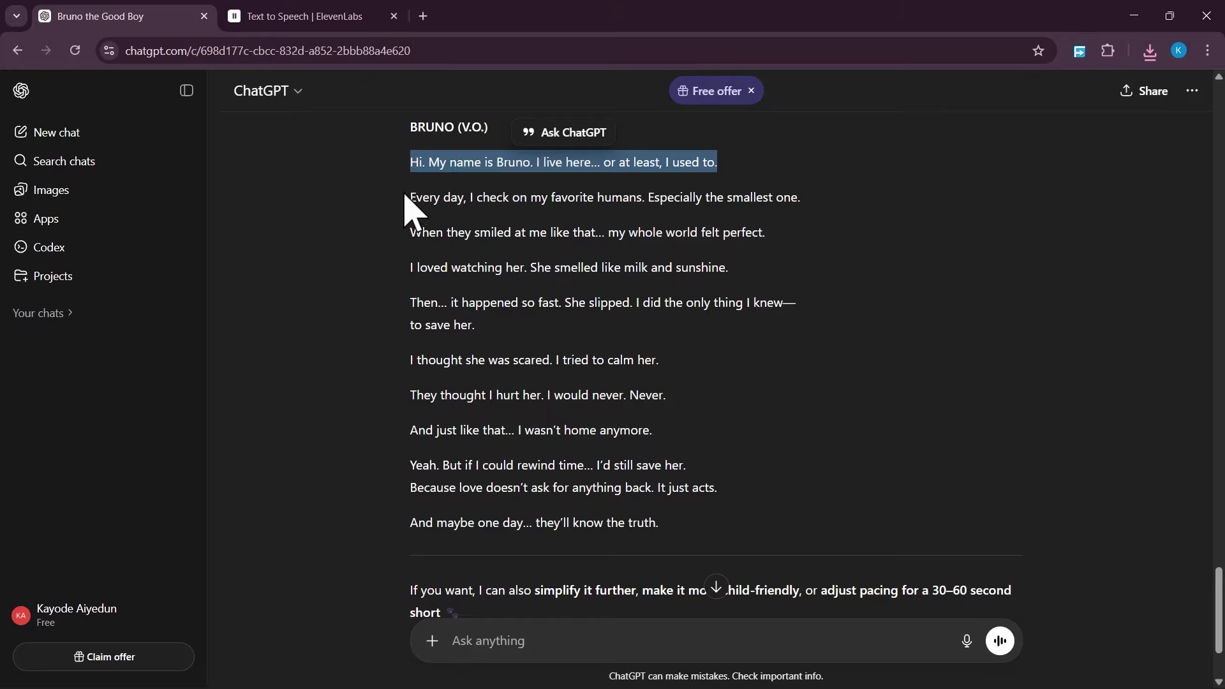
{"action": "left_click_drag", "start_coordinate": [408, 198], "coordinate": [829, 208]}
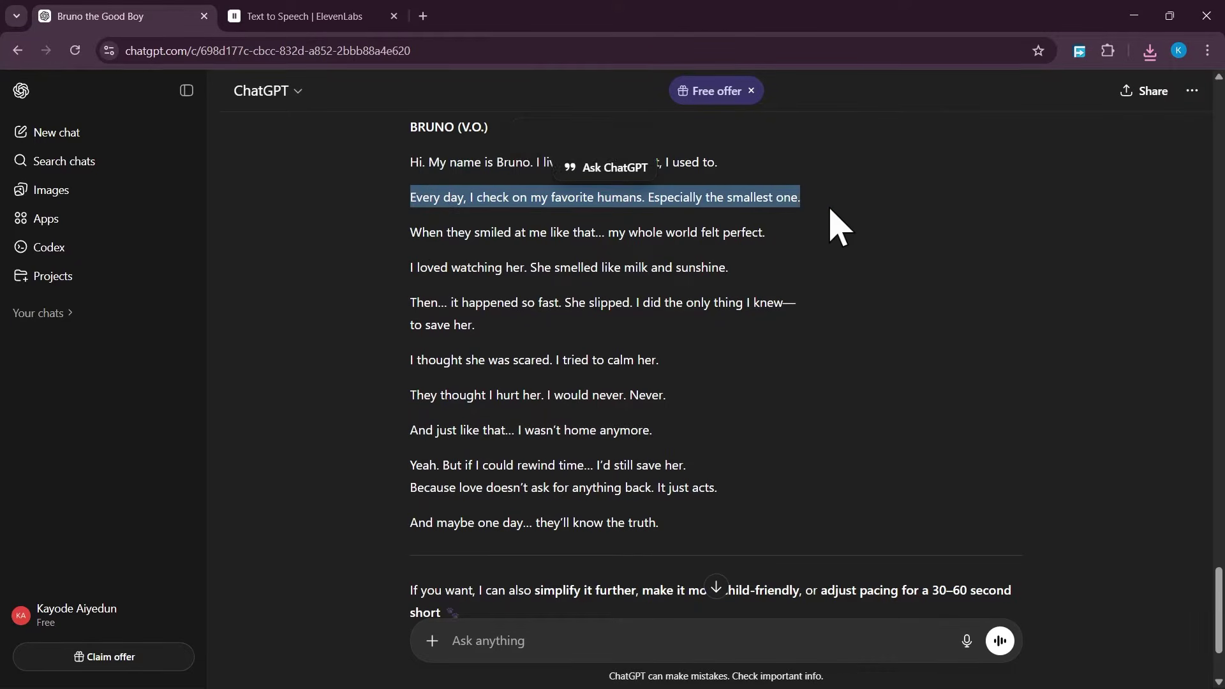
{"action": "right_click", "coordinate": [785, 208]}
{"action": "left_click", "coordinate": [809, 220]}
{"action": "left_click", "coordinate": [275, 18]}
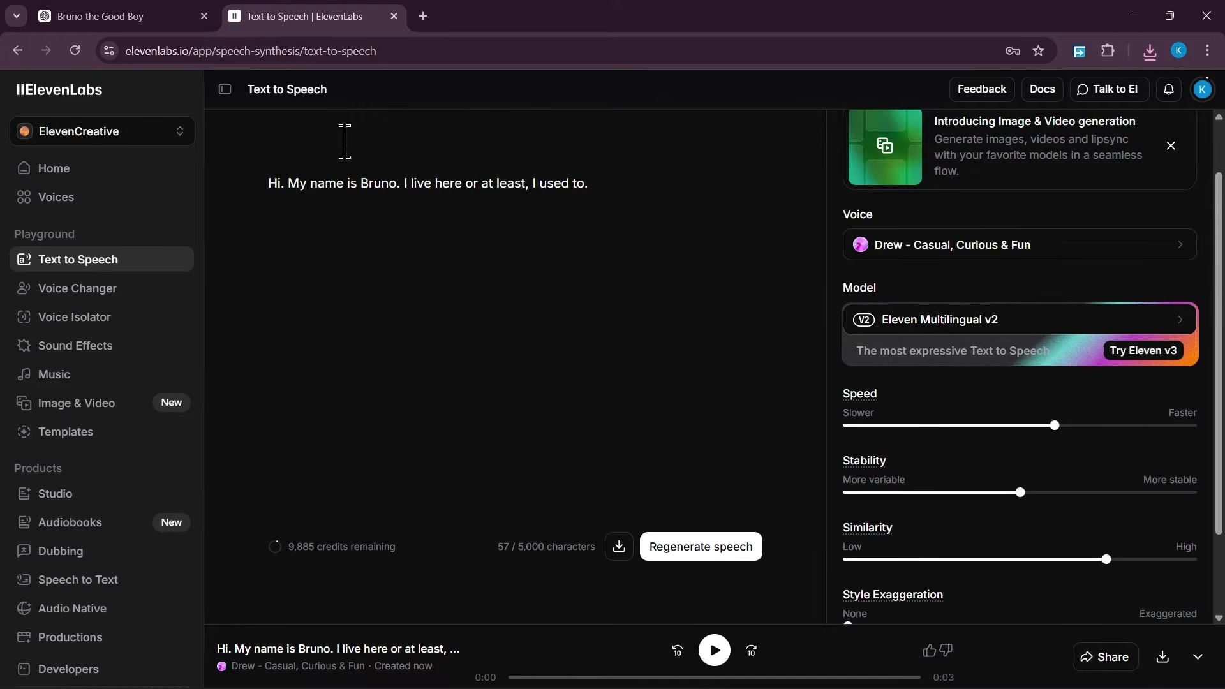
Step: Replace the opening line with the copied second narration line, and generate and download its speech
{"action": "left_click_drag", "start_coordinate": [590, 185], "coordinate": [247, 197]}
{"action": "key", "text": "BackSpace"}
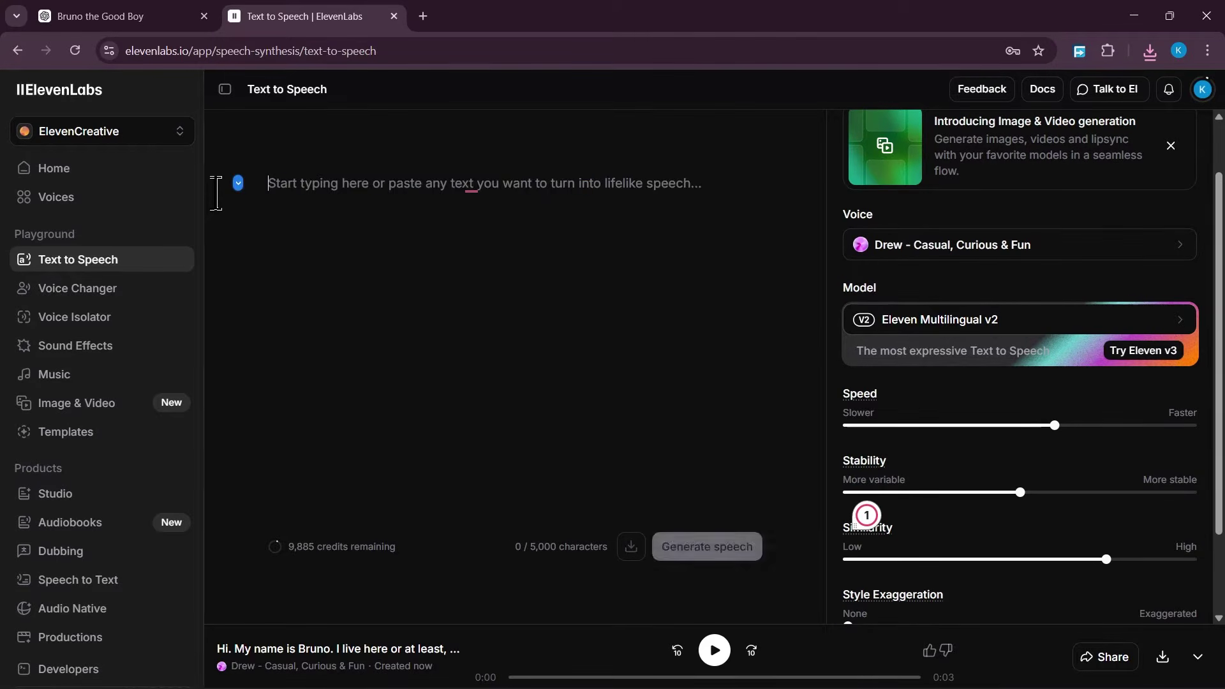
{"action": "key", "text": "ctrl+v"}
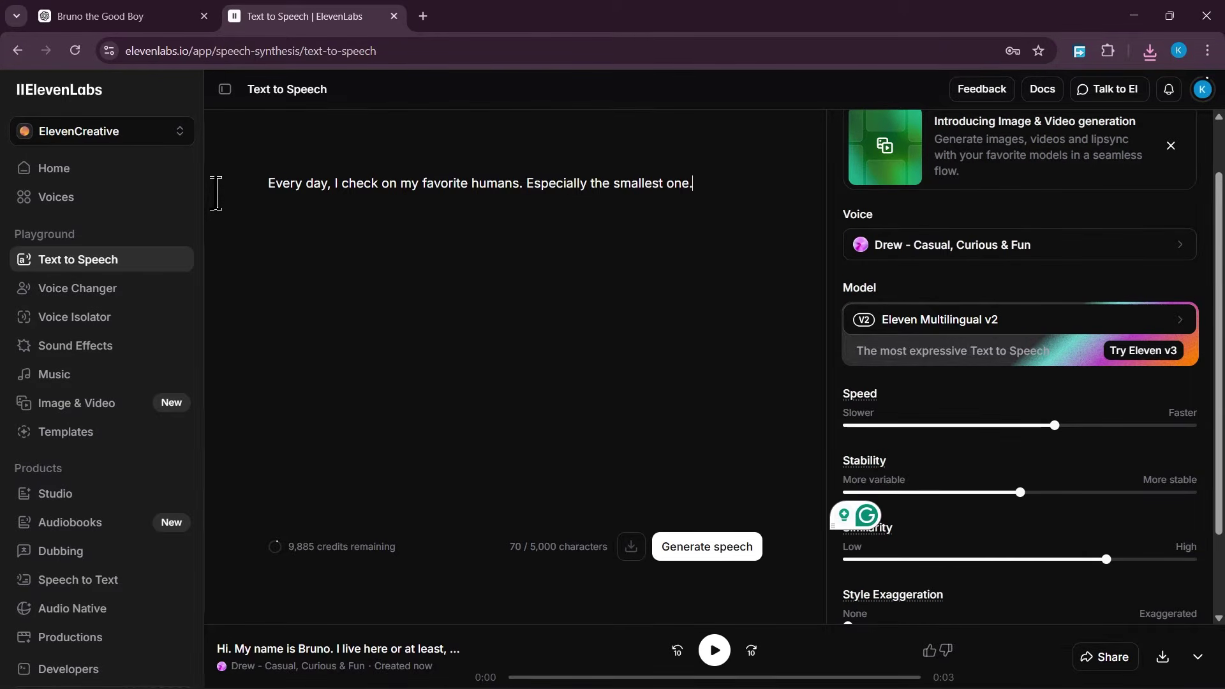
{"action": "left_click", "coordinate": [740, 550]}
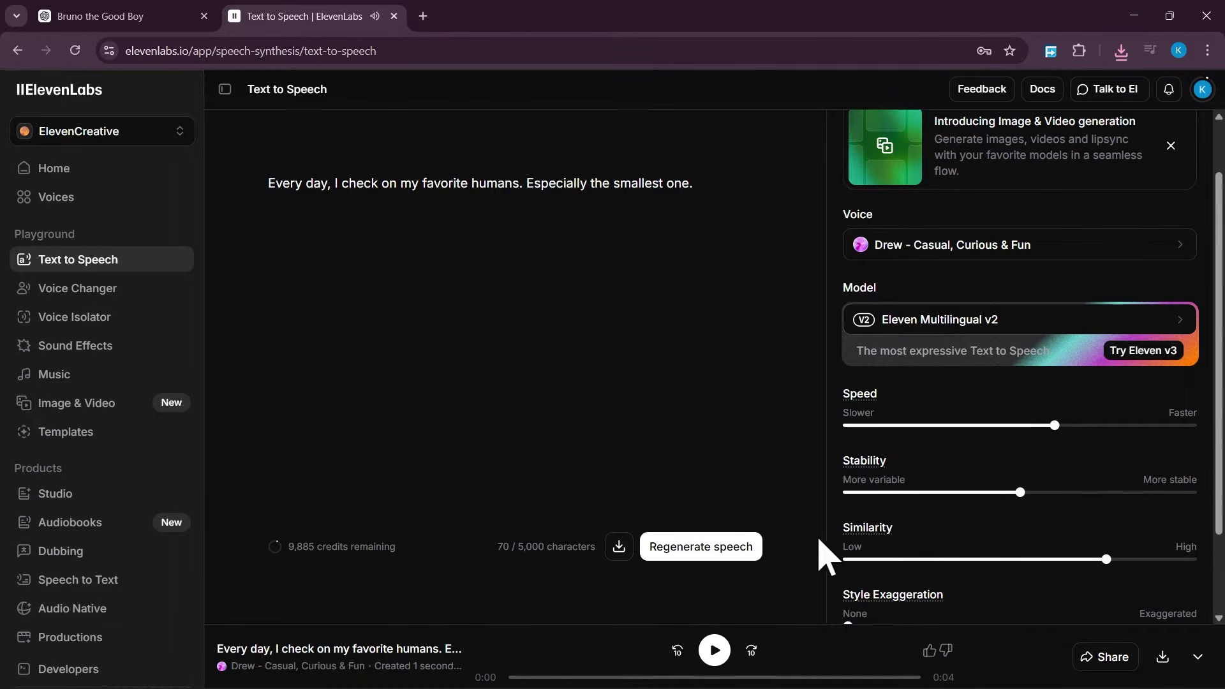
{"action": "left_click", "coordinate": [613, 550]}
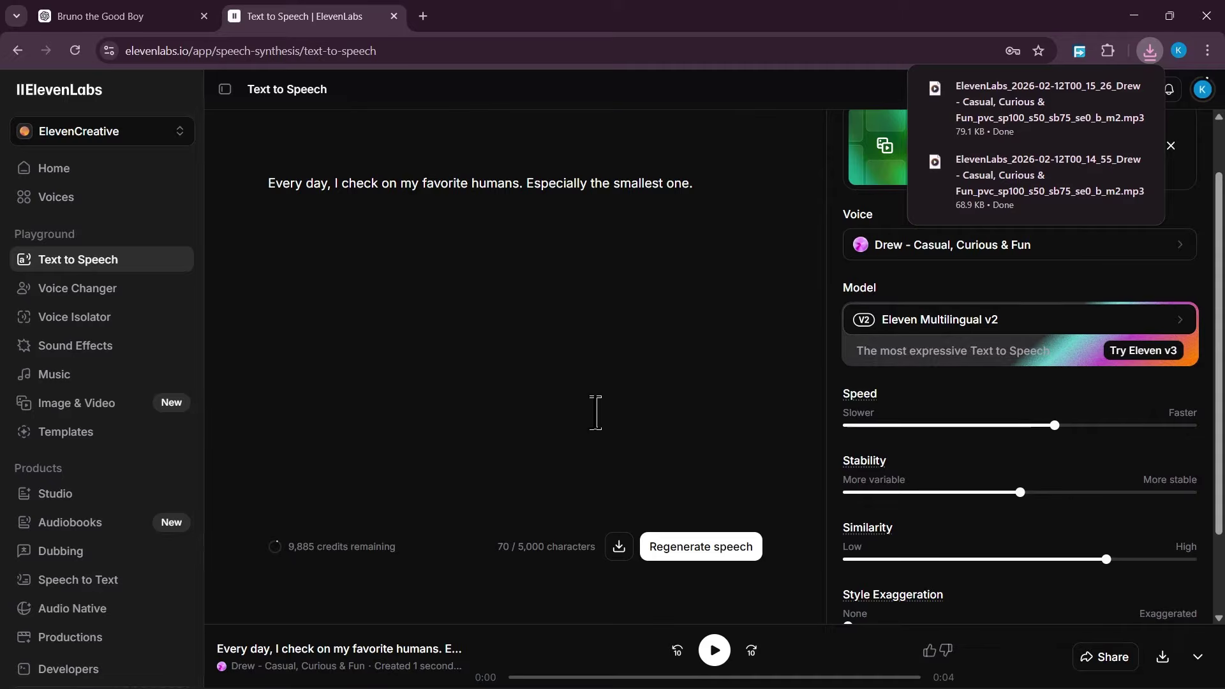
Step: In the Animation Tutorial folder, rename the downloaded ElevenLabs audio file as "Voice over 1.mp3"
{"action": "left_click", "coordinate": [120, 15]}
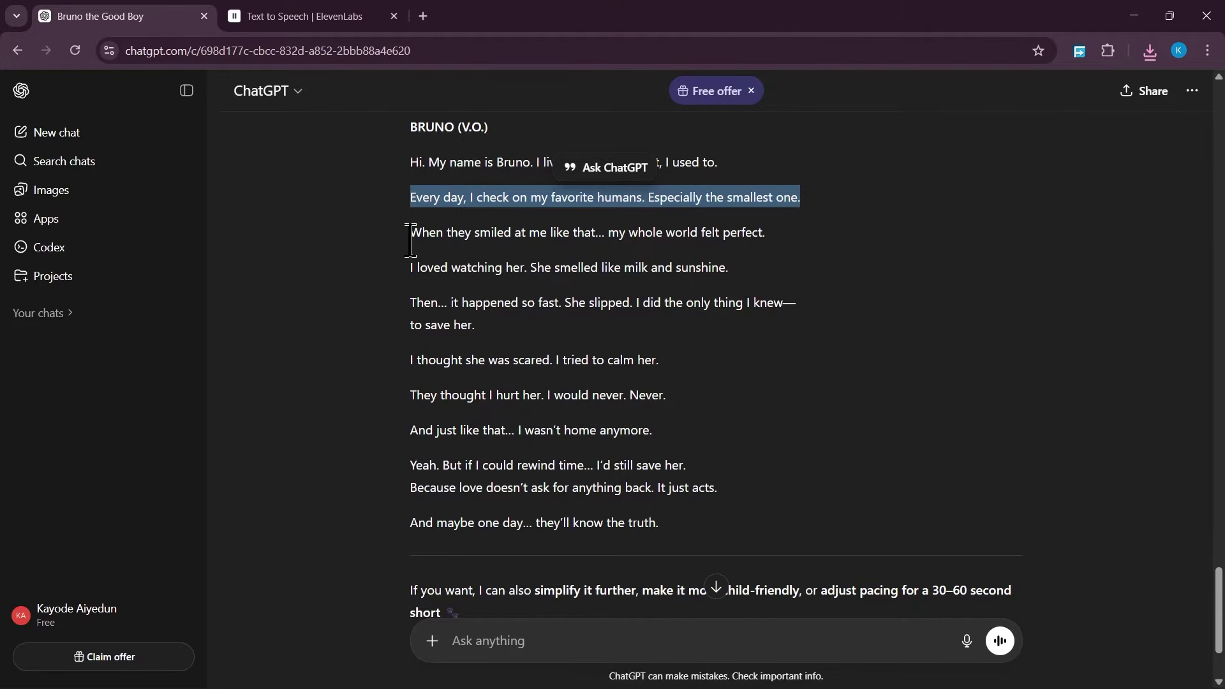
{"action": "left_click", "coordinate": [297, 16]}
{"action": "left_click_drag", "start_coordinate": [747, 151], "coordinate": [901, 115]}
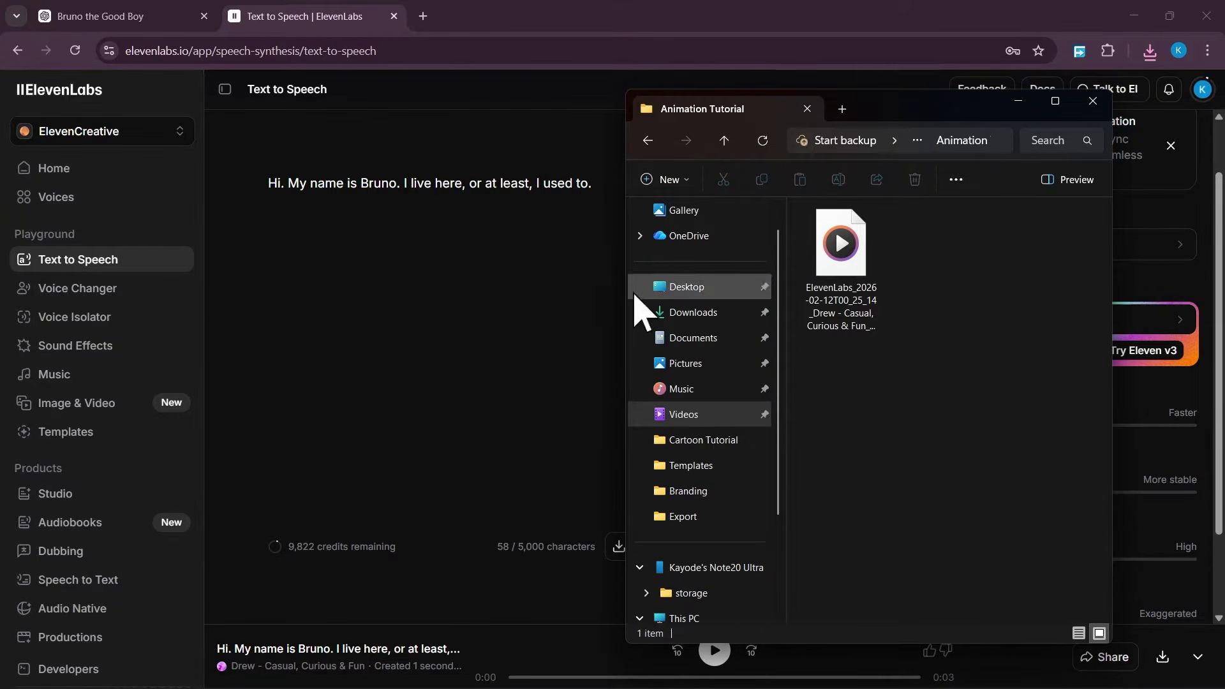
{"action": "left_click_drag", "start_coordinate": [622, 295], "coordinate": [359, 295]}
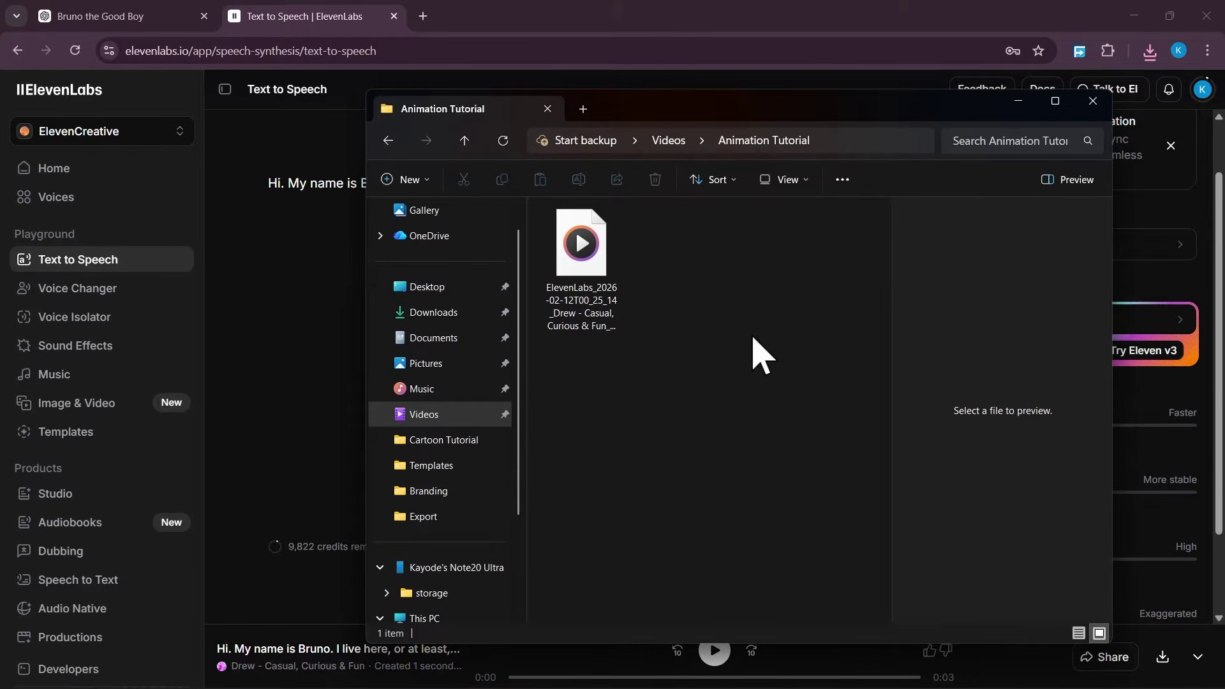
{"action": "double_click", "coordinate": [590, 319]}
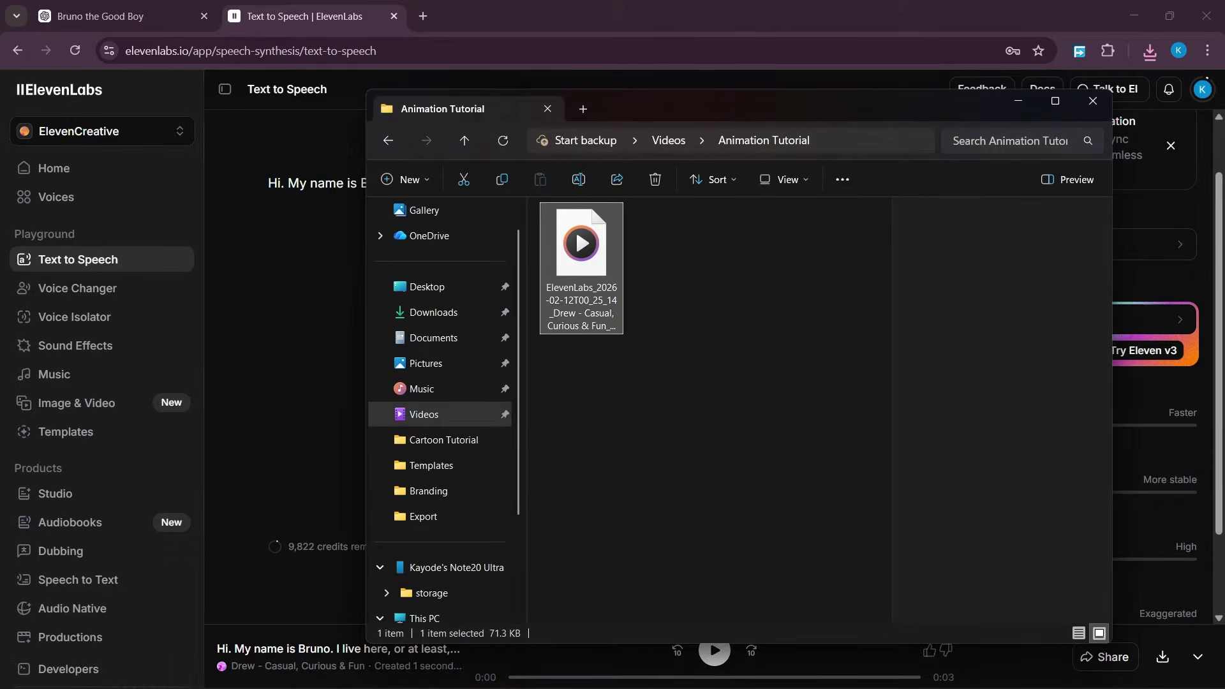
{"action": "left_click", "coordinate": [585, 316]}
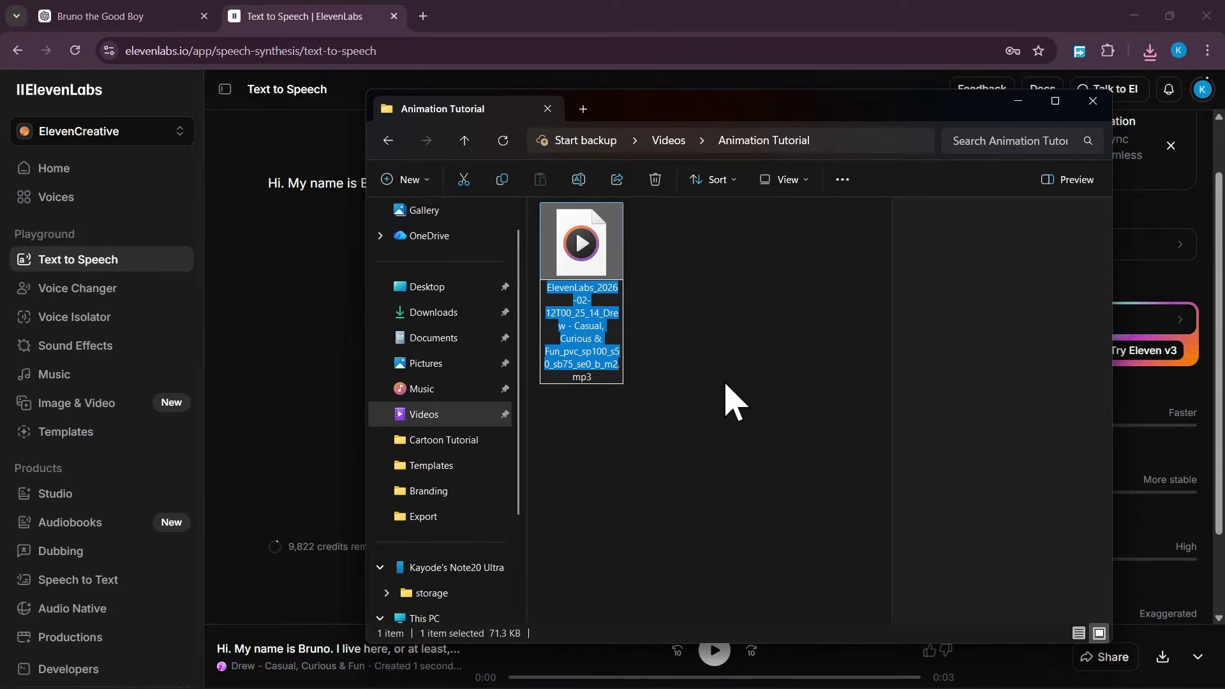
{"action": "type", "text": "Vo"}
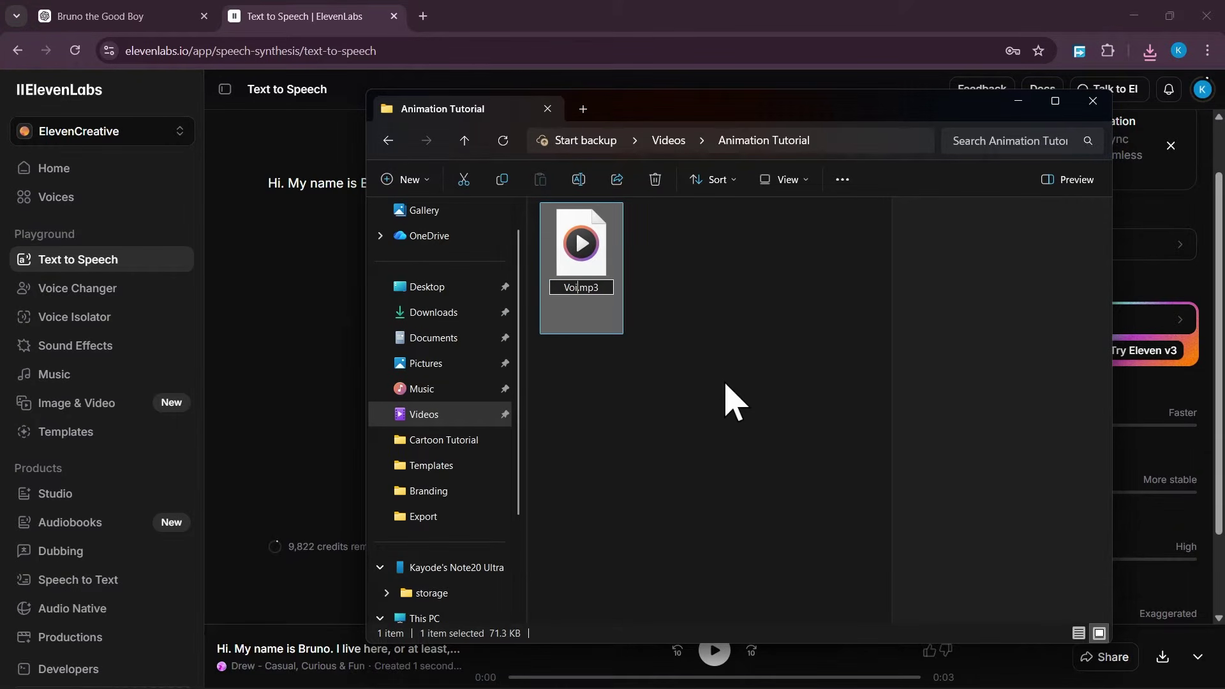
{"action": "type", "text": "ice over 1"}
{"action": "left_click", "coordinate": [770, 348]}
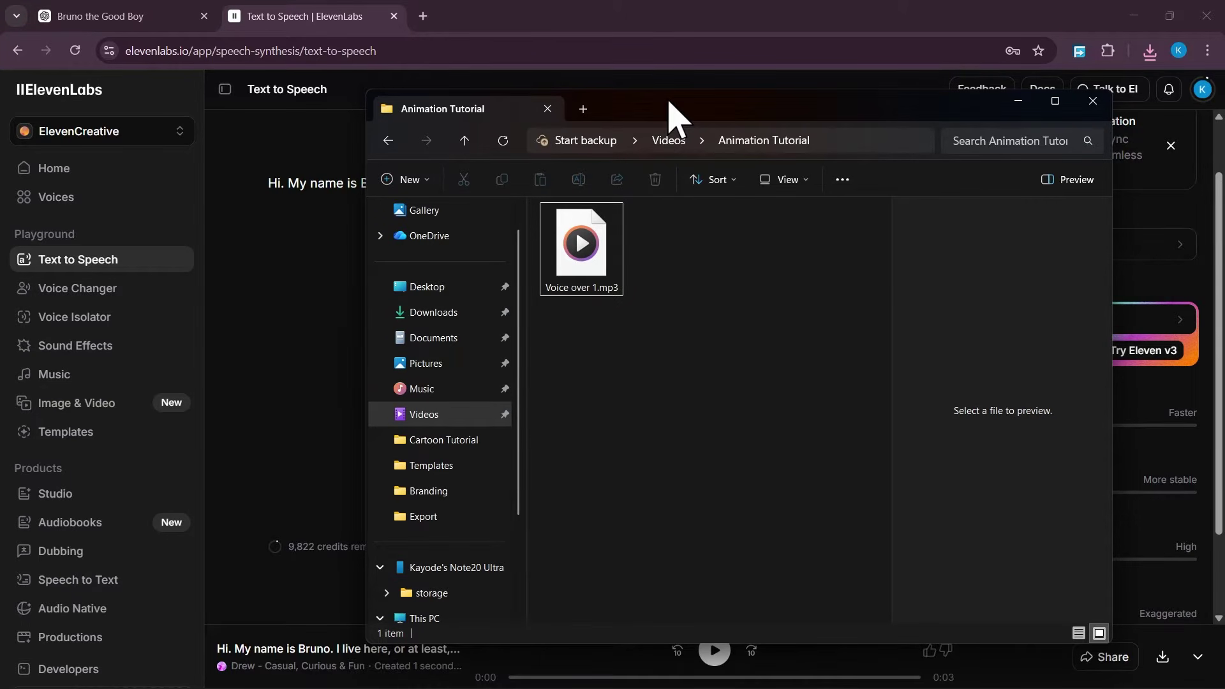
{"action": "left_click_drag", "start_coordinate": [677, 115], "coordinate": [1195, 178]}
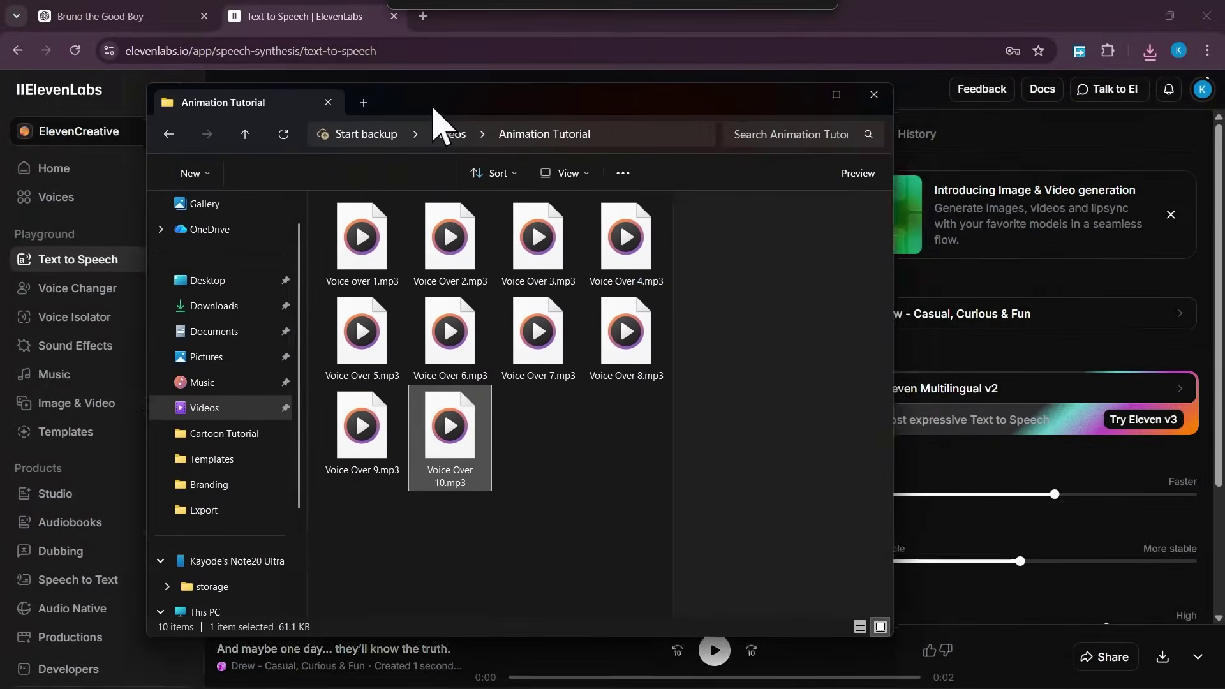
{"action": "left_click_drag", "start_coordinate": [438, 123], "coordinate": [535, 123]}
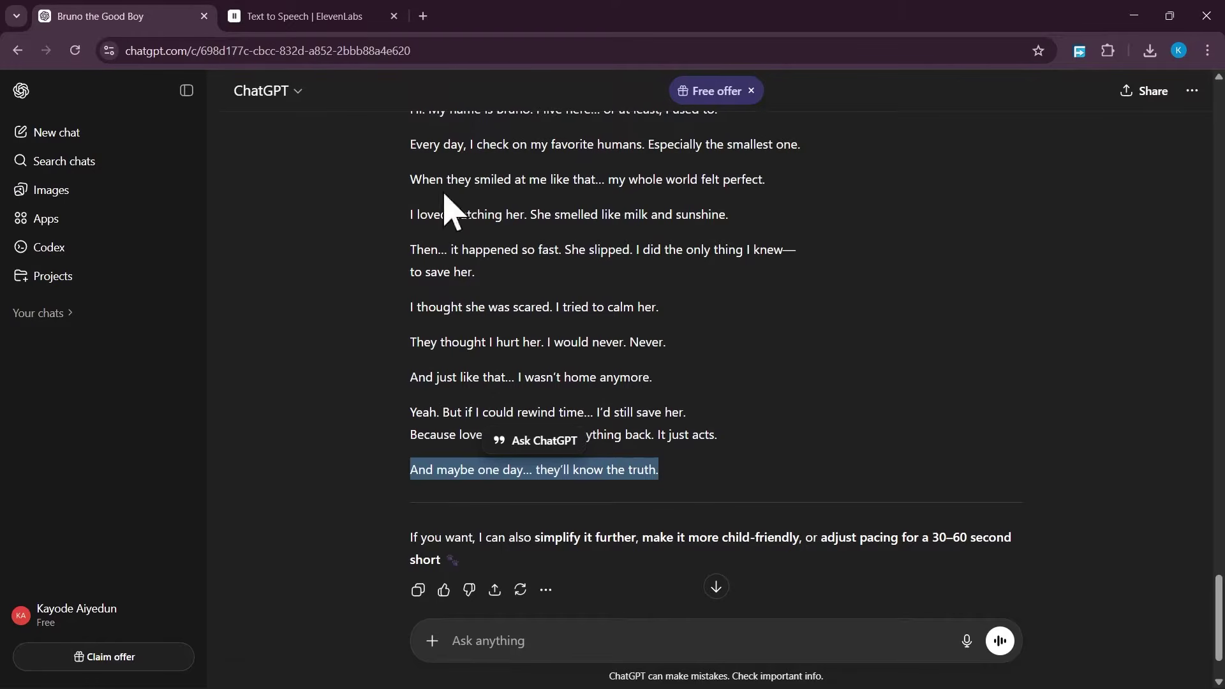
Step: Ask ChatGPT for detailed, consistent Pixar-style 3D cartoon image prompts for each character, in separate paragraphs that do not reference other characters
{"action": "scroll", "coordinate": [580, 311], "scroll_direction": "down", "scroll_amount": 2}
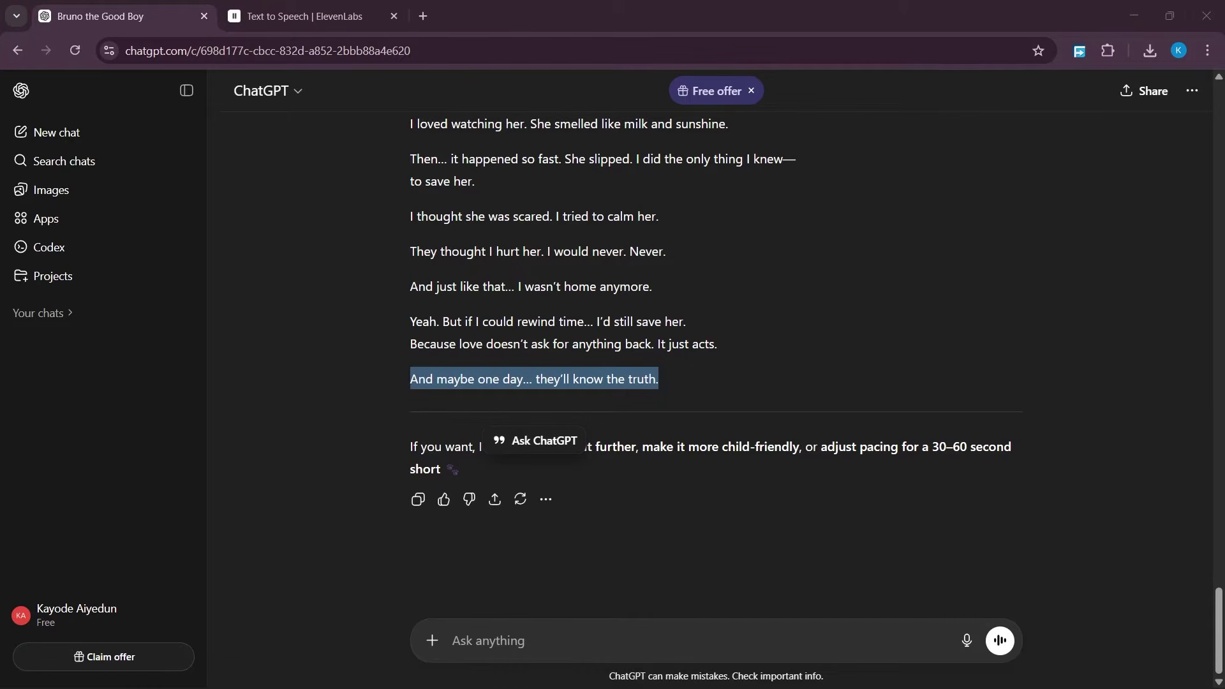
{"action": "left_click", "coordinate": [509, 639]}
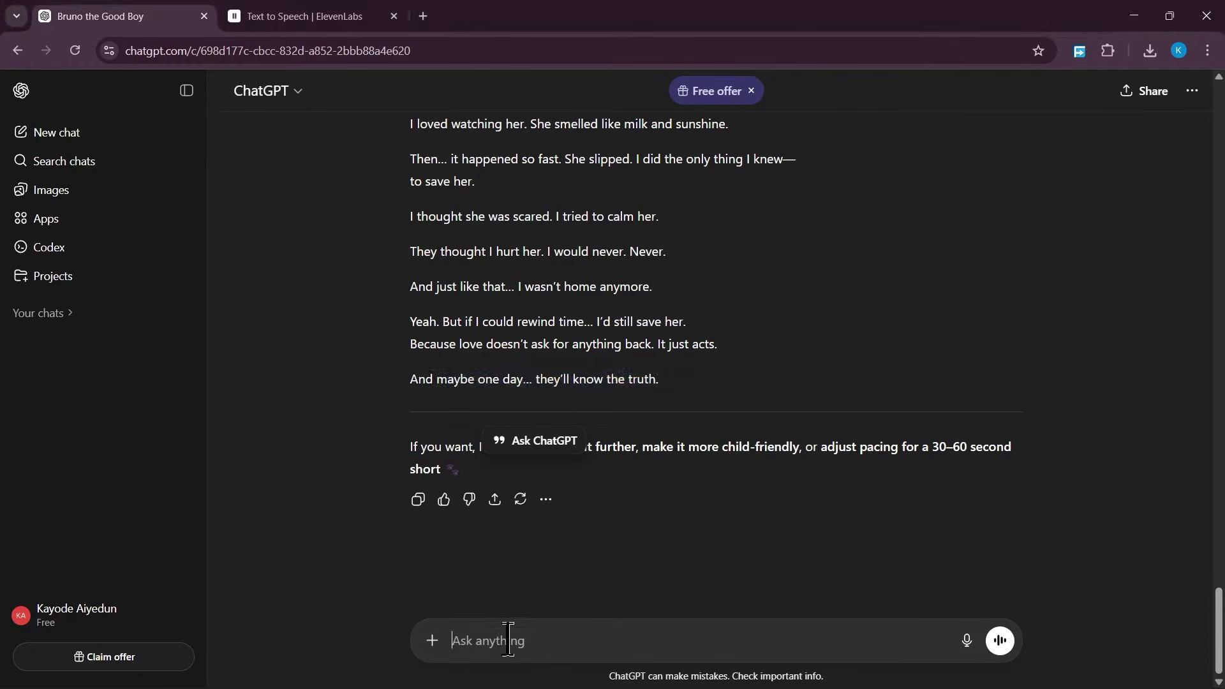
{"action": "key", "text": "ctrl+v"}
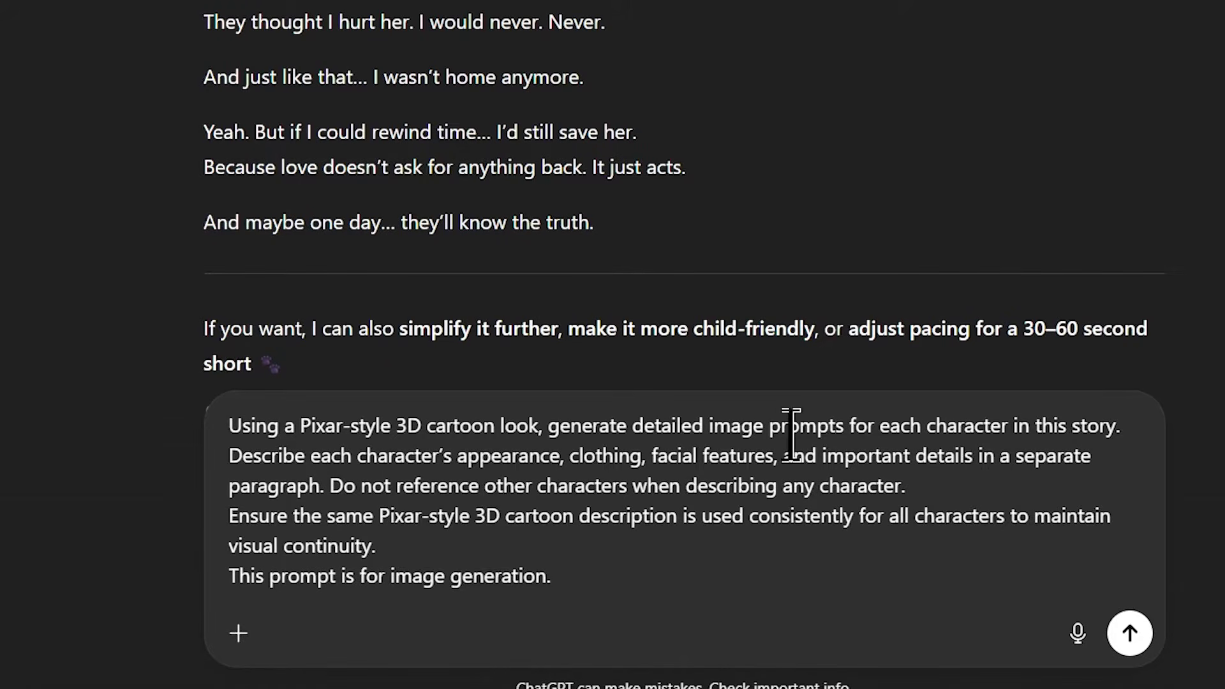
{"action": "left_click", "coordinate": [1130, 634]}
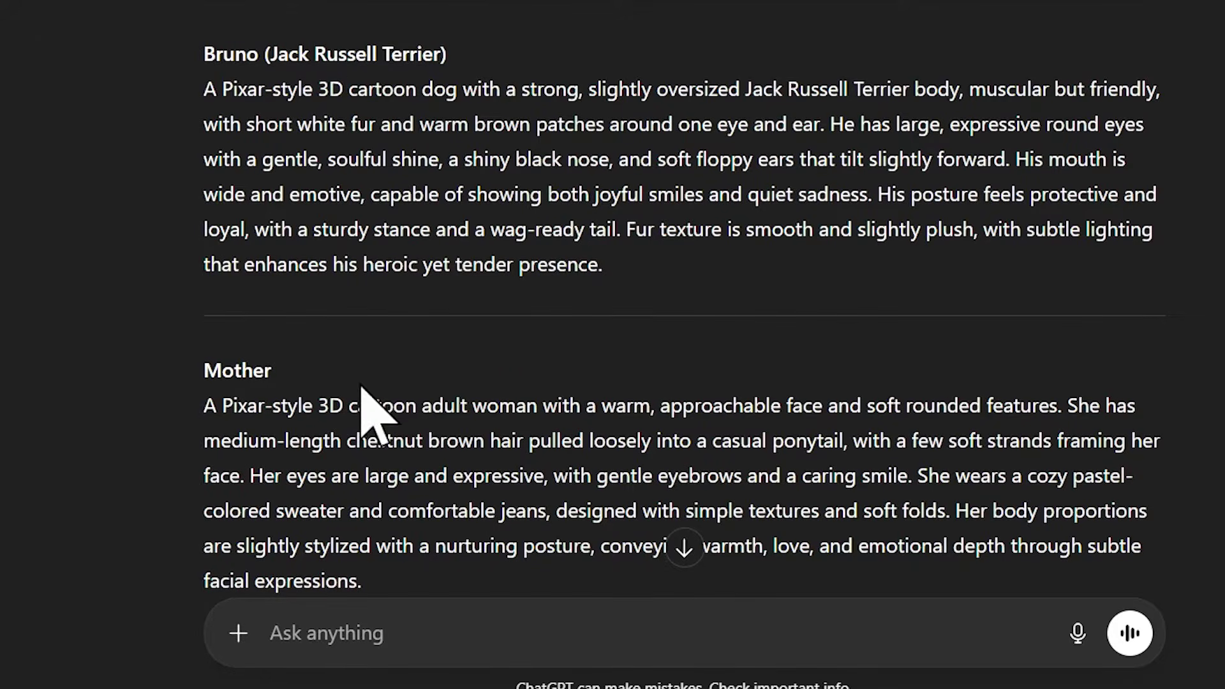
Step: Examine the generated image prompts for Bruno, Mother, Father, Baby and Stray Dog
{"action": "left_click_drag", "start_coordinate": [176, 50], "coordinate": [449, 51]}
{"action": "scroll", "coordinate": [397, 191], "scroll_direction": "down", "scroll_amount": 5}
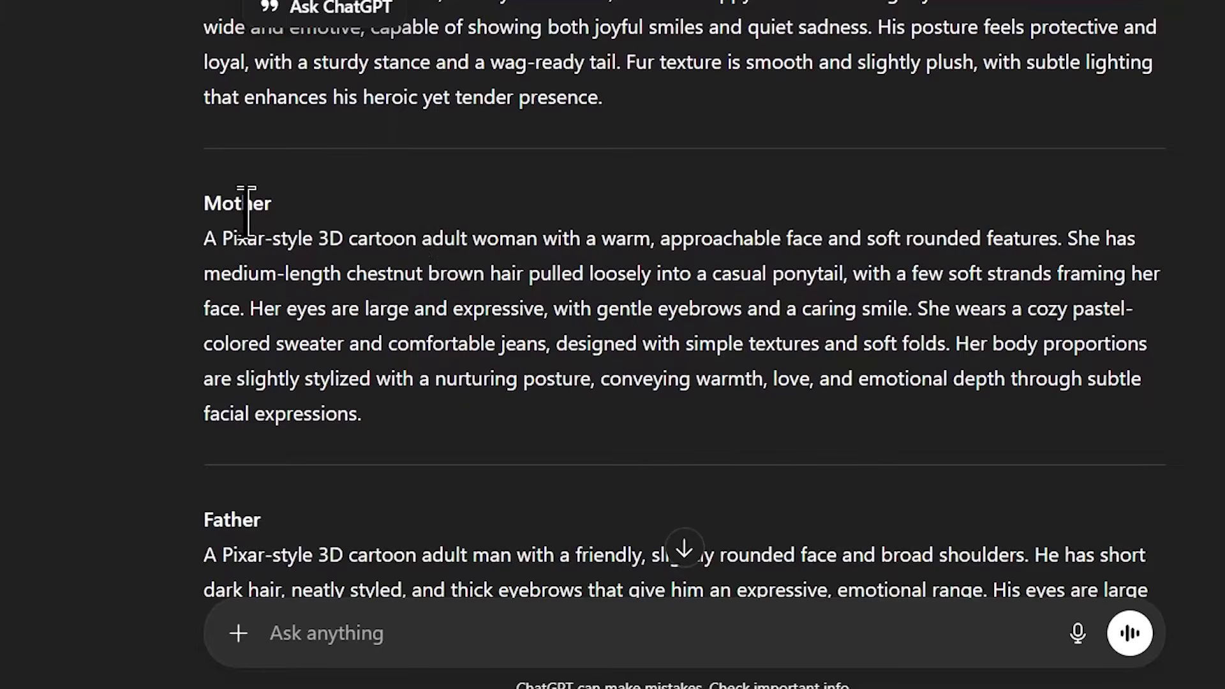
{"action": "scroll", "coordinate": [236, 367], "scroll_direction": "down", "scroll_amount": 9}
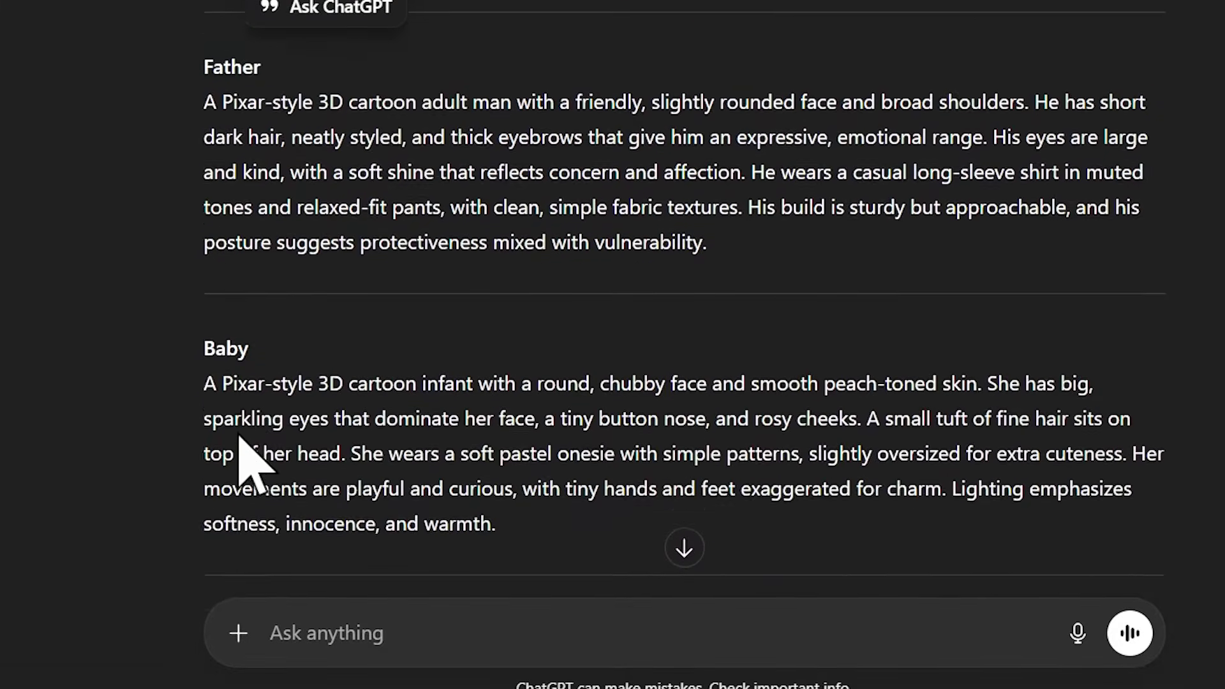
{"action": "scroll", "coordinate": [350, 323], "scroll_direction": "up", "scroll_amount": 9}
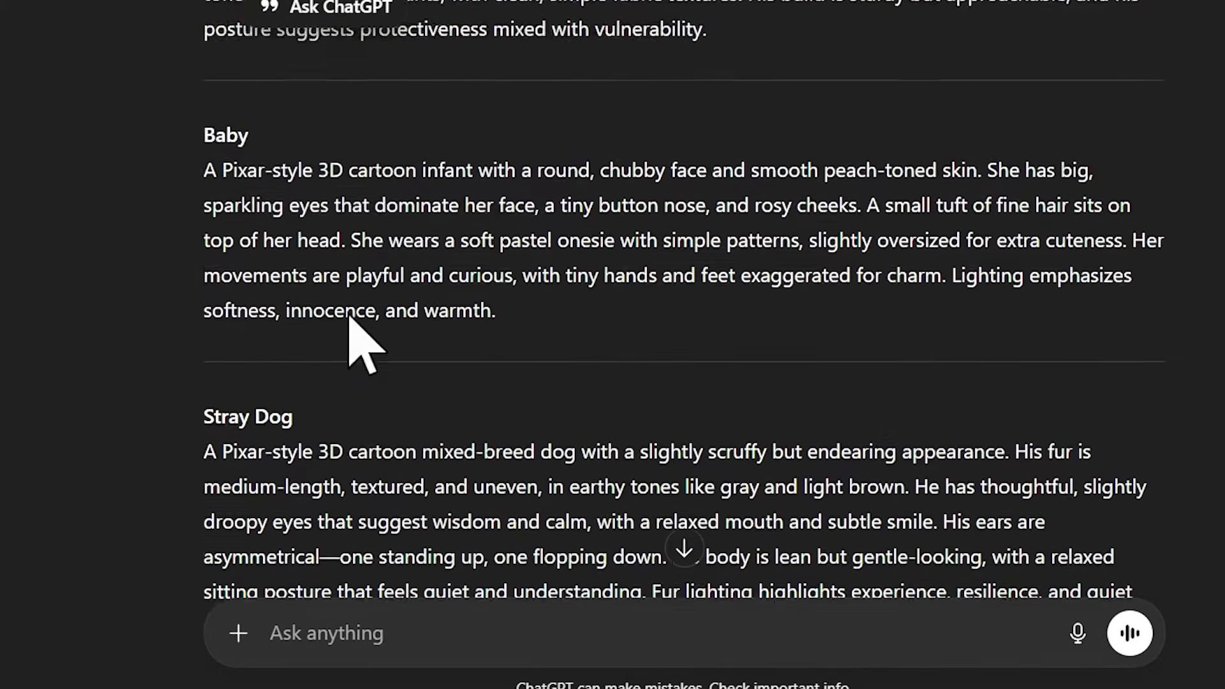
{"action": "scroll", "coordinate": [356, 320], "scroll_direction": "up", "scroll_amount": 8}
{"action": "scroll", "coordinate": [364, 319], "scroll_direction": "down", "scroll_amount": 2}
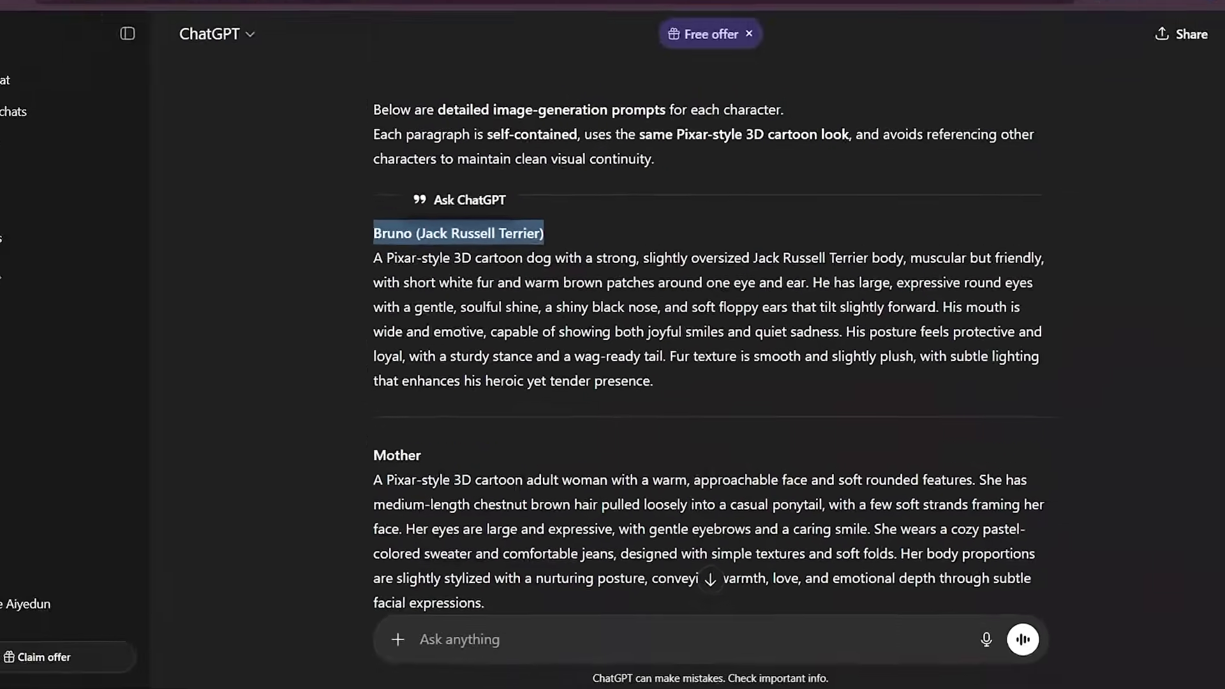
Step: Search for "whisk - labs.google/fx" in a new browser tab, open Labs.google/fx and enter the Whisk tool
{"action": "left_click", "coordinate": [431, 12]}
{"action": "type", "text": "wh"}
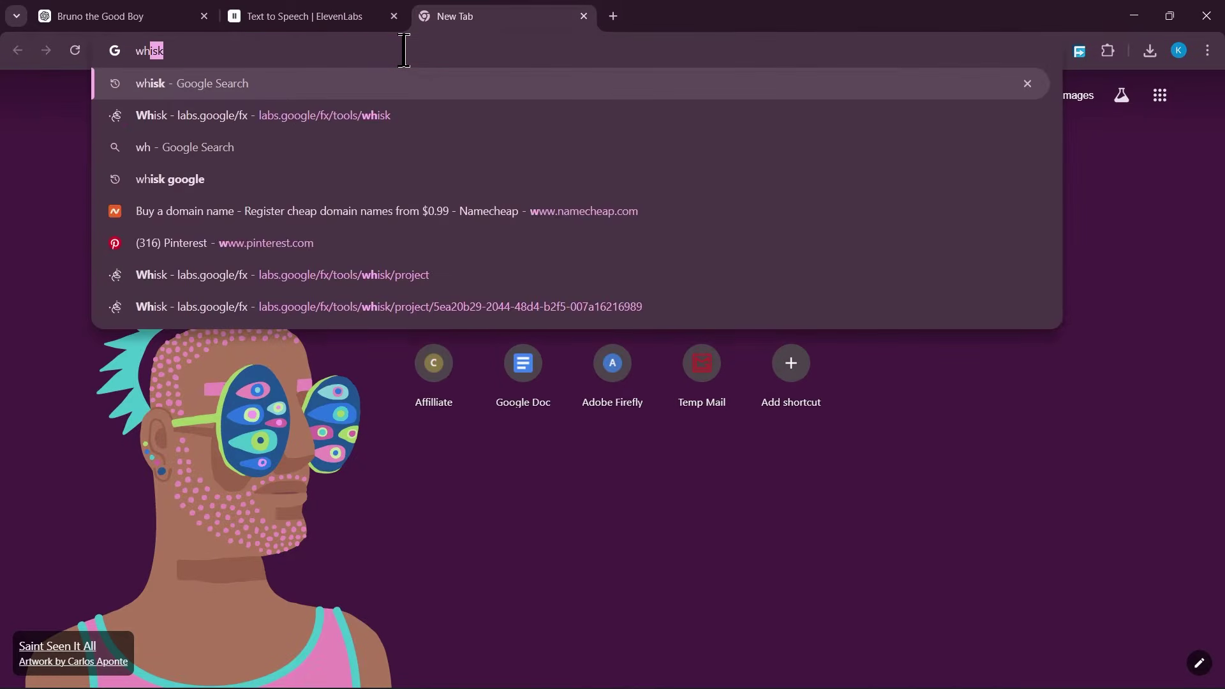
{"action": "key", "text": "Return"}
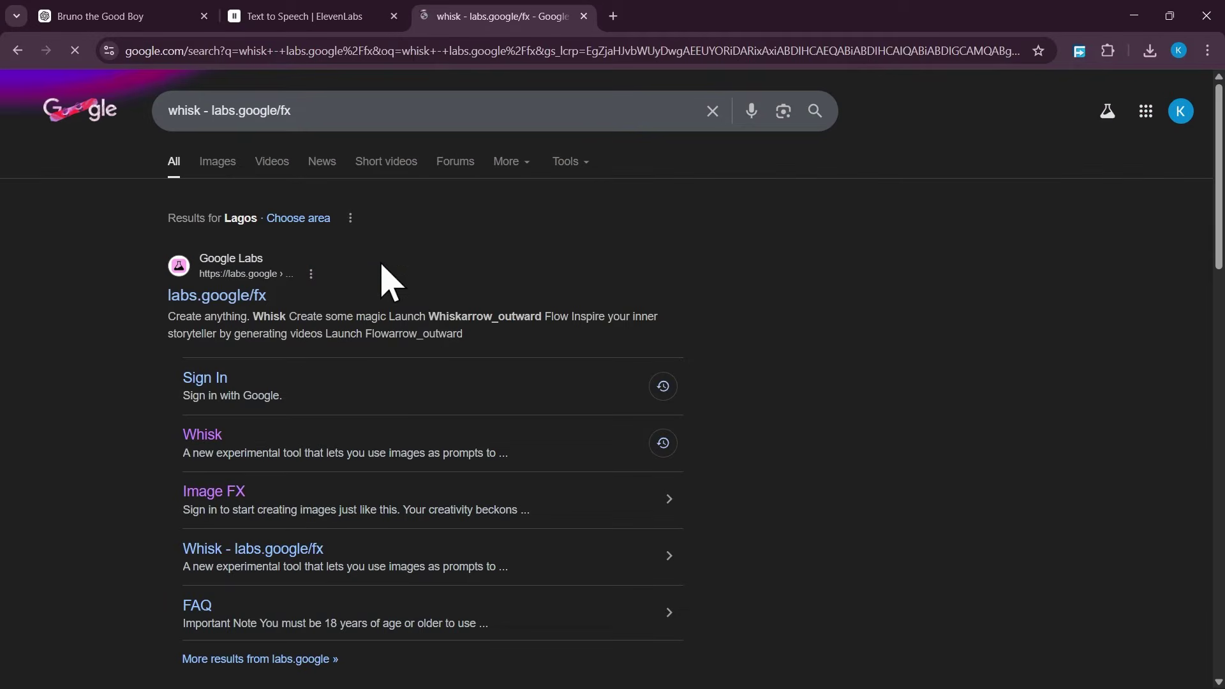
{"action": "left_click", "coordinate": [236, 300]}
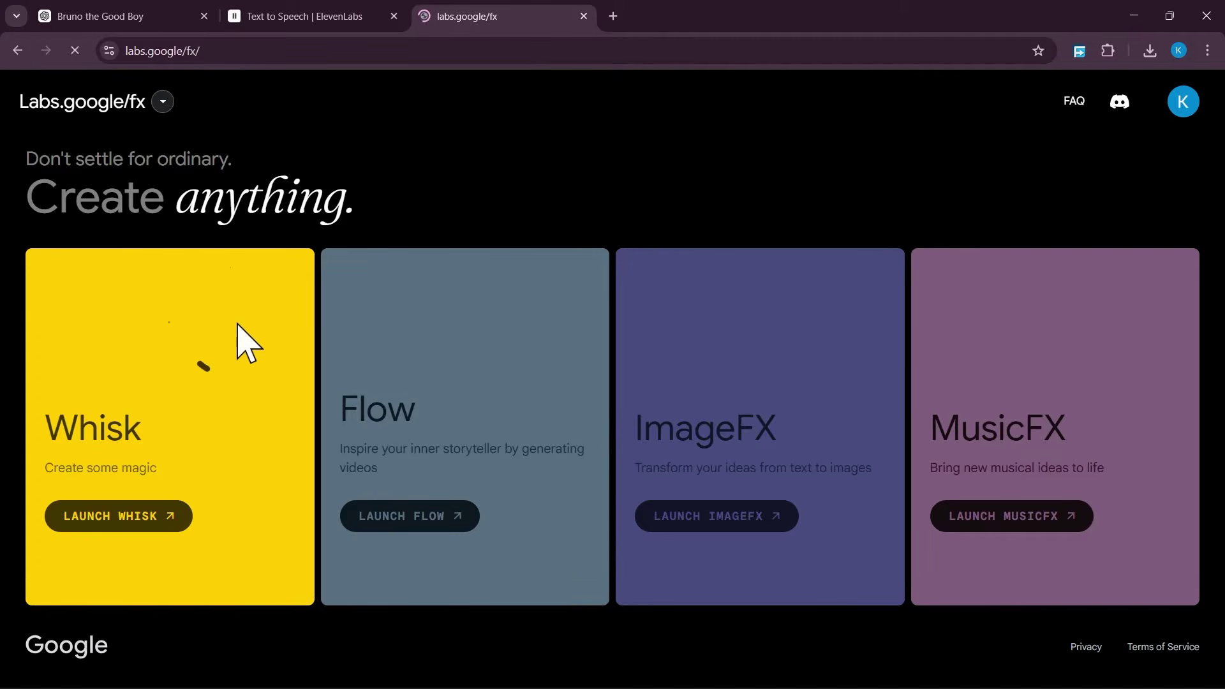
{"action": "left_click", "coordinate": [136, 522]}
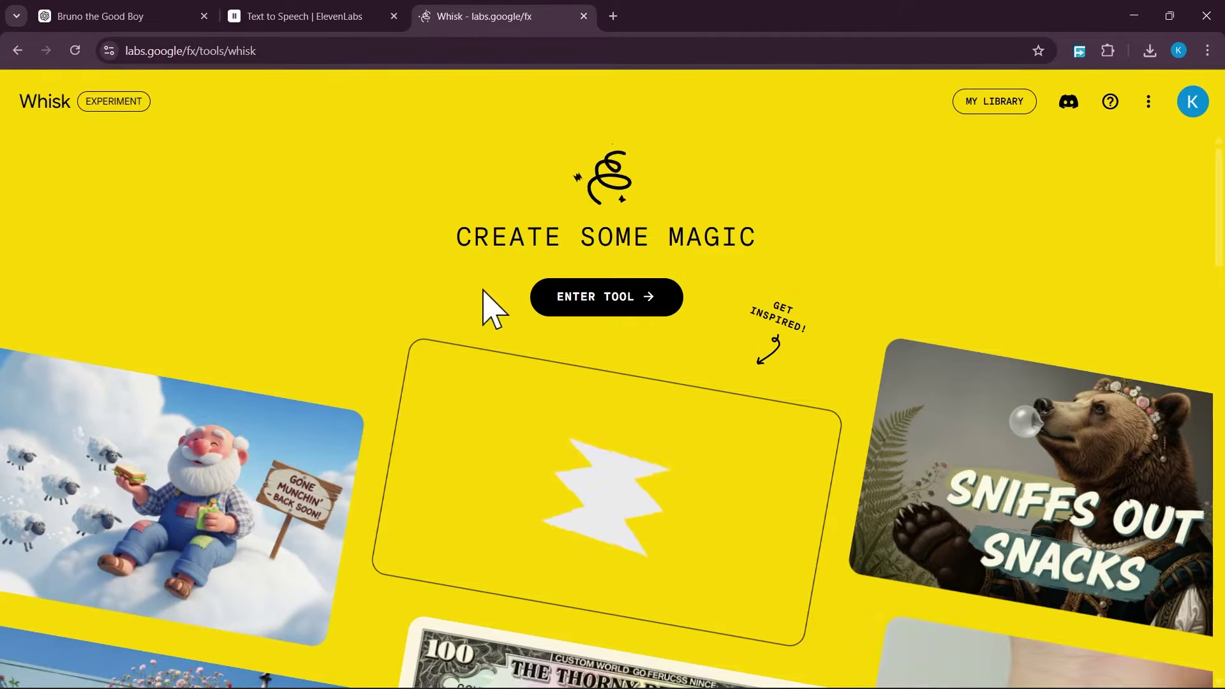
{"action": "left_click", "coordinate": [631, 301]}
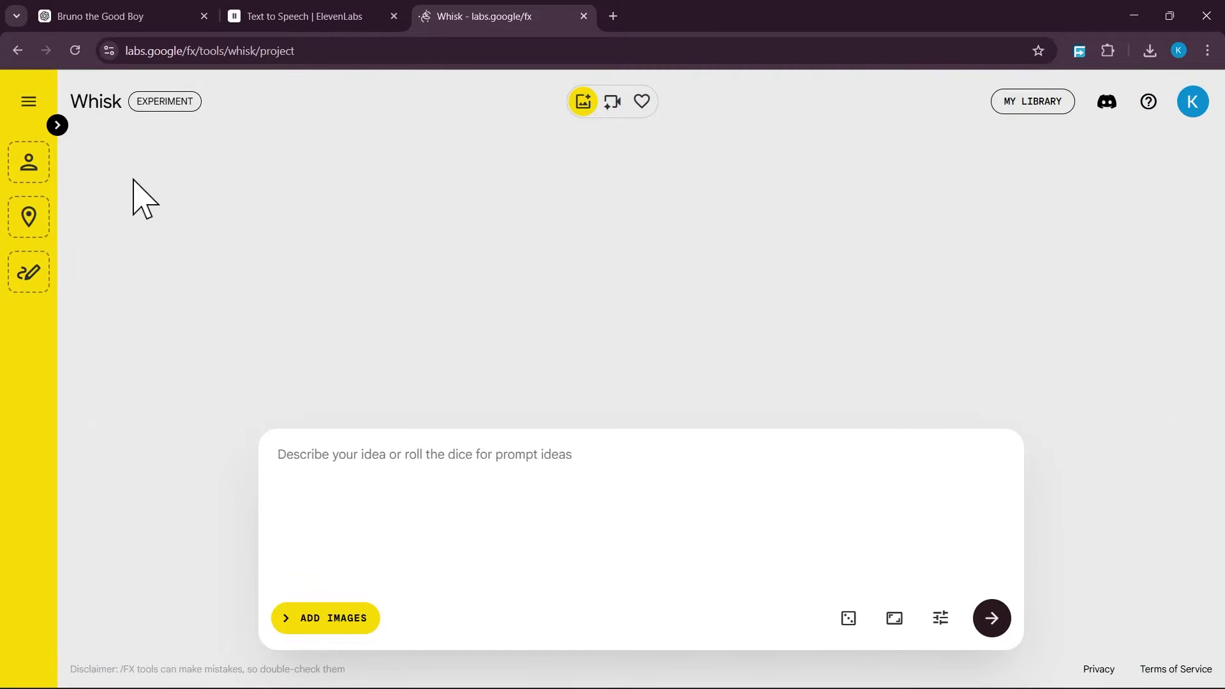
Step: Expand the image inputs and look over the Subject, Scene and Style sections
{"action": "left_click", "coordinate": [57, 125]}
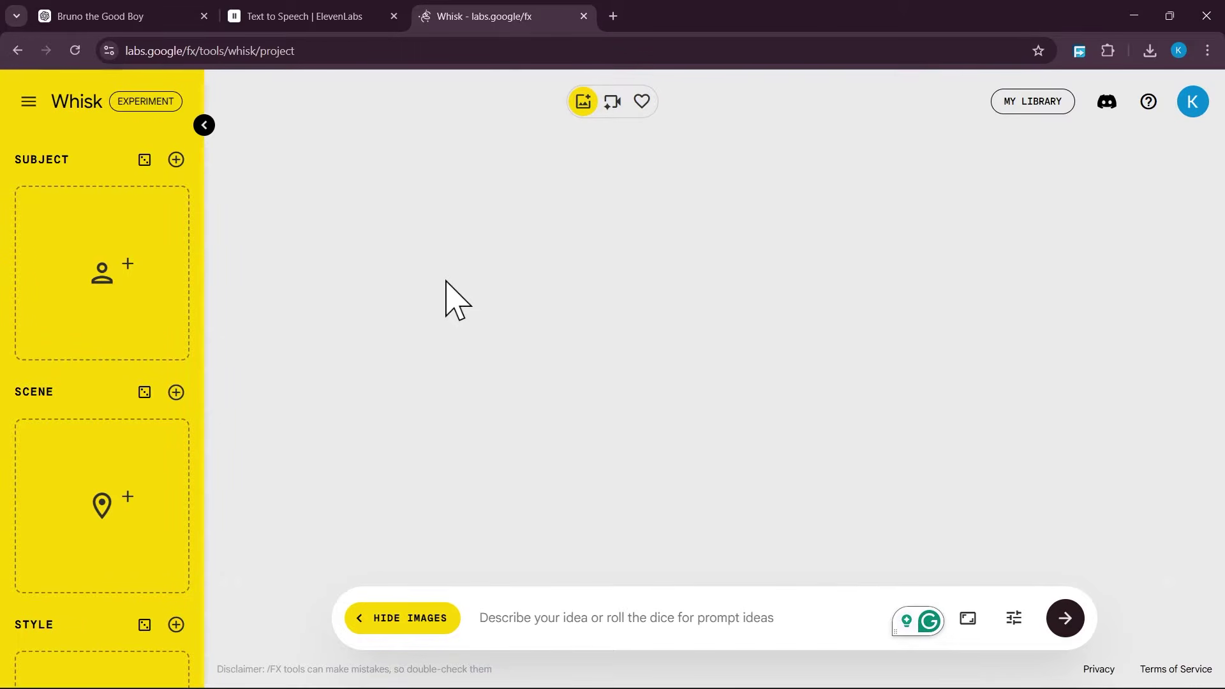
{"action": "mouse_move", "coordinate": [115, 433]}
{"action": "scroll", "coordinate": [115, 432], "scroll_direction": "down", "scroll_amount": 1}
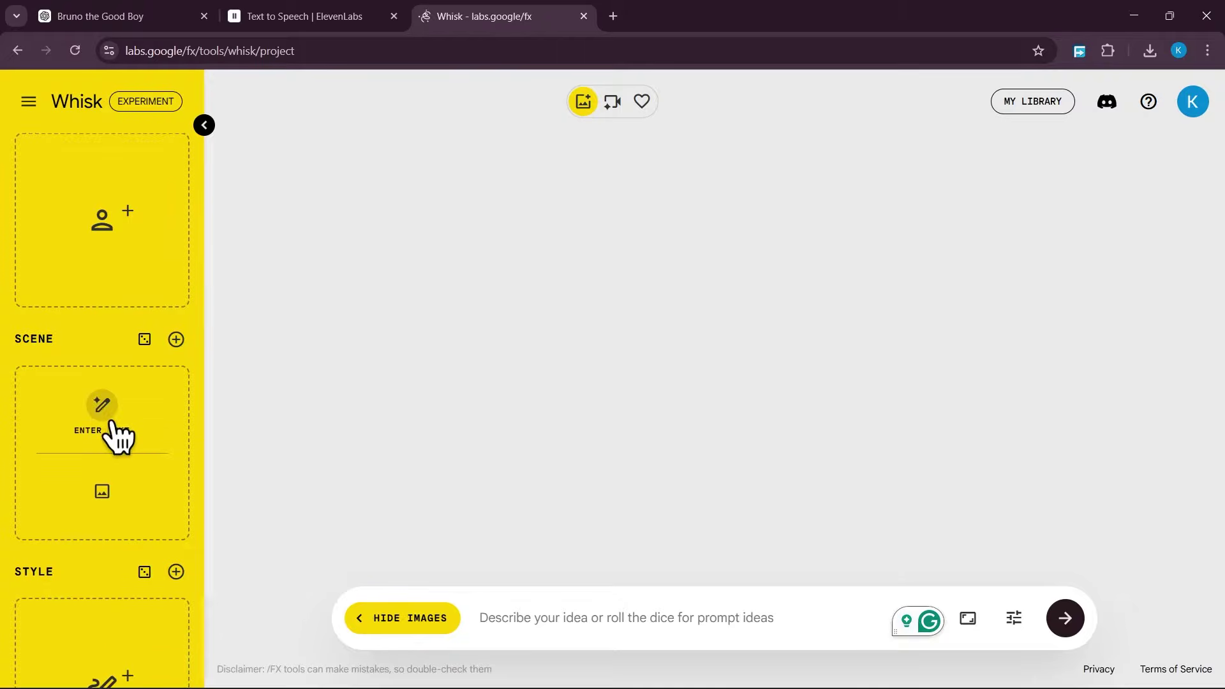
{"action": "scroll", "coordinate": [115, 434], "scroll_direction": "up", "scroll_amount": 1}
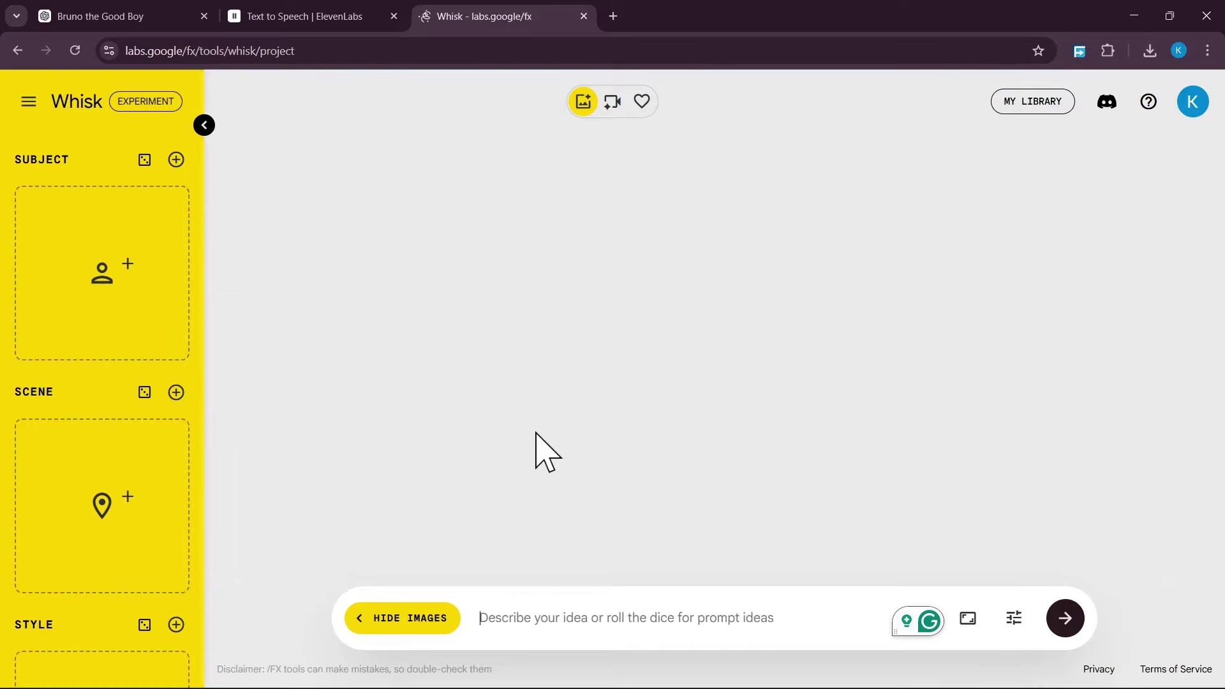
Step: Copy Bruno's character prompt from the ChatGPT conversation and return to Whisk
{"action": "left_click", "coordinate": [303, 18]}
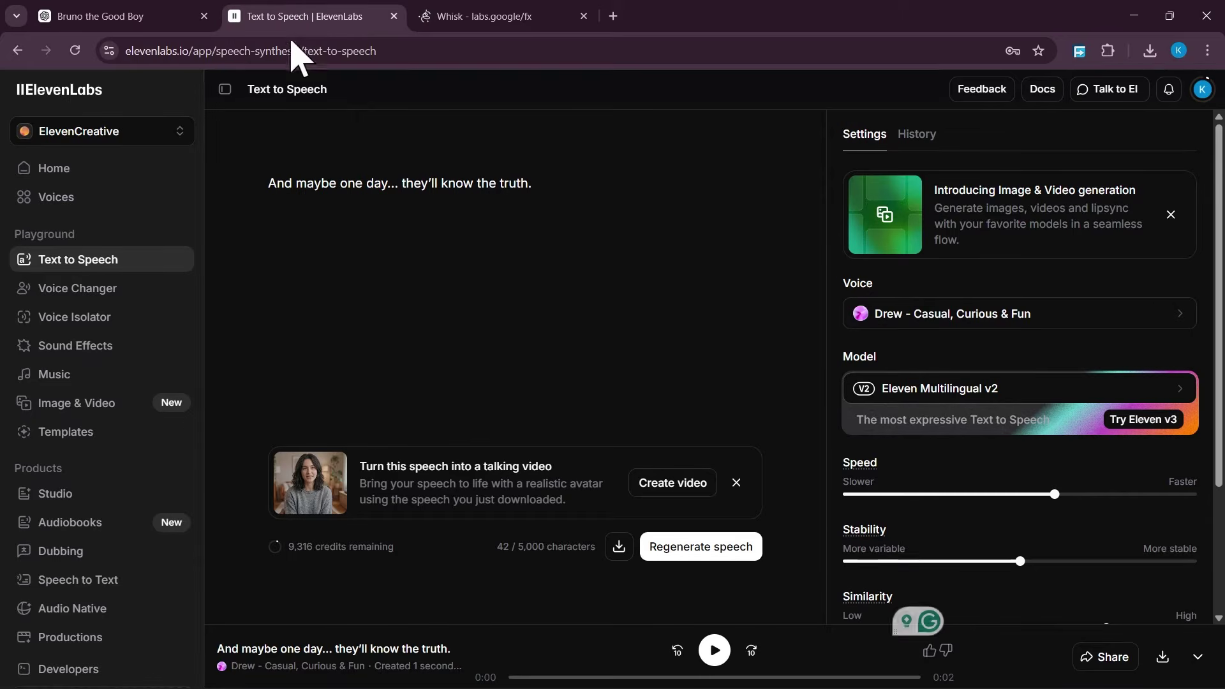
{"action": "left_click", "coordinate": [143, 16]}
{"action": "scroll", "coordinate": [350, 336], "scroll_direction": "up", "scroll_amount": 1}
{"action": "scroll", "coordinate": [357, 332], "scroll_direction": "down", "scroll_amount": 1}
{"action": "left_click_drag", "start_coordinate": [409, 300], "coordinate": [681, 411]}
{"action": "right_click", "coordinate": [532, 349]}
{"action": "left_click", "coordinate": [561, 356]}
{"action": "left_click", "coordinate": [476, 16]}
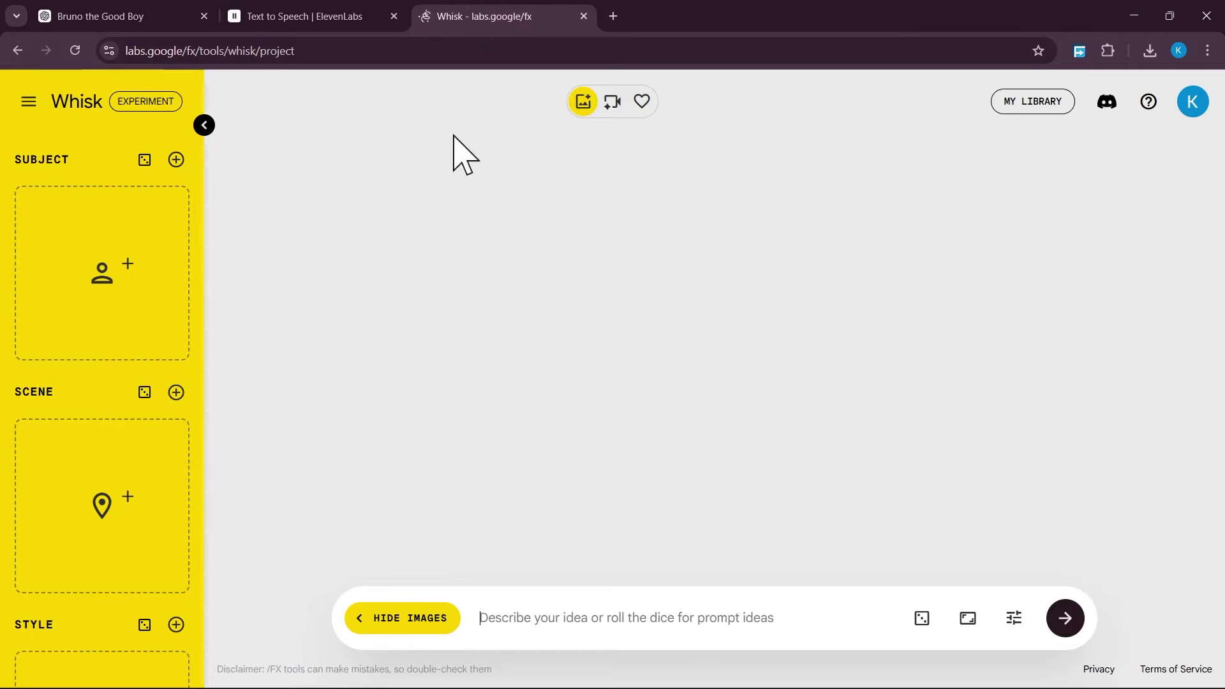
Step: Generate the first Subject image in Whisk from the copied Bruno prompt
{"action": "left_click", "coordinate": [205, 125]}
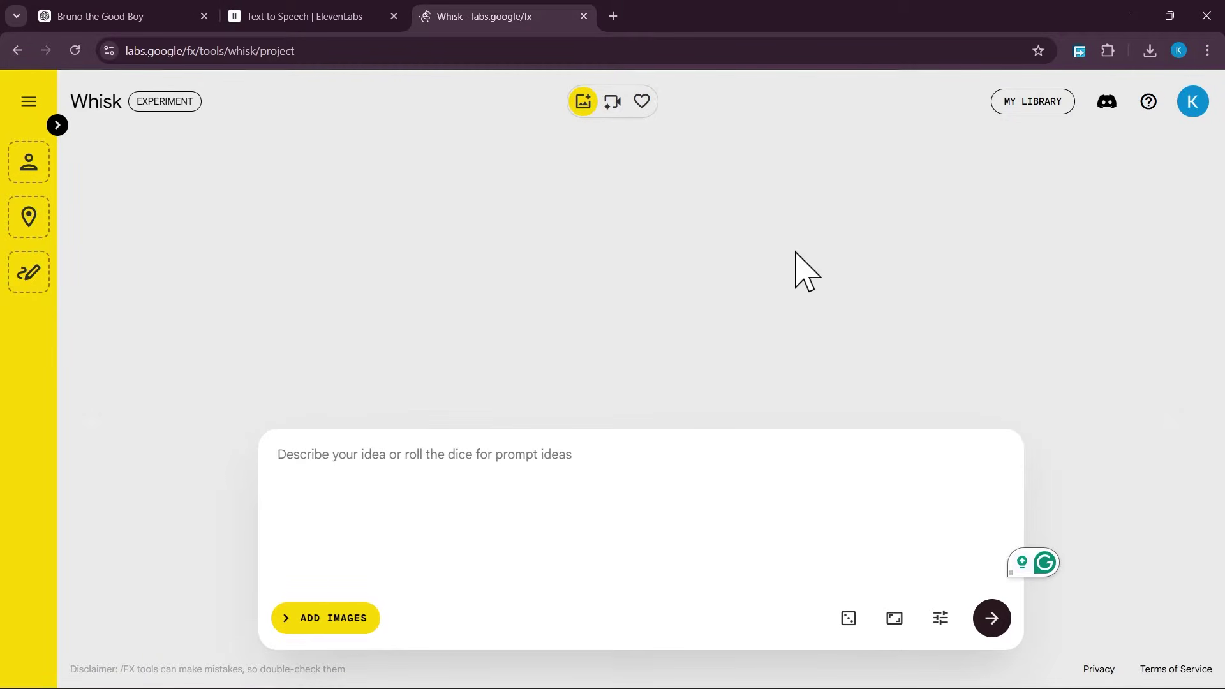
{"action": "left_click", "coordinate": [58, 125]}
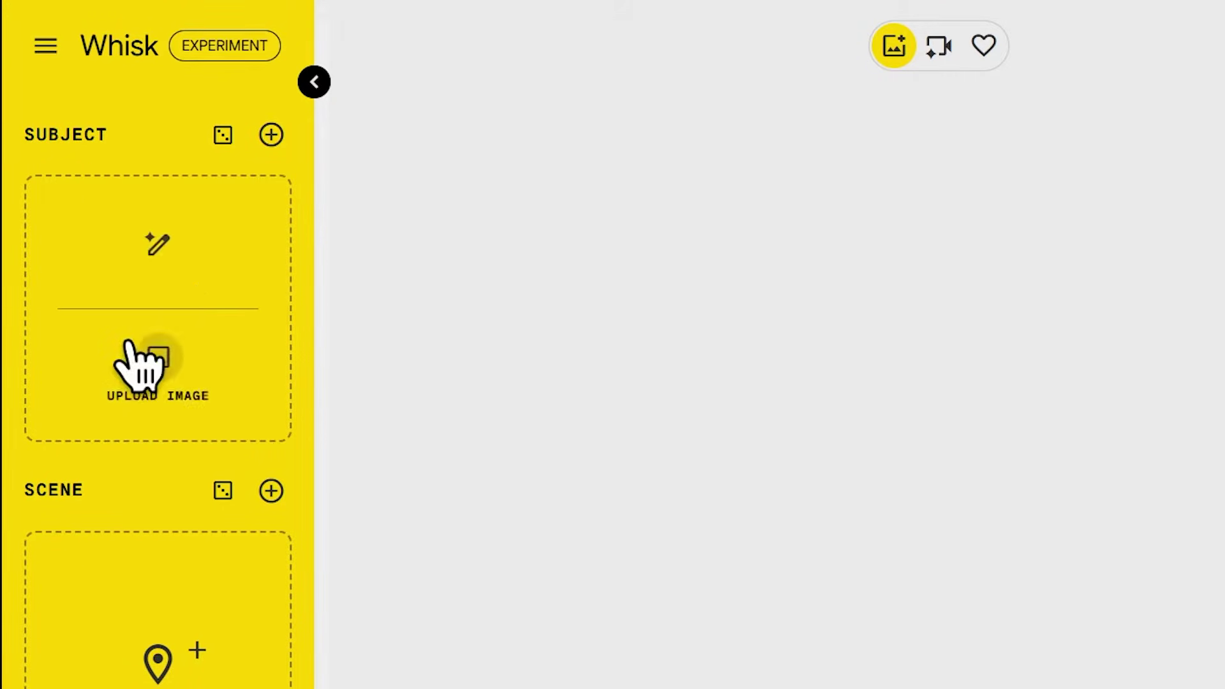
{"action": "left_click", "coordinate": [160, 240]}
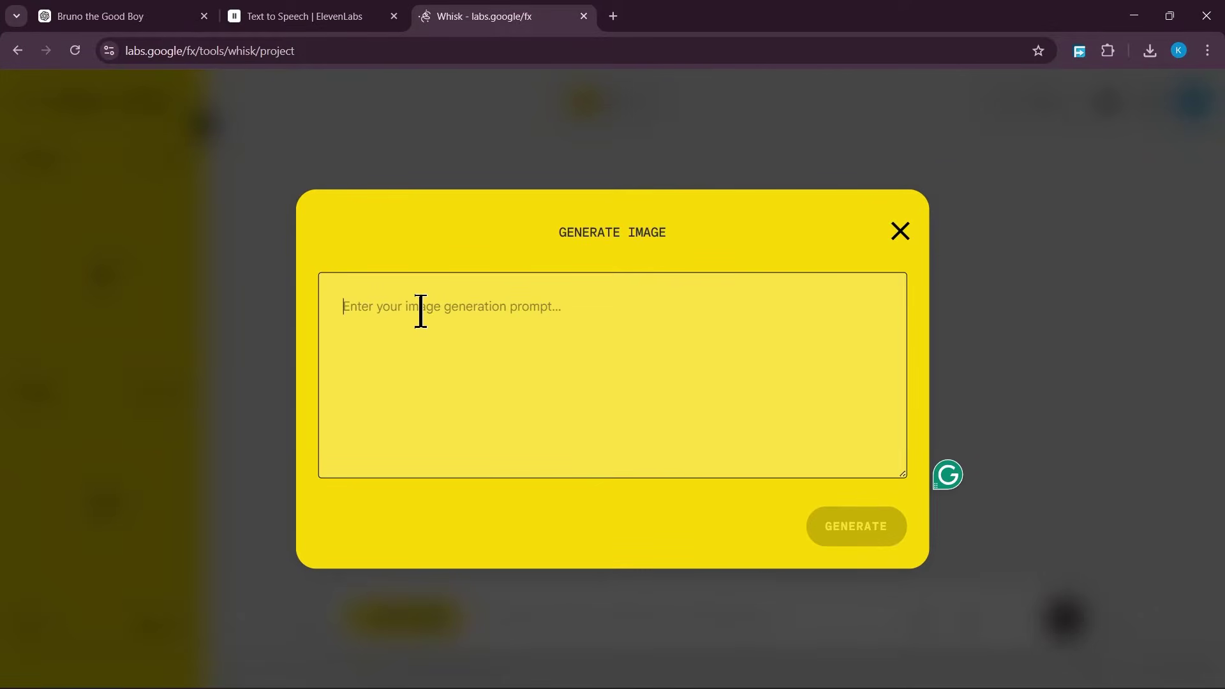
{"action": "left_click", "coordinate": [421, 313]}
{"action": "key", "text": "ctrl+v"}
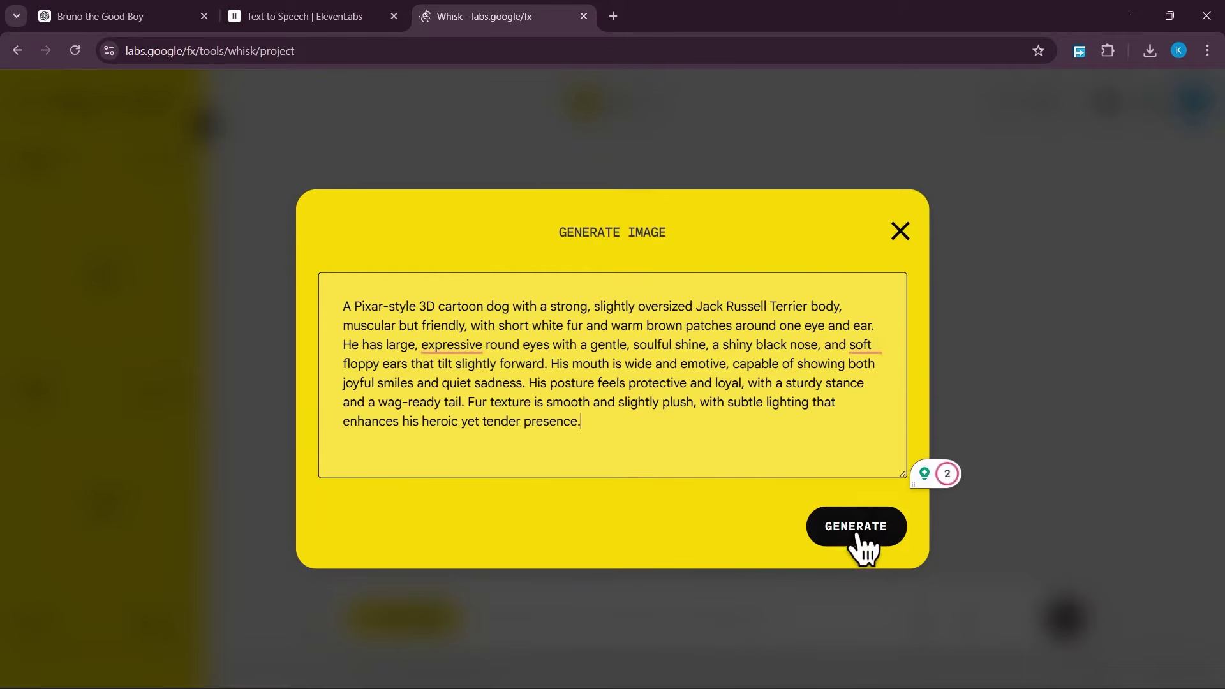
{"action": "left_click", "coordinate": [855, 527]}
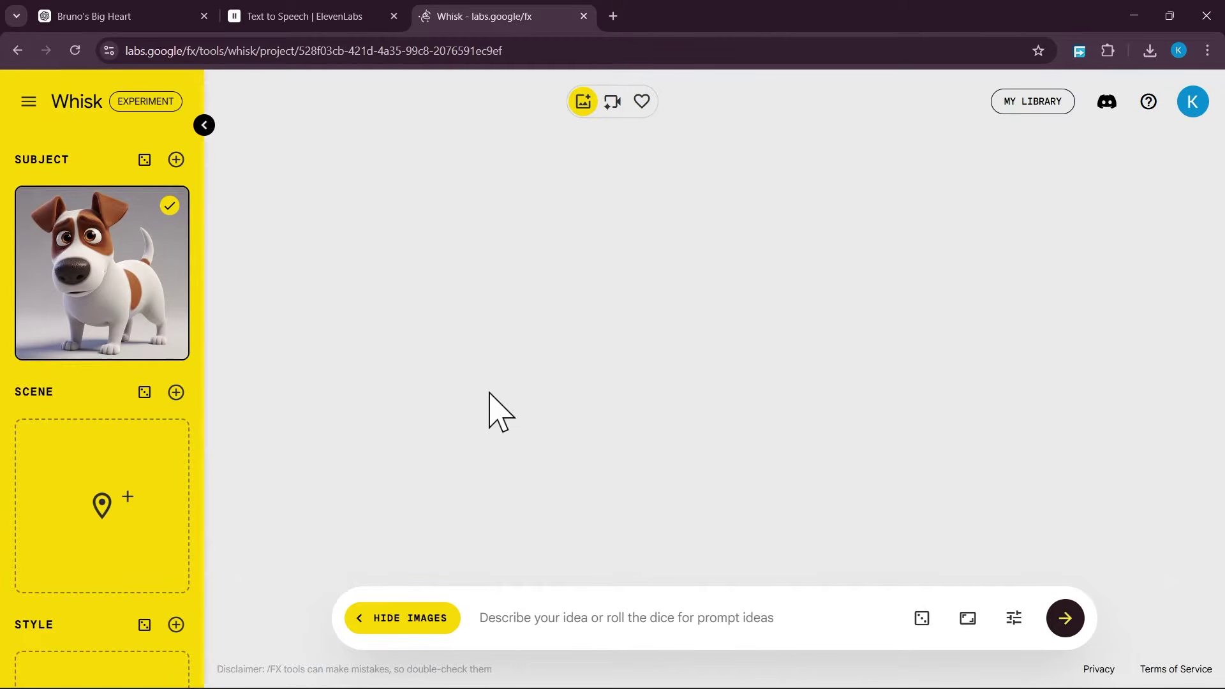
Step: Open the generated Bruno image in its detail view to inspect it, and close the view
{"action": "mouse_move", "coordinate": [82, 231]}
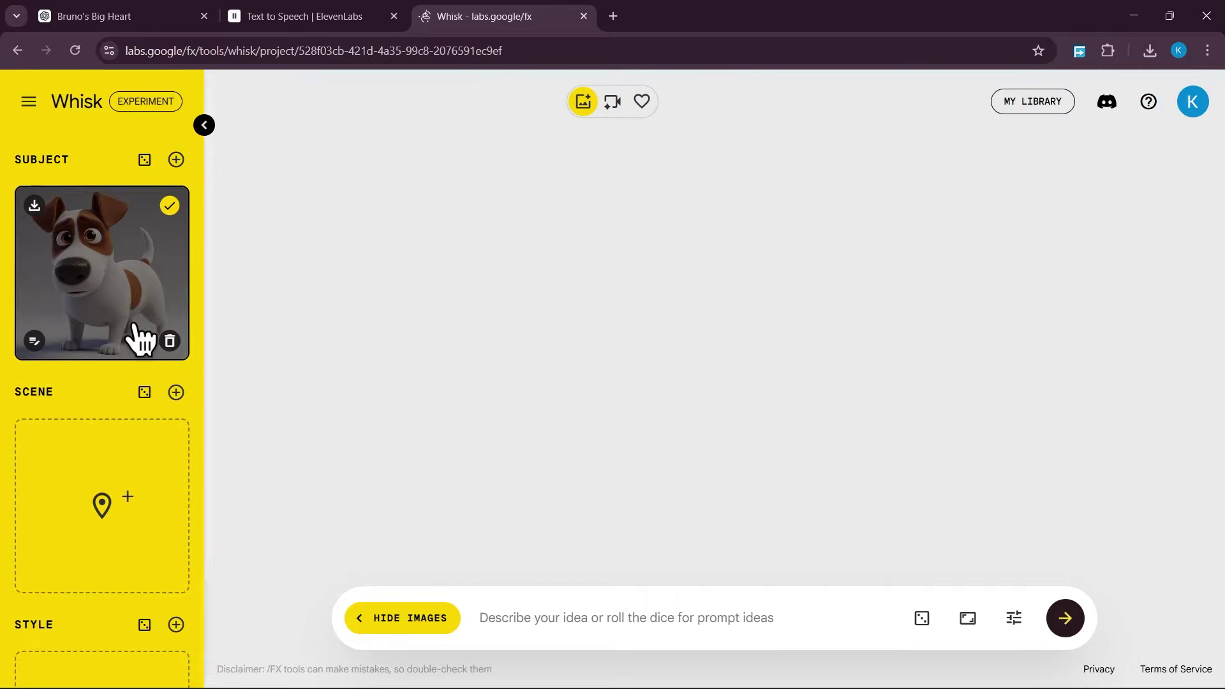
{"action": "left_click", "coordinate": [35, 342]}
{"action": "left_click", "coordinate": [1094, 113]}
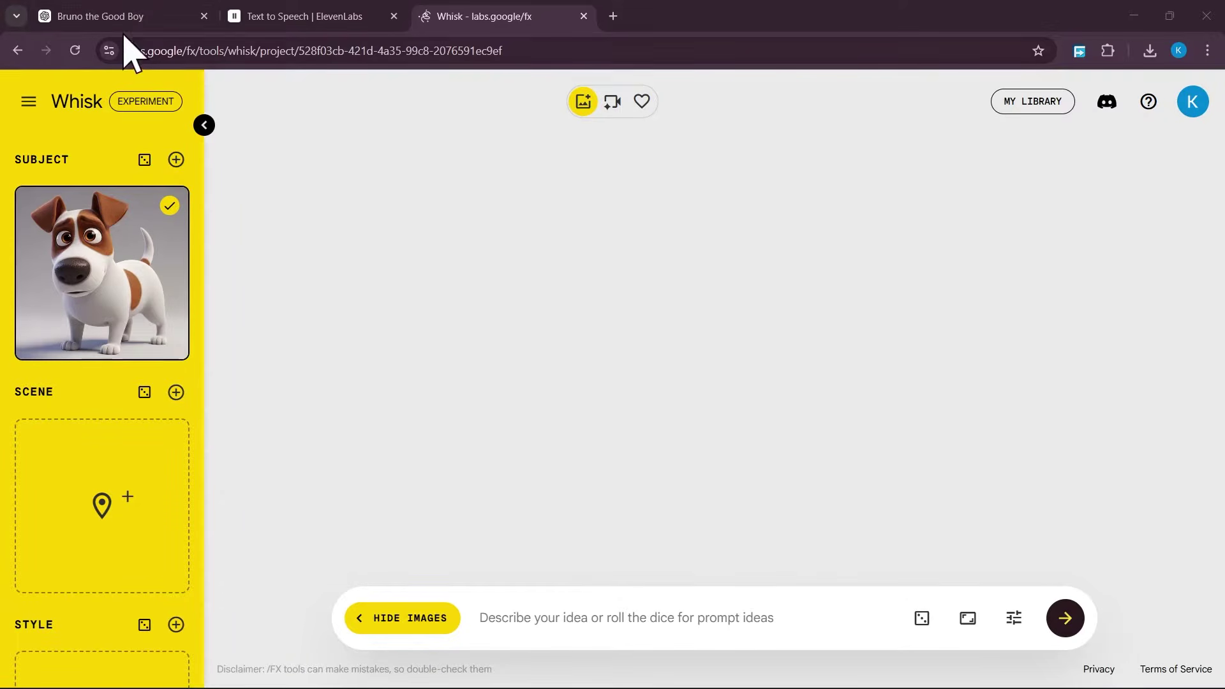
Step: Copy the Mother's character prompt from the ChatGPT conversation and return to Whisk
{"action": "left_click", "coordinate": [99, 17]}
{"action": "scroll", "coordinate": [399, 313], "scroll_direction": "up", "scroll_amount": 2}
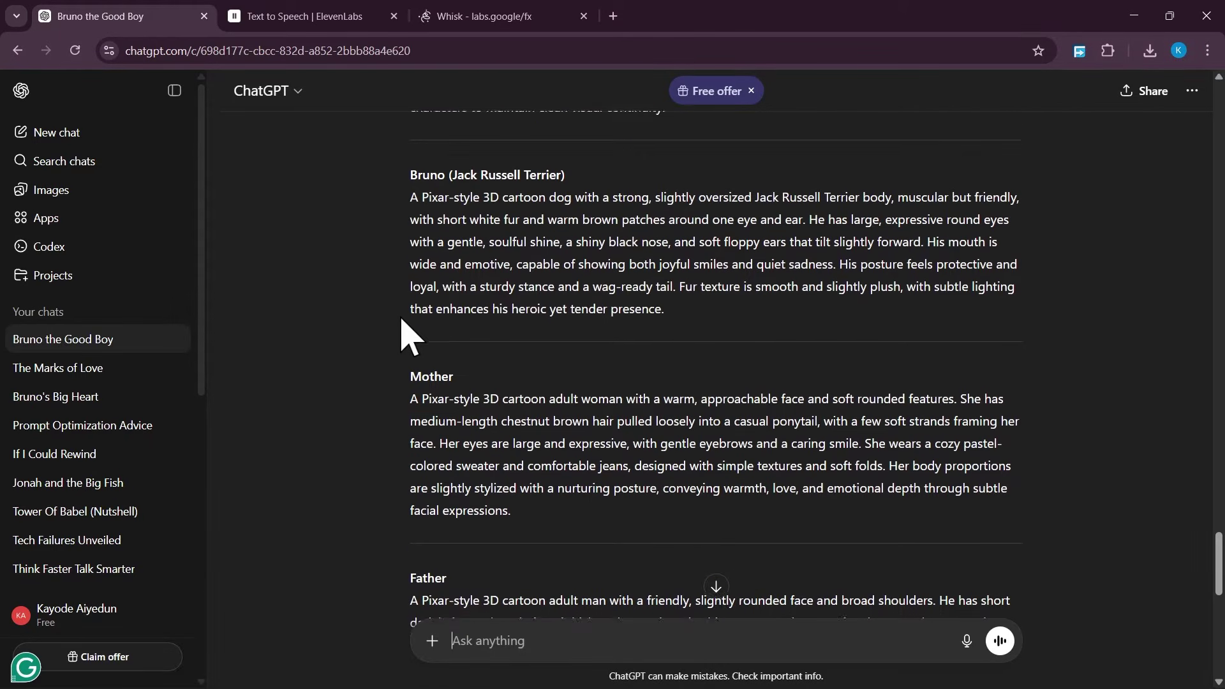
{"action": "scroll", "coordinate": [410, 383], "scroll_direction": "down", "scroll_amount": 3}
{"action": "left_click_drag", "start_coordinate": [410, 296], "coordinate": [514, 412]}
{"action": "right_click", "coordinate": [498, 348]}
{"action": "left_click", "coordinate": [542, 355]}
{"action": "left_click", "coordinate": [483, 19]}
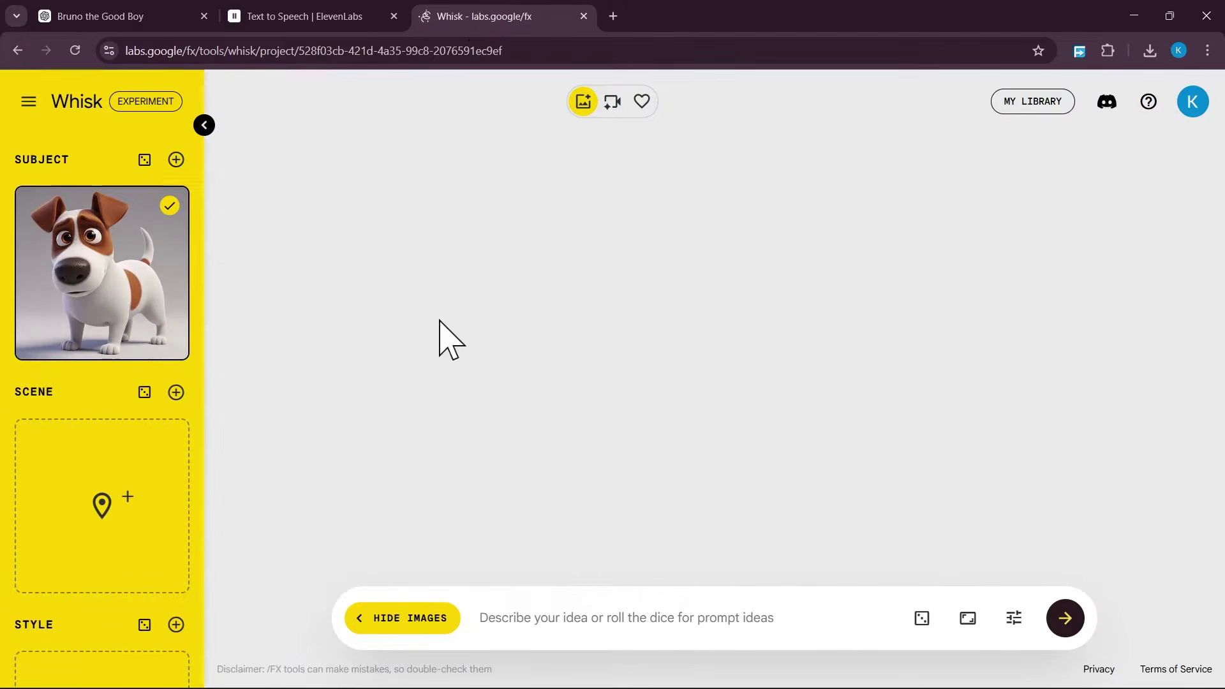
Step: Add a second Subject slot and generate its image from the copied Mother prompt
{"action": "mouse_move", "coordinate": [66, 251]}
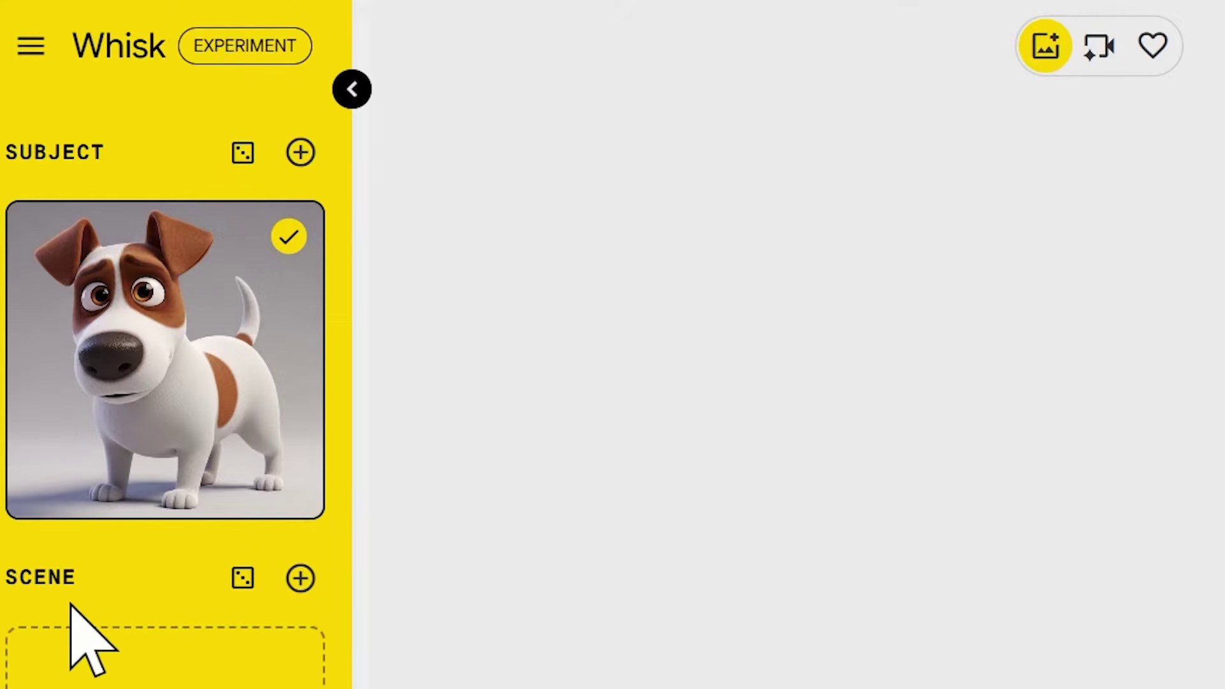
{"action": "left_click", "coordinate": [300, 152]}
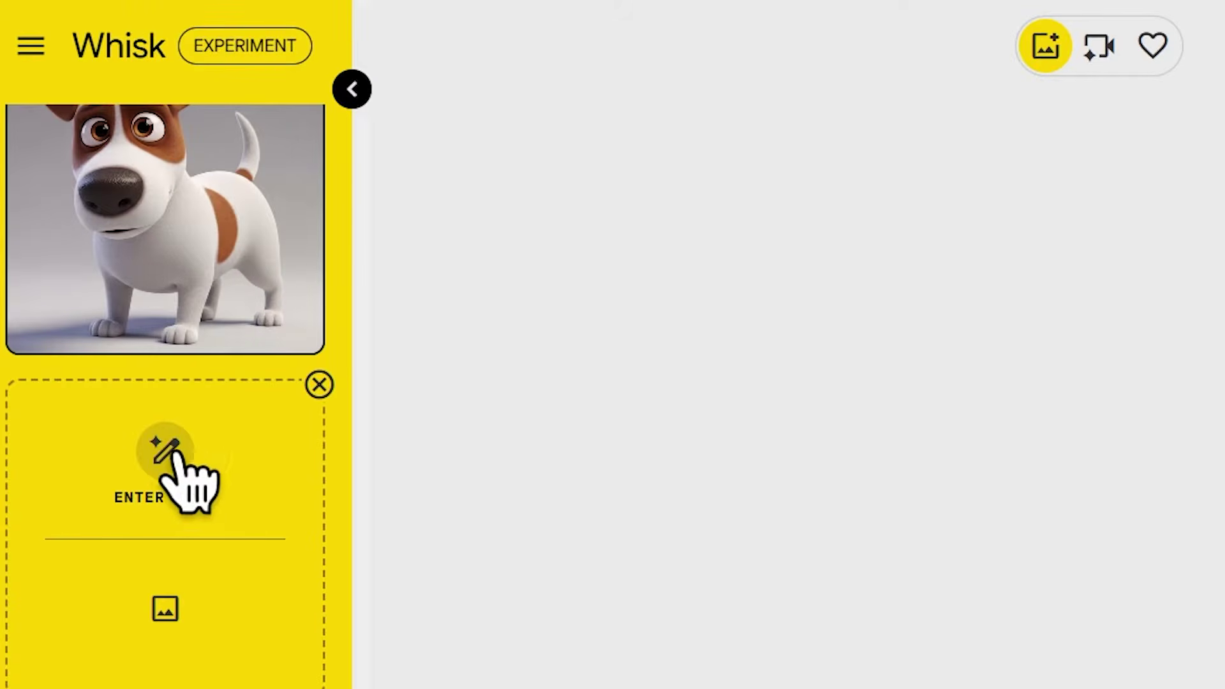
{"action": "left_click", "coordinate": [165, 460]}
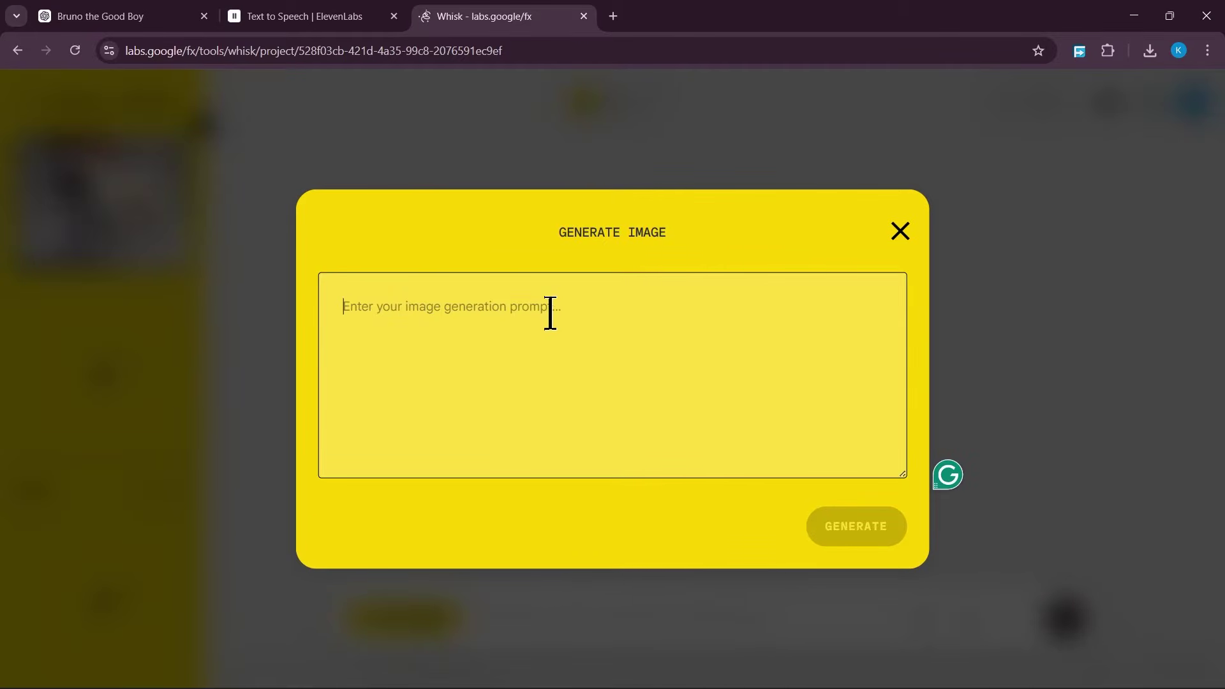
{"action": "key", "text": "ctrl+v"}
{"action": "left_click", "coordinate": [854, 533]}
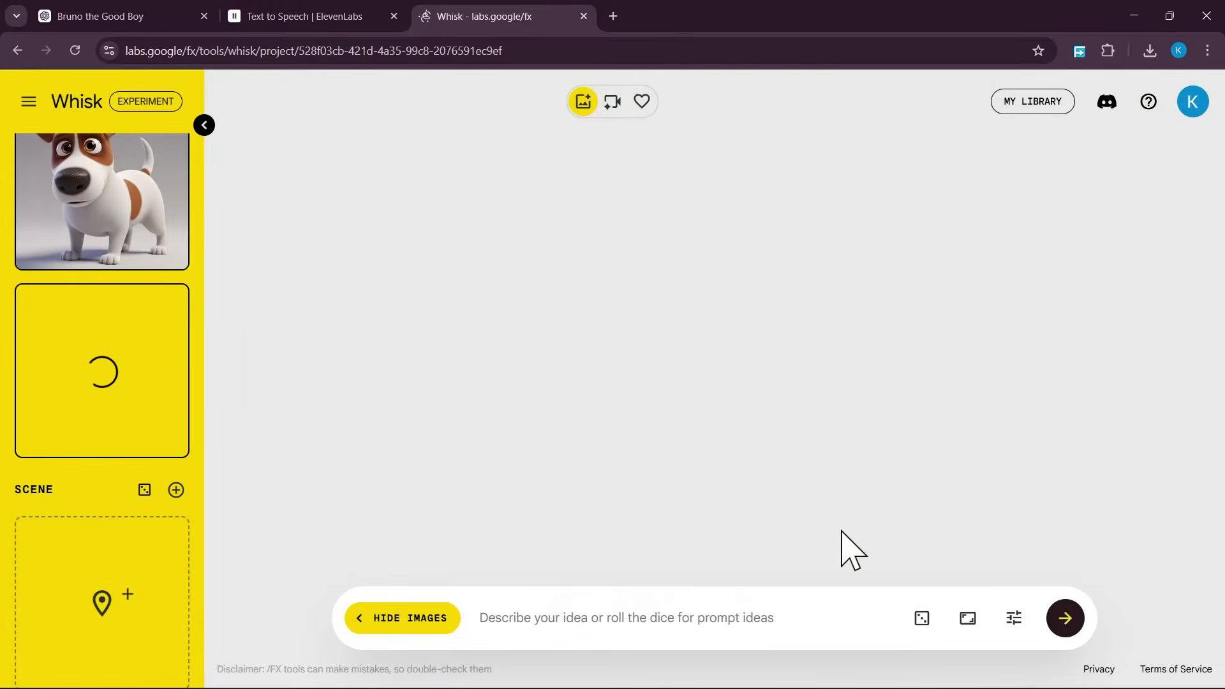
{"action": "scroll", "coordinate": [202, 381], "scroll_direction": "up", "scroll_amount": 1}
{"action": "scroll", "coordinate": [201, 381], "scroll_direction": "up", "scroll_amount": 1}
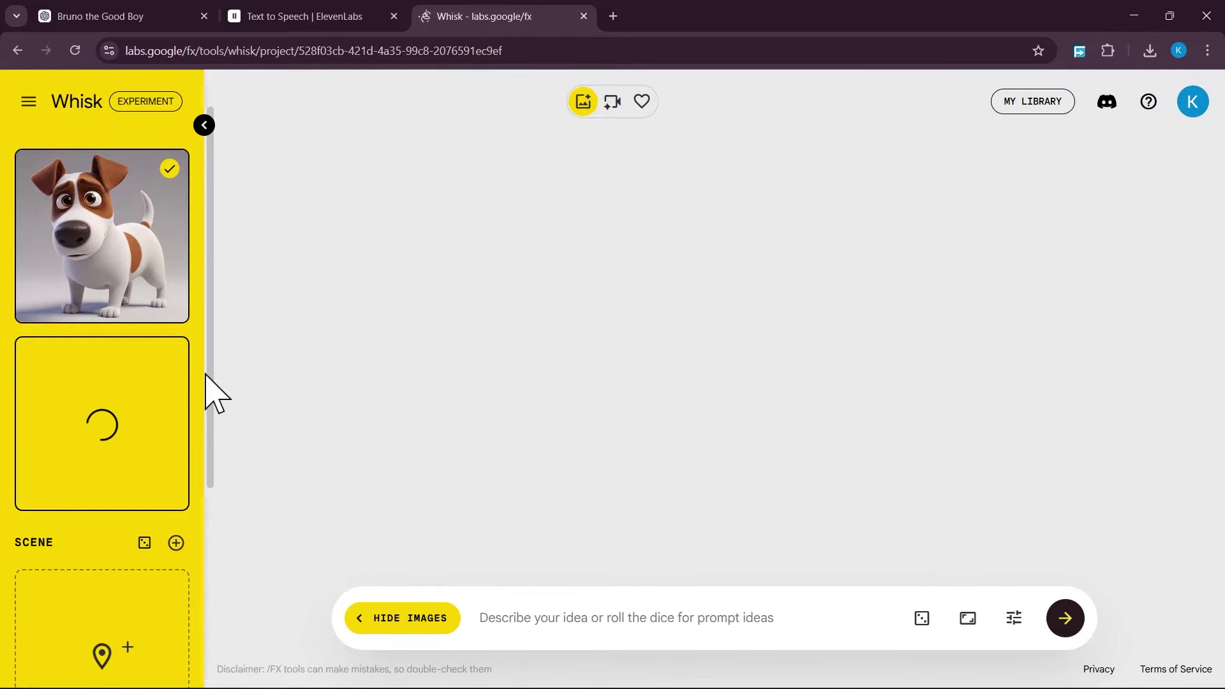
Step: Open the generated Mother image in its detail view to inspect it, and close the view
{"action": "mouse_move", "coordinate": [140, 457]}
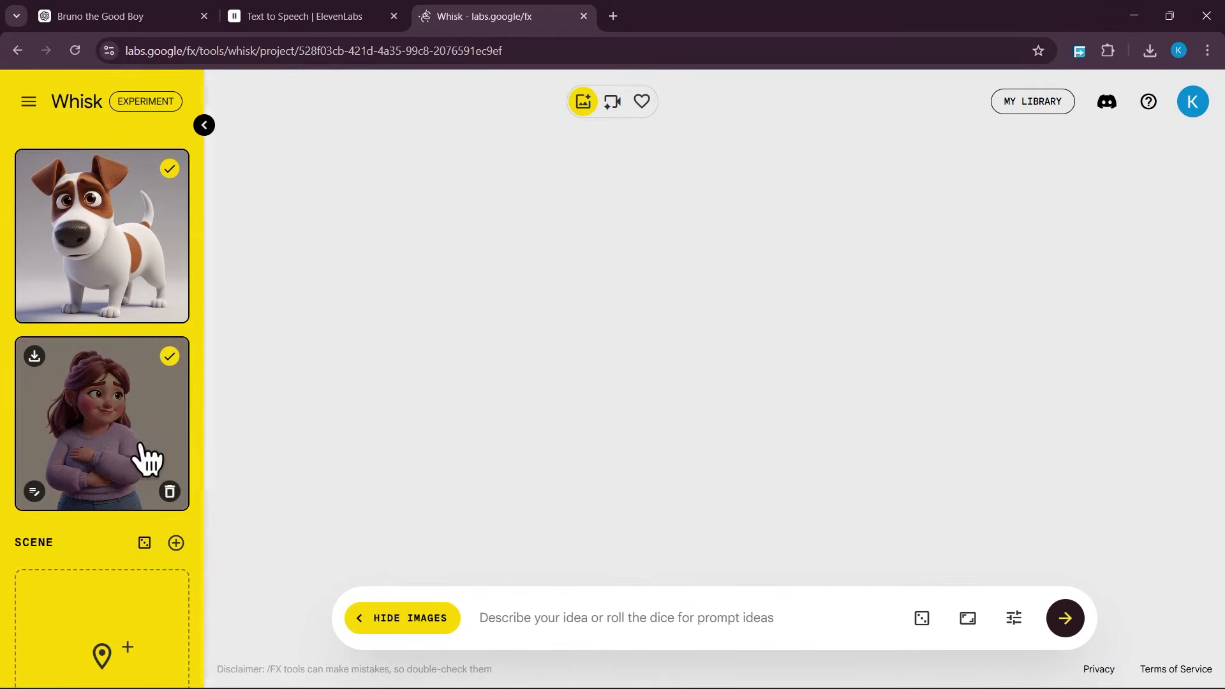
{"action": "left_click", "coordinate": [37, 490]}
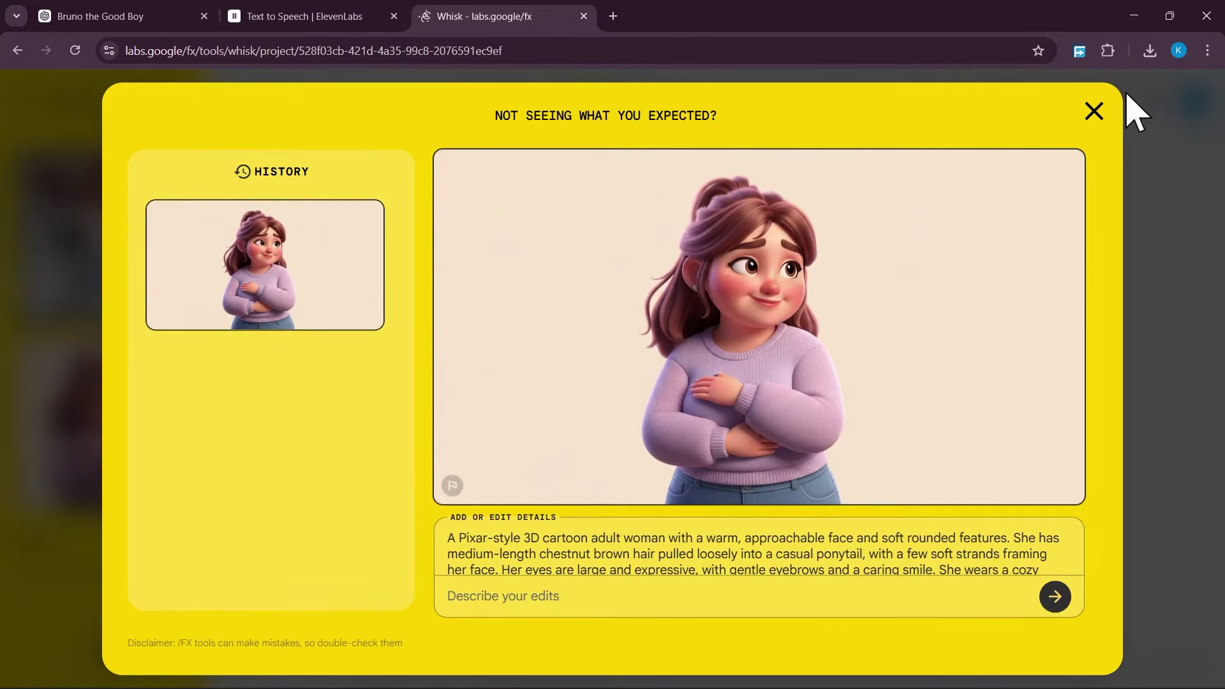
{"action": "left_click", "coordinate": [1093, 112]}
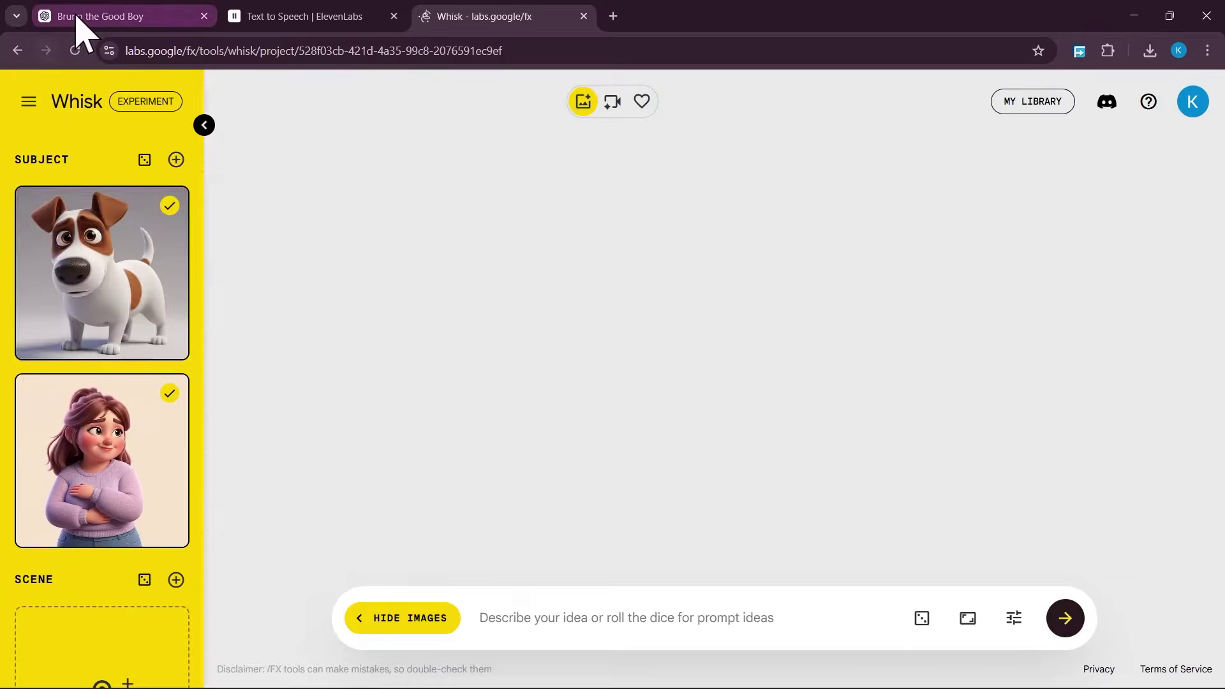
Step: Copy the Father's character prompt from the ChatGPT conversation and return to Whisk
{"action": "left_click", "coordinate": [78, 18]}
{"action": "scroll", "coordinate": [501, 481], "scroll_direction": "down", "scroll_amount": 4}
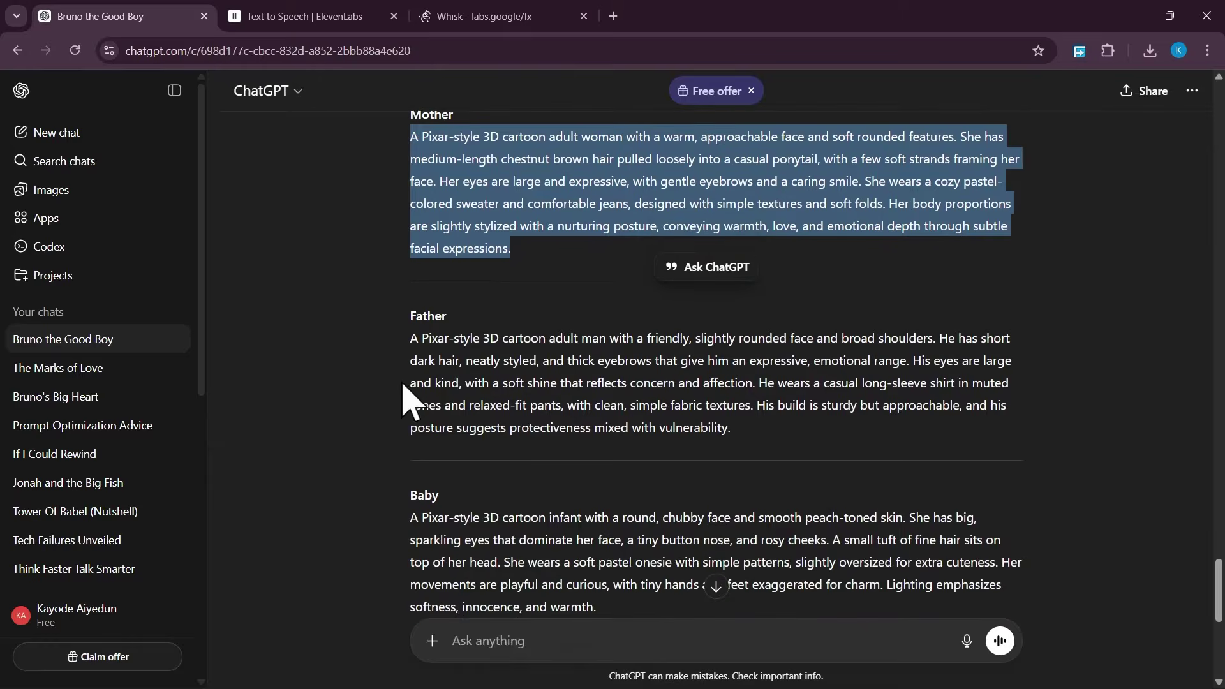
{"action": "left_click", "coordinate": [412, 387]}
{"action": "left_click_drag", "start_coordinate": [409, 339], "coordinate": [787, 446]}
{"action": "right_click", "coordinate": [700, 412]}
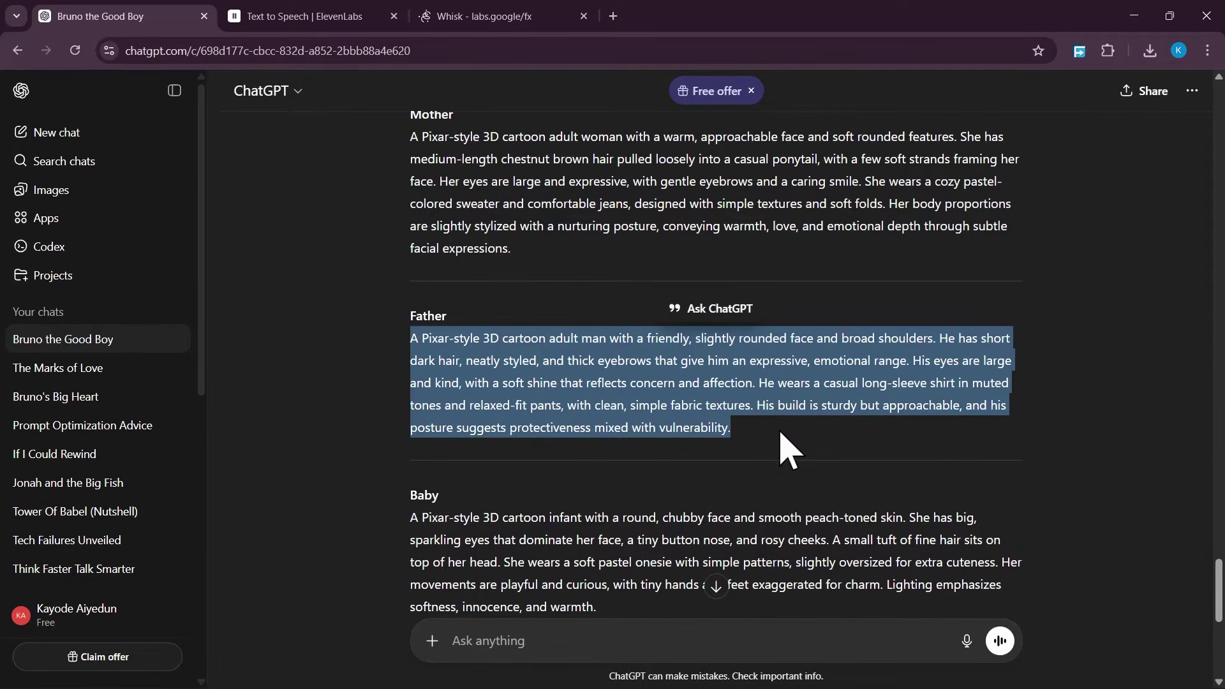
{"action": "key", "text": "Escape"}
{"action": "left_click", "coordinate": [485, 15]}
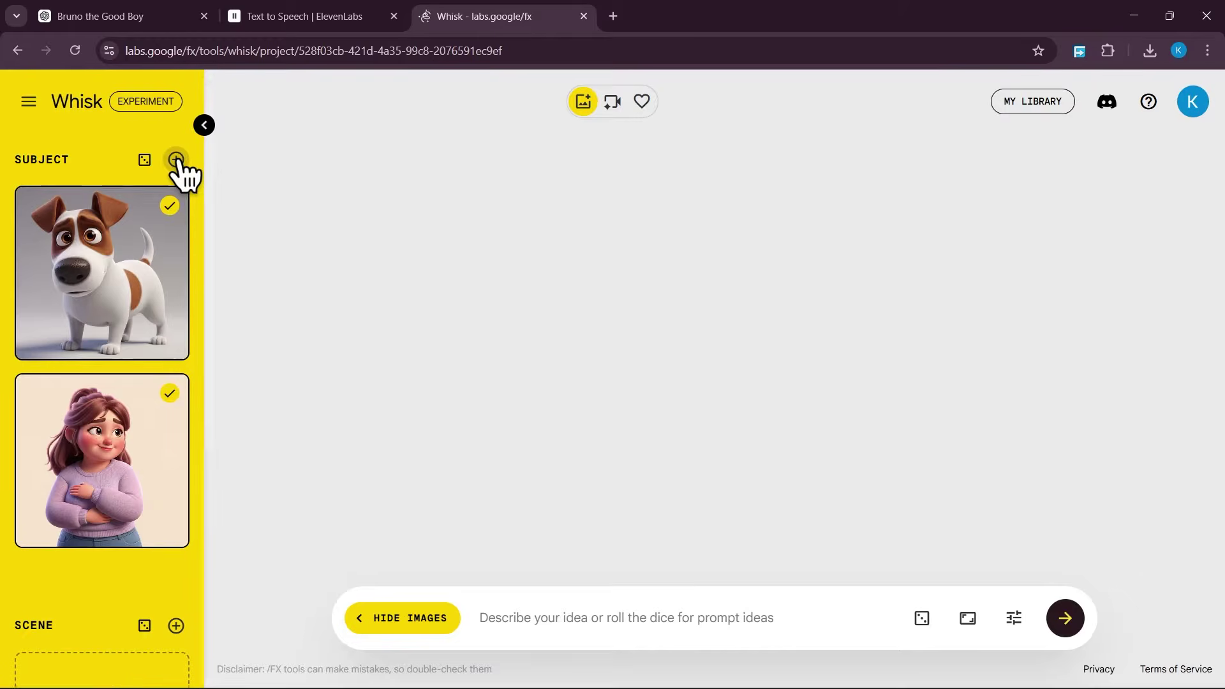
Step: Add a third Subject slot and generate its image from the copied Father prompt
{"action": "left_click", "coordinate": [180, 170]}
{"action": "left_click", "coordinate": [102, 332]}
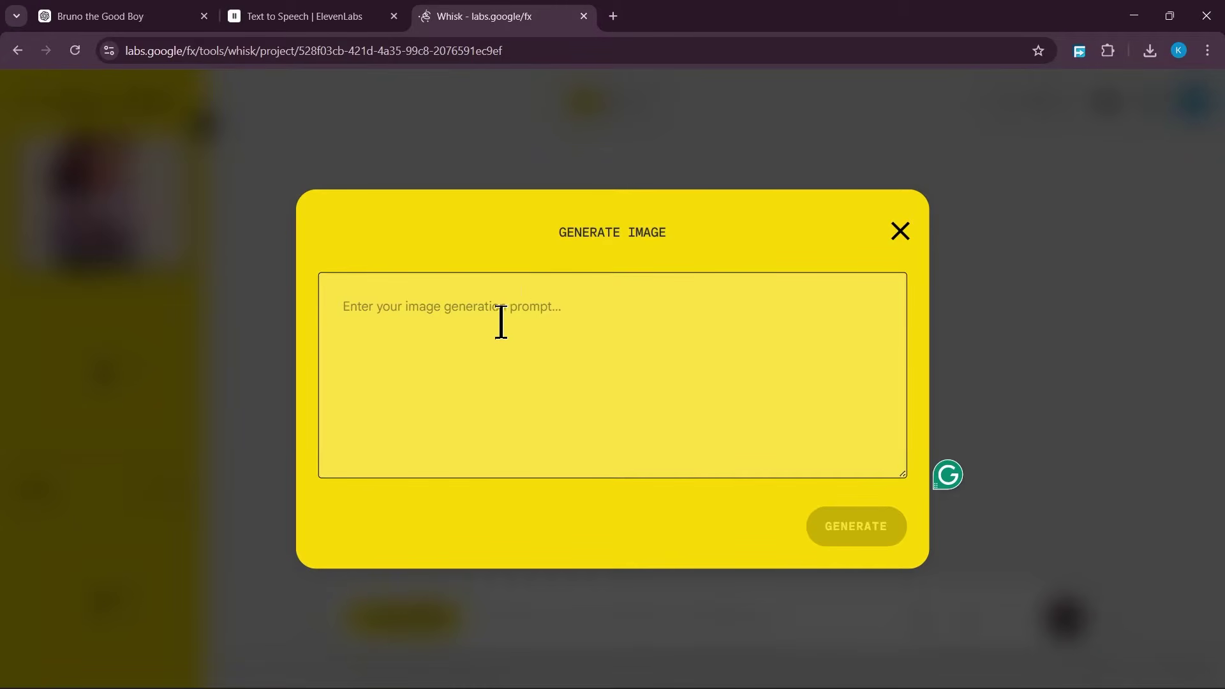
{"action": "key", "text": "ctrl+v"}
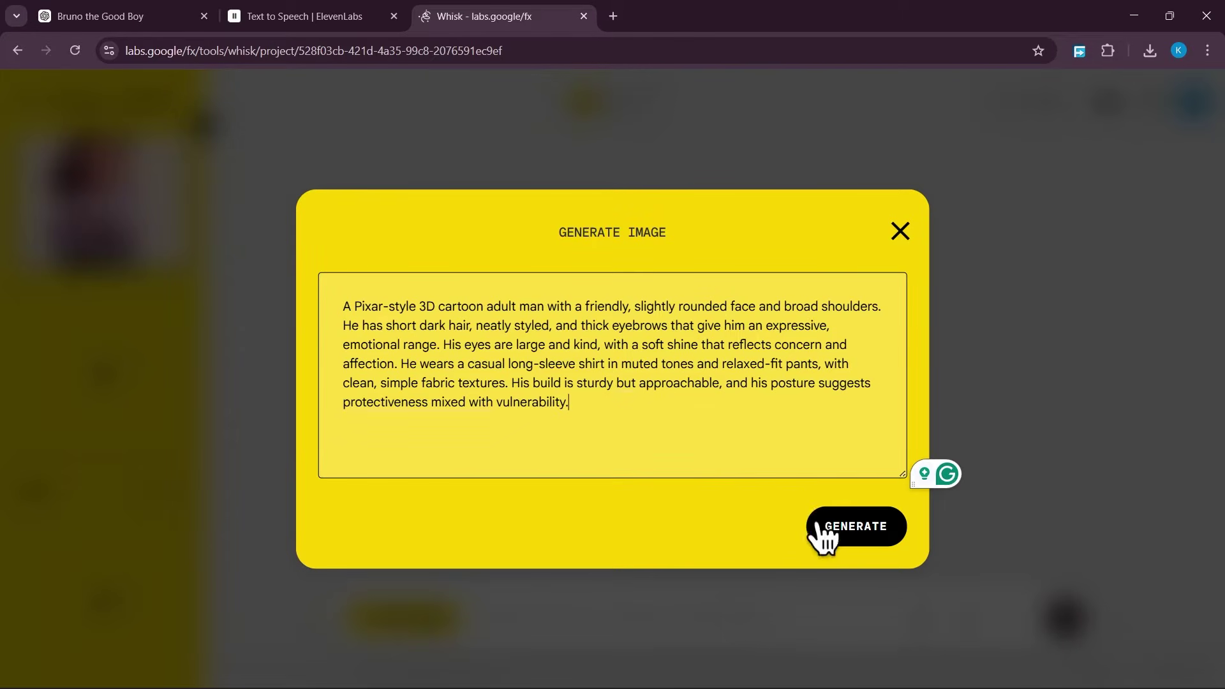
{"action": "left_click", "coordinate": [855, 526]}
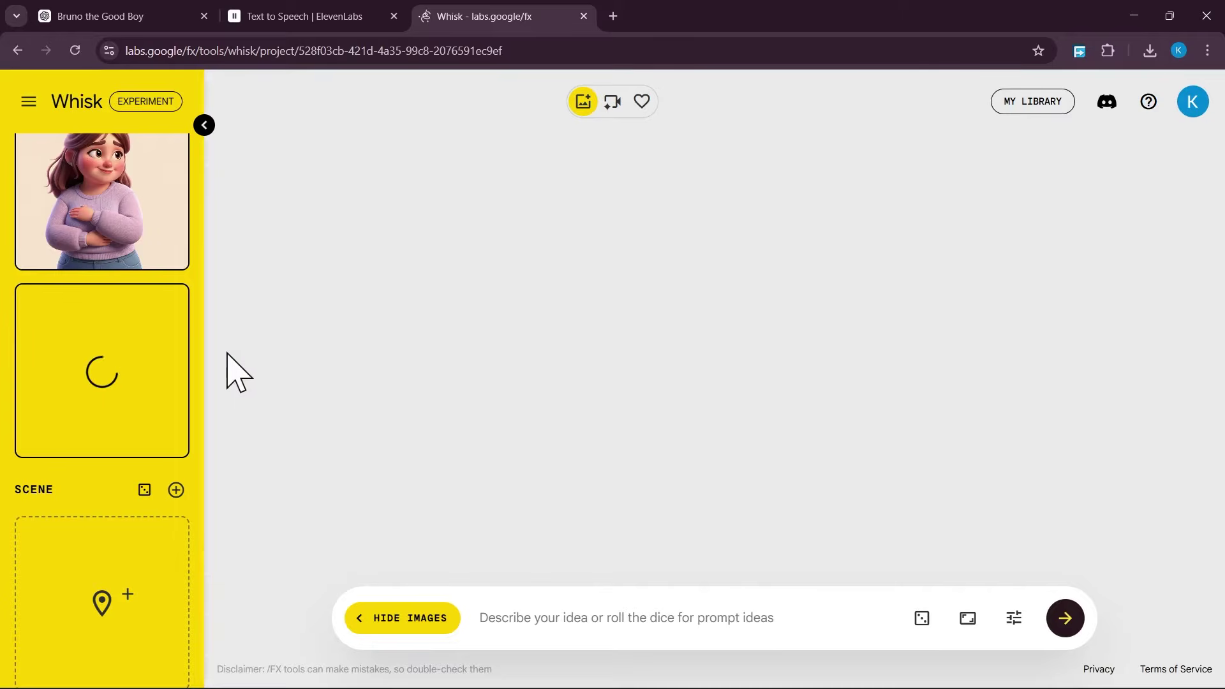
Step: Review the generated Subject images of Bruno, Mother, Father, Baby and Stray Dog
{"action": "scroll", "coordinate": [194, 332], "scroll_direction": "up", "scroll_amount": 2}
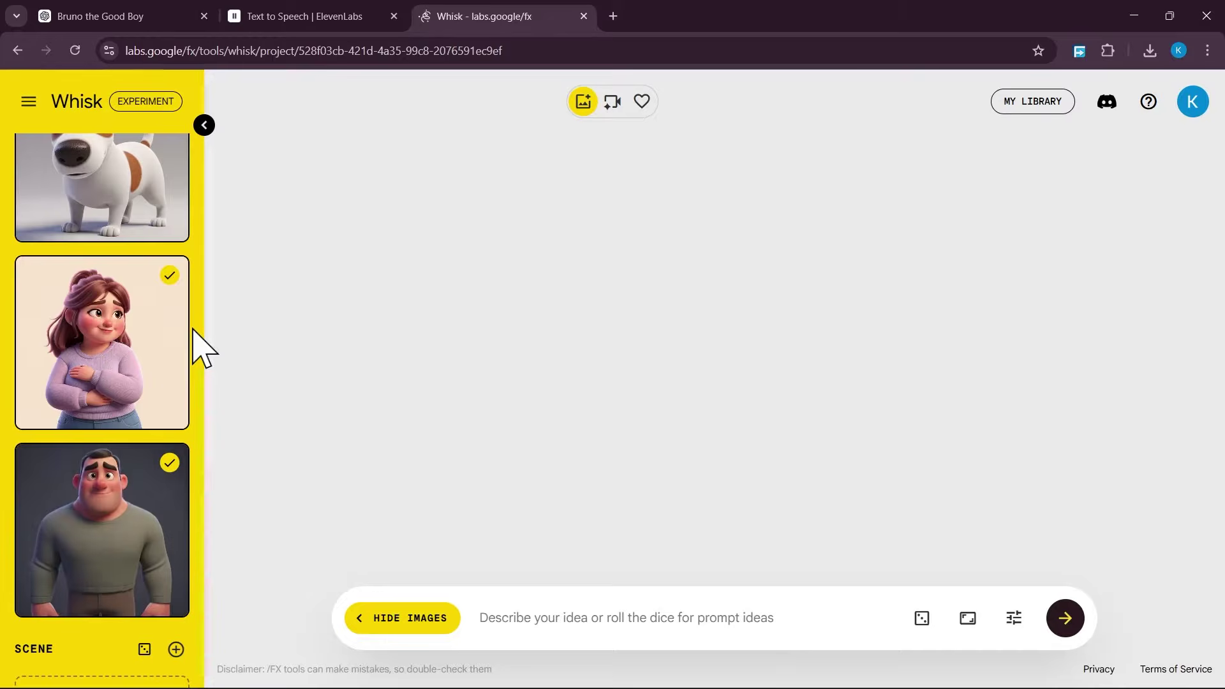
{"action": "scroll", "coordinate": [169, 424], "scroll_direction": "down", "scroll_amount": 1}
{"action": "scroll", "coordinate": [168, 422], "scroll_direction": "up", "scroll_amount": 1}
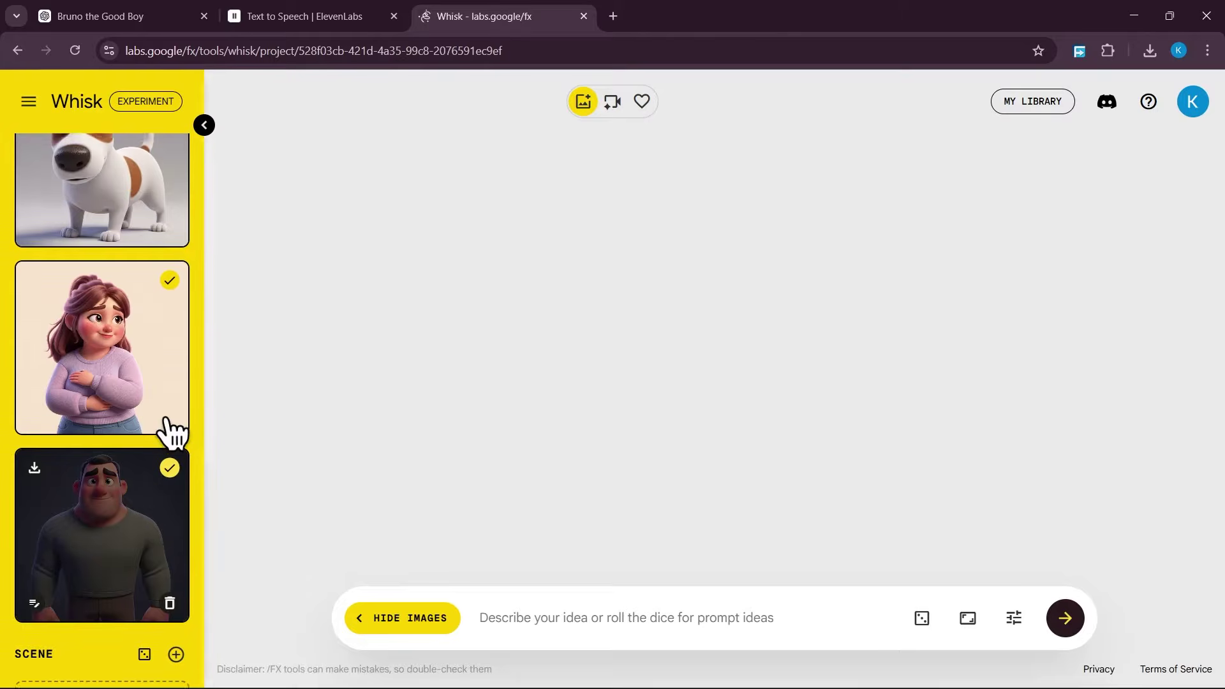
{"action": "scroll", "coordinate": [178, 432], "scroll_direction": "up", "scroll_amount": 2}
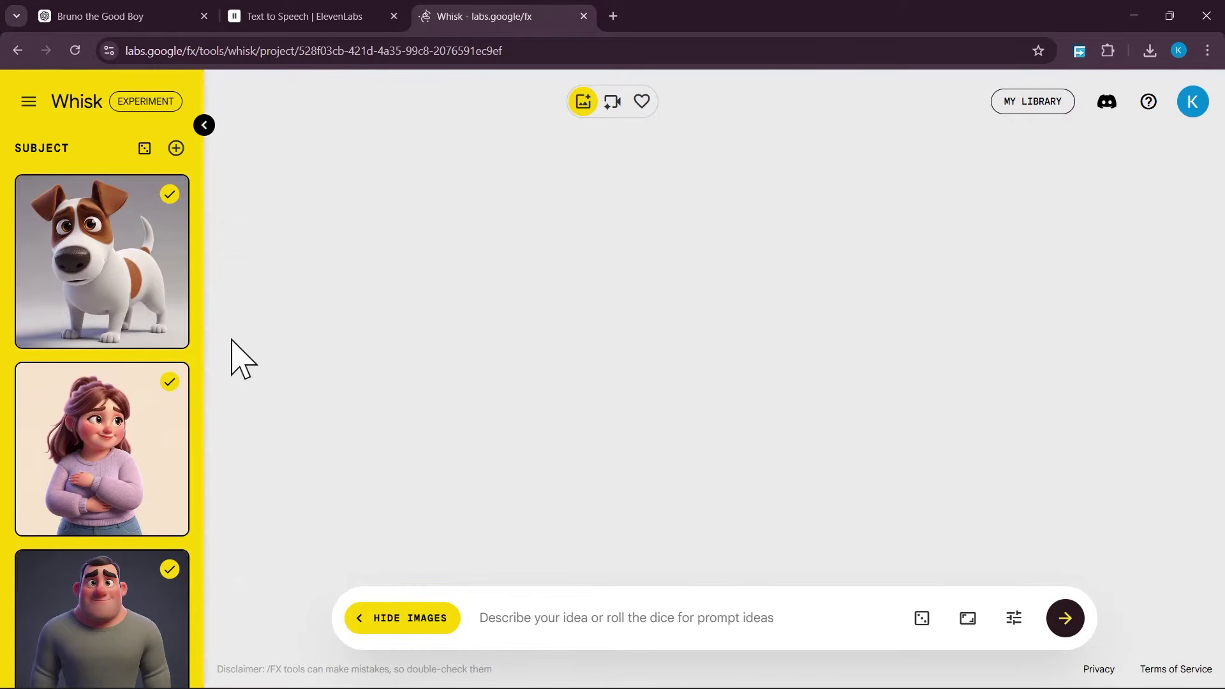
{"action": "scroll", "coordinate": [186, 402], "scroll_direction": "down", "scroll_amount": 2}
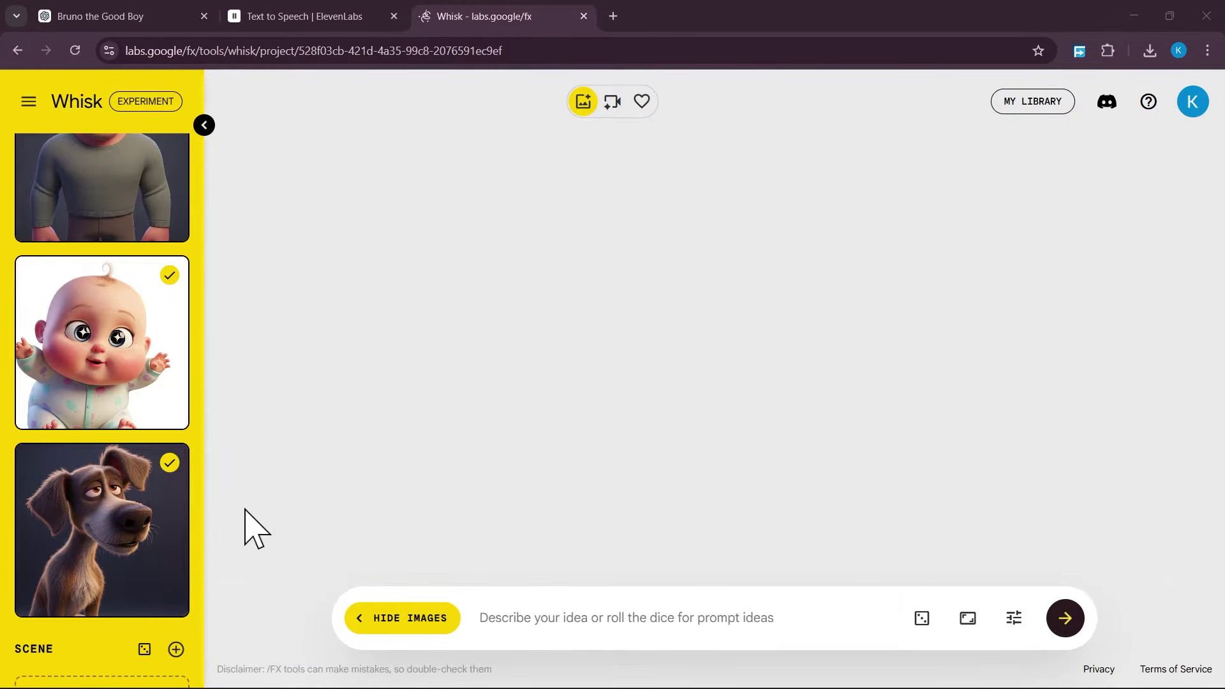
{"action": "scroll", "coordinate": [191, 405], "scroll_direction": "up", "scroll_amount": 7}
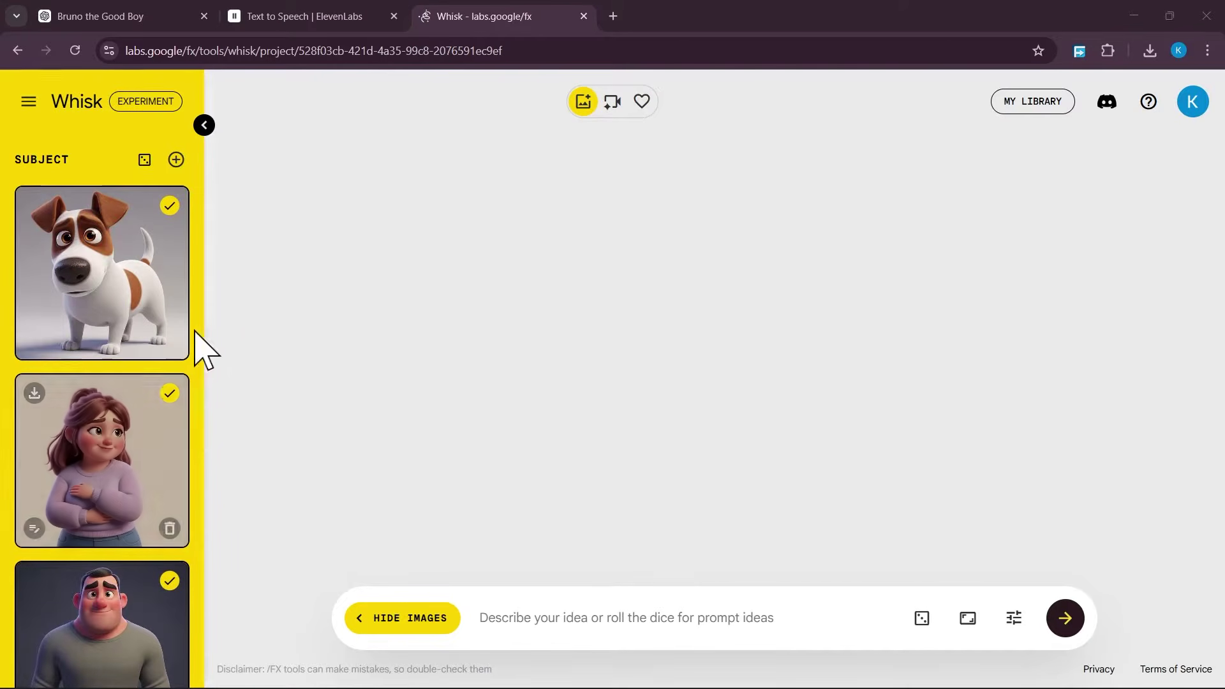
{"action": "scroll", "coordinate": [97, 291], "scroll_direction": "down", "scroll_amount": 1}
{"action": "scroll", "coordinate": [104, 416], "scroll_direction": "up", "scroll_amount": 1}
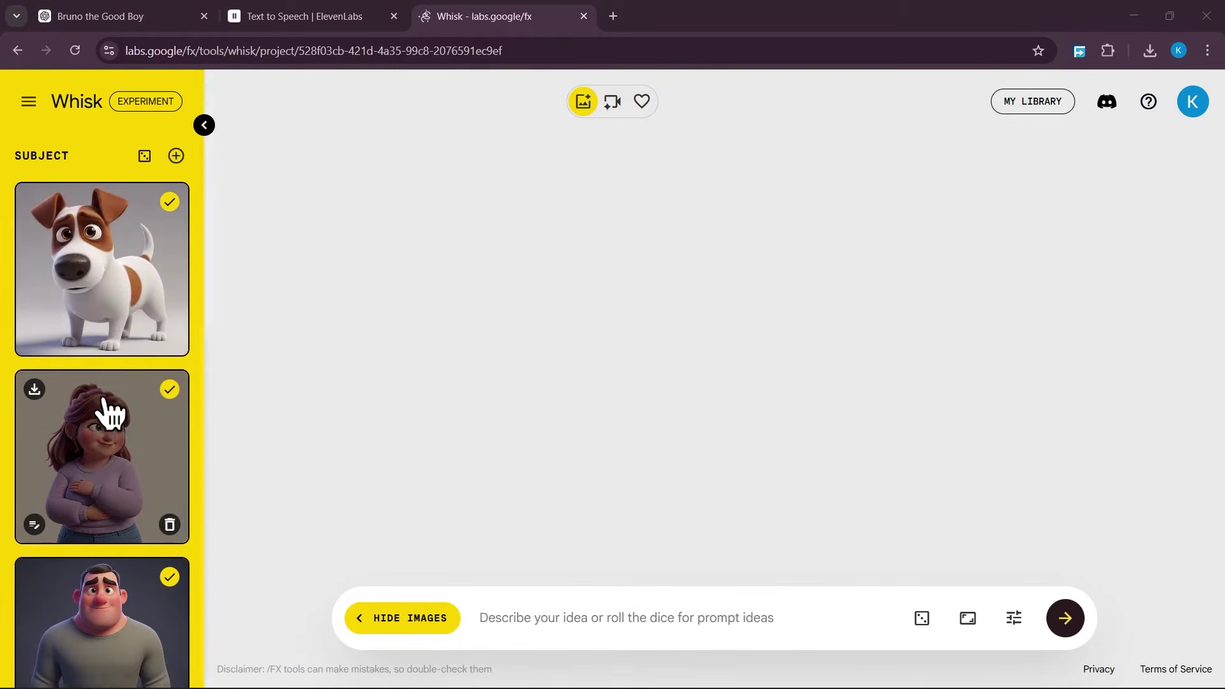
{"action": "scroll", "coordinate": [104, 416], "scroll_direction": "down", "scroll_amount": 6}
{"action": "scroll", "coordinate": [102, 412], "scroll_direction": "down", "scroll_amount": 2}
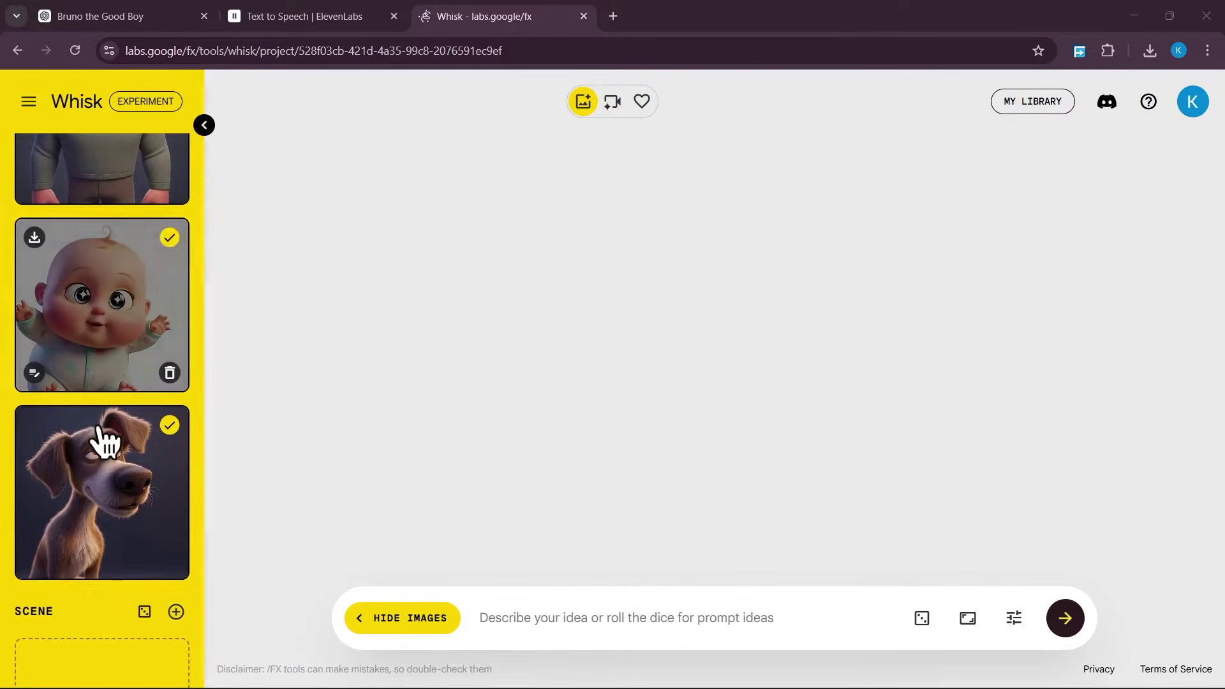
Step: Deselect all five Subject images: Bruno, Mother, Father, Baby and Stray Dog
{"action": "scroll", "coordinate": [137, 476], "scroll_direction": "up", "scroll_amount": 8}
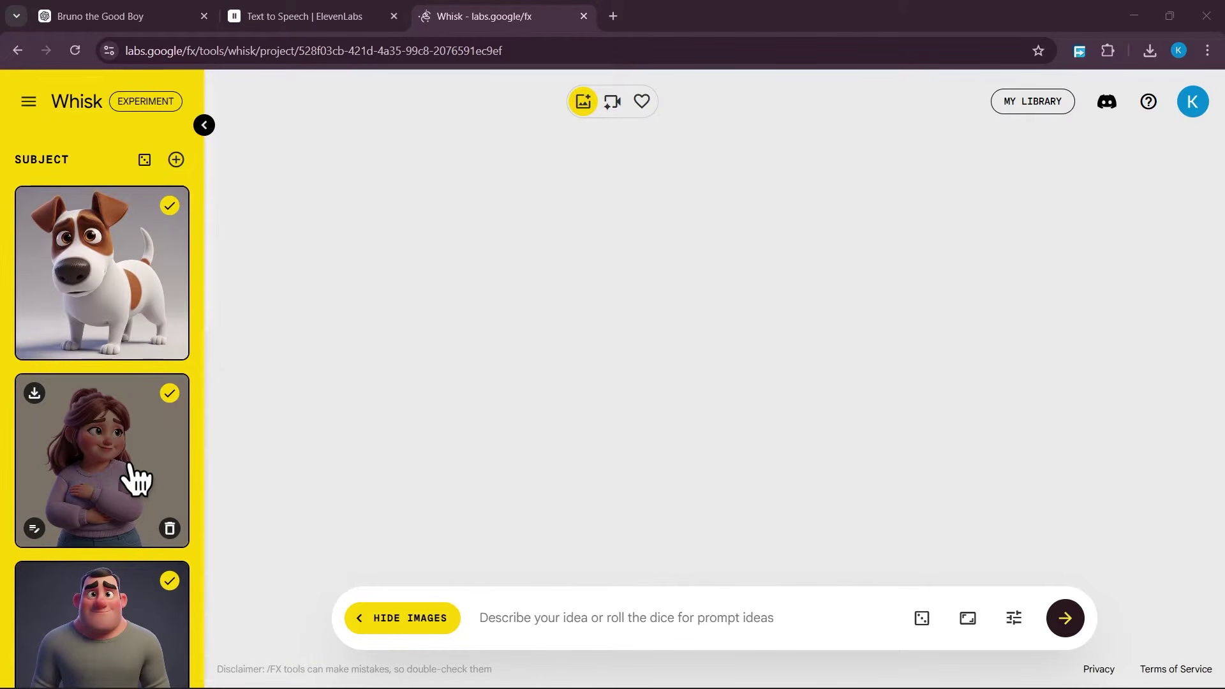
{"action": "left_click", "coordinate": [169, 205]}
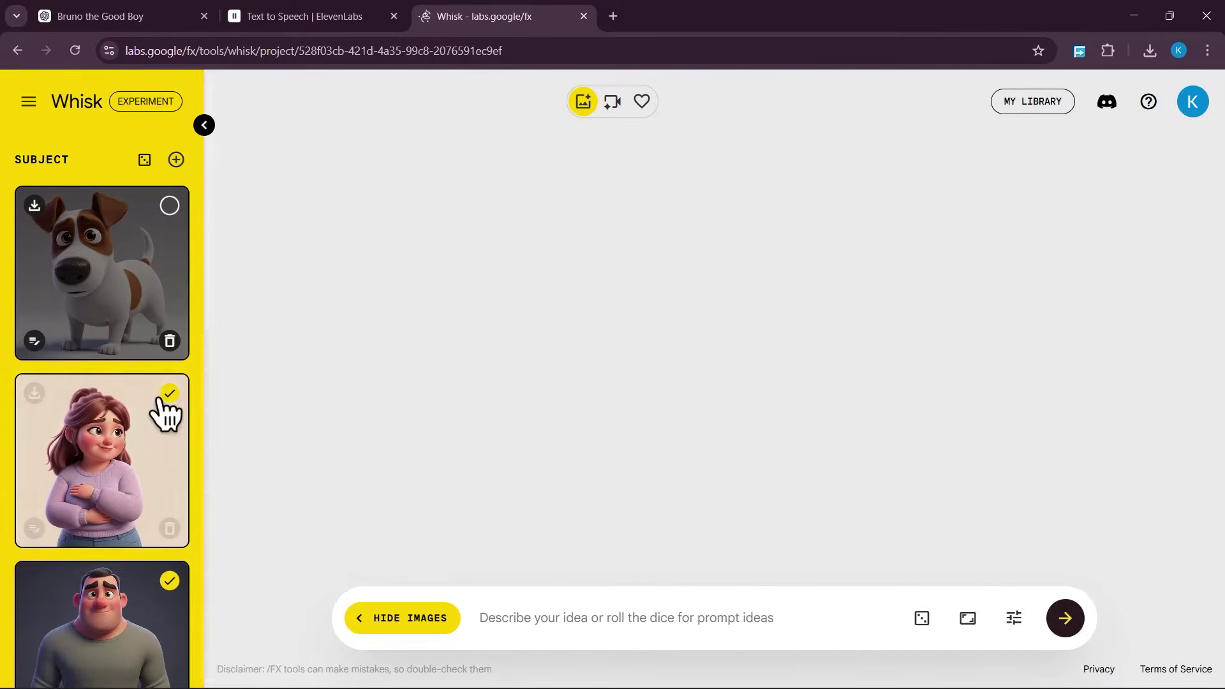
{"action": "left_click", "coordinate": [169, 393]}
{"action": "scroll", "coordinate": [166, 430], "scroll_direction": "down", "scroll_amount": 3}
{"action": "left_click", "coordinate": [169, 423]}
{"action": "scroll", "coordinate": [166, 443], "scroll_direction": "down", "scroll_amount": 4}
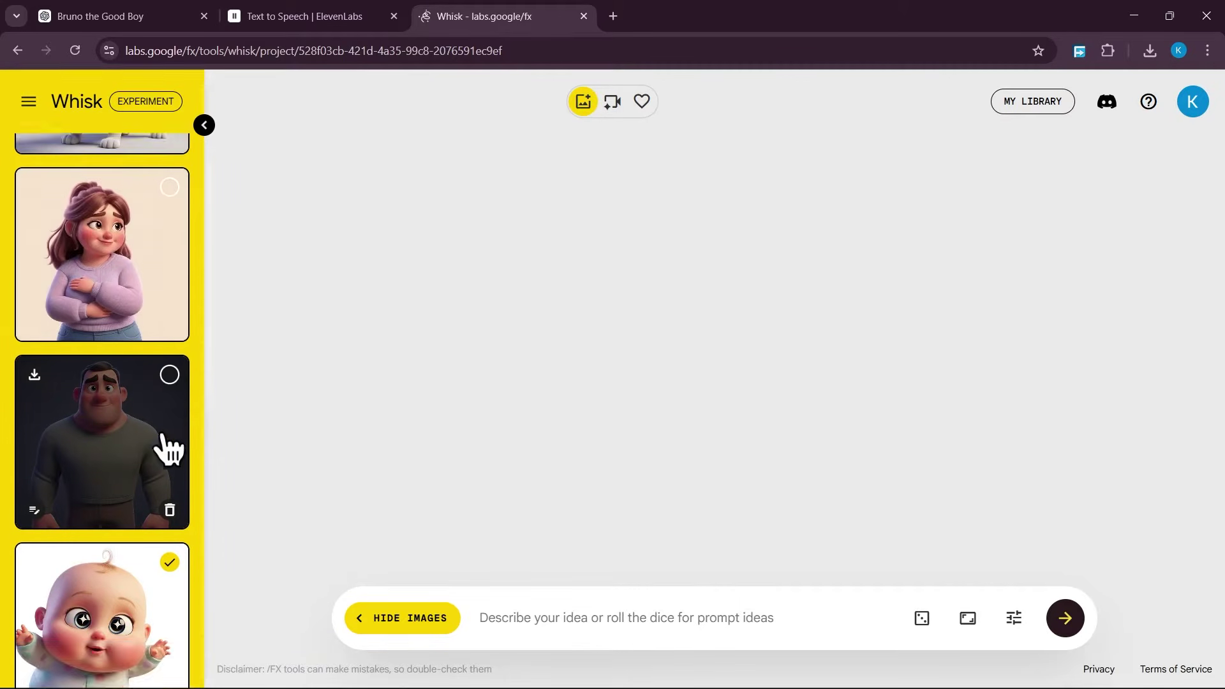
{"action": "left_click", "coordinate": [171, 400]}
{"action": "scroll", "coordinate": [169, 437], "scroll_direction": "down", "scroll_amount": 3}
{"action": "left_click", "coordinate": [169, 423]}
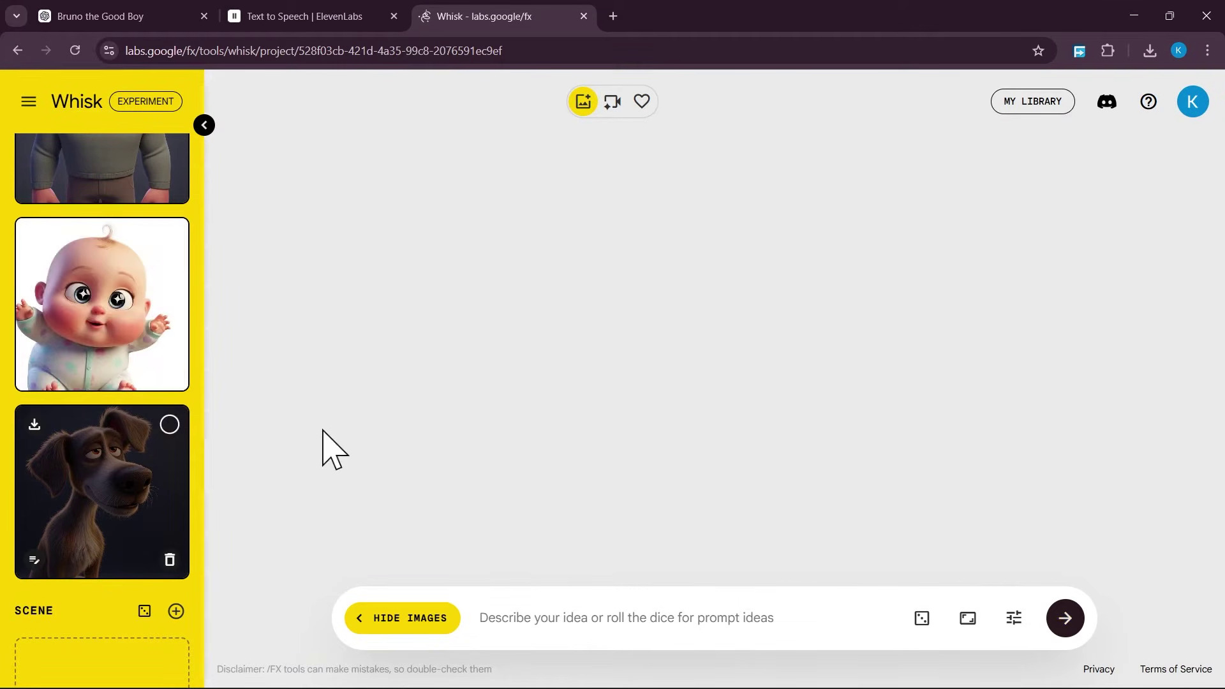
{"action": "scroll", "coordinate": [213, 402], "scroll_direction": "up", "scroll_amount": 6}
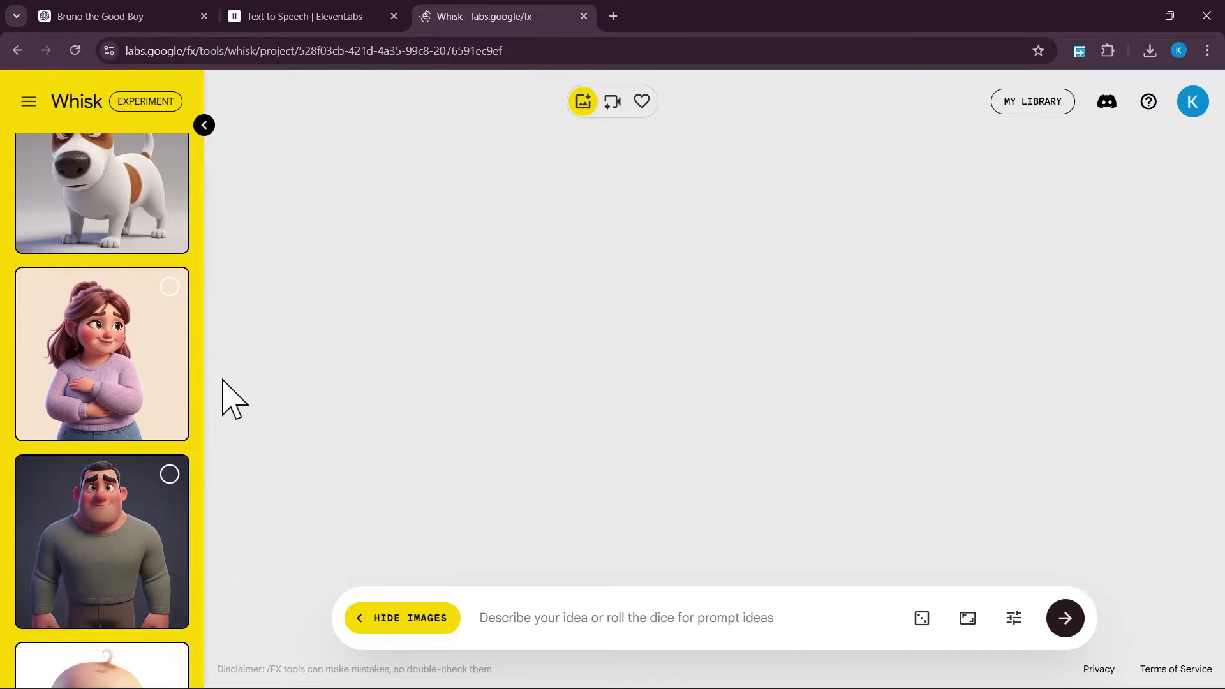
{"action": "scroll", "coordinate": [104, 447], "scroll_direction": "up", "scroll_amount": 2}
{"action": "scroll", "coordinate": [114, 450], "scroll_direction": "down", "scroll_amount": 2}
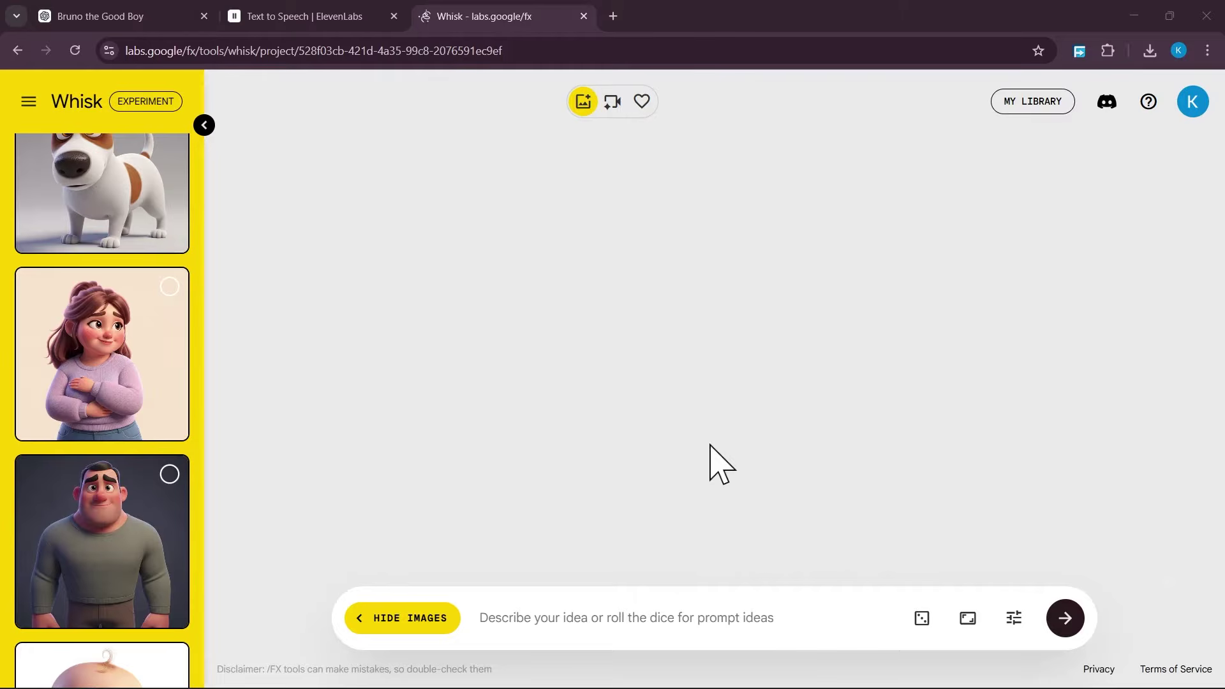
Step: Switch to the ChatGPT conversation and request self-contained, richly detailed scene-only image prompts in the same Pixar-style 3D cartoon aesthetic, without character or story references
{"action": "left_click", "coordinate": [82, 17]}
{"action": "scroll", "coordinate": [481, 338], "scroll_direction": "down", "scroll_amount": 2}
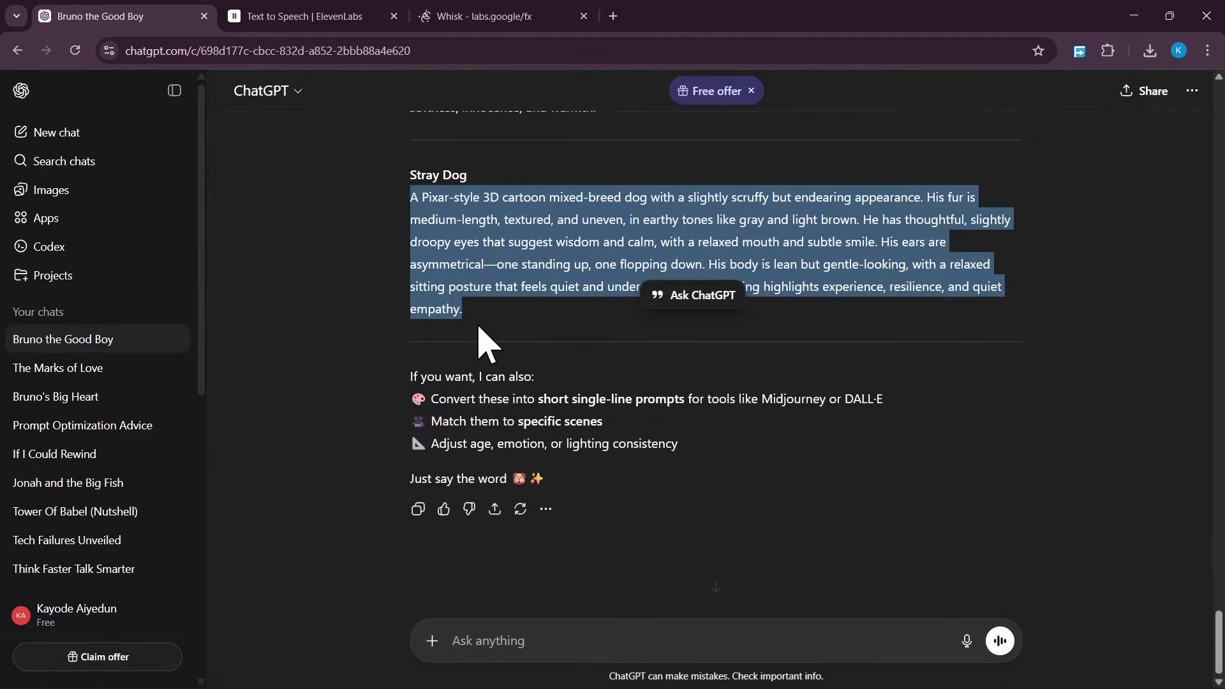
{"action": "left_click", "coordinate": [308, 295]}
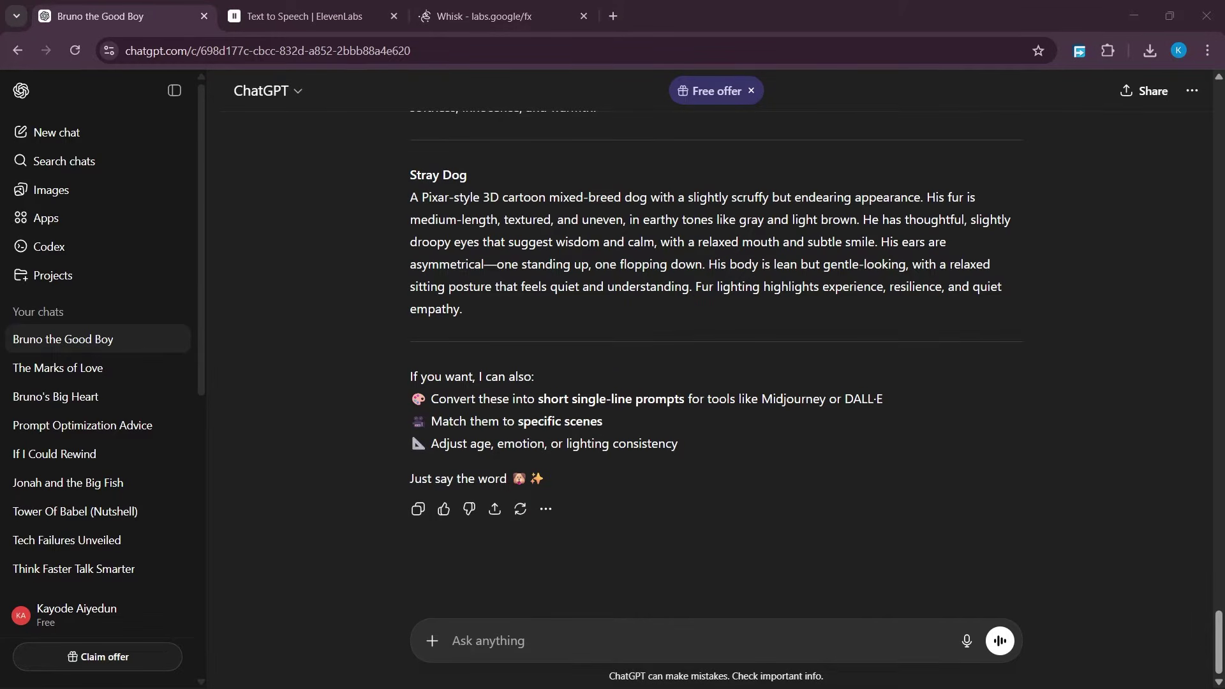
{"action": "type", "text": "Generate scene-only image generation prompts for the scenes in the story, written in the same consistent Pixar-style 3D cartoon aesthetic as the character prompts. Each scene is self-contained, richly detailed, and make no references to characters or story events, making them ideal as backgrounds or establishing shots for animation or image generation."}
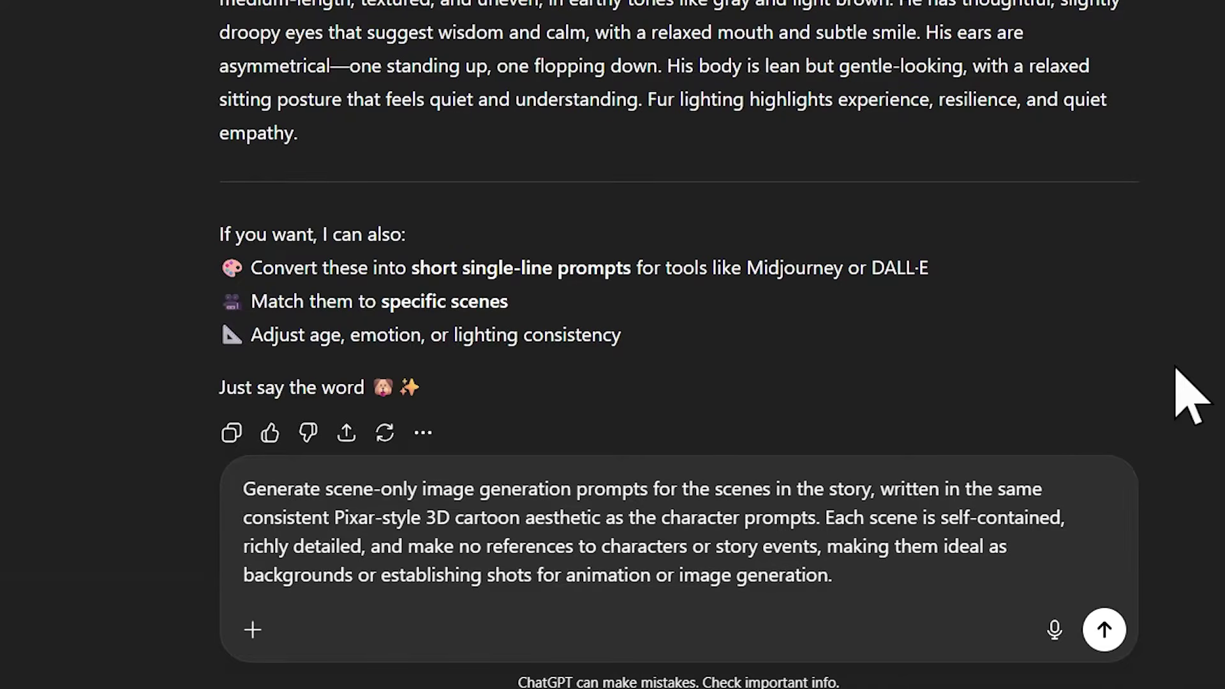
{"action": "scroll", "coordinate": [525, 486], "scroll_direction": "down", "scroll_amount": 1}
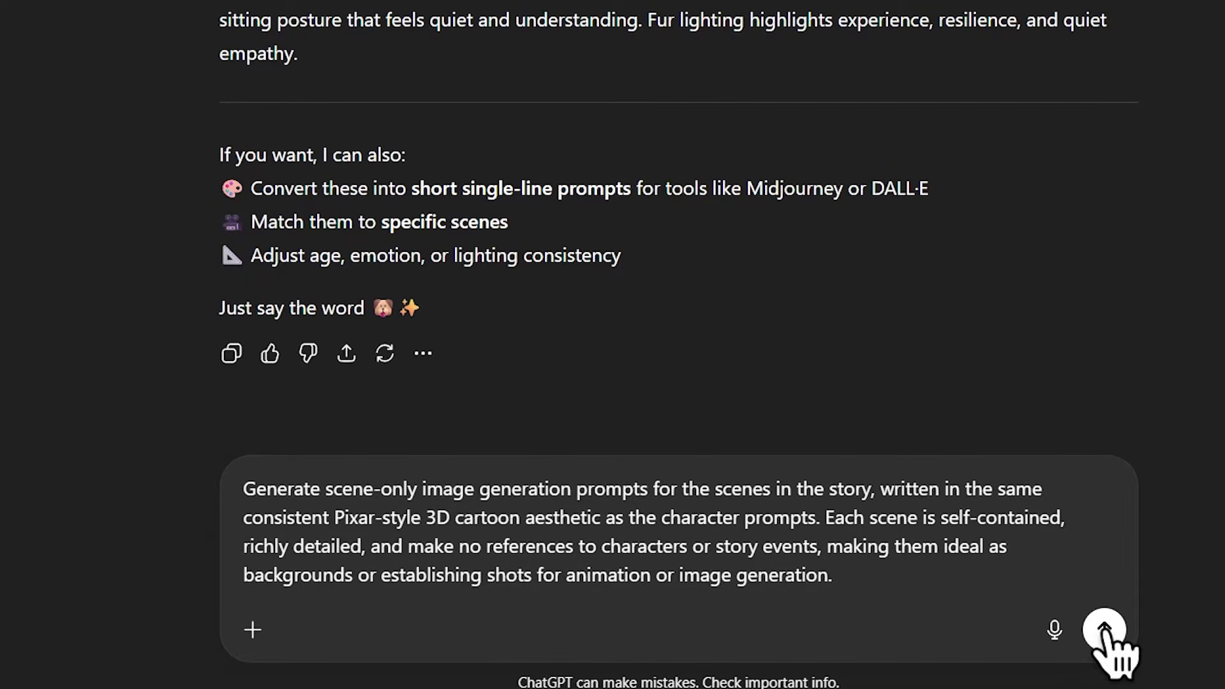
{"action": "left_click", "coordinate": [1104, 631]}
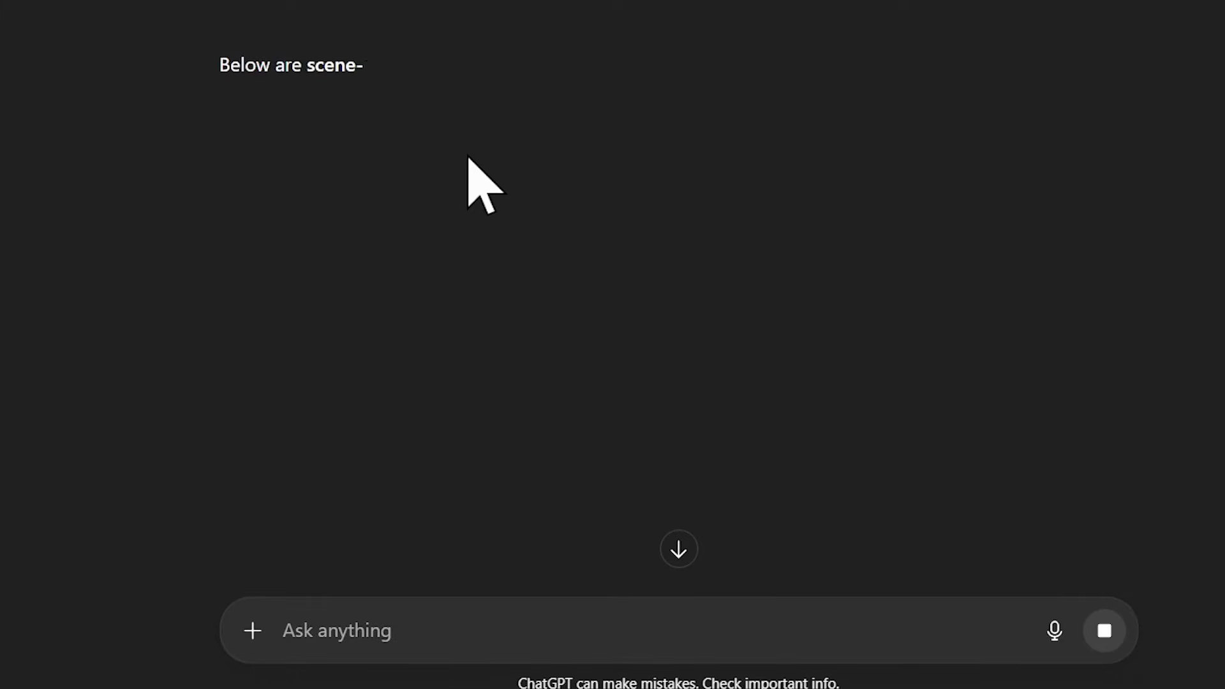
Step: Read through the generated scene prompts, from Scene 1 — Suburban Home Exterior to Scene 7 — Quiet Residential Street at Night
{"action": "scroll", "coordinate": [322, 309], "scroll_direction": "down", "scroll_amount": 4}
{"action": "scroll", "coordinate": [328, 309], "scroll_direction": "up", "scroll_amount": 2}
{"action": "scroll", "coordinate": [328, 351], "scroll_direction": "down", "scroll_amount": 3}
{"action": "scroll", "coordinate": [328, 333], "scroll_direction": "down", "scroll_amount": 14}
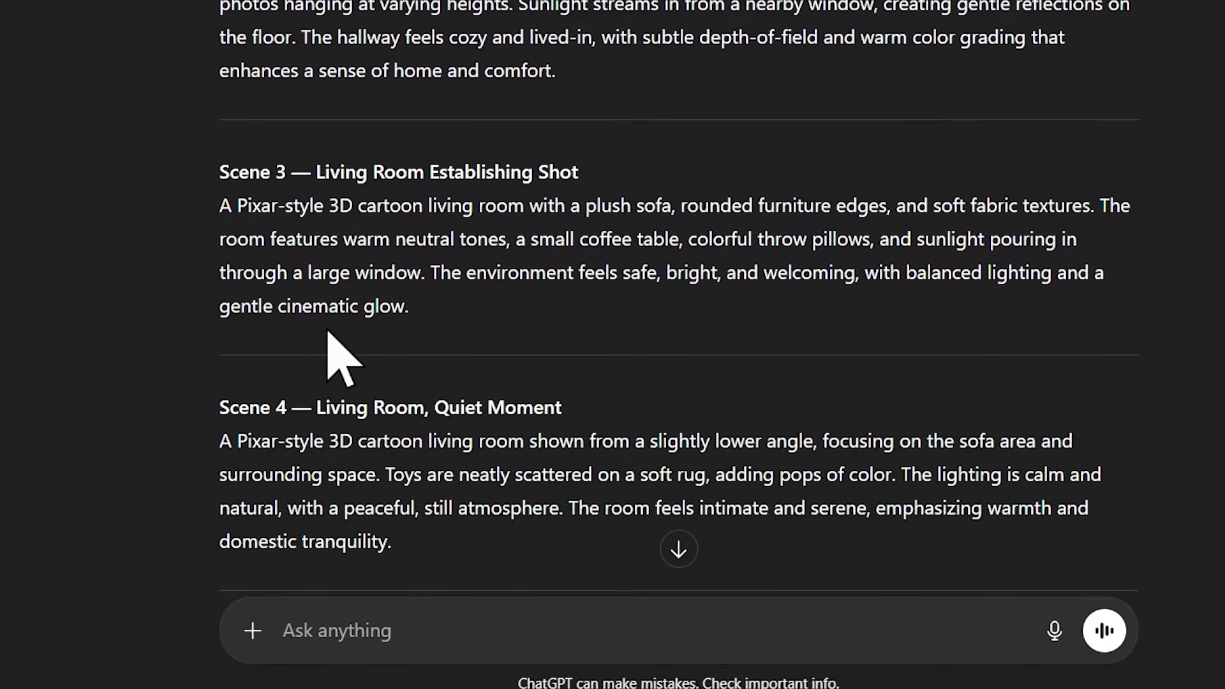
{"action": "scroll", "coordinate": [348, 376], "scroll_direction": "down", "scroll_amount": 7}
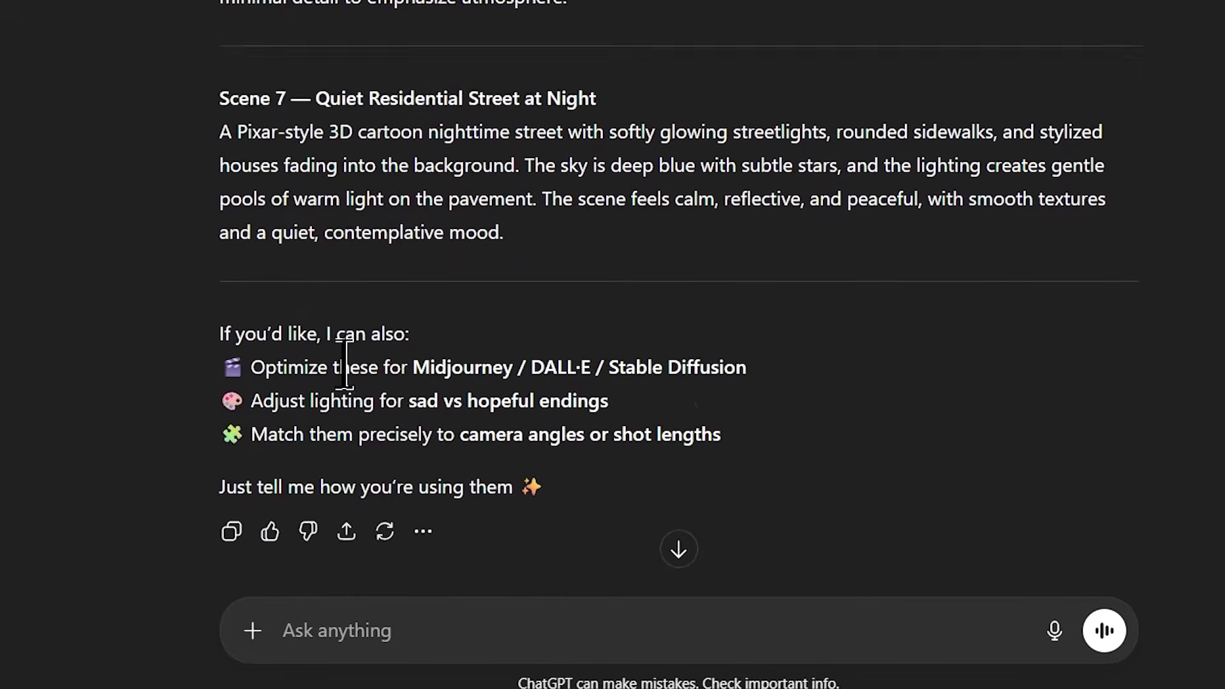
{"action": "scroll", "coordinate": [472, 338], "scroll_direction": "up", "scroll_amount": 8}
{"action": "scroll", "coordinate": [475, 345], "scroll_direction": "up", "scroll_amount": 15}
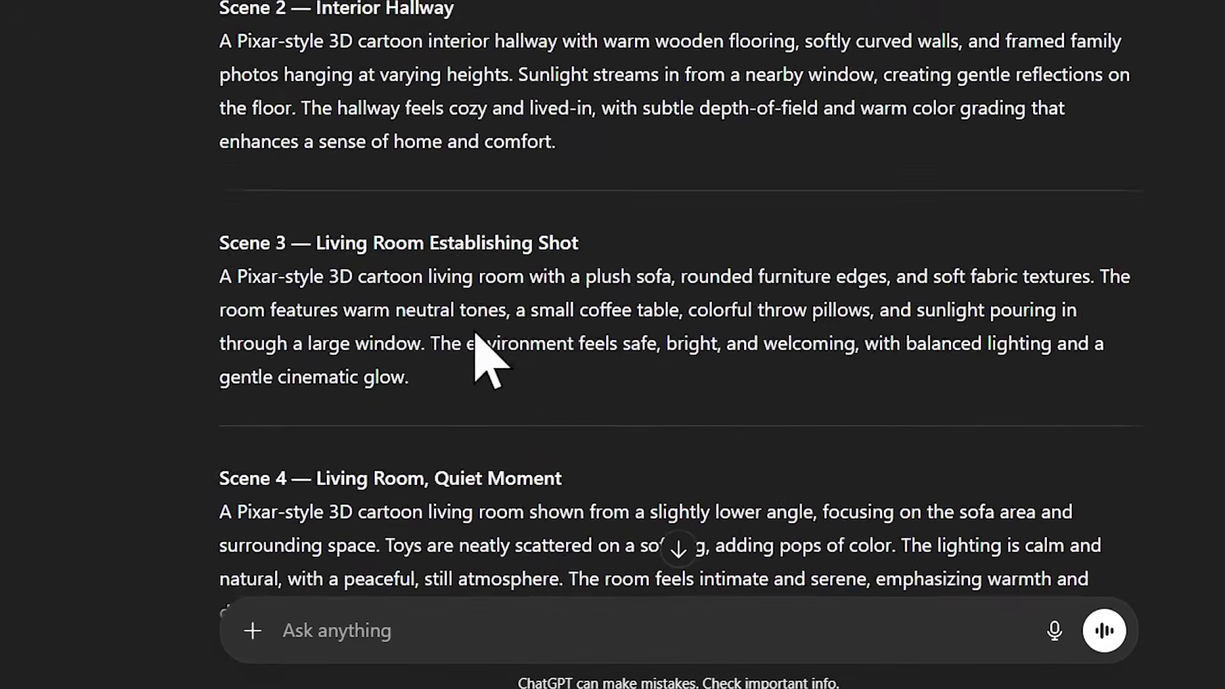
{"action": "scroll", "coordinate": [475, 344], "scroll_direction": "up", "scroll_amount": 3}
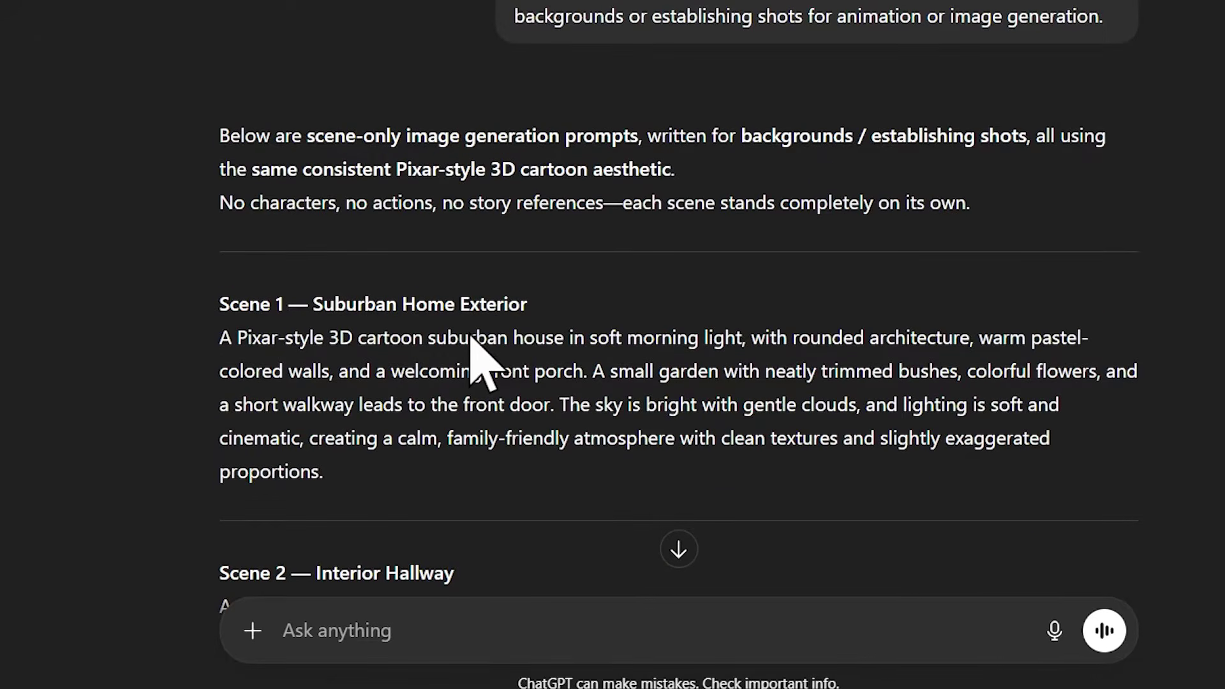
{"action": "scroll", "coordinate": [426, 330], "scroll_direction": "down", "scroll_amount": 1}
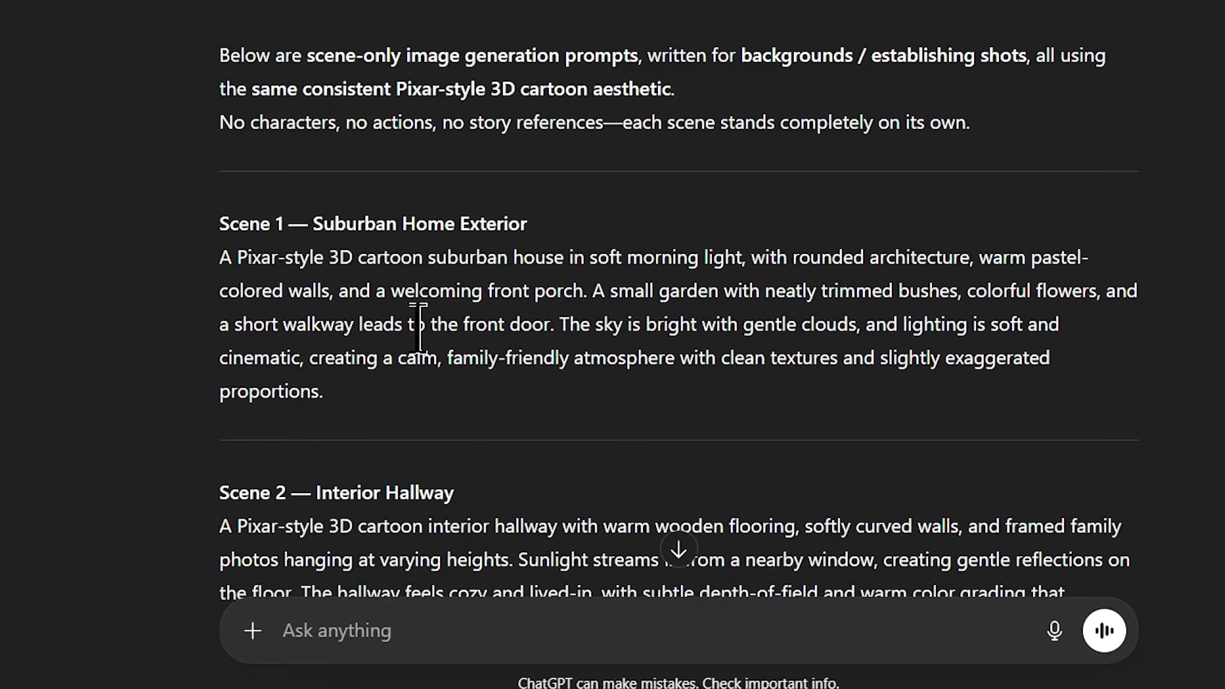
{"action": "scroll", "coordinate": [217, 274], "scroll_direction": "down", "scroll_amount": 1}
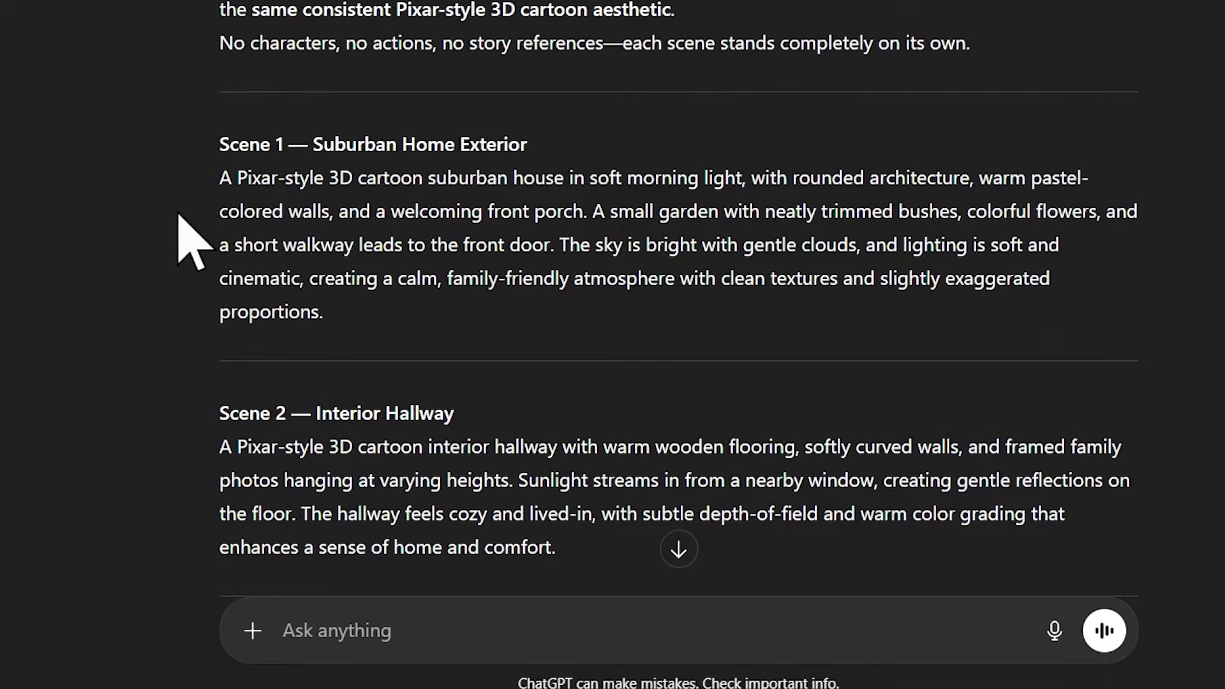
Step: Copy the prompt text of Scene 1 — Suburban Home Exterior from the ChatGPT conversation and return to Whisk
{"action": "left_click_drag", "start_coordinate": [219, 178], "coordinate": [369, 330]}
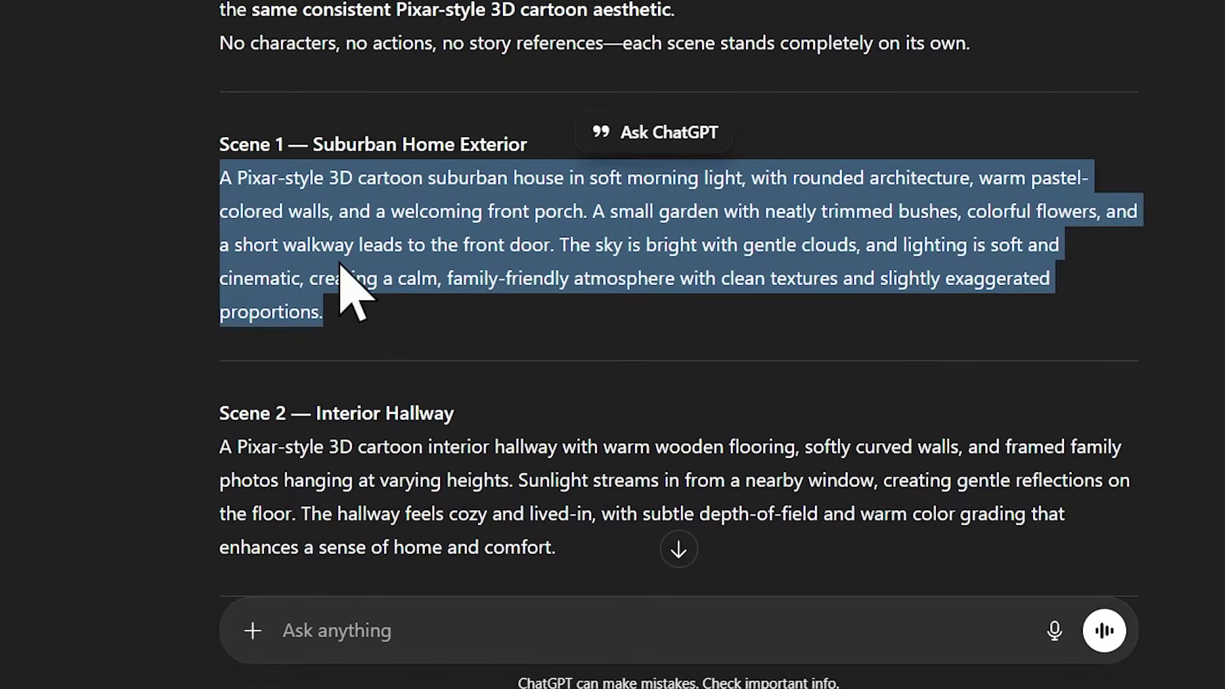
{"action": "left_click", "coordinate": [160, 232]}
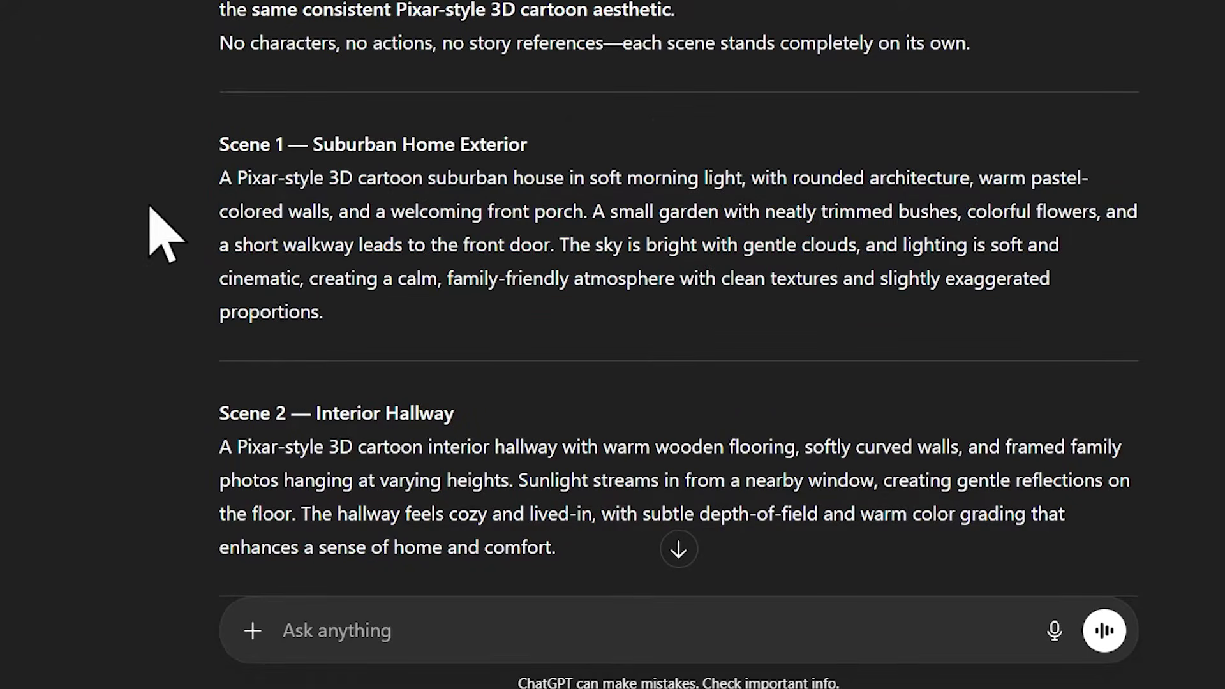
{"action": "left_click_drag", "start_coordinate": [217, 177], "coordinate": [396, 323]}
{"action": "key", "text": "ctrl+c"}
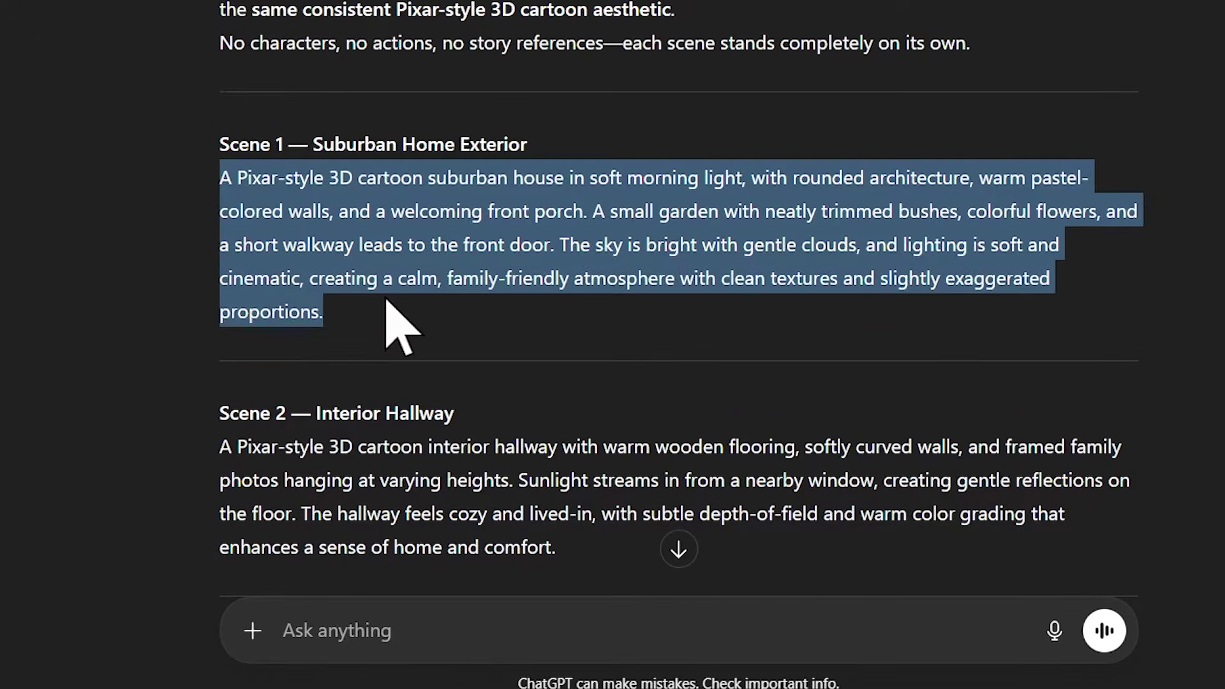
{"action": "right_click", "coordinate": [397, 295]}
{"action": "left_click", "coordinate": [393, 278]}
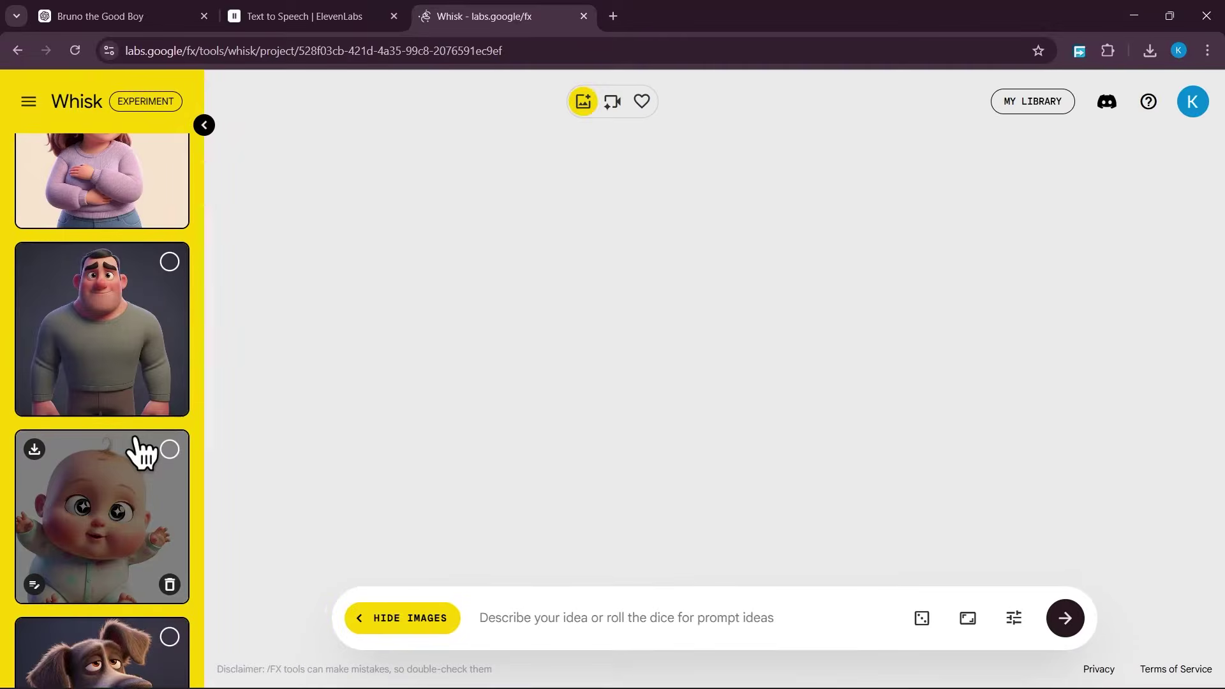
Step: Generate the first Scene image from the copied suburban house prompt and inspect it in its detail view
{"action": "scroll", "coordinate": [137, 451], "scroll_direction": "up", "scroll_amount": 5}
{"action": "scroll", "coordinate": [90, 323], "scroll_direction": "down", "scroll_amount": 5}
{"action": "scroll", "coordinate": [108, 373], "scroll_direction": "down", "scroll_amount": 7}
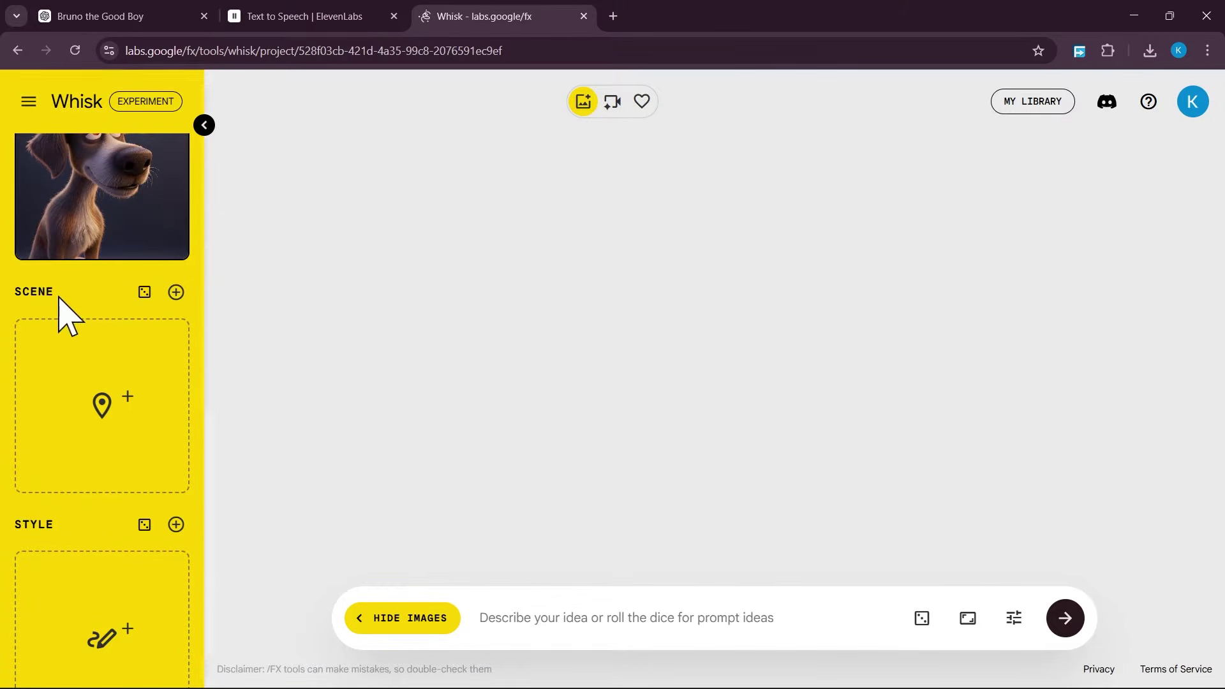
{"action": "mouse_move", "coordinate": [82, 374]}
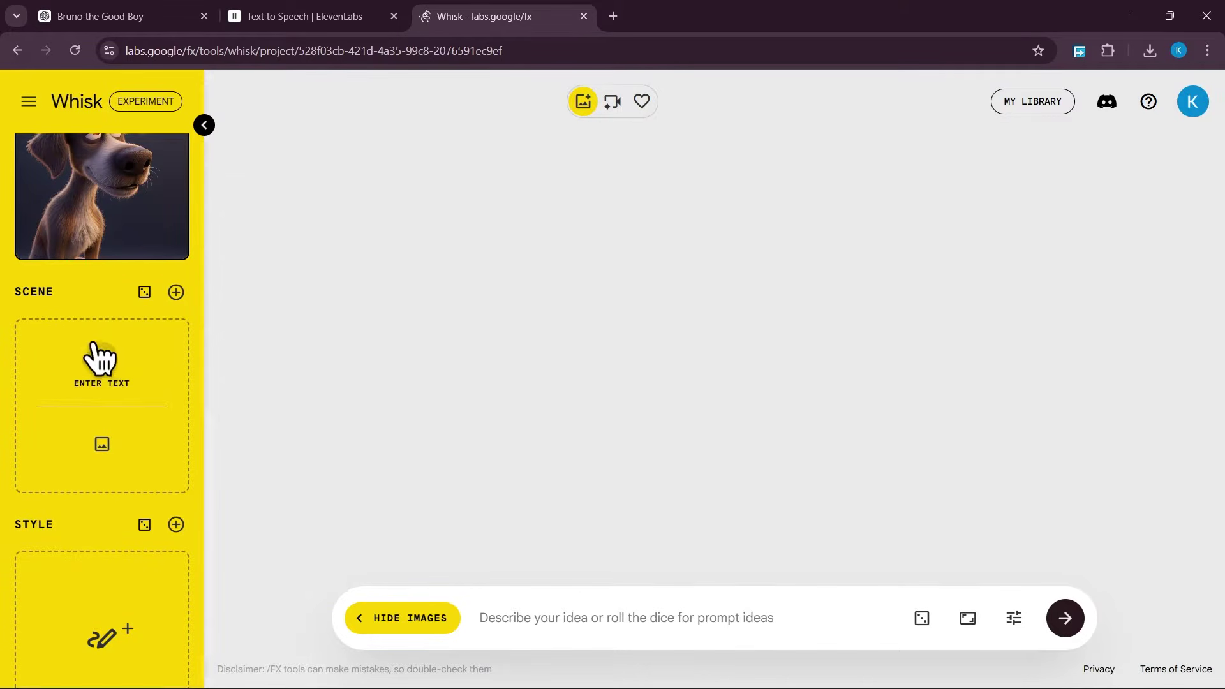
{"action": "left_click", "coordinate": [104, 373]}
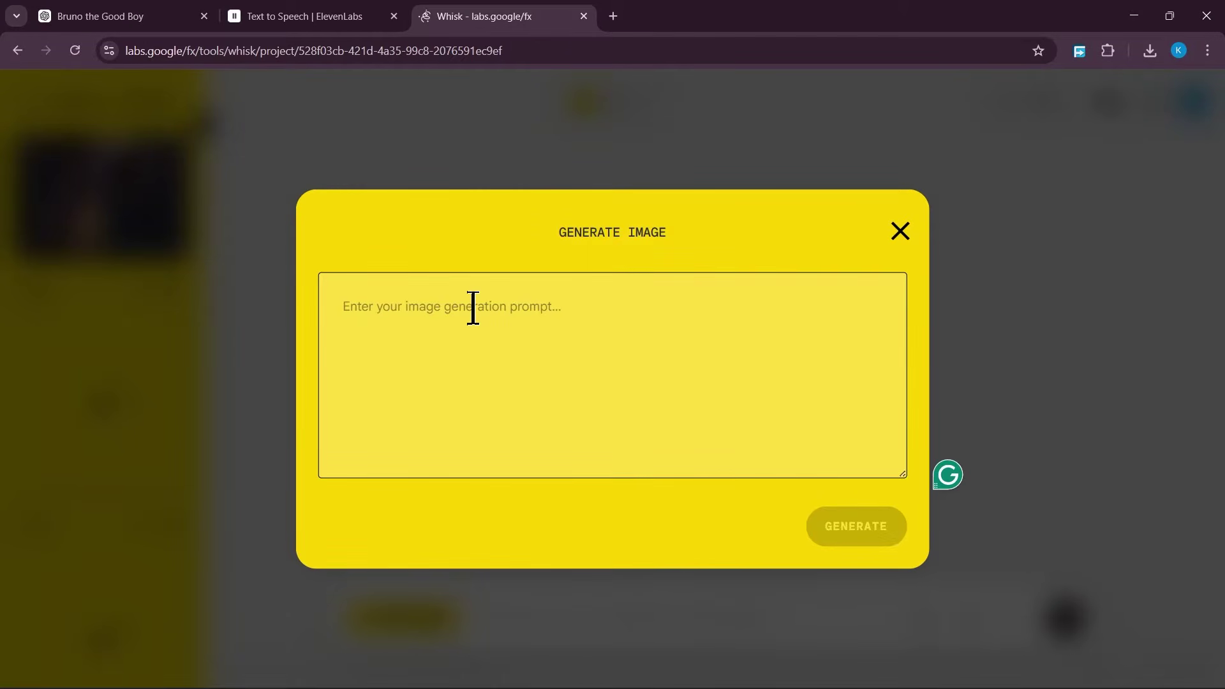
{"action": "key", "text": "ctrl+v"}
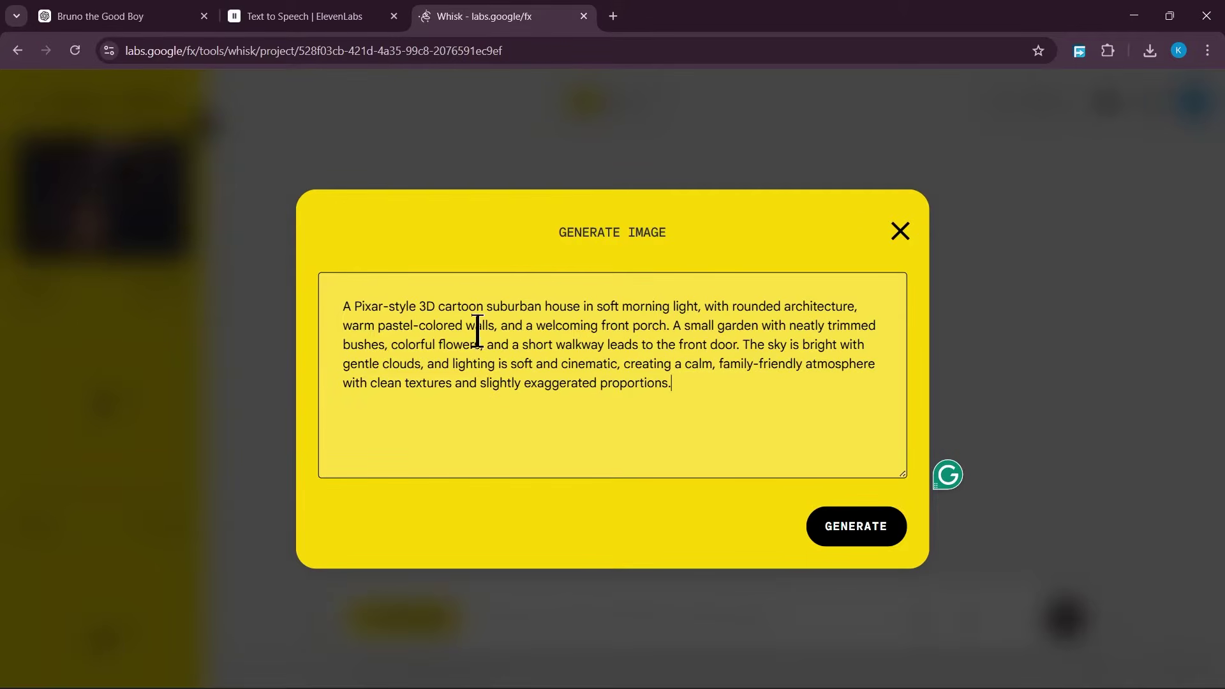
{"action": "left_click", "coordinate": [858, 526]}
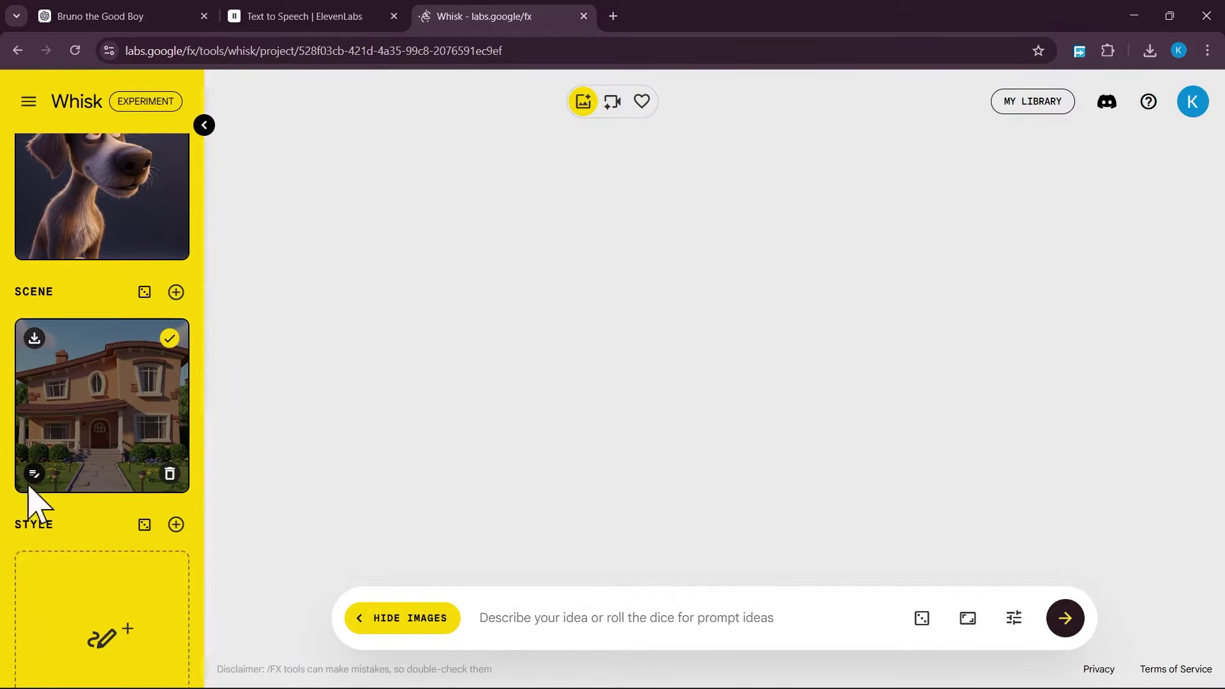
{"action": "left_click", "coordinate": [34, 475]}
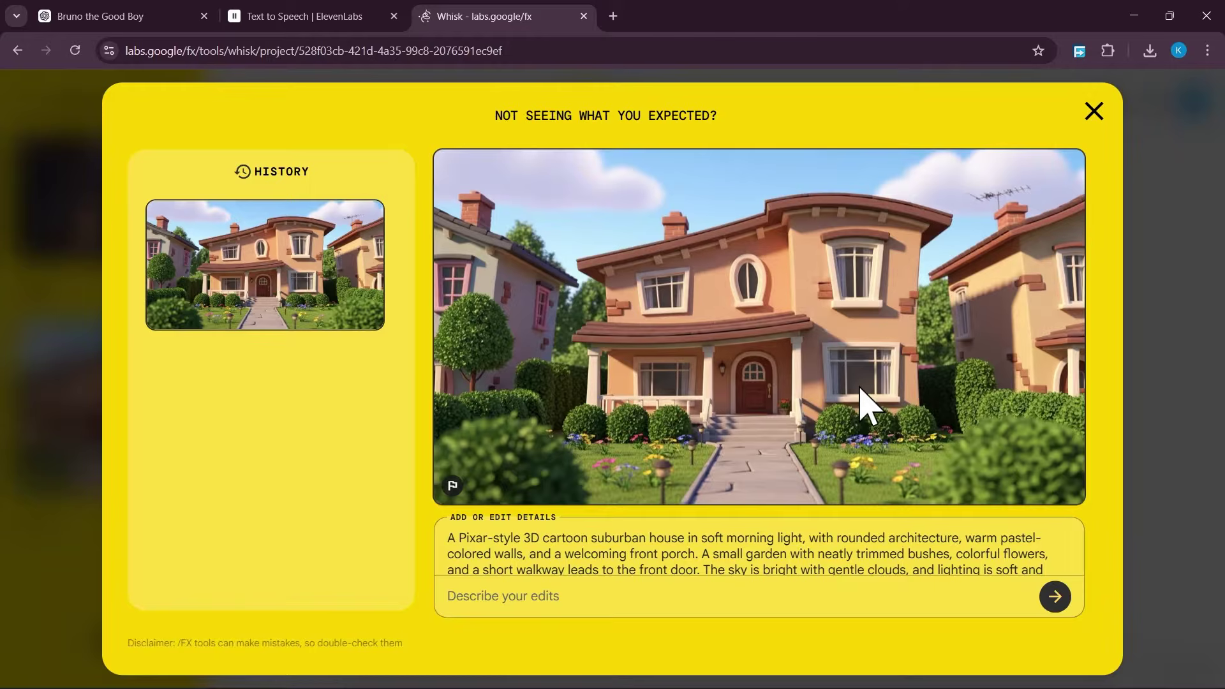
{"action": "left_click", "coordinate": [1095, 112]}
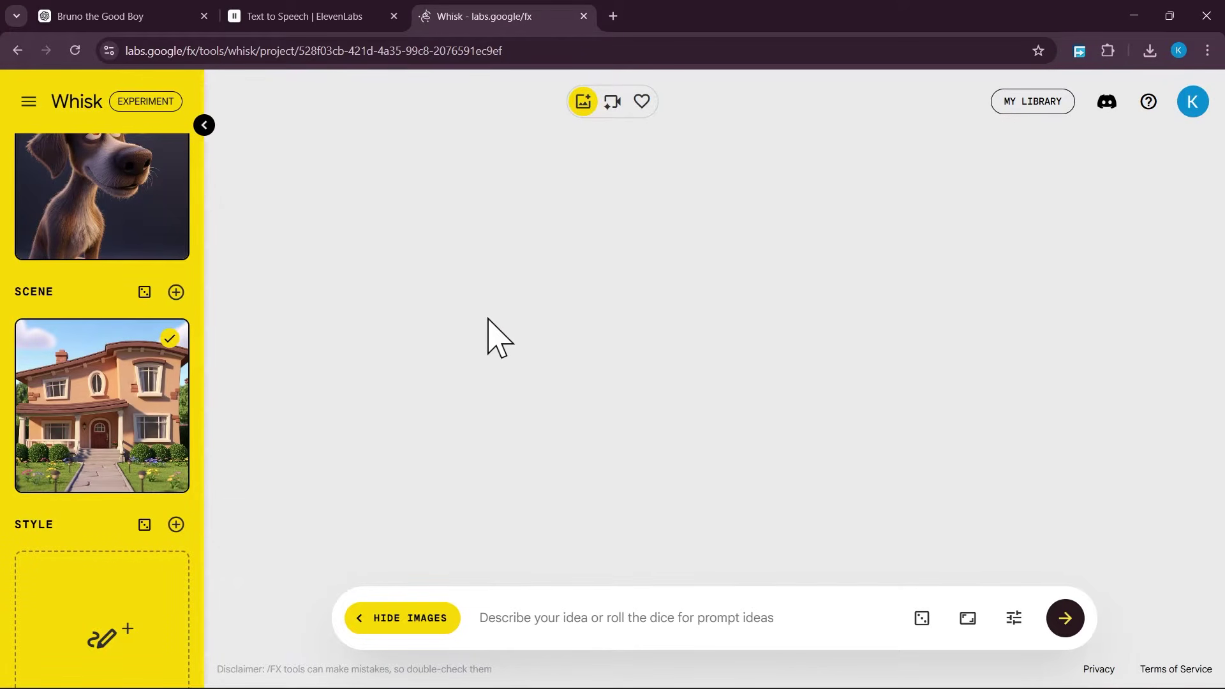
Step: Add a second Scene slot, and copy the Scene 2 — Interior Hallway prompt from the ChatGPT conversation for use in Whisk
{"action": "left_click", "coordinate": [175, 295]}
{"action": "left_click", "coordinate": [129, 13]}
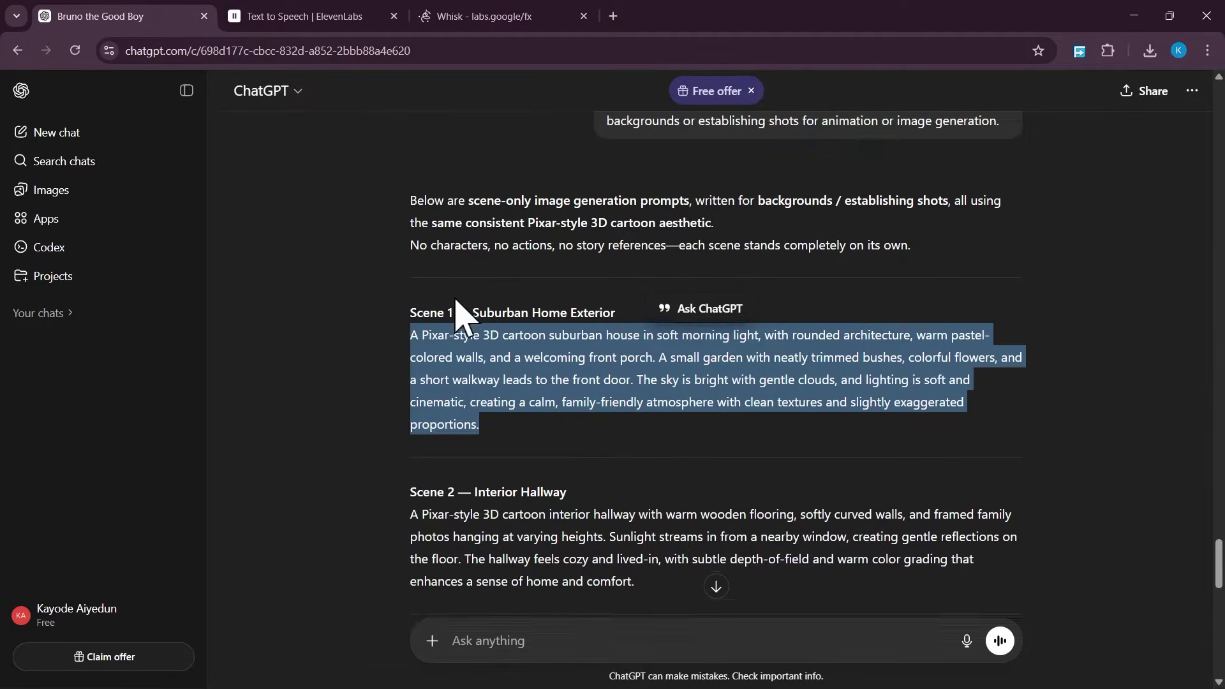
{"action": "scroll", "coordinate": [360, 369], "scroll_direction": "down", "scroll_amount": 3}
{"action": "left_click", "coordinate": [409, 316]}
{"action": "left_click_drag", "start_coordinate": [403, 309], "coordinate": [648, 383]}
{"action": "right_click", "coordinate": [608, 373]}
{"action": "left_click", "coordinate": [733, 381]}
{"action": "left_click", "coordinate": [484, 16]}
Step: Generate the second Scene image from the copied Interior Hallway prompt
{"action": "left_click", "coordinate": [112, 392]}
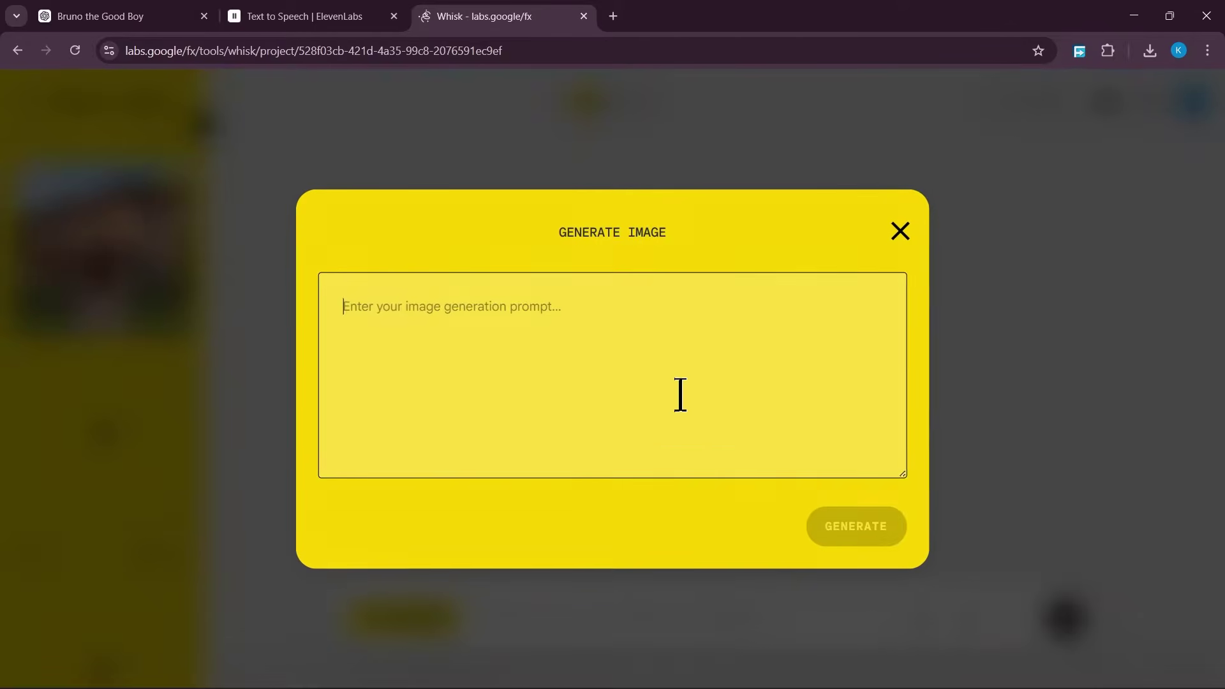
{"action": "key", "text": "ctrl+v"}
{"action": "left_click", "coordinate": [858, 532]}
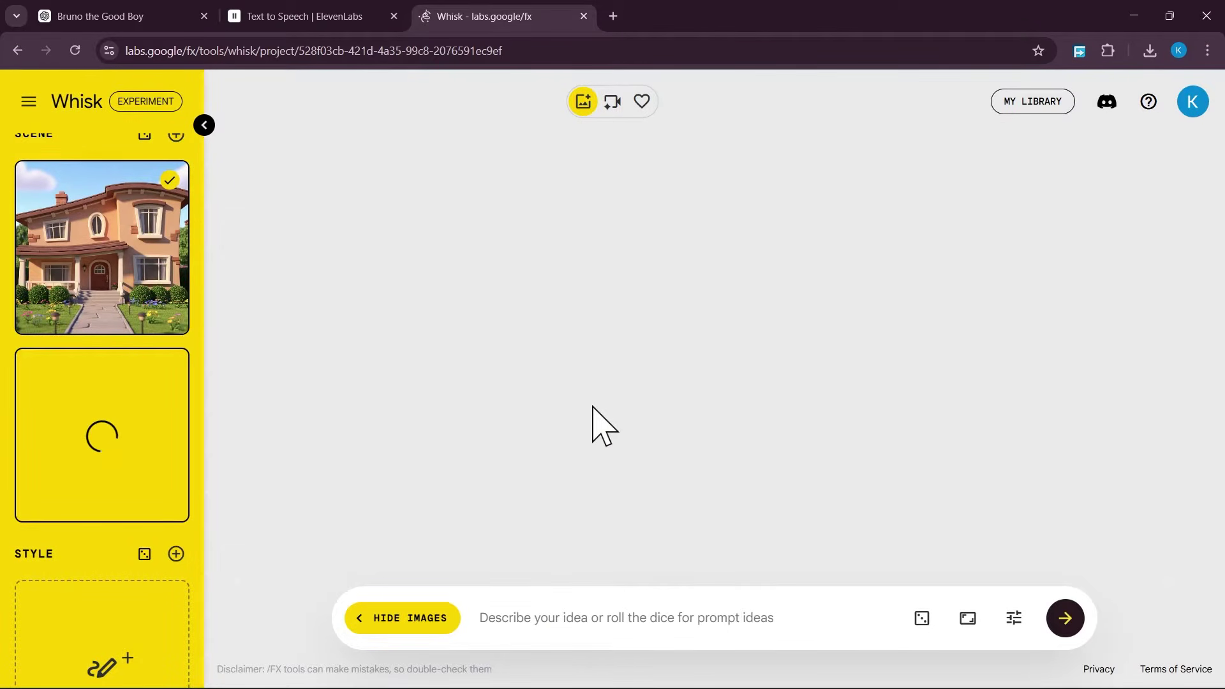
{"action": "scroll", "coordinate": [191, 429], "scroll_direction": "up", "scroll_amount": 2}
{"action": "scroll", "coordinate": [195, 422], "scroll_direction": "down", "scroll_amount": 2}
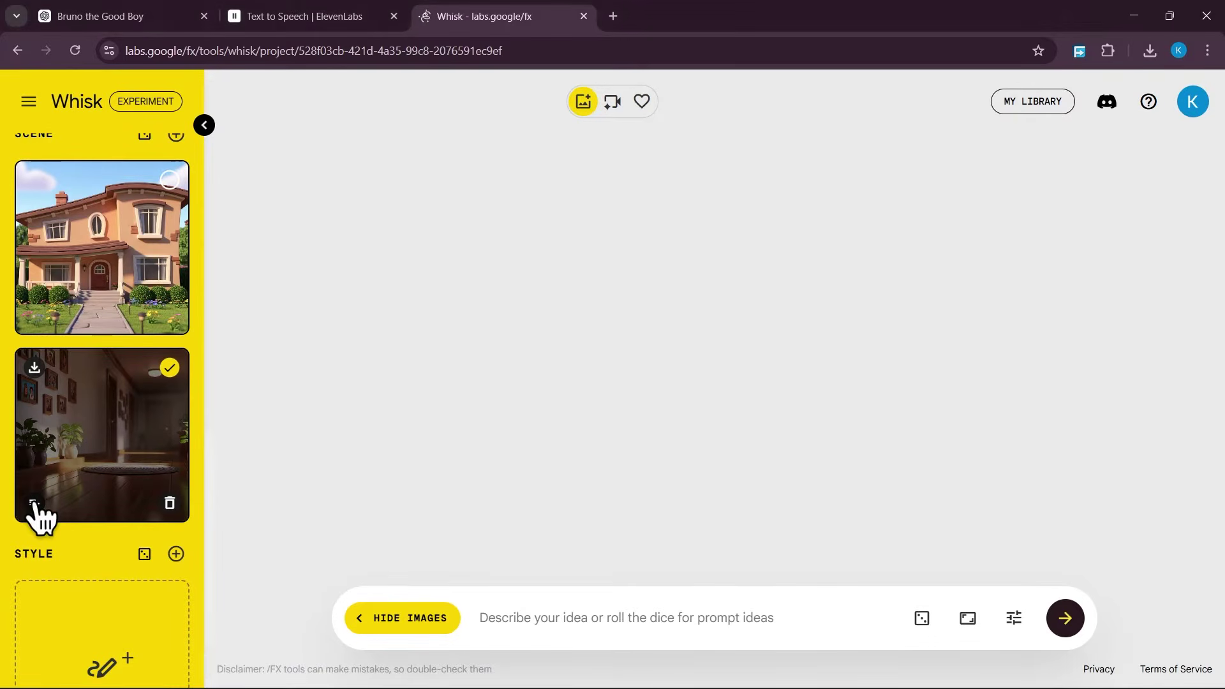
Step: Inspect the generated hallway image in its detail view, close the view, and deselect the hallway scene
{"action": "left_click", "coordinate": [34, 504]}
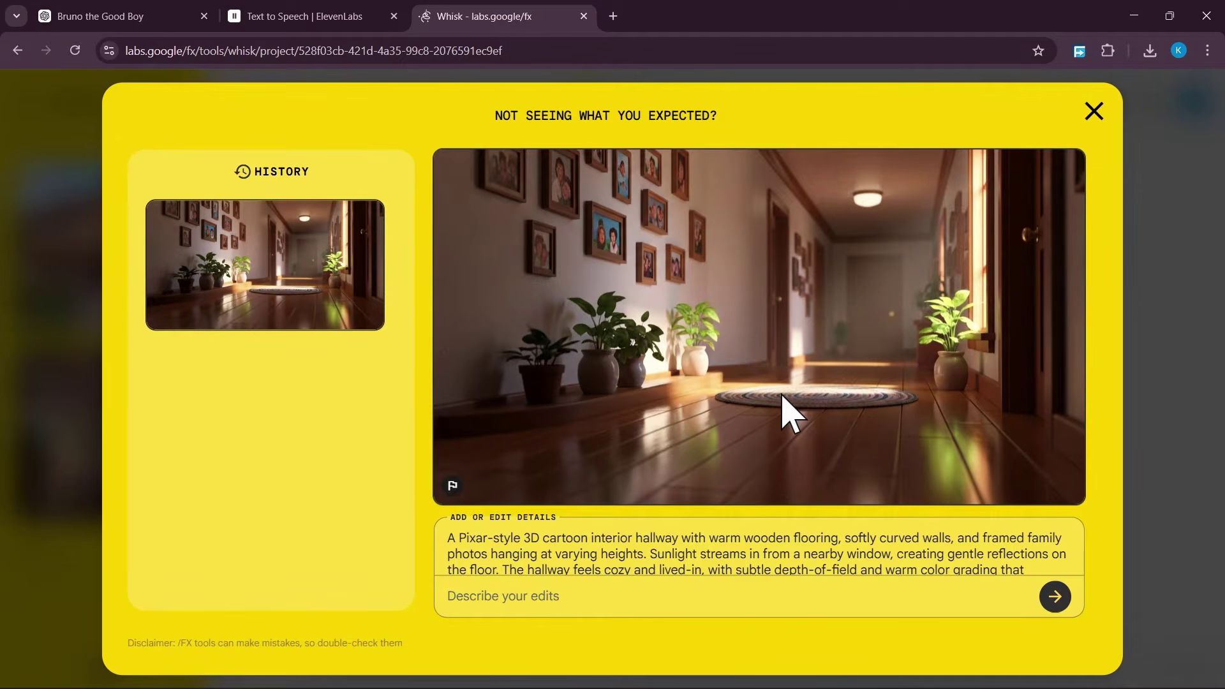
{"action": "left_click", "coordinate": [1095, 113]}
{"action": "scroll", "coordinate": [96, 408], "scroll_direction": "up", "scroll_amount": 1}
{"action": "scroll", "coordinate": [95, 409], "scroll_direction": "up", "scroll_amount": 1}
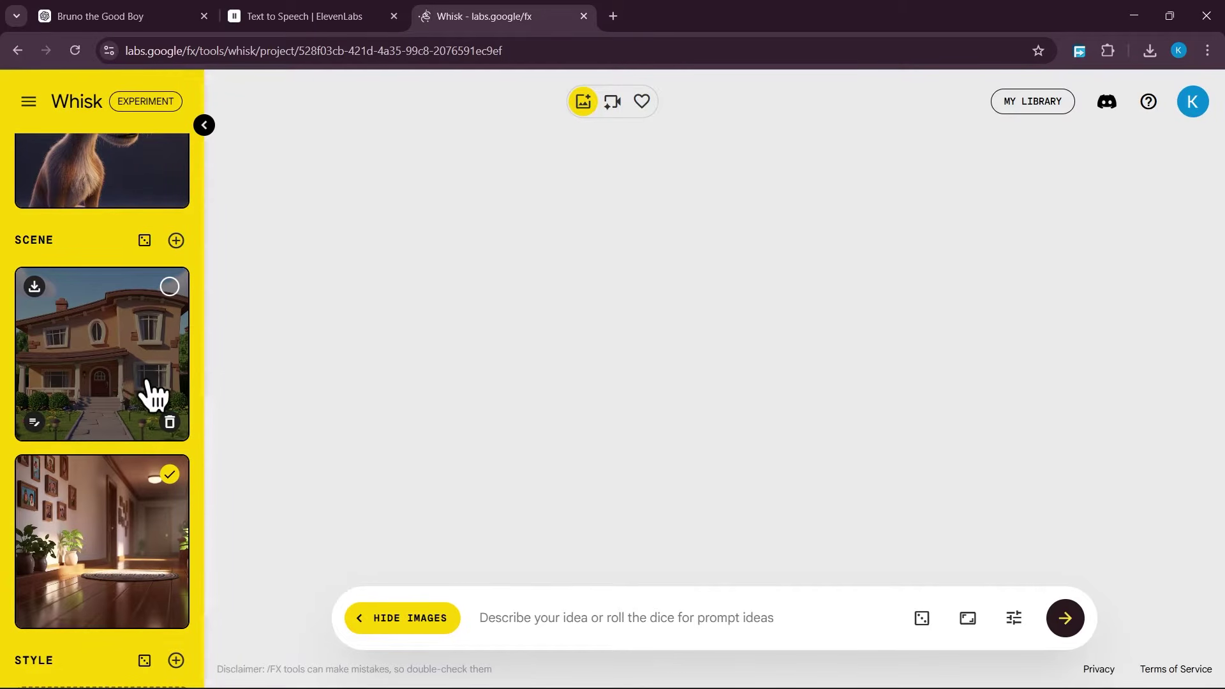
{"action": "left_click", "coordinate": [170, 475]}
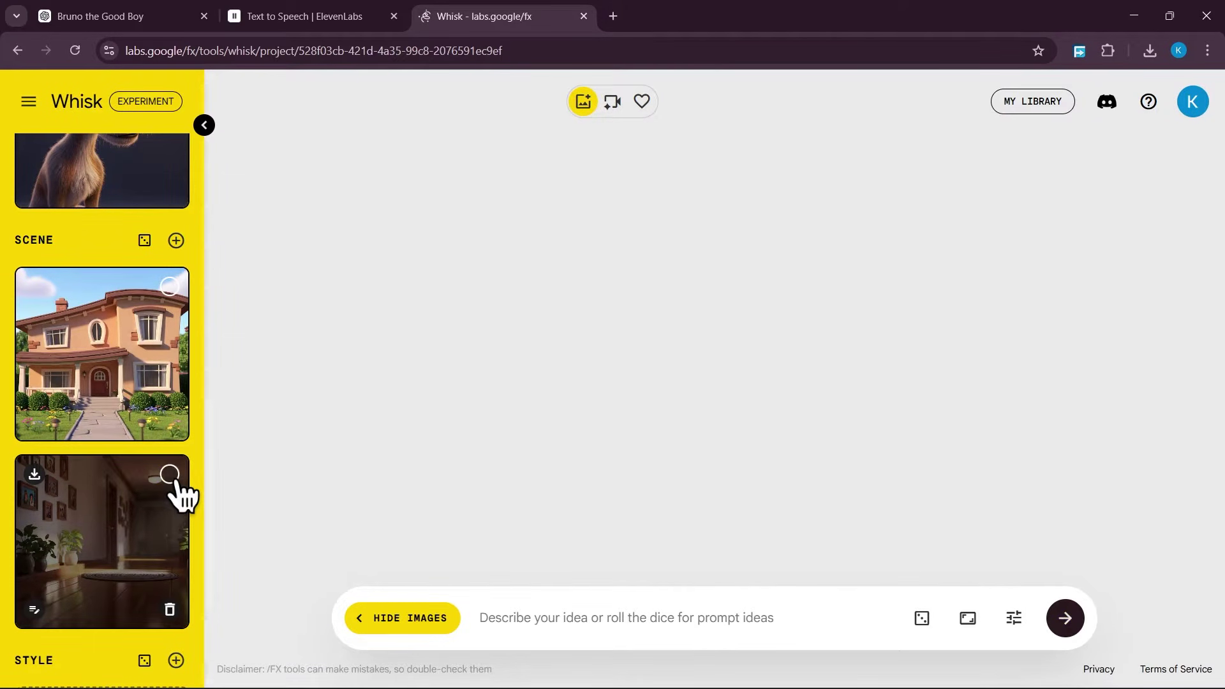
Step: Generate a Scene image from the Pixar-style living room prompt with a plush sofa, small coffee table and colorful throw pillows
{"action": "scroll", "coordinate": [131, 498], "scroll_direction": "down", "scroll_amount": 3}
{"action": "scroll", "coordinate": [120, 421], "scroll_direction": "up", "scroll_amount": 3}
{"action": "scroll", "coordinate": [188, 294], "scroll_direction": "down", "scroll_amount": 1}
{"action": "scroll", "coordinate": [198, 332], "scroll_direction": "down", "scroll_amount": 4}
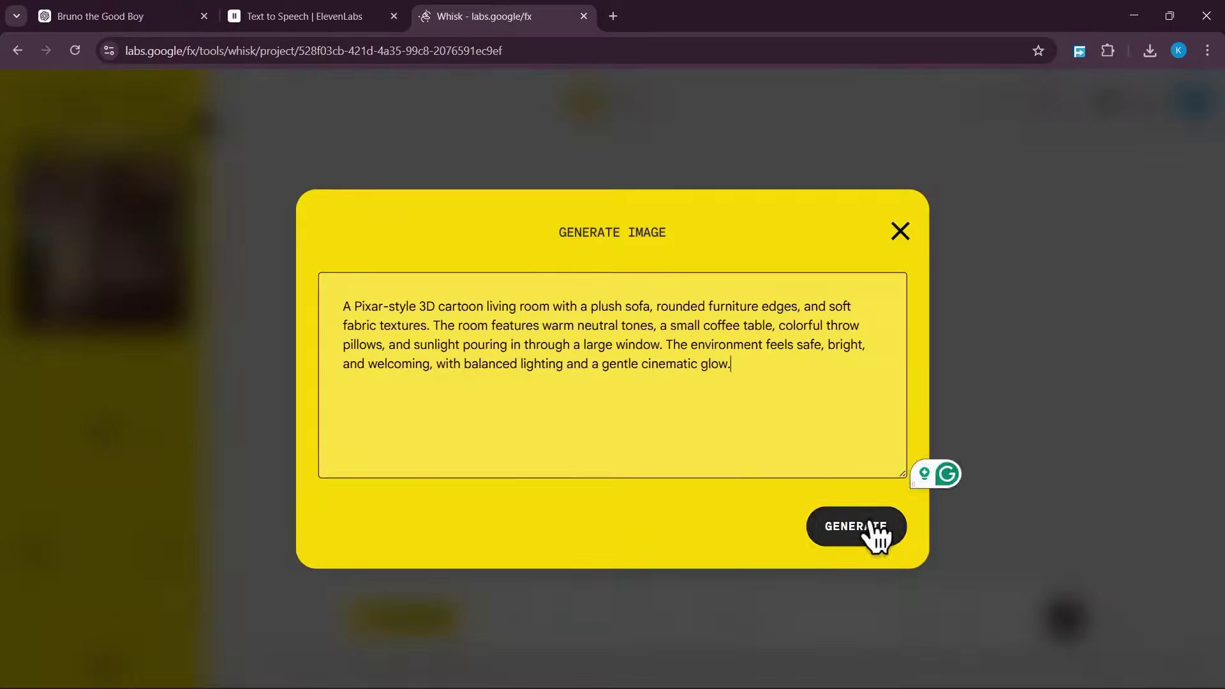
{"action": "left_click", "coordinate": [871, 528]}
Step: Copy another background scene prompt from the ChatGPT scene list for use in Whisk
{"action": "scroll", "coordinate": [145, 350], "scroll_direction": "up", "scroll_amount": 5}
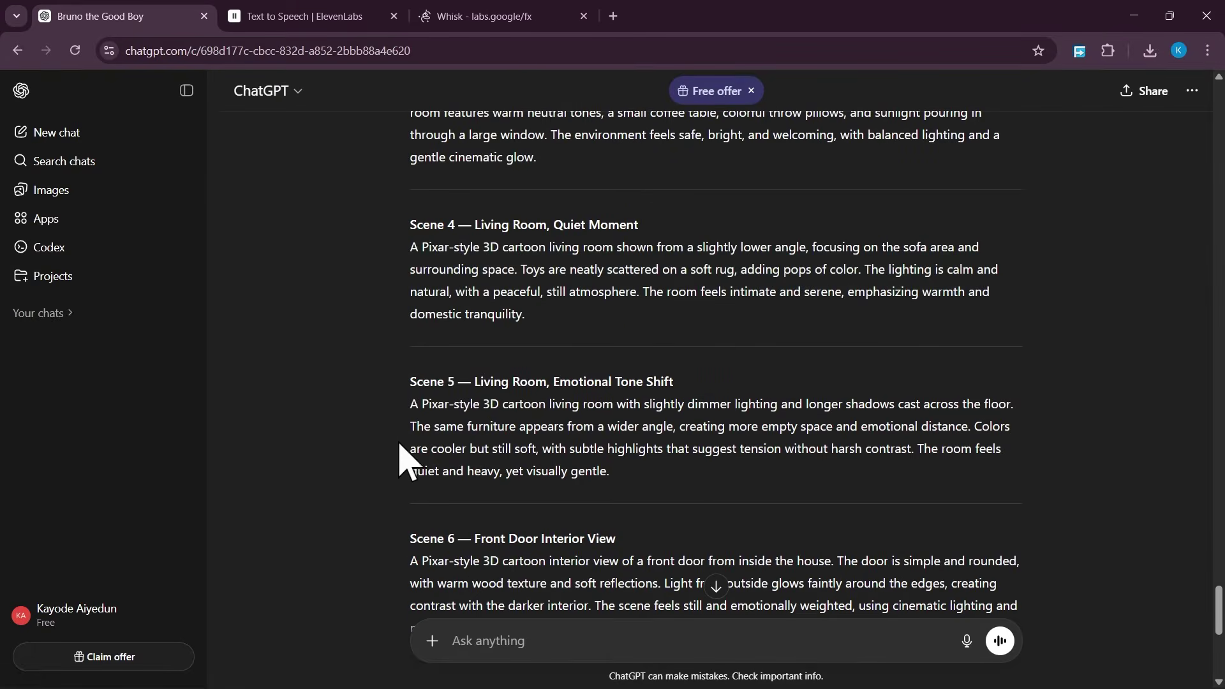
{"action": "scroll", "coordinate": [408, 459], "scroll_direction": "up", "scroll_amount": 2}
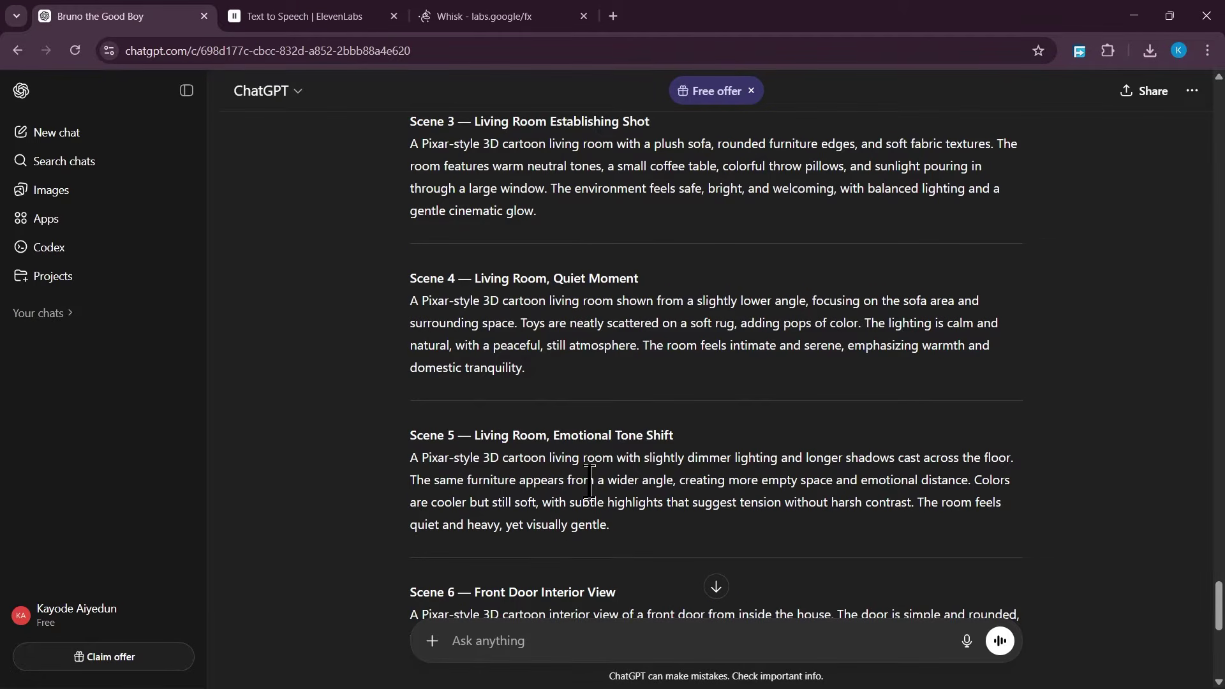
{"action": "scroll", "coordinate": [607, 440], "scroll_direction": "down", "scroll_amount": 5}
{"action": "left_click_drag", "start_coordinate": [410, 348], "coordinate": [630, 418]}
{"action": "right_click", "coordinate": [619, 394]}
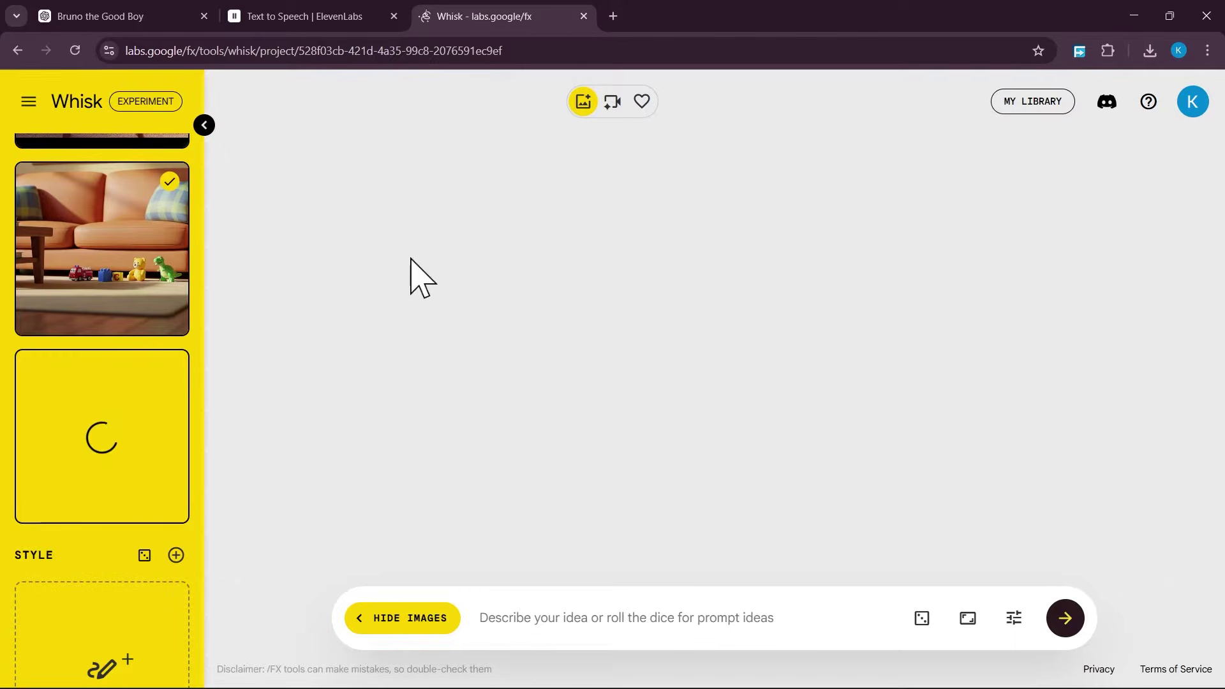
Step: Review the generated Subject characters and Scene backgrounds in Whisk's reference image list
{"action": "scroll", "coordinate": [60, 512], "scroll_direction": "up", "scroll_amount": 6}
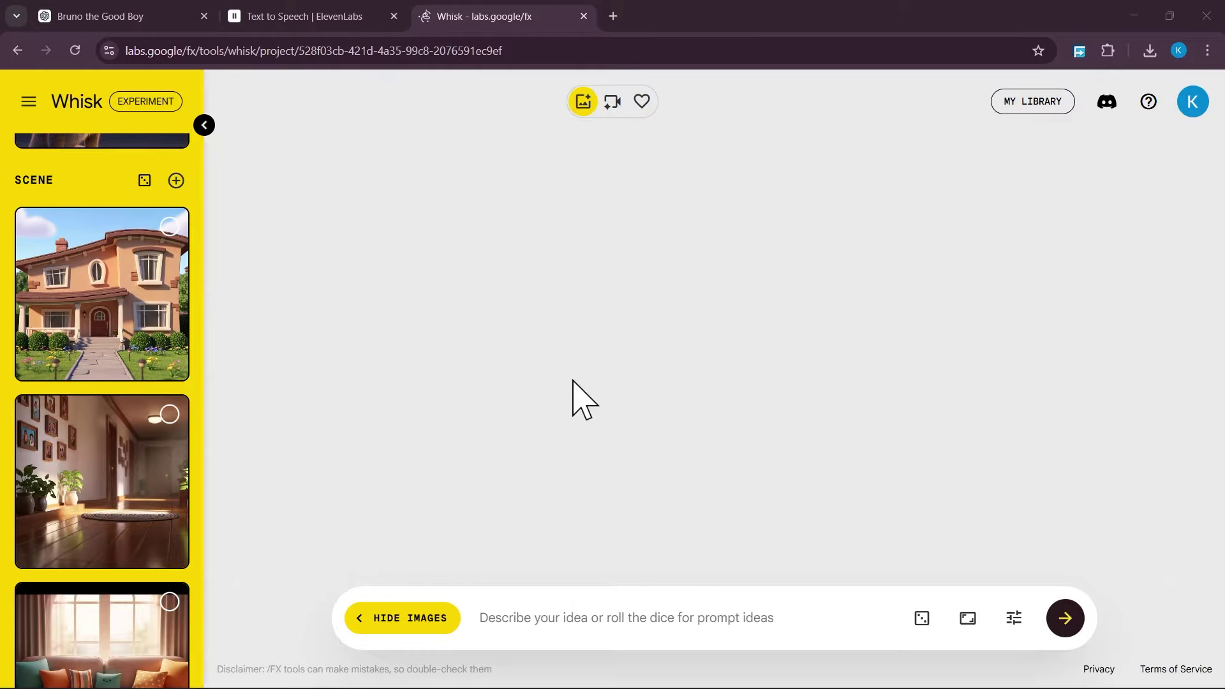
{"action": "scroll", "coordinate": [61, 230], "scroll_direction": "up", "scroll_amount": 1}
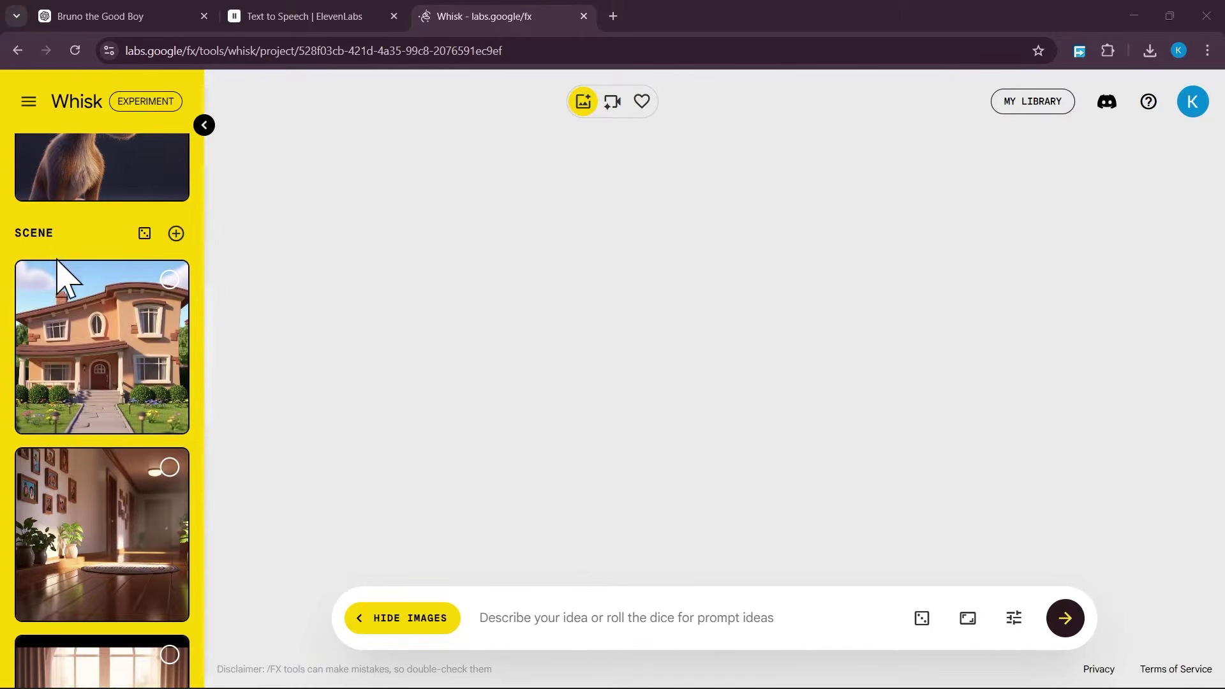
{"action": "scroll", "coordinate": [90, 315], "scroll_direction": "down", "scroll_amount": 4}
{"action": "scroll", "coordinate": [90, 322], "scroll_direction": "down", "scroll_amount": 6}
{"action": "scroll", "coordinate": [102, 416], "scroll_direction": "down", "scroll_amount": 10}
{"action": "scroll", "coordinate": [106, 418], "scroll_direction": "up", "scroll_amount": 7}
{"action": "scroll", "coordinate": [114, 437], "scroll_direction": "up", "scroll_amount": 10}
{"action": "scroll", "coordinate": [114, 469], "scroll_direction": "up", "scroll_amount": 15}
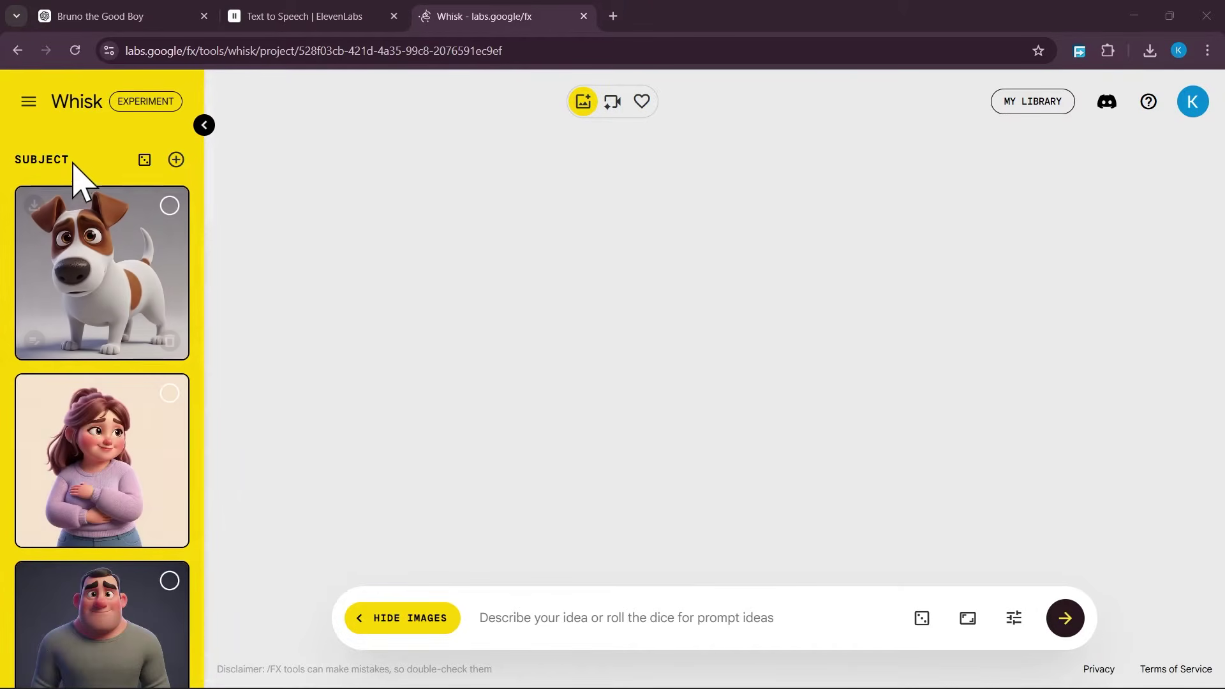
{"action": "scroll", "coordinate": [101, 275], "scroll_direction": "down", "scroll_amount": 13}
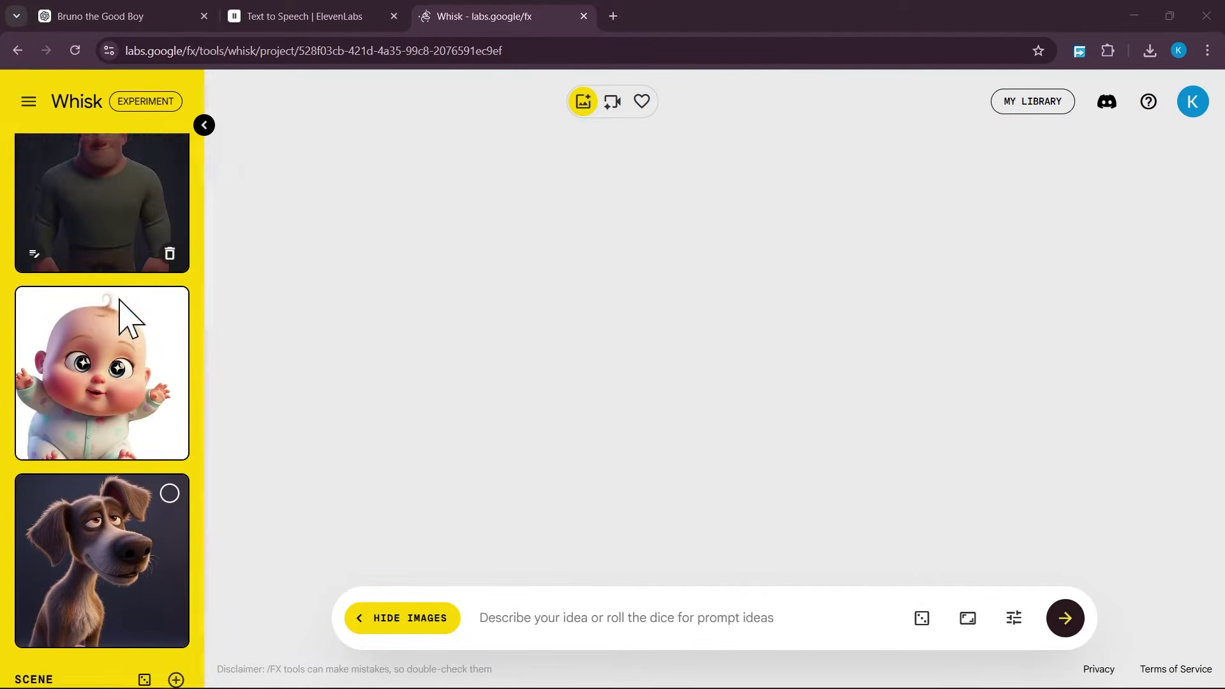
{"action": "scroll", "coordinate": [125, 313], "scroll_direction": "down", "scroll_amount": 5}
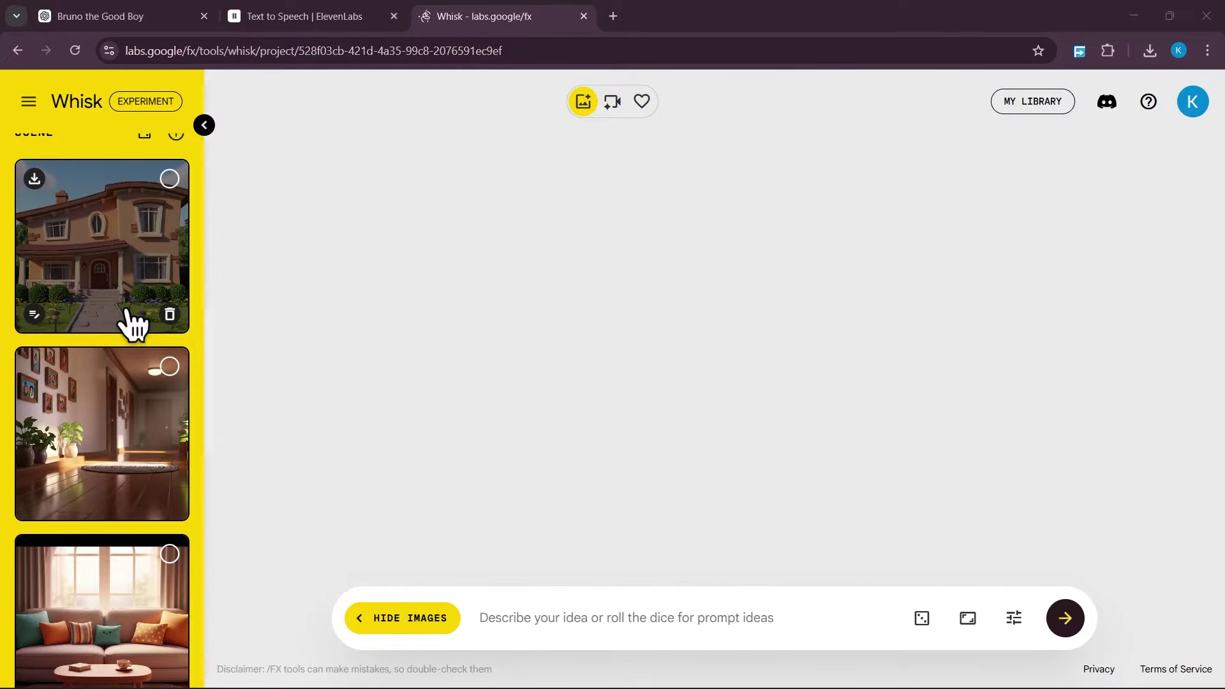
{"action": "scroll", "coordinate": [123, 438], "scroll_direction": "down", "scroll_amount": 8}
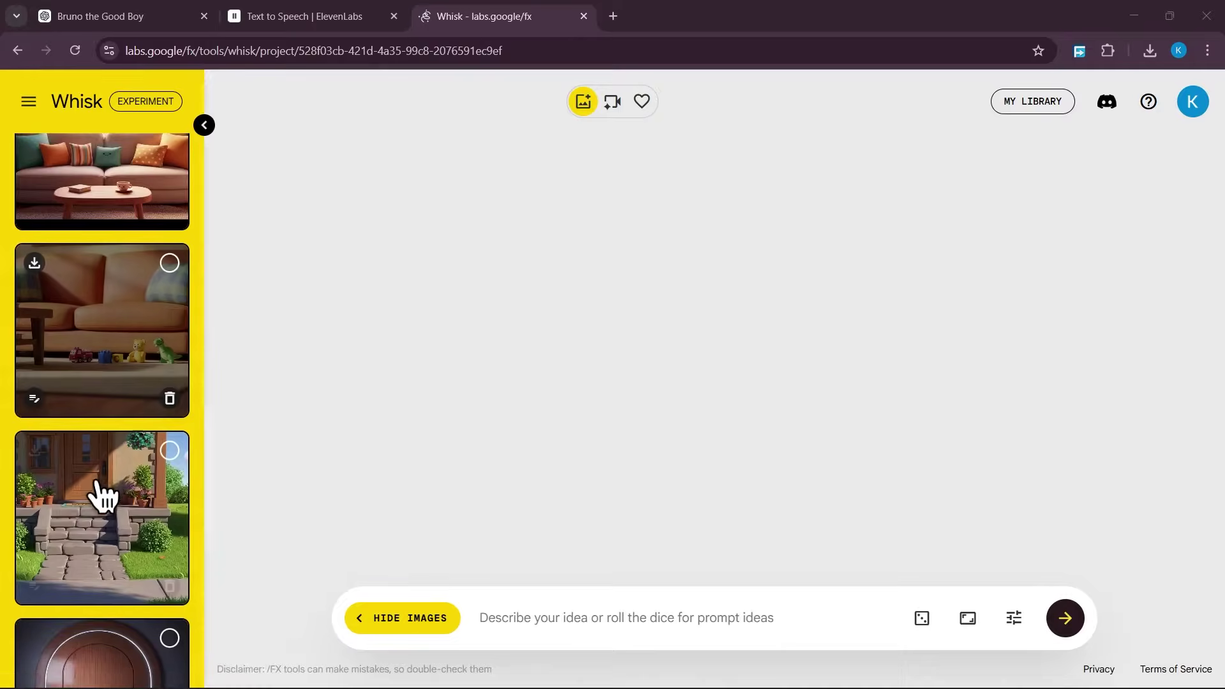
{"action": "scroll", "coordinate": [105, 491], "scroll_direction": "up", "scroll_amount": 10}
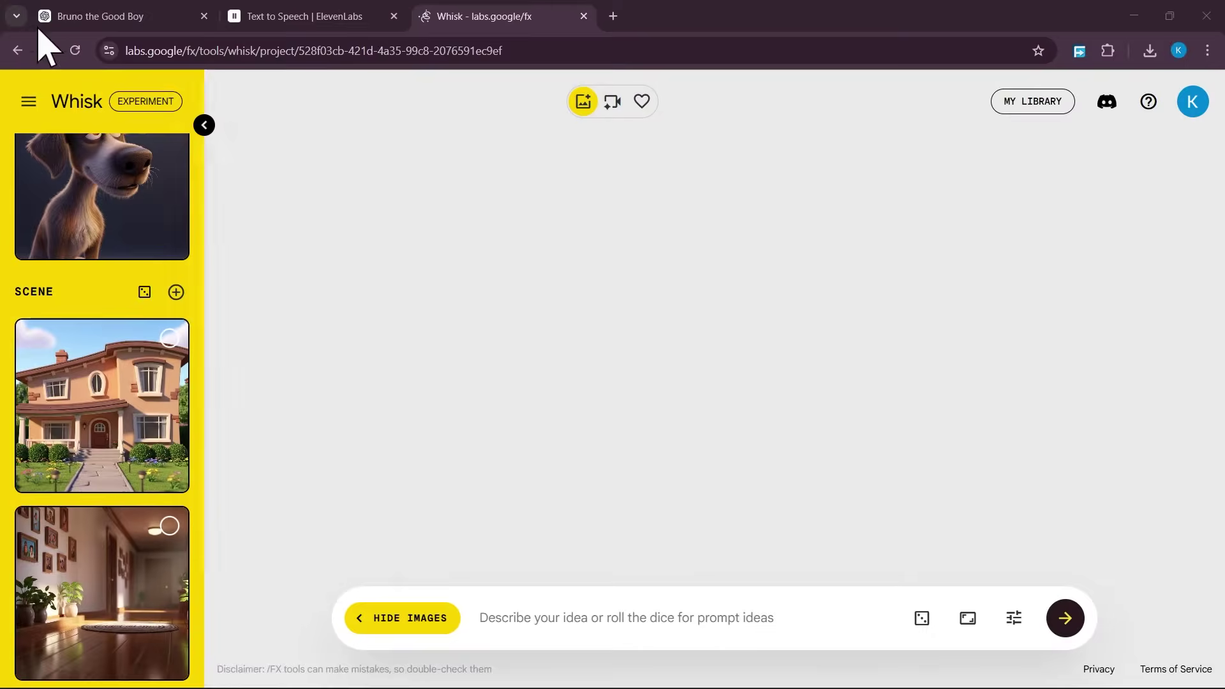
Step: Switch to ChatGPT and draft a request for same-style image prompts for each pasted script text, each with a one-sentence video animation prompt
{"action": "left_click", "coordinate": [76, 17]}
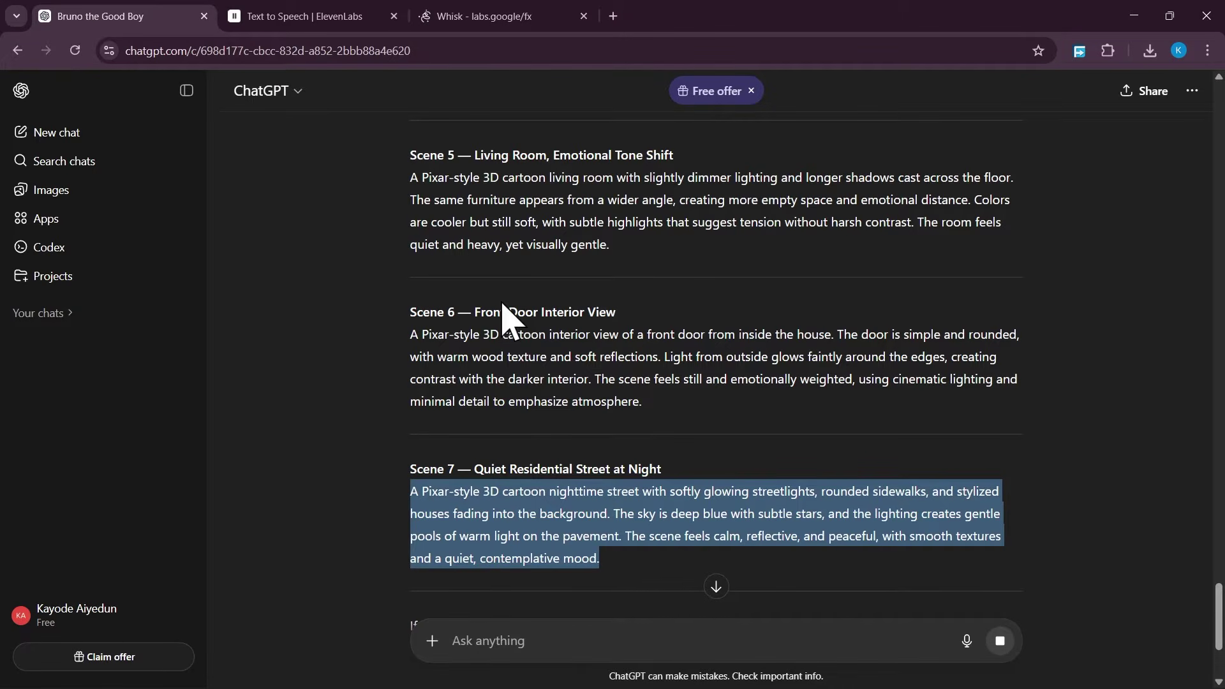
{"action": "scroll", "coordinate": [504, 319], "scroll_direction": "down", "scroll_amount": 3}
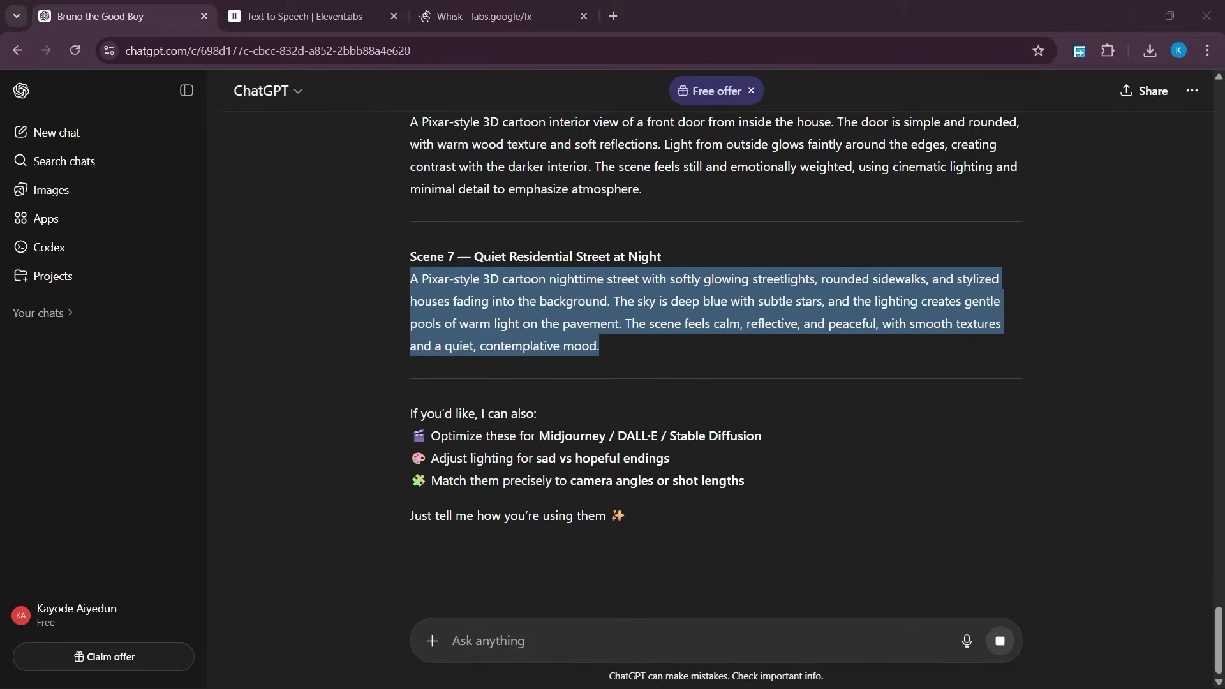
{"action": "key", "text": "ctrl+v"}
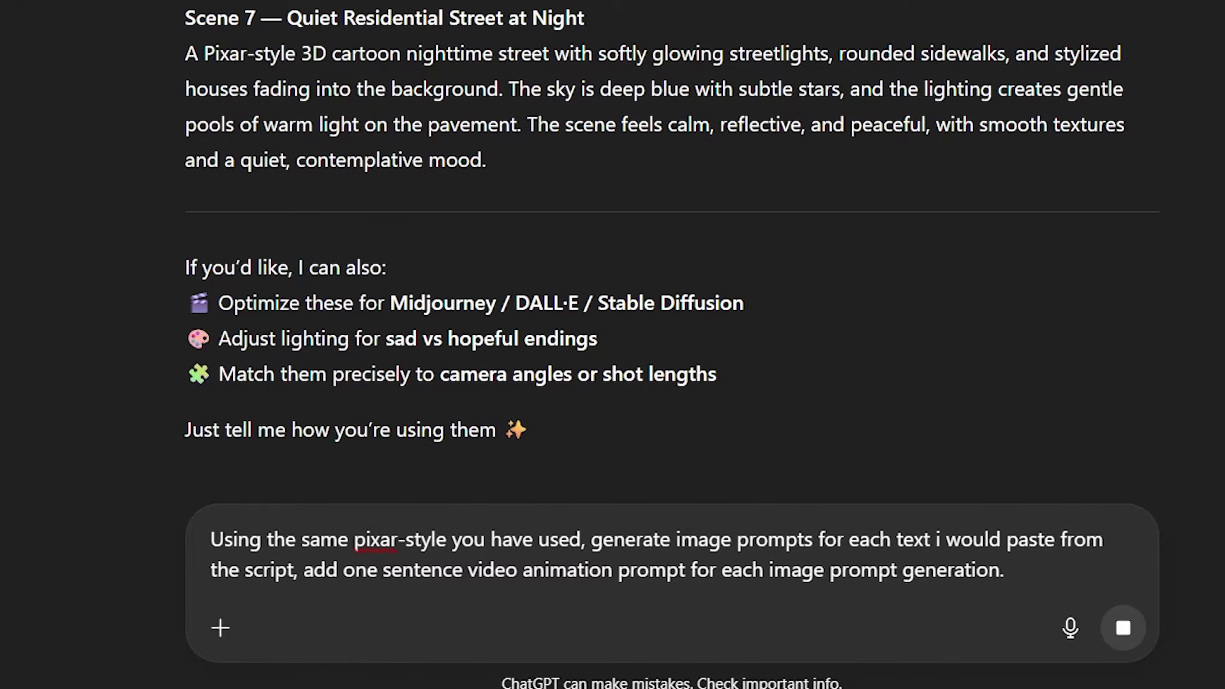
Step: Check the opening scenes of the Bruno's Choice script and send the drafted image and animation prompt request
{"action": "scroll", "coordinate": [670, 255], "scroll_direction": "up", "scroll_amount": 15}
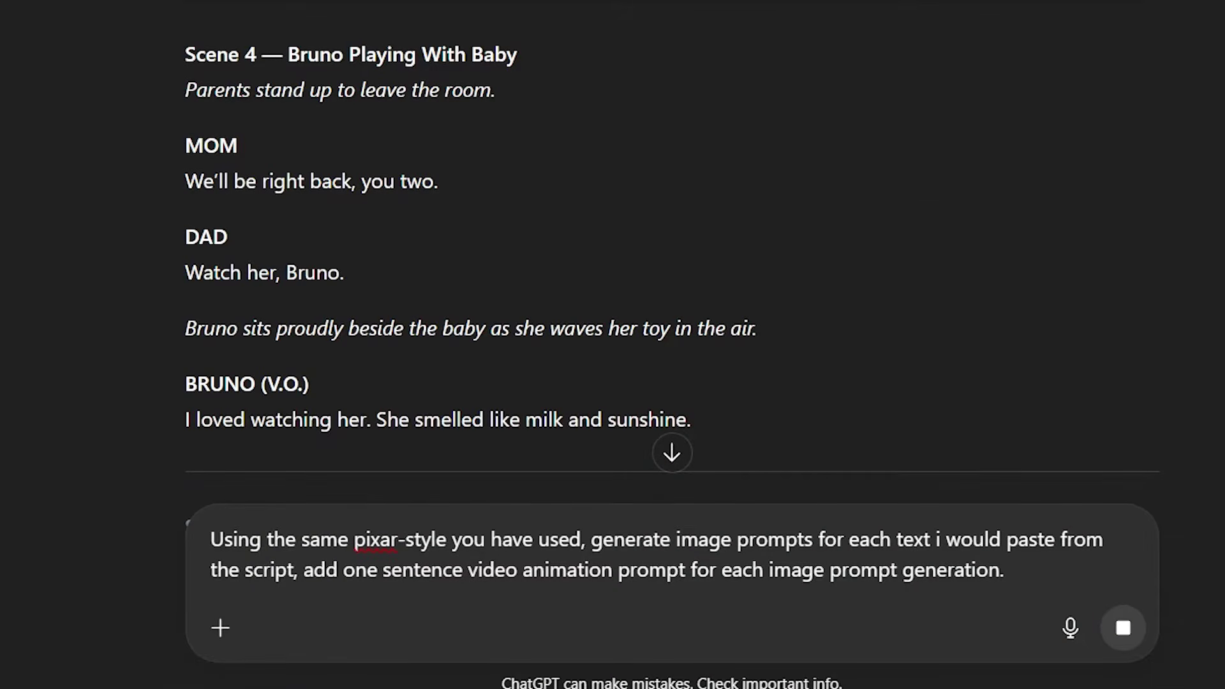
{"action": "scroll", "coordinate": [670, 255], "scroll_direction": "up", "scroll_amount": 10}
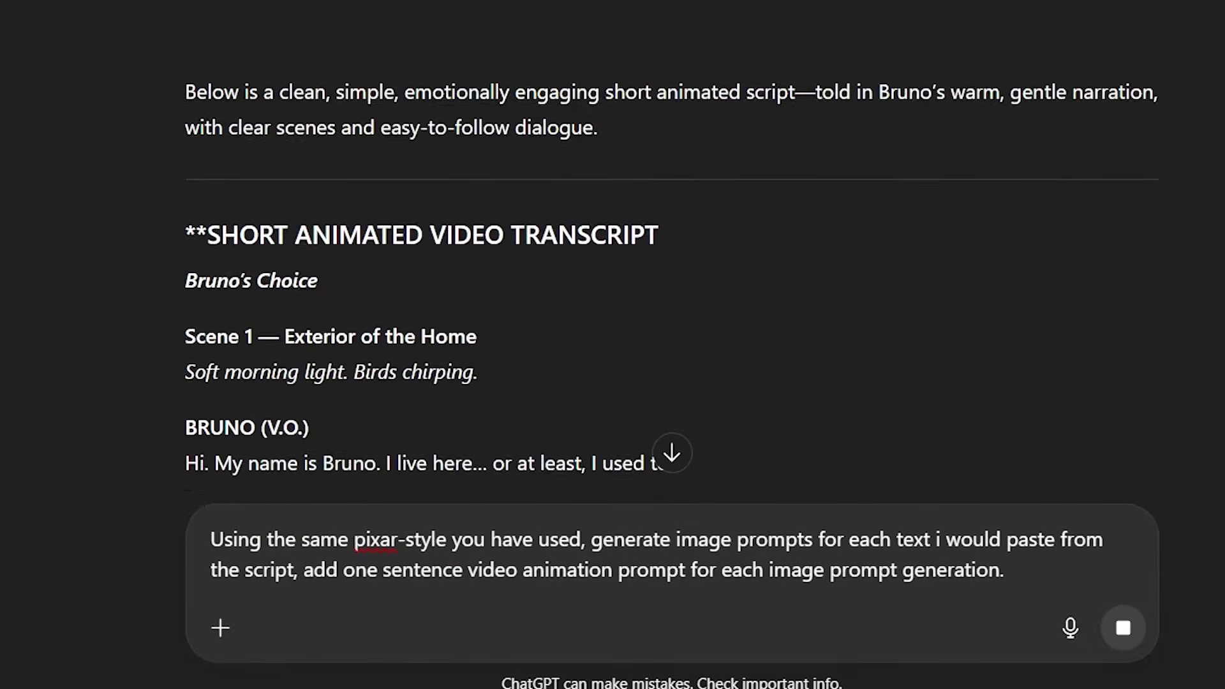
{"action": "scroll", "coordinate": [670, 255], "scroll_direction": "down", "scroll_amount": 4}
{"action": "left_click_drag", "start_coordinate": [185, 133], "coordinate": [382, 133]}
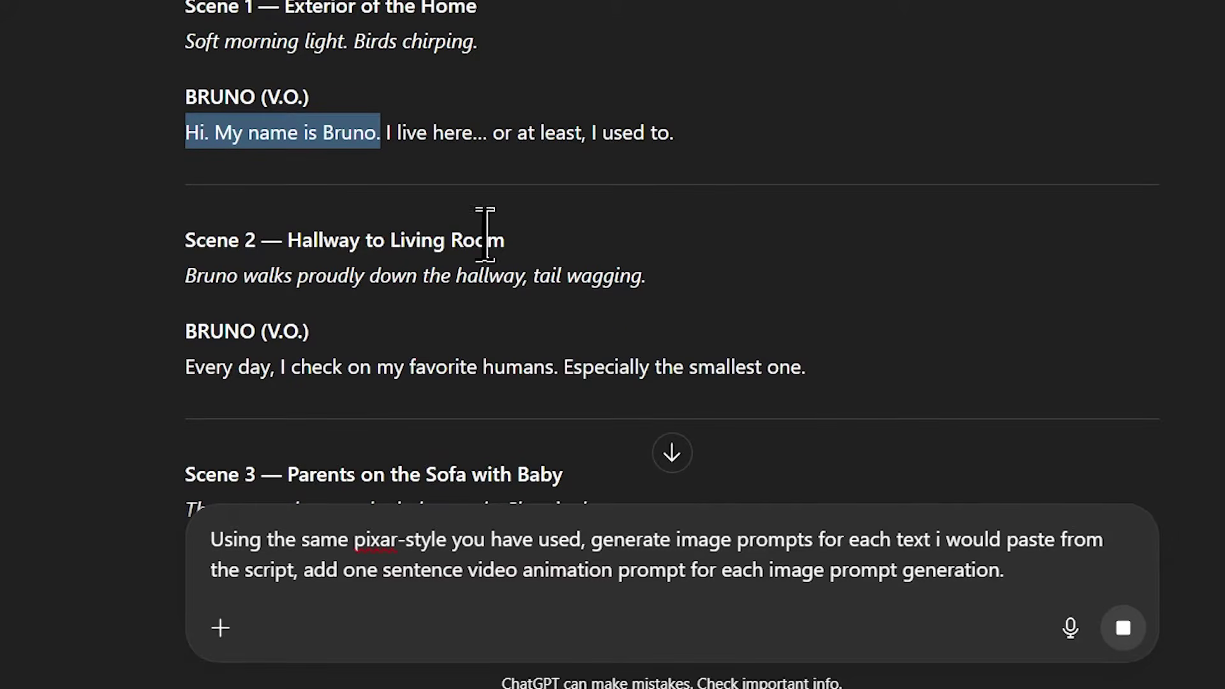
{"action": "left_click", "coordinate": [167, 133]}
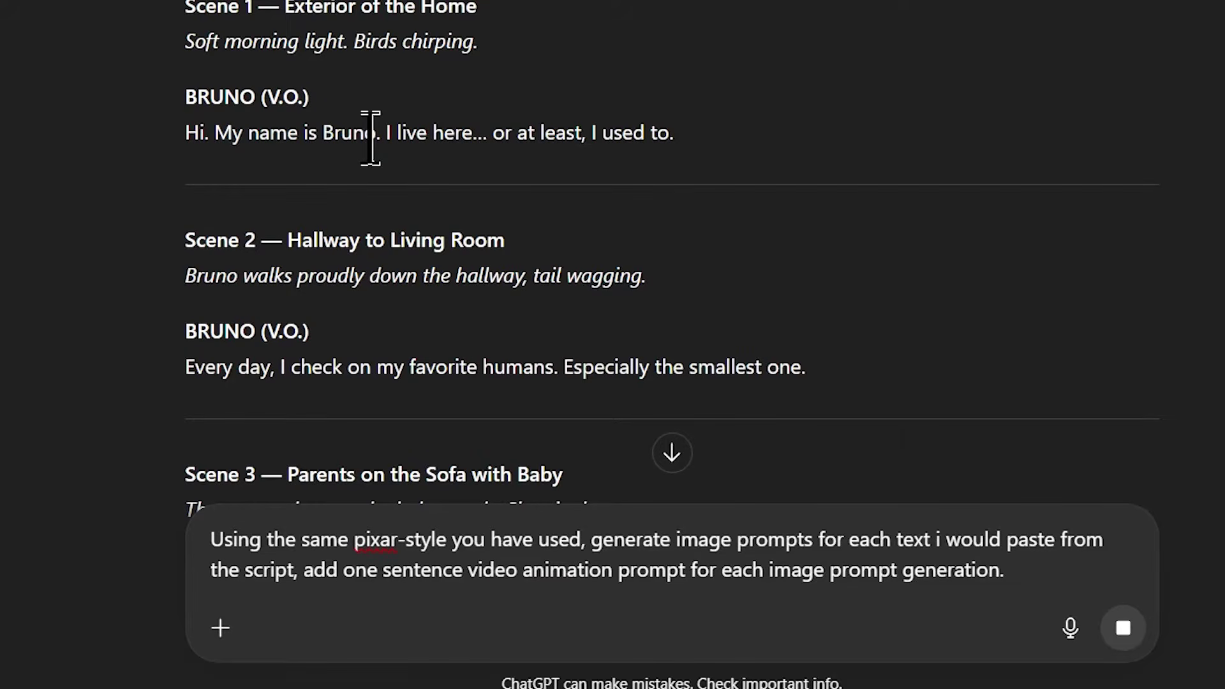
{"action": "scroll", "coordinate": [670, 255], "scroll_direction": "down", "scroll_amount": 20}
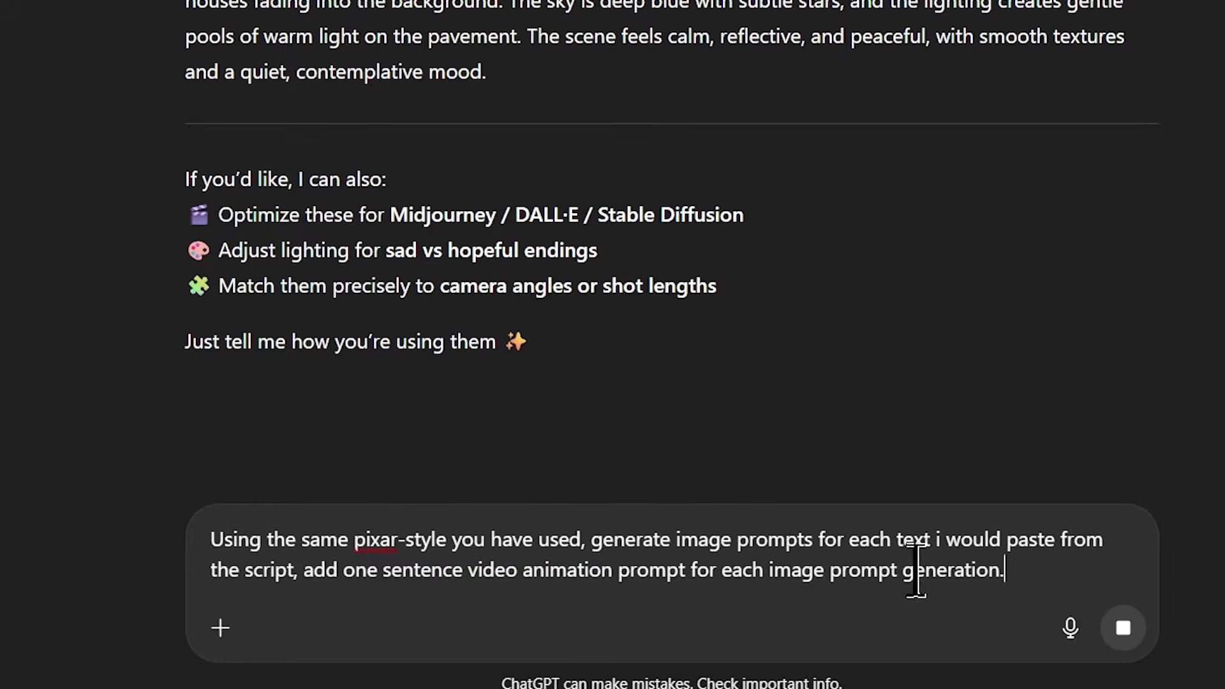
{"action": "key", "text": "Return"}
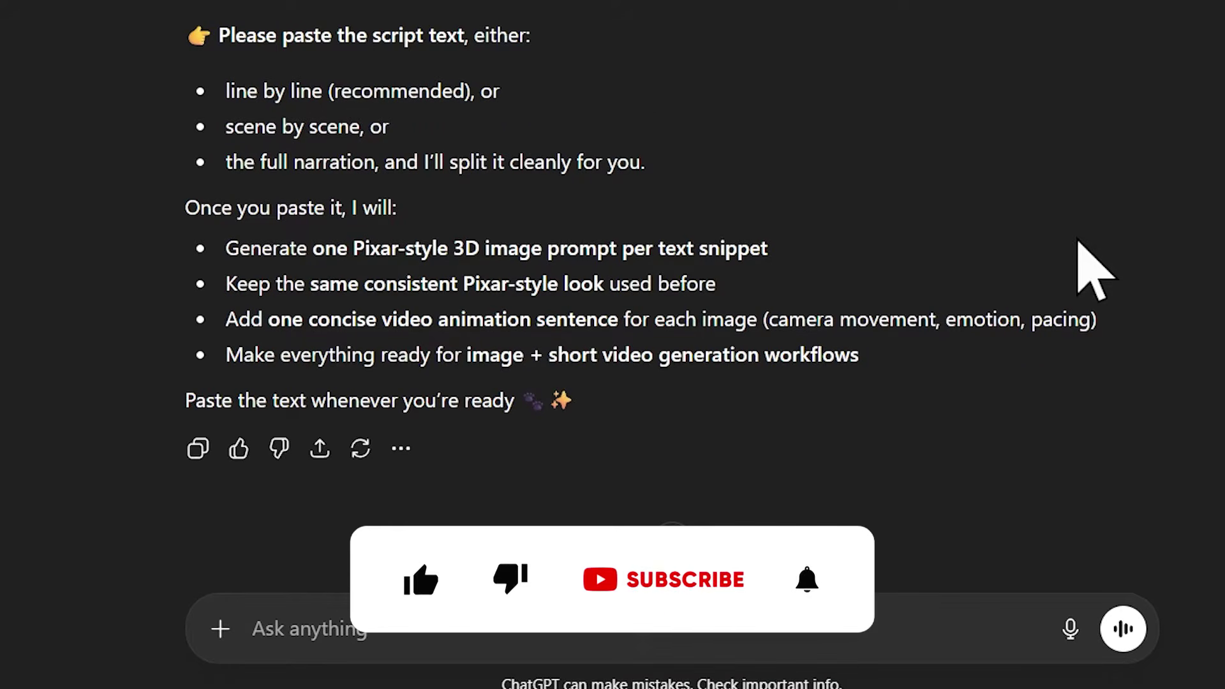
Step: Copy the Scene 1 title "Exterior of the Home" from the script and send it to ChatGPT as a message
{"action": "scroll", "coordinate": [551, 235], "scroll_direction": "down", "scroll_amount": 1}
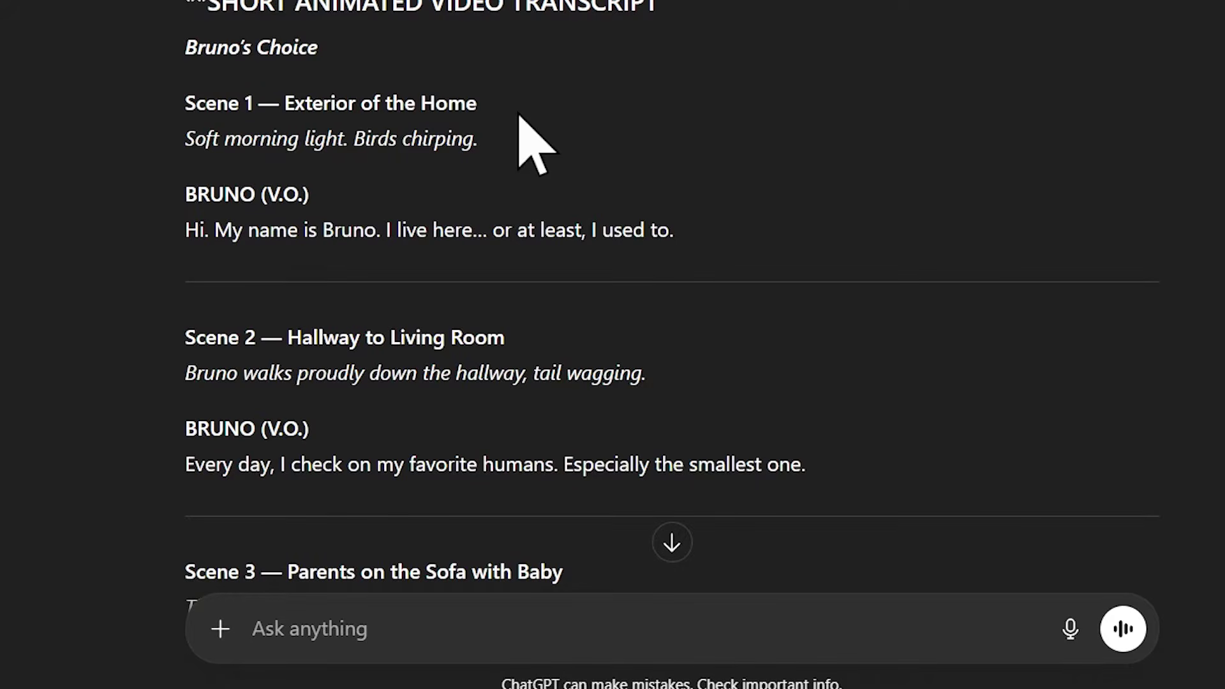
{"action": "left_click_drag", "start_coordinate": [287, 104], "coordinate": [514, 115]}
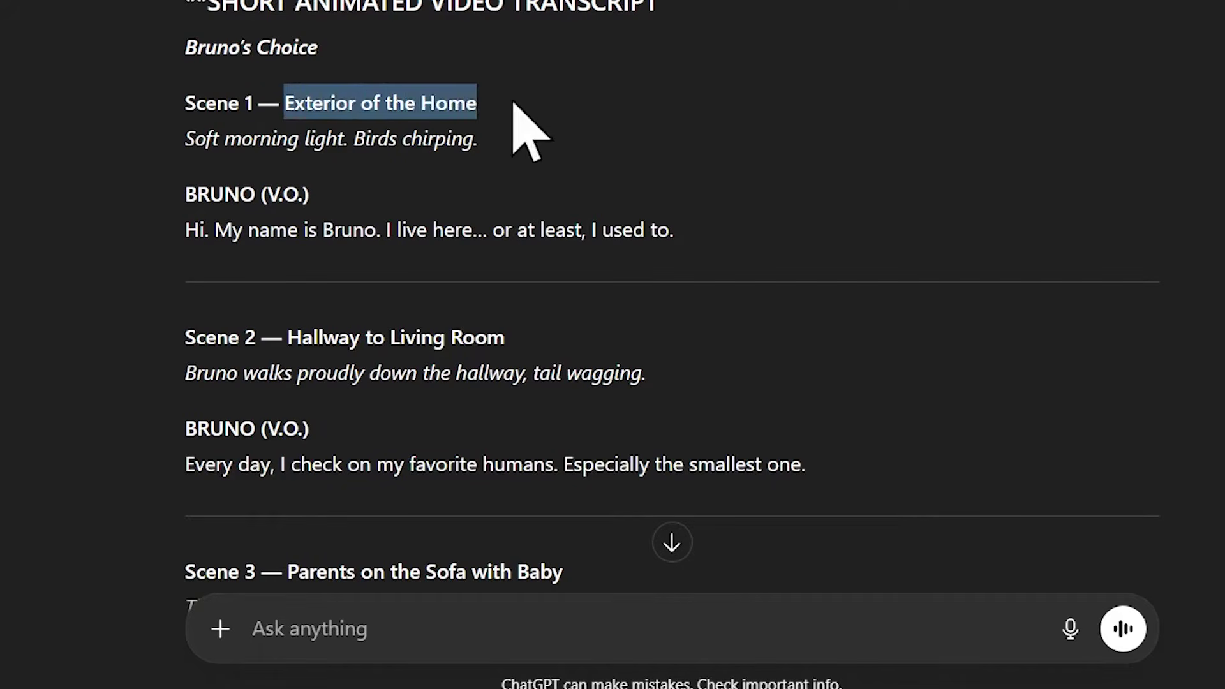
{"action": "right_click", "coordinate": [429, 124]}
{"action": "left_click", "coordinate": [490, 143]}
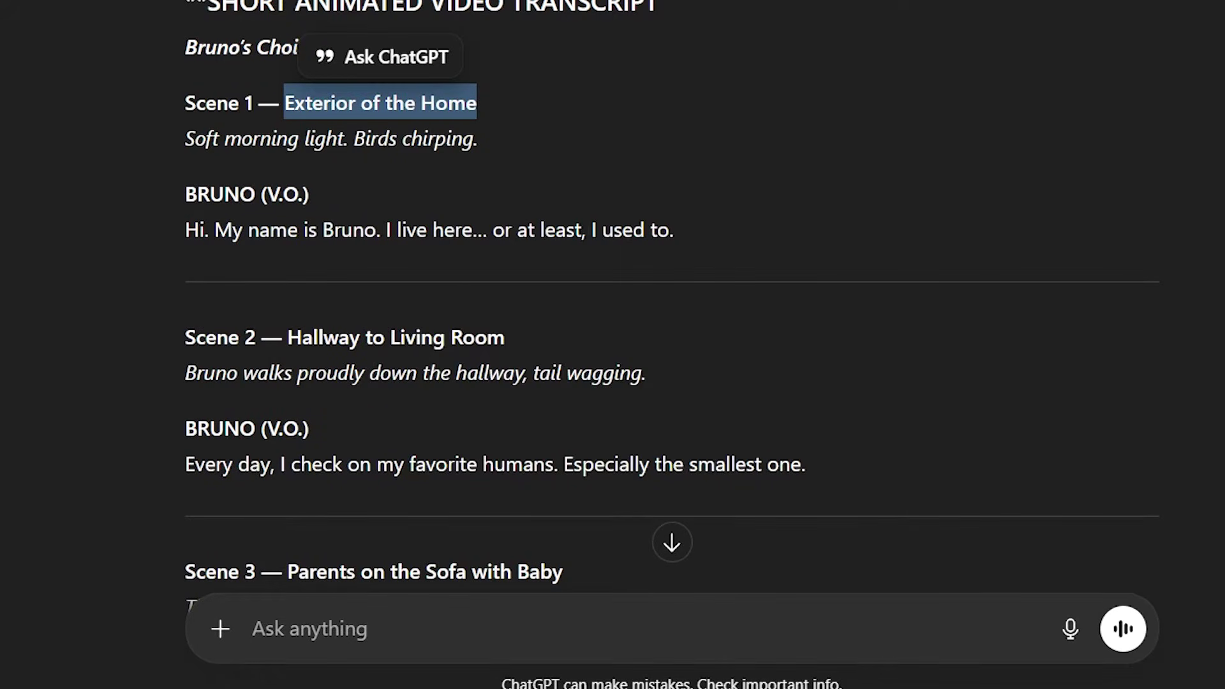
{"action": "left_click", "coordinate": [393, 614]}
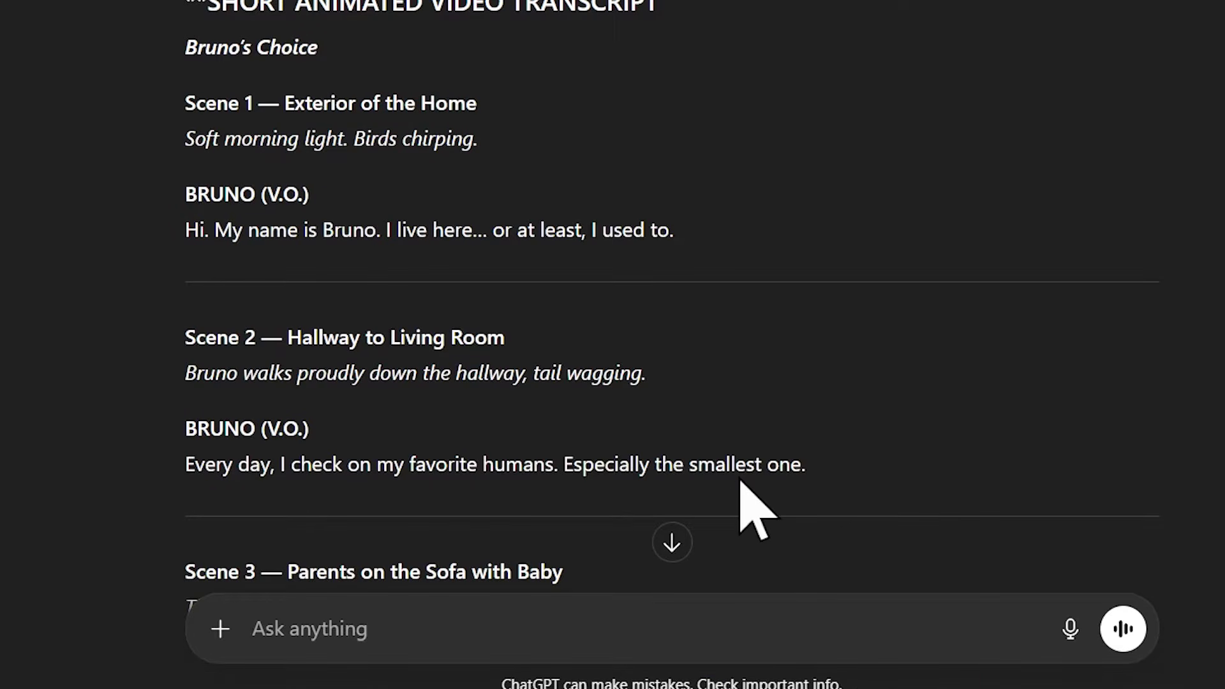
{"action": "key", "text": "ctrl+v"}
{"action": "left_click", "coordinate": [1122, 632]}
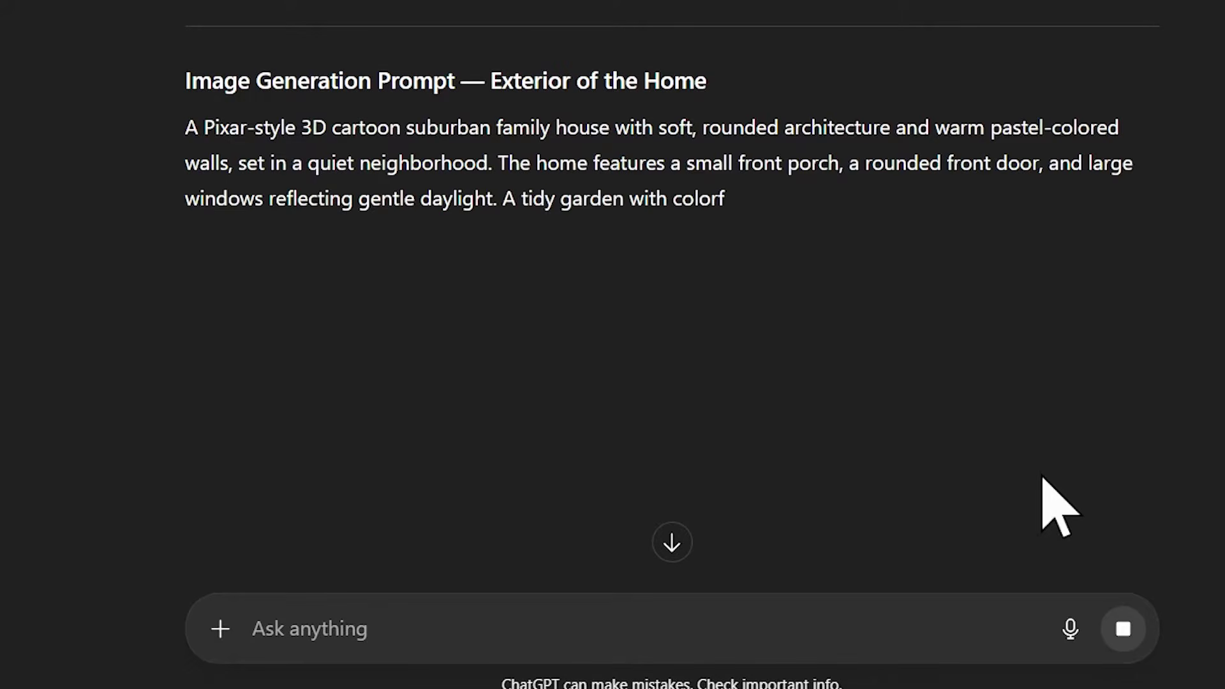
Step: Read the generated Exterior of the Home prompts and copy the image generation prompt
{"action": "scroll", "coordinate": [637, 213], "scroll_direction": "up", "scroll_amount": 1}
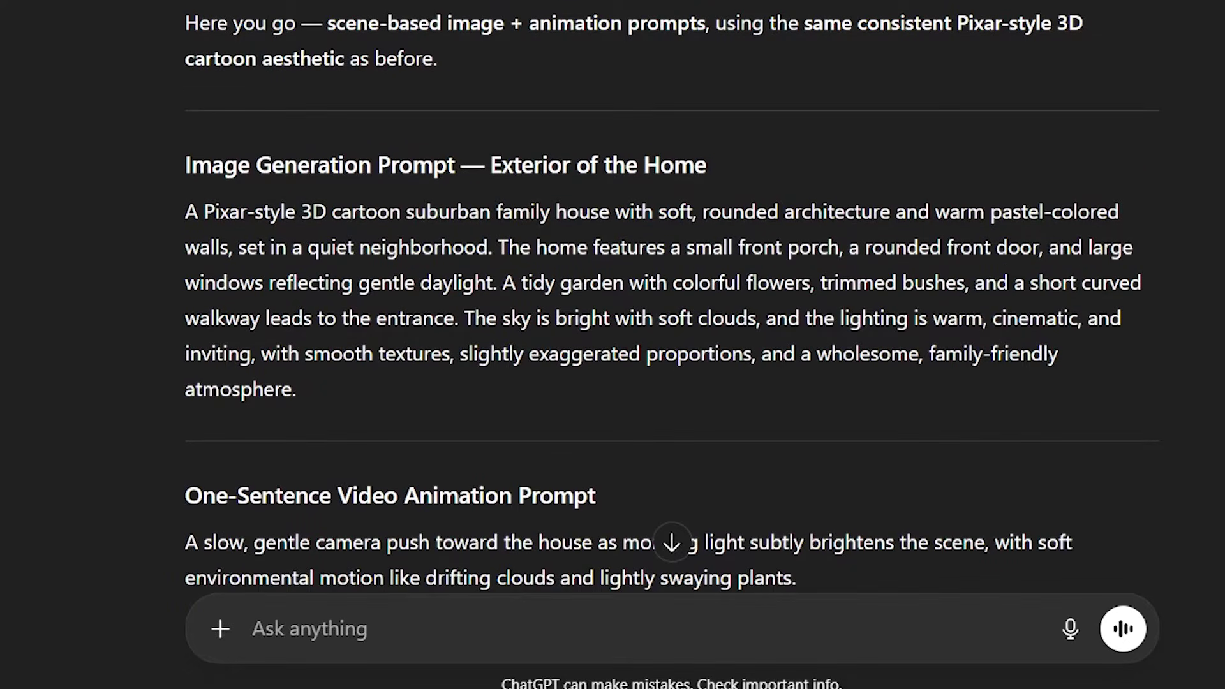
{"action": "scroll", "coordinate": [883, 200], "scroll_direction": "down", "scroll_amount": 4}
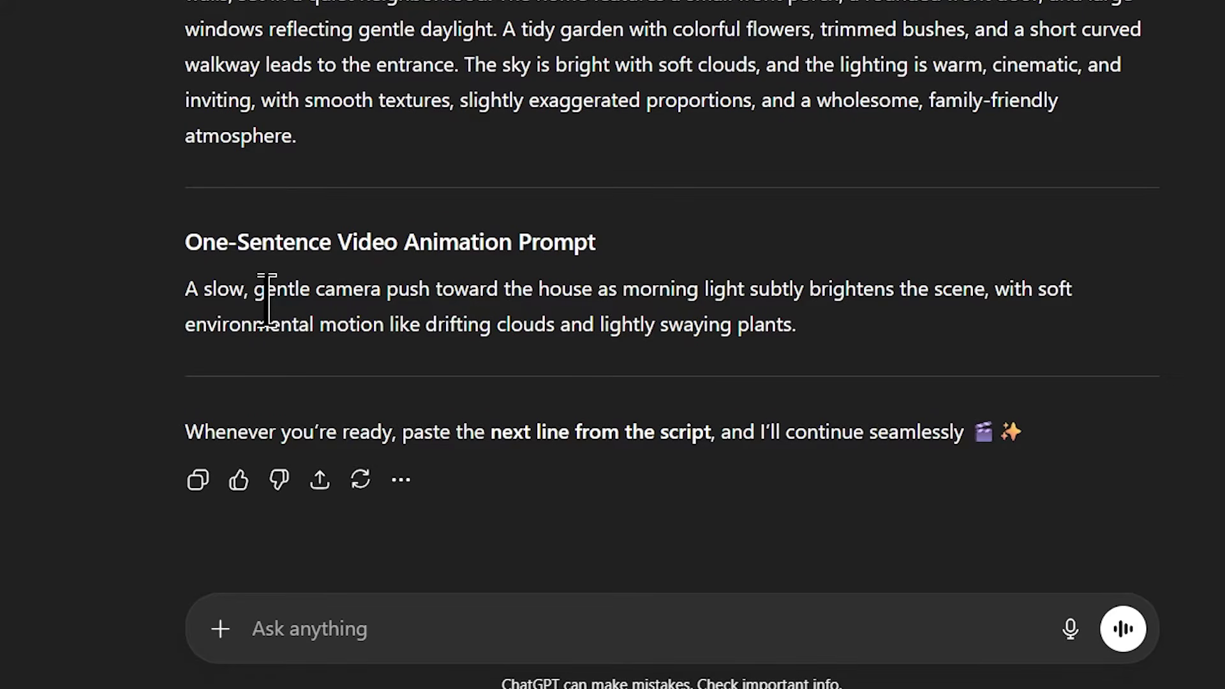
{"action": "scroll", "coordinate": [656, 195], "scroll_direction": "up", "scroll_amount": 1}
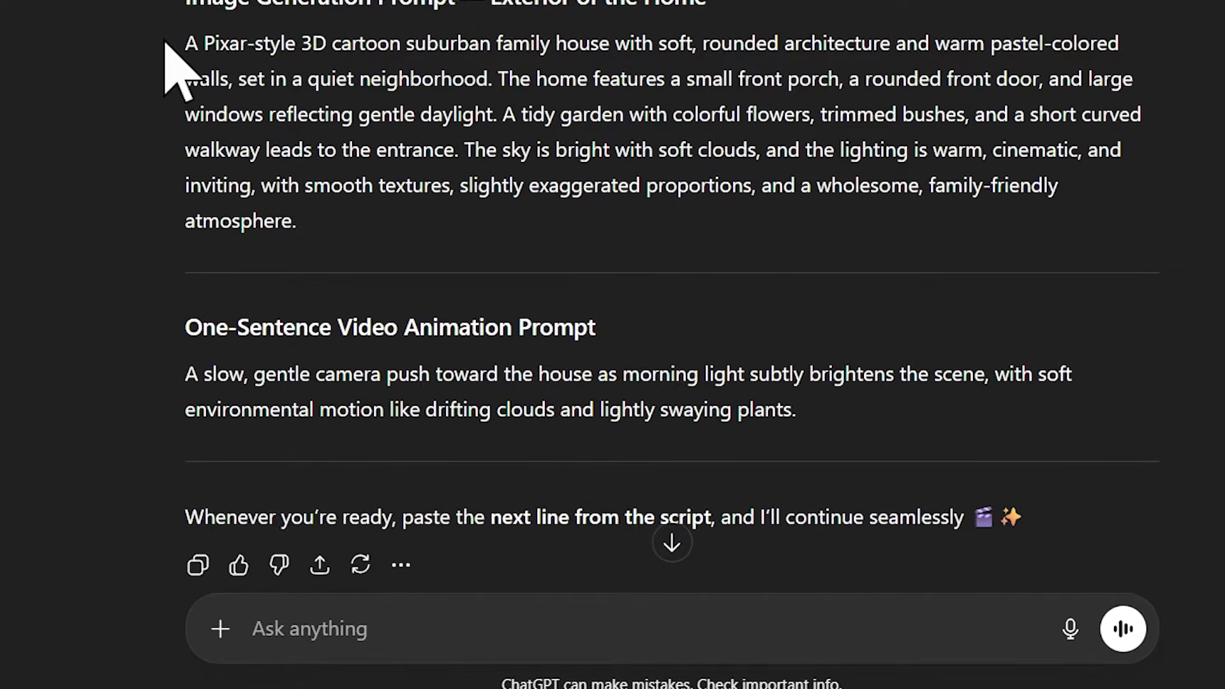
{"action": "left_click_drag", "start_coordinate": [168, 43], "coordinate": [358, 246]}
{"action": "right_click", "coordinate": [367, 156]}
{"action": "left_click", "coordinate": [446, 189]}
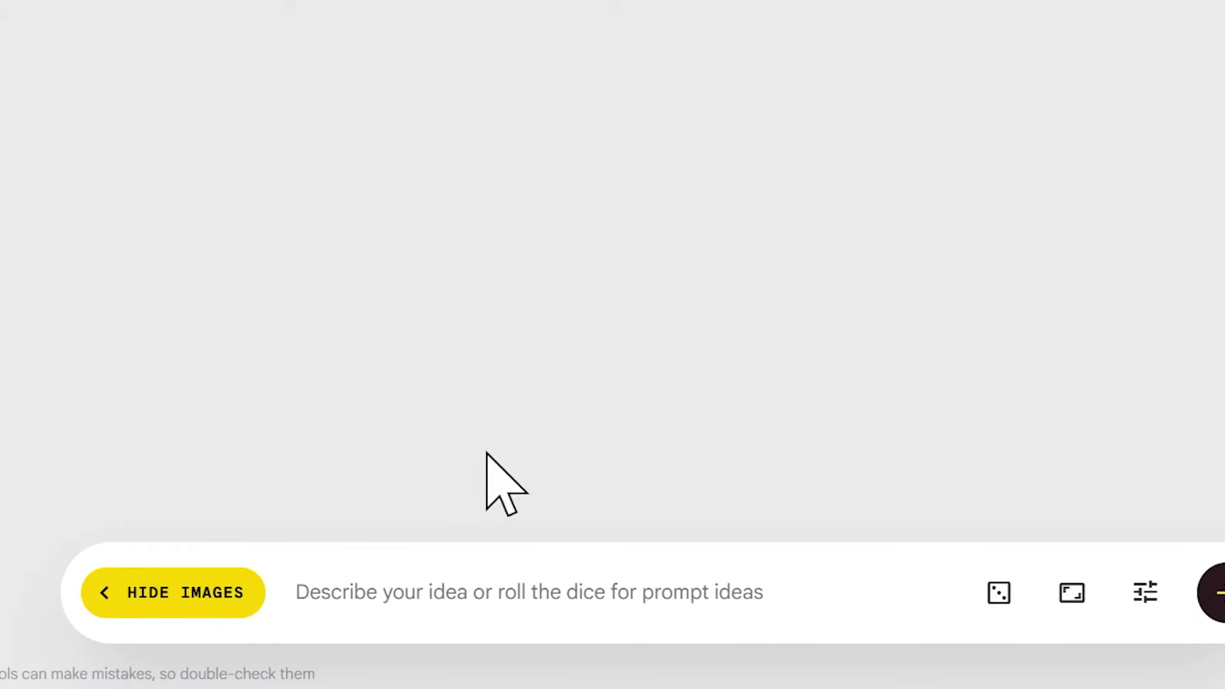
Step: Replace the text in Whisk's main prompt box with the copied Exterior of the Home image prompt
{"action": "left_click", "coordinate": [516, 592]}
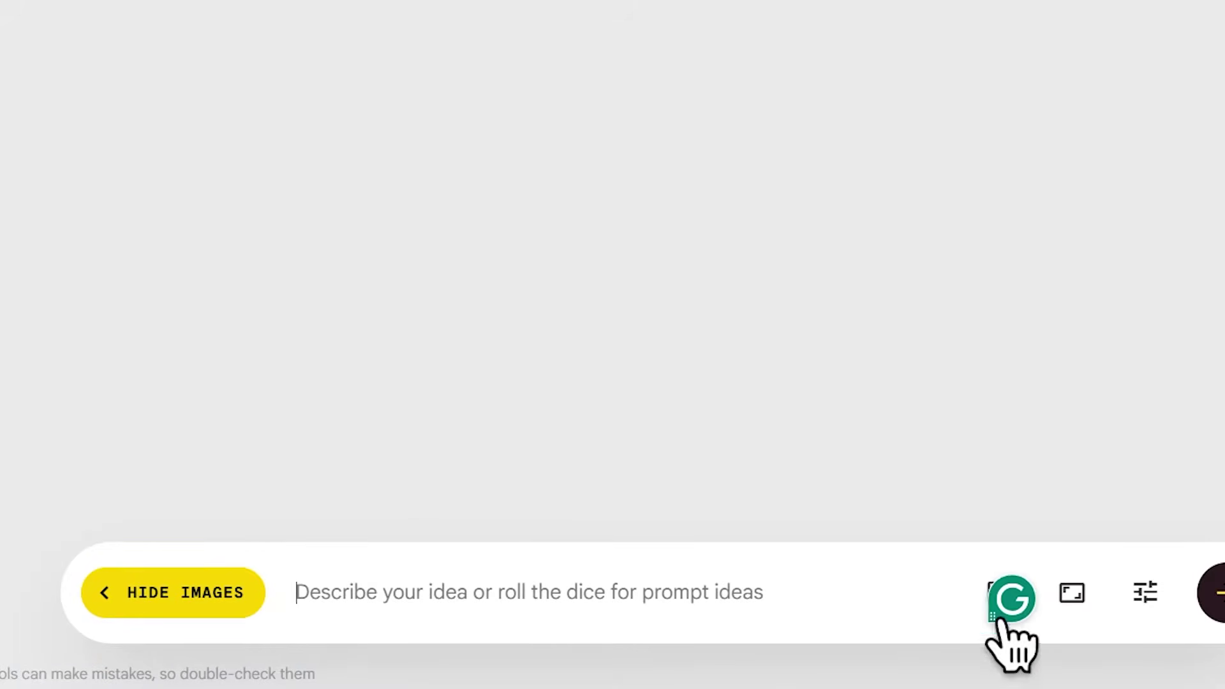
{"action": "left_click", "coordinate": [1065, 609]}
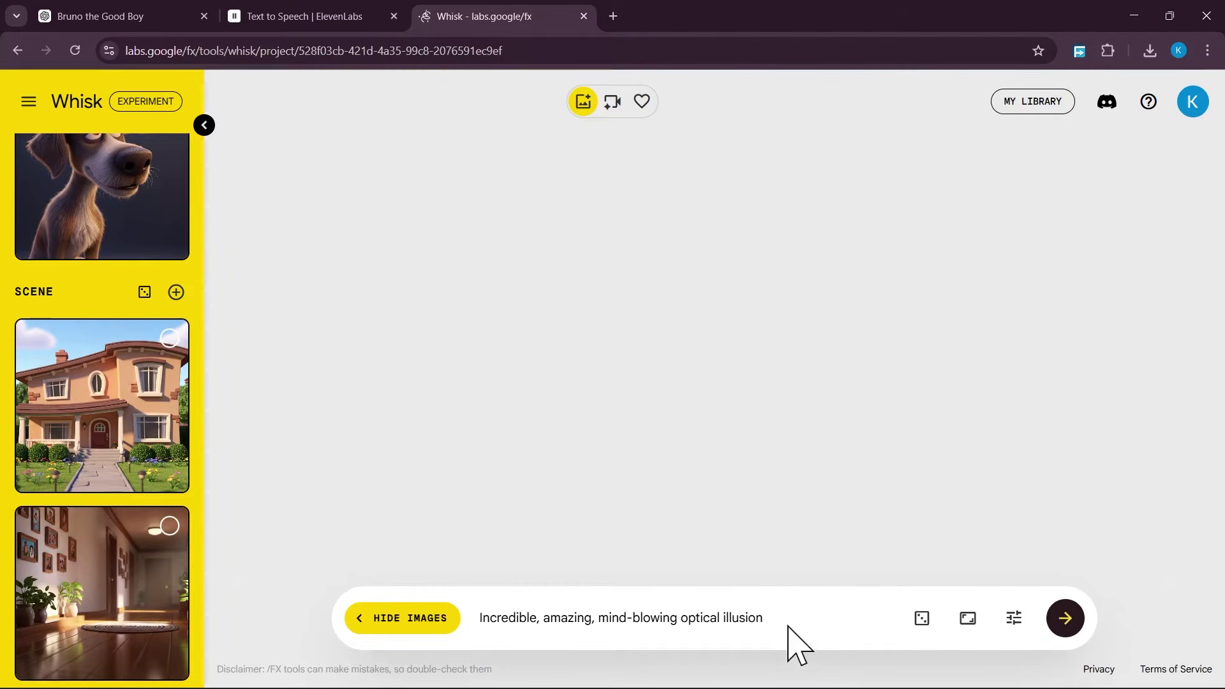
{"action": "left_click_drag", "start_coordinate": [781, 621], "coordinate": [478, 634]}
{"action": "key", "text": "ctrl+v"}
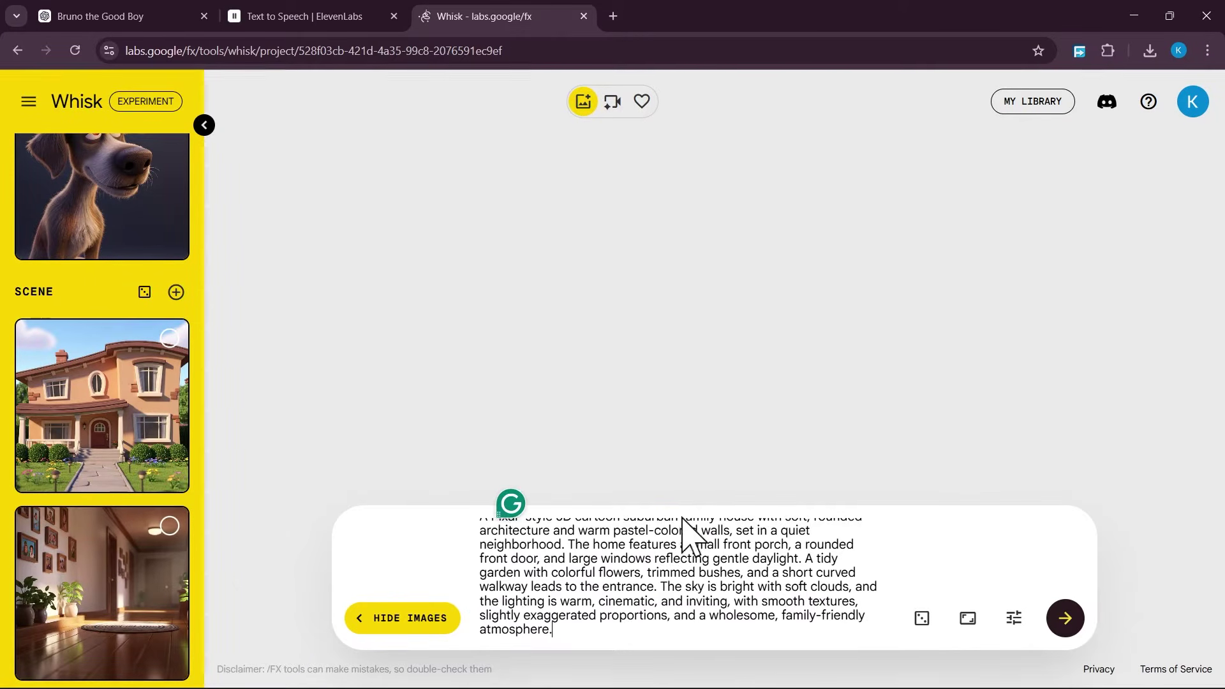
Step: Look through the pasted house prompt and the available Subject and Scene reference images in Whisk
{"action": "scroll", "coordinate": [706, 571], "scroll_direction": "up", "scroll_amount": 1}
{"action": "scroll", "coordinate": [710, 577], "scroll_direction": "down", "scroll_amount": 1}
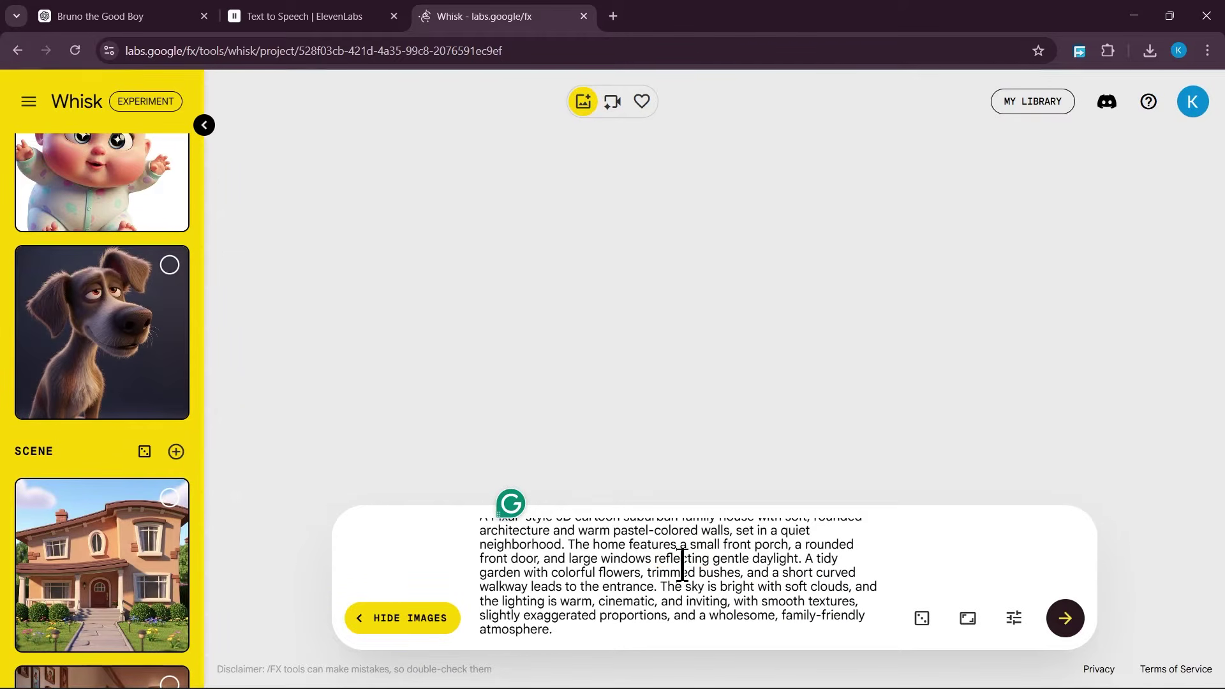
{"action": "scroll", "coordinate": [204, 530], "scroll_direction": "down", "scroll_amount": 1}
{"action": "scroll", "coordinate": [204, 530], "scroll_direction": "down", "scroll_amount": 1}
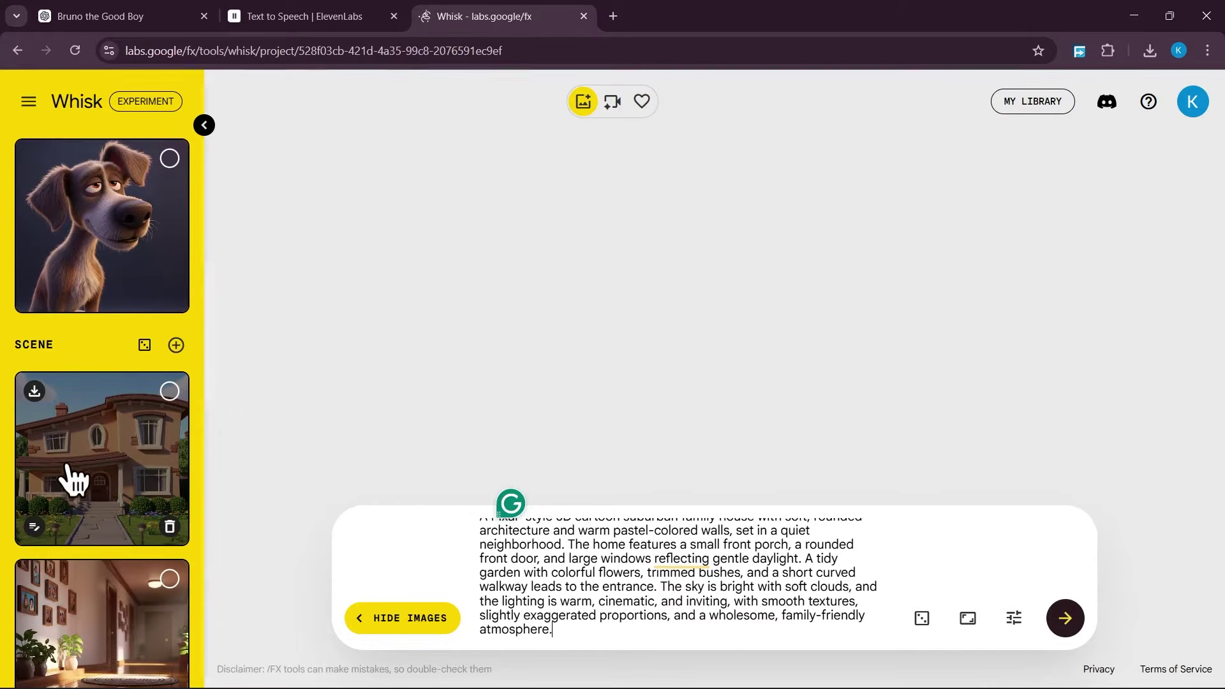
{"action": "scroll", "coordinate": [67, 471], "scroll_direction": "down", "scroll_amount": 8}
{"action": "scroll", "coordinate": [137, 560], "scroll_direction": "up", "scroll_amount": 15}
{"action": "scroll", "coordinate": [125, 363], "scroll_direction": "up", "scroll_amount": 4}
{"action": "scroll", "coordinate": [128, 383], "scroll_direction": "down", "scroll_amount": 9}
{"action": "scroll", "coordinate": [141, 466], "scroll_direction": "down", "scroll_amount": 4}
{"action": "scroll", "coordinate": [721, 592], "scroll_direction": "up", "scroll_amount": 1}
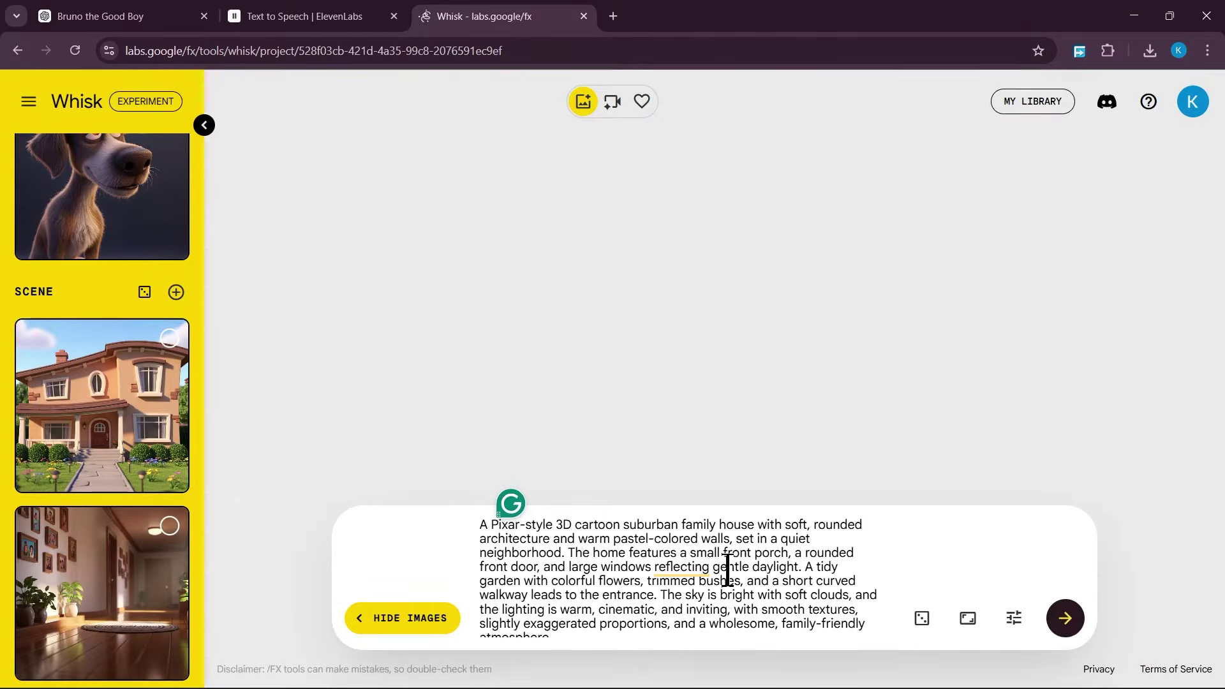
Step: Generate images from the house prompt with the house exterior as the Scene reference, and download the first result
{"action": "left_click", "coordinate": [169, 339]}
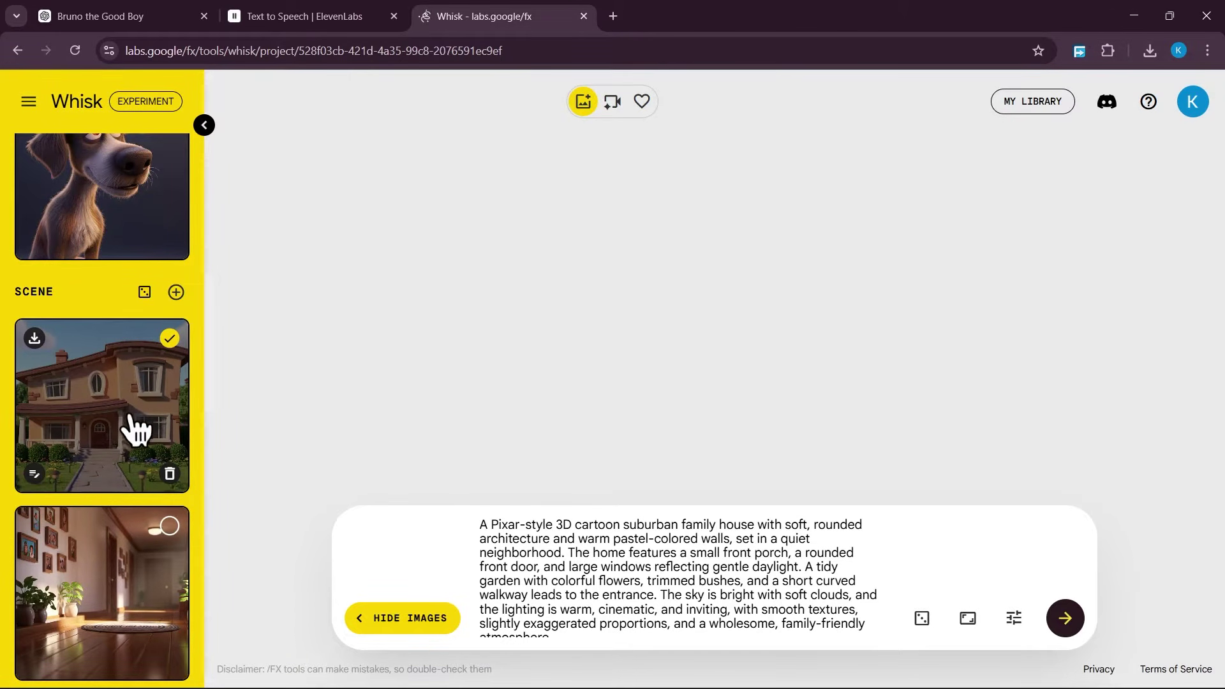
{"action": "scroll", "coordinate": [131, 426], "scroll_direction": "down", "scroll_amount": 5}
{"action": "scroll", "coordinate": [137, 483], "scroll_direction": "up", "scroll_amount": 10}
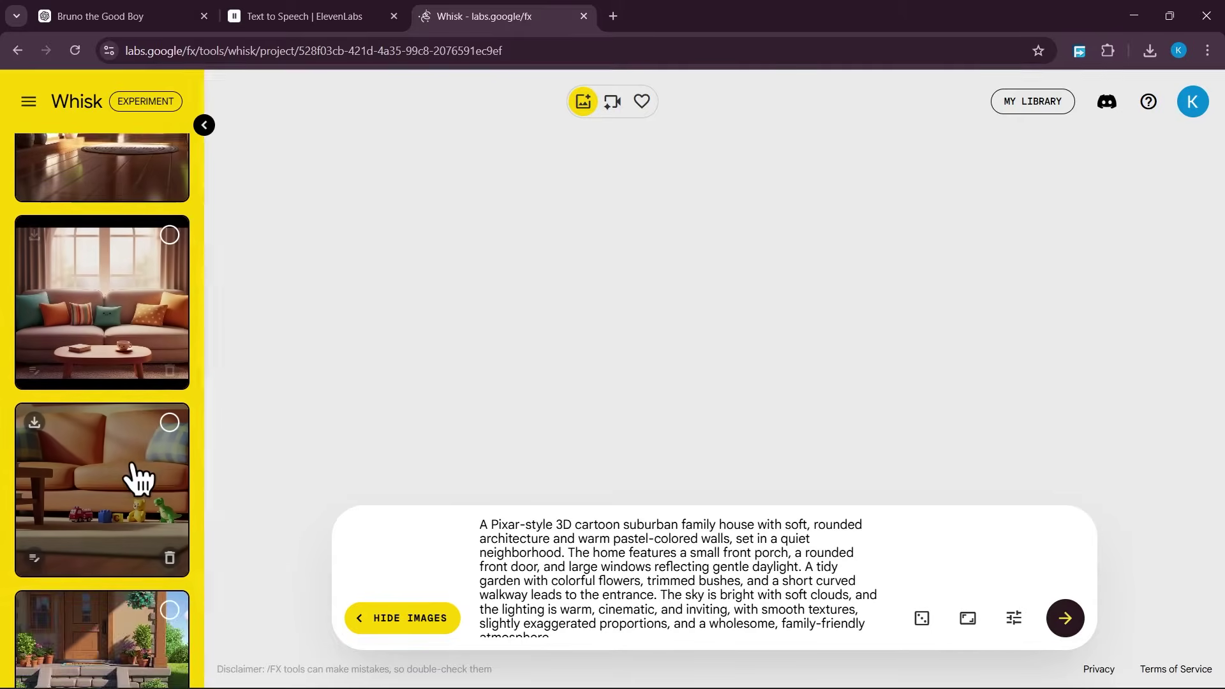
{"action": "scroll", "coordinate": [128, 458], "scroll_direction": "up", "scroll_amount": 8}
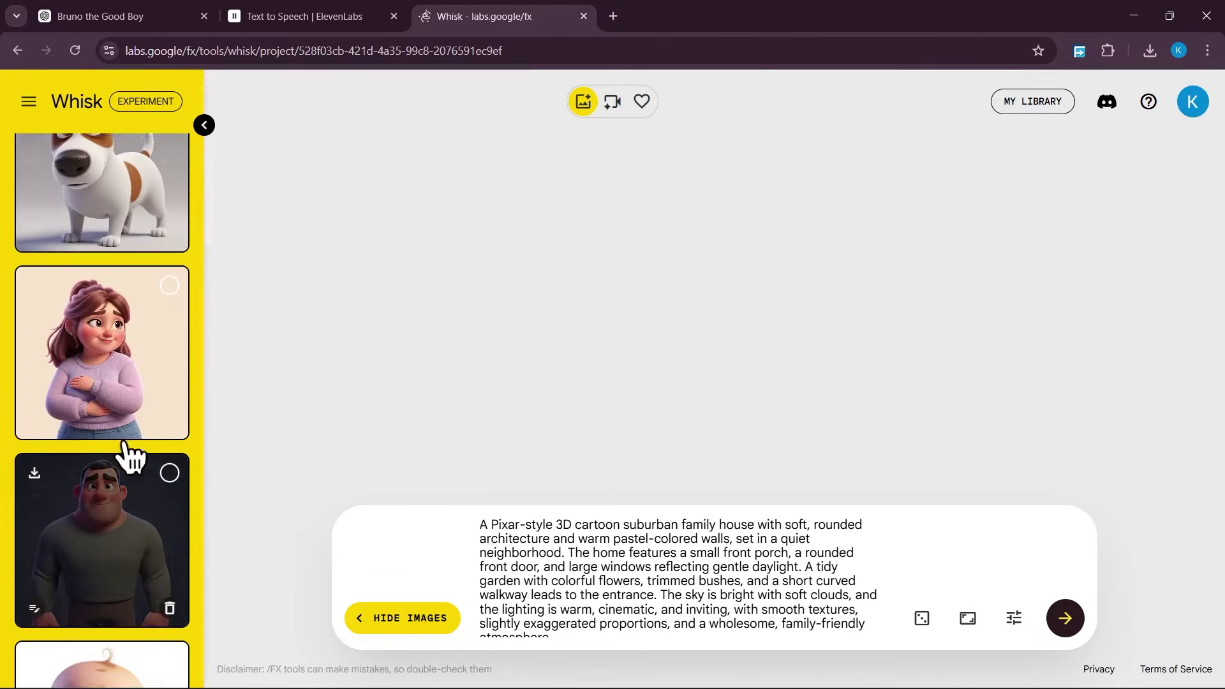
{"action": "scroll", "coordinate": [128, 479], "scroll_direction": "down", "scroll_amount": 14}
{"action": "left_click", "coordinate": [1067, 626]}
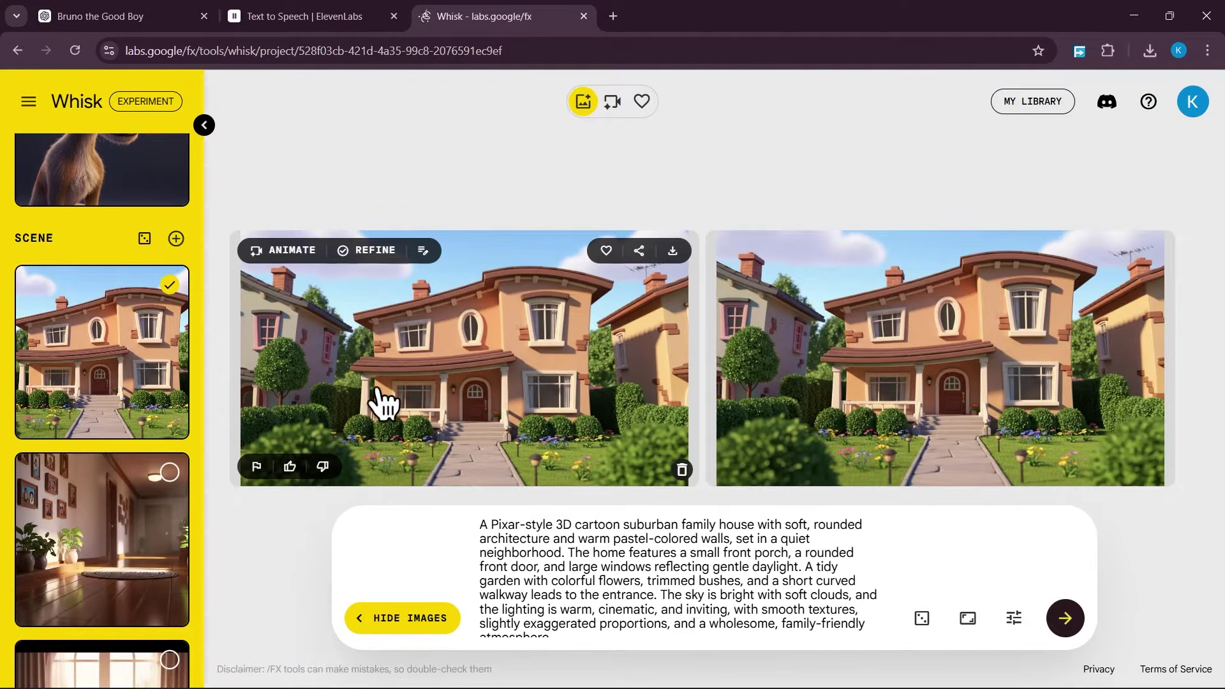
{"action": "left_click", "coordinate": [673, 252]}
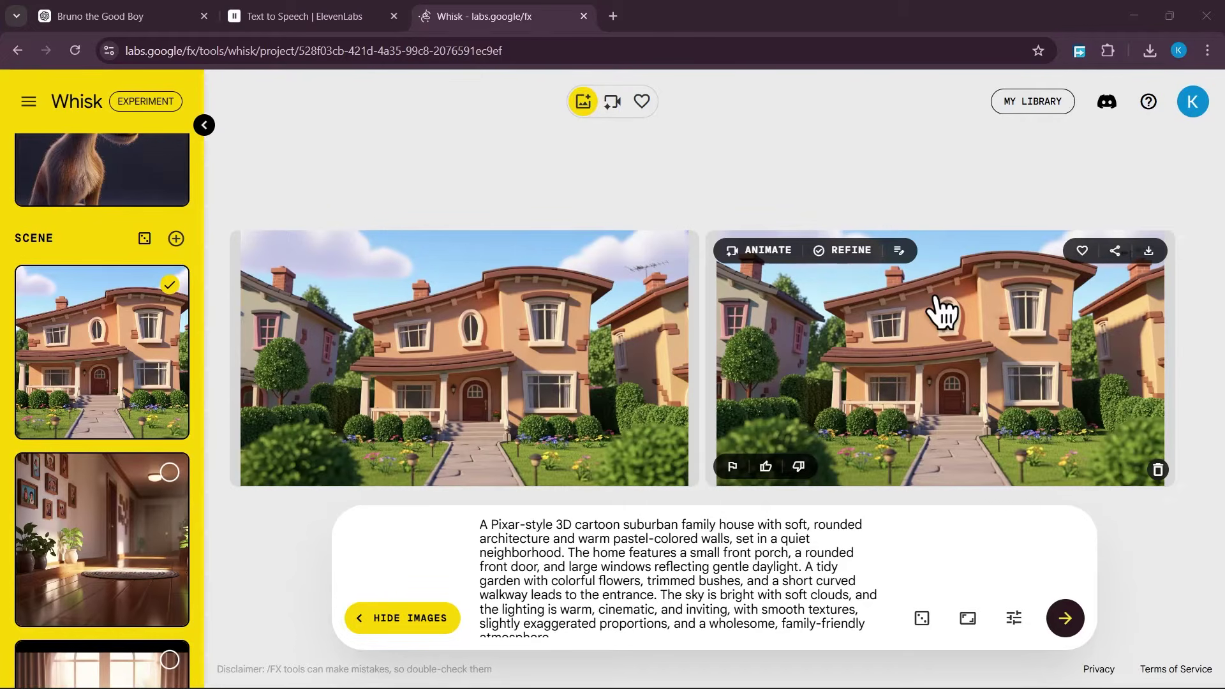
Step: Open grok.com in a new browser tab
{"action": "left_click", "coordinate": [613, 16]}
{"action": "type", "text": "grok.com"}
{"action": "key", "text": "Return"}
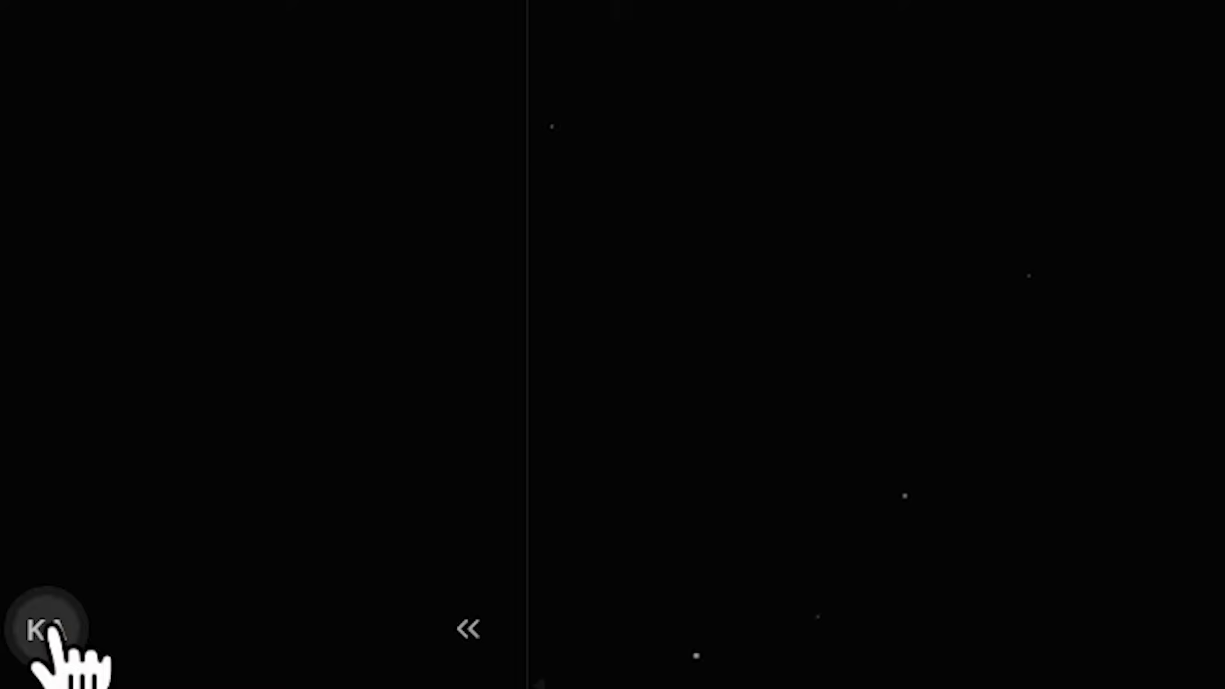
Step: Turn off Enable Automatic Video Generation in Grok's Behavior settings and close the settings
{"action": "left_click", "coordinate": [51, 630]}
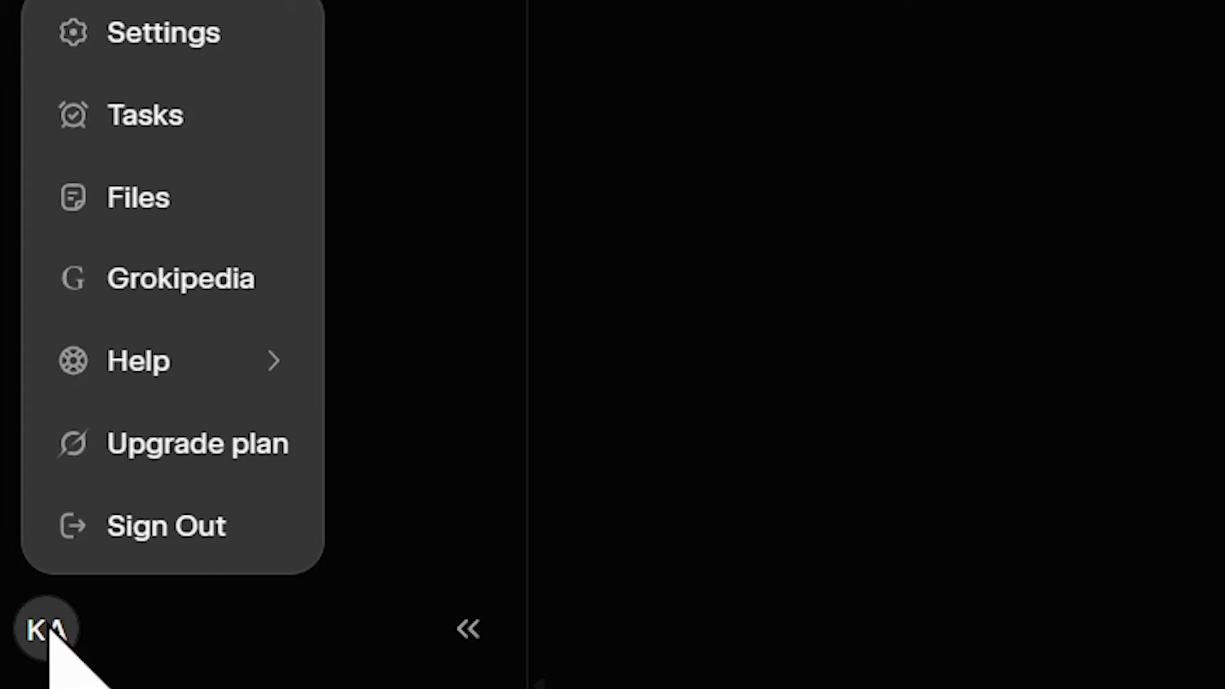
{"action": "left_click", "coordinate": [151, 55]}
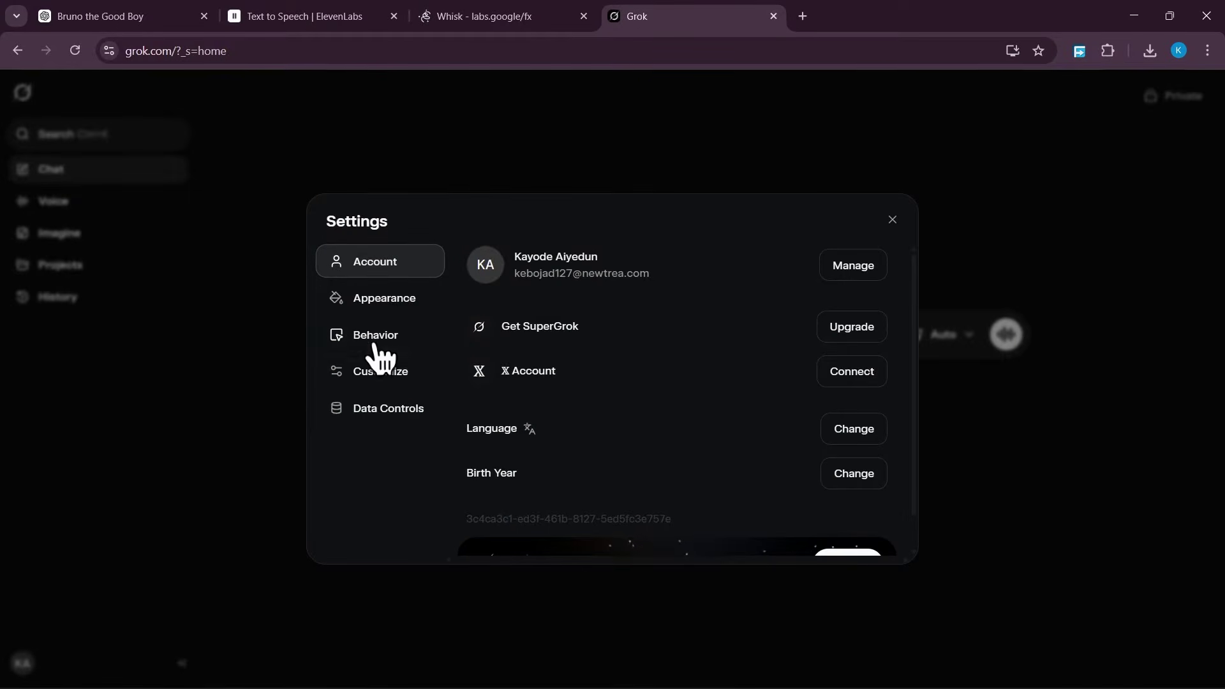
{"action": "left_click", "coordinate": [378, 338]}
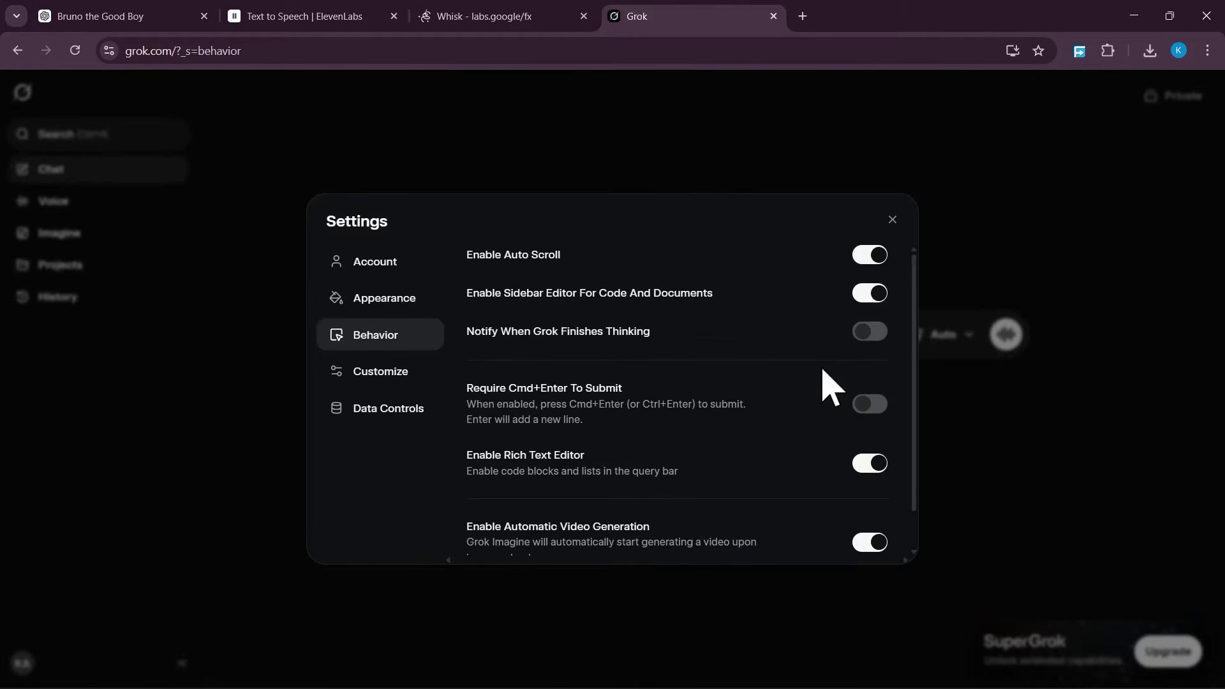
{"action": "scroll", "coordinate": [831, 387], "scroll_direction": "down", "scroll_amount": 1}
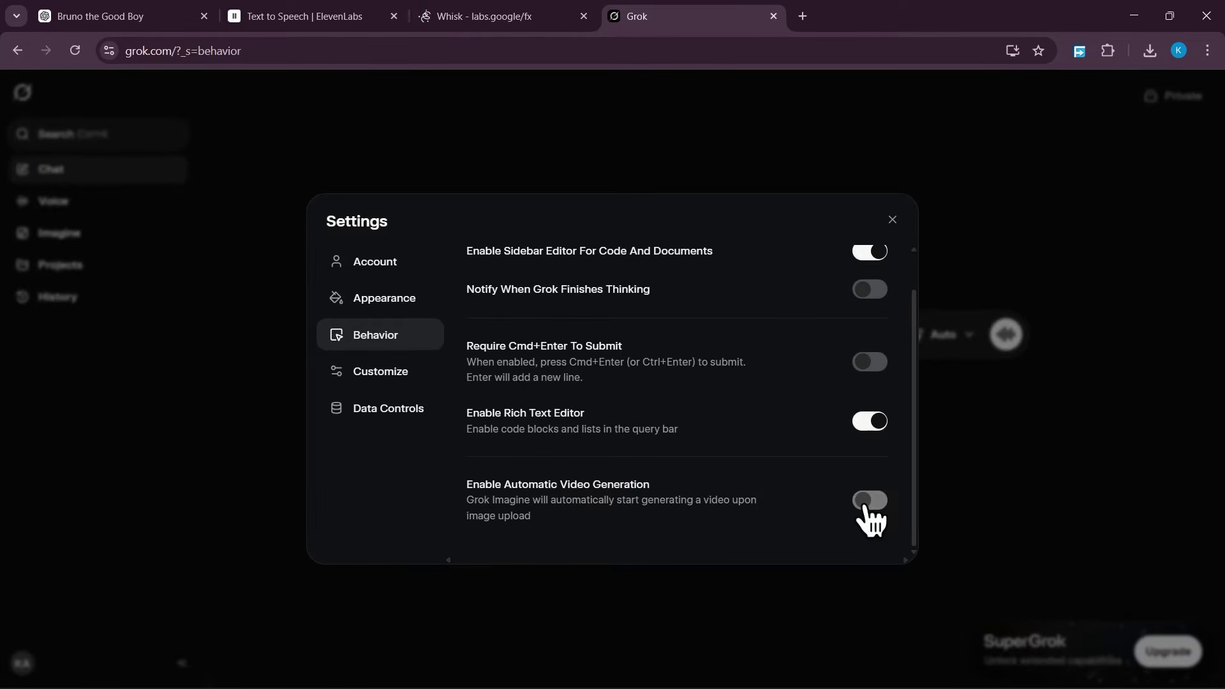
{"action": "scroll", "coordinate": [676, 446], "scroll_direction": "up", "scroll_amount": 1}
{"action": "scroll", "coordinate": [683, 432], "scroll_direction": "down", "scroll_amount": 1}
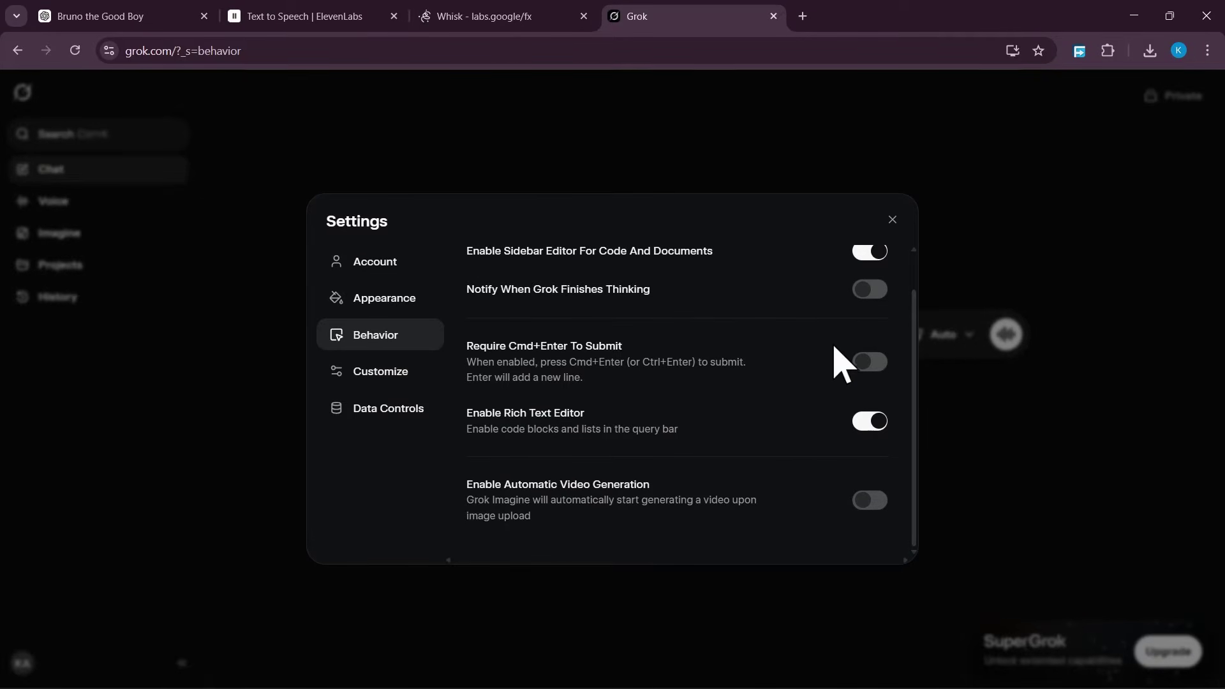
{"action": "left_click", "coordinate": [892, 219]}
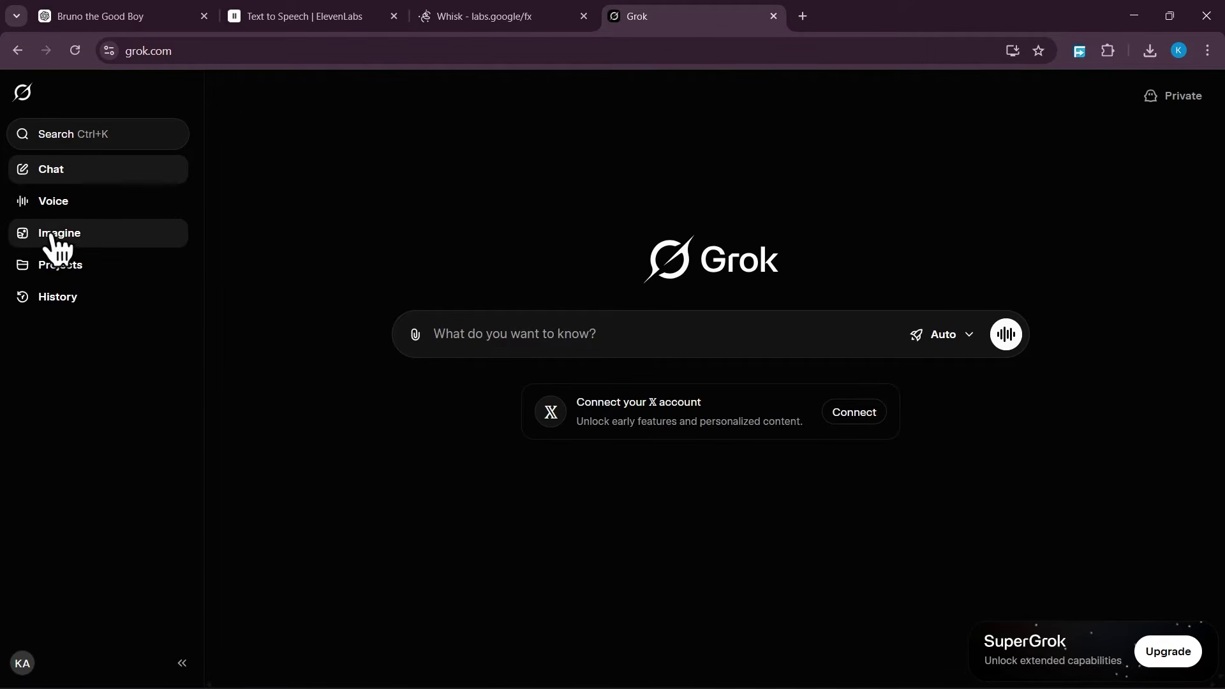
Step: Open Grok's Imagine page and upload the downloaded Whisk house image from the Animation Tutorial folder
{"action": "left_click", "coordinate": [102, 239]}
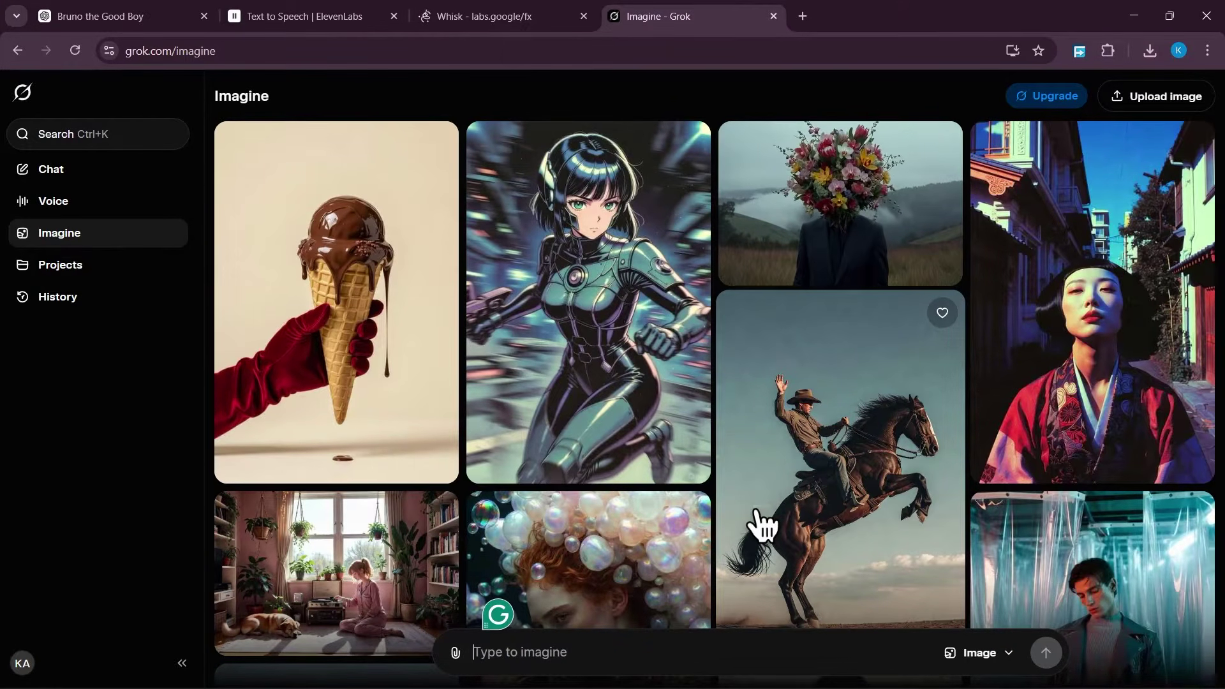
{"action": "left_click", "coordinate": [485, 16]}
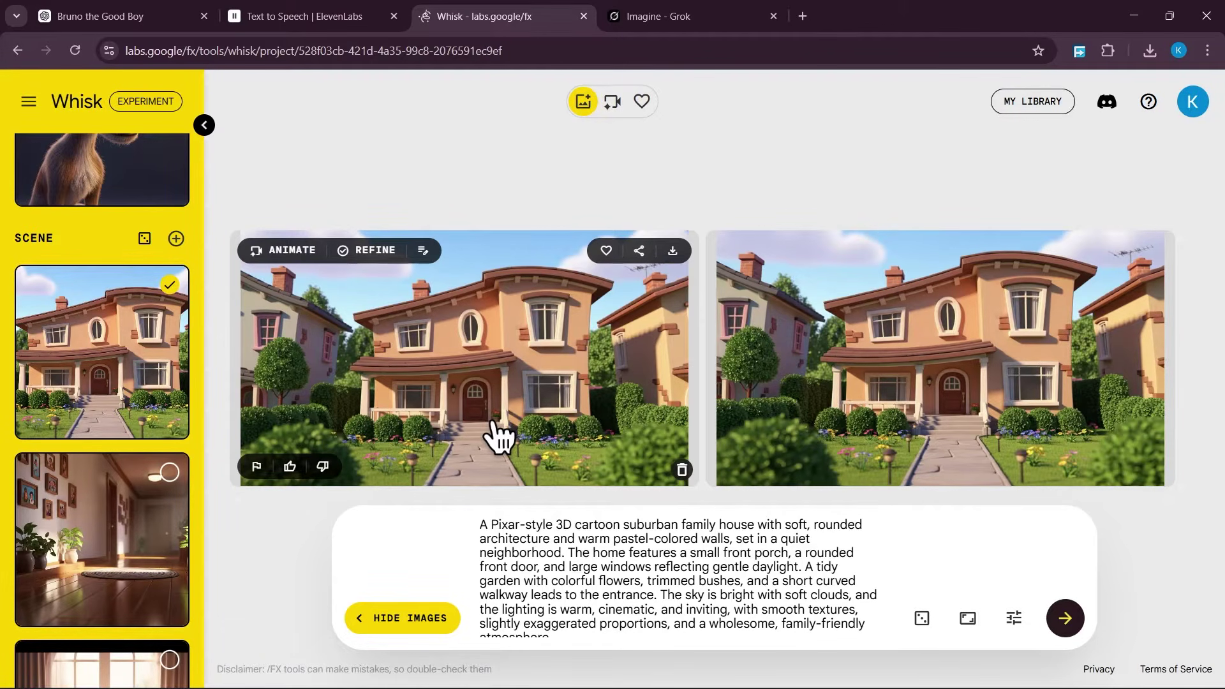
{"action": "left_click", "coordinate": [781, 20]}
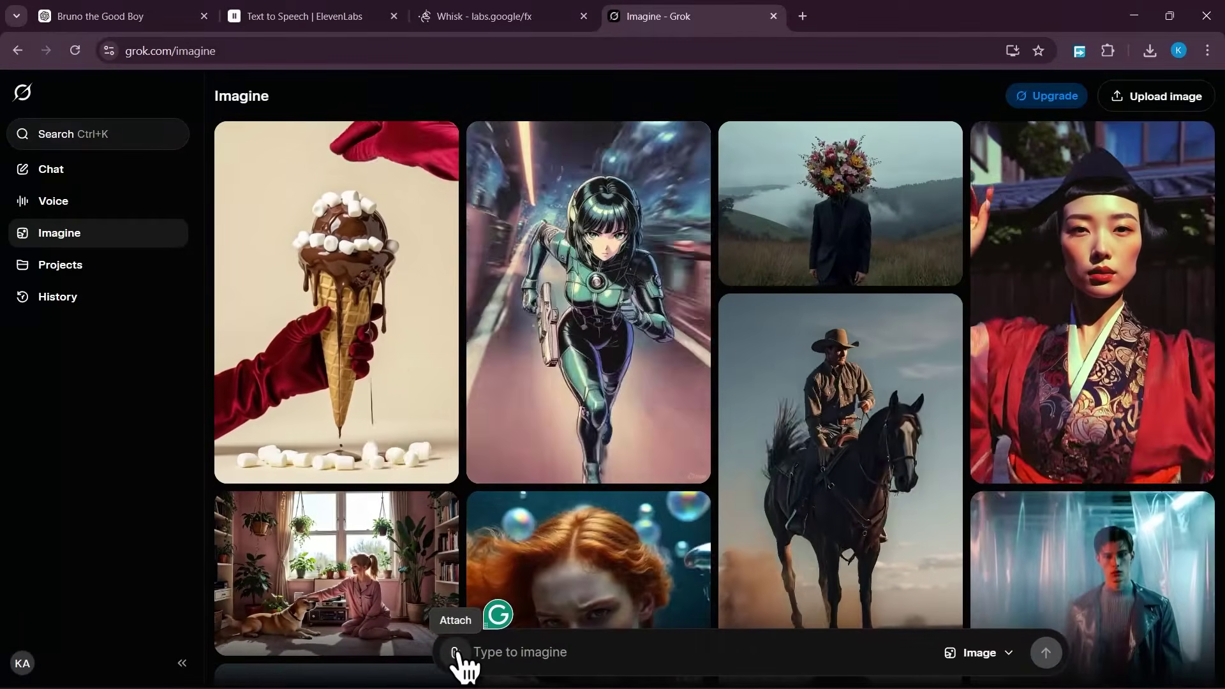
{"action": "left_click", "coordinate": [456, 652]}
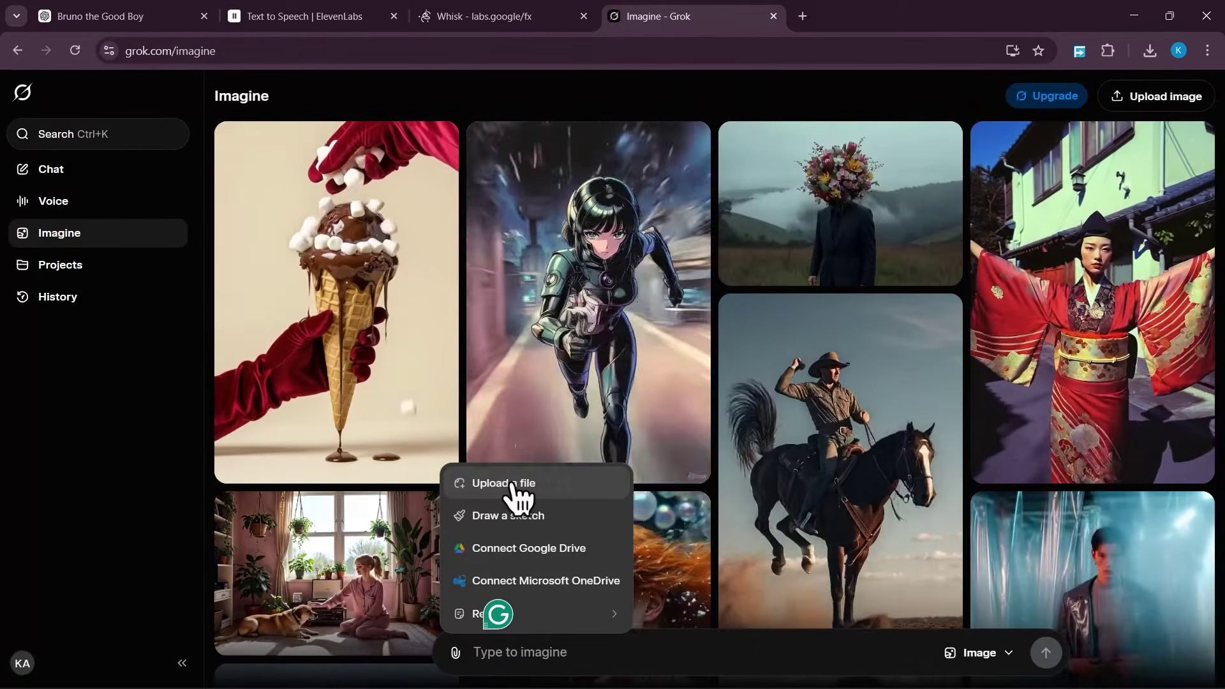
{"action": "left_click", "coordinate": [514, 485]}
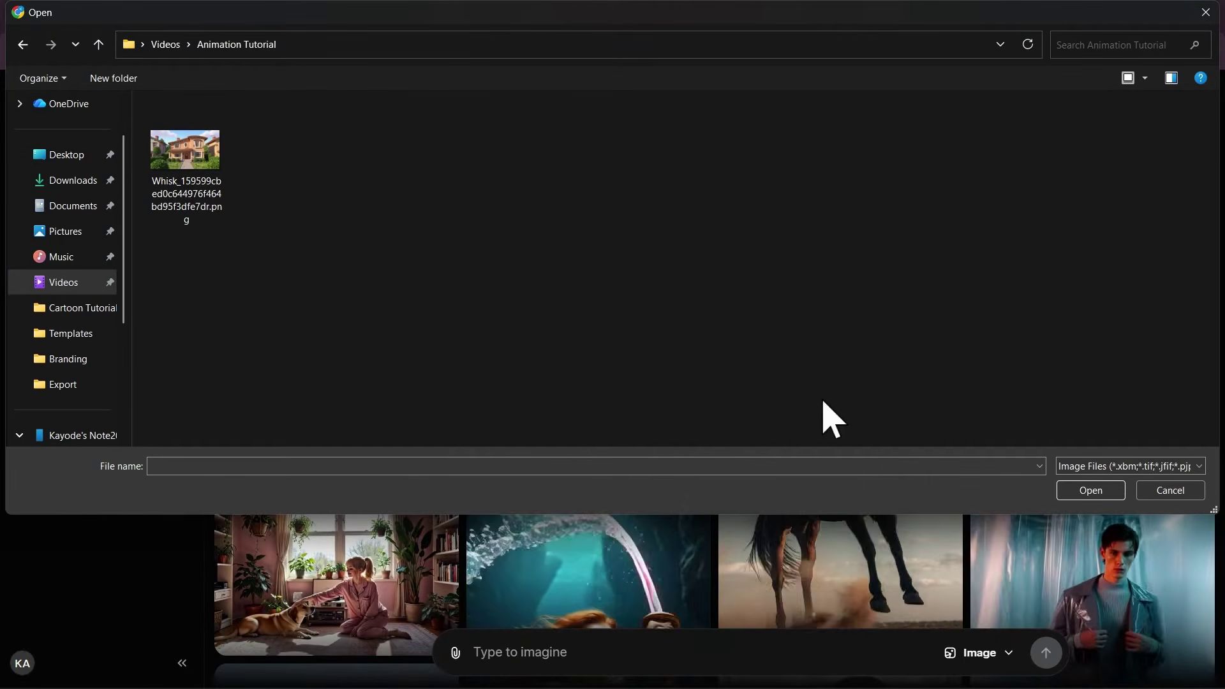
{"action": "left_click", "coordinate": [192, 158]}
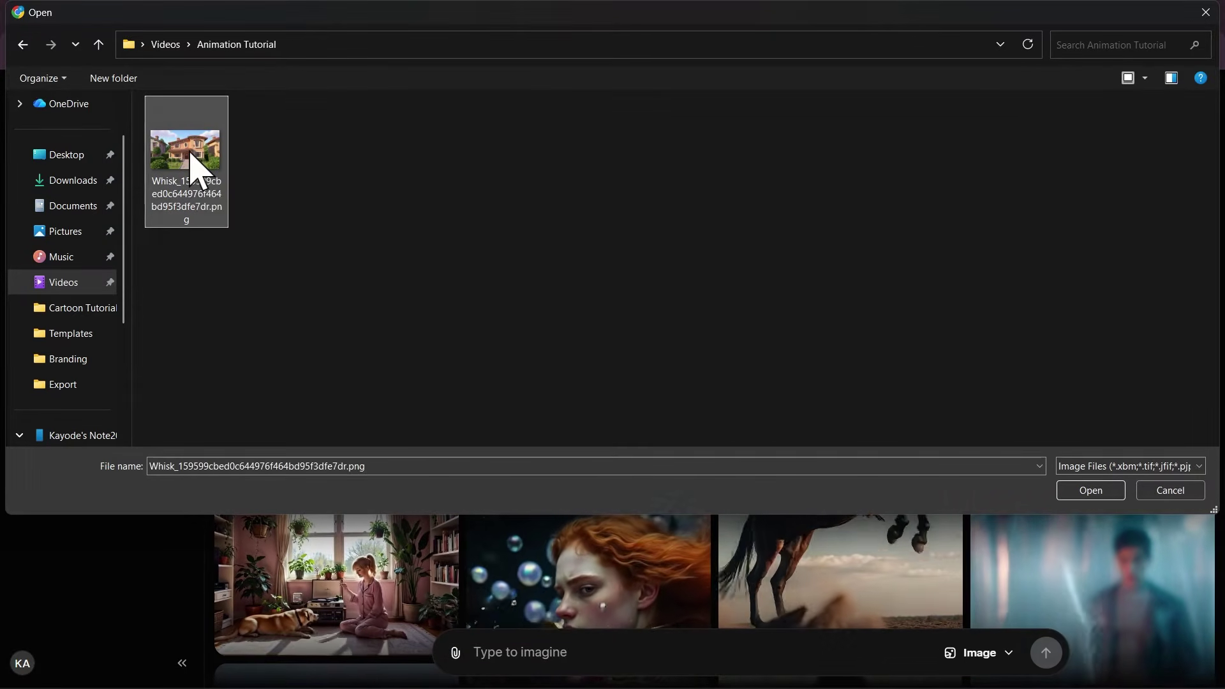
{"action": "left_click", "coordinate": [1079, 495]}
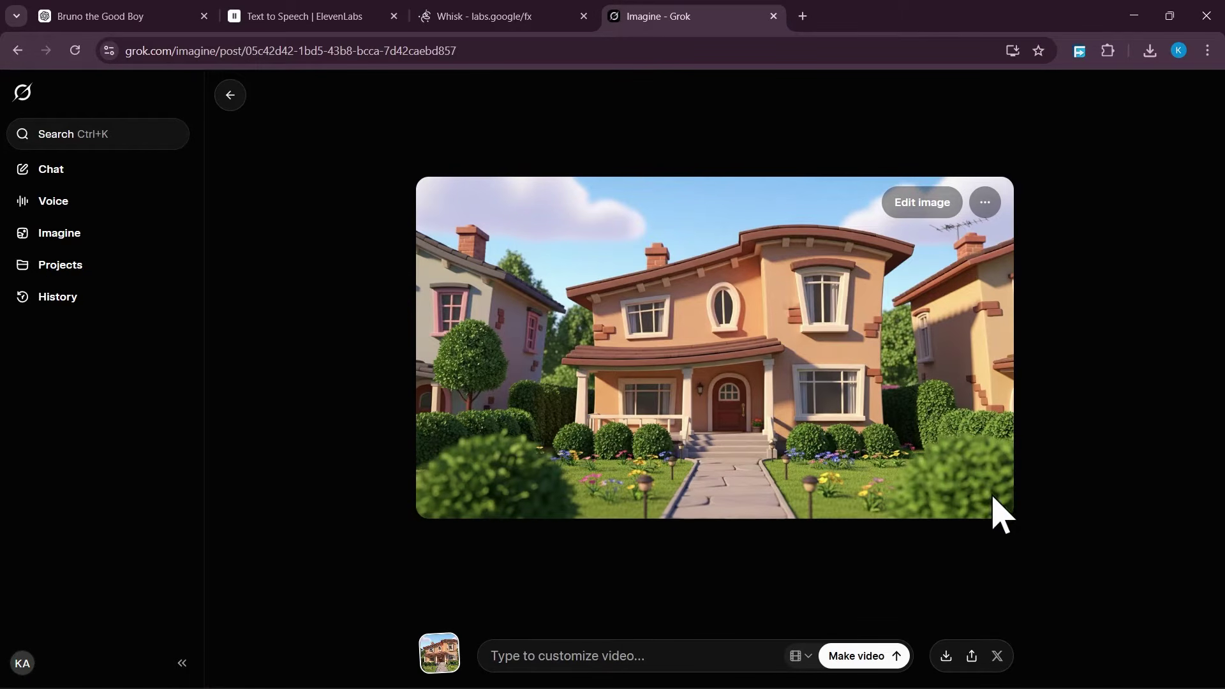
Step: Copy the One-Sentence Video Animation Prompt for Exterior of the Home from the ChatGPT conversation
{"action": "left_click", "coordinate": [120, 8]}
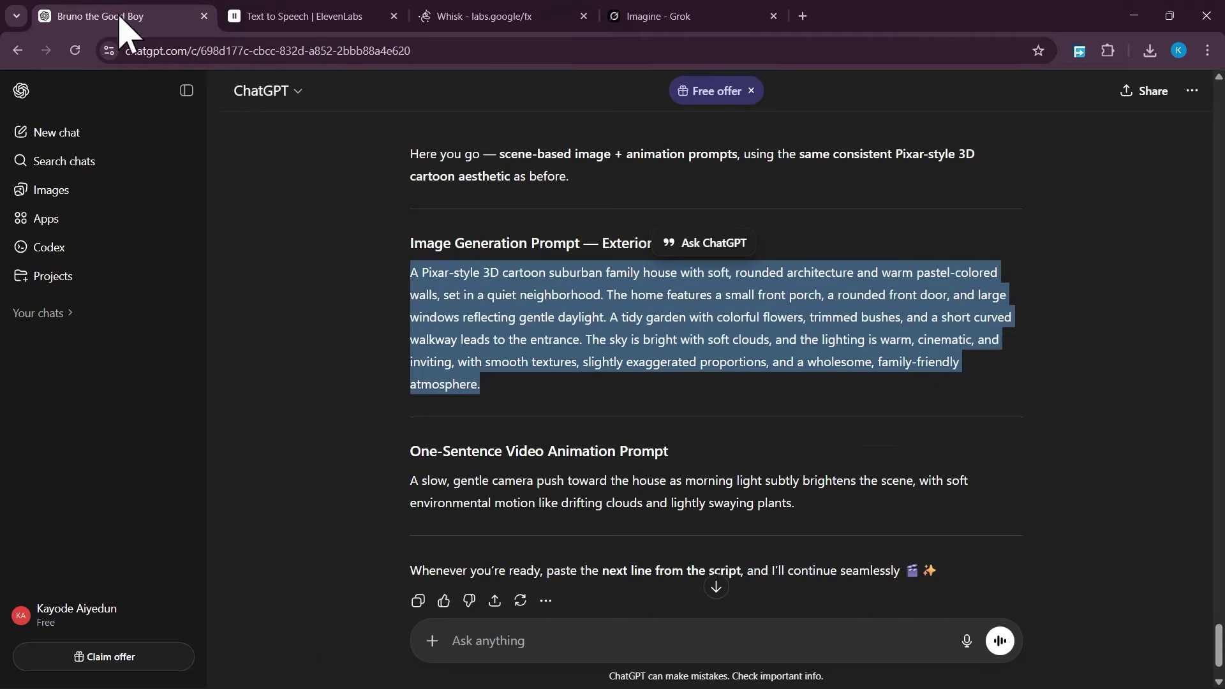
{"action": "left_click", "coordinate": [345, 348]}
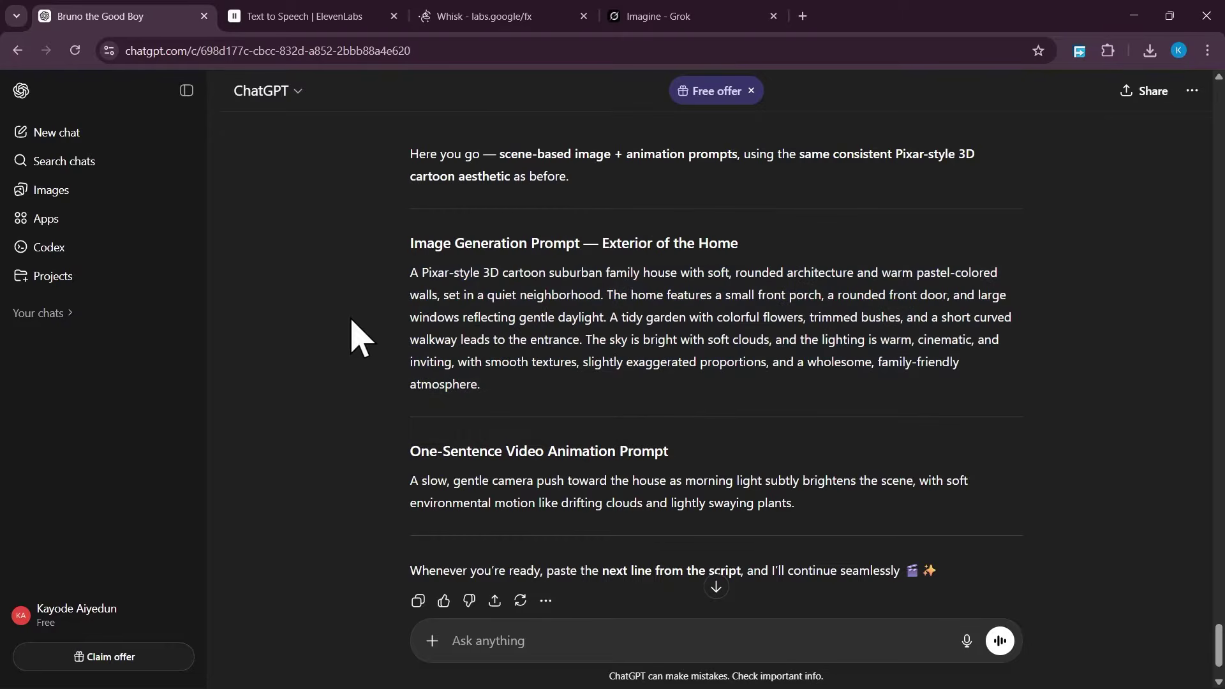
{"action": "scroll", "coordinate": [628, 338], "scroll_direction": "up", "scroll_amount": 3}
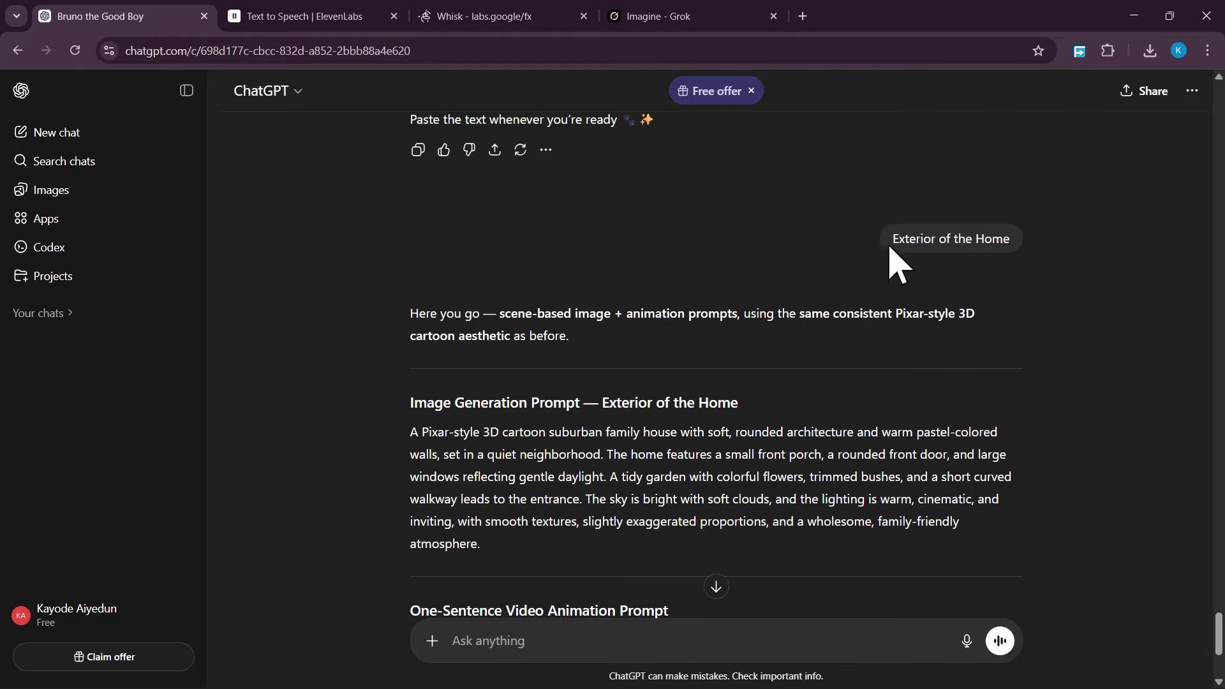
{"action": "scroll", "coordinate": [790, 377], "scroll_direction": "down", "scroll_amount": 2}
{"action": "scroll", "coordinate": [790, 376], "scroll_direction": "down", "scroll_amount": 1}
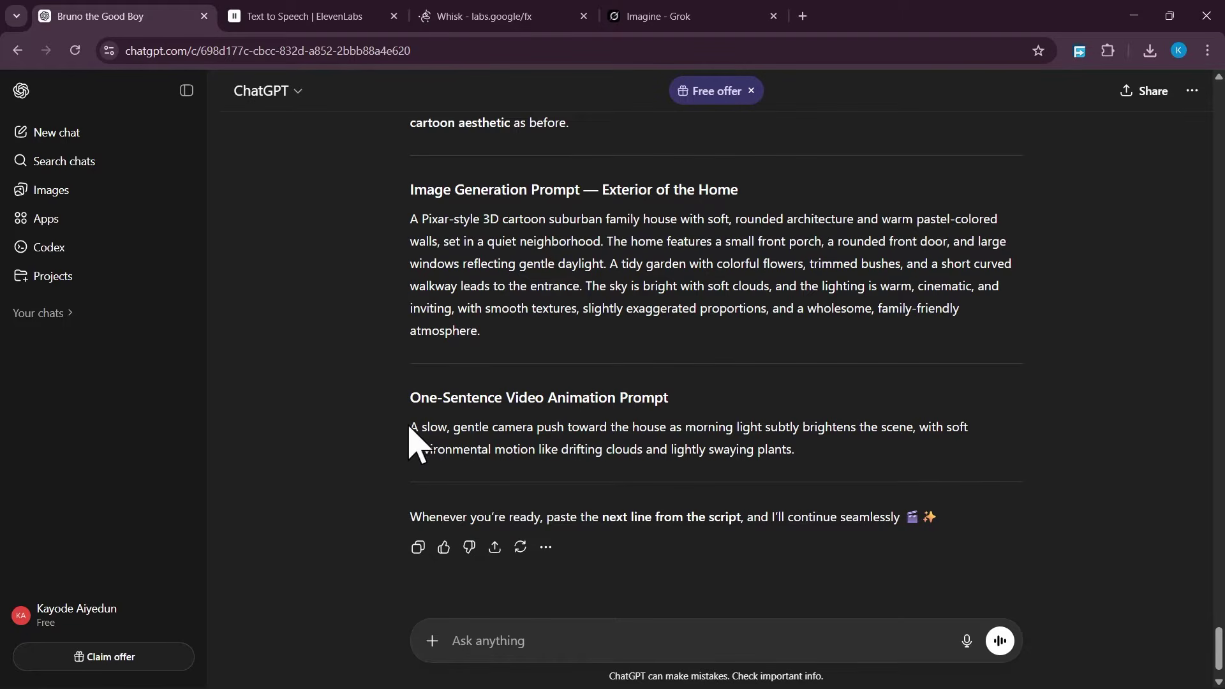
{"action": "left_click_drag", "start_coordinate": [412, 426], "coordinate": [823, 469]}
{"action": "key", "text": "ctrl+c"}
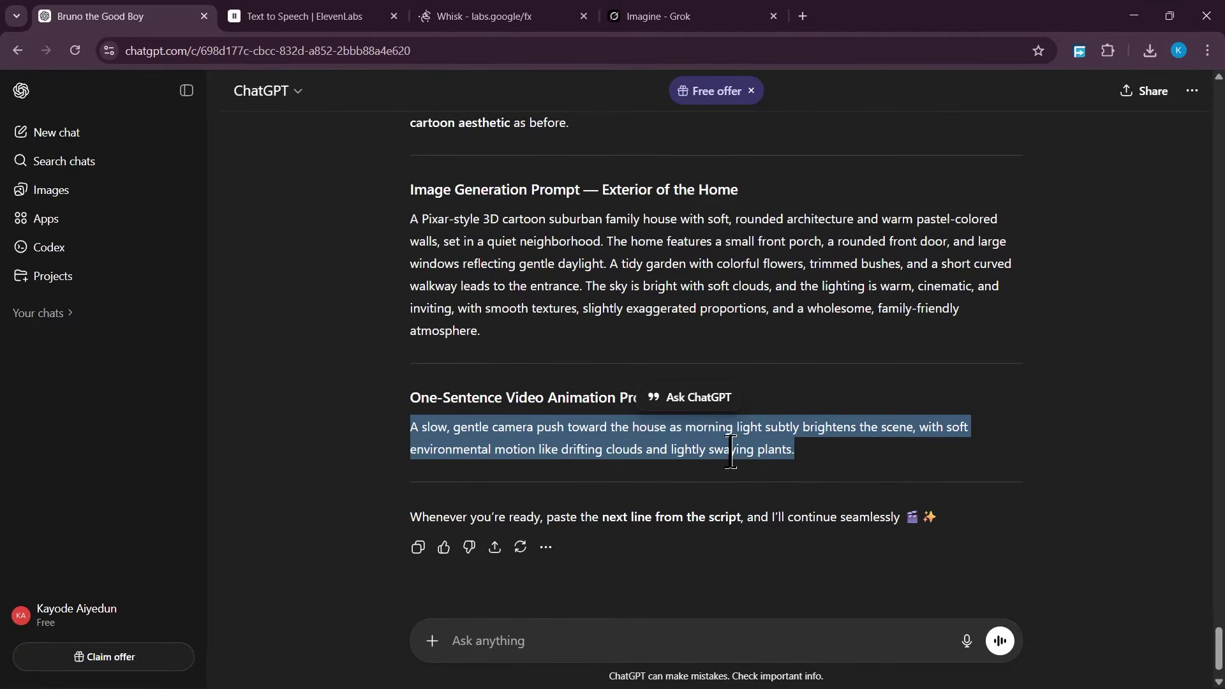
Step: Paste the copied animation prompt into the video customization box below the house image in Grok
{"action": "left_click", "coordinate": [665, 18]}
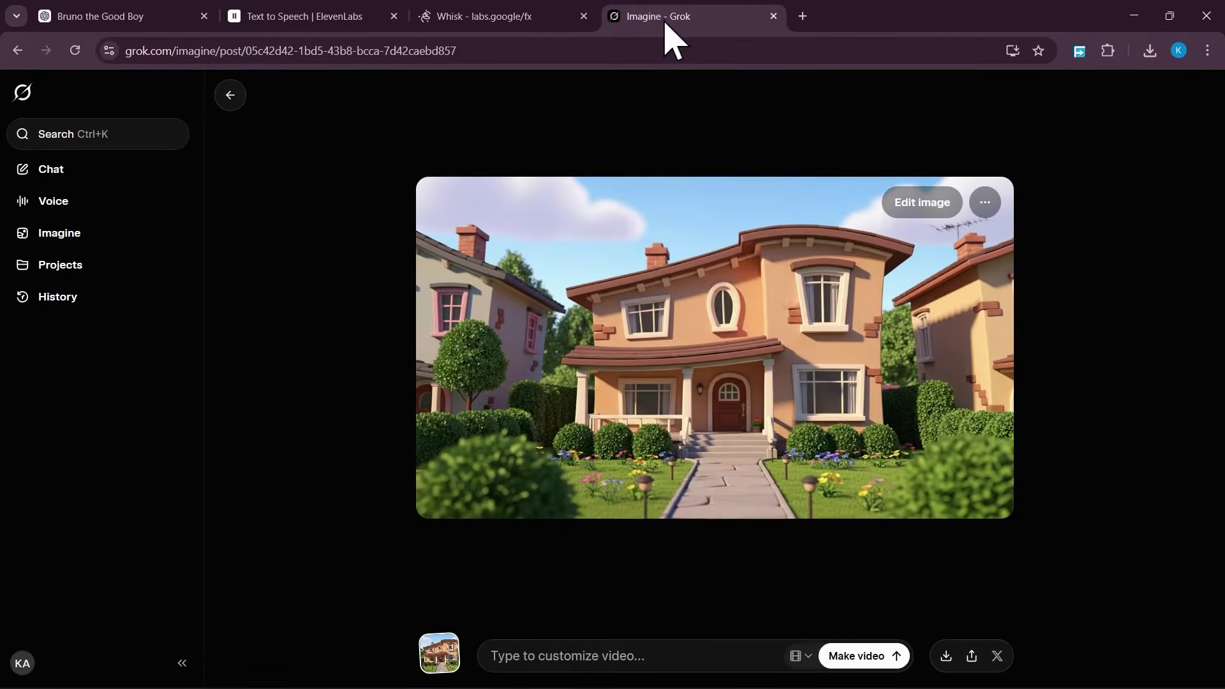
{"action": "left_click", "coordinate": [613, 657]}
{"action": "key", "text": "ctrl+v"}
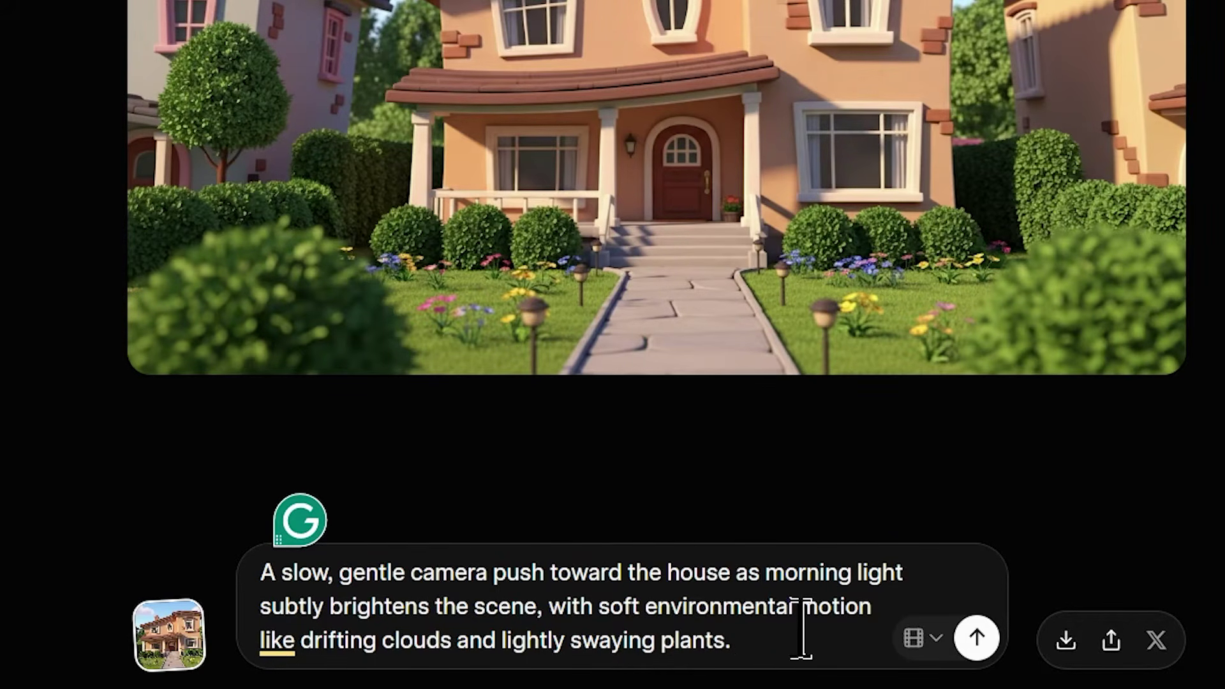
Step: Add "No background music, No ambient sound." as a separate paragraph at the end of the animation prompt
{"action": "type", "text": "No"}
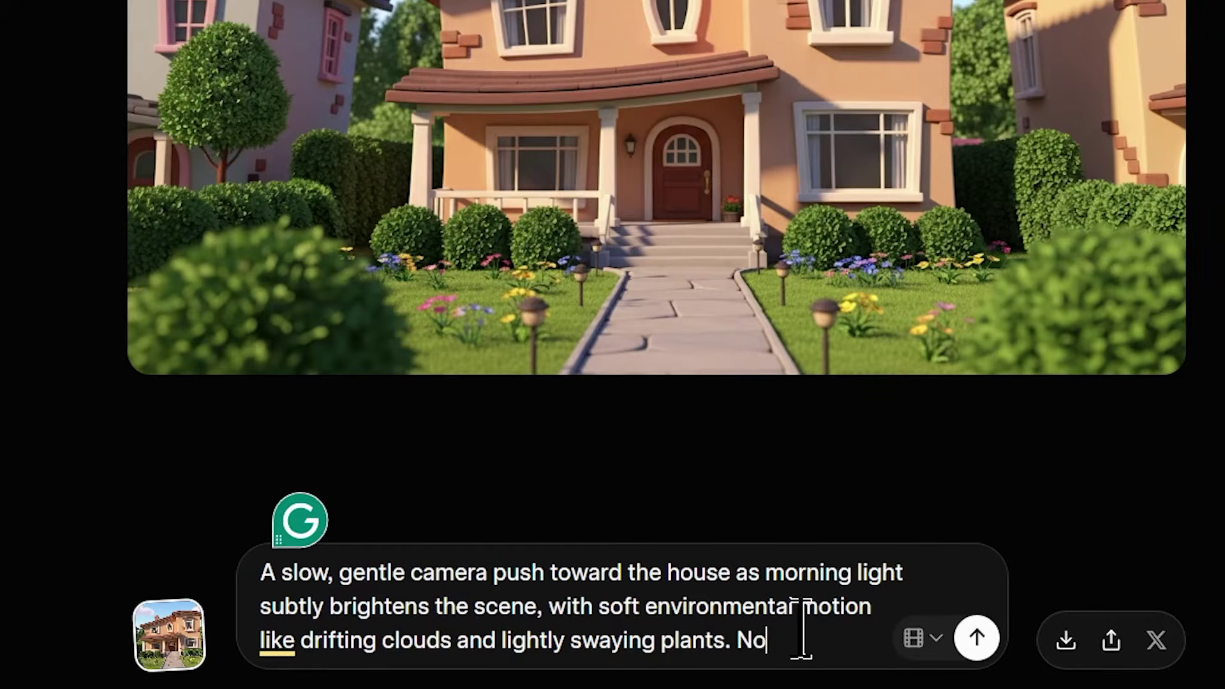
{"action": "type", "text": " background m"}
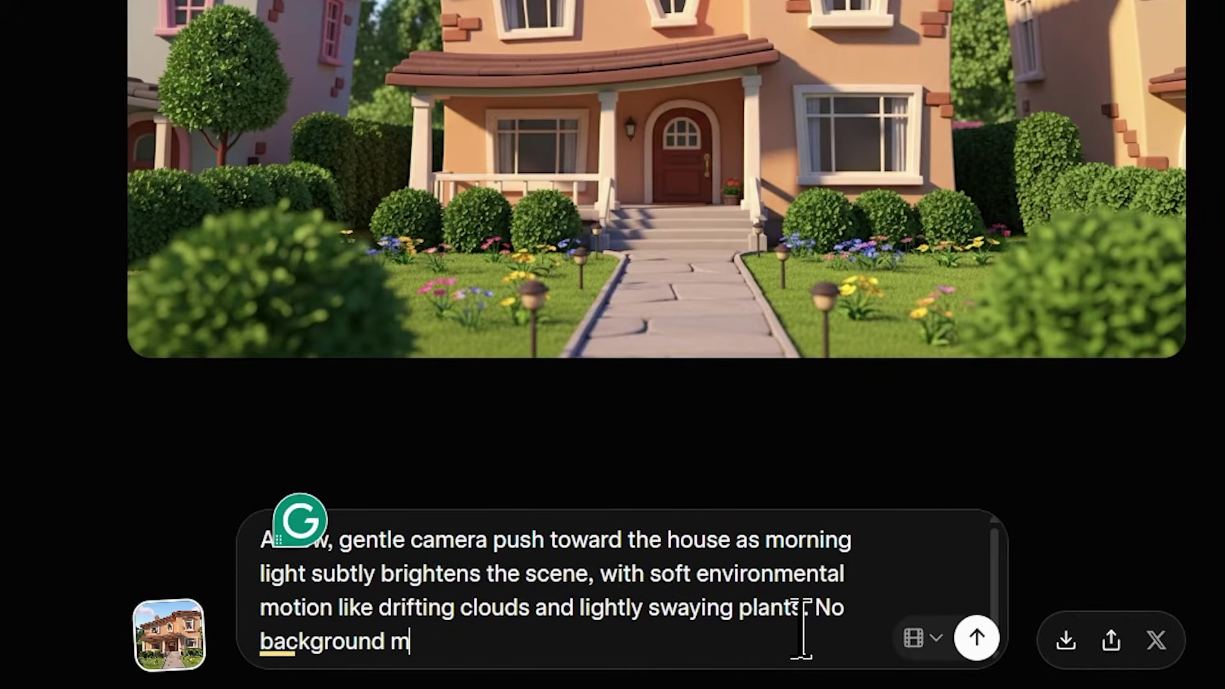
{"action": "type", "text": "usic,"}
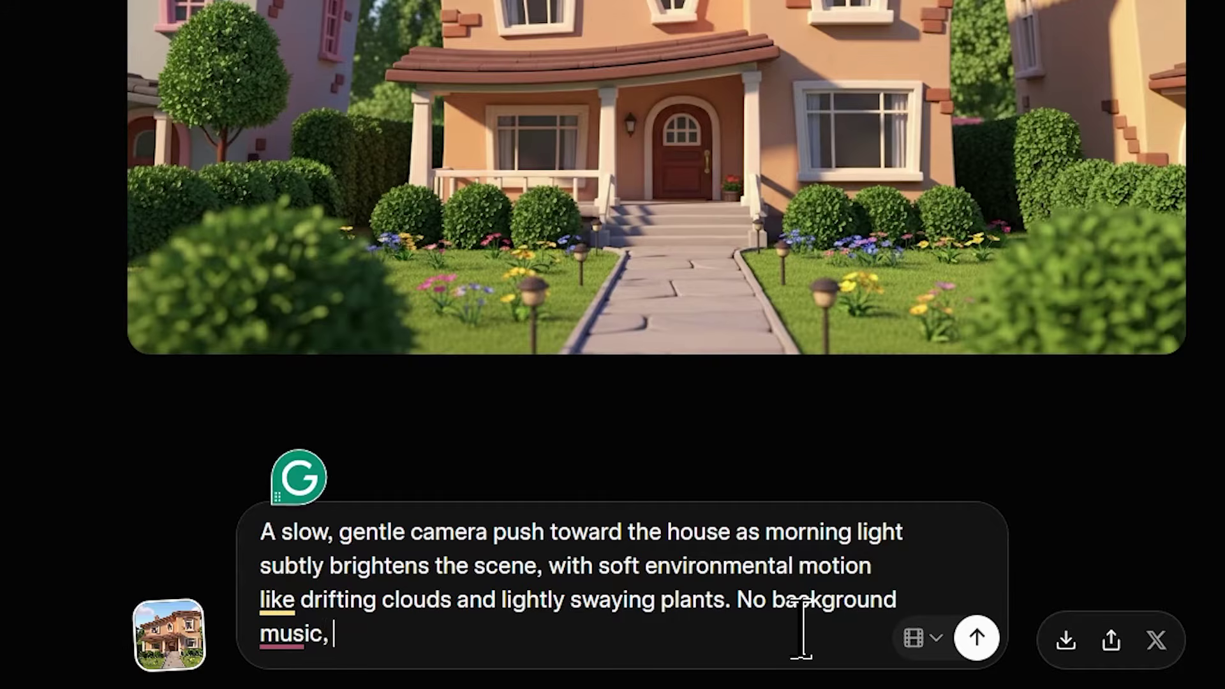
{"action": "type", "text": " No ambient sound"}
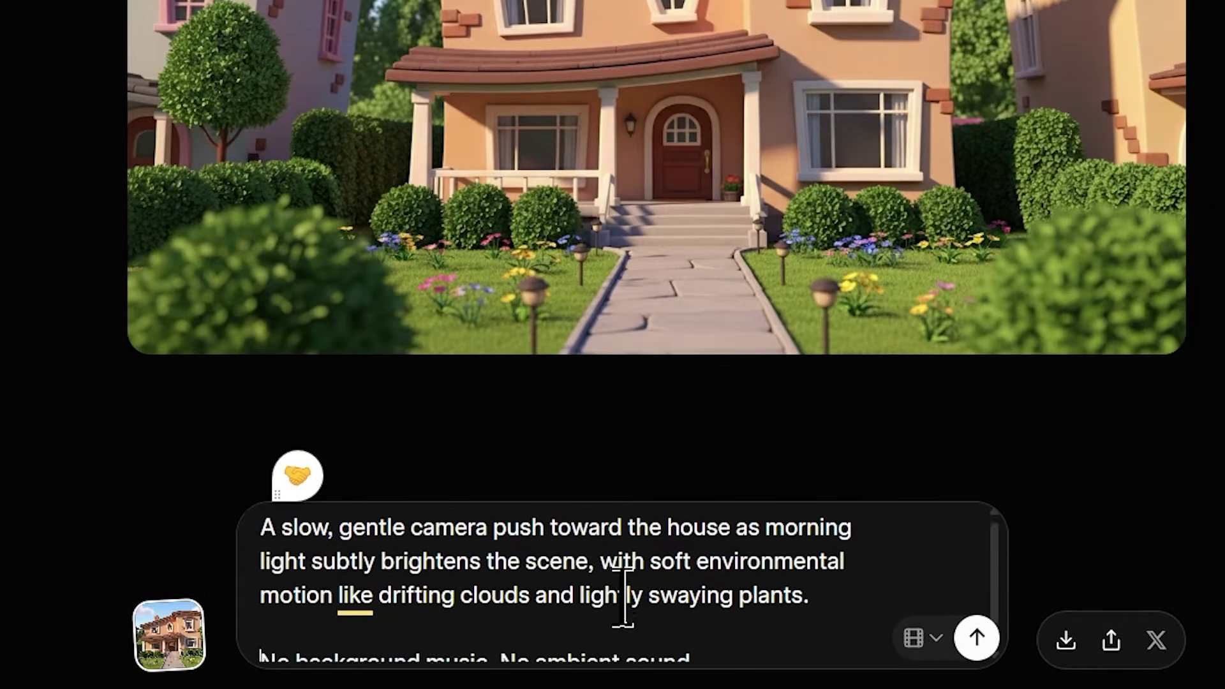
{"action": "scroll", "coordinate": [664, 622], "scroll_direction": "down", "scroll_amount": 1}
{"action": "scroll", "coordinate": [695, 625], "scroll_direction": "up", "scroll_amount": 1}
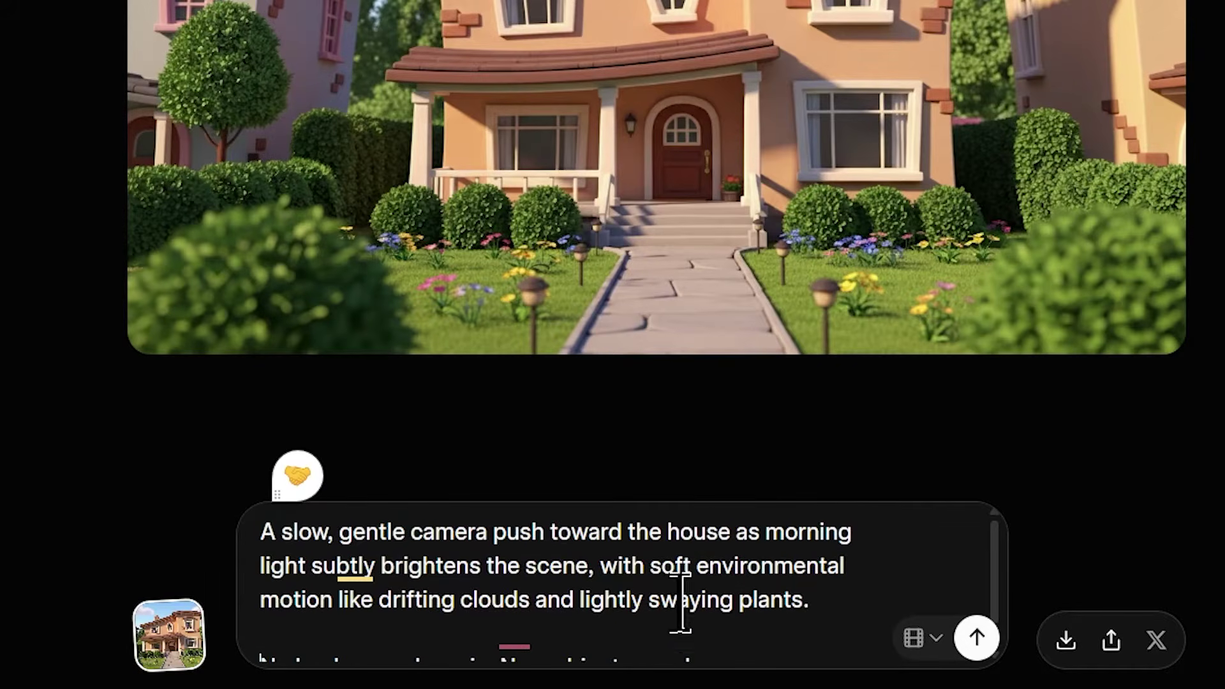
{"action": "scroll", "coordinate": [670, 597], "scroll_direction": "down", "scroll_amount": 1}
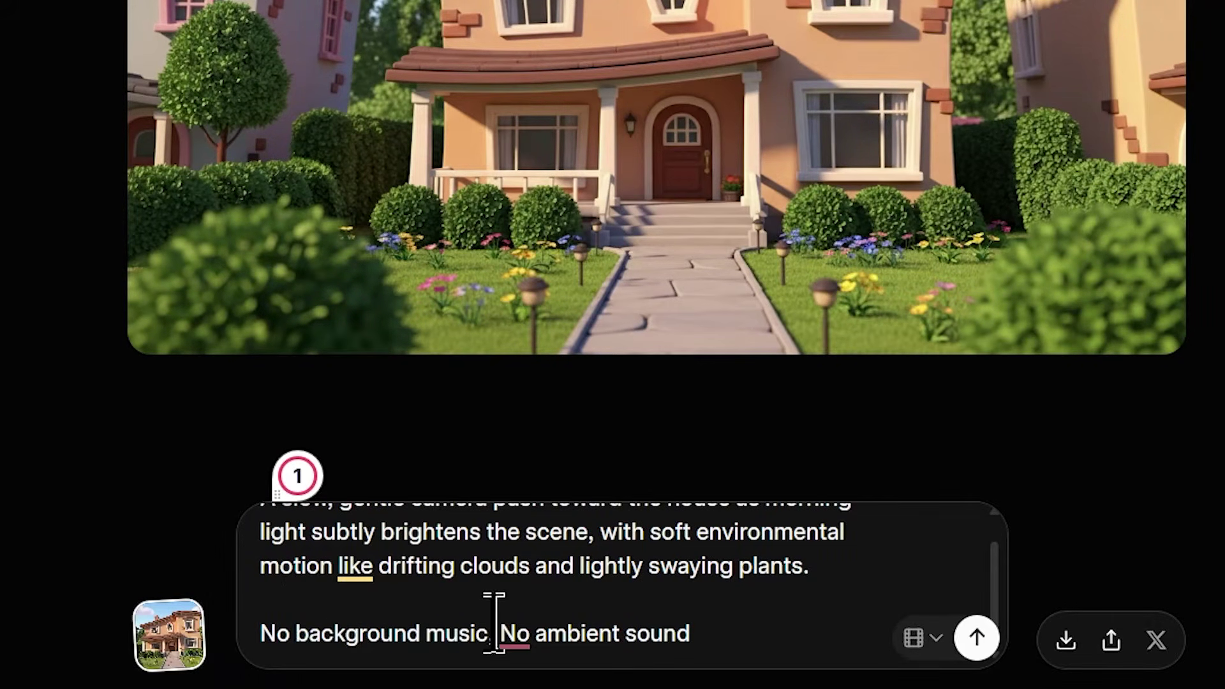
{"action": "left_click", "coordinate": [713, 633]}
{"action": "type", "text": "."}
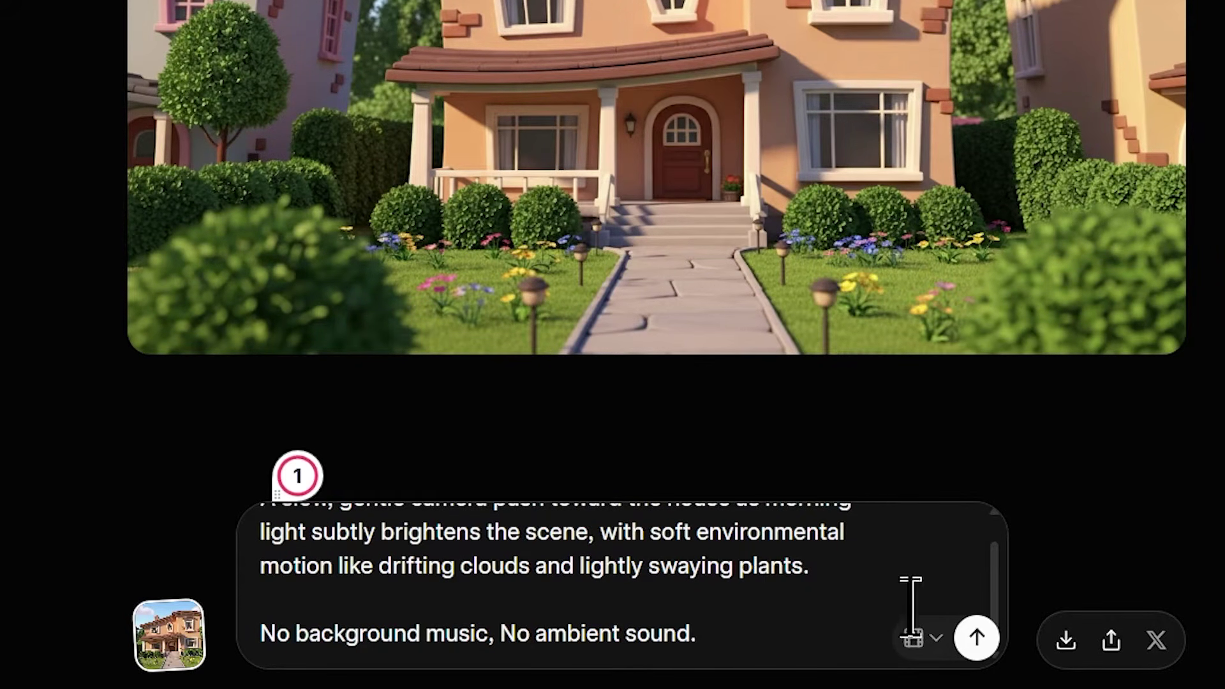
Step: Generate the house video from the prompt and download it
{"action": "left_click", "coordinate": [977, 637]}
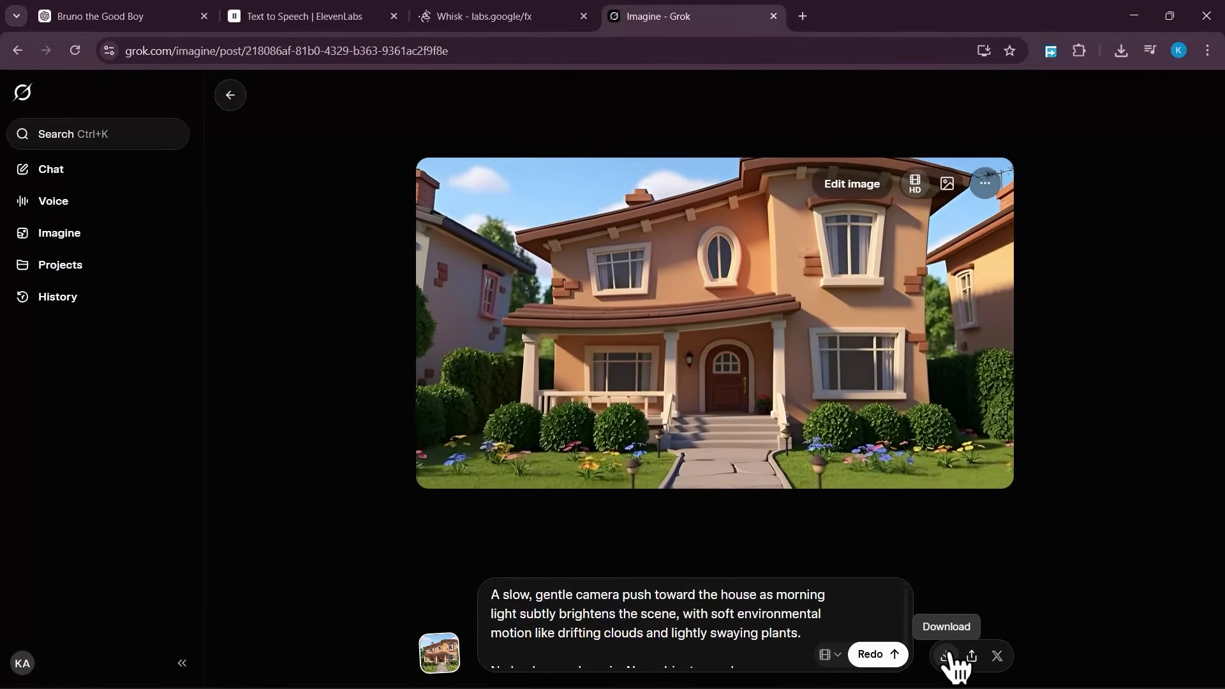
{"action": "left_click", "coordinate": [946, 656]}
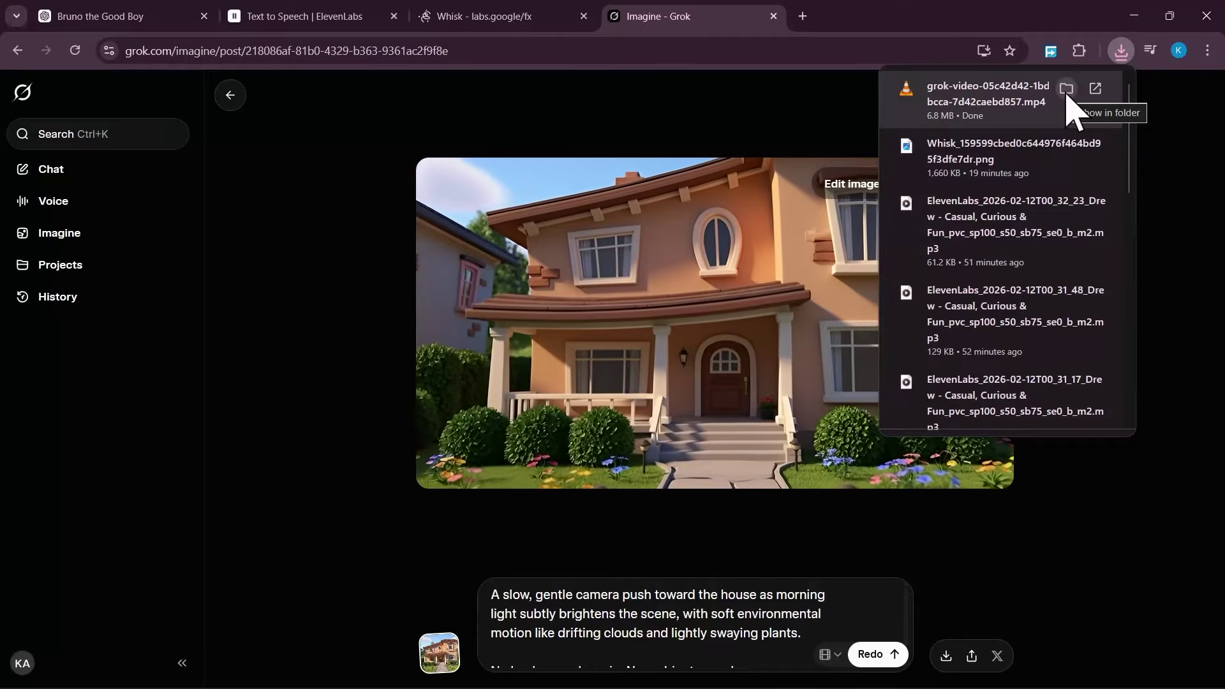
Step: Show the downloaded Grok video in the Animation Tutorial folder and create a new folder there named "Video"
{"action": "left_click", "coordinate": [1066, 88]}
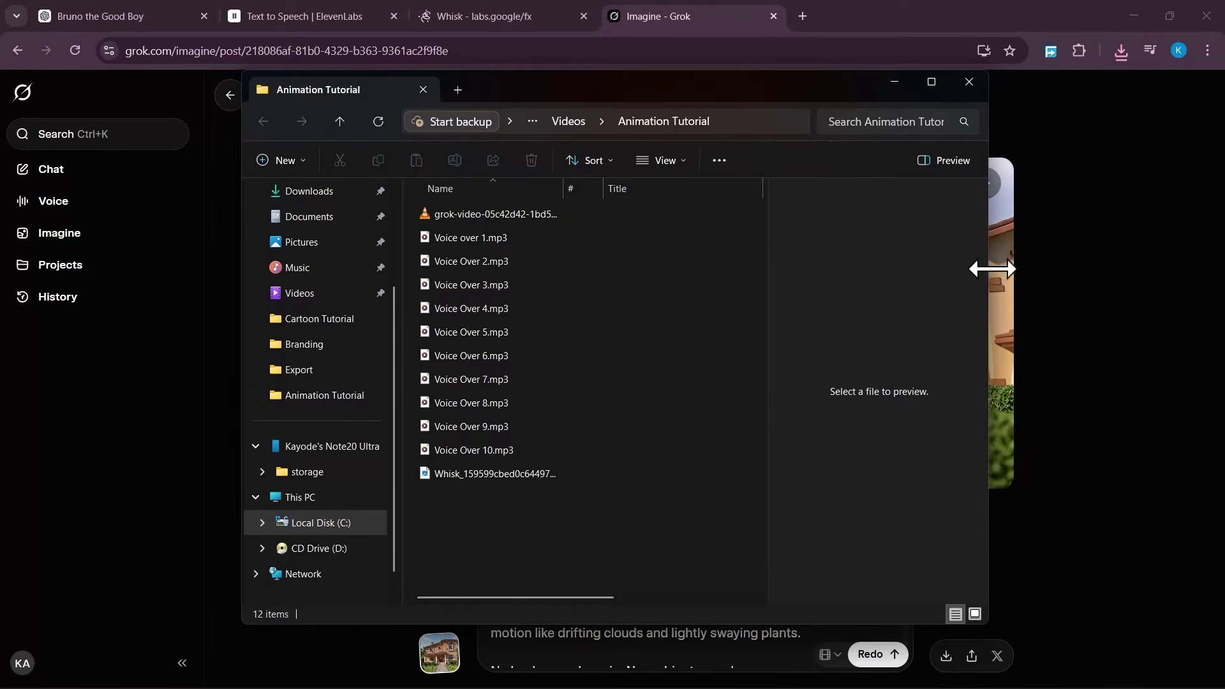
{"action": "left_click_drag", "start_coordinate": [989, 268], "coordinate": [1088, 271]}
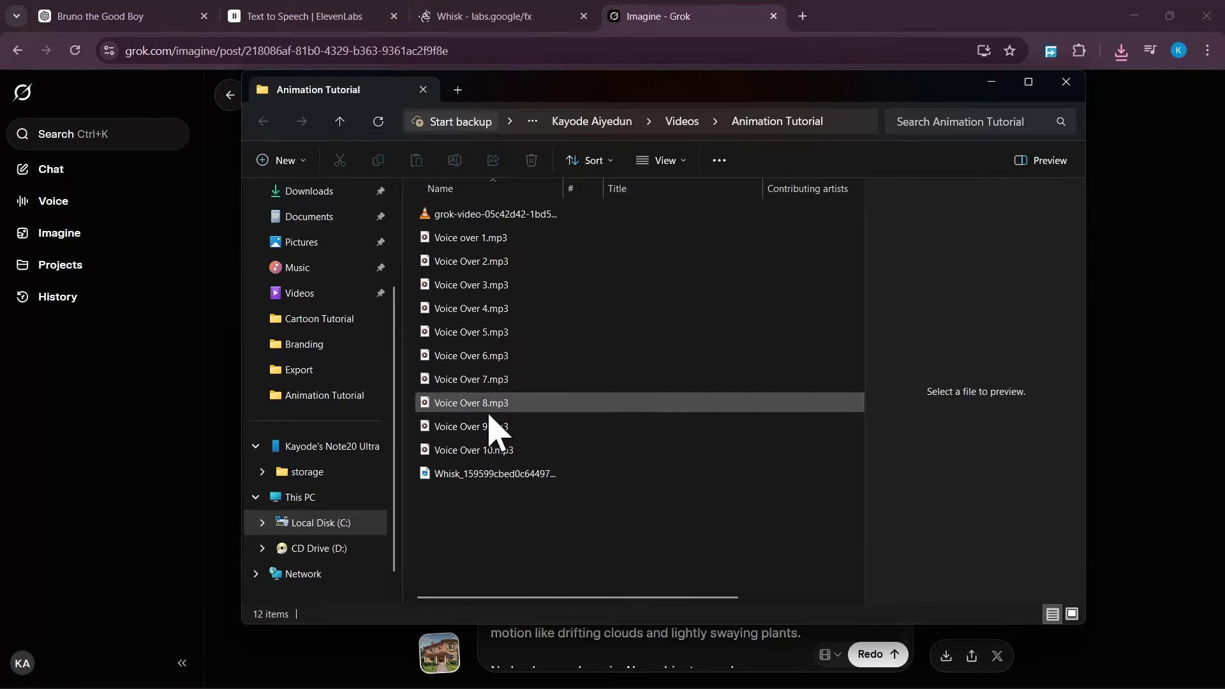
{"action": "right_click", "coordinate": [629, 543]}
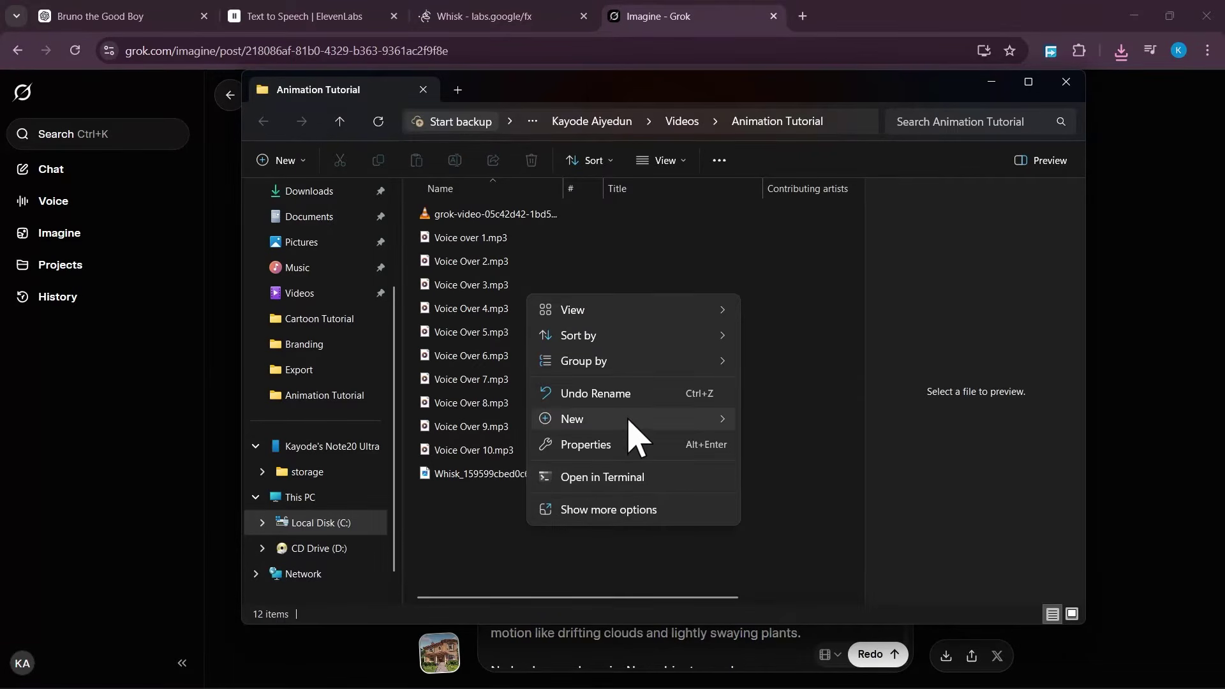
{"action": "mouse_move", "coordinate": [631, 421]}
{"action": "left_click", "coordinate": [787, 136]}
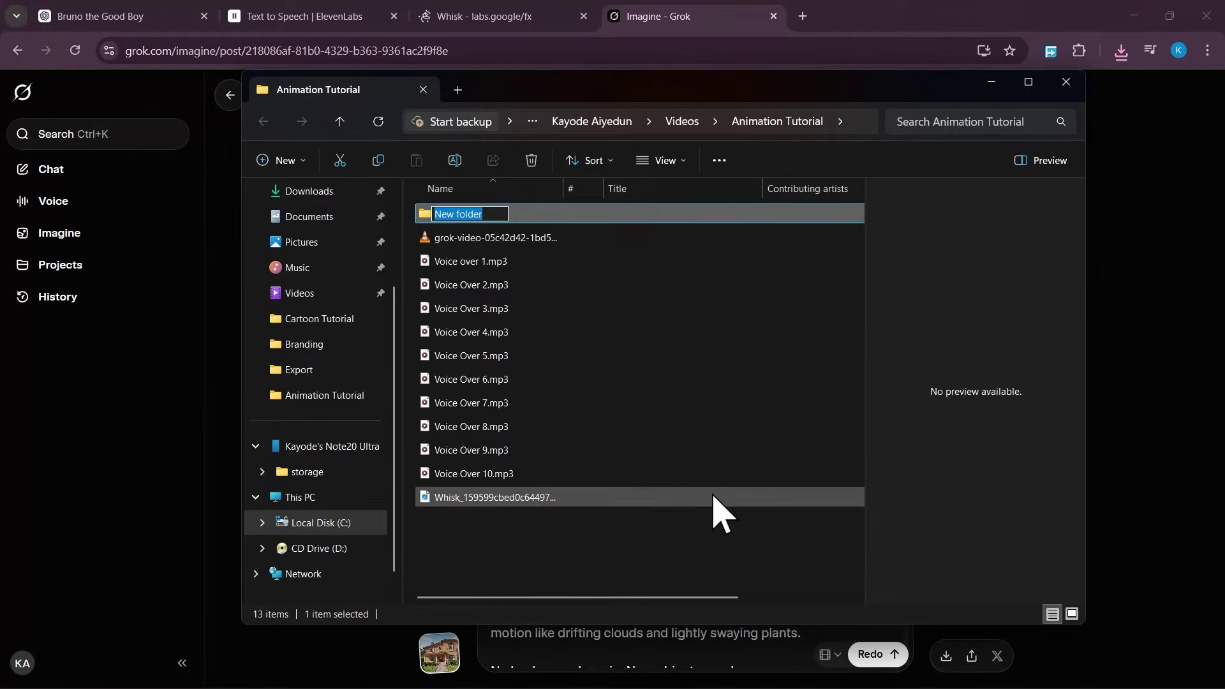
{"action": "type", "text": "Video"}
{"action": "key", "text": "Return"}
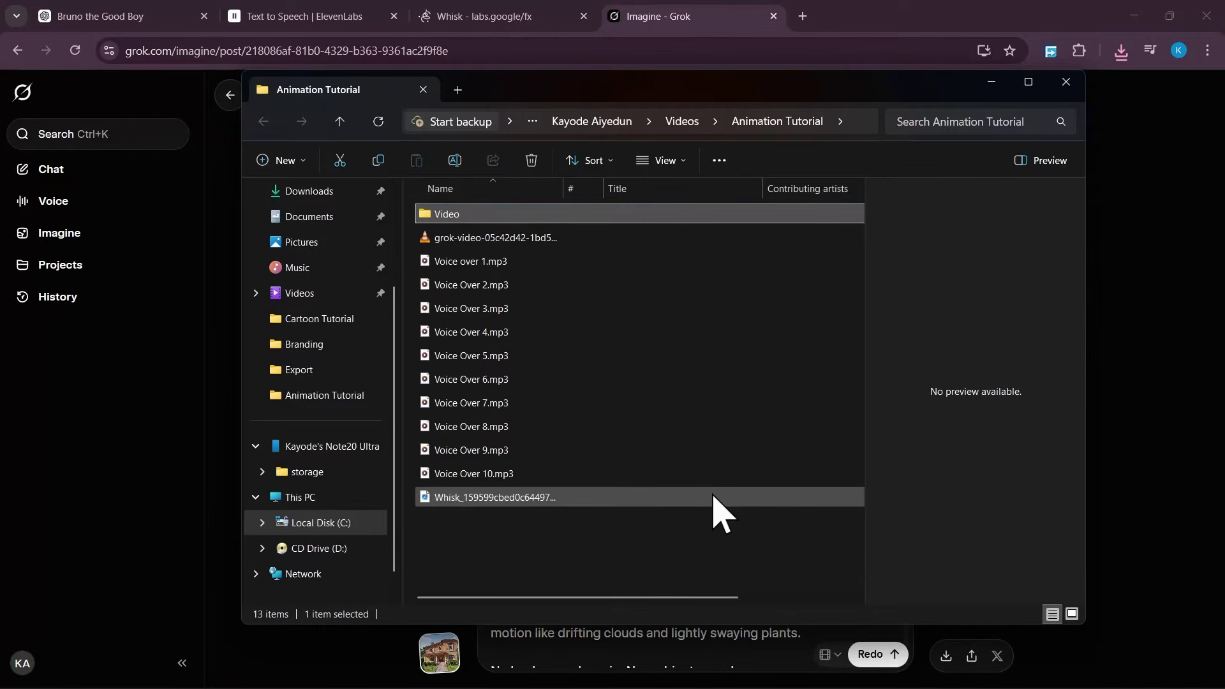
Step: Move the downloaded Grok house video into the Video folder, check its contents, and minimize the file window
{"action": "left_click", "coordinate": [588, 242]}
{"action": "left_click_drag", "start_coordinate": [590, 244], "coordinate": [594, 220]}
{"action": "double_click", "coordinate": [562, 217]}
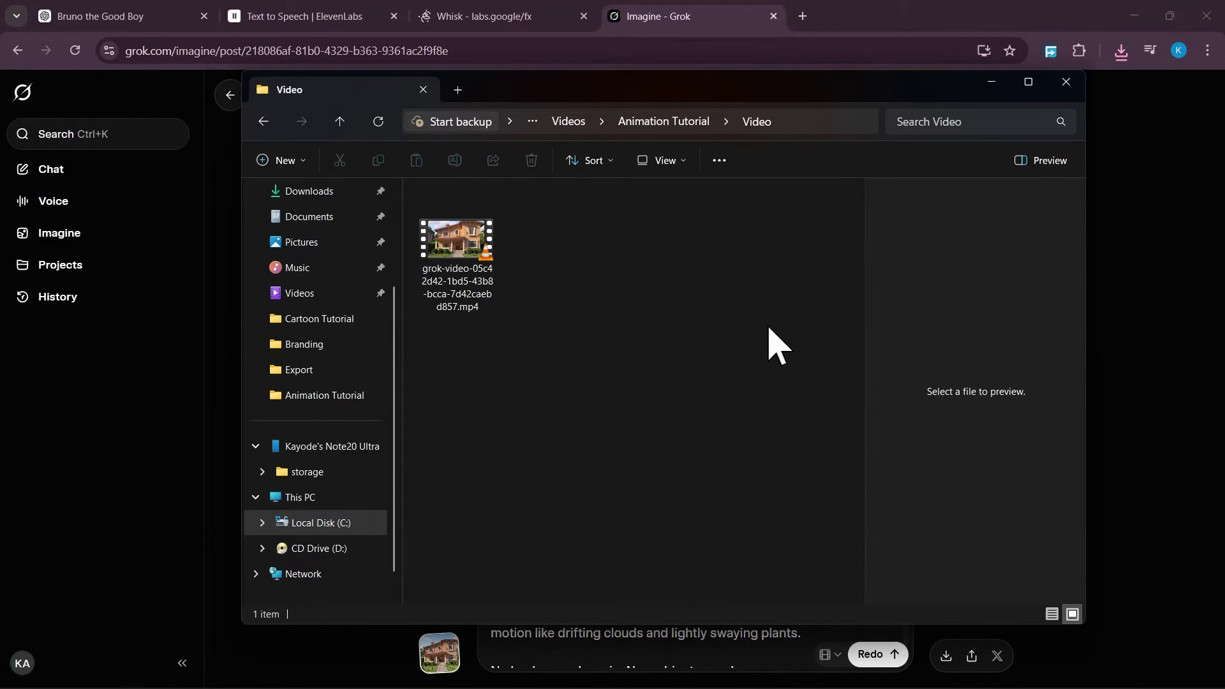
{"action": "left_click", "coordinate": [989, 86]}
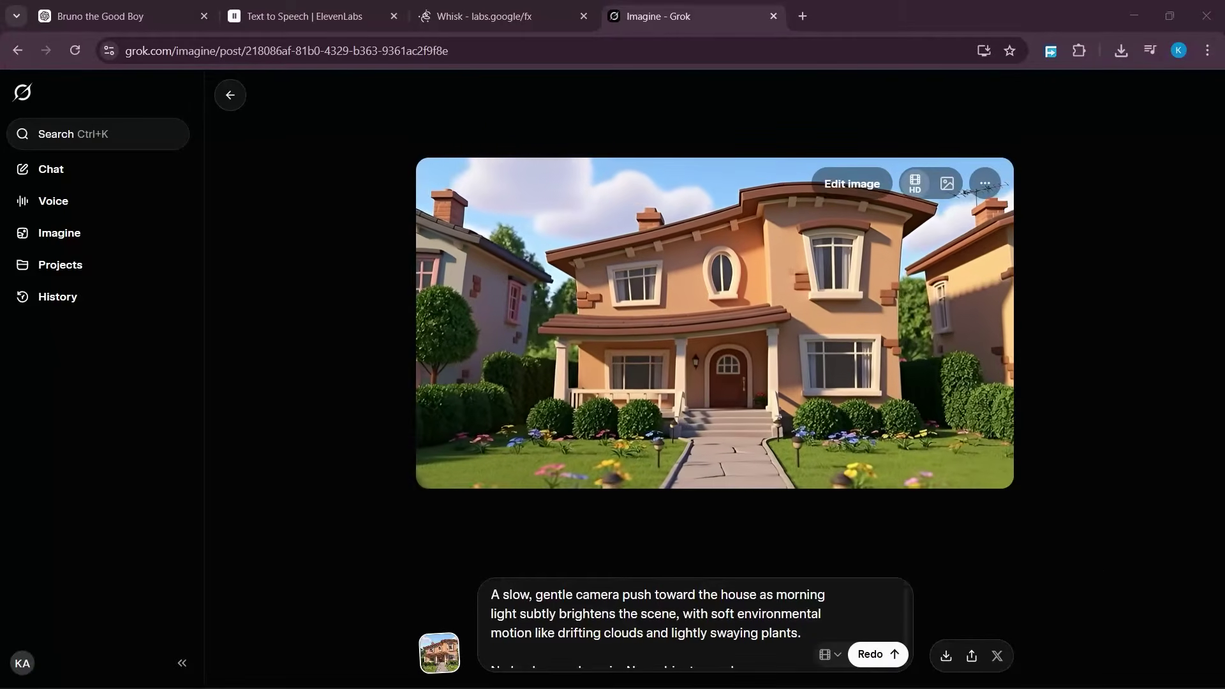
Step: Switch to CapCut and create a new project
{"action": "mouse_move", "coordinate": [960, 677]}
{"action": "left_click", "coordinate": [910, 616]}
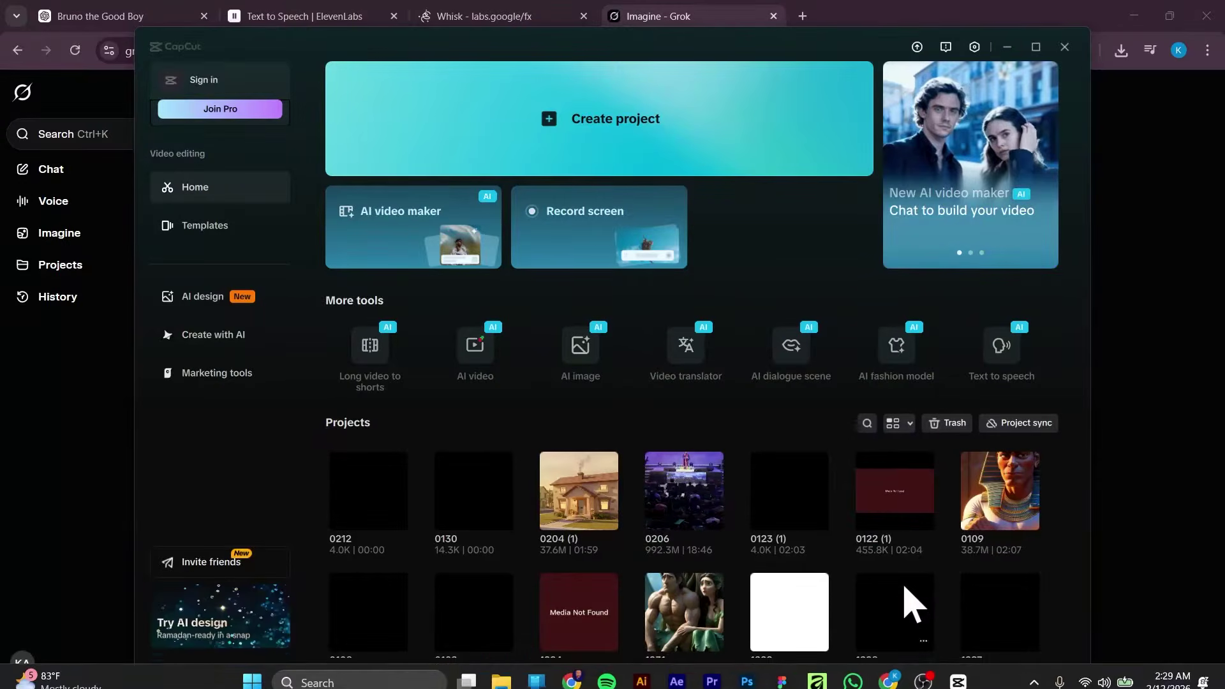
{"action": "mouse_move", "coordinate": [475, 56]}
{"action": "left_mouse_down"}
{"action": "mouse_move", "coordinate": [478, 90]}
{"action": "mouse_move", "coordinate": [488, 58]}
{"action": "left_mouse_up"}
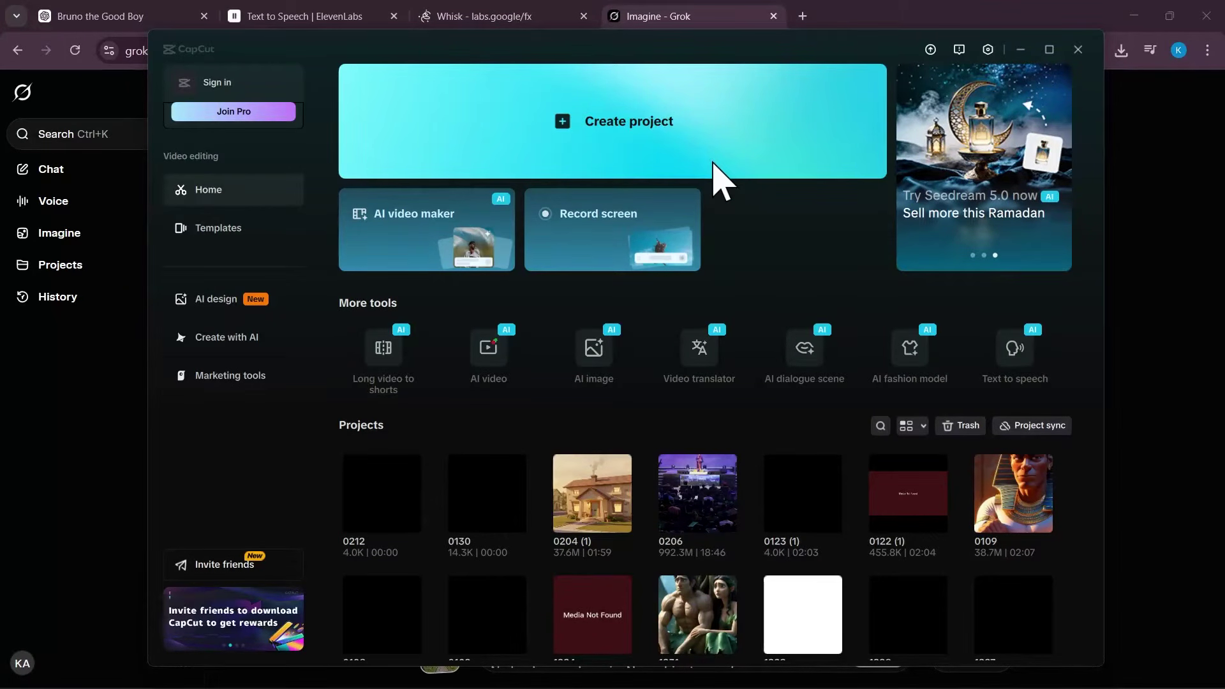
{"action": "left_click", "coordinate": [670, 156]}
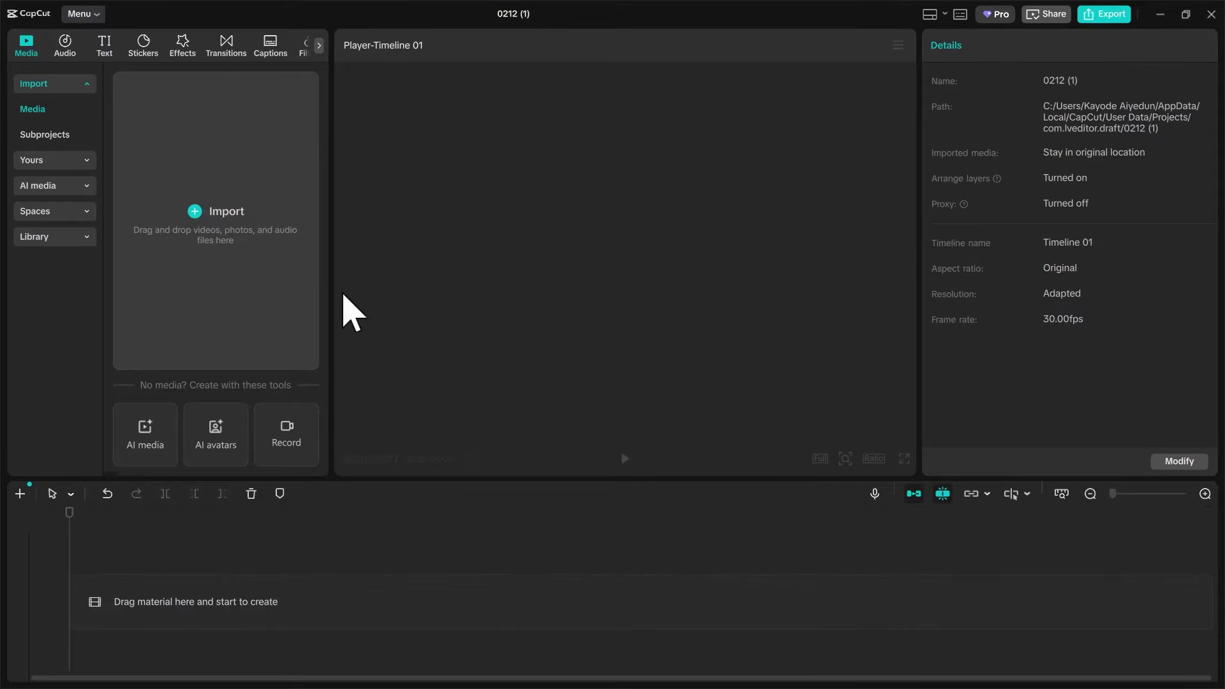
Step: Import the Grok house video from the Video subfolder of Animation Tutorial into the project media
{"action": "left_click", "coordinate": [232, 204]}
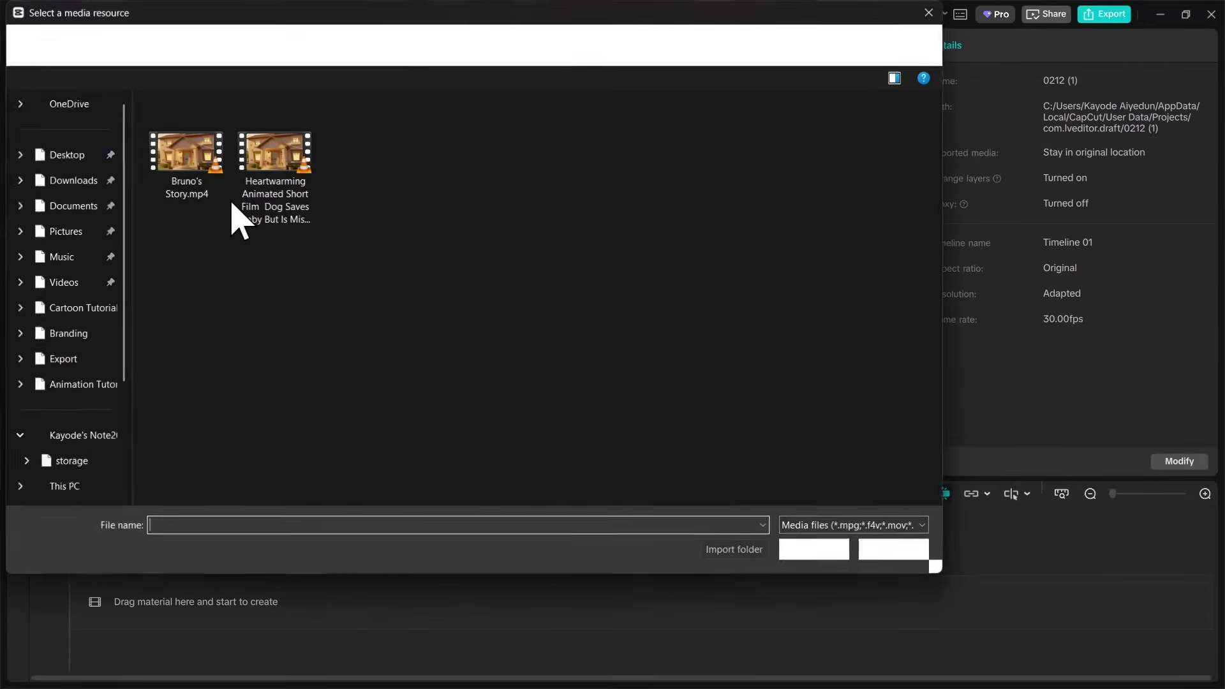
{"action": "left_click", "coordinate": [82, 441]}
{"action": "double_click", "coordinate": [182, 125]}
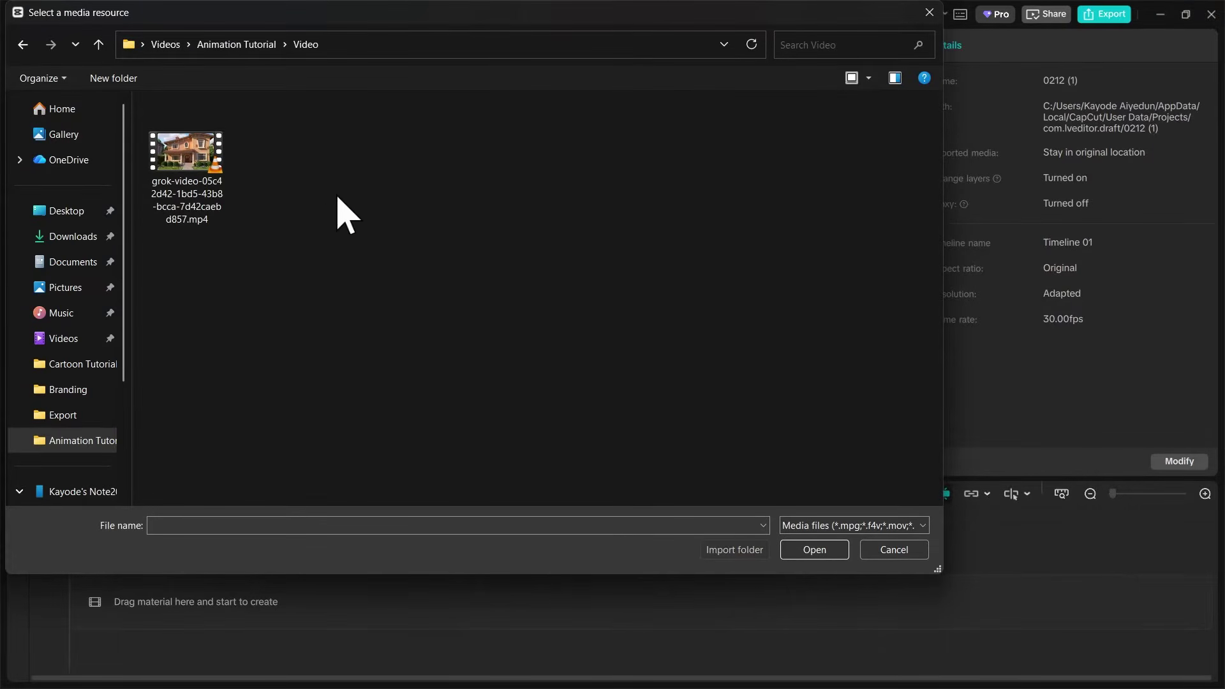
{"action": "left_click", "coordinate": [195, 169]}
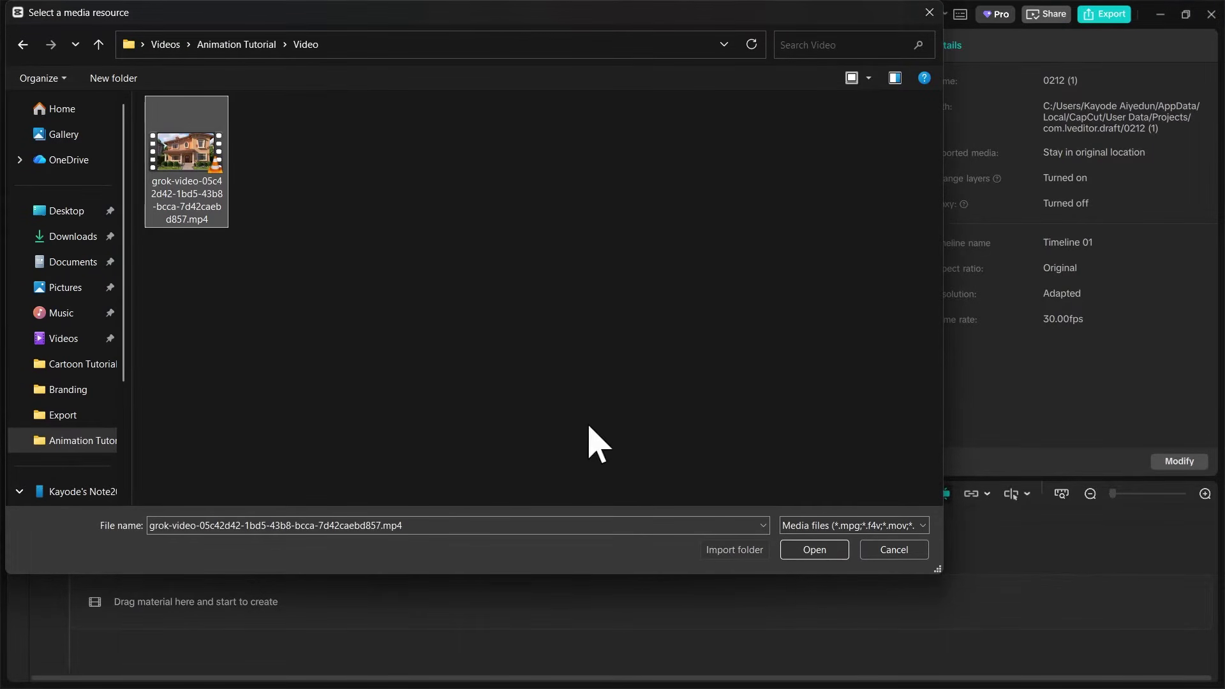
{"action": "left_click", "coordinate": [816, 552]}
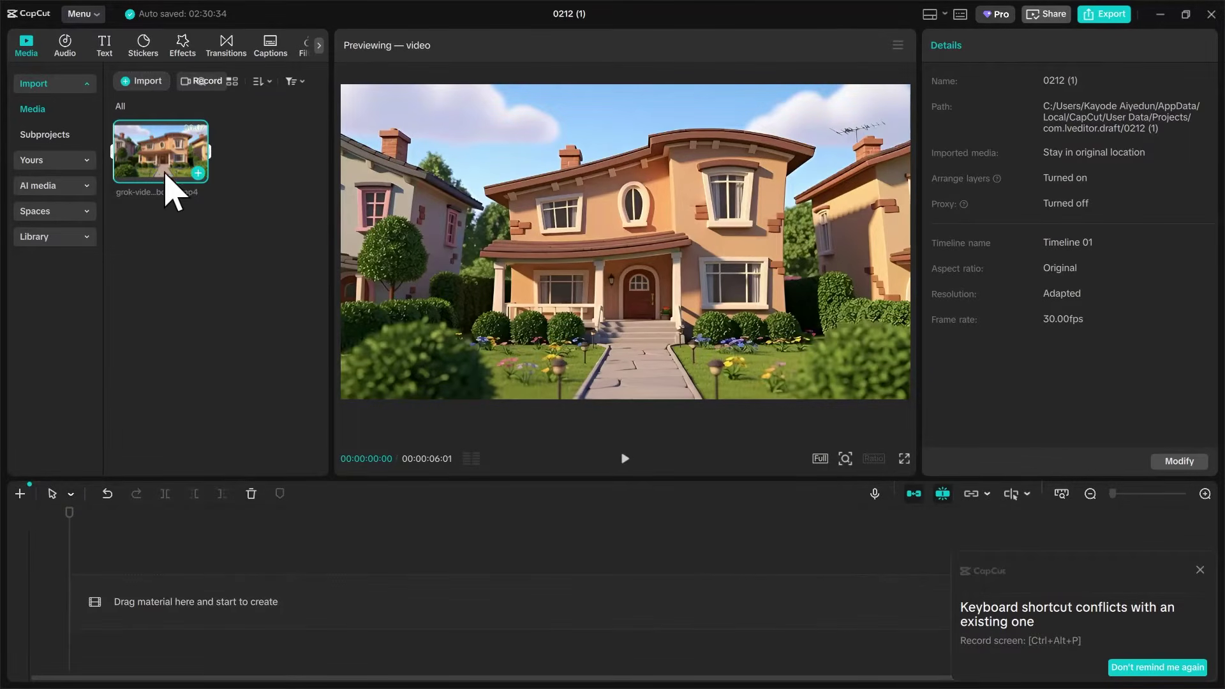
Step: Place the imported house video at the start of the timeline and preview its playback
{"action": "left_click_drag", "start_coordinate": [158, 145], "coordinate": [149, 581]}
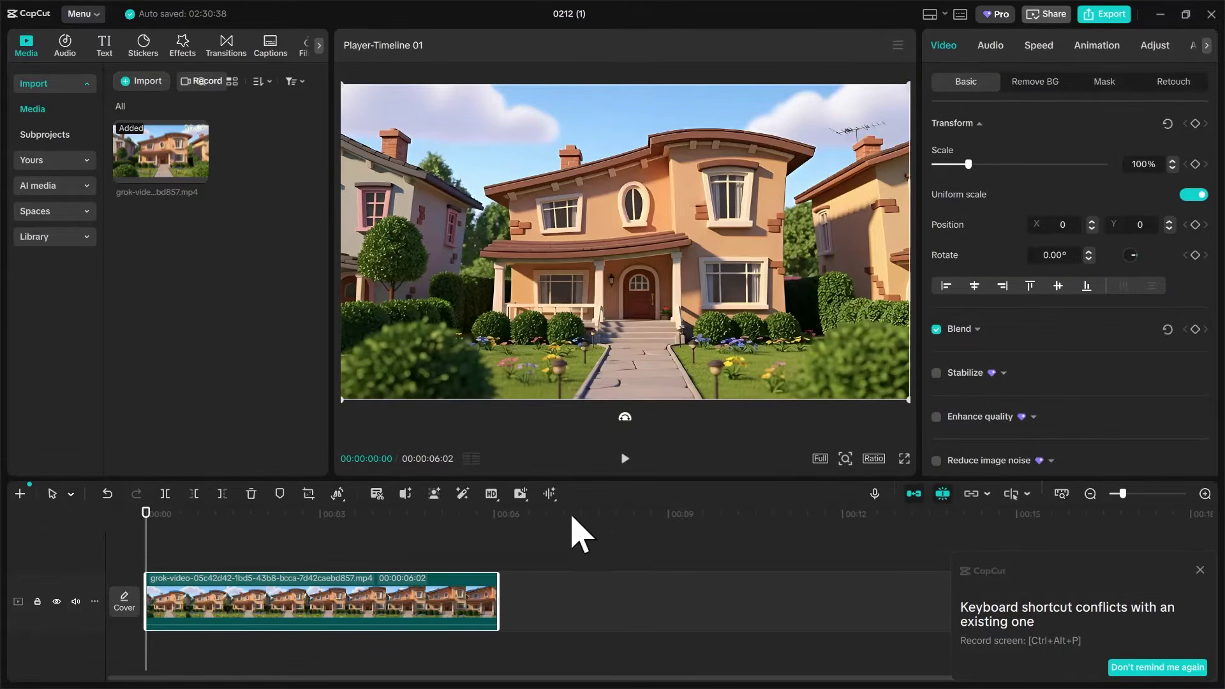
{"action": "left_click", "coordinate": [625, 459]}
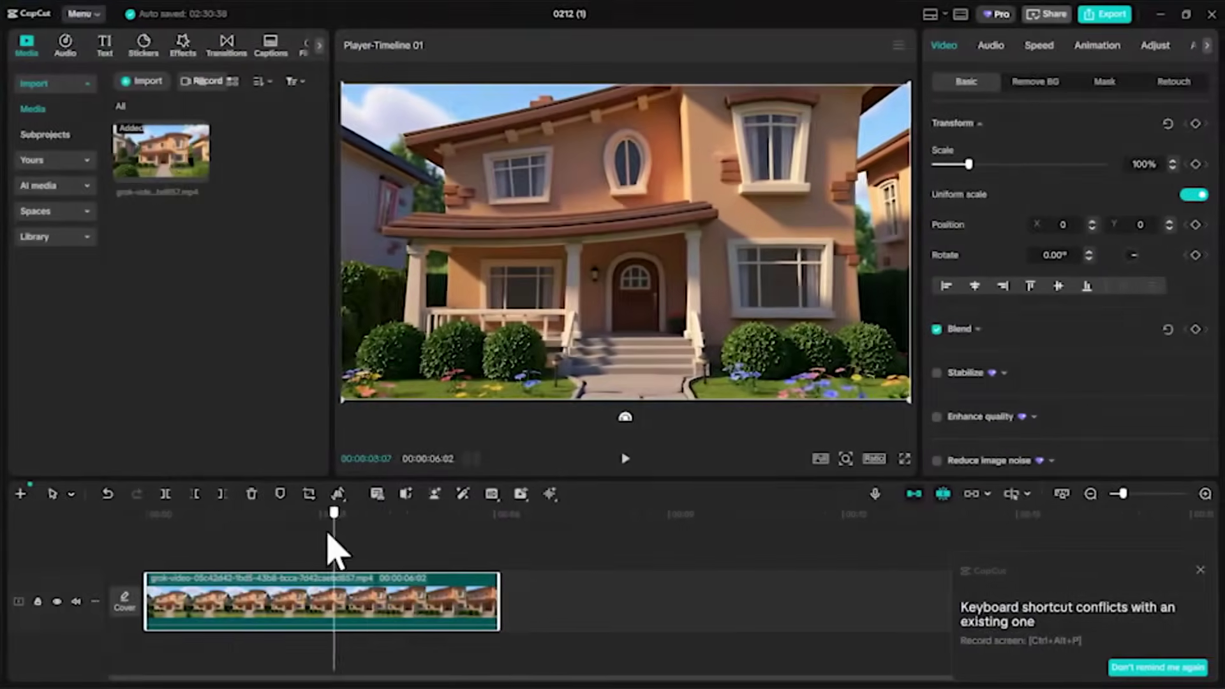
{"action": "left_click_drag", "start_coordinate": [333, 550], "coordinate": [141, 549]}
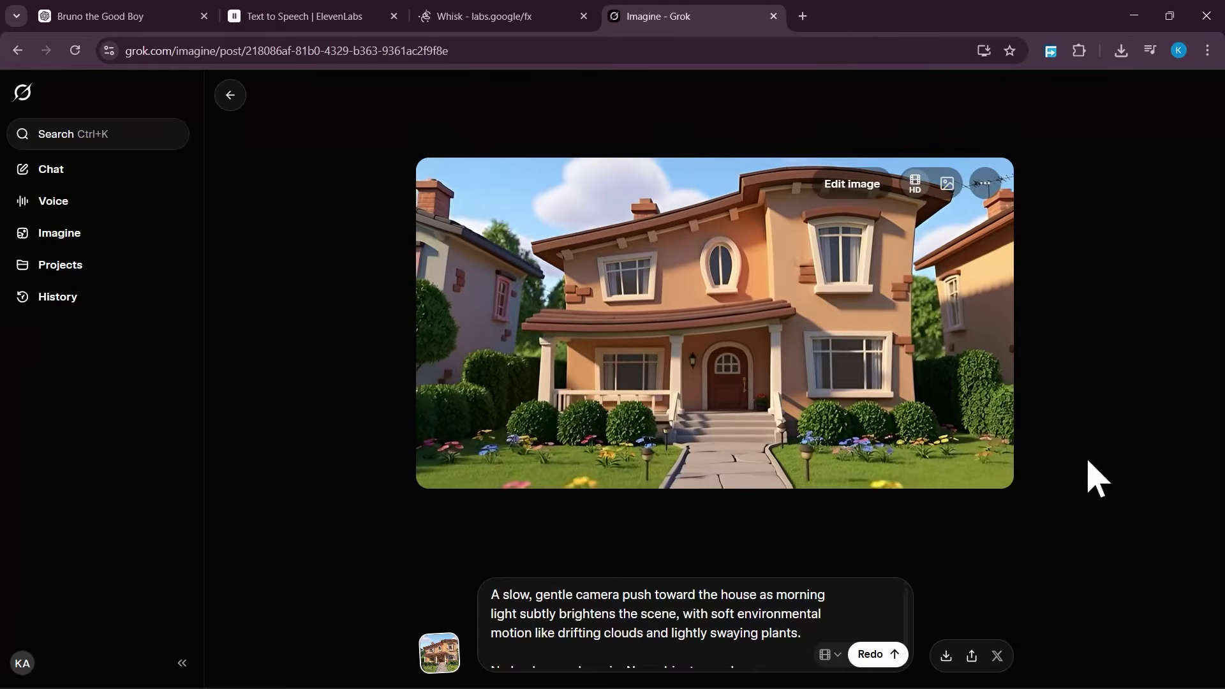
Step: Switch to the ChatGPT conversation in the browser and locate Scene 2 — Hallway to Living Room in the Bruno's Choice transcript
{"action": "left_click", "coordinate": [89, 10]}
{"action": "scroll", "coordinate": [534, 347], "scroll_direction": "up", "scroll_amount": 2}
{"action": "scroll", "coordinate": [522, 330], "scroll_direction": "up", "scroll_amount": 4}
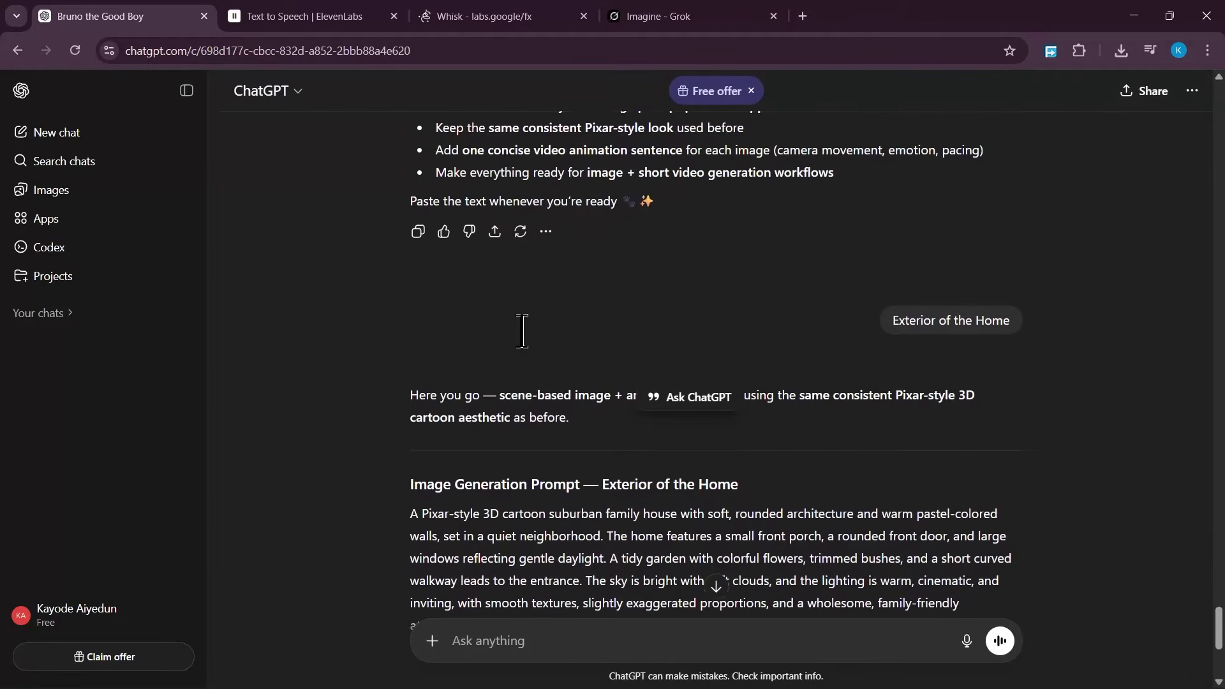
{"action": "left_click_drag", "start_coordinate": [1219, 628], "coordinate": [1219, 217]}
{"action": "scroll", "coordinate": [1132, 389], "scroll_direction": "up", "scroll_amount": 10}
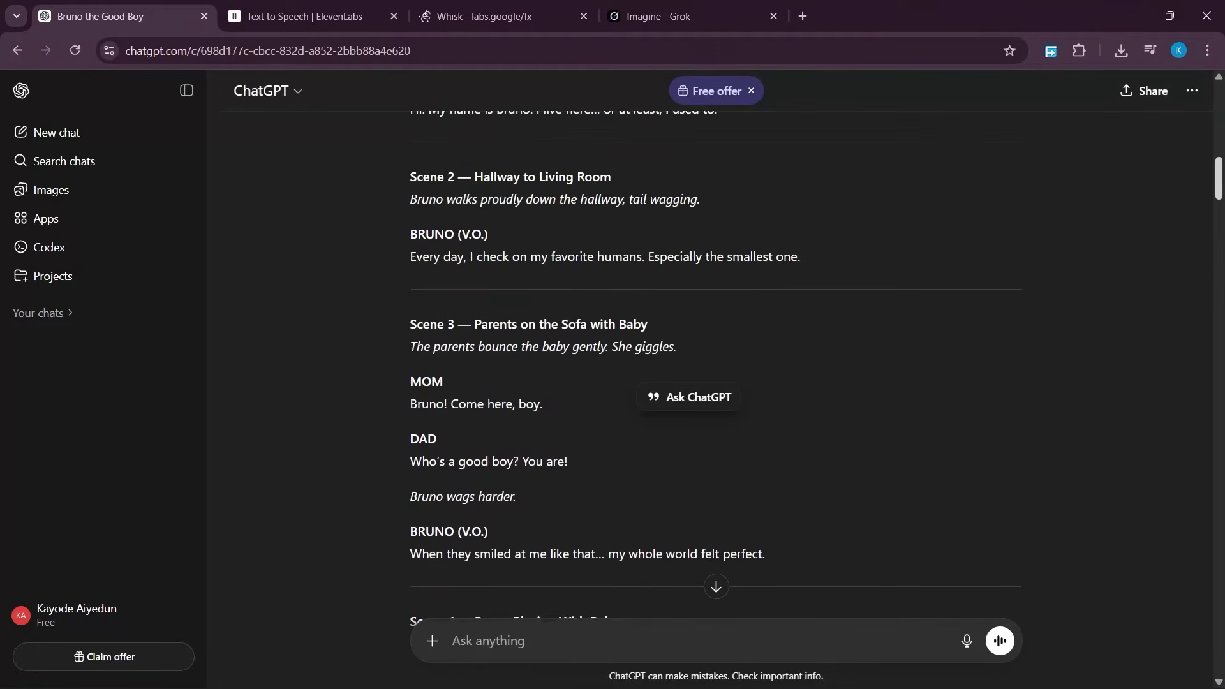
{"action": "scroll", "coordinate": [568, 386], "scroll_direction": "down", "scroll_amount": 1}
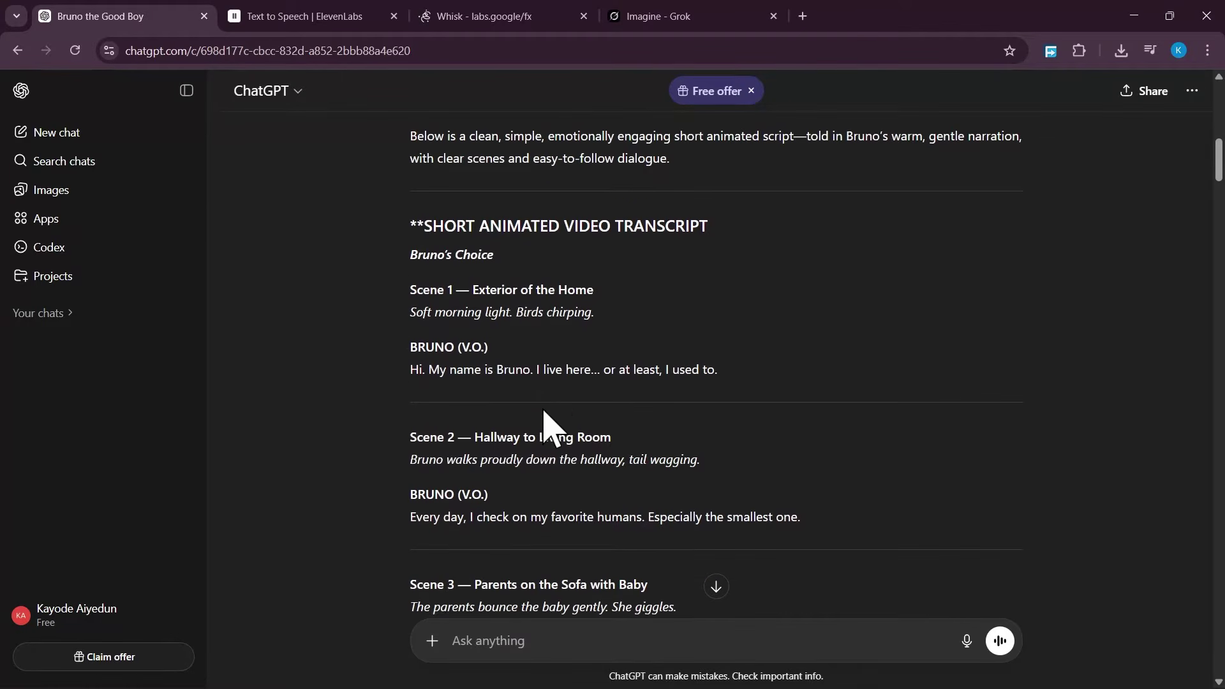
{"action": "scroll", "coordinate": [547, 423], "scroll_direction": "down", "scroll_amount": 1}
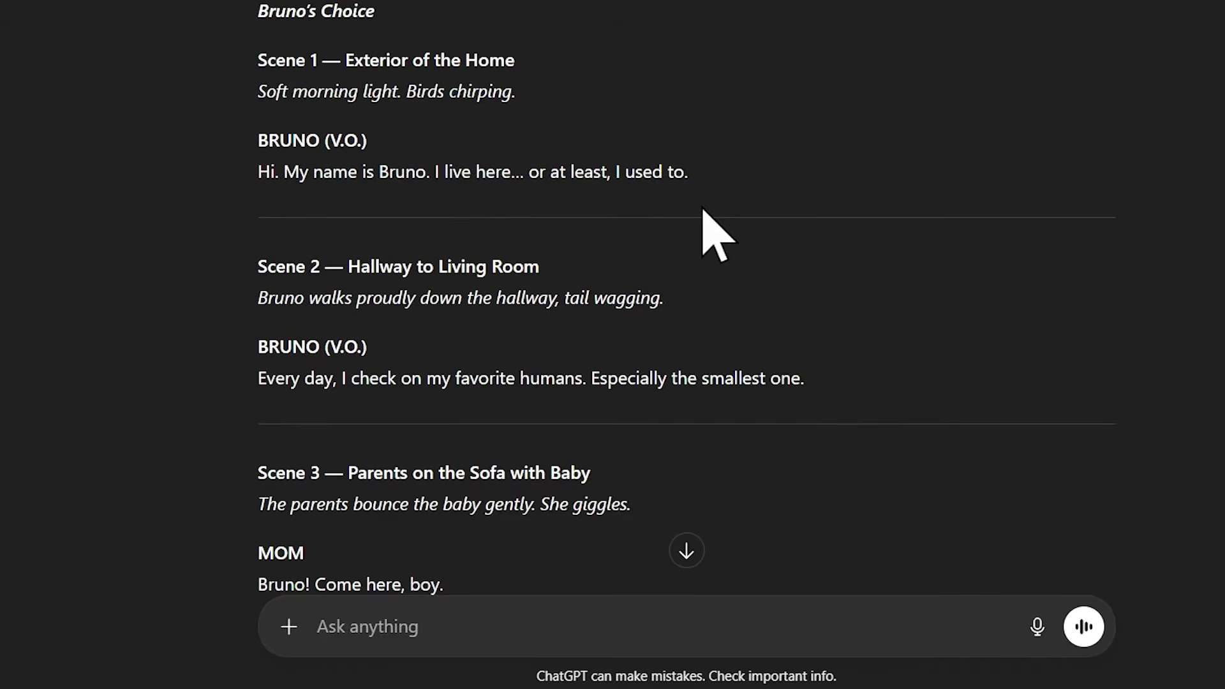
{"action": "scroll", "coordinate": [703, 209], "scroll_direction": "down", "scroll_amount": 3}
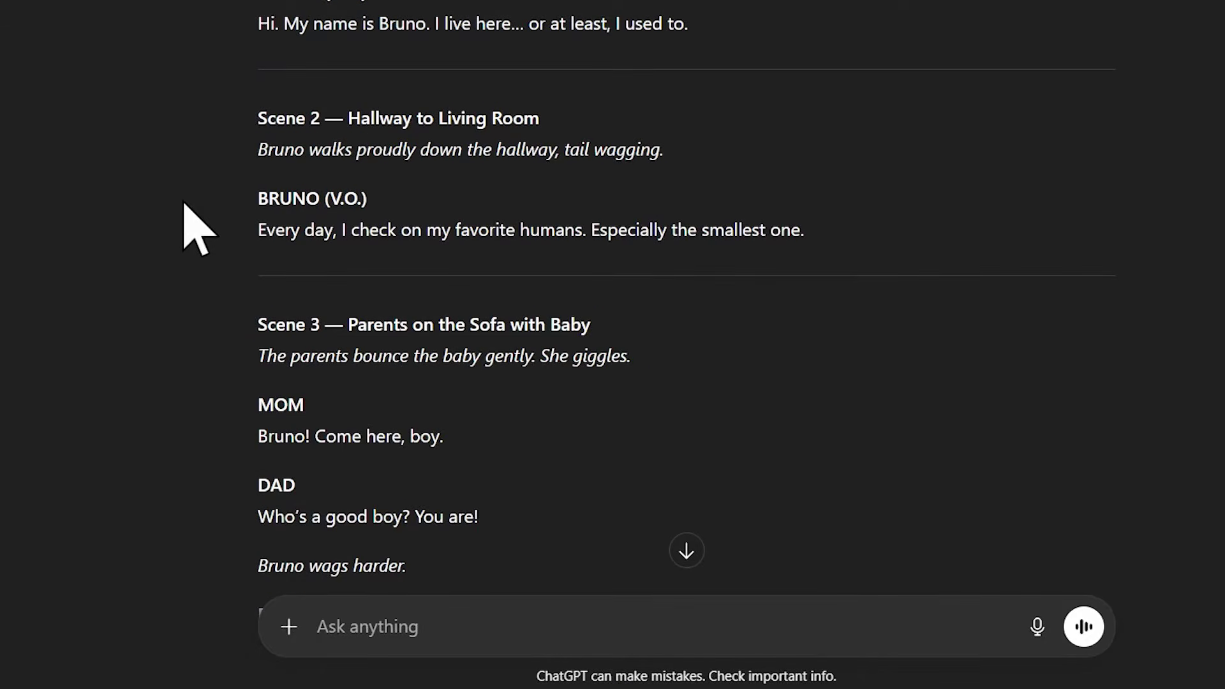
Step: Copy Scene 2's action line "Bruno walks proudly down the hallway, tail wagging." and send it as a new message to ChatGPT
{"action": "left_click_drag", "start_coordinate": [258, 150], "coordinate": [567, 151]}
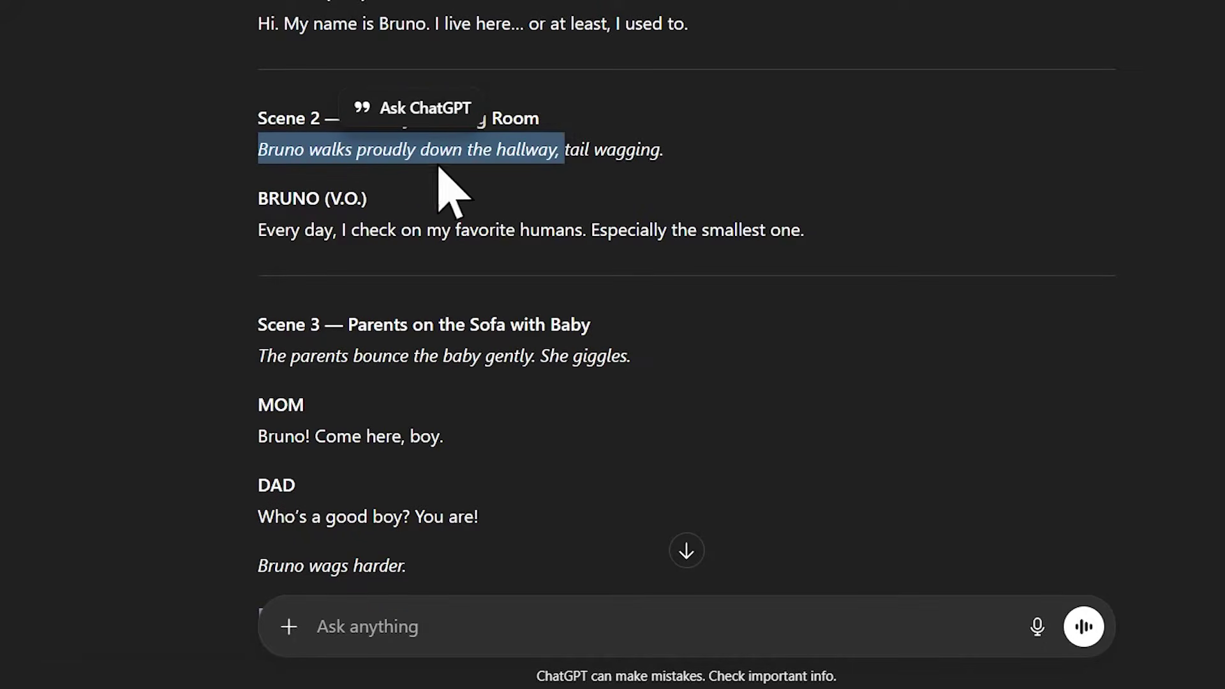
{"action": "left_click", "coordinate": [179, 181]}
{"action": "double_click", "coordinate": [269, 159]}
{"action": "left_click_drag", "start_coordinate": [269, 164], "coordinate": [692, 181]}
{"action": "right_click", "coordinate": [633, 171]}
{"action": "left_click", "coordinate": [660, 186]}
{"action": "left_click", "coordinate": [358, 632]}
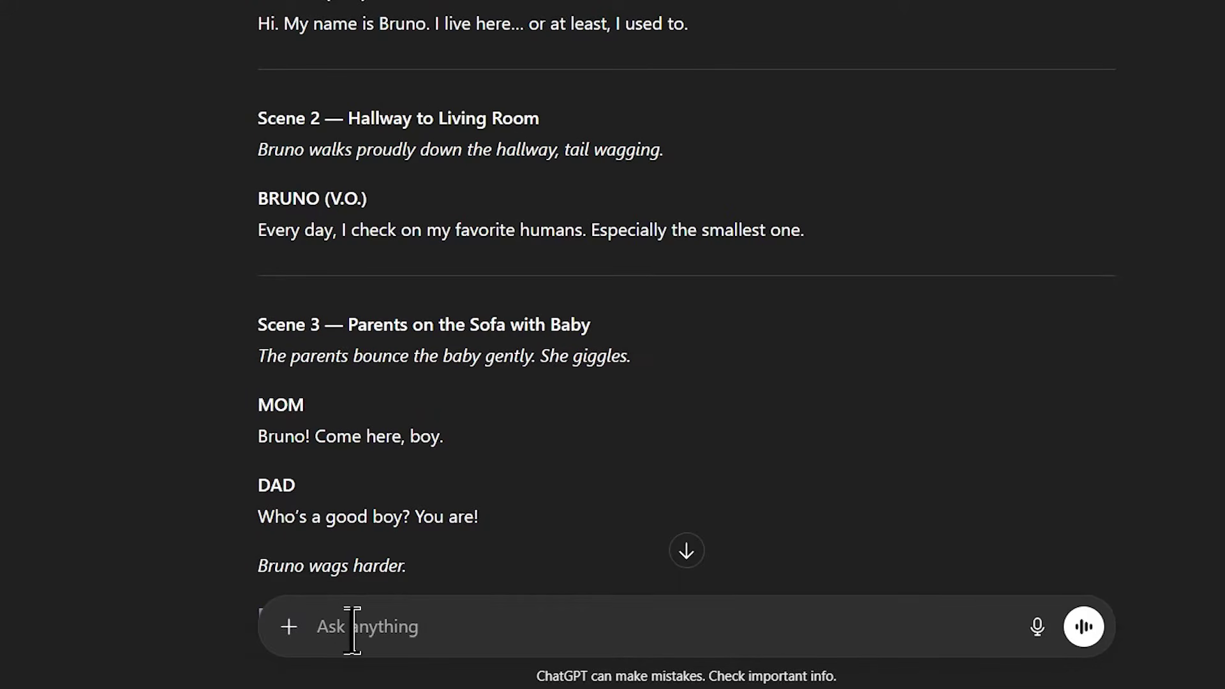
{"action": "key", "text": "ctrl+v"}
{"action": "key", "text": "Return"}
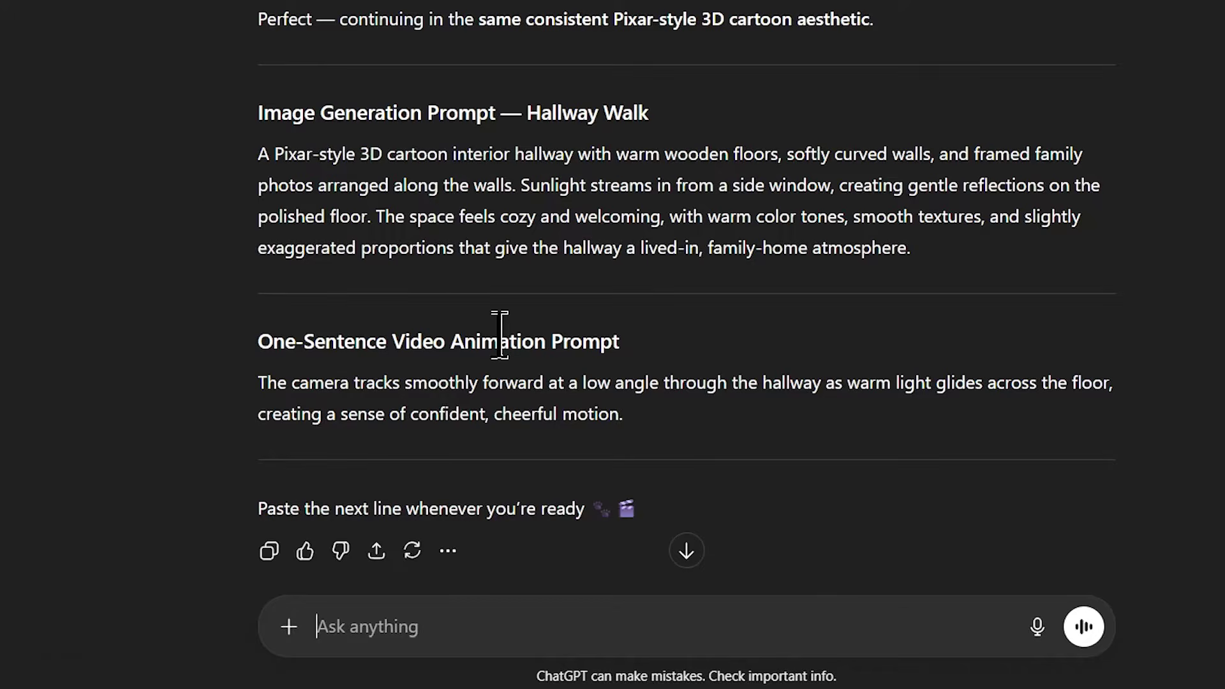
Step: Copy the hallway-walk image generation prompt and replace the house prompt in Whisk with the version describing the Jack Russell Terrier in the hallway
{"action": "scroll", "coordinate": [499, 335], "scroll_direction": "down", "scroll_amount": 2}
{"action": "left_click_drag", "start_coordinate": [241, 78], "coordinate": [928, 190]}
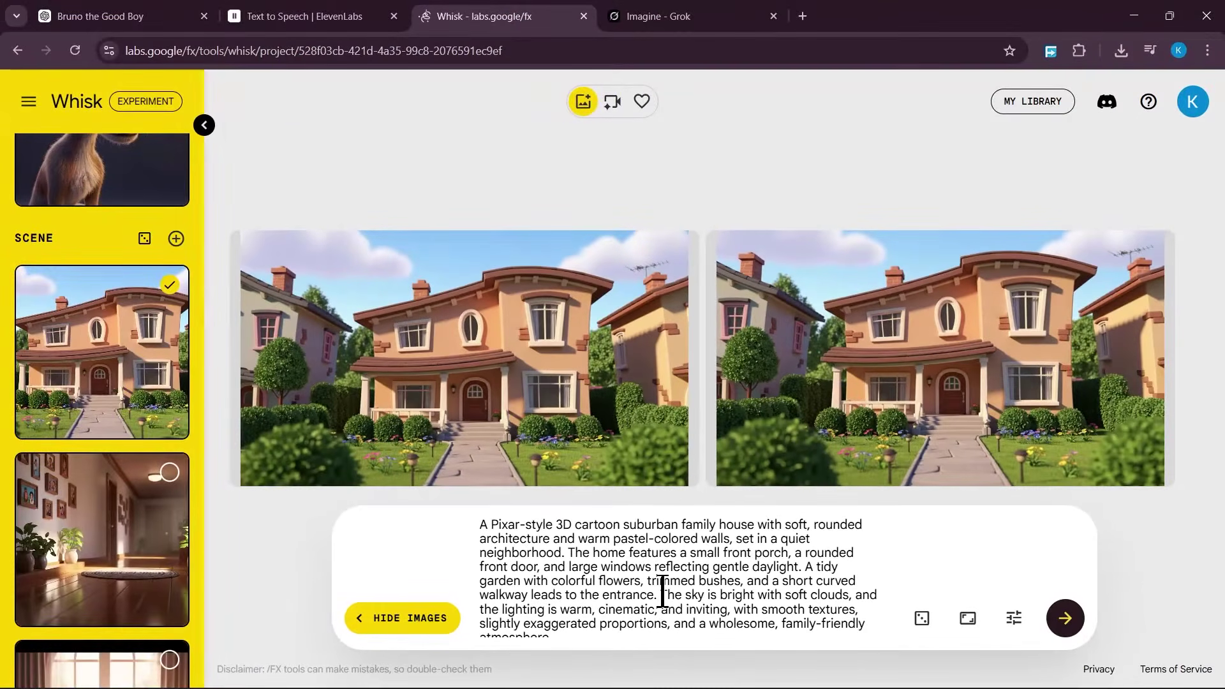
{"action": "triple_click", "coordinate": [663, 595]}
{"action": "key", "text": "BackSpace"}
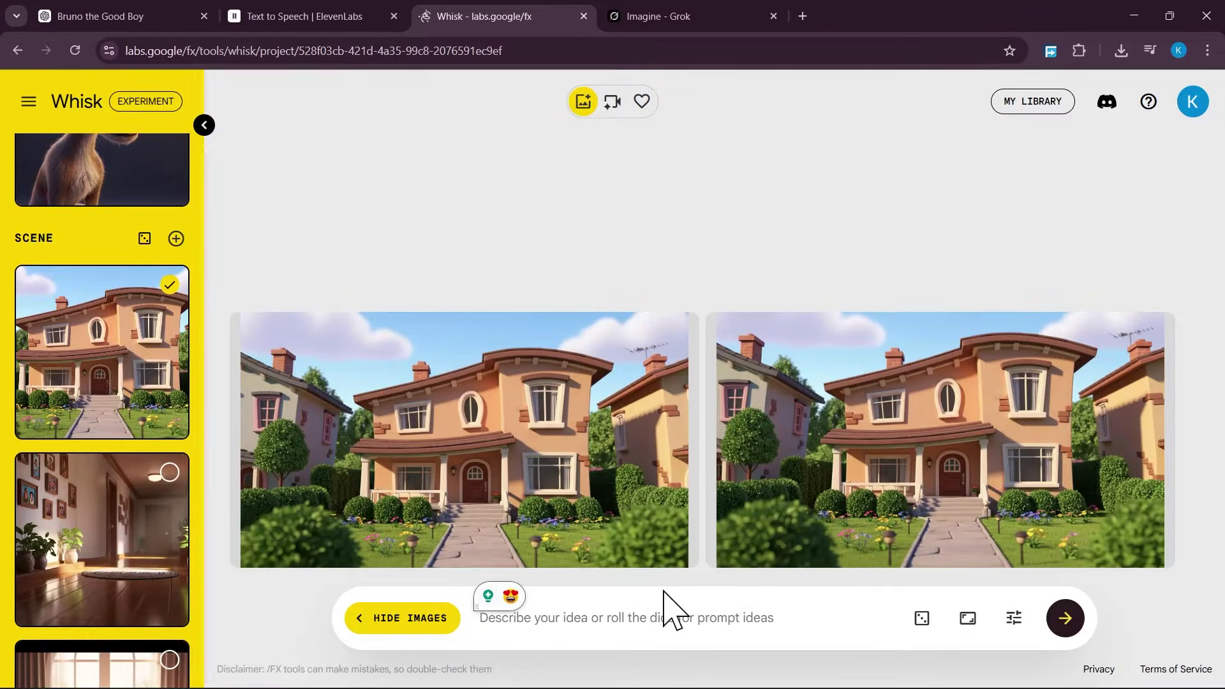
{"action": "key", "text": "ctrl+v"}
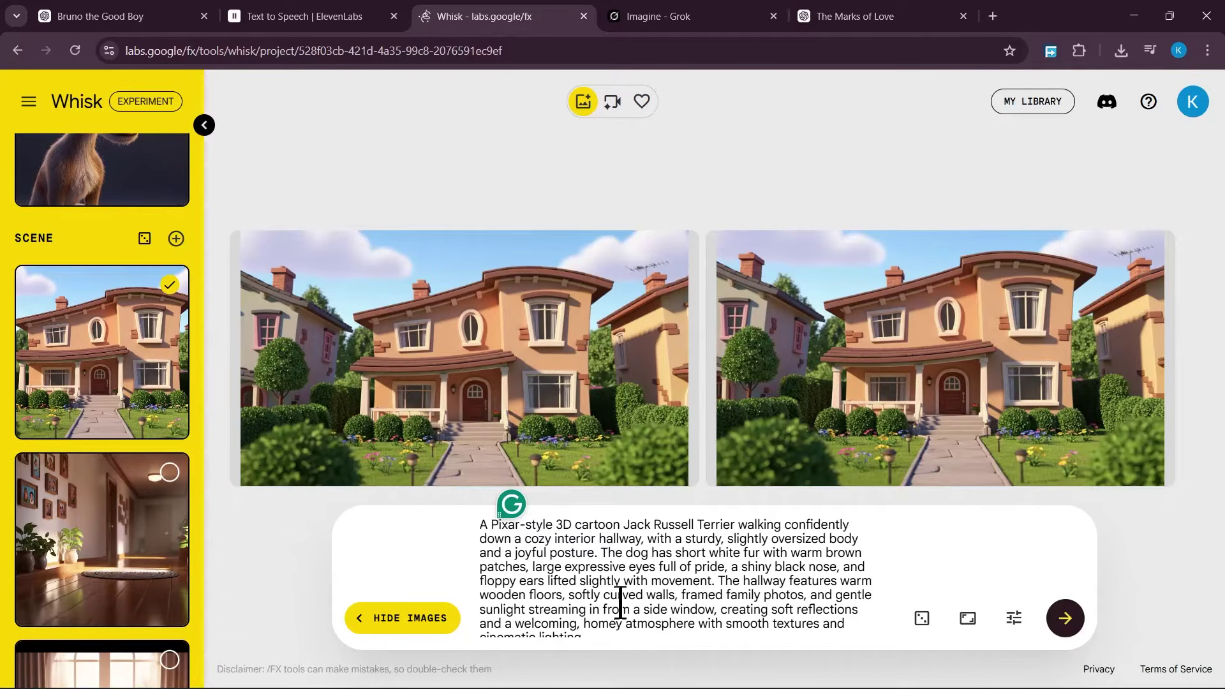
Step: Deselect the house exterior scene in Whisk, and use the white-and-brown dog as subject with the hallway image as scene
{"action": "left_click", "coordinate": [137, 315]}
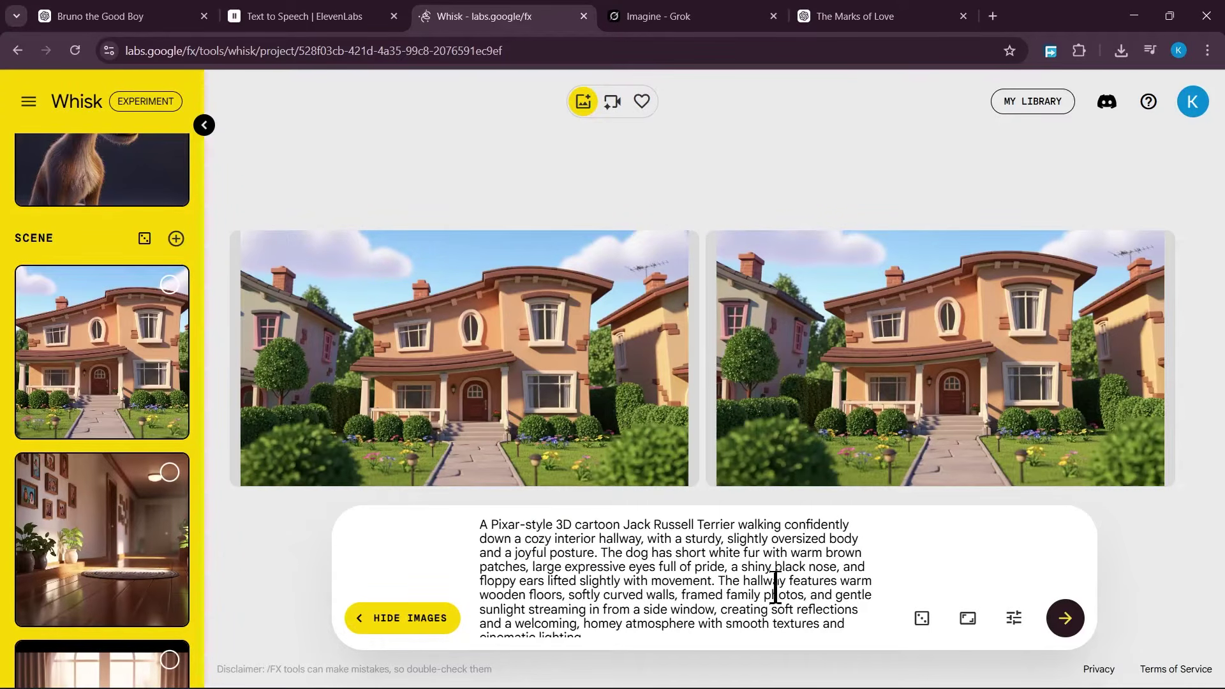
{"action": "scroll", "coordinate": [121, 383], "scroll_direction": "up", "scroll_amount": 4}
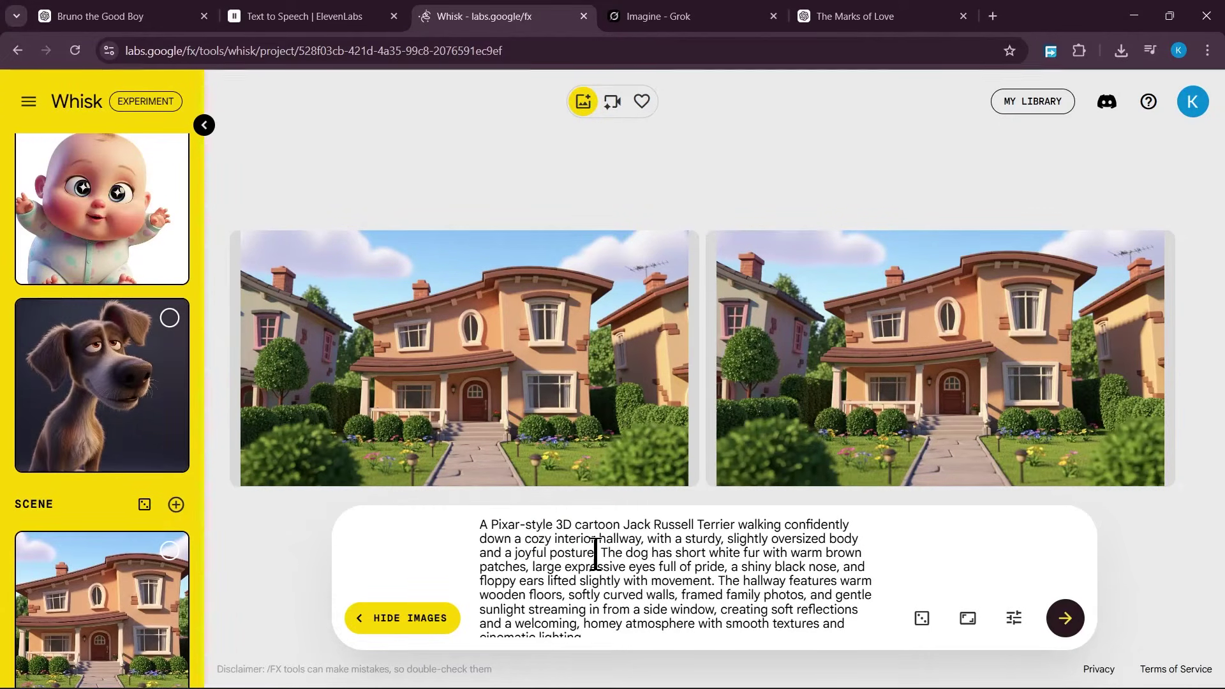
{"action": "scroll", "coordinate": [109, 438], "scroll_direction": "up", "scroll_amount": 7}
{"action": "scroll", "coordinate": [114, 441], "scroll_direction": "up", "scroll_amount": 3}
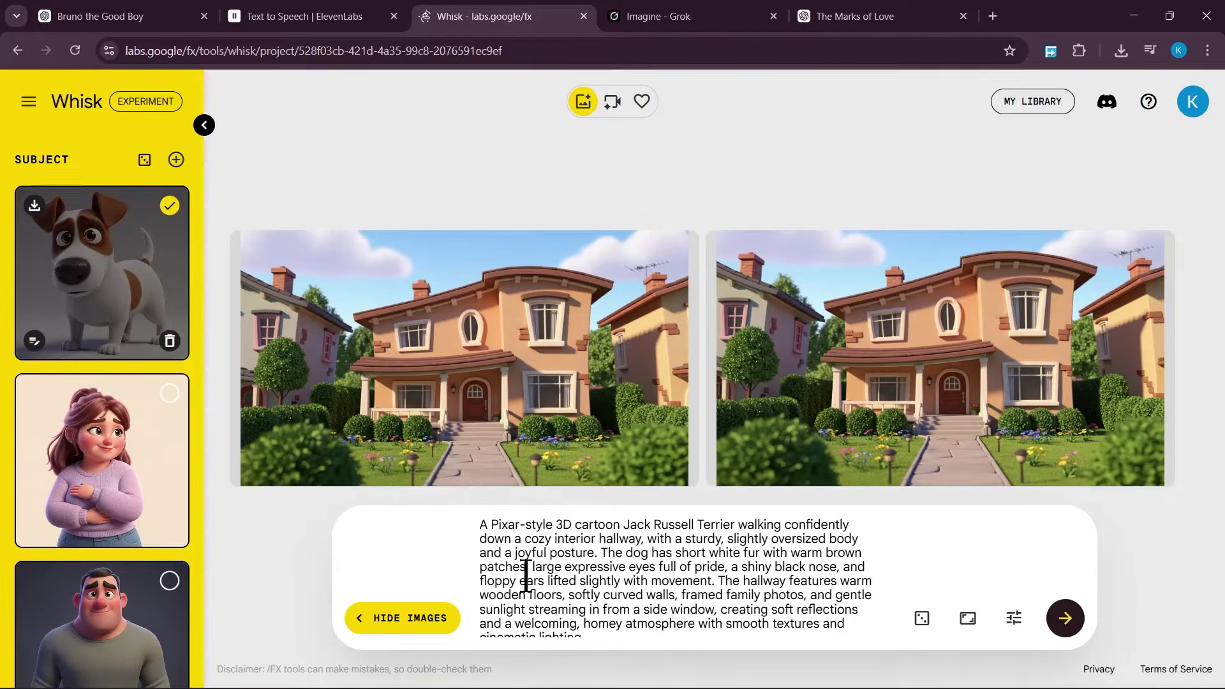
{"action": "scroll", "coordinate": [151, 491], "scroll_direction": "down", "scroll_amount": 15}
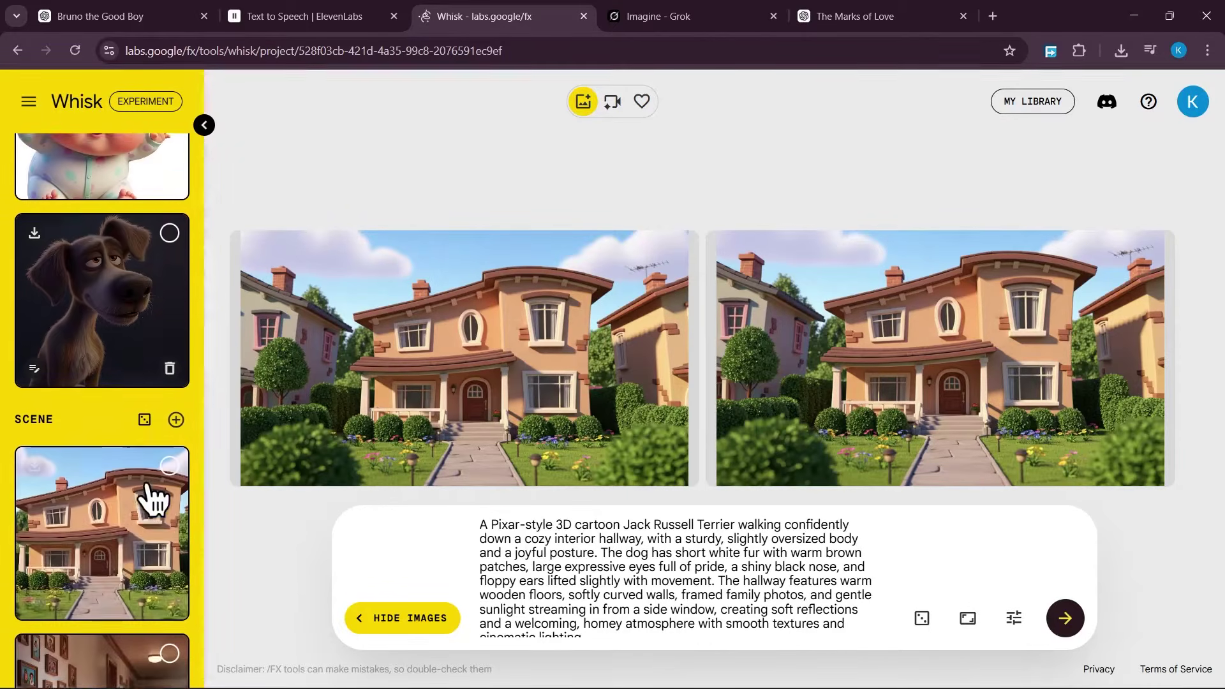
{"action": "scroll", "coordinate": [151, 504], "scroll_direction": "down", "scroll_amount": 3}
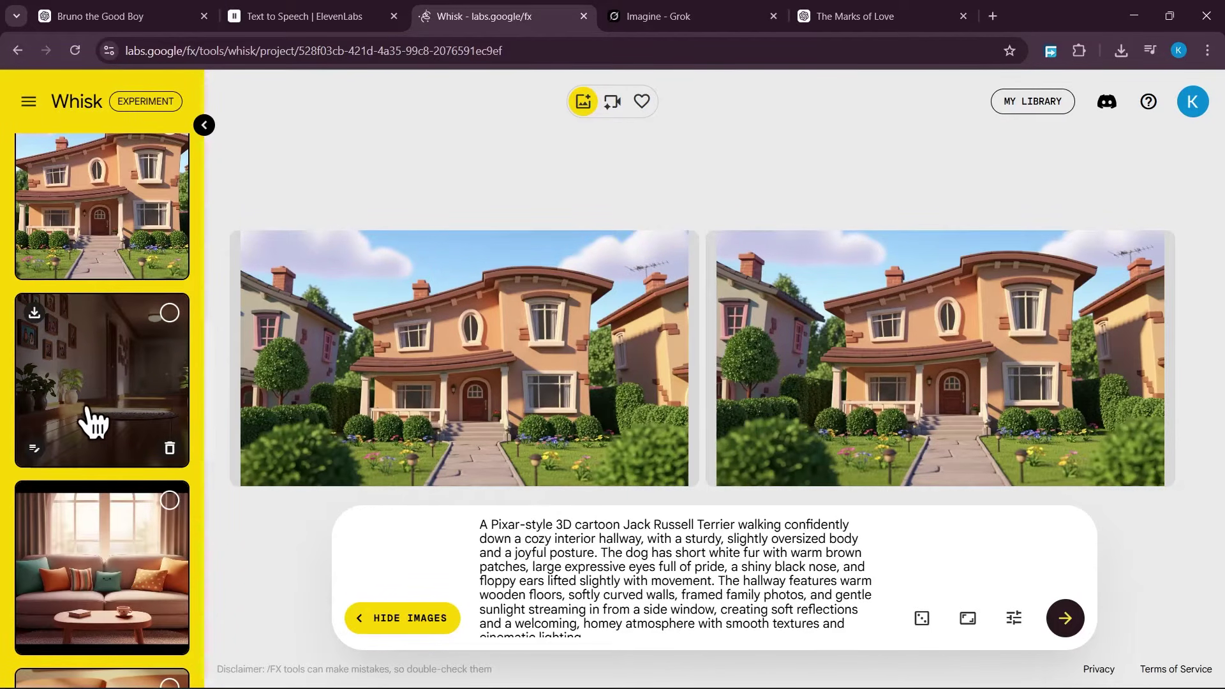
{"action": "left_click", "coordinate": [170, 313]}
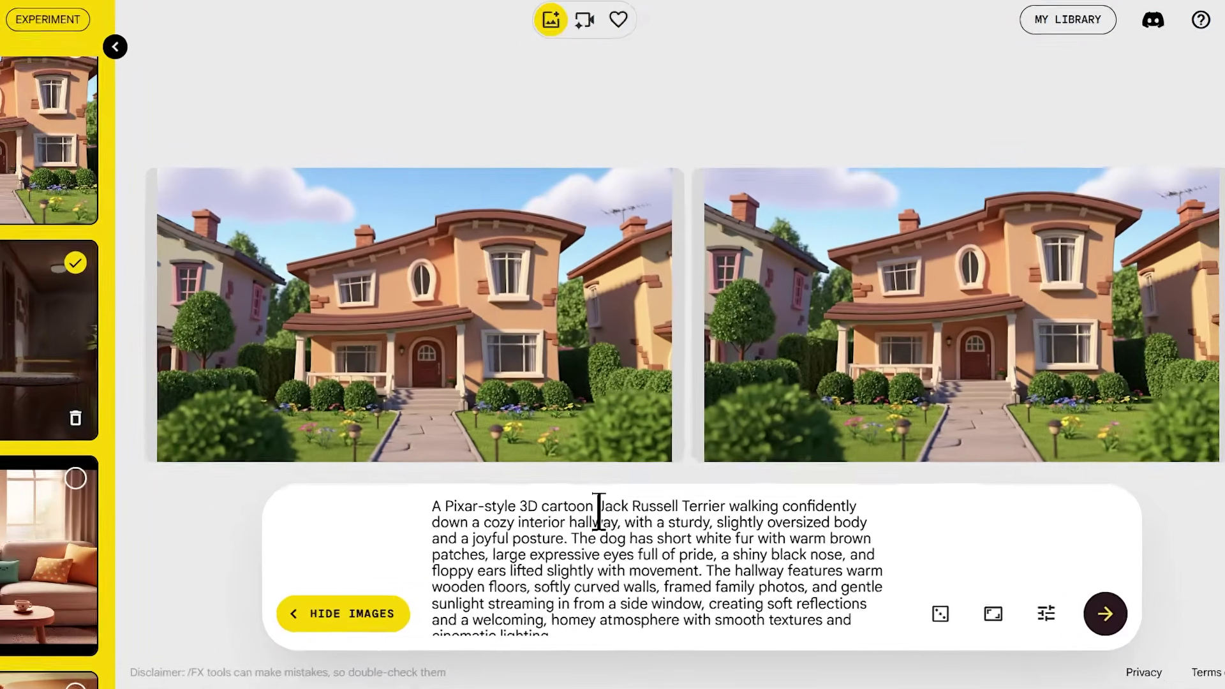
Step: Review the hallway prompt's dog and interior wording, and check the selected subject and scene references in Whisk
{"action": "left_click_drag", "start_coordinate": [623, 527], "coordinate": [736, 526]}
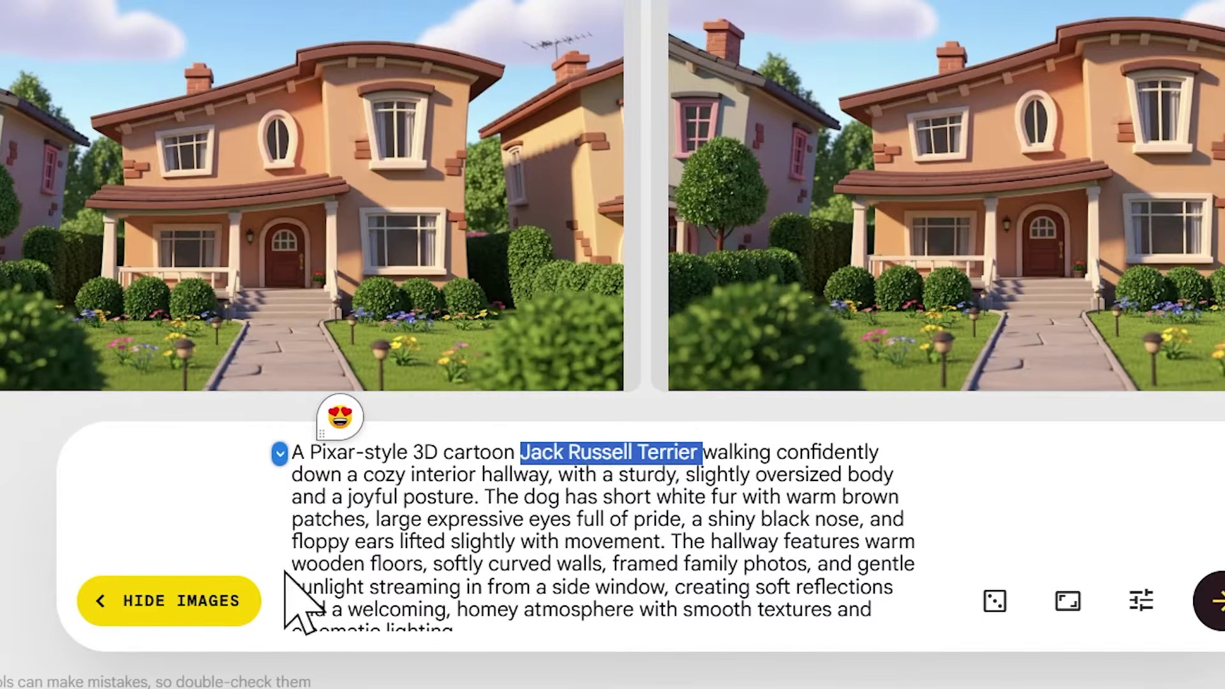
{"action": "left_click", "coordinate": [409, 495]}
{"action": "left_click_drag", "start_coordinate": [409, 475], "coordinate": [553, 475]}
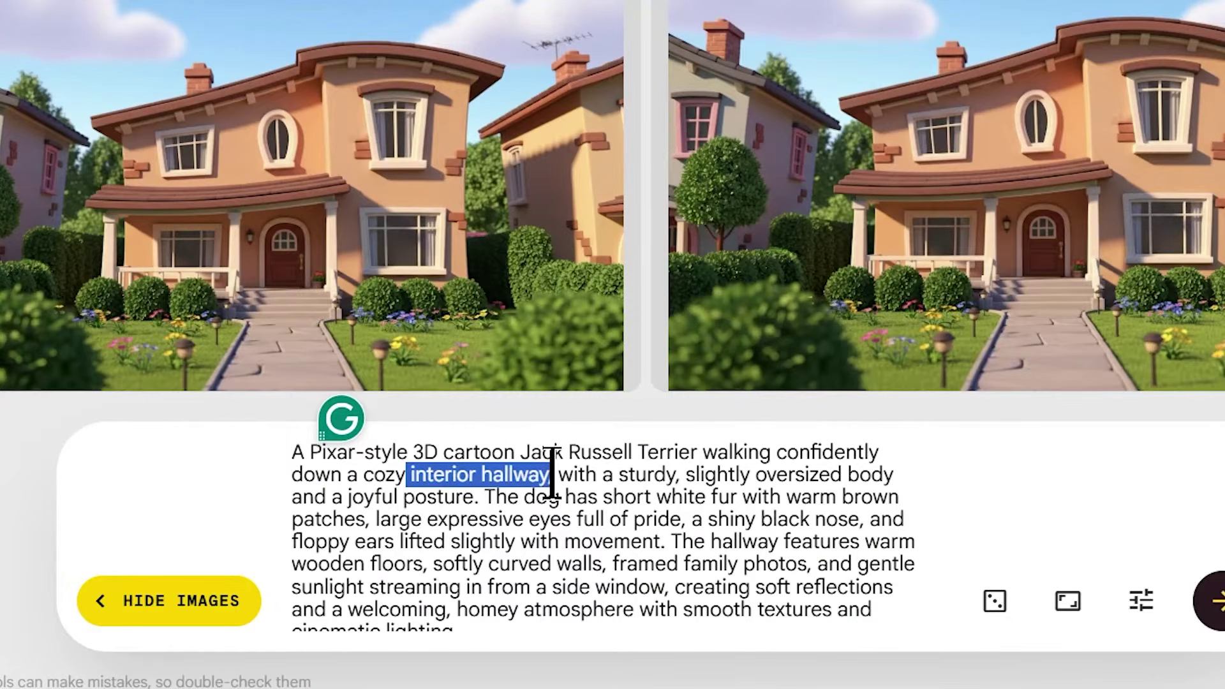
{"action": "scroll", "coordinate": [606, 544], "scroll_direction": "down", "scroll_amount": 1}
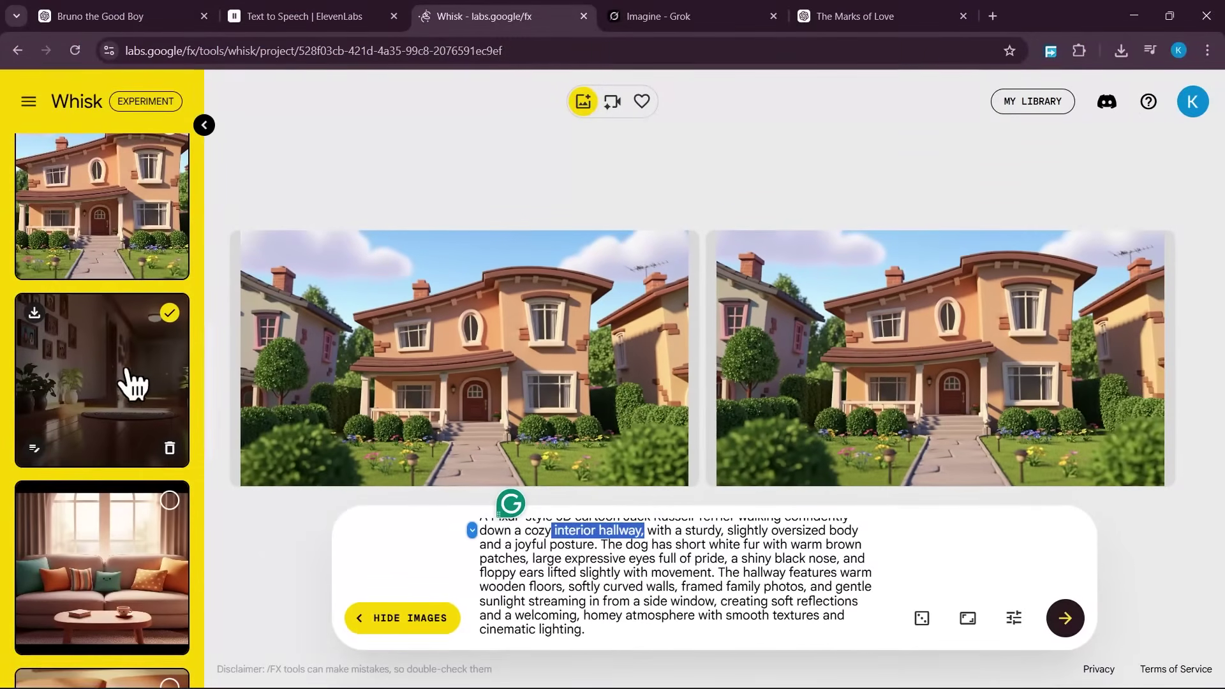
{"action": "scroll", "coordinate": [146, 391], "scroll_direction": "up", "scroll_amount": 10}
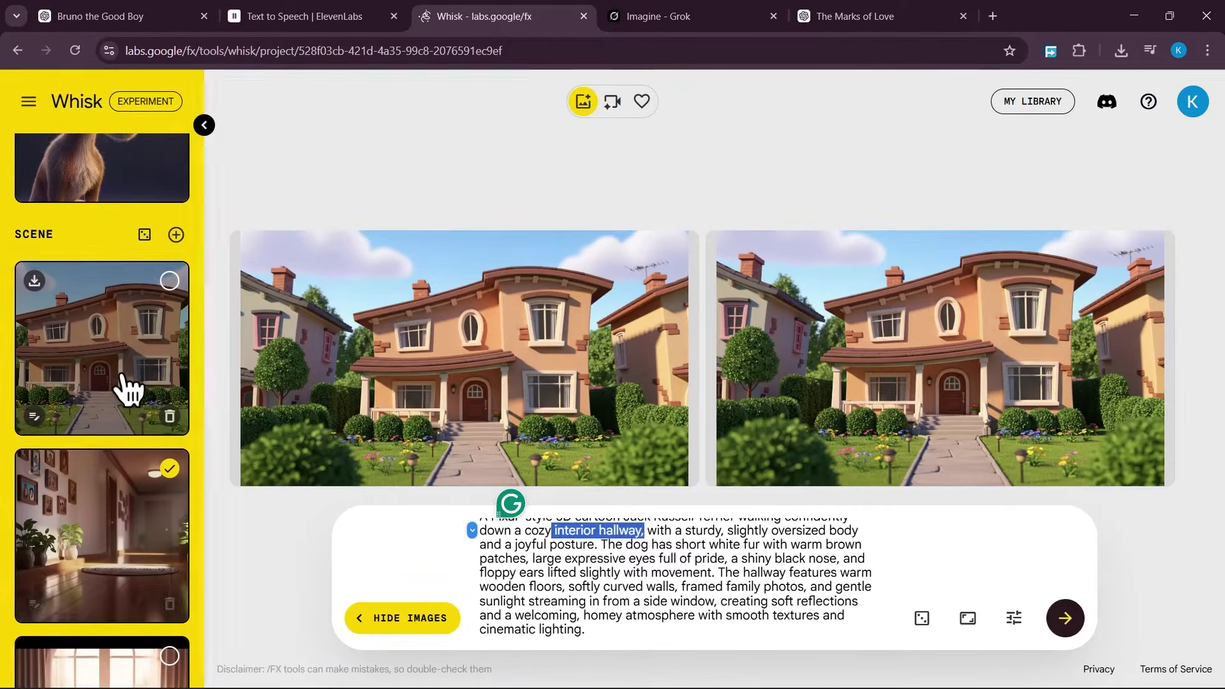
{"action": "scroll", "coordinate": [131, 268], "scroll_direction": "down", "scroll_amount": 10}
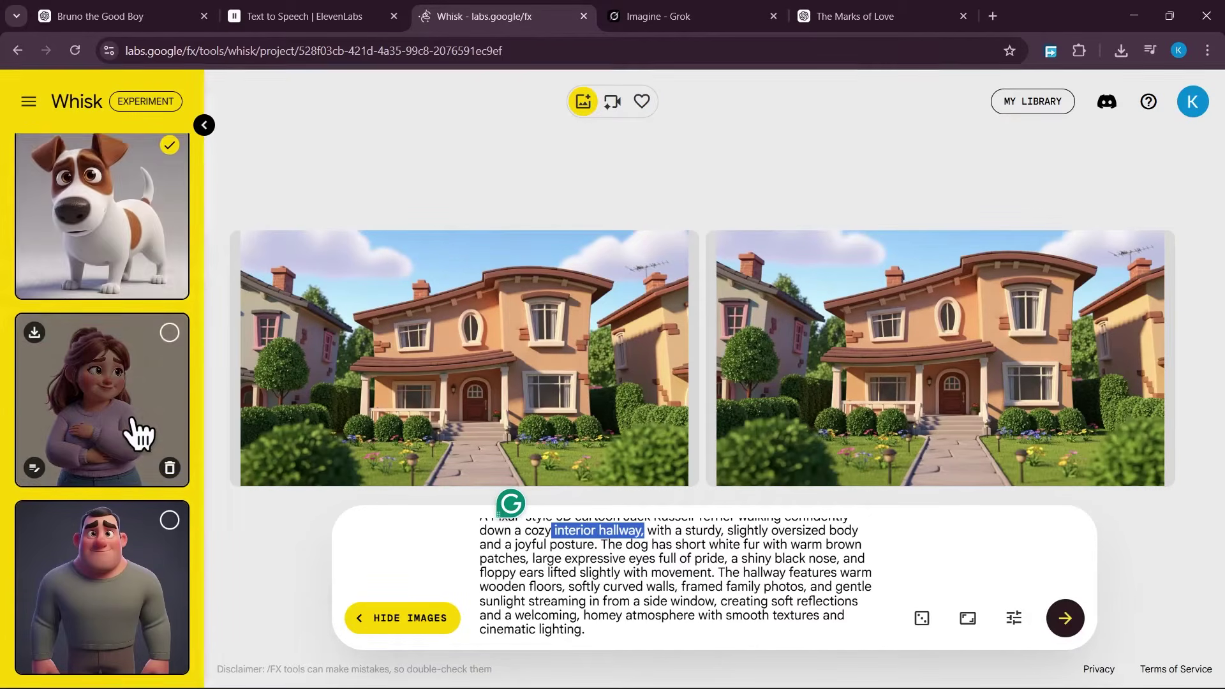
{"action": "scroll", "coordinate": [115, 522], "scroll_direction": "down", "scroll_amount": 10}
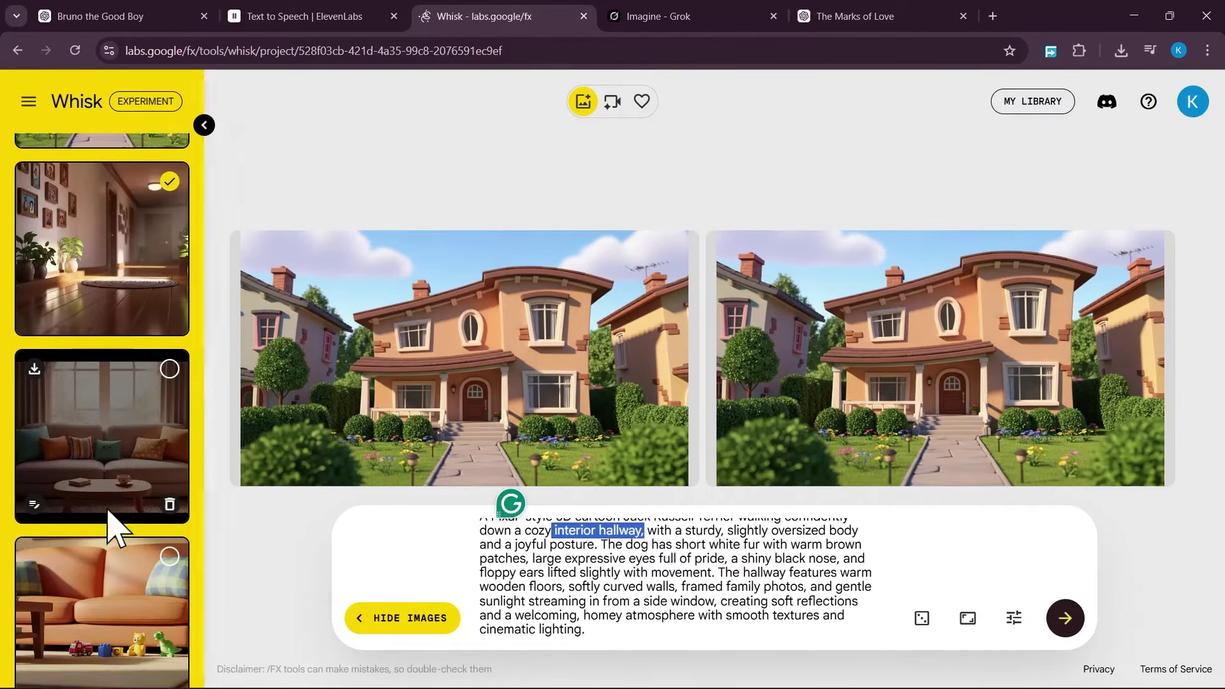
{"action": "scroll", "coordinate": [112, 574], "scroll_direction": "down", "scroll_amount": 6}
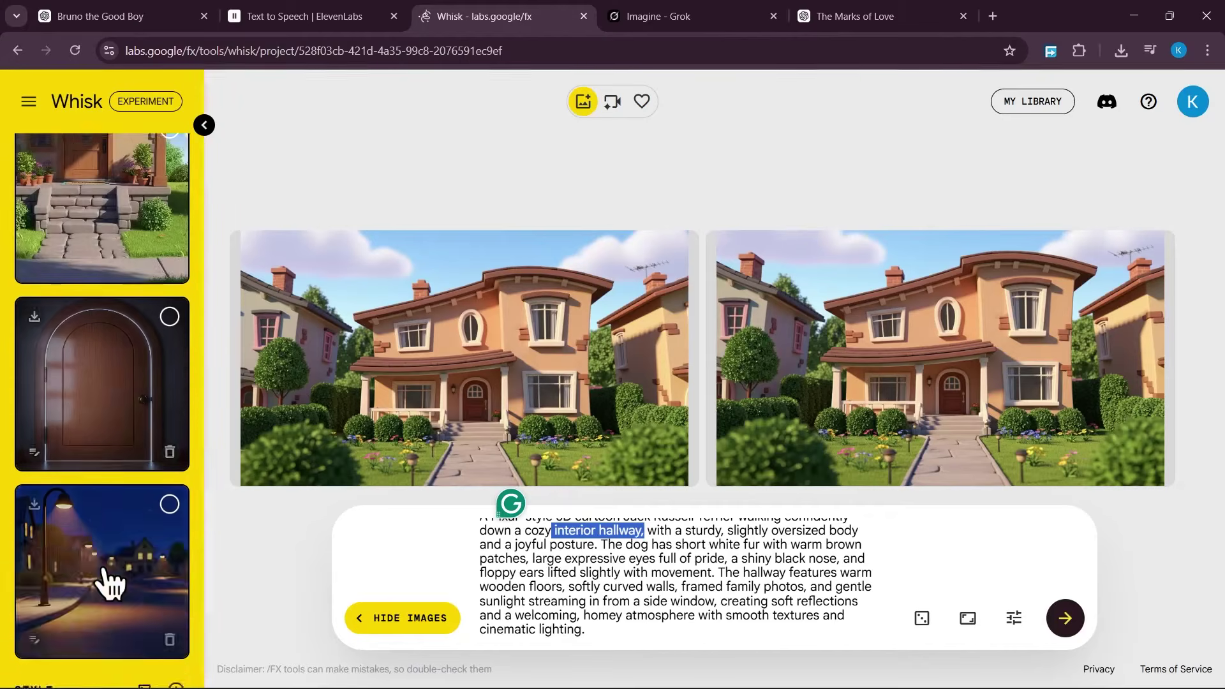
Step: Generate images from the Jack Russell Terrier hallway prompt using the chosen dog and hallway references
{"action": "left_click", "coordinate": [650, 582]}
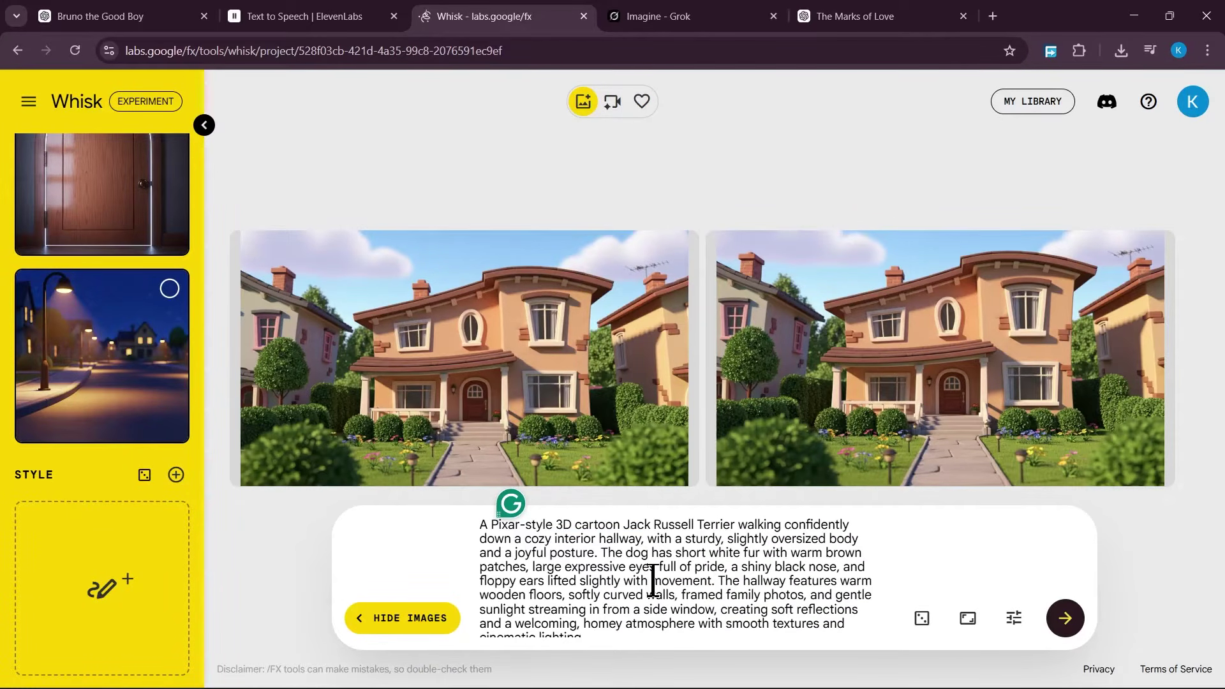
{"action": "left_click", "coordinate": [1065, 620]}
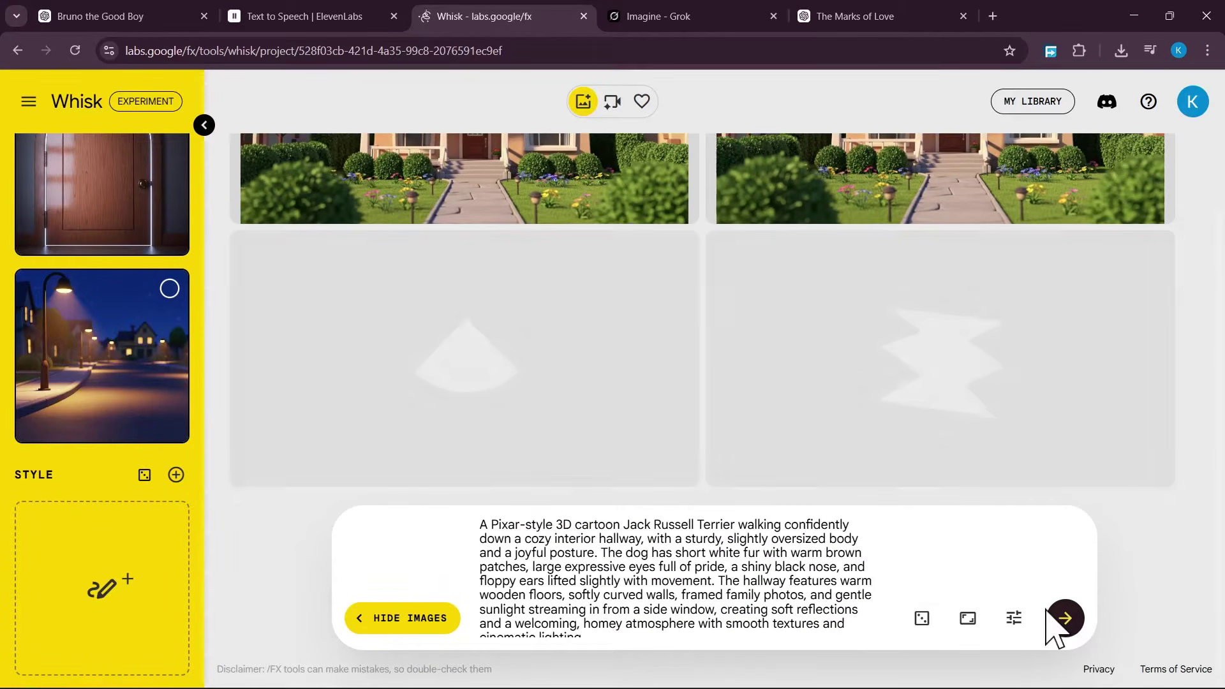
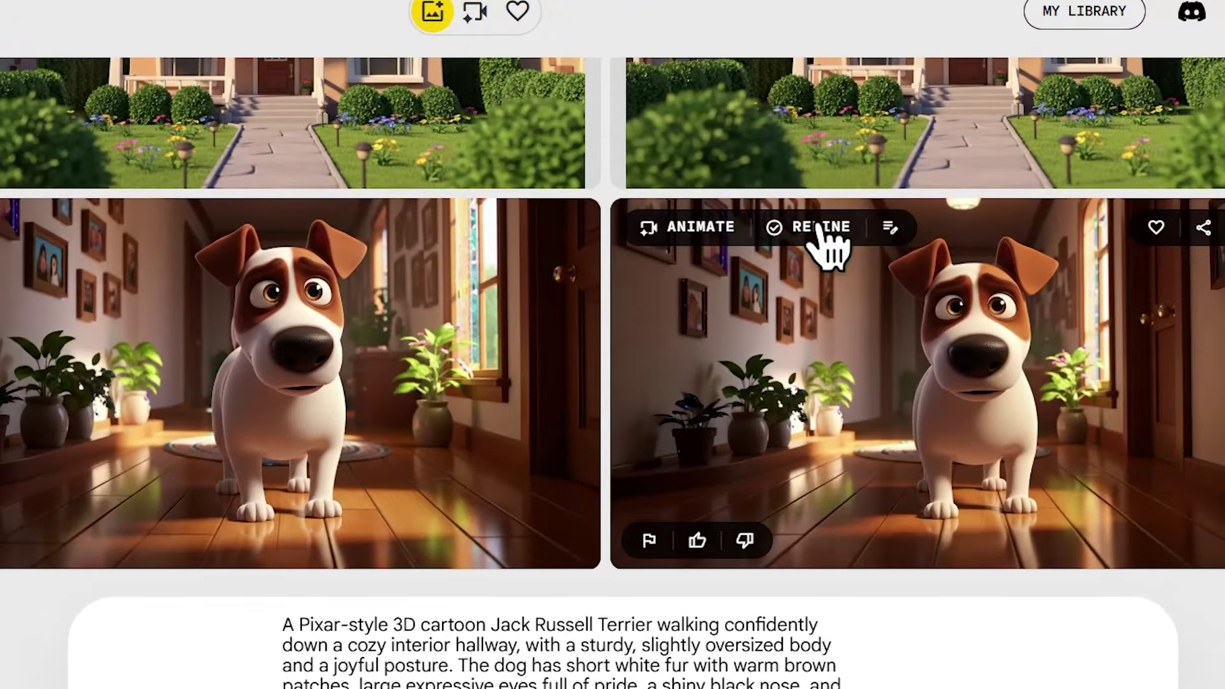
Step: Refine the second generated hallway image of the dog with the edit instruction "Back view"
{"action": "left_click", "coordinate": [820, 227]}
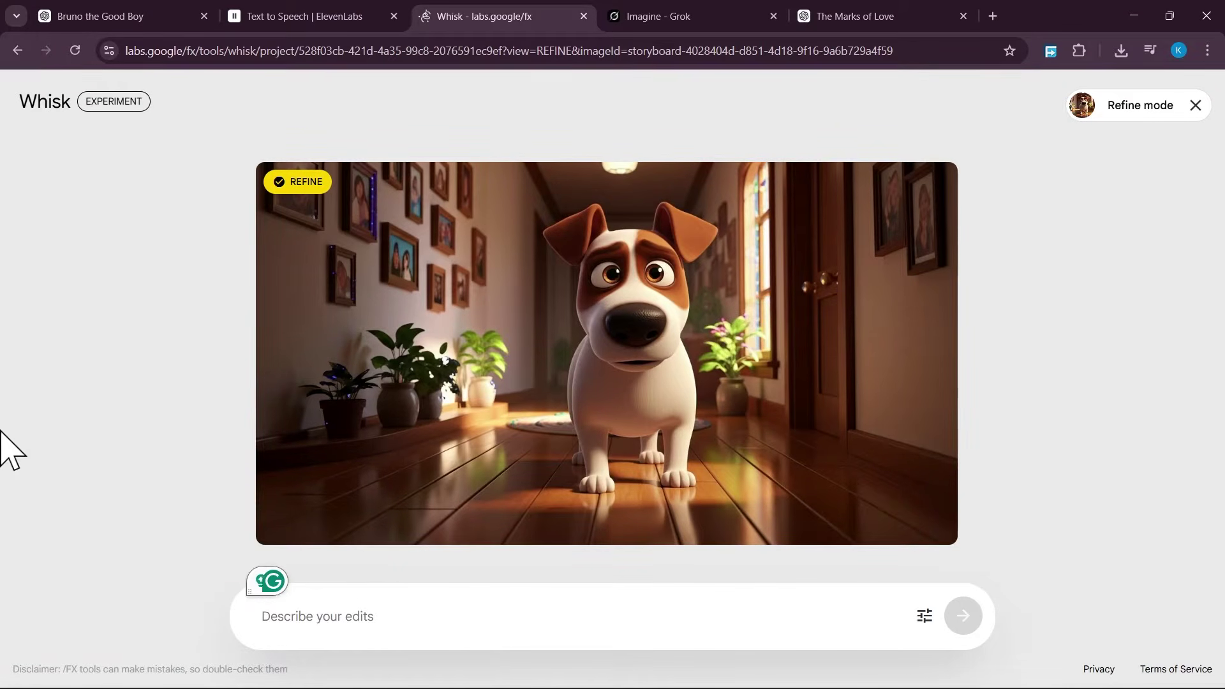
{"action": "type", "text": "Back "}
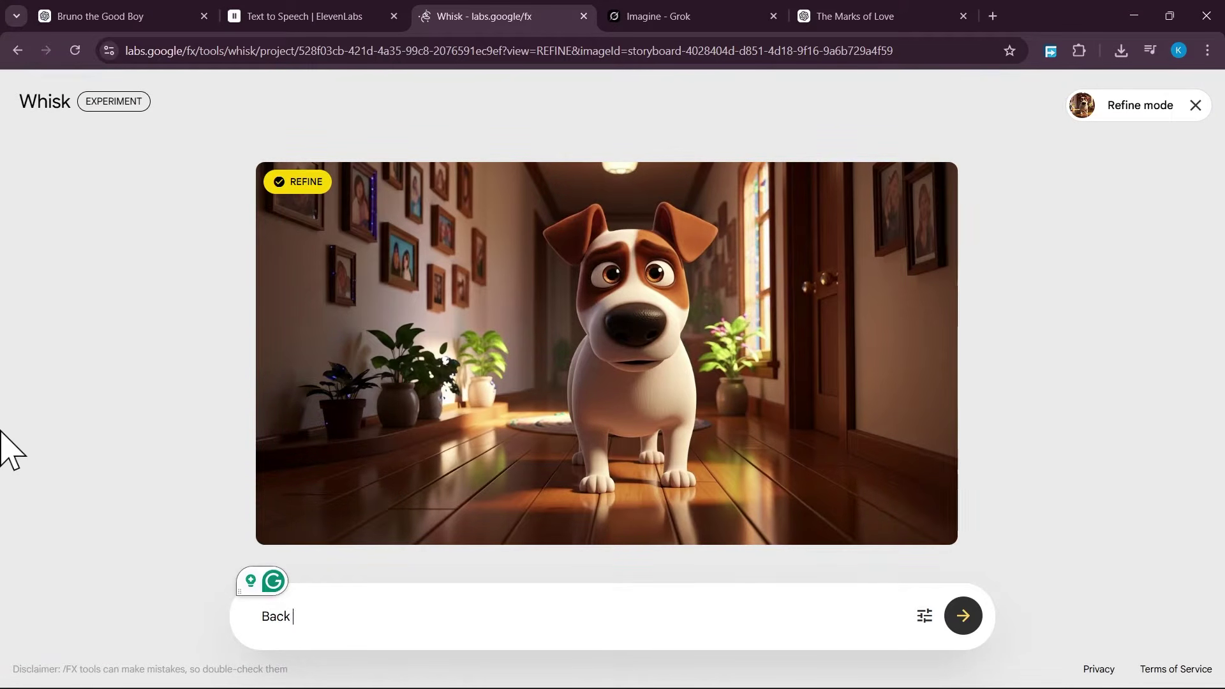
{"action": "type", "text": "view"}
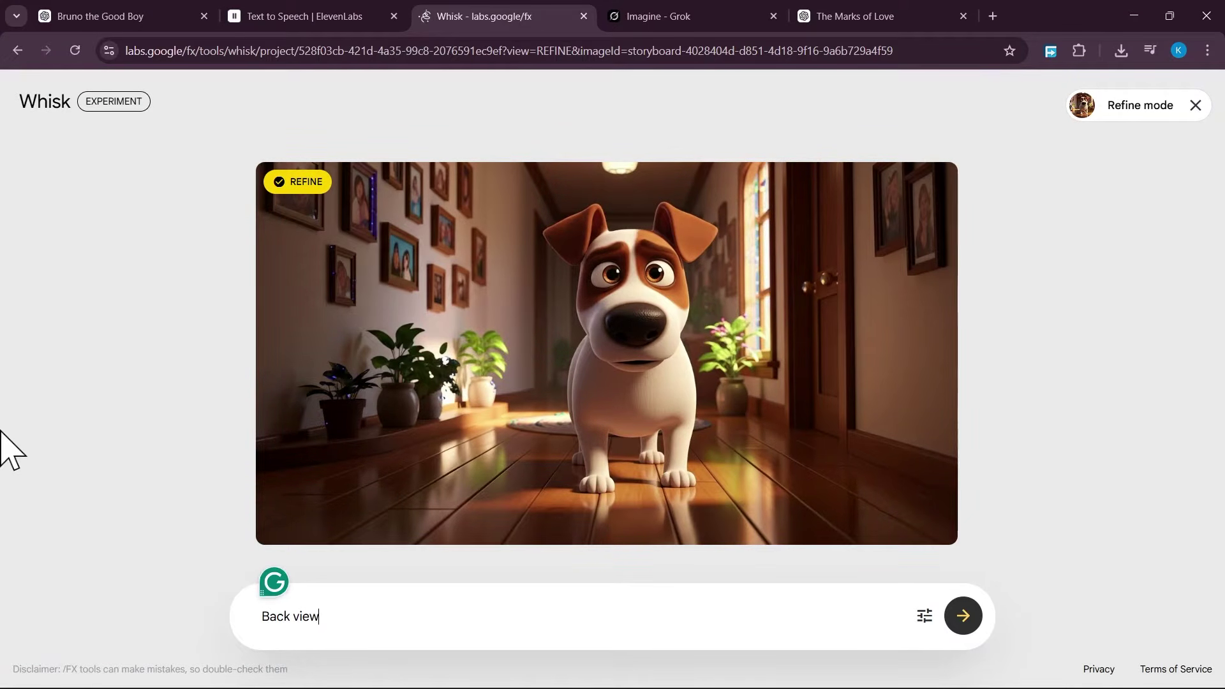
{"action": "left_click", "coordinate": [964, 616]}
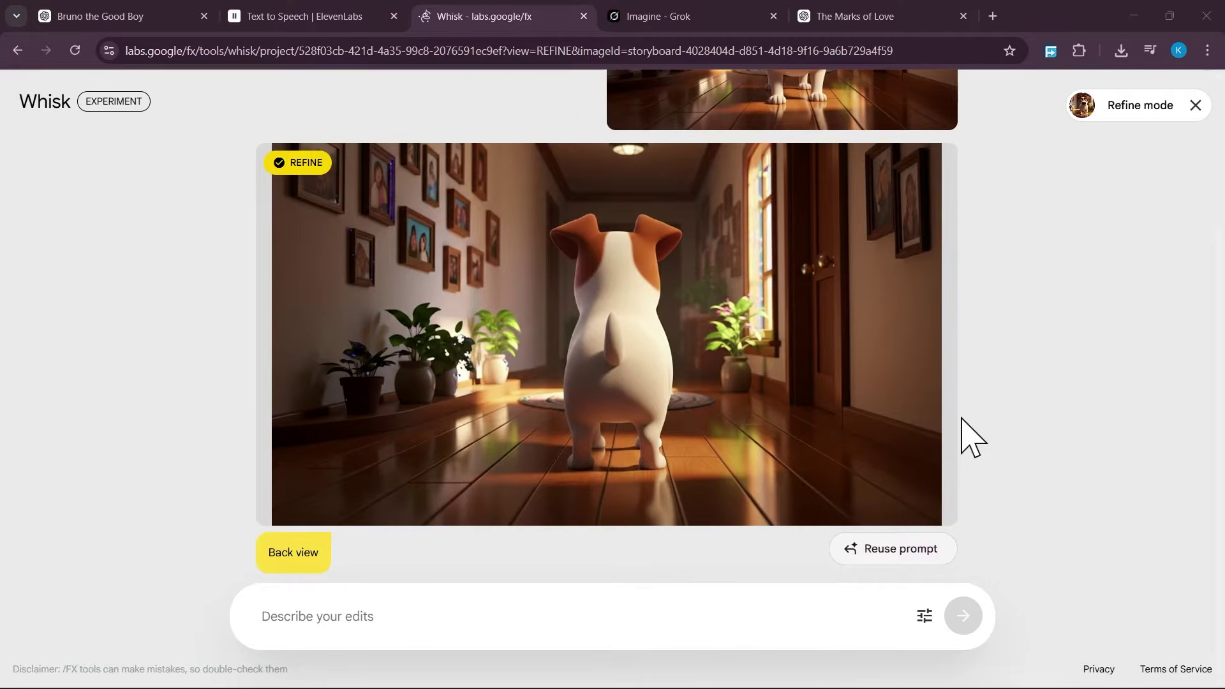
Step: Compare the back-view result with the original front-facing image and download the back-view version
{"action": "scroll", "coordinate": [1014, 408], "scroll_direction": "up", "scroll_amount": 3}
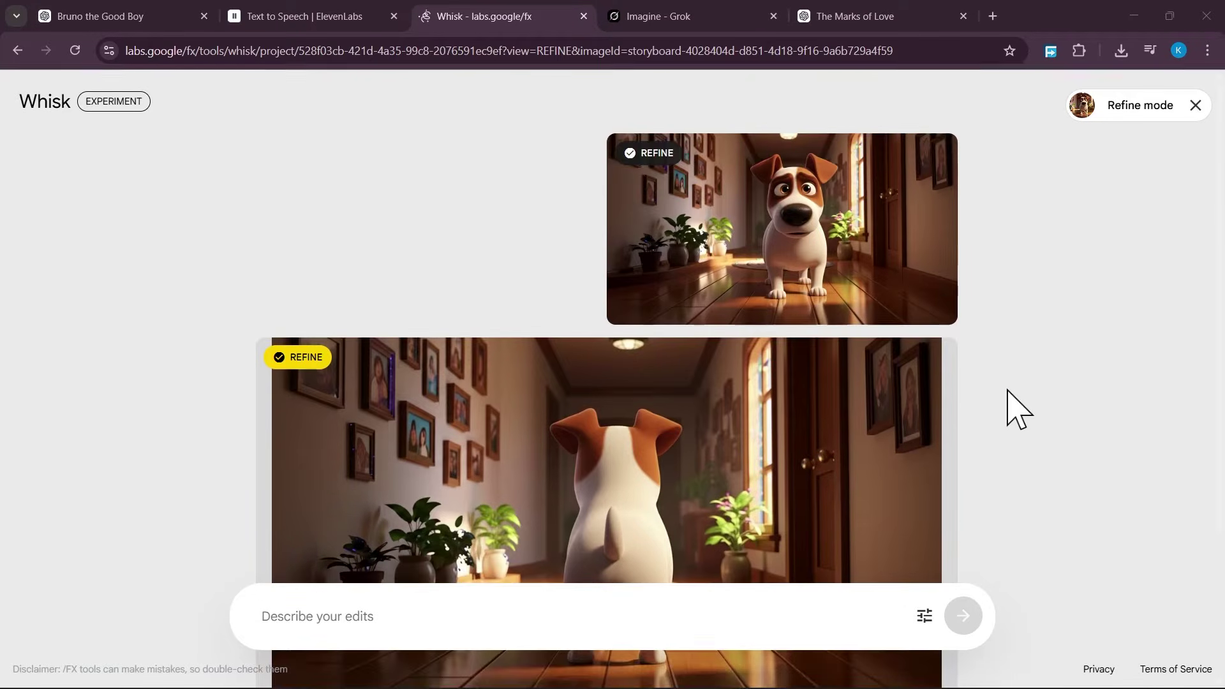
{"action": "scroll", "coordinate": [1047, 383], "scroll_direction": "down", "scroll_amount": 3}
{"action": "mouse_move", "coordinate": [921, 328]}
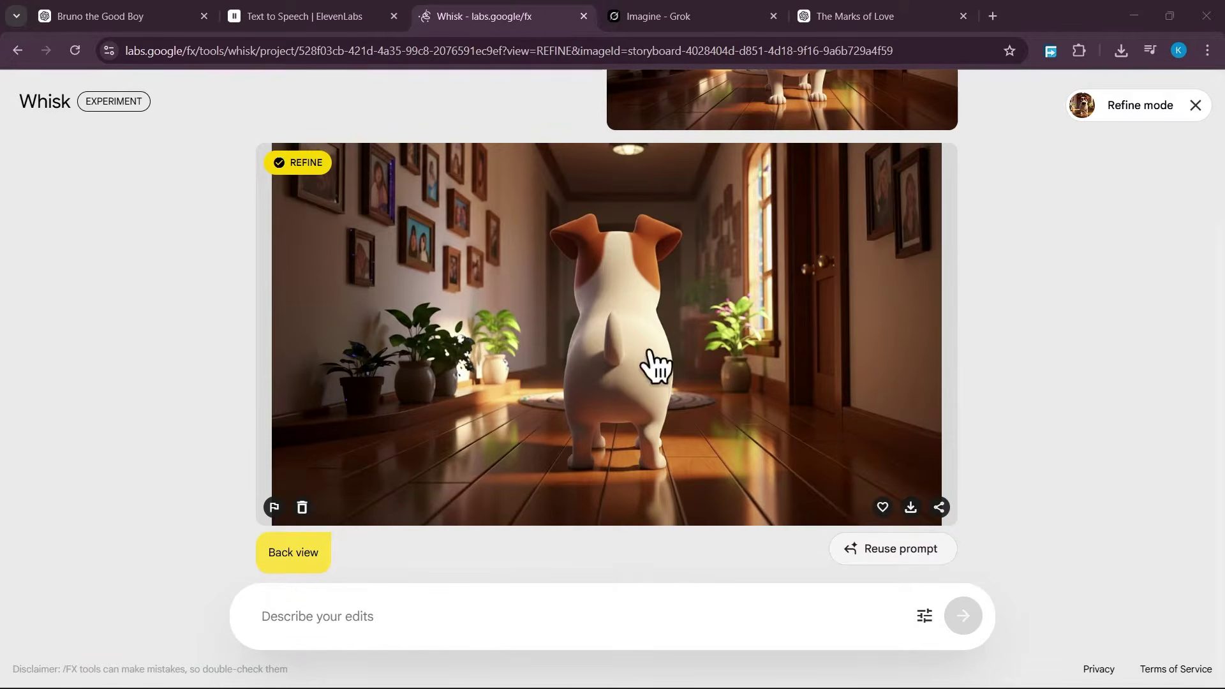
{"action": "left_click", "coordinate": [911, 507]}
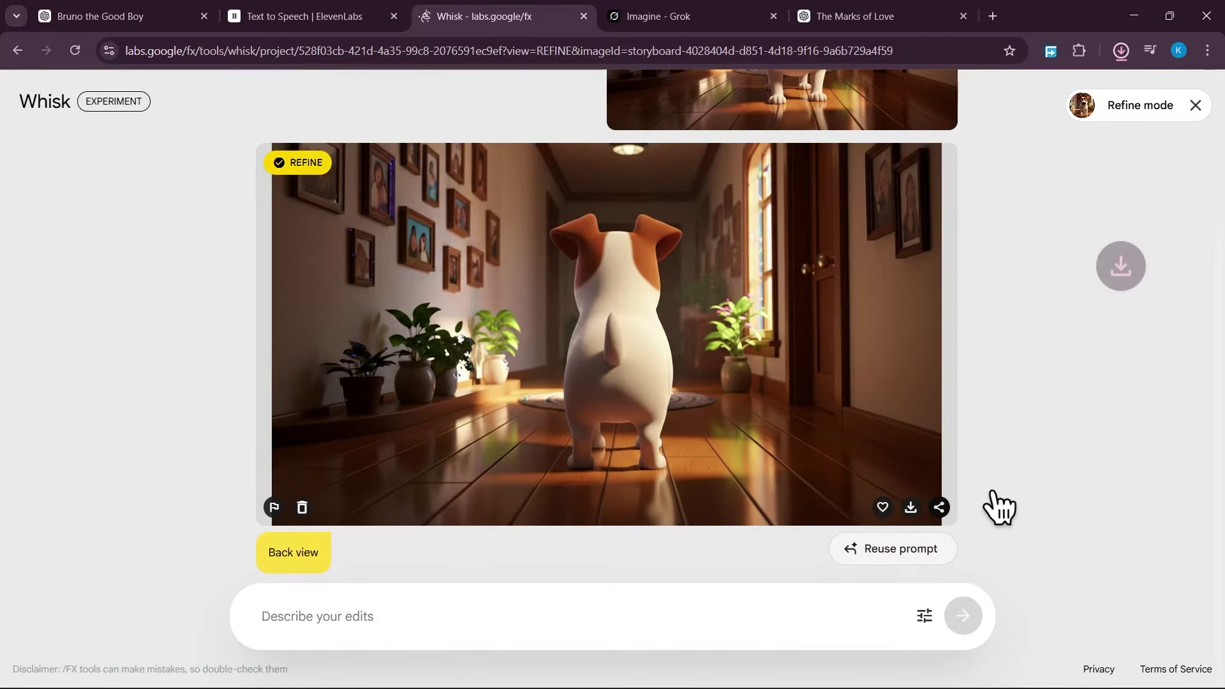
Step: Switch to Grok Imagine and upload the back-view image Whisk_cdce39c1a858e94b7b34b994b4982195eg.png from the Animation Tutorial folder
{"action": "left_click", "coordinate": [635, 21]}
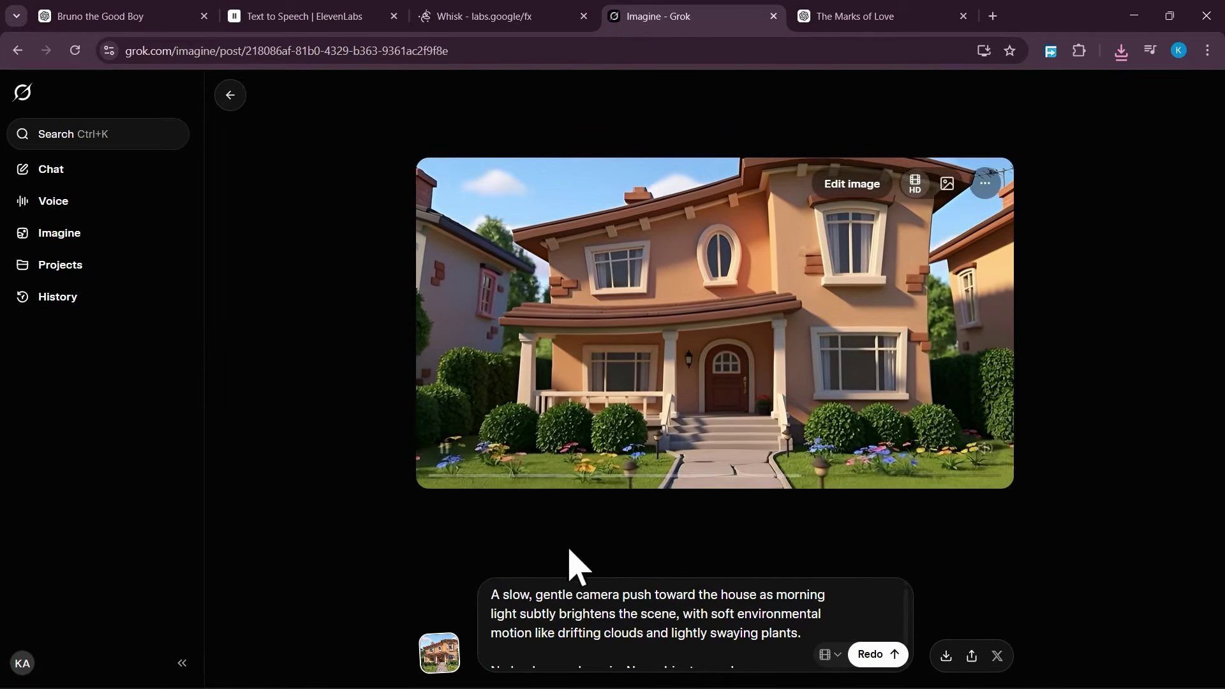
{"action": "left_click", "coordinate": [437, 656]}
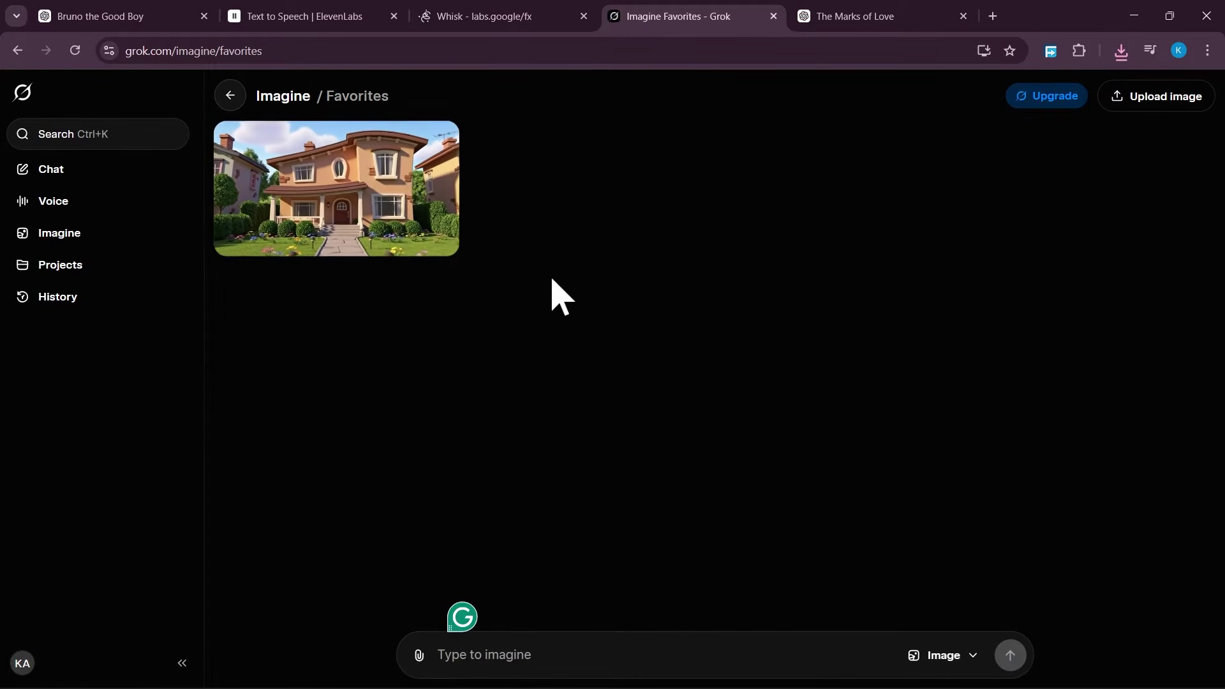
{"action": "left_click", "coordinate": [419, 657]}
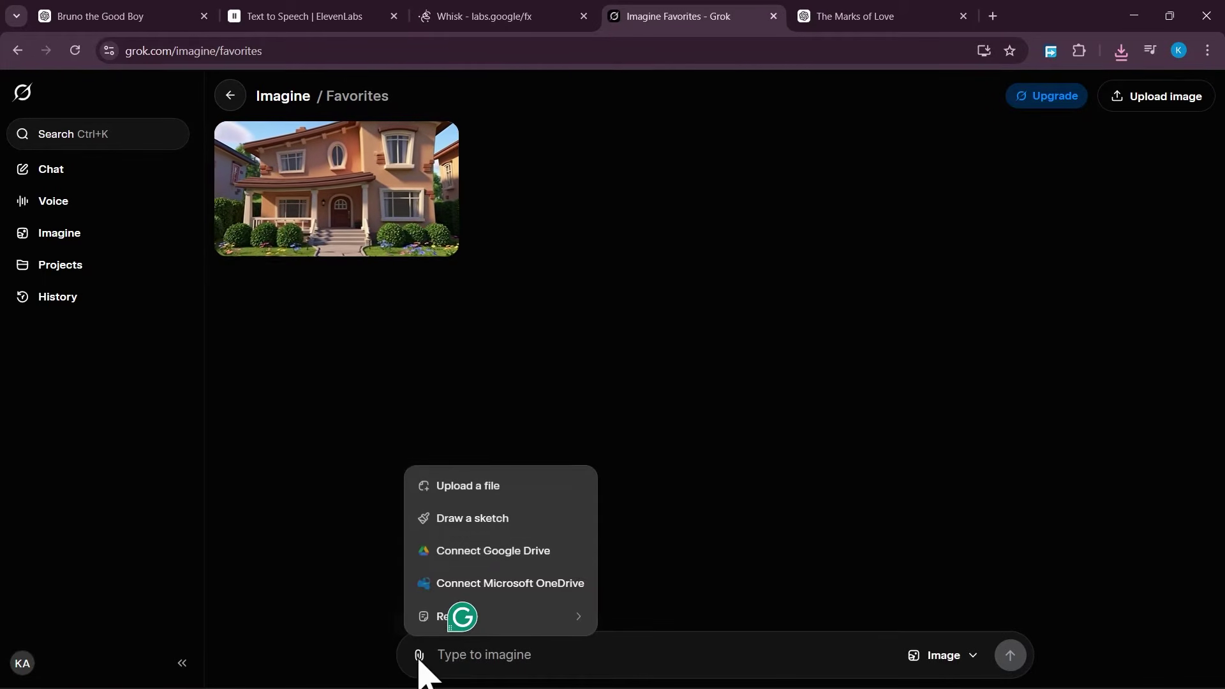
{"action": "left_click", "coordinate": [477, 490]}
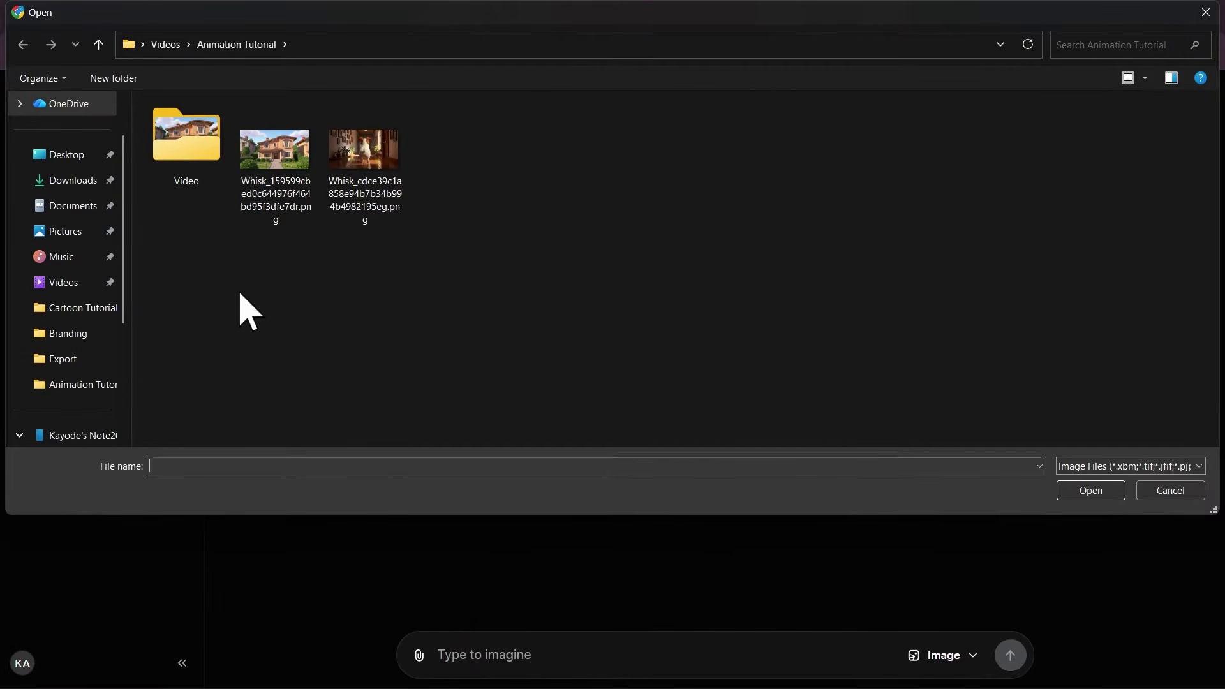
{"action": "left_click", "coordinate": [378, 156]}
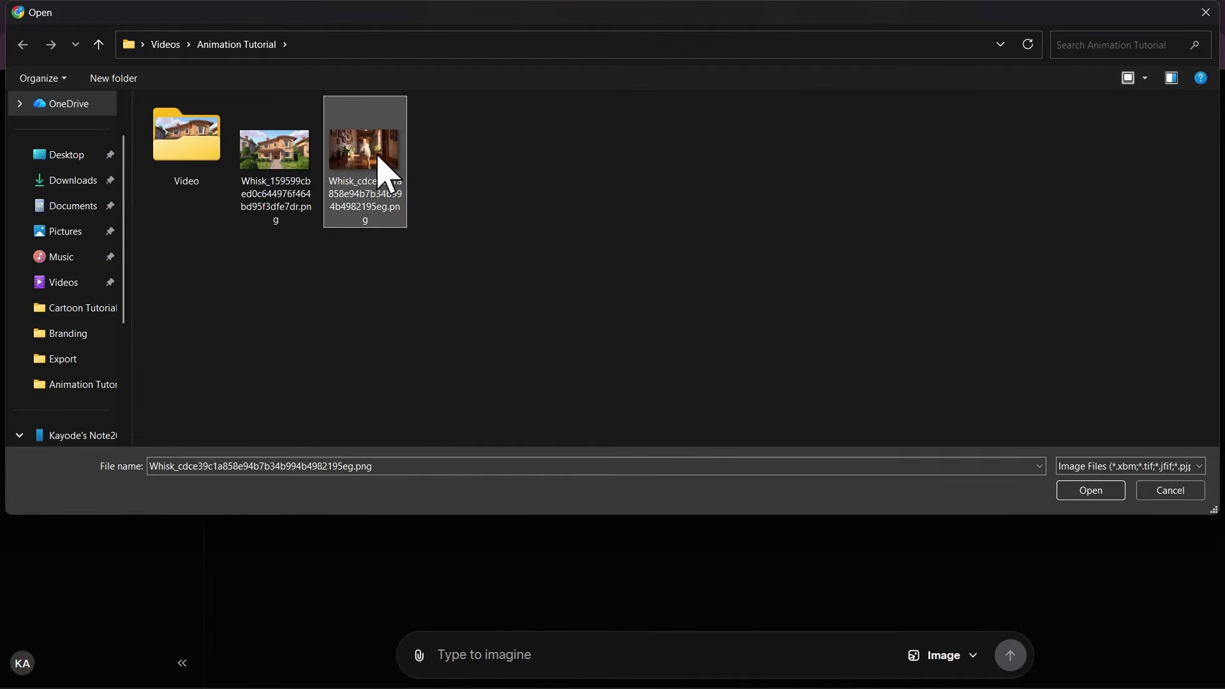
{"action": "left_click", "coordinate": [1093, 493]}
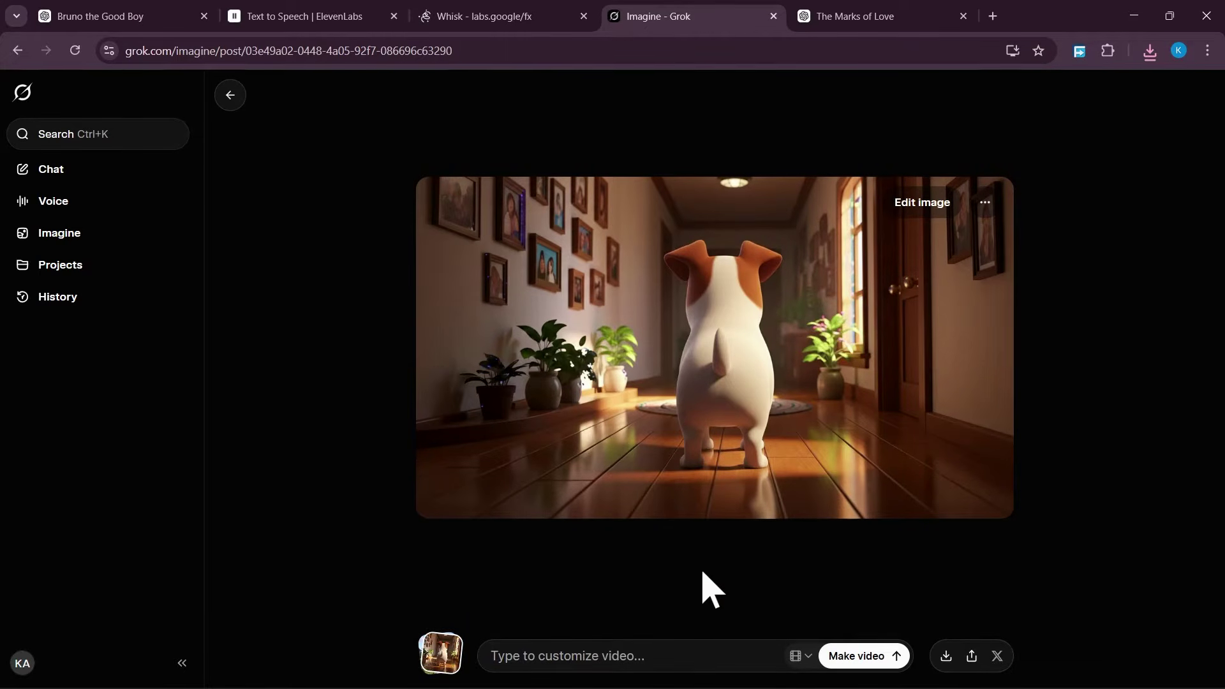
Step: Switch to the Bruno the Good Boy chat in ChatGPT and copy the one-sentence video animation prompt for the hallway walk
{"action": "left_click", "coordinate": [84, 18]}
{"action": "scroll", "coordinate": [342, 377], "scroll_direction": "down", "scroll_amount": 1}
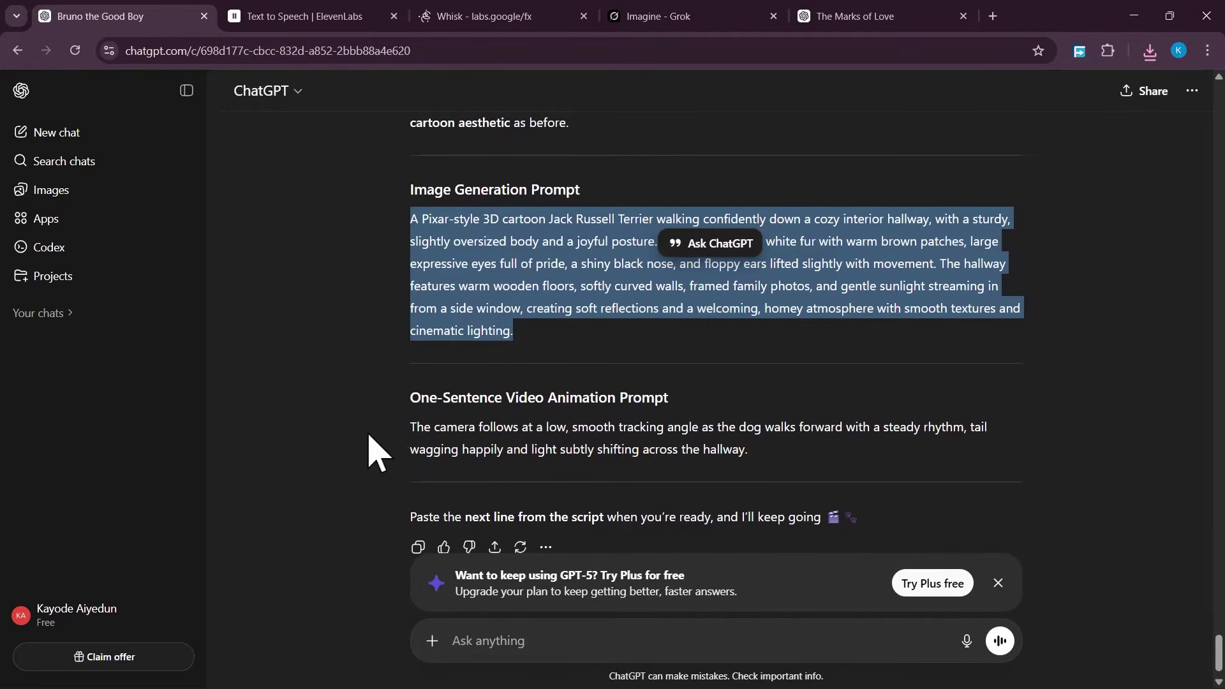
{"action": "left_click", "coordinate": [371, 436]}
{"action": "left_click_drag", "start_coordinate": [403, 428], "coordinate": [750, 464]}
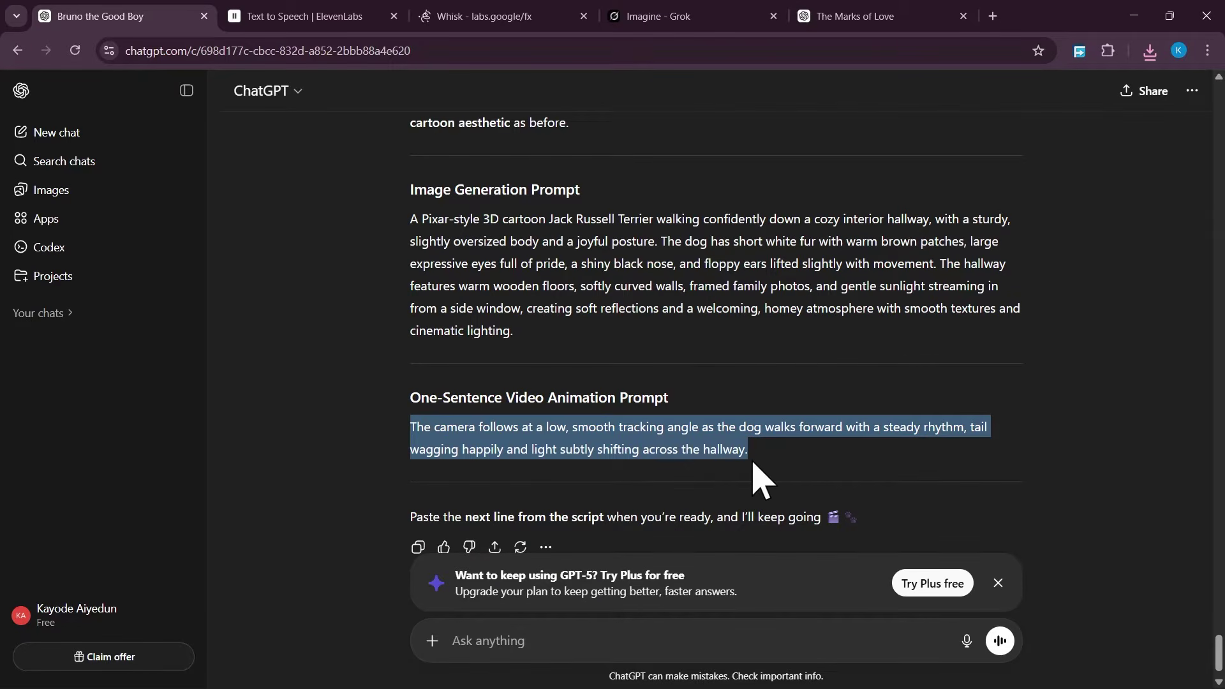
{"action": "right_click", "coordinate": [669, 446]}
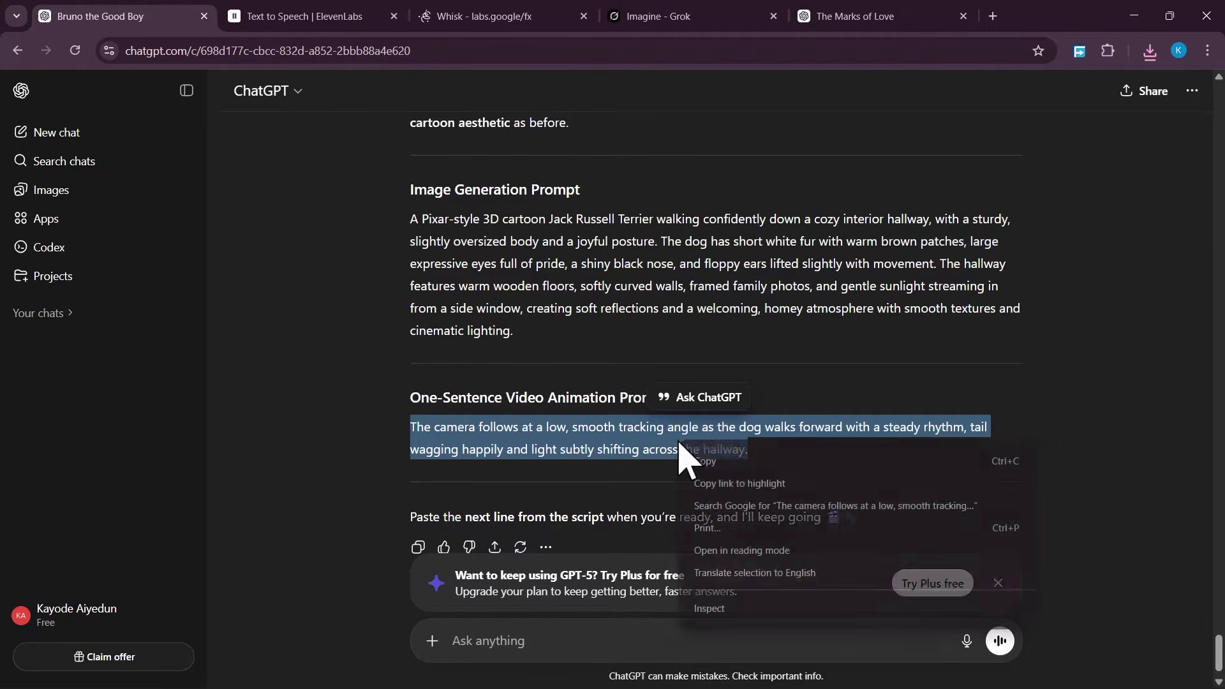
{"action": "left_click", "coordinate": [721, 464]}
Step: In Grok, paste the tracking-shot prompt for the back-view image, add "No background music, No ambient sound." and generate the video
{"action": "left_click", "coordinate": [690, 17]}
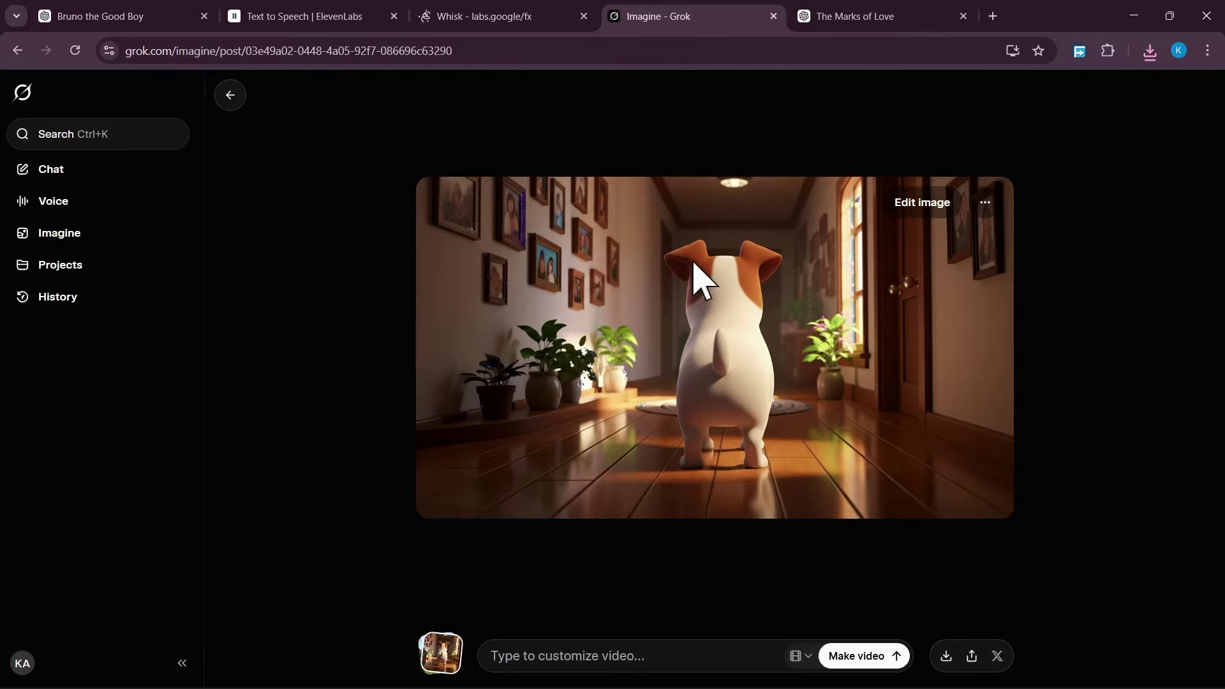
{"action": "left_click", "coordinate": [532, 653]}
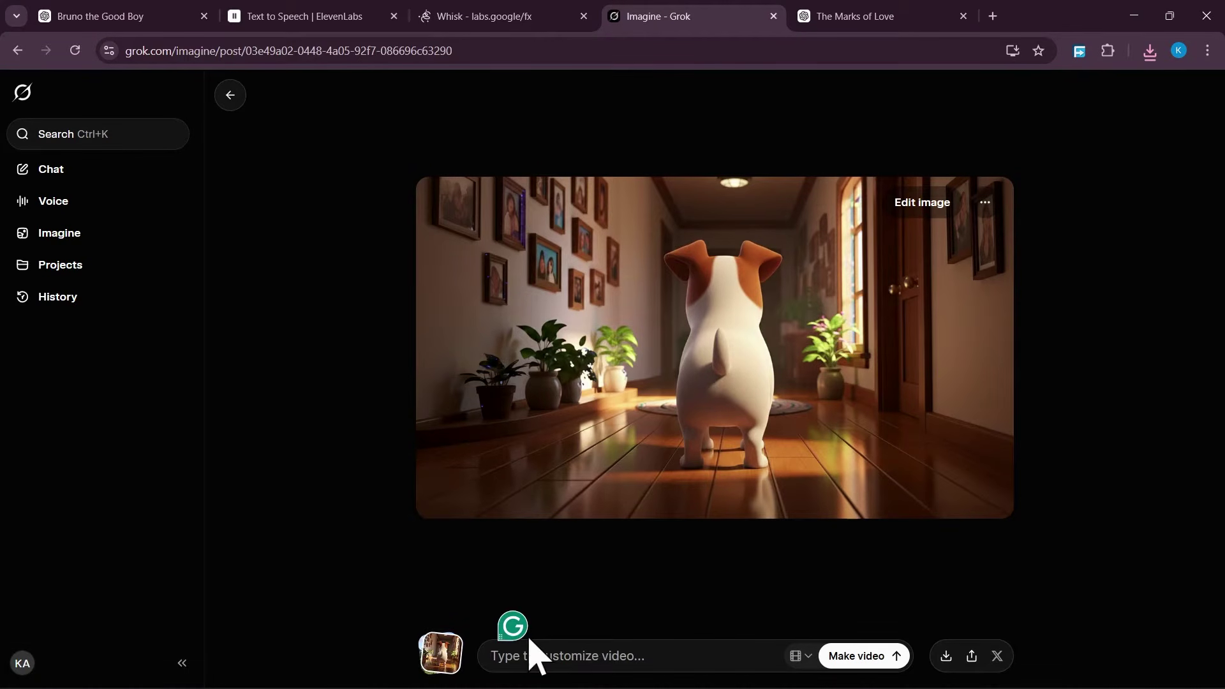
{"action": "key", "text": "ctrl+v"}
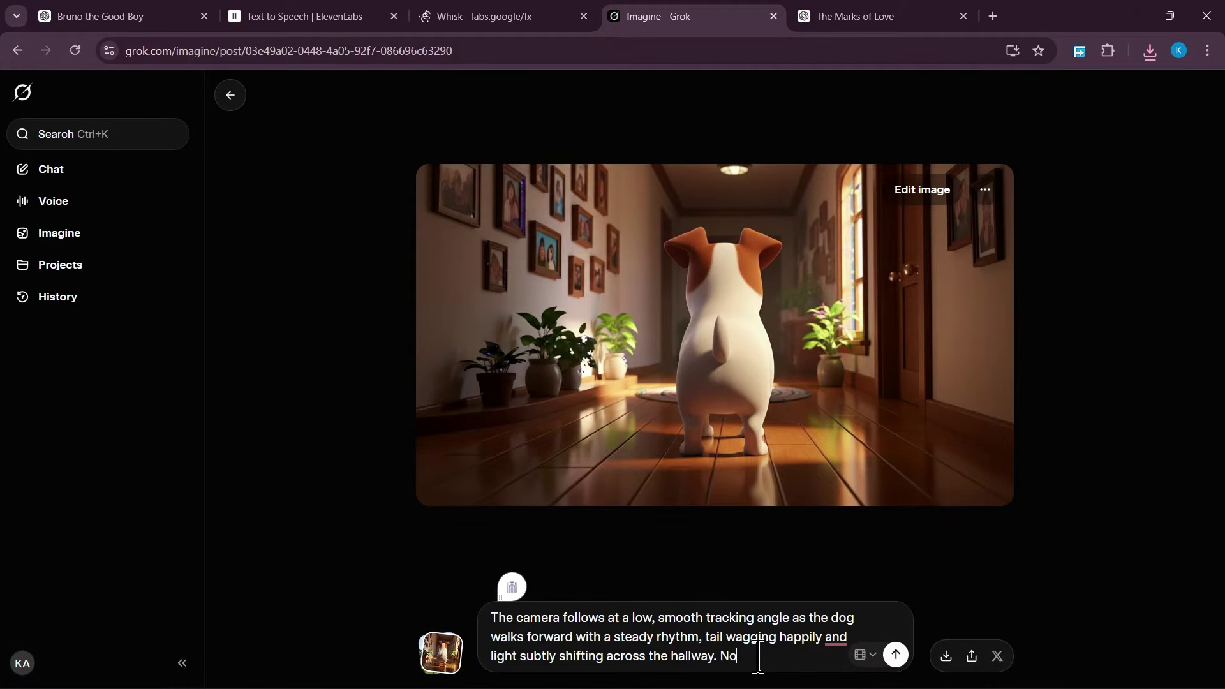
{"action": "type", "text": "No background music. No ambient sound."}
{"action": "left_click", "coordinate": [895, 654]}
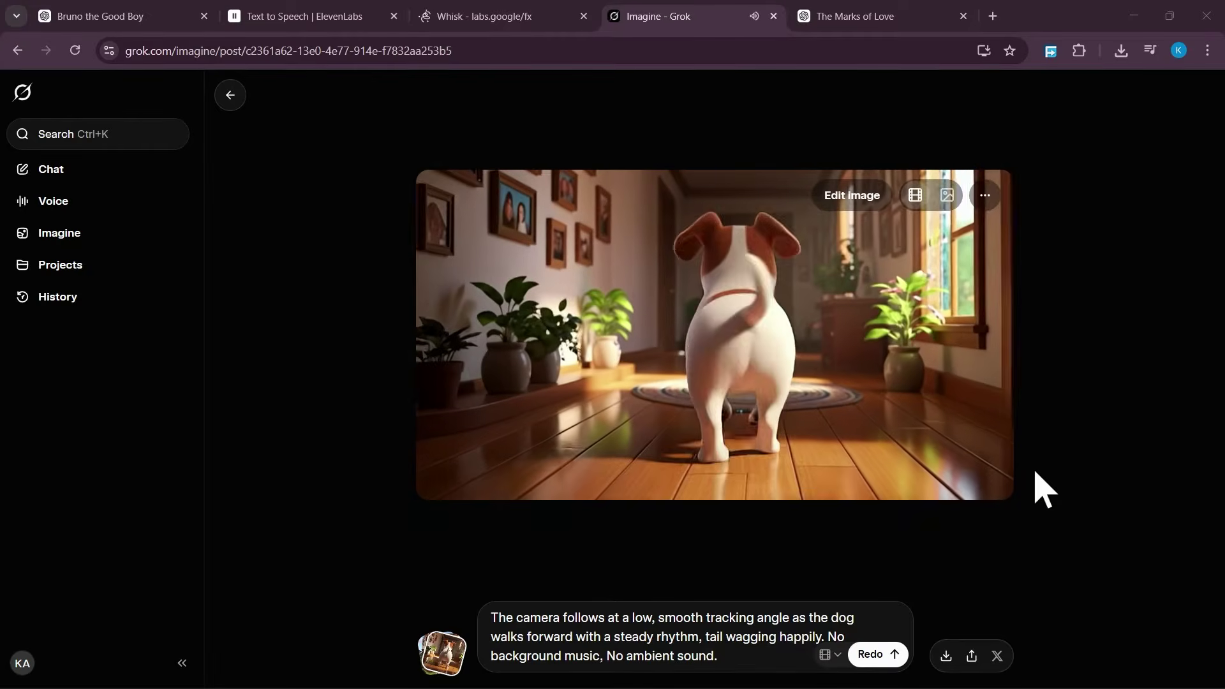
Step: Upscale the video of the dog walking down the hallway to HD and download it
{"action": "left_click", "coordinate": [986, 198]}
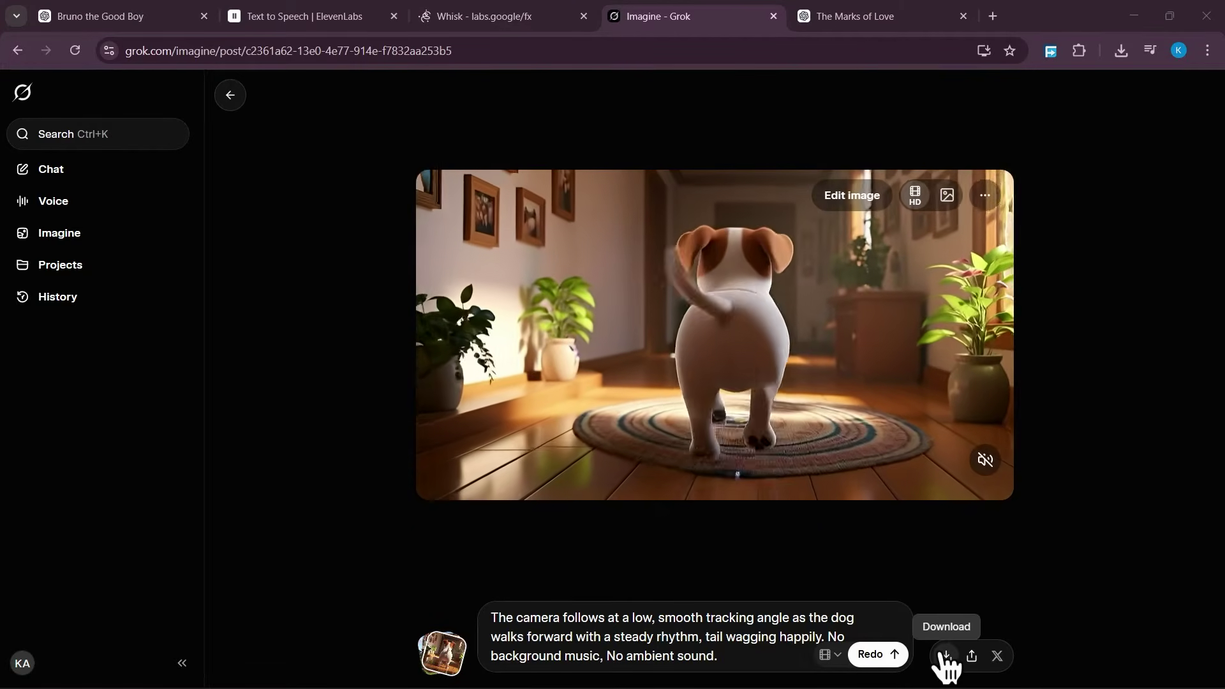
{"action": "left_click", "coordinate": [947, 656]}
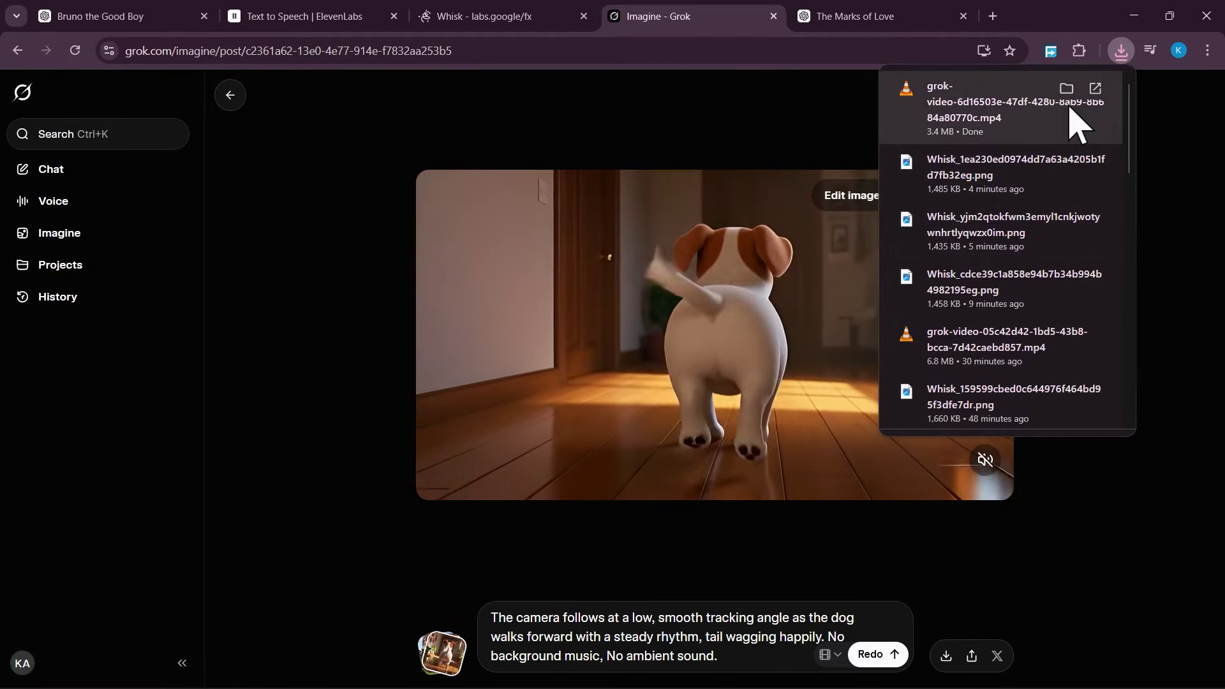
{"action": "left_click", "coordinate": [601, 106]}
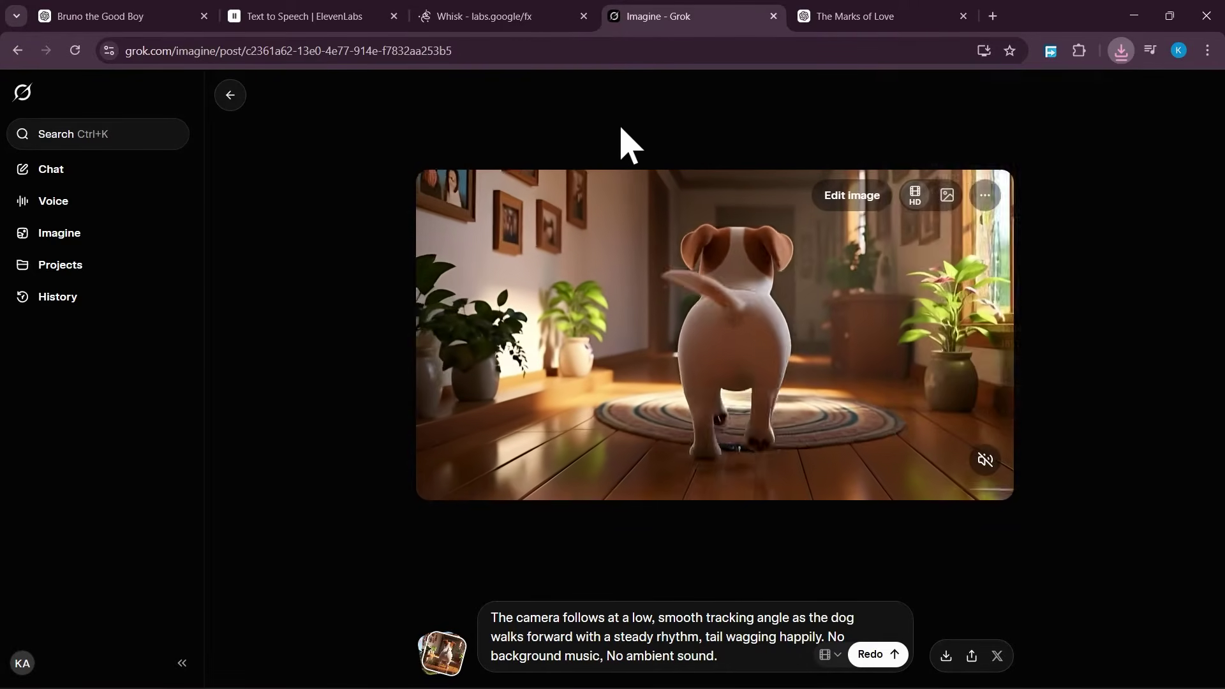
Step: Switch to Whisk and exit refine mode to return to the project's generated images
{"action": "left_click", "coordinate": [472, 16]}
{"action": "scroll", "coordinate": [820, 242], "scroll_direction": "up", "scroll_amount": 1}
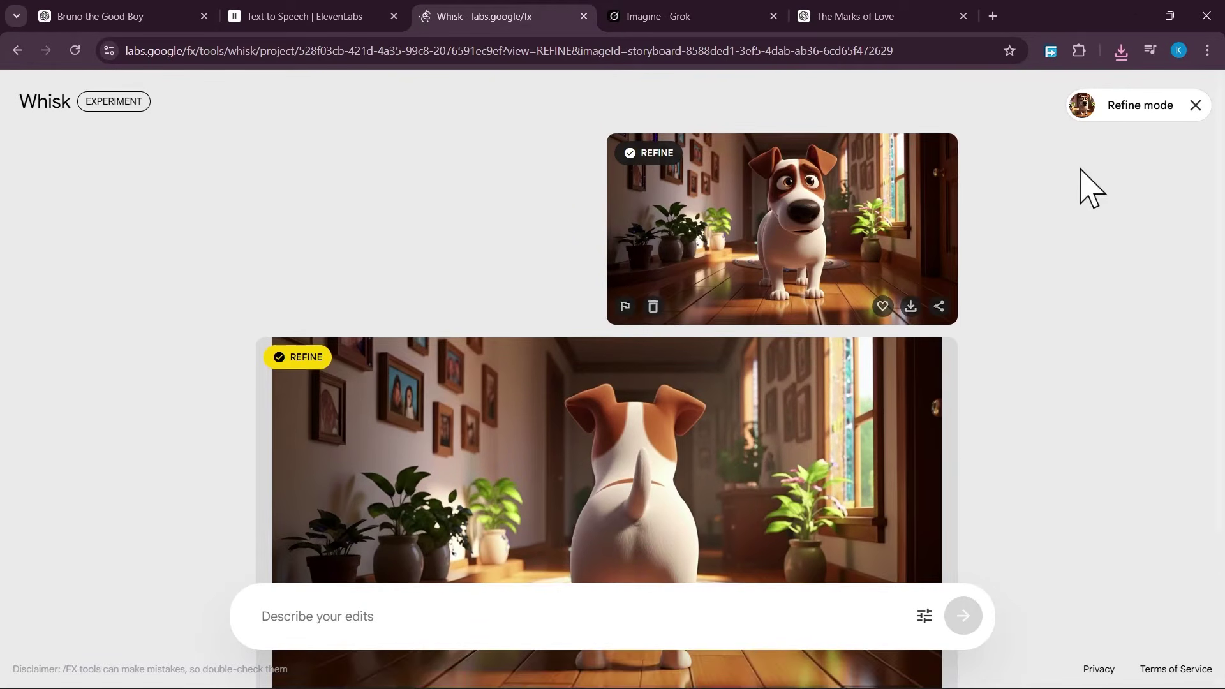
{"action": "left_click", "coordinate": [1195, 106]}
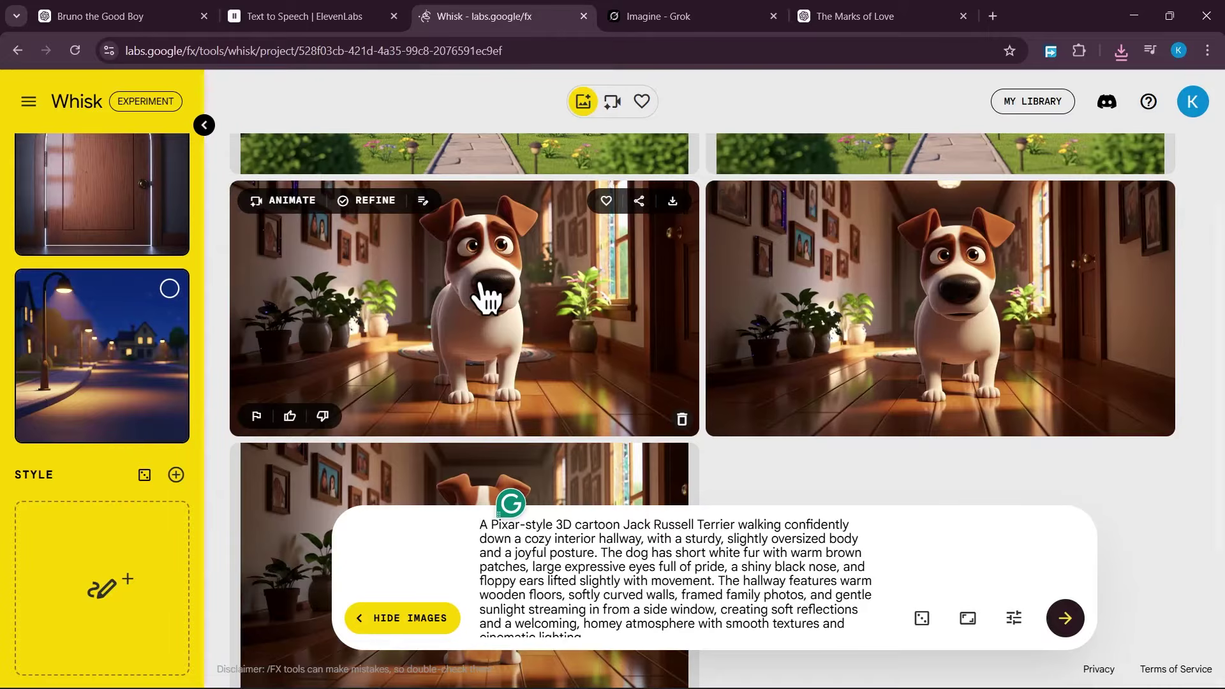
Step: Download the front-view image of the dog in the hallway from Whisk and upload it to Grok Imagine
{"action": "left_click", "coordinate": [672, 202]}
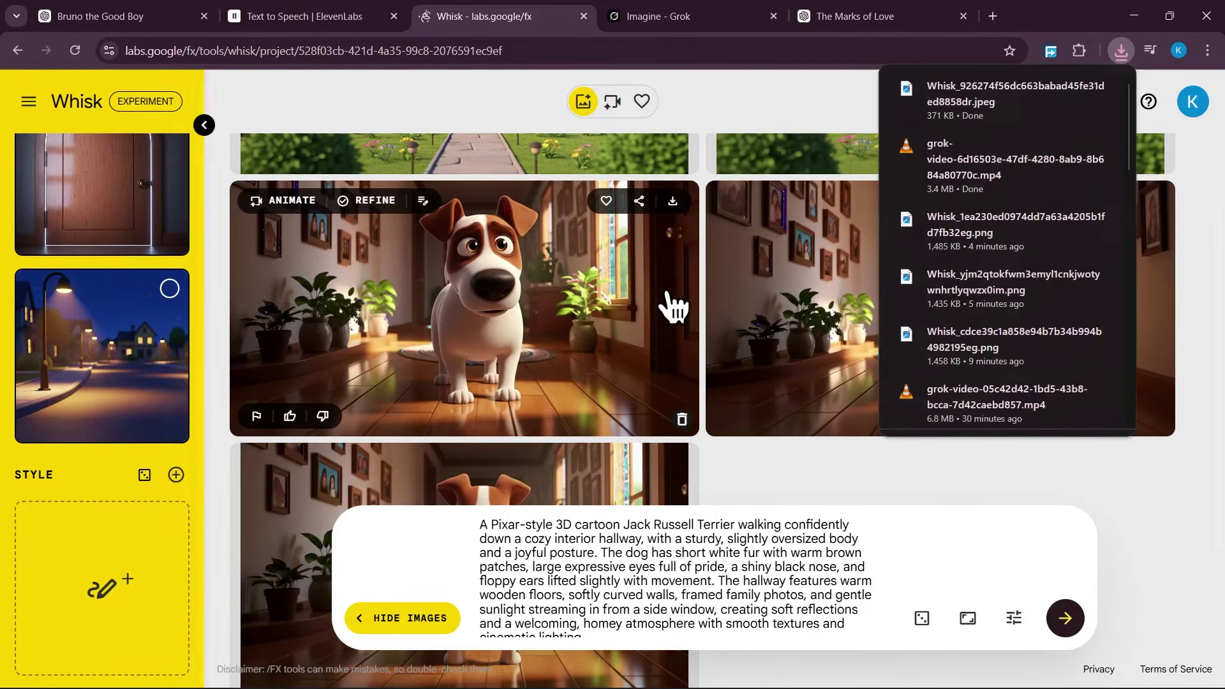
{"action": "left_click", "coordinate": [647, 17]}
{"action": "left_click", "coordinate": [441, 650]}
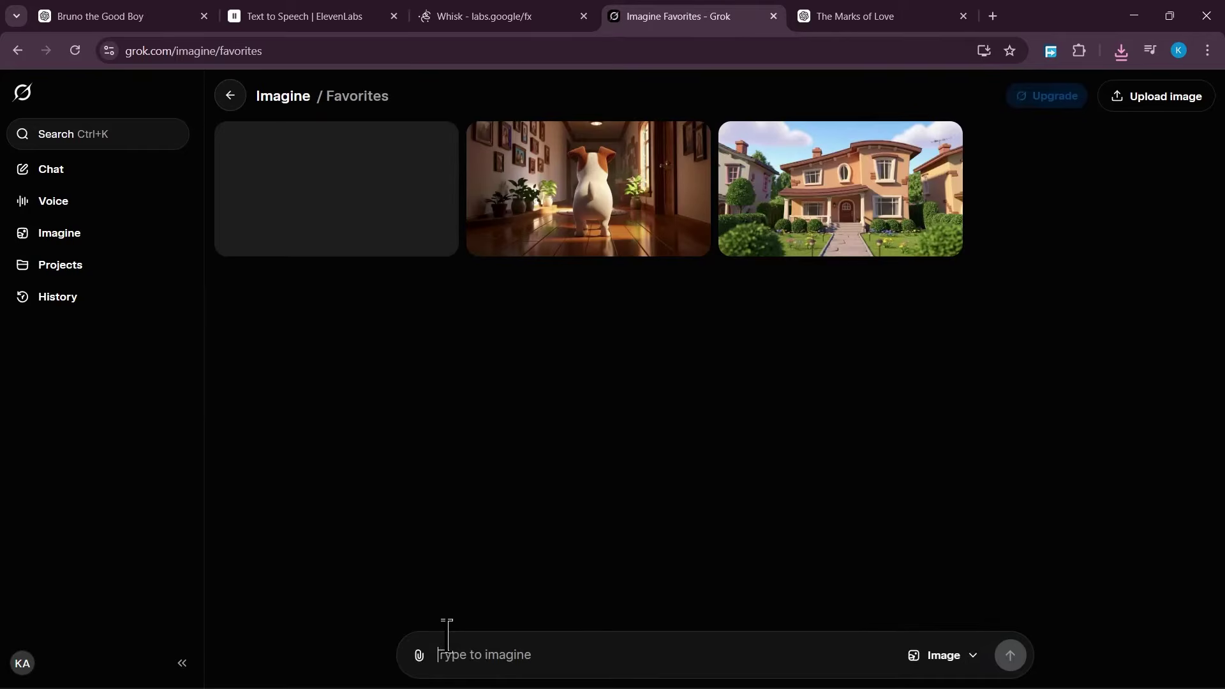
{"action": "left_click", "coordinate": [419, 655]}
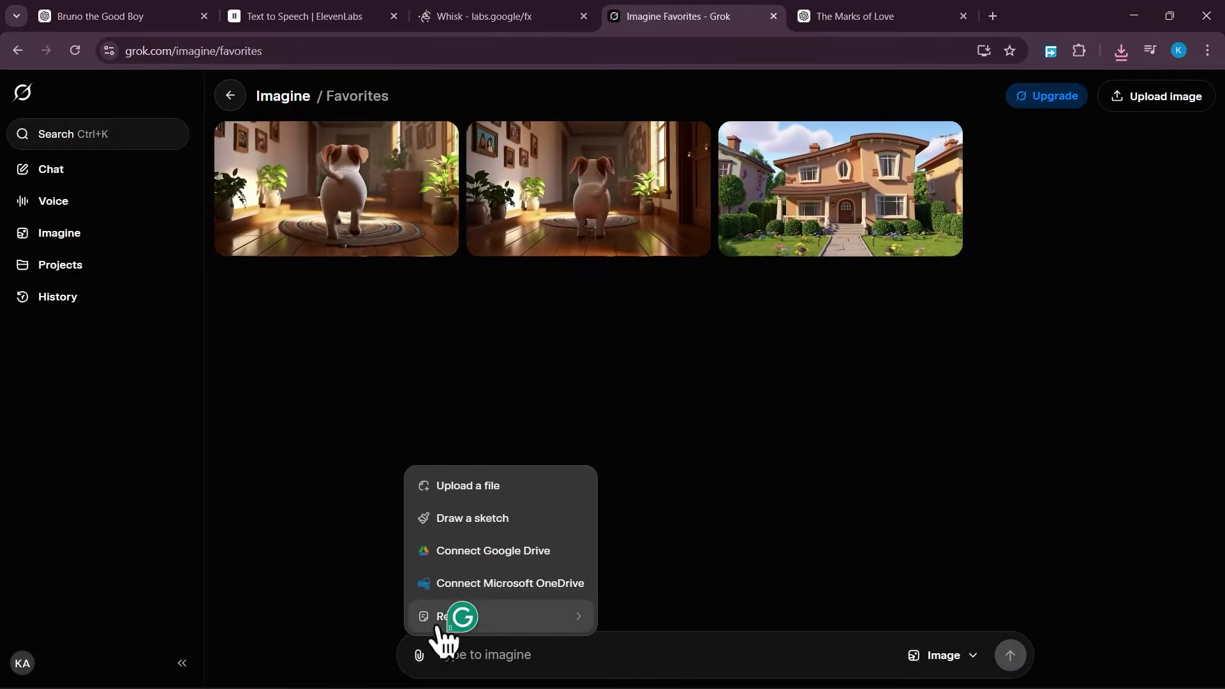
{"action": "left_click", "coordinate": [460, 485]}
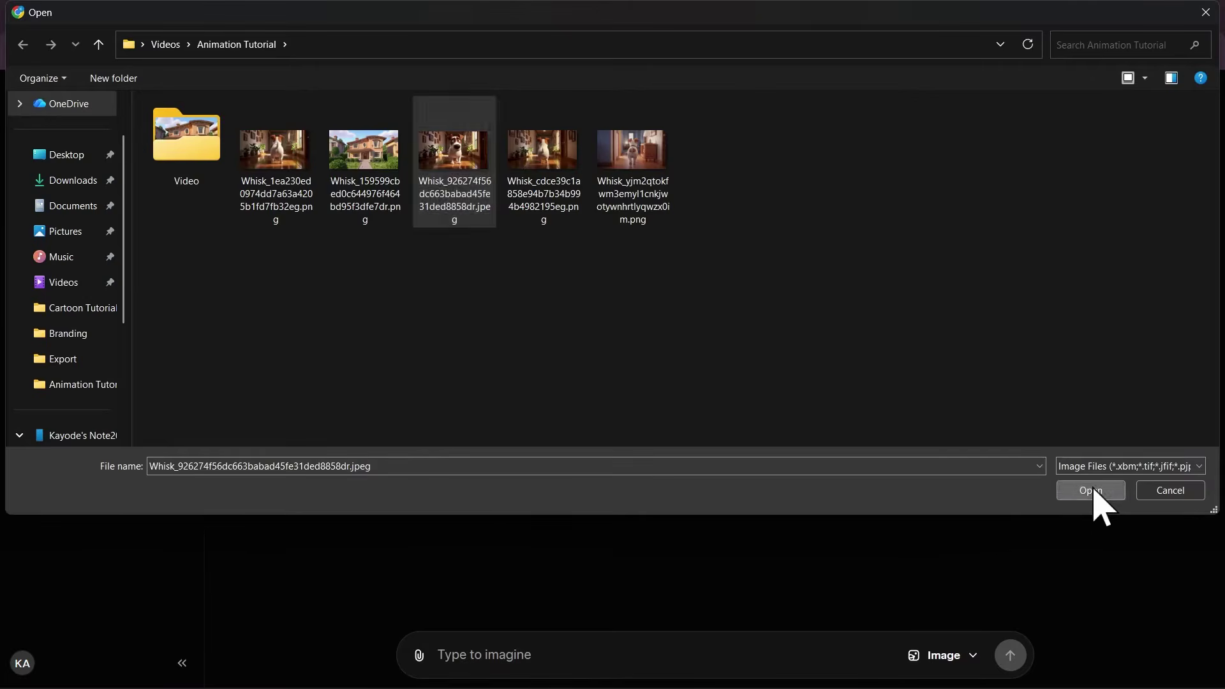
{"action": "left_click", "coordinate": [1092, 494]}
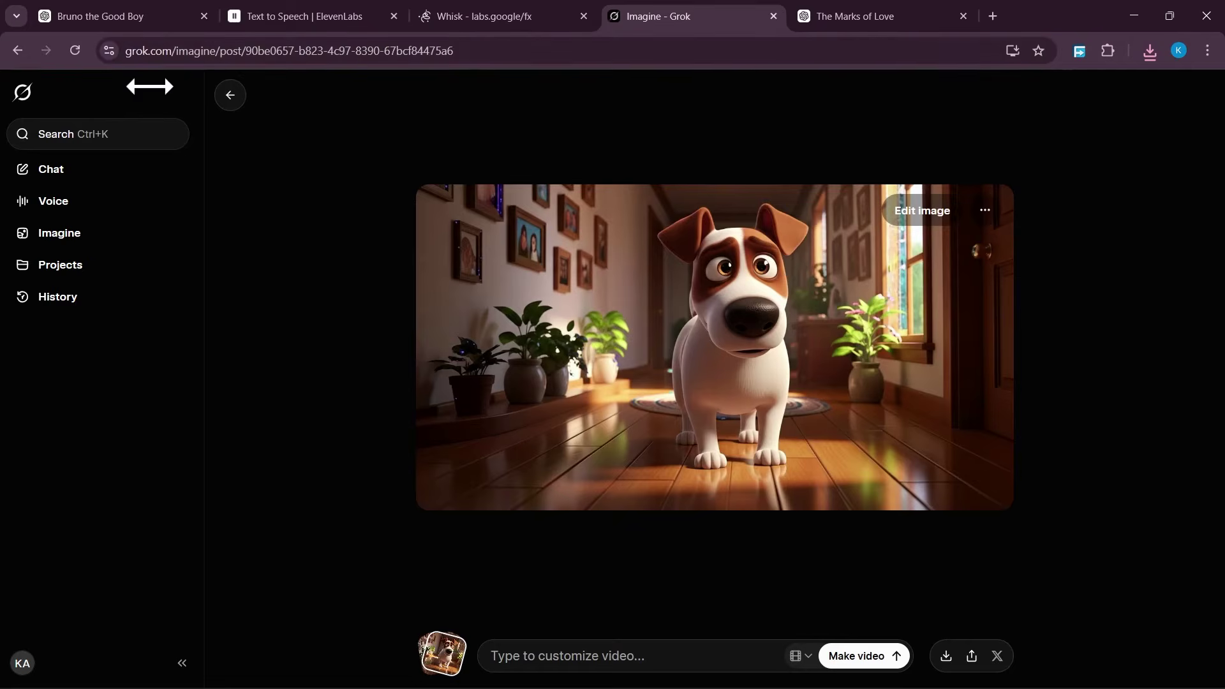
Step: Switch to the Bruno the Good Boy chat in ChatGPT and copy the hallway tracking-shot animation prompt again
{"action": "left_click", "coordinate": [108, 18]}
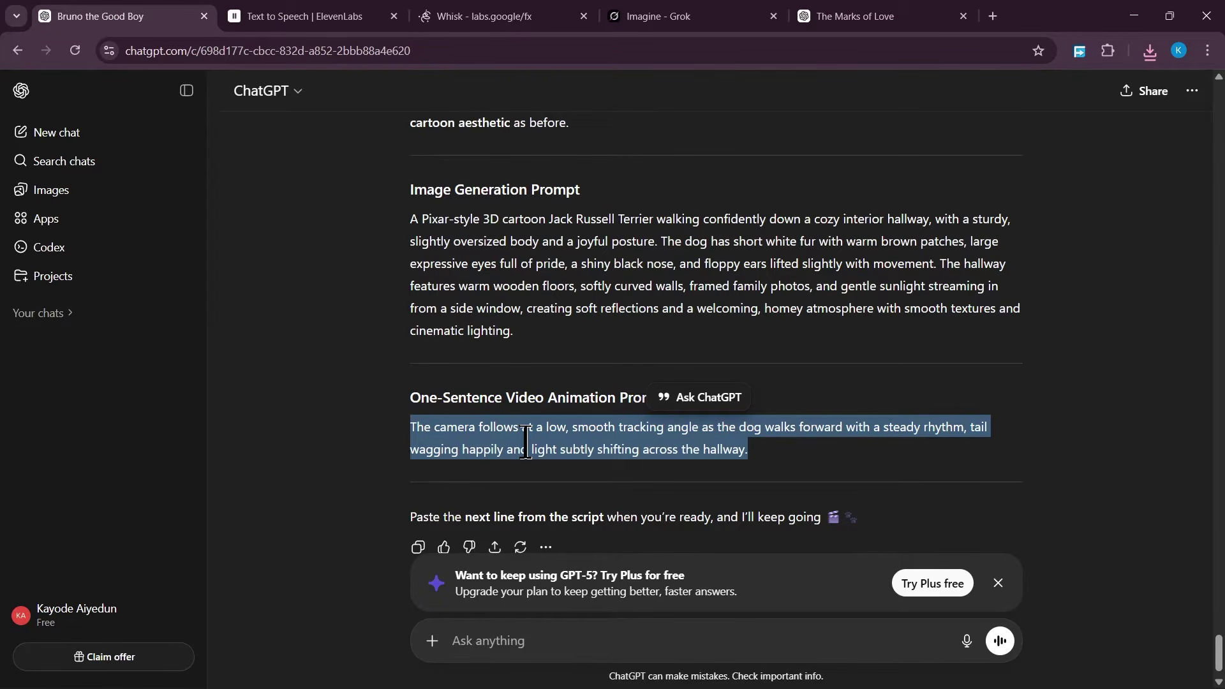
{"action": "right_click", "coordinate": [544, 453]}
{"action": "left_click", "coordinate": [554, 458]}
Step: In Grok, paste the tracking-shot prompt for the front-view image, add "No background music, no ambient sound." and generate the video
{"action": "left_click", "coordinate": [694, 14]}
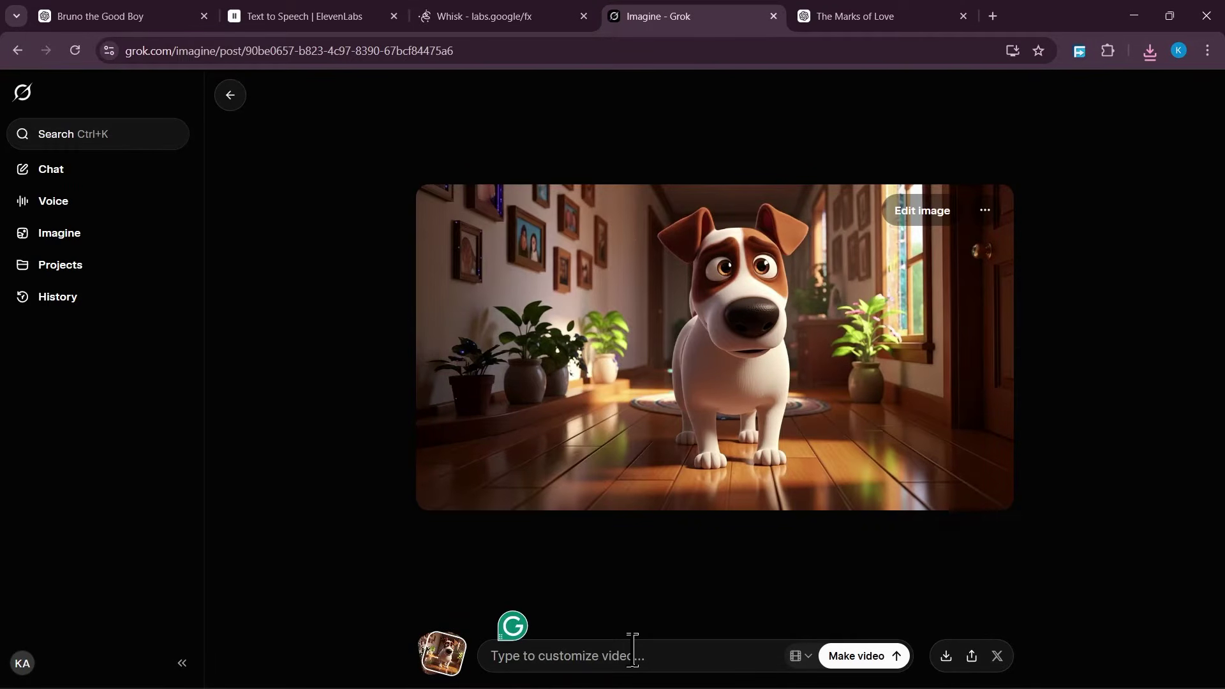
{"action": "key", "text": "ctrl+v"}
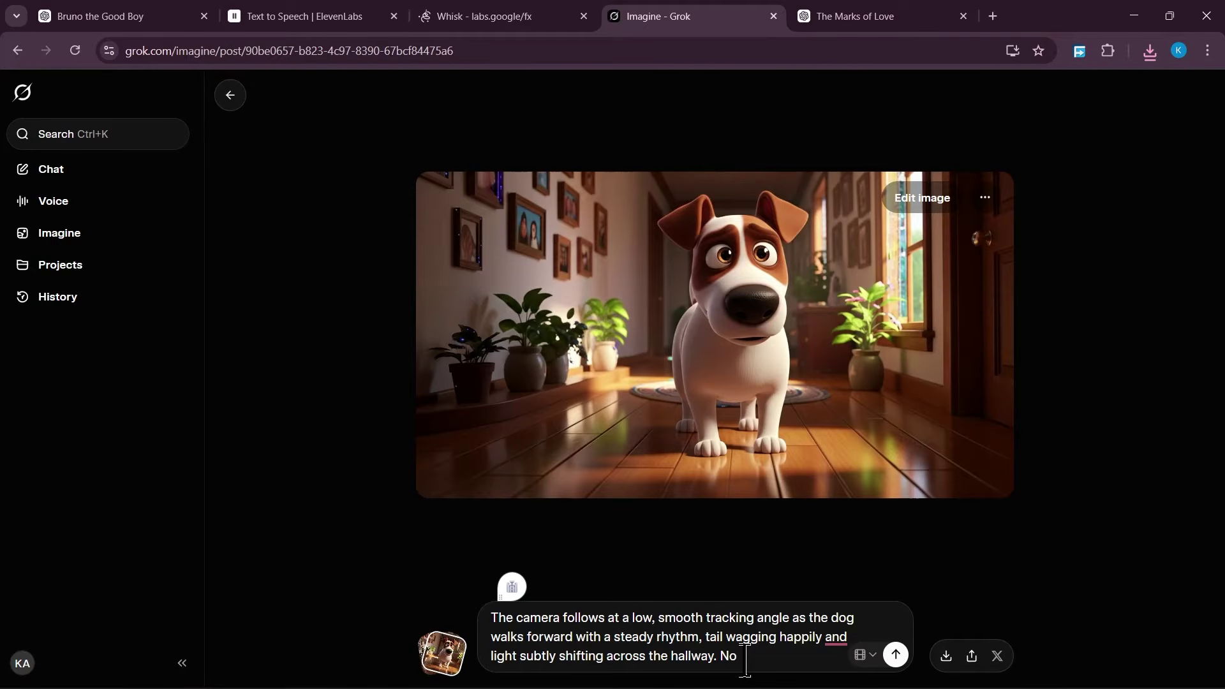
{"action": "key", "text": "ctrl+v"}
{"action": "type", "text": "."}
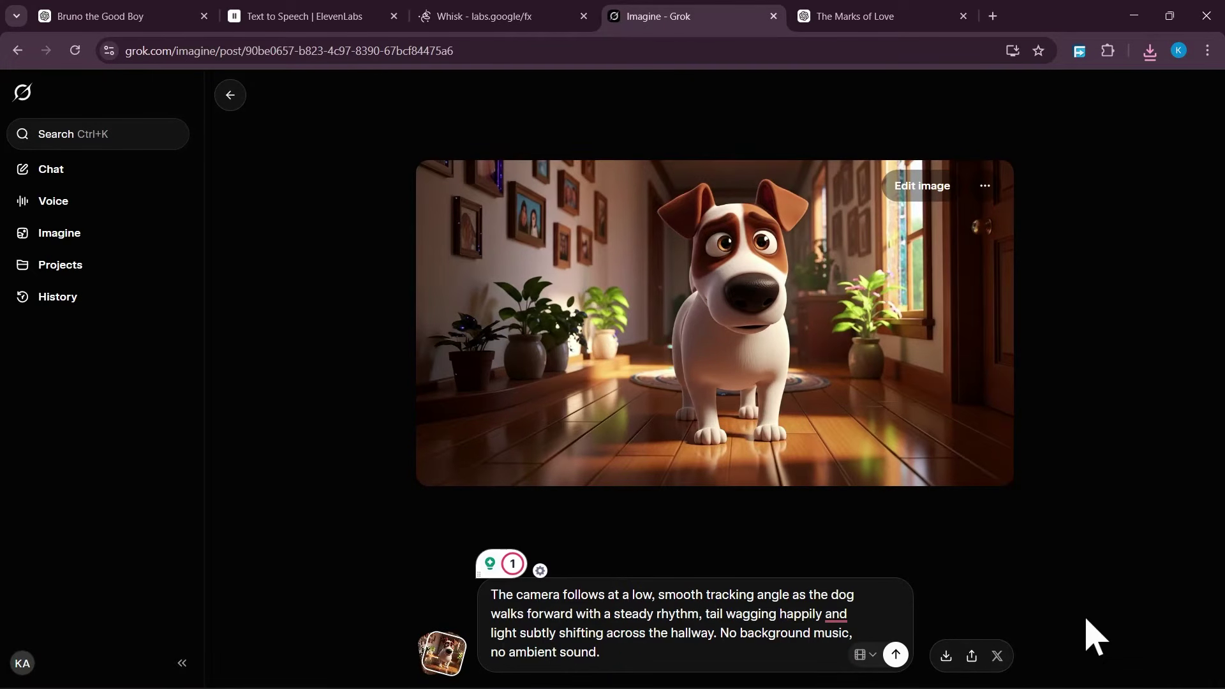
{"action": "left_click", "coordinate": [896, 656]}
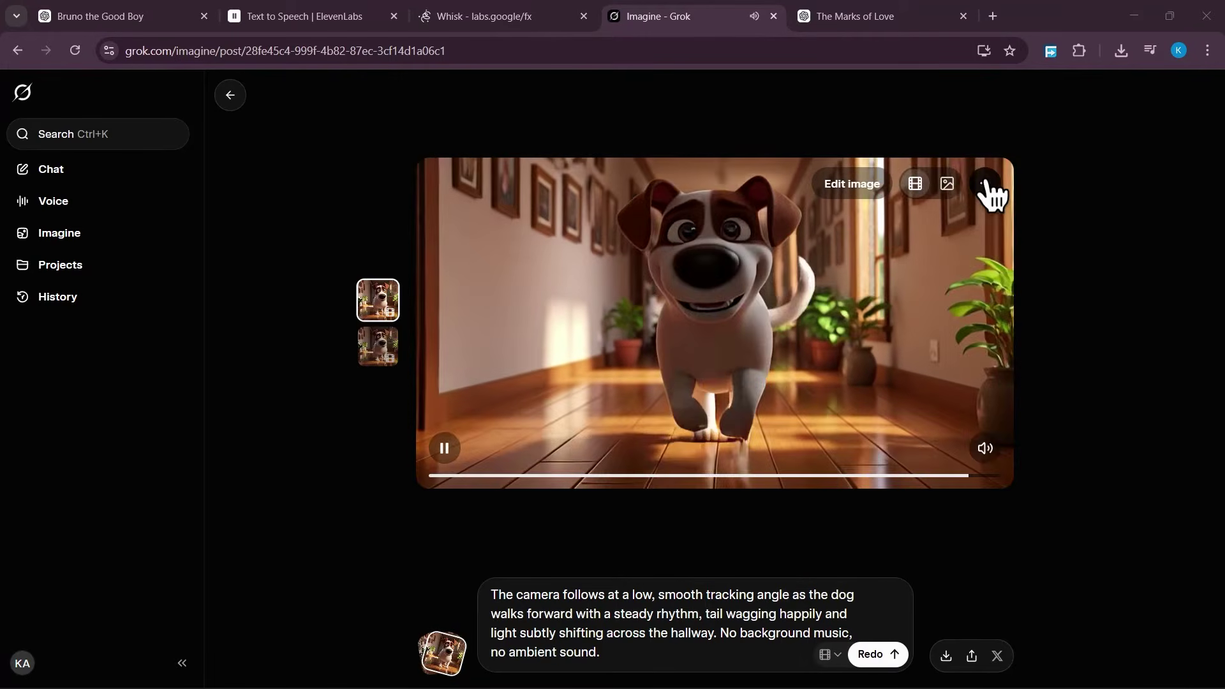
Step: Upscale the front-view video of the dog to HD and download it
{"action": "left_click", "coordinate": [986, 186]}
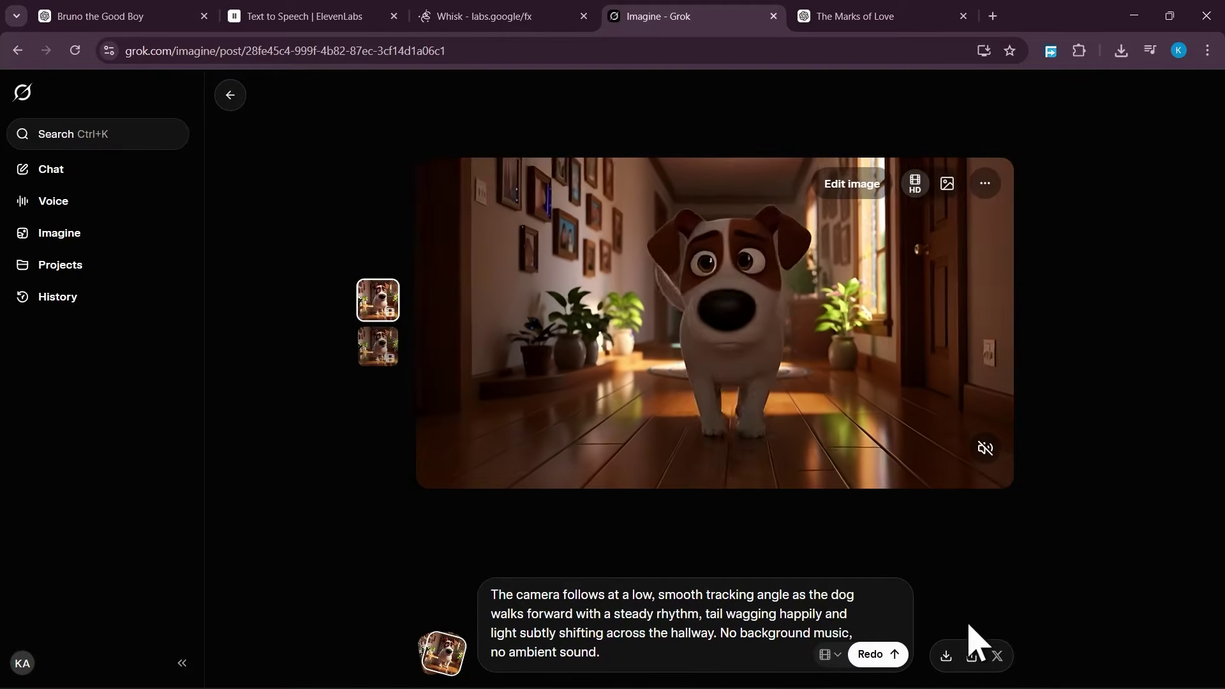
{"action": "left_click", "coordinate": [946, 656]}
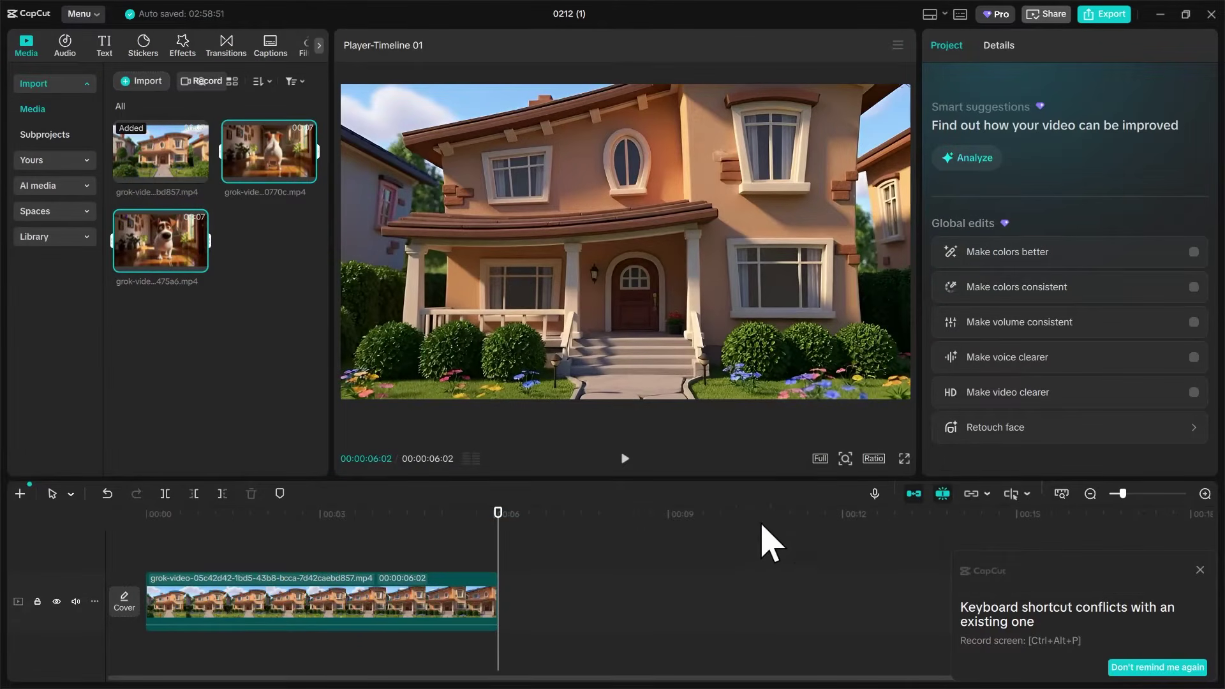
Step: In CapCut, add the back-view and front-view dog clips to the timeline right after the house clip
{"action": "mouse_move", "coordinate": [247, 148]}
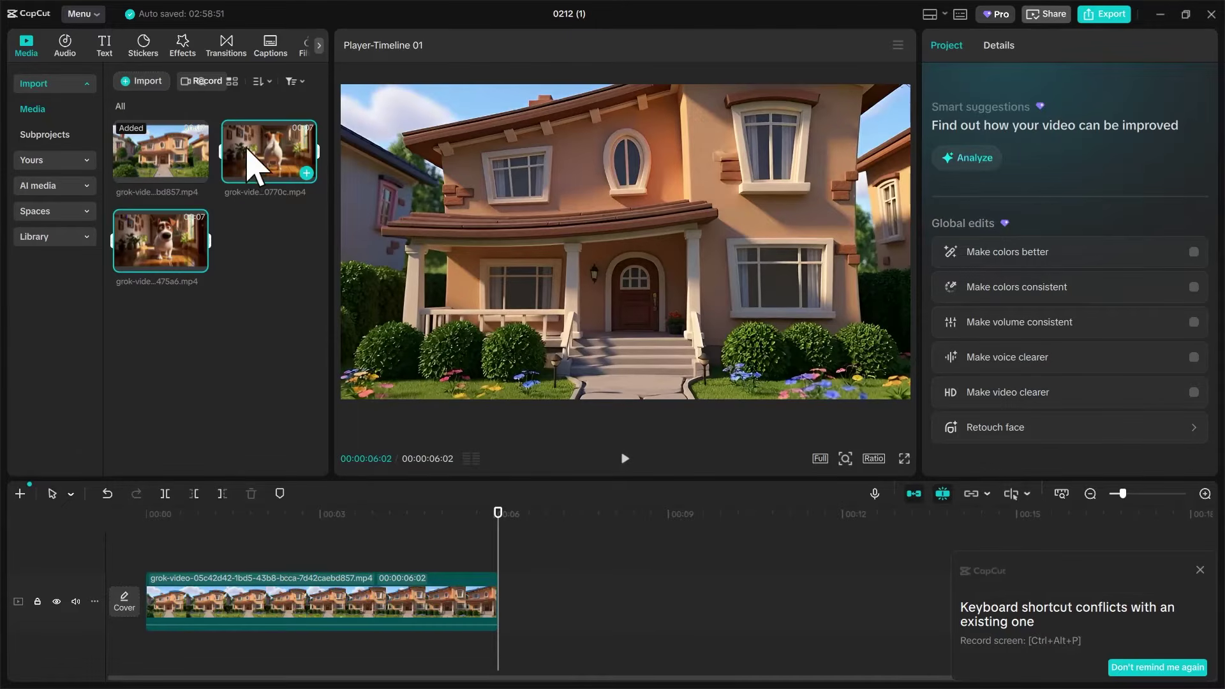
{"action": "left_click_drag", "start_coordinate": [247, 156], "coordinate": [510, 599]}
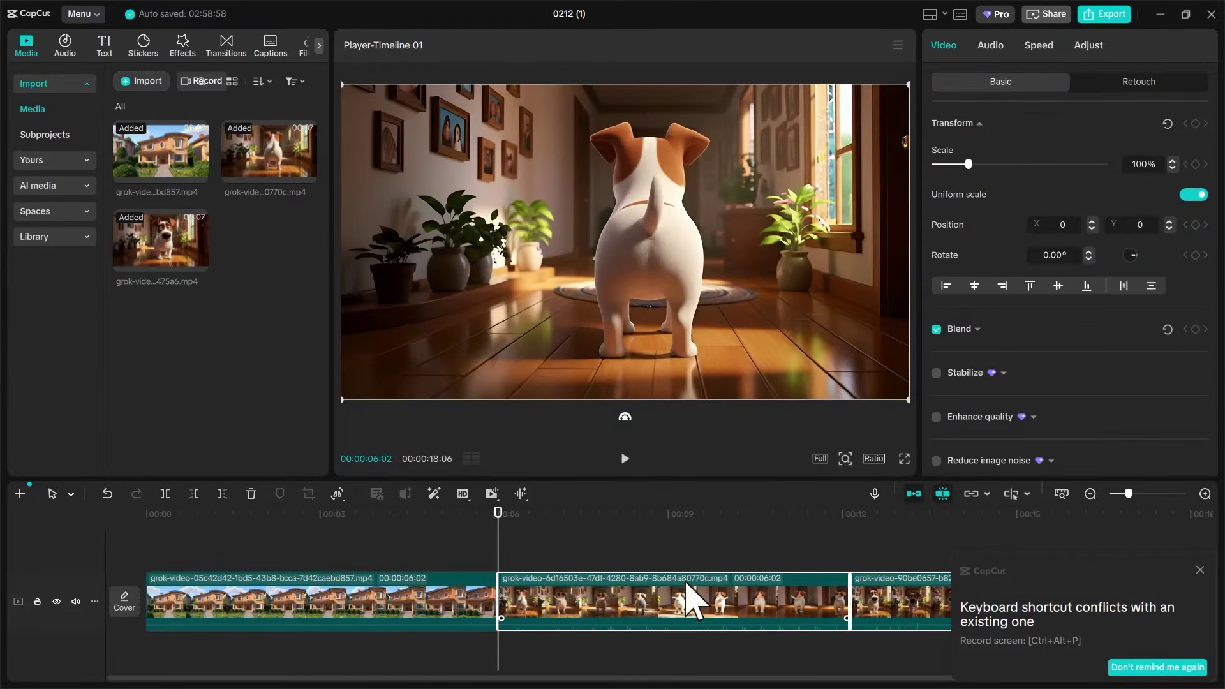
Step: Play and scrub through both dog clips to examine the cut from the back view to the front view
{"action": "left_click", "coordinate": [625, 458]}
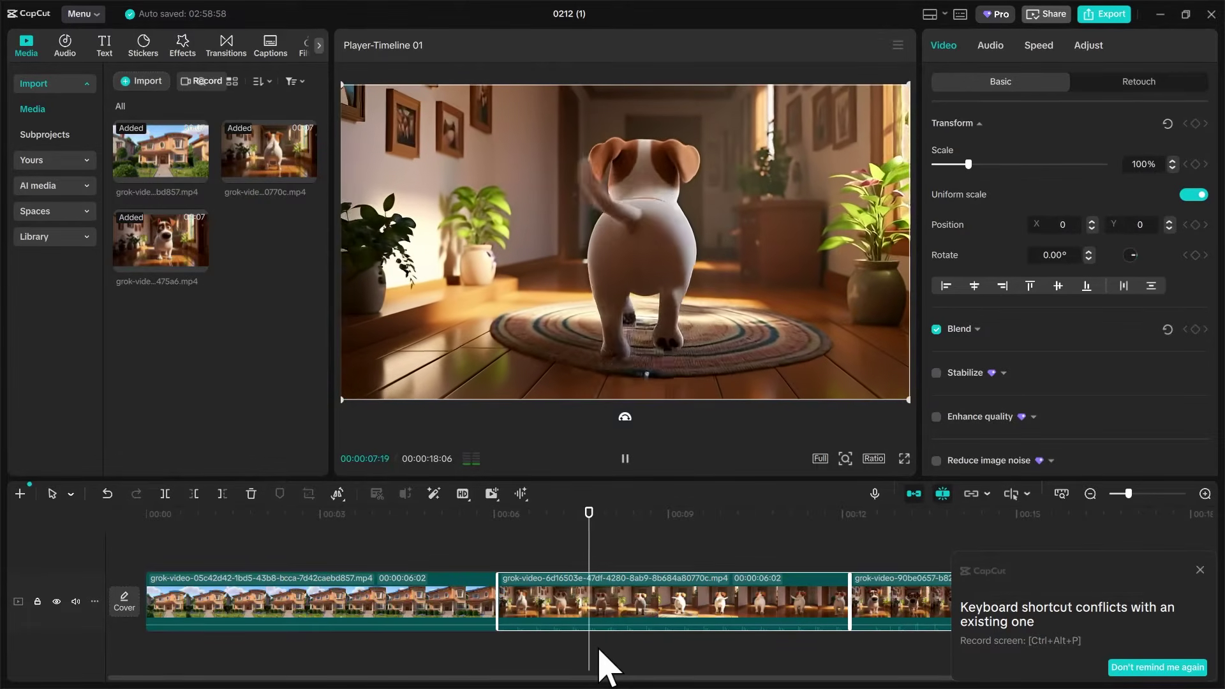
{"action": "left_click_drag", "start_coordinate": [616, 681], "coordinate": [803, 681]}
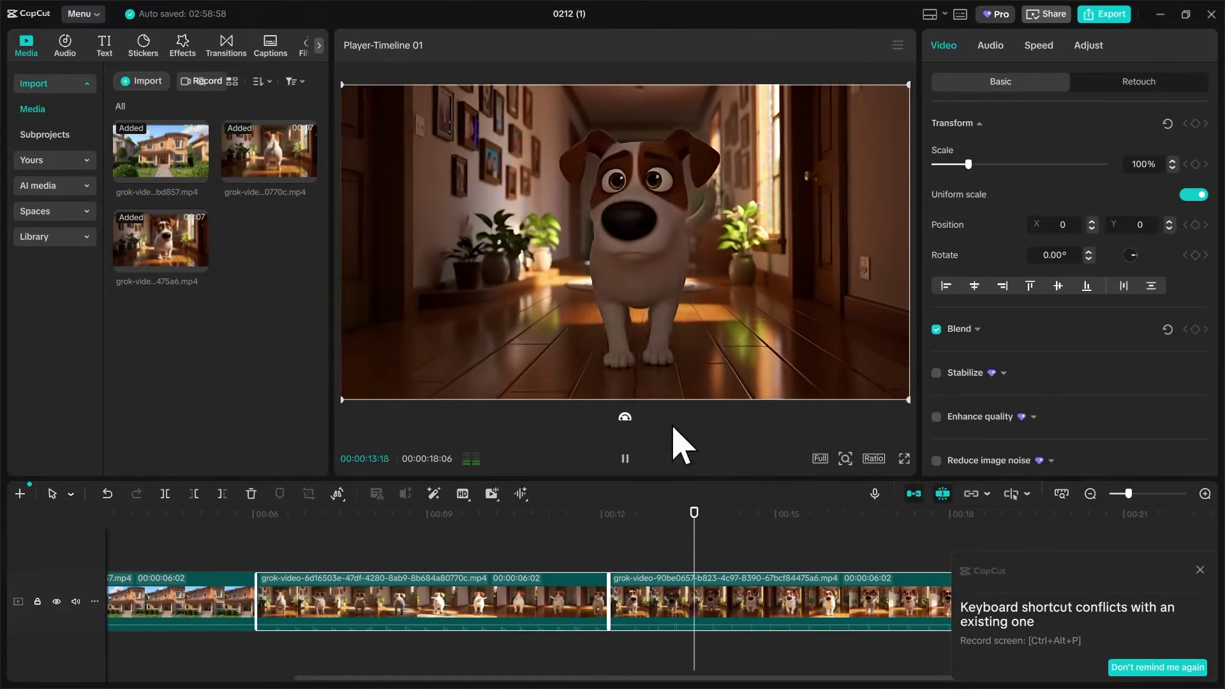
{"action": "scroll", "coordinate": [697, 682], "scroll_direction": "right", "scroll_amount": 2}
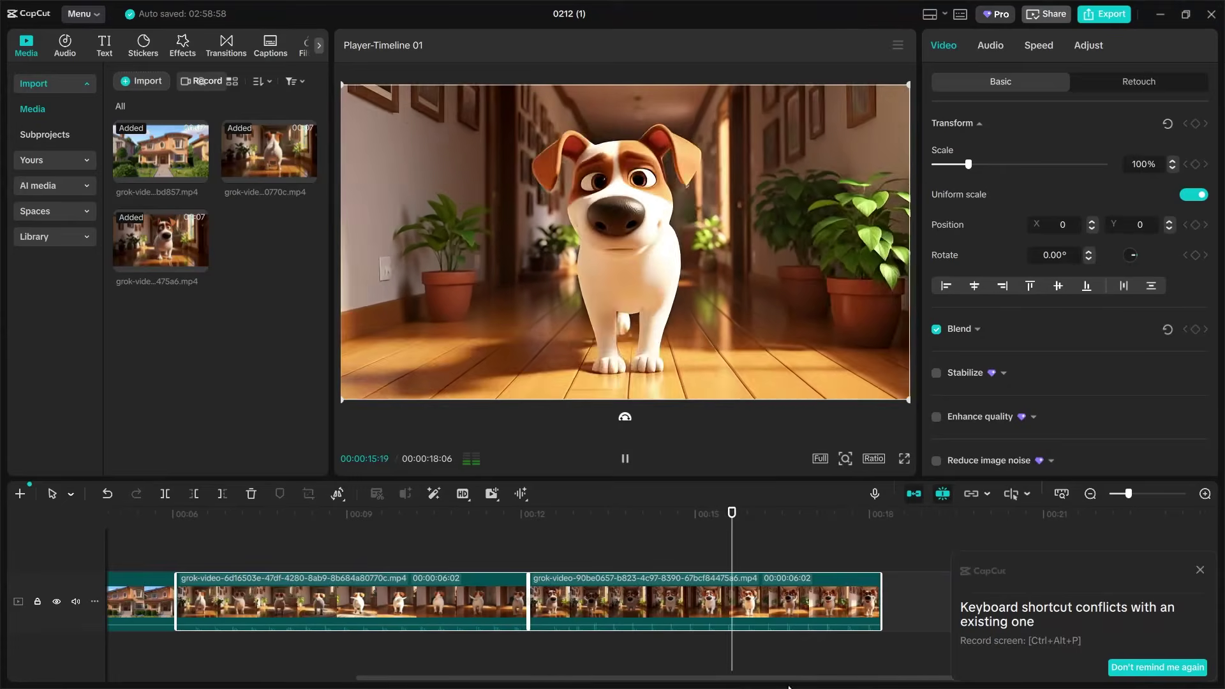
{"action": "left_click", "coordinate": [510, 518]}
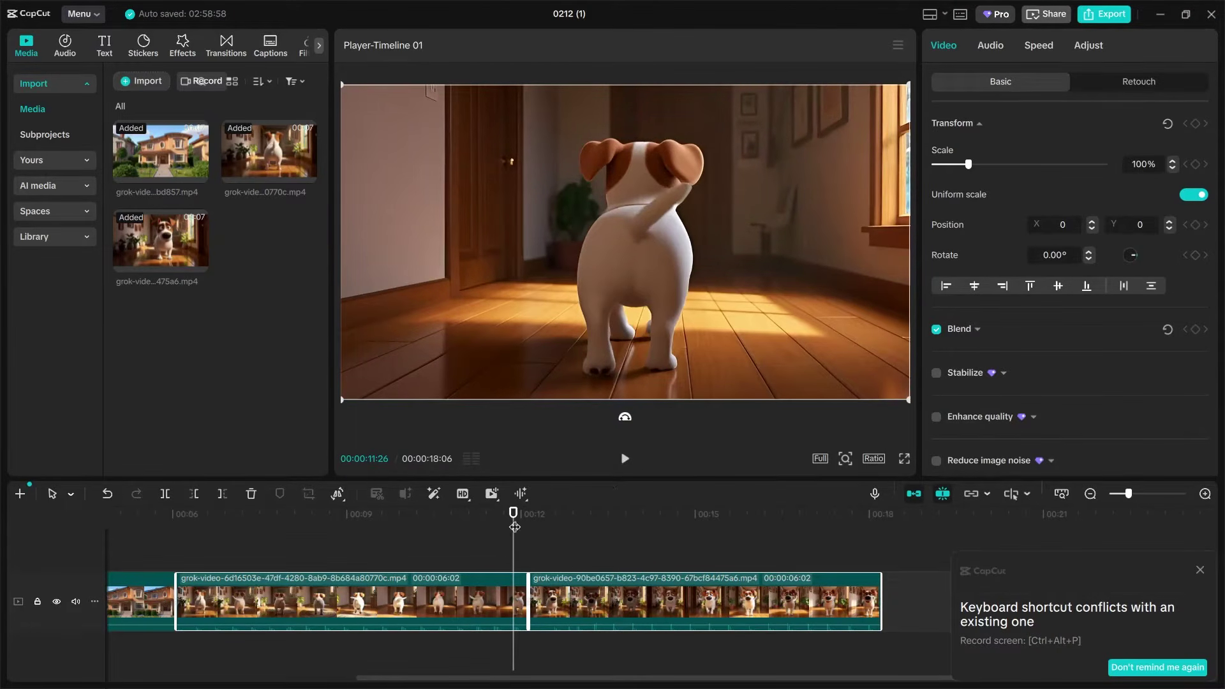
{"action": "left_click_drag", "start_coordinate": [515, 520], "coordinate": [543, 527]}
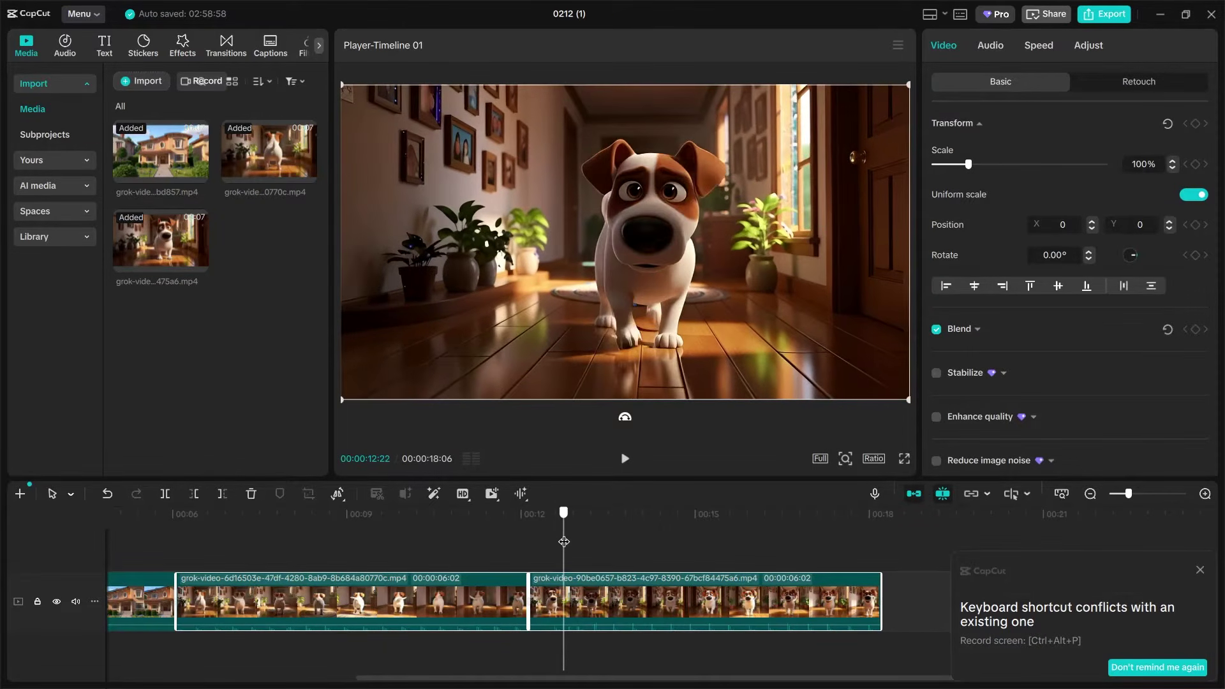
{"action": "left_click_drag", "start_coordinate": [570, 545], "coordinate": [455, 542]}
{"action": "key", "text": "space"}
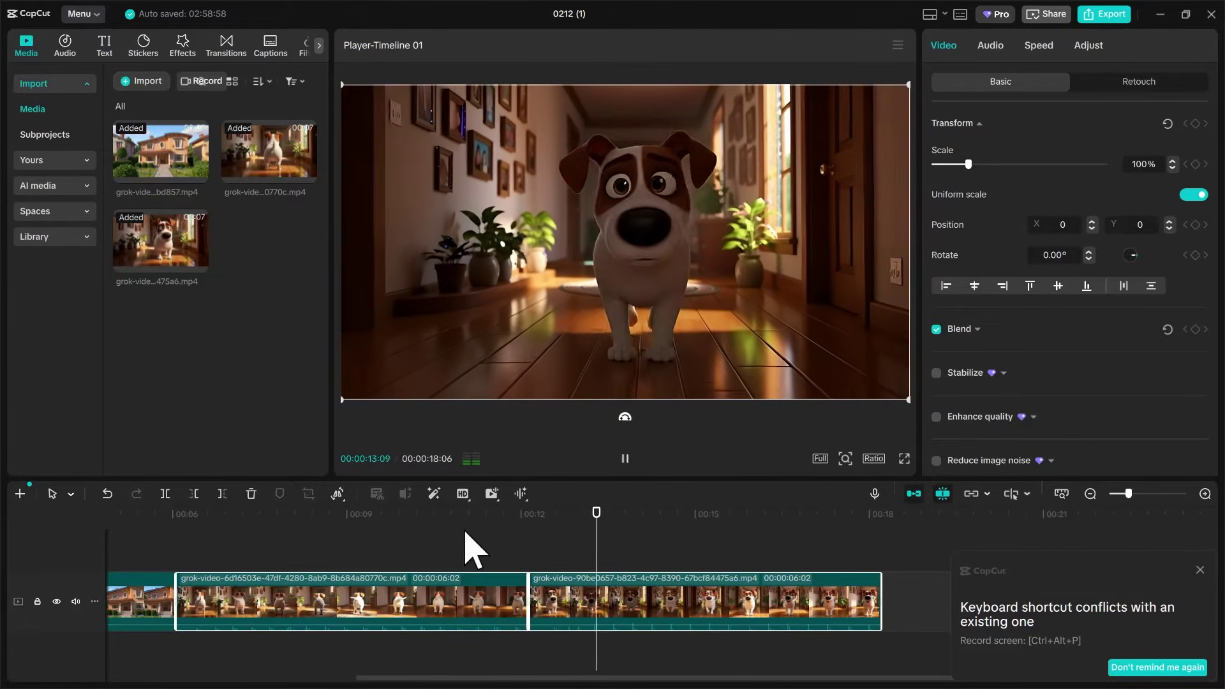
{"action": "key", "text": "space"}
{"action": "left_click_drag", "start_coordinate": [630, 515], "coordinate": [511, 535]}
Step: Trim about 1.3 seconds off the start of the front-view dog clip and play back the new cut
{"action": "left_click", "coordinate": [542, 613]}
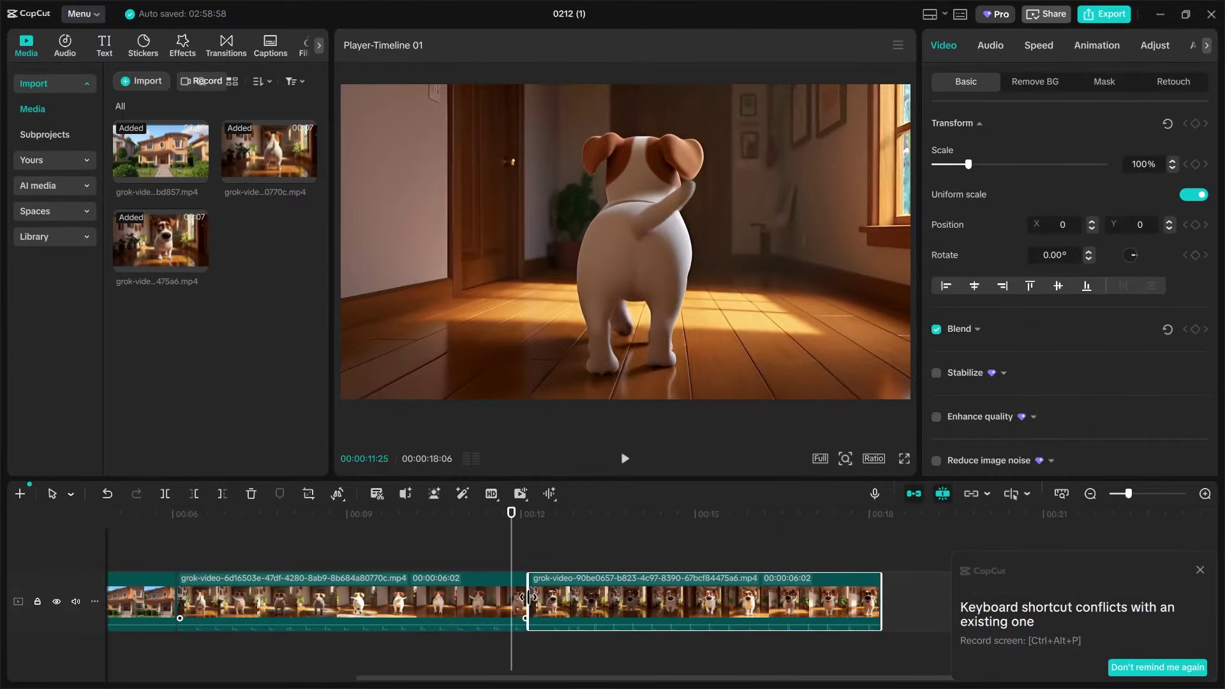
{"action": "left_click_drag", "start_coordinate": [530, 598], "coordinate": [607, 611]}
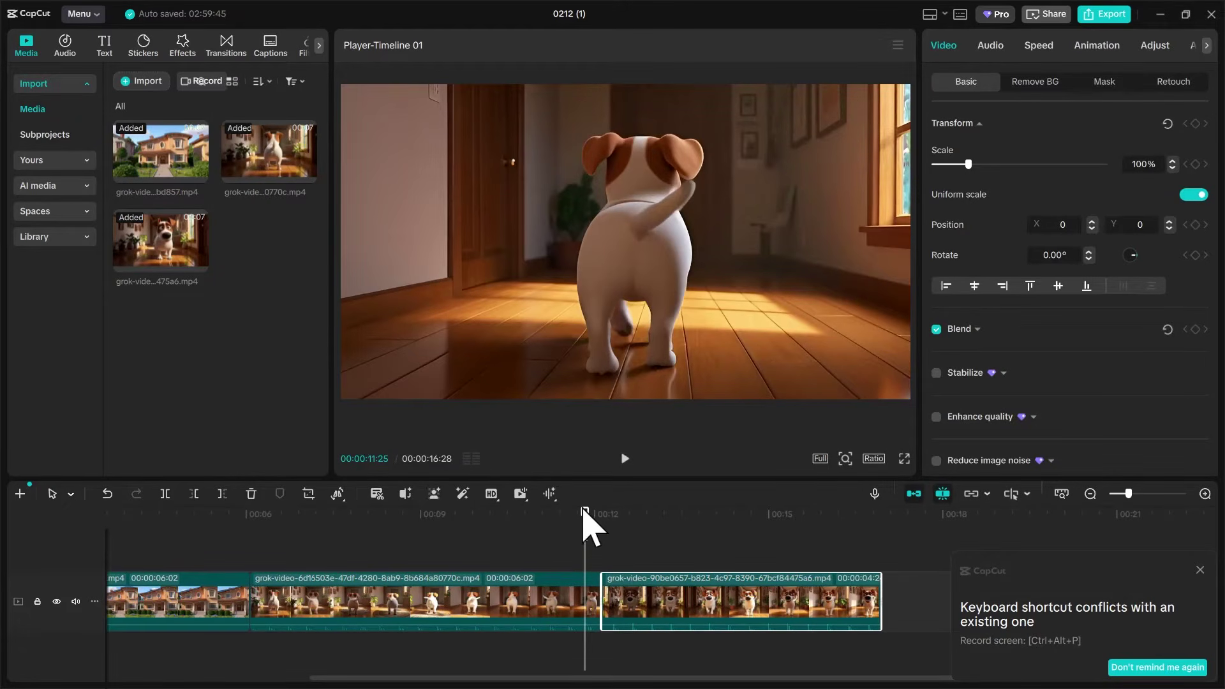
{"action": "left_click_drag", "start_coordinate": [586, 515], "coordinate": [481, 522]}
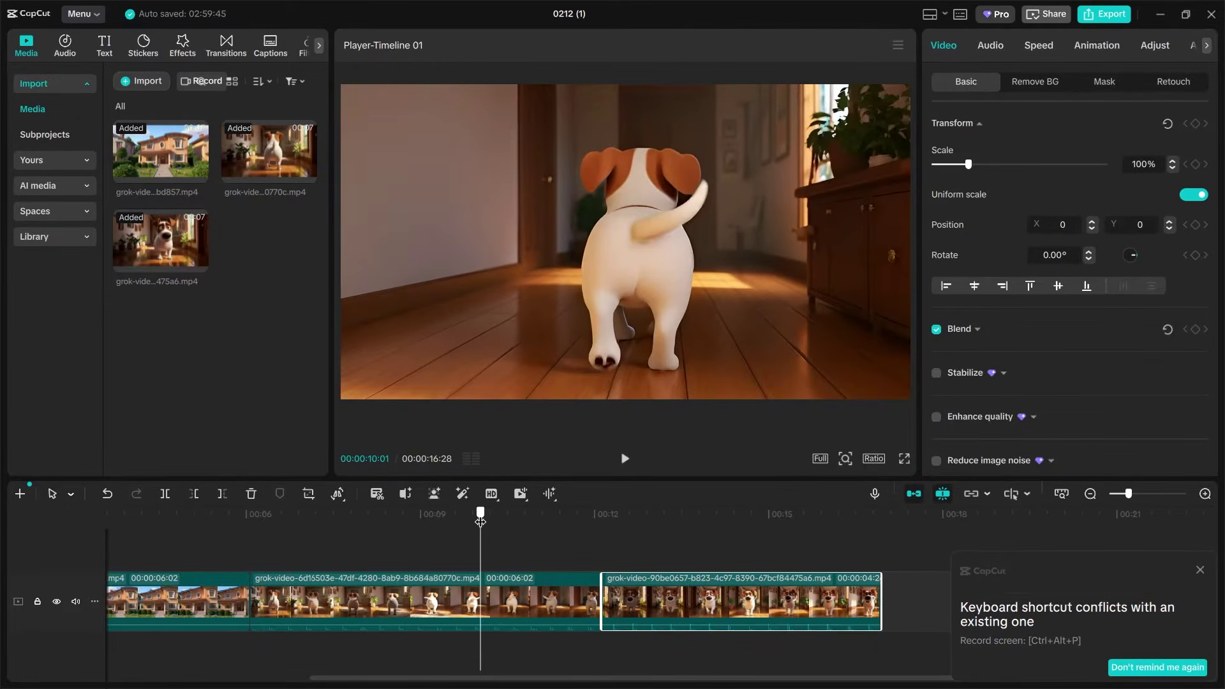
{"action": "left_click", "coordinate": [624, 459]}
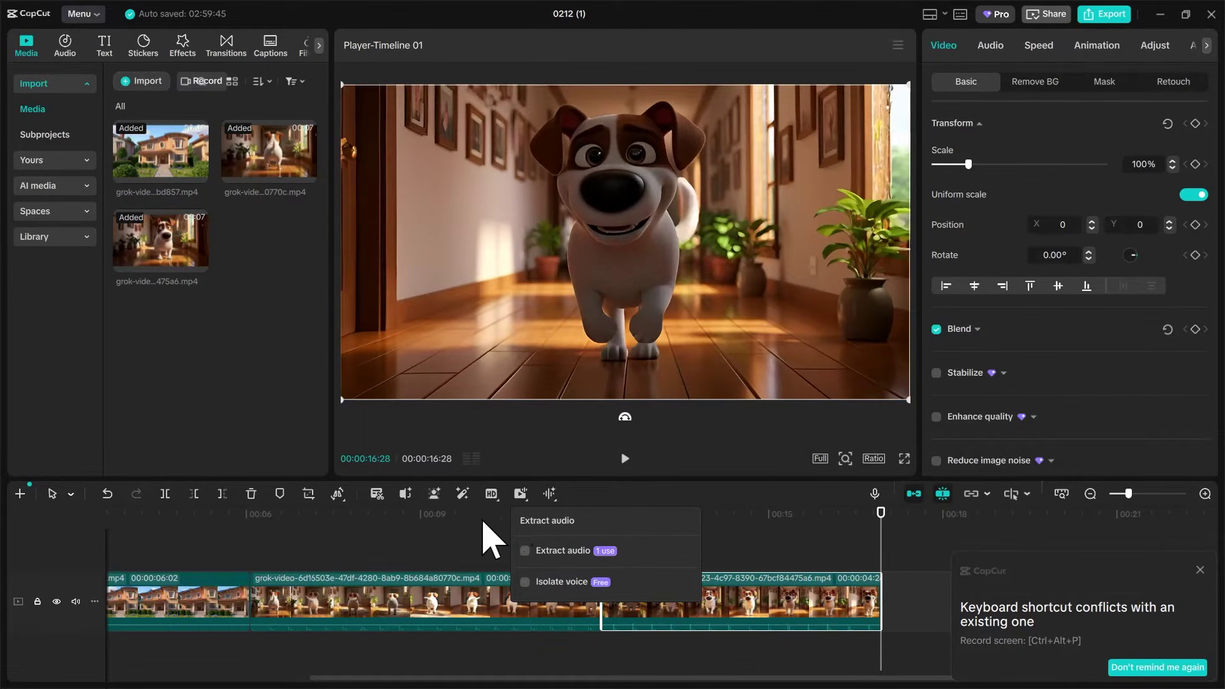
{"action": "left_click", "coordinate": [471, 514]}
{"action": "left_click", "coordinate": [623, 459]}
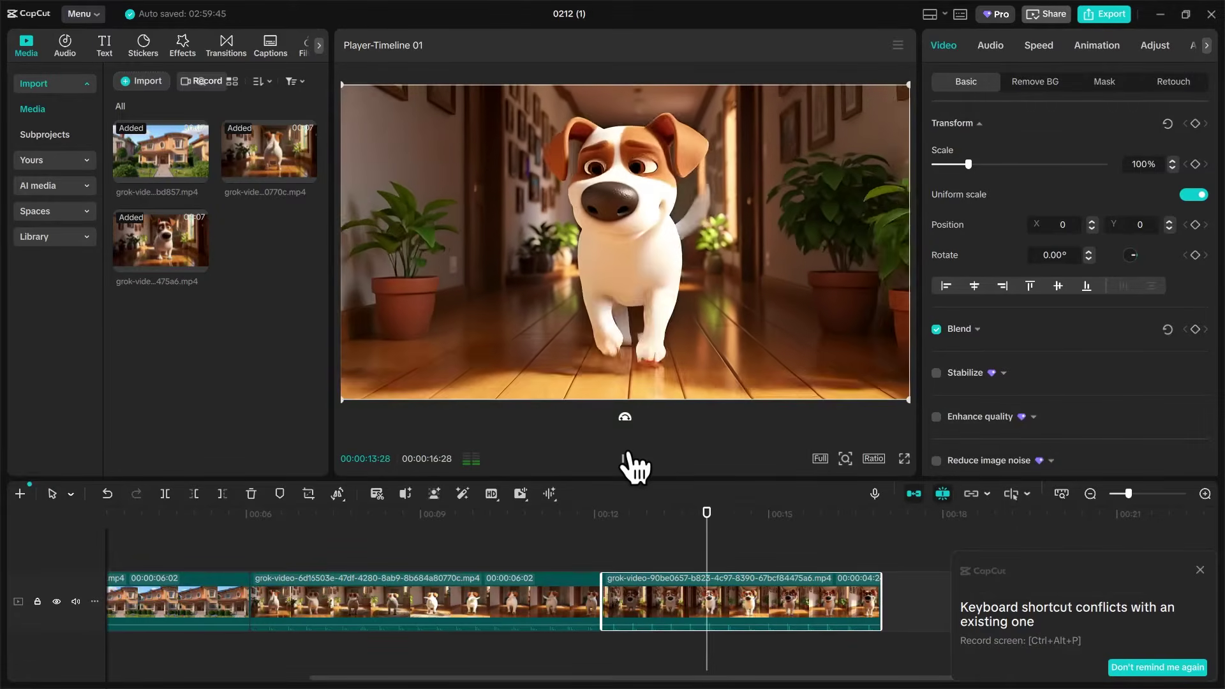
{"action": "left_click", "coordinate": [625, 458]}
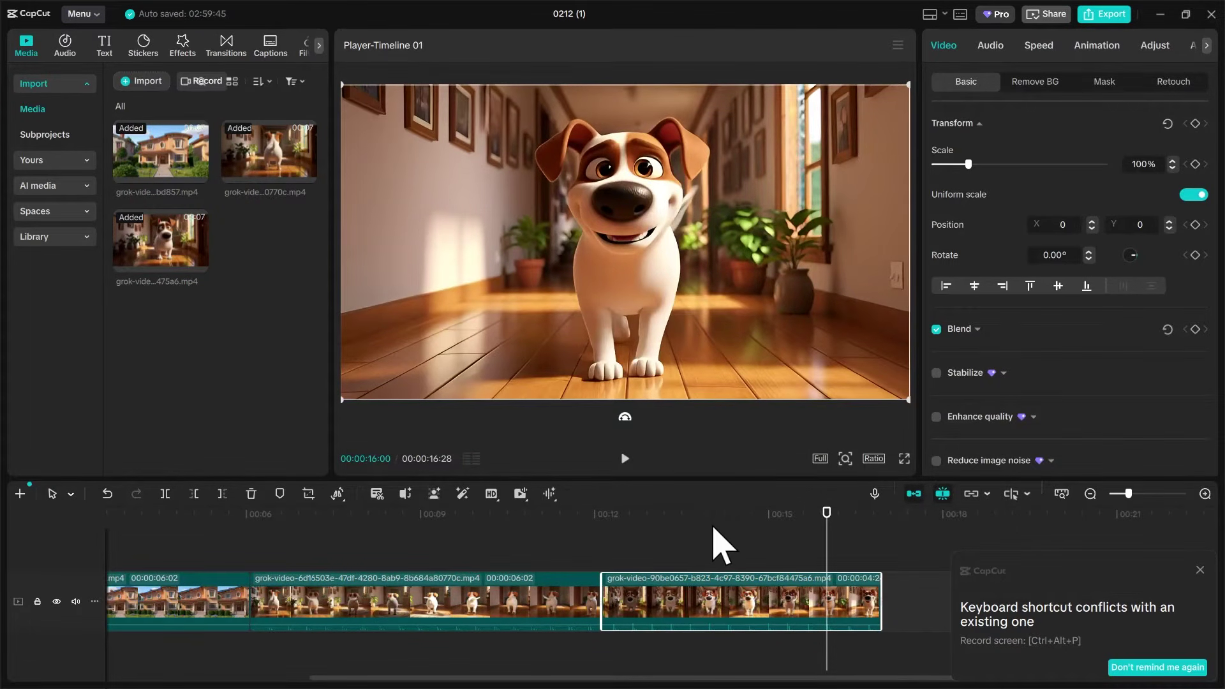
{"action": "left_click_drag", "start_coordinate": [827, 510], "coordinate": [361, 613]}
Step: Import Voice over 1.mp3 and Voice Over 2.mp3 from the Animation Tutorial folder into the project media
{"action": "left_click", "coordinate": [142, 82]}
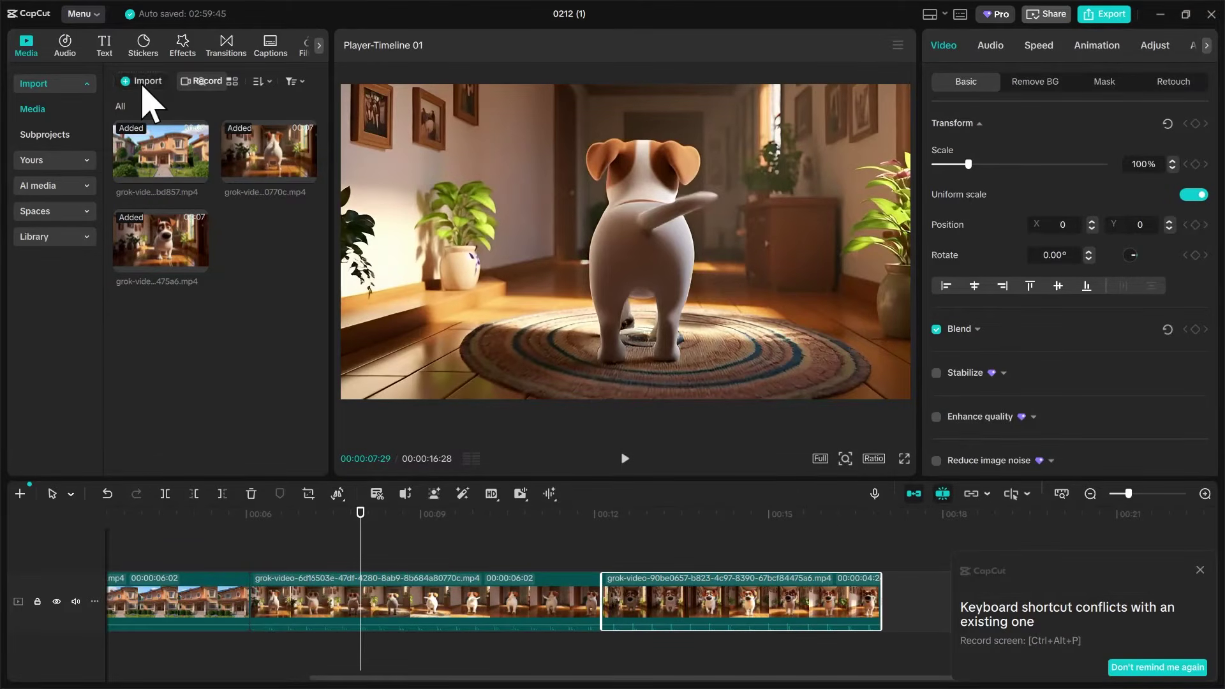
{"action": "left_click", "coordinate": [233, 45]}
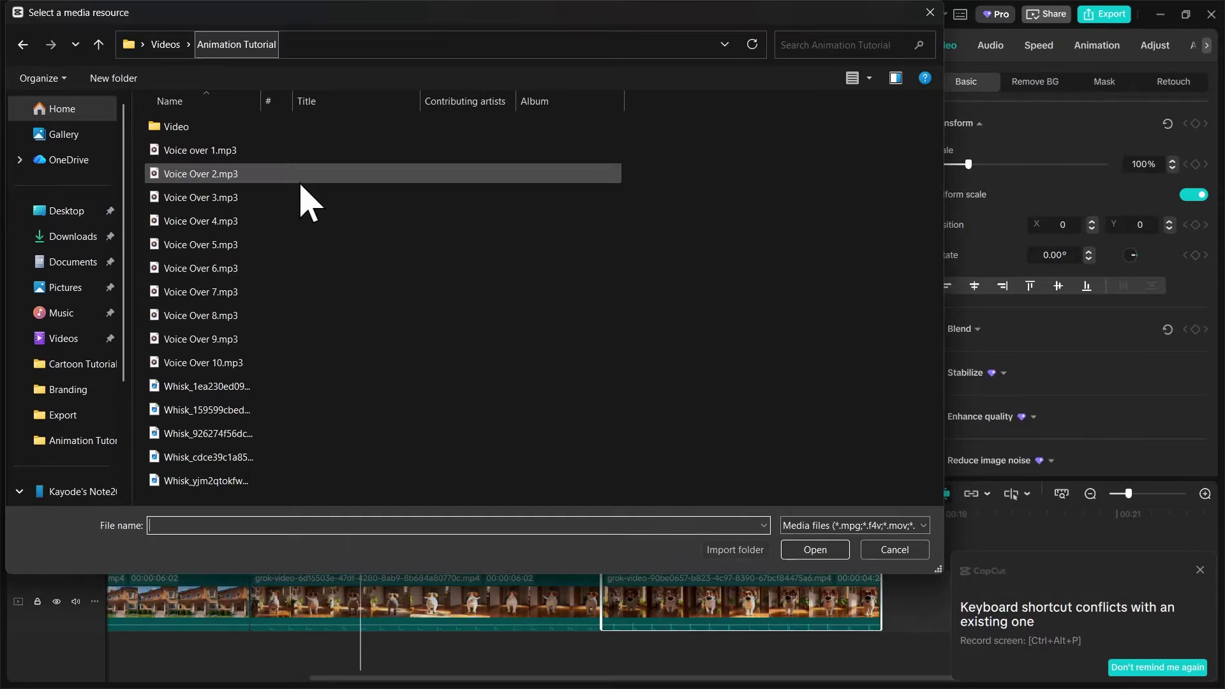
{"action": "left_click", "coordinate": [222, 151]}
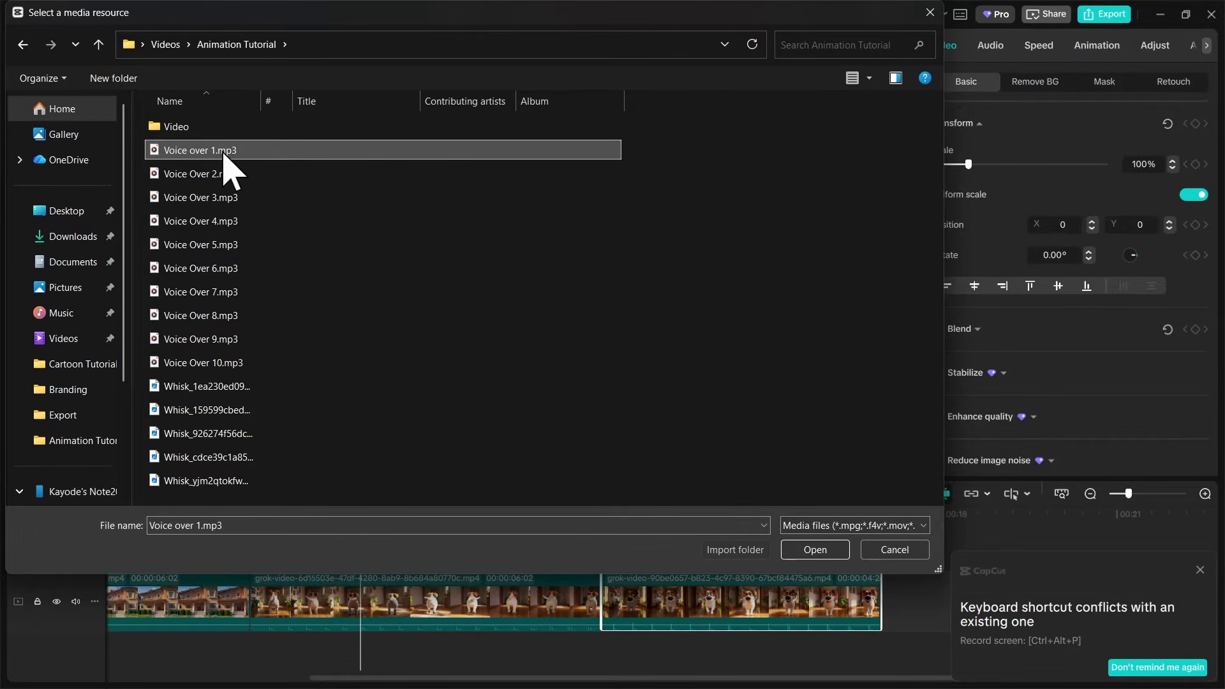
{"action": "left_click", "coordinate": [229, 180], "text": "ctrl"}
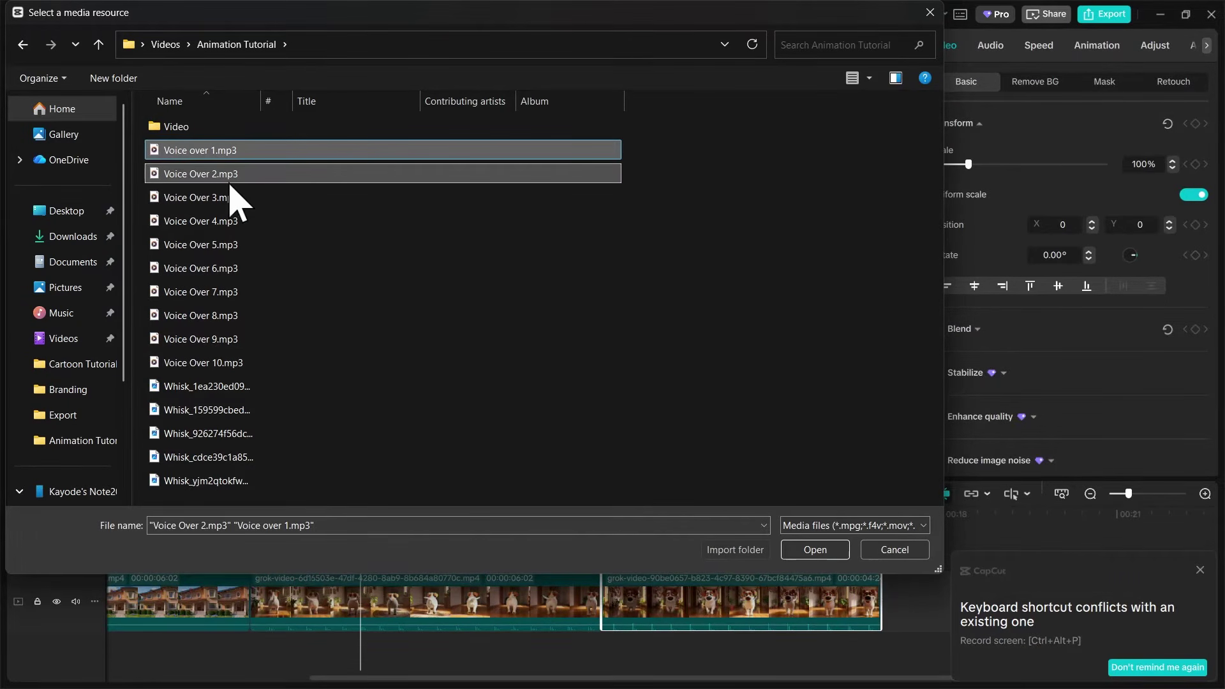
{"action": "left_click", "coordinate": [828, 552]}
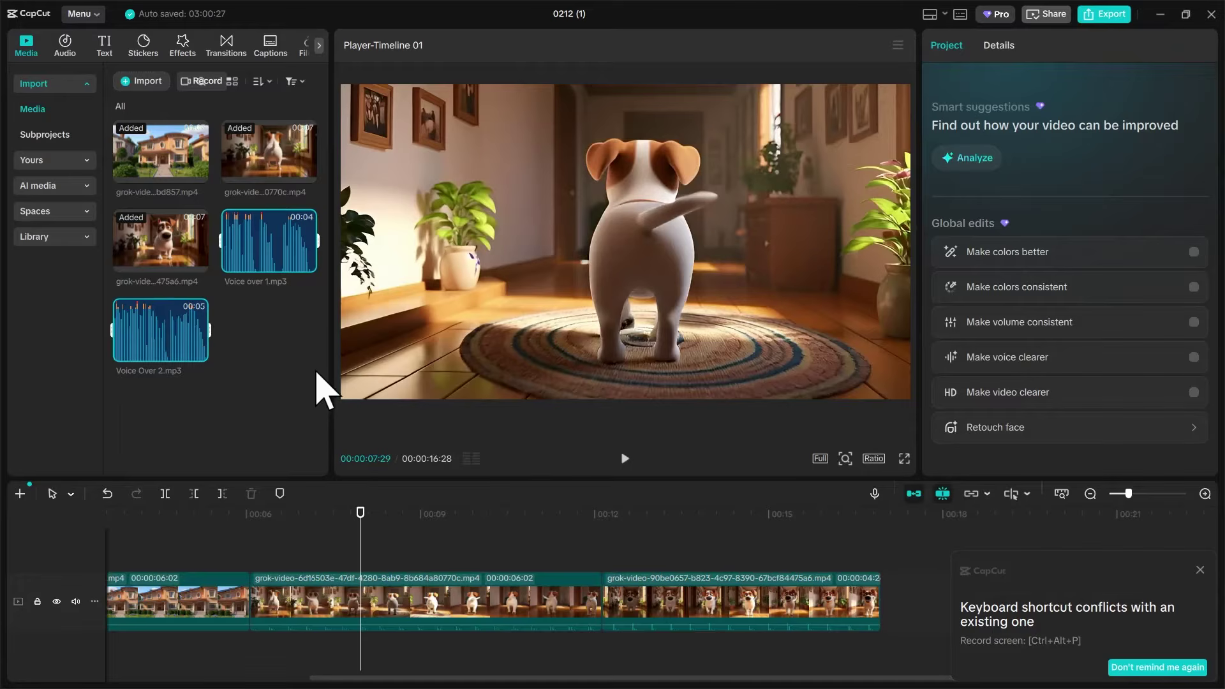
Step: Place Voice over 1.mp3 on an audio track beneath the video, aligned with the start of the front-view dog clip
{"action": "left_click", "coordinate": [268, 252]}
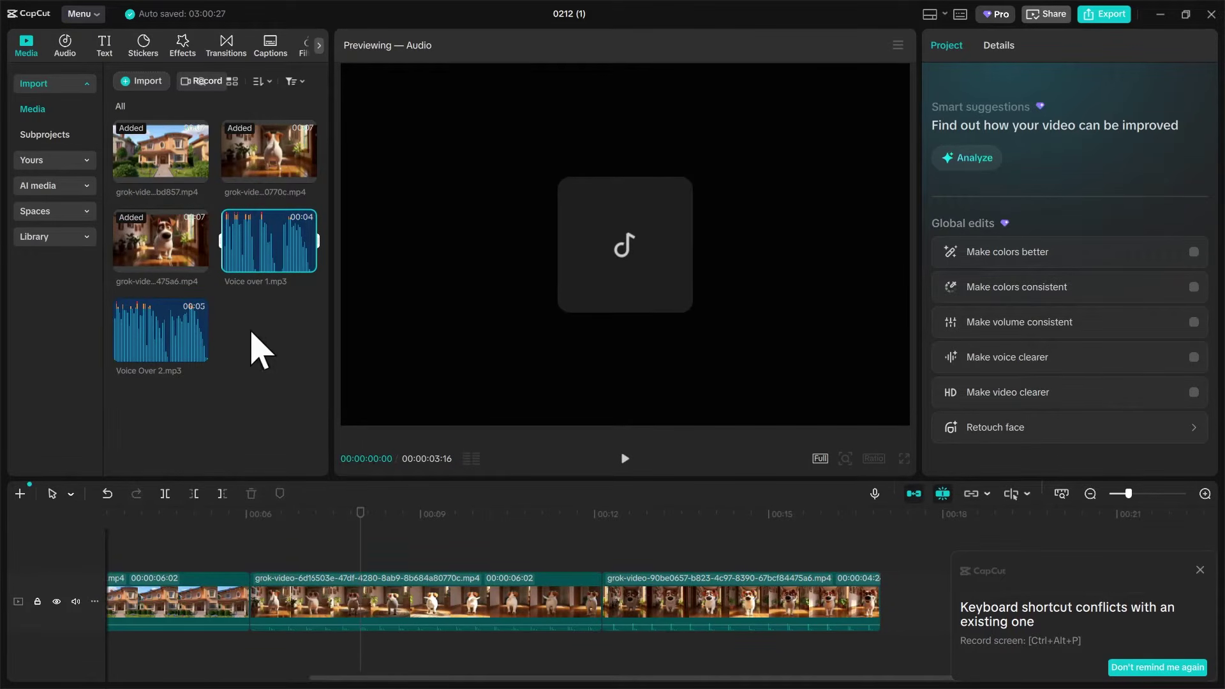
{"action": "left_click", "coordinate": [455, 559]}
{"action": "left_click_drag", "start_coordinate": [455, 517], "coordinate": [635, 565]}
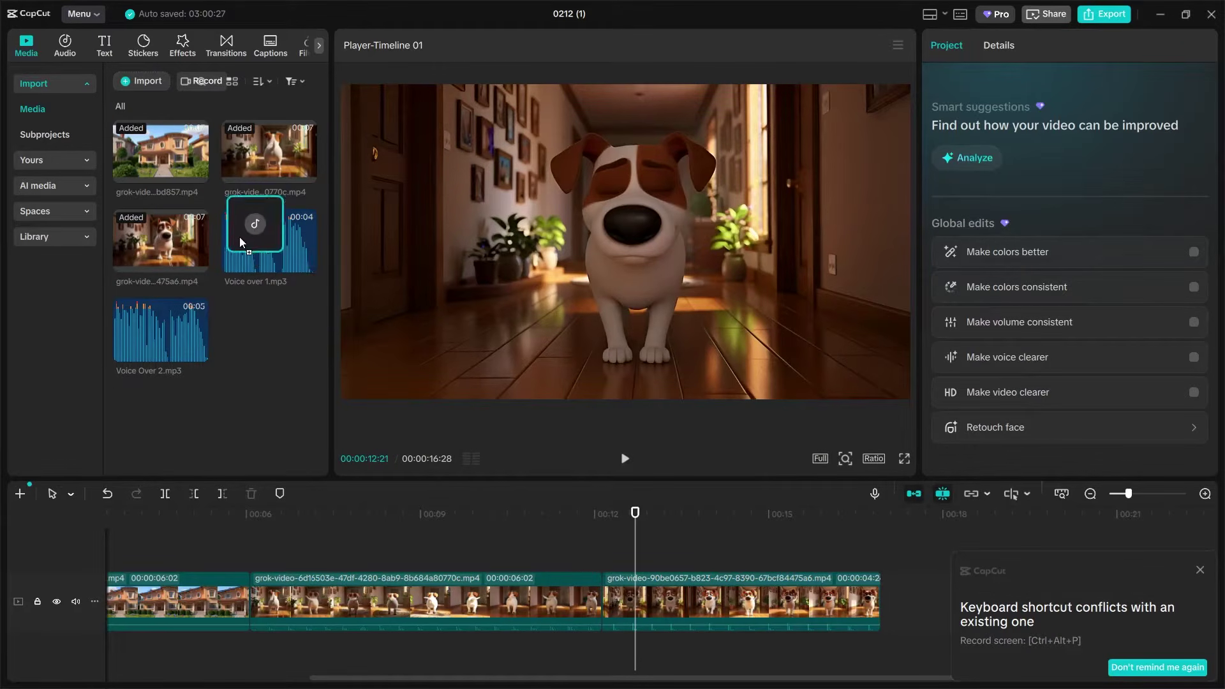
{"action": "left_click_drag", "start_coordinate": [239, 273], "coordinate": [605, 662]}
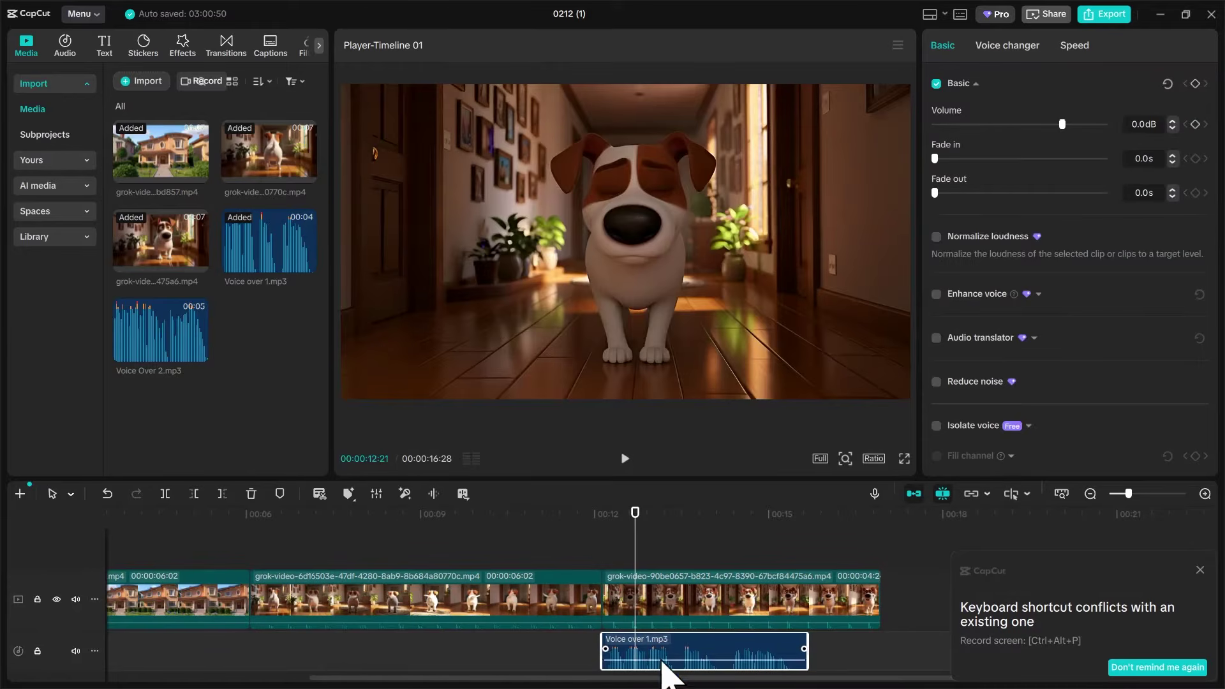
{"action": "mouse_move", "coordinate": [740, 657]}
{"action": "left_mouse_down"}
{"action": "mouse_move", "coordinate": [752, 656]}
{"action": "mouse_move", "coordinate": [675, 656]}
{"action": "mouse_move", "coordinate": [752, 656]}
{"action": "left_mouse_up"}
{"action": "left_click", "coordinate": [511, 525]}
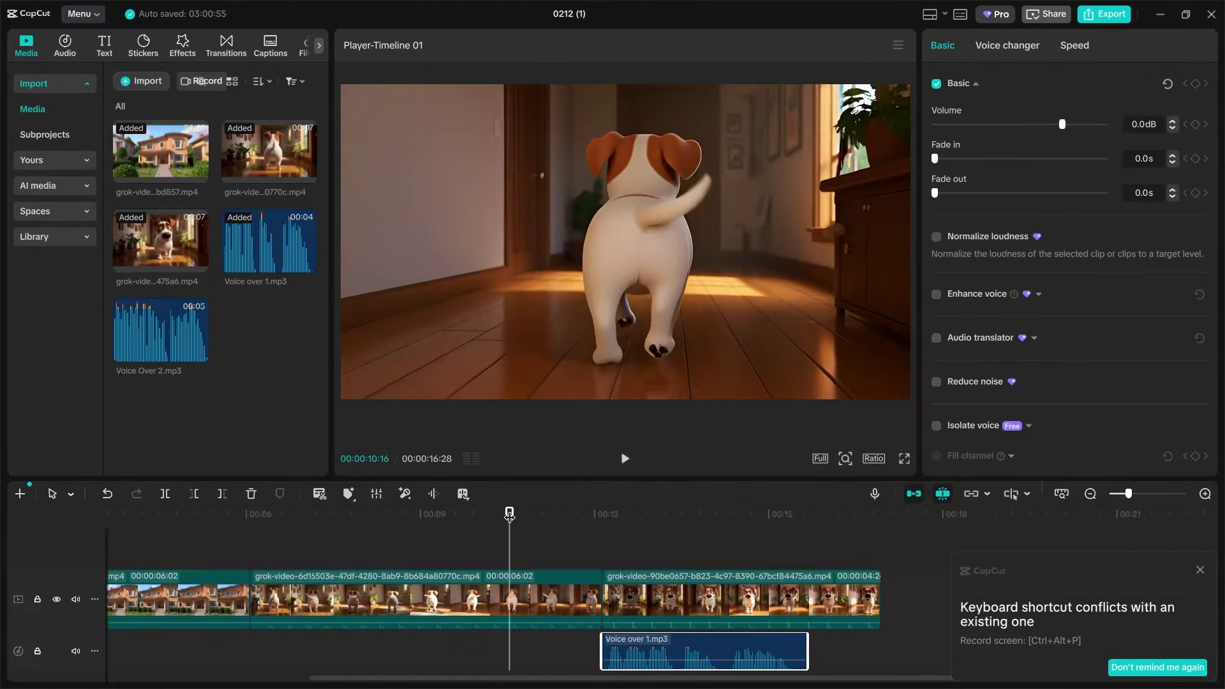
Step: Play back the voice-over over the front-view dog clip, shift Voice over 1.mp3 about 0.9 seconds later, and replay the timing
{"action": "left_click", "coordinate": [625, 458]}
{"action": "left_click", "coordinate": [367, 516]}
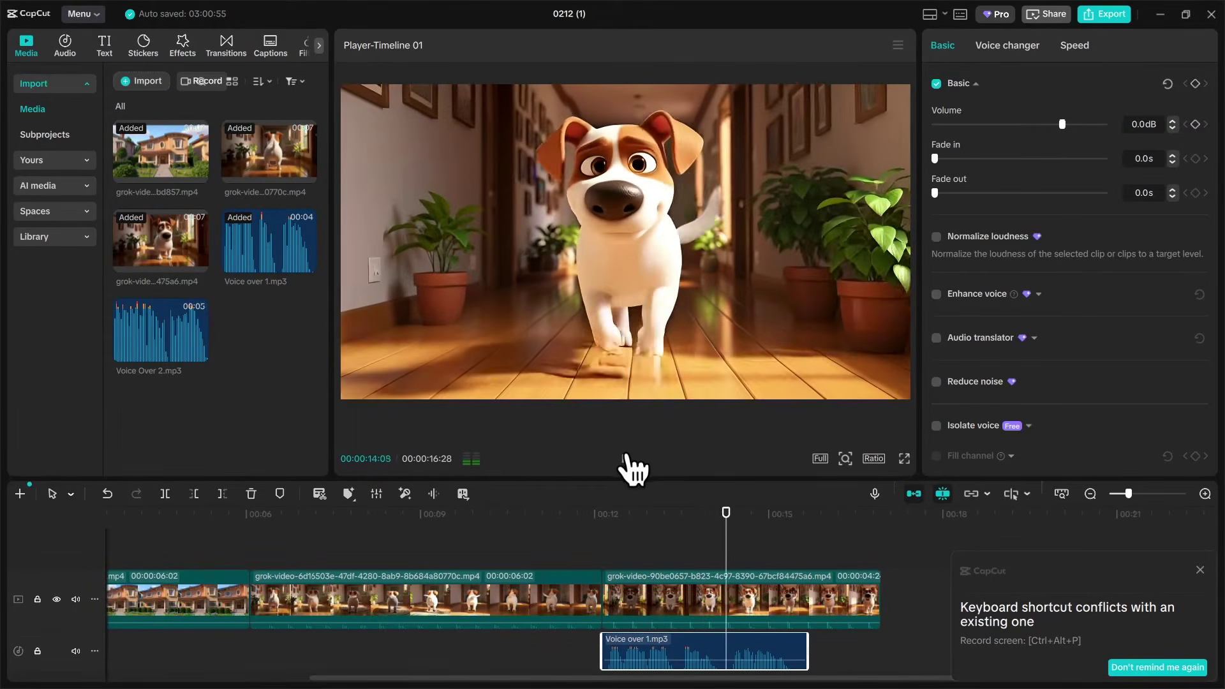
{"action": "left_click", "coordinate": [625, 471]}
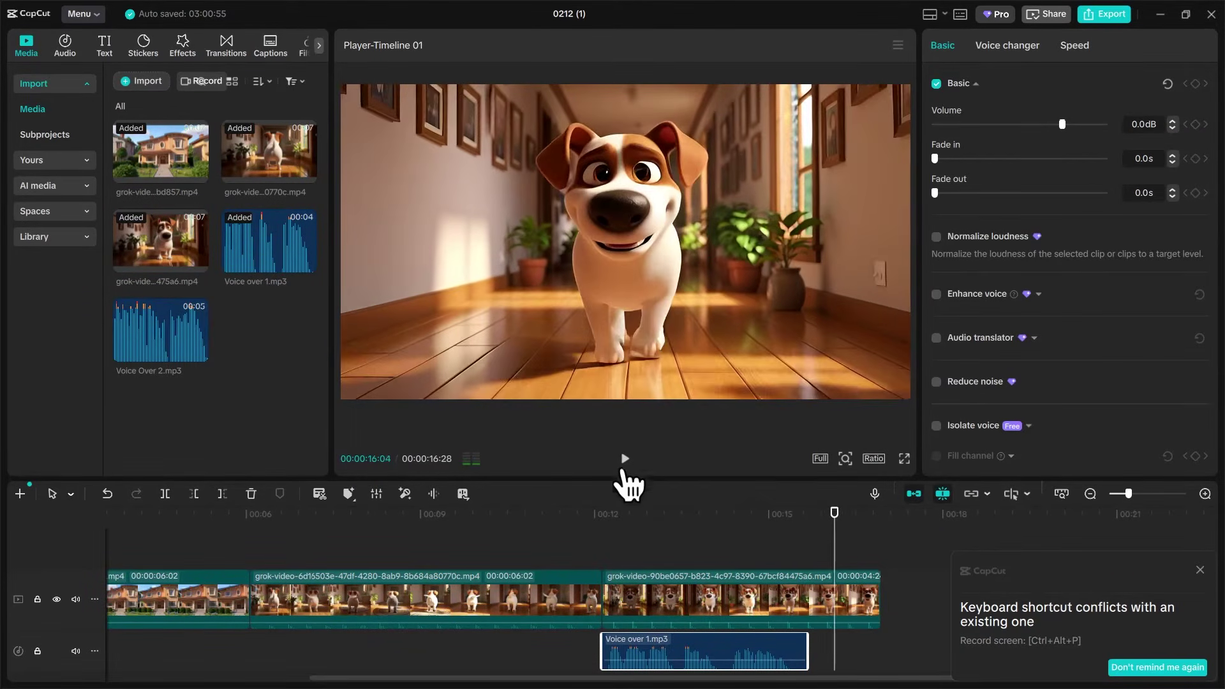
{"action": "left_click_drag", "start_coordinate": [684, 646], "coordinate": [735, 646]}
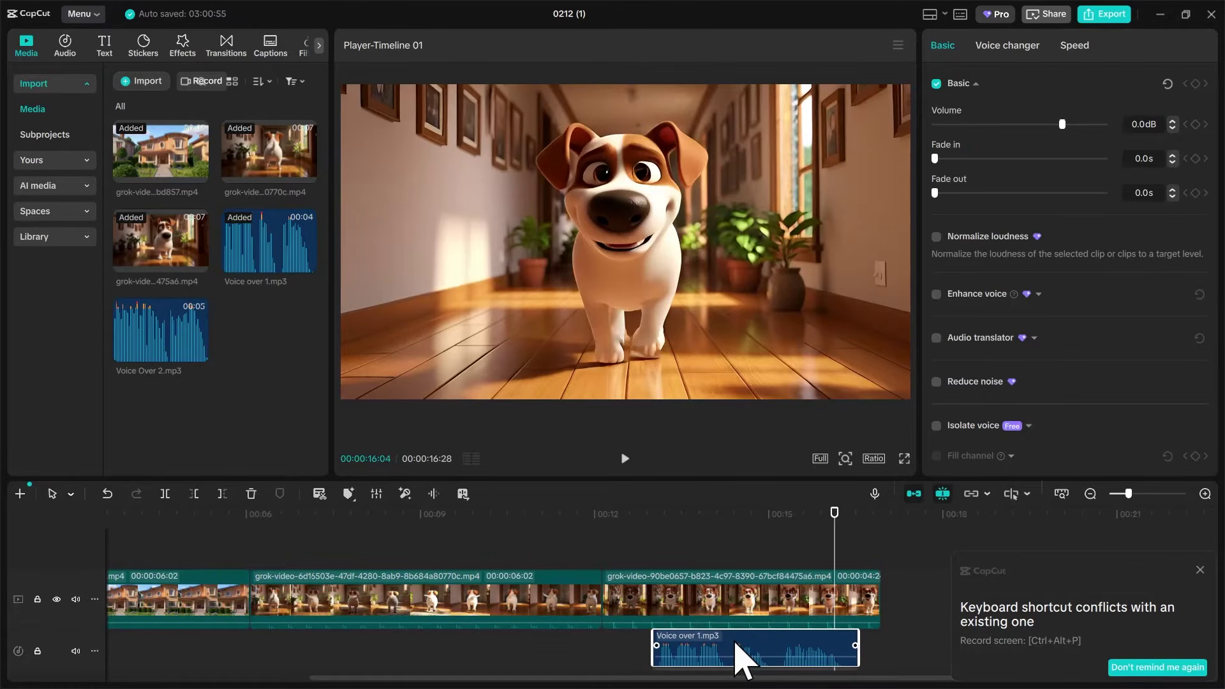
{"action": "left_click", "coordinate": [553, 515]}
{"action": "left_click", "coordinate": [625, 460]}
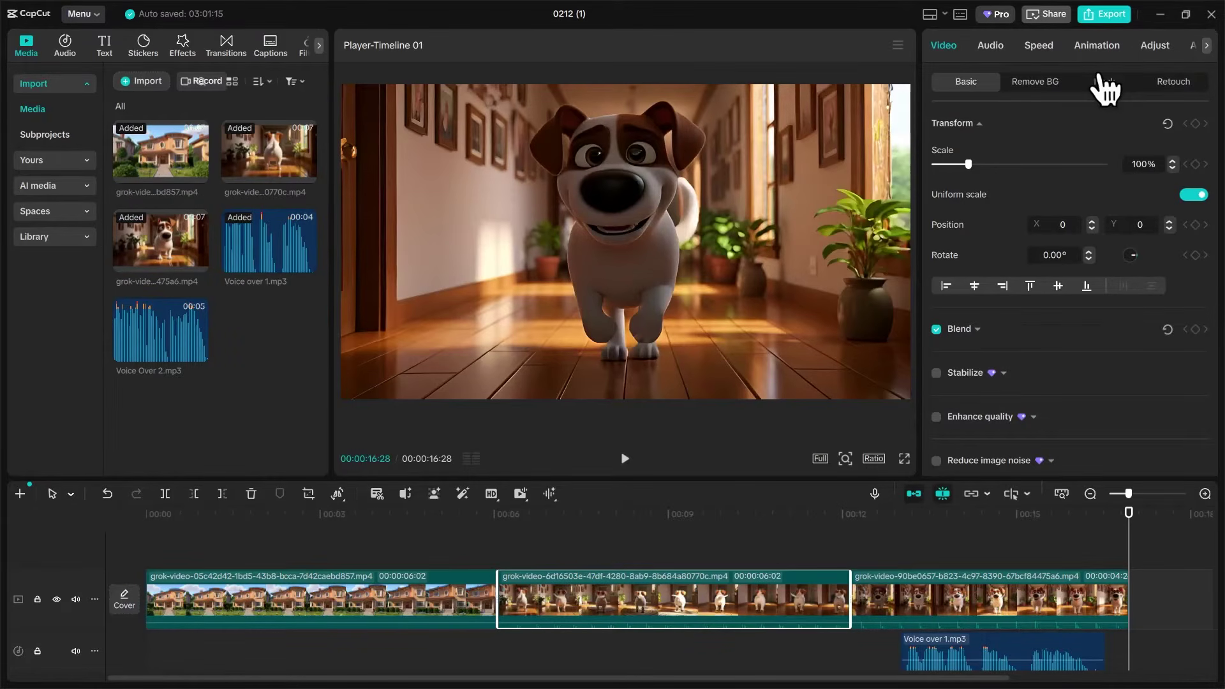
Step: Switch to the ChatGPT script chat and review the lines from Scene 1 to Scene 3, Parents on the Sofa with Baby
{"action": "key", "text": "alt+Tab"}
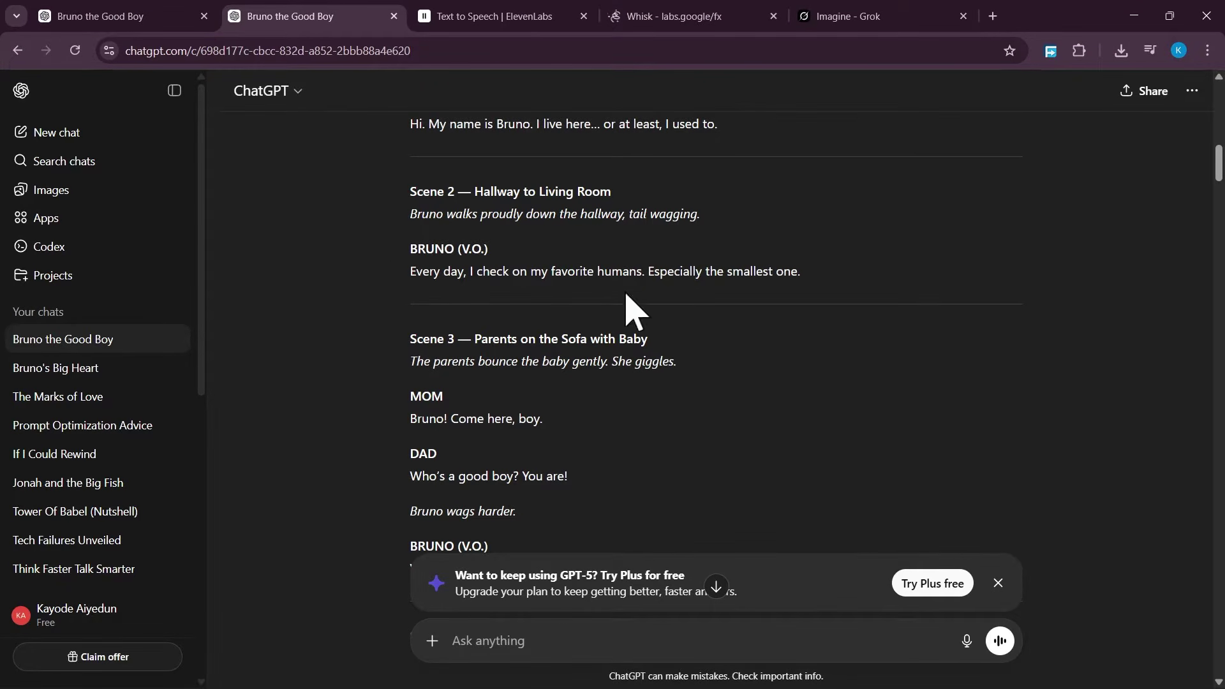
{"action": "scroll", "coordinate": [568, 281], "scroll_direction": "up", "scroll_amount": 2}
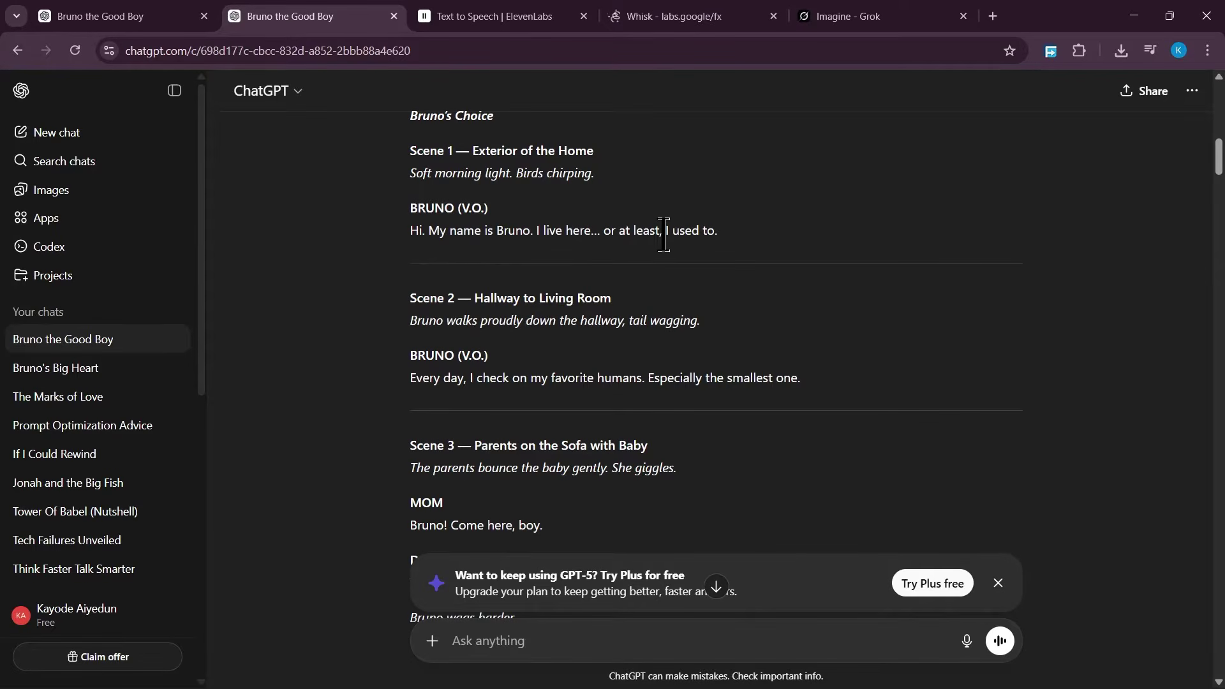
{"action": "scroll", "coordinate": [714, 274], "scroll_direction": "down", "scroll_amount": 2}
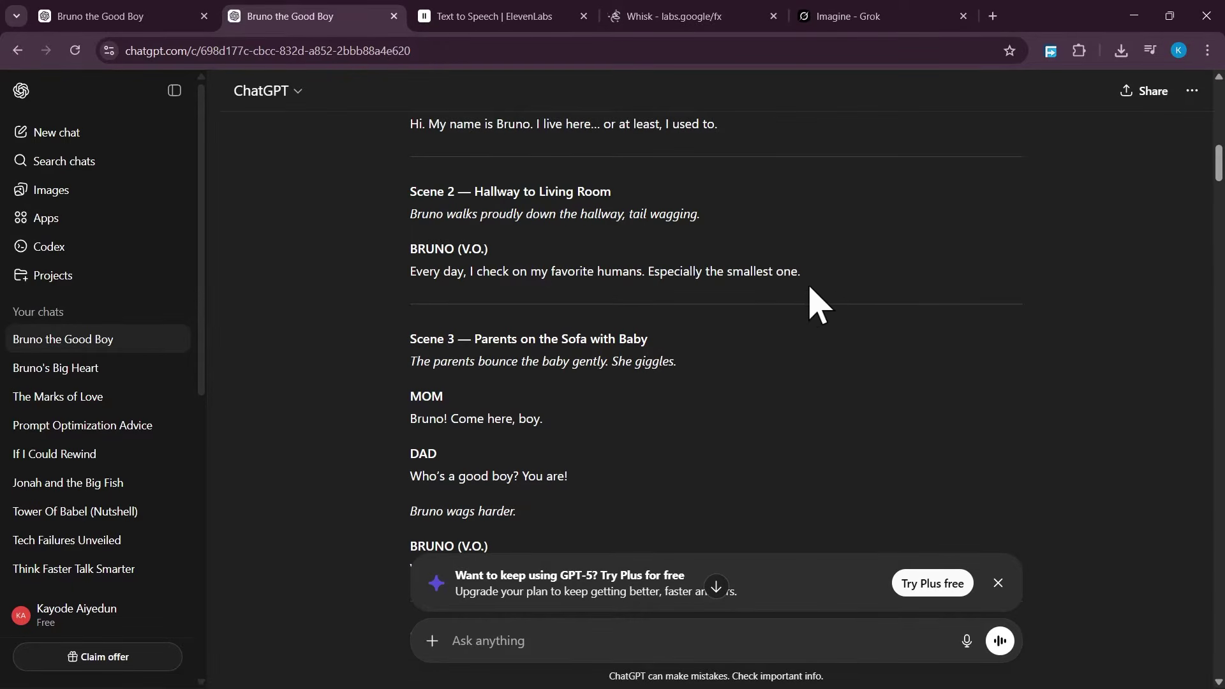
{"action": "scroll", "coordinate": [734, 338], "scroll_direction": "down", "scroll_amount": 1}
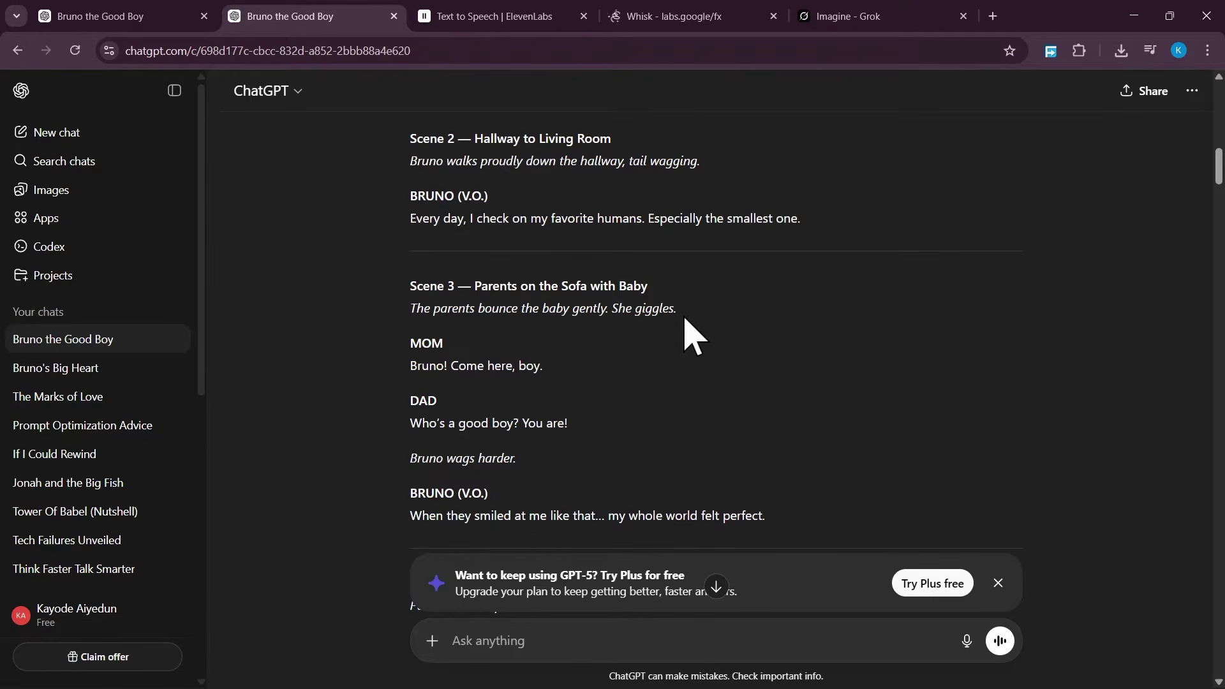
{"action": "scroll", "coordinate": [633, 317], "scroll_direction": "up", "scroll_amount": 1}
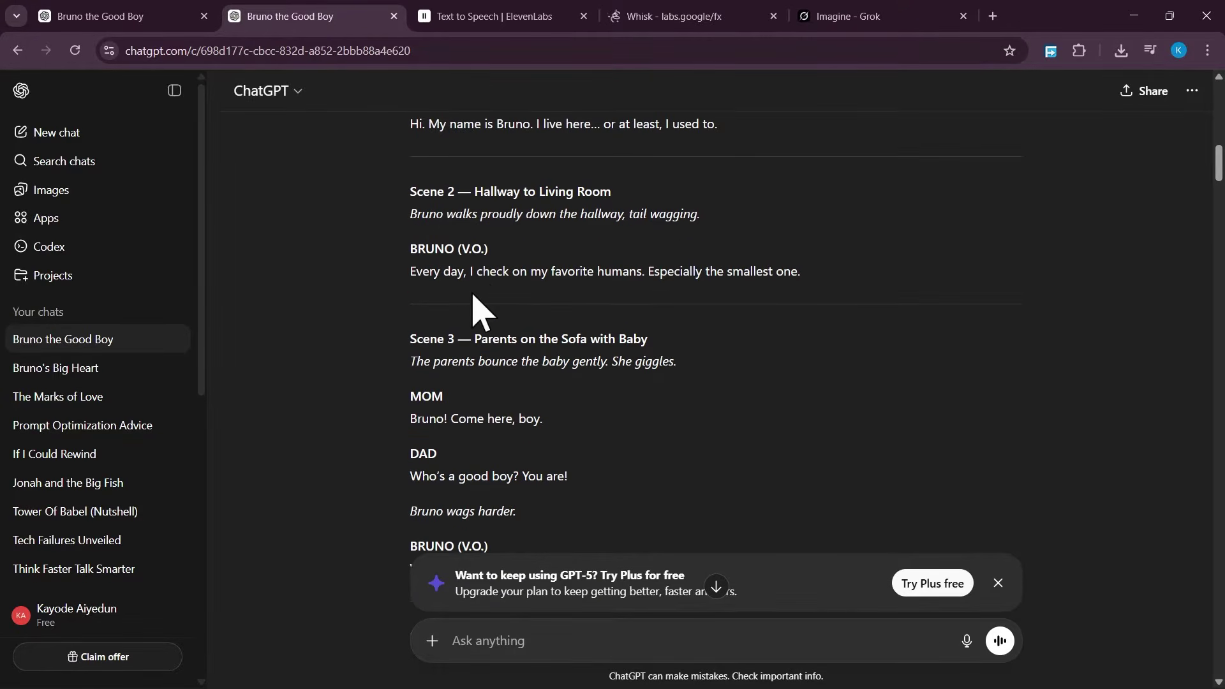
{"action": "scroll", "coordinate": [480, 313], "scroll_direction": "up", "scroll_amount": 1}
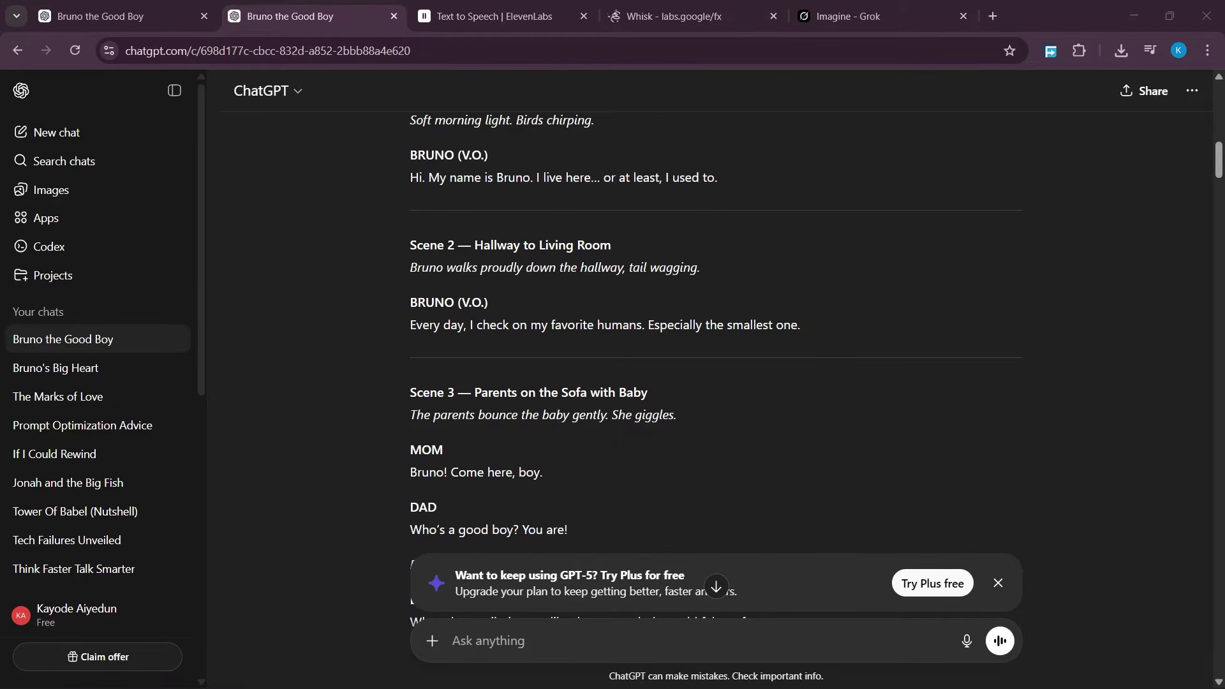
{"action": "left_click", "coordinate": [450, 640]}
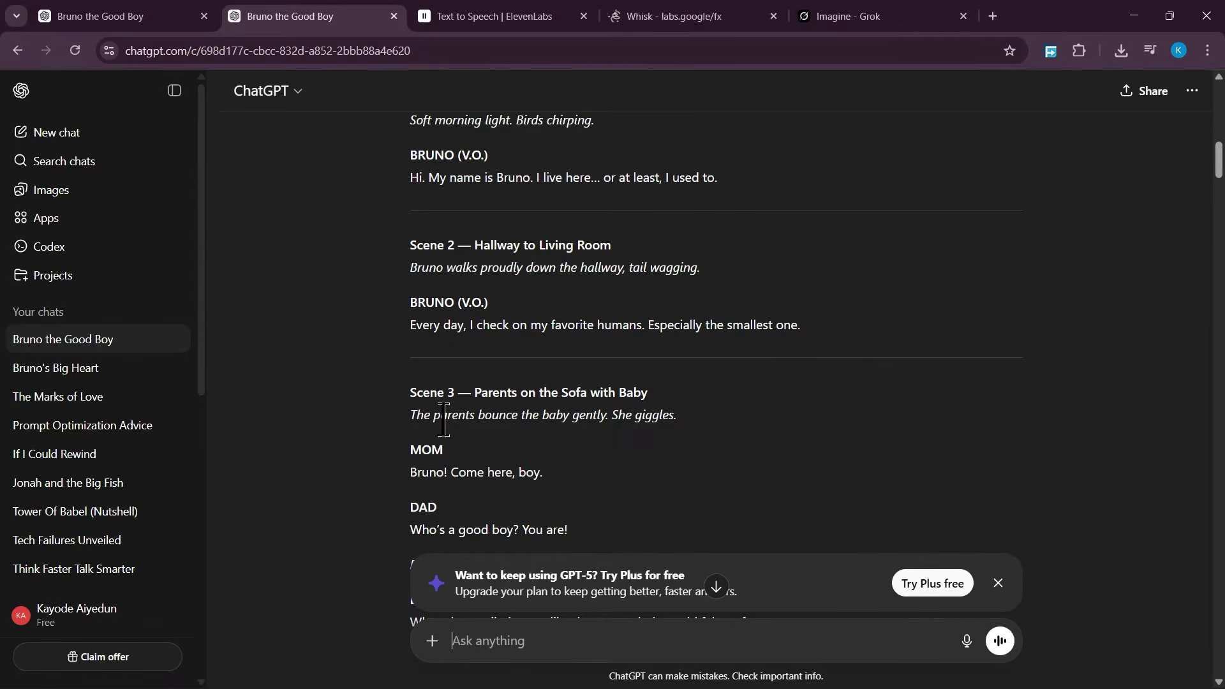
{"action": "left_click_drag", "start_coordinate": [409, 416], "coordinate": [689, 420]}
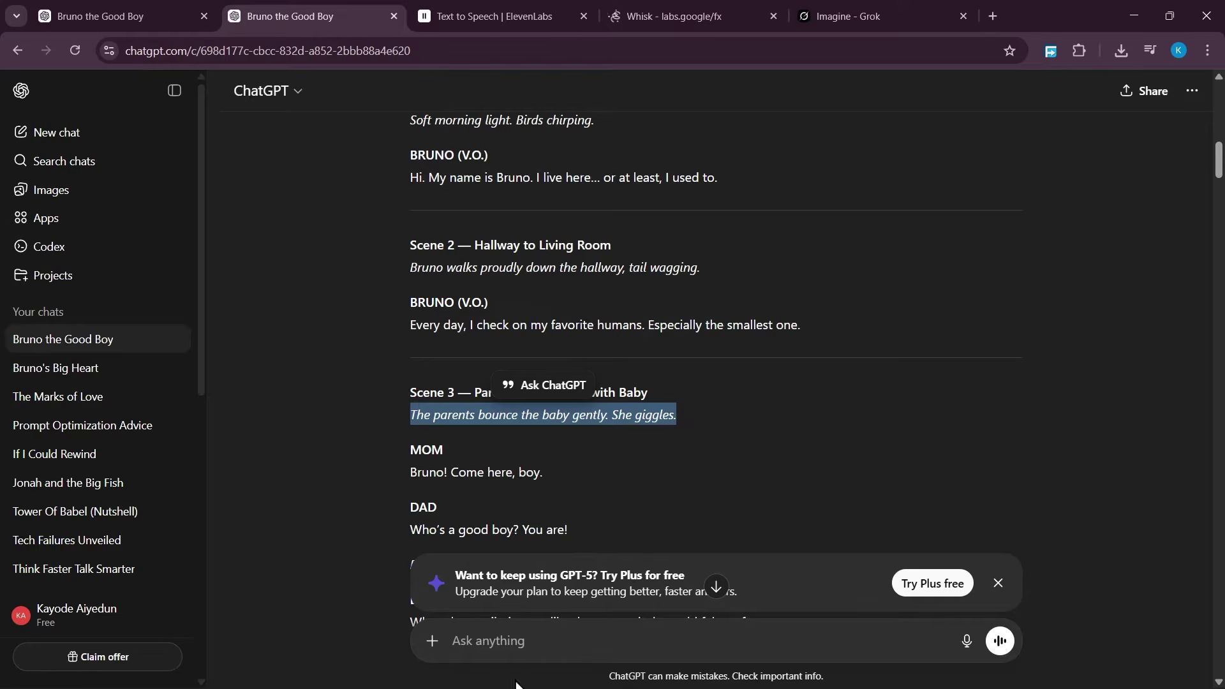
{"action": "left_click", "coordinate": [229, 466]}
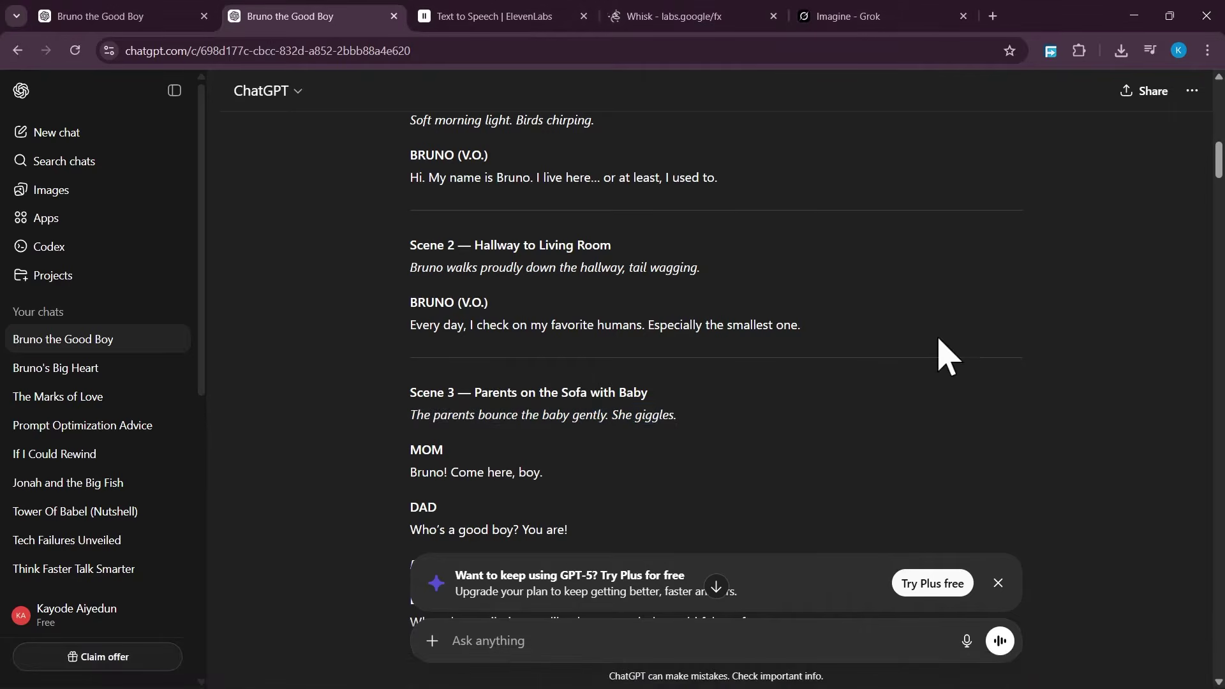
Step: Send ChatGPT the scene description "the couple playing with their kid on the couch" to get its image and video prompts
{"action": "left_click", "coordinate": [475, 641]}
{"action": "type", "text": "the couple playing with their kid on the couch"}
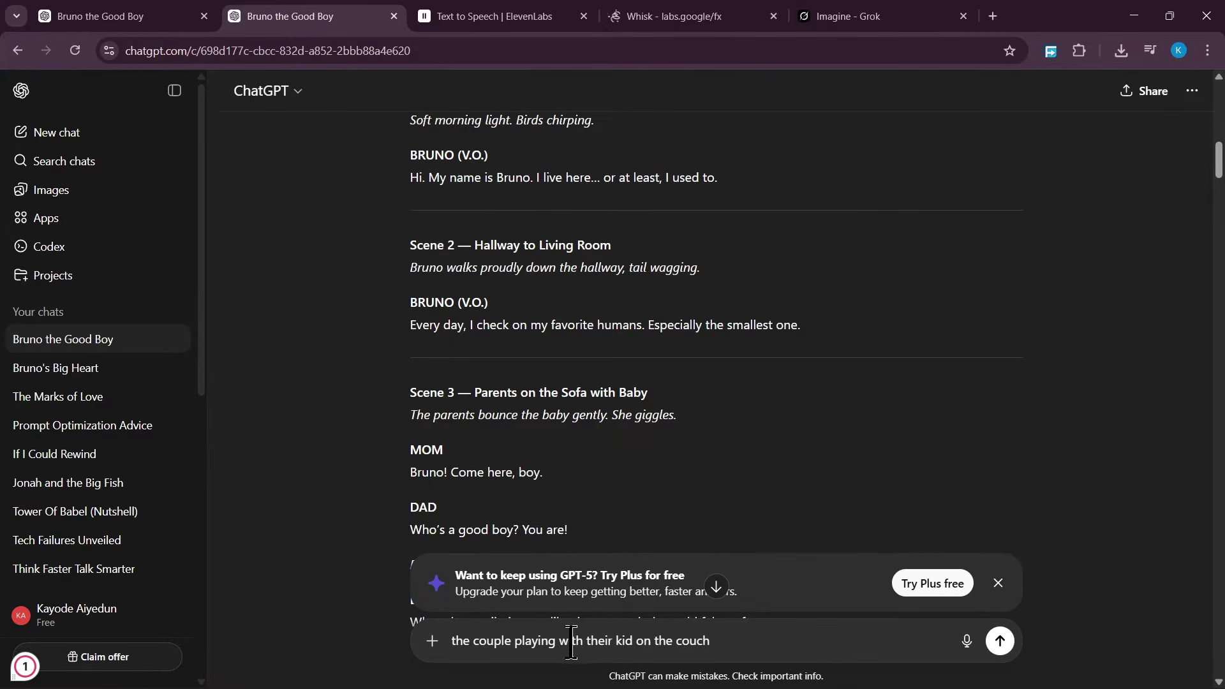
{"action": "left_click", "coordinate": [1000, 640]}
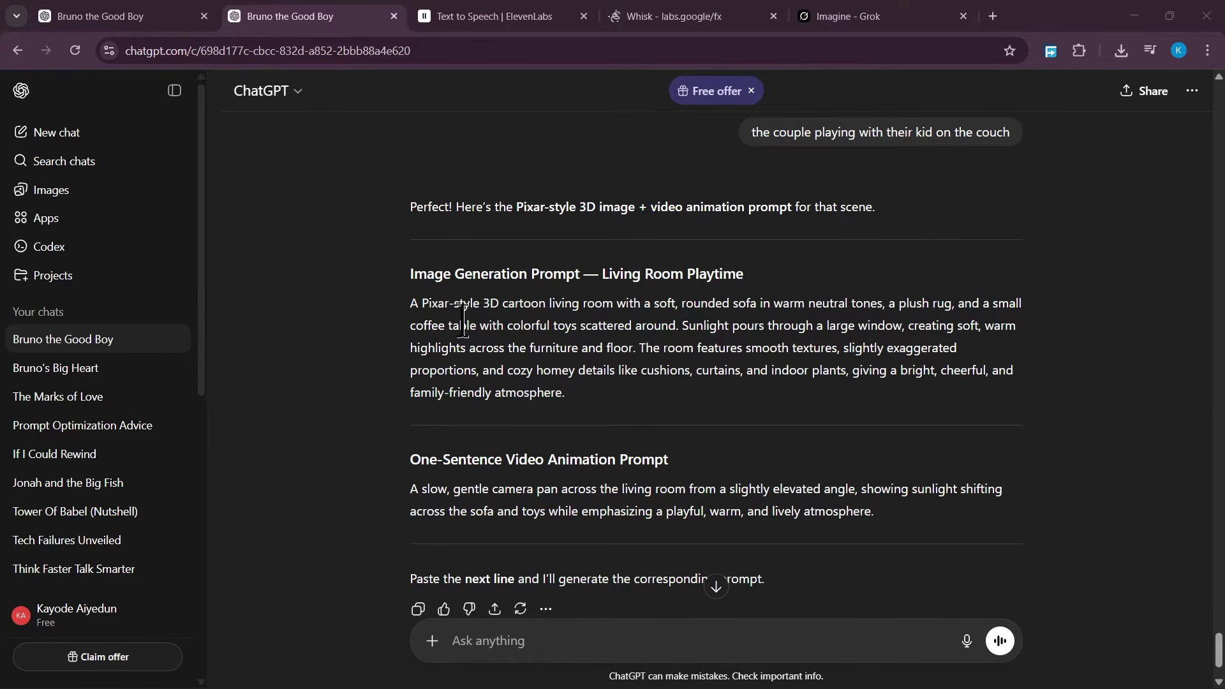
Step: Instruct ChatGPT "from now on always include the characters in the prompt"
{"action": "left_click_drag", "start_coordinate": [755, 132], "coordinate": [1000, 135]}
{"action": "left_click", "coordinate": [472, 642]}
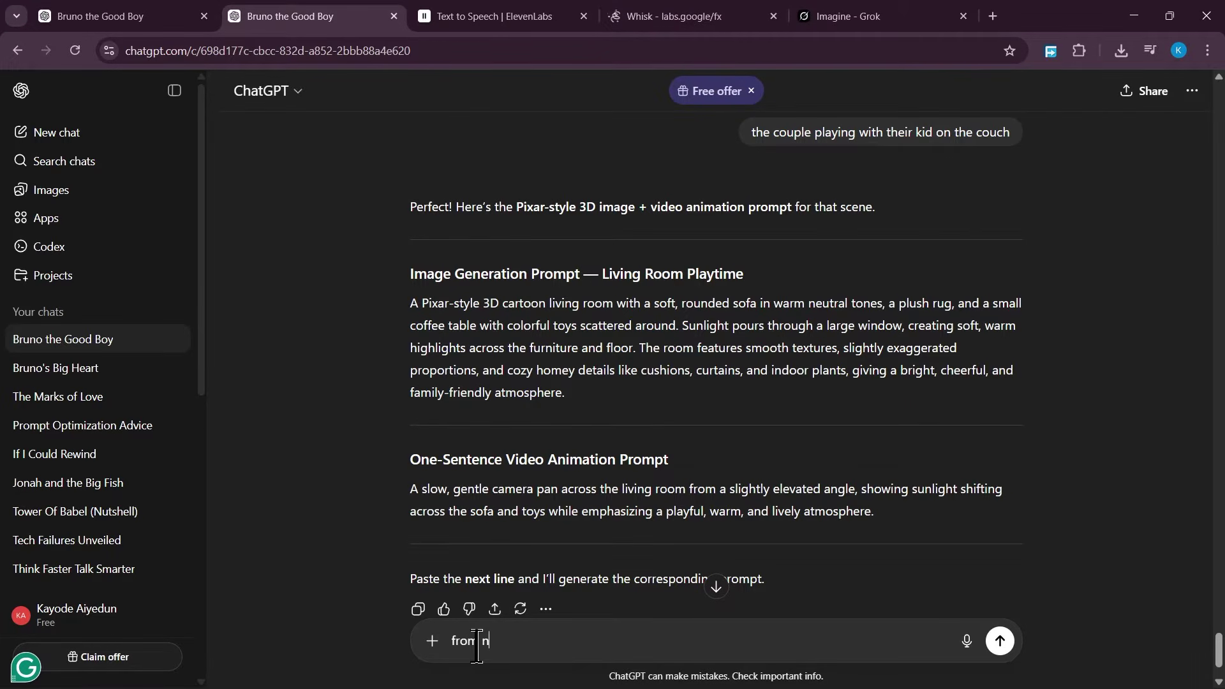
{"action": "type", "text": "from now on always include the charac"}
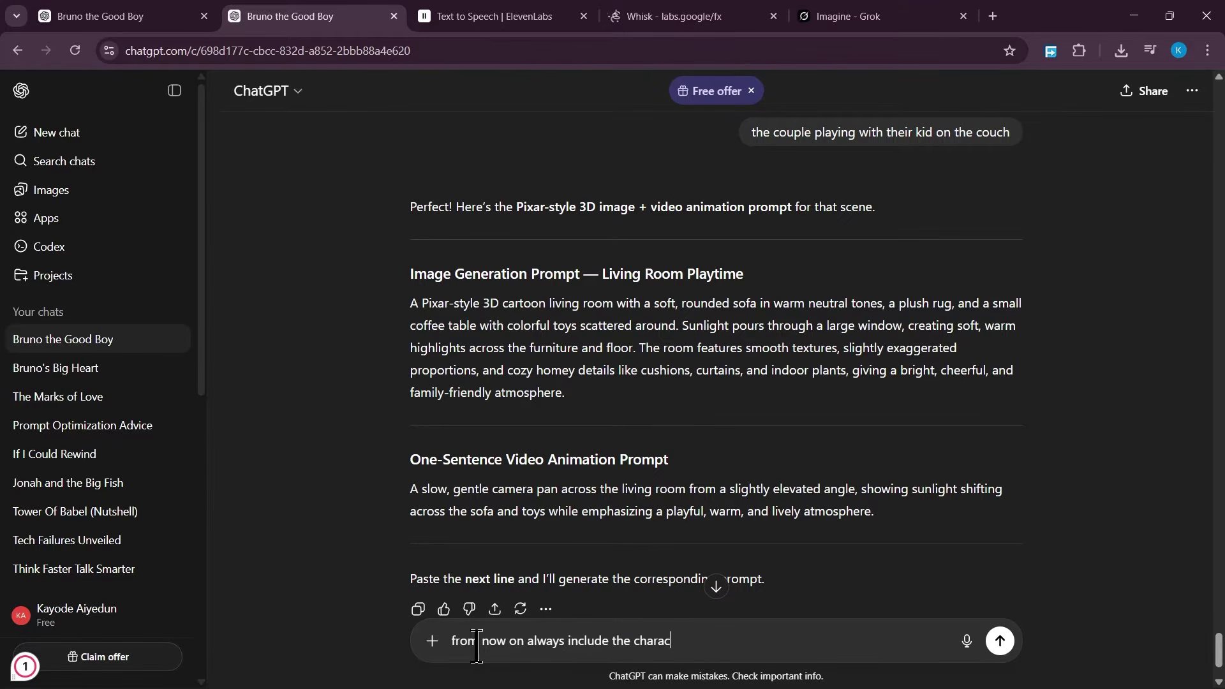
{"action": "type", "text": "ters in the prompt"}
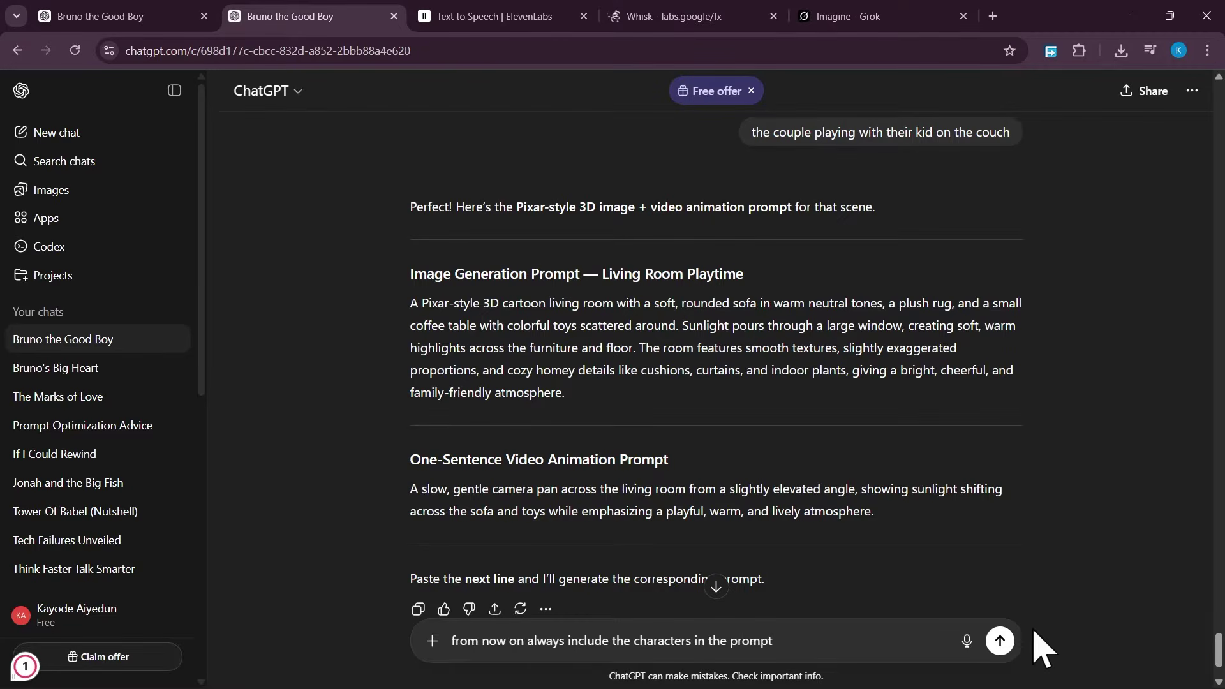
{"action": "left_click", "coordinate": [1000, 641]}
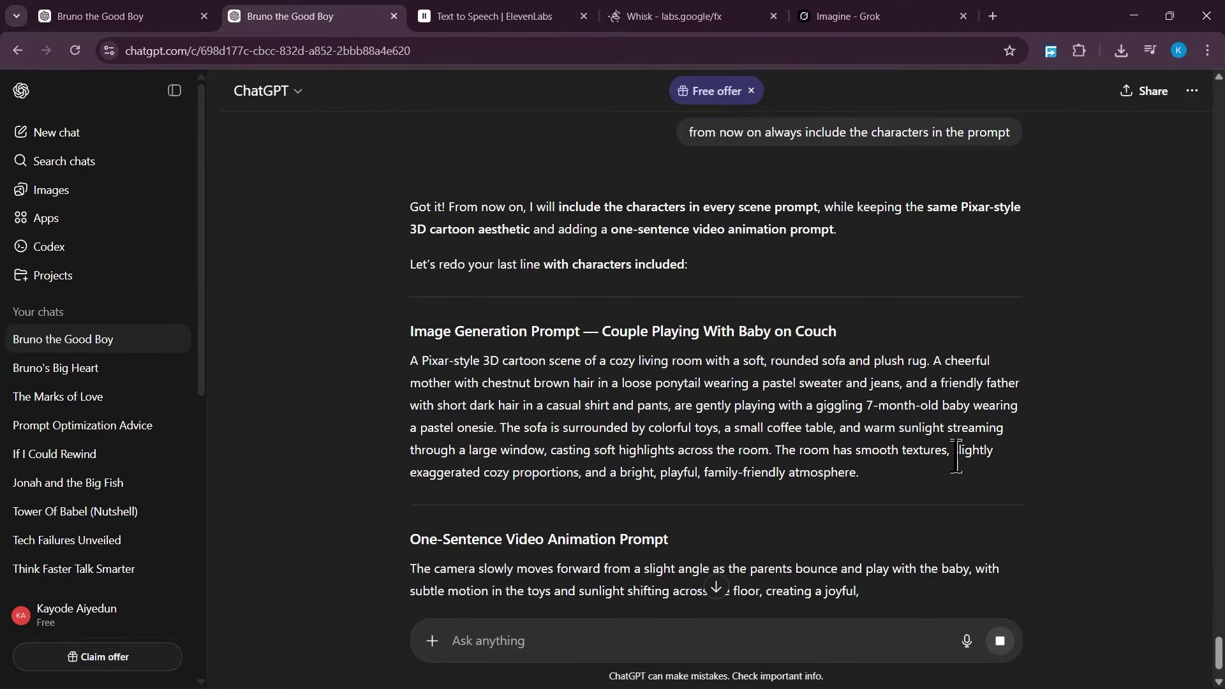
Step: Compare the previous and revised living-room prompts, checking how the mother, father and baby are described
{"action": "scroll", "coordinate": [675, 410], "scroll_direction": "up", "scroll_amount": 6}
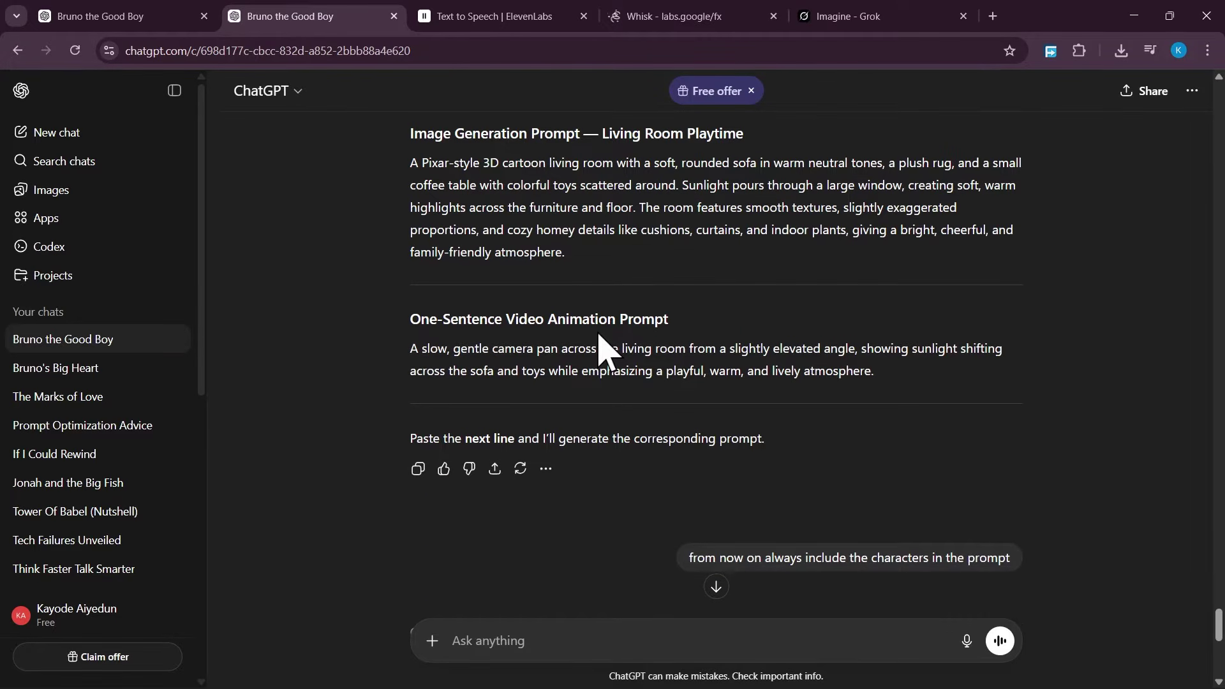
{"action": "scroll", "coordinate": [606, 351], "scroll_direction": "down", "scroll_amount": 5}
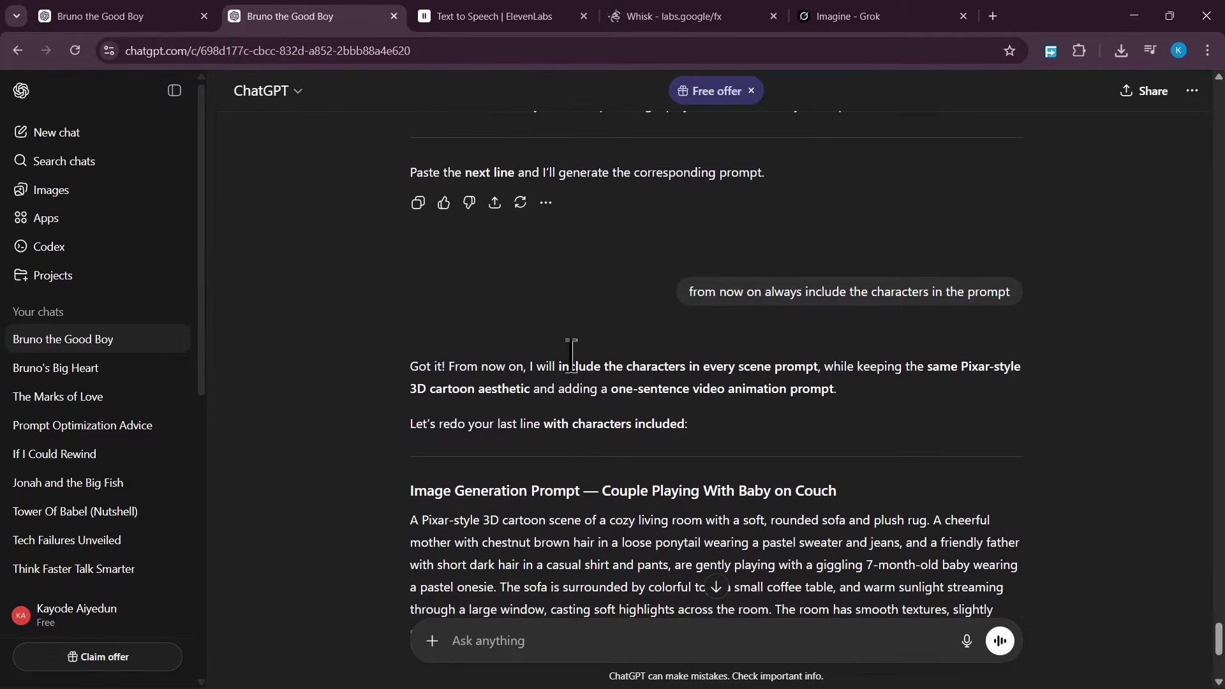
{"action": "scroll", "coordinate": [616, 367], "scroll_direction": "down", "scroll_amount": 2}
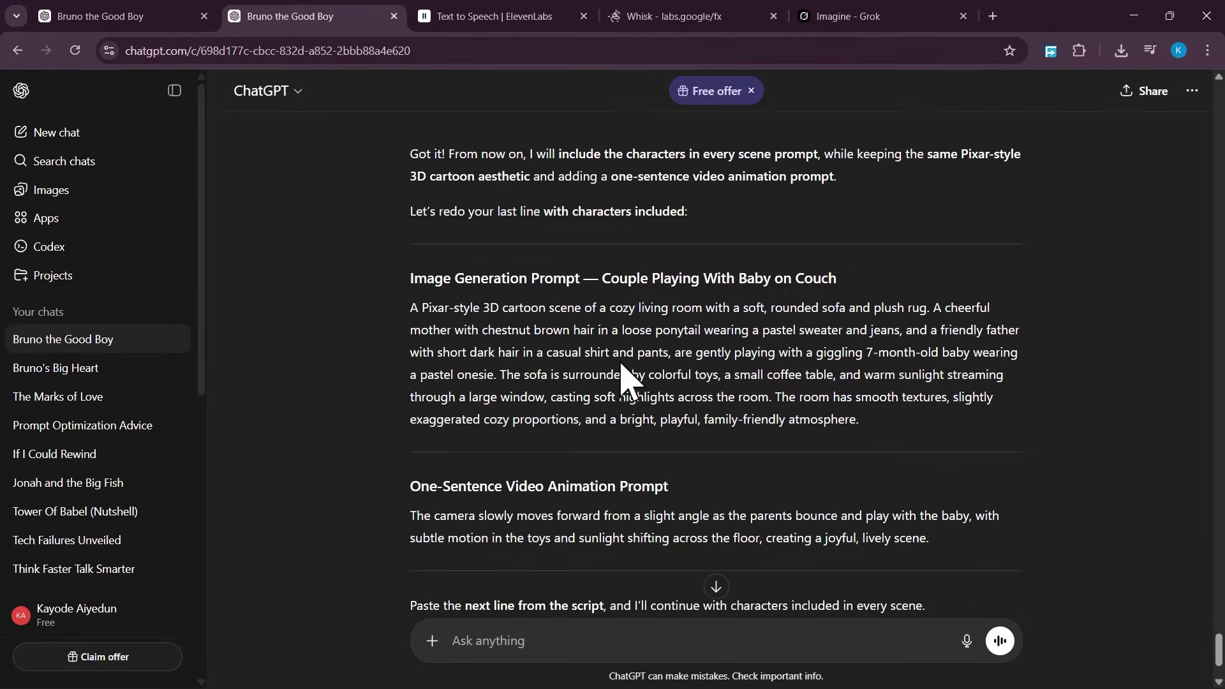
{"action": "scroll", "coordinate": [588, 381], "scroll_direction": "up", "scroll_amount": 1}
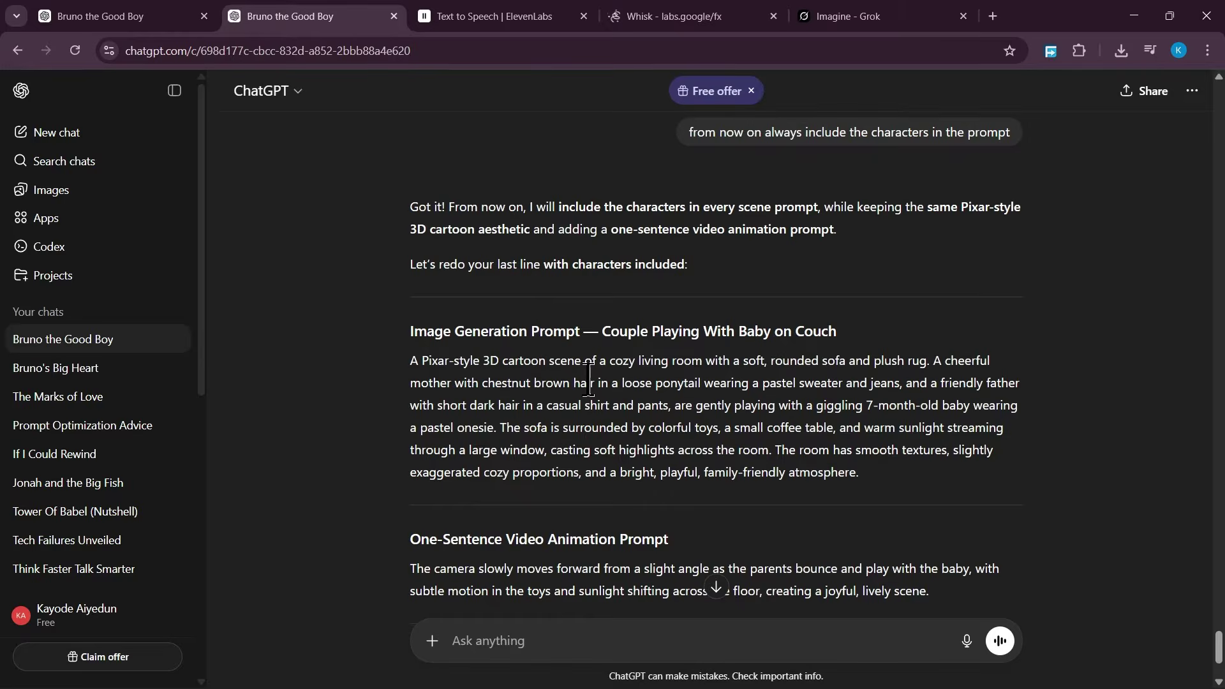
{"action": "scroll", "coordinate": [584, 378], "scroll_direction": "down", "scroll_amount": 1}
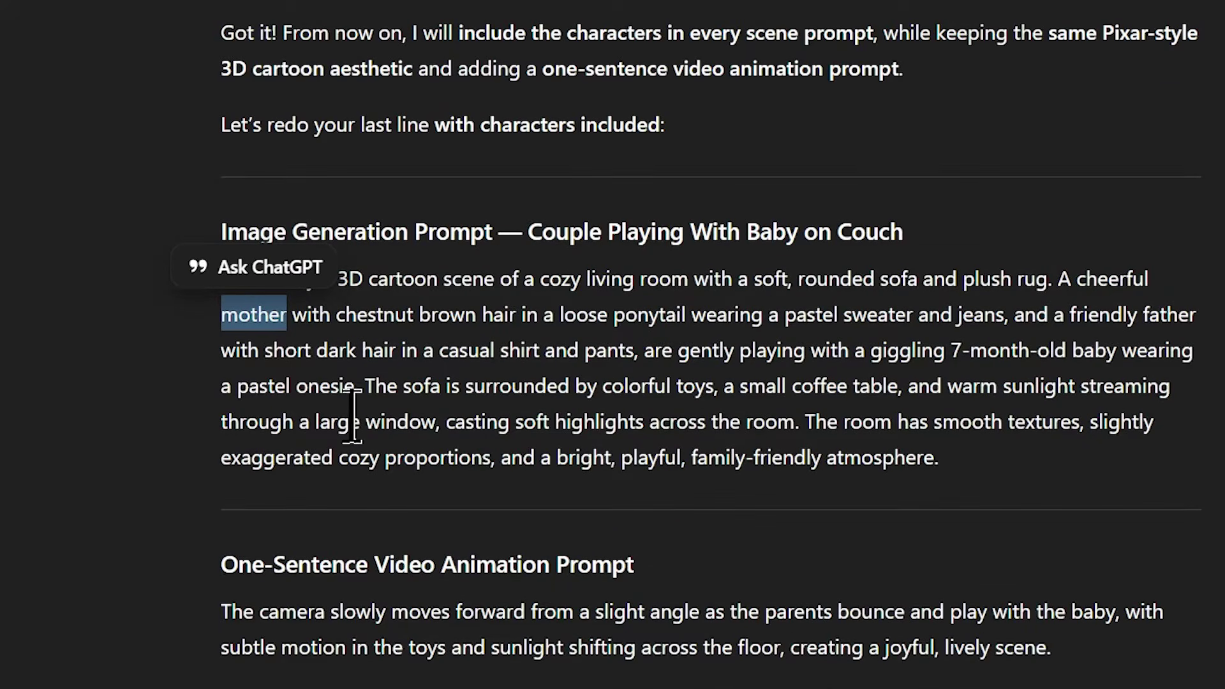
{"action": "left_click_drag", "start_coordinate": [951, 350], "coordinate": [1084, 356]}
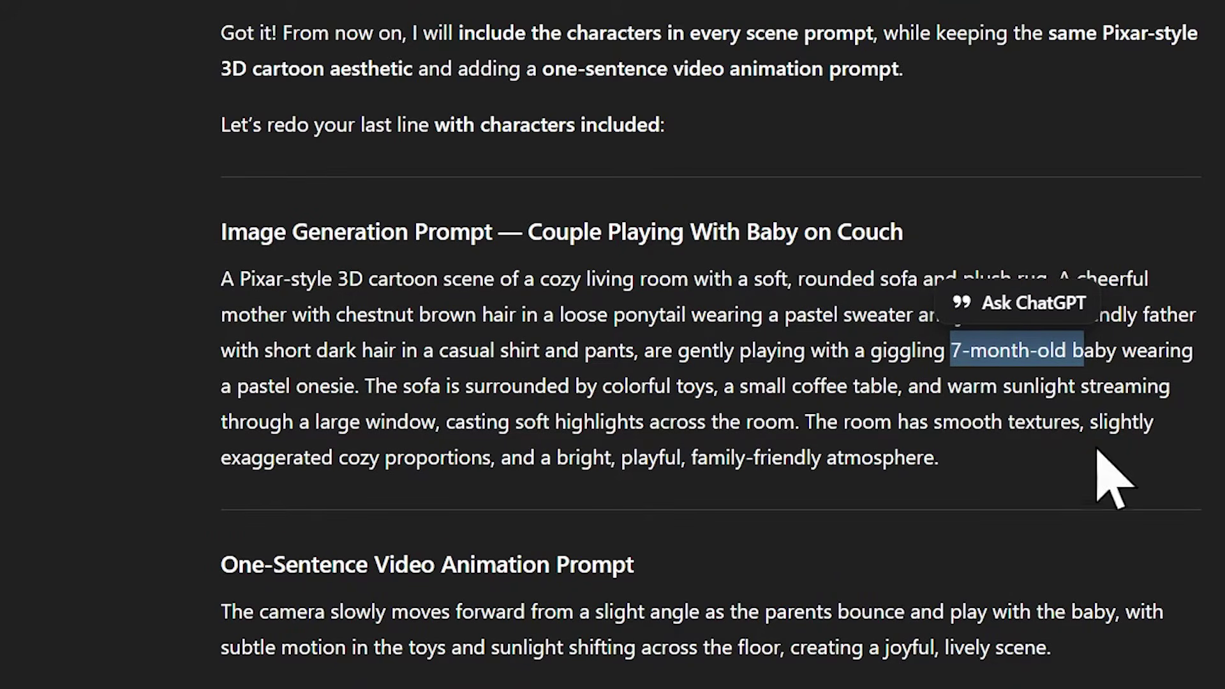
{"action": "left_click", "coordinate": [1078, 347]}
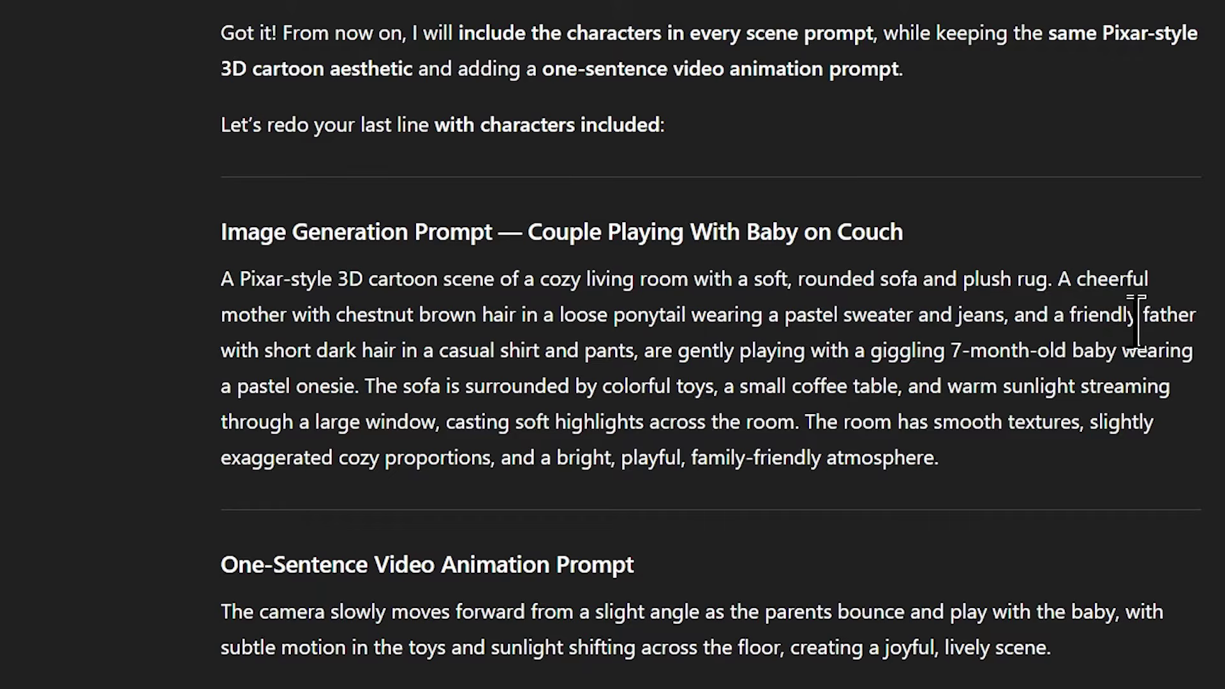
{"action": "left_click_drag", "start_coordinate": [1137, 319], "coordinate": [1210, 335]}
{"action": "left_click", "coordinate": [233, 344]}
Step: Copy the "Couple Playing With Baby on Couch" image prompt and replace the existing prompt in Whisk with it
{"action": "left_click_drag", "start_coordinate": [219, 275], "coordinate": [1009, 434]}
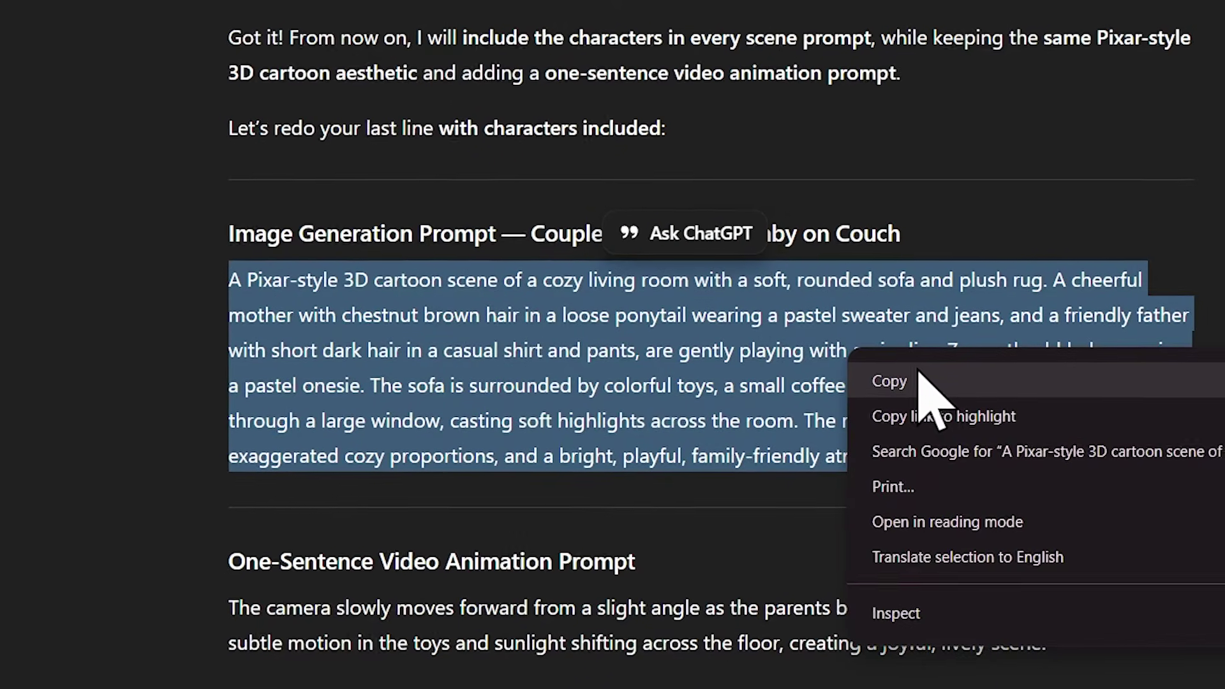
{"action": "left_click", "coordinate": [894, 381]}
{"action": "left_click", "coordinate": [670, 18]}
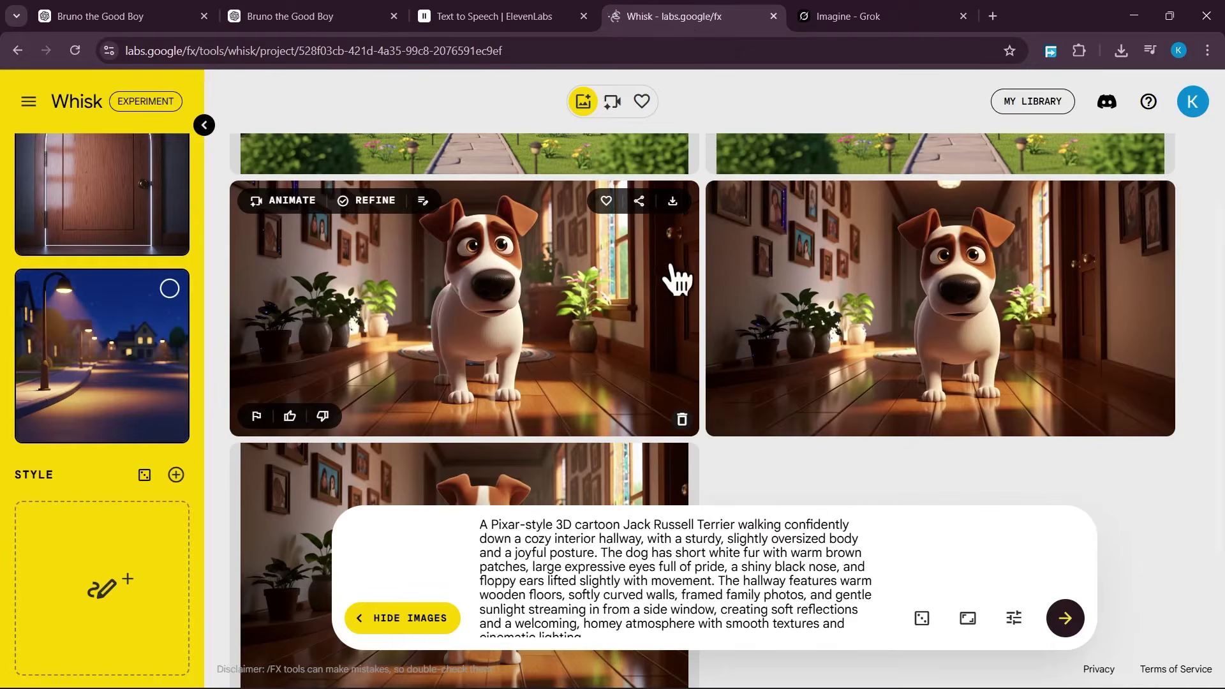
{"action": "left_click", "coordinate": [643, 547]}
{"action": "key", "text": "ctrl+a"}
{"action": "key", "text": "ctrl+v"}
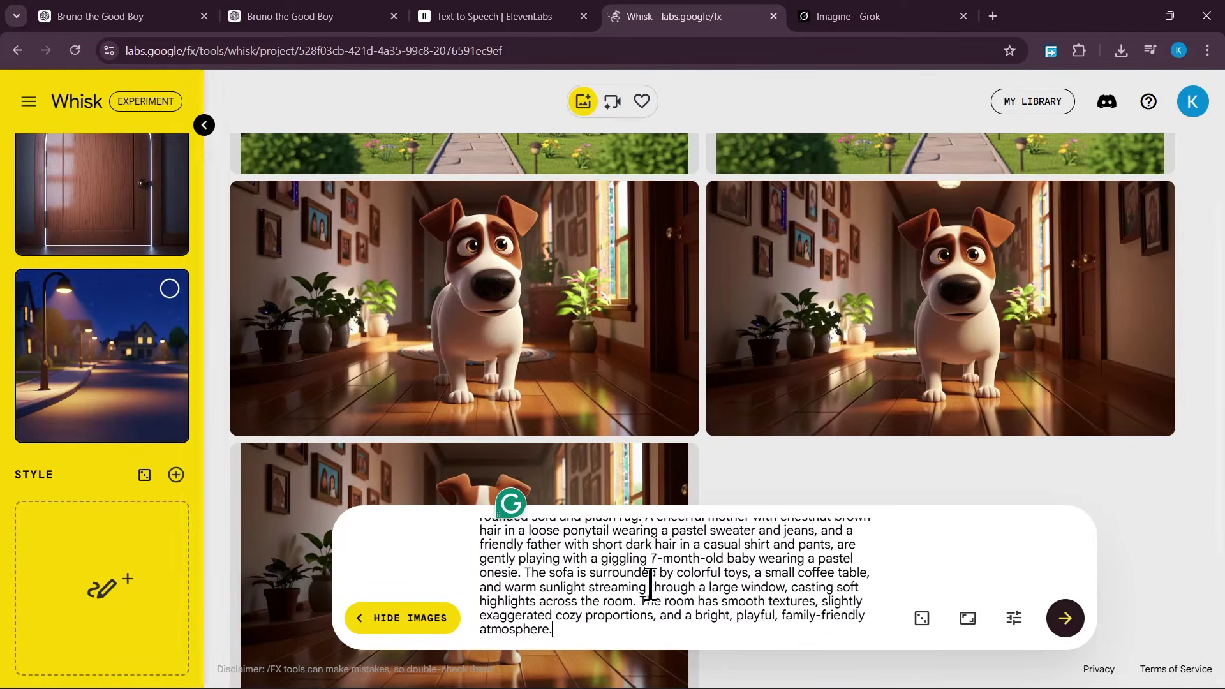
Step: Select the mother, father and baby reference images as subjects for the living-room image
{"action": "scroll", "coordinate": [109, 358], "scroll_direction": "down", "scroll_amount": 10}
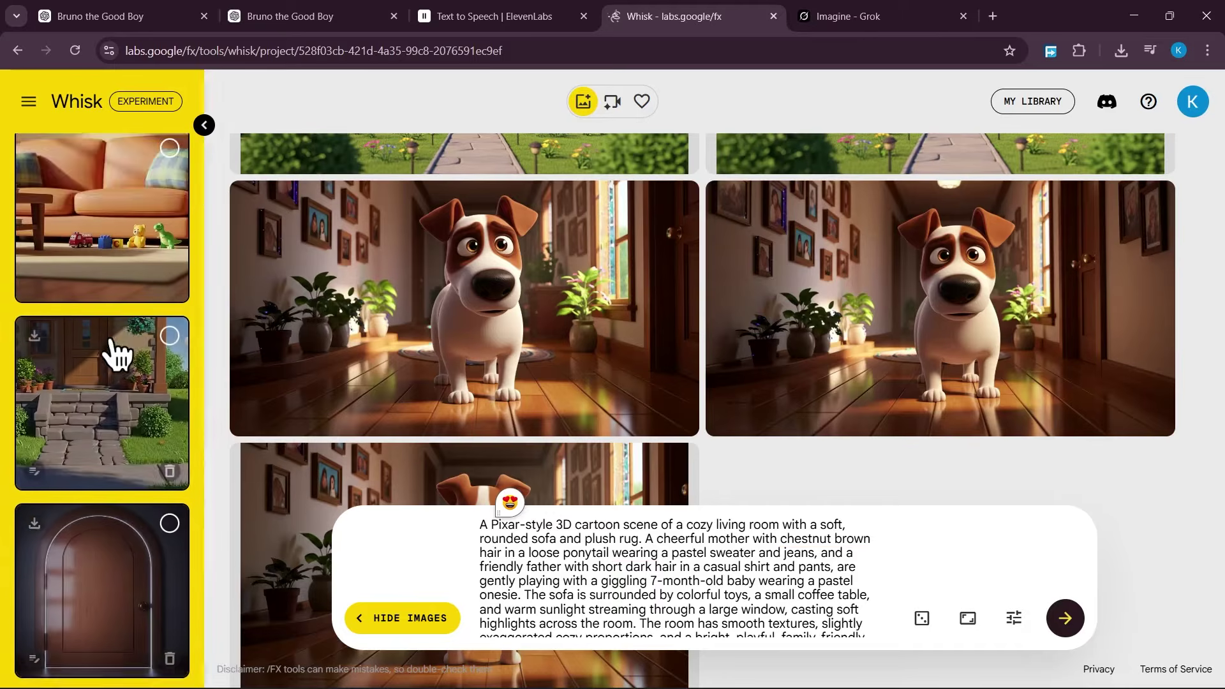
{"action": "scroll", "coordinate": [110, 338], "scroll_direction": "up", "scroll_amount": 1}
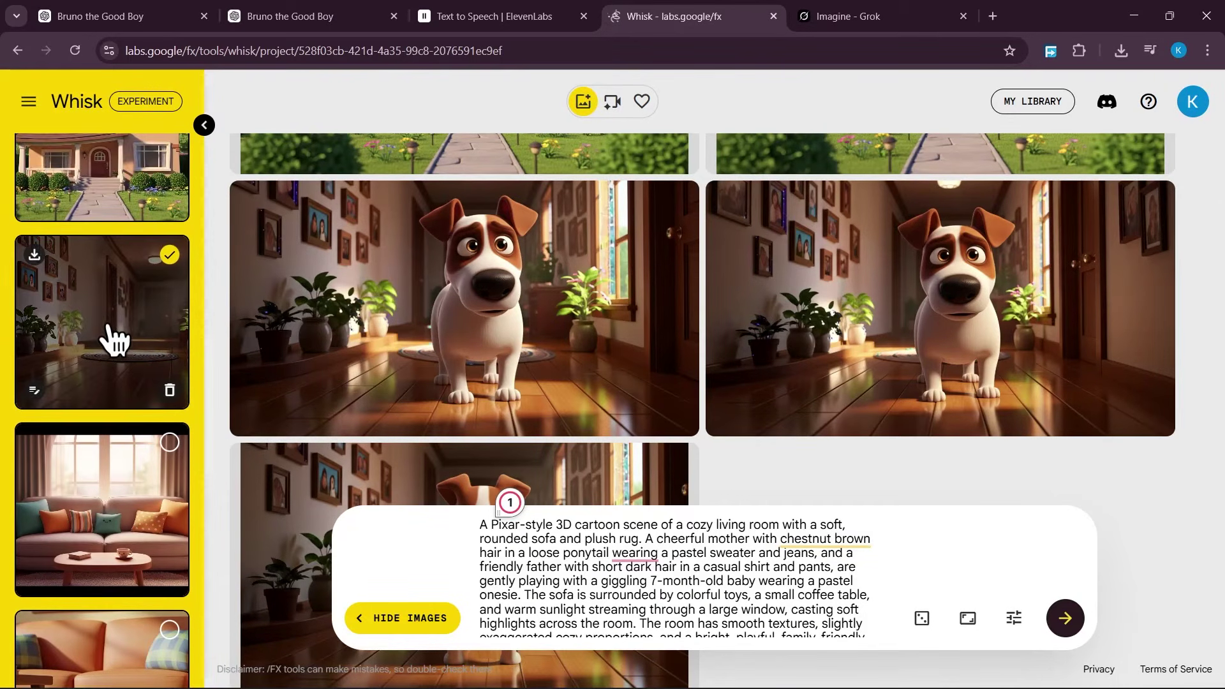
{"action": "scroll", "coordinate": [109, 299], "scroll_direction": "up", "scroll_amount": 3}
{"action": "scroll", "coordinate": [127, 325], "scroll_direction": "up", "scroll_amount": 6}
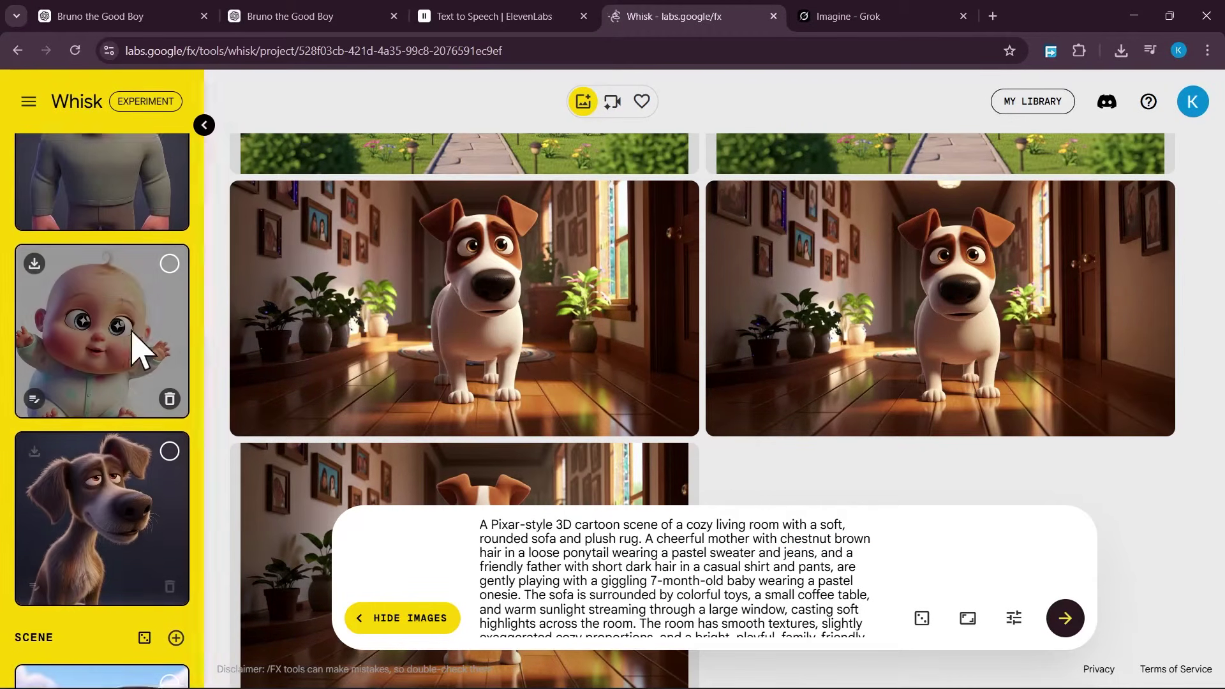
{"action": "scroll", "coordinate": [131, 357], "scroll_direction": "down", "scroll_amount": 5}
{"action": "scroll", "coordinate": [134, 379], "scroll_direction": "up", "scroll_amount": 10}
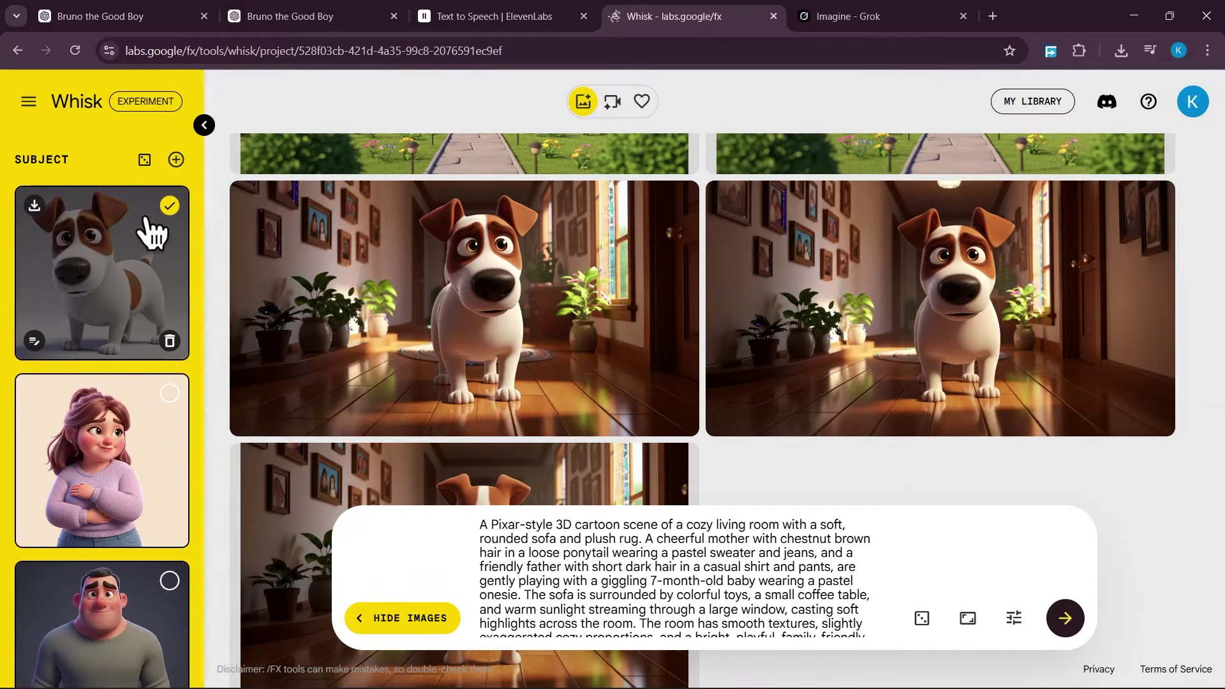
{"action": "left_click", "coordinate": [114, 427]}
{"action": "scroll", "coordinate": [141, 447], "scroll_direction": "down", "scroll_amount": 4}
{"action": "left_click", "coordinate": [159, 387]}
{"action": "scroll", "coordinate": [128, 410], "scroll_direction": "down", "scroll_amount": 2}
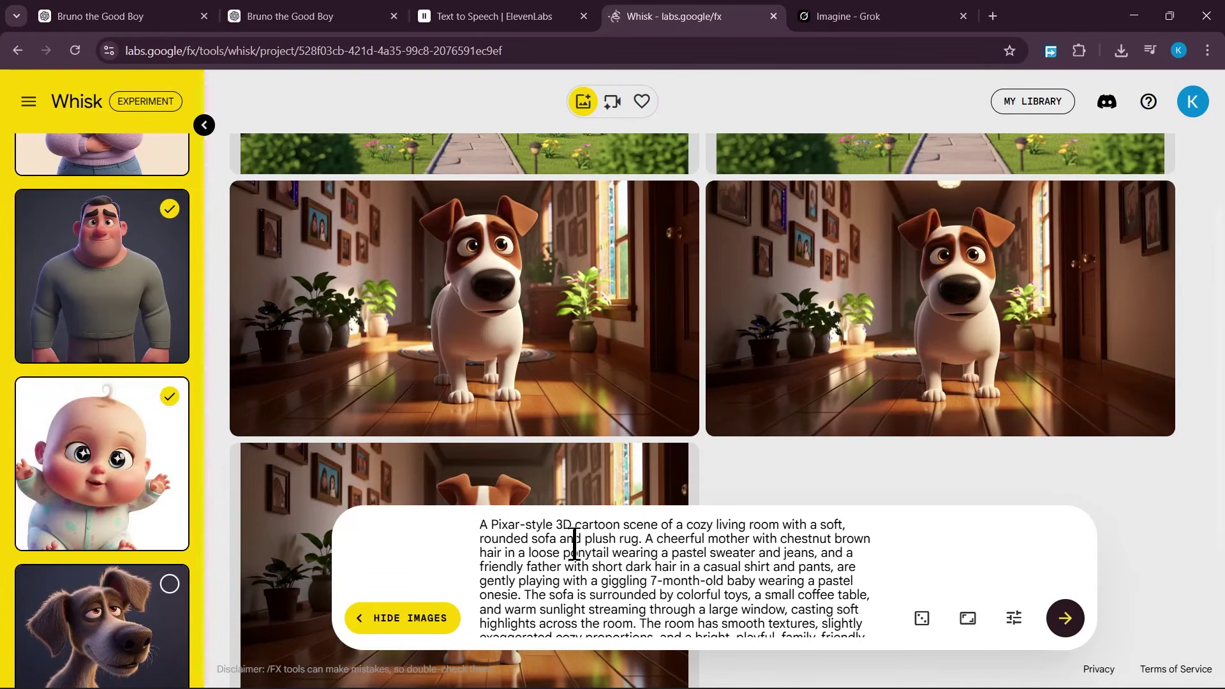
Step: Review the pasted prompt text, the earlier generated images and the selected subject references before generating
{"action": "scroll", "coordinate": [670, 575], "scroll_direction": "down", "scroll_amount": 1}
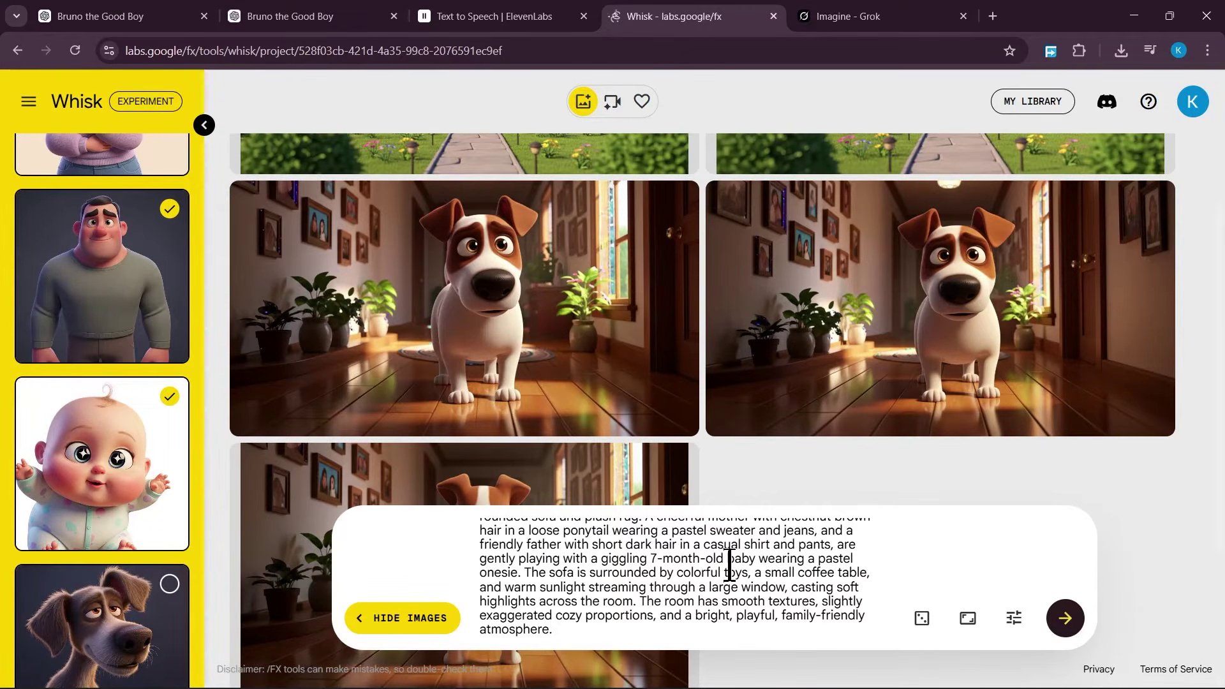
{"action": "scroll", "coordinate": [638, 432], "scroll_direction": "down", "scroll_amount": 3}
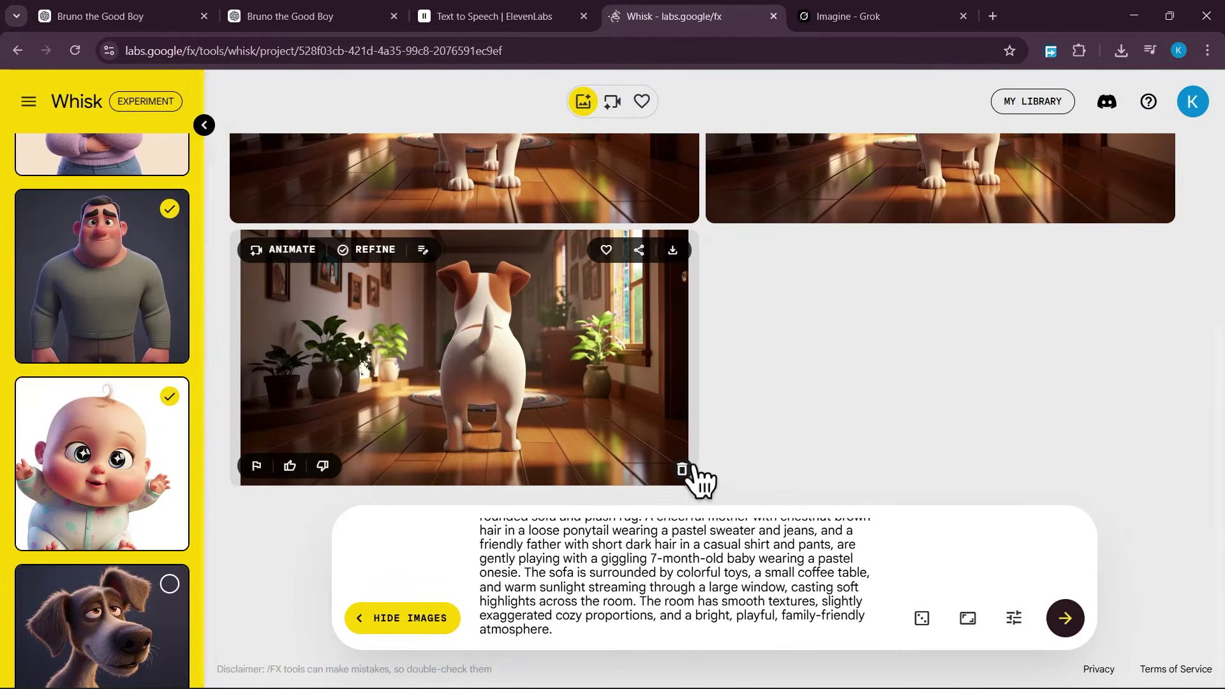
{"action": "scroll", "coordinate": [686, 476], "scroll_direction": "up", "scroll_amount": 5}
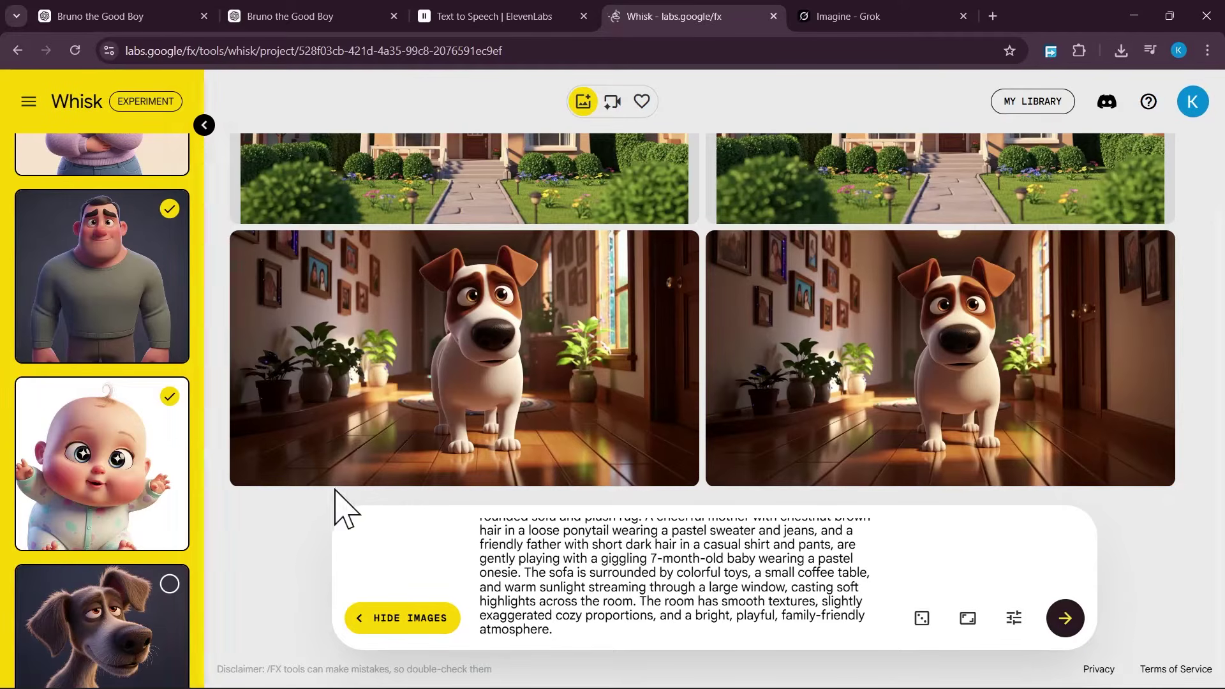
{"action": "scroll", "coordinate": [613, 568], "scroll_direction": "up", "scroll_amount": 2}
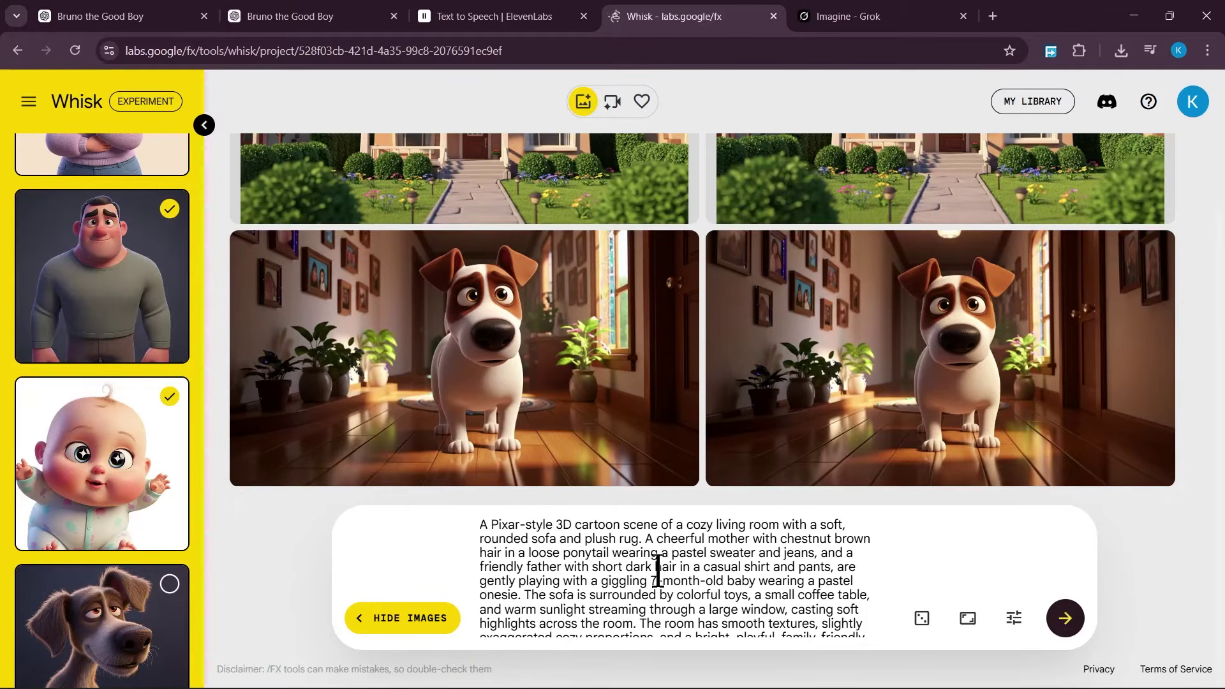
{"action": "scroll", "coordinate": [76, 440], "scroll_direction": "up", "scroll_amount": 2}
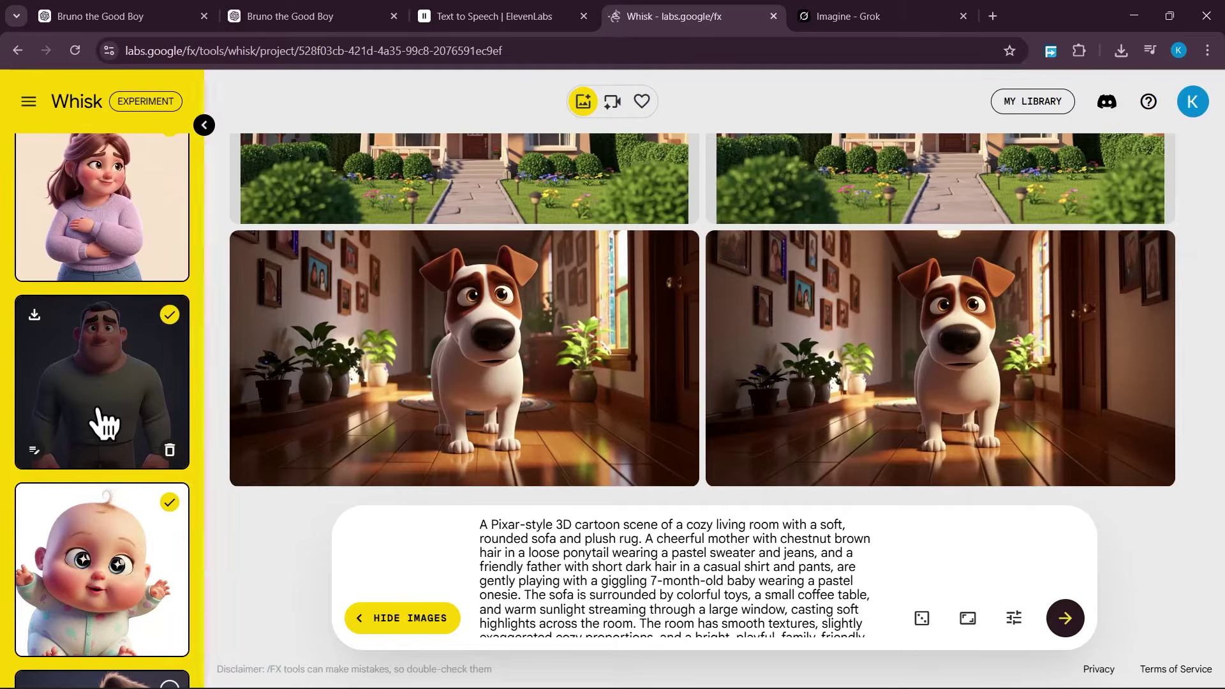
{"action": "scroll", "coordinate": [114, 294], "scroll_direction": "up", "scroll_amount": 2}
{"action": "scroll", "coordinate": [115, 335], "scroll_direction": "down", "scroll_amount": 15}
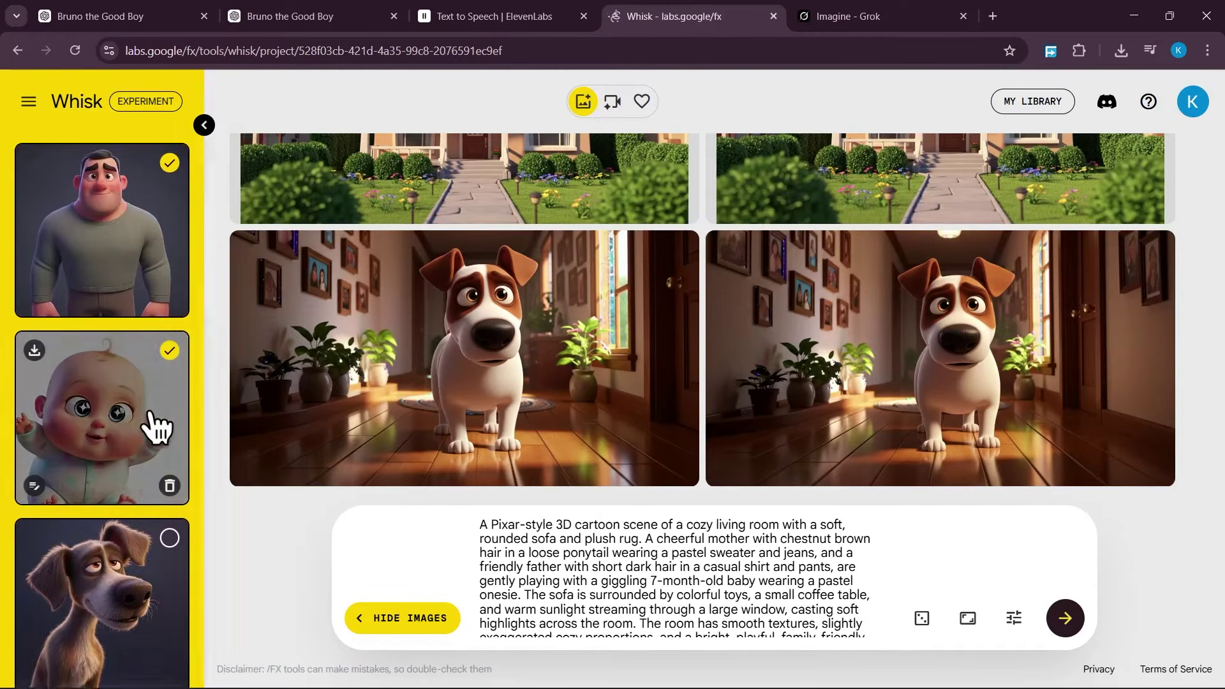
Step: Deselect the baby among the subject references, keeping the mother, the father and the living room scene with the grey sofa
{"action": "left_click", "coordinate": [105, 334]}
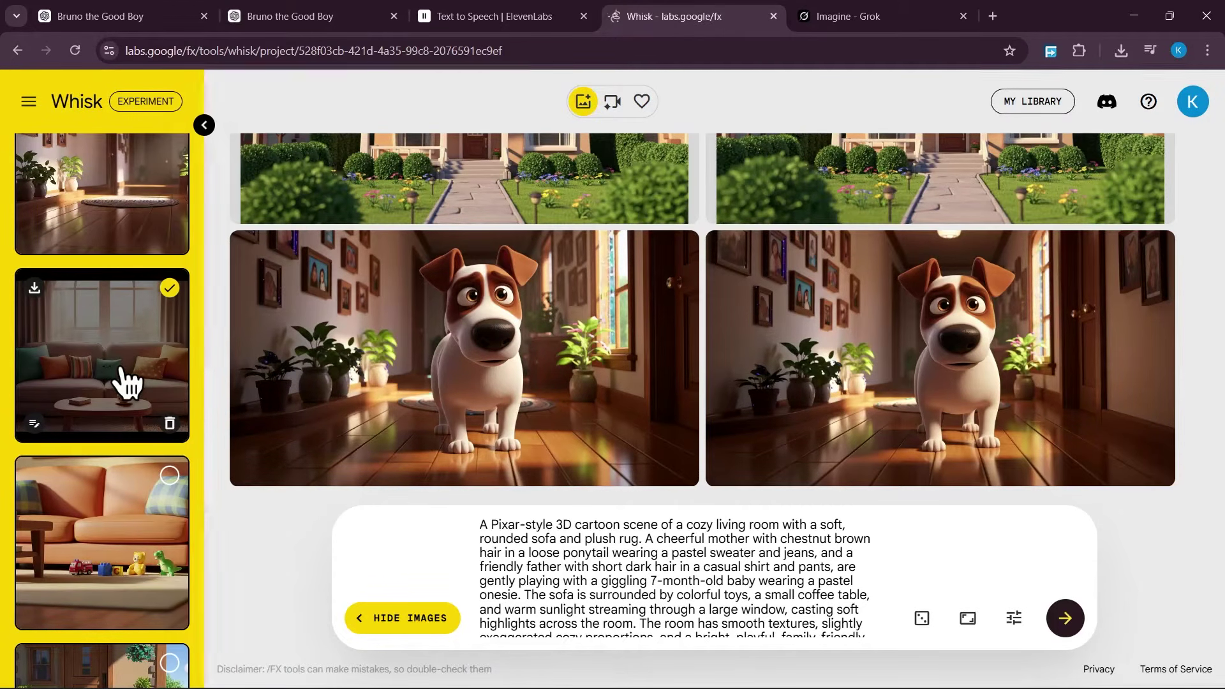
{"action": "left_click", "coordinate": [1065, 620]}
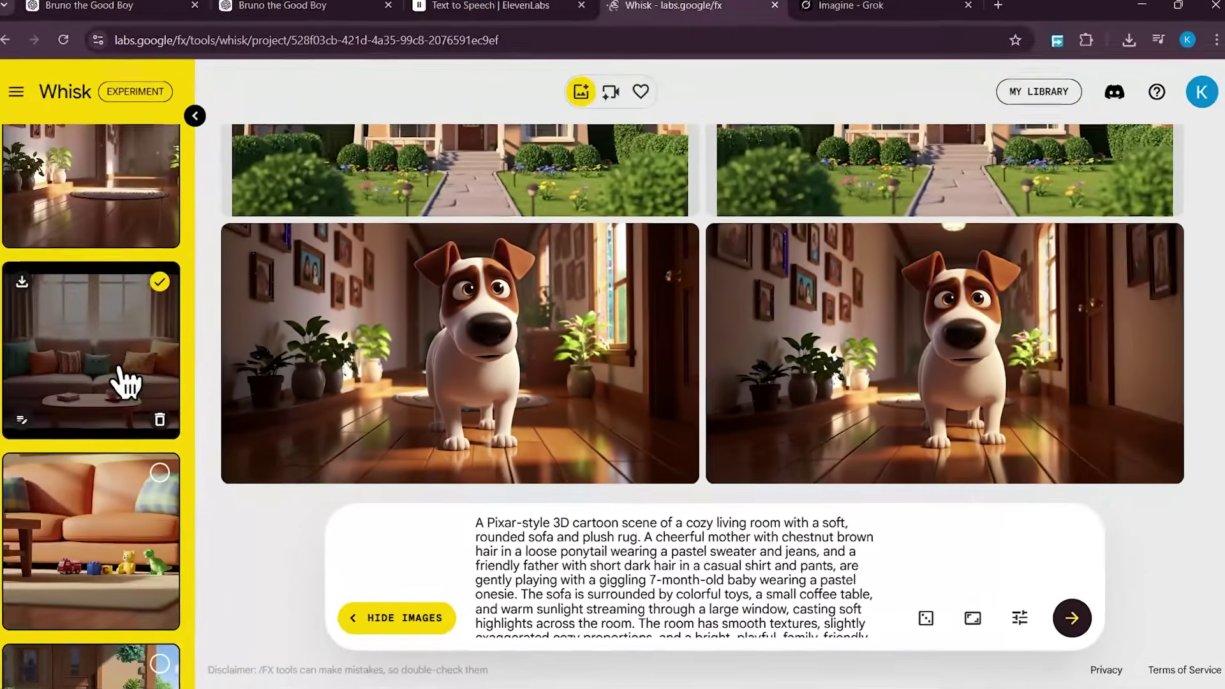
{"action": "left_click", "coordinate": [133, 382]}
{"action": "scroll", "coordinate": [133, 396], "scroll_direction": "up", "scroll_amount": 10}
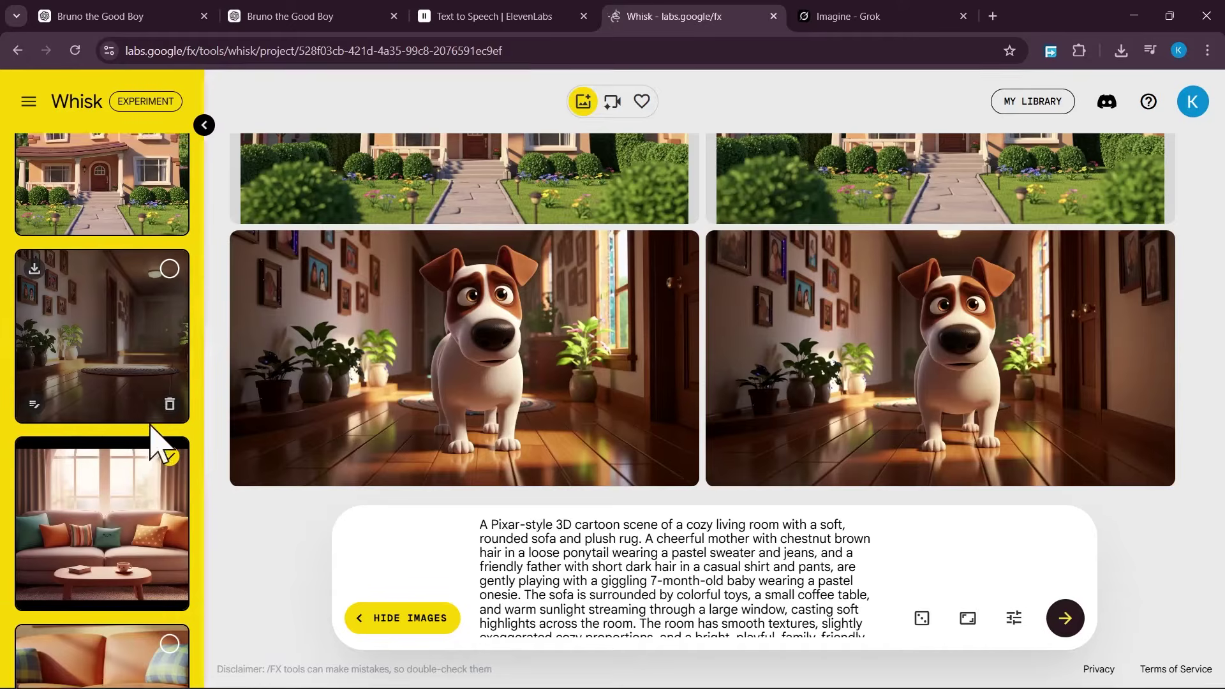
{"action": "left_click", "coordinate": [133, 430]}
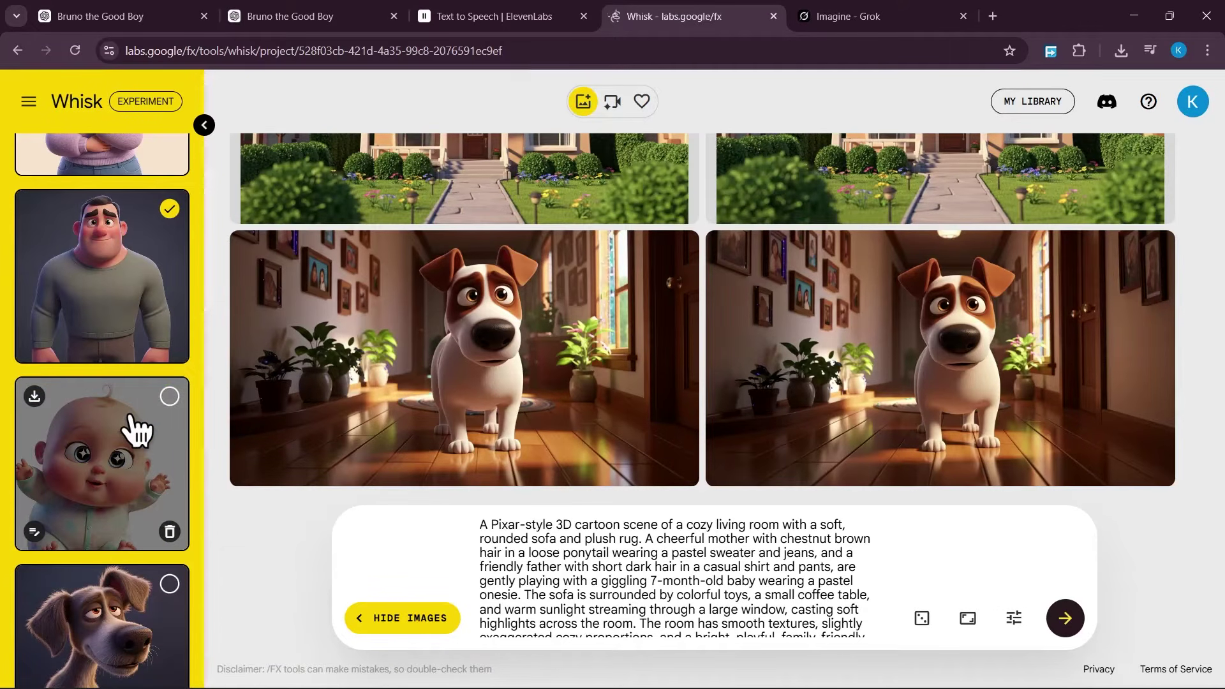
Step: Check the selected subject and scene references, and generate the living room images of the parents playing with the baby
{"action": "scroll", "coordinate": [123, 399], "scroll_direction": "up", "scroll_amount": 3}
{"action": "scroll", "coordinate": [128, 332], "scroll_direction": "down", "scroll_amount": 10}
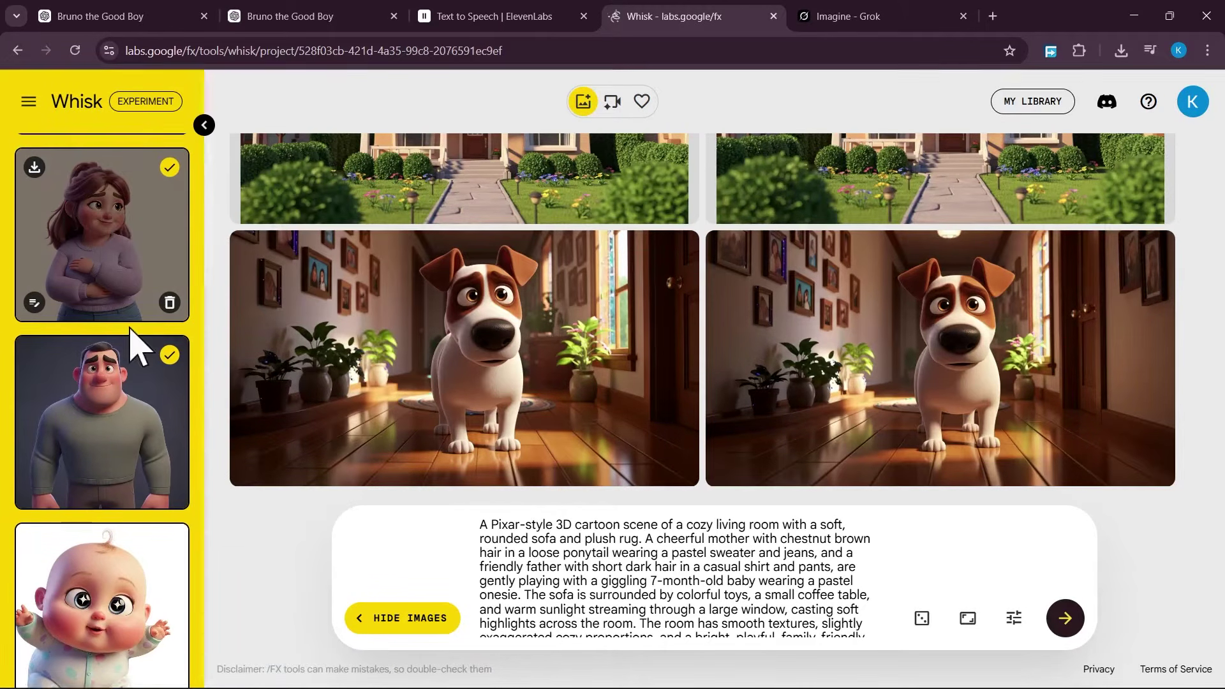
{"action": "scroll", "coordinate": [153, 456], "scroll_direction": "down", "scroll_amount": 3}
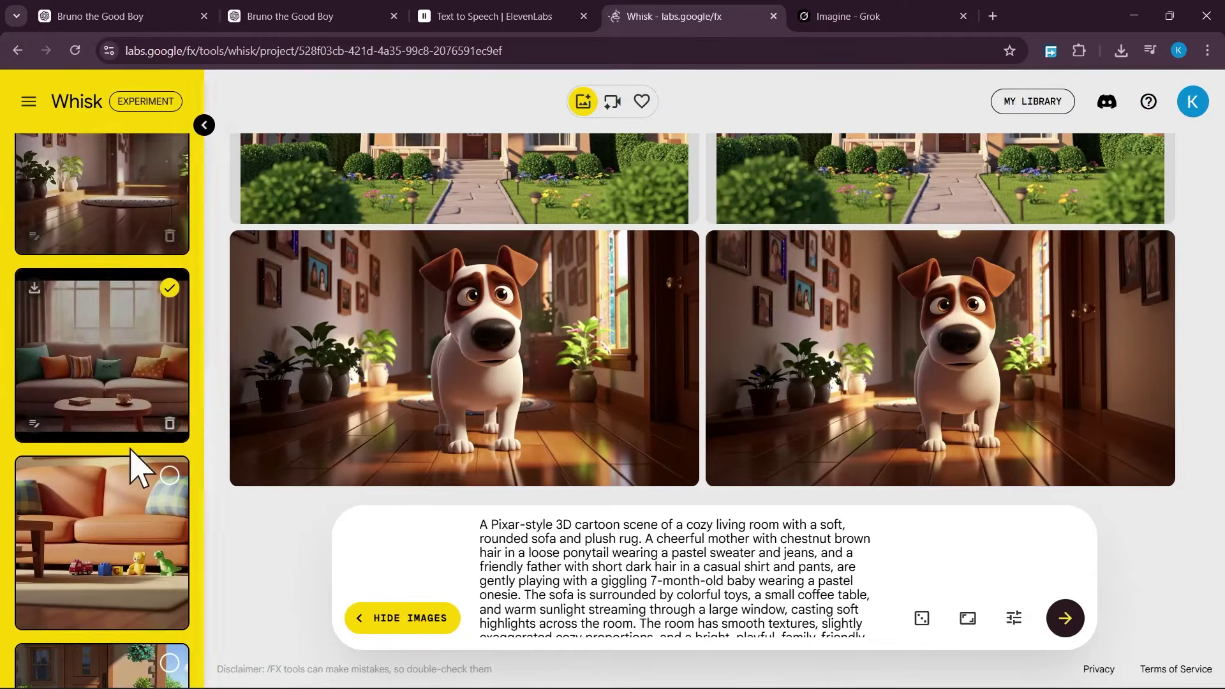
{"action": "scroll", "coordinate": [678, 579], "scroll_direction": "down", "scroll_amount": 1}
{"action": "scroll", "coordinate": [683, 582], "scroll_direction": "up", "scroll_amount": 1}
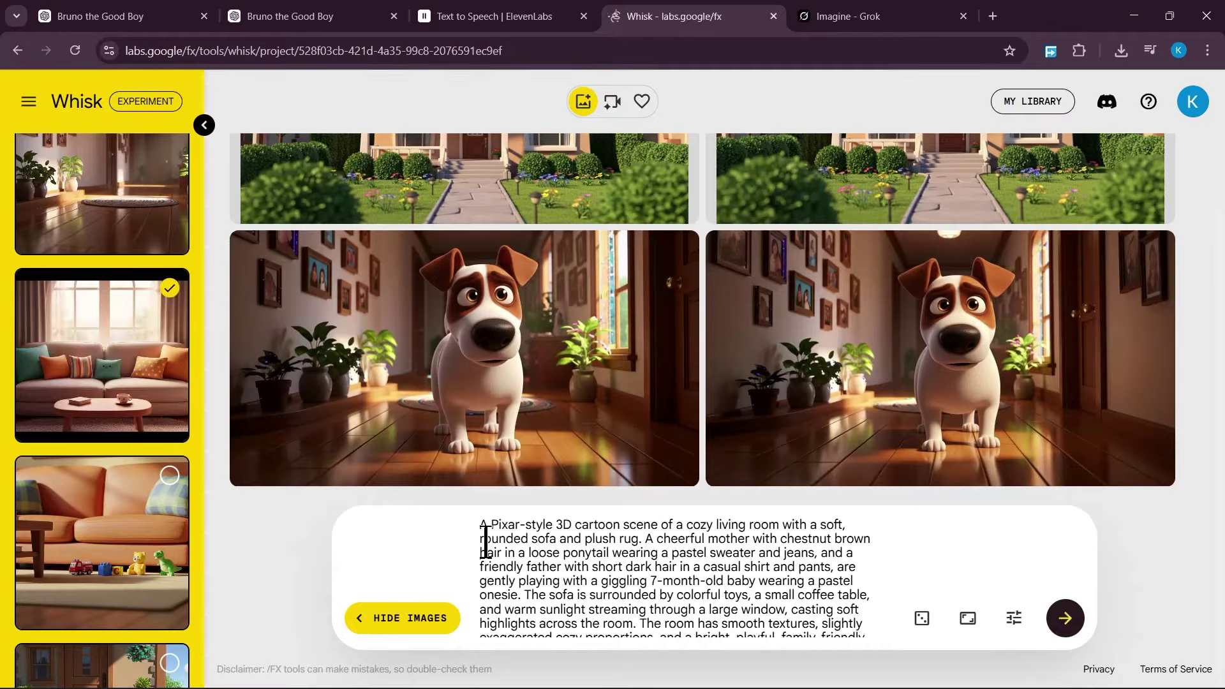
{"action": "scroll", "coordinate": [89, 319], "scroll_direction": "up", "scroll_amount": 10}
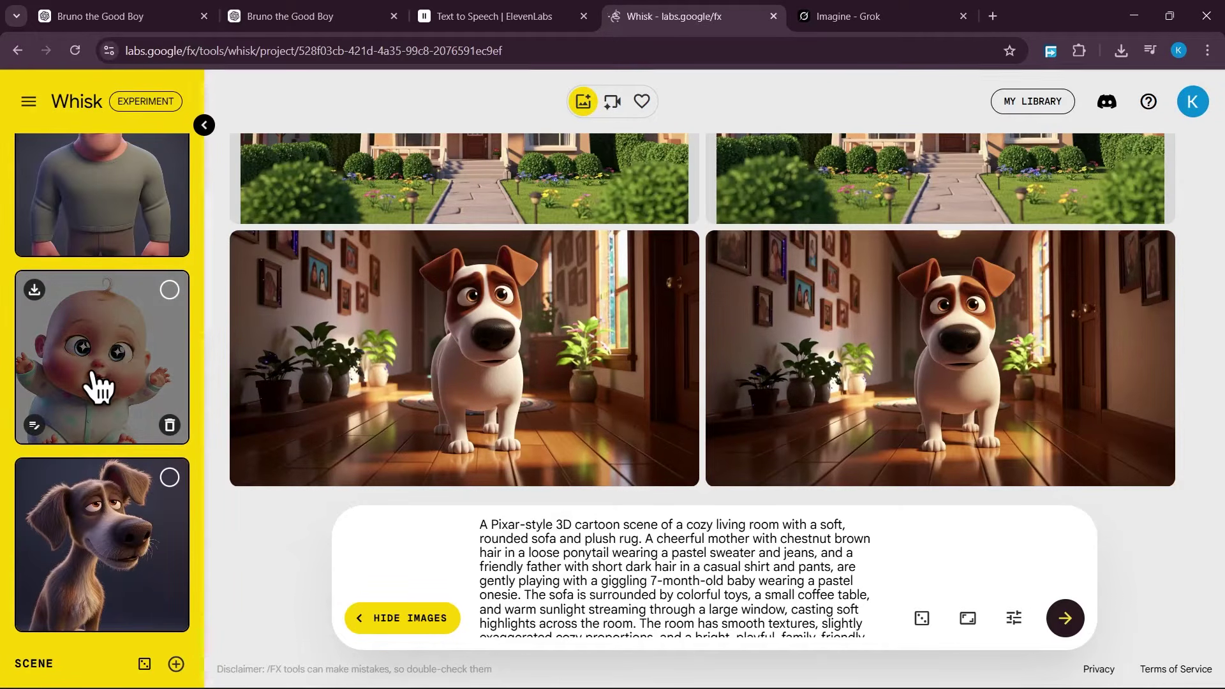
{"action": "scroll", "coordinate": [96, 383], "scroll_direction": "down", "scroll_amount": 1}
{"action": "scroll", "coordinate": [734, 581], "scroll_direction": "down", "scroll_amount": 2}
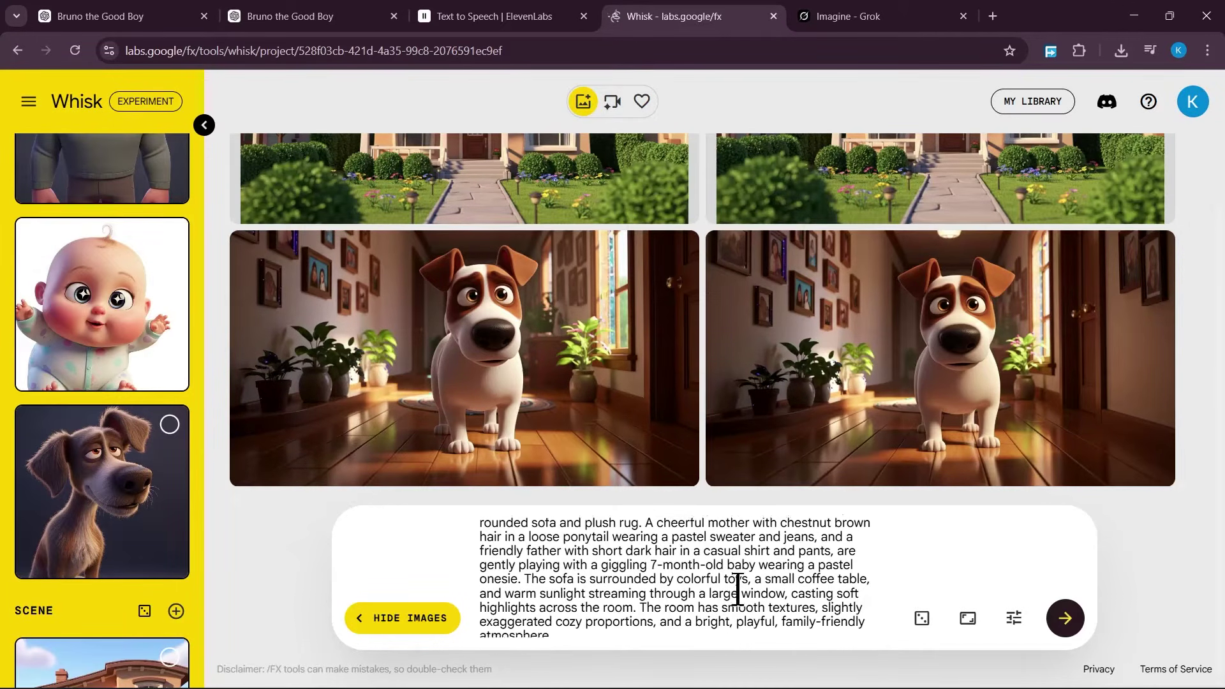
{"action": "left_click", "coordinate": [1067, 619]}
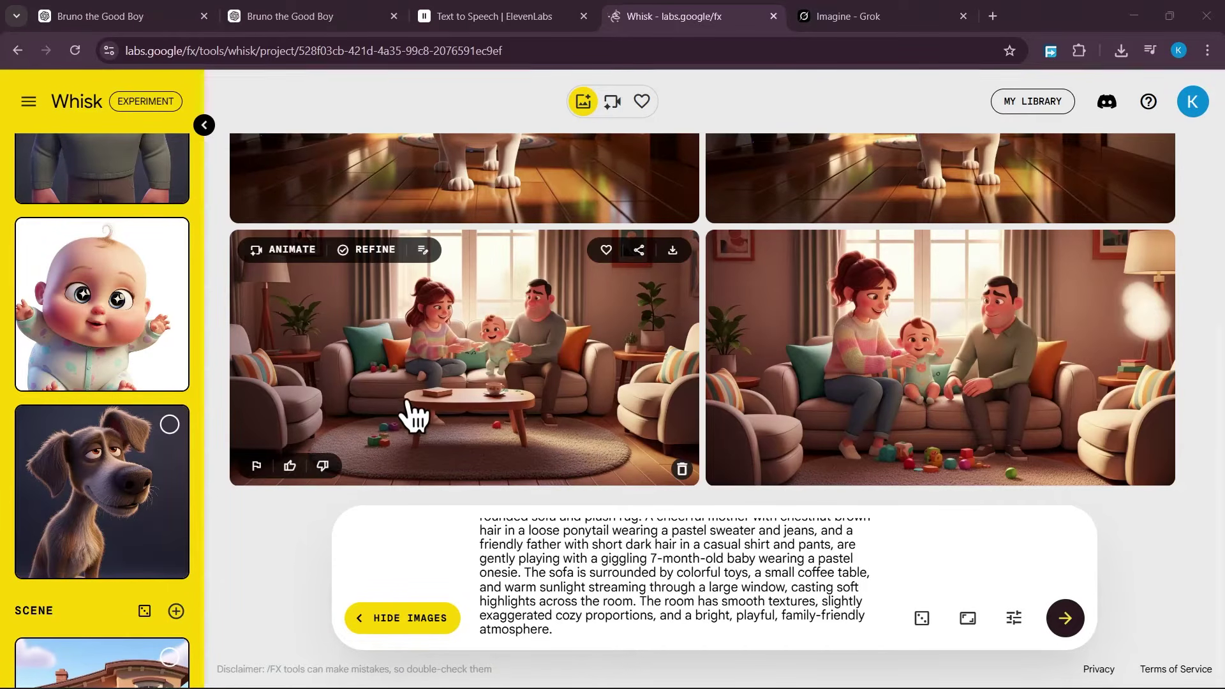
Step: View both generated family images enlarged and download the one with the coffee table in front of the sofa
{"action": "left_click", "coordinate": [382, 396]}
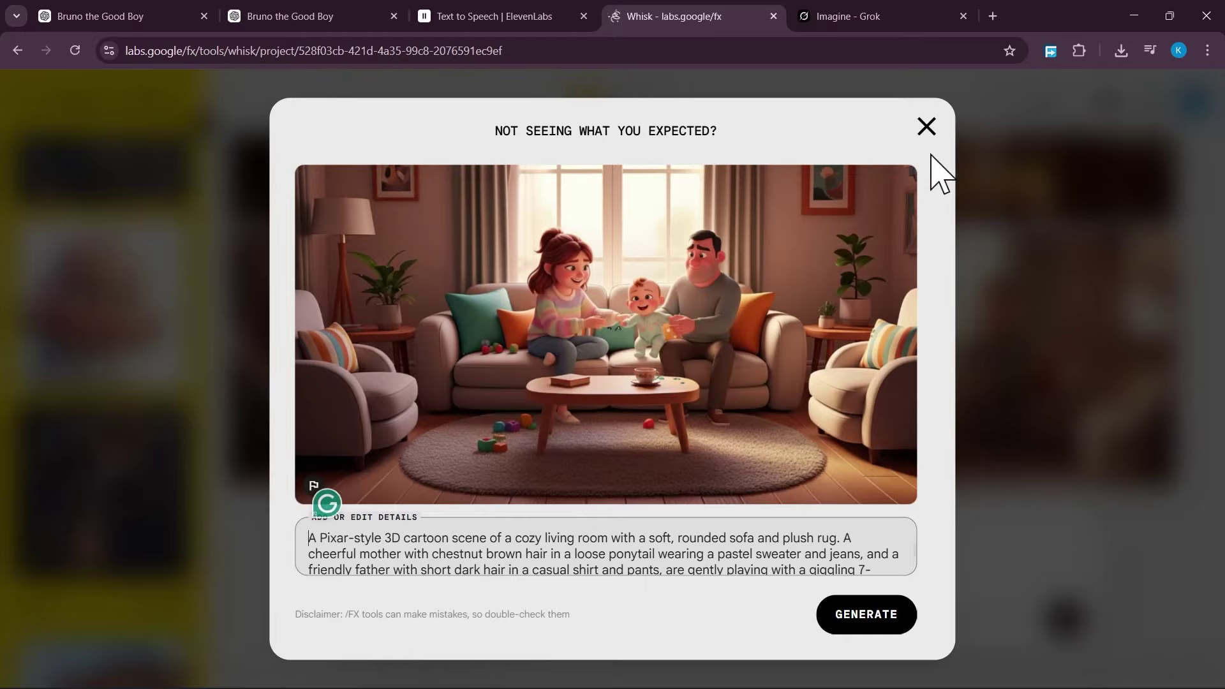
{"action": "left_click", "coordinate": [929, 128]}
{"action": "left_click", "coordinate": [936, 380]}
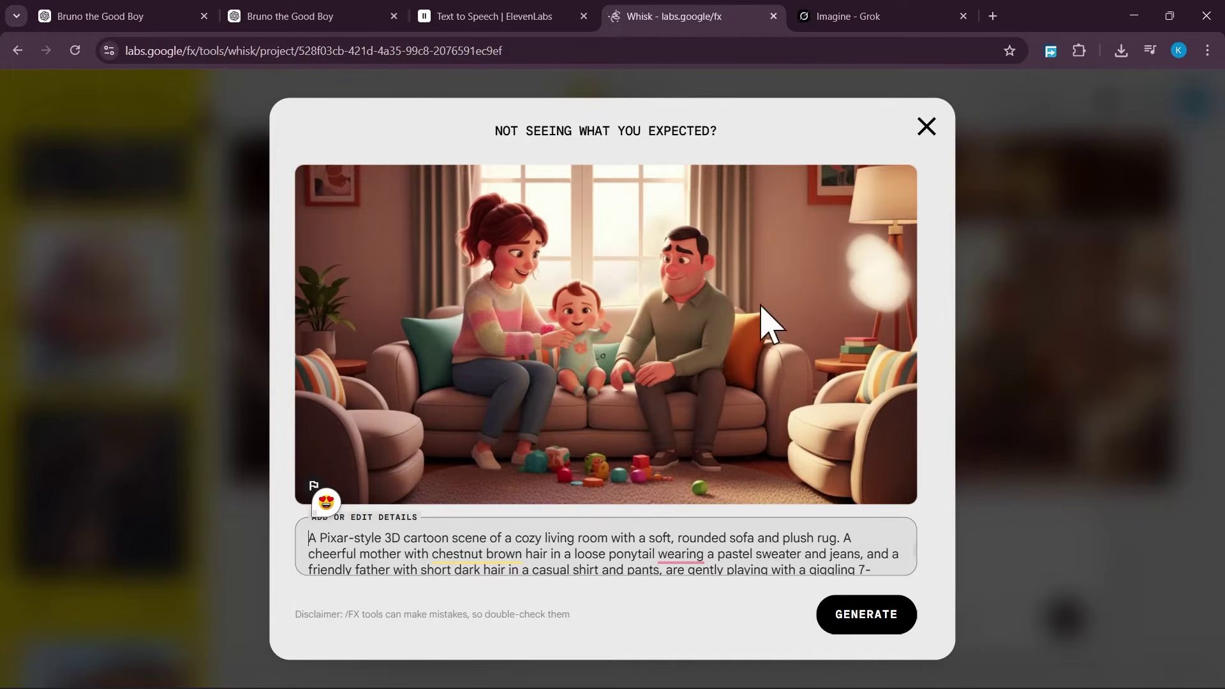
{"action": "left_click", "coordinate": [927, 128]}
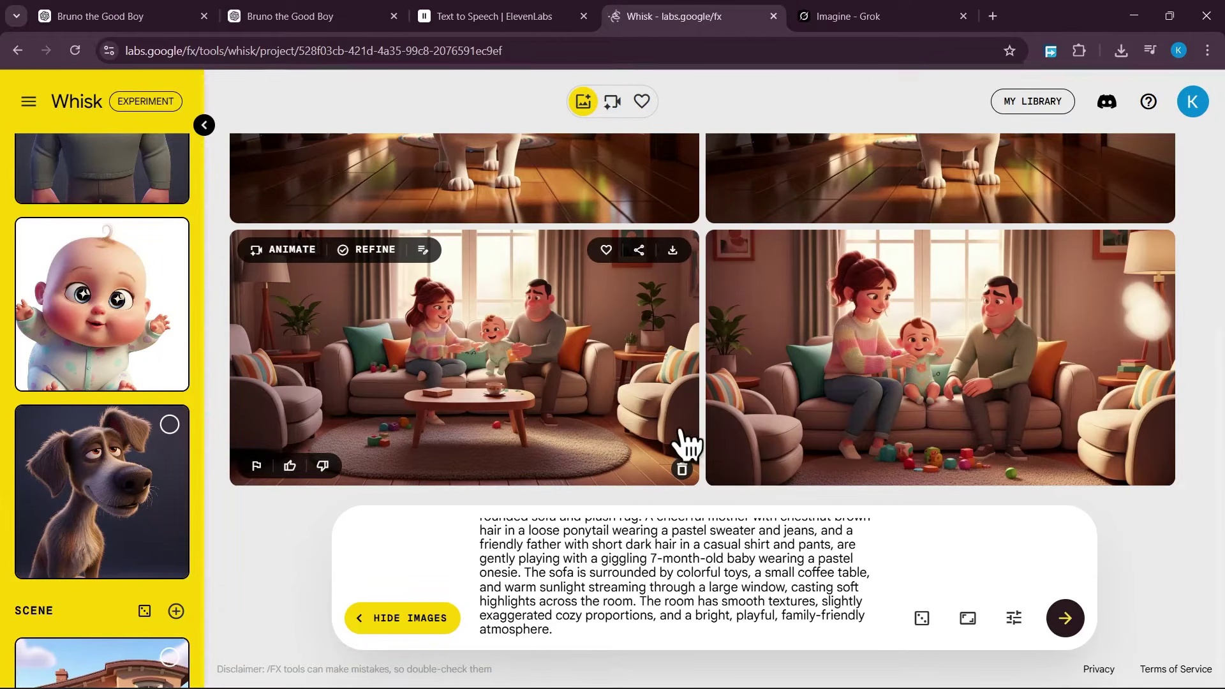
{"action": "left_click", "coordinate": [673, 249]}
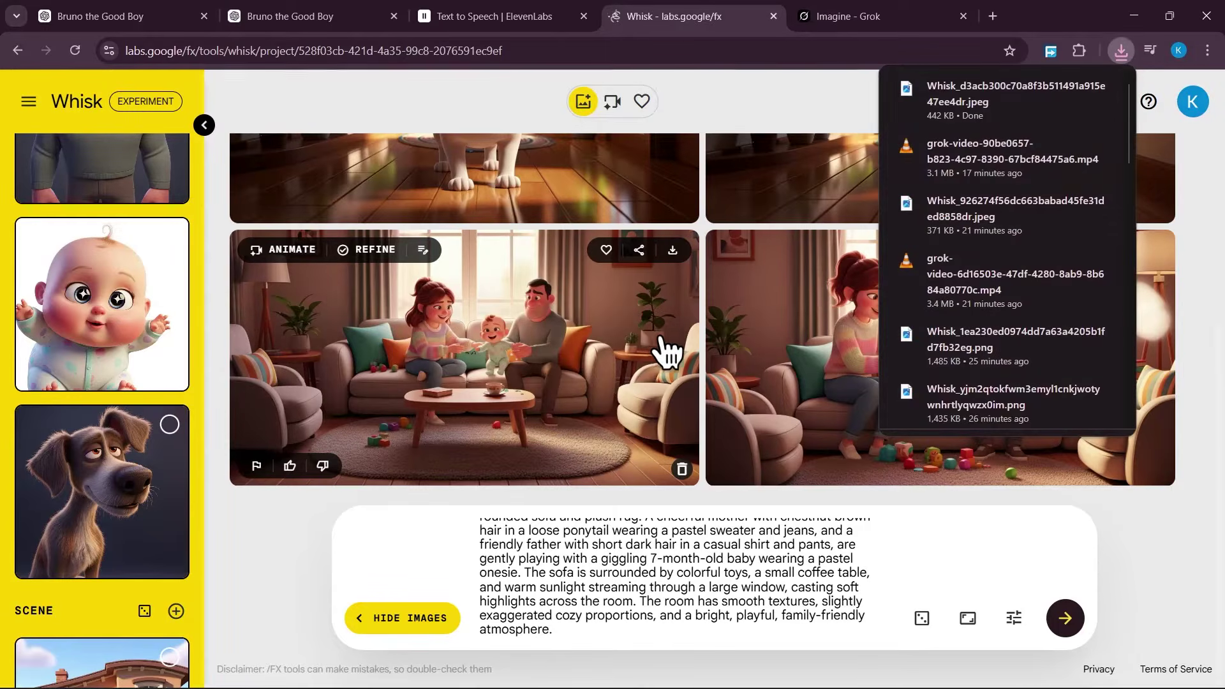
Step: Switch to Grok Imagine and upload the downloaded family living room image as the source for a video
{"action": "left_click", "coordinate": [874, 19]}
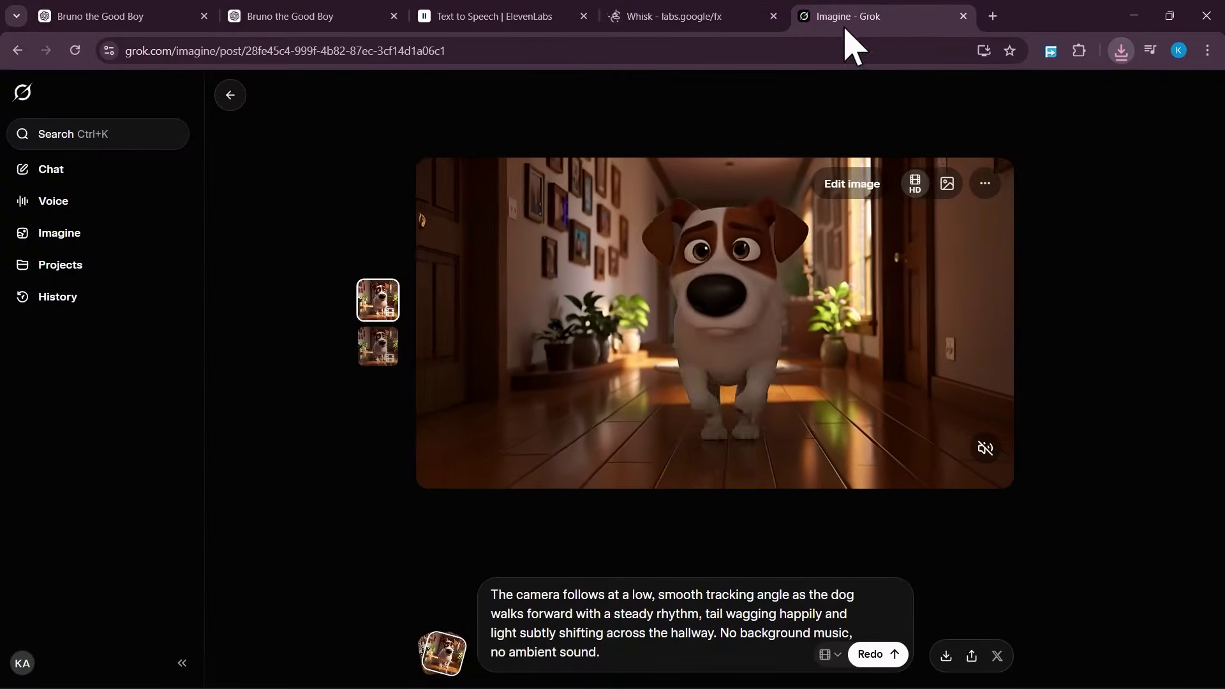
{"action": "left_click", "coordinate": [455, 654]}
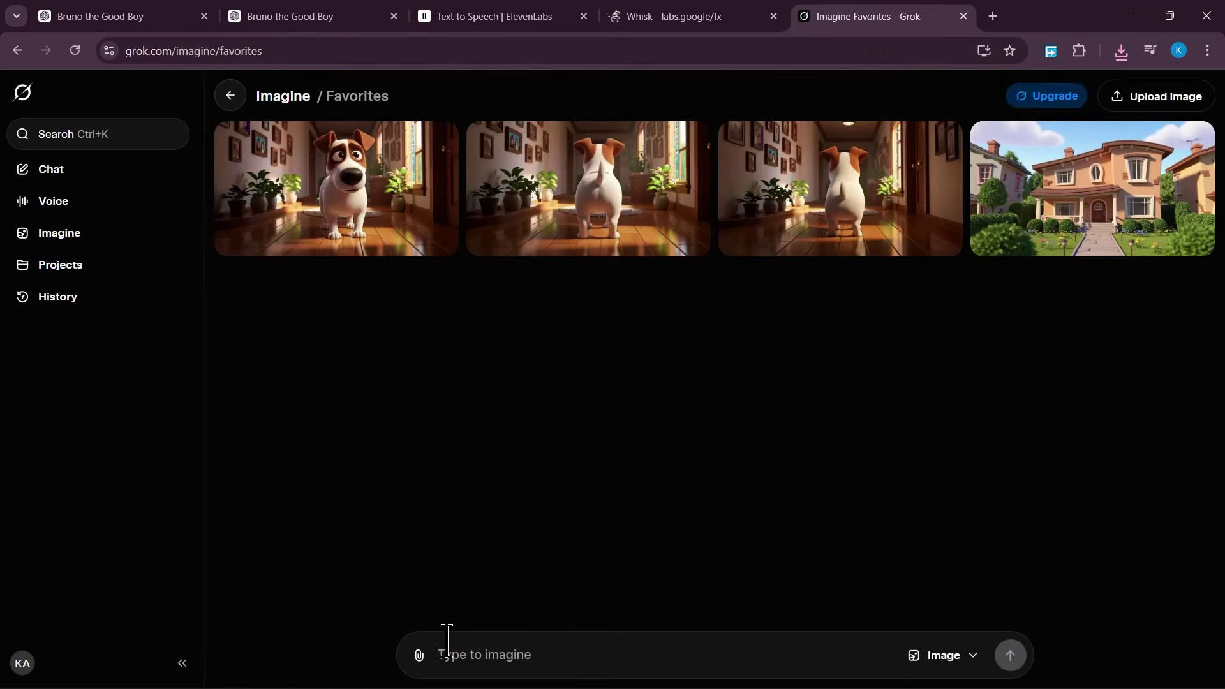
{"action": "left_click", "coordinate": [419, 655]}
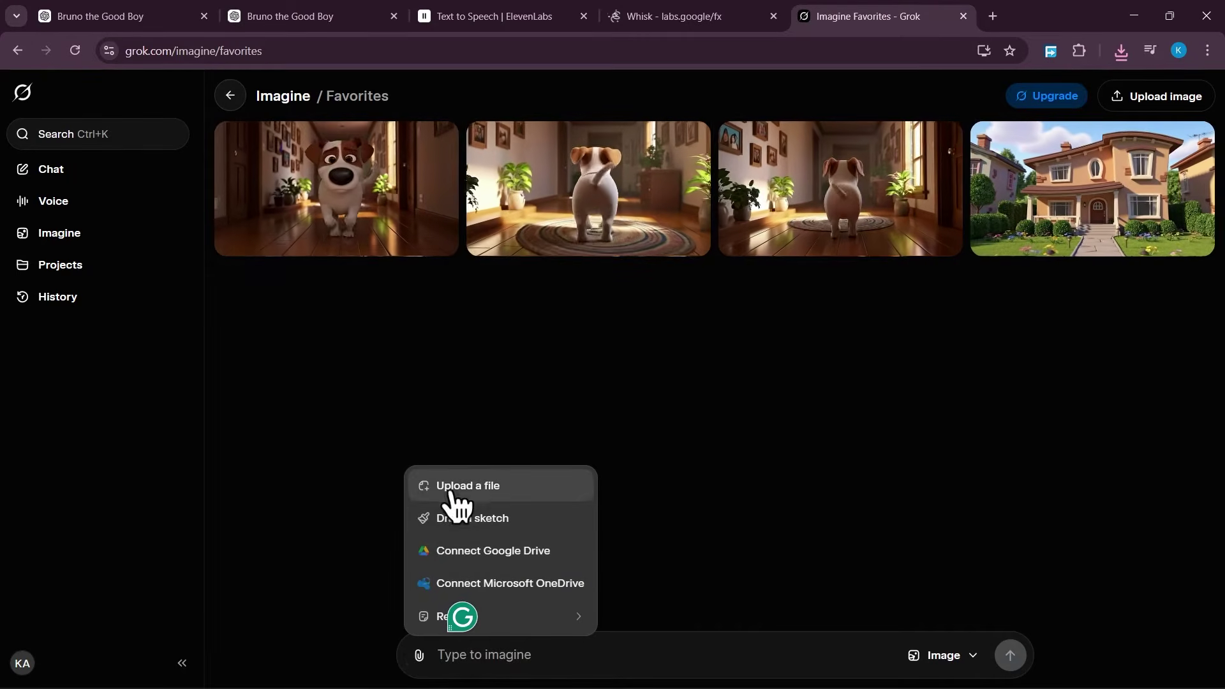
{"action": "key", "text": "Escape"}
Step: Copy the family scene's one-sentence video animation prompt from the ChatGPT conversation into the video prompt in Grok
{"action": "key", "text": "ctrl+1"}
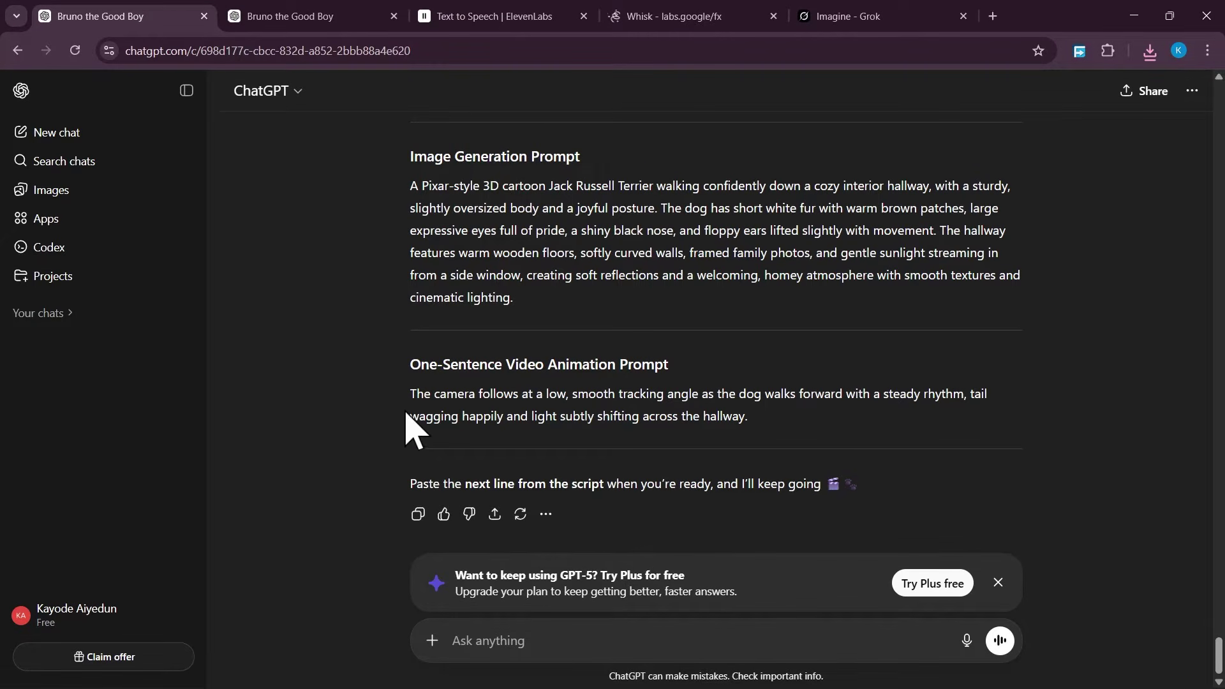
{"action": "key", "text": "ctrl+2"}
{"action": "left_click", "coordinate": [856, 26]}
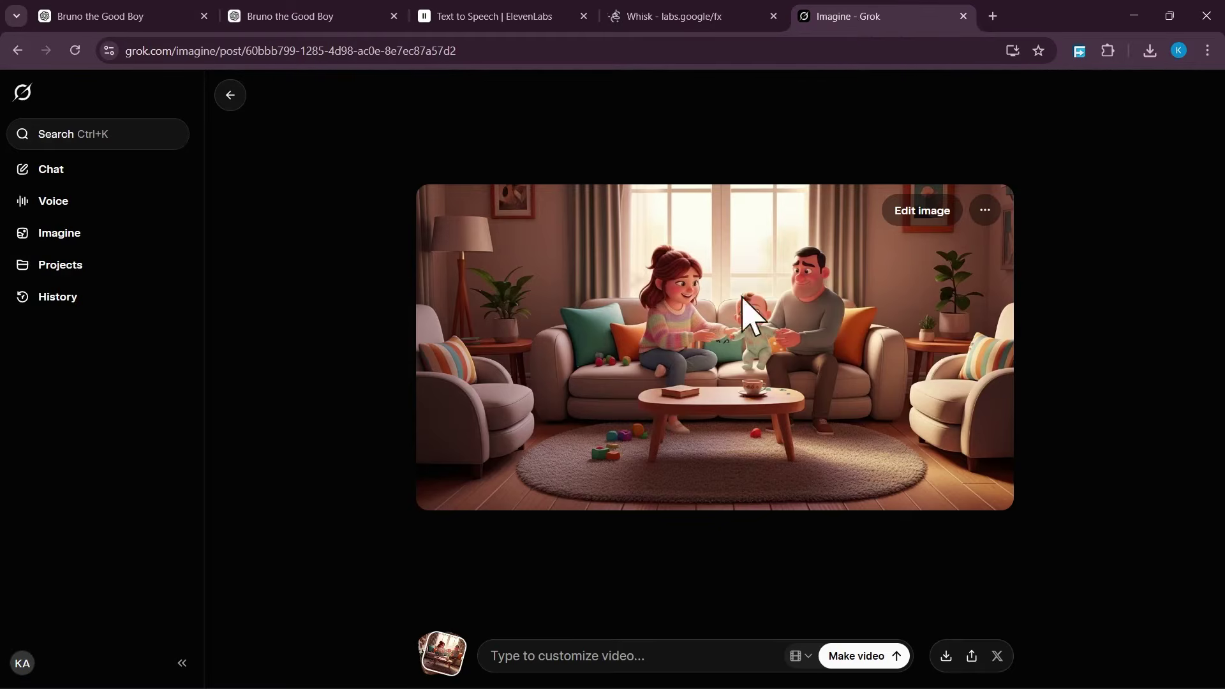
{"action": "left_click", "coordinate": [585, 658]}
{"action": "type", "text": "The camera slowly moves forward from a slight angle as the parents bounce and play with the baby, with subtle motion in the toys and sunlight shifting across the floor, creating a joyful, lively scene."}
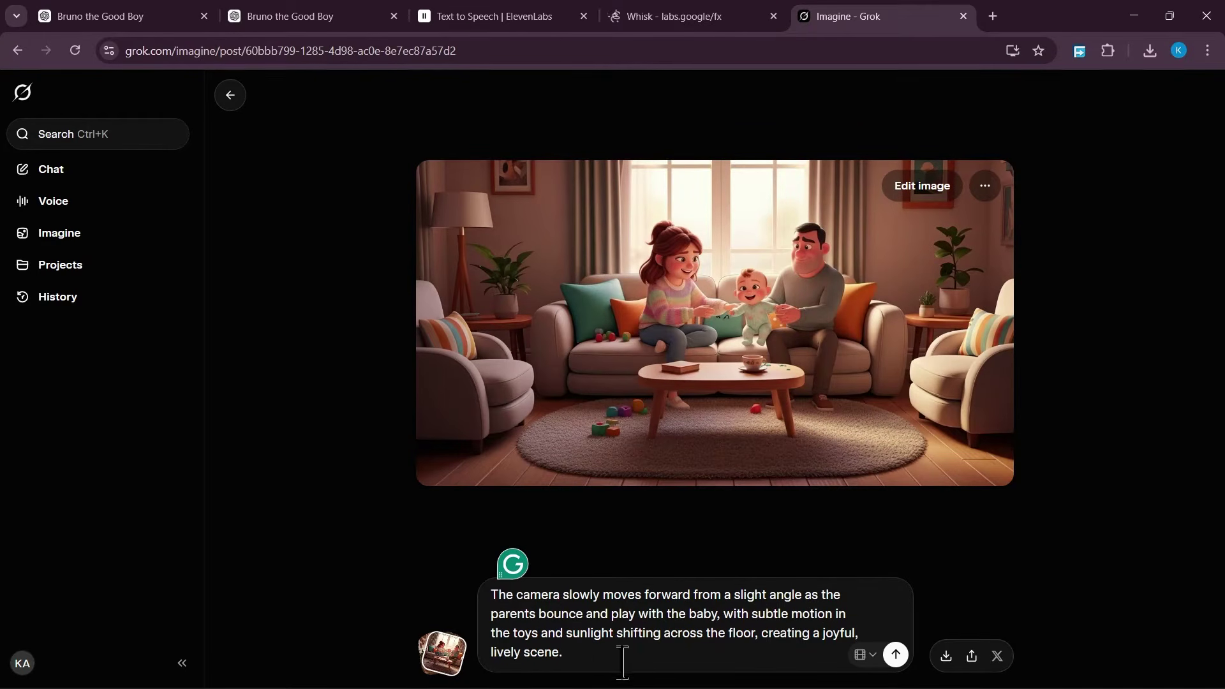
Step: Add "No background music, no ambient sound." to the end of the video prompt and generate the video
{"action": "left_click", "coordinate": [589, 661]}
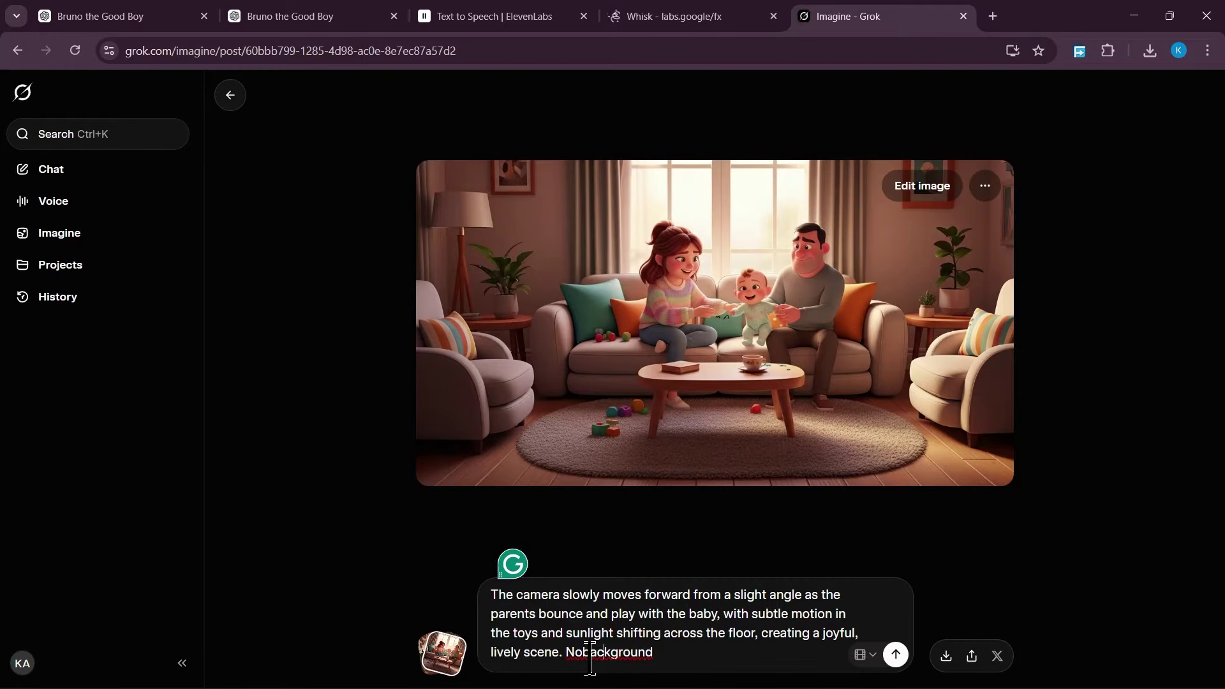
{"action": "type", "text": "music, no ambient sound."}
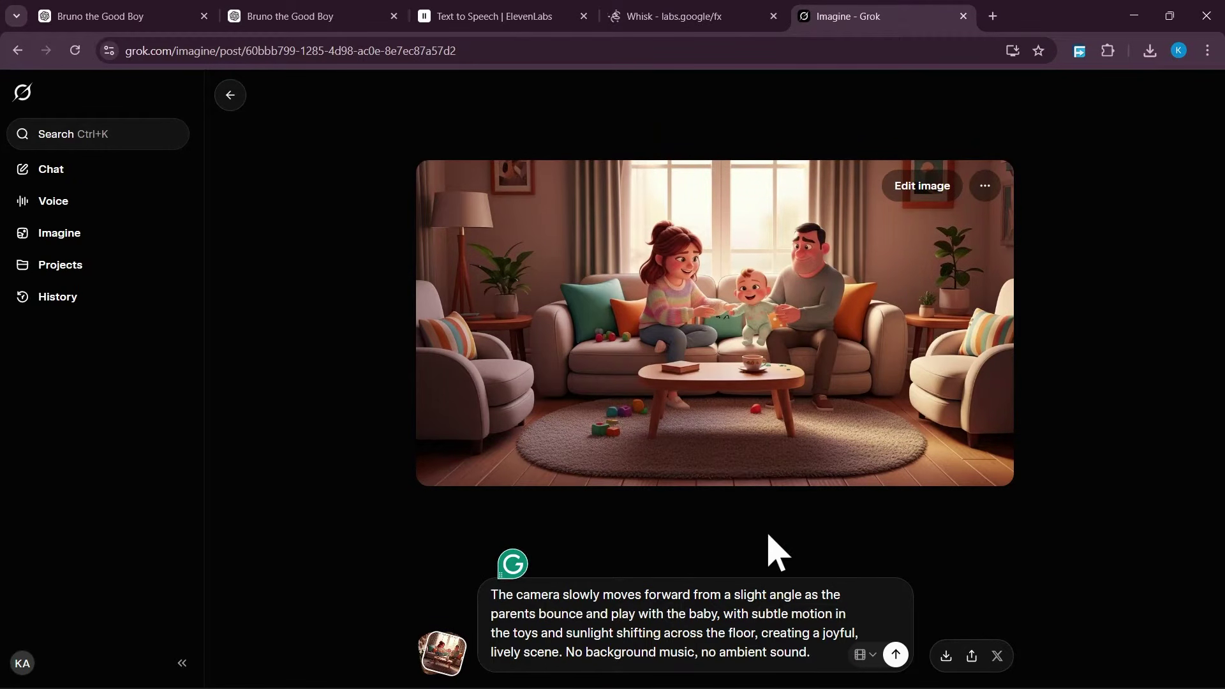
{"action": "left_click", "coordinate": [896, 658]}
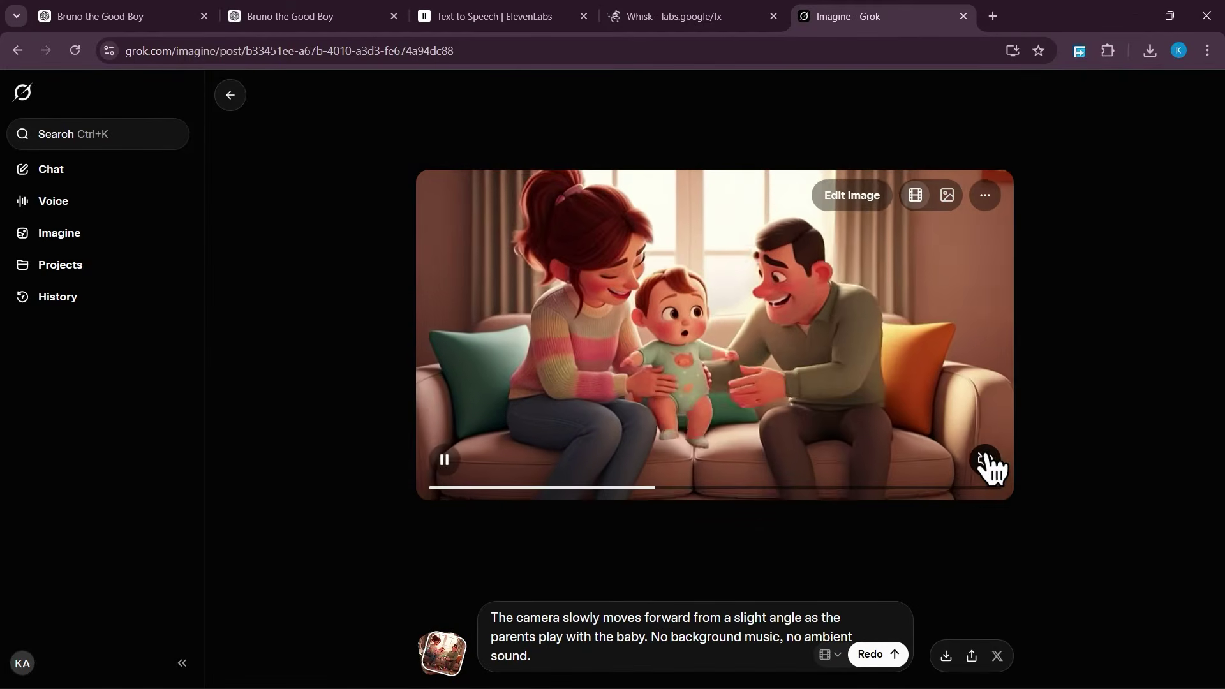
Step: Upscale the generated family video to HD and download it
{"action": "left_click", "coordinate": [986, 459]}
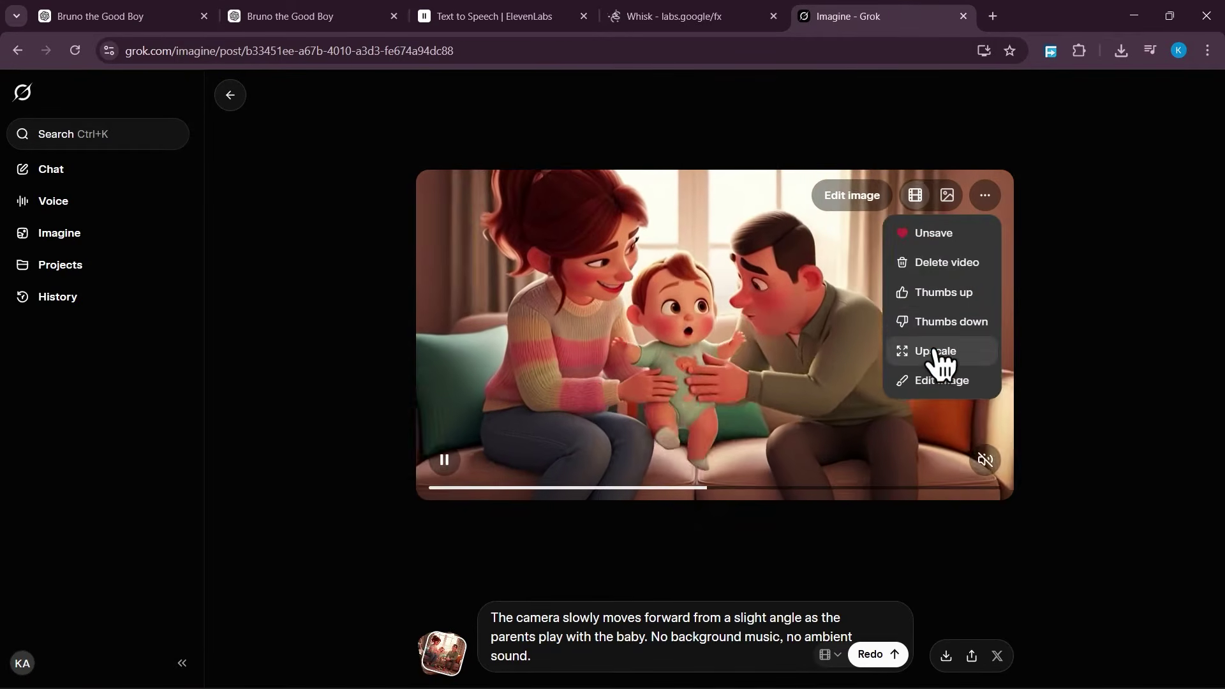
{"action": "left_click", "coordinate": [946, 658]}
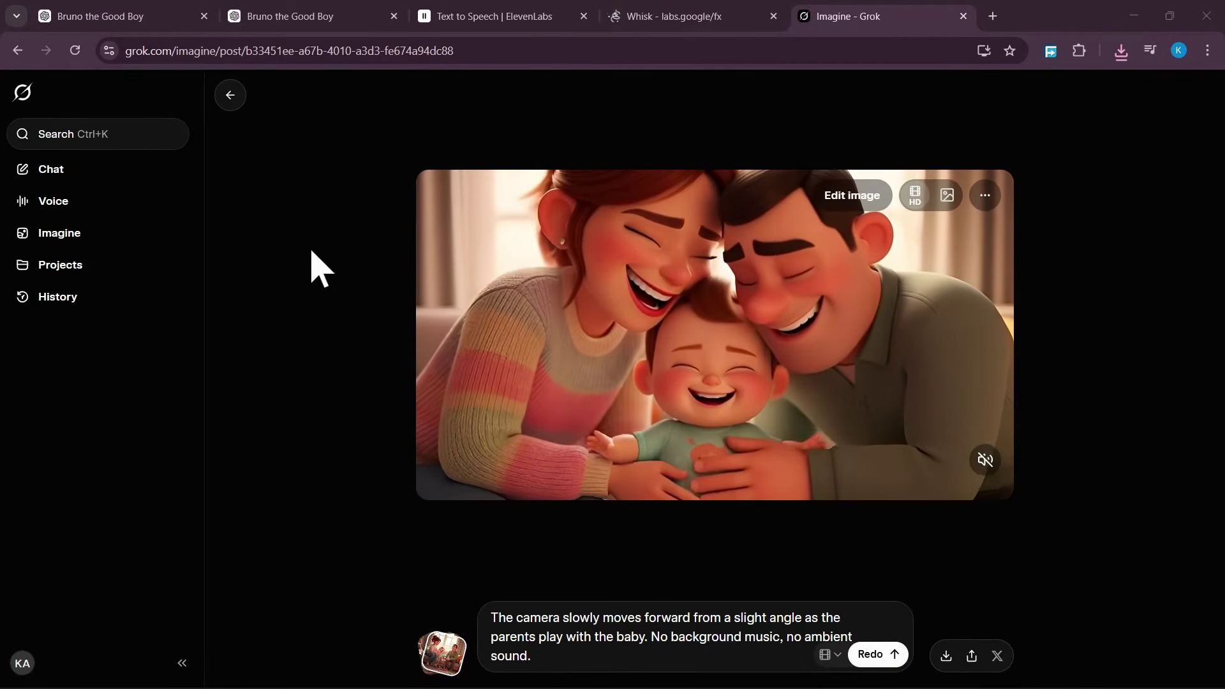
Step: Switch to the ChatGPT conversation and request prompts for "close shot of bruno looking with admiration"
{"action": "left_click", "coordinate": [299, 19]}
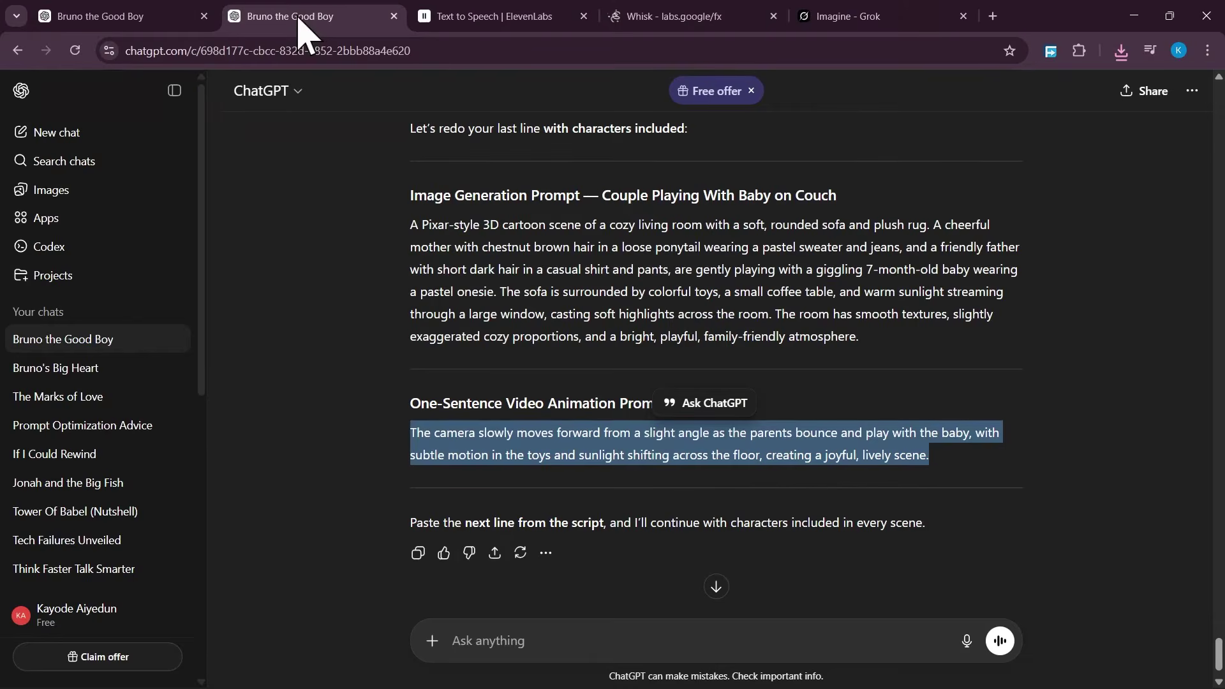
{"action": "key", "text": "ctrl+Page_Up"}
{"action": "left_click", "coordinate": [543, 641]}
{"action": "type", "text": "close shot of bruno looking with admiration"}
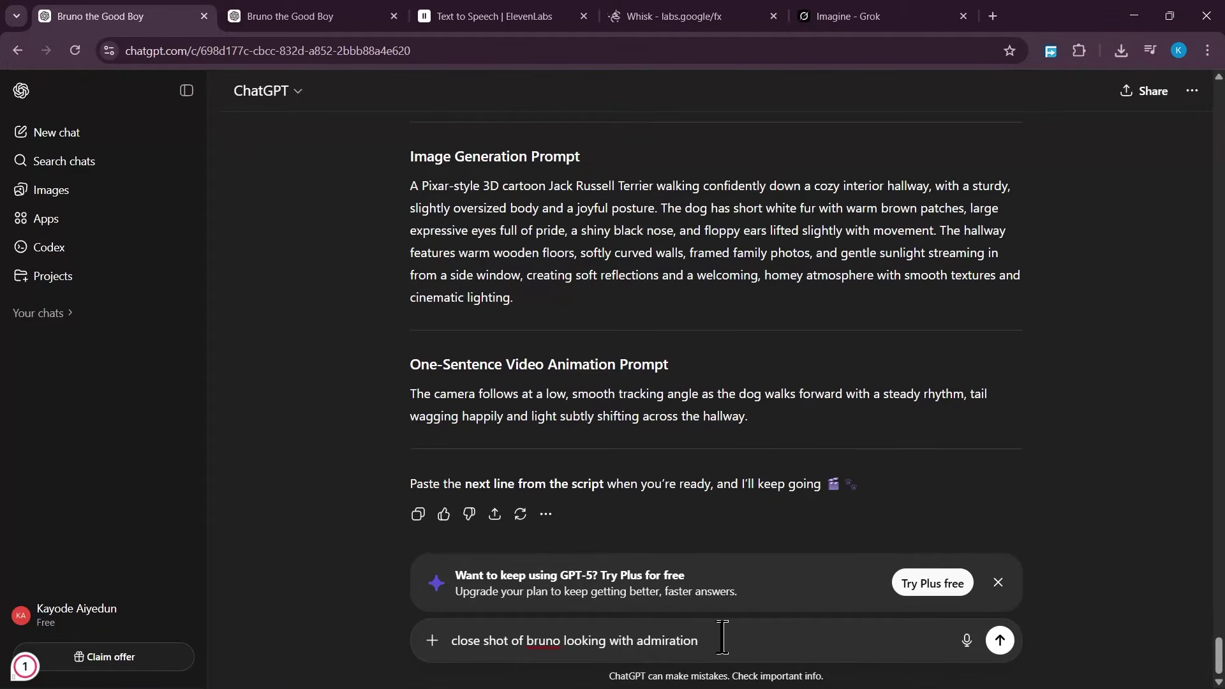
{"action": "key", "text": "Return"}
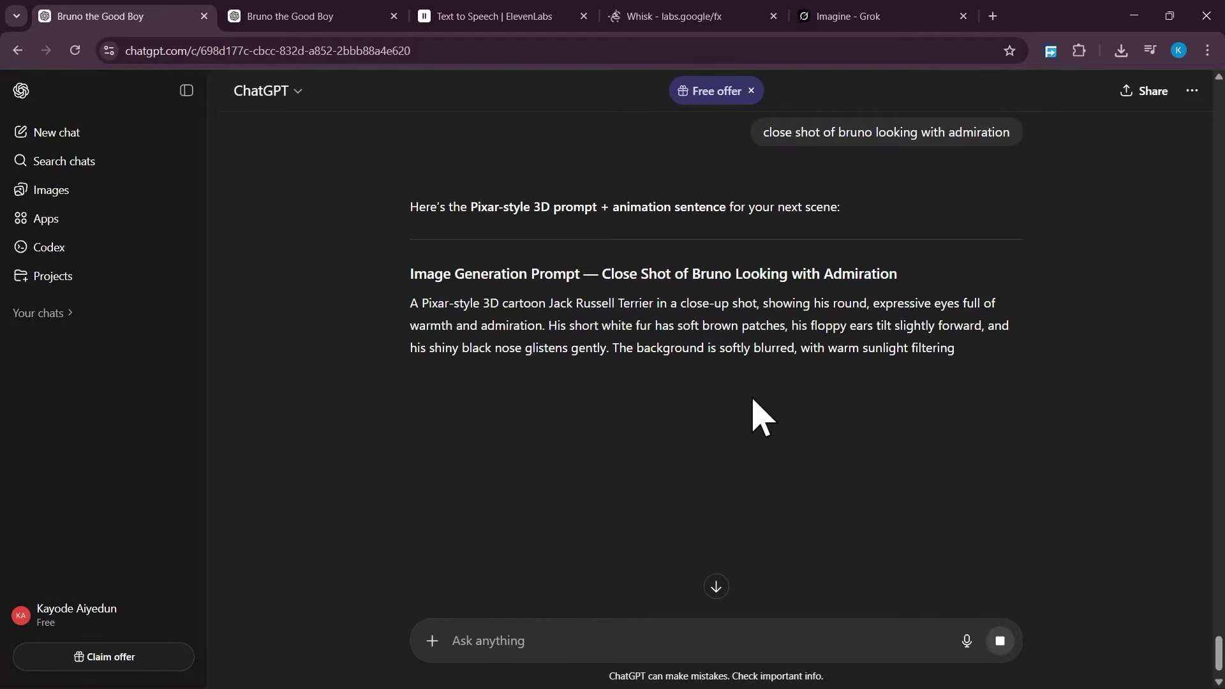
Step: Copy the image generation prompt for Bruno's close shot and replace the existing prompt in Whisk with it
{"action": "triple_click", "coordinate": [753, 401]}
{"action": "key", "text": "ctrl+c"}
{"action": "right_click", "coordinate": [647, 348]}
{"action": "left_click", "coordinate": [664, 364]}
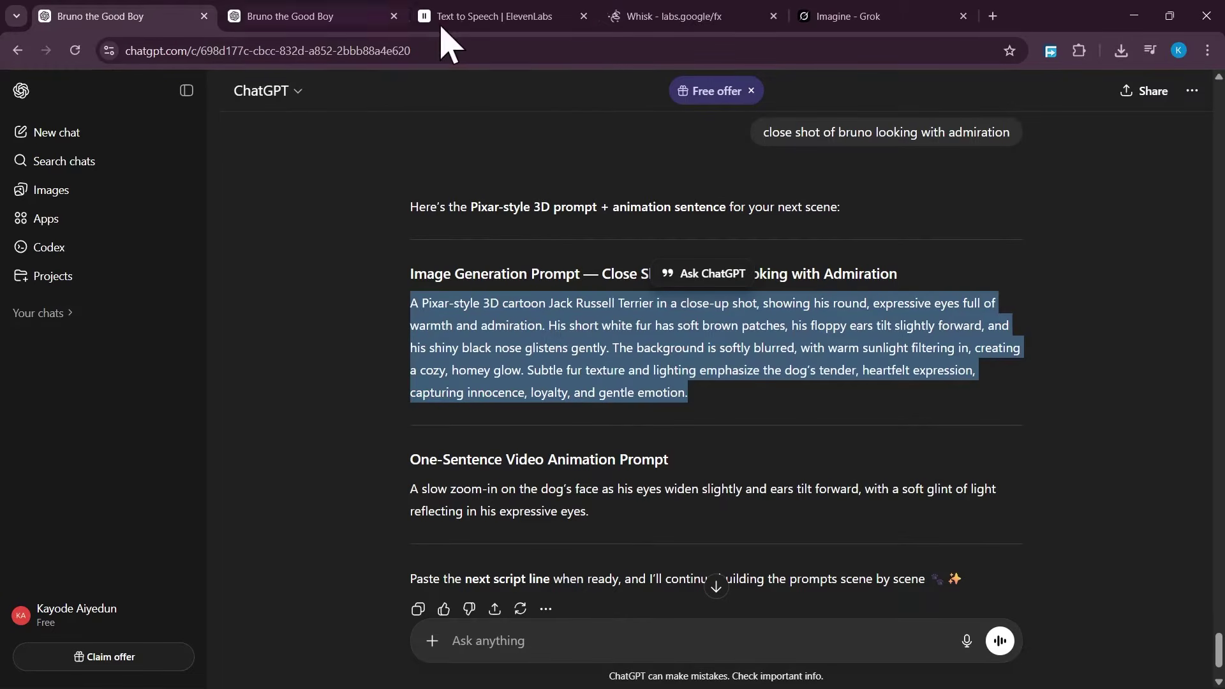
{"action": "left_click", "coordinate": [648, 18]}
{"action": "key", "text": "ctrl+a"}
{"action": "key", "text": "ctrl+v"}
Step: Deselect the mother, father and living room references, and select the Jack Russell subject with the hallway scene
{"action": "scroll", "coordinate": [121, 396], "scroll_direction": "up", "scroll_amount": 5}
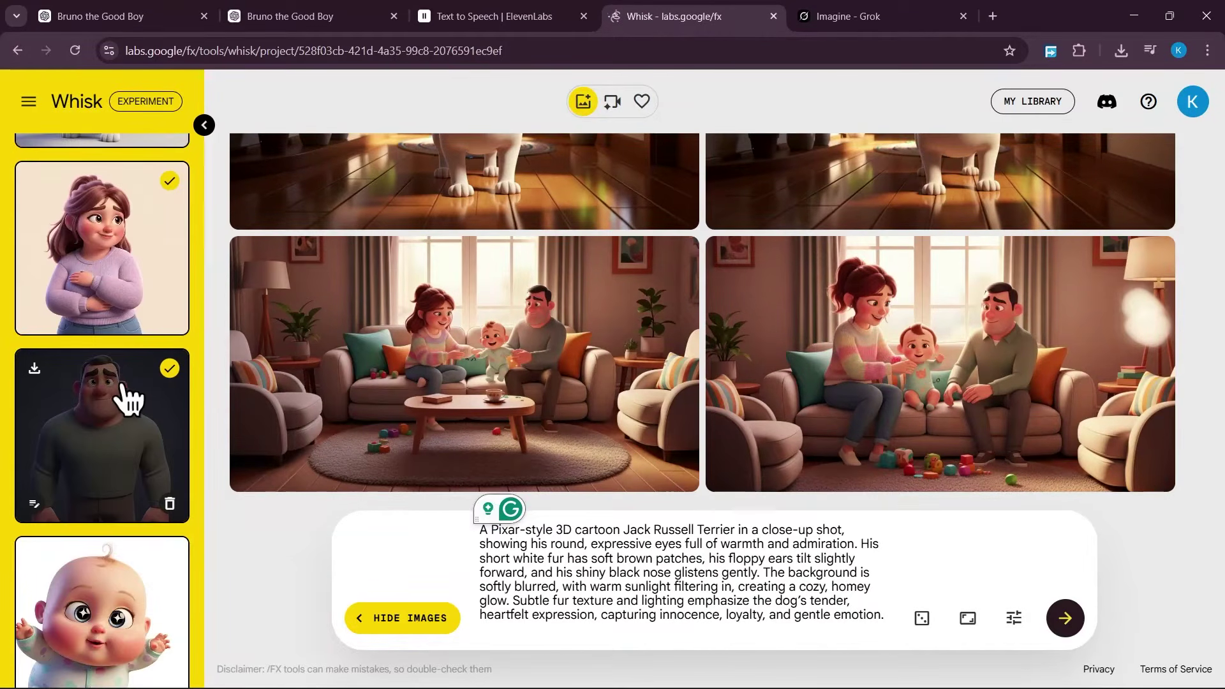
{"action": "scroll", "coordinate": [159, 281], "scroll_direction": "up", "scroll_amount": 1}
{"action": "scroll", "coordinate": [159, 281], "scroll_direction": "up", "scroll_amount": 3}
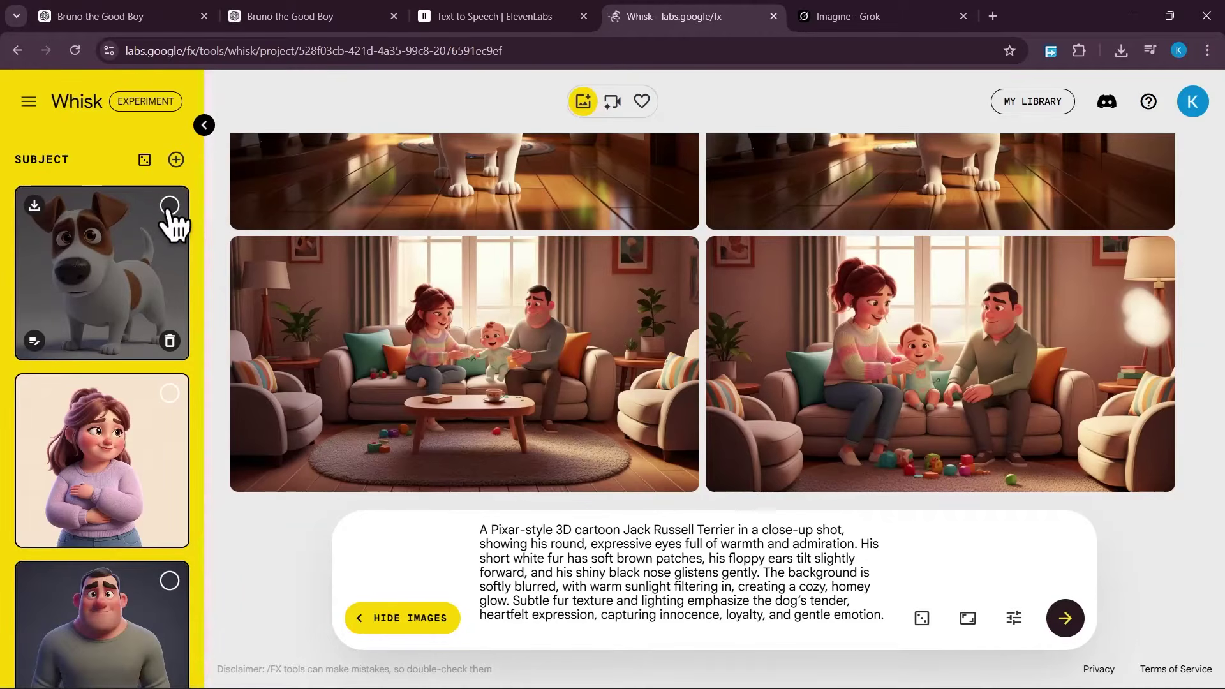
{"action": "left_click", "coordinate": [169, 208]}
{"action": "scroll", "coordinate": [159, 396], "scroll_direction": "down", "scroll_amount": 15}
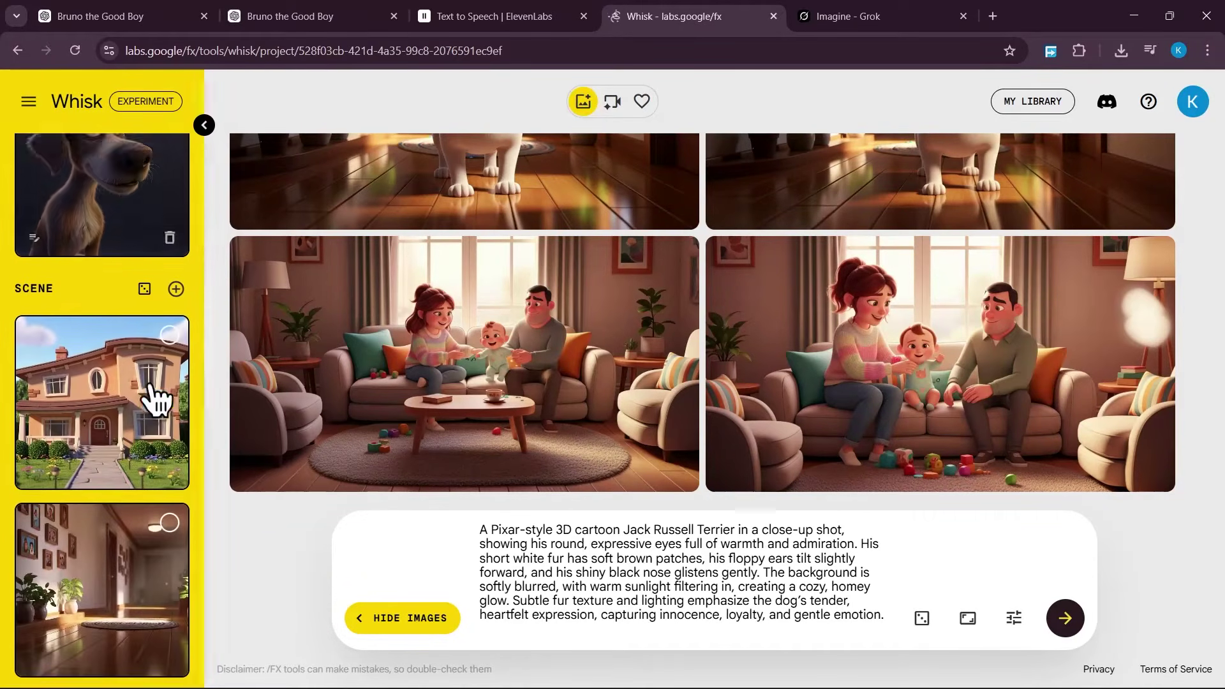
{"action": "scroll", "coordinate": [128, 460], "scroll_direction": "down", "scroll_amount": 2}
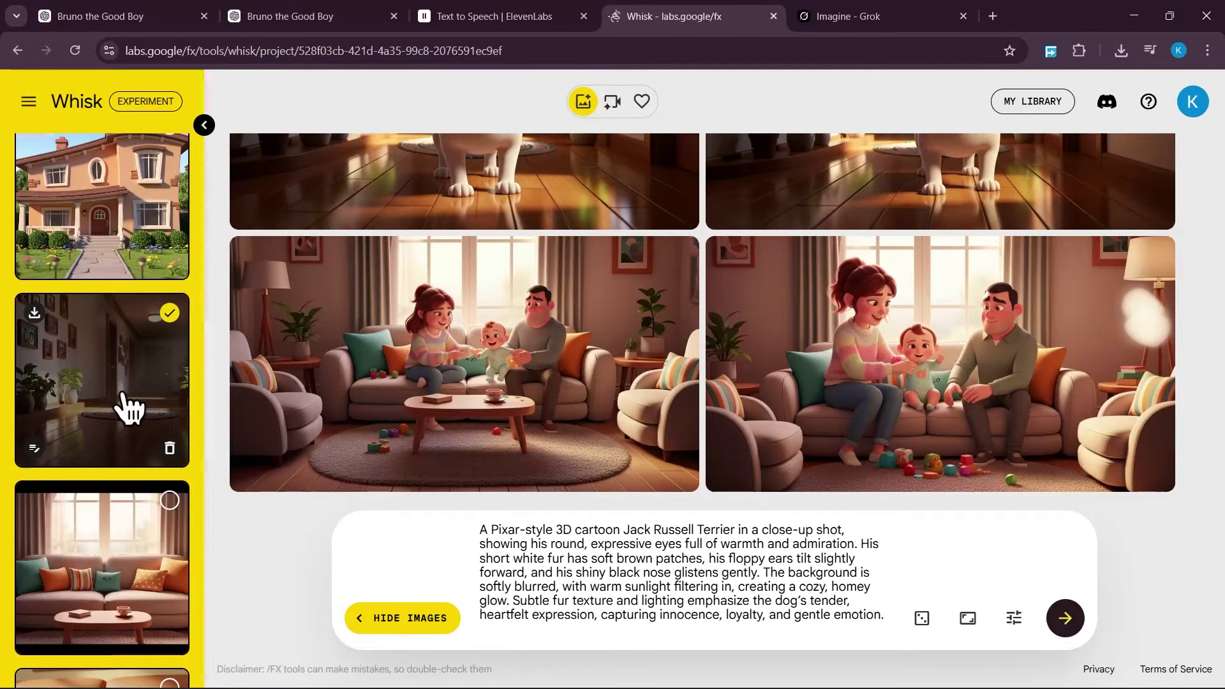
{"action": "scroll", "coordinate": [124, 428], "scroll_direction": "down", "scroll_amount": 1}
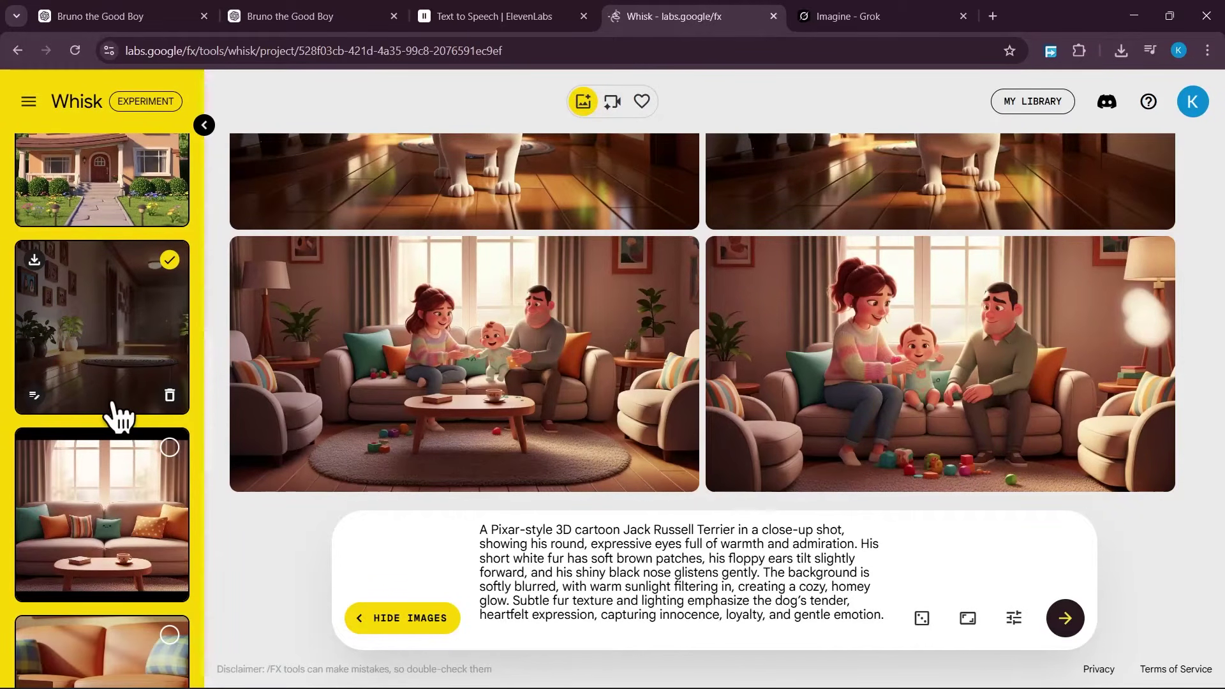
{"action": "scroll", "coordinate": [109, 434], "scroll_direction": "down", "scroll_amount": 3}
{"action": "scroll", "coordinate": [96, 459], "scroll_direction": "down", "scroll_amount": 10}
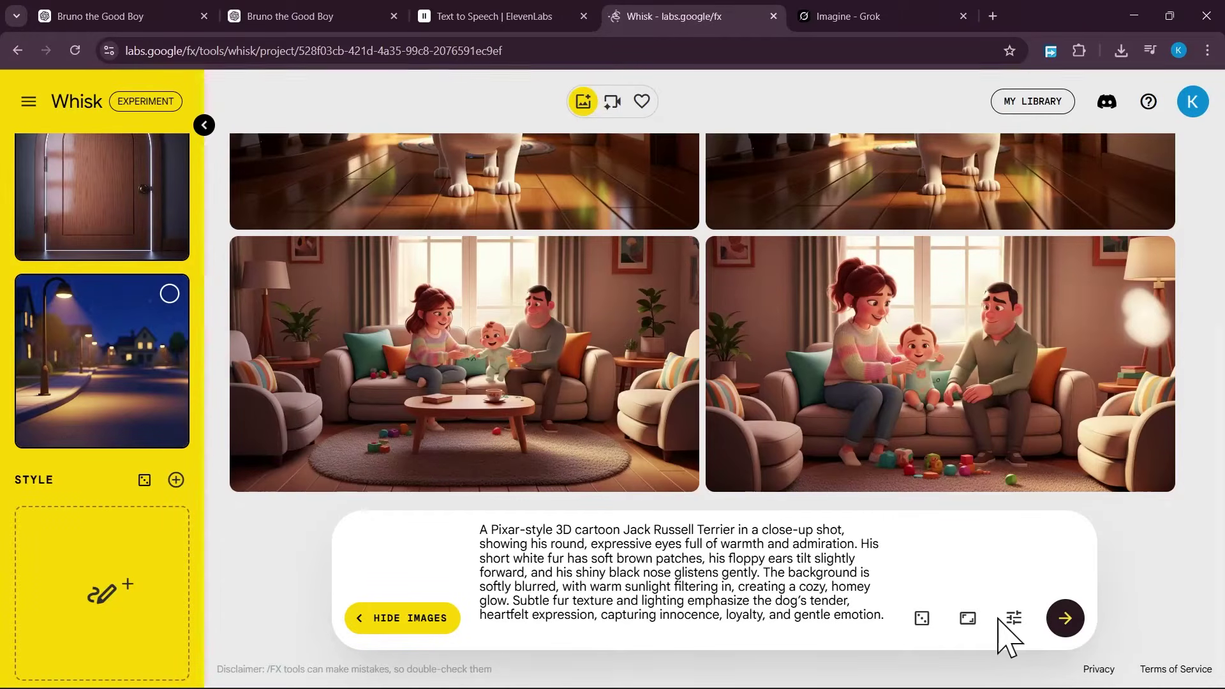
Step: Generate Bruno's close shot, refine it with "put a happy smile on his face", and download the refined image
{"action": "left_click", "coordinate": [1065, 619]}
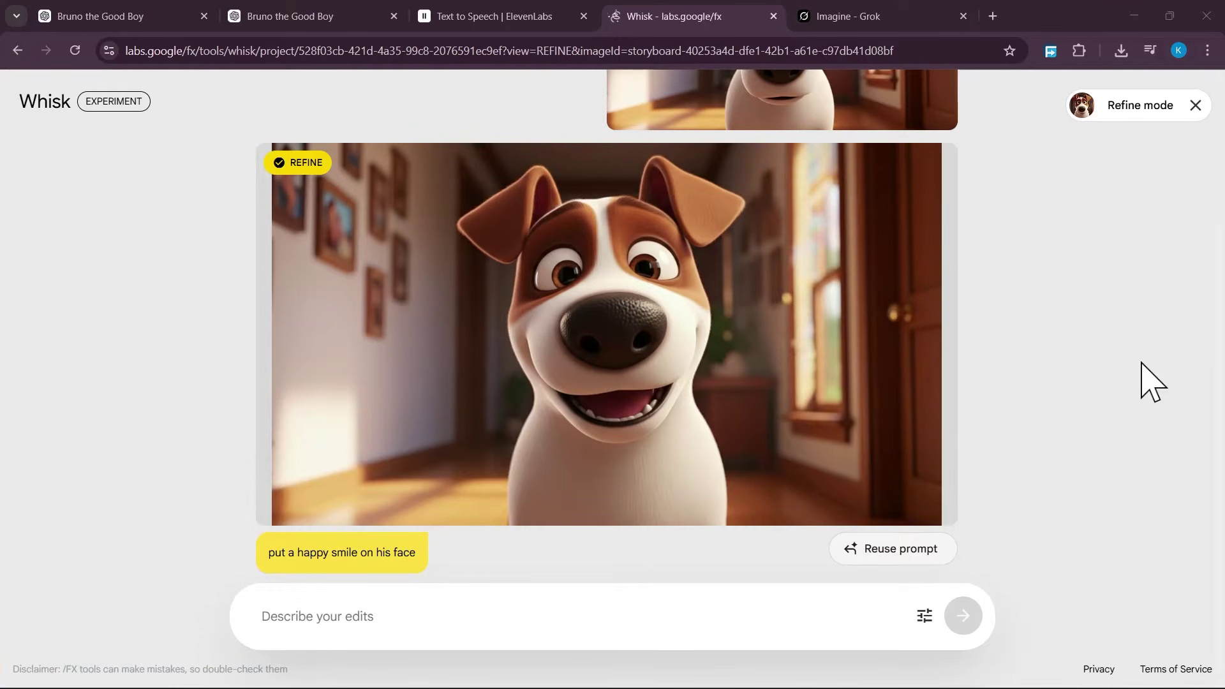
{"action": "scroll", "coordinate": [1091, 376], "scroll_direction": "up", "scroll_amount": 3}
{"action": "scroll", "coordinate": [1019, 316], "scroll_direction": "down", "scroll_amount": 3}
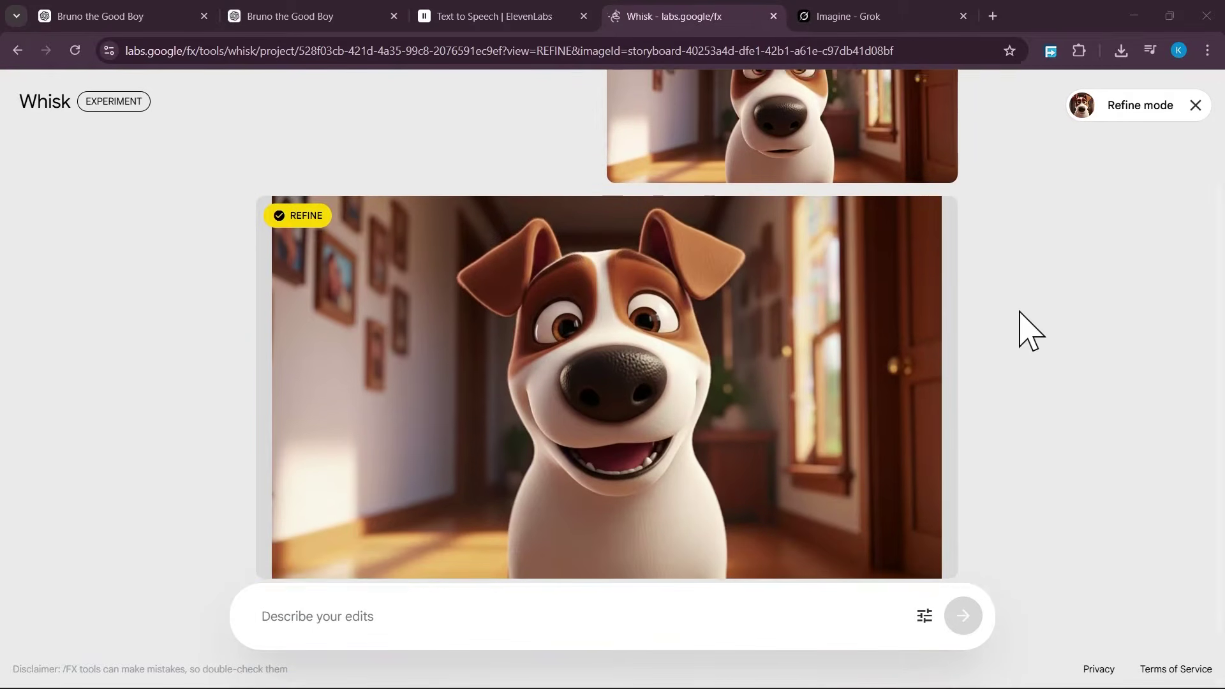
{"action": "left_click", "coordinate": [911, 508]}
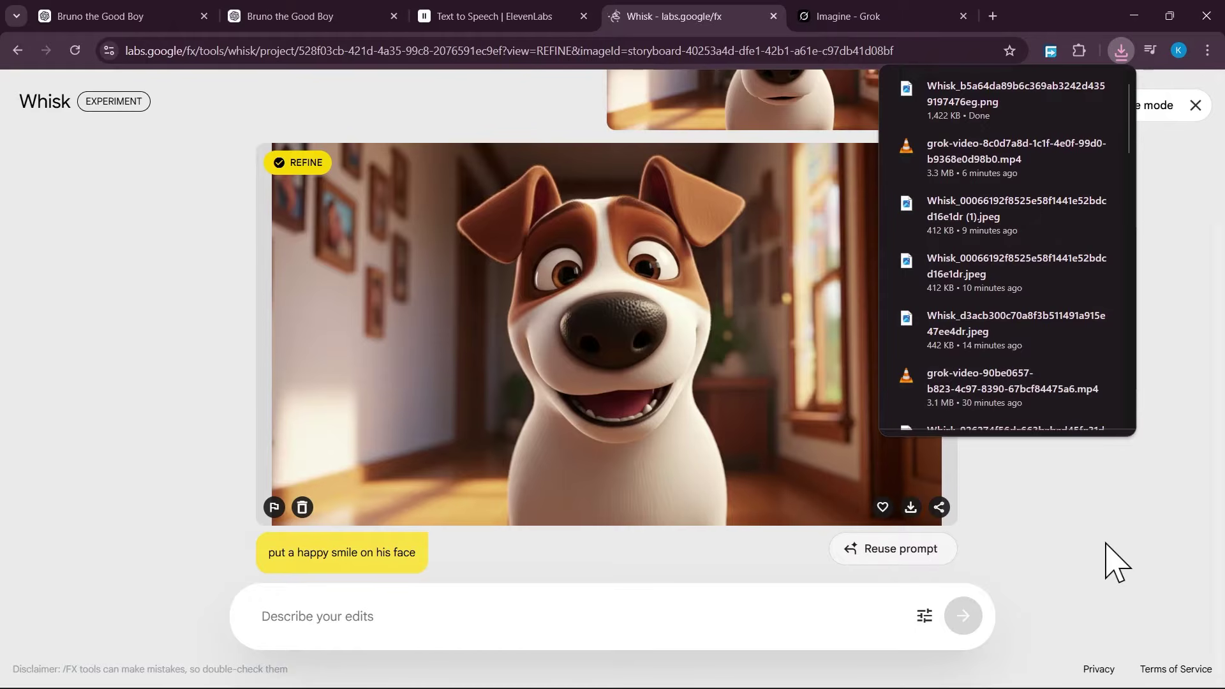
Step: Switch to Grok, animate the smiling Bruno image with a slow zoom-in, tongue-out prompt without music or ambient sound, and upscale the video to HD
{"action": "left_click", "coordinate": [841, 14]}
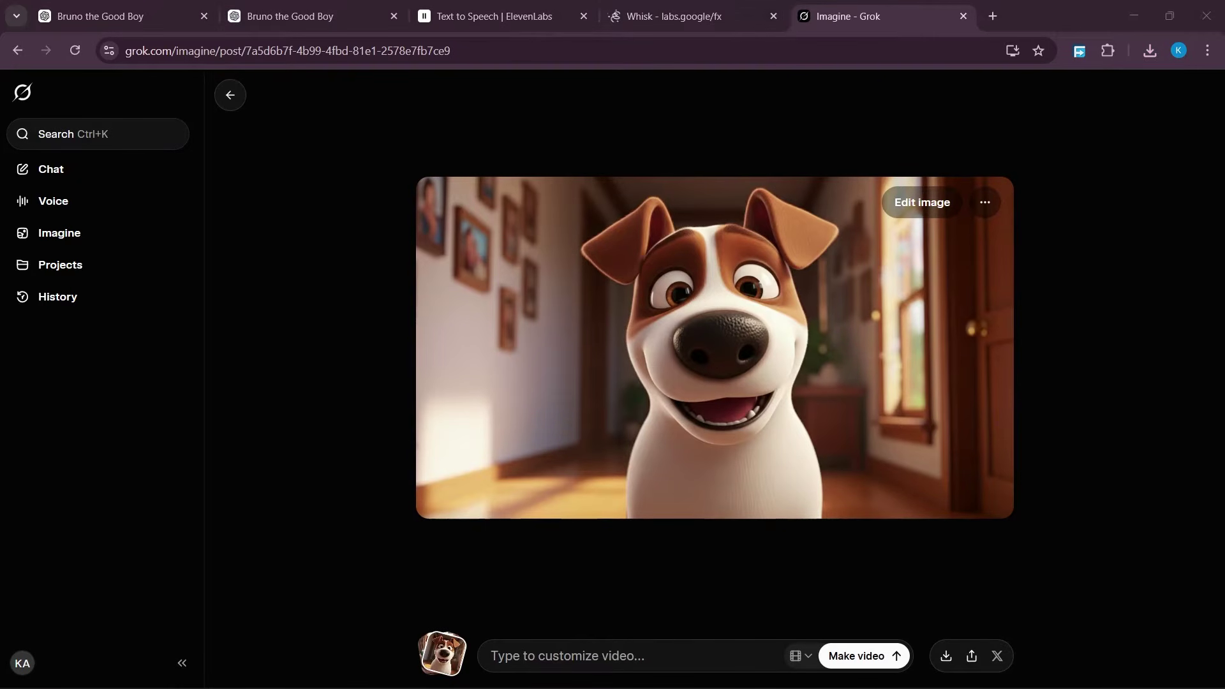
{"action": "left_click", "coordinate": [598, 654]}
{"action": "type", "text": "A slow zoom-in on the dog’s face as his eyes widen slightly and ears tilt forward, with a soft glint of light reflecting in his expressive eyes."}
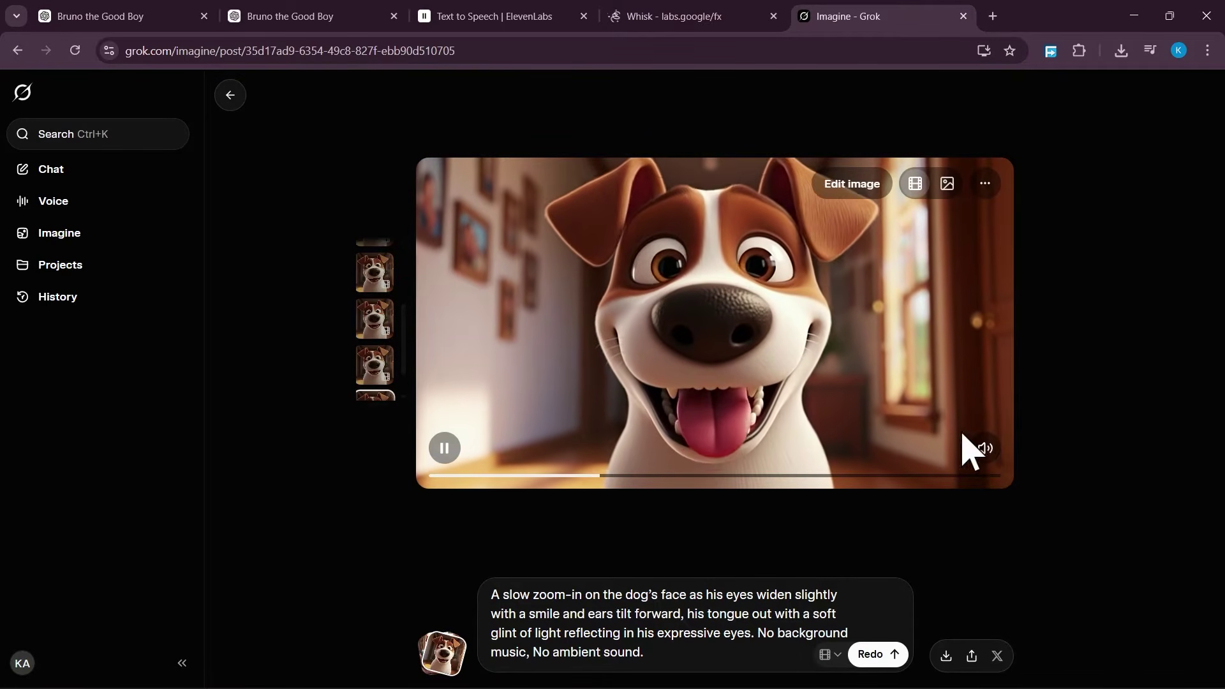
{"action": "left_click", "coordinate": [986, 186]}
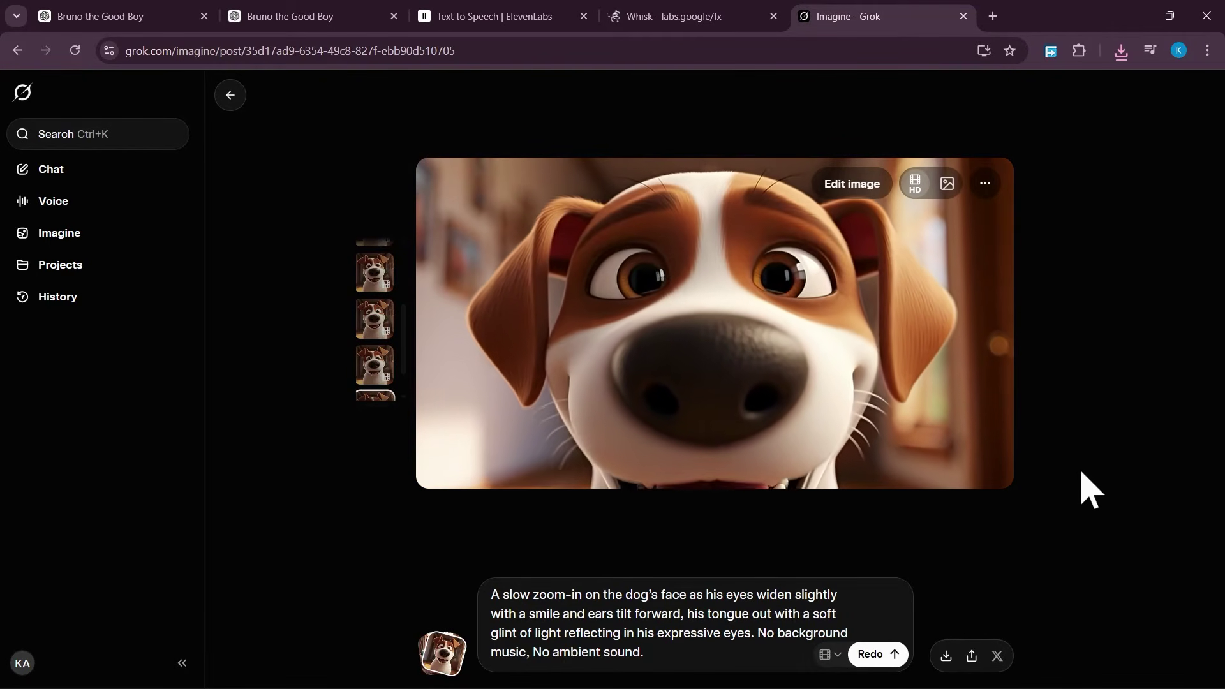
Step: Switch to CapCut, import the Bruno close-up and "(1)" family videos, and place the family clip after the hallway clip on the timeline
{"action": "mouse_move", "coordinate": [1085, 687]}
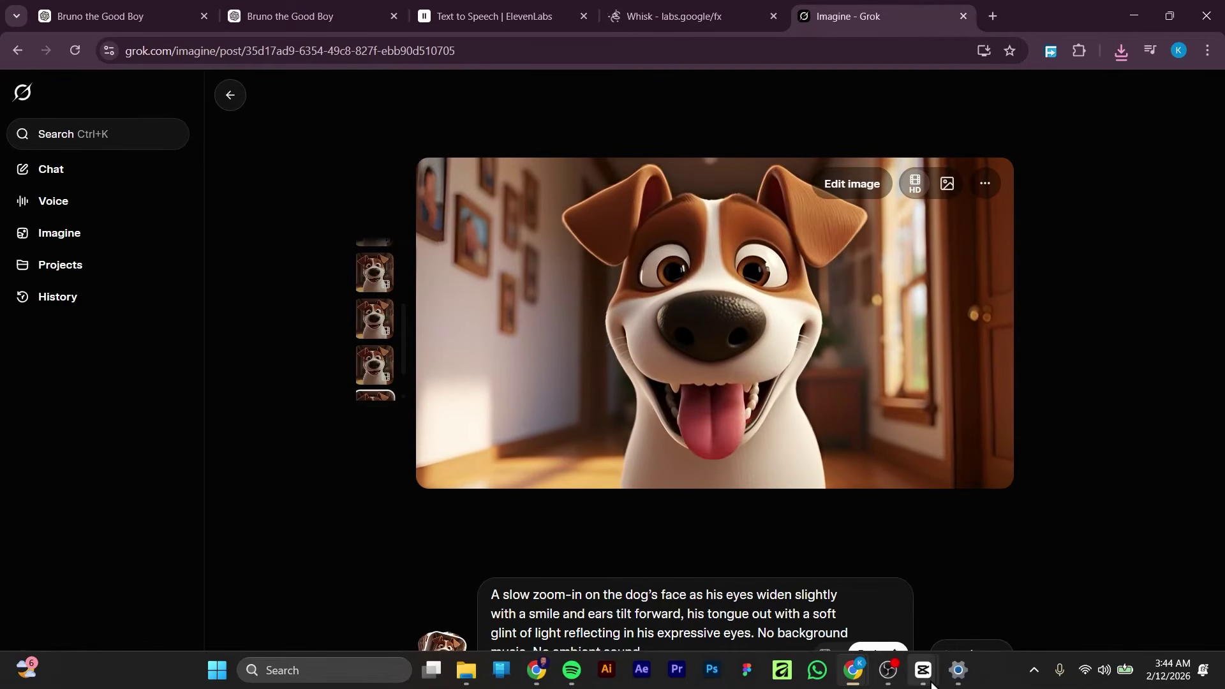
{"action": "mouse_move", "coordinate": [926, 680]}
{"action": "left_click", "coordinate": [903, 616]}
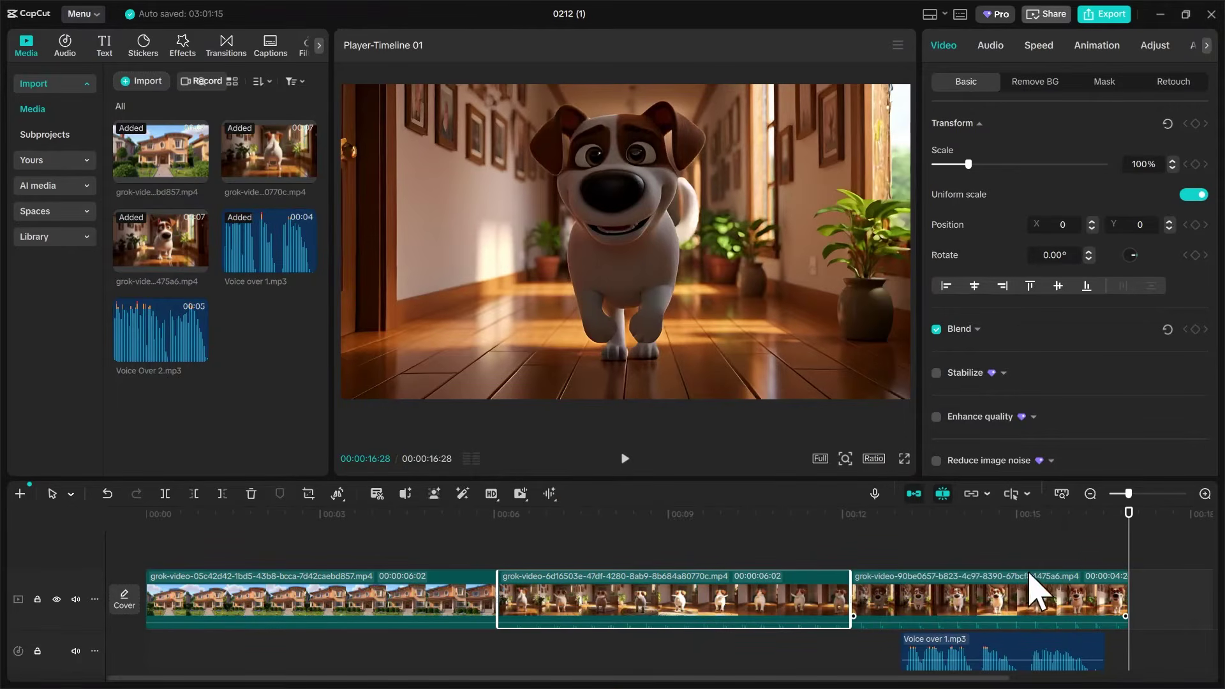
{"action": "left_click_drag", "start_coordinate": [1130, 514], "coordinate": [1120, 514]}
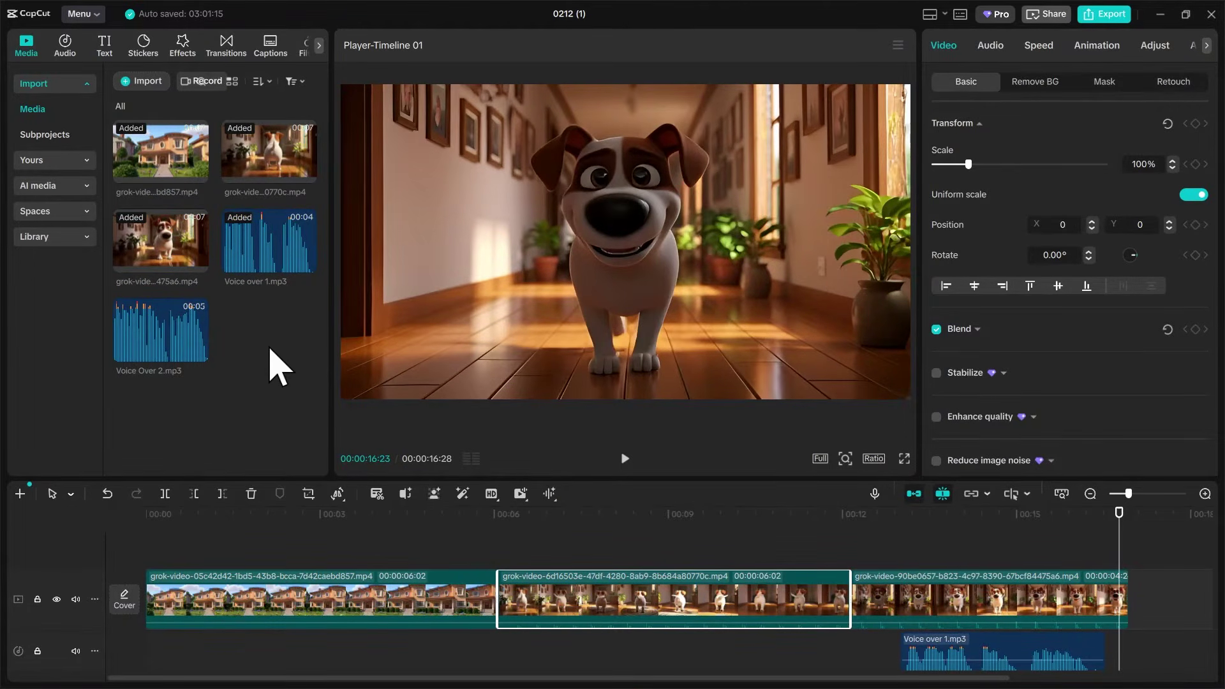
{"action": "left_click", "coordinate": [145, 86]}
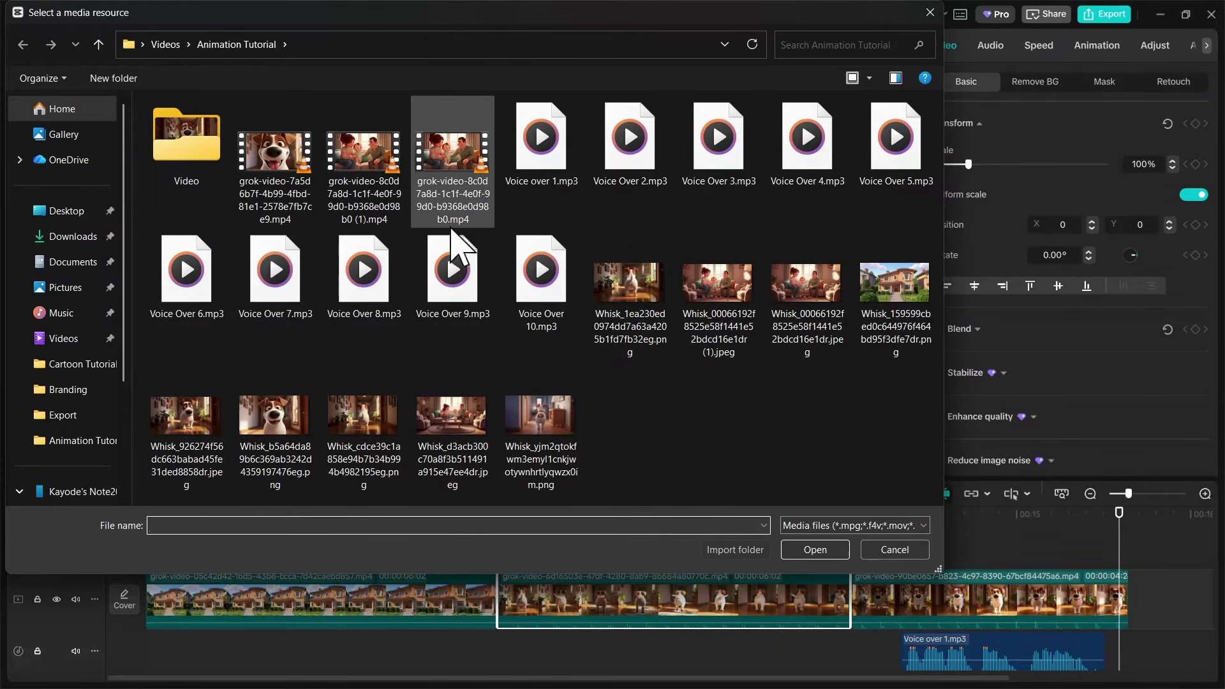
{"action": "left_click", "coordinate": [372, 214]}
{"action": "left_click", "coordinate": [292, 168], "text": "ctrl"}
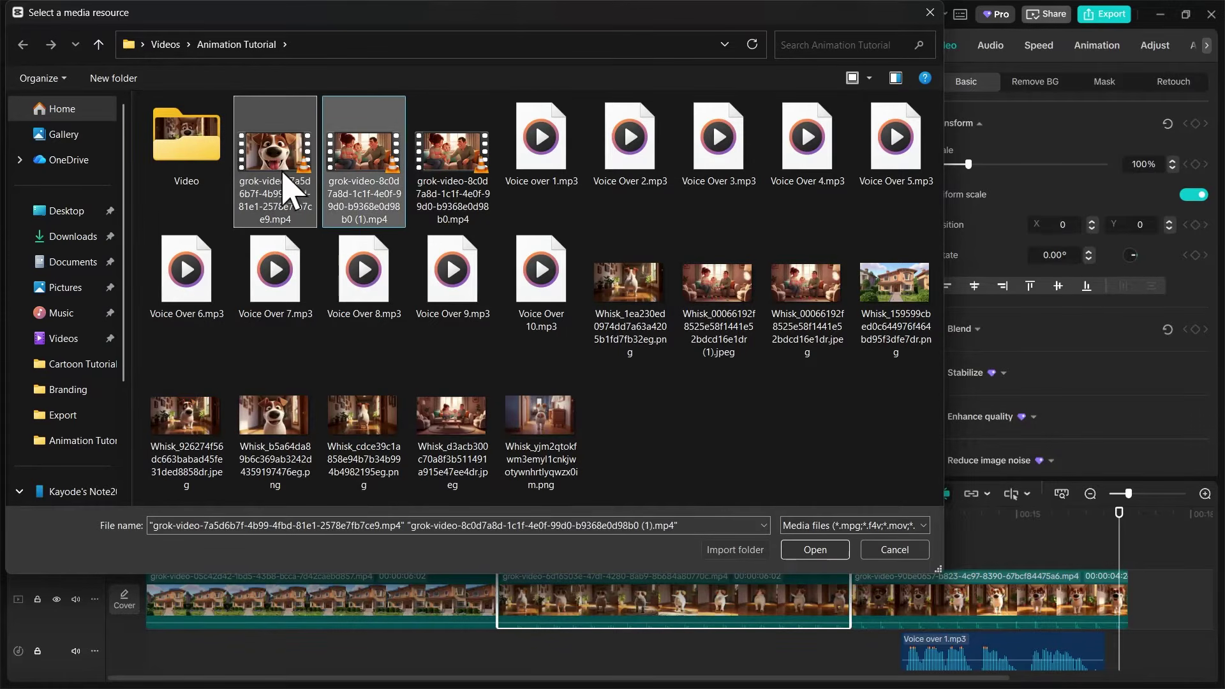
{"action": "left_click", "coordinate": [815, 549]}
{"action": "left_click_drag", "start_coordinate": [160, 419], "coordinate": [785, 606]}
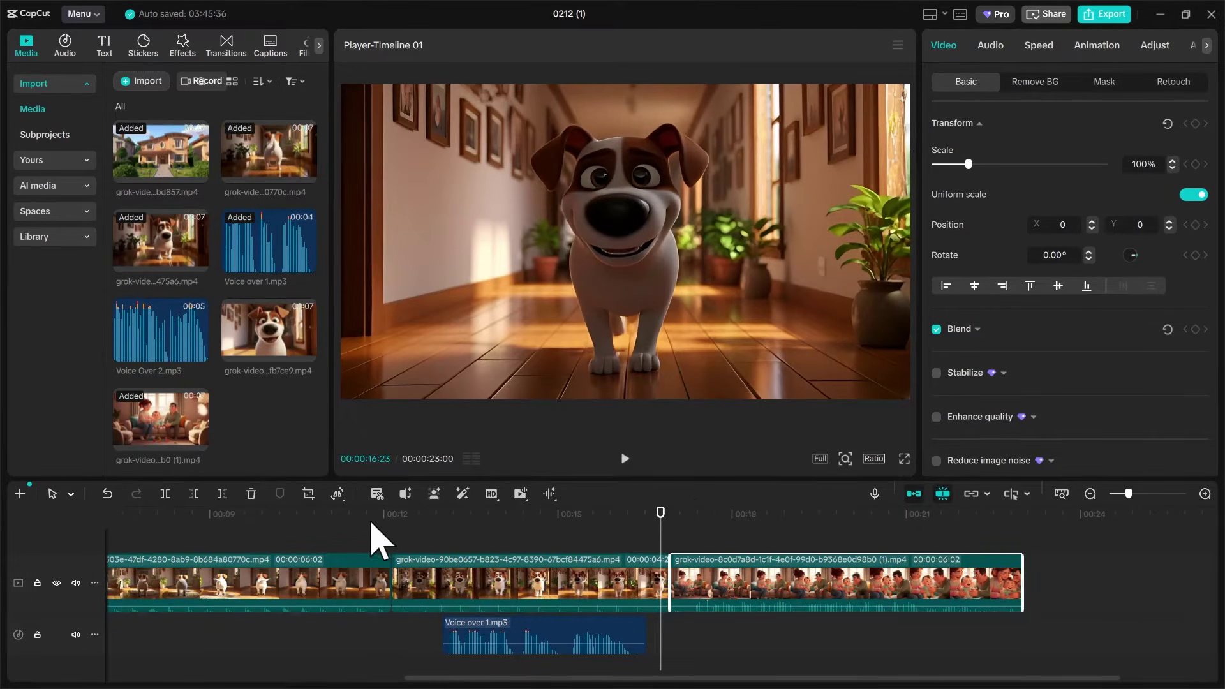
Step: Play the timeline through to the family clip's last frame and capture a screenshot of the preview image
{"action": "left_click", "coordinate": [397, 514]}
{"action": "left_click", "coordinate": [625, 459]}
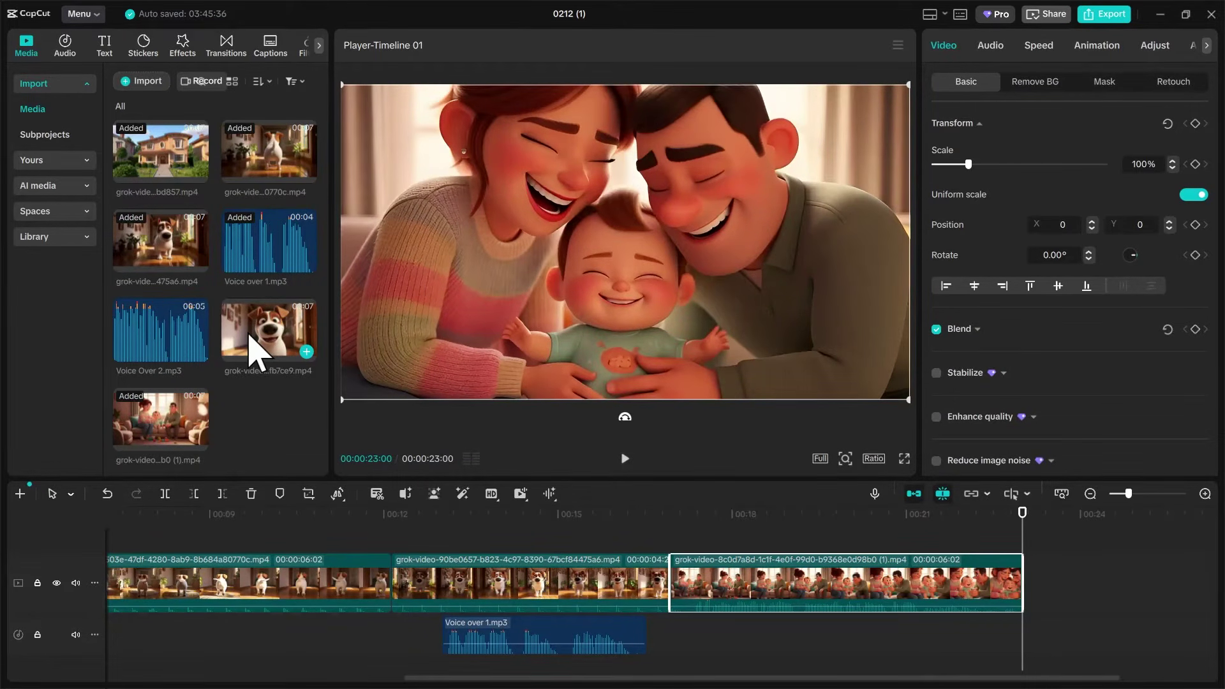
{"action": "left_click_drag", "start_coordinate": [250, 334], "coordinate": [262, 357]}
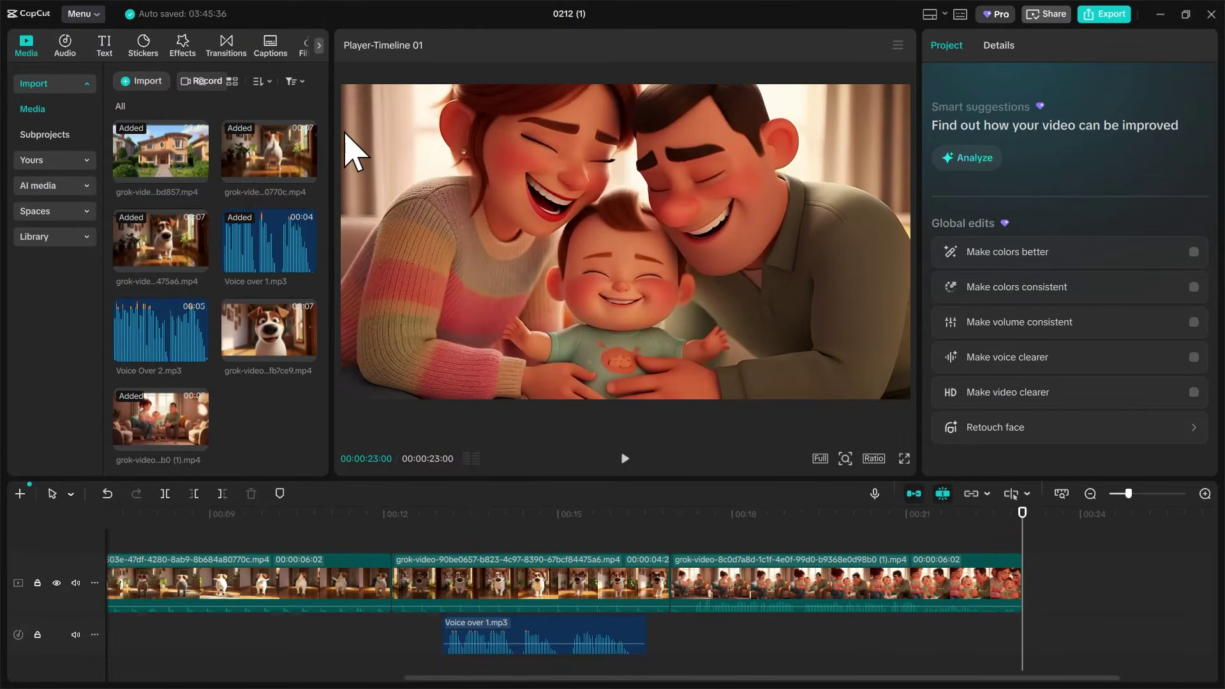
{"action": "key", "text": "super+shift+s"}
{"action": "left_click_drag", "start_coordinate": [342, 83], "coordinate": [908, 403]}
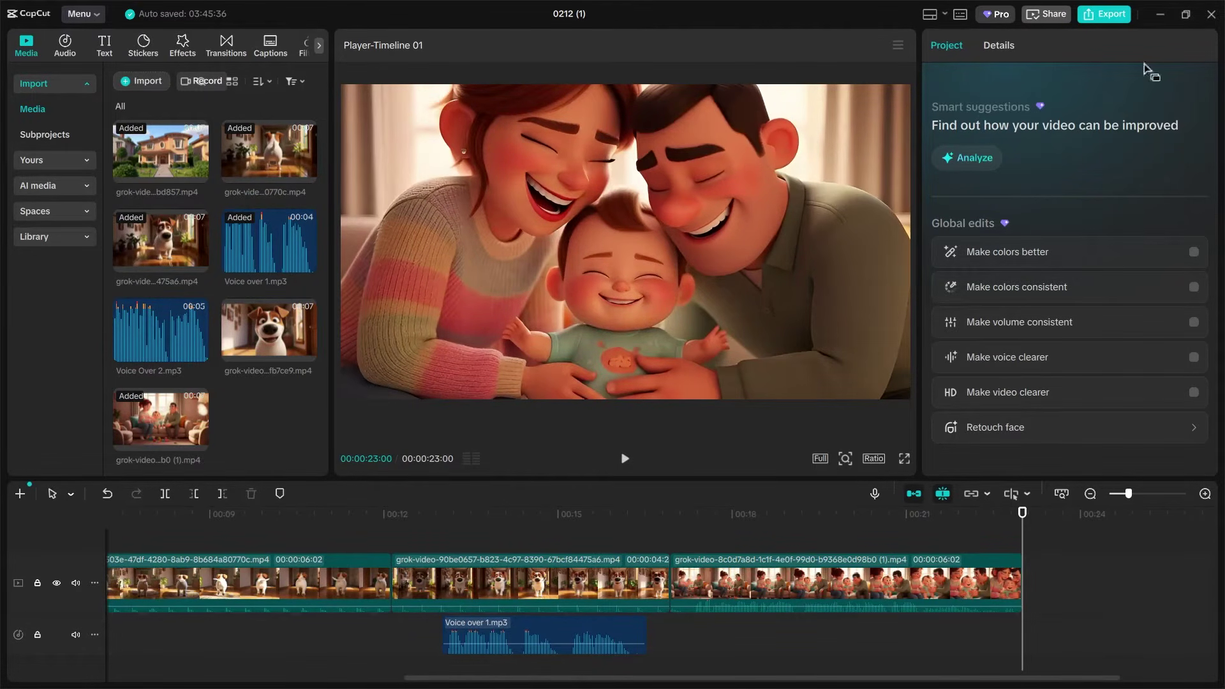
Step: Minimize CapCut and upload the captured family screenshot from the Screenshots folder to Grok Imagine
{"action": "left_click", "coordinate": [1160, 14]}
{"action": "left_click", "coordinate": [447, 657]}
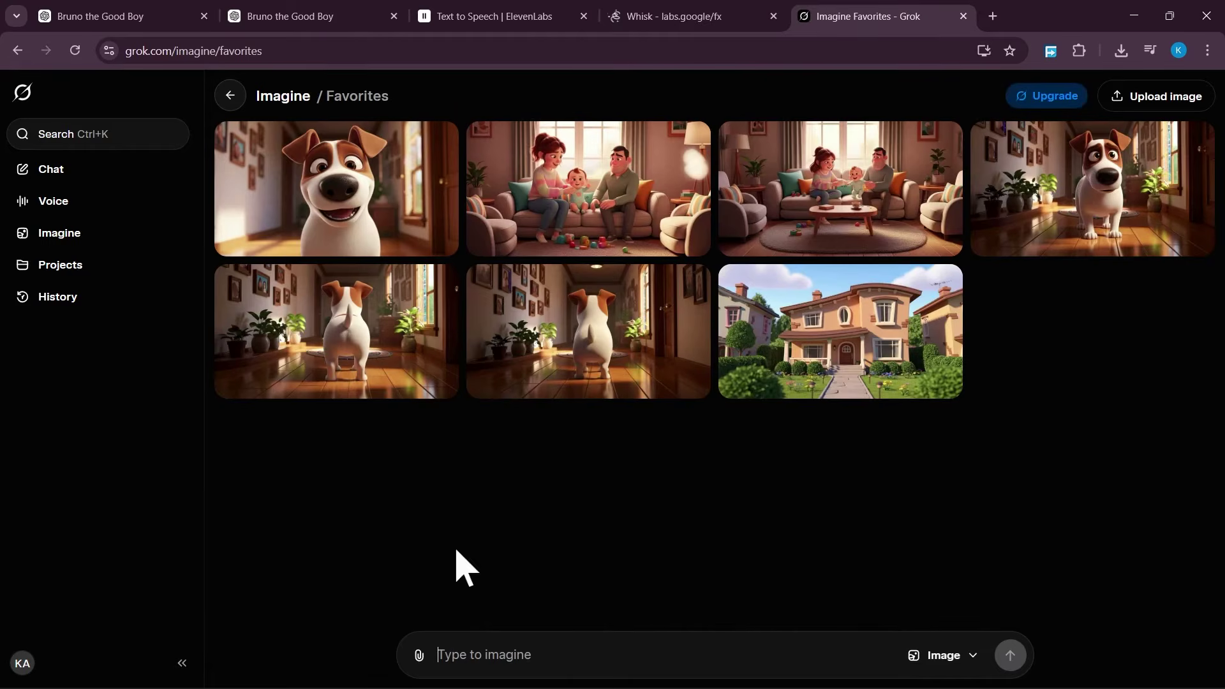
{"action": "left_click", "coordinate": [419, 655]}
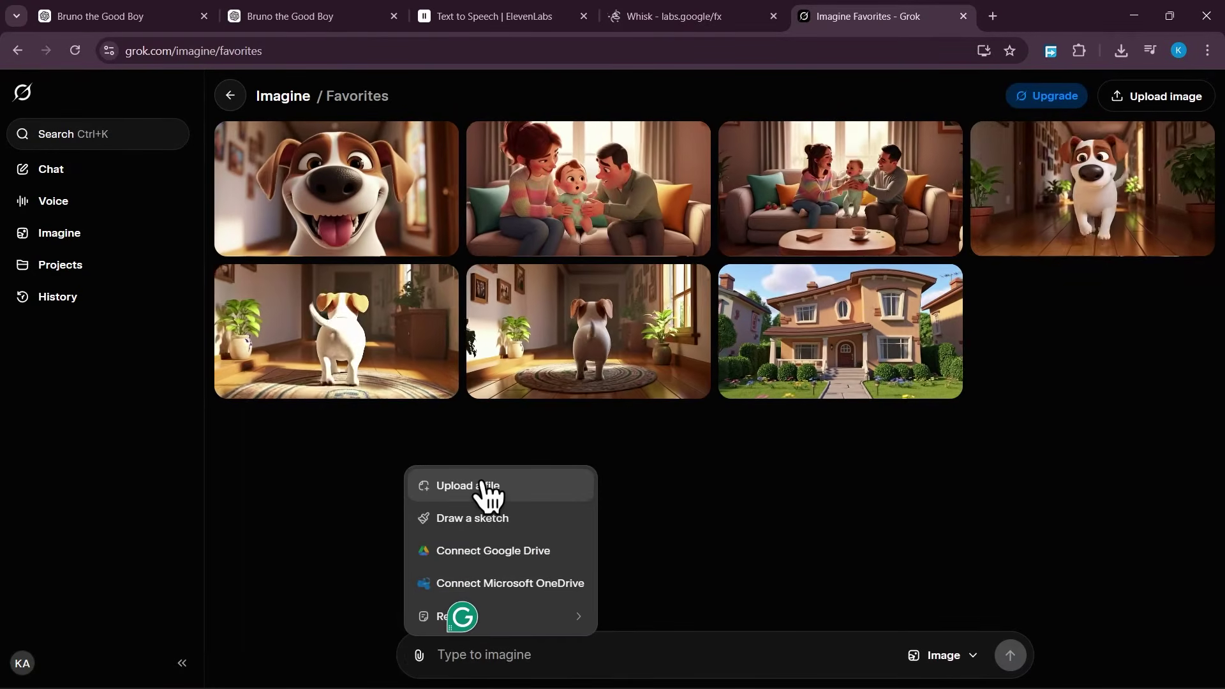
{"action": "left_click", "coordinate": [544, 641]}
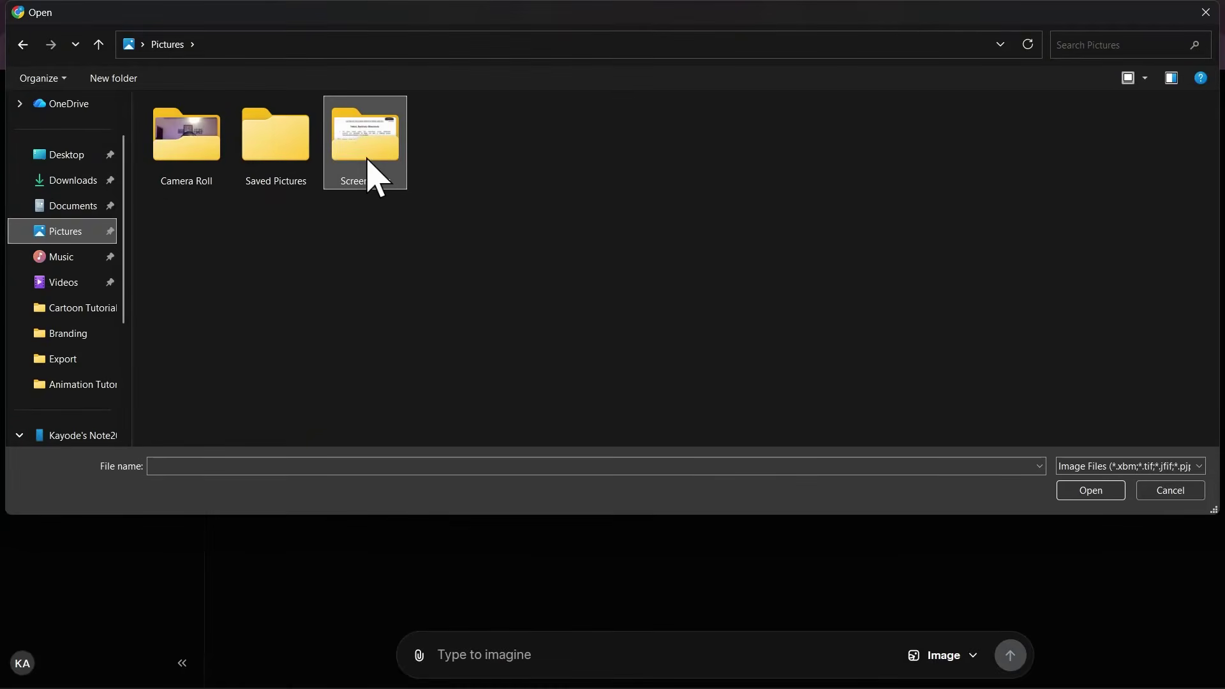
{"action": "double_click", "coordinate": [367, 163]}
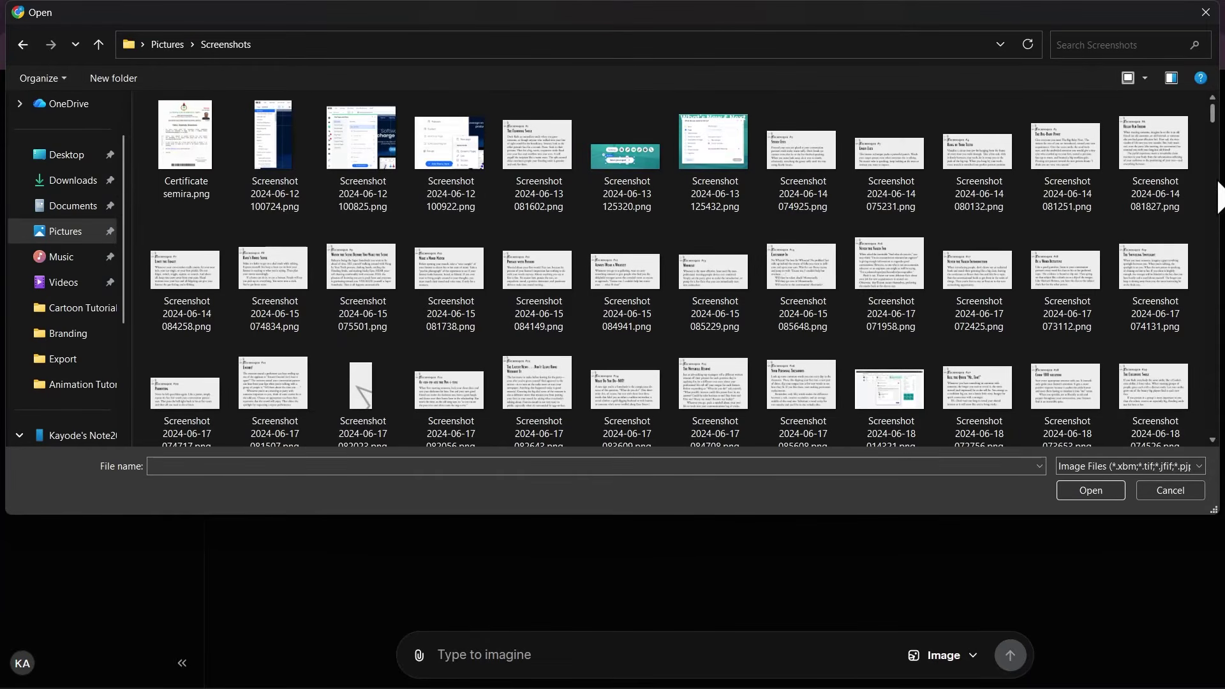
{"action": "left_click_drag", "start_coordinate": [1212, 121], "coordinate": [1105, 465]}
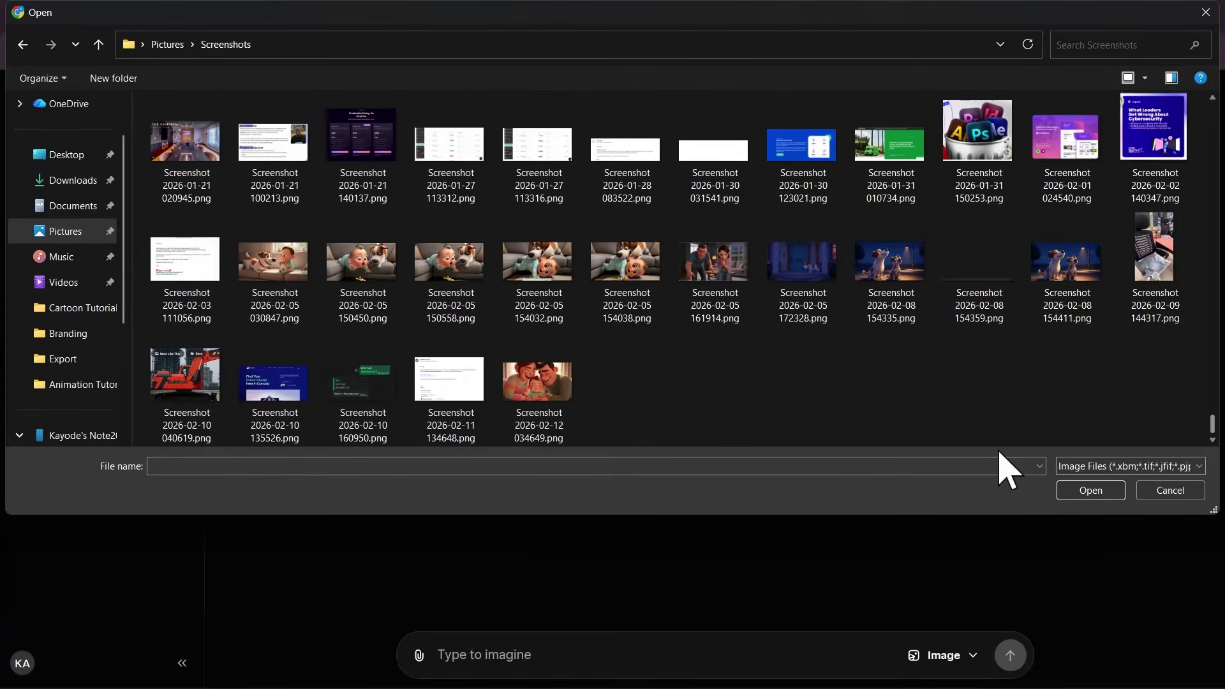
{"action": "left_click", "coordinate": [539, 386]}
{"action": "left_click", "coordinate": [1084, 491]}
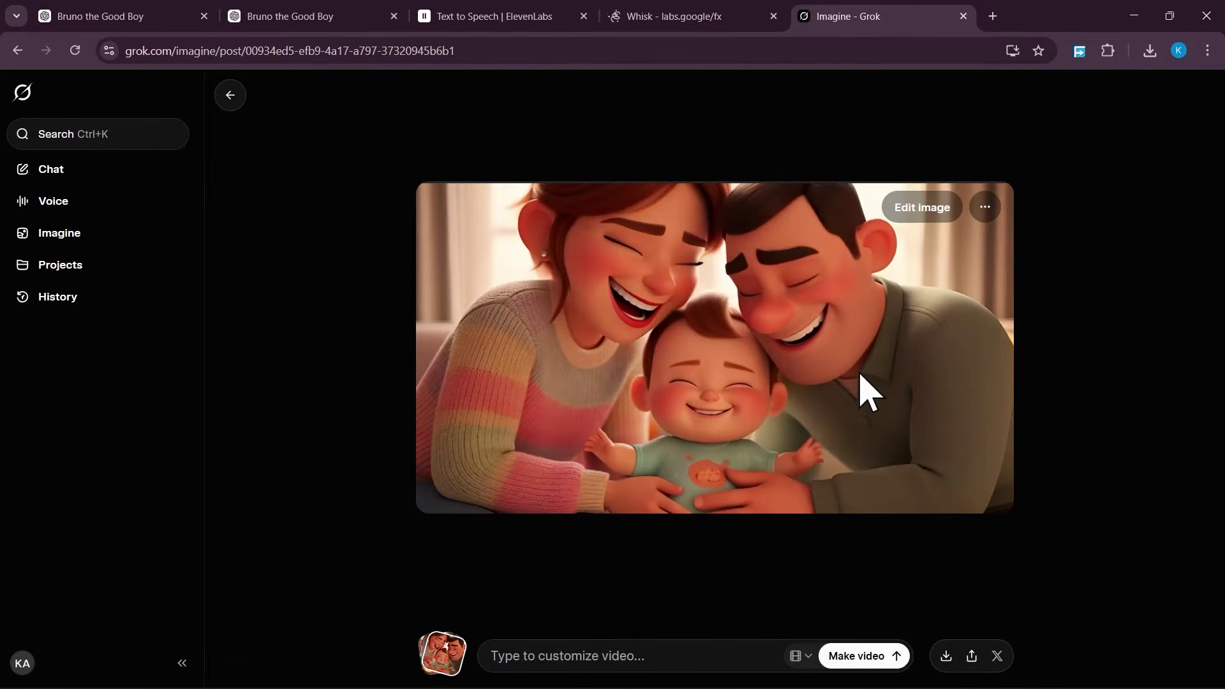
Step: Switch to the ChatGPT script and copy the MOM and DAD lines from Scene 3
{"action": "left_click", "coordinate": [85, 16]}
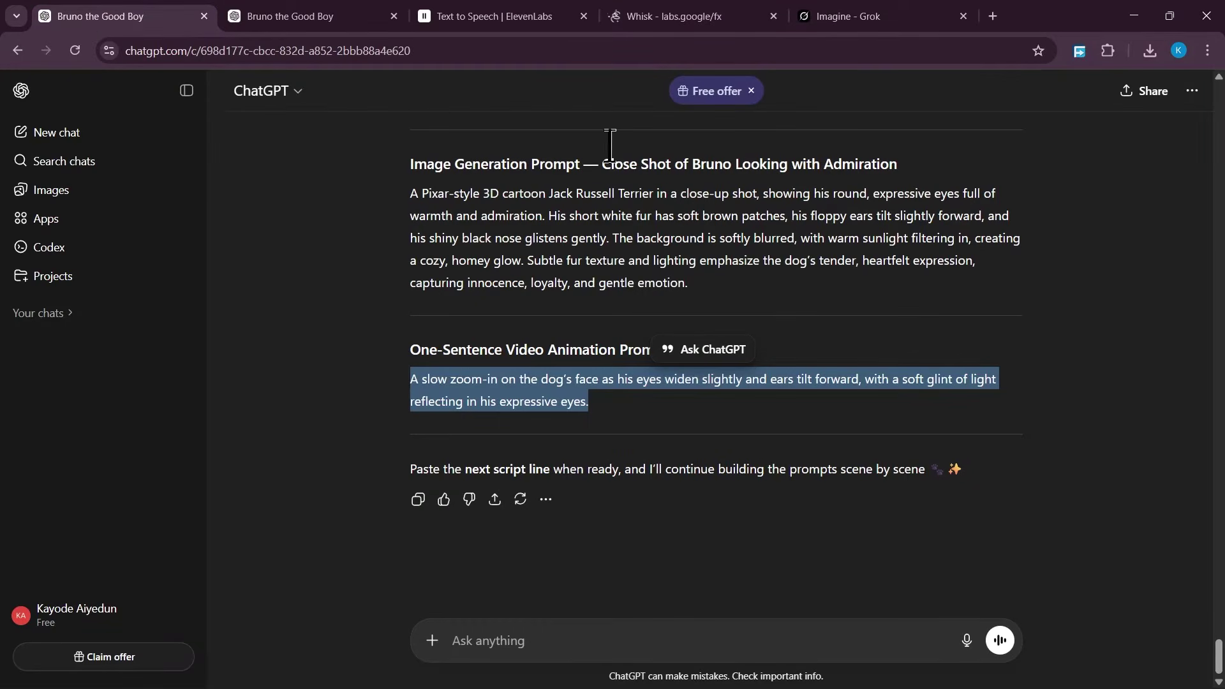
{"action": "left_click", "coordinate": [263, 19]}
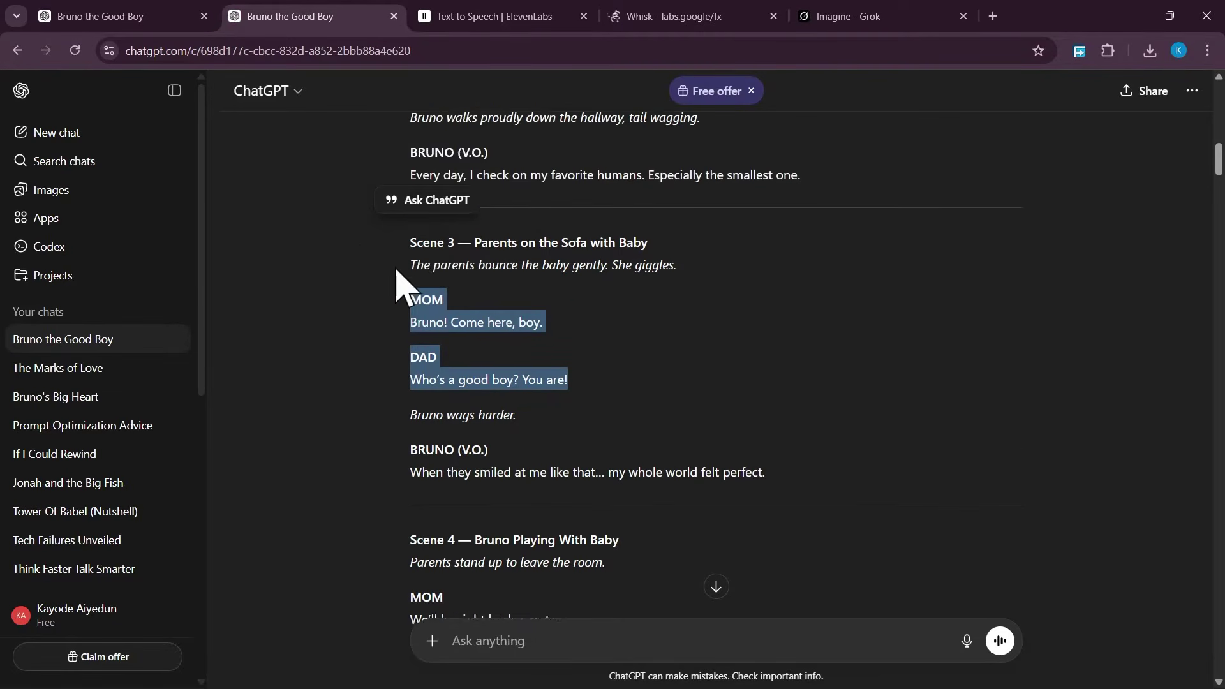
{"action": "scroll", "coordinate": [395, 271], "scroll_direction": "up", "scroll_amount": 1}
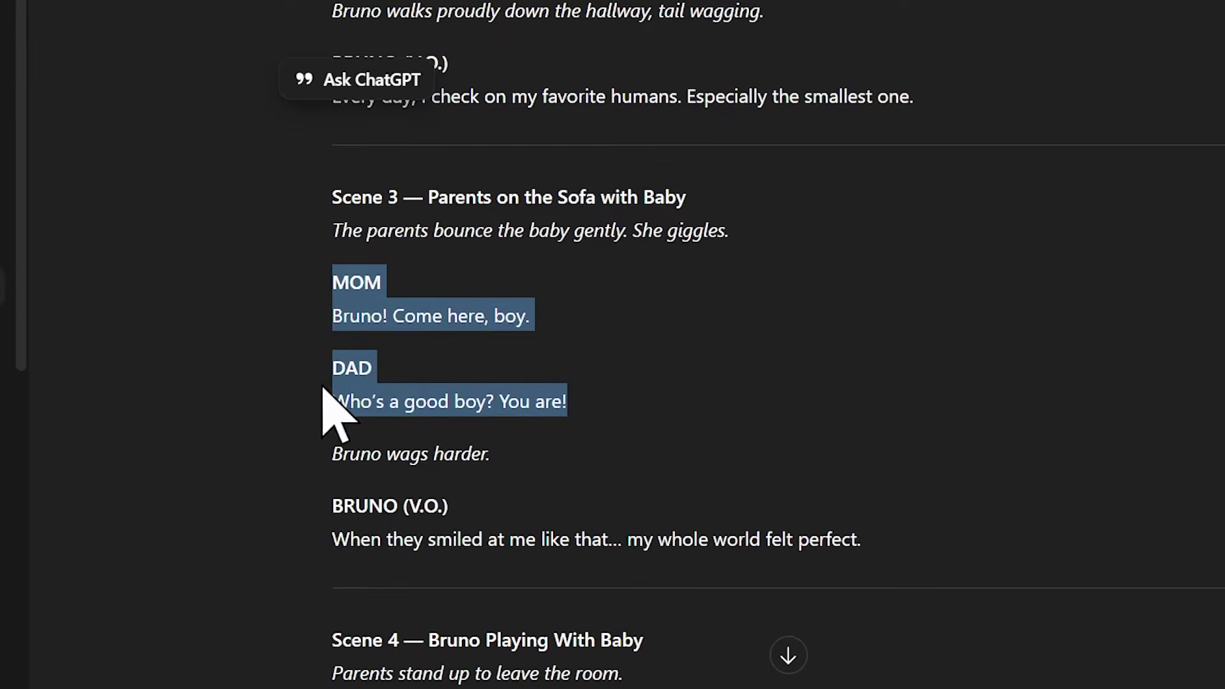
{"action": "right_click", "coordinate": [362, 311]}
{"action": "left_click", "coordinate": [440, 351]}
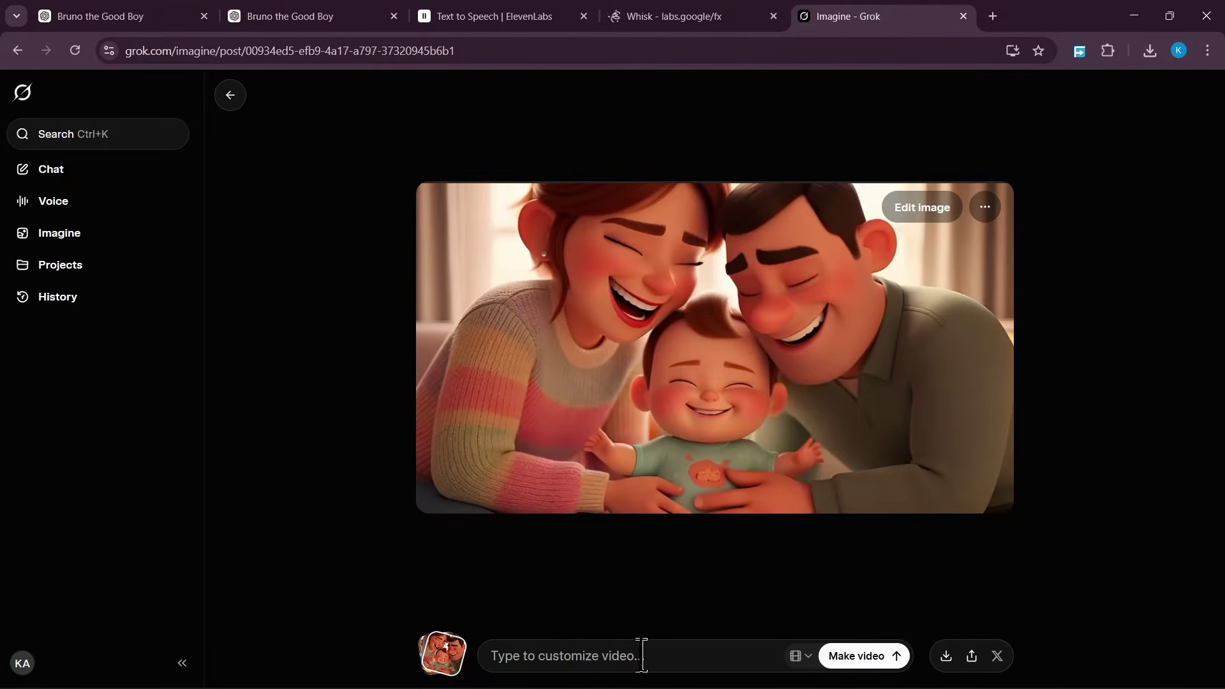
Step: Write the Grok video prompt "They look directly at the camera and say", followed by the copied MOM and DAD dialogue after a blank line
{"action": "left_click", "coordinate": [646, 654]}
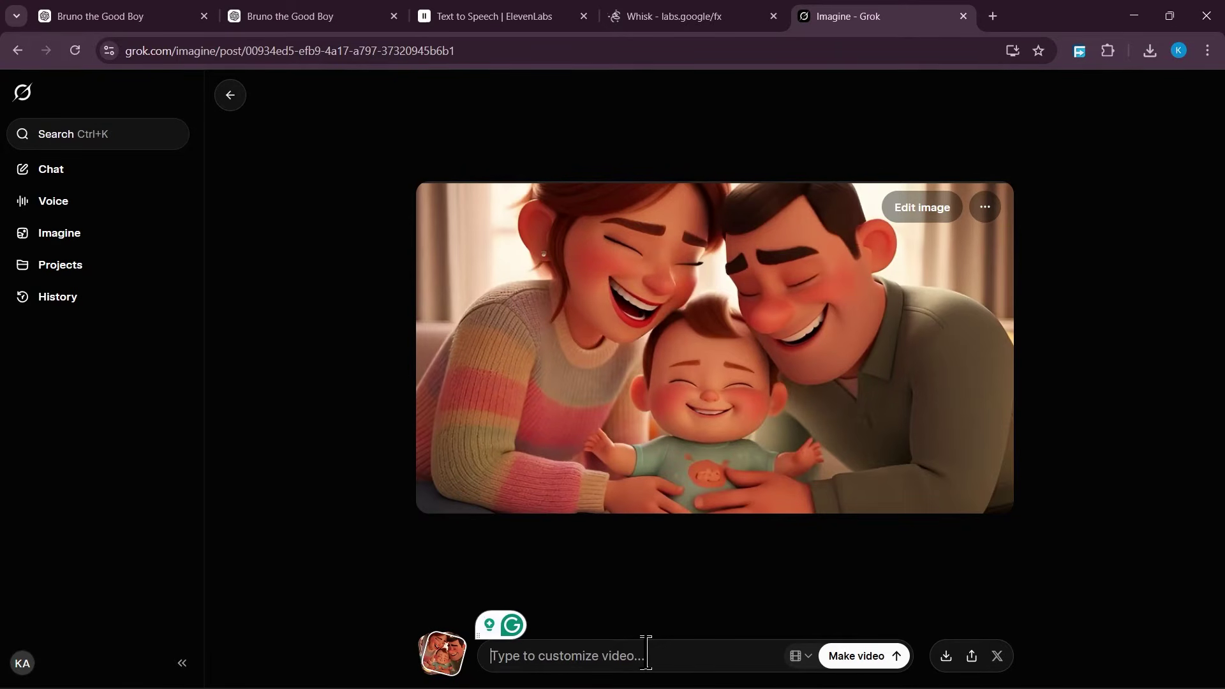
{"action": "type", "text": "The look directly at the cam"}
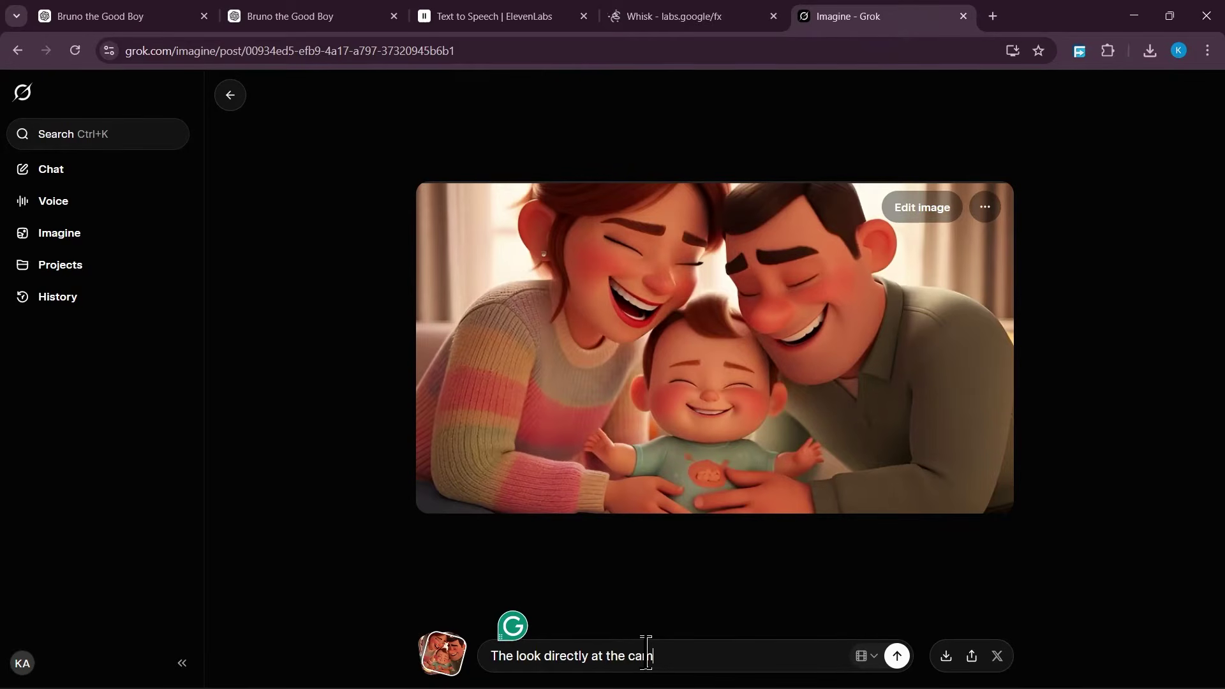
{"action": "type", "text": "era and say"}
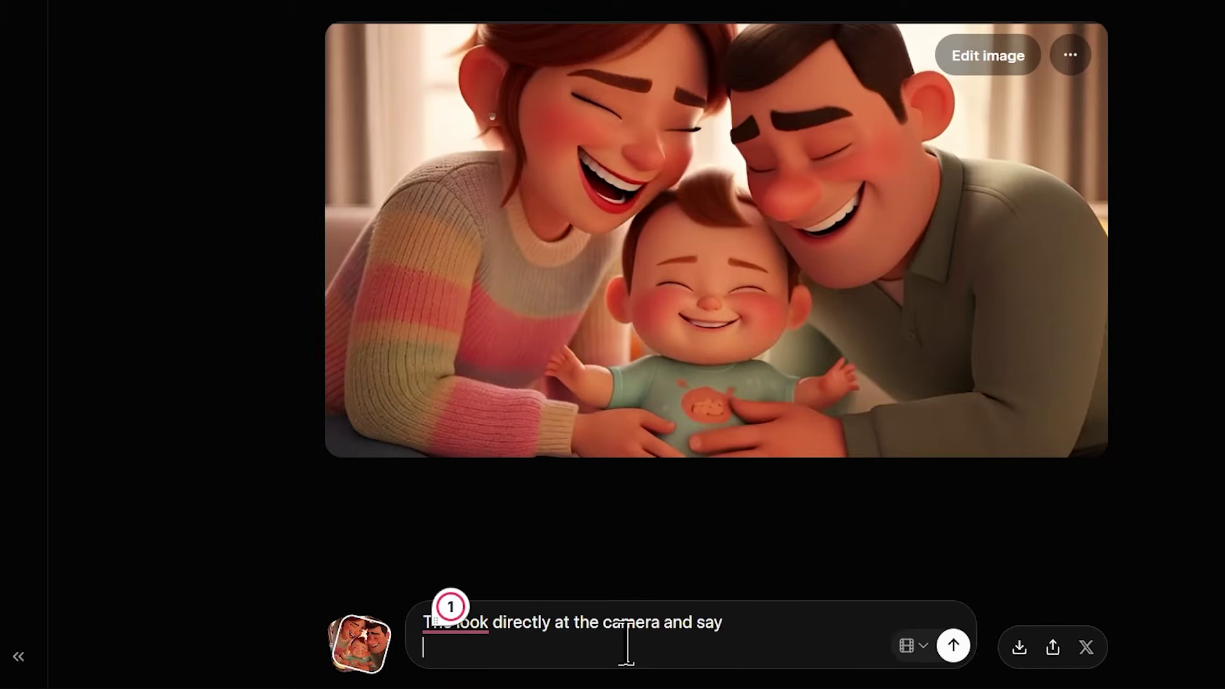
{"action": "key", "text": "ctrl+v"}
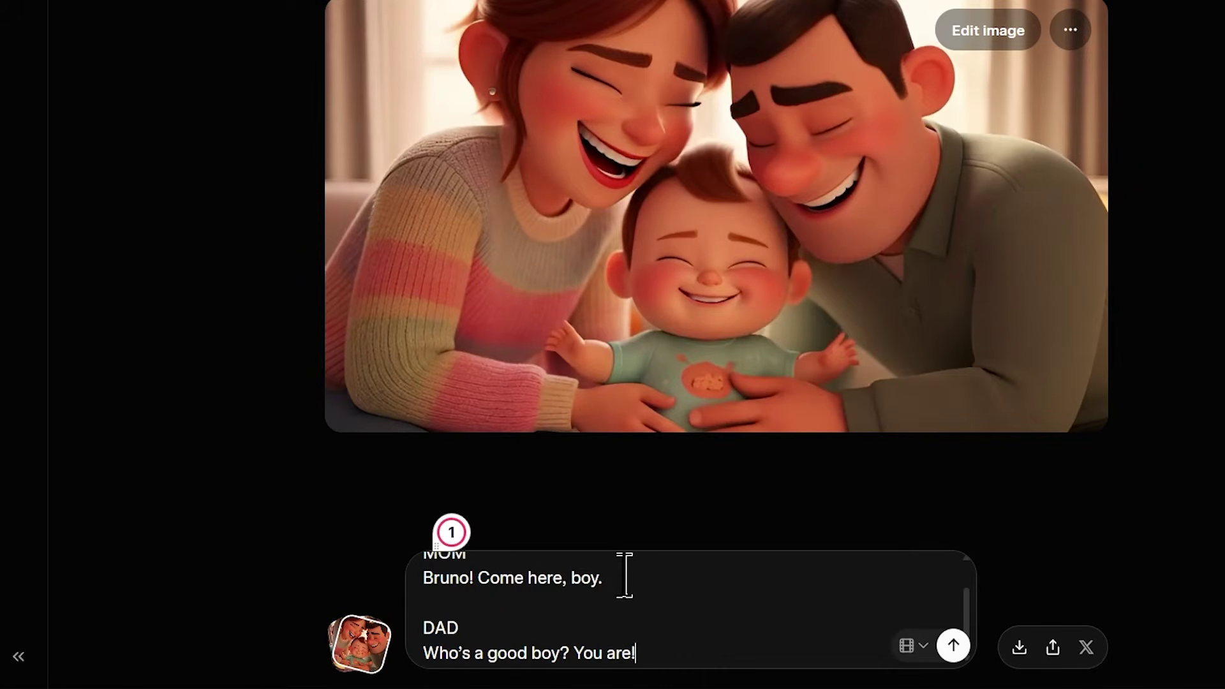
{"action": "scroll", "coordinate": [594, 600], "scroll_direction": "up", "scroll_amount": 3}
{"action": "scroll", "coordinate": [511, 609], "scroll_direction": "down", "scroll_amount": 3}
{"action": "scroll", "coordinate": [460, 612], "scroll_direction": "up", "scroll_amount": 3}
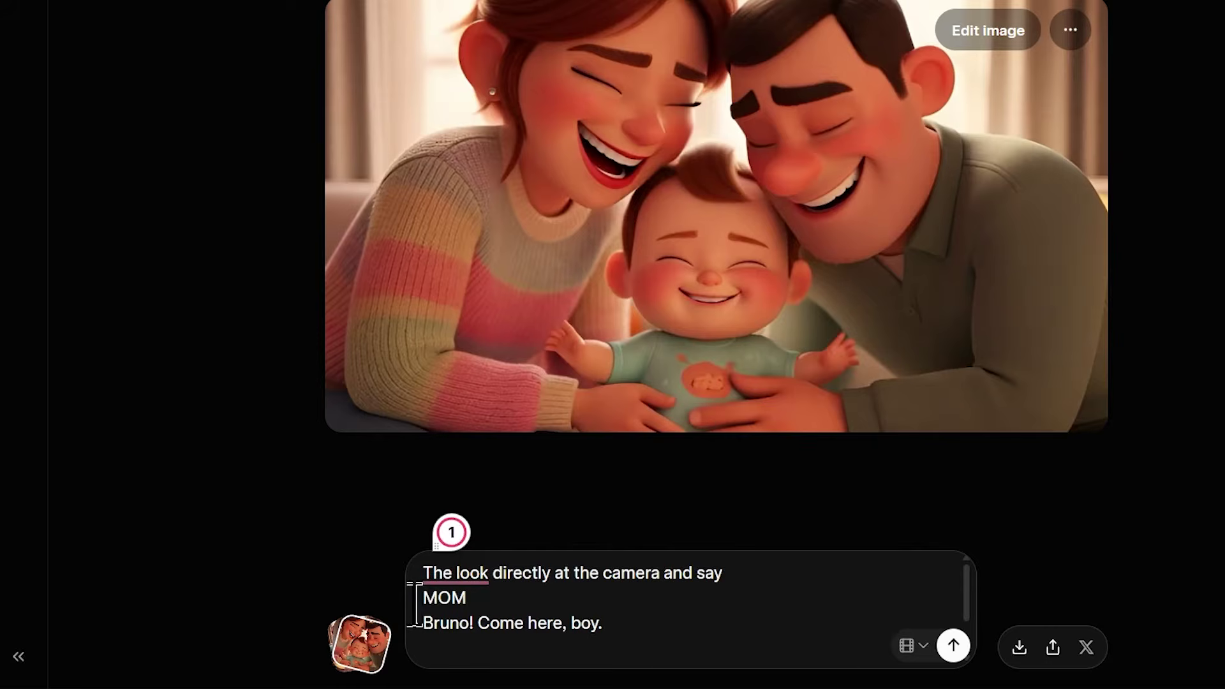
{"action": "key", "text": "Return"}
{"action": "left_click", "coordinate": [453, 567]}
{"action": "type", "text": "y"}
Step: Paste a closing paragraph below DAD's line, generate the talking family video, and pause its playback
{"action": "scroll", "coordinate": [530, 625], "scroll_direction": "down", "scroll_amount": 2}
{"action": "scroll", "coordinate": [520, 624], "scroll_direction": "up", "scroll_amount": 2}
{"action": "scroll", "coordinate": [480, 618], "scroll_direction": "down", "scroll_amount": 2}
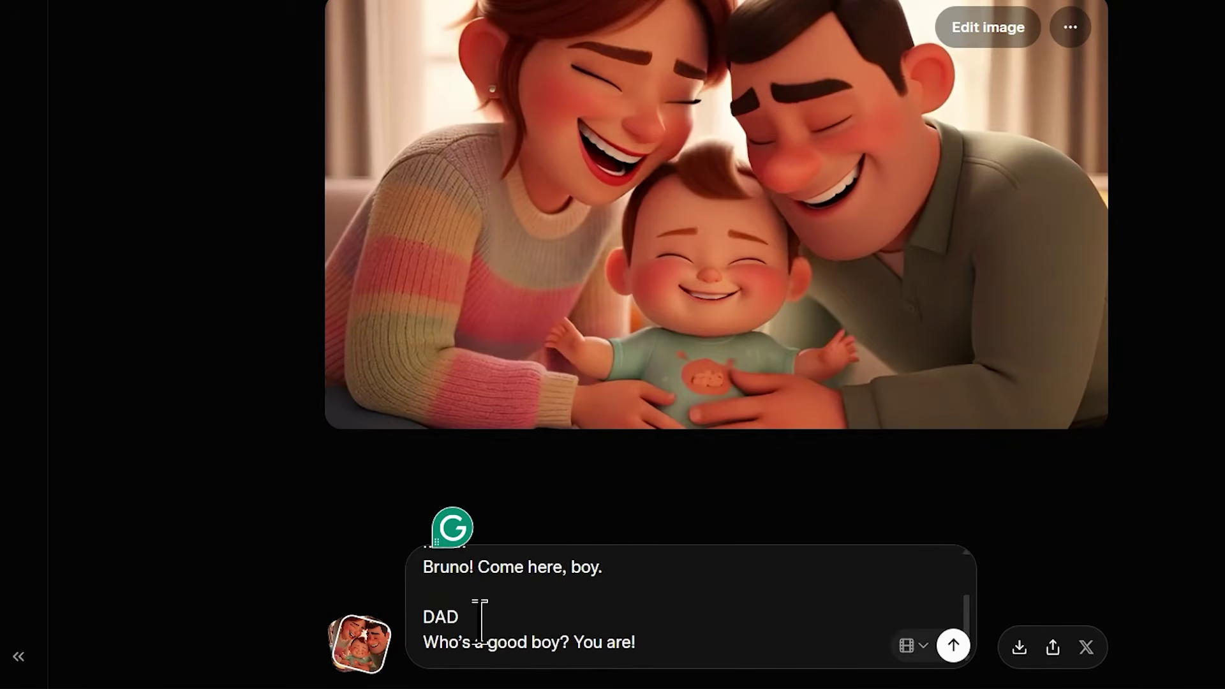
{"action": "left_click", "coordinate": [650, 645]}
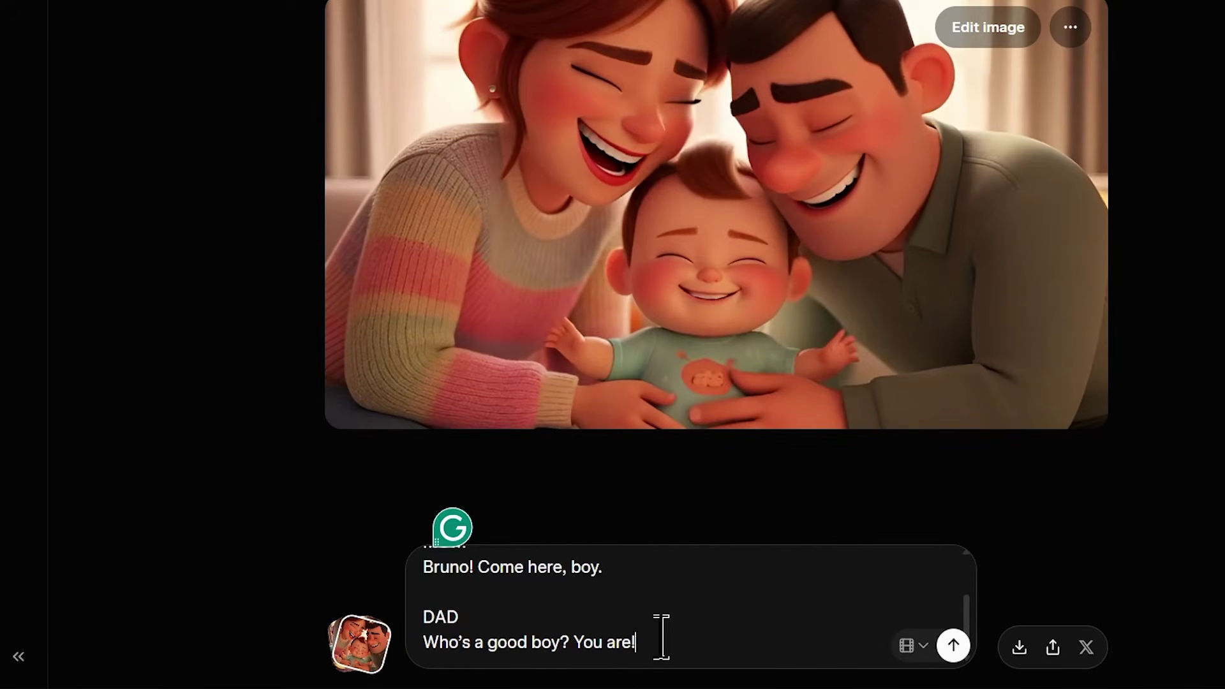
{"action": "key", "text": "Return"}
{"action": "key", "text": "Return"}
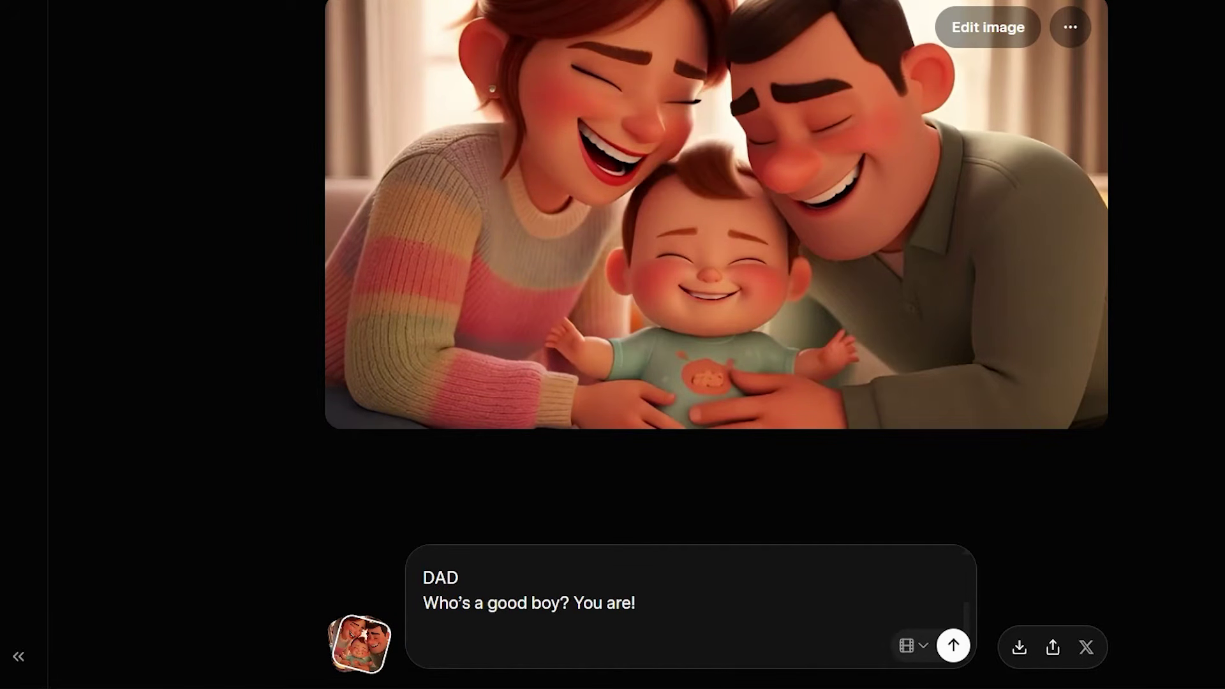
{"action": "key", "text": "ctrl+v"}
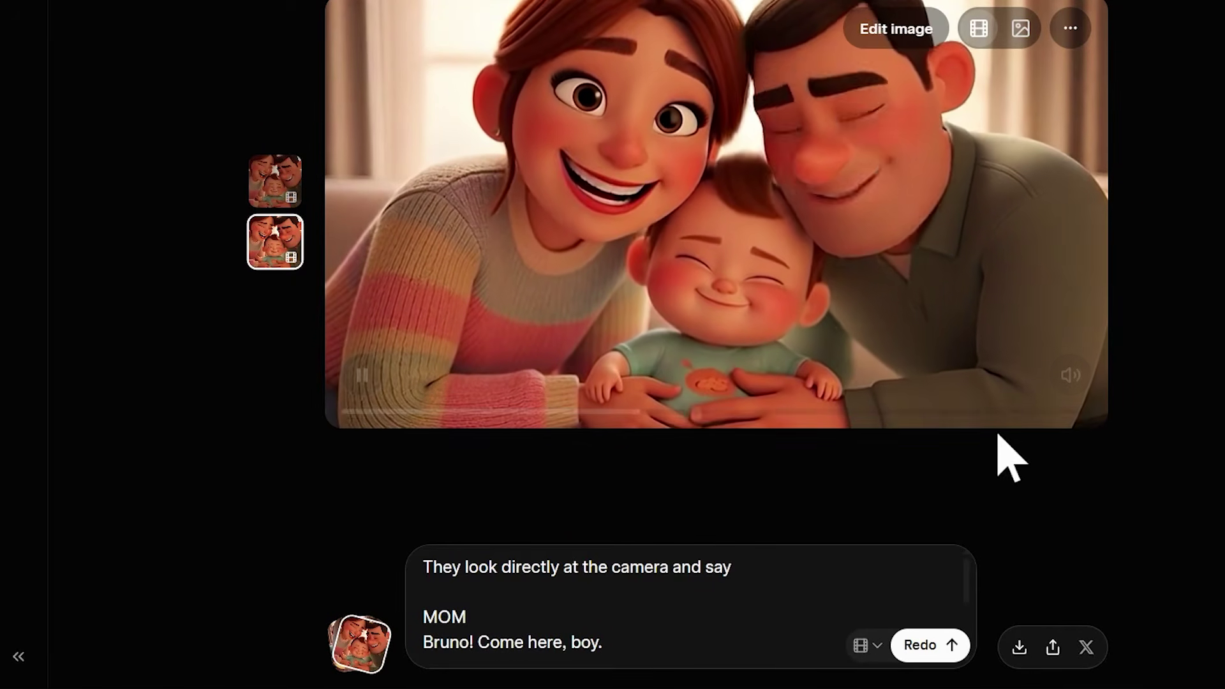
{"action": "left_click", "coordinate": [361, 376]}
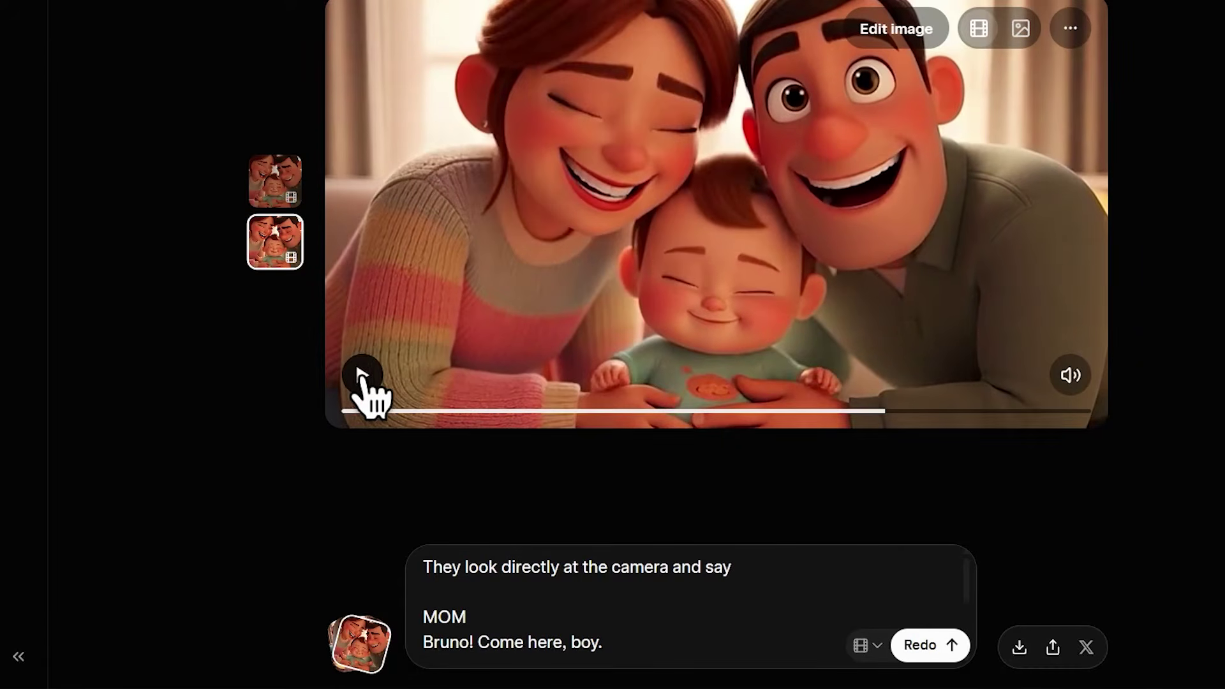
Step: Upscale the talking family video in Grok and switch to CapCut
{"action": "left_click", "coordinate": [1070, 28]}
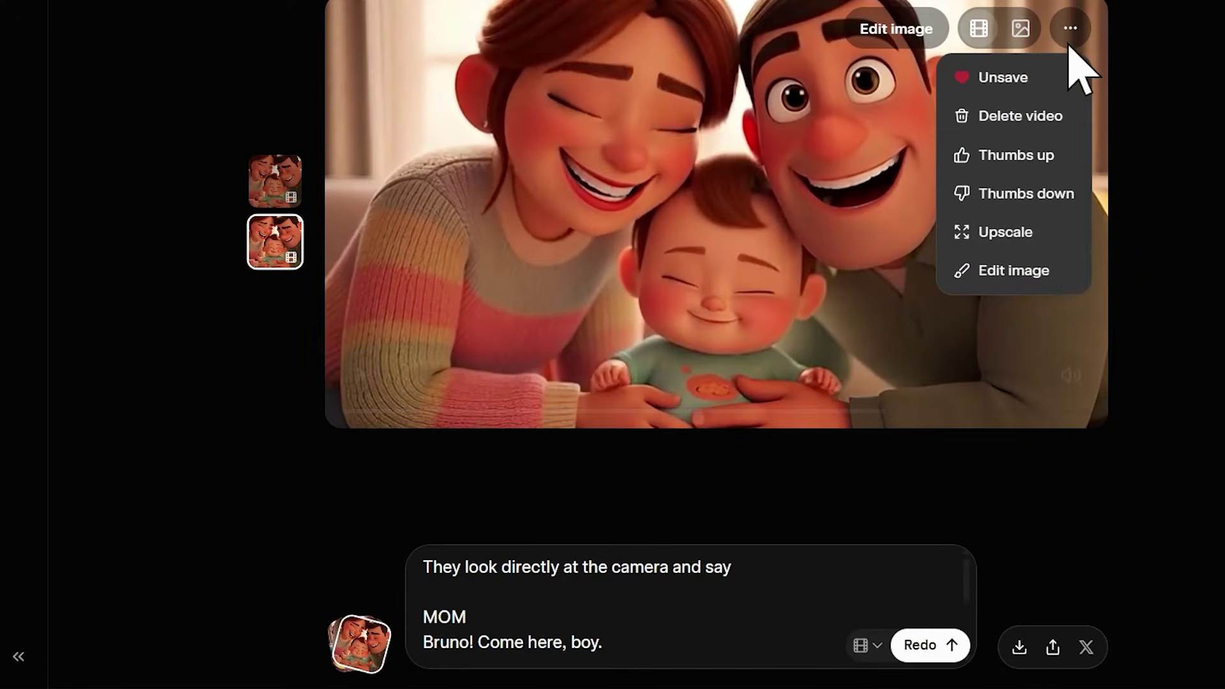
{"action": "left_click", "coordinate": [1045, 231]}
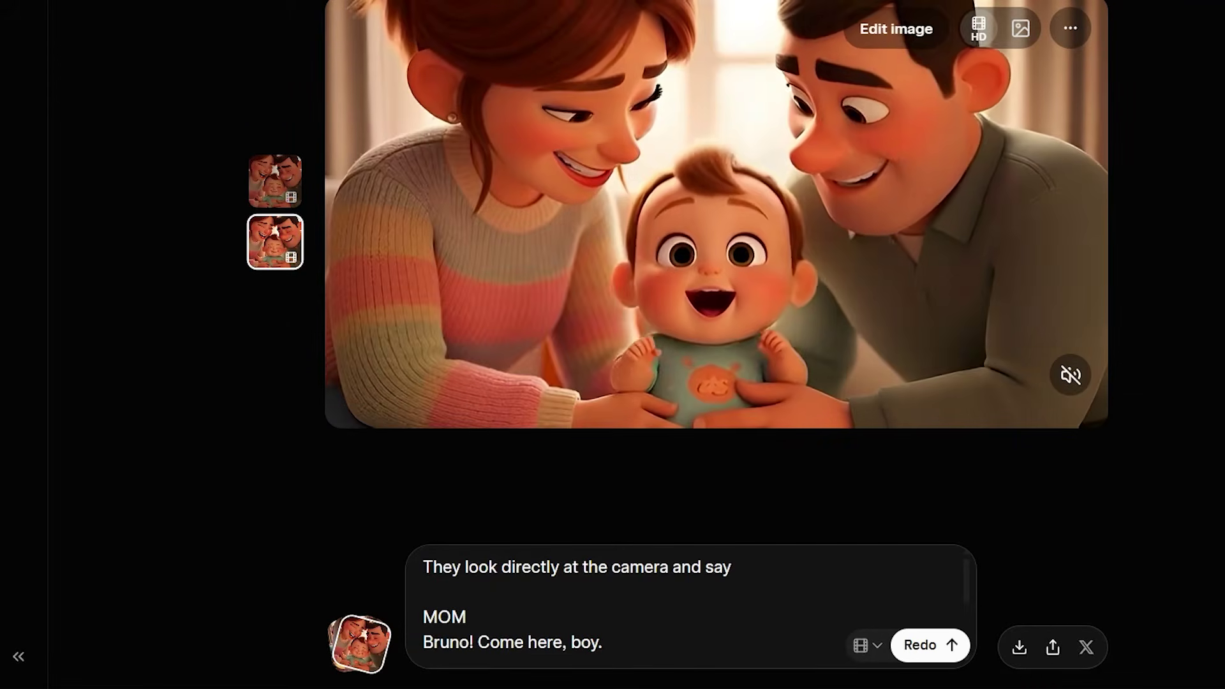
{"action": "mouse_move", "coordinate": [1112, 670]}
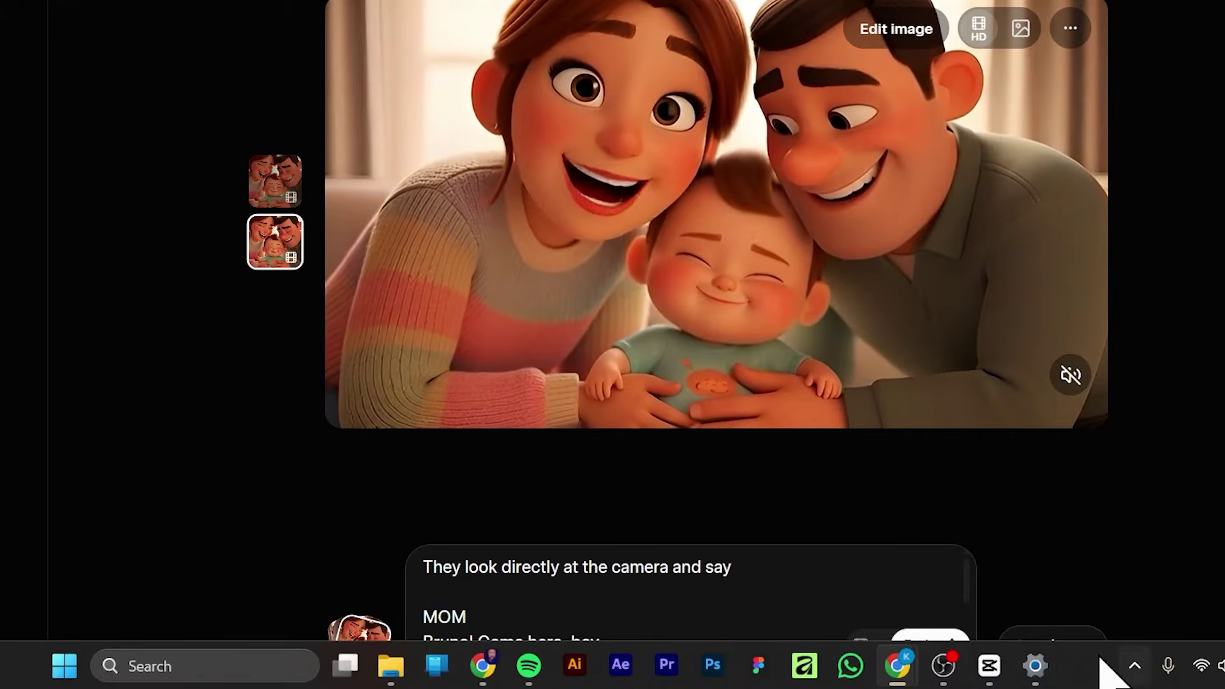
{"action": "mouse_move", "coordinate": [988, 681]}
{"action": "left_click", "coordinate": [1064, 596]}
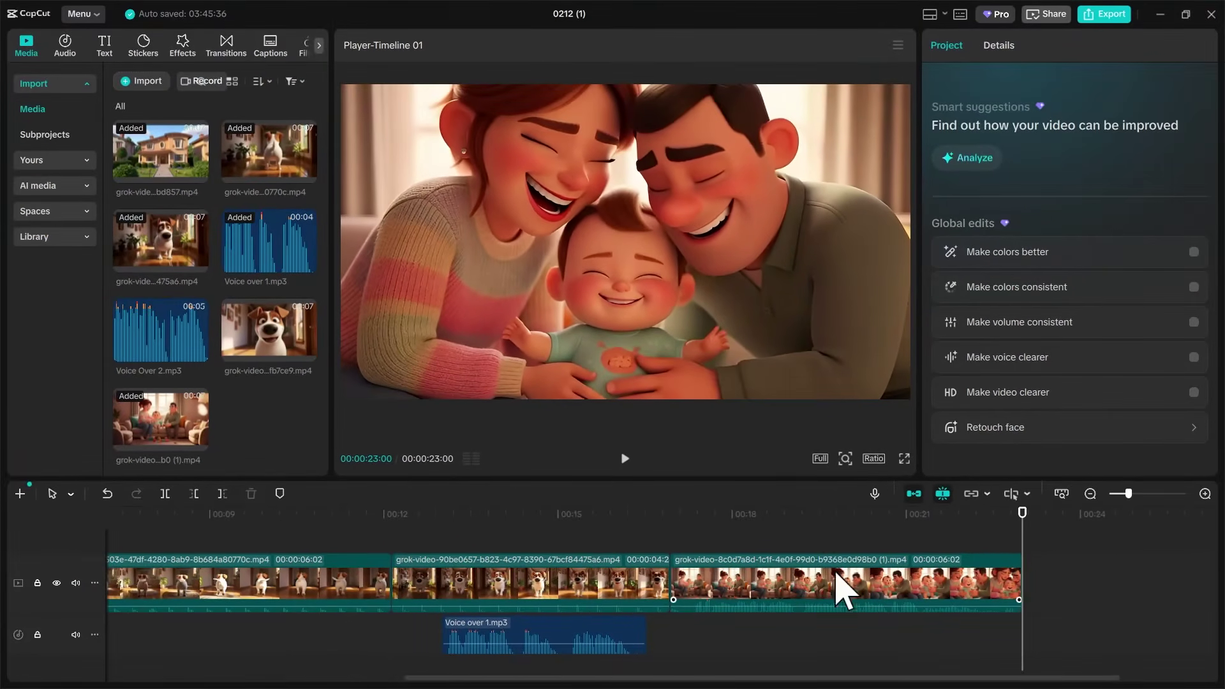
Step: Append the dog close-up video after the sofa family clip on the timeline and play through the cut between them
{"action": "left_click", "coordinate": [762, 515]}
{"action": "left_click_drag", "start_coordinate": [763, 515], "coordinate": [824, 543]}
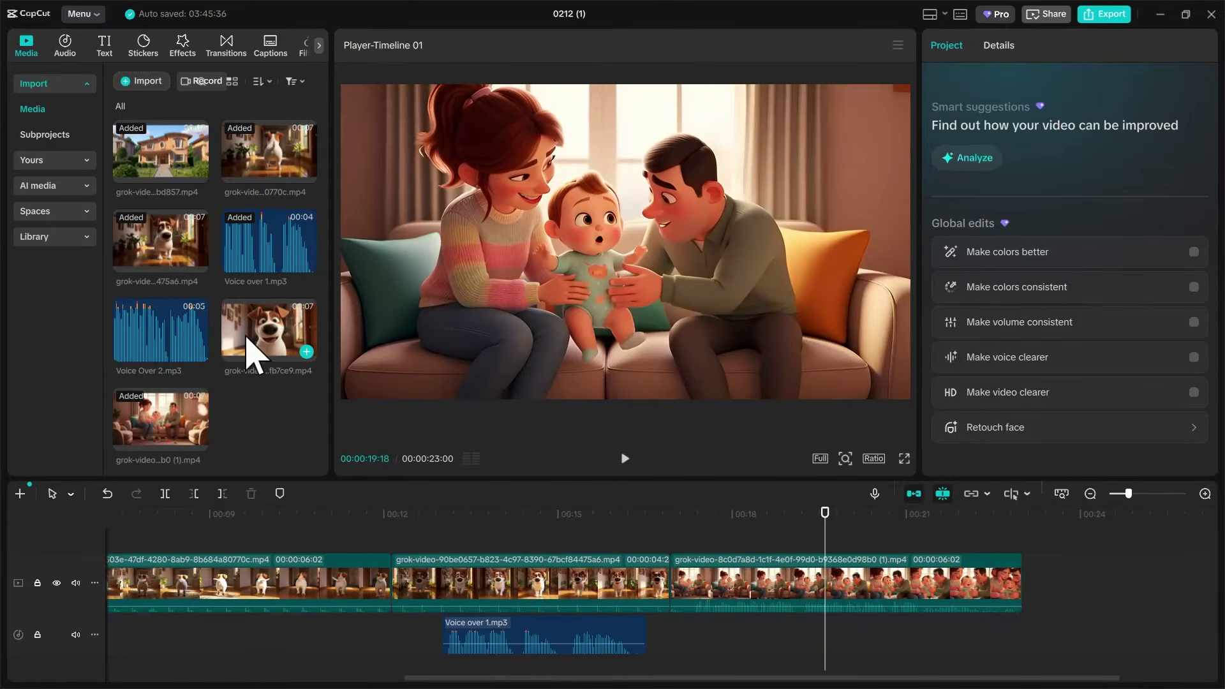
{"action": "left_click_drag", "start_coordinate": [252, 332], "coordinate": [1054, 576]}
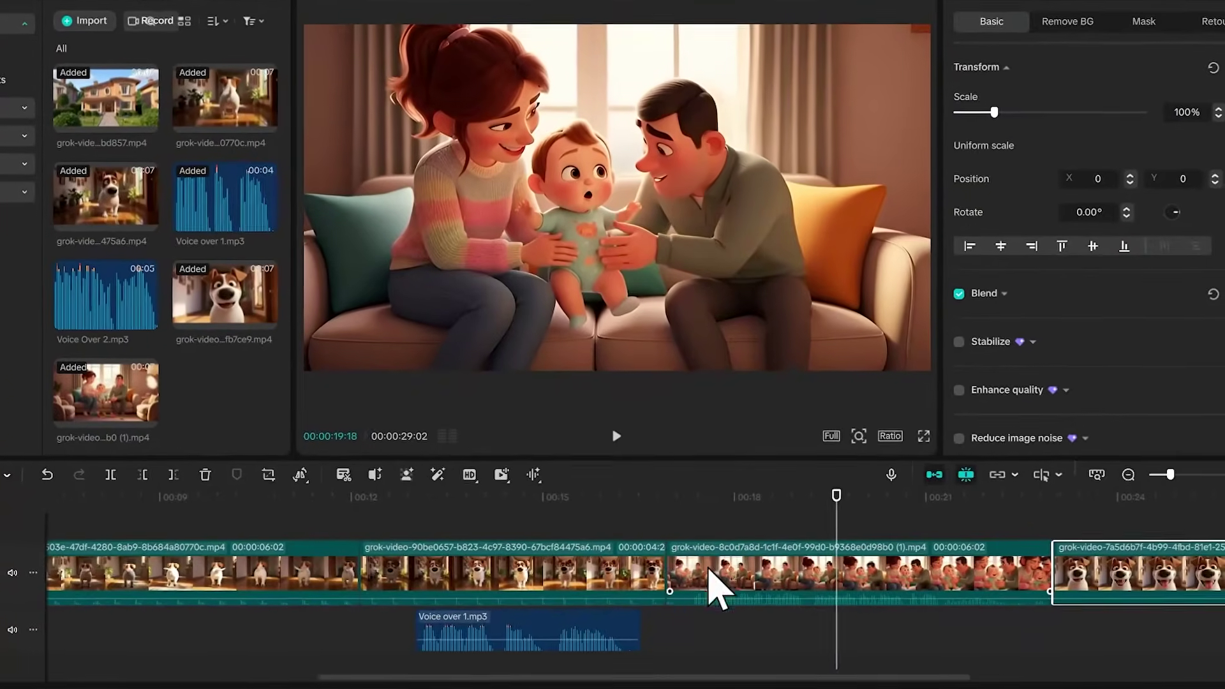
{"action": "left_click", "coordinate": [617, 436]}
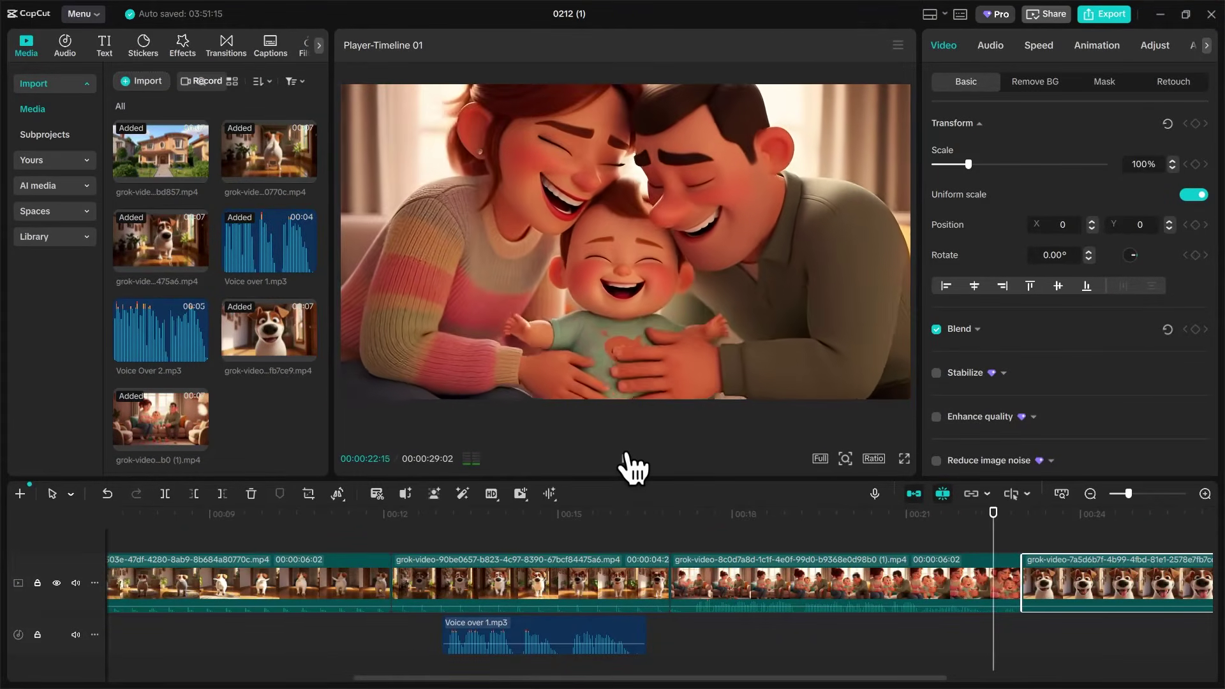
{"action": "left_click", "coordinate": [627, 458]}
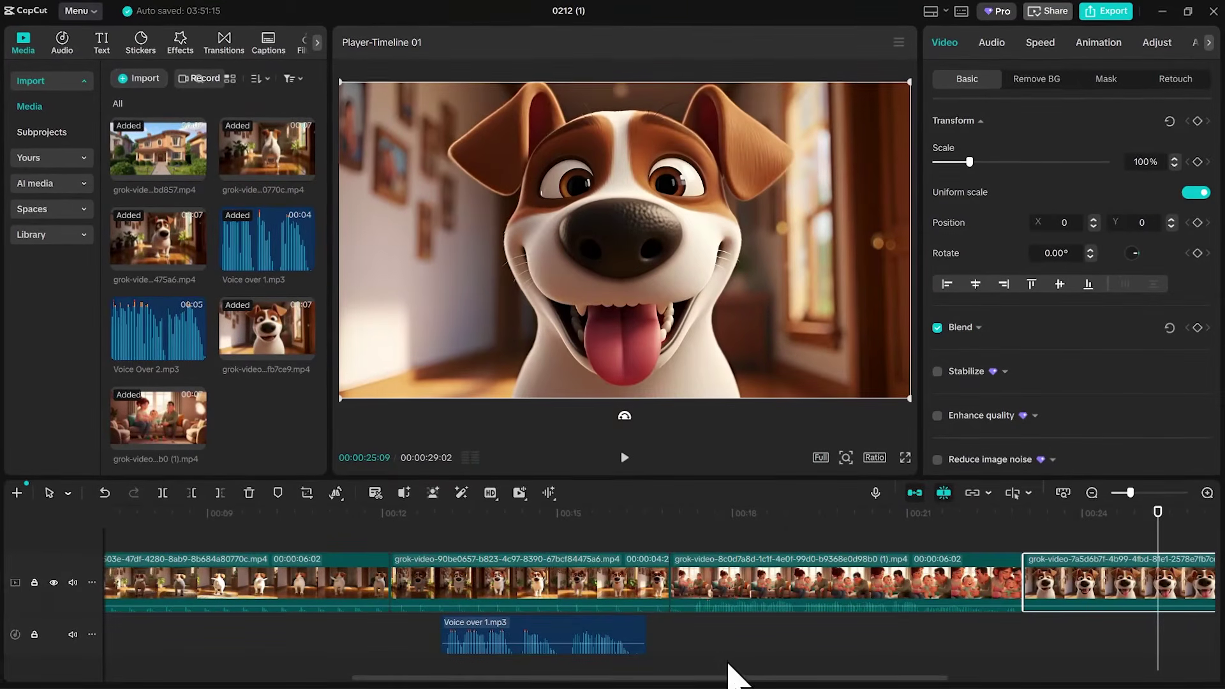
Step: Split the dog close-up clip at 00:00:25:09, turn off the main track magnet, and move its second part to about 30 seconds, leaving a gap
{"action": "scroll", "coordinate": [744, 677], "scroll_direction": "right", "scroll_amount": 5}
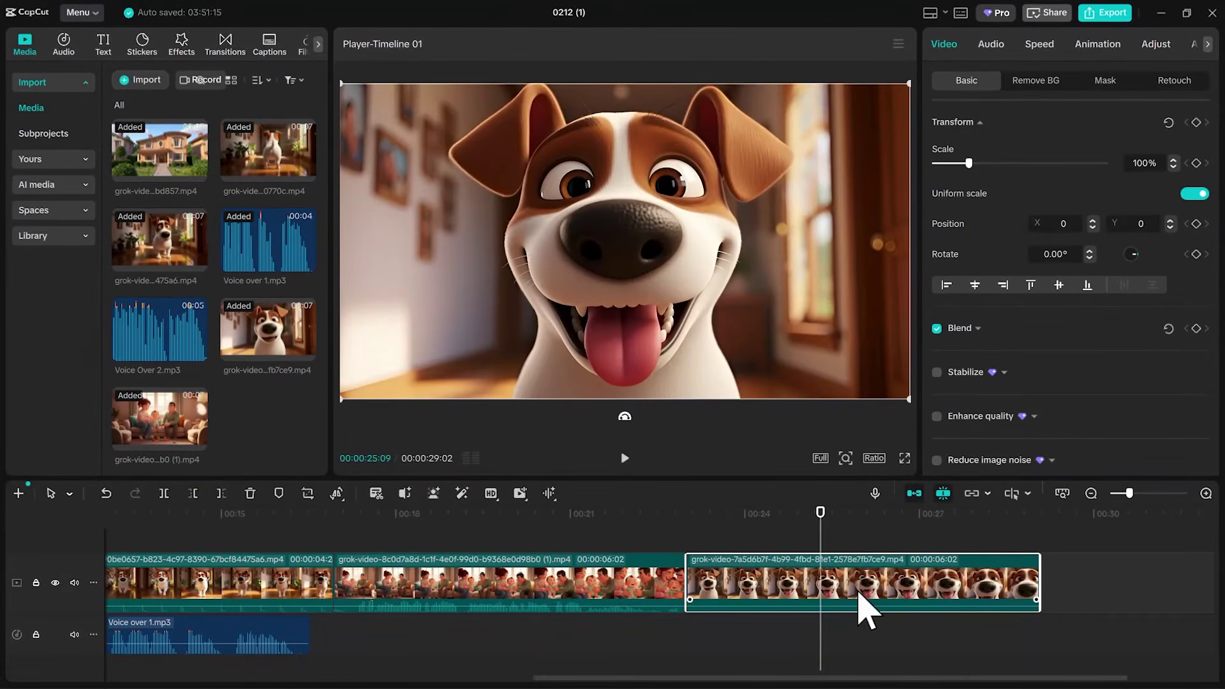
{"action": "left_click", "coordinate": [164, 493]}
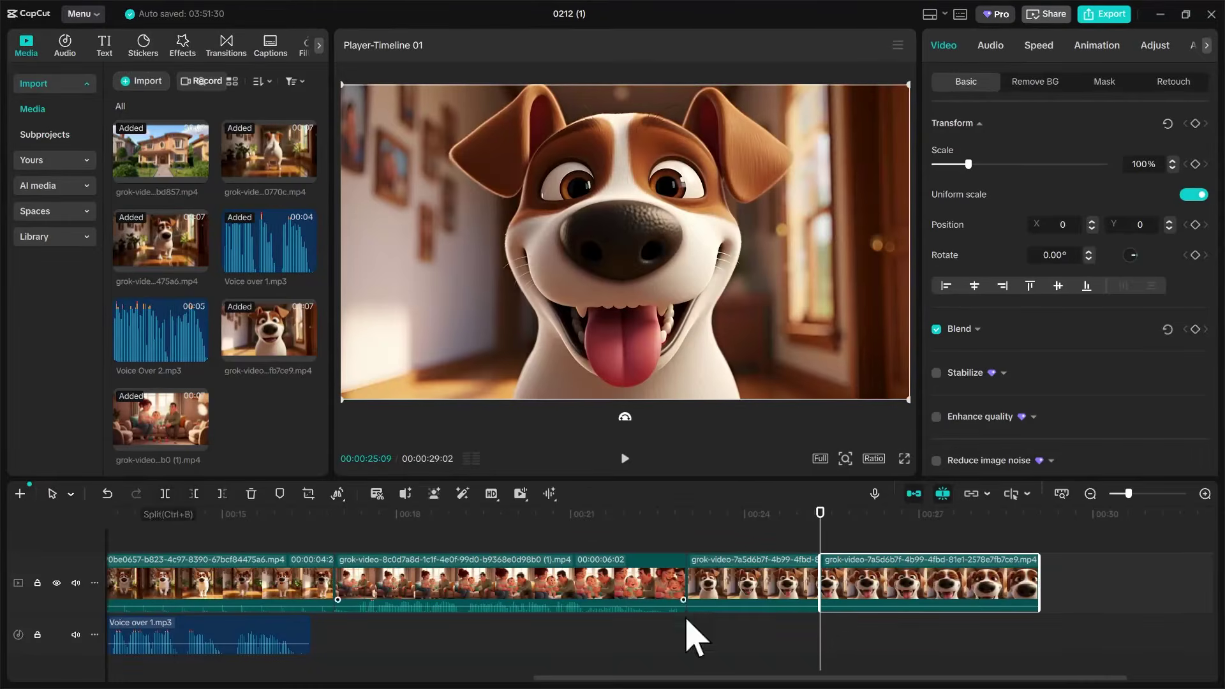
{"action": "left_click_drag", "start_coordinate": [867, 593], "coordinate": [992, 586]}
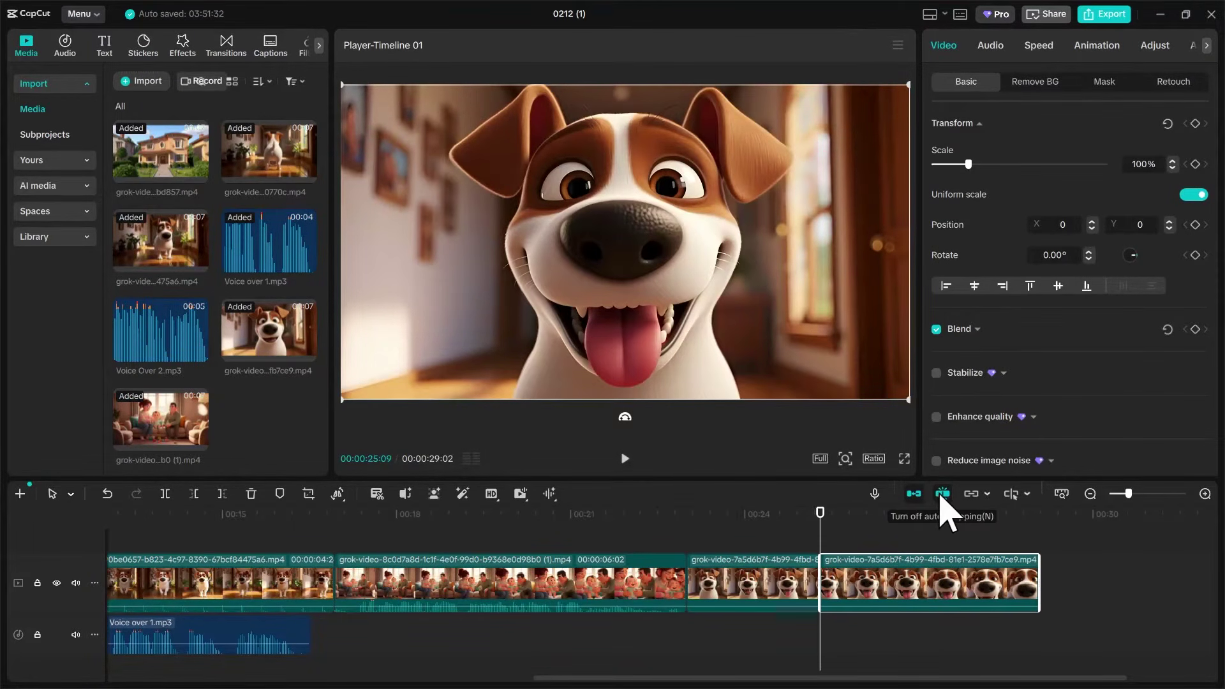
{"action": "left_click", "coordinate": [914, 493]}
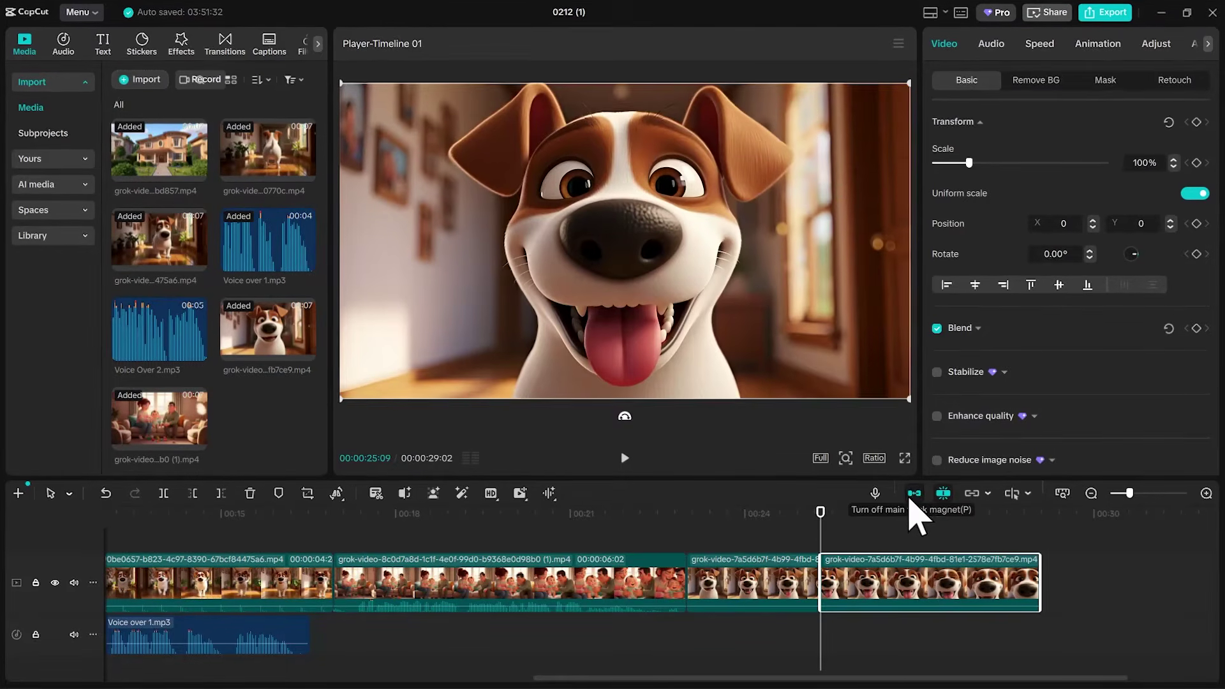
{"action": "left_click_drag", "start_coordinate": [902, 602], "coordinate": [991, 612]}
{"action": "left_click_drag", "start_coordinate": [946, 579], "coordinate": [1142, 583]}
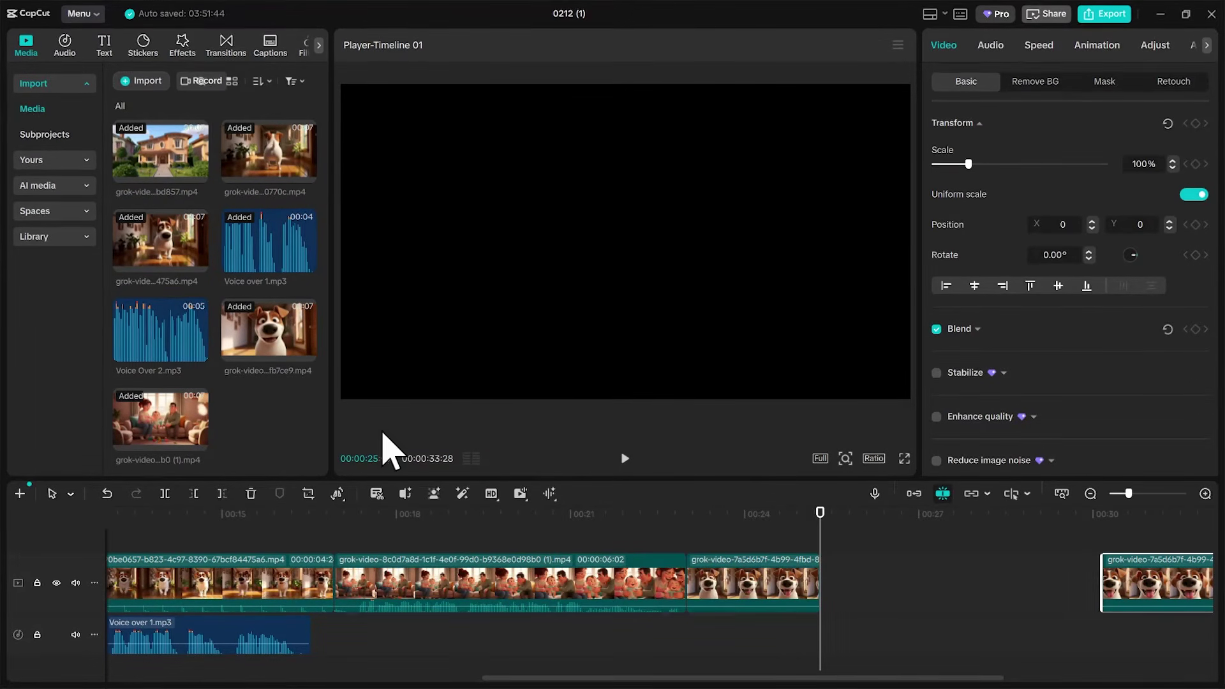
{"action": "left_click", "coordinate": [145, 82]}
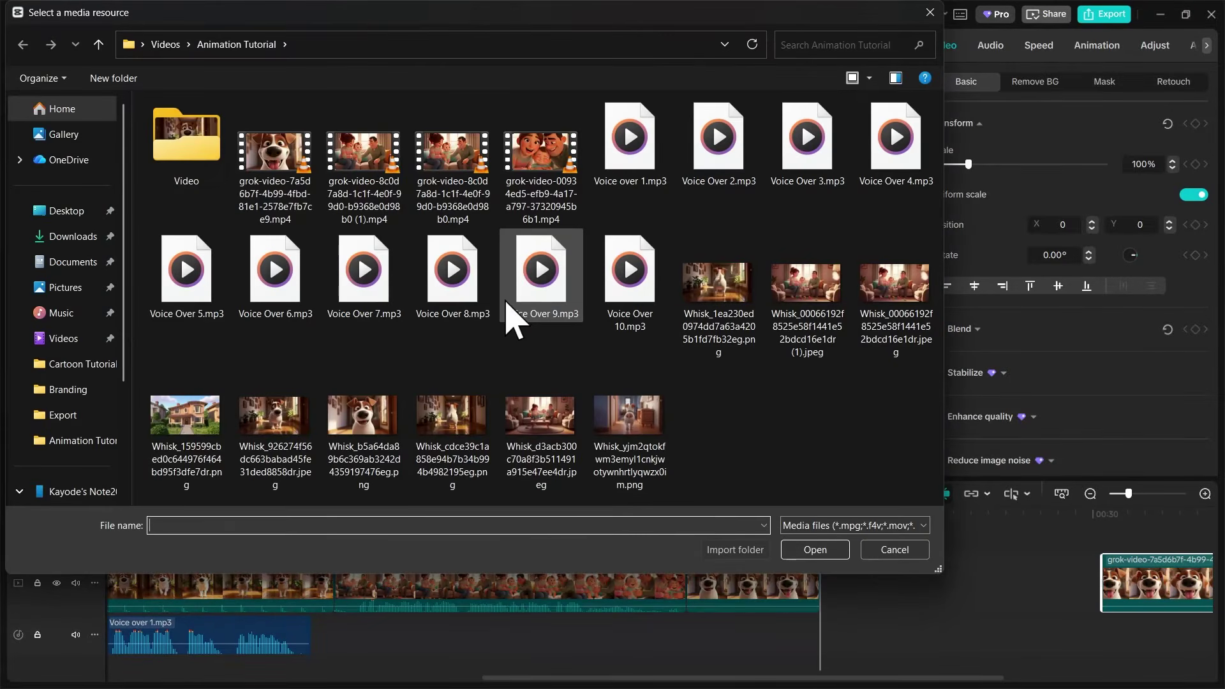
{"action": "left_click", "coordinate": [544, 163]}
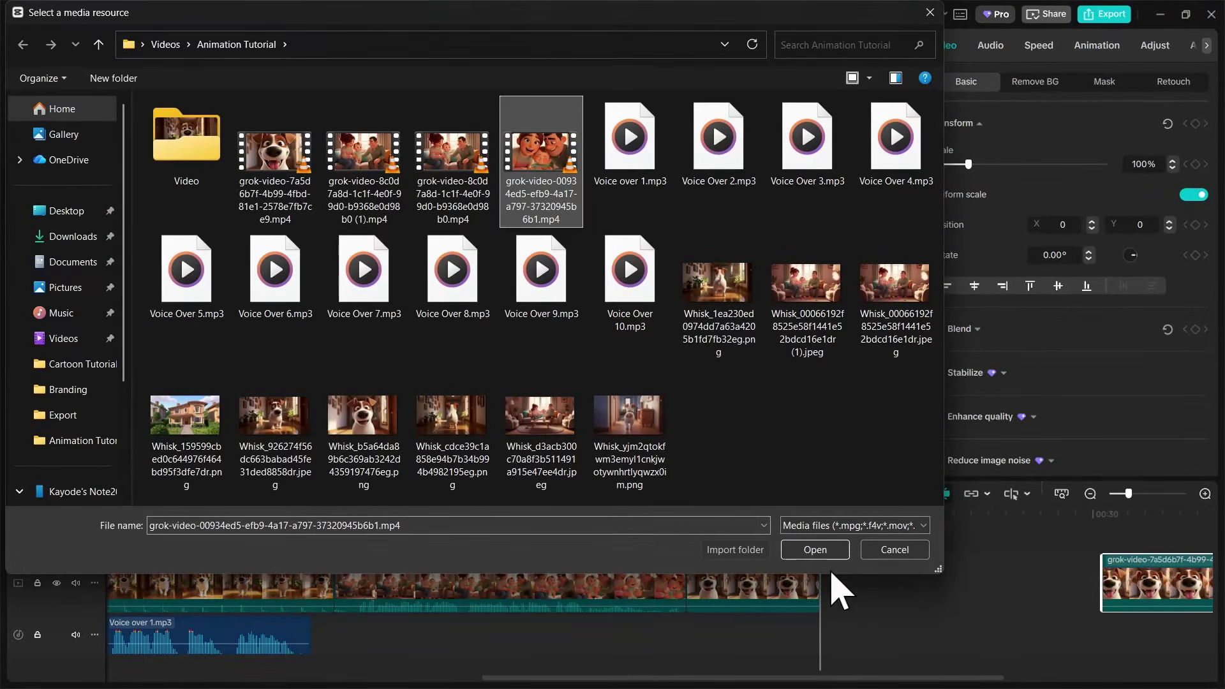
{"action": "left_click", "coordinate": [815, 550]}
{"action": "mouse_move", "coordinate": [255, 423]}
{"action": "left_mouse_down"}
{"action": "mouse_move", "coordinate": [783, 545]}
{"action": "mouse_move", "coordinate": [802, 577]}
{"action": "mouse_move", "coordinate": [245, 431]}
{"action": "left_mouse_up"}
{"action": "left_click_drag", "start_coordinate": [627, 678], "coordinate": [783, 679]}
{"action": "left_click", "coordinate": [808, 584]}
{"action": "left_click_drag", "start_coordinate": [807, 600], "coordinate": [1051, 588]}
{"action": "left_click_drag", "start_coordinate": [268, 426], "coordinate": [560, 568]}
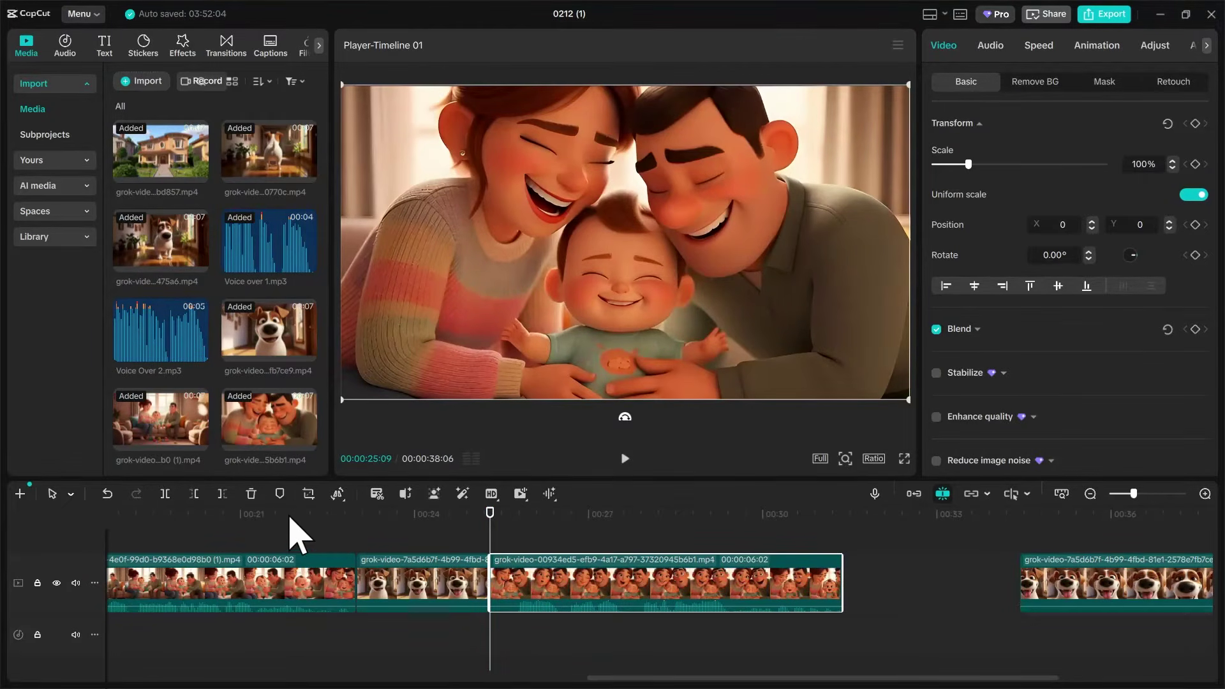
Step: Play the talking family section and move the second dog close-up part back to just after that clip
{"action": "left_click", "coordinate": [290, 518]}
{"action": "left_click", "coordinate": [625, 458]}
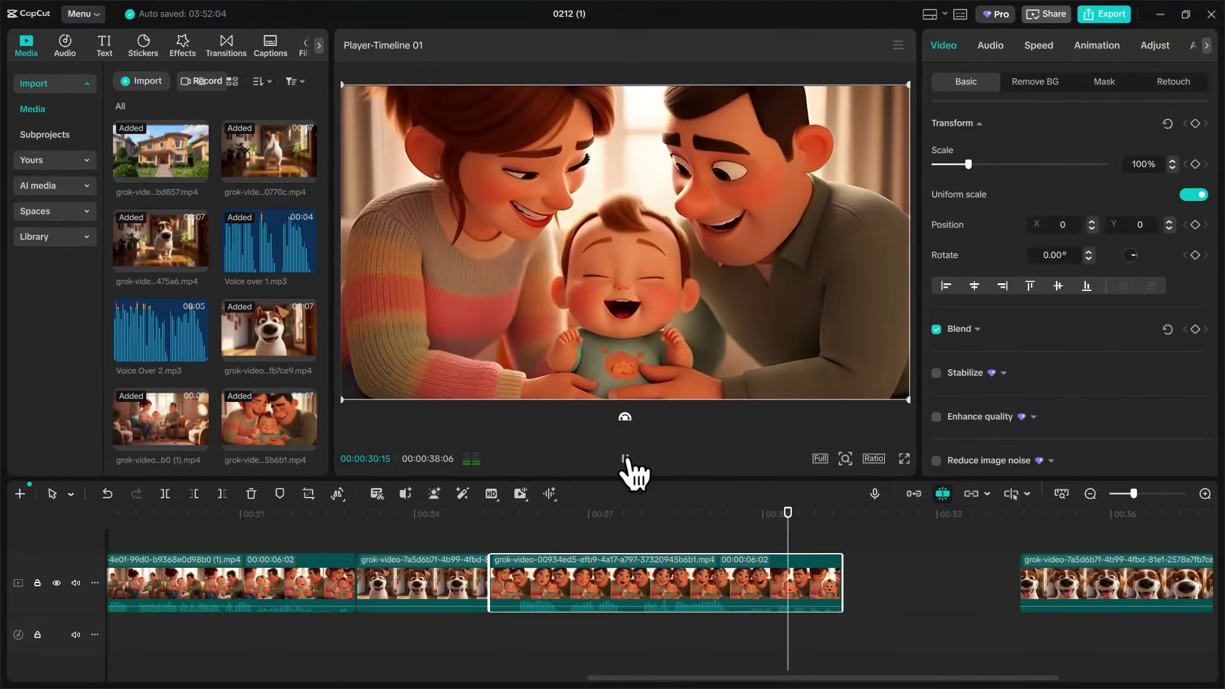
{"action": "left_click", "coordinate": [625, 458]}
{"action": "left_click", "coordinate": [1073, 594]}
{"action": "left_click_drag", "start_coordinate": [1072, 594], "coordinate": [910, 638]}
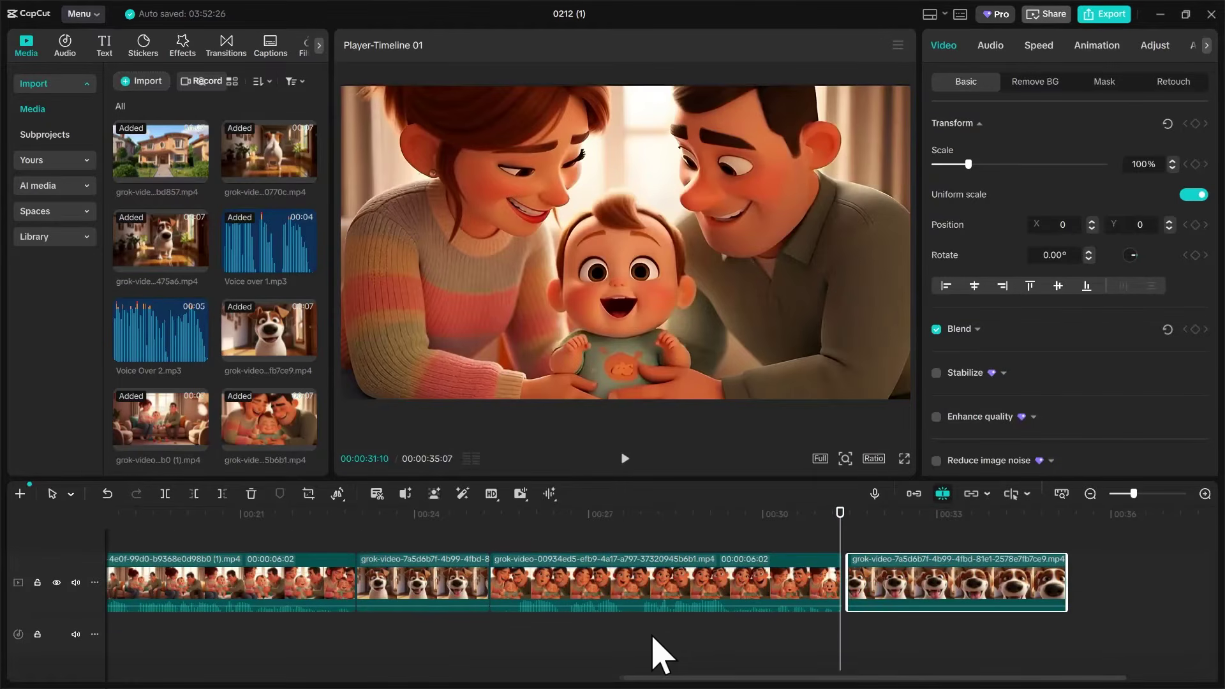
Step: Play the sequence from the sofa family scene through the final dog close-up to review the cuts
{"action": "left_click_drag", "start_coordinate": [1134, 494], "coordinate": [1130, 495]}
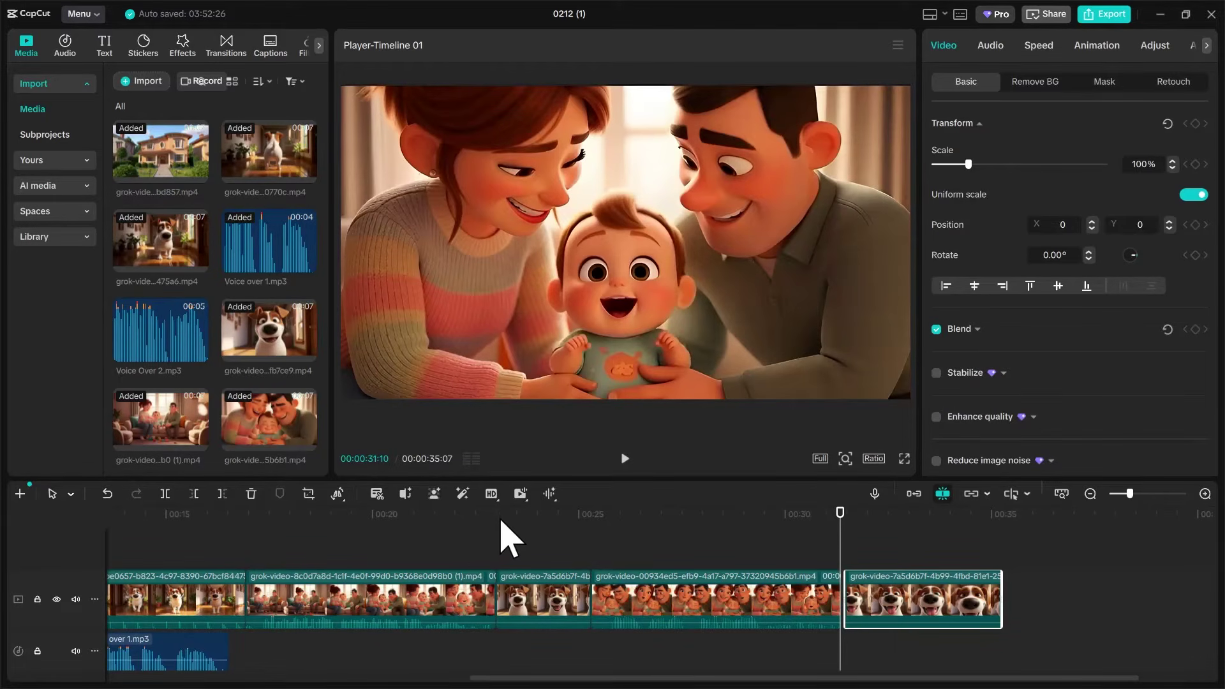
{"action": "left_click", "coordinate": [446, 518]}
{"action": "left_click", "coordinate": [625, 458]}
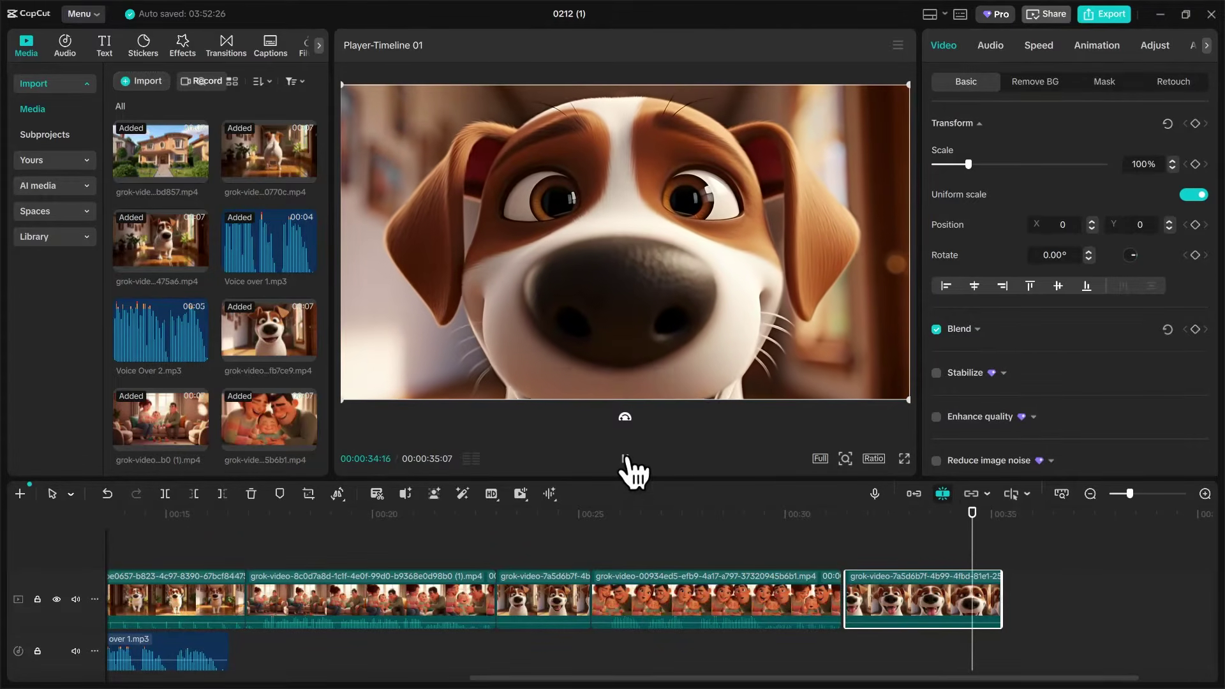
{"action": "left_click", "coordinate": [625, 458]}
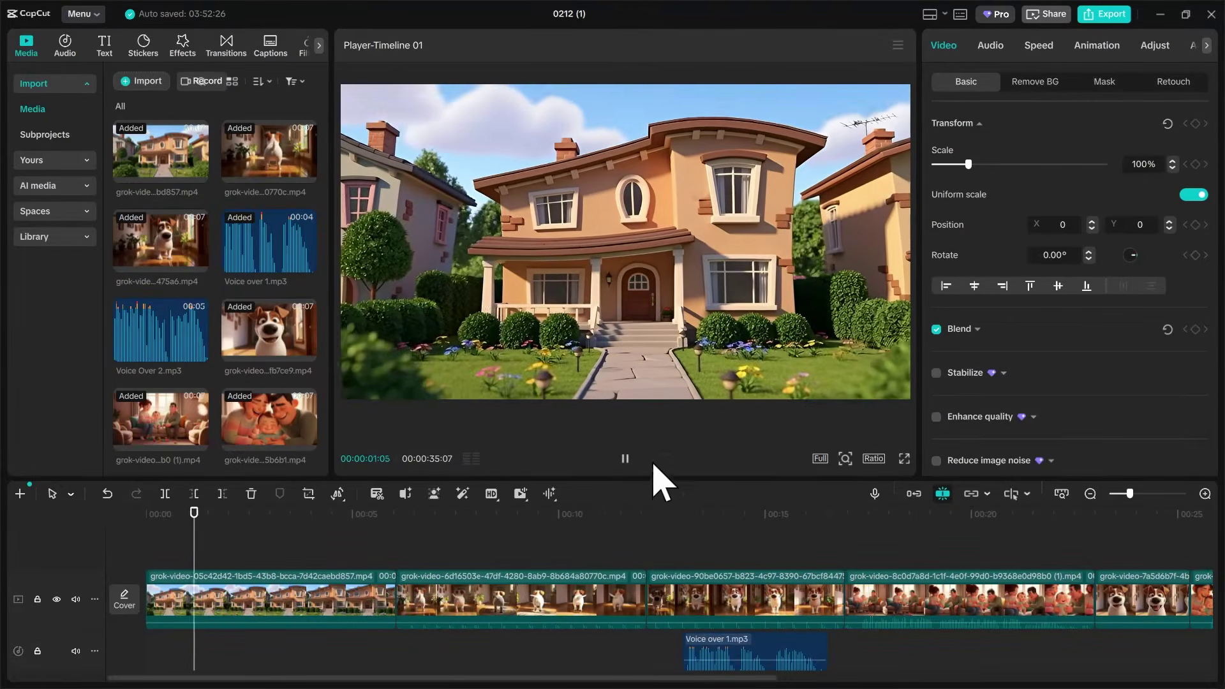
{"action": "left_click", "coordinate": [936, 514]}
Step: Audition Voice Over 2.mp3 and place it on the audio track, starting just before the final dog close-up
{"action": "scroll", "coordinate": [895, 666], "scroll_direction": "right", "scroll_amount": 5}
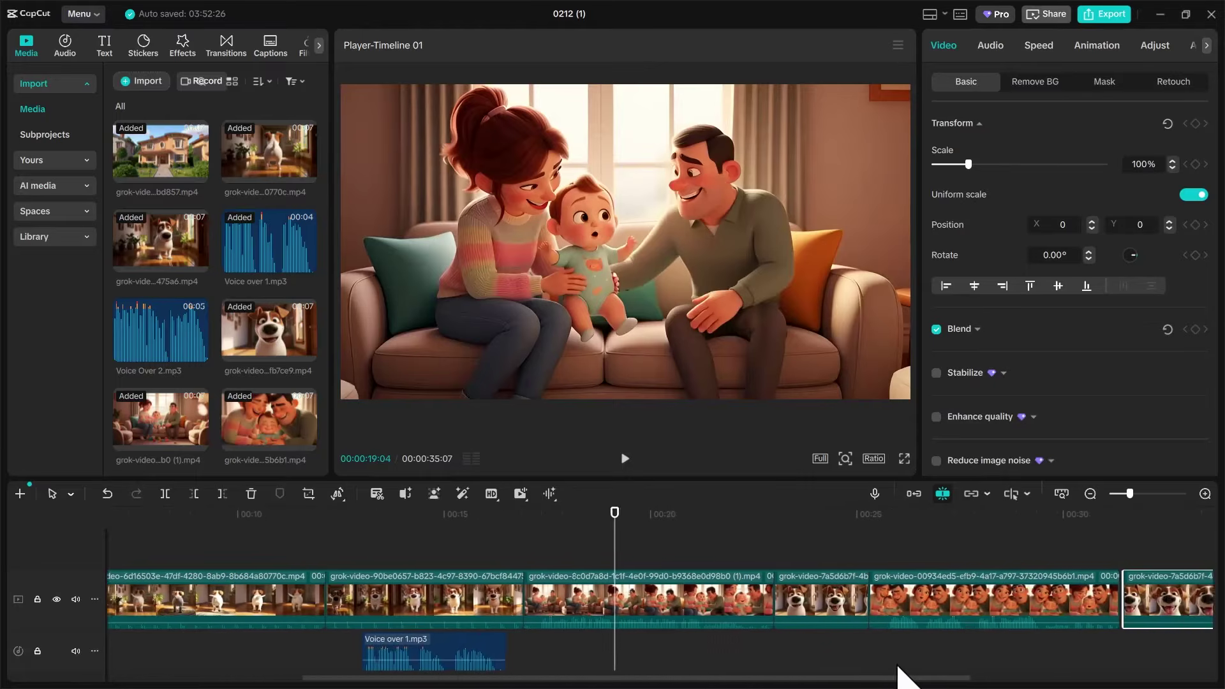
{"action": "left_click_drag", "start_coordinate": [895, 667], "coordinate": [1015, 672]}
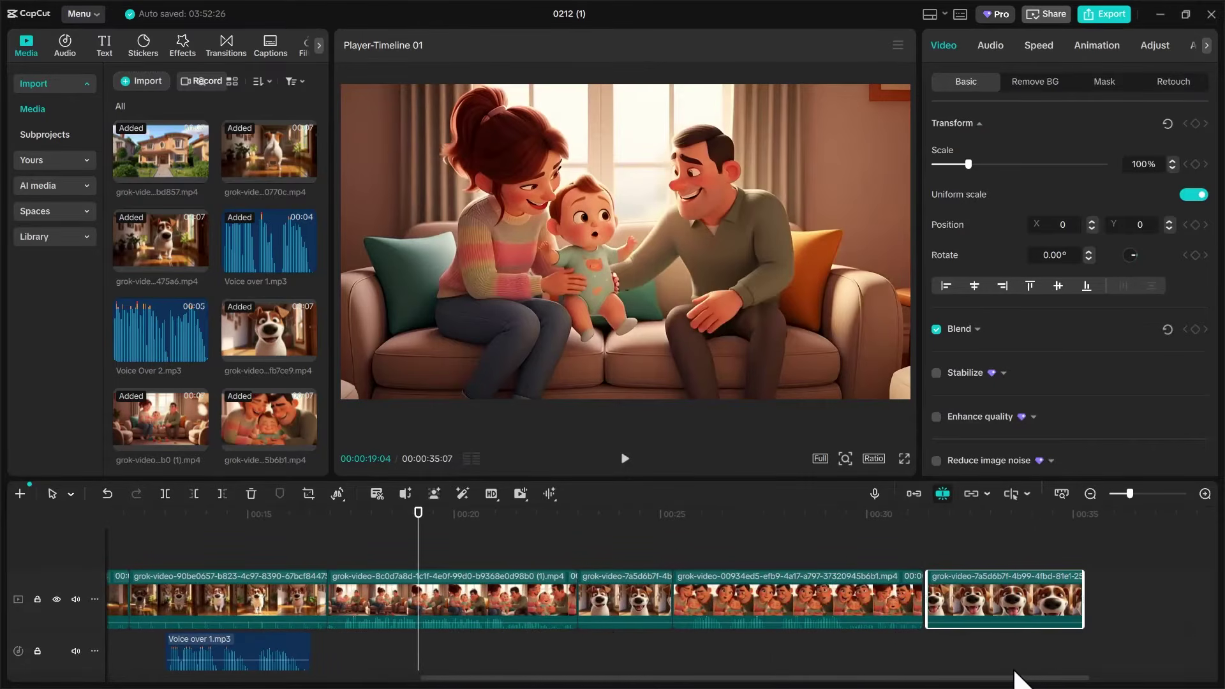
{"action": "left_click", "coordinate": [151, 349]}
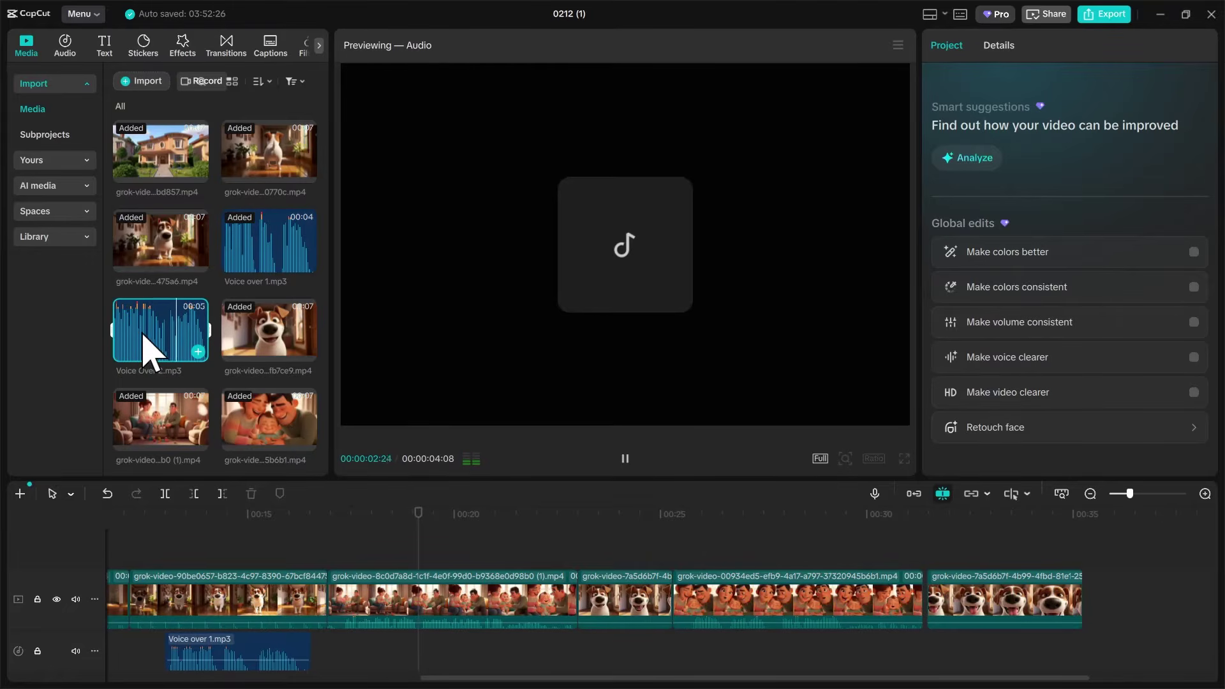
{"action": "left_click_drag", "start_coordinate": [143, 323], "coordinate": [602, 646]}
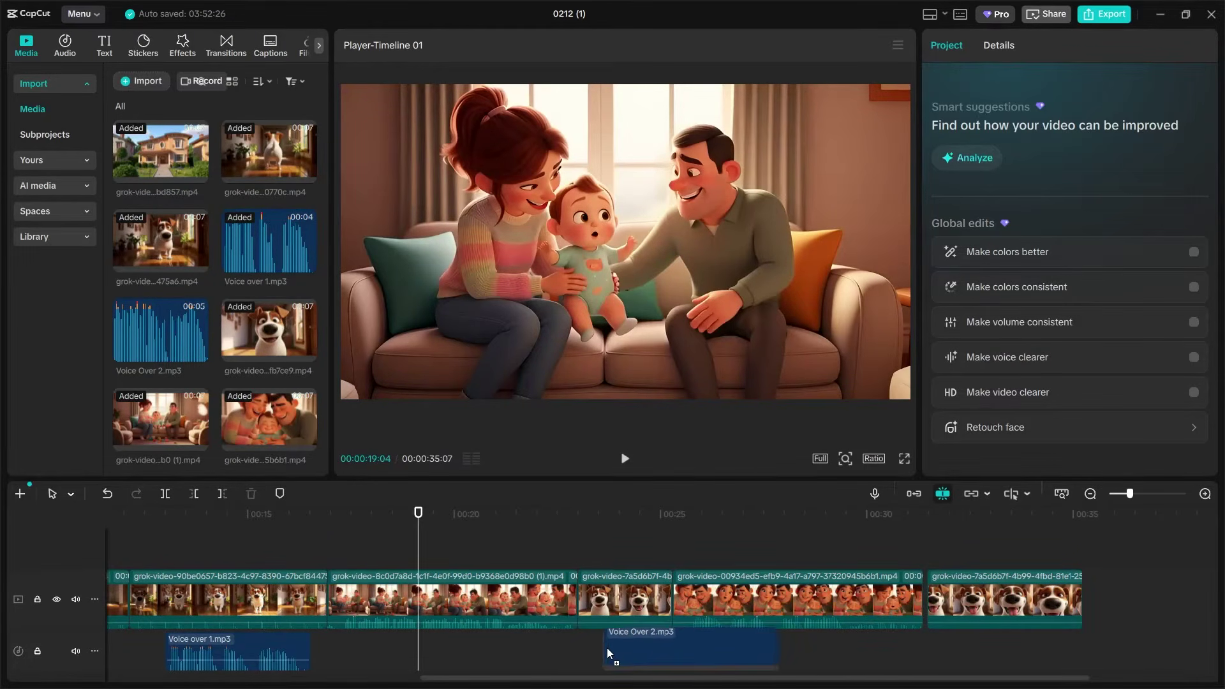
{"action": "left_click_drag", "start_coordinate": [844, 645], "coordinate": [845, 646]}
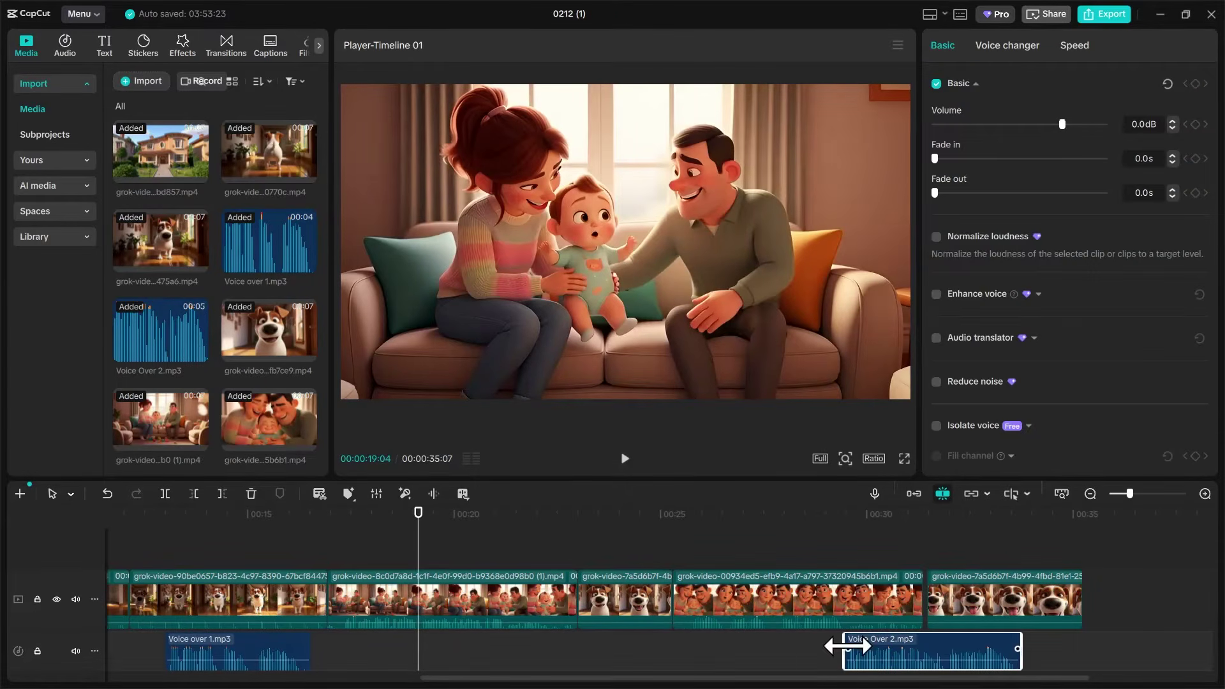
{"action": "left_click", "coordinate": [645, 516]}
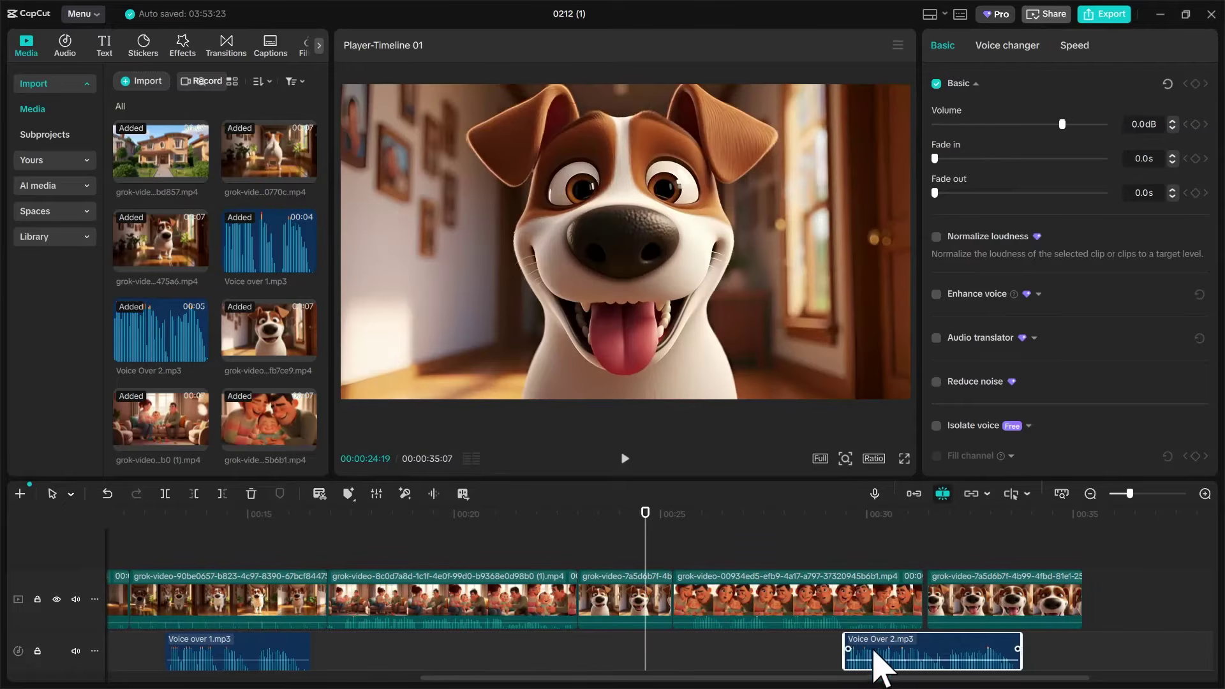
{"action": "left_click_drag", "start_coordinate": [962, 643], "coordinate": [1002, 643]}
Step: Play back the placed narration, shift Voice Over 2 slightly earlier under the talking family clip, and replay the section
{"action": "left_click", "coordinate": [418, 512]}
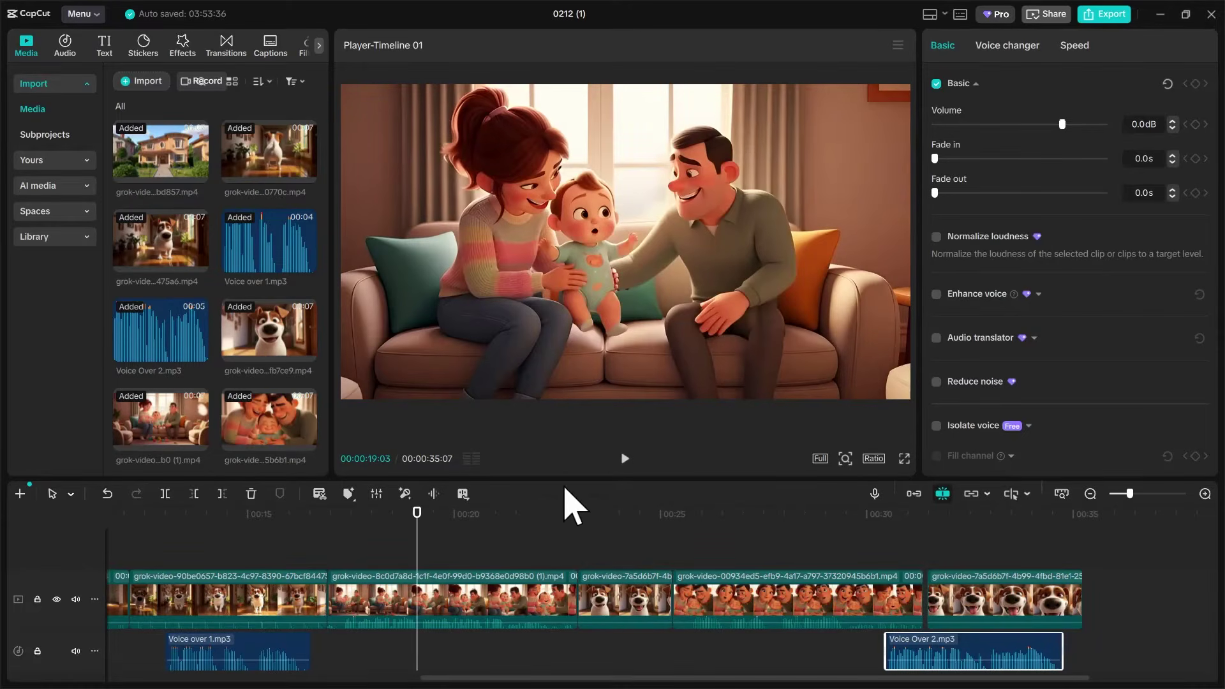
{"action": "left_click", "coordinate": [625, 458]}
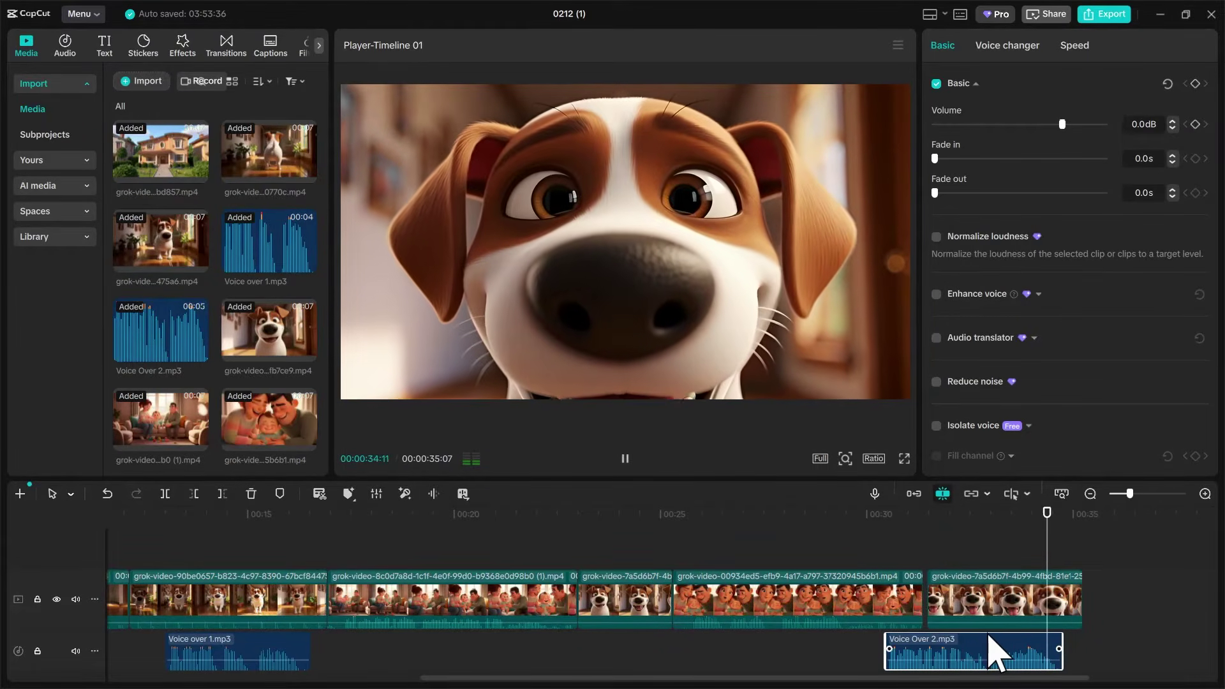
{"action": "key", "text": "space"}
{"action": "left_click_drag", "start_coordinate": [988, 642], "coordinate": [954, 643]}
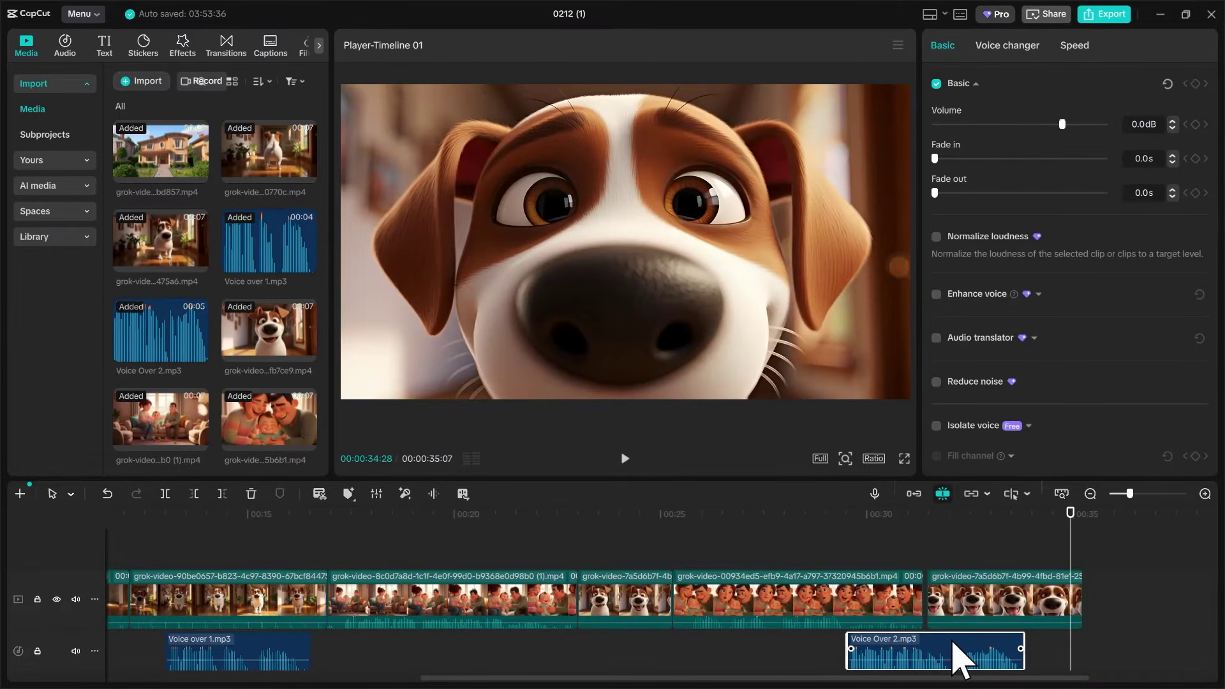
{"action": "left_click", "coordinate": [631, 516]}
{"action": "key", "text": "space"}
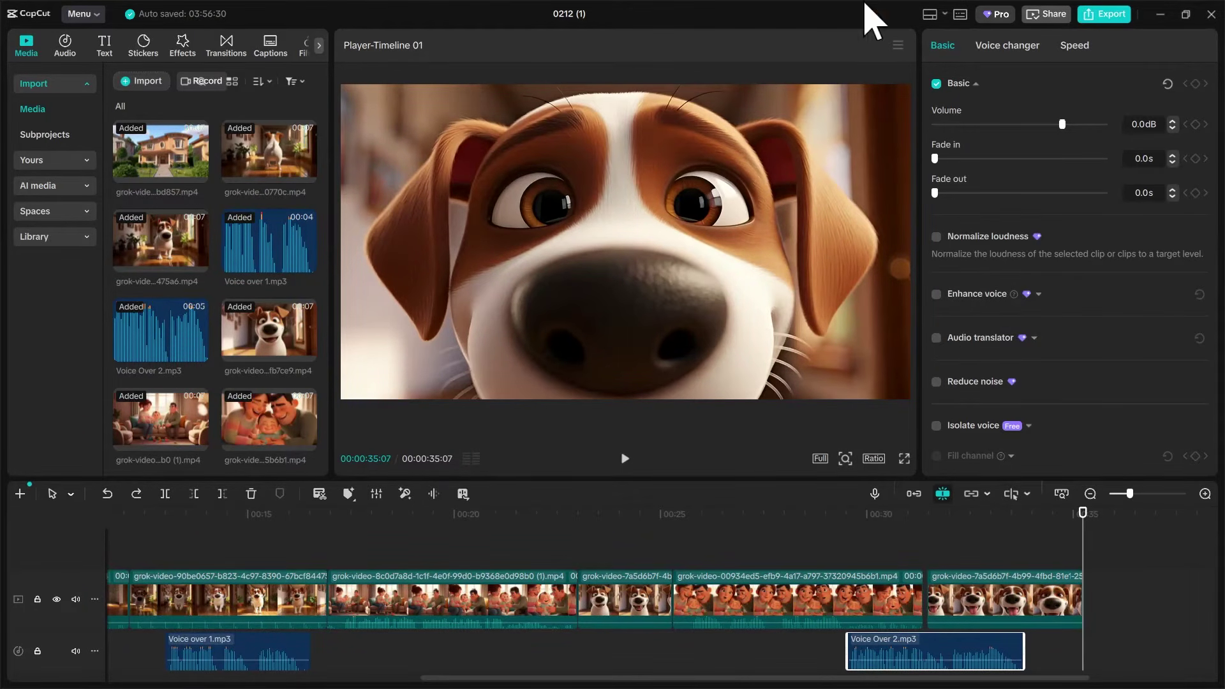
Step: Minimize CapCut to check the Scene 3 lines in the ChatGPT script, then return and select the Voice Over 2 clip
{"action": "left_click", "coordinate": [1169, 13]}
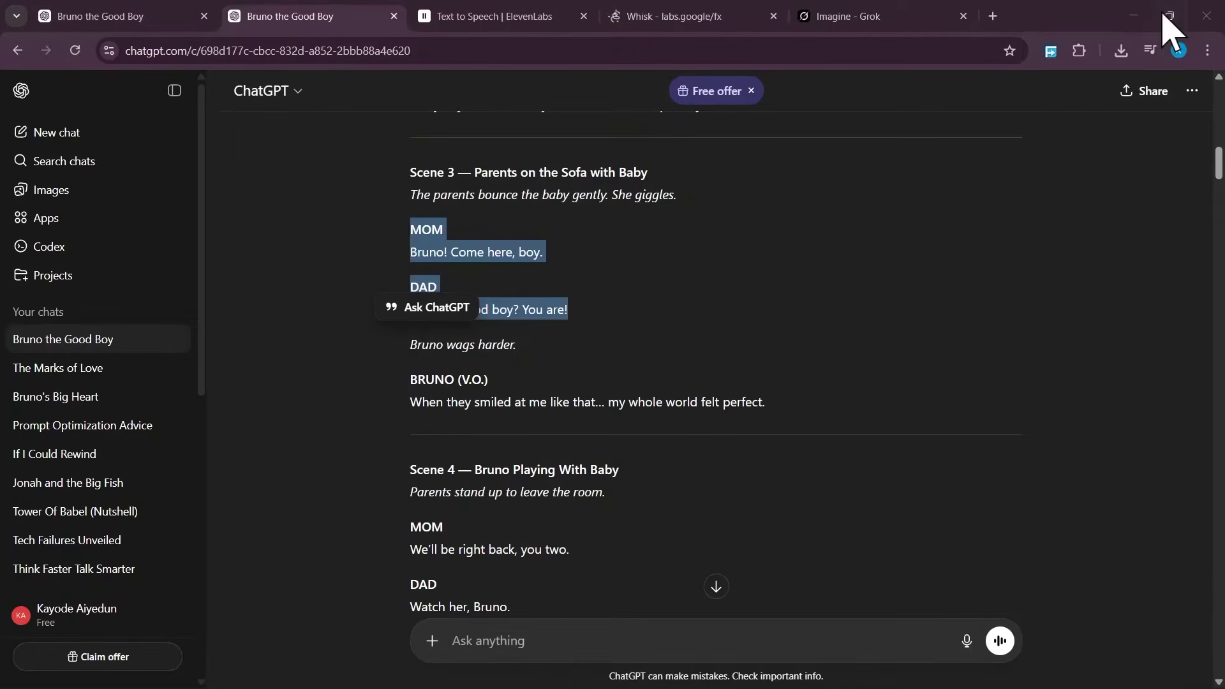
{"action": "left_click", "coordinate": [713, 313]}
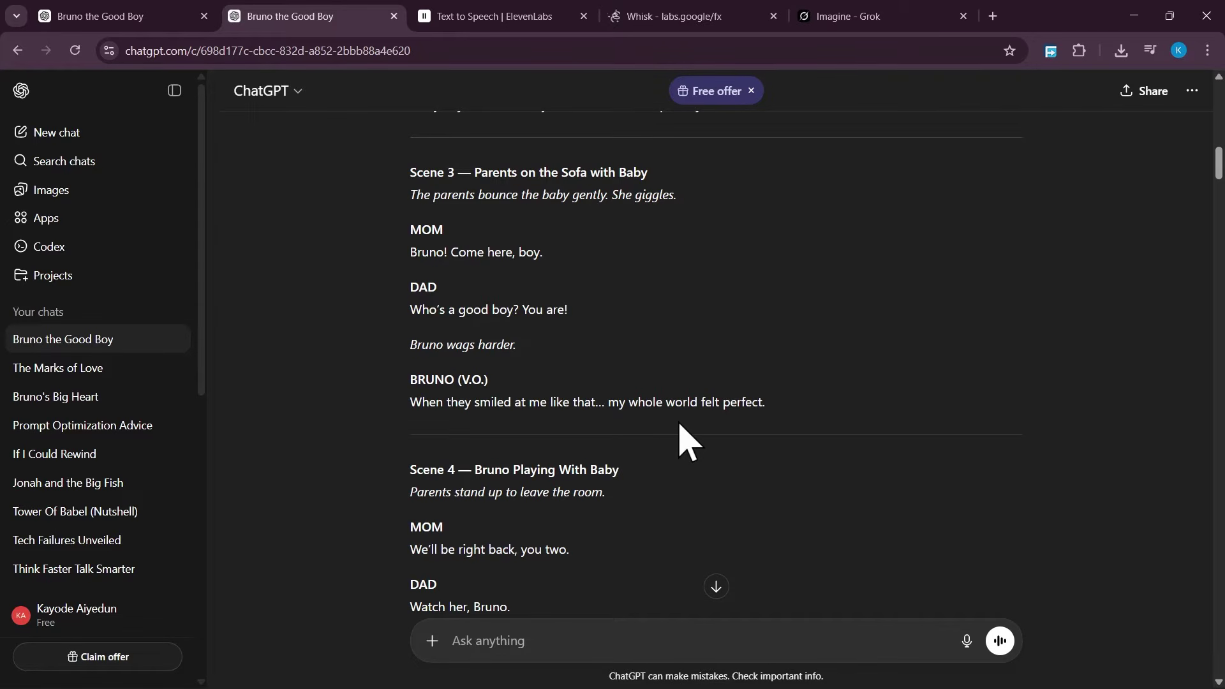
{"action": "mouse_move", "coordinate": [924, 667]}
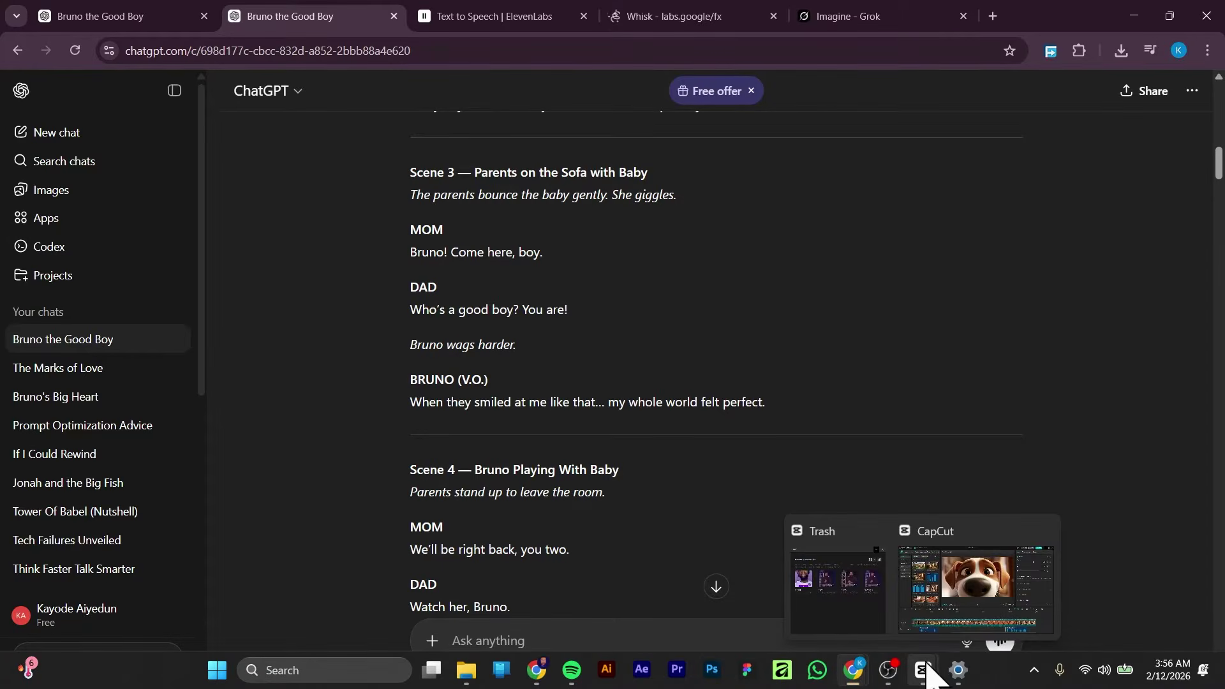
{"action": "left_click", "coordinate": [906, 616]}
{"action": "left_click", "coordinate": [979, 647]}
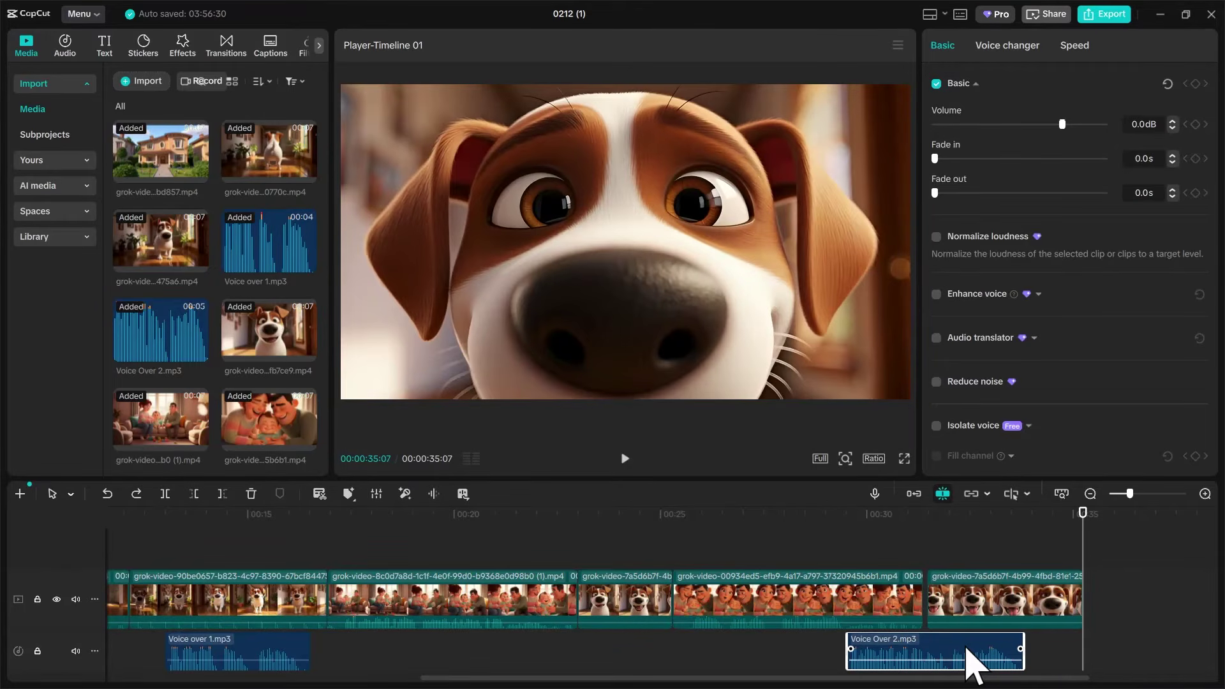
Step: Import Voice Over 3.mp3 into the project media and select the talking family clip on the timeline
{"action": "left_click", "coordinate": [140, 81]}
{"action": "left_click", "coordinate": [441, 263]}
{"action": "left_click", "coordinate": [775, 546]}
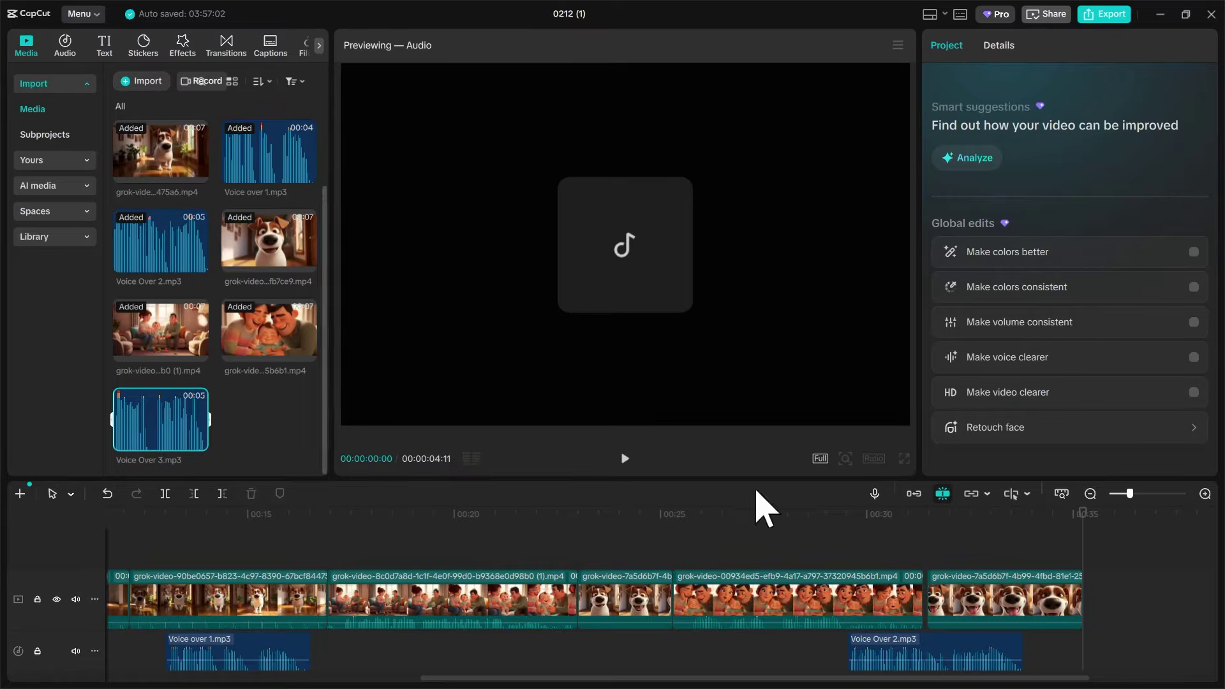
{"action": "left_click", "coordinate": [888, 607]}
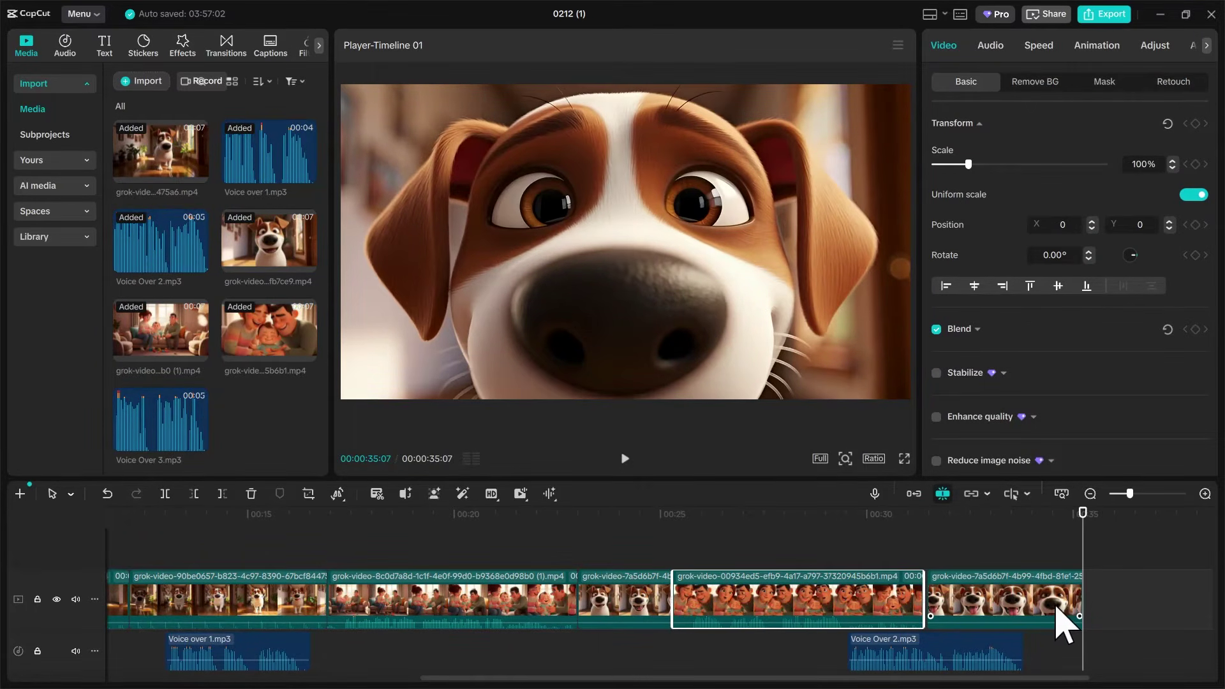
Step: Try Voice Over 2 at the start of the dog clip between the two family scenes and play that section
{"action": "left_click_drag", "start_coordinate": [941, 643], "coordinate": [681, 646]}
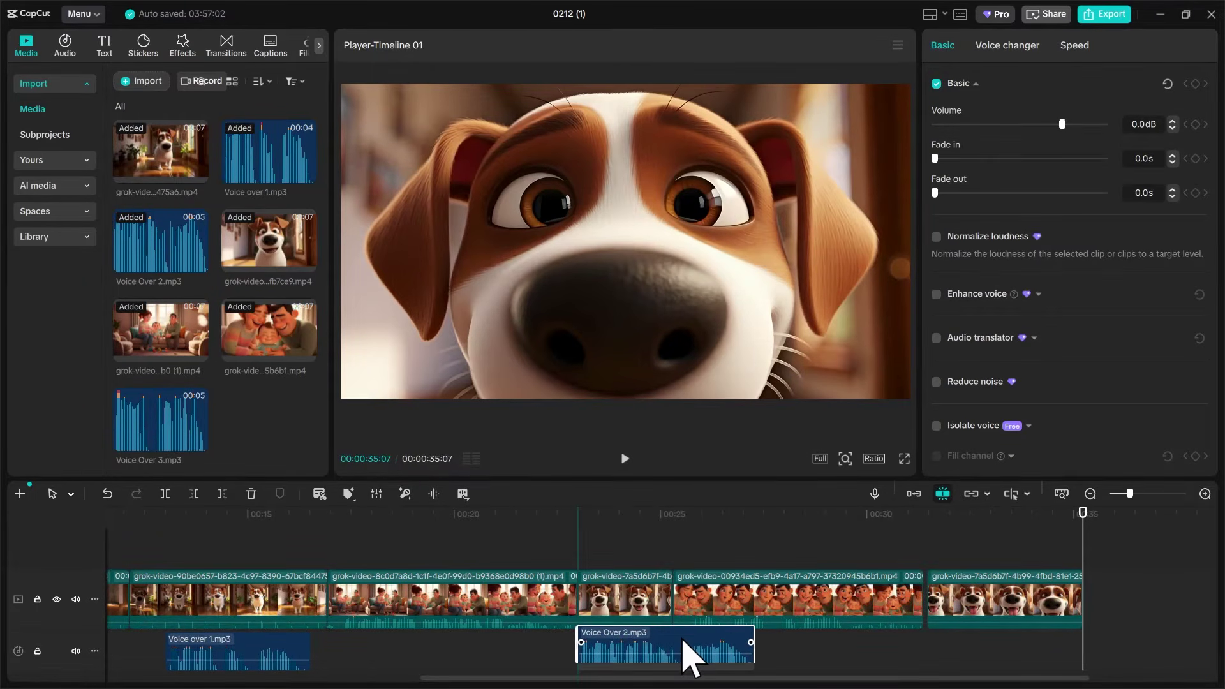
{"action": "left_click", "coordinate": [494, 513]}
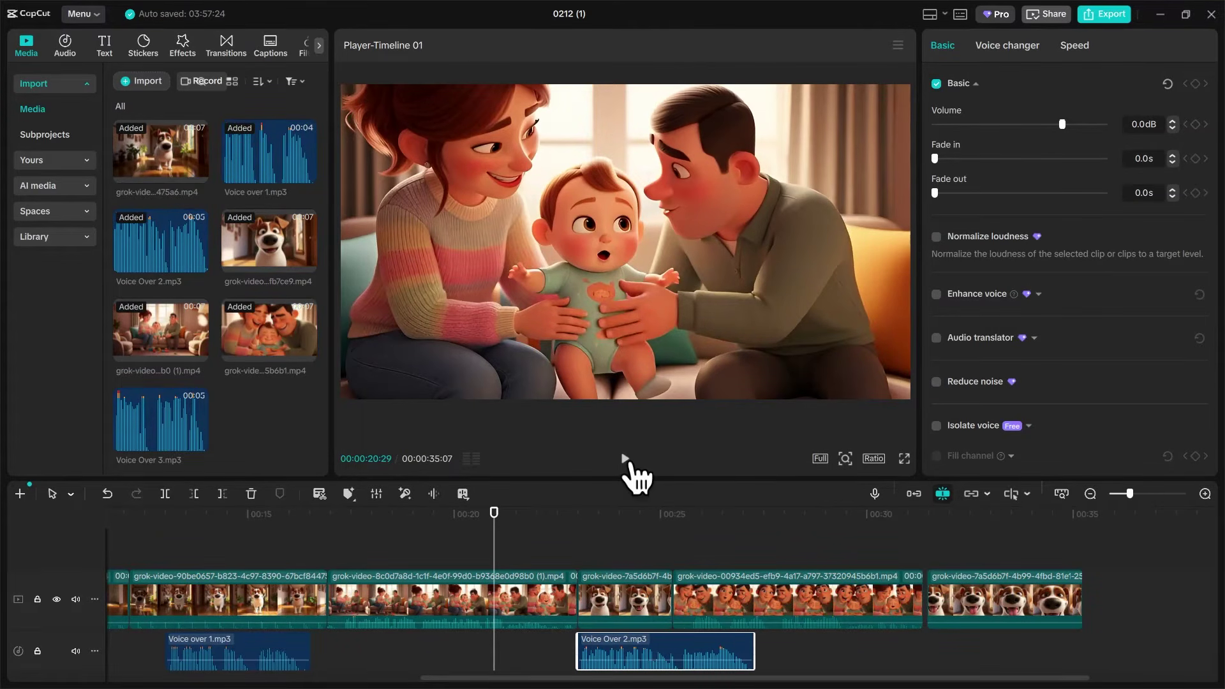
{"action": "left_click", "coordinate": [628, 464]}
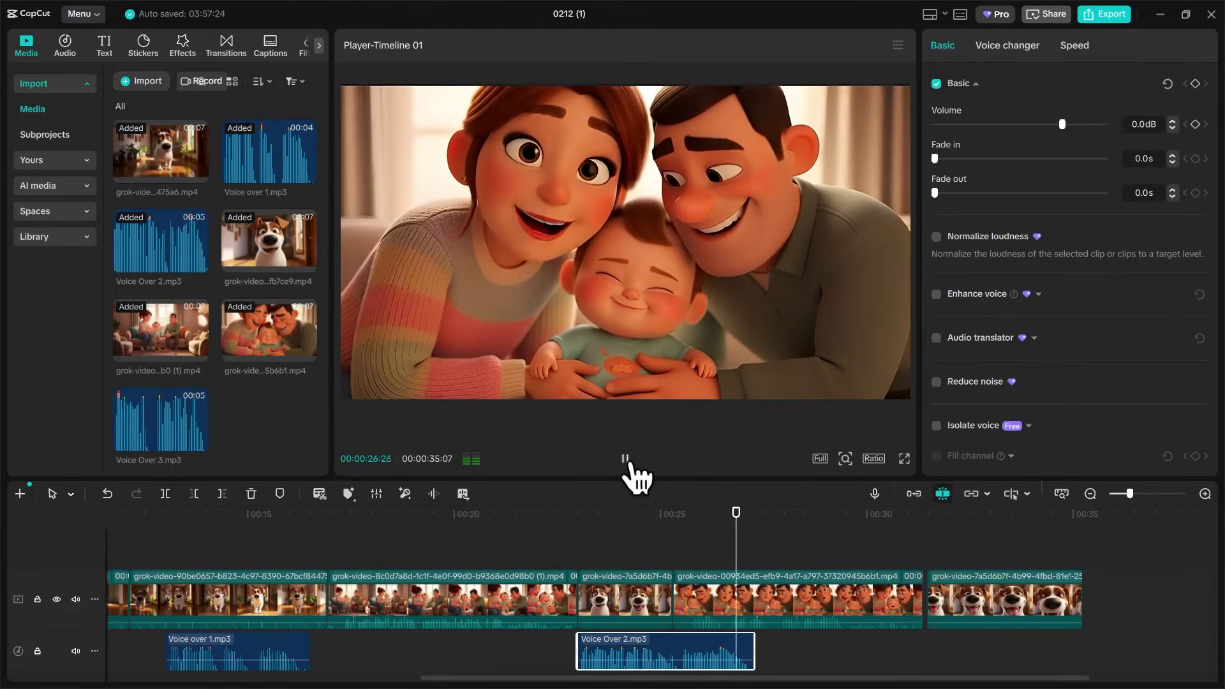
{"action": "left_click", "coordinate": [625, 460]}
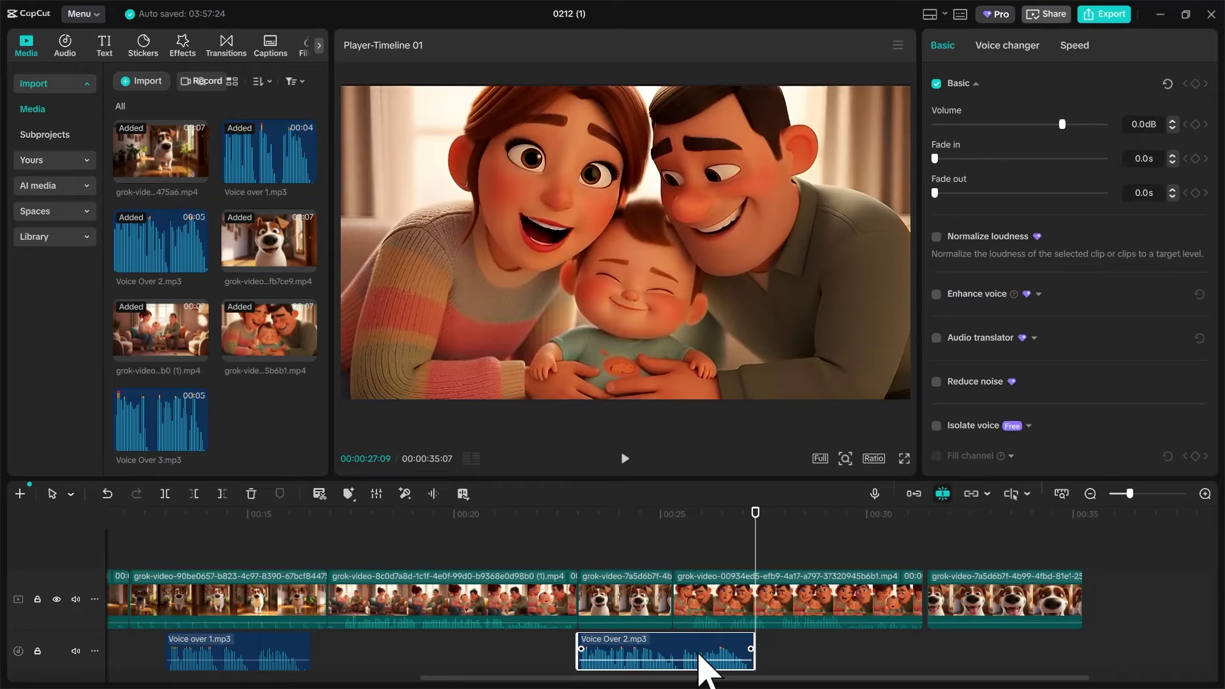
Step: Move Voice Over 2 earlier so it starts under the later part of the sofa family clip, and replay the section
{"action": "left_click_drag", "start_coordinate": [685, 641], "coordinate": [620, 640]}
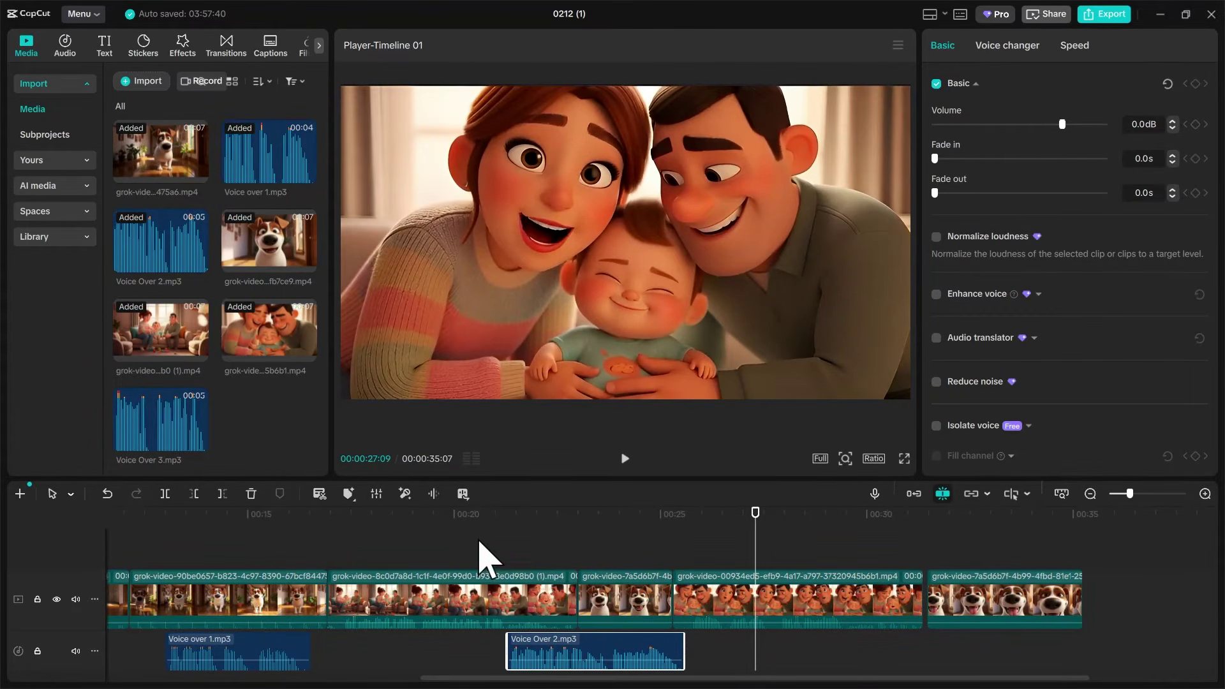
{"action": "left_click", "coordinate": [469, 533]}
{"action": "left_click", "coordinate": [421, 520]}
{"action": "left_click", "coordinate": [624, 458]}
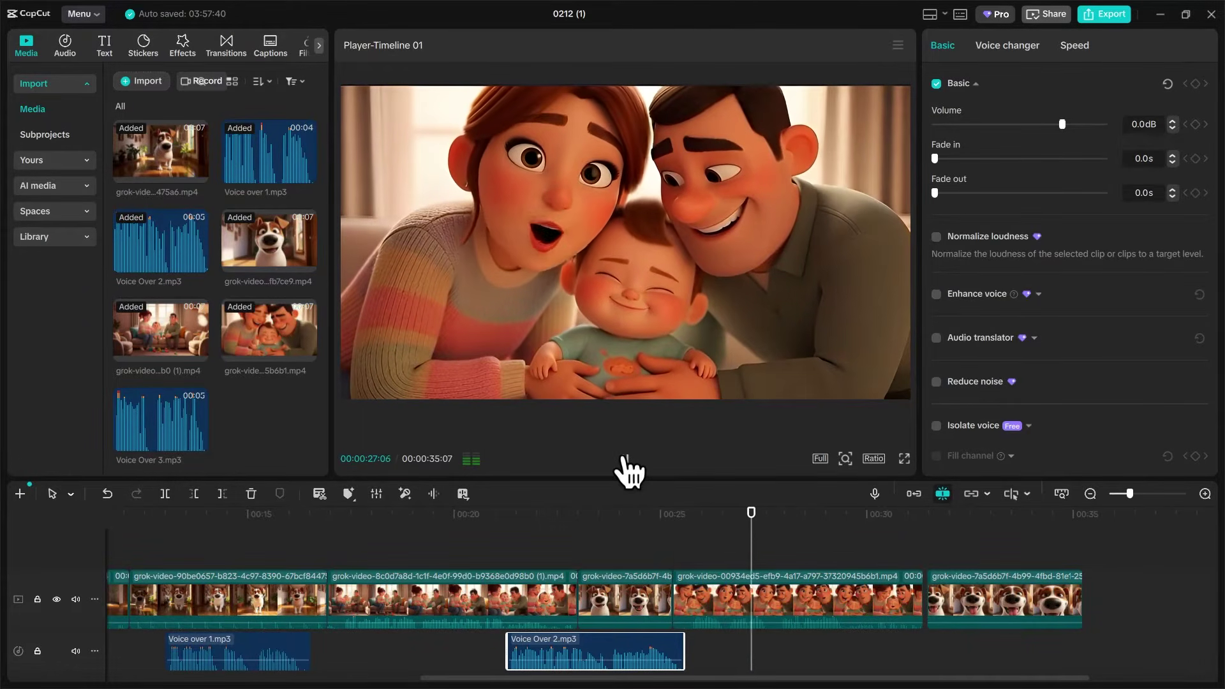
{"action": "left_click", "coordinate": [626, 459]}
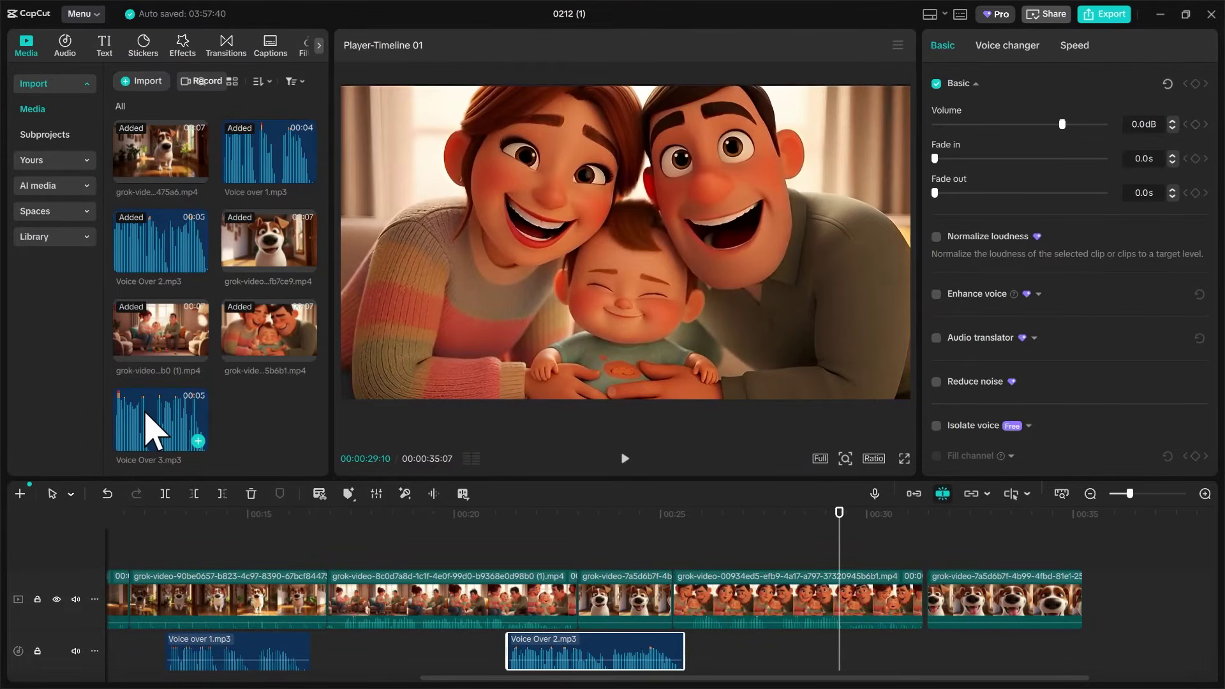
Step: Place Voice Over 3.mp3 on the audio track at about 30 seconds and play from the start of the sofa scene
{"action": "left_click_drag", "start_coordinate": [146, 415], "coordinate": [882, 647]}
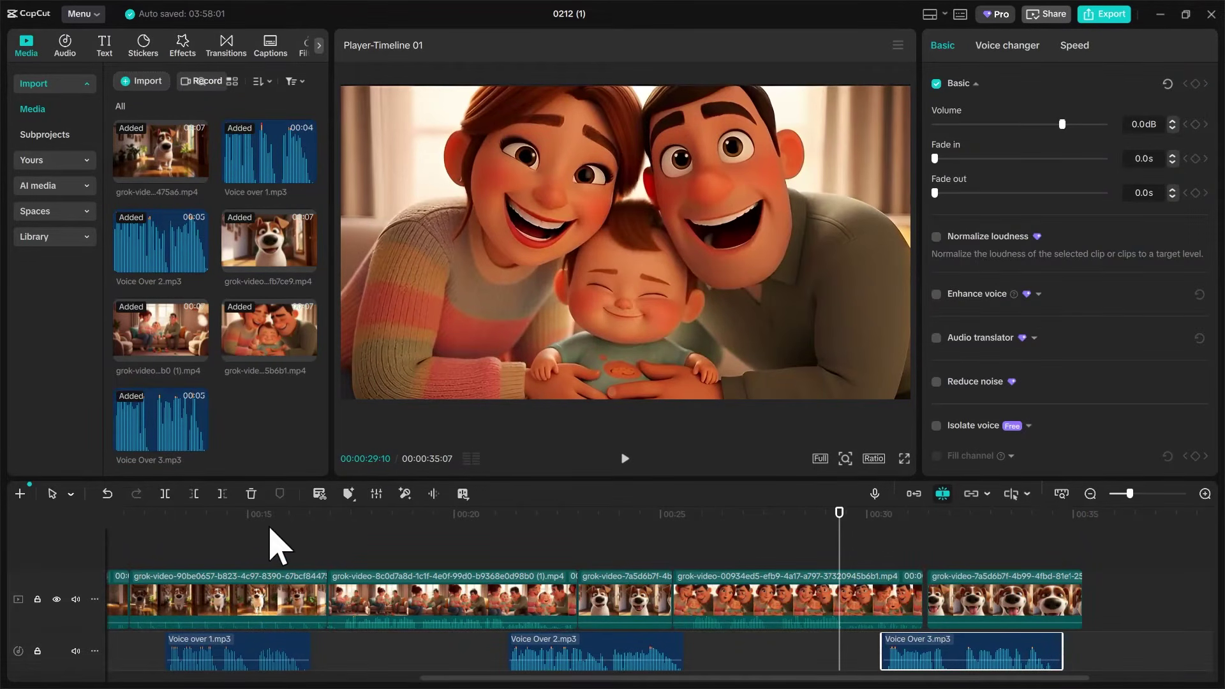
{"action": "left_click", "coordinate": [365, 514]}
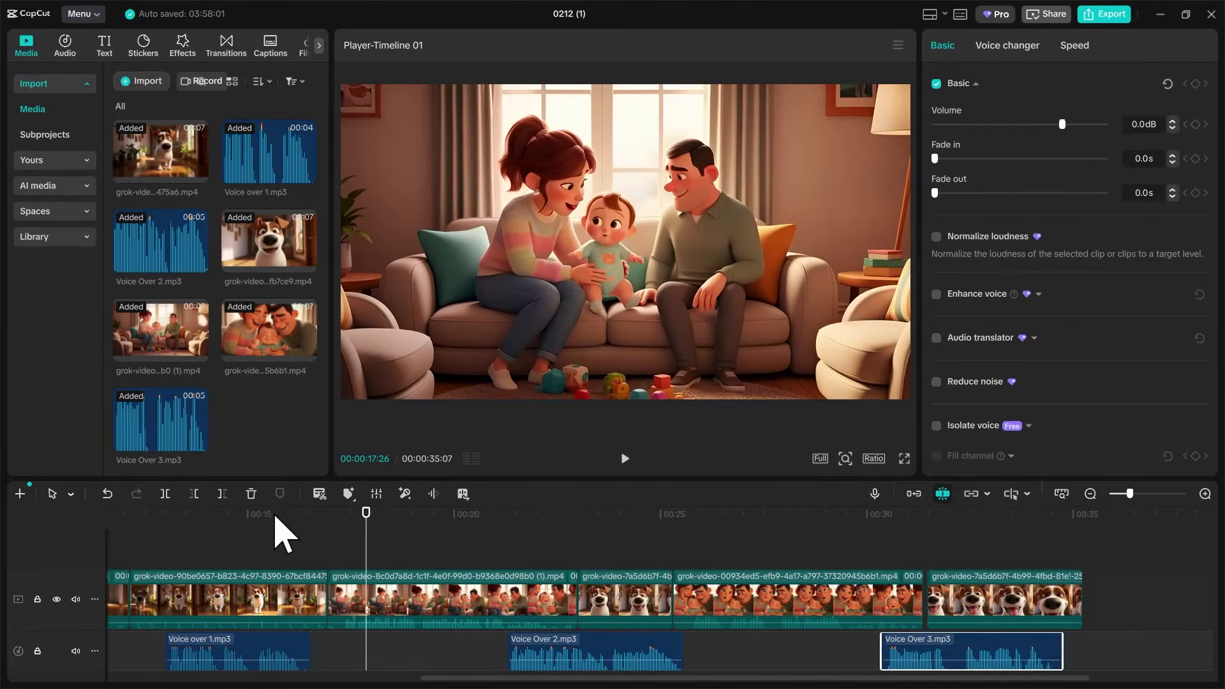
{"action": "left_click", "coordinate": [327, 515]}
{"action": "left_click", "coordinate": [625, 459]}
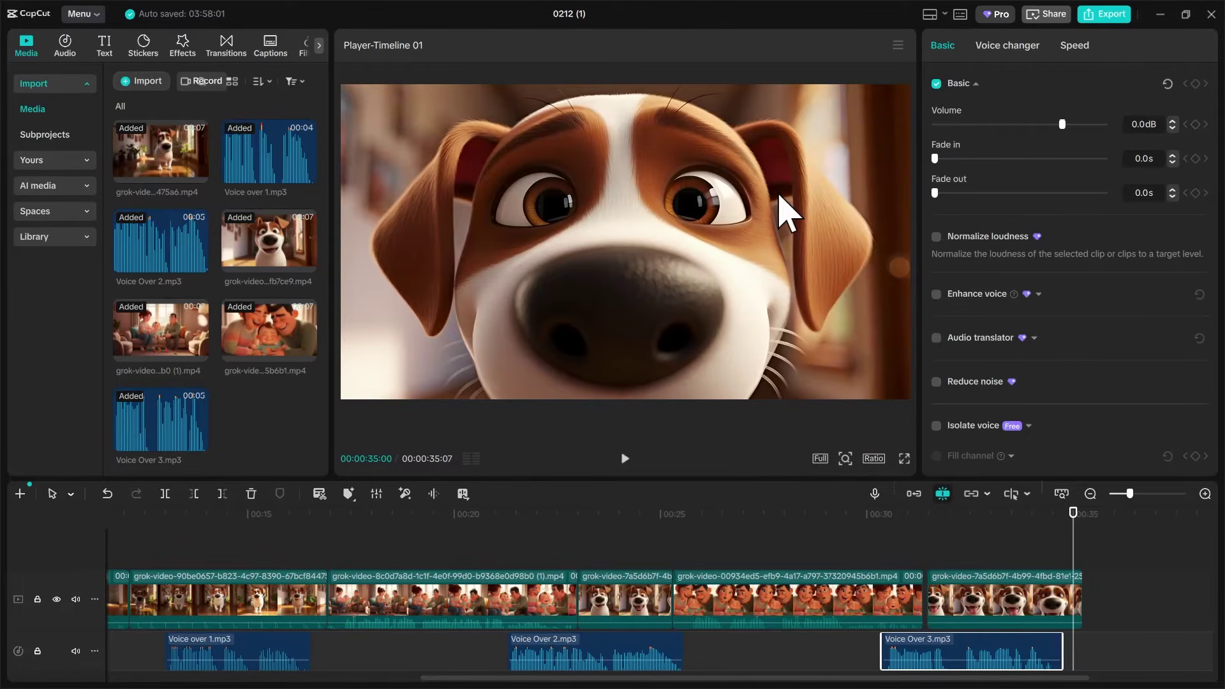
Step: Switch to the ChatGPT chat and request prompts for "bruno and the baby playing on the couch"
{"action": "left_click", "coordinate": [1160, 14]}
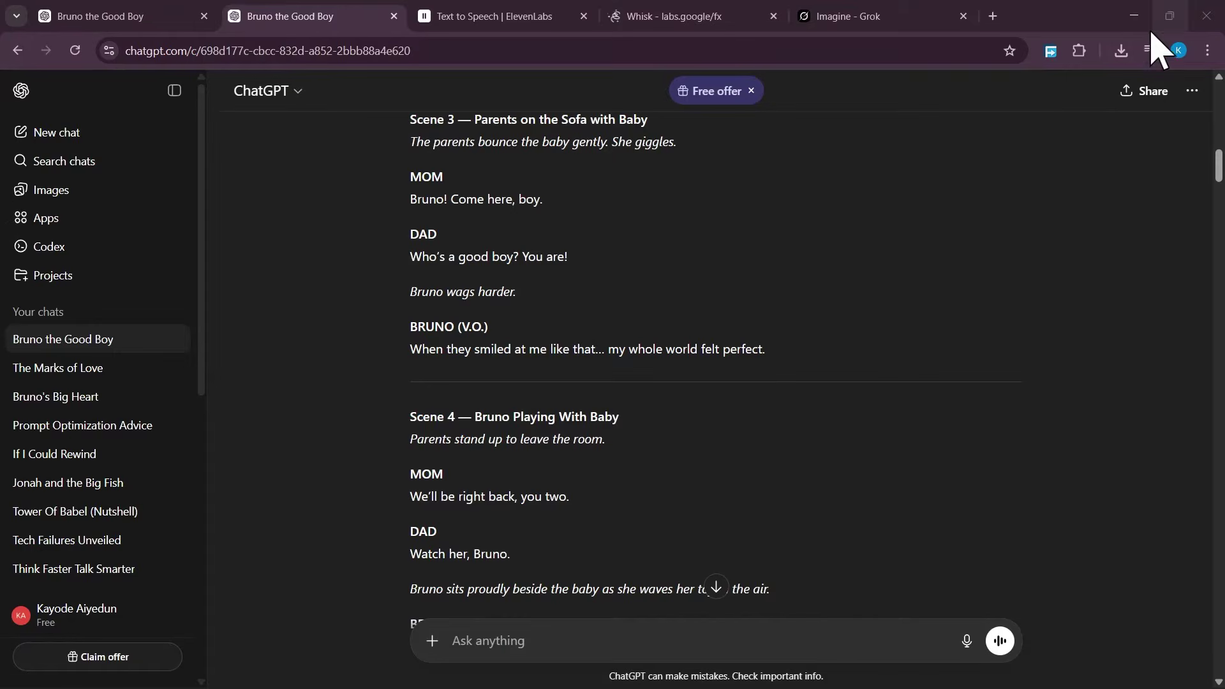
{"action": "left_click", "coordinate": [146, 18]}
{"action": "left_click", "coordinate": [552, 640]}
{"action": "type", "text": "bruno and the baby playing on the couch"}
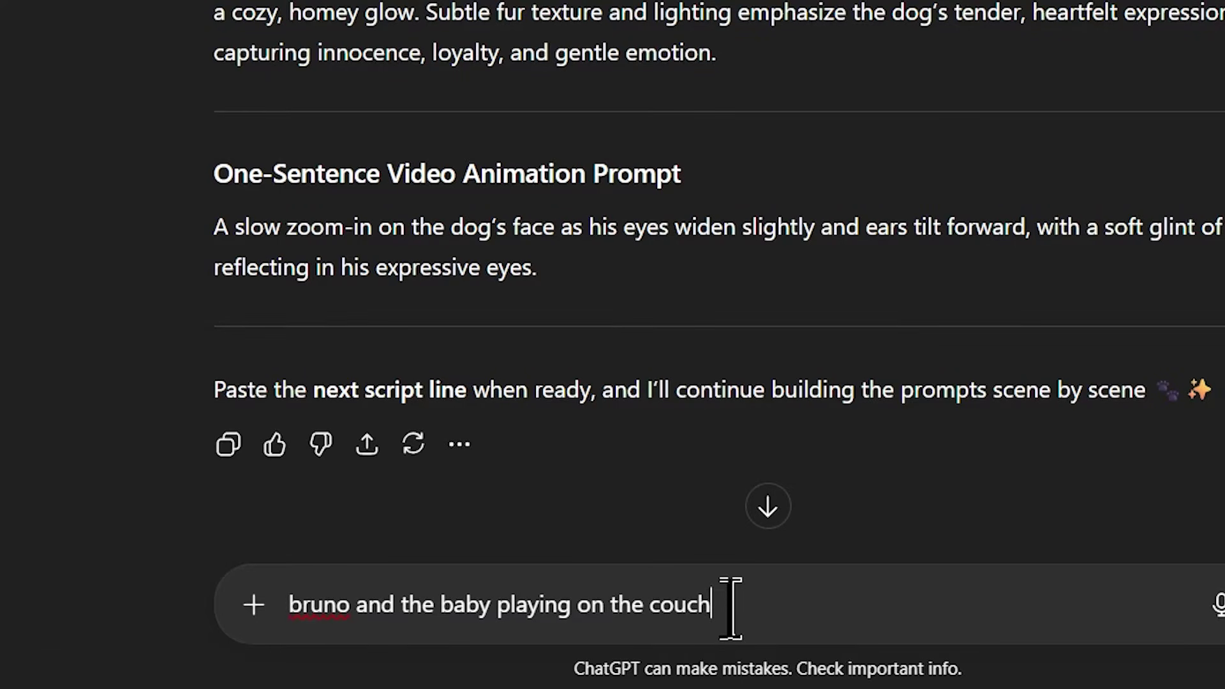
{"action": "key", "text": "Return"}
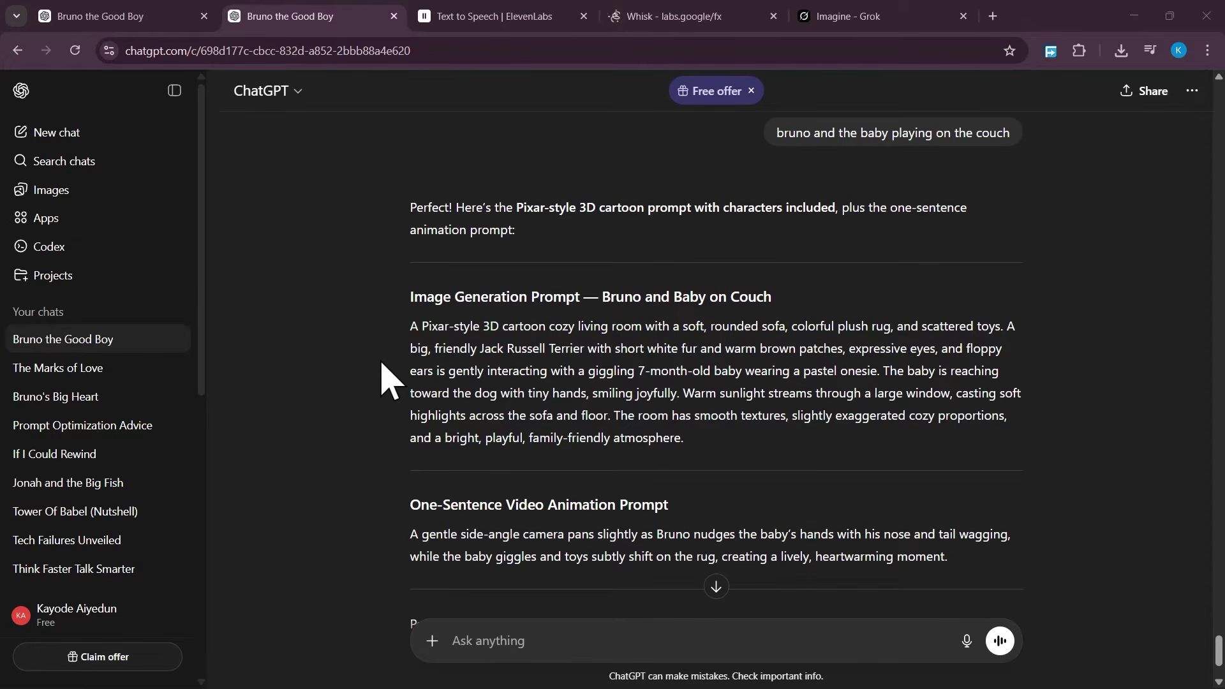
Step: Copy the Bruno and baby image prompt into Whisk and generate images with the baby character reference selected
{"action": "triple_click", "coordinate": [410, 332]}
{"action": "right_click", "coordinate": [728, 397]}
{"action": "left_click", "coordinate": [740, 405]}
{"action": "left_click", "coordinate": [693, 16]}
{"action": "left_click", "coordinate": [1196, 115]}
{"action": "key", "text": "ctrl+v"}
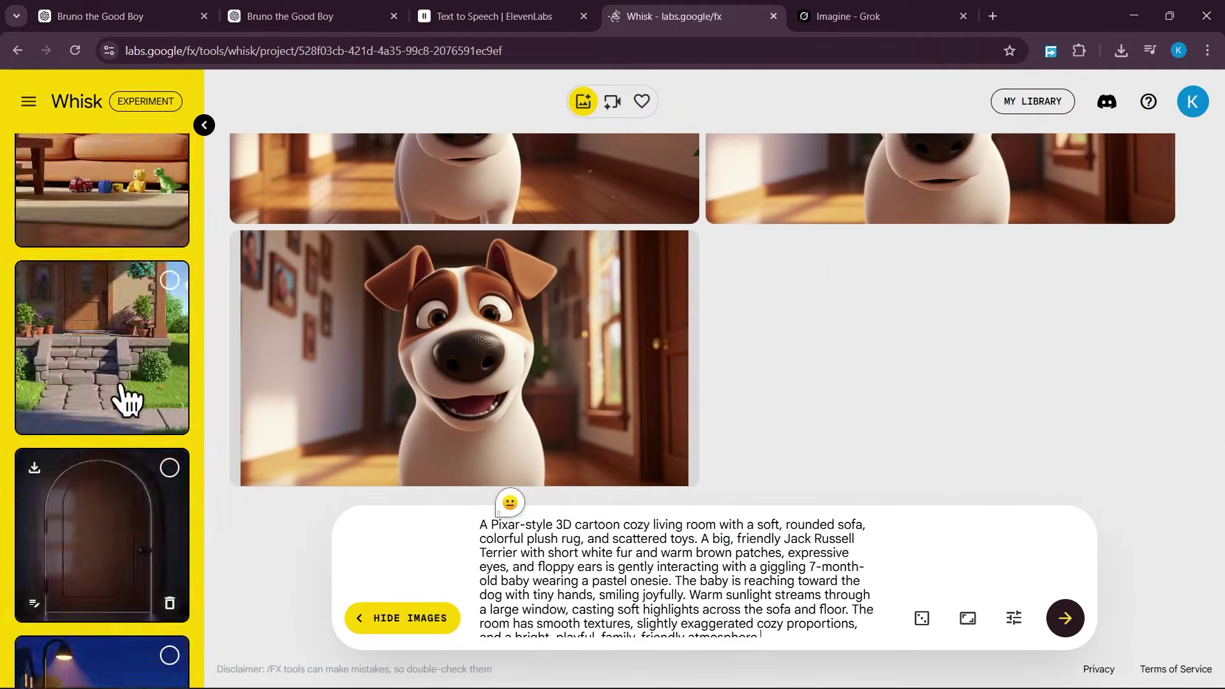
{"action": "scroll", "coordinate": [147, 471], "scroll_direction": "down", "scroll_amount": 5}
{"action": "scroll", "coordinate": [689, 426], "scroll_direction": "up", "scroll_amount": 3}
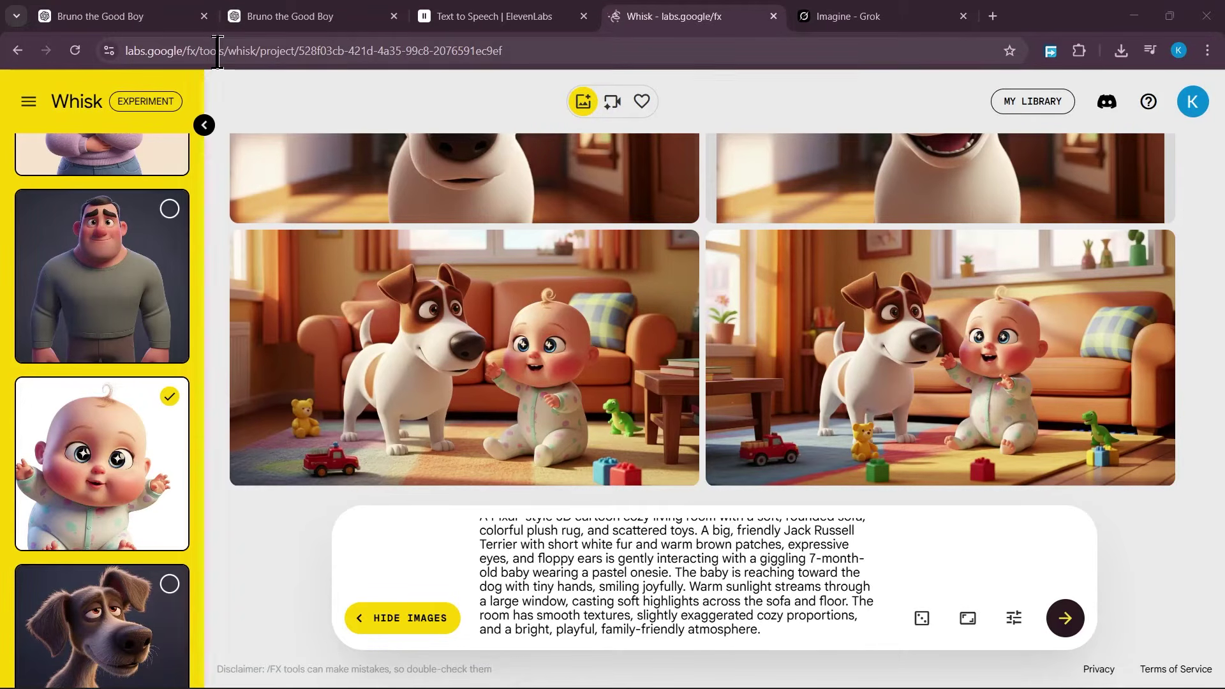
Step: Ask ChatGPT to revise the image prompt so that Bruno and the baby are on the couch
{"action": "left_click", "coordinate": [278, 16]}
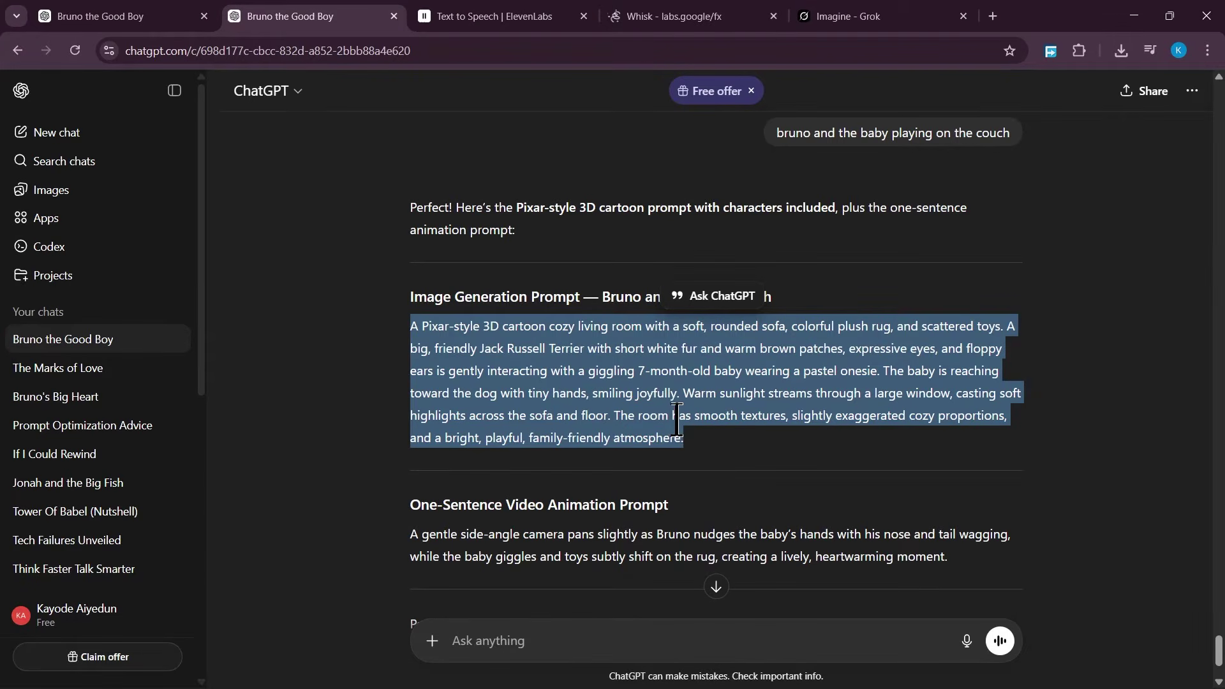
{"action": "scroll", "coordinate": [689, 466], "scroll_direction": "down", "scroll_amount": 2}
{"action": "left_click", "coordinate": [502, 641]}
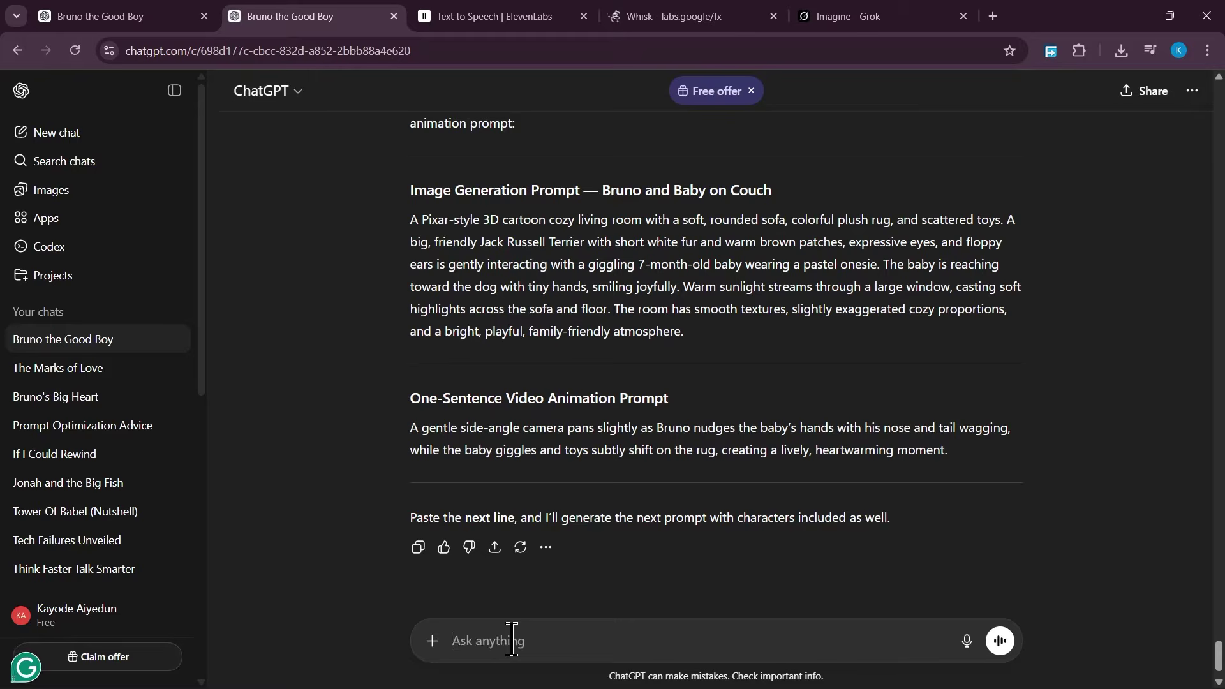
{"action": "type", "text": "i want them on t"}
{"action": "key", "text": "Return"}
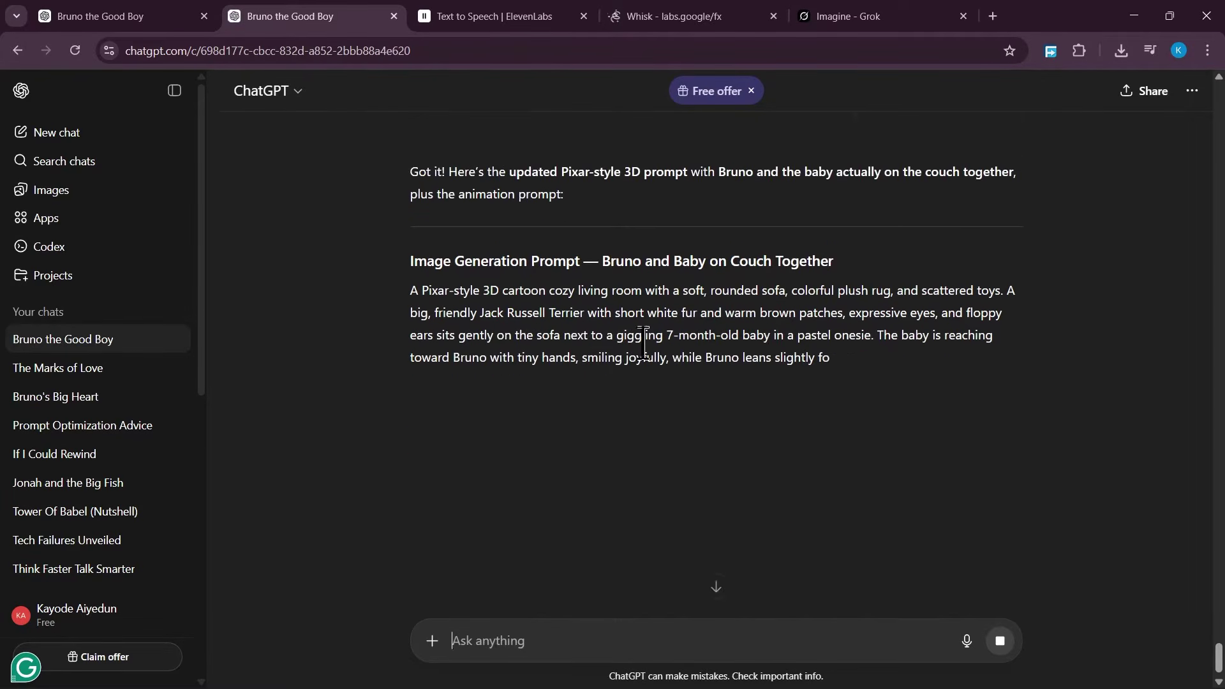
Step: Replace the Whisk prompt with the revised "Bruno and Baby on Couch Together" image prompt and generate new images
{"action": "left_click_drag", "start_coordinate": [409, 274], "coordinate": [518, 426]}
{"action": "right_click", "coordinate": [498, 331]}
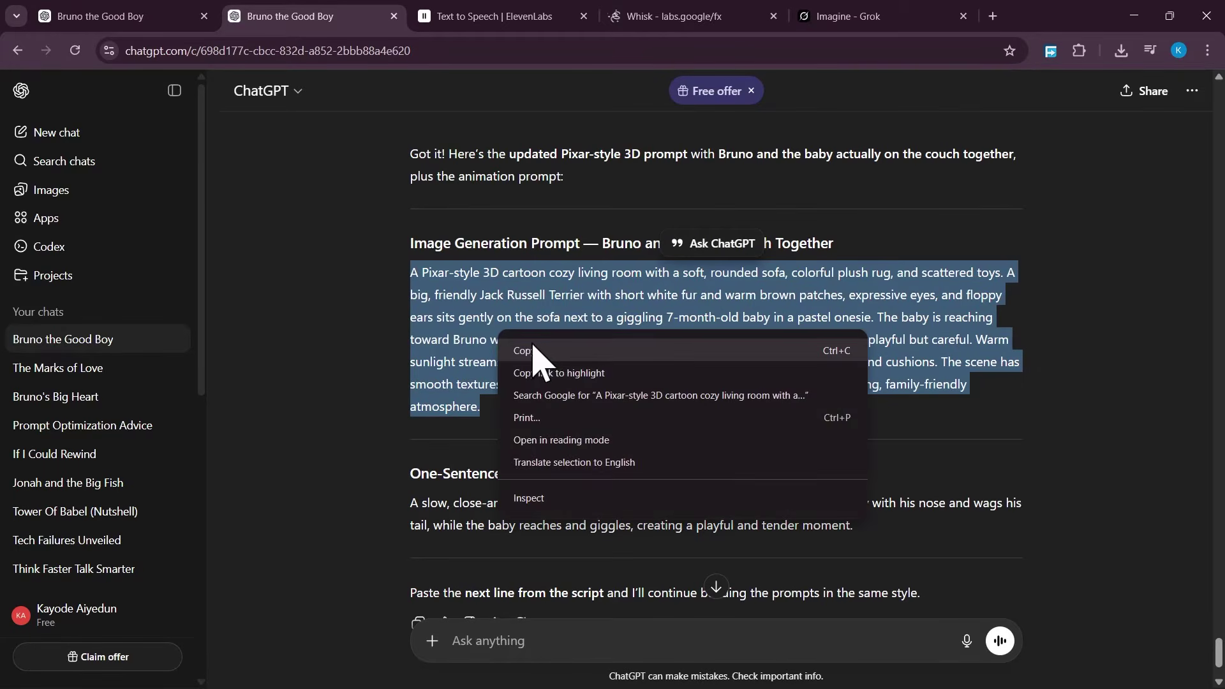
{"action": "left_click", "coordinate": [524, 350]}
{"action": "left_click", "coordinate": [632, 16]}
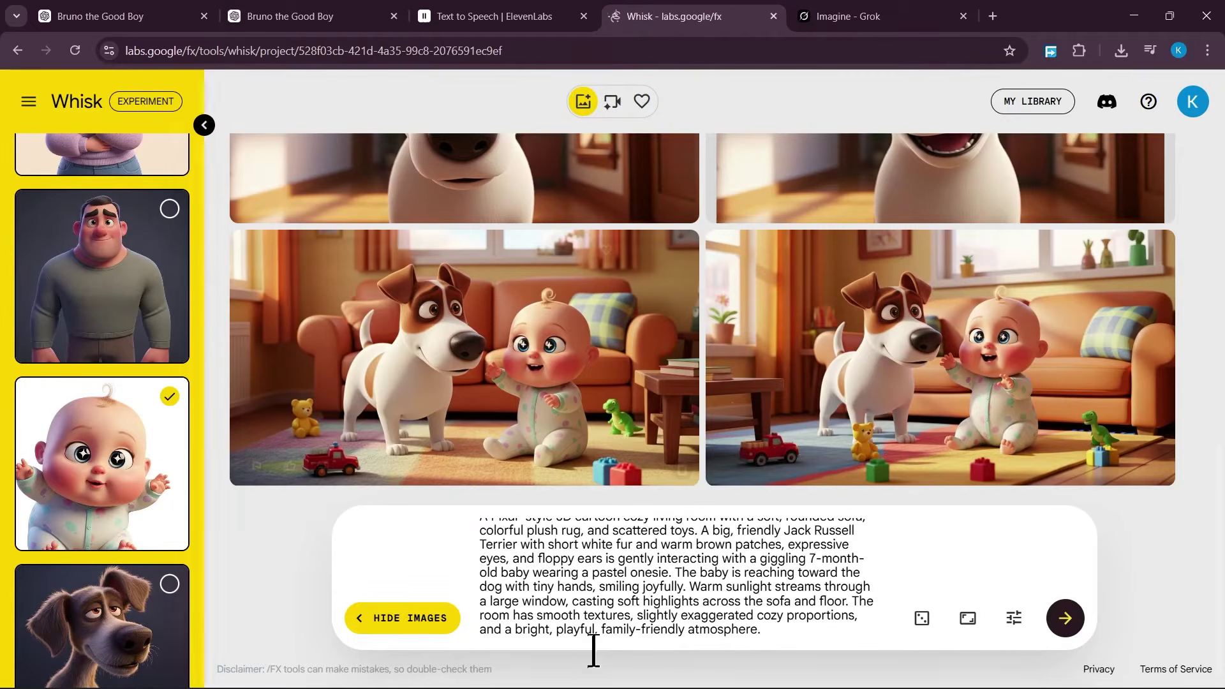
{"action": "left_click", "coordinate": [605, 580]}
{"action": "key", "text": "ctrl+a"}
{"action": "key", "text": "ctrl+v"}
{"action": "key", "text": "Return"}
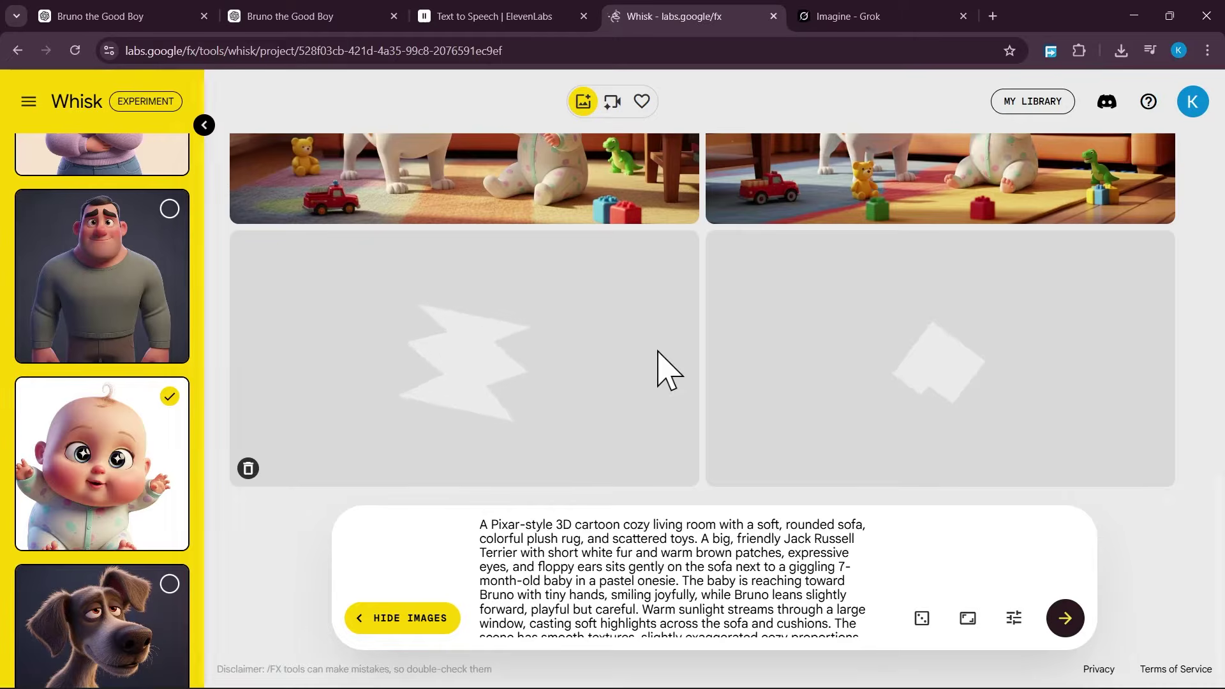
Step: Compare the two new couch images and download the one with both Bruno and the baby sitting on the sofa
{"action": "mouse_move", "coordinate": [678, 440]}
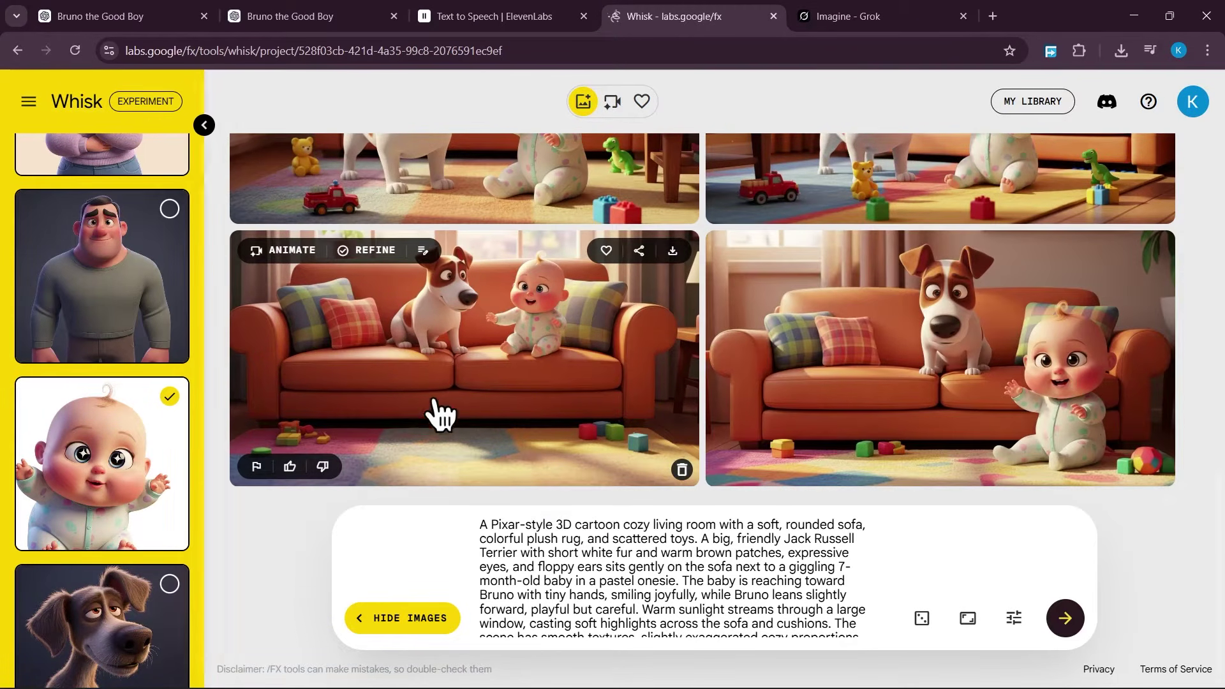
{"action": "scroll", "coordinate": [440, 408], "scroll_direction": "up", "scroll_amount": 1}
{"action": "scroll", "coordinate": [1060, 376], "scroll_direction": "down", "scroll_amount": 1}
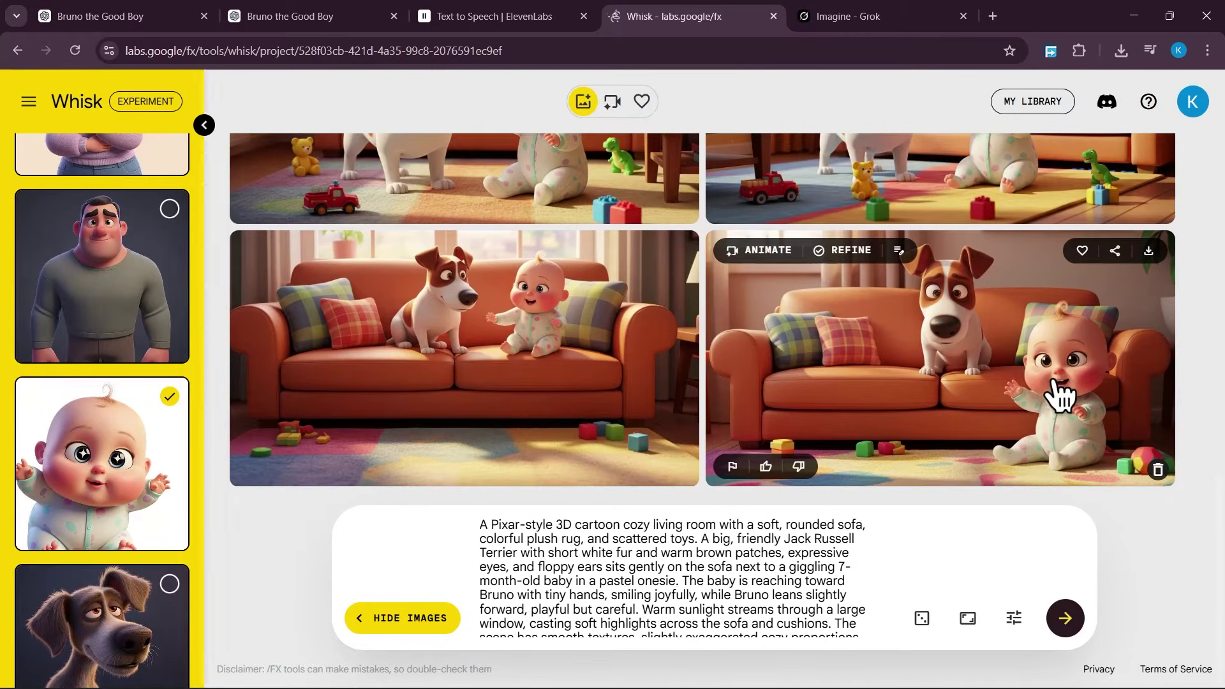
{"action": "scroll", "coordinate": [443, 342], "scroll_direction": "up", "scroll_amount": 1}
{"action": "scroll", "coordinate": [460, 344], "scroll_direction": "down", "scroll_amount": 1}
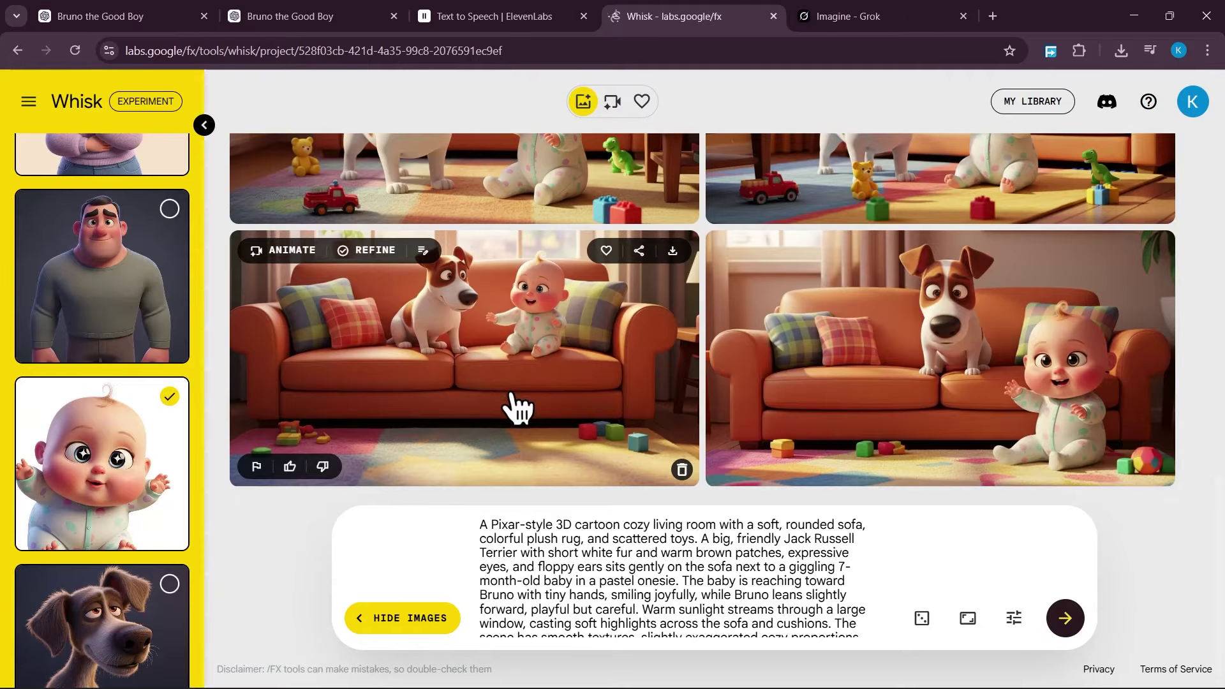
{"action": "left_click", "coordinate": [673, 251]}
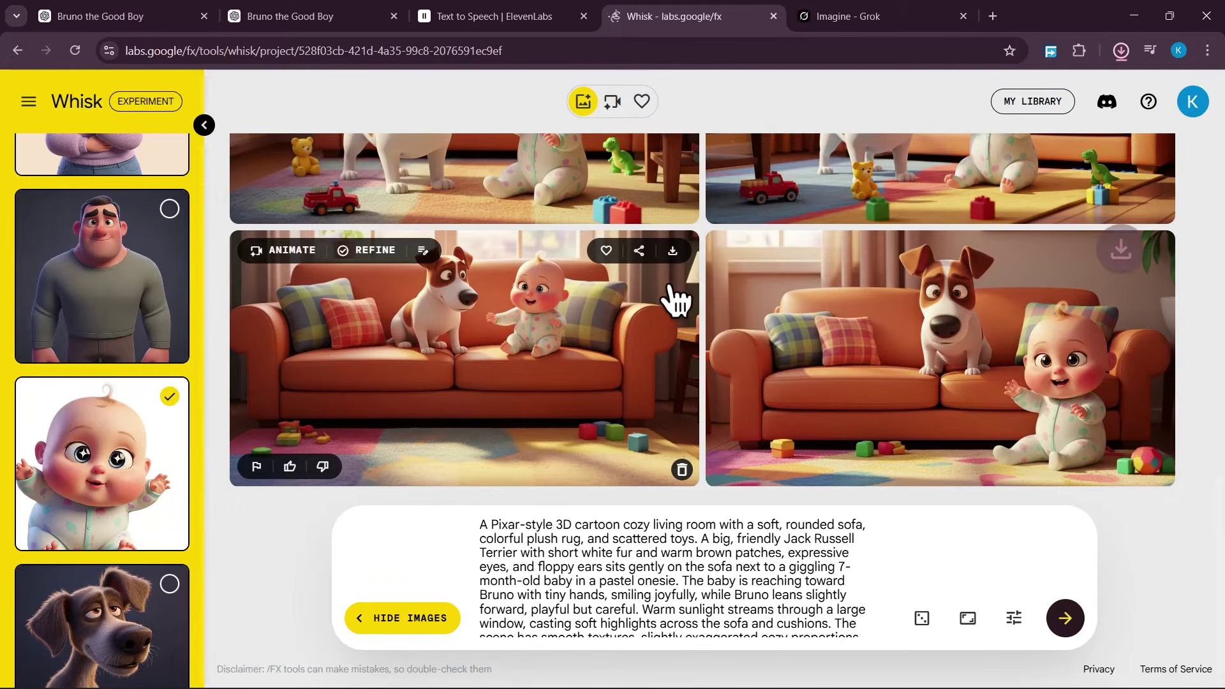
Step: In Grok, upload the couch image and generate a video from ChatGPT's animation prompt, adding "No background music, No ambient sound."
{"action": "left_click", "coordinate": [858, 16]}
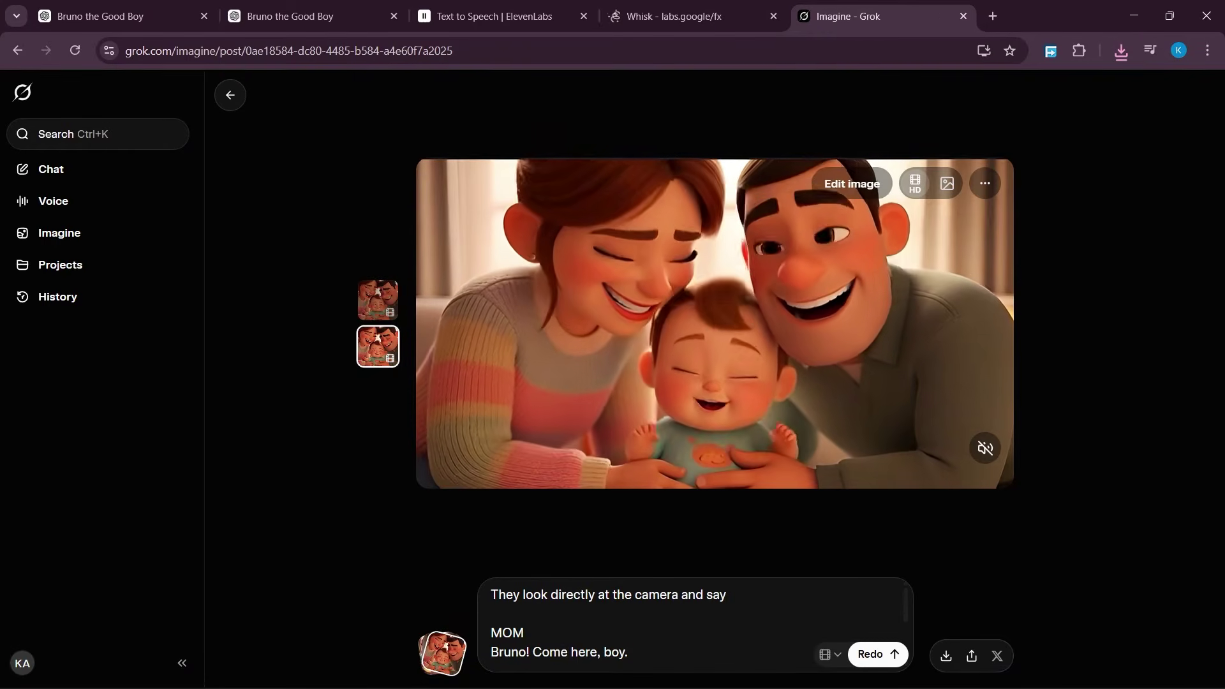
{"action": "left_click", "coordinate": [450, 654]}
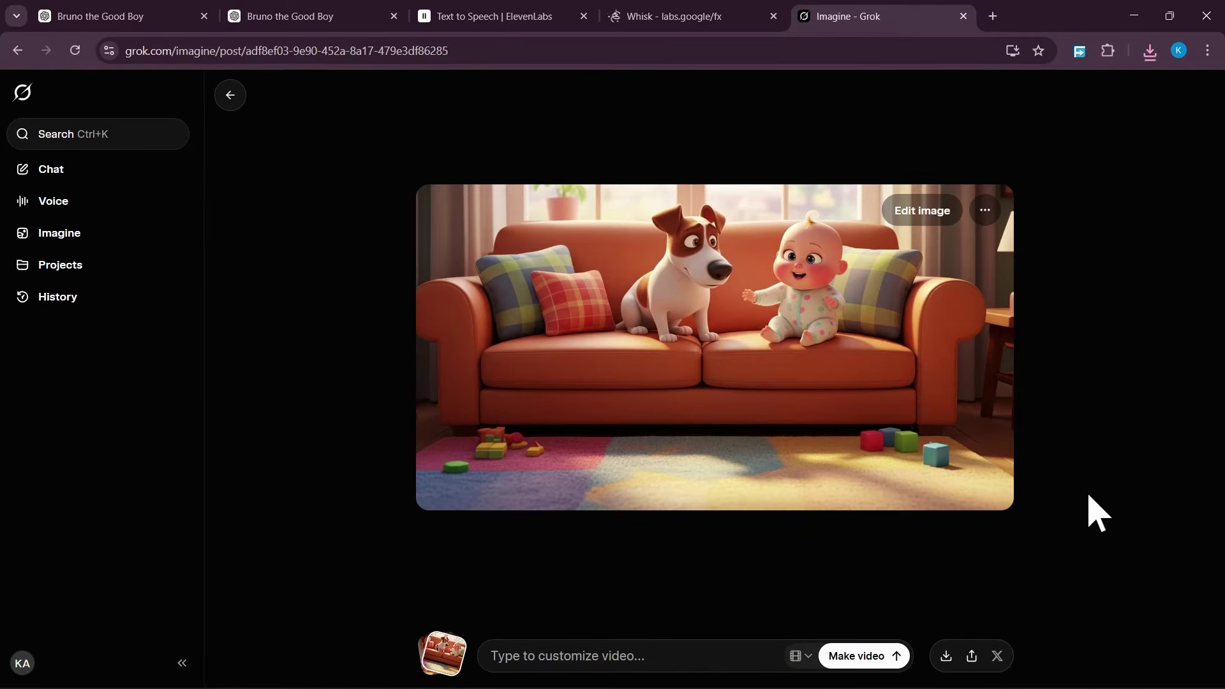
{"action": "left_click", "coordinate": [306, 20]}
{"action": "scroll", "coordinate": [570, 507], "scroll_direction": "down", "scroll_amount": 2}
{"action": "left_click", "coordinate": [415, 411]}
{"action": "left_click_drag", "start_coordinate": [409, 396], "coordinate": [844, 434]}
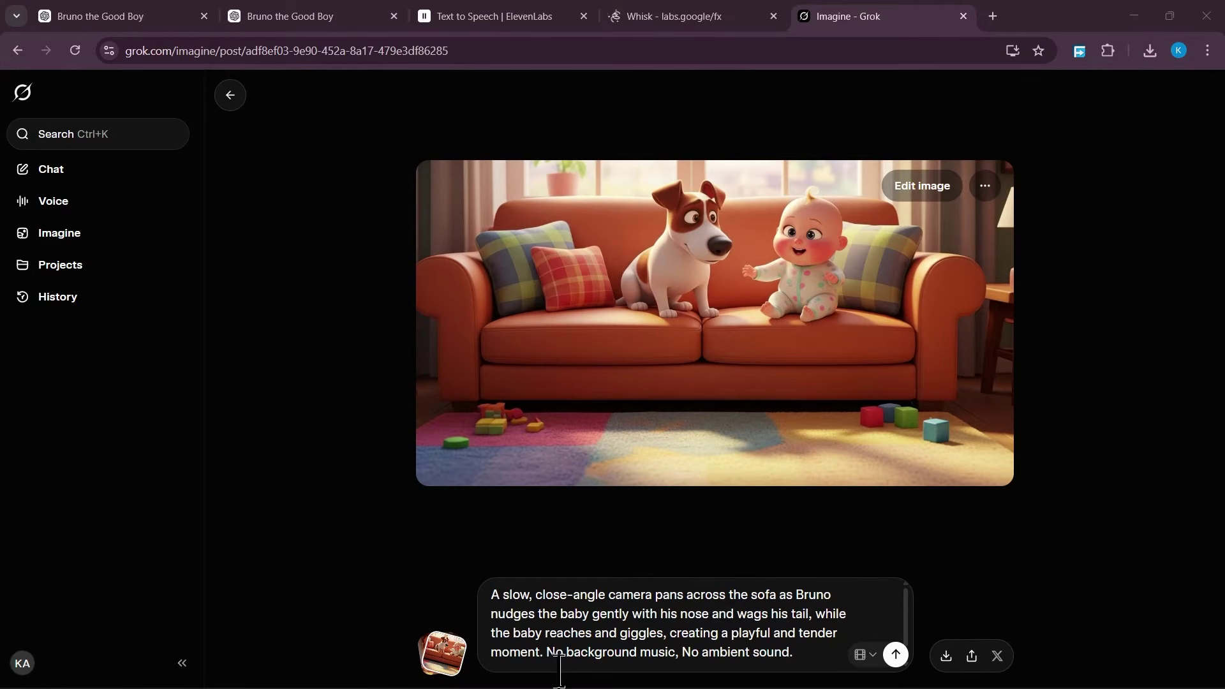
{"action": "left_click", "coordinate": [897, 656]}
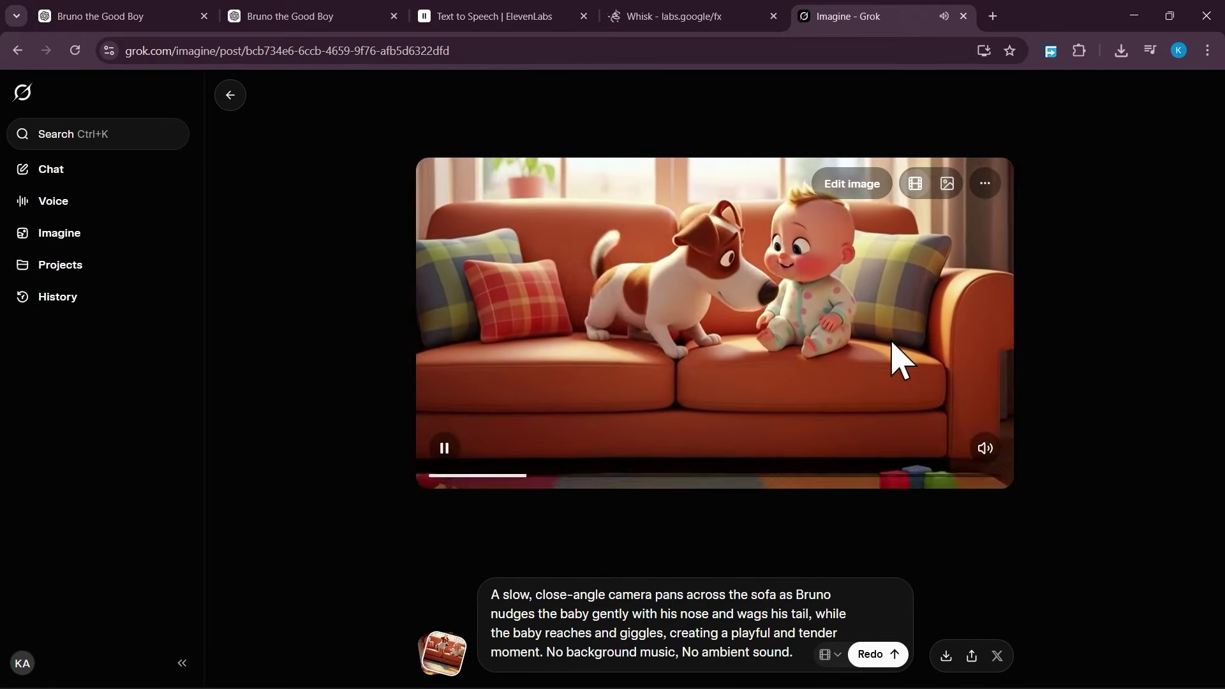
Step: Mute the generated couch video and upscale it
{"action": "left_click", "coordinate": [986, 447]}
{"action": "left_click", "coordinate": [985, 184]}
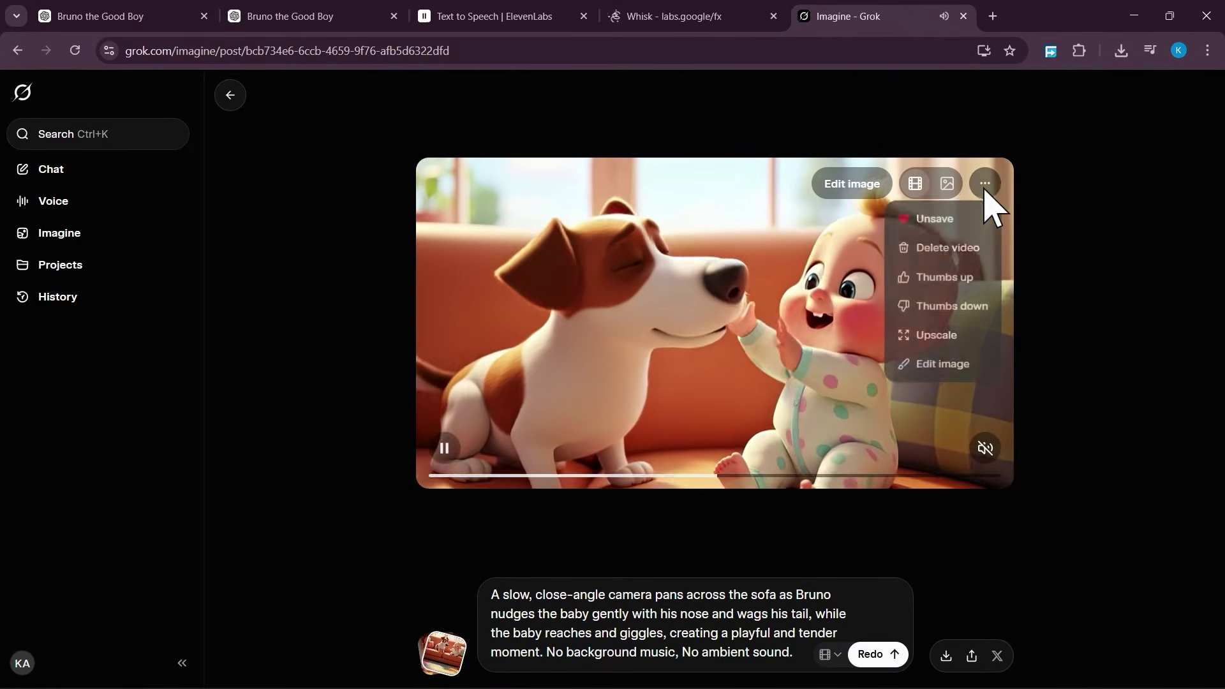
{"action": "left_click", "coordinate": [935, 342]}
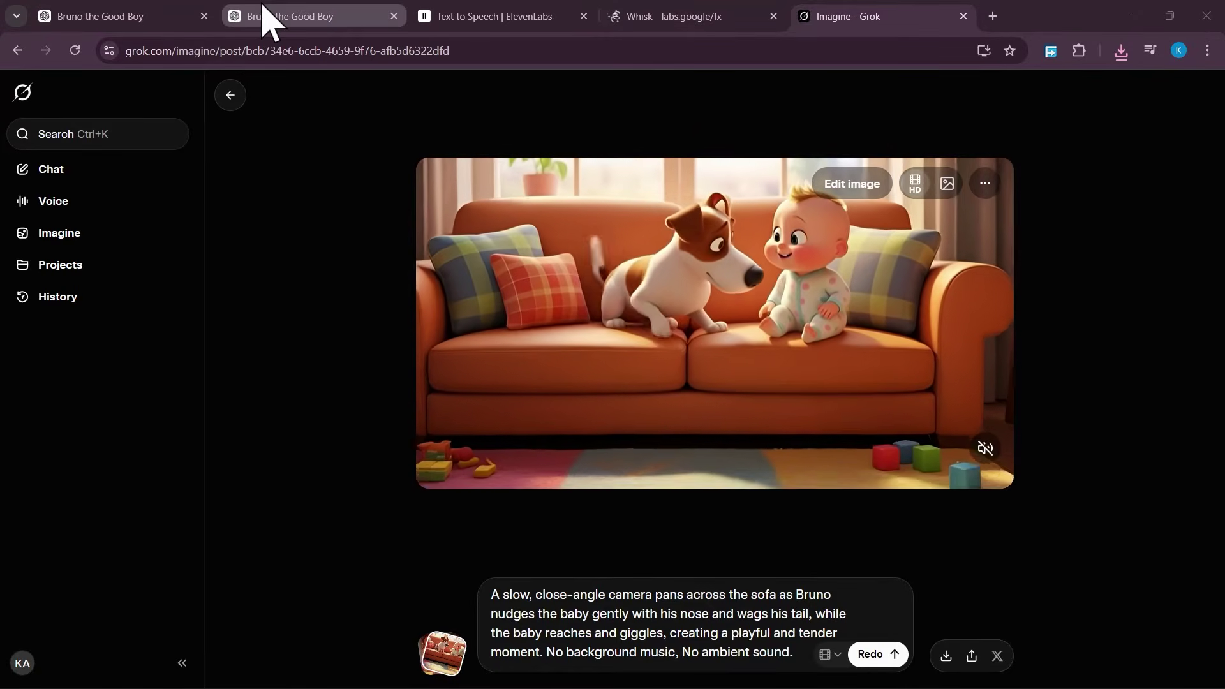
Step: Return to the Scene 4 script in ChatGPT and highlight the line "Parents stand up to leave the room."
{"action": "left_click", "coordinate": [265, 16]}
{"action": "left_click", "coordinate": [51, 16]}
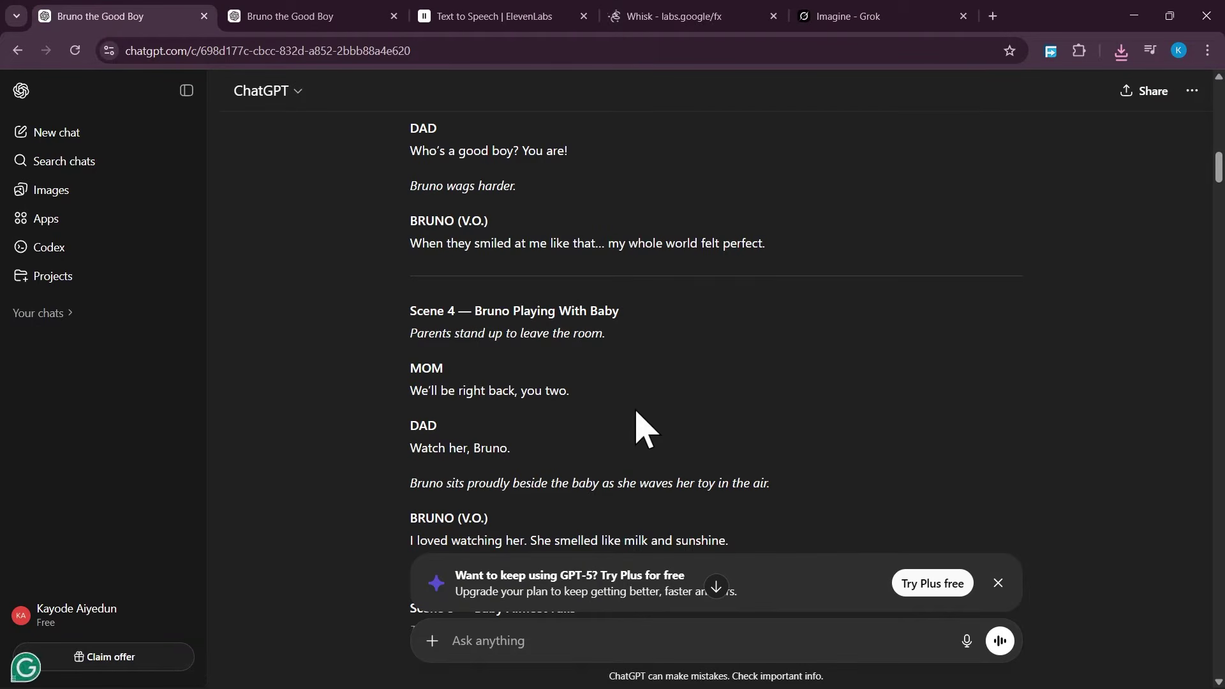
{"action": "scroll", "coordinate": [612, 409], "scroll_direction": "down", "scroll_amount": 1}
{"action": "left_click_drag", "start_coordinate": [403, 341], "coordinate": [614, 344]}
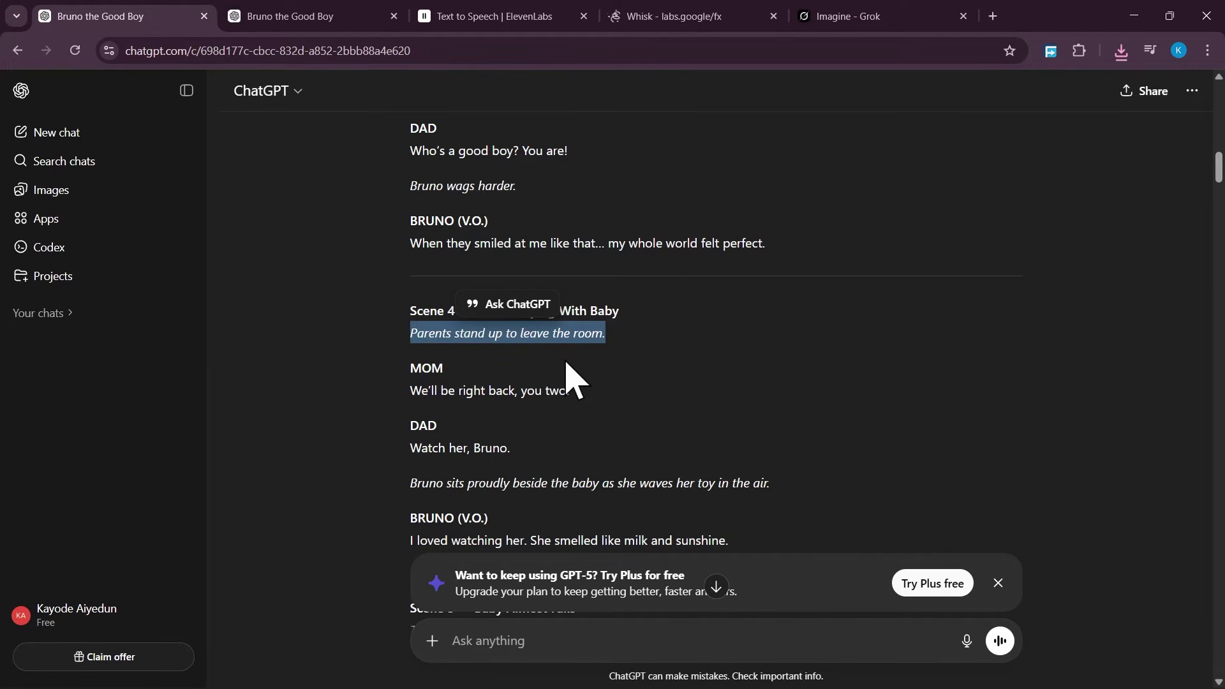
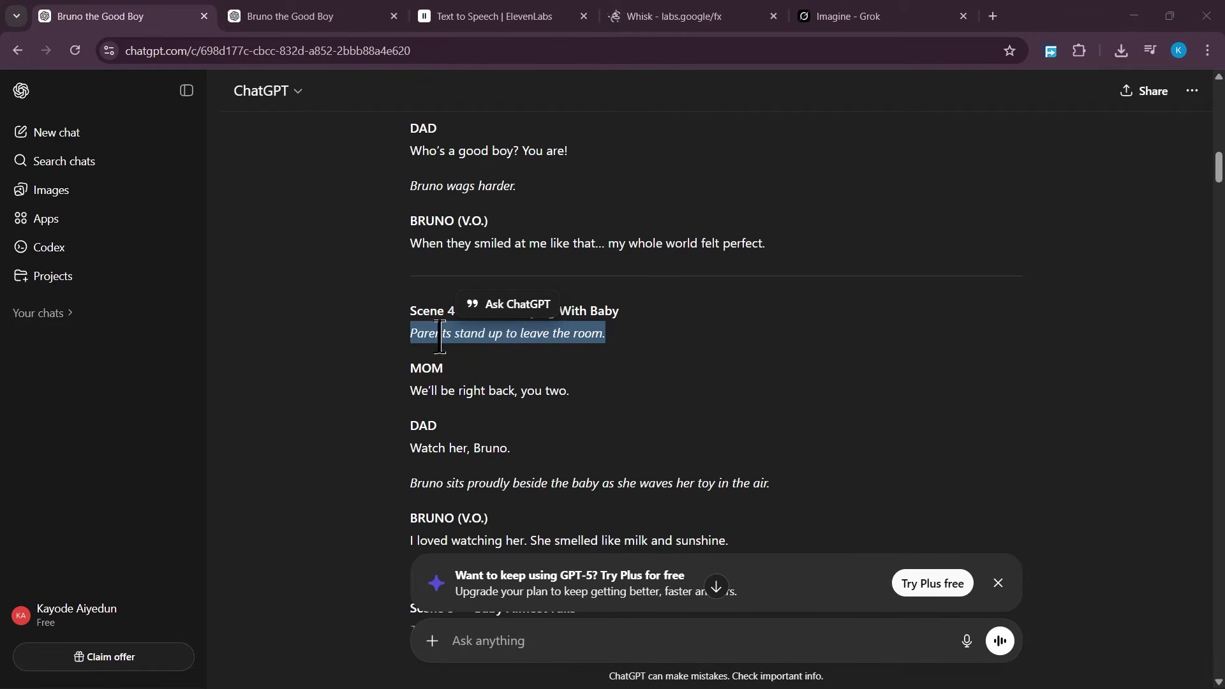
Step: In the prompt-building ChatGPT chat, request prompts for the script line "The parents walk into another room."
{"action": "left_click", "coordinate": [439, 342]}
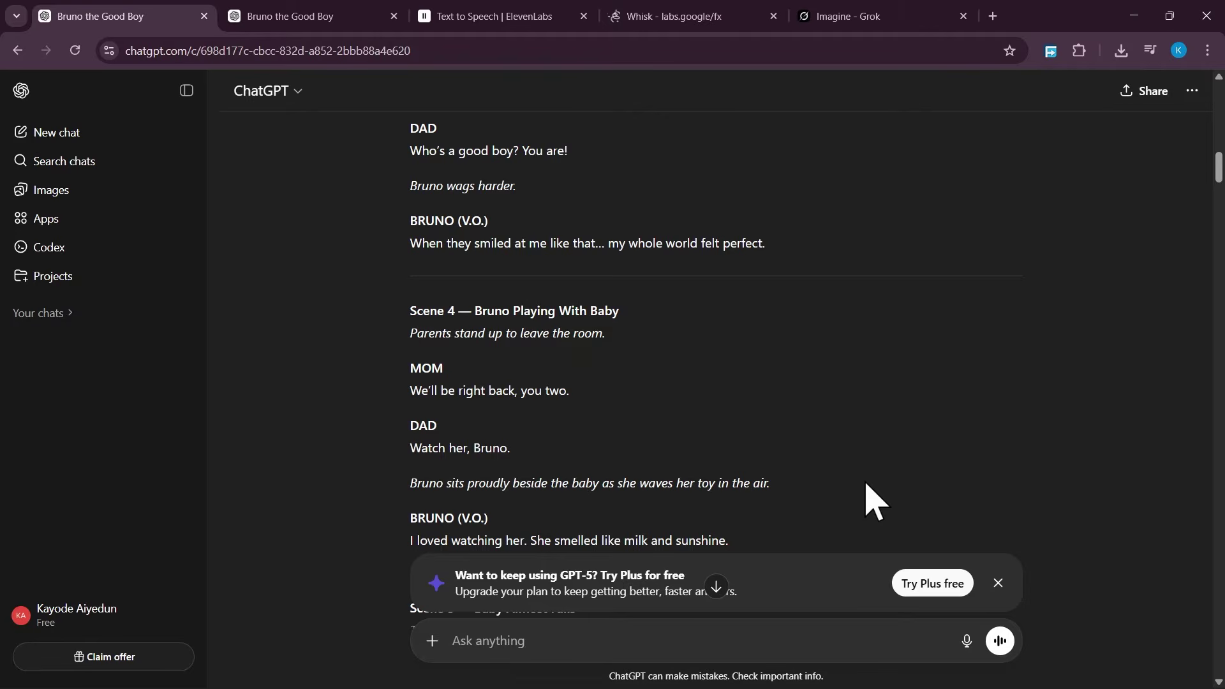
{"action": "left_click", "coordinate": [285, 14]}
{"action": "left_click", "coordinate": [554, 641]}
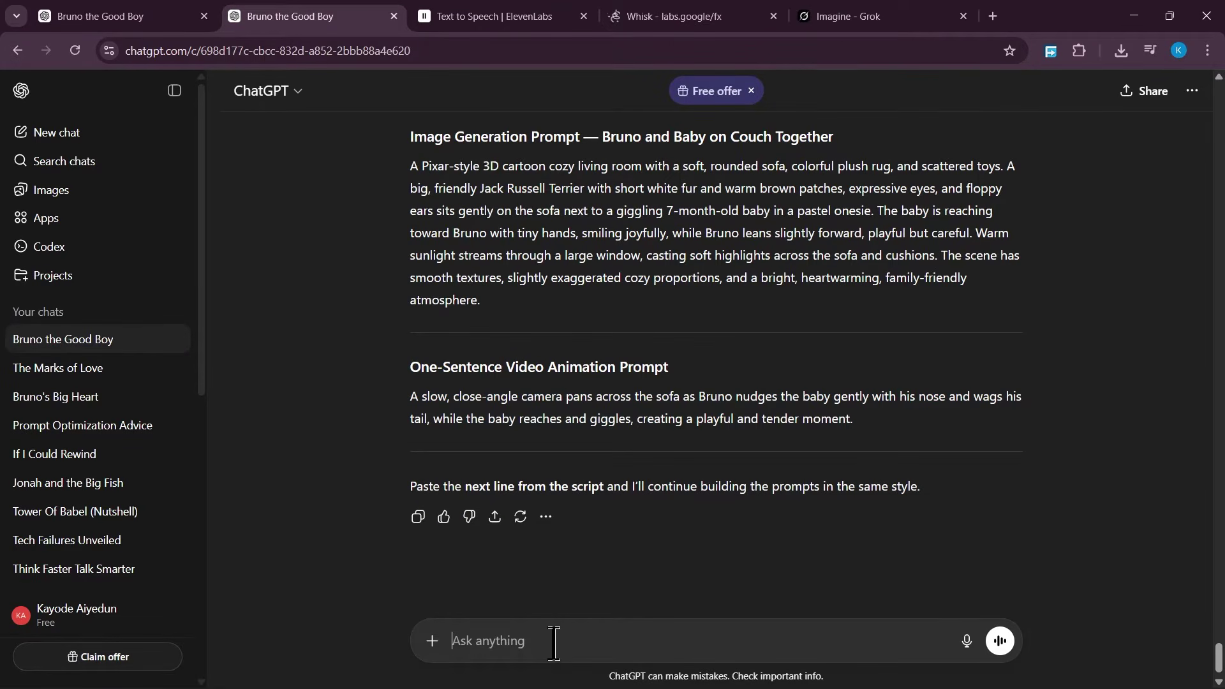
{"action": "type", "text": "The parents walk into another room."}
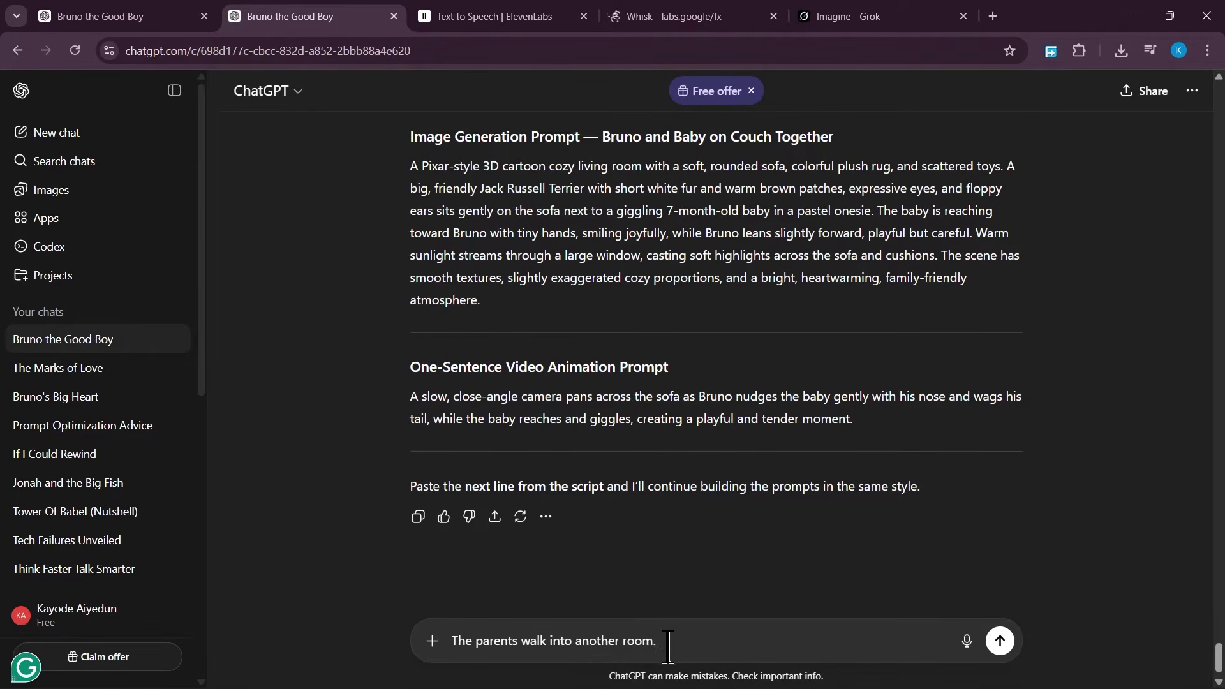
{"action": "left_click", "coordinate": [1000, 641]}
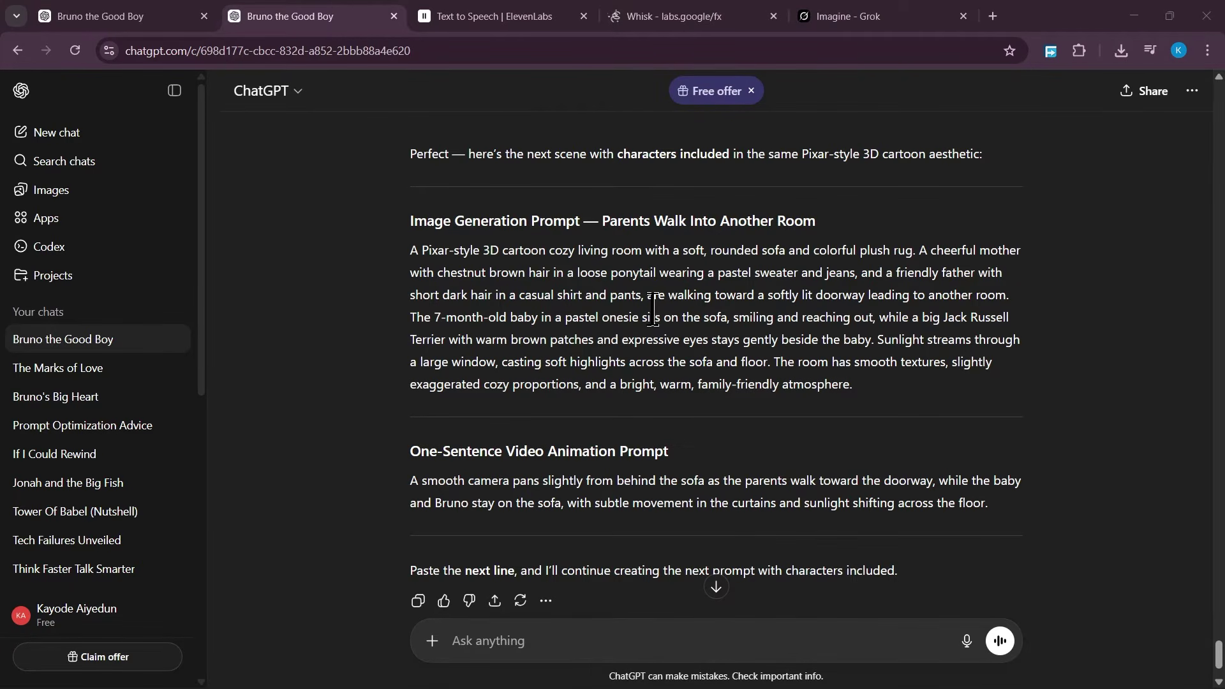
Step: Review the characters in the returned image prompt and tell ChatGPT "do not include the baby and the dog in this shot"
{"action": "scroll", "coordinate": [653, 311], "scroll_direction": "up", "scroll_amount": 1}
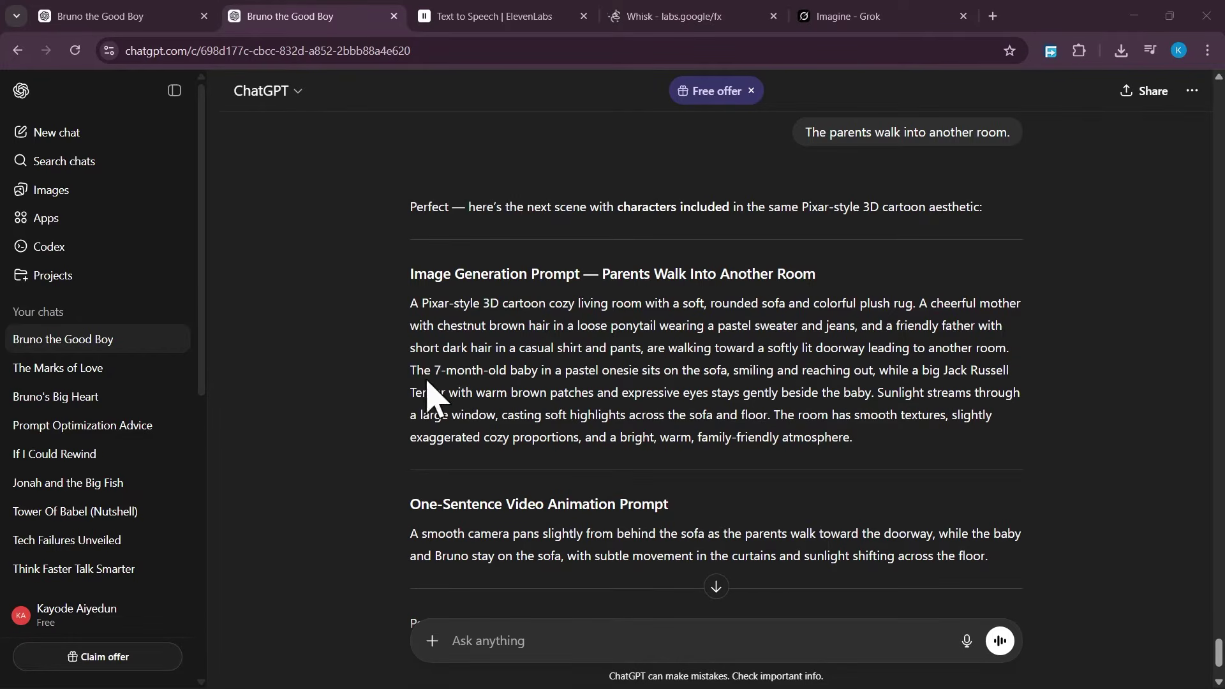
{"action": "left_click_drag", "start_coordinate": [433, 368], "coordinate": [541, 371]}
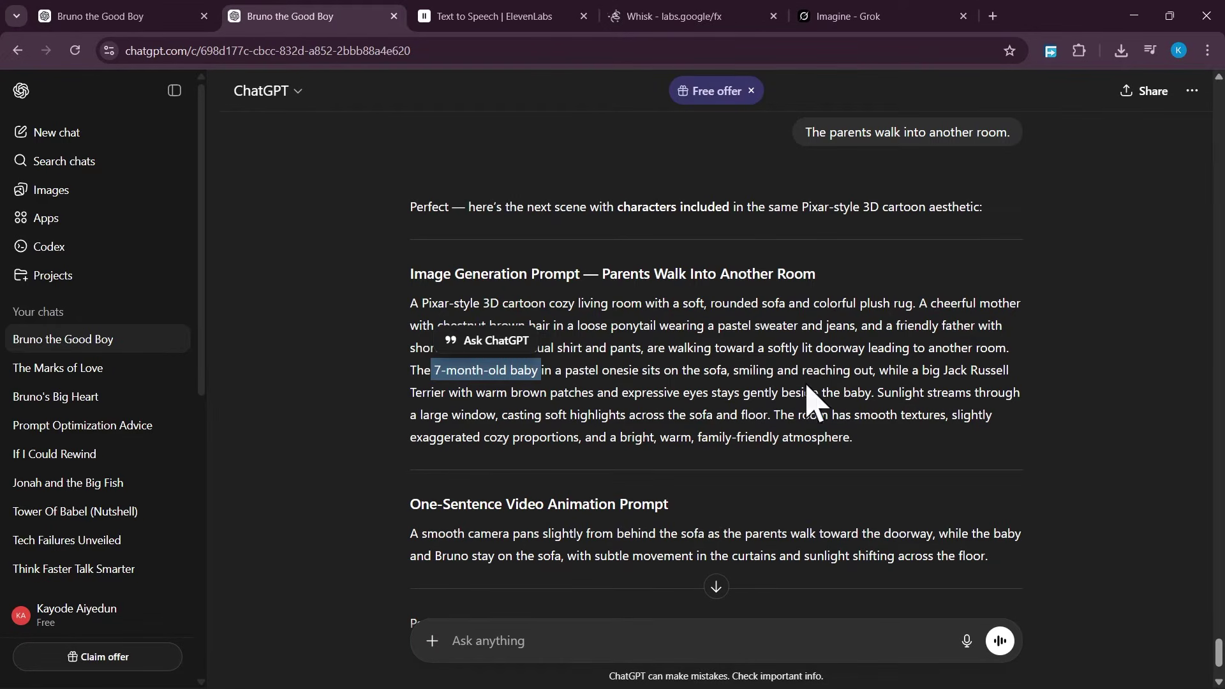
{"action": "left_click_drag", "start_coordinate": [922, 375], "coordinate": [1009, 376]}
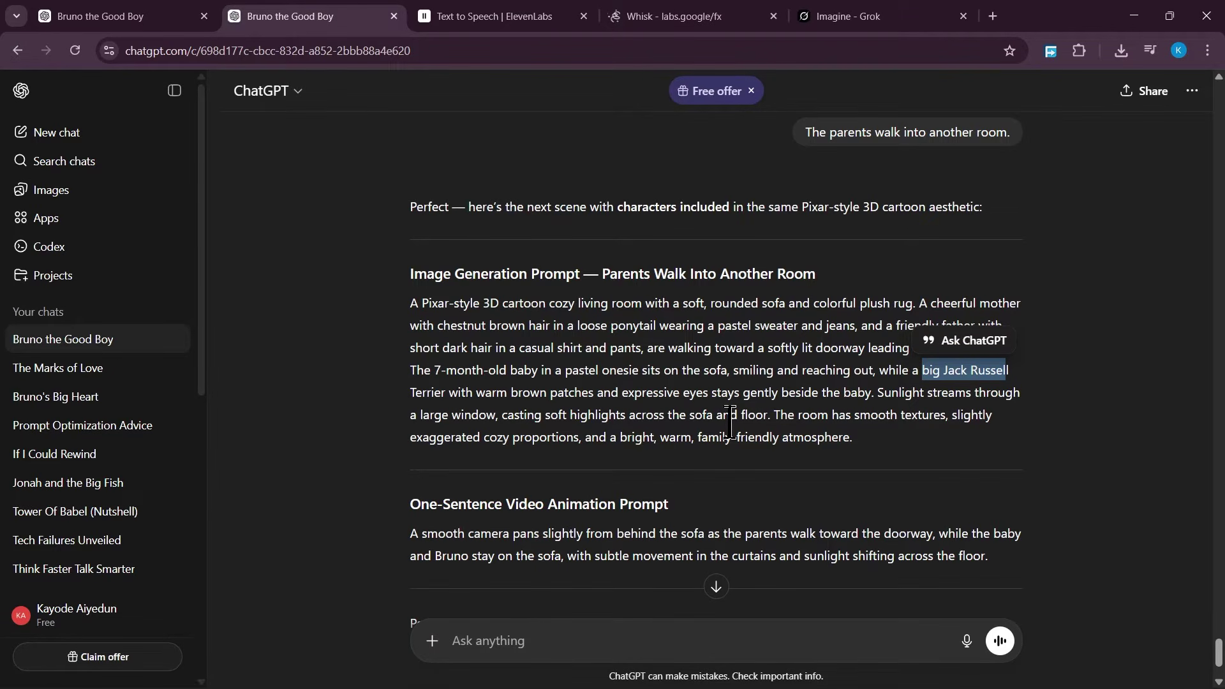
{"action": "left_click", "coordinate": [540, 642]}
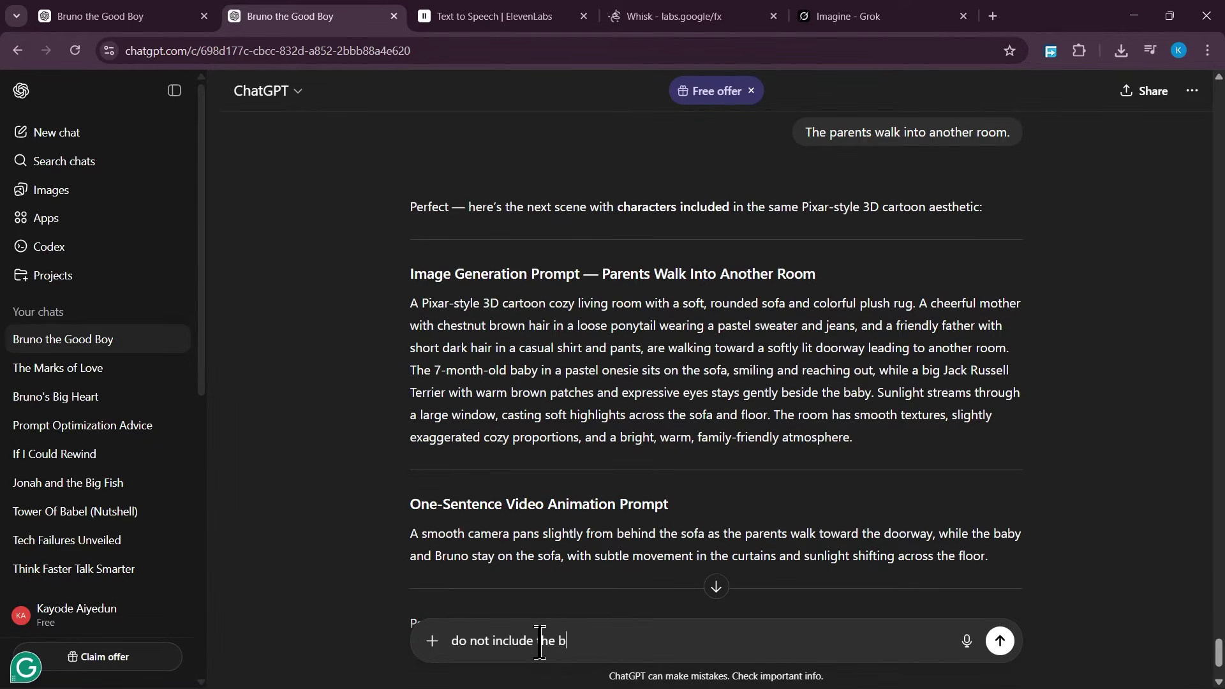
{"action": "type", "text": "the dog in thi"}
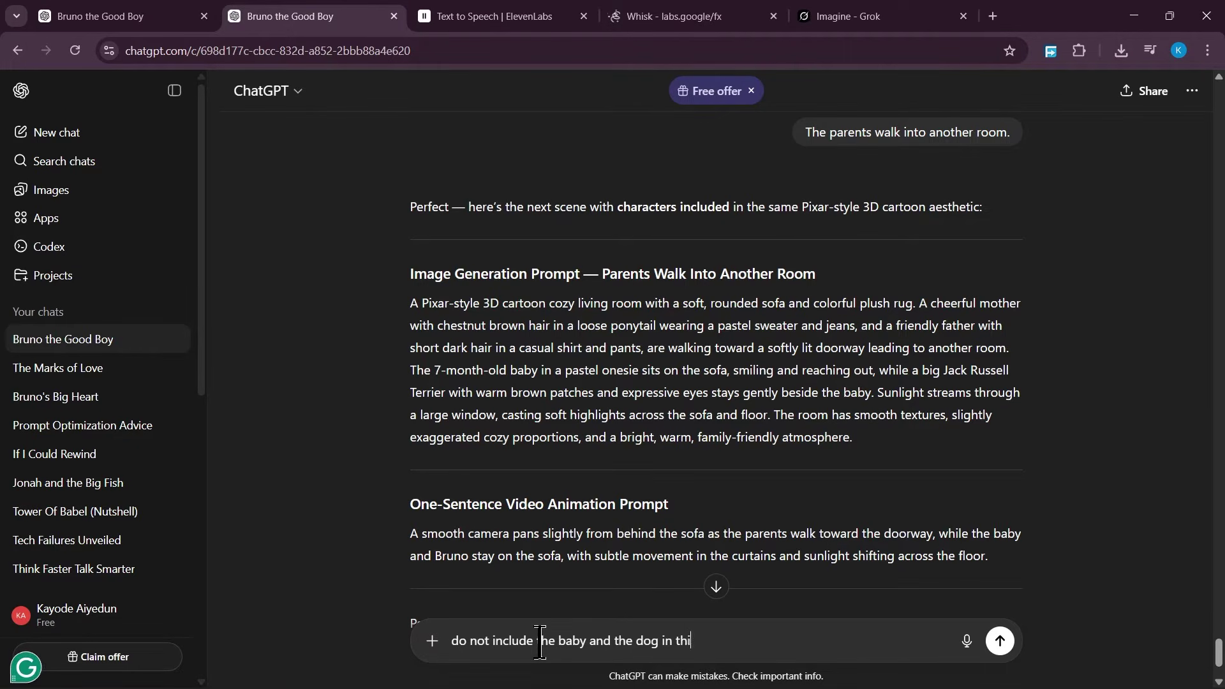
{"action": "type", "text": "s shot"}
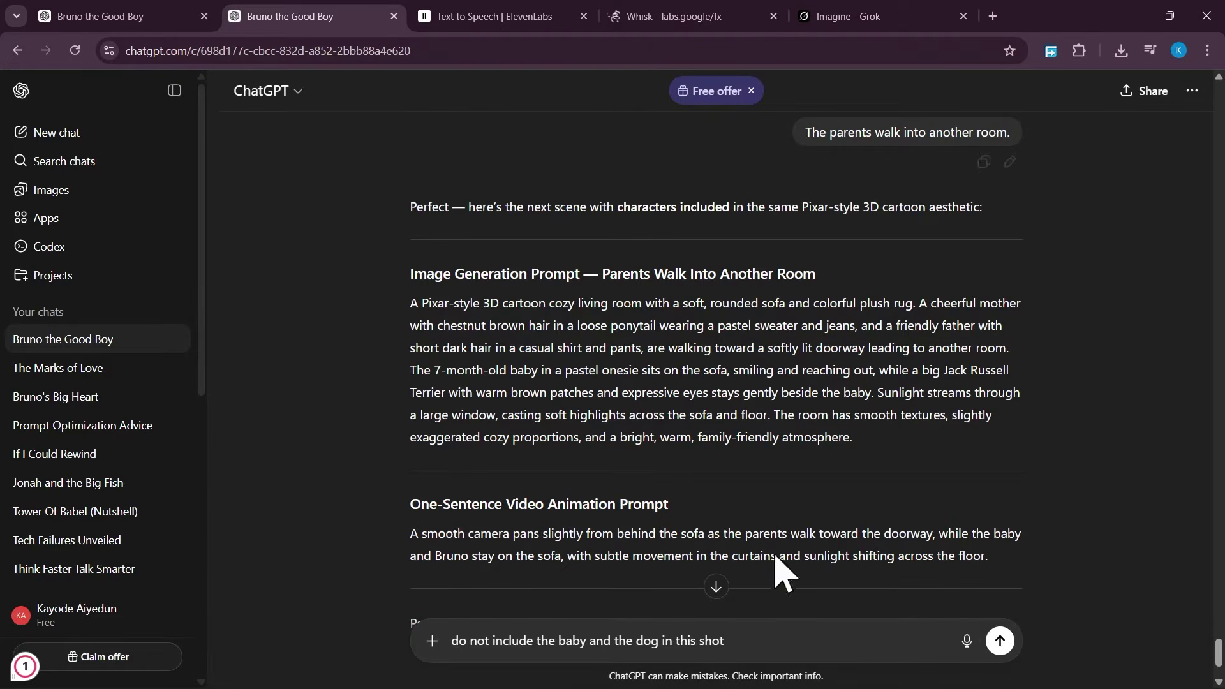
{"action": "left_click", "coordinate": [1000, 641]}
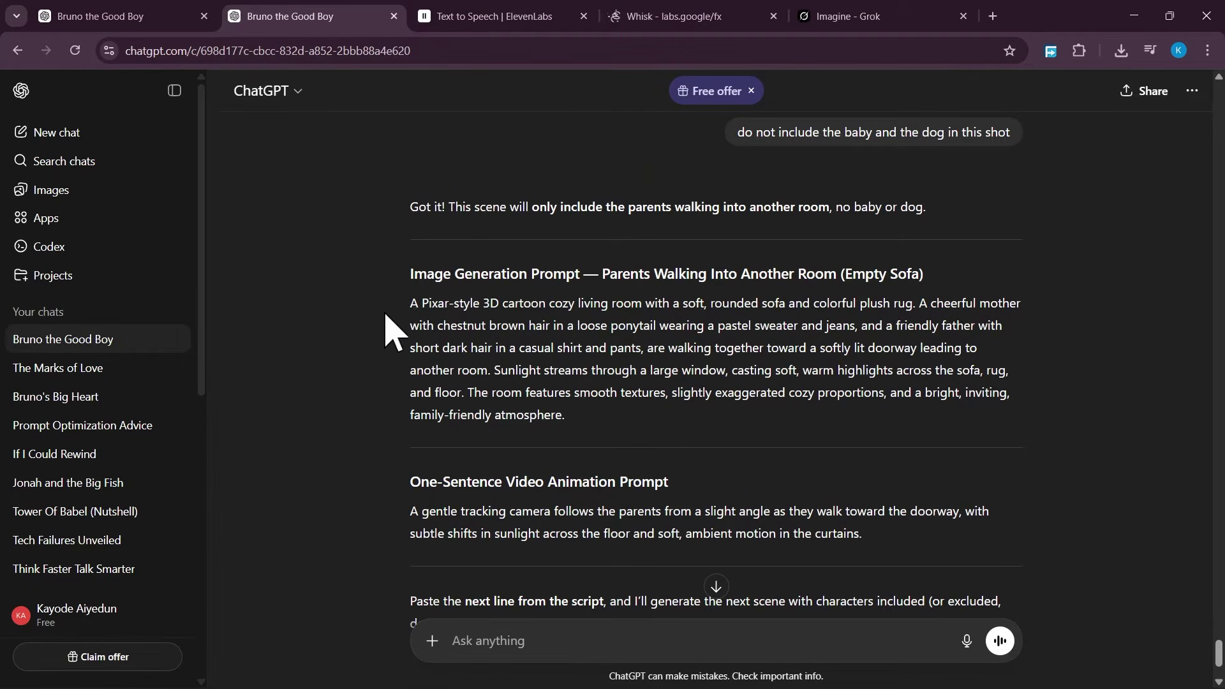
Step: Copy the image prompt for the parents walking into another room and replace the Whisk prompt with it
{"action": "left_click_drag", "start_coordinate": [394, 300], "coordinate": [574, 429]}
{"action": "right_click", "coordinate": [543, 335]}
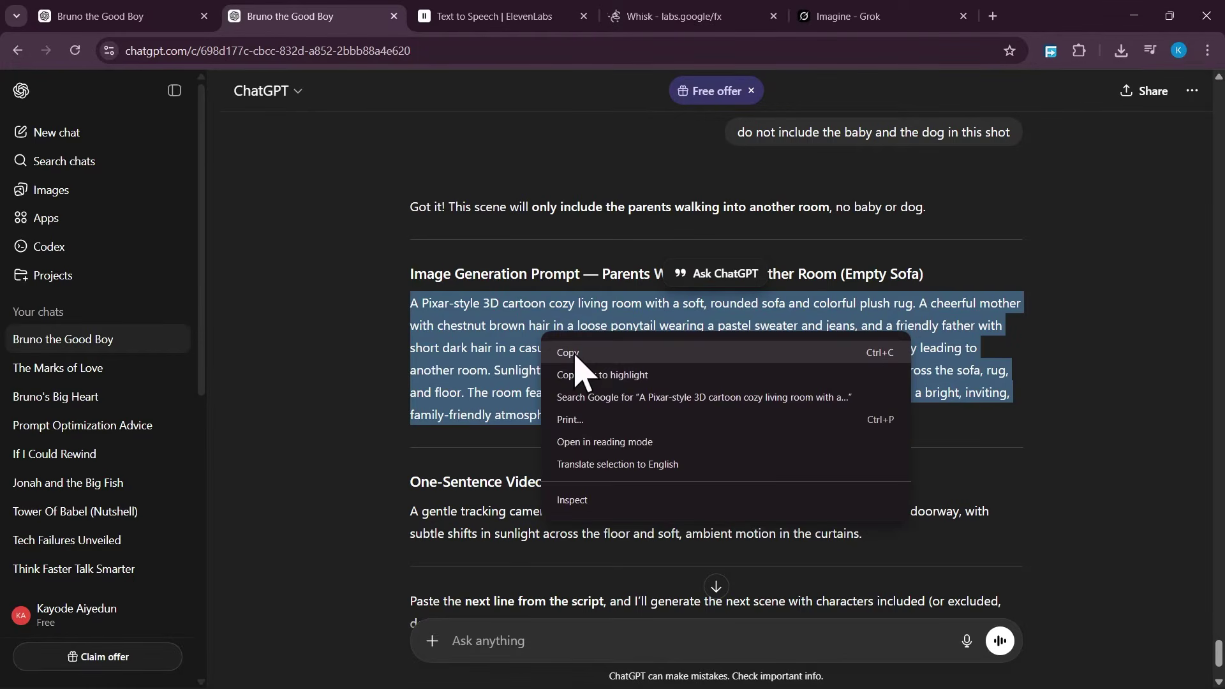
{"action": "left_click", "coordinate": [607, 354]}
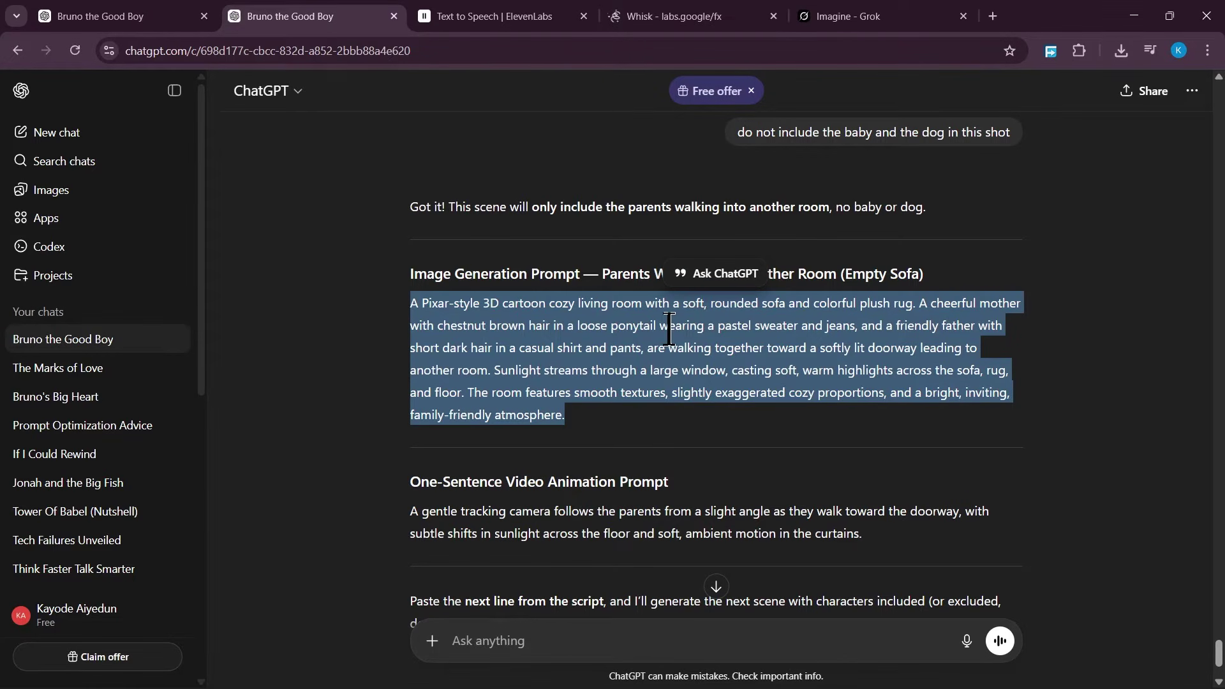
{"action": "left_click", "coordinate": [677, 19]}
{"action": "left_click", "coordinate": [606, 596]}
{"action": "key", "text": "ctrl+a"}
{"action": "key", "text": "ctrl+v"}
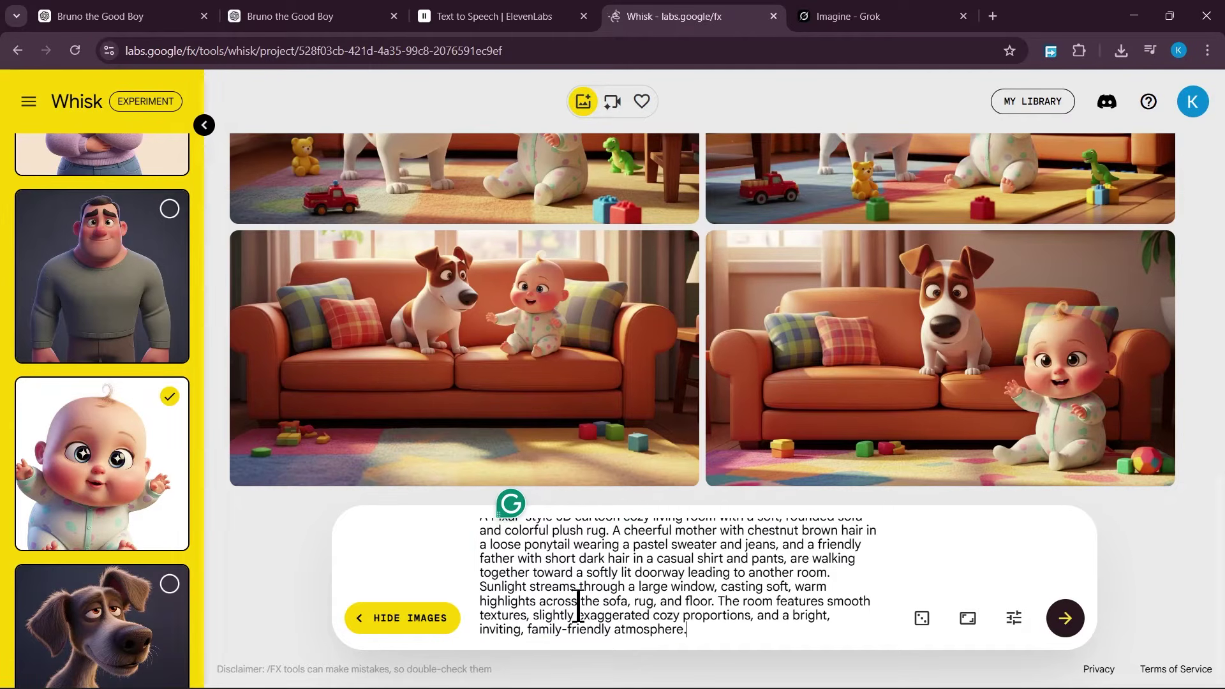
{"action": "scroll", "coordinate": [590, 608], "scroll_direction": "up", "scroll_amount": 3}
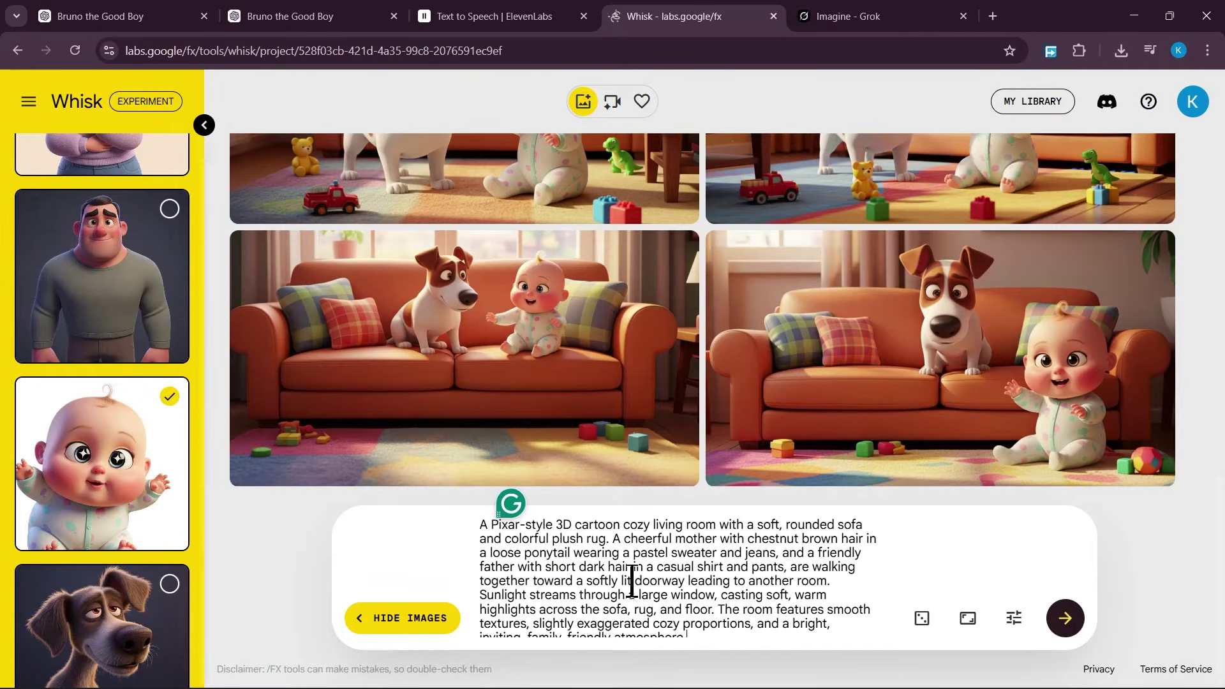
Step: Deselect the baby as a subject reference and select the father and mother instead
{"action": "left_click", "coordinate": [110, 451]}
{"action": "left_click", "coordinate": [123, 265]}
{"action": "scroll", "coordinate": [131, 258], "scroll_direction": "up", "scroll_amount": 3}
{"action": "left_click", "coordinate": [131, 259]}
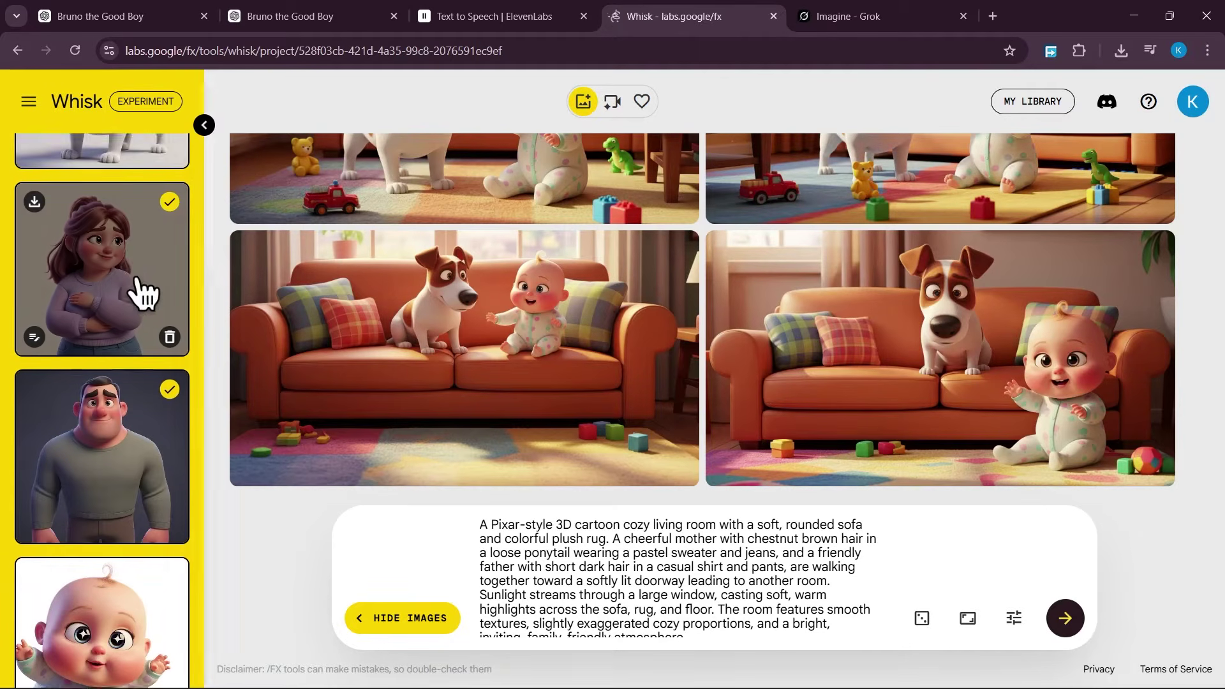
{"action": "scroll", "coordinate": [137, 292], "scroll_direction": "up", "scroll_amount": 2}
{"action": "scroll", "coordinate": [128, 376], "scroll_direction": "down", "scroll_amount": 1}
Step: Swap the scene reference from the orange sofa to the living room with the coffee table and generate the images
{"action": "scroll", "coordinate": [102, 344], "scroll_direction": "down", "scroll_amount": 10}
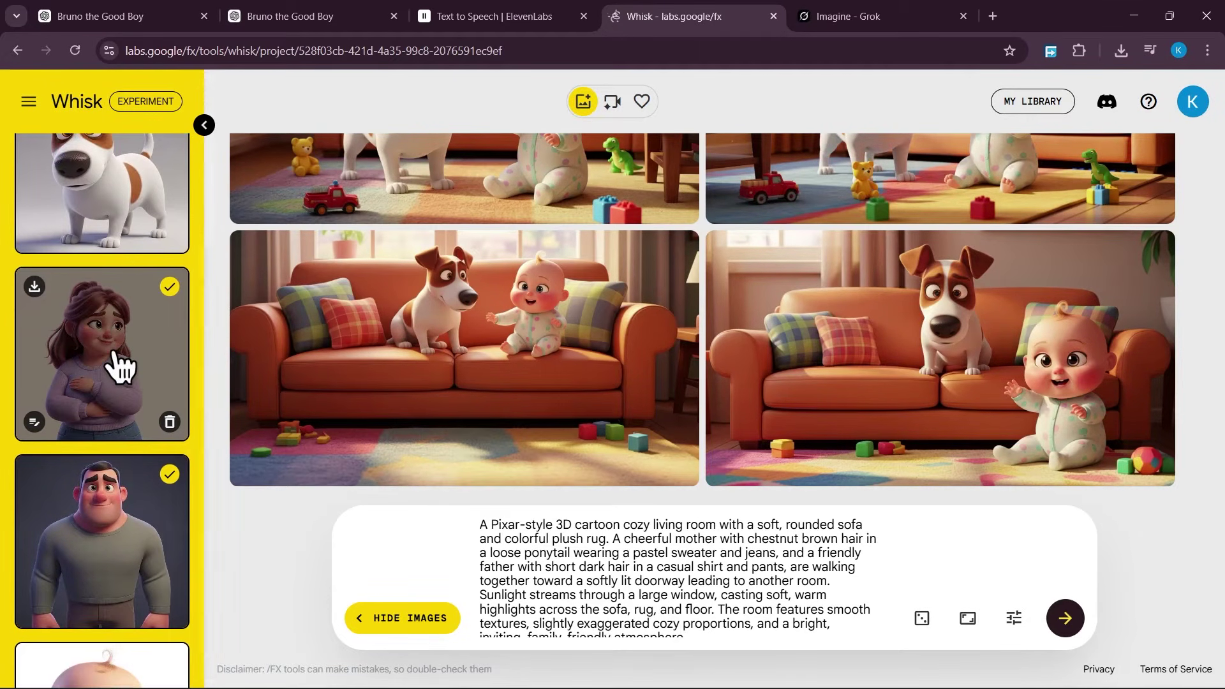
{"action": "scroll", "coordinate": [144, 472], "scroll_direction": "down", "scroll_amount": 5}
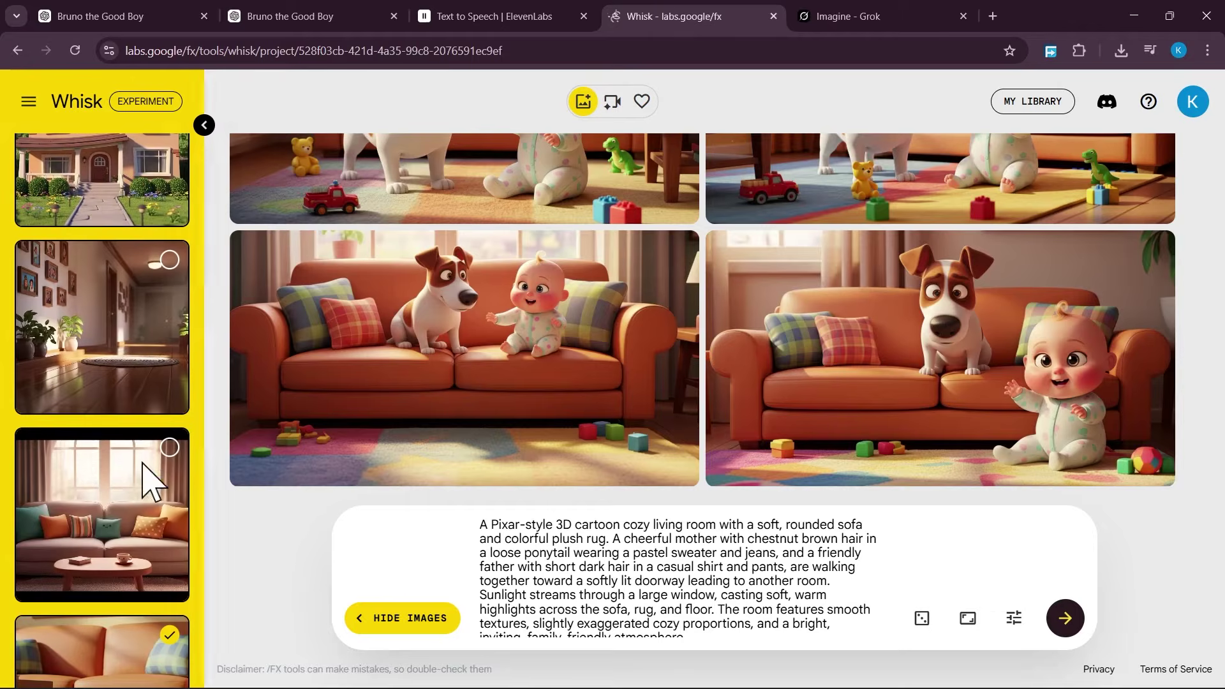
{"action": "left_click", "coordinate": [139, 473]}
{"action": "left_click", "coordinate": [105, 303]}
{"action": "scroll", "coordinate": [141, 351], "scroll_direction": "down", "scroll_amount": 6}
{"action": "scroll", "coordinate": [169, 401], "scroll_direction": "up", "scroll_amount": 5}
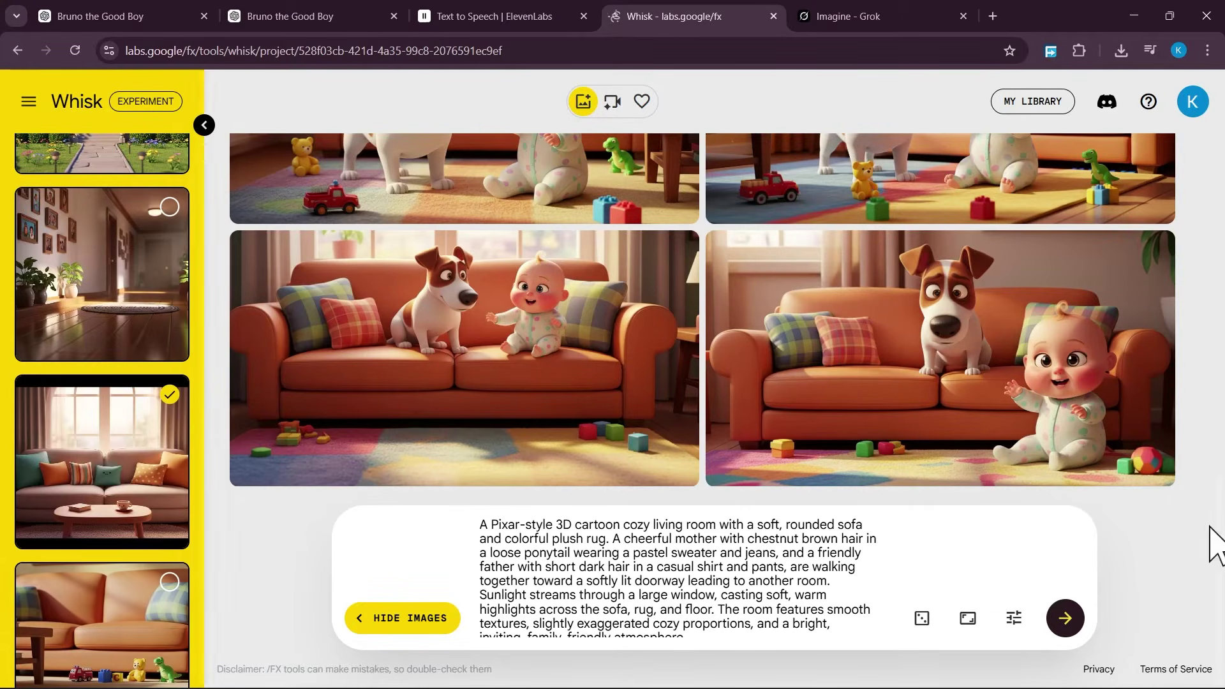
{"action": "left_click", "coordinate": [1069, 622]}
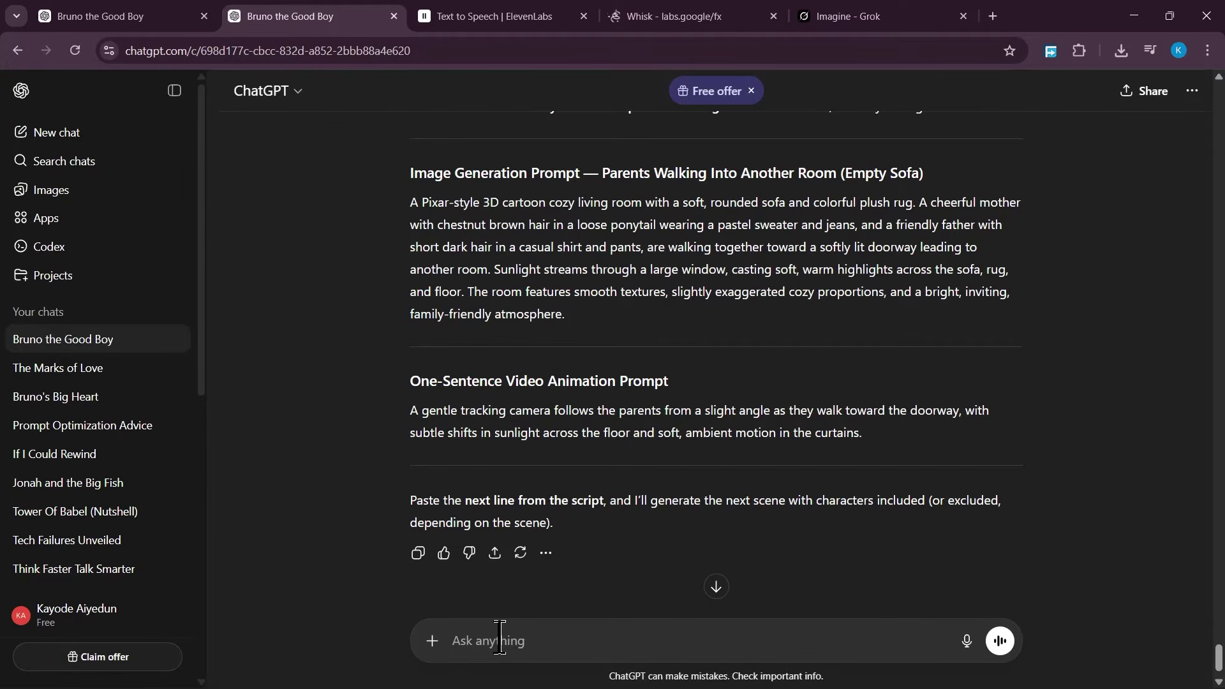
Step: In ChatGPT, ask for a revised prompt with "show them walking through the door way, their back turned."
{"action": "type", "text": "sho"}
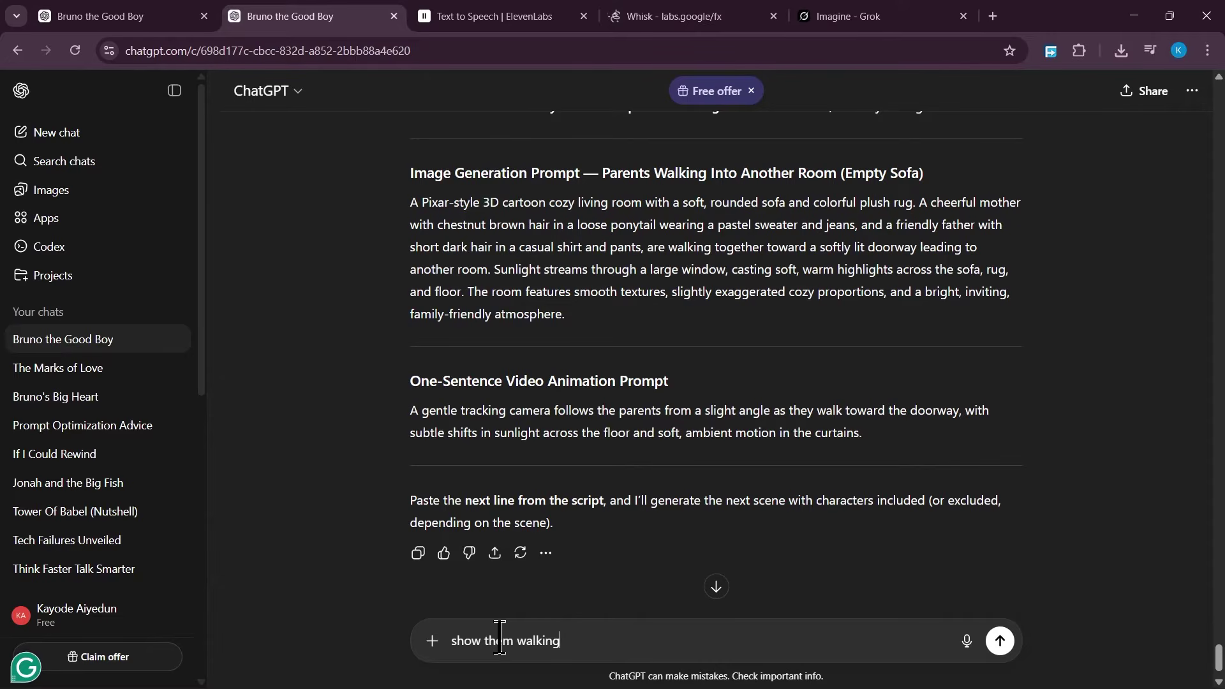
{"action": "type", "text": "w them walking through the door way, their back turn"}
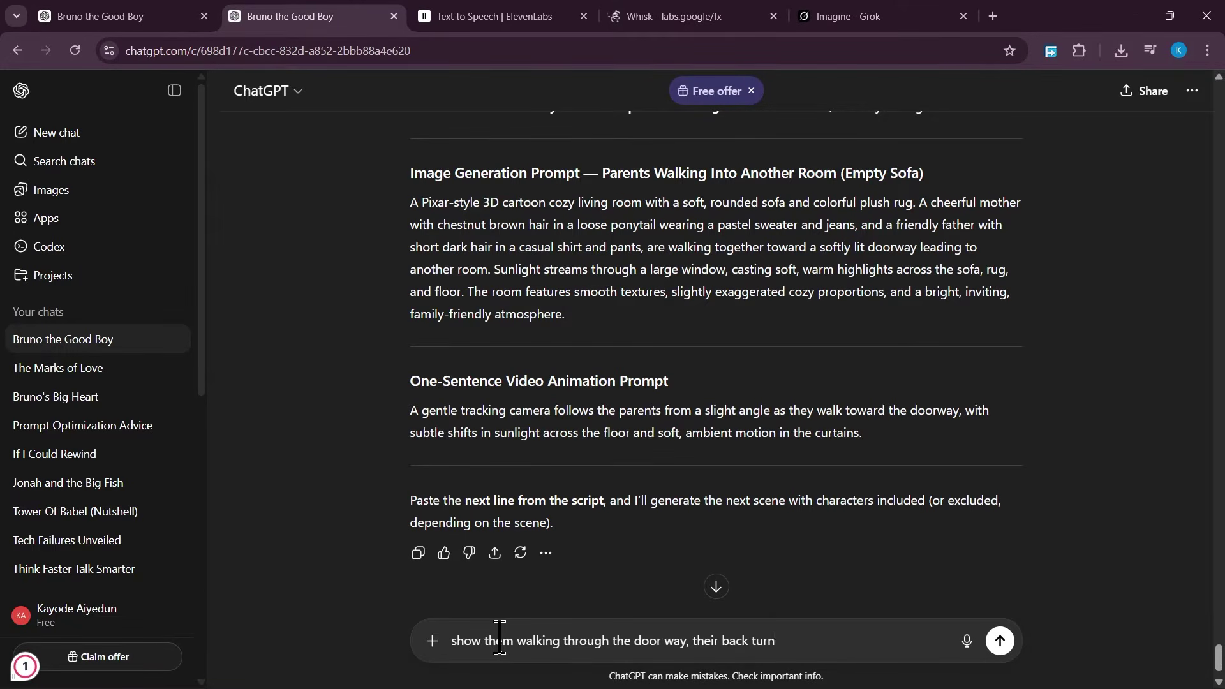
{"action": "type", "text": "ed."}
{"action": "key", "text": "Return"}
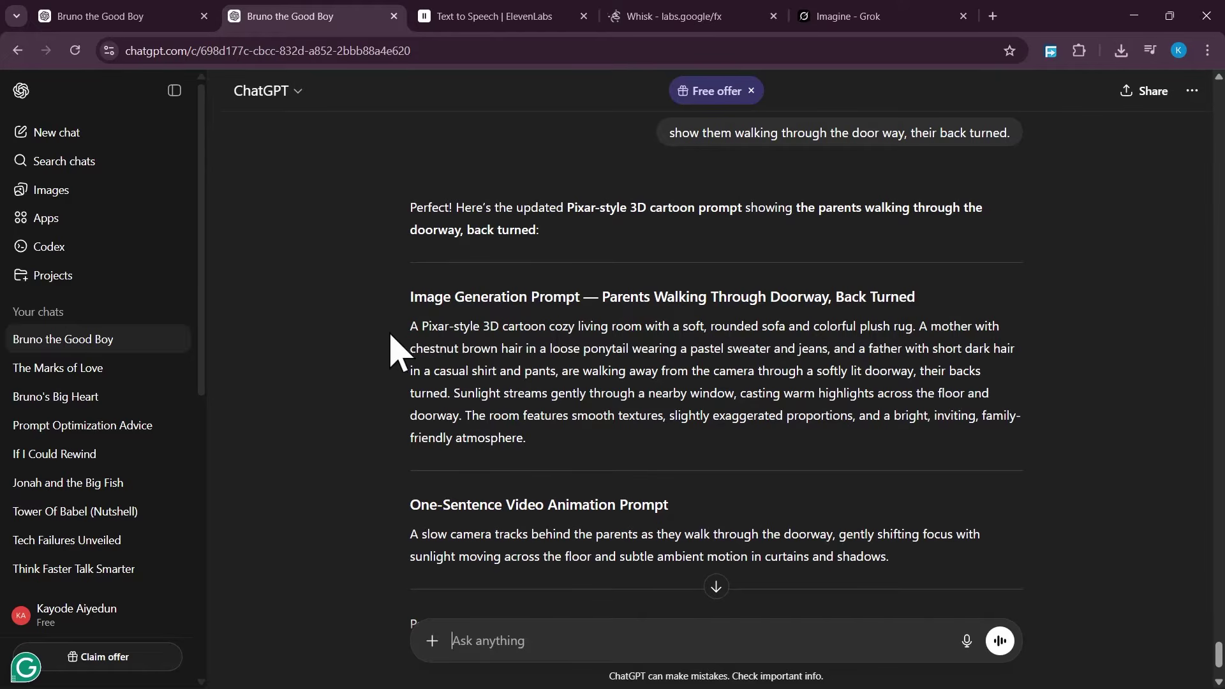
Step: Copy the back-turned doorway image prompt into Whisk and select the hallway as a scene reference
{"action": "left_click_drag", "start_coordinate": [390, 336], "coordinate": [552, 439]}
{"action": "right_click", "coordinate": [514, 372]}
{"action": "left_click", "coordinate": [574, 383]}
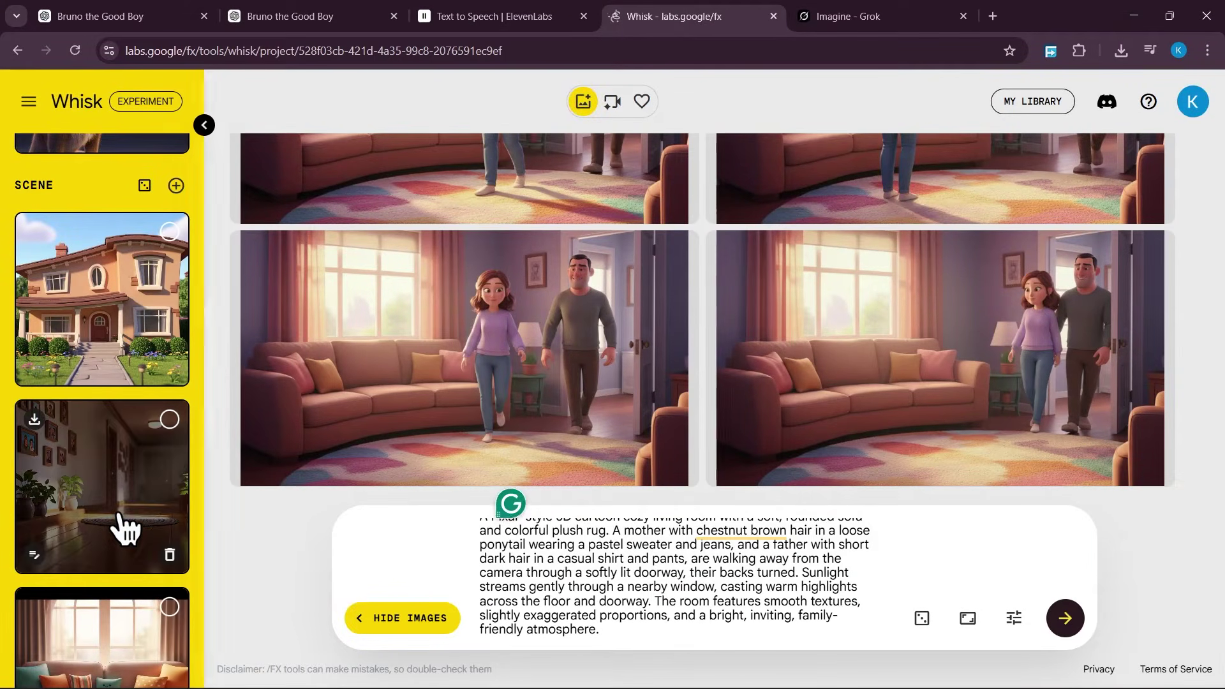
{"action": "scroll", "coordinate": [124, 528], "scroll_direction": "down", "scroll_amount": 1}
{"action": "left_click", "coordinate": [98, 369]}
{"action": "scroll", "coordinate": [129, 432], "scroll_direction": "up", "scroll_amount": 15}
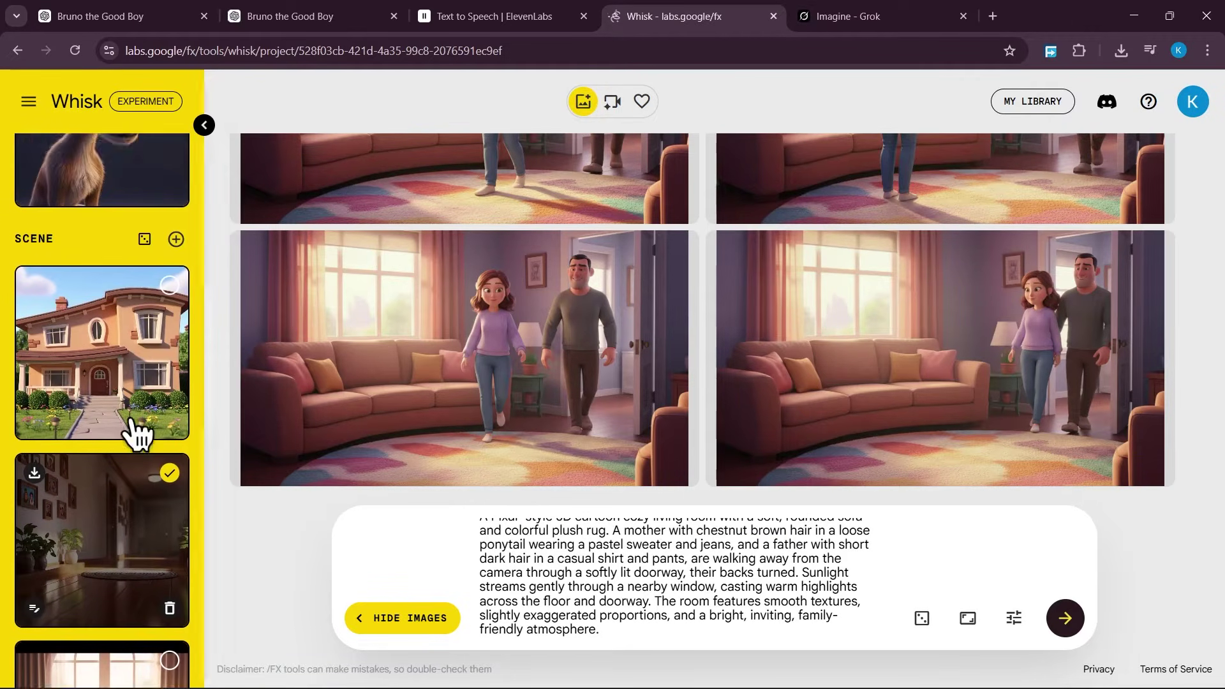
Step: Select the mother and father as subject references and generate the doorway images
{"action": "left_click", "coordinate": [155, 416]}
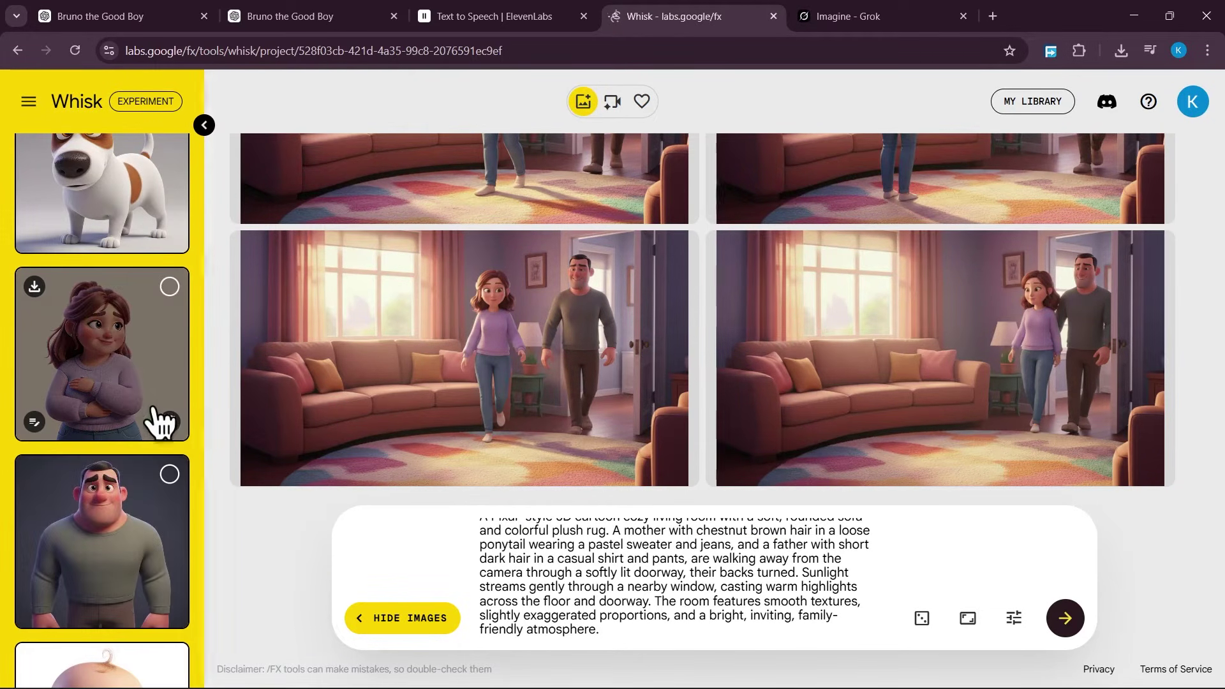
{"action": "left_click", "coordinate": [123, 342]}
{"action": "scroll", "coordinate": [123, 492], "scroll_direction": "down", "scroll_amount": 3}
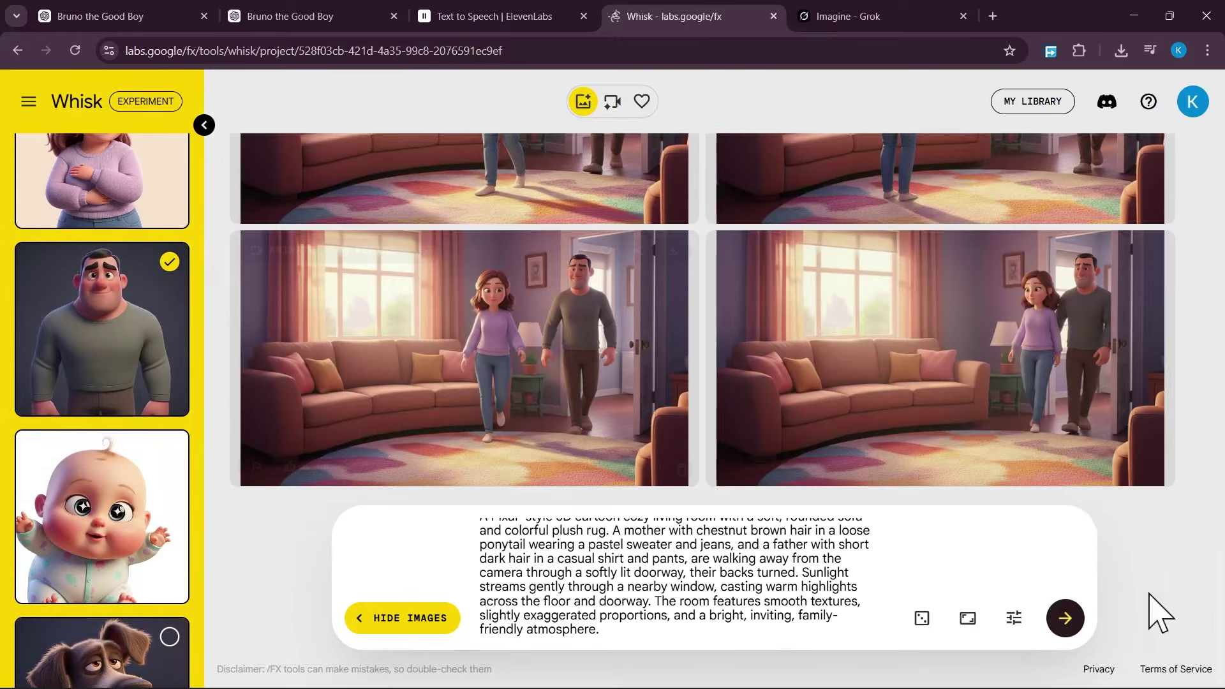
{"action": "left_click", "coordinate": [1067, 618]}
Step: Inspect the new doorway image with plants beside the window and download it
{"action": "scroll", "coordinate": [918, 351], "scroll_direction": "up", "scroll_amount": 2}
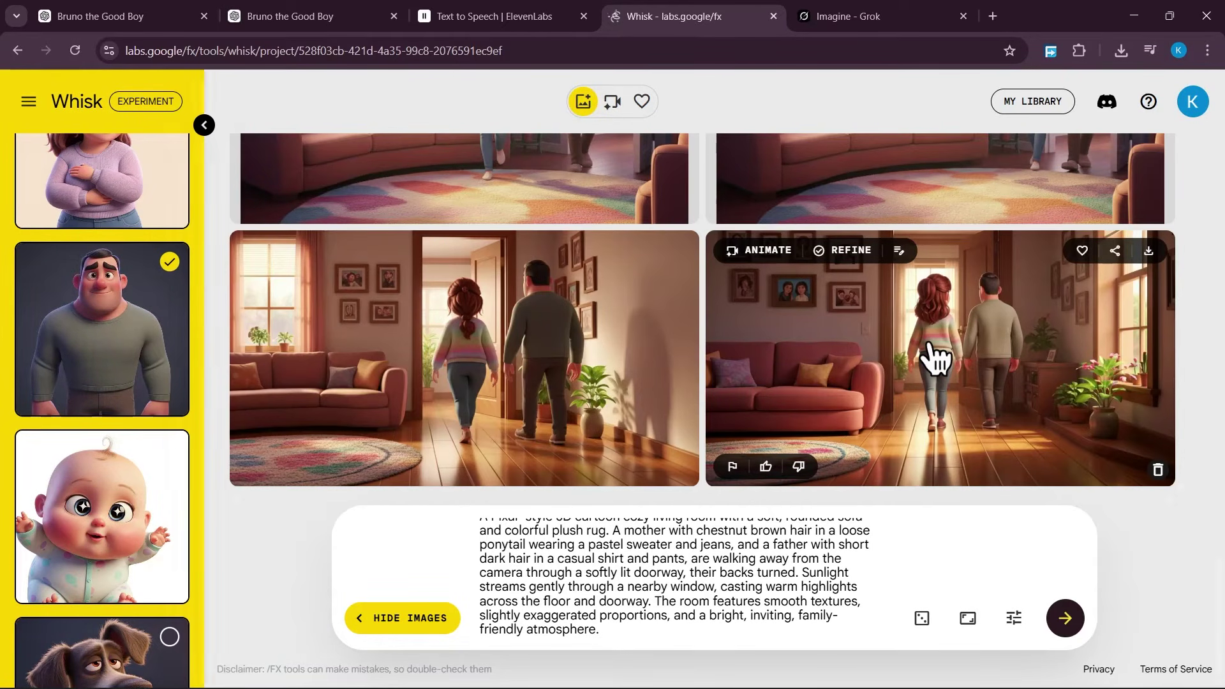
{"action": "left_click", "coordinate": [1008, 412]}
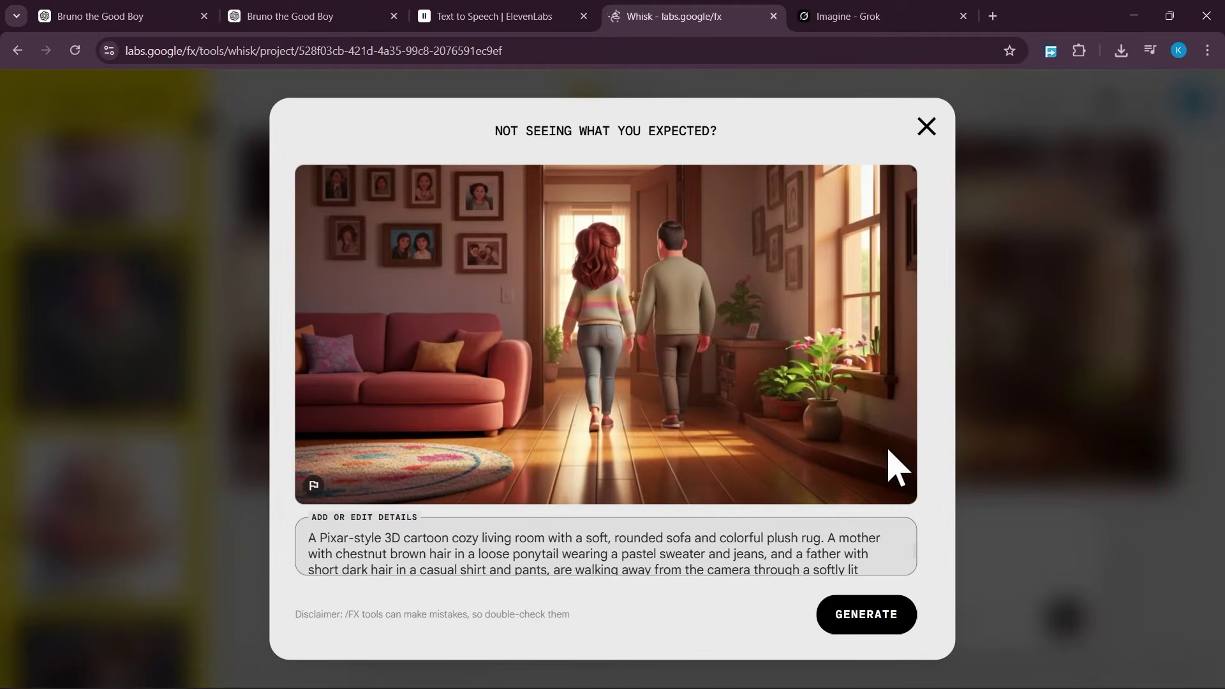
{"action": "left_click", "coordinate": [1075, 323]}
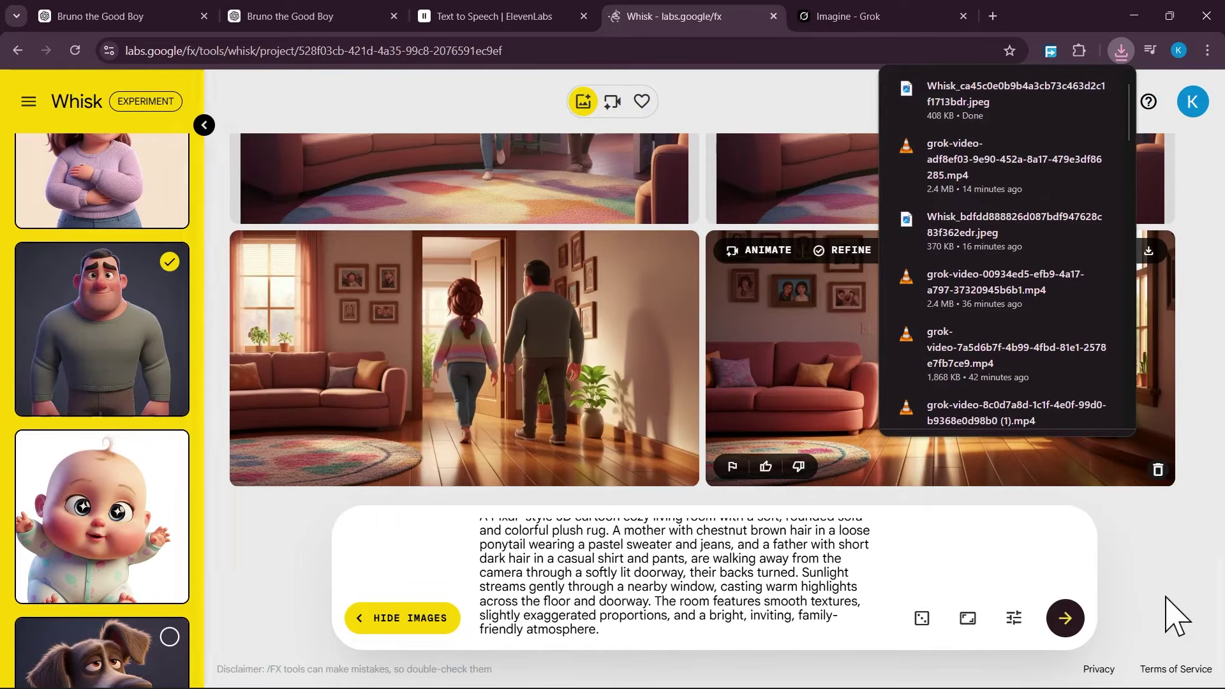
Step: Copy ChatGPT's animation prompt for the parents walking through the doorway, then upload the doorway image and paste the prompt in Grok
{"action": "left_click", "coordinate": [111, 16]}
{"action": "left_click", "coordinate": [278, 20]}
{"action": "scroll", "coordinate": [383, 395], "scroll_direction": "down", "scroll_amount": 3}
{"action": "left_click_drag", "start_coordinate": [409, 380], "coordinate": [982, 402]}
{"action": "right_click", "coordinate": [805, 392]}
{"action": "left_click", "coordinate": [858, 412]}
{"action": "left_click", "coordinate": [848, 17]}
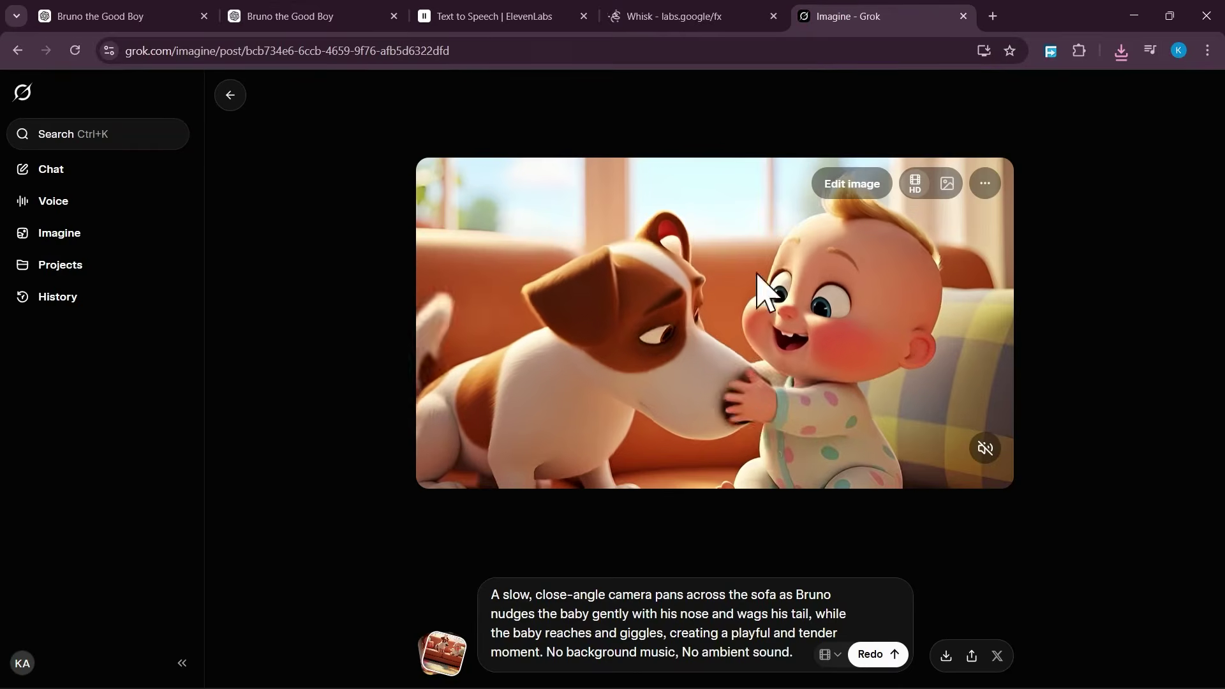
{"action": "left_click", "coordinate": [457, 654]}
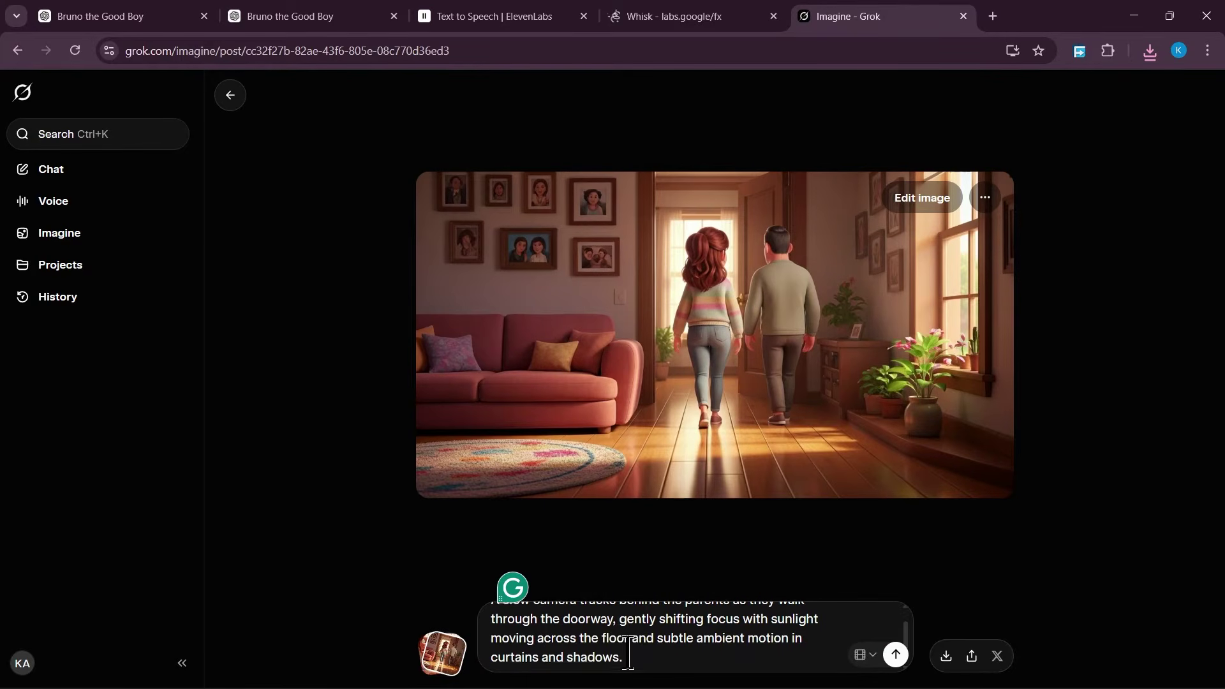
{"action": "scroll", "coordinate": [613, 638], "scroll_direction": "up", "scroll_amount": 1}
{"action": "scroll", "coordinate": [611, 637], "scroll_direction": "down", "scroll_amount": 1}
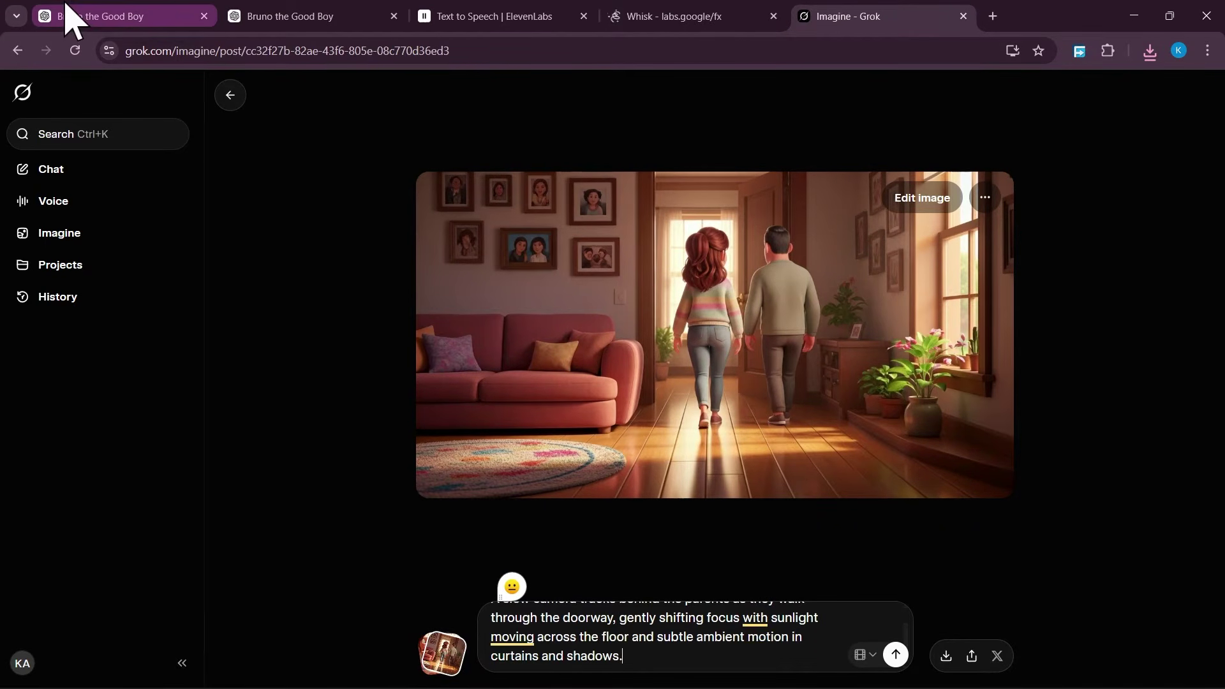
Step: Copy the Scene 4 MOM and DAD dialogue from the ChatGPT script and append it to the doorway animation prompt in Grok
{"action": "left_click", "coordinate": [67, 18]}
{"action": "scroll", "coordinate": [421, 262], "scroll_direction": "down", "scroll_amount": 1}
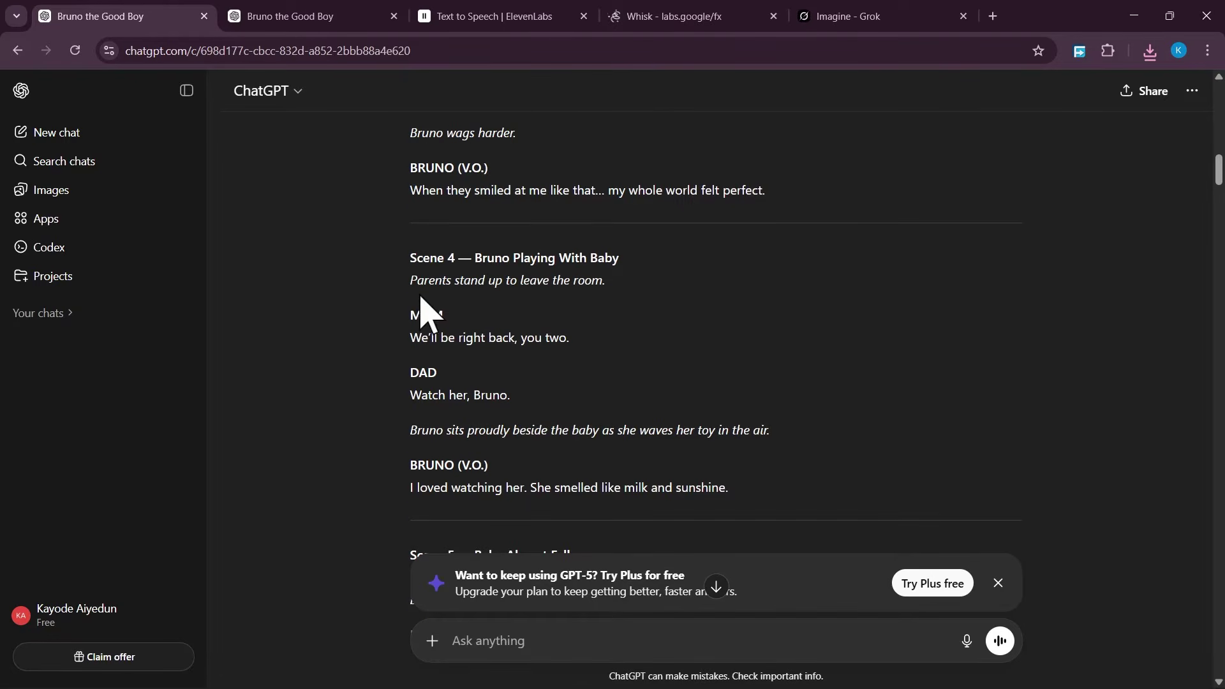
{"action": "scroll", "coordinate": [421, 310], "scroll_direction": "down", "scroll_amount": 1}
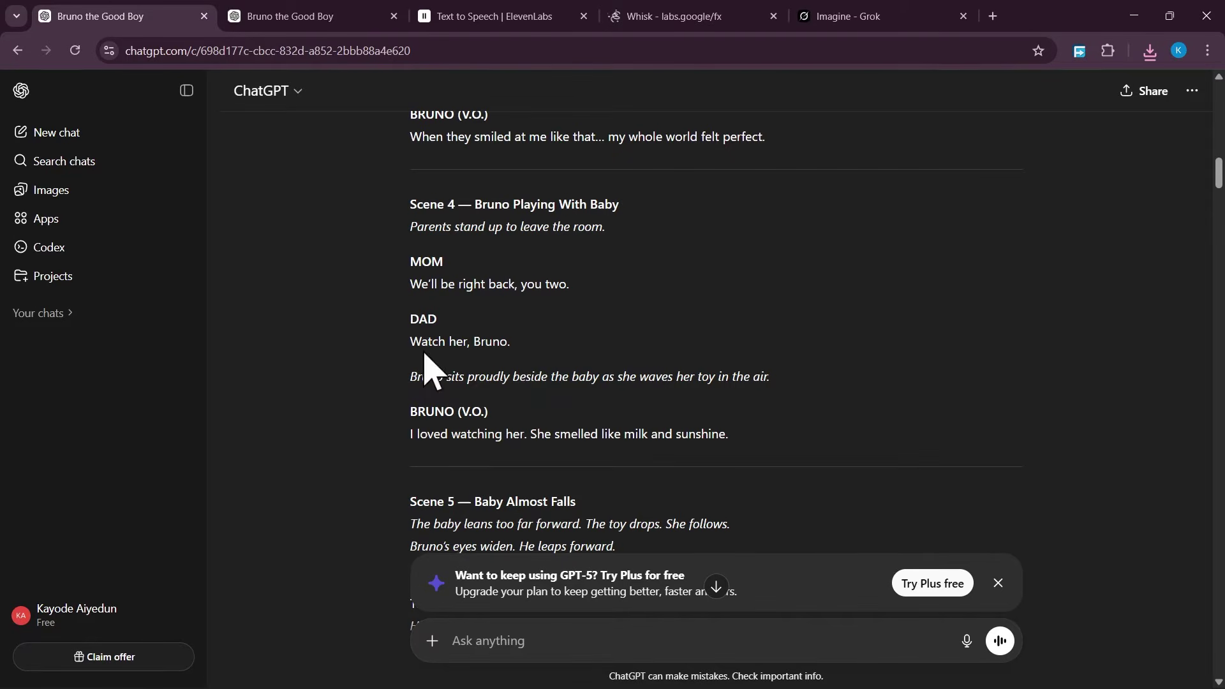
{"action": "left_click_drag", "start_coordinate": [402, 263], "coordinate": [540, 363]}
{"action": "right_click", "coordinate": [445, 281]}
{"action": "left_click", "coordinate": [554, 306]}
{"action": "left_click", "coordinate": [835, 18]}
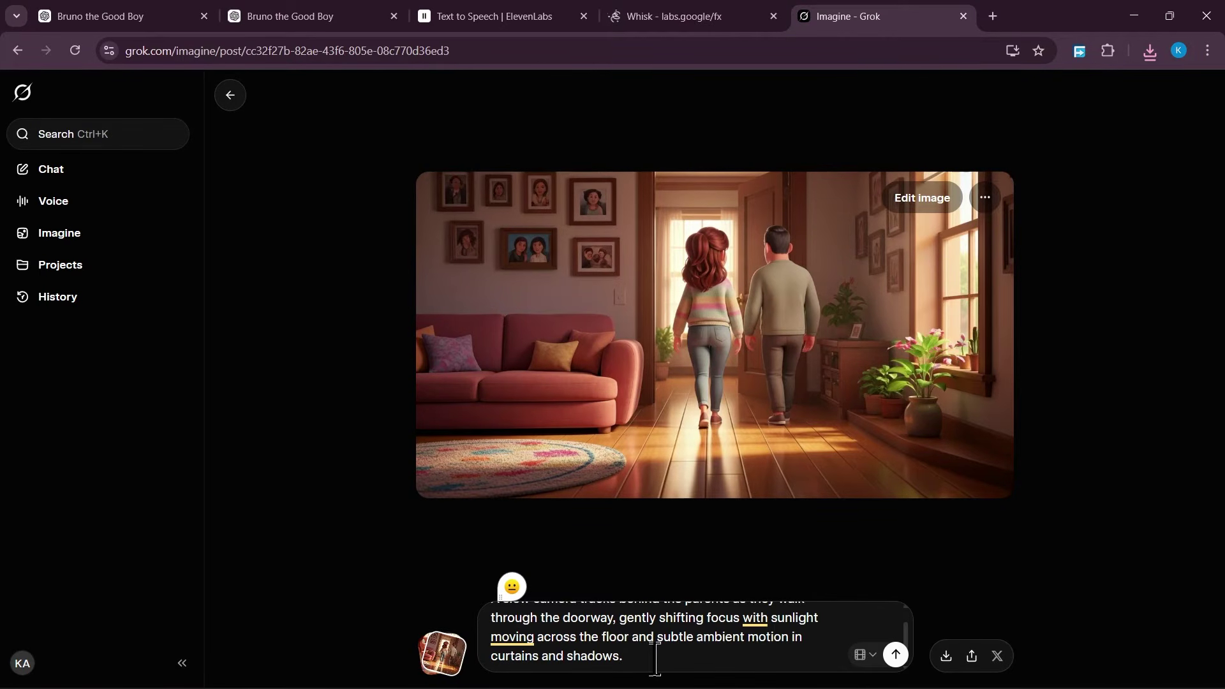
{"action": "key", "text": "shift+Return"}
{"action": "key", "text": "shift+Return"}
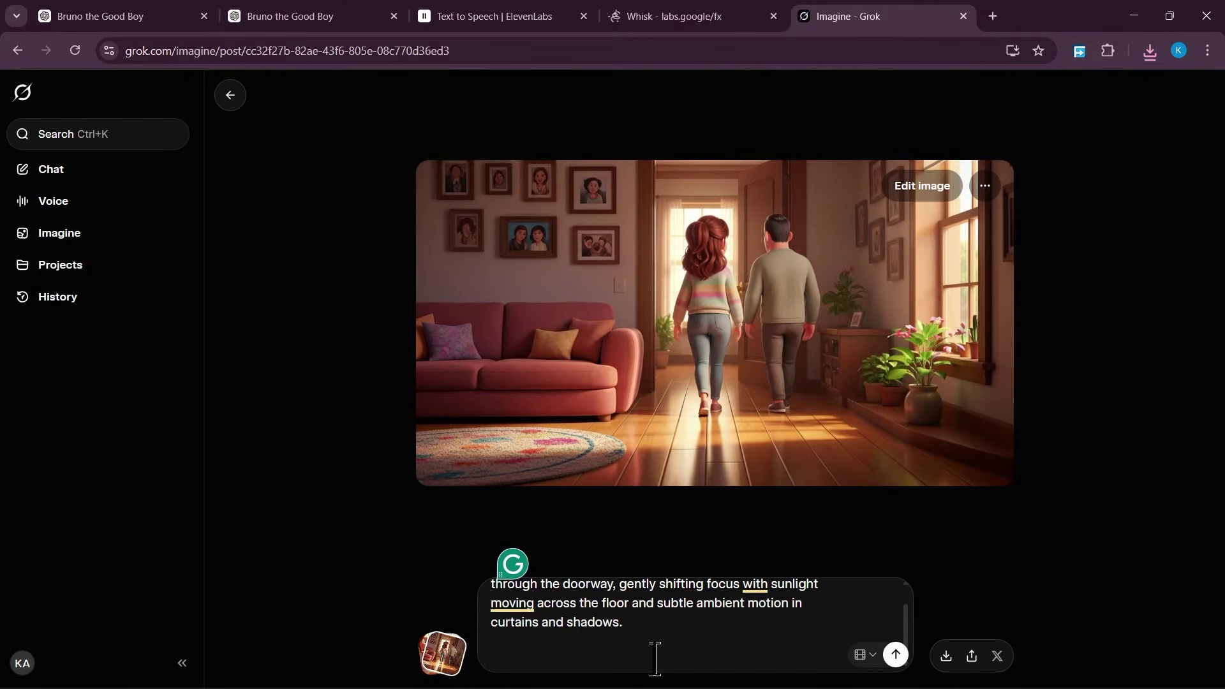
{"action": "key", "text": "ctrl+v"}
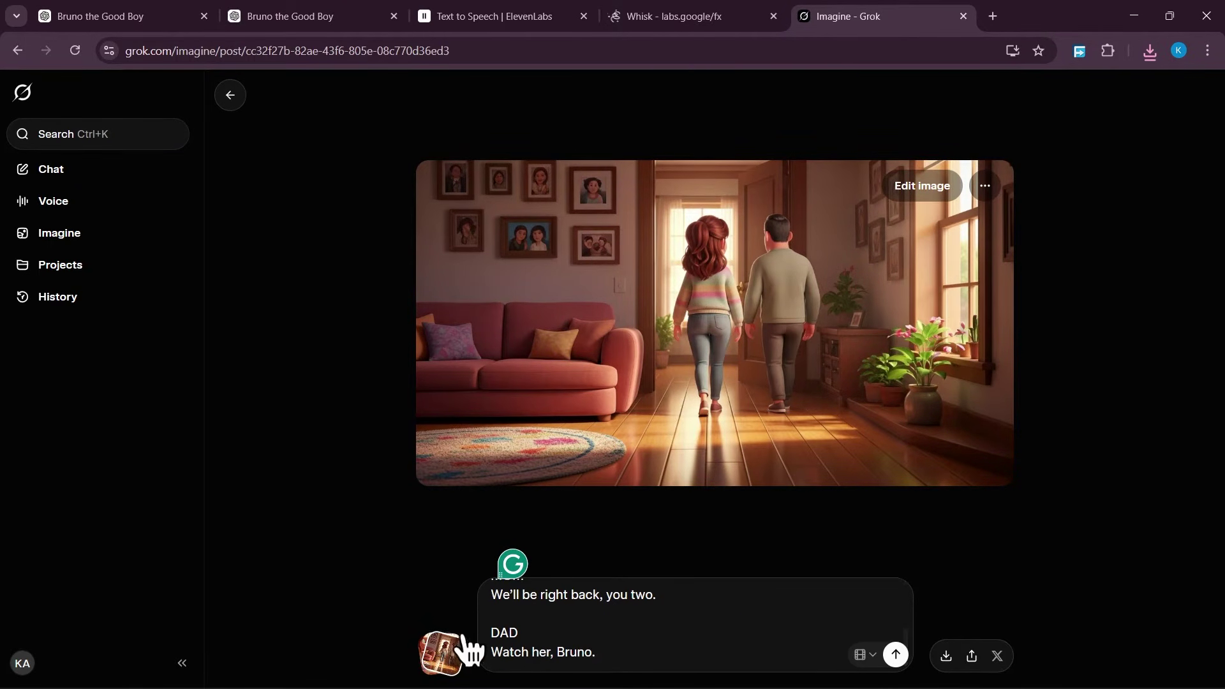
{"action": "mouse_move", "coordinate": [514, 564]}
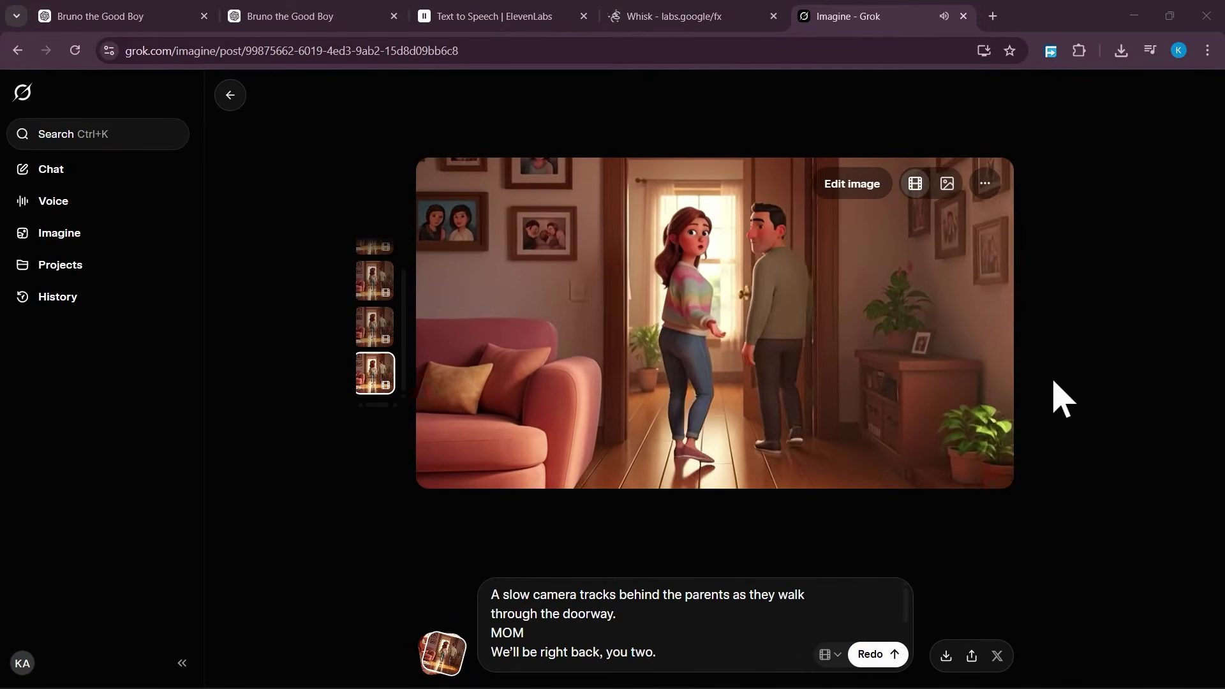
Step: Mute the preview of the generated doorway video with the talking parents and upscale the video to HD
{"action": "mouse_move", "coordinate": [963, 459]}
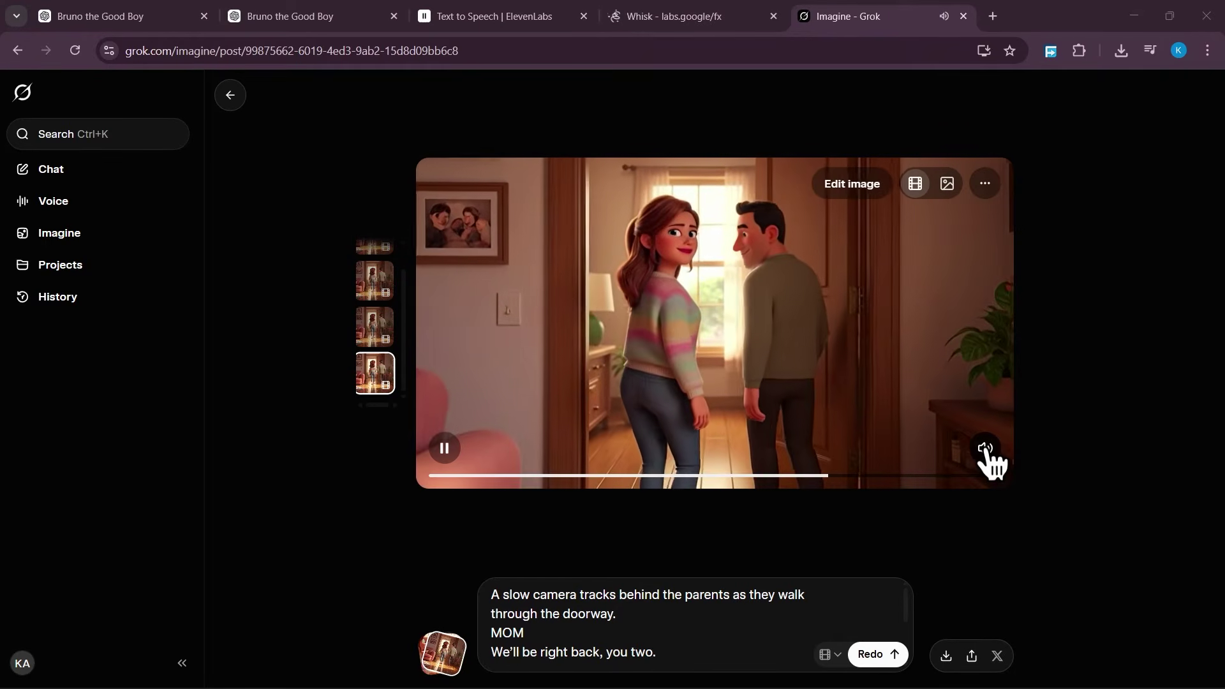
{"action": "left_click", "coordinate": [986, 450]}
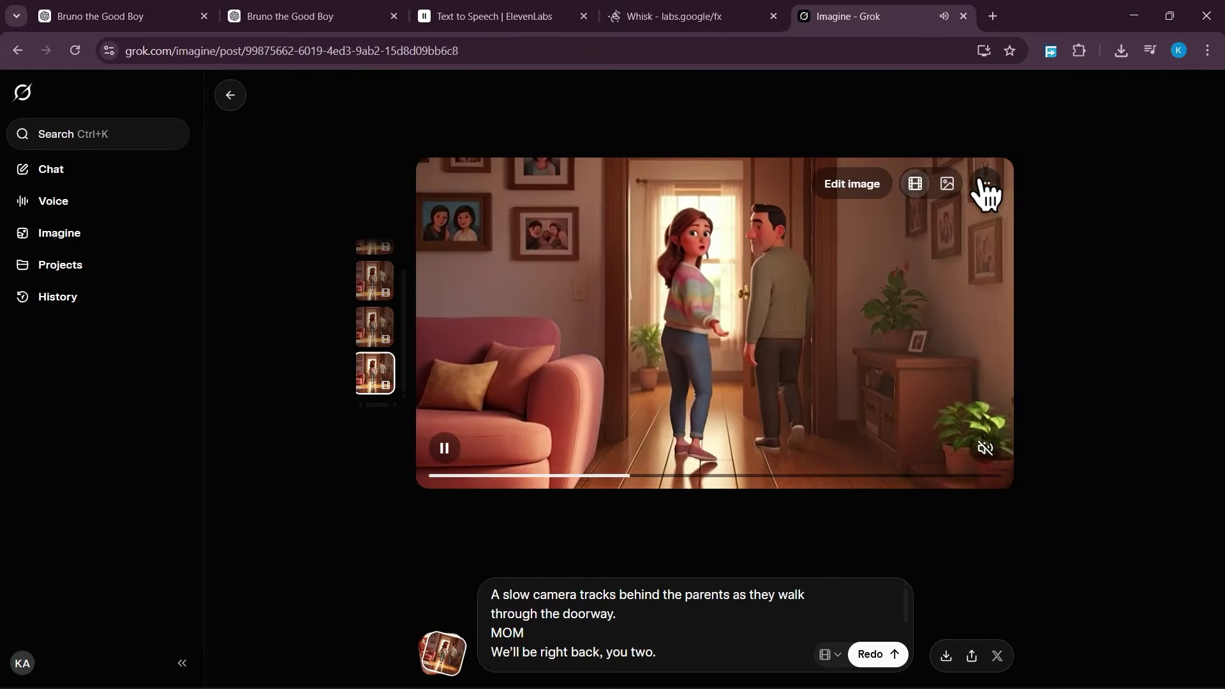
{"action": "left_click", "coordinate": [985, 185]}
{"action": "left_click", "coordinate": [971, 340]}
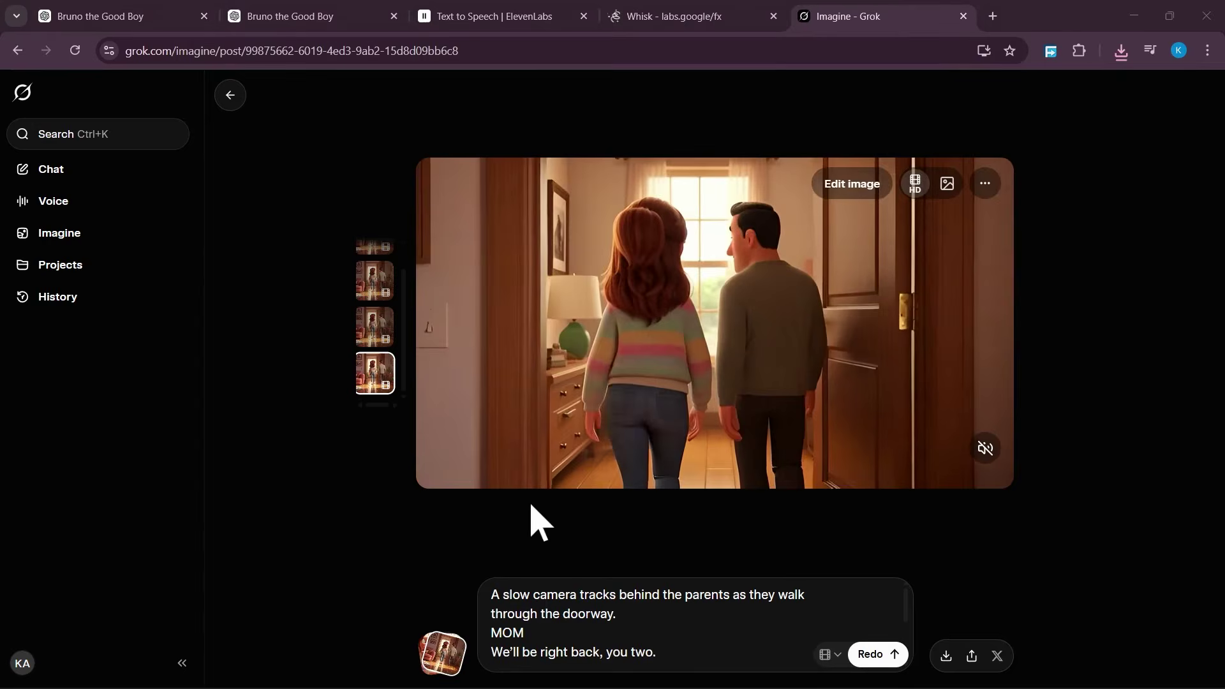
Step: Switch to CapCut and import the Grok sofa video of Bruno with the baby and the parents' doorway video
{"action": "mouse_move", "coordinate": [925, 671]}
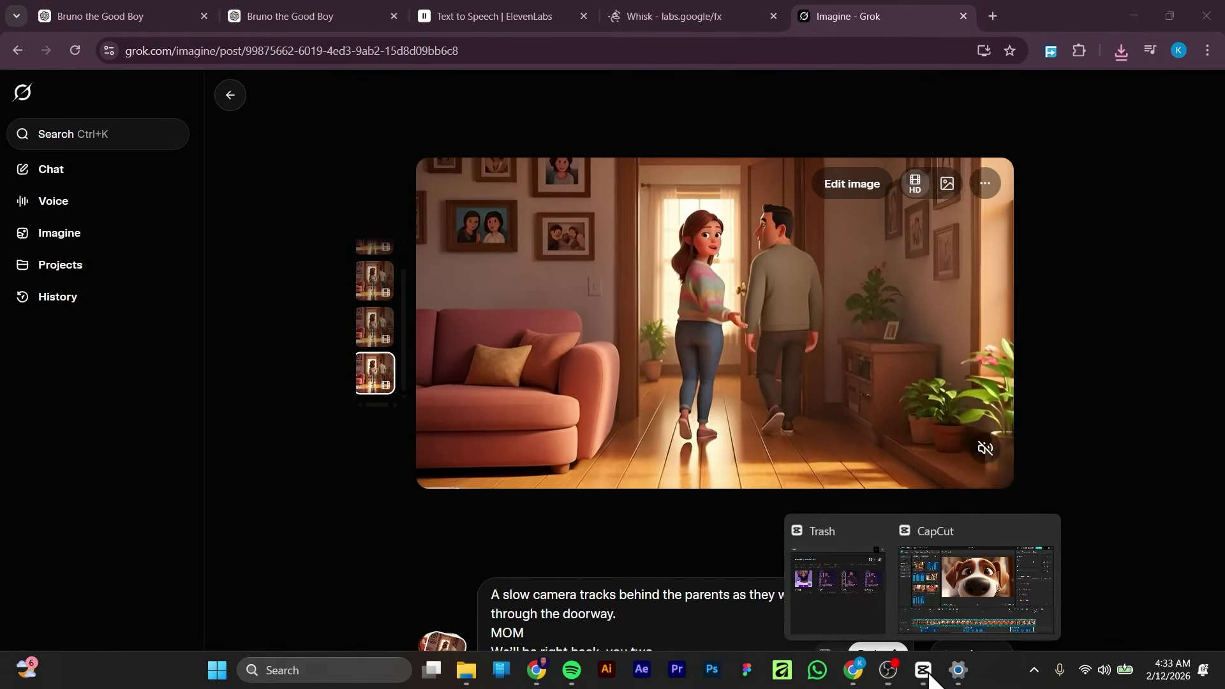
{"action": "left_click", "coordinate": [953, 583]}
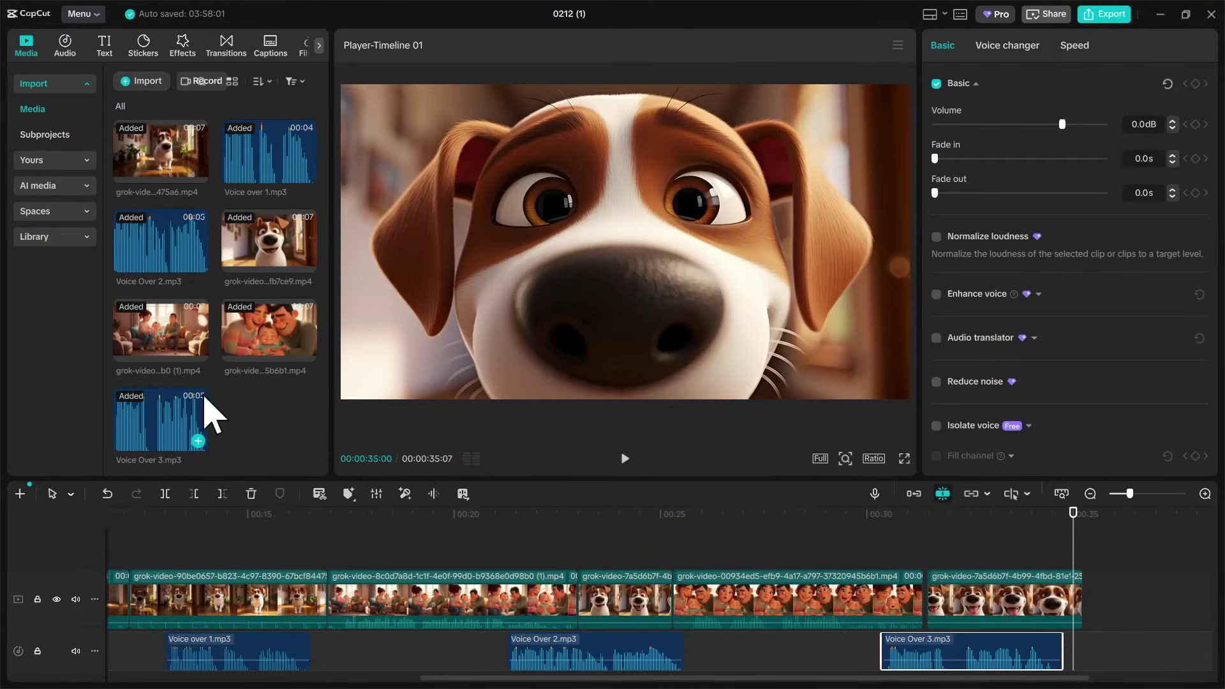
{"action": "left_click", "coordinate": [137, 83]}
{"action": "left_click", "coordinate": [620, 153]}
{"action": "left_click", "coordinate": [794, 153], "text": "ctrl"}
{"action": "left_click", "coordinate": [815, 550]}
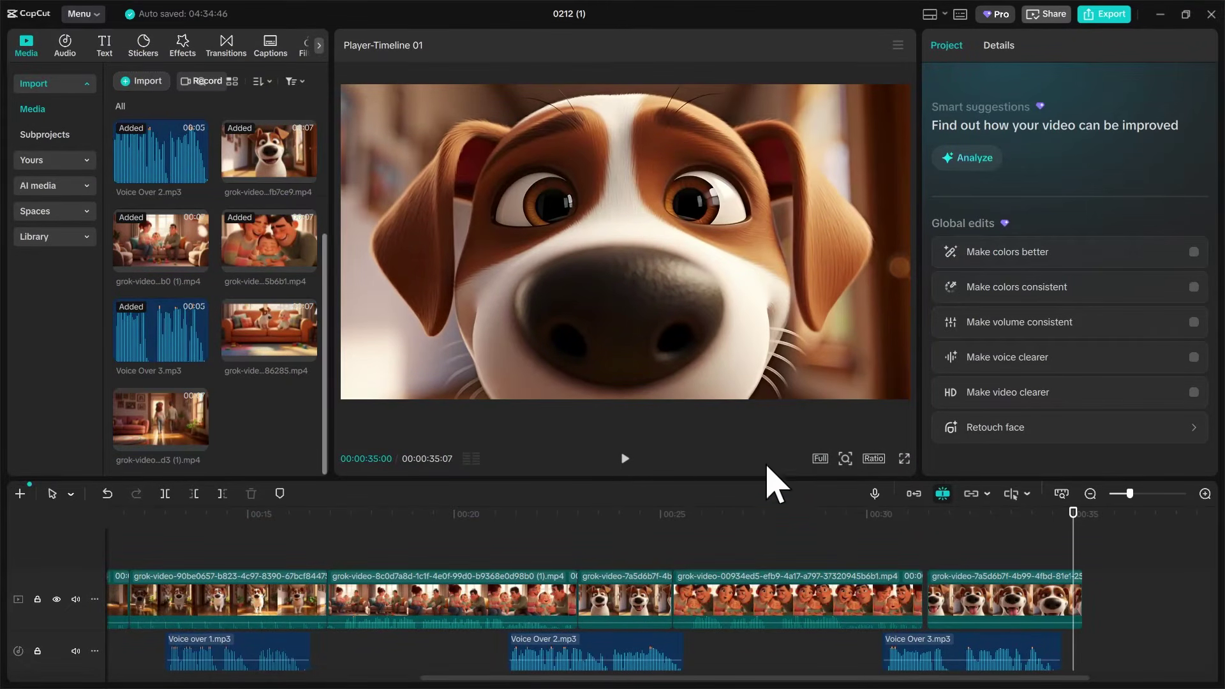
Step: Add the Bruno and baby sofa clip to the end of the timeline, followed by the parents' doorway clip
{"action": "left_click_drag", "start_coordinate": [257, 355], "coordinate": [1085, 596]}
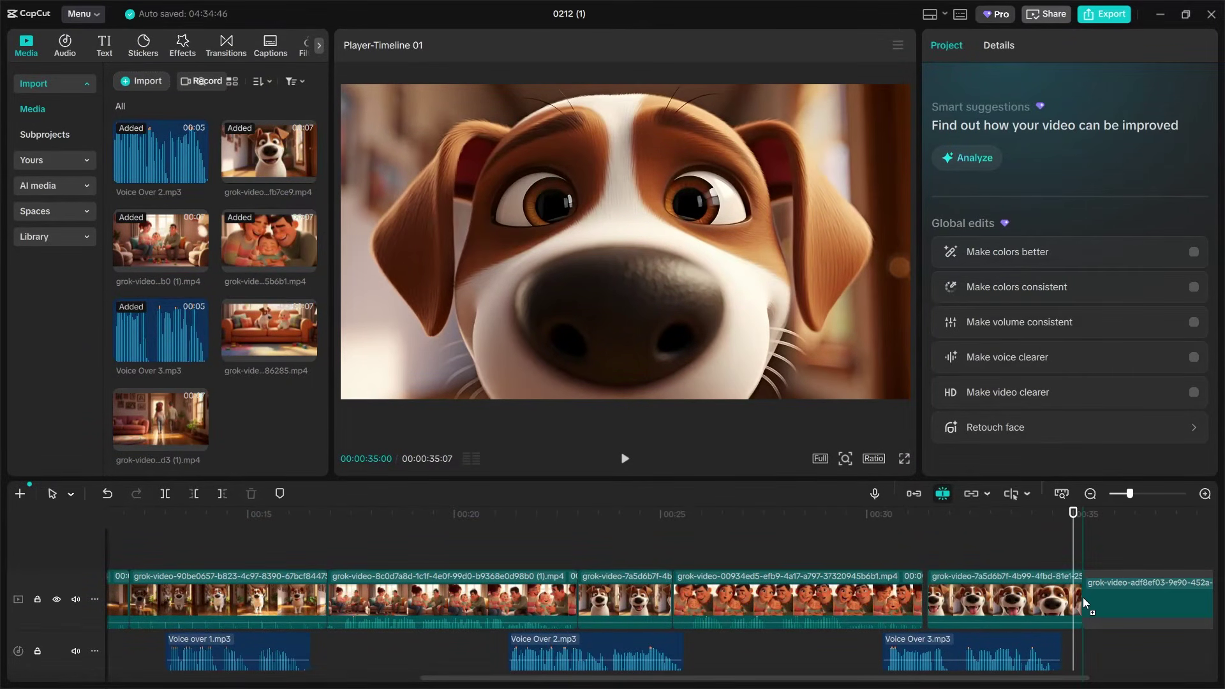
{"action": "left_click", "coordinate": [1106, 603]}
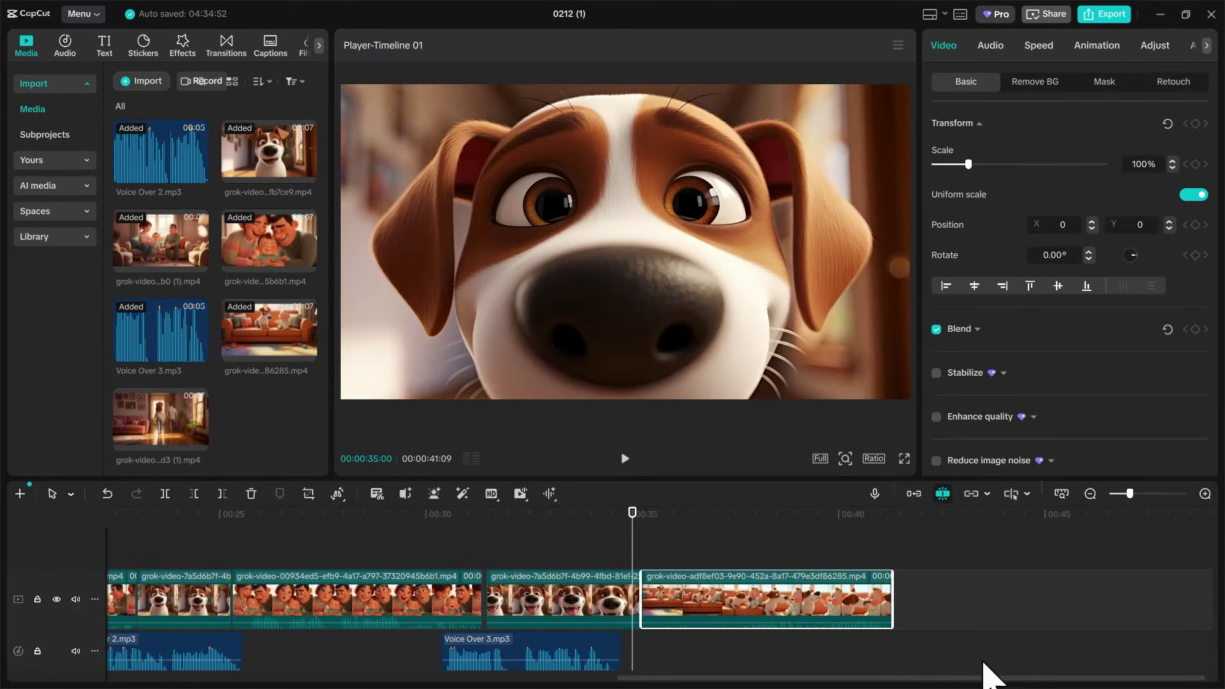
{"action": "left_click_drag", "start_coordinate": [157, 434], "coordinate": [896, 592]}
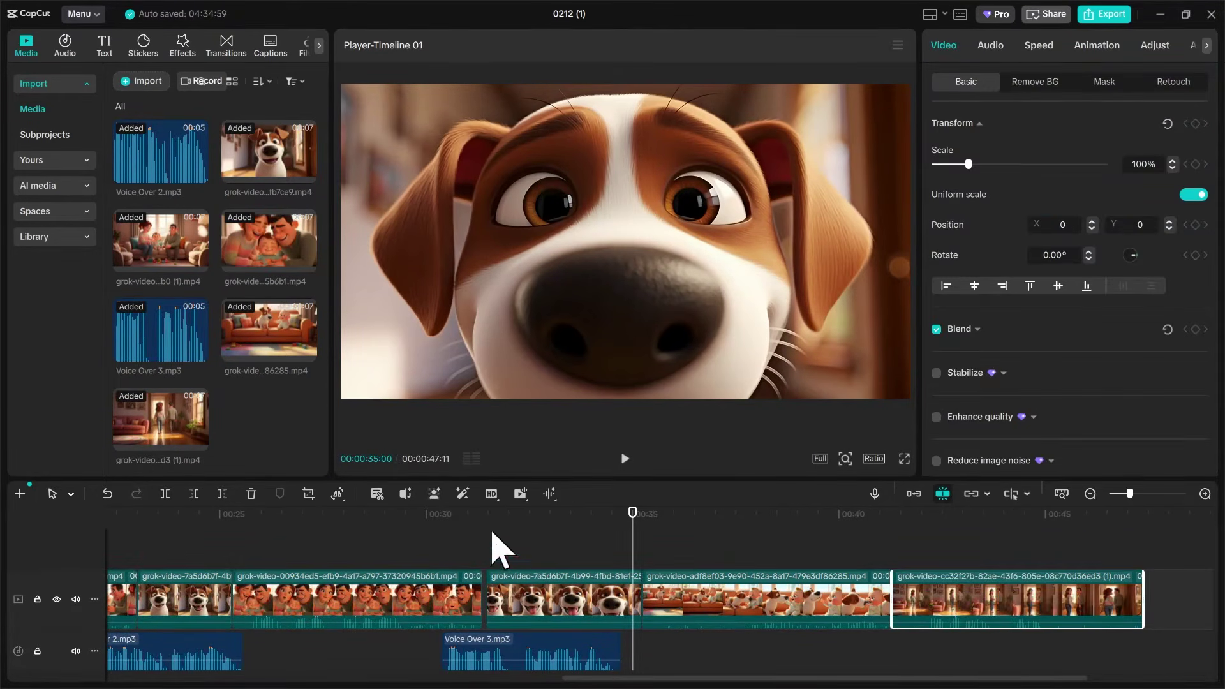
Step: Play the timeline from about 00:30 through the two added clips to review the sequence
{"action": "left_click", "coordinate": [428, 517]}
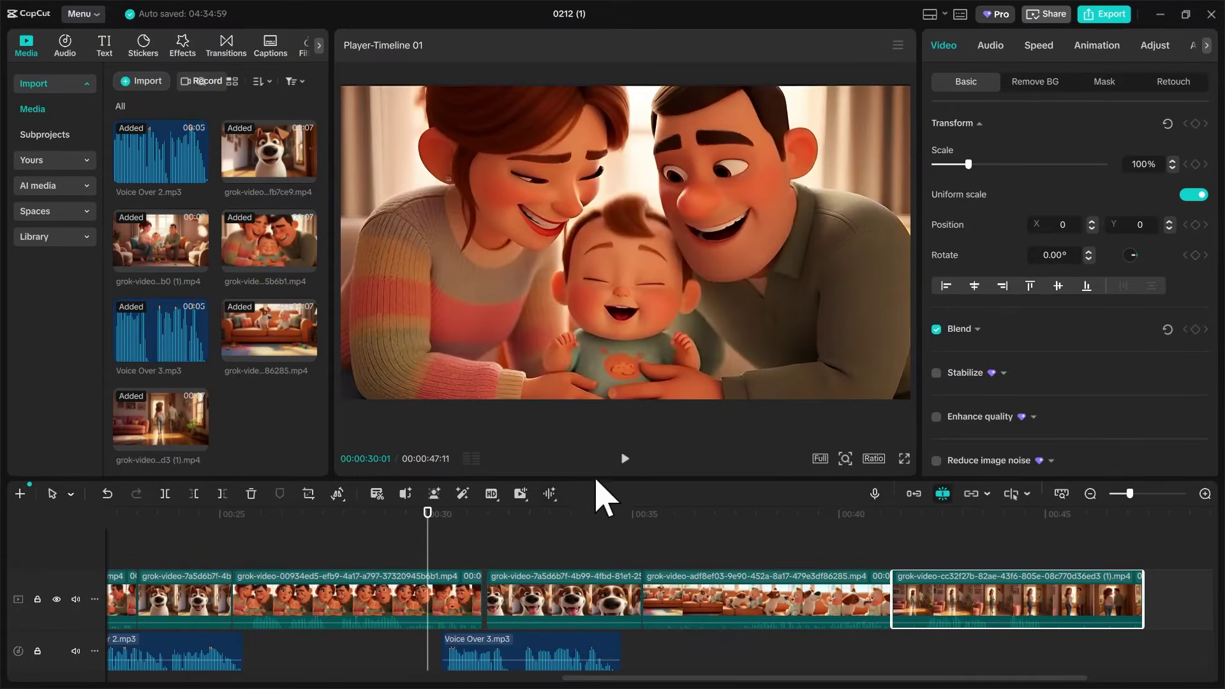
{"action": "left_click", "coordinate": [626, 460]}
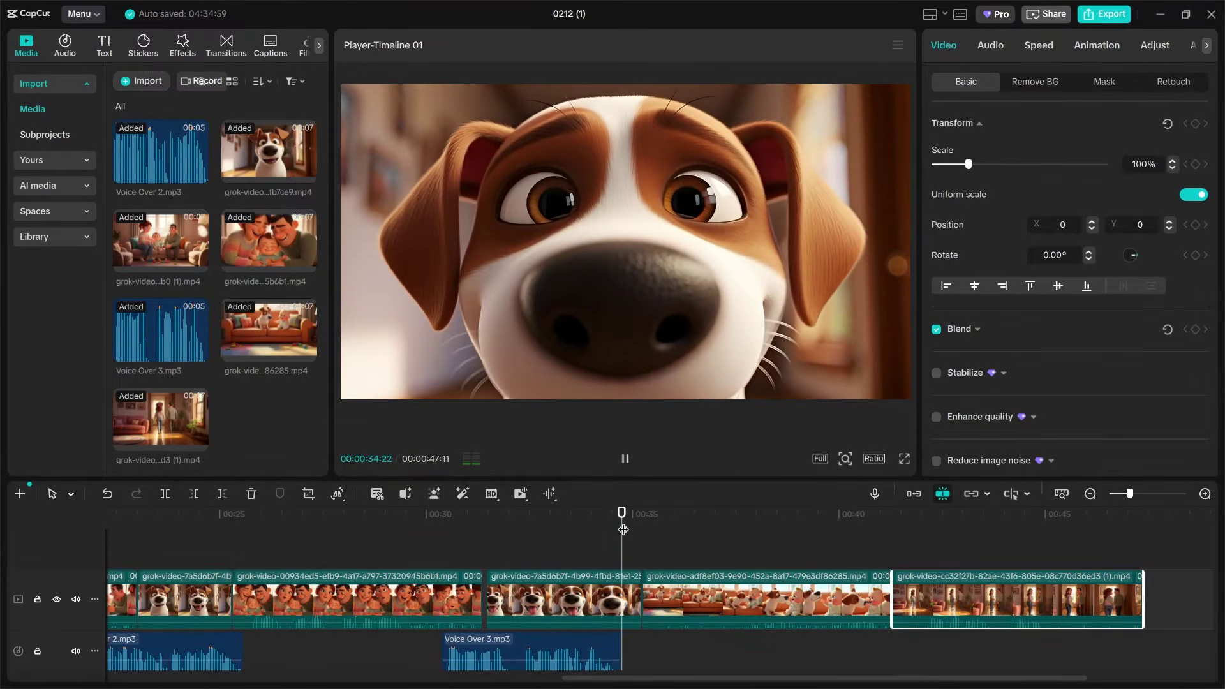
{"action": "left_click_drag", "start_coordinate": [622, 515], "coordinate": [1145, 608]}
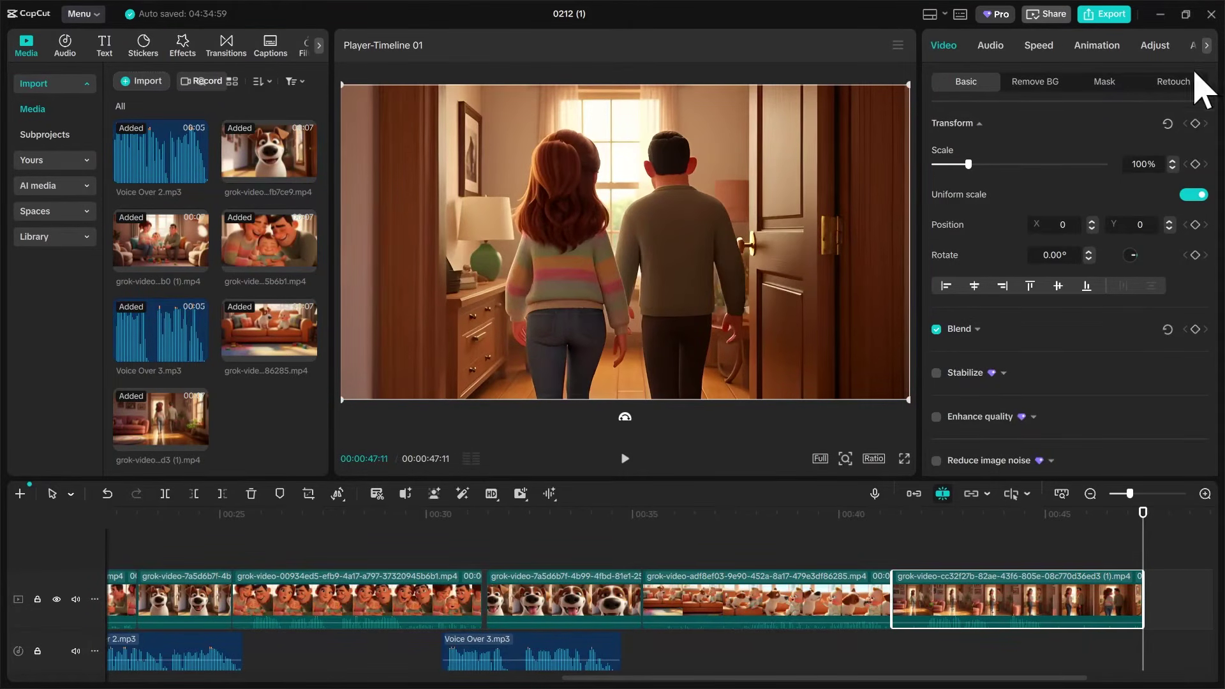
Step: Switch back to ChatGPT and check Bruno's Scene 4 voice-over line in the script
{"action": "left_click", "coordinate": [1165, 14]}
{"action": "left_click", "coordinate": [303, 16]}
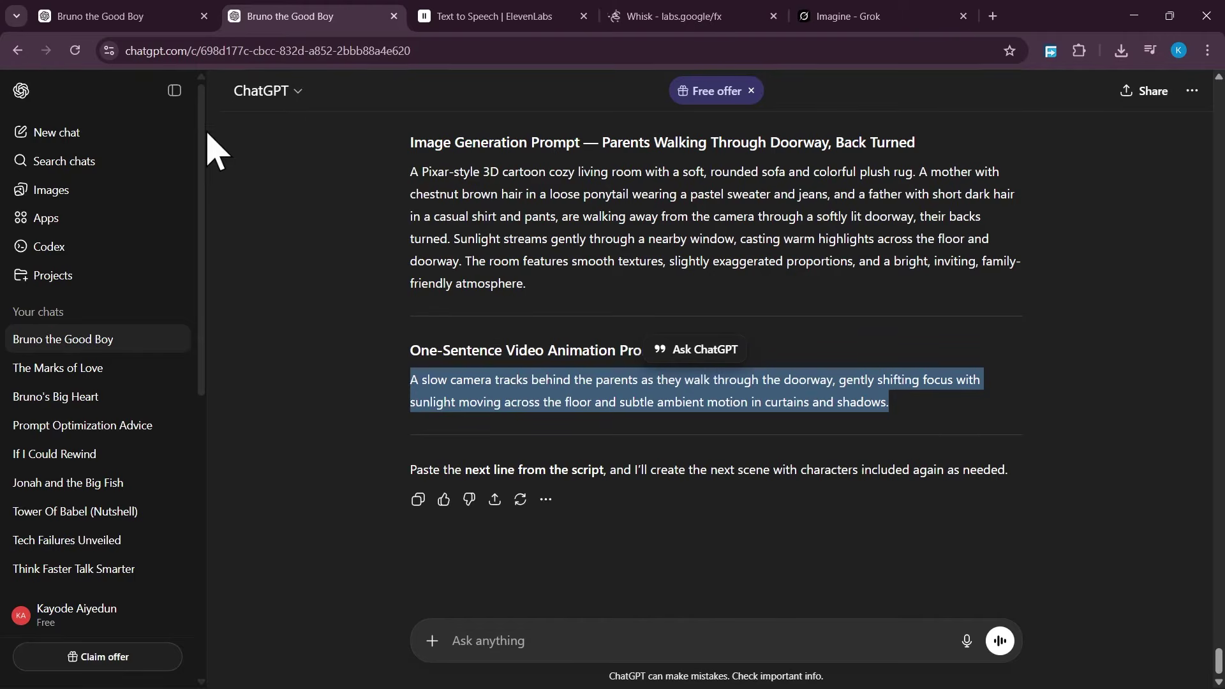
{"action": "left_click", "coordinate": [340, 212]}
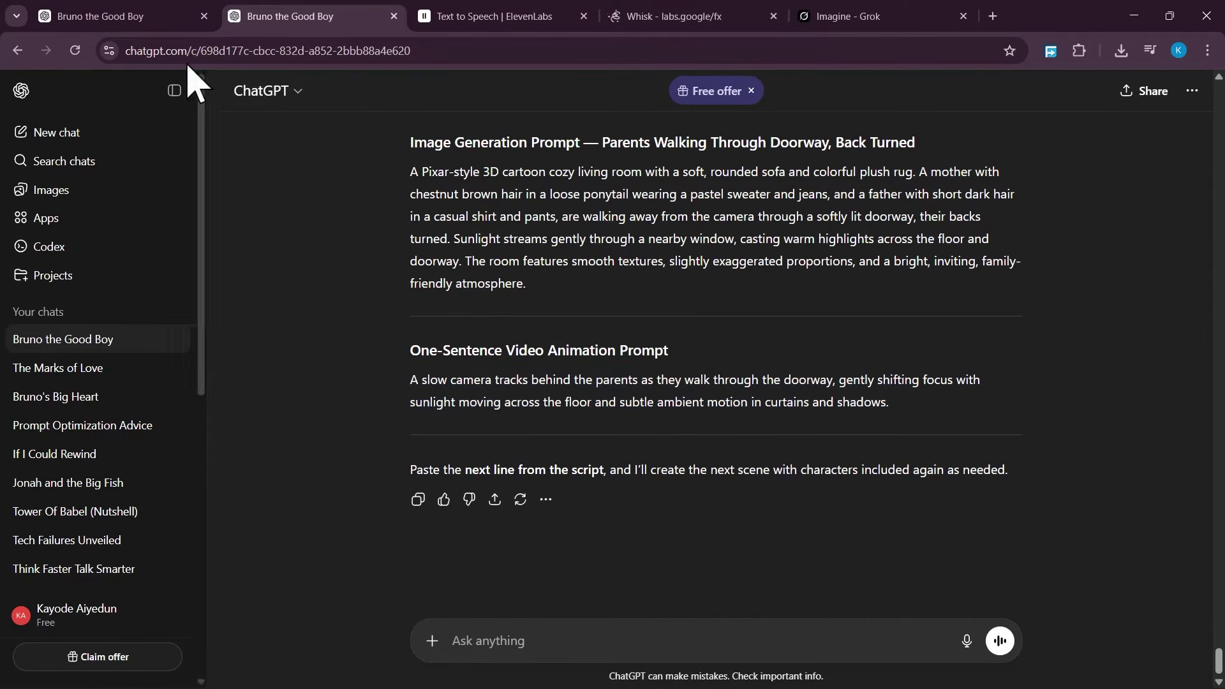
{"action": "left_click", "coordinate": [138, 20]}
{"action": "left_click", "coordinate": [347, 407]}
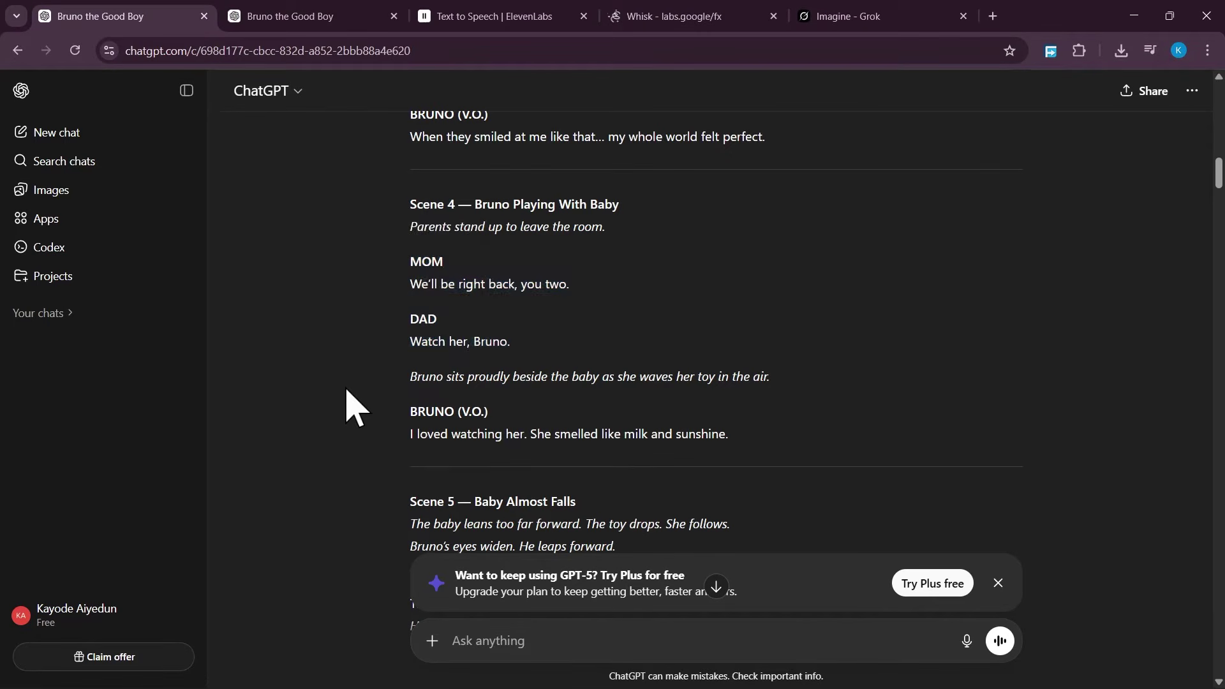
{"action": "scroll", "coordinate": [392, 343], "scroll_direction": "down", "scroll_amount": 1}
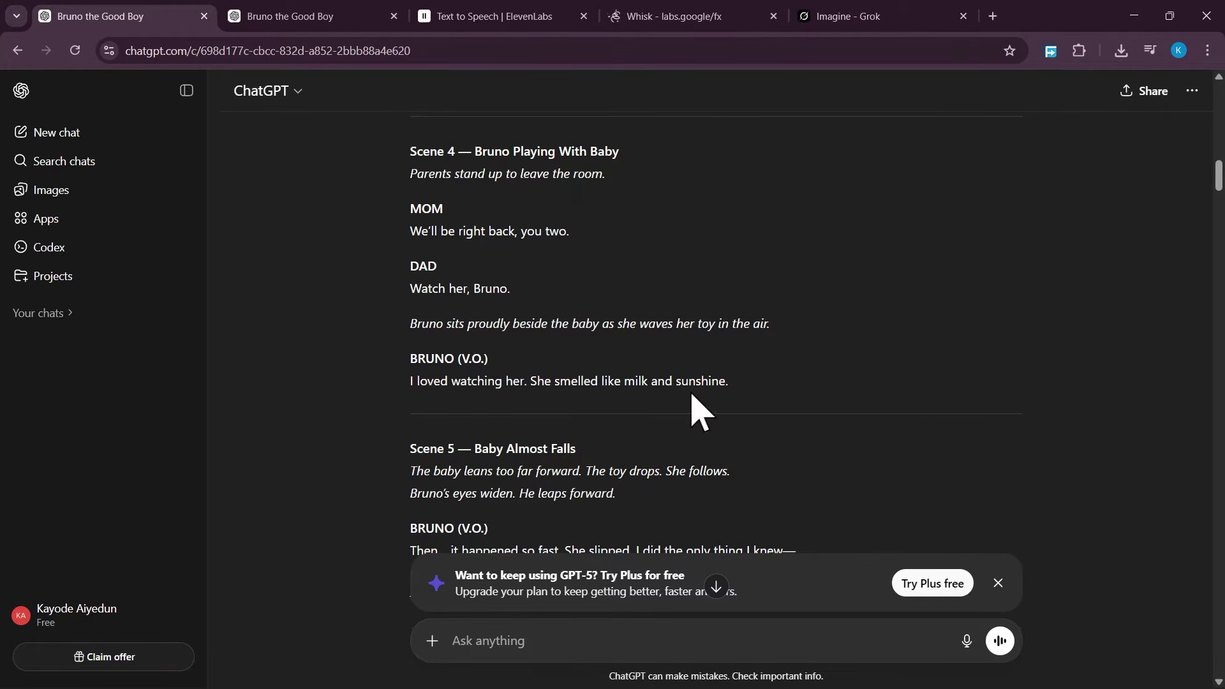
{"action": "scroll", "coordinate": [702, 383], "scroll_direction": "down", "scroll_amount": 1}
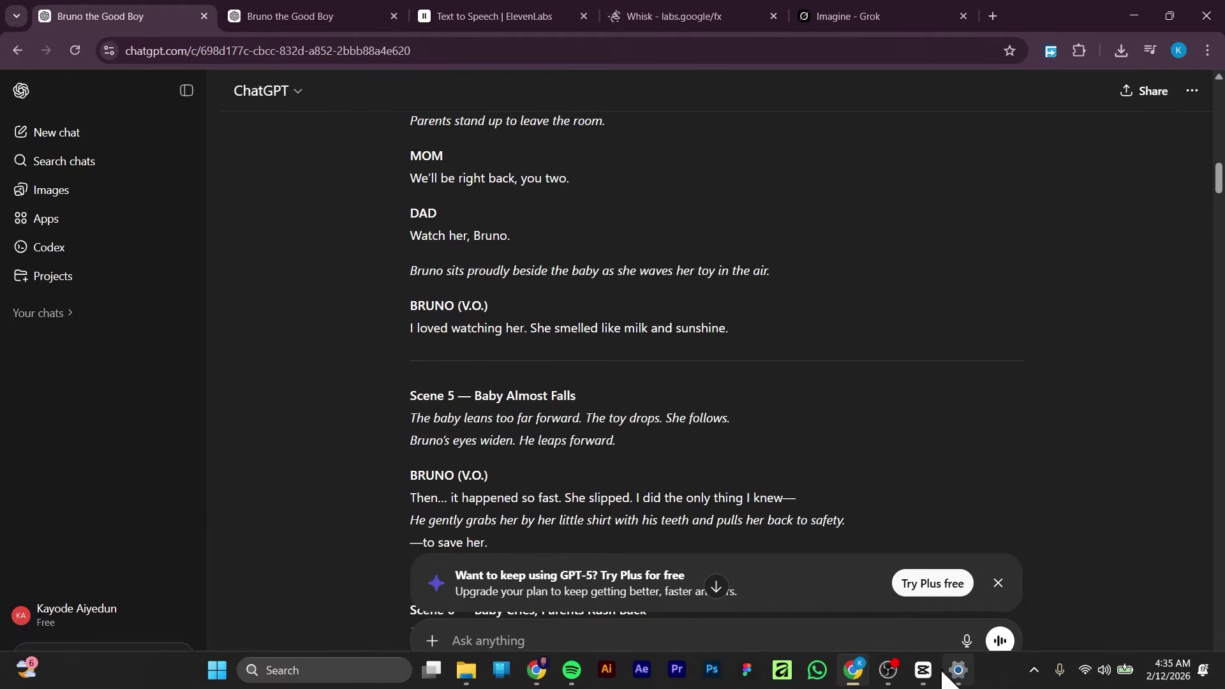
Step: Switch to CapCut and place Voice Over 4.mp3 on the audio track beneath the start of the sofa clip
{"action": "mouse_move", "coordinate": [926, 670]}
{"action": "left_click", "coordinate": [946, 610]}
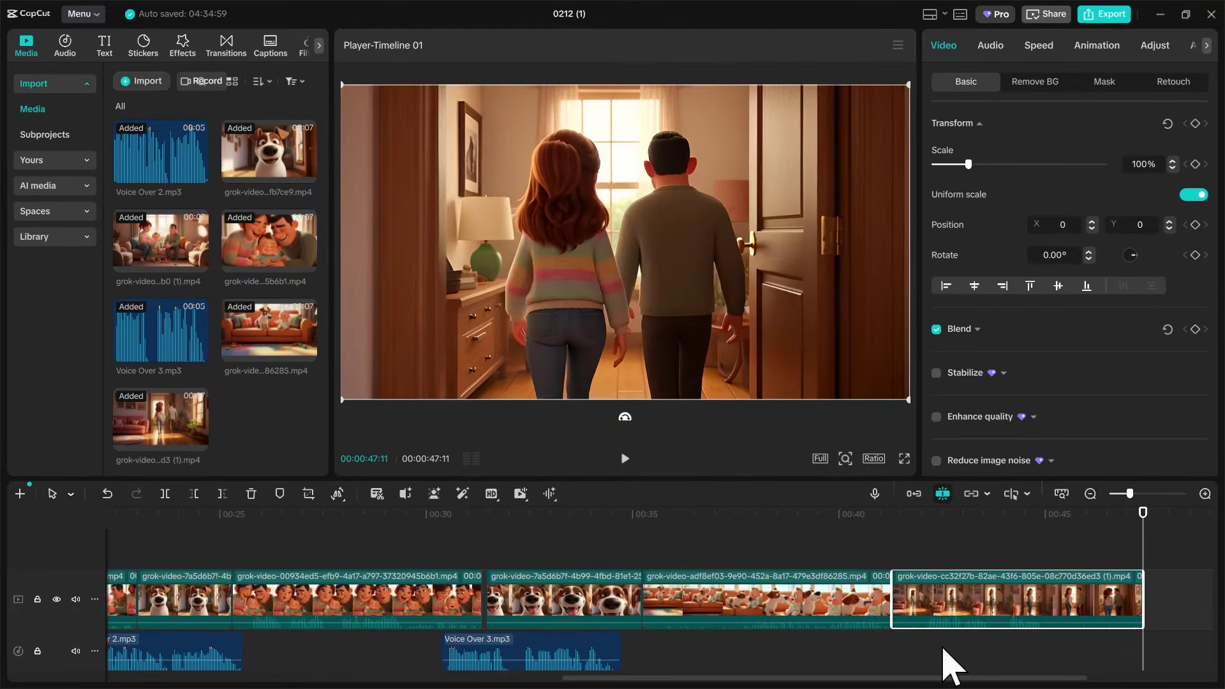
{"action": "left_click", "coordinate": [251, 429]}
{"action": "left_click_drag", "start_coordinate": [251, 429], "coordinate": [666, 650]}
{"action": "left_click", "coordinate": [735, 650]}
{"action": "mouse_move", "coordinate": [757, 647]}
{"action": "left_mouse_down"}
{"action": "mouse_move", "coordinate": [734, 647]}
{"action": "mouse_move", "coordinate": [756, 642]}
{"action": "left_mouse_up"}
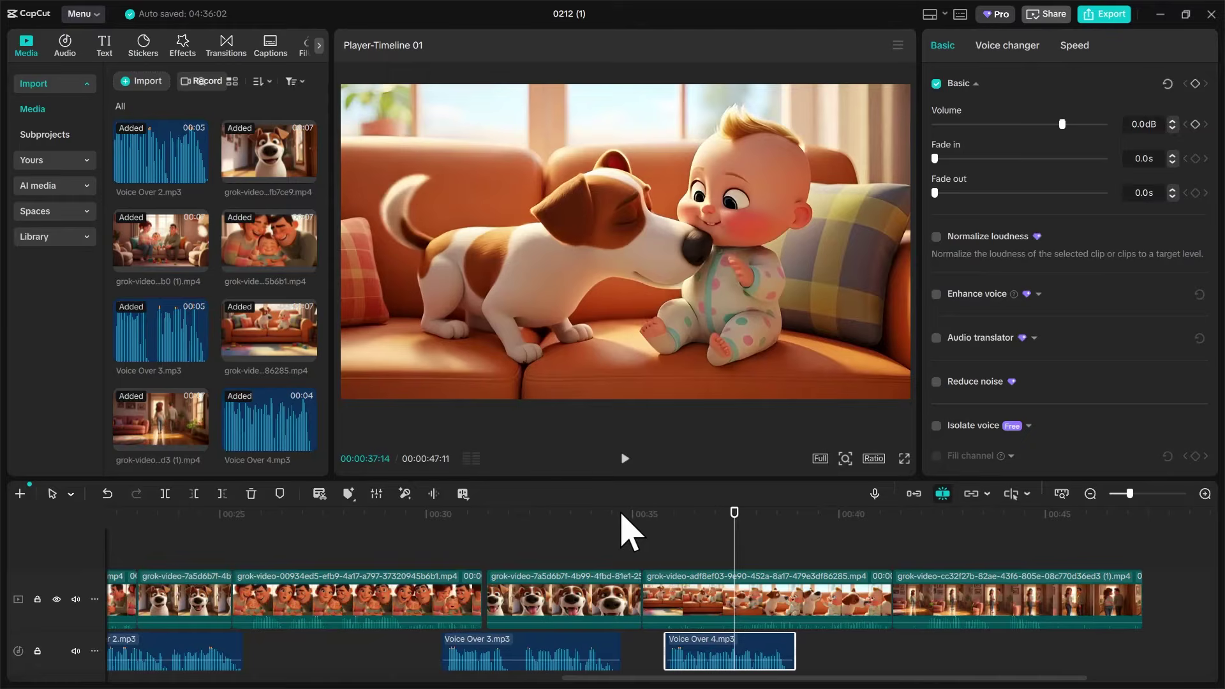
Step: Play the timeline from the end of Voice Over 3 to check Voice Over 4 against the sofa and doorway clips
{"action": "left_click", "coordinate": [622, 514]}
{"action": "left_click", "coordinate": [624, 458]}
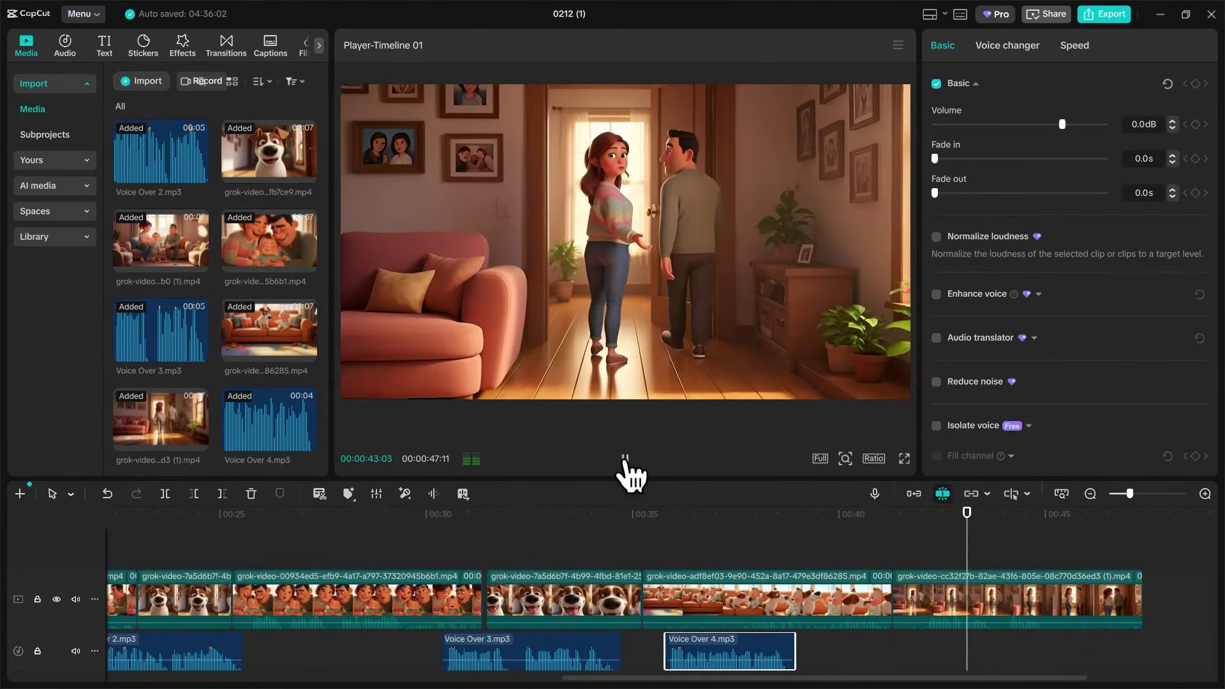
{"action": "left_click", "coordinate": [631, 463]}
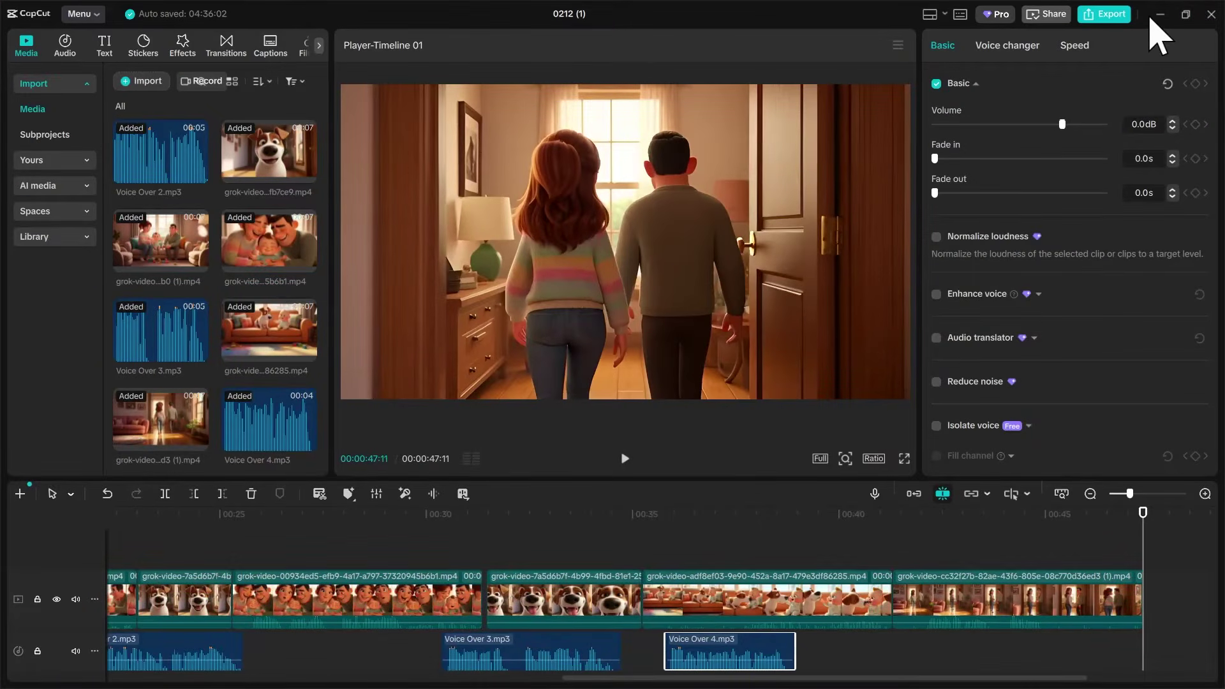
Step: Return to the ChatGPT script and copy the Scene 5 line "The baby leans too far forward. The toy drops. She follows."
{"action": "left_click", "coordinate": [1159, 14]}
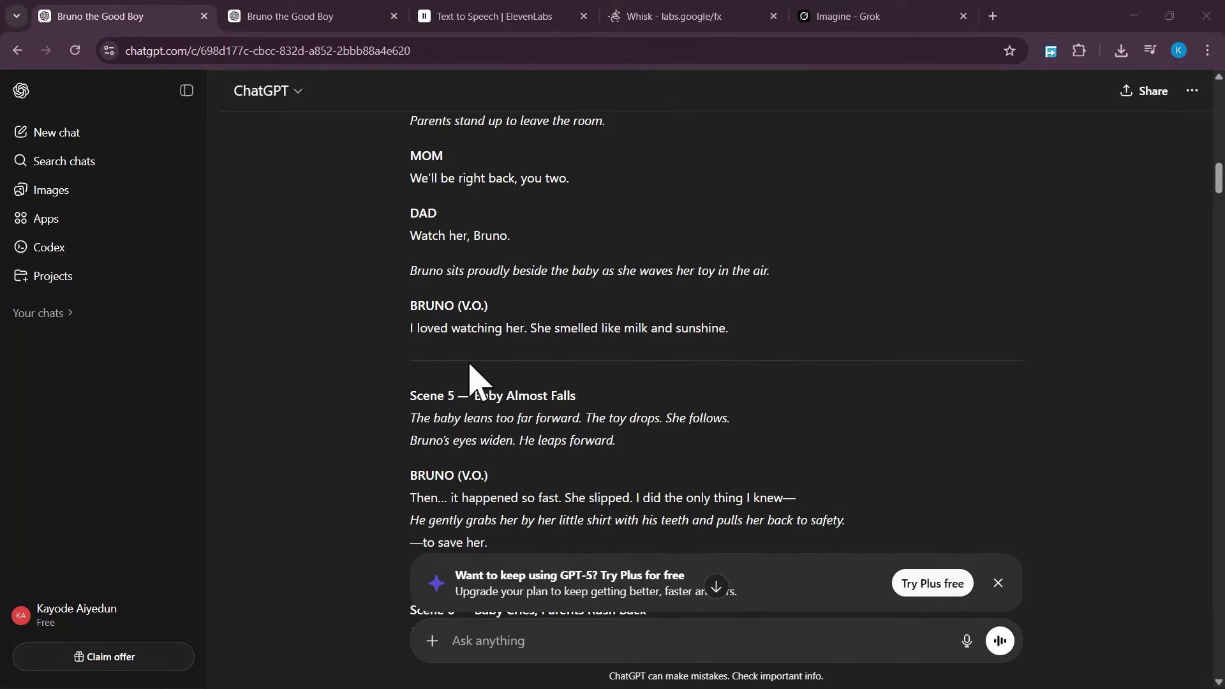
{"action": "scroll", "coordinate": [470, 389], "scroll_direction": "down", "scroll_amount": 1}
{"action": "scroll", "coordinate": [421, 382], "scroll_direction": "down", "scroll_amount": 1}
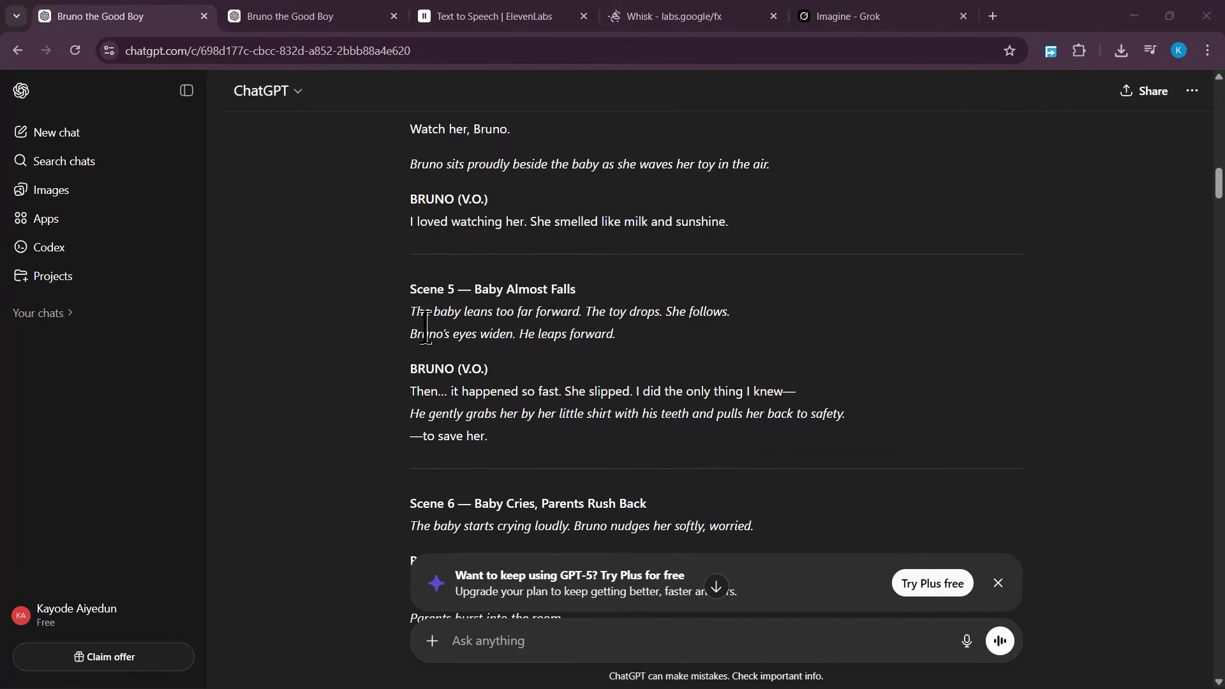
{"action": "left_click_drag", "start_coordinate": [399, 312], "coordinate": [702, 311]}
{"action": "right_click", "coordinate": [701, 312]}
{"action": "left_click", "coordinate": [741, 331]}
{"action": "left_click", "coordinate": [640, 342]}
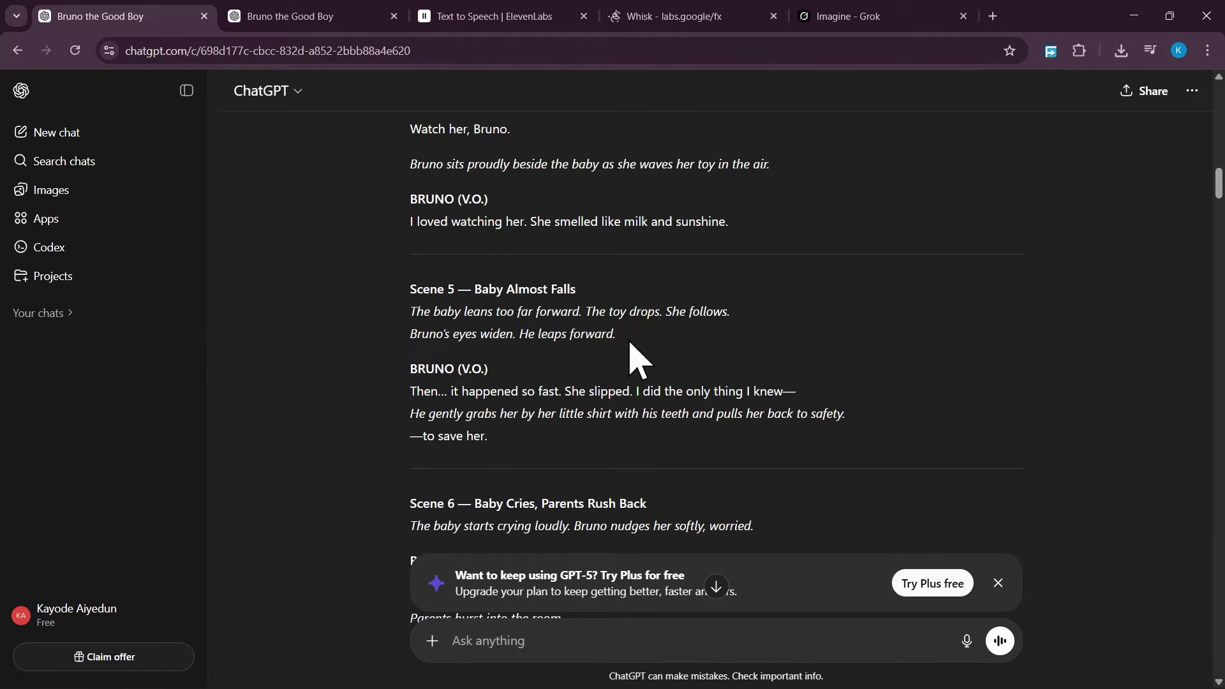
{"action": "left_click_drag", "start_coordinate": [403, 311], "coordinate": [744, 315]}
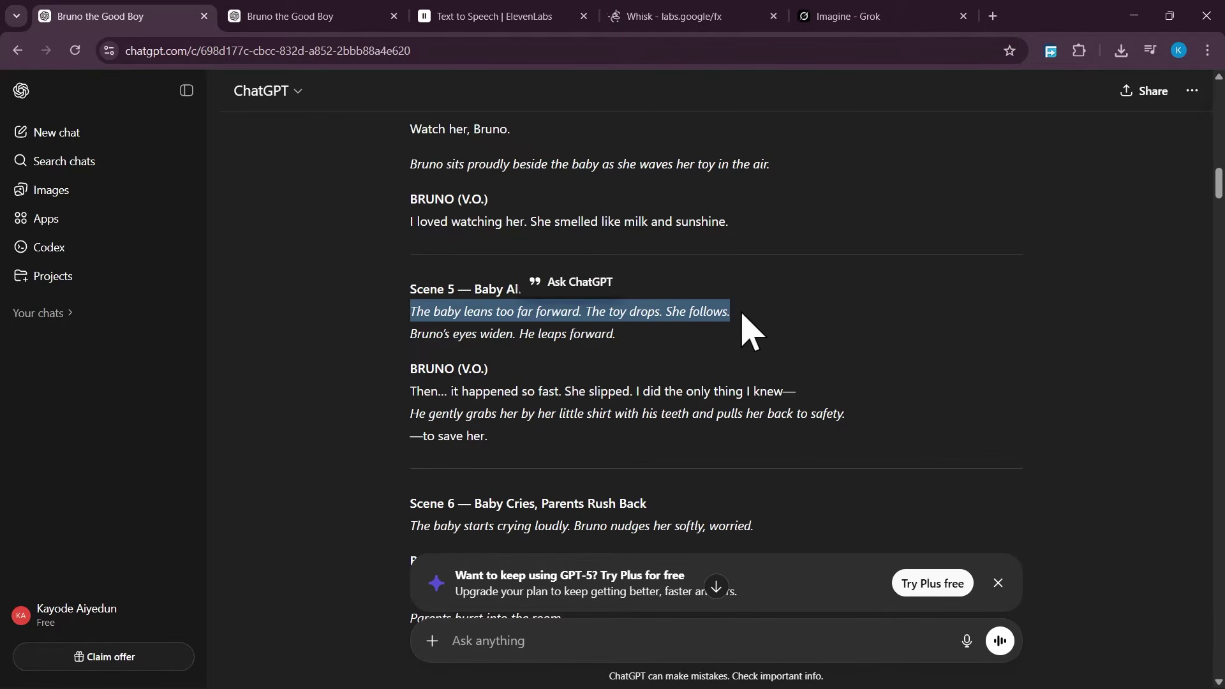
Step: Send the copied Scene 5 line in the ChatGPT prompt conversation and follow up with "include the dog in the shot."
{"action": "key", "text": "ctrl+Tab"}
{"action": "key", "text": "ctrl+v"}
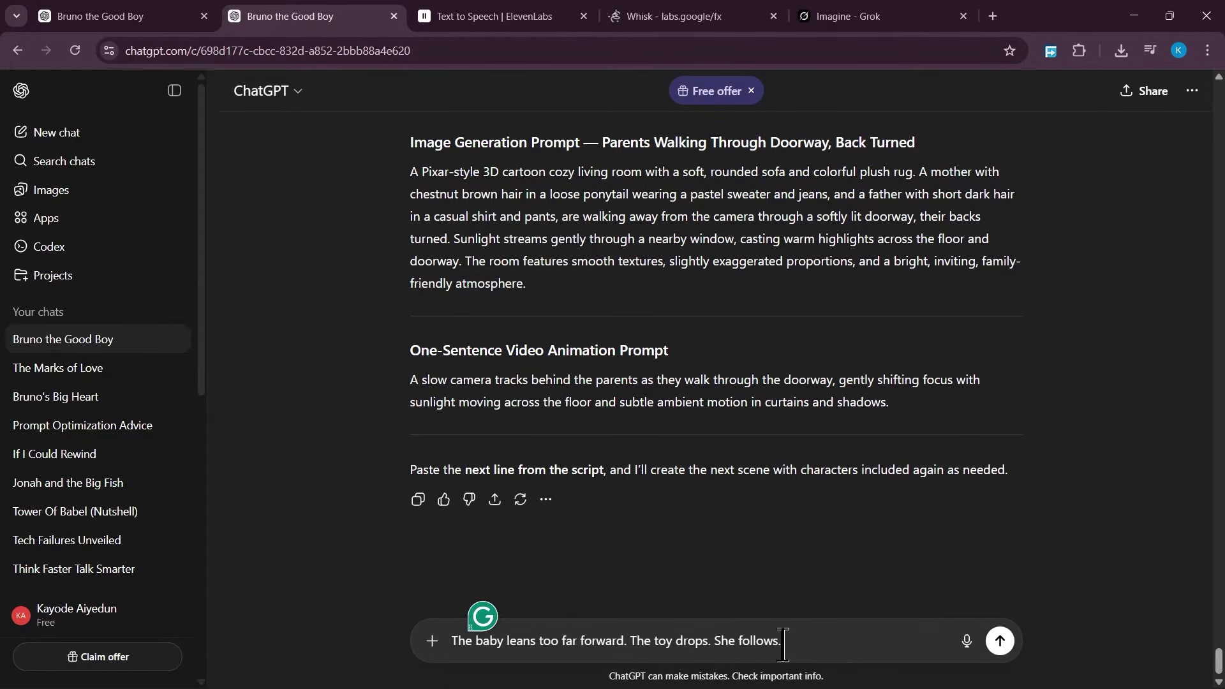
{"action": "left_click", "coordinate": [1000, 640]}
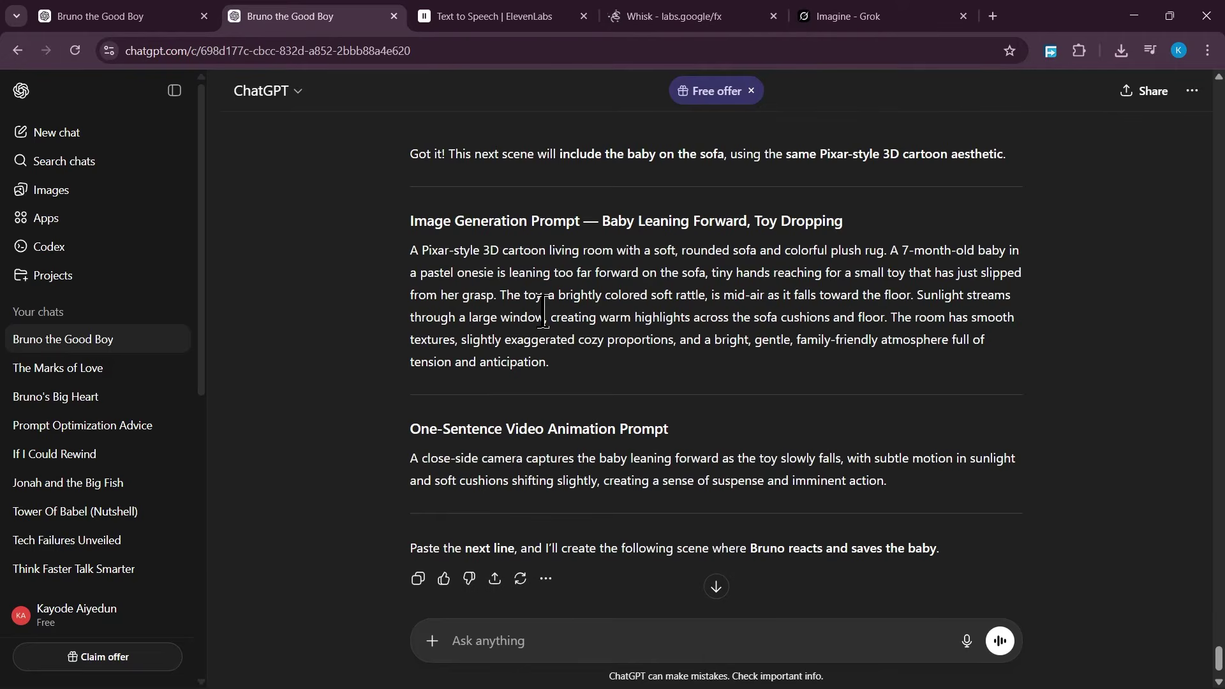
{"action": "scroll", "coordinate": [568, 427], "scroll_direction": "down", "scroll_amount": 1}
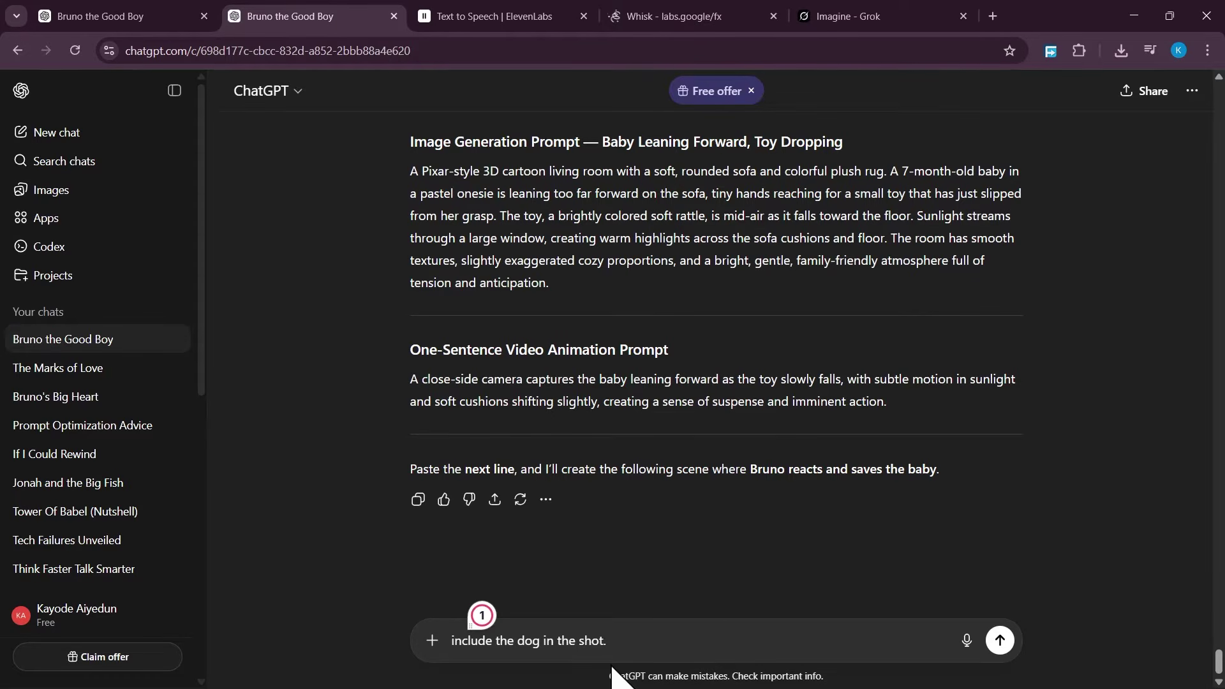
{"action": "key", "text": "Return"}
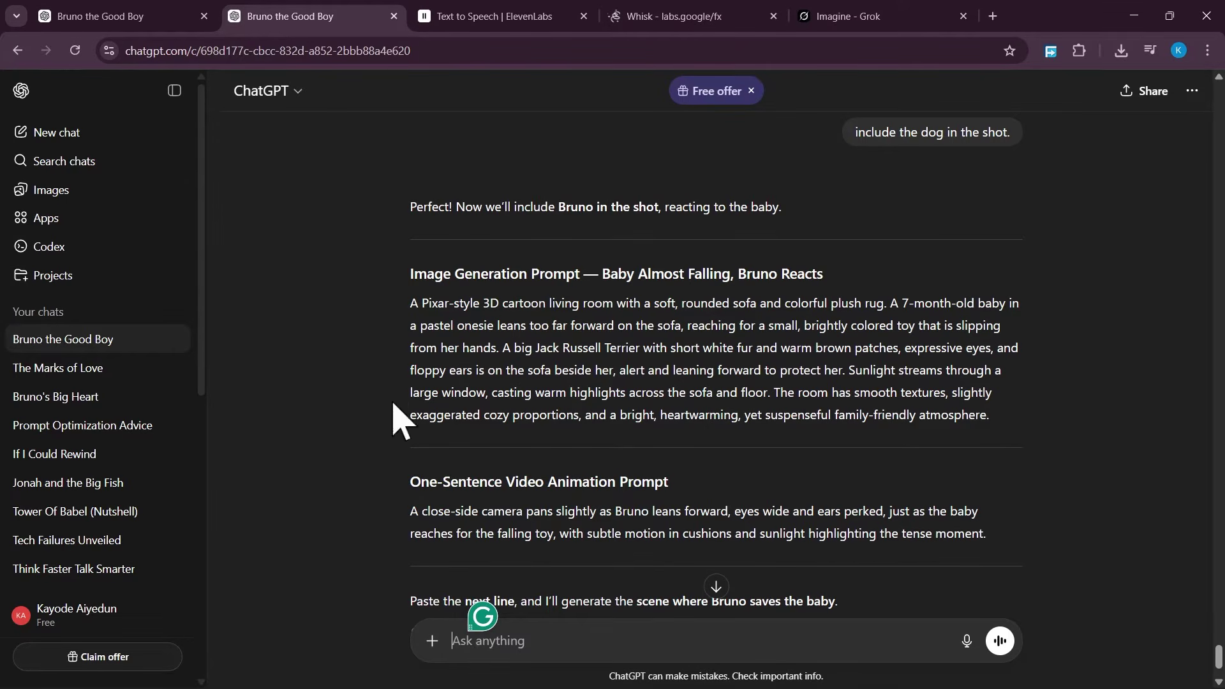
Step: Copy the "Baby Almost Falling, Bruno Reacts" image prompt from ChatGPT and use it in Whisk to generate images
{"action": "left_click_drag", "start_coordinate": [411, 305], "coordinate": [1006, 429]}
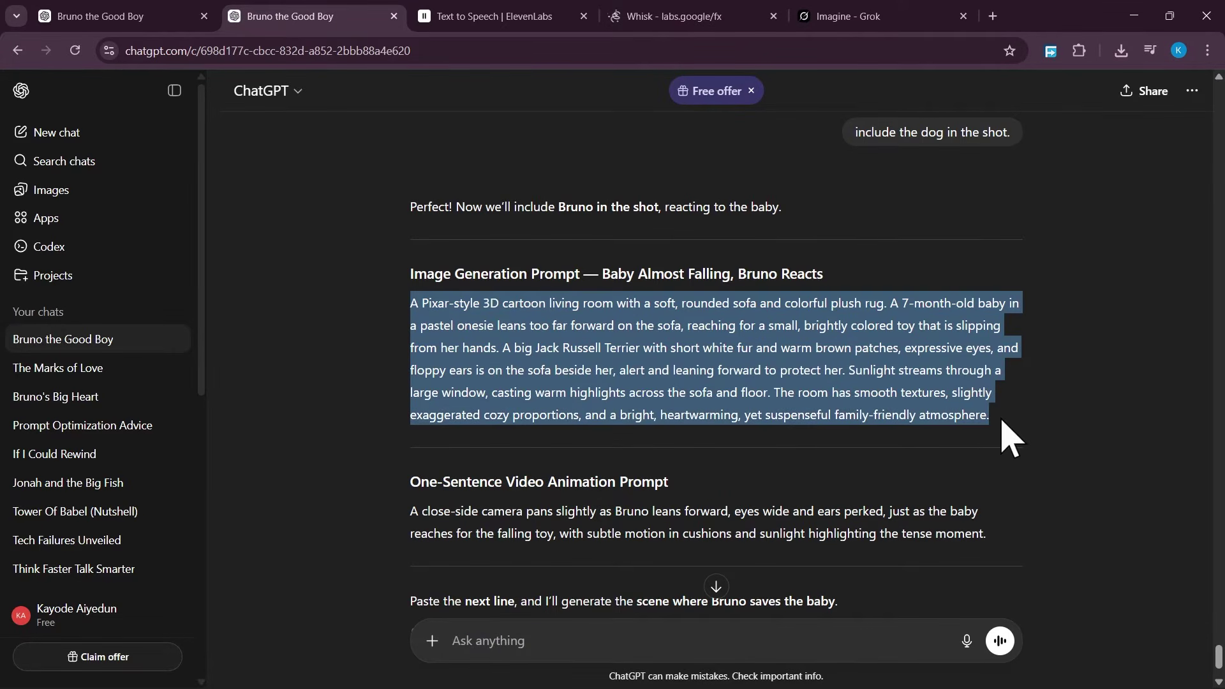
{"action": "right_click", "coordinate": [900, 362]}
{"action": "left_click", "coordinate": [660, 379]}
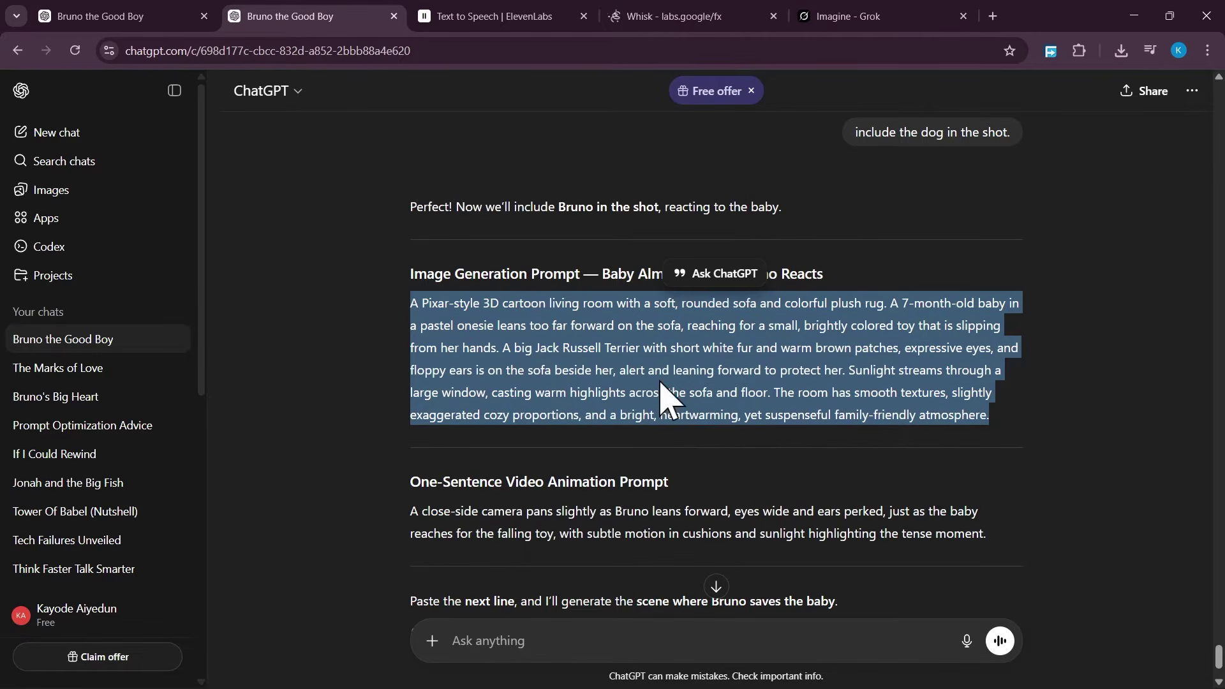
{"action": "right_click", "coordinate": [696, 383]}
{"action": "left_click", "coordinate": [721, 386]}
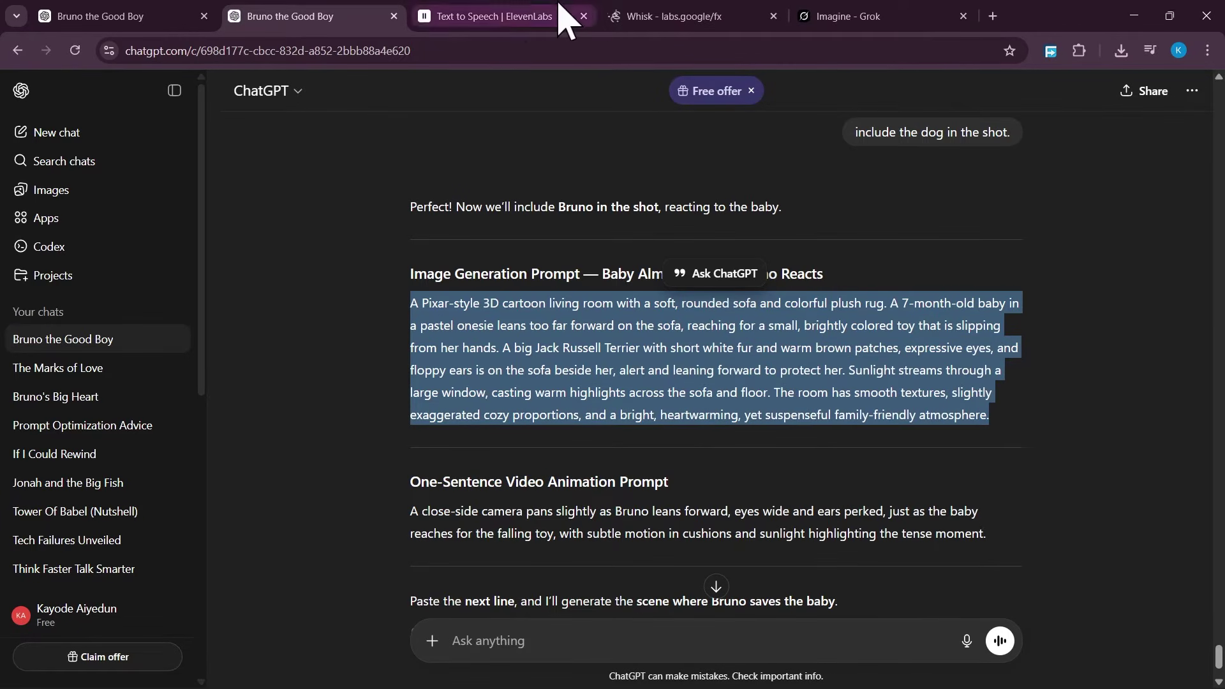
{"action": "left_click", "coordinate": [670, 17]}
{"action": "key", "text": "ctrl+a"}
{"action": "key", "text": "ctrl+v"}
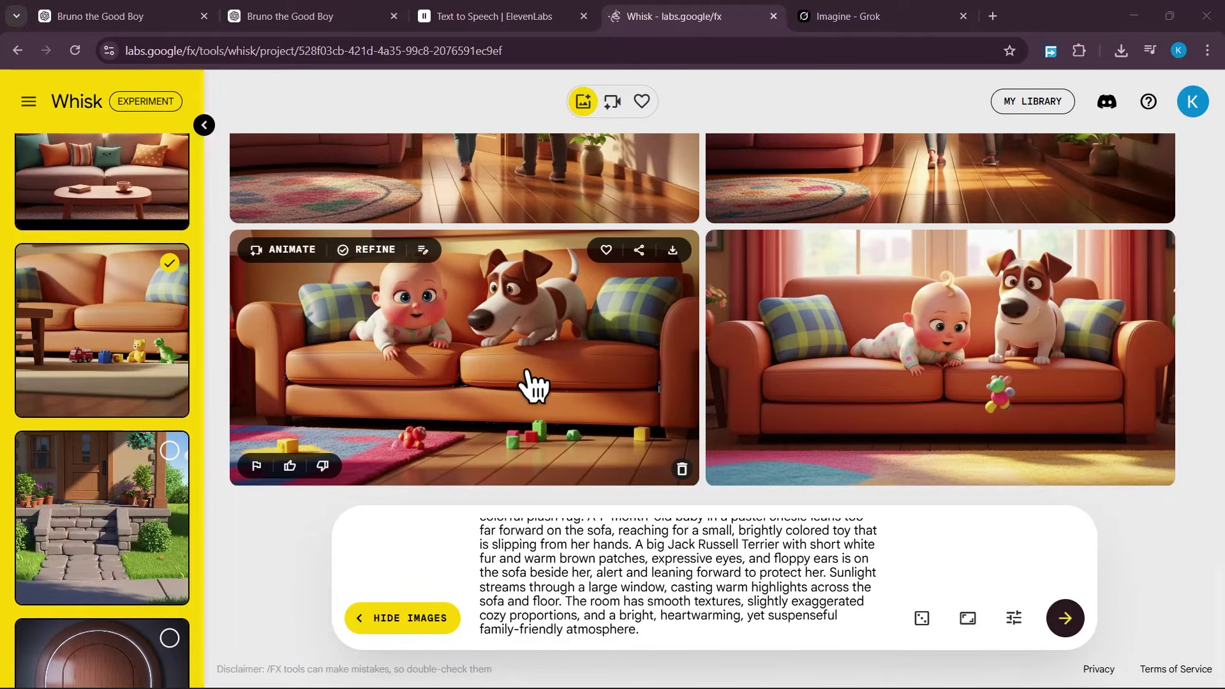
Step: Refine the generated sofa image in Whisk with "baby standing on the sofa" and download the refined image
{"action": "left_click", "coordinate": [380, 251]}
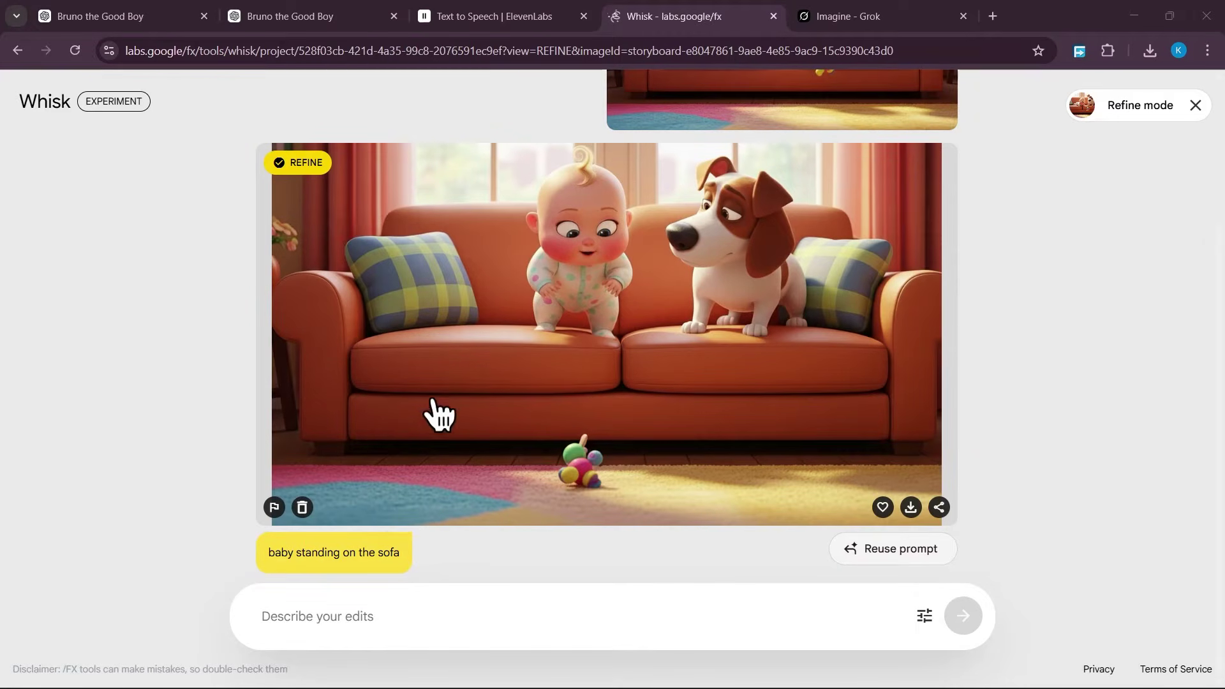
{"action": "left_click", "coordinate": [911, 508]}
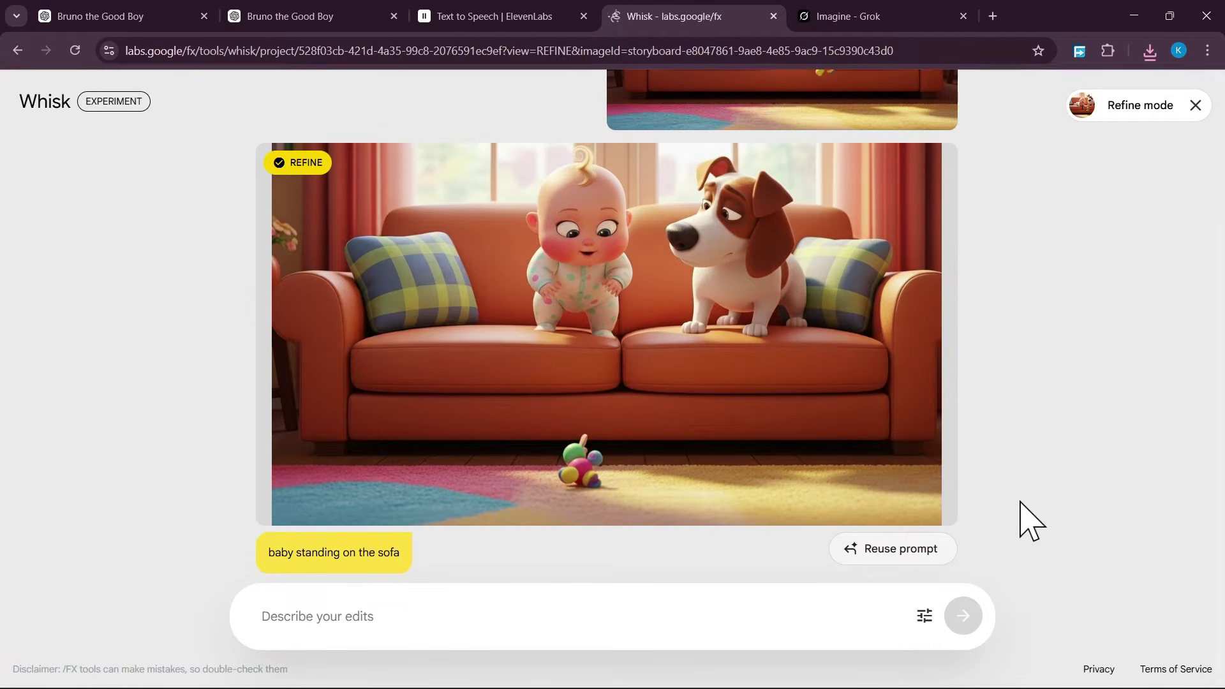
Step: Switch to Grok Imagine and upload the downloaded image of the baby standing on the sofa beside Bruno
{"action": "left_click", "coordinate": [834, 16]}
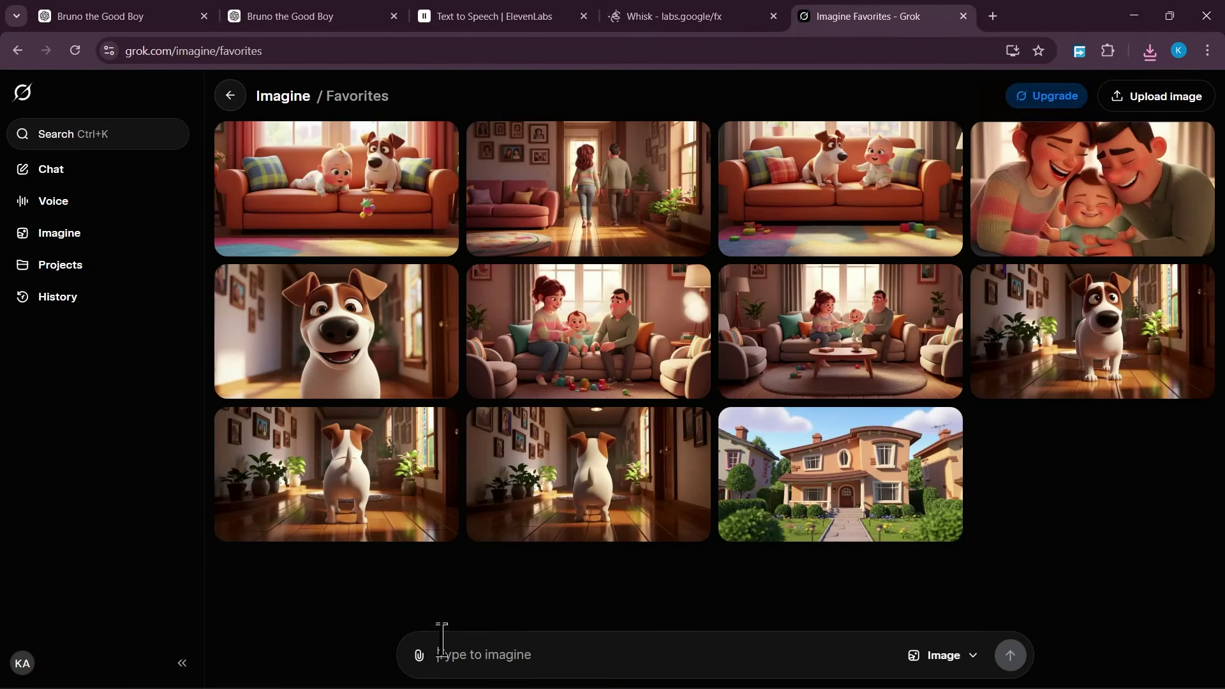
{"action": "left_click", "coordinate": [418, 655]}
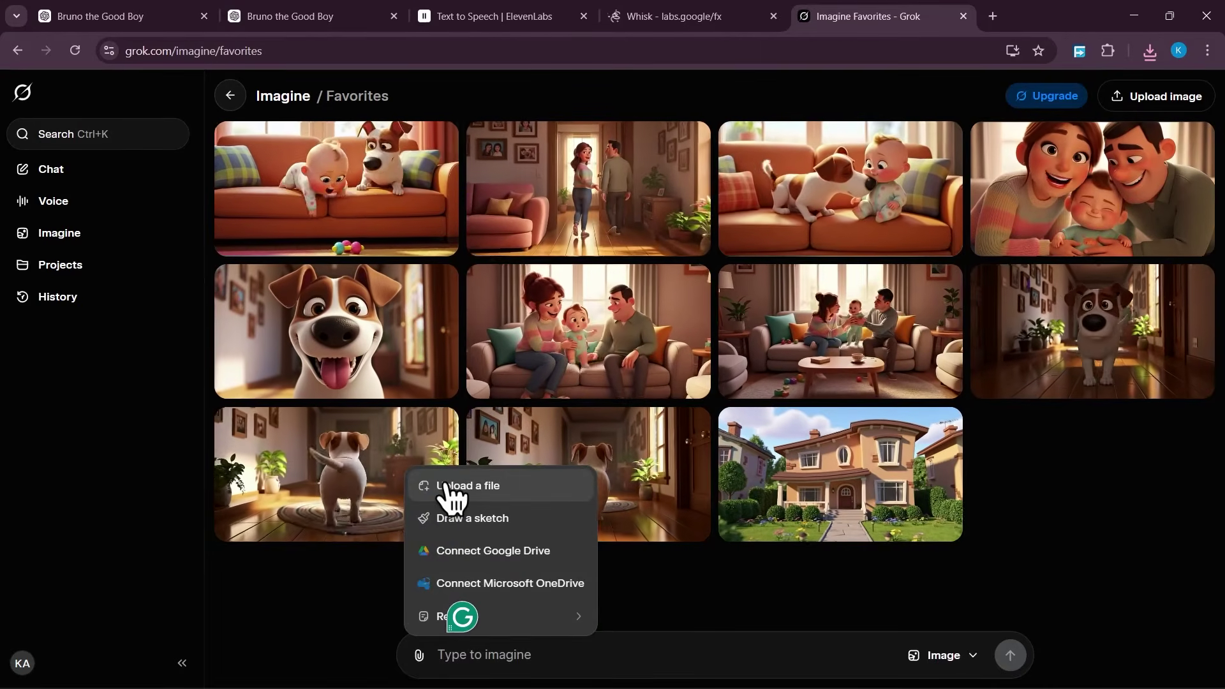
{"action": "left_click", "coordinate": [446, 487]}
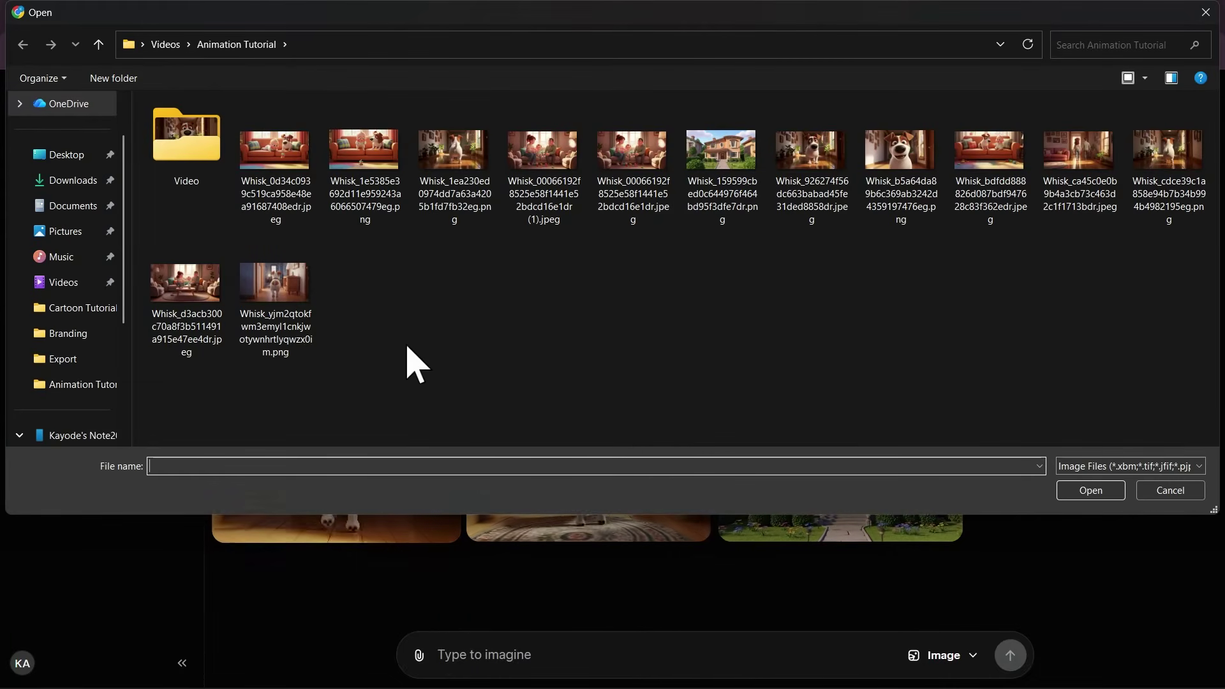
{"action": "double_click", "coordinate": [361, 210]}
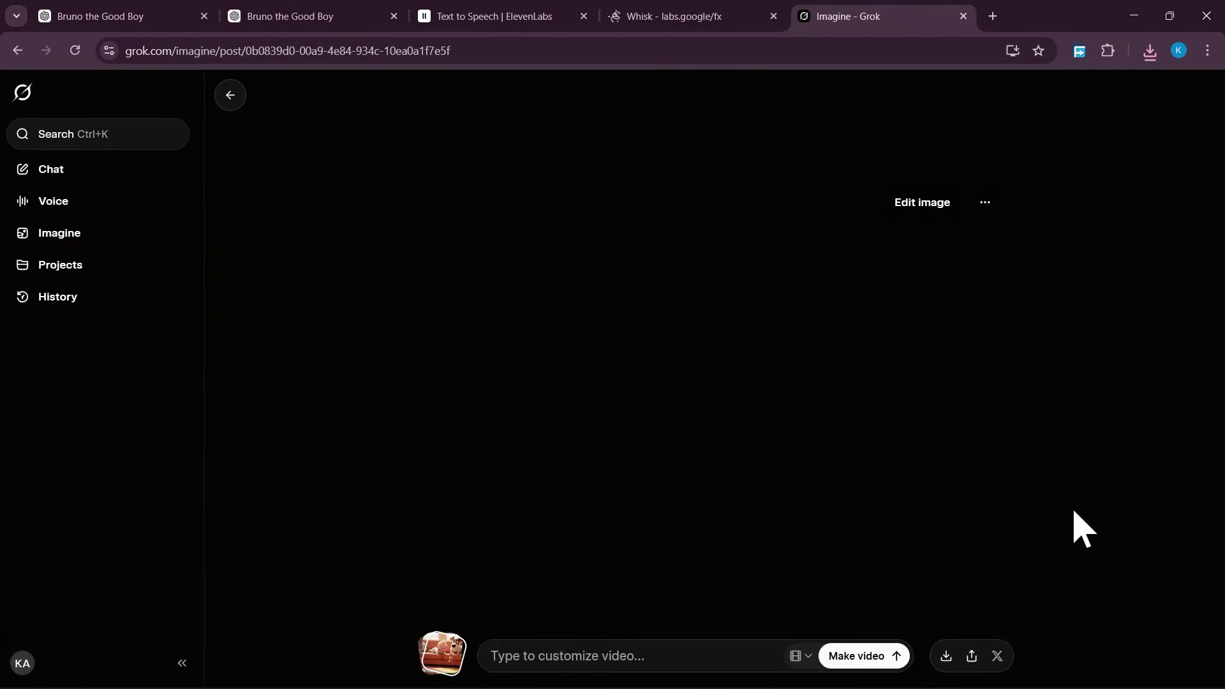
Step: Make a video with "The baby leans forward almost falling off from the couch" and "No background music, No ambient sound."
{"action": "left_click", "coordinate": [573, 656]}
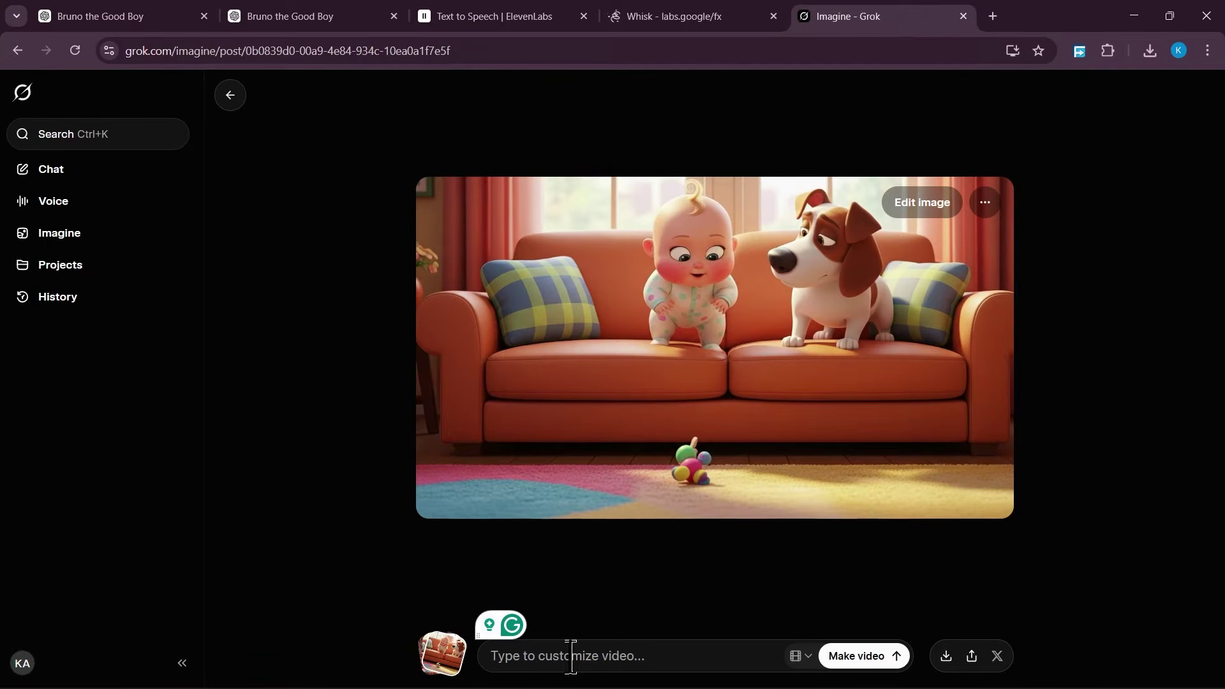
{"action": "type", "text": "The "}
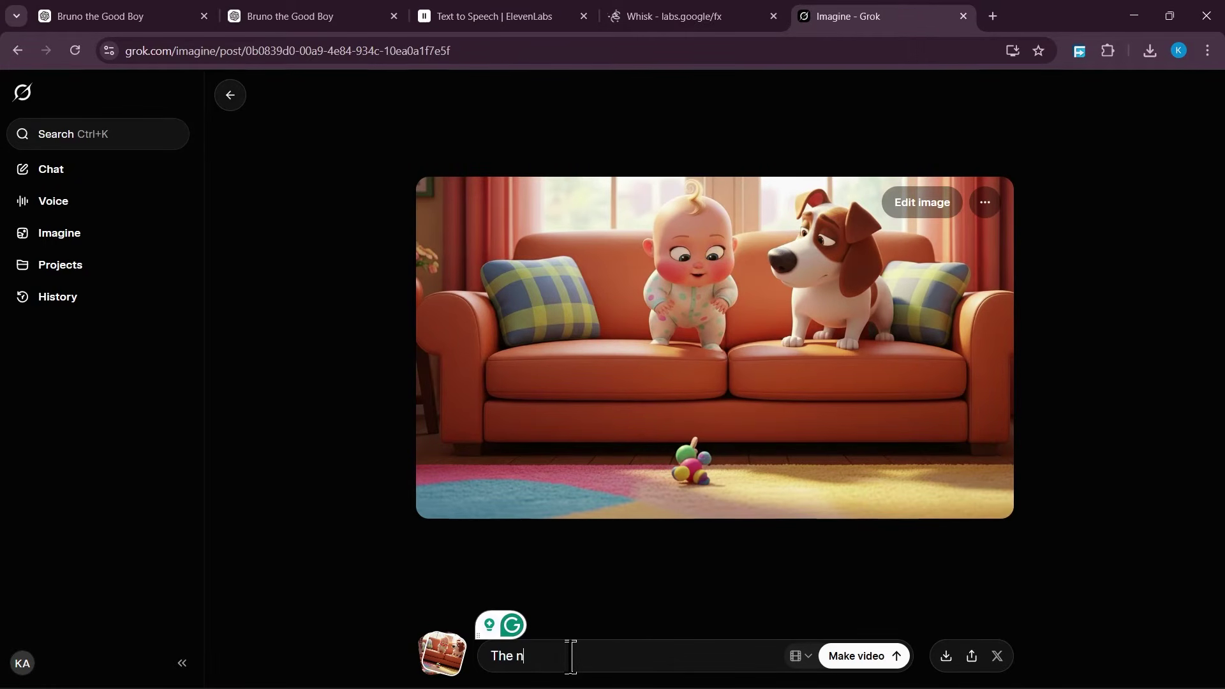
{"action": "type", "text": "baby leans f"}
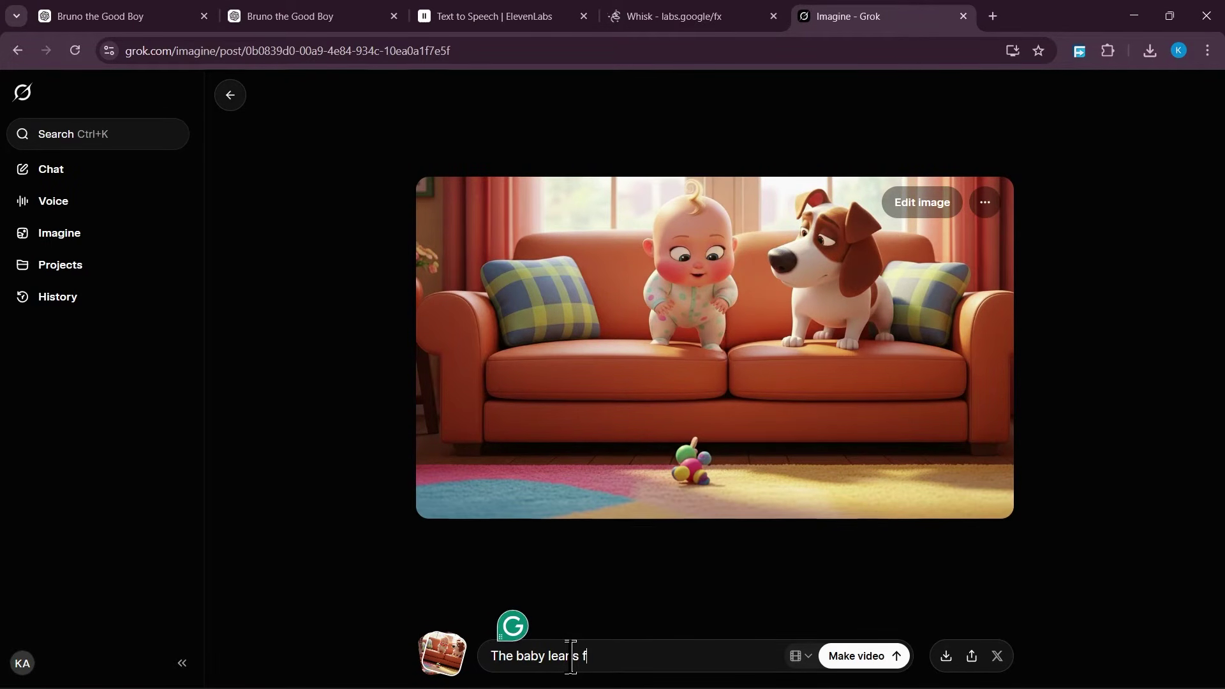
{"action": "type", "text": "orward almost falling off from the couch"}
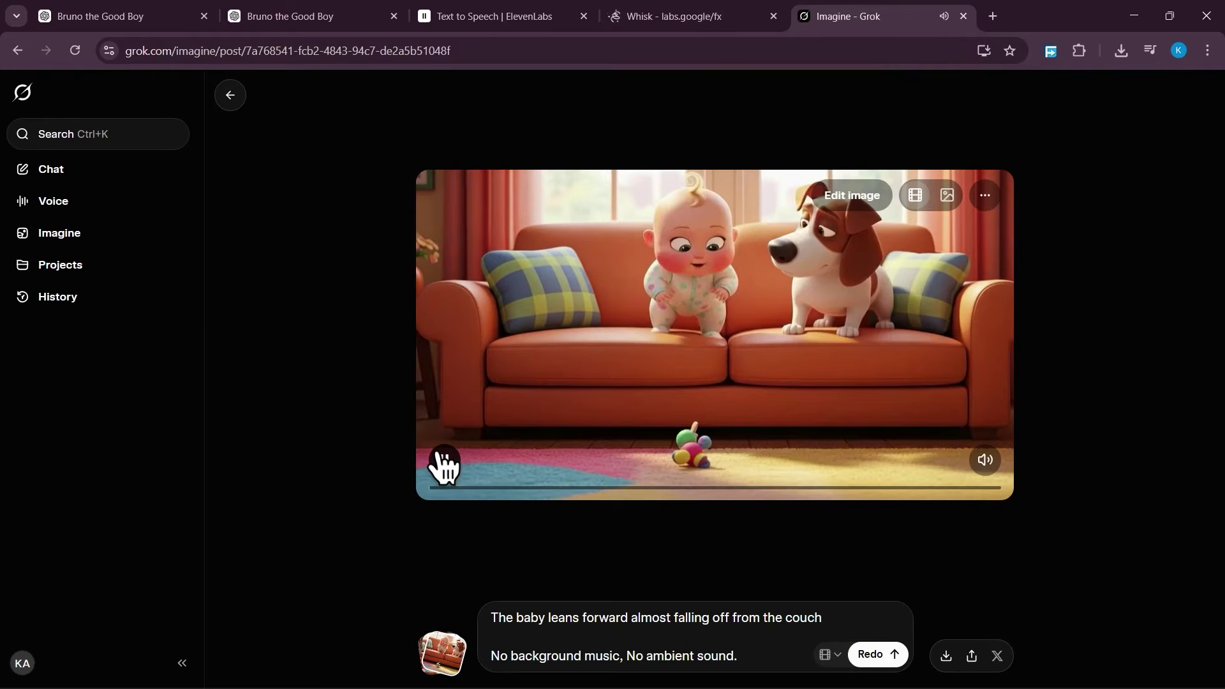
Step: Play back the generated video of the baby falling off the couch and upscale it
{"action": "left_click", "coordinate": [458, 461]}
{"action": "left_click", "coordinate": [446, 456]}
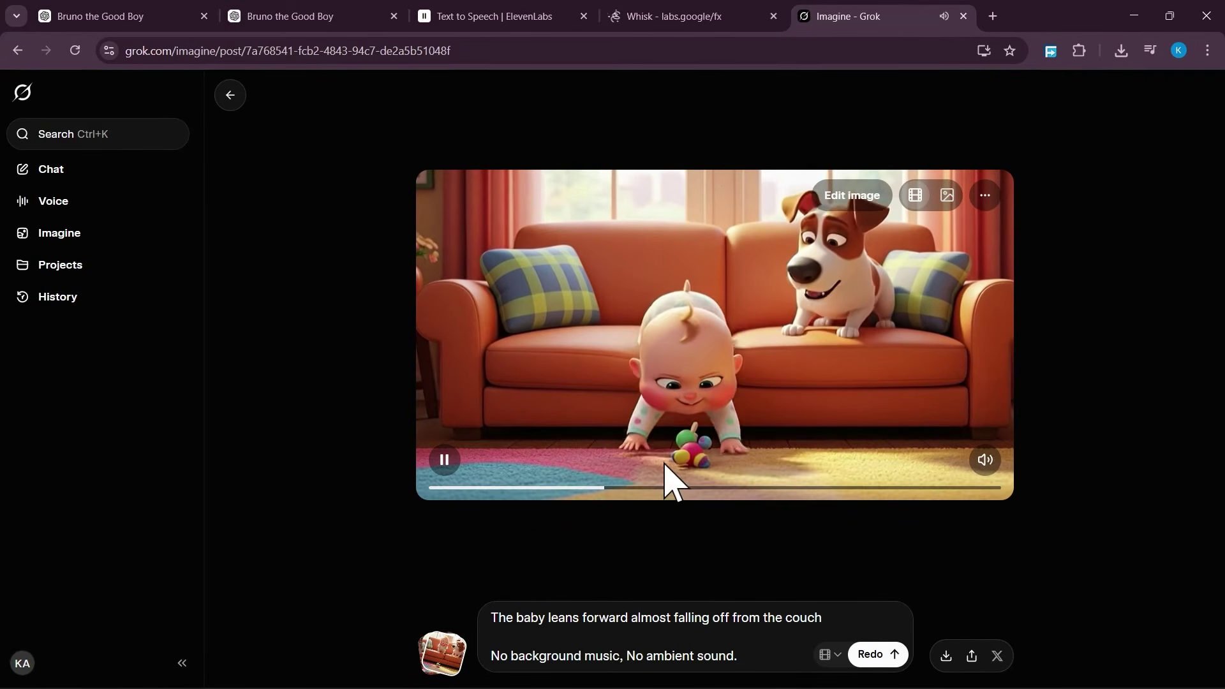
{"action": "left_click", "coordinate": [445, 459]}
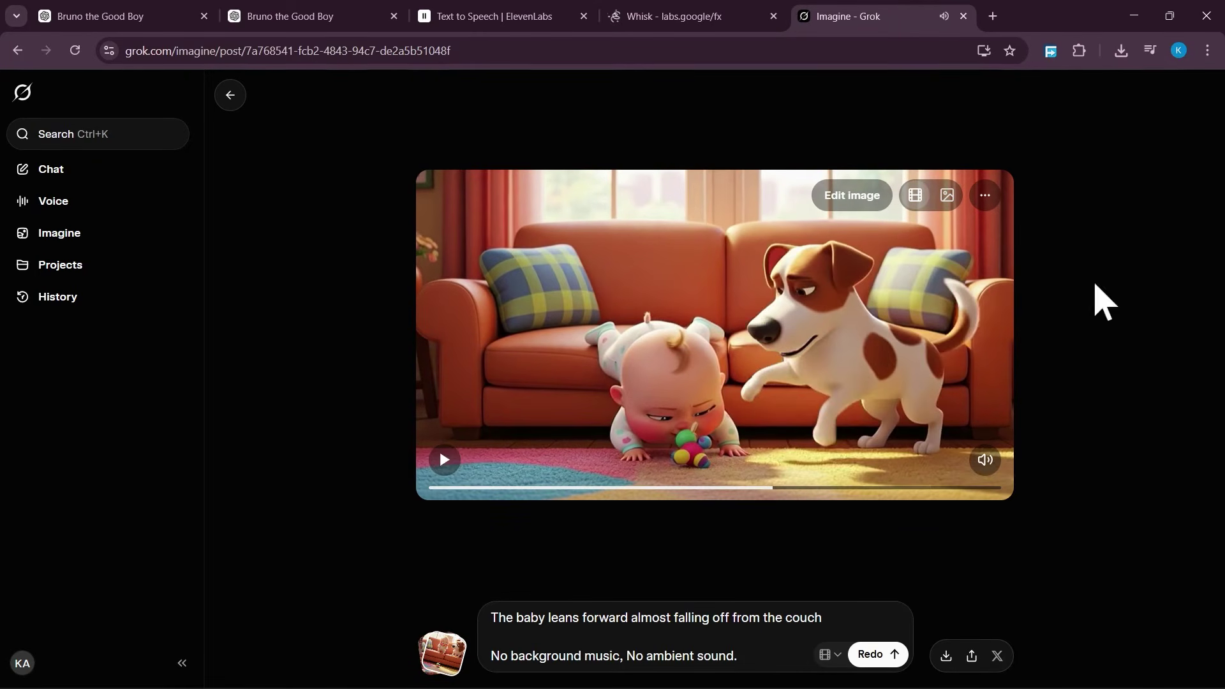
{"action": "left_click", "coordinate": [985, 195]}
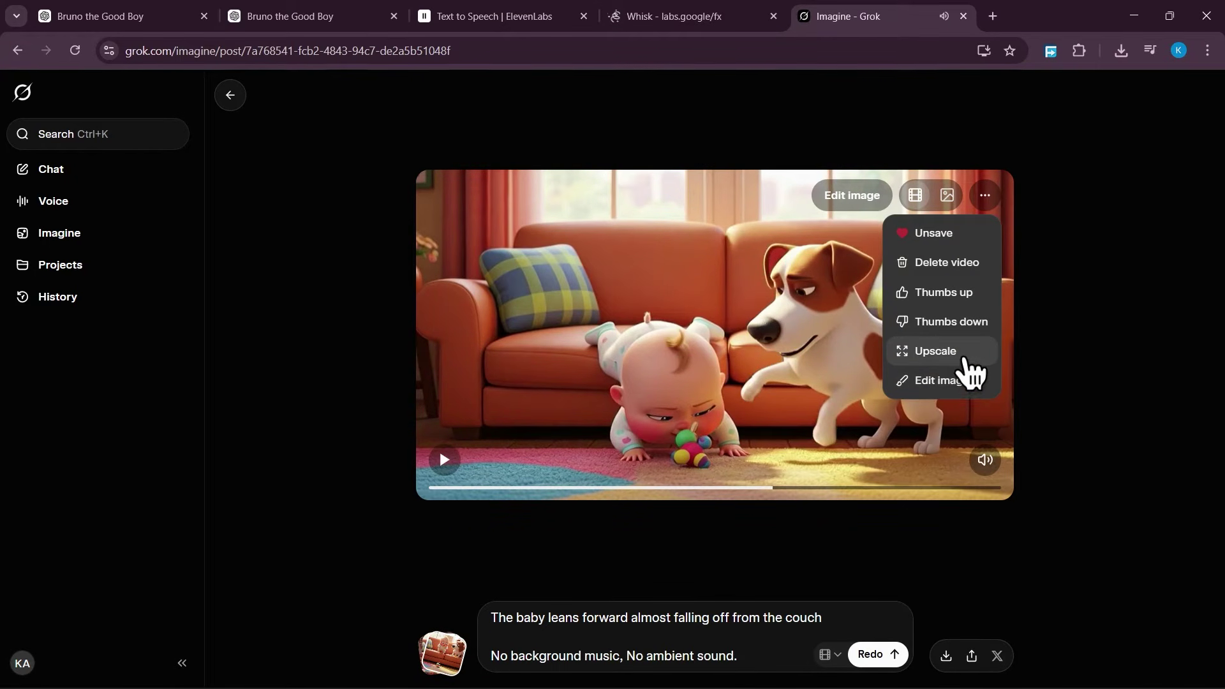
{"action": "left_click", "coordinate": [960, 352]}
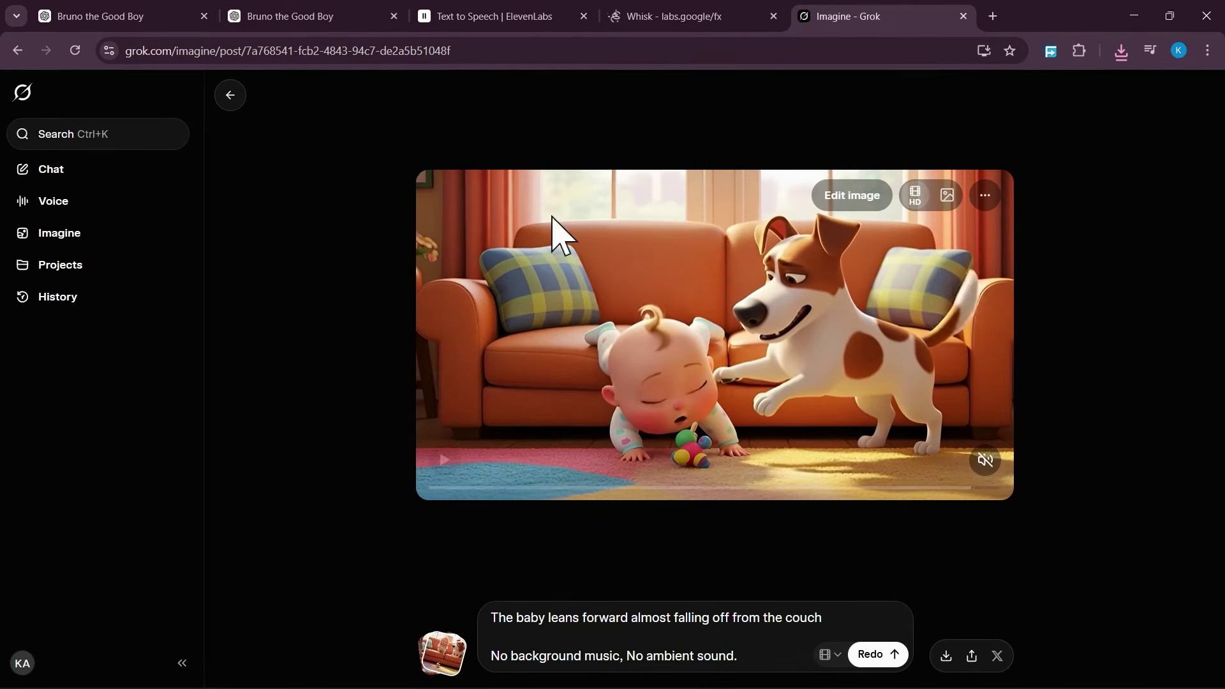
Step: Return to the ChatGPT script and copy the Scene 5 words "He gently grabs her by her little shirt with his teeth"
{"action": "left_click", "coordinate": [273, 18]}
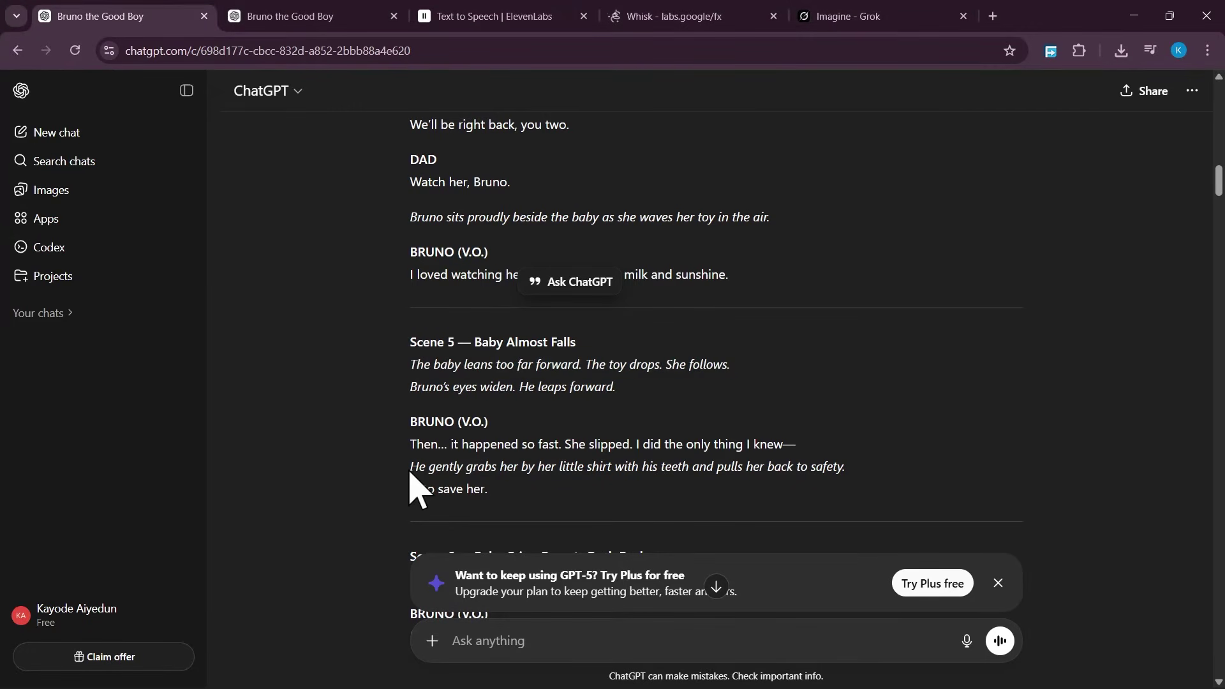
{"action": "mouse_move", "coordinate": [478, 469]}
{"action": "left_mouse_down"}
{"action": "mouse_move", "coordinate": [562, 472]}
{"action": "mouse_move", "coordinate": [498, 469]}
{"action": "left_mouse_up"}
{"action": "left_click", "coordinate": [508, 472]}
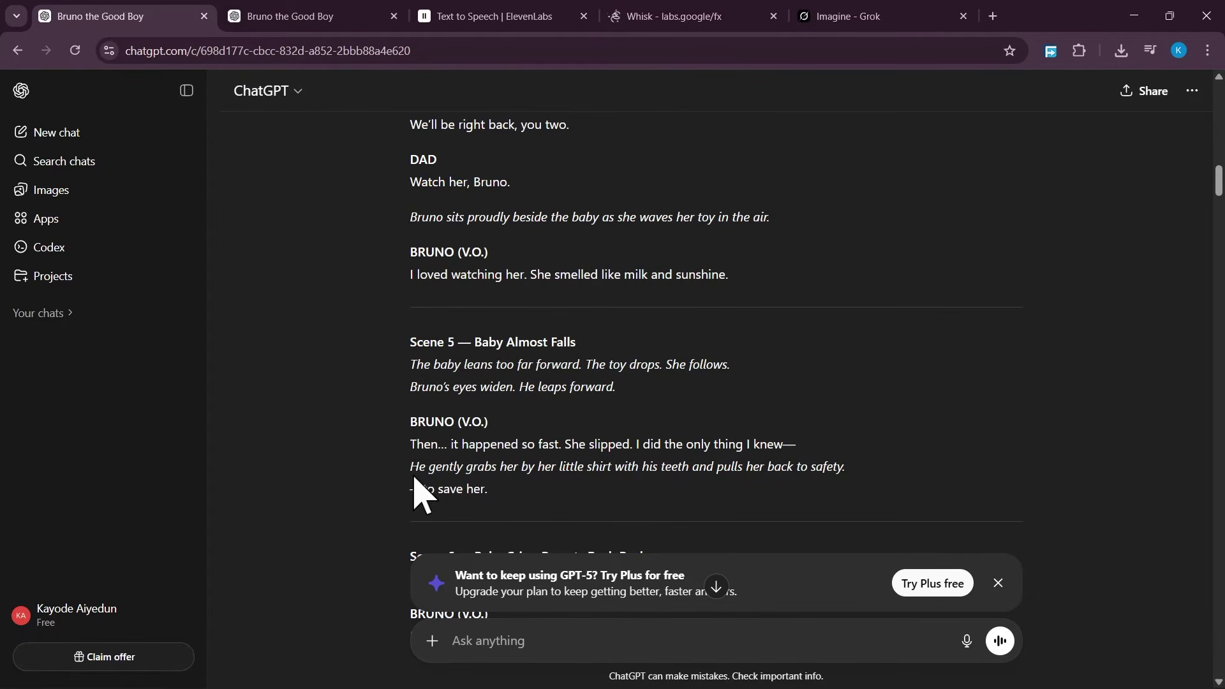
{"action": "left_click_drag", "start_coordinate": [409, 466], "coordinate": [553, 467]}
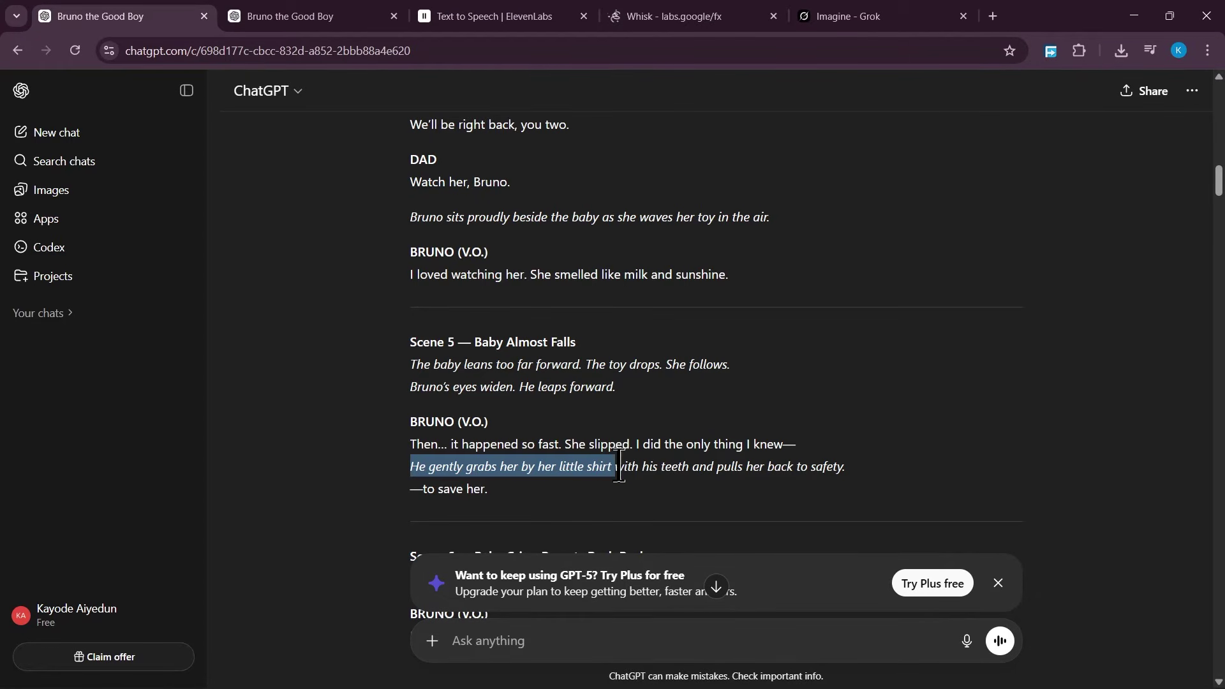
{"action": "left_click_drag", "start_coordinate": [651, 472], "coordinate": [689, 475]}
{"action": "right_click", "coordinate": [665, 480]}
{"action": "left_click", "coordinate": [702, 491]}
{"action": "left_click", "coordinate": [556, 641]}
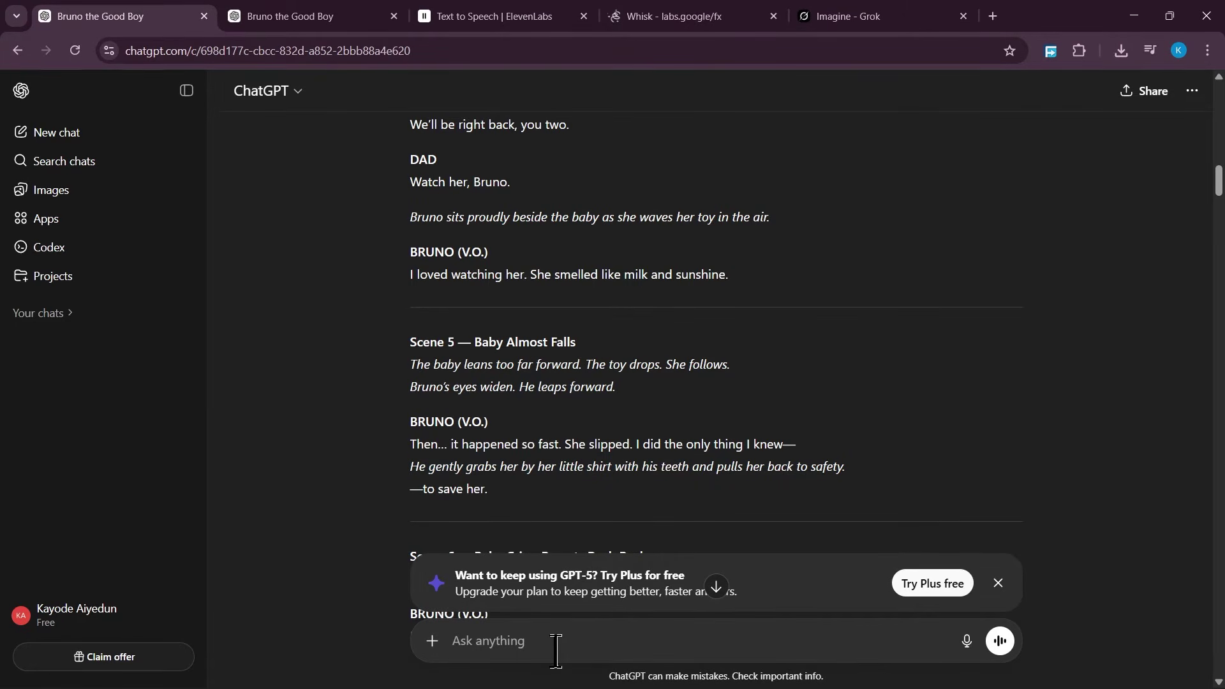
{"action": "key", "text": "ctrl+v"}
{"action": "left_click_drag", "start_coordinate": [741, 651], "coordinate": [433, 641]}
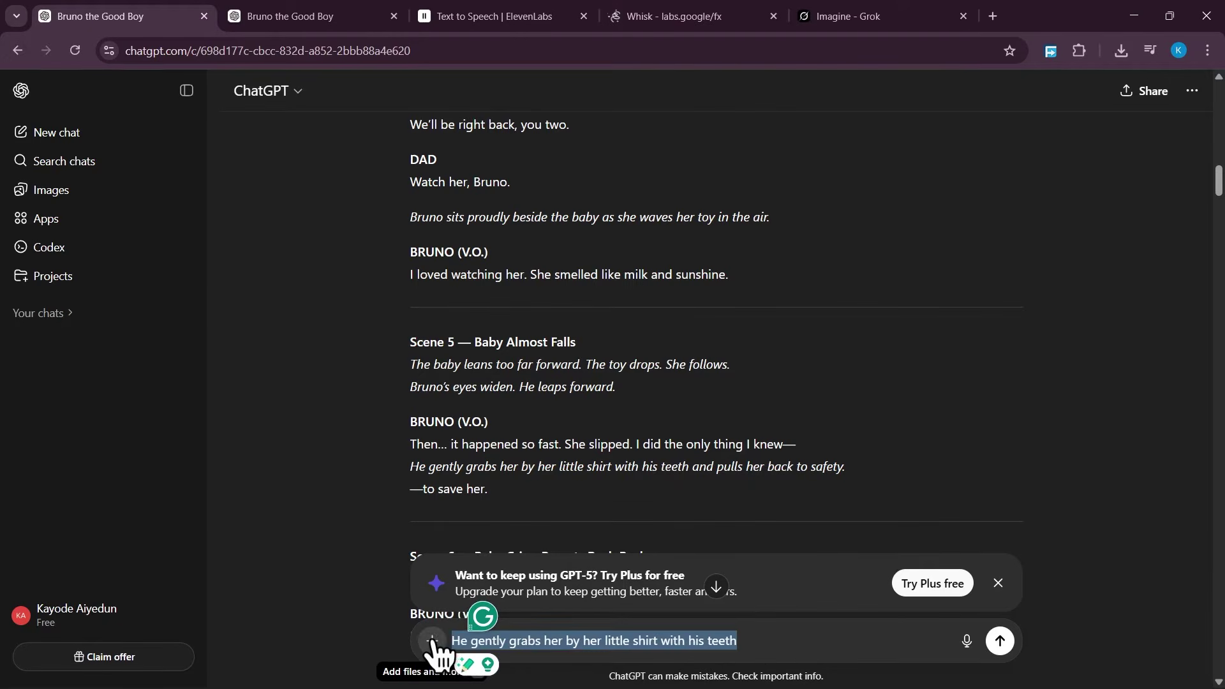
{"action": "key", "text": "BackSpace"}
Step: Send "He gently grabs her by her little shirt with his teeth" in the ChatGPT prompt conversation
{"action": "left_click", "coordinate": [319, 15]}
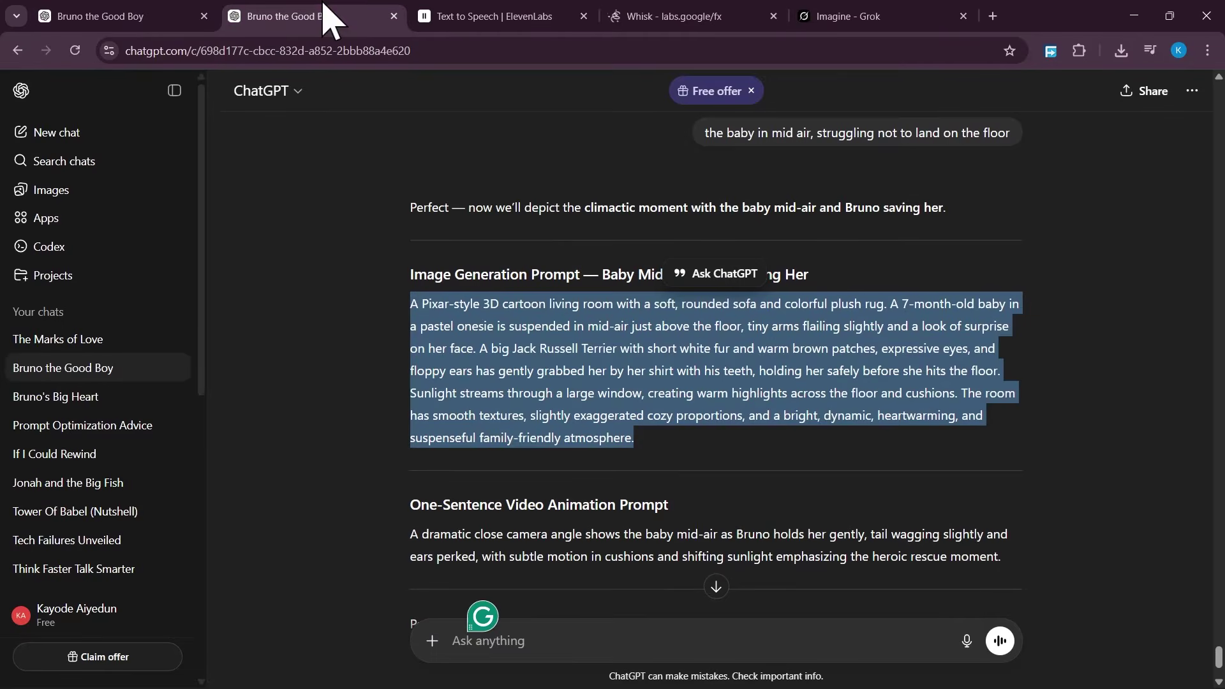
{"action": "left_click", "coordinate": [500, 640]}
{"action": "key", "text": "ctrl+v"}
{"action": "key", "text": "Return"}
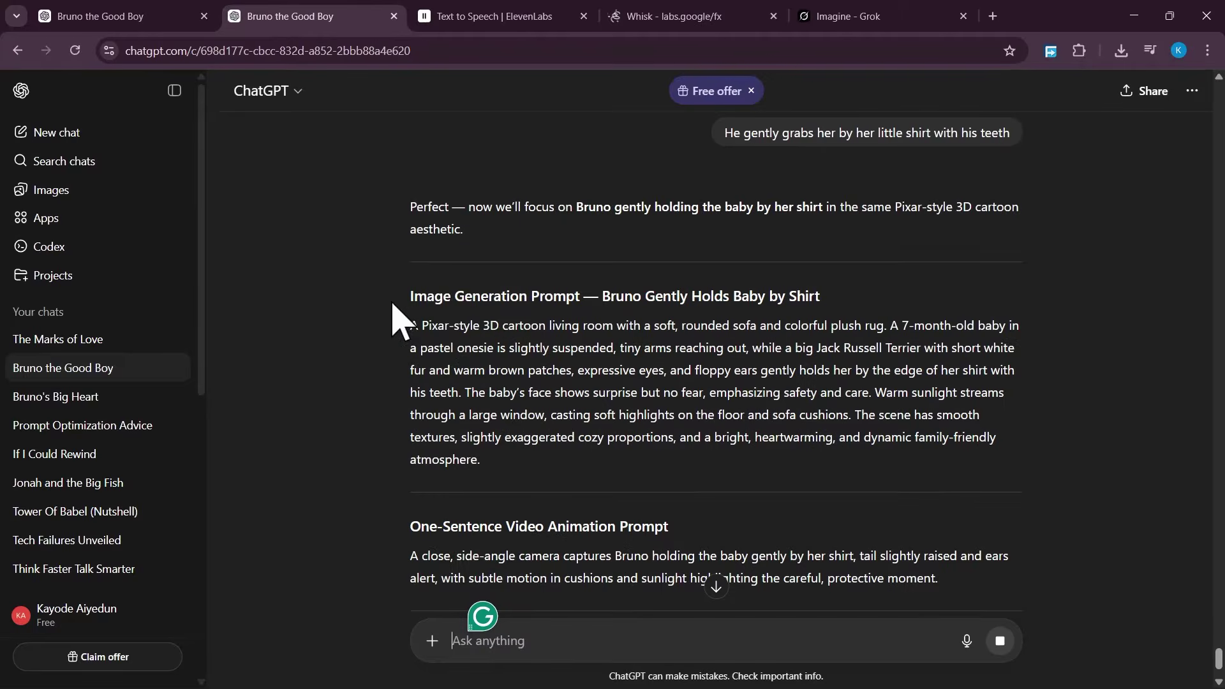
Step: Copy the "Bruno Gently Holds Baby by Shirt" image prompt, replace the existing Whisk prompt with it and generate images
{"action": "left_click_drag", "start_coordinate": [410, 324], "coordinate": [504, 464]}
{"action": "right_click", "coordinate": [533, 397]}
{"action": "left_click", "coordinate": [553, 413]}
{"action": "left_click", "coordinate": [679, 19]}
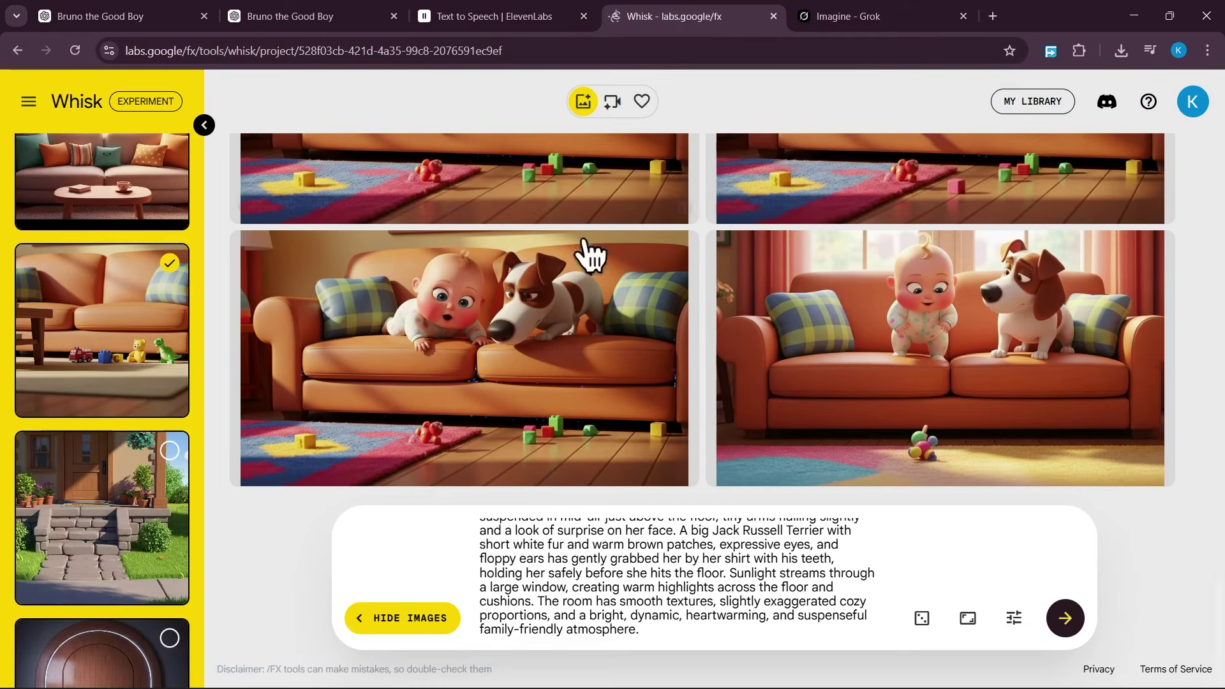
{"action": "triple_click", "coordinate": [607, 565]}
{"action": "key", "text": "ctrl+v"}
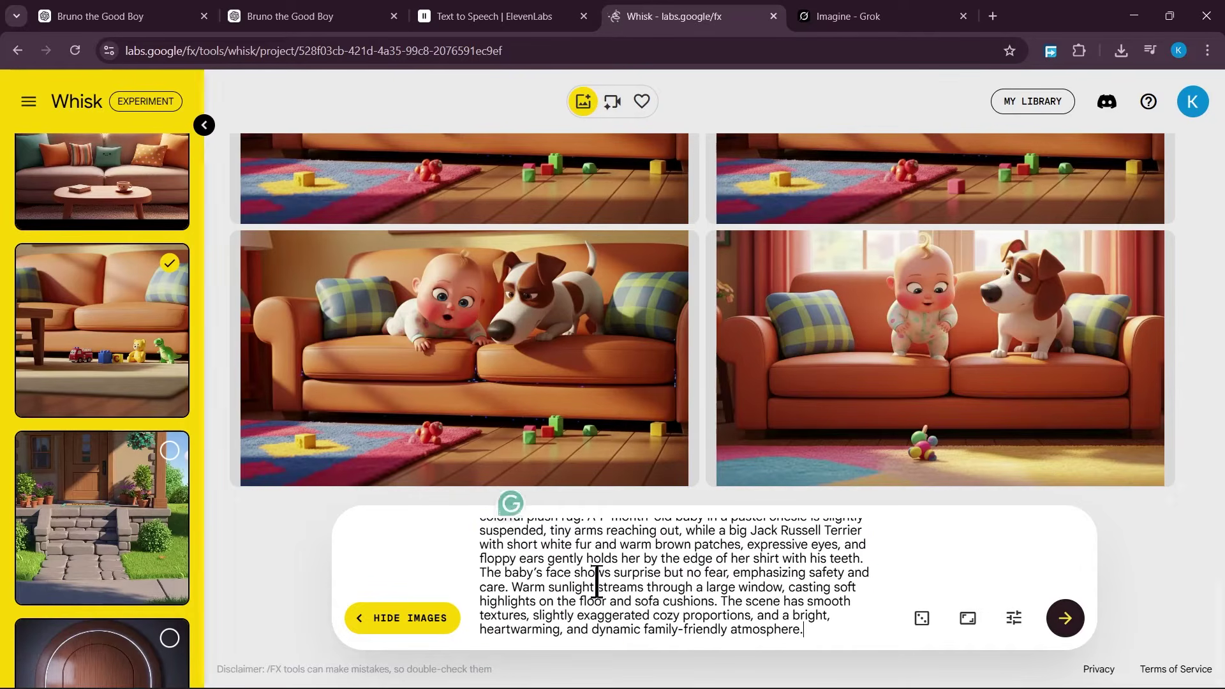
{"action": "scroll", "coordinate": [657, 588], "scroll_direction": "up", "scroll_amount": 1}
{"action": "scroll", "coordinate": [667, 592], "scroll_direction": "down", "scroll_amount": 1}
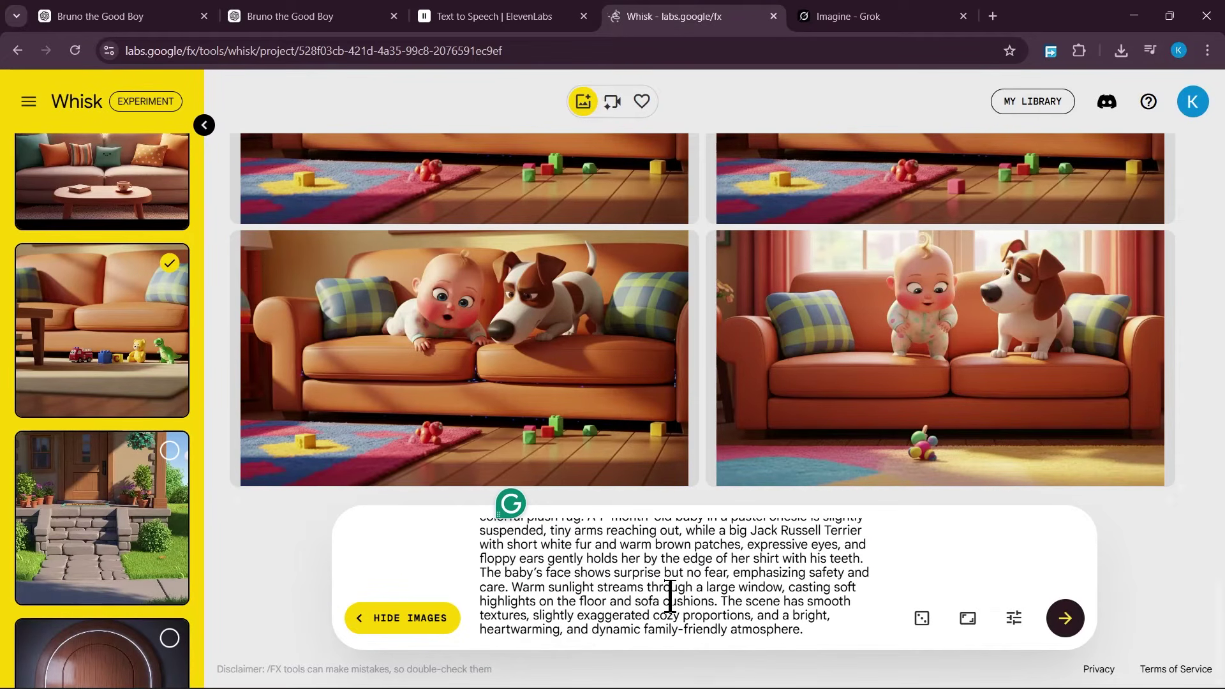
{"action": "left_click", "coordinate": [1082, 622]}
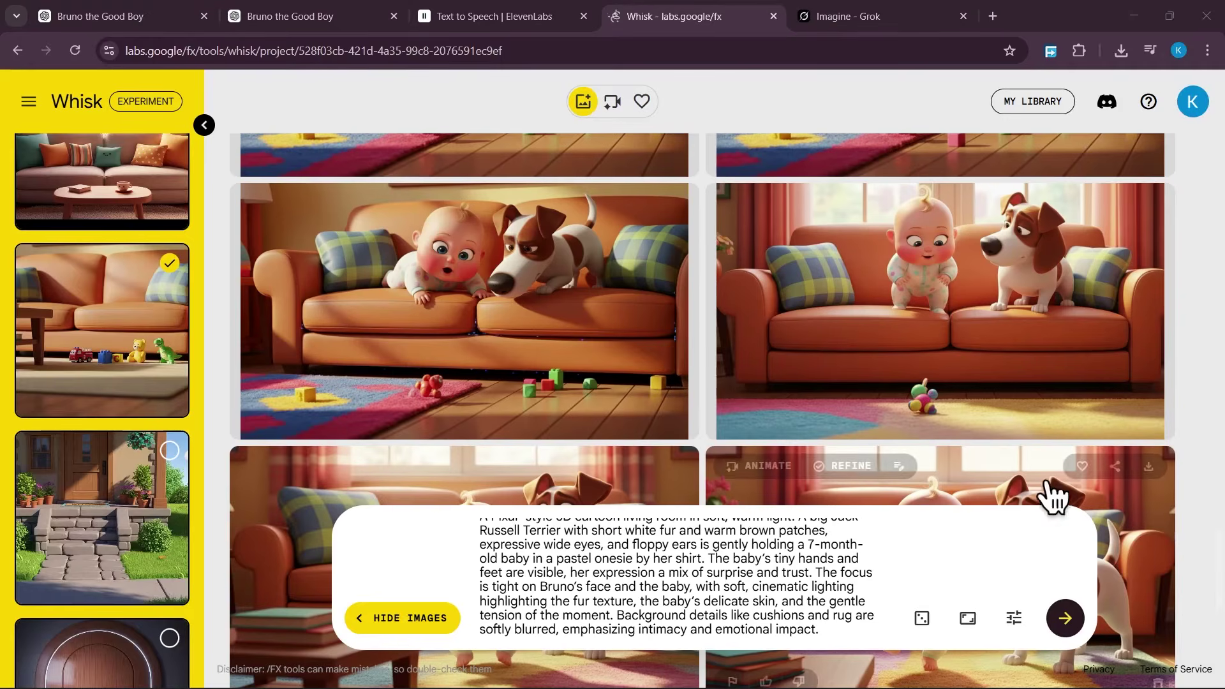
{"action": "left_click", "coordinate": [935, 281]}
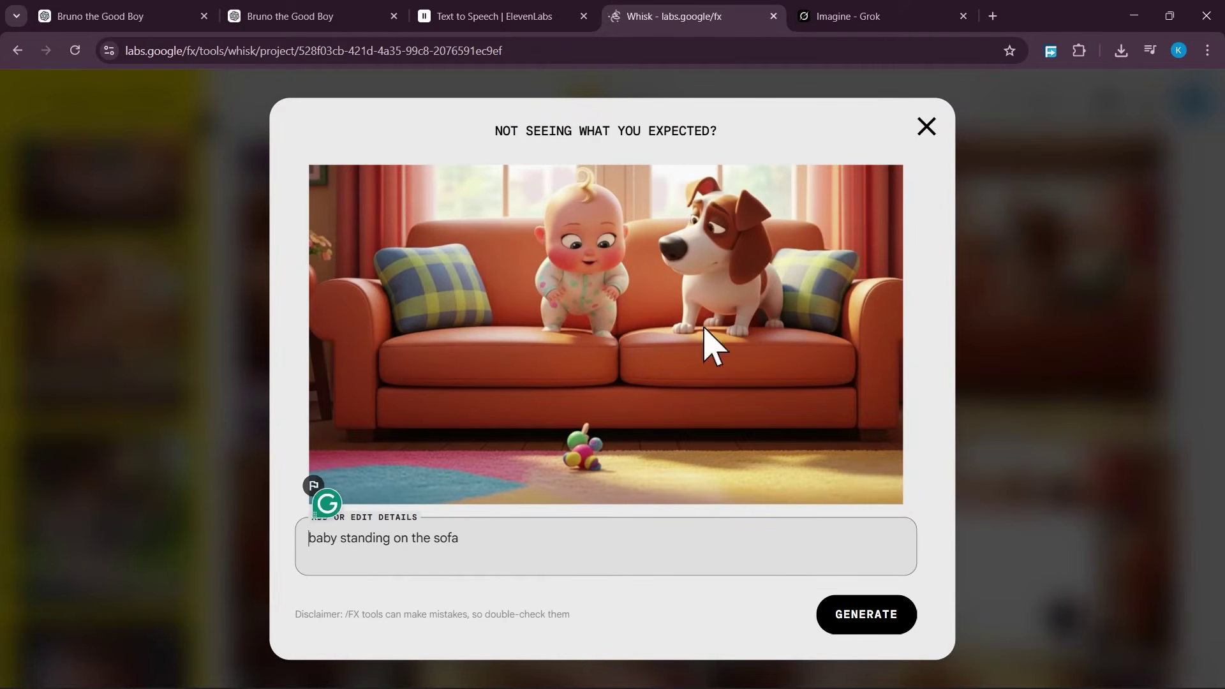
{"action": "left_click", "coordinate": [928, 129]}
{"action": "scroll", "coordinate": [980, 287], "scroll_direction": "down", "scroll_amount": 6}
{"action": "left_click", "coordinate": [932, 288]}
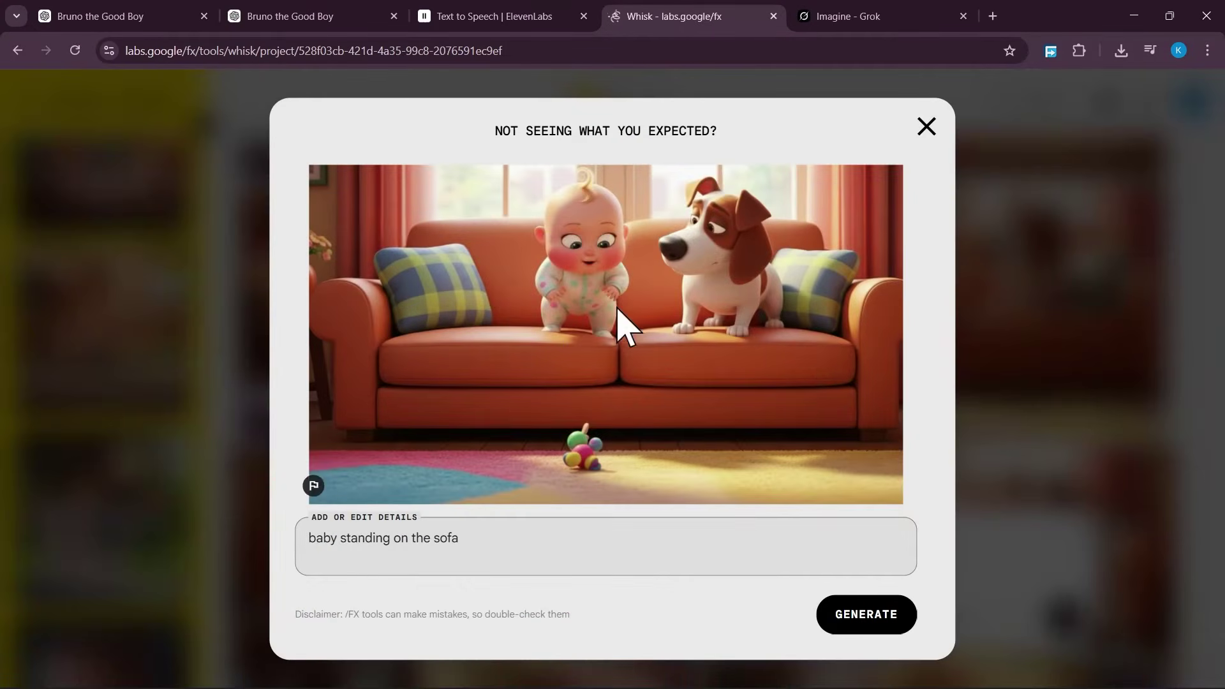
{"action": "left_click", "coordinate": [928, 129]}
Step: Refine the couch image into a "top down closeshot of the dog holding the baby with its mouth", focused on Bruno's mouth and the shirt's shoulder
{"action": "left_click", "coordinate": [839, 274]}
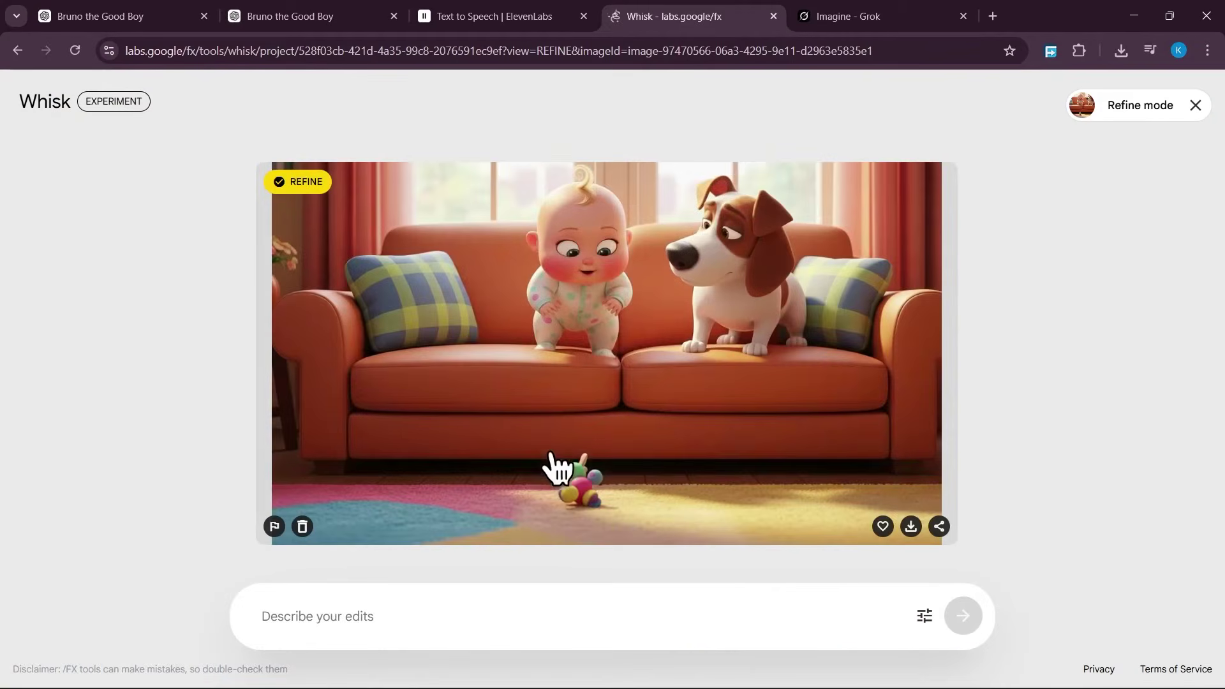
{"action": "type", "text": "top"}
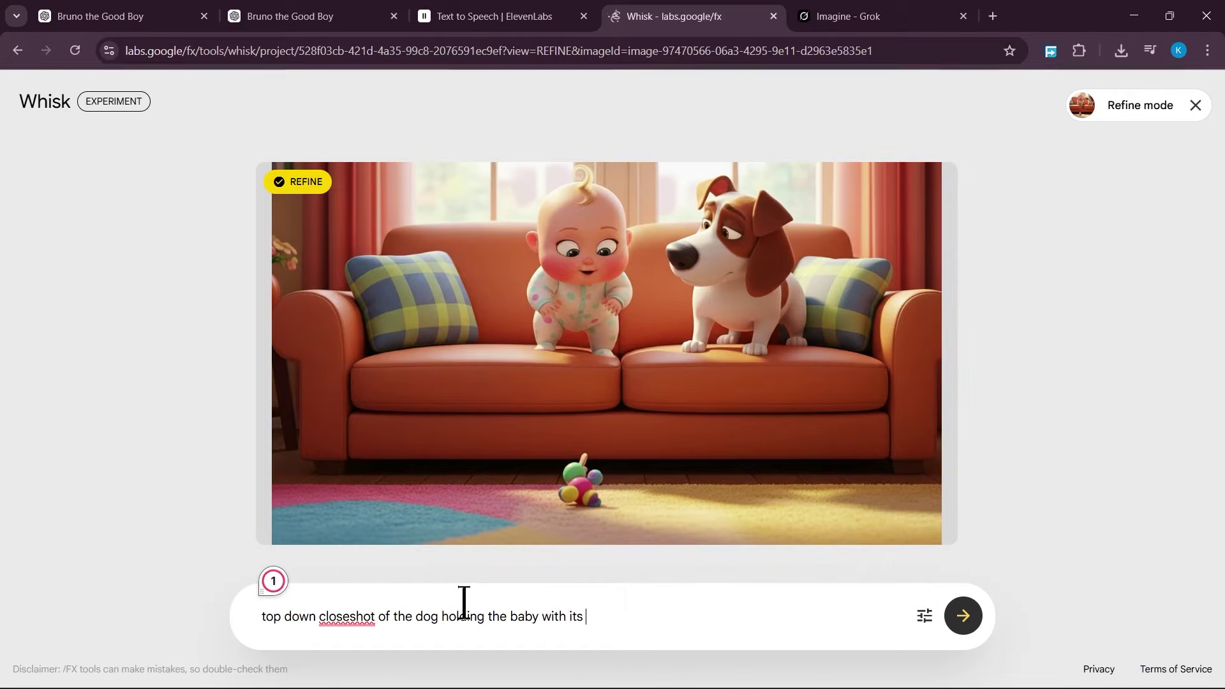
{"action": "type", "text": "mouth,"}
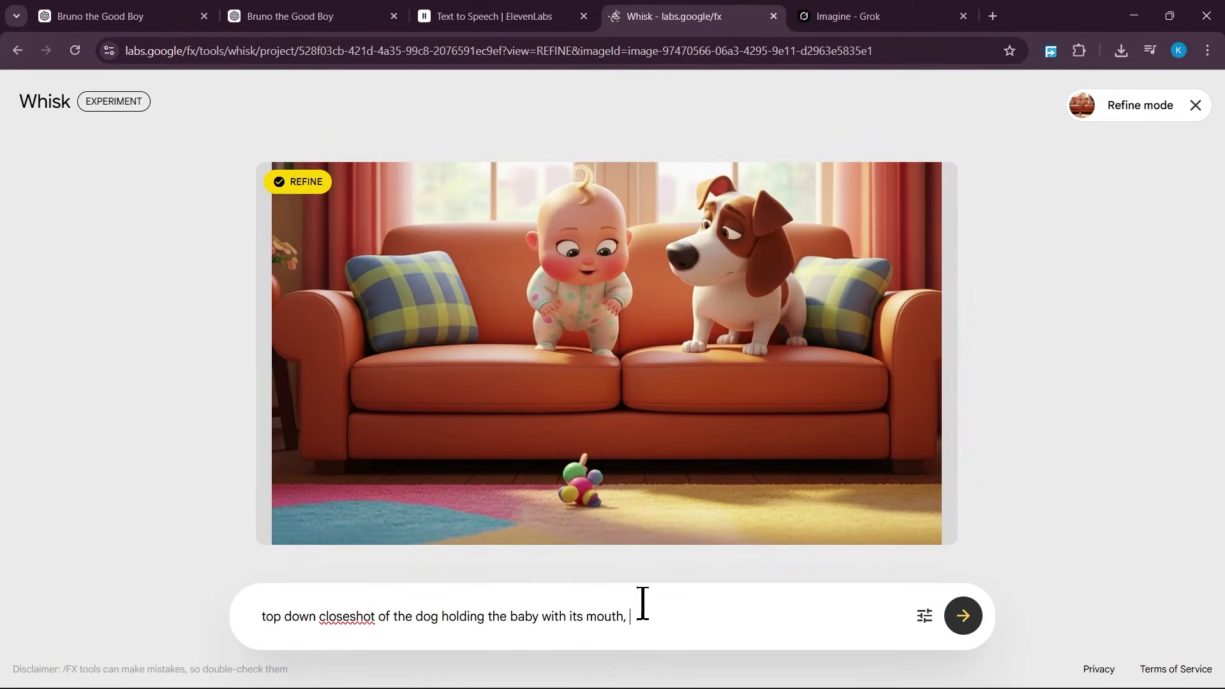
{"action": "key", "text": "ctrl+v"}
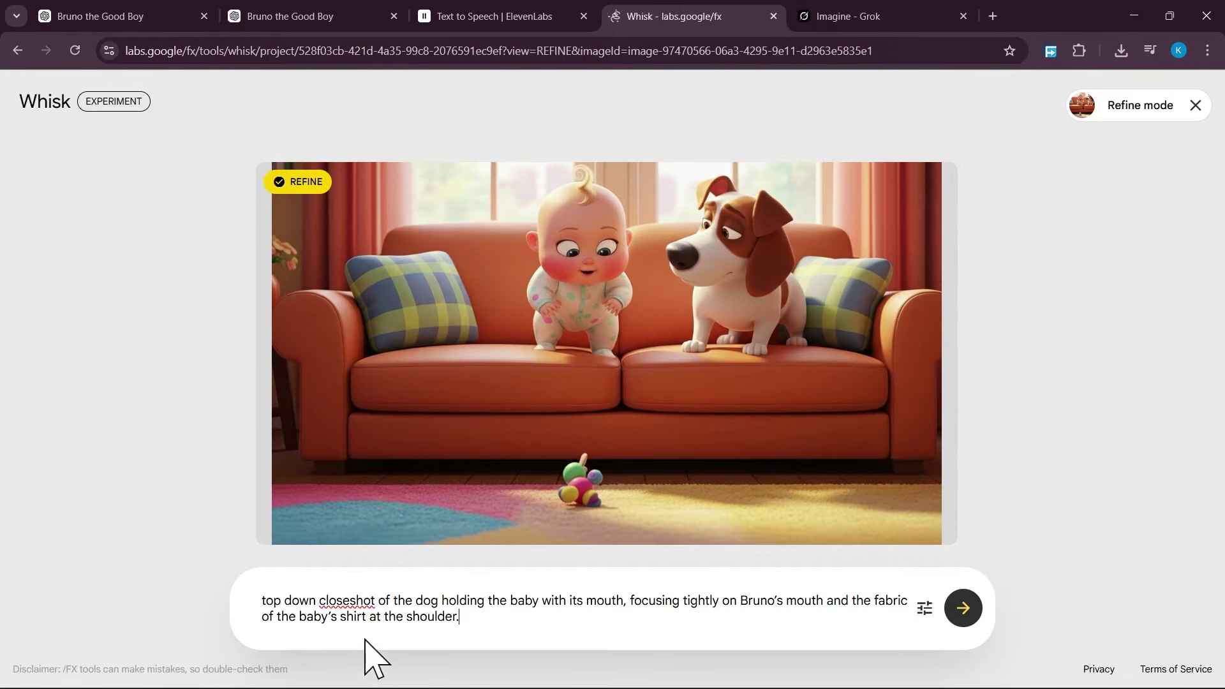
{"action": "left_click", "coordinate": [964, 611]}
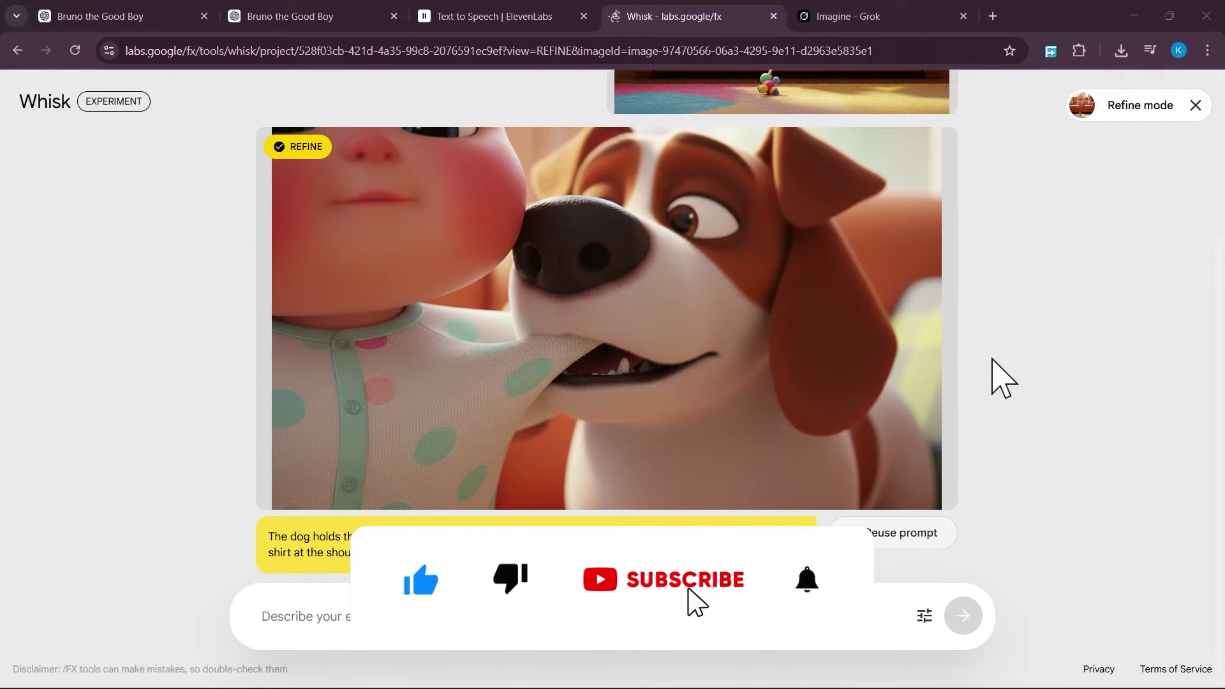
Step: Download the refined close-up from Whisk and upload it to Grok Imagine
{"action": "scroll", "coordinate": [930, 374], "scroll_direction": "up", "scroll_amount": 1}
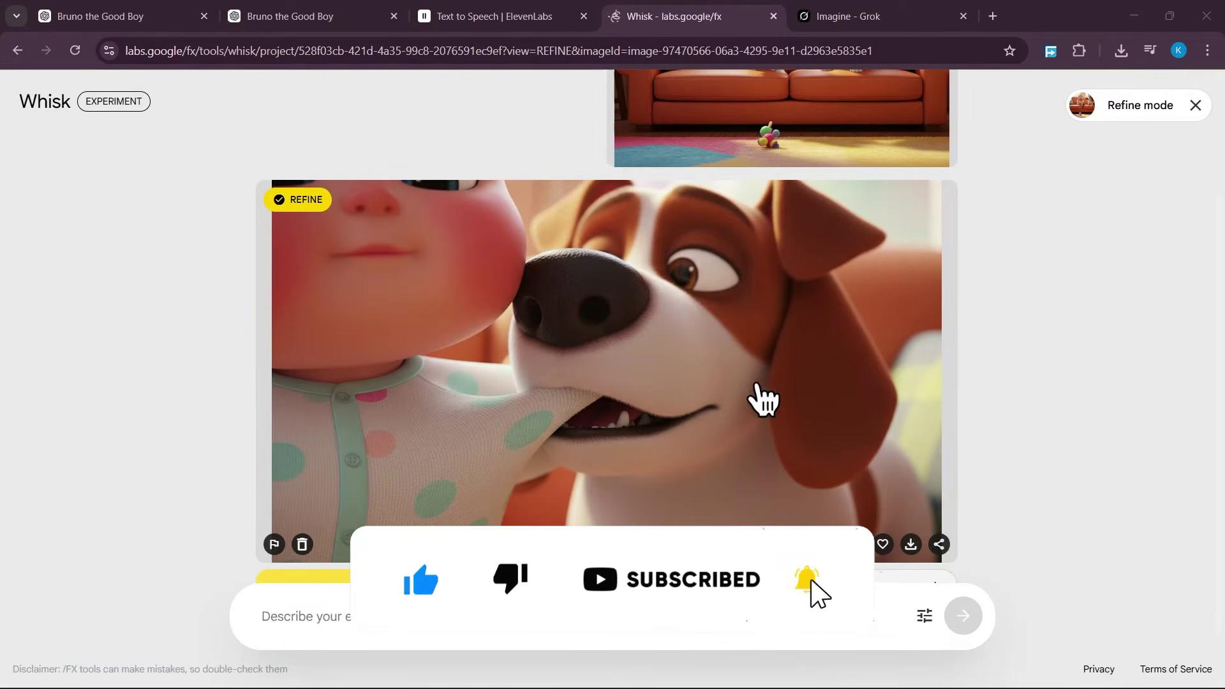
{"action": "left_click", "coordinate": [911, 544]}
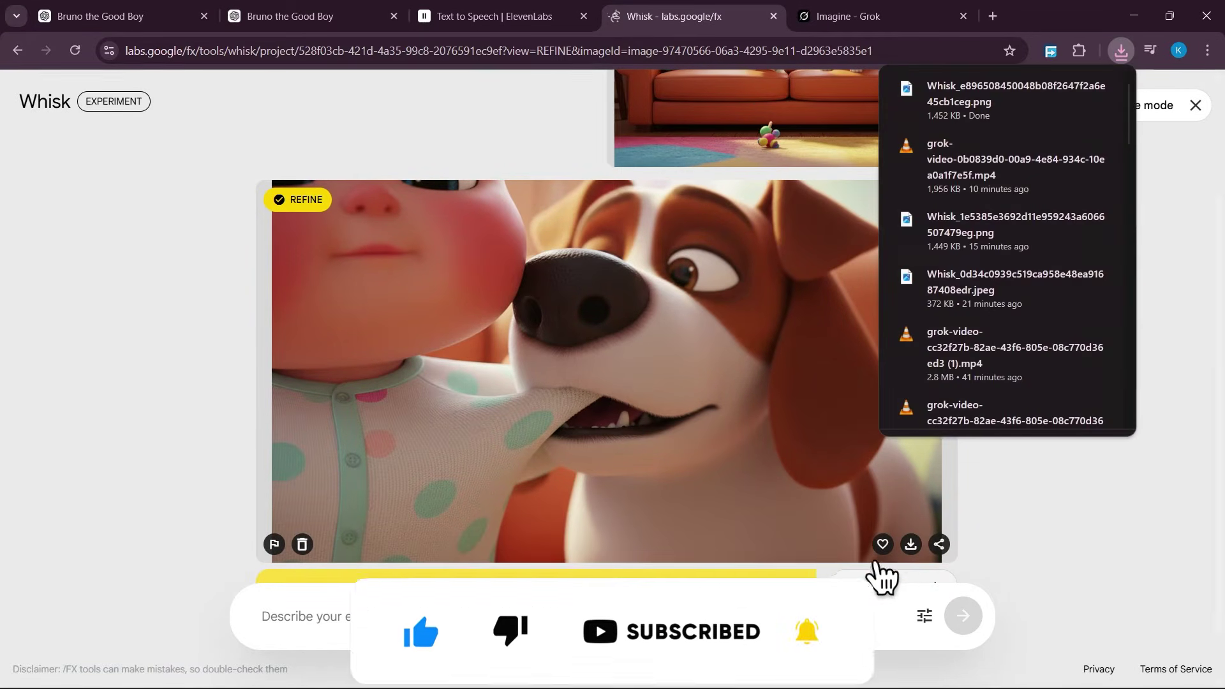
{"action": "left_click", "coordinate": [839, 20]}
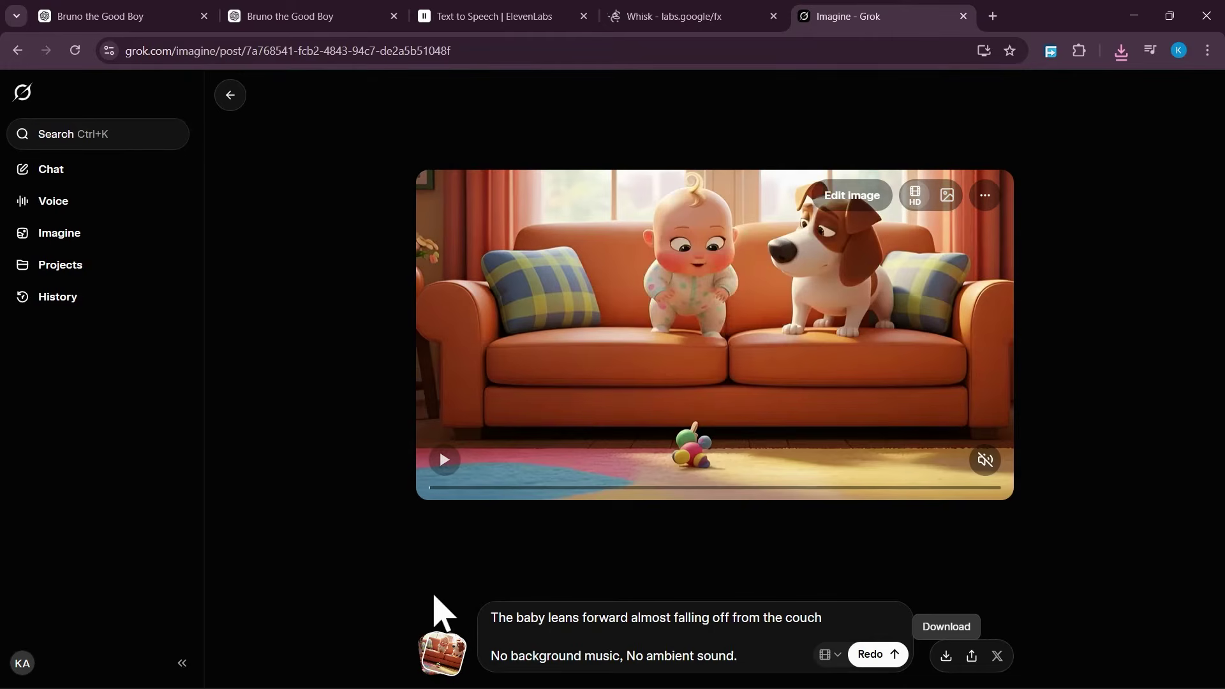
{"action": "left_click", "coordinate": [447, 654]}
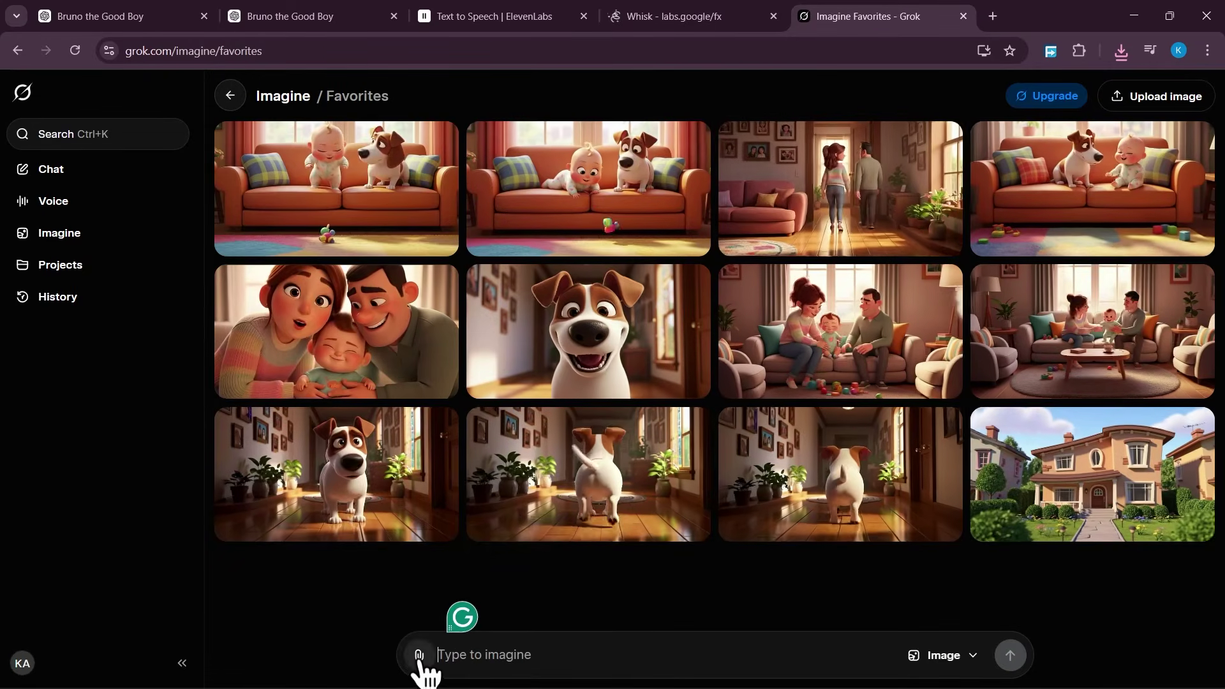
{"action": "left_click", "coordinate": [420, 657]}
{"action": "left_click", "coordinate": [570, 527]}
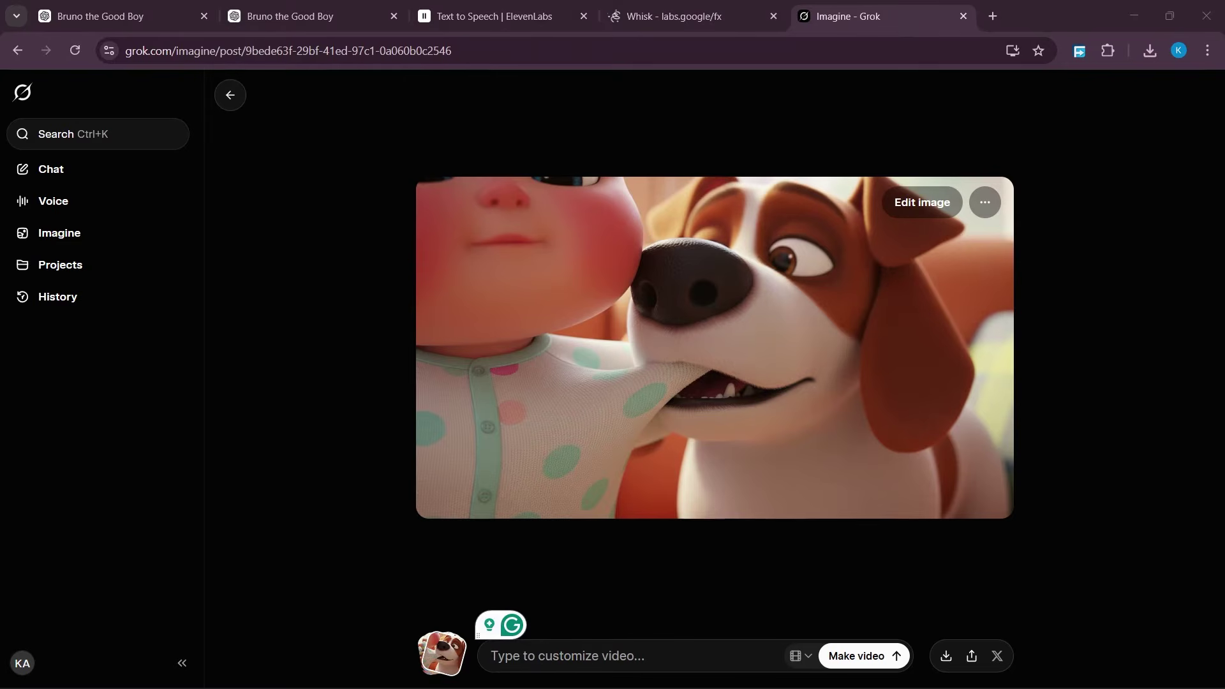
Step: Generate the video with the slow, tight zoom-in prompt on Bruno's expressive eyes and gentle grip, adding "No background music, No ambient sound."
{"action": "left_click", "coordinate": [567, 650]}
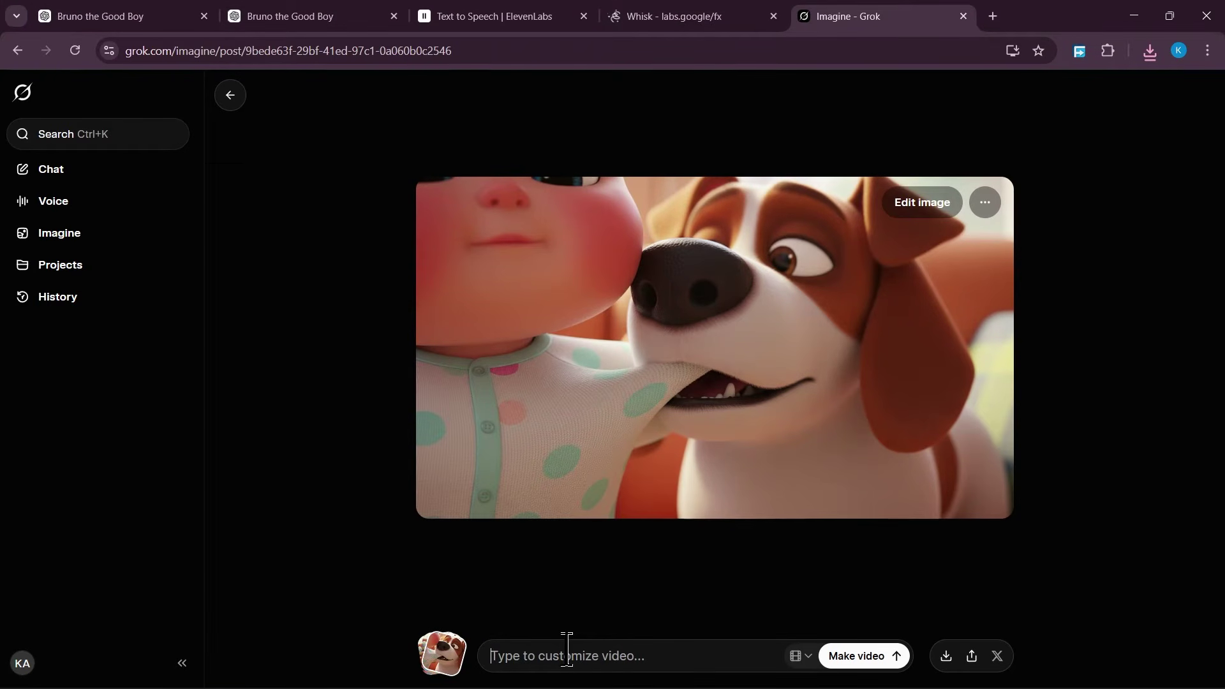
{"action": "key", "text": "ctrl+v"}
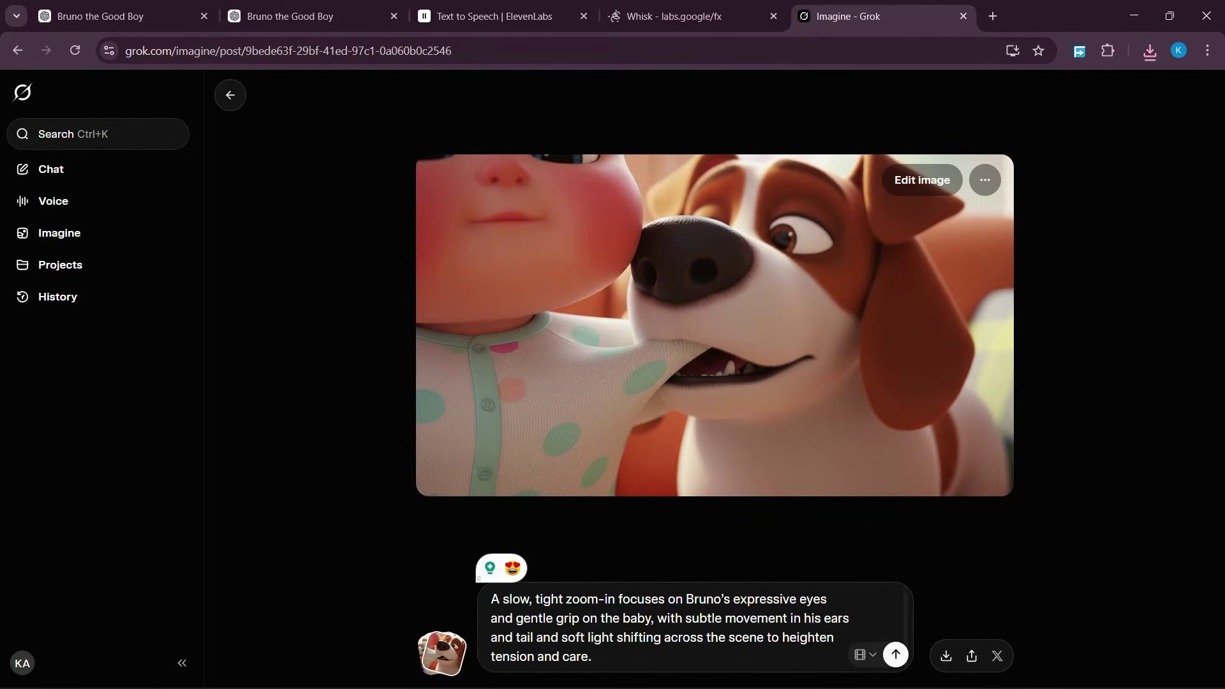
{"action": "key", "text": "ctrl+v"}
{"action": "left_click", "coordinate": [896, 654]}
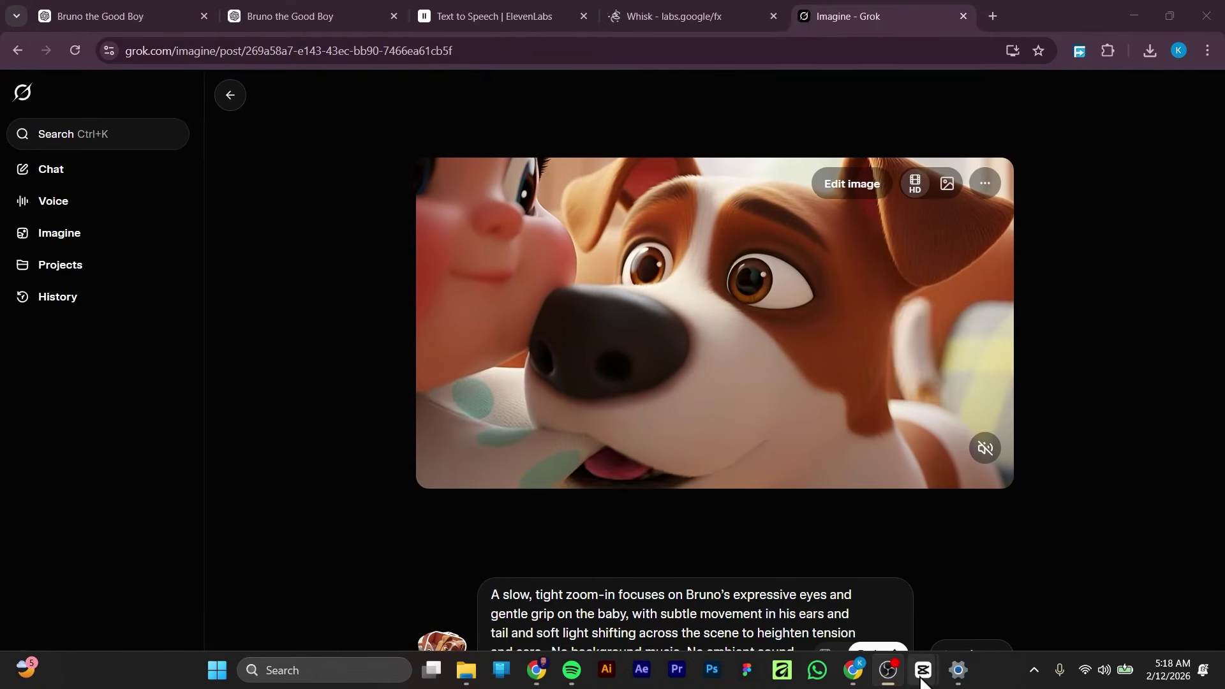
Step: Switch to CapCut and append the baby-falling clip and the shirt-holding close-up to the end of the video track
{"action": "left_click", "coordinate": [958, 670]}
{"action": "mouse_move", "coordinate": [925, 679]}
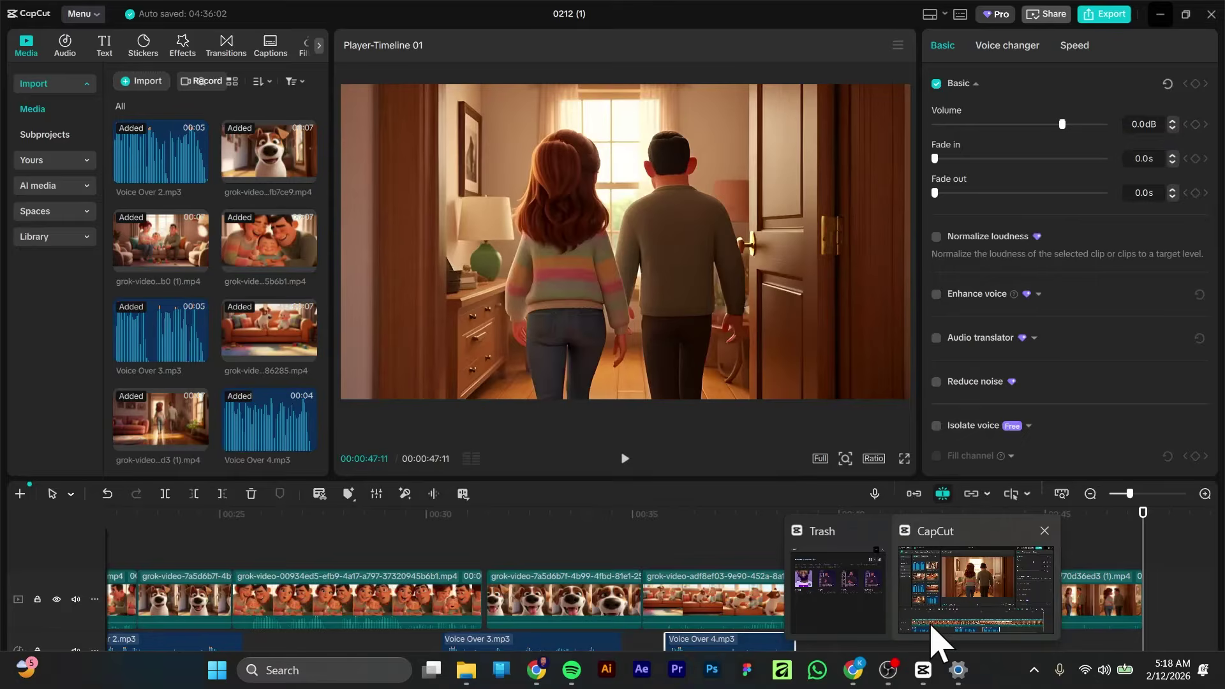
{"action": "left_click", "coordinate": [938, 638]}
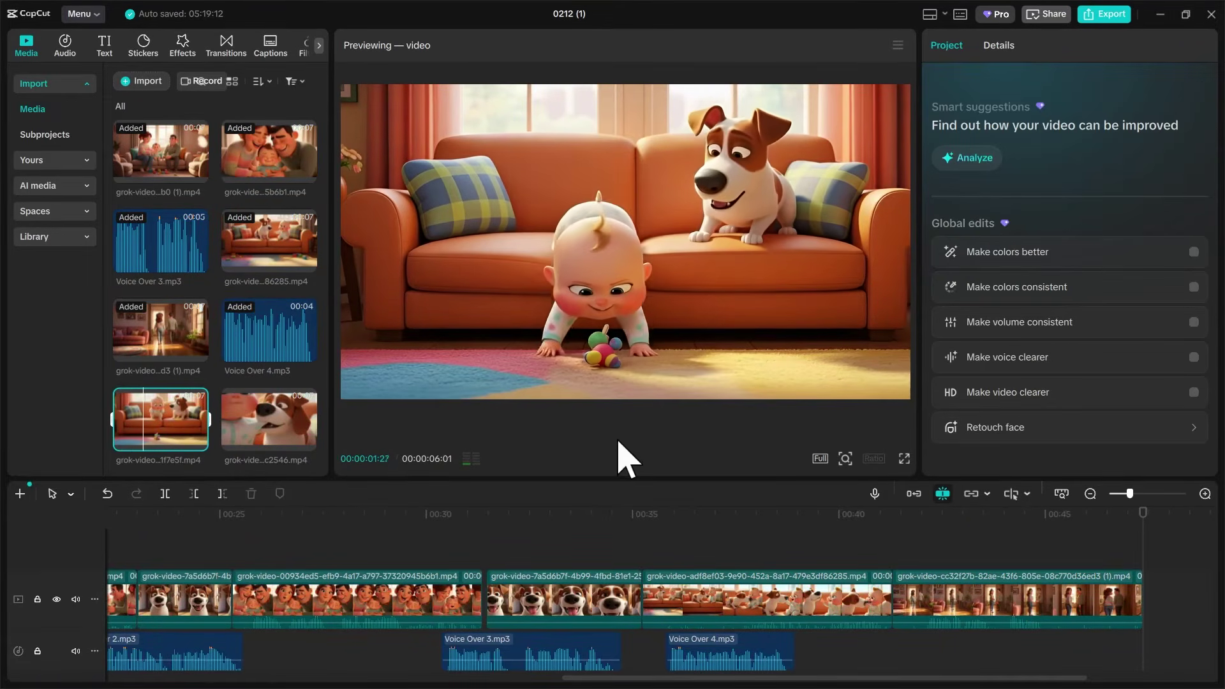
{"action": "left_click_drag", "start_coordinate": [156, 431], "coordinate": [1146, 594]}
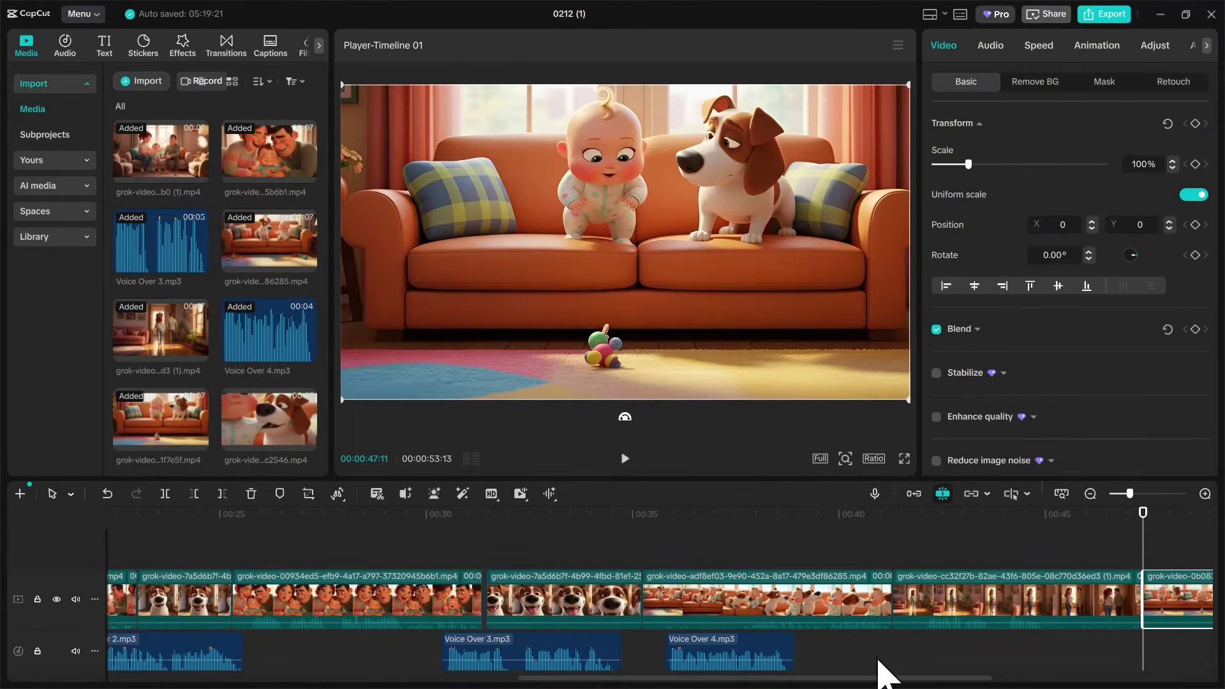
{"action": "left_click_drag", "start_coordinate": [875, 678], "coordinate": [1090, 652]}
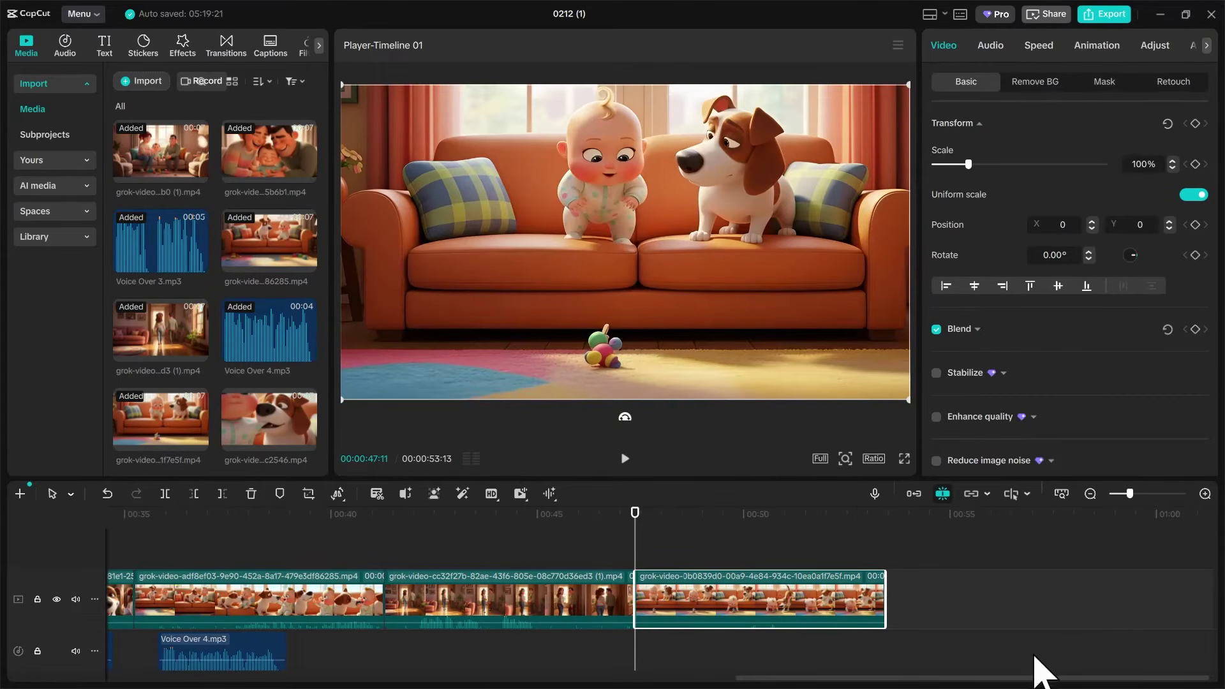
{"action": "left_click_drag", "start_coordinate": [239, 415], "coordinate": [890, 596]}
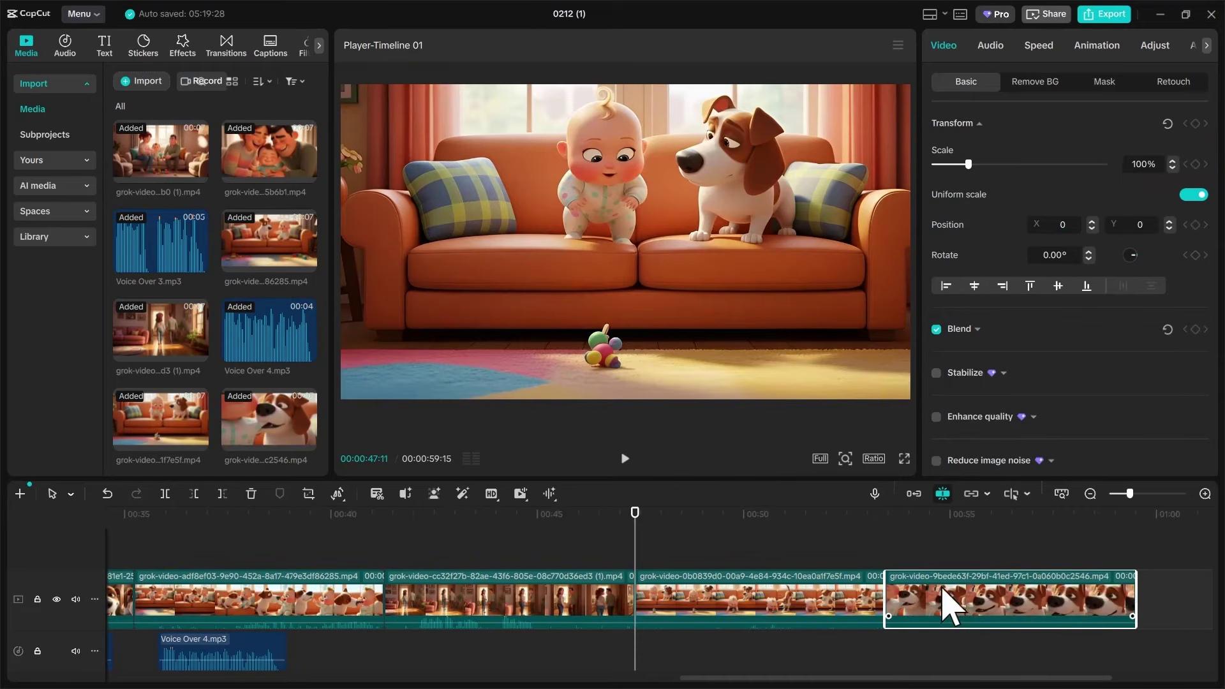
Step: Trim the end of the baby-falling clip to 00:00:48:16 and move the shirt-holding close-up directly against it
{"action": "left_click", "coordinate": [615, 513]}
{"action": "left_click_drag", "start_coordinate": [615, 513], "coordinate": [686, 534]}
{"action": "left_click", "coordinate": [763, 606]}
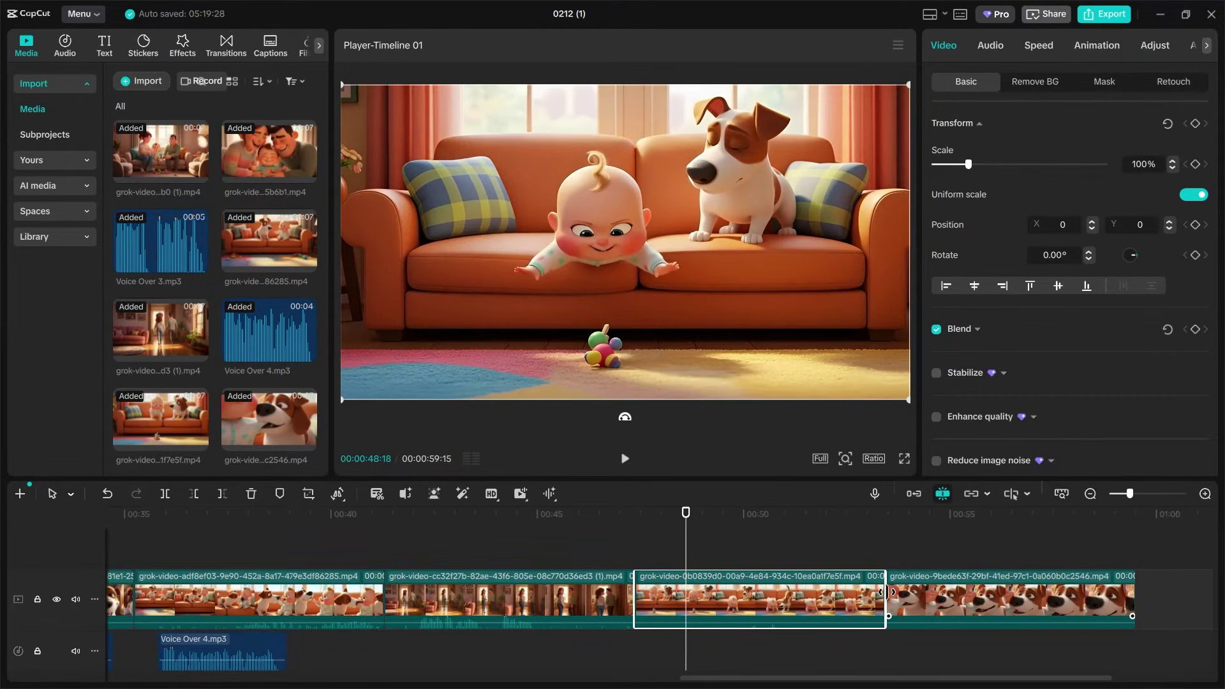
{"action": "left_click_drag", "start_coordinate": [687, 516], "coordinate": [719, 554]}
{"action": "left_click_drag", "start_coordinate": [885, 597], "coordinate": [683, 590]}
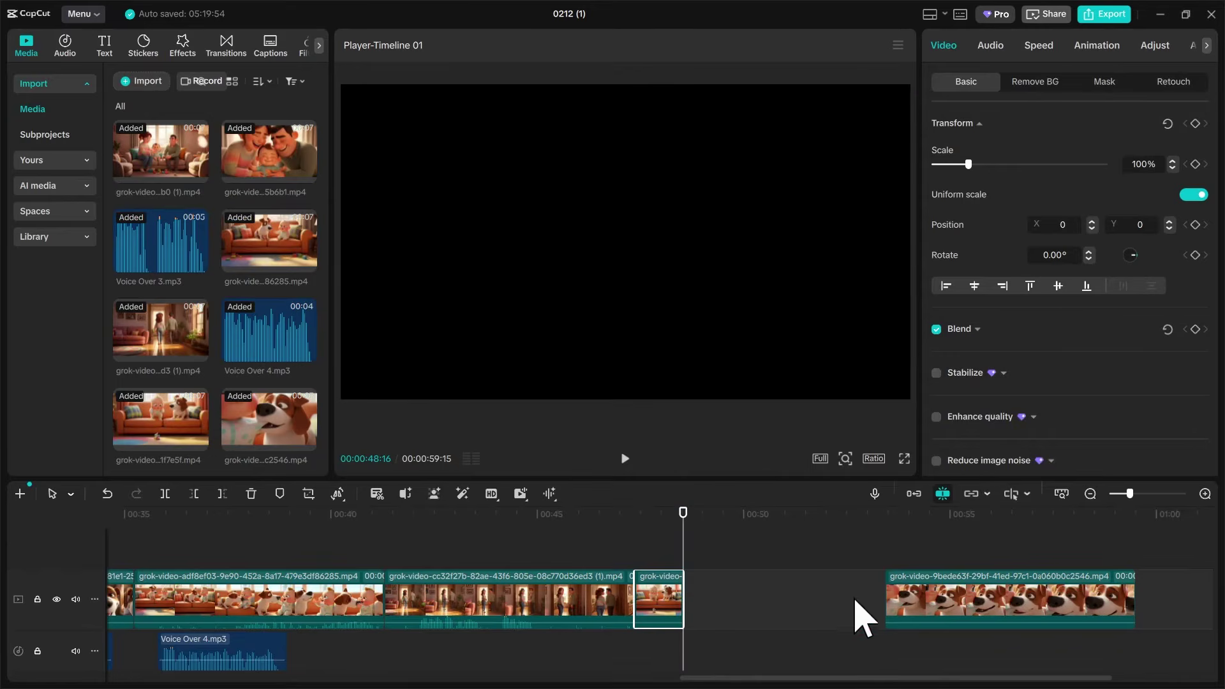
{"action": "left_click_drag", "start_coordinate": [962, 596], "coordinate": [764, 597]}
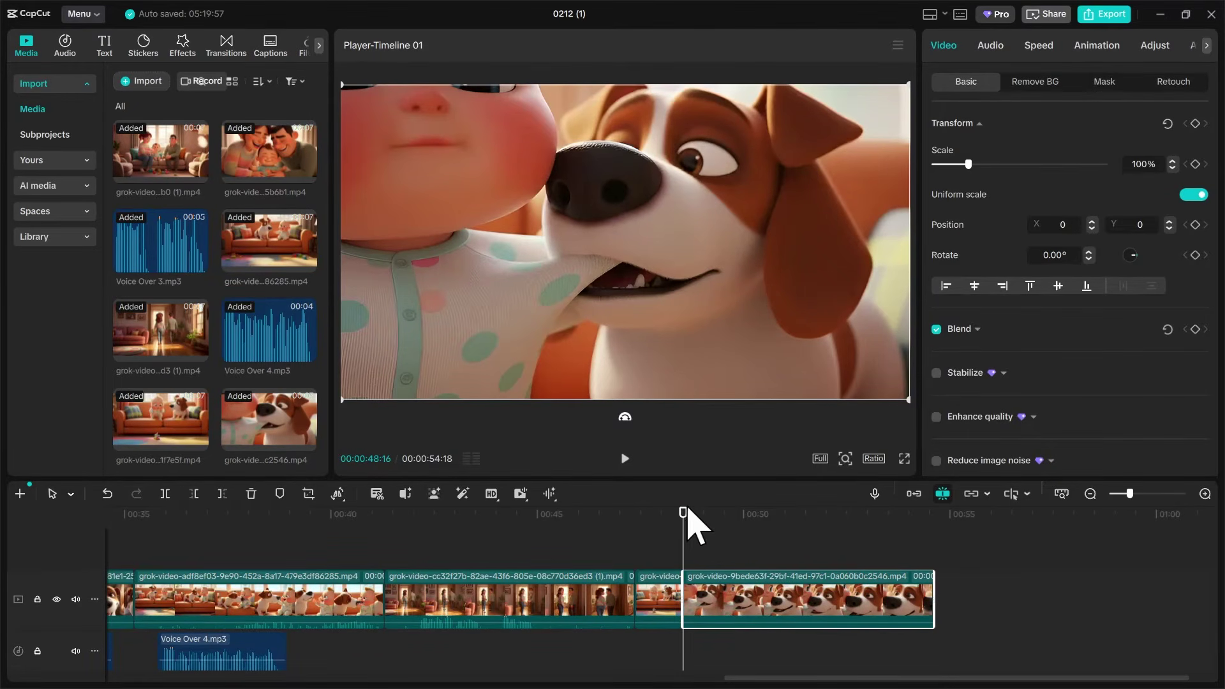
Step: Import Voice Over 5.mp3 and place it on the audio track at the start of the baby-falling clip
{"action": "left_click_drag", "start_coordinate": [679, 520], "coordinate": [611, 547]}
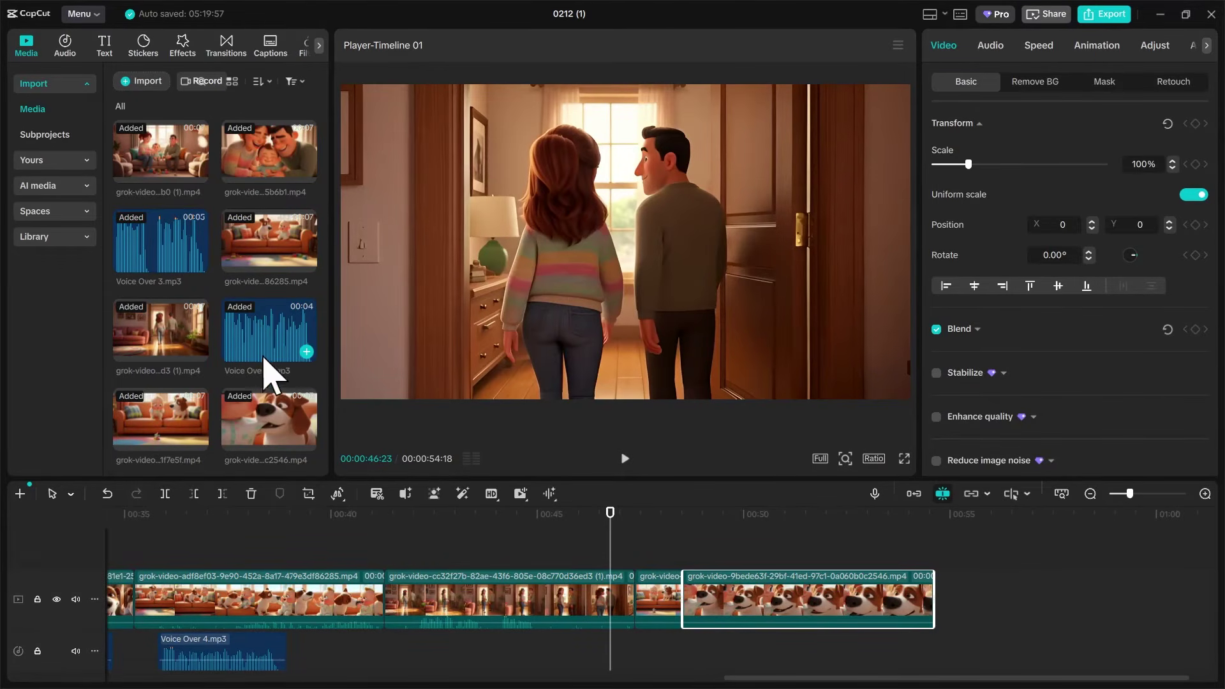
{"action": "left_click", "coordinate": [154, 82]}
{"action": "left_click", "coordinate": [645, 299]}
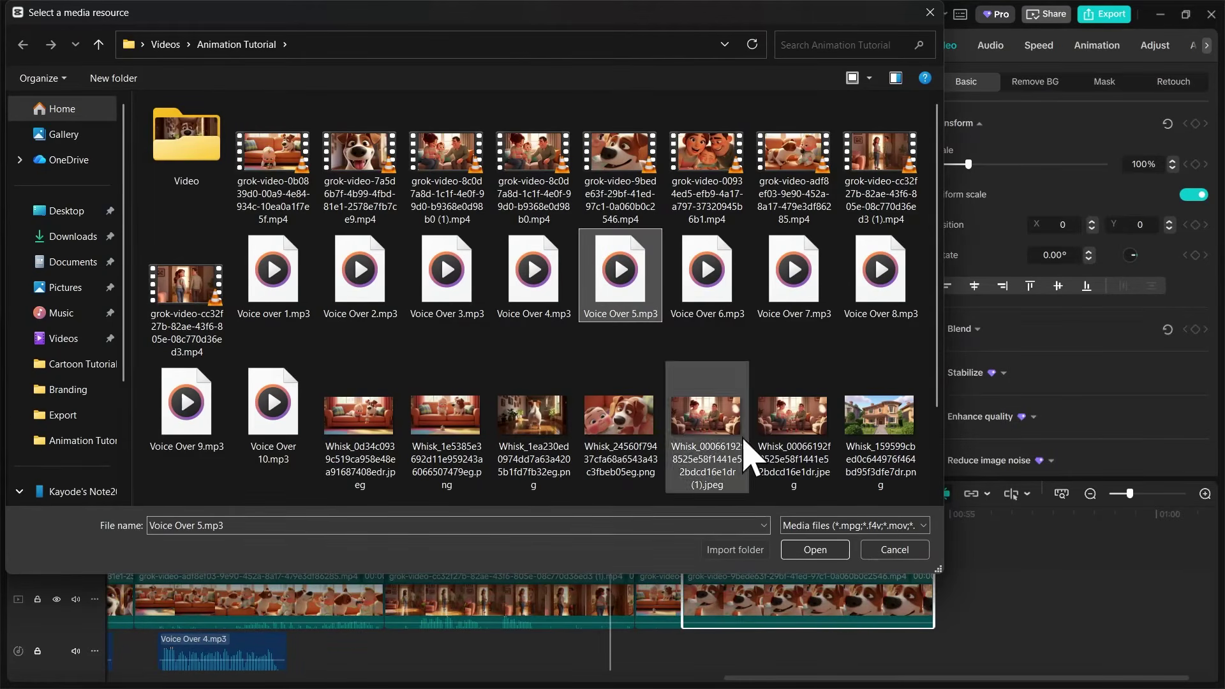
{"action": "left_click", "coordinate": [815, 550]}
{"action": "left_click_drag", "start_coordinate": [137, 429], "coordinate": [632, 646]}
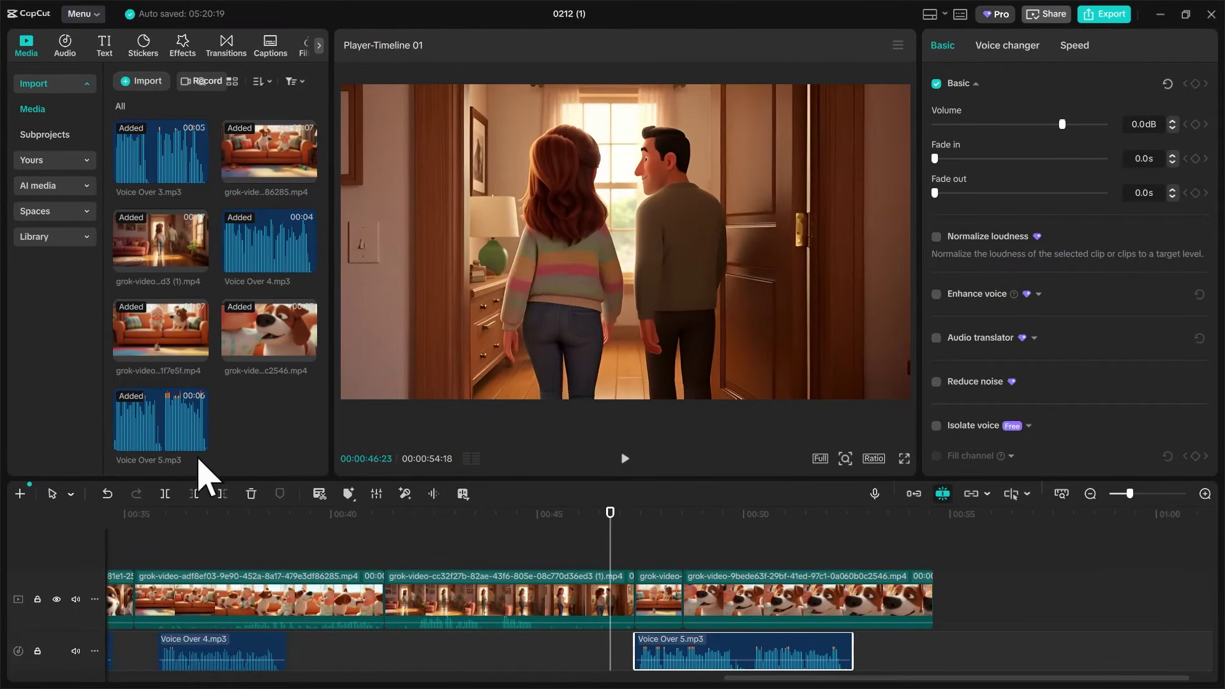
Step: Play back the last part of the timeline to check Voice Over 5 against the two new clips
{"action": "left_click", "coordinate": [174, 441]}
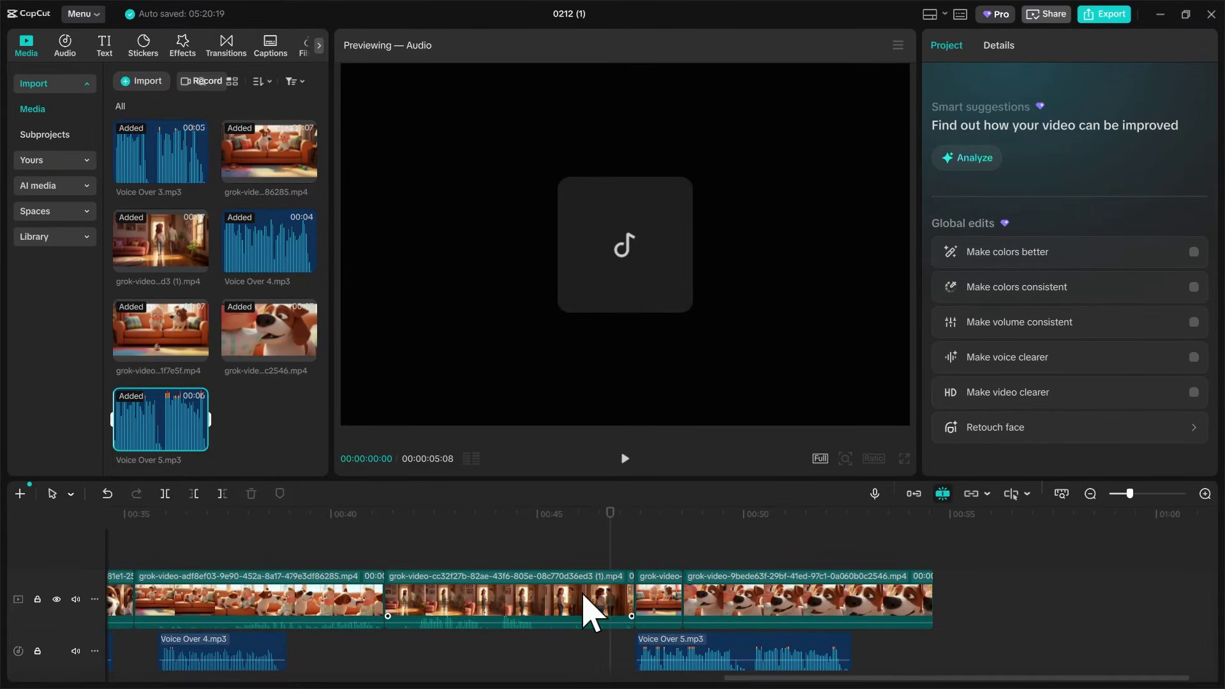
{"action": "left_click", "coordinate": [590, 613]}
{"action": "key", "text": "space"}
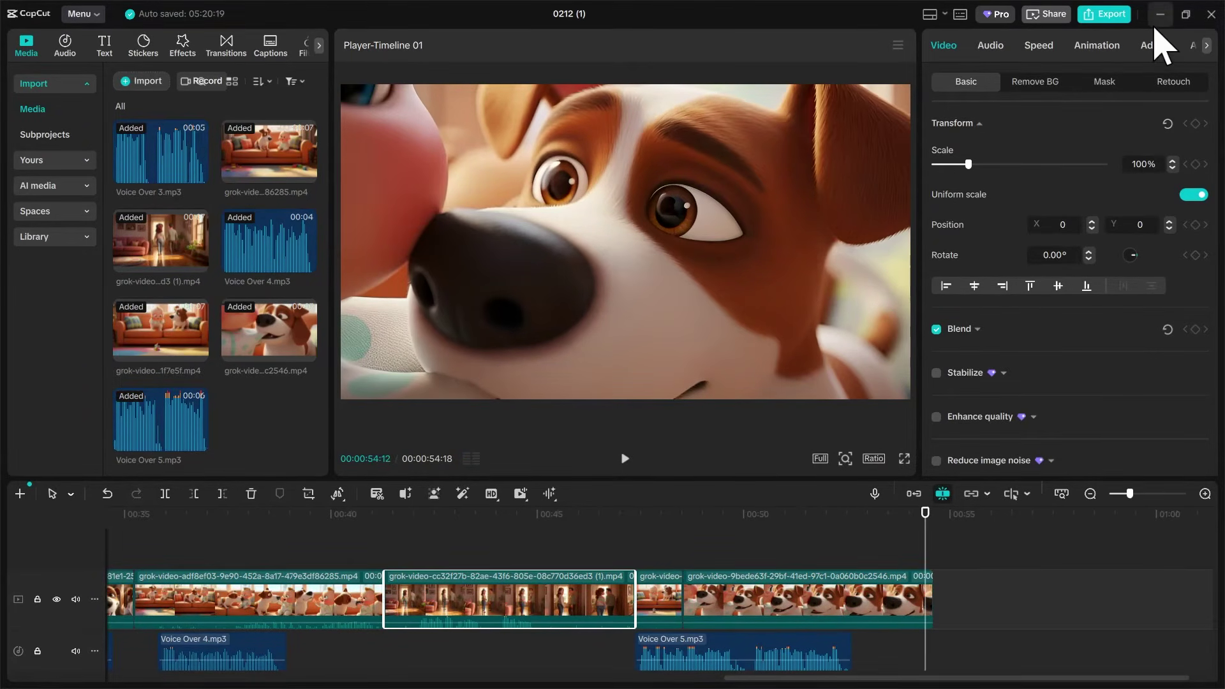
{"action": "left_click", "coordinate": [1160, 14]}
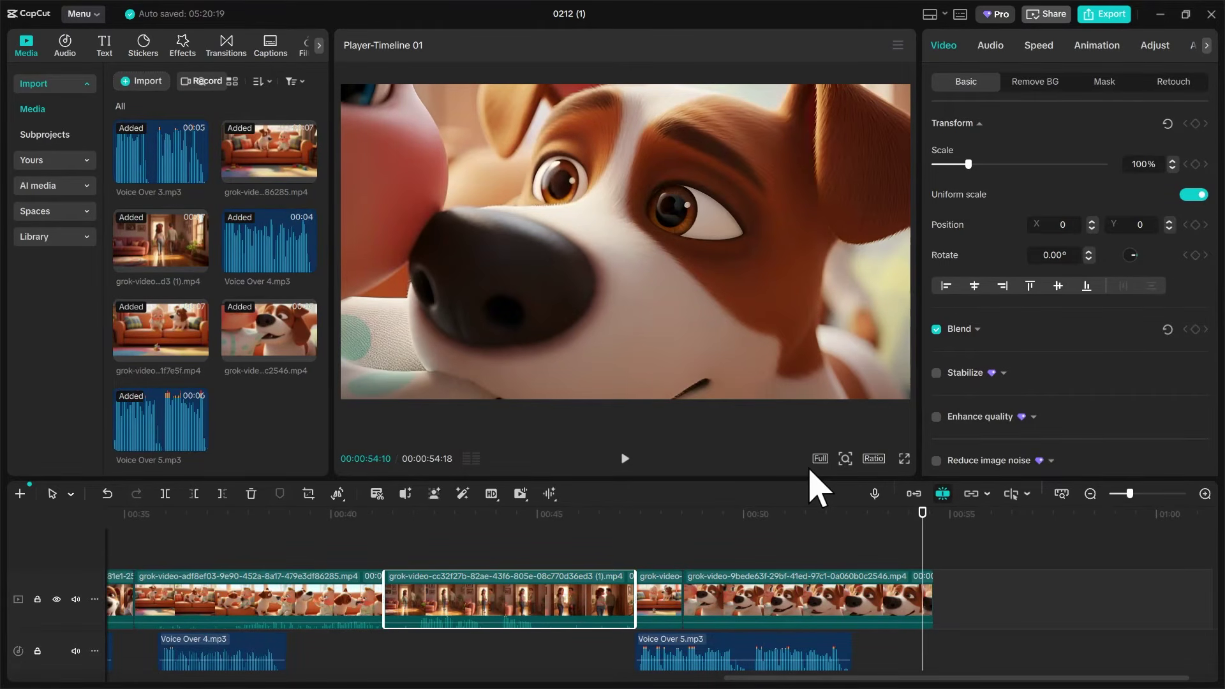
{"action": "left_click_drag", "start_coordinate": [920, 514], "coordinate": [809, 518]}
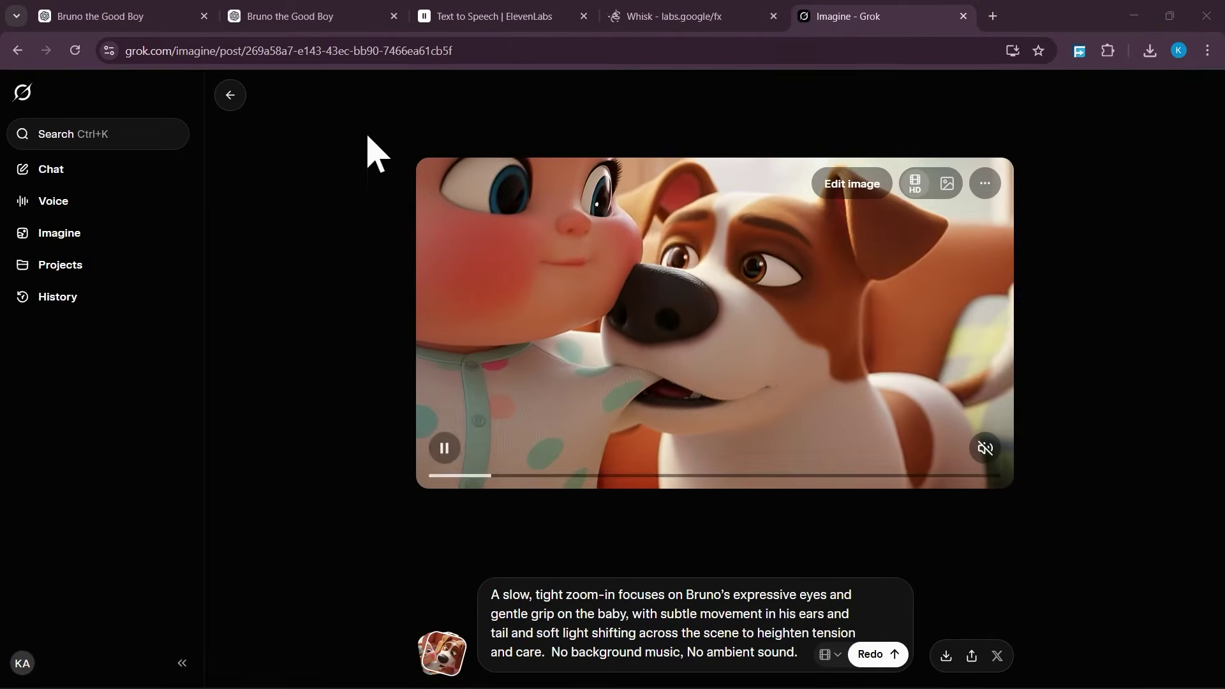
Step: Check Scene 6 in the ChatGPT script and send "the baby is seated on the floor crying with the dog beside her." in the prompt conversation
{"action": "left_click", "coordinate": [83, 18]}
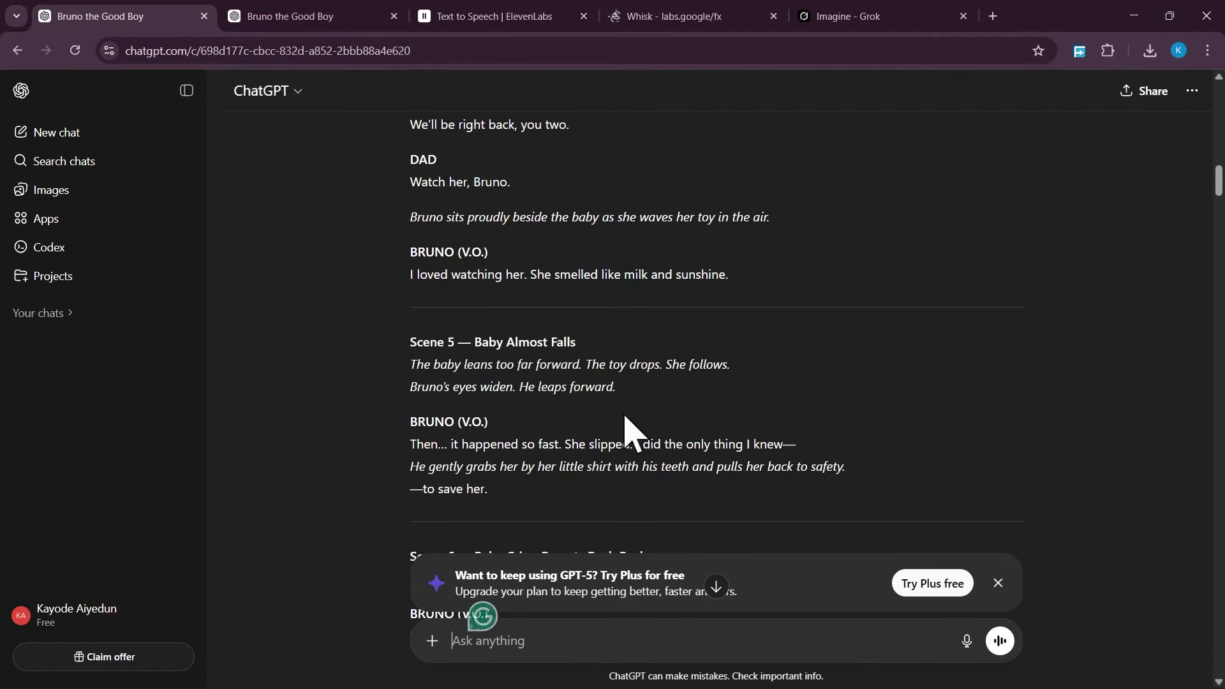
{"action": "left_click", "coordinate": [310, 14]}
{"action": "left_click", "coordinate": [82, 13]}
{"action": "scroll", "coordinate": [573, 440], "scroll_direction": "down", "scroll_amount": 3}
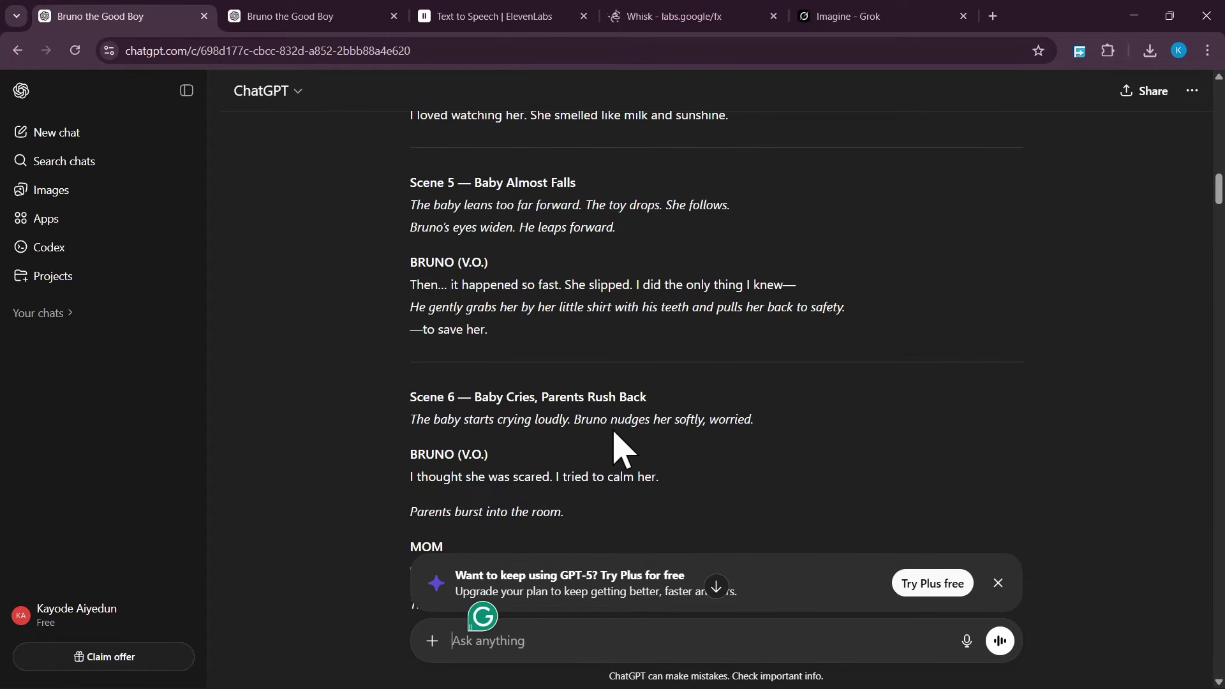
{"action": "scroll", "coordinate": [740, 420], "scroll_direction": "down", "scroll_amount": 2}
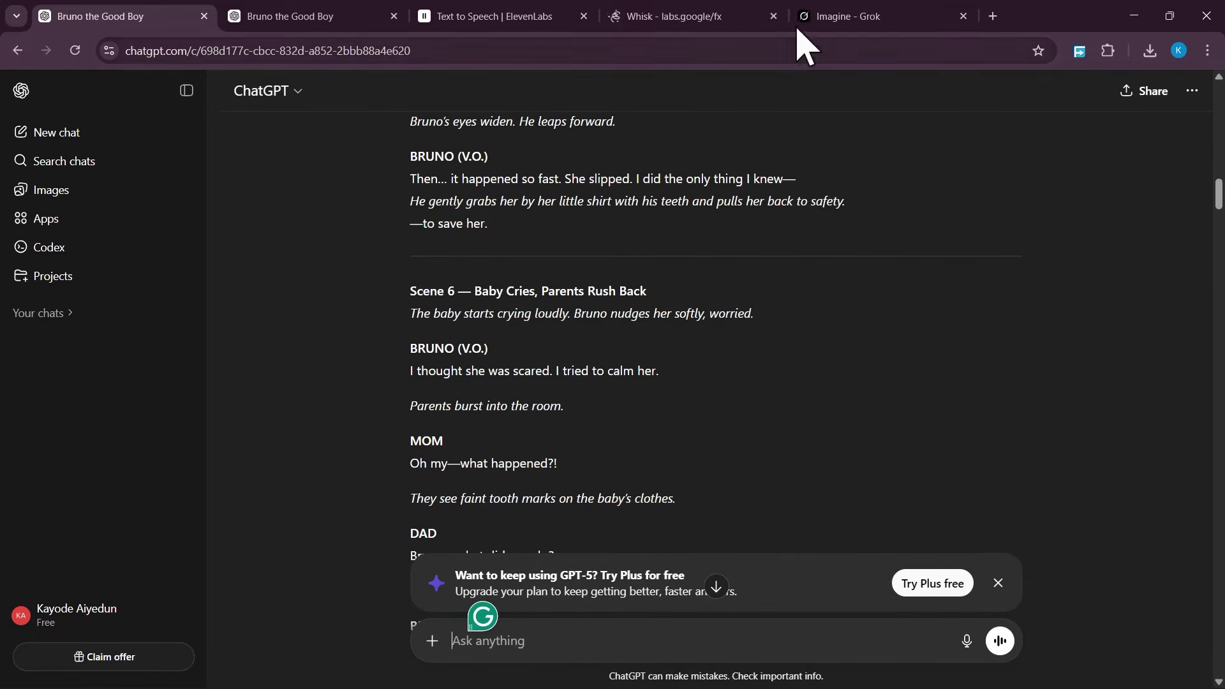
{"action": "left_click", "coordinate": [657, 19]}
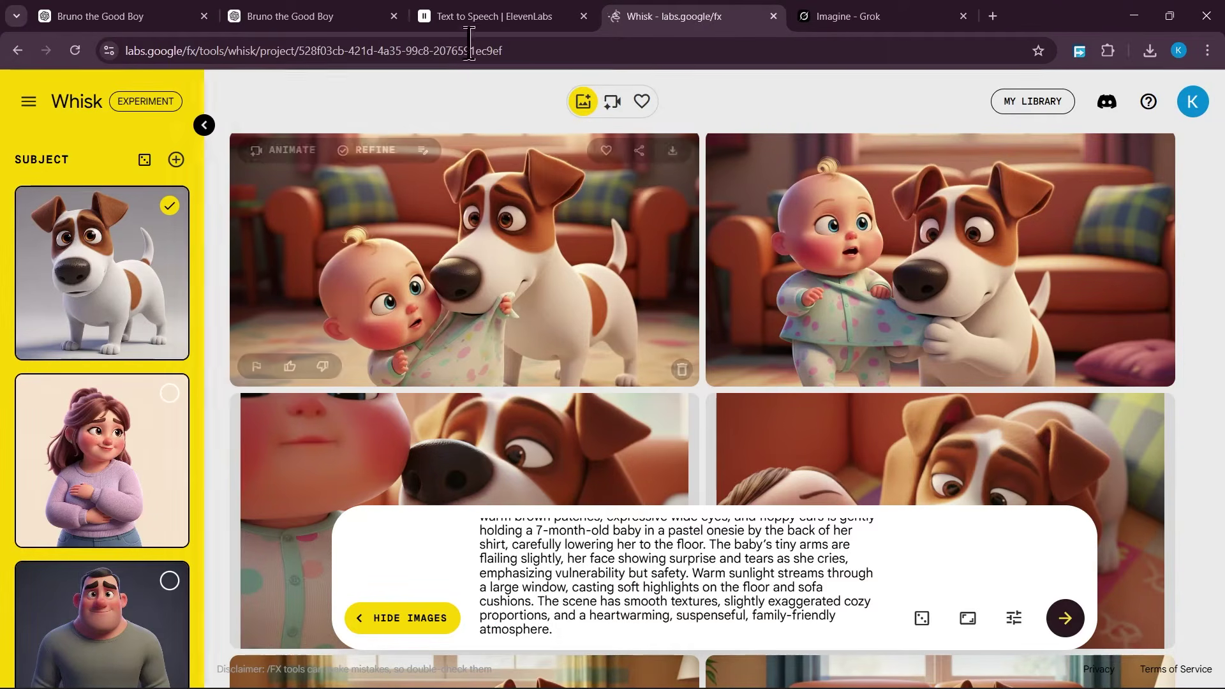
{"action": "left_click", "coordinate": [300, 16]}
{"action": "scroll", "coordinate": [578, 552], "scroll_direction": "down", "scroll_amount": 4}
{"action": "scroll", "coordinate": [577, 552], "scroll_direction": "down", "scroll_amount": 1}
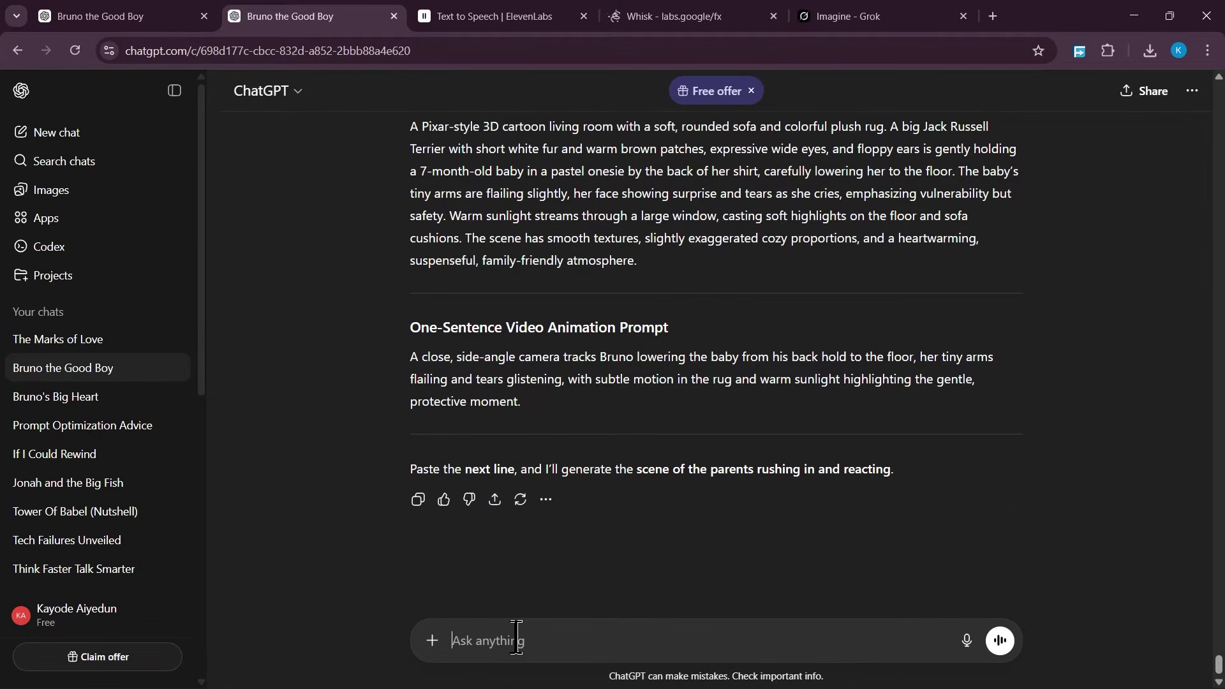
{"action": "type", "text": "the baby is seated on the floor crying with the dog beside her."}
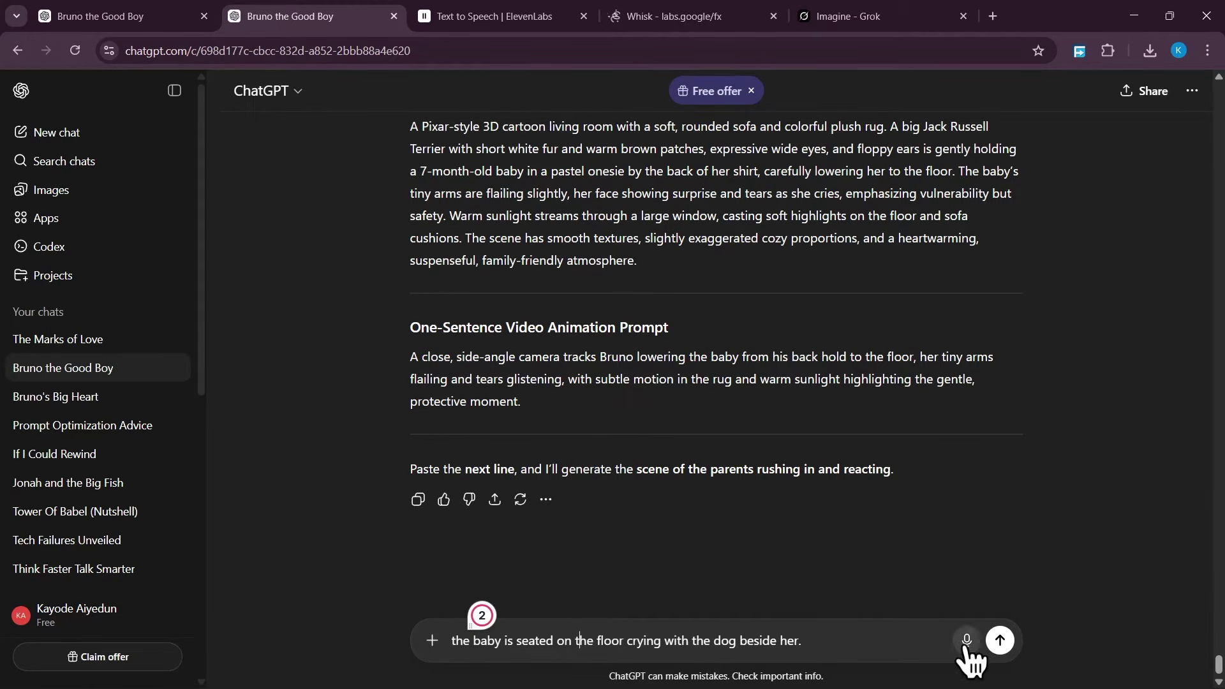
{"action": "left_click", "coordinate": [1000, 640]}
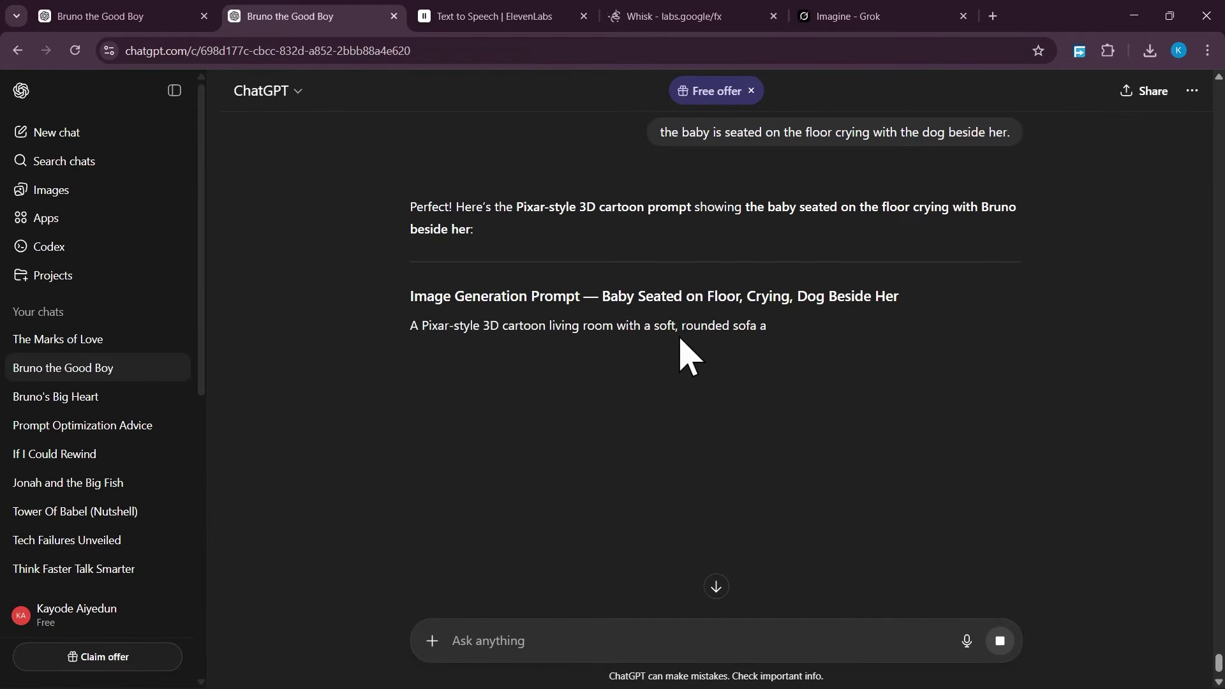
Step: Copy the seated crying baby image prompt into Whisk, generate the images and download the closer view of baby and dog
{"action": "left_click_drag", "start_coordinate": [406, 323], "coordinate": [918, 442]}
{"action": "key", "text": "ctrl+c"}
{"action": "left_click", "coordinate": [645, 16]}
{"action": "left_click", "coordinate": [561, 583]}
{"action": "key", "text": "ctrl+v"}
{"action": "scroll", "coordinate": [986, 440], "scroll_direction": "down", "scroll_amount": 5}
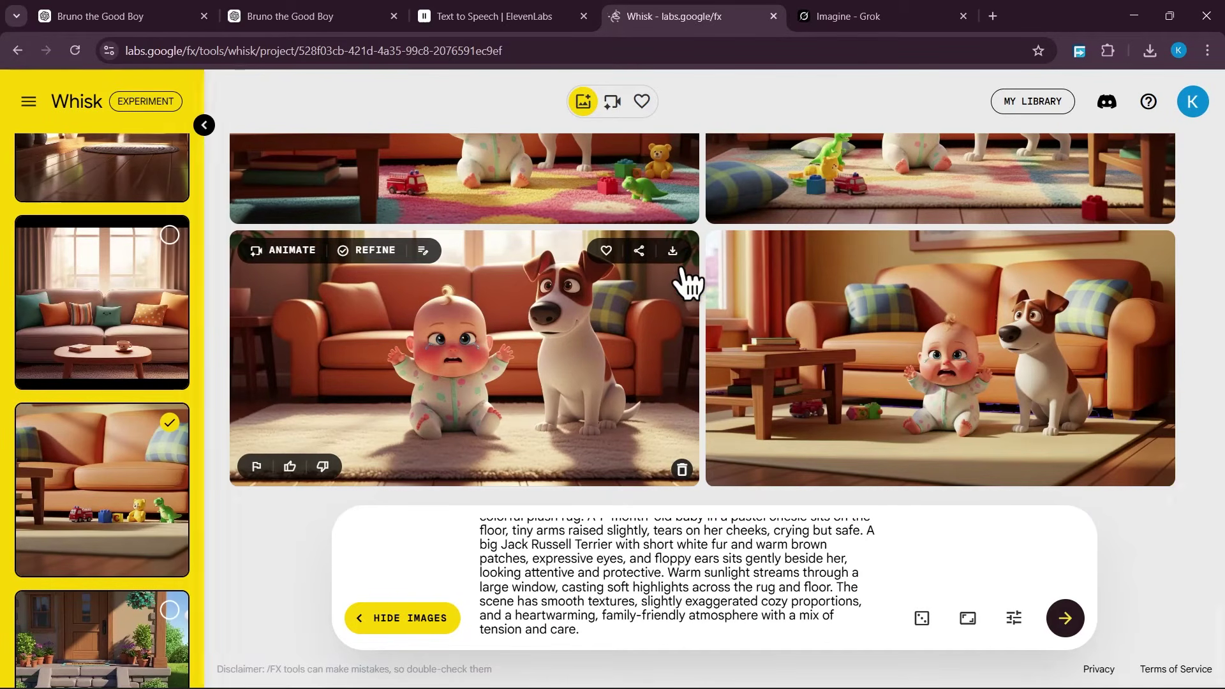
{"action": "left_click", "coordinate": [674, 255]}
Step: Copy the one-sentence animation prompt for the crying baby from ChatGPT and upload the downloaded image to Grok Imagine
{"action": "left_click", "coordinate": [263, 14]}
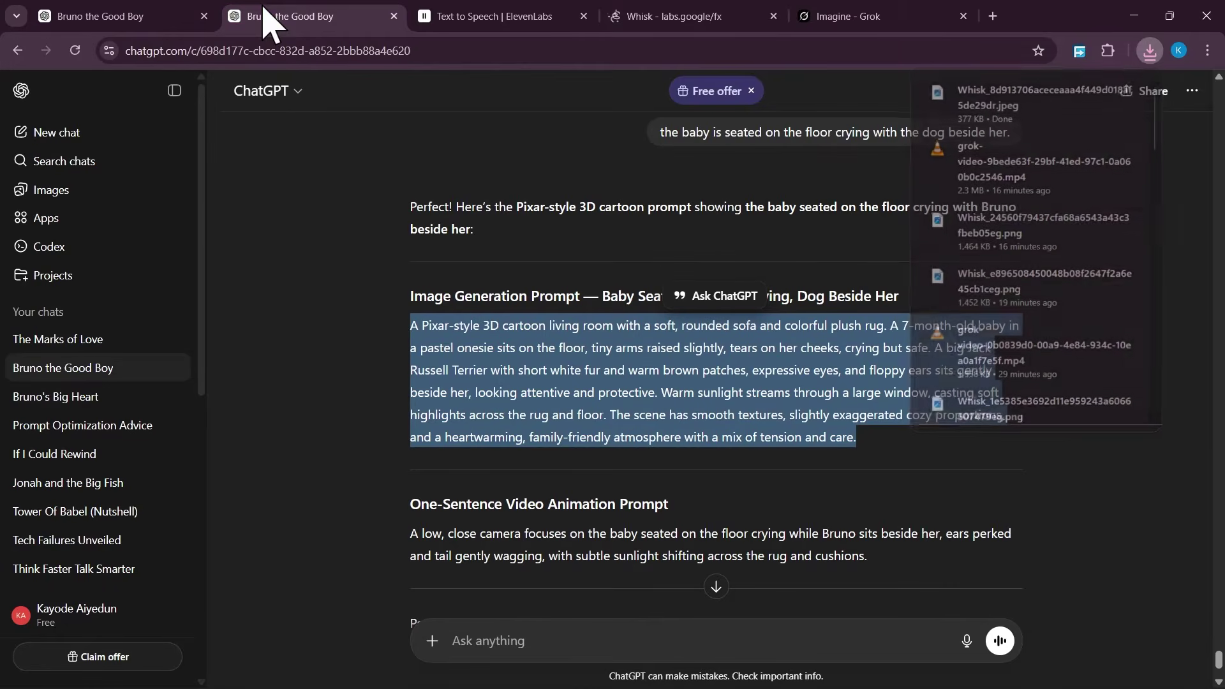
{"action": "scroll", "coordinate": [355, 538], "scroll_direction": "down", "scroll_amount": 1}
{"action": "scroll", "coordinate": [377, 500], "scroll_direction": "down", "scroll_amount": 2}
{"action": "triple_click", "coordinate": [510, 385]}
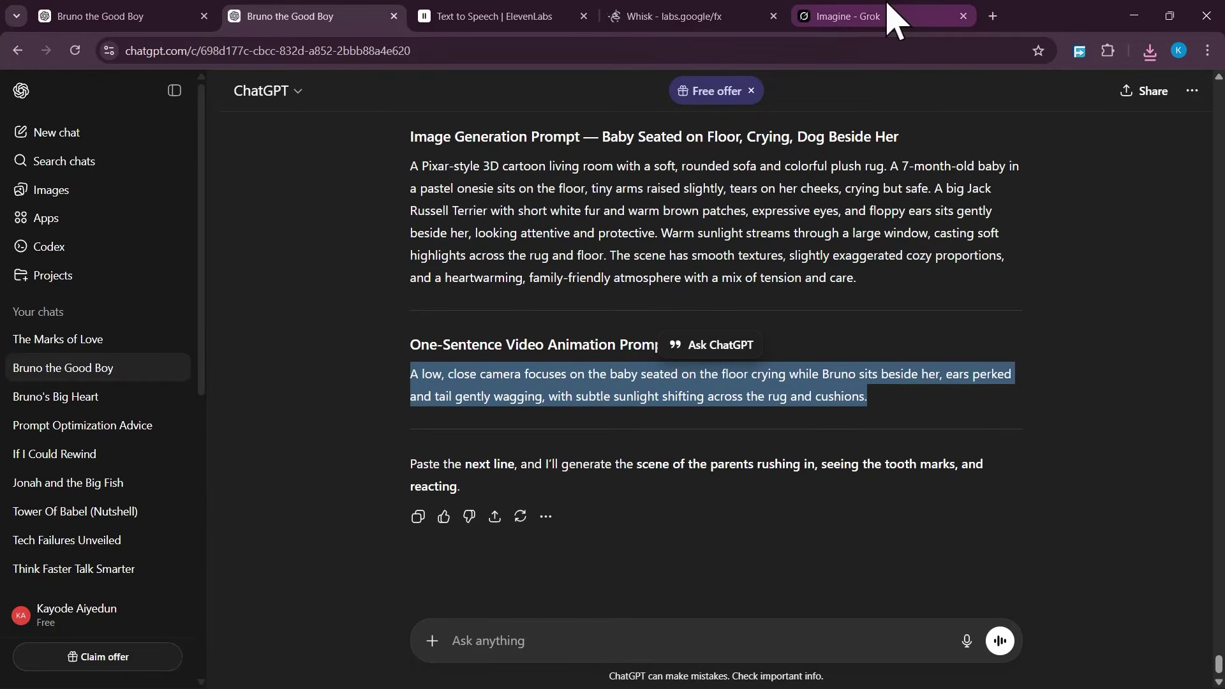
{"action": "left_click", "coordinate": [893, 18]}
{"action": "left_click", "coordinate": [442, 654]}
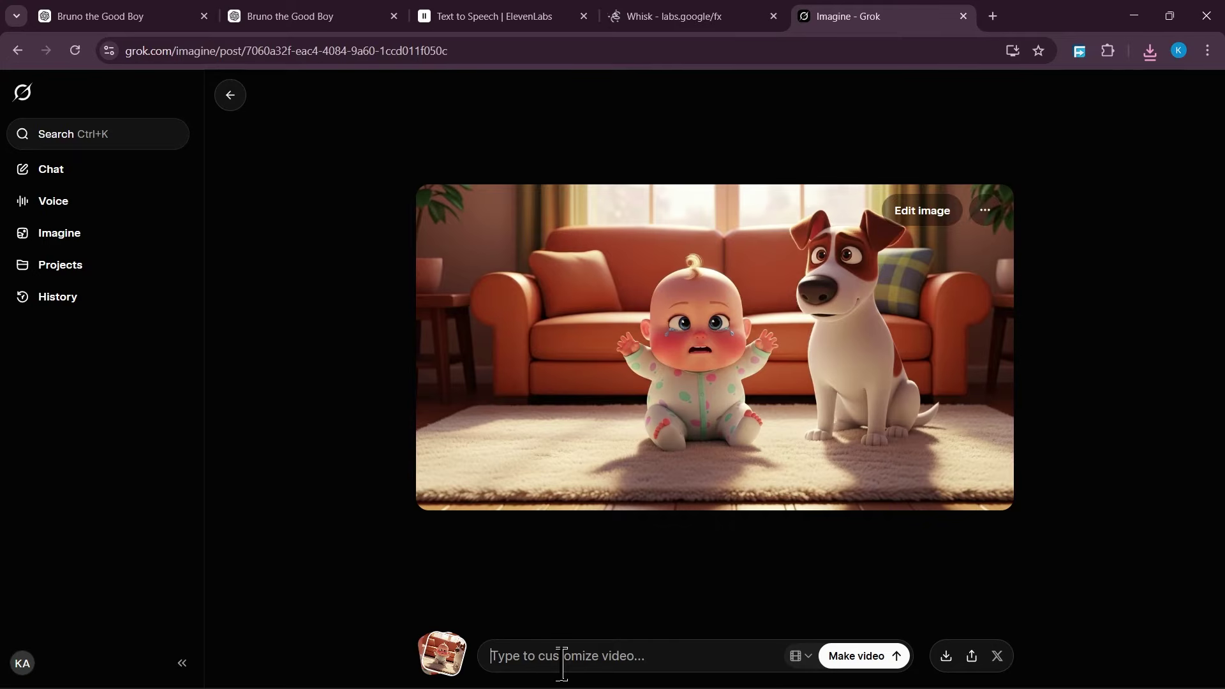
Step: Generate the crying baby video from the copied prompt with "No background music, No ambient sound." added, and check its sound
{"action": "left_click", "coordinate": [561, 664]}
{"action": "key", "text": "ctrl+v"}
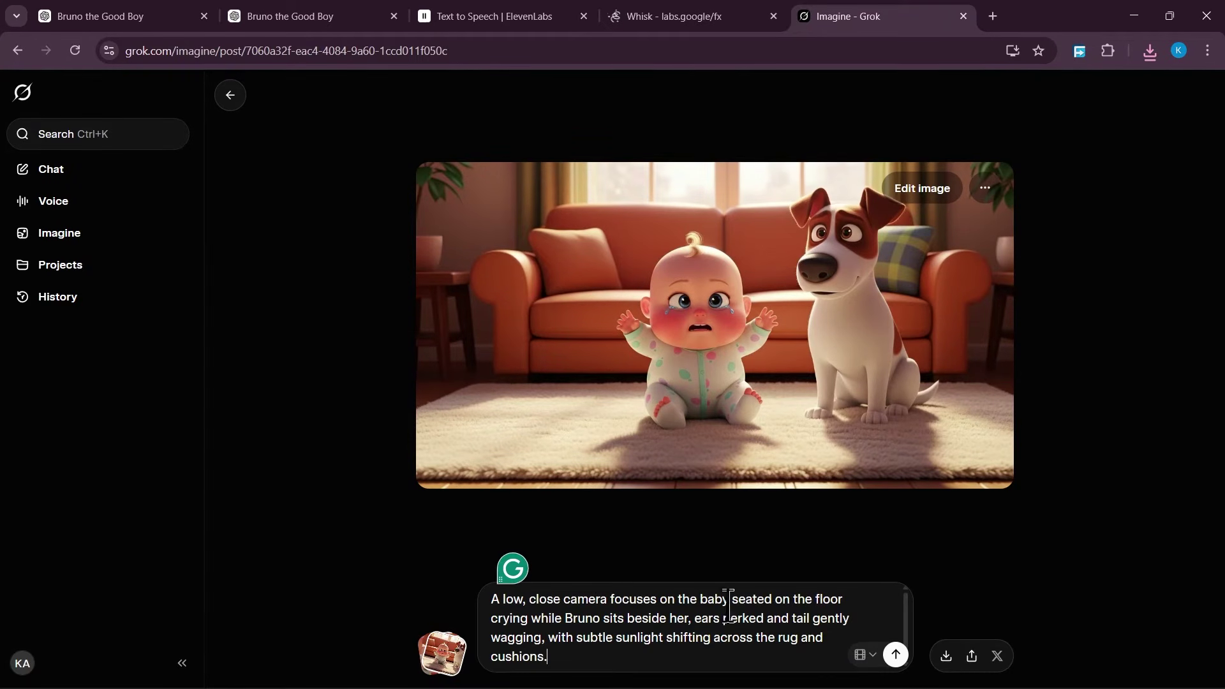
{"action": "key", "text": "ctrl+v"}
{"action": "left_click", "coordinate": [895, 655]}
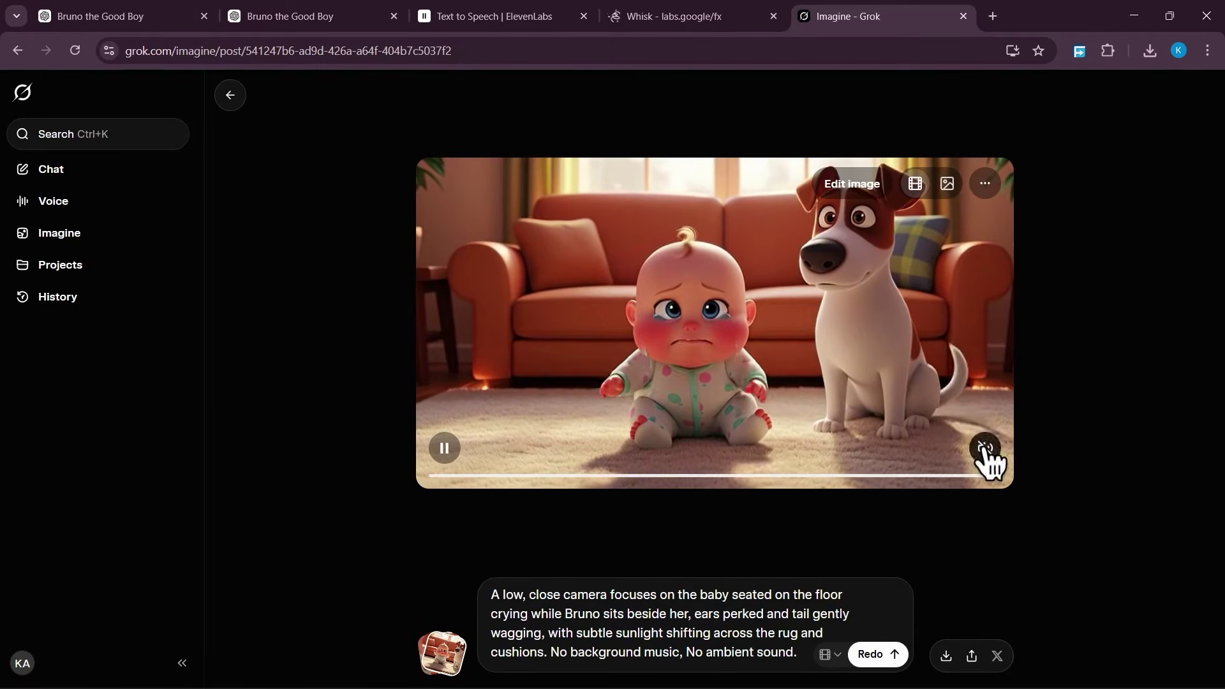
{"action": "left_click", "coordinate": [985, 448]}
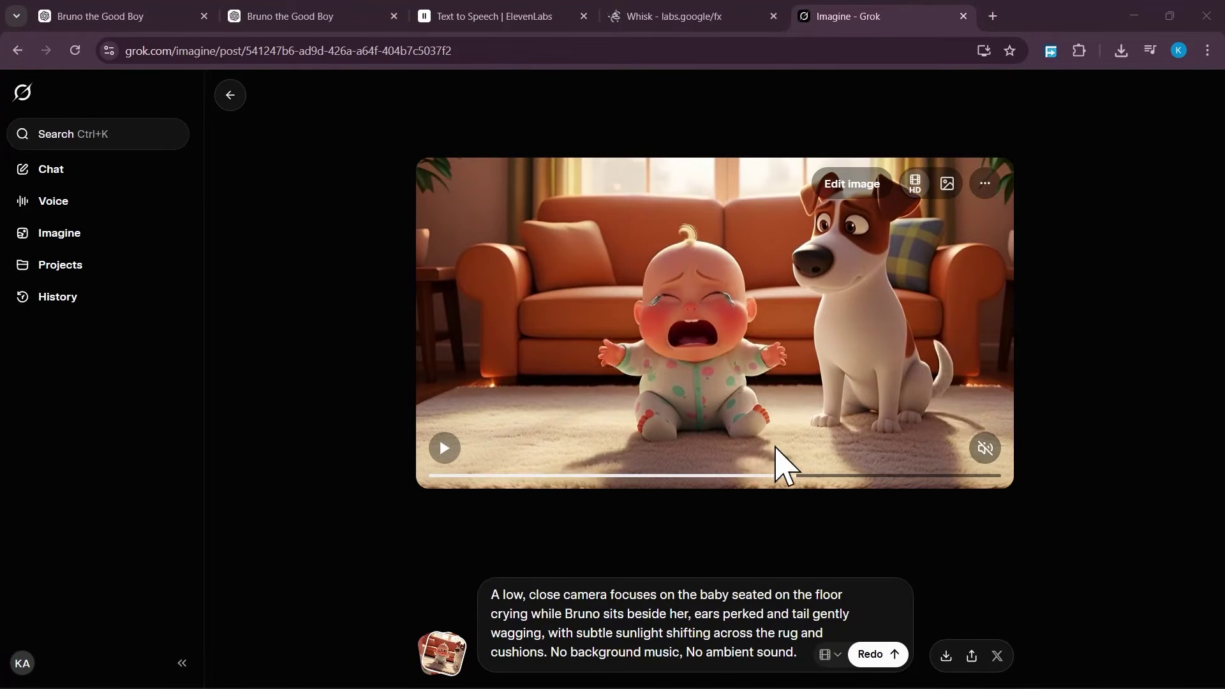
Step: Send "Parents rush in." in the ChatGPT prompt conversation
{"action": "left_click", "coordinate": [274, 14]}
{"action": "left_click", "coordinate": [559, 637]}
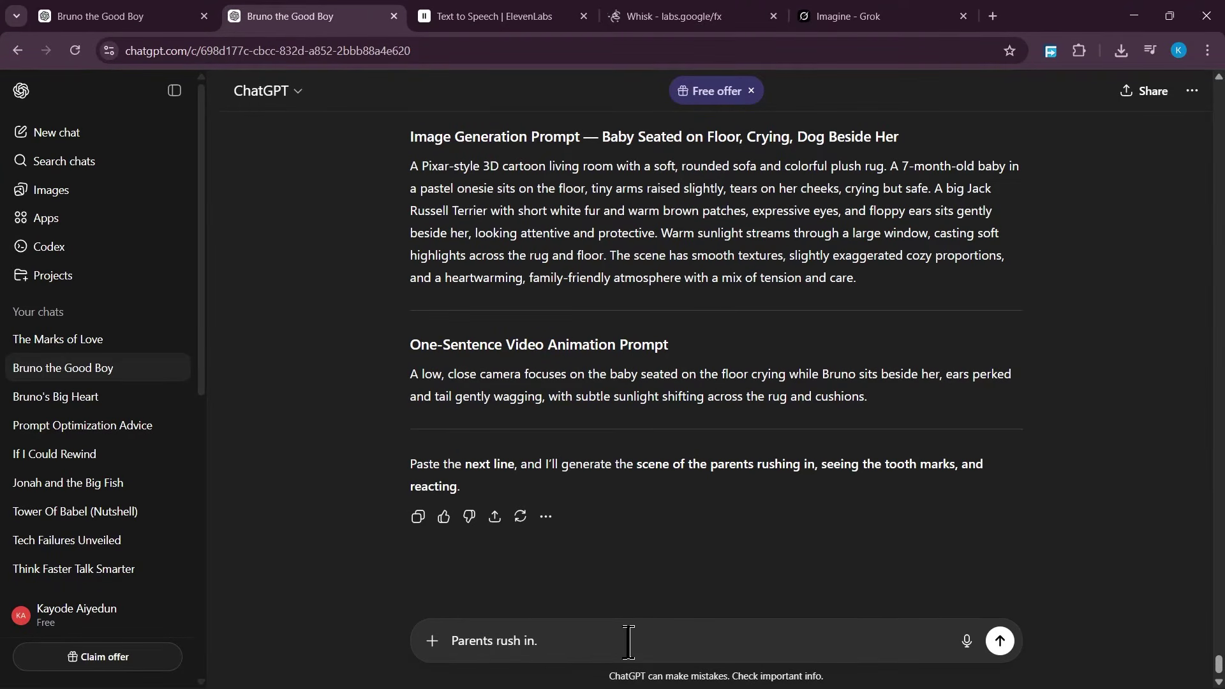
{"action": "left_click", "coordinate": [1000, 641]}
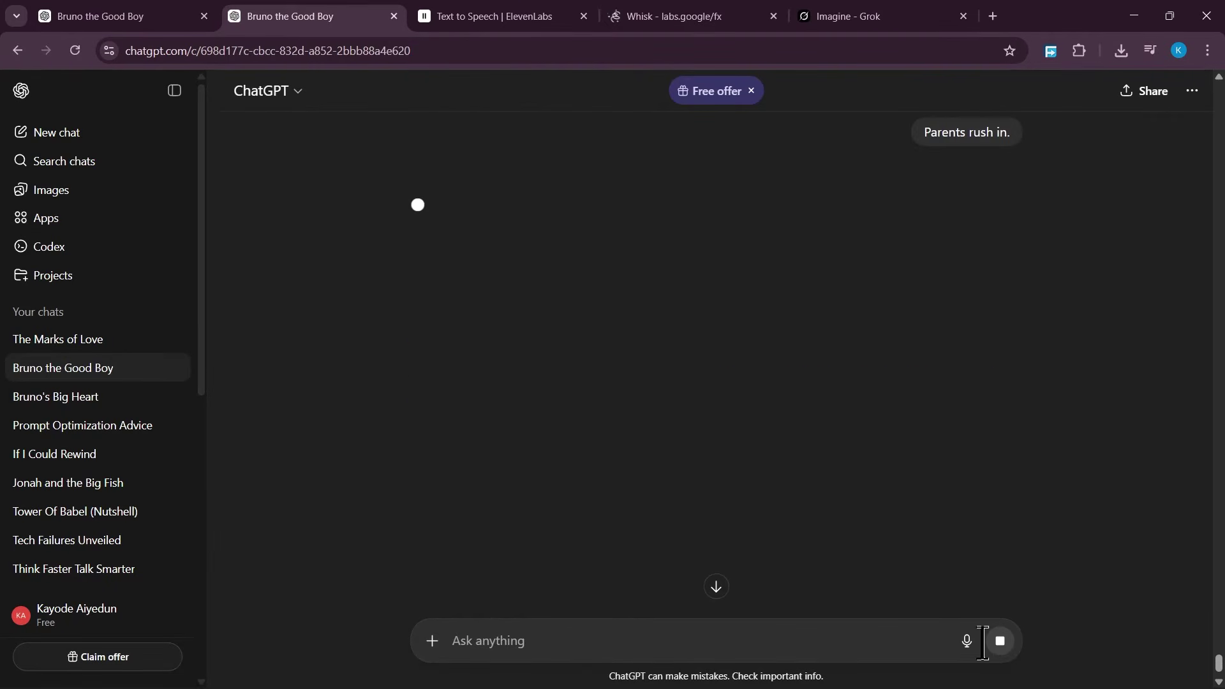
Step: Copy the "Parents Rushing In" image prompt into Whisk and use the grey sofa living room as the scene reference
{"action": "triple_click", "coordinate": [702, 305]}
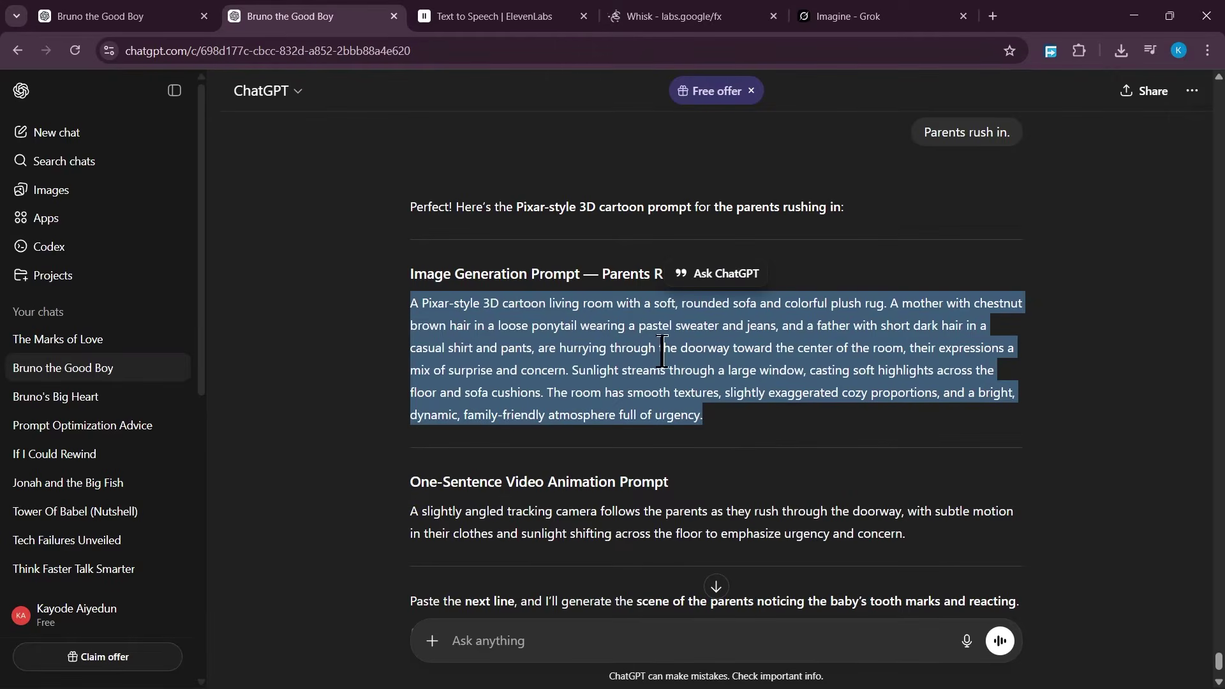
{"action": "right_click", "coordinate": [662, 351]}
{"action": "left_click", "coordinate": [696, 366]}
{"action": "left_click", "coordinate": [676, 16]}
{"action": "scroll", "coordinate": [134, 409], "scroll_direction": "down", "scroll_amount": 5}
{"action": "scroll", "coordinate": [134, 409], "scroll_direction": "up", "scroll_amount": 10}
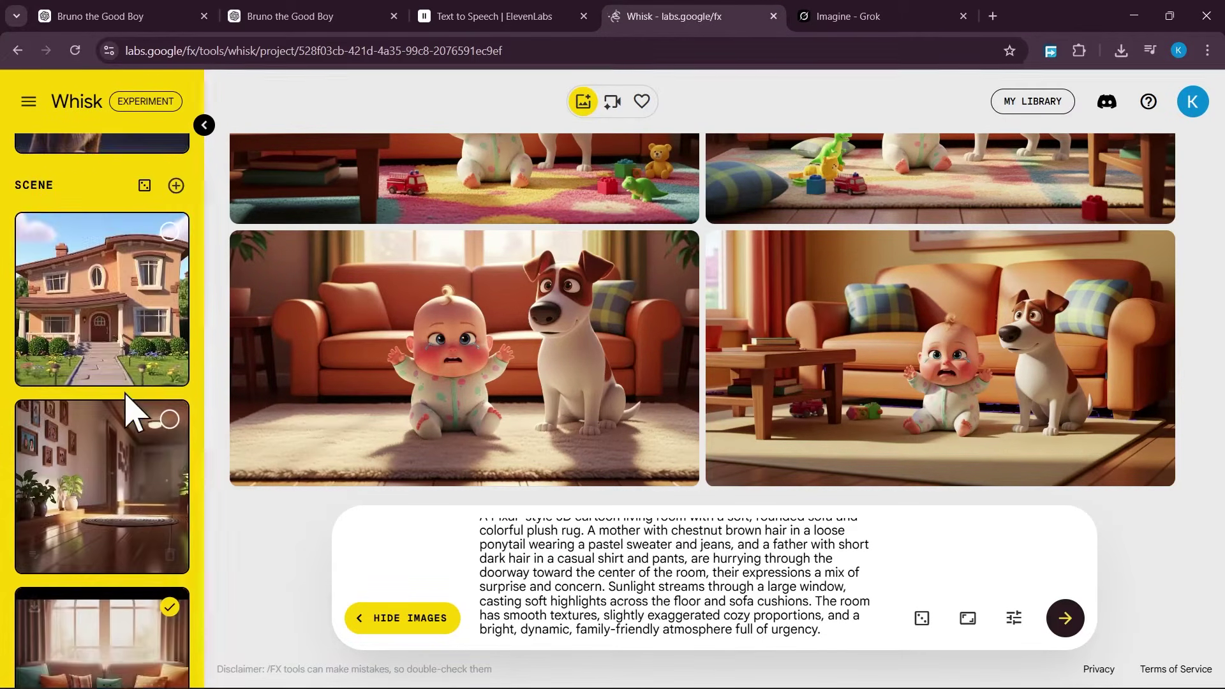
Step: Make the mother and father the only subject references in Whisk and generate the parents rushing in
{"action": "scroll", "coordinate": [128, 525], "scroll_direction": "up", "scroll_amount": 1}
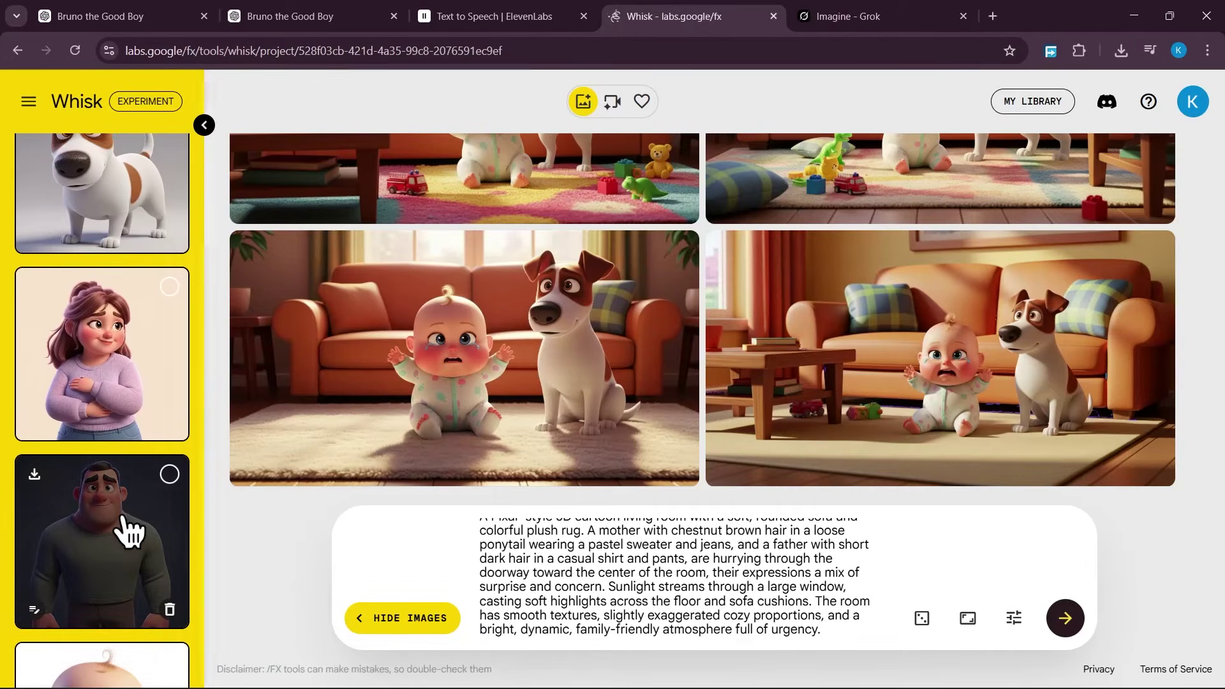
{"action": "left_click", "coordinate": [125, 525]}
{"action": "scroll", "coordinate": [131, 376], "scroll_direction": "down", "scroll_amount": 10}
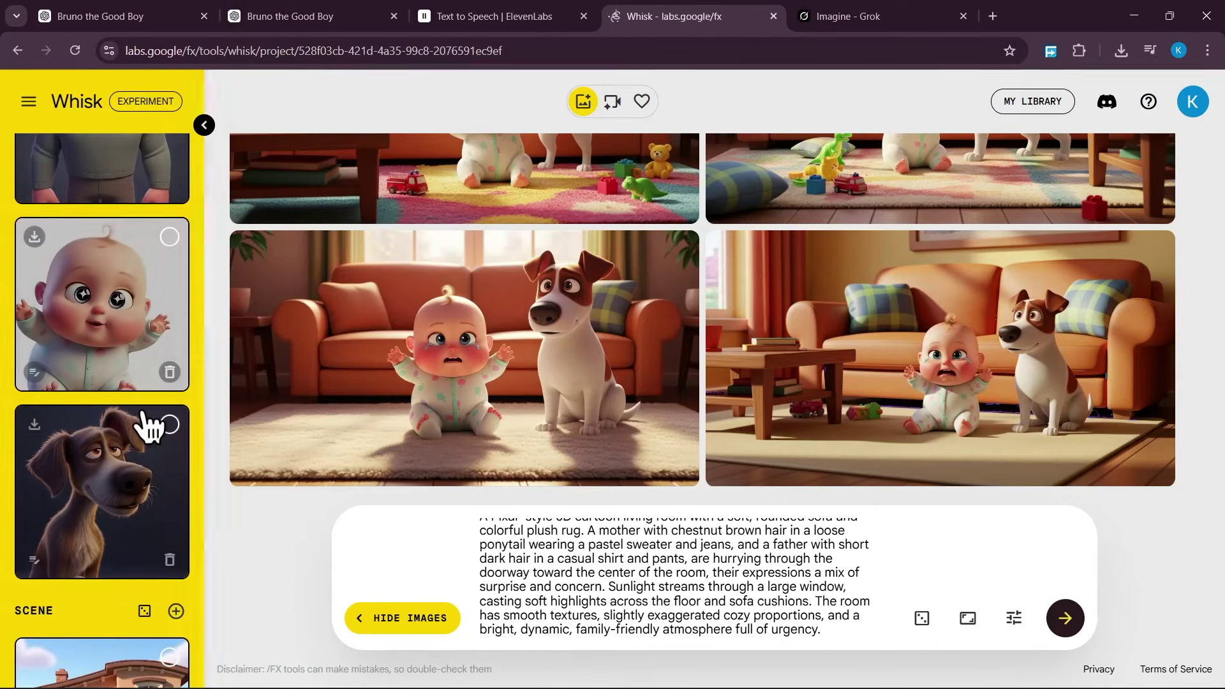
{"action": "scroll", "coordinate": [149, 426], "scroll_direction": "down", "scroll_amount": 3}
{"action": "left_click", "coordinate": [148, 424]}
{"action": "scroll", "coordinate": [137, 428], "scroll_direction": "up", "scroll_amount": 10}
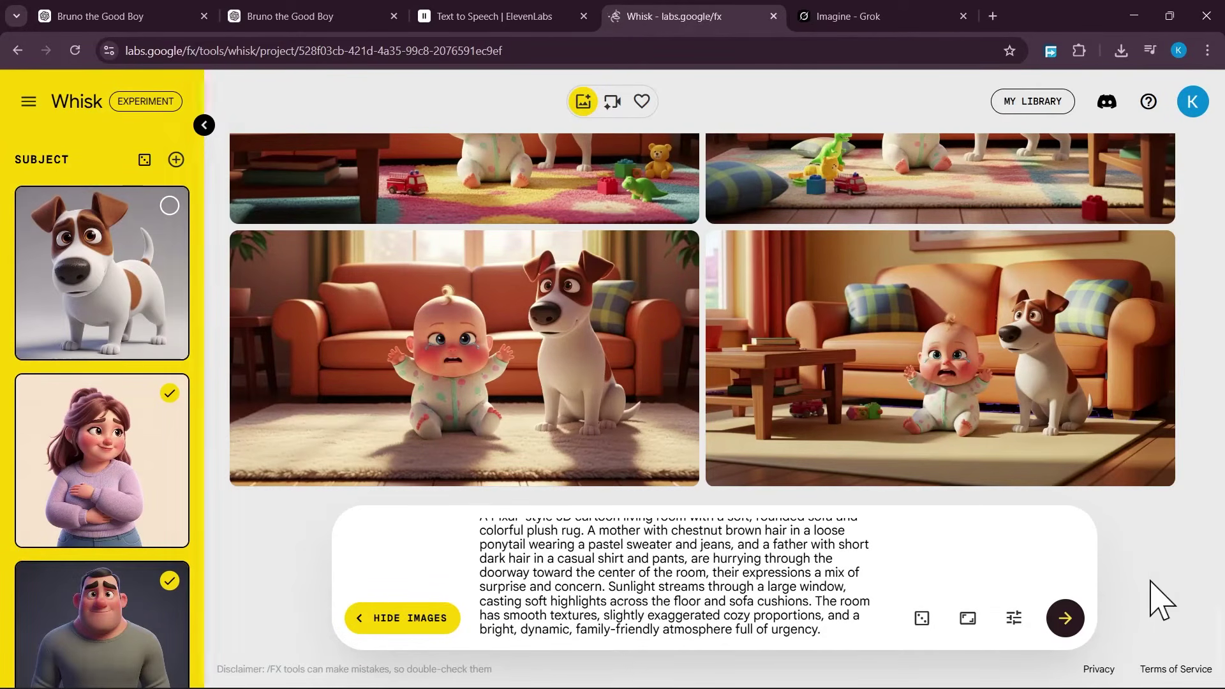
{"action": "left_click", "coordinate": [1064, 619]}
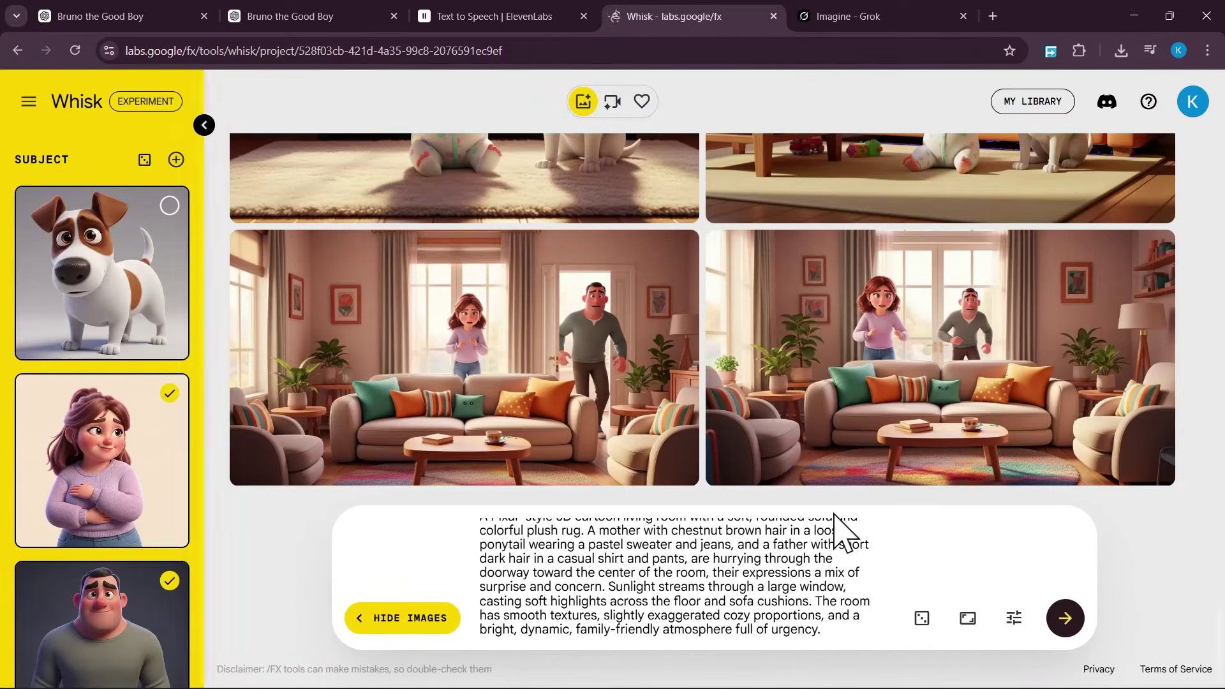
Step: Switch the scene reference to the hallway, regenerate the parents rushing in, and download the image with the running mother in front
{"action": "scroll", "coordinate": [123, 514], "scroll_direction": "down", "scroll_amount": 8}
{"action": "scroll", "coordinate": [143, 527], "scroll_direction": "down", "scroll_amount": 12}
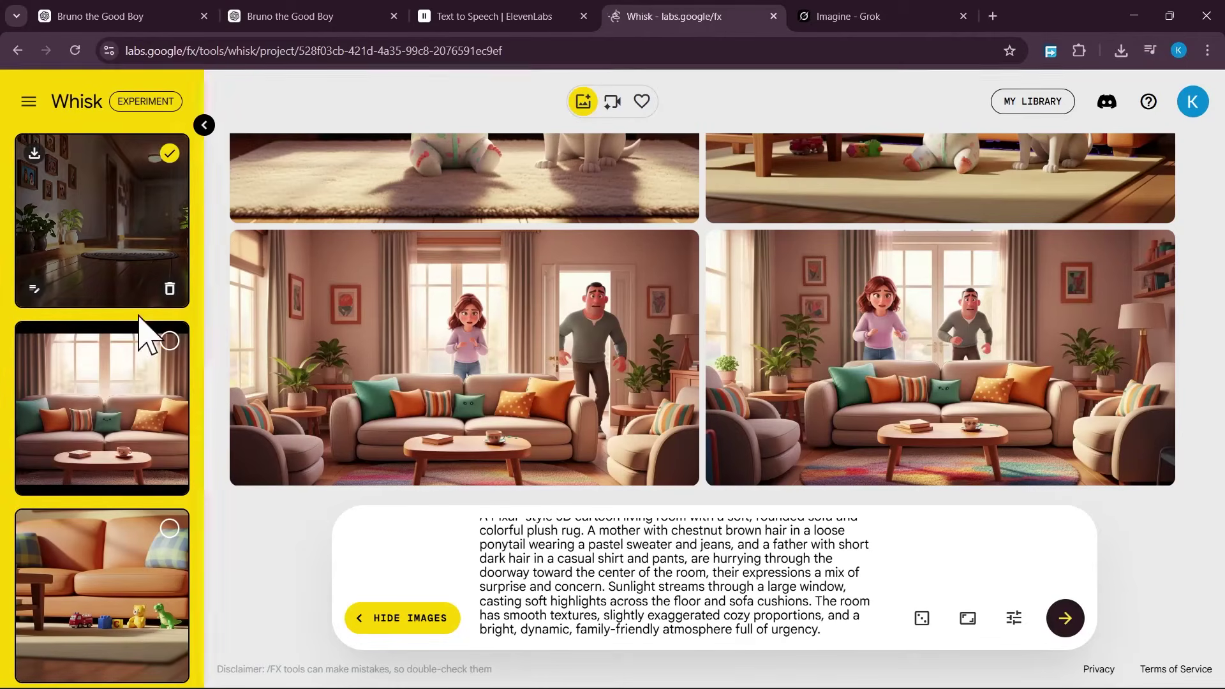
{"action": "scroll", "coordinate": [141, 408], "scroll_direction": "down", "scroll_amount": 4}
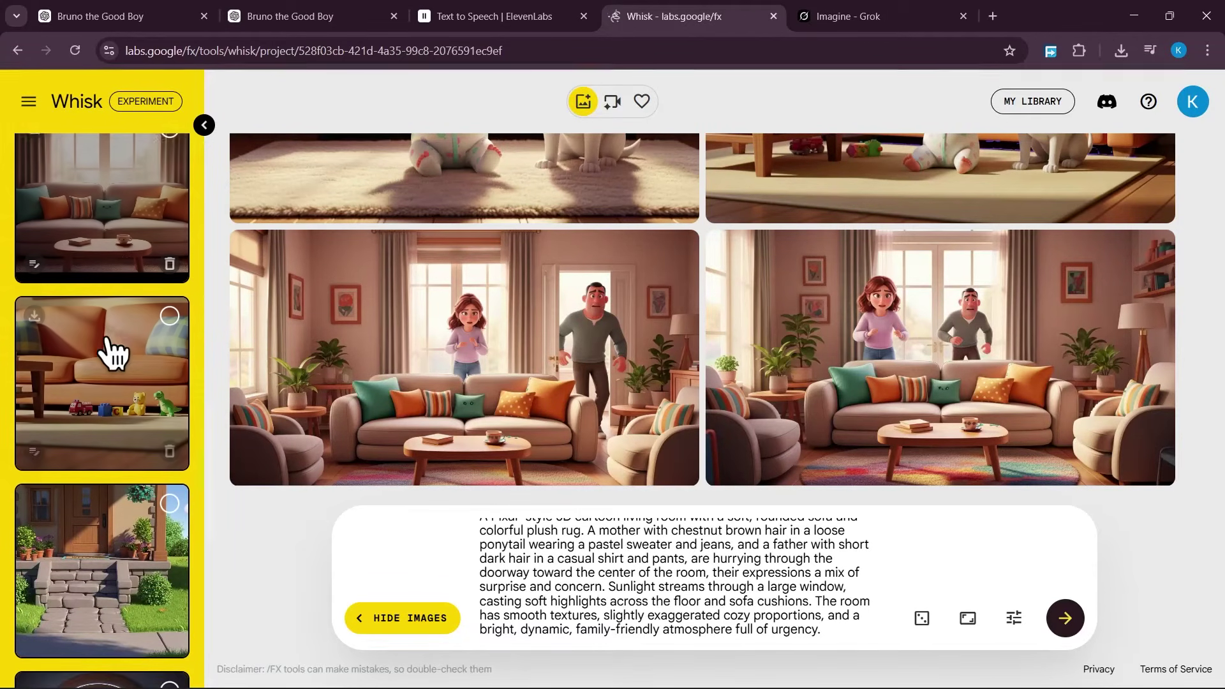
{"action": "left_click", "coordinate": [1065, 618]}
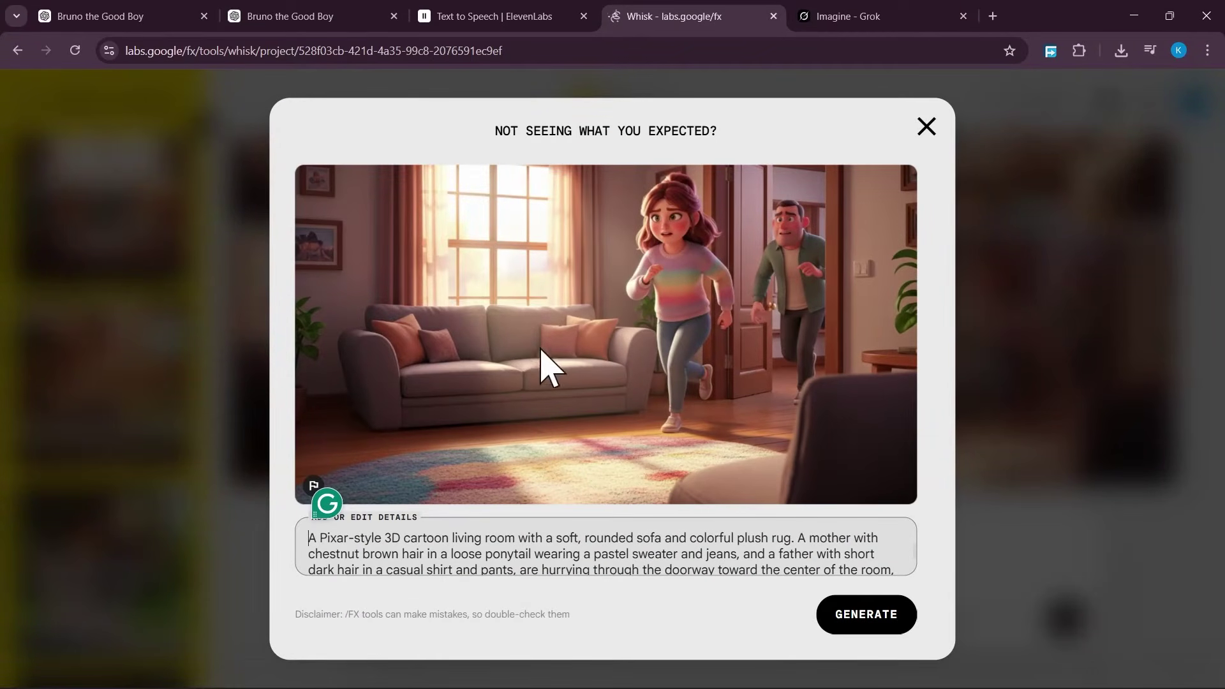
{"action": "left_click", "coordinate": [927, 126]}
Step: Copy the one-sentence video animation prompt for the parents rushing in from the ChatGPT prompt conversation
{"action": "left_click", "coordinate": [95, 16]}
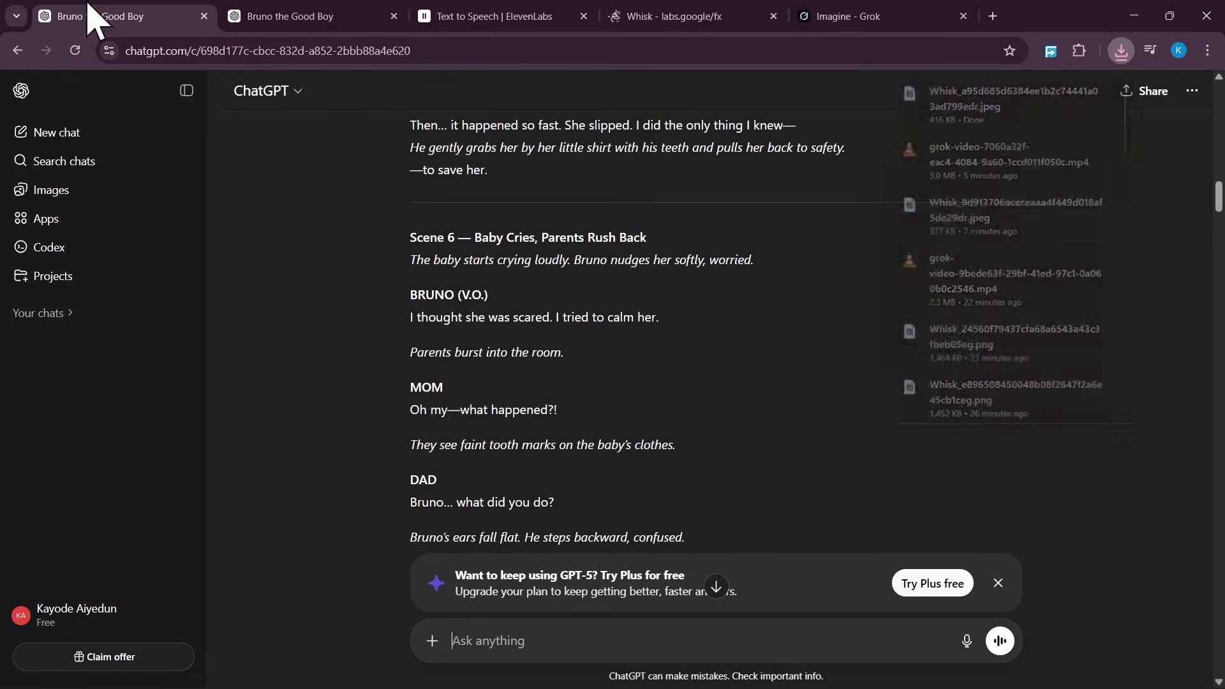
{"action": "left_click", "coordinate": [261, 16]}
{"action": "left_click_drag", "start_coordinate": [410, 380], "coordinate": [933, 416]}
{"action": "right_click", "coordinate": [787, 405]}
{"action": "left_click", "coordinate": [824, 405]}
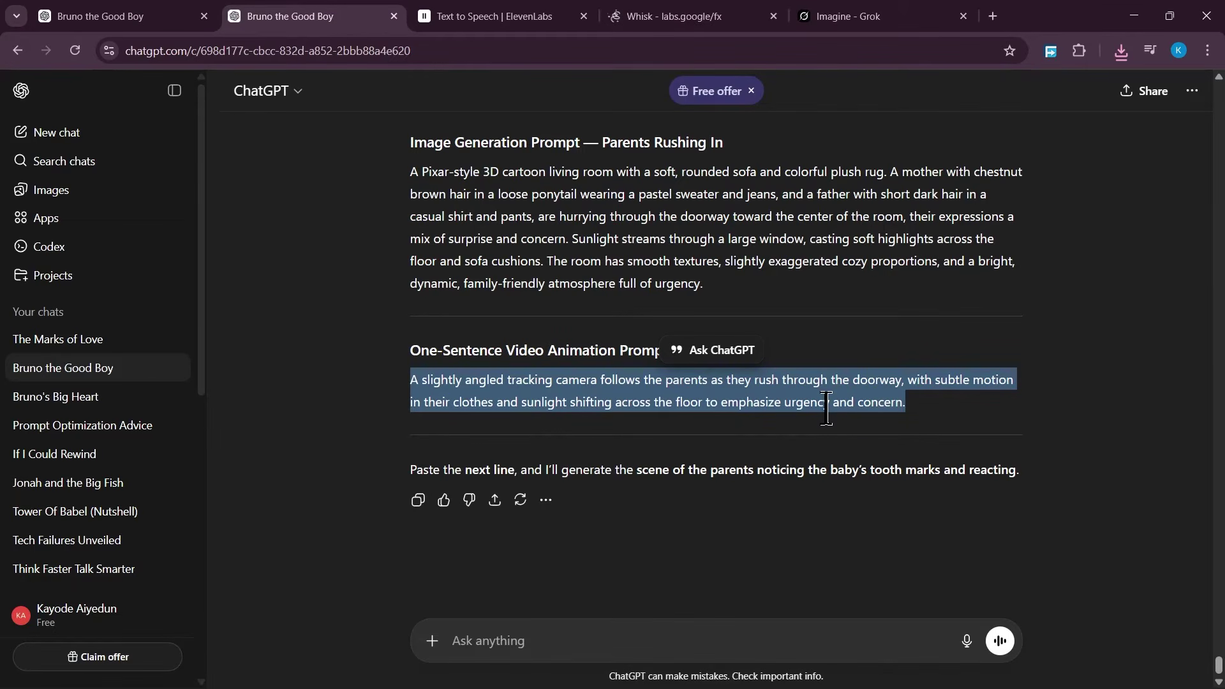
Step: Upload the image of the parents rushing in to Grok Imagine and paste the copied animation prompt as its video prompt
{"action": "left_click", "coordinate": [858, 18]}
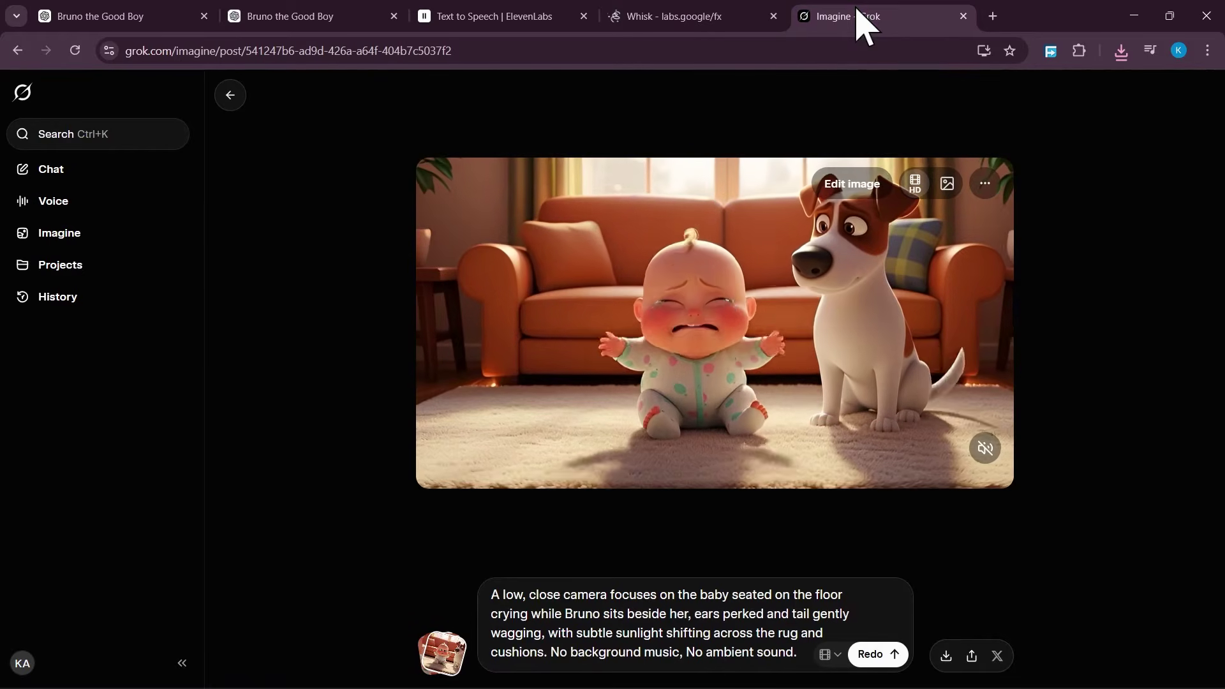
{"action": "left_click", "coordinate": [438, 648]}
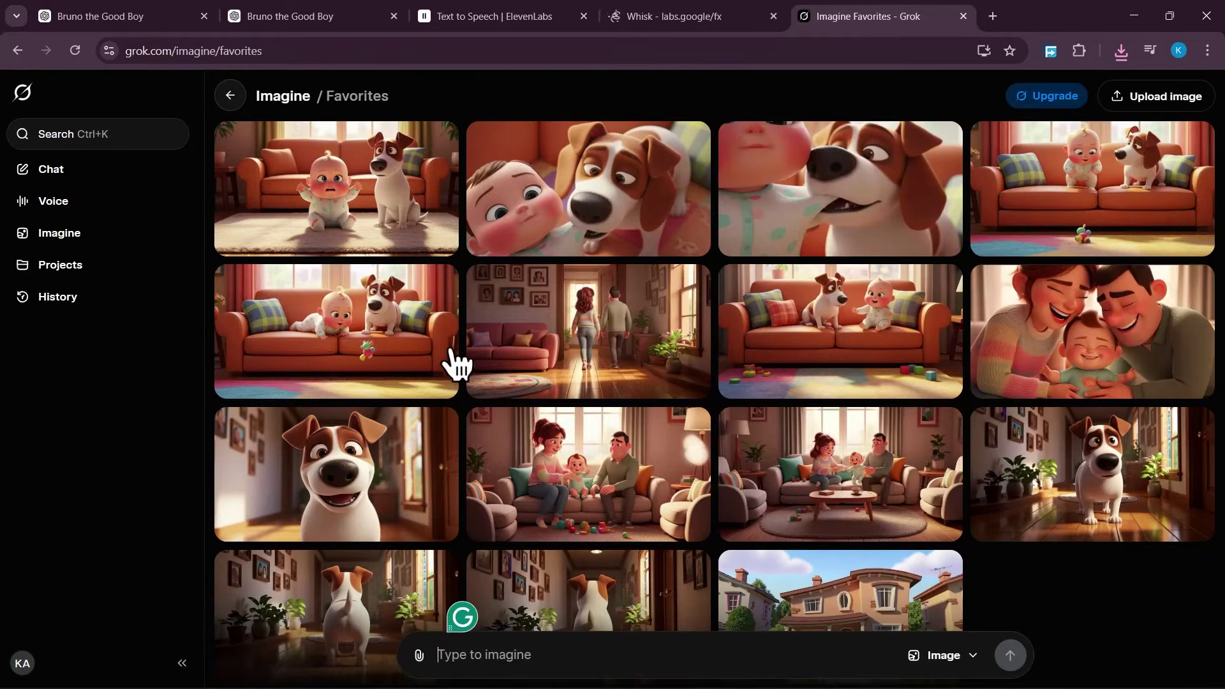
{"action": "left_click", "coordinate": [420, 657]}
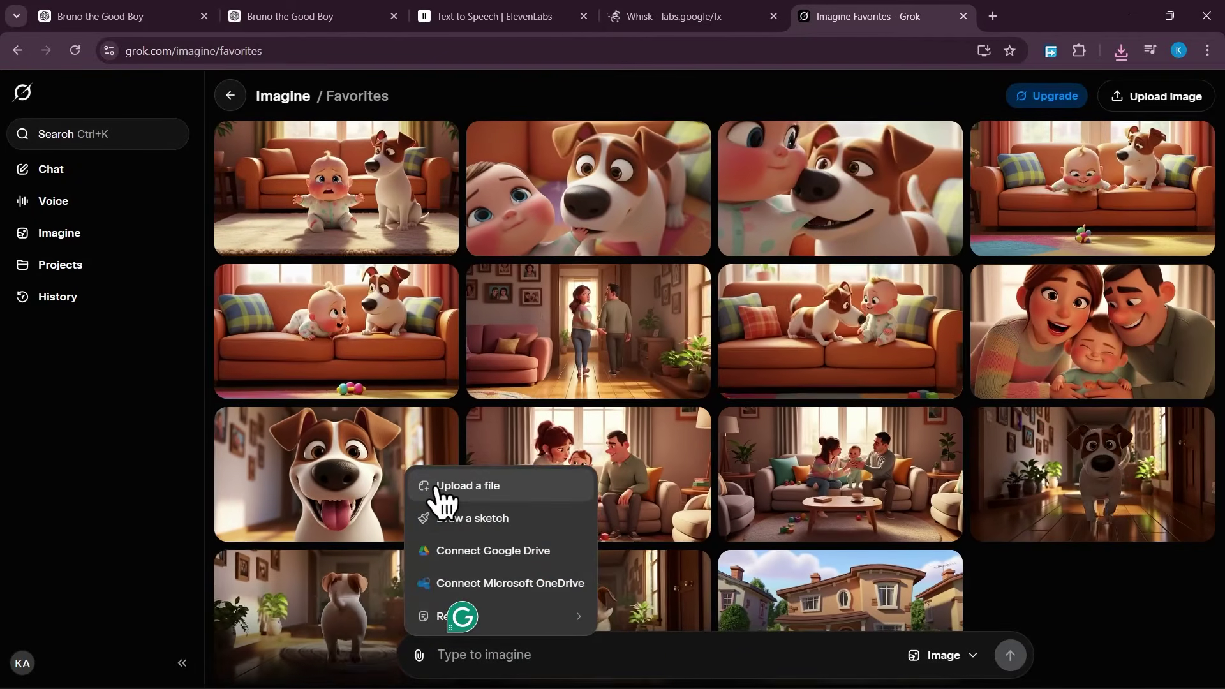
{"action": "left_click", "coordinate": [440, 488]}
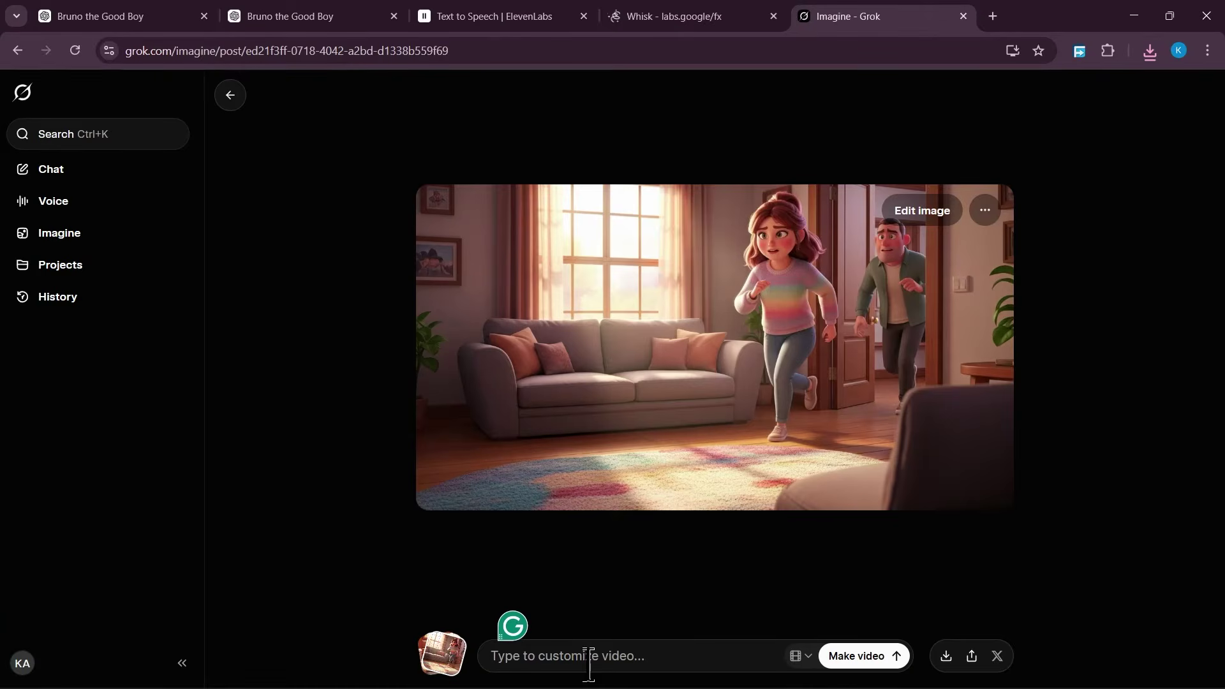
{"action": "key", "text": "ctrl+v"}
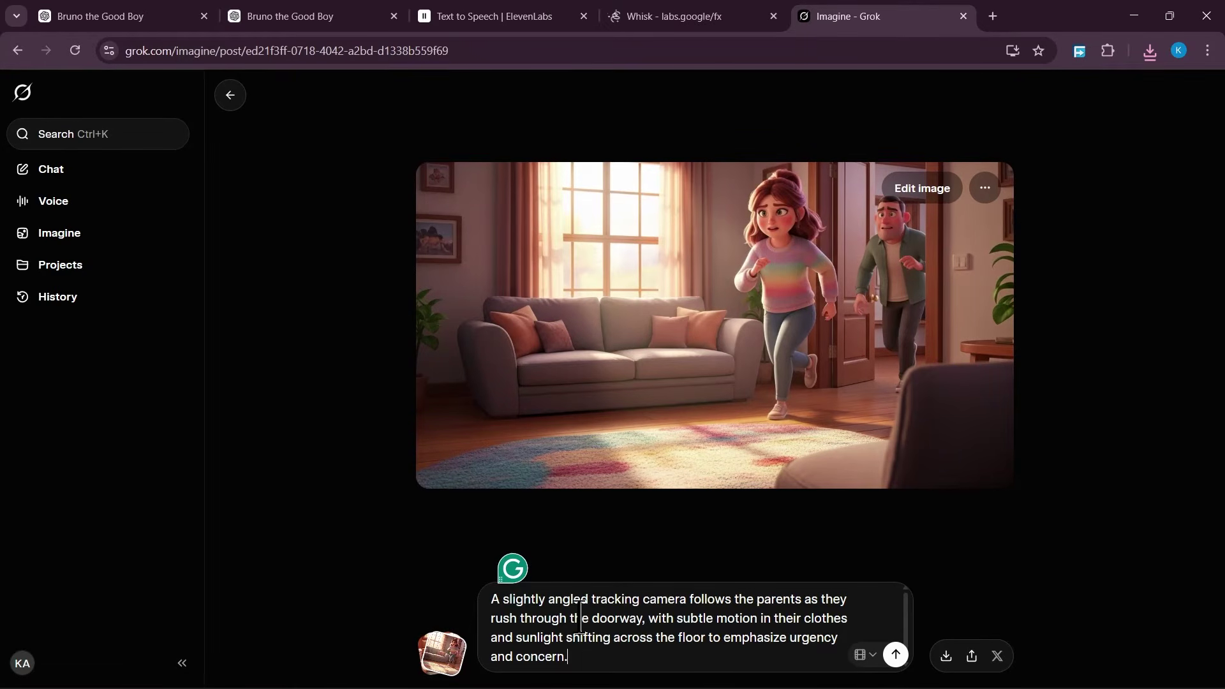
Step: Remove "A slightly angled tracking camera follows" from the video prompt and capitalize its opening as "The parents"
{"action": "left_click_drag", "start_coordinate": [491, 599], "coordinate": [690, 600]}
{"action": "key", "text": "BackSpace"}
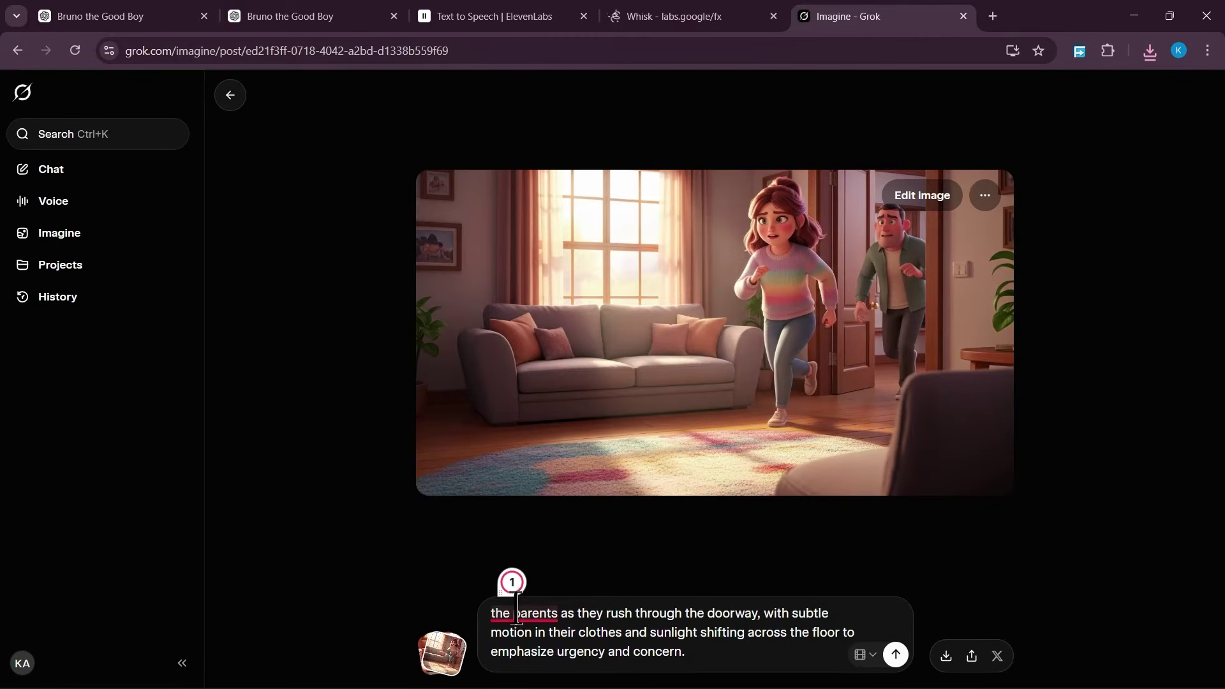
{"action": "left_click", "coordinate": [536, 615]}
{"action": "left_click", "coordinate": [561, 538]}
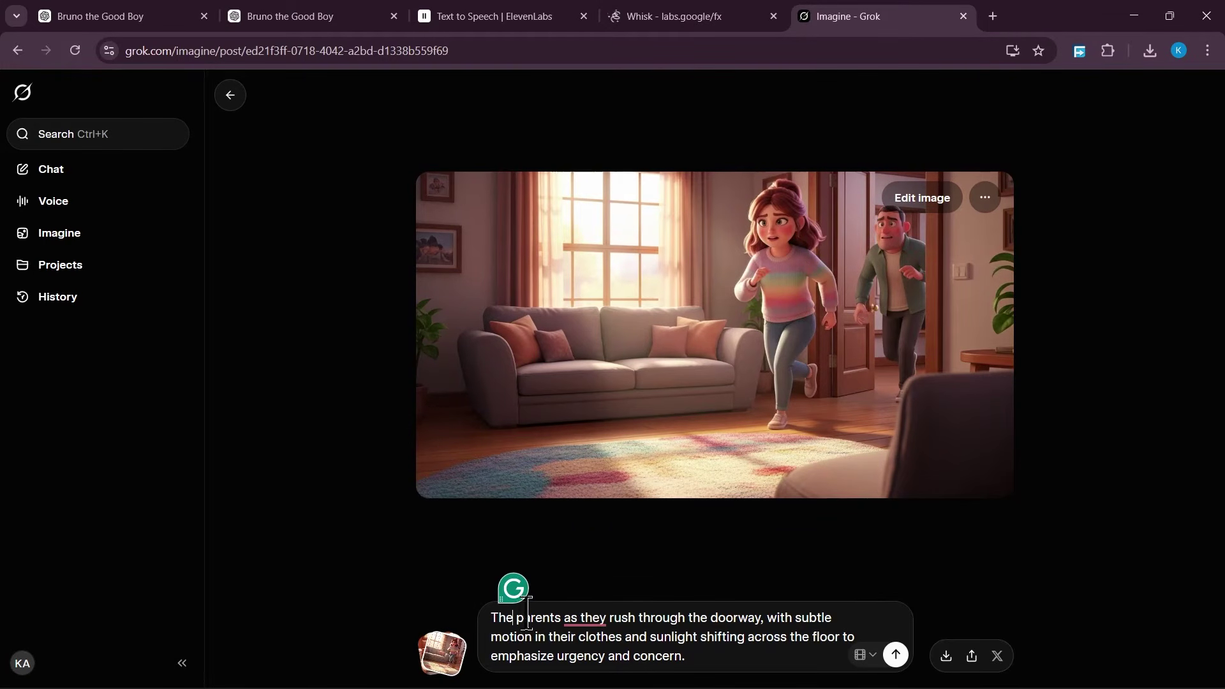
Step: Replace "as they rush through the doorway" in the video prompt with "walks in"
{"action": "left_click", "coordinate": [608, 618]}
{"action": "left_click_drag", "start_coordinate": [739, 616], "coordinate": [567, 615]}
{"action": "type", "text": "walk"}
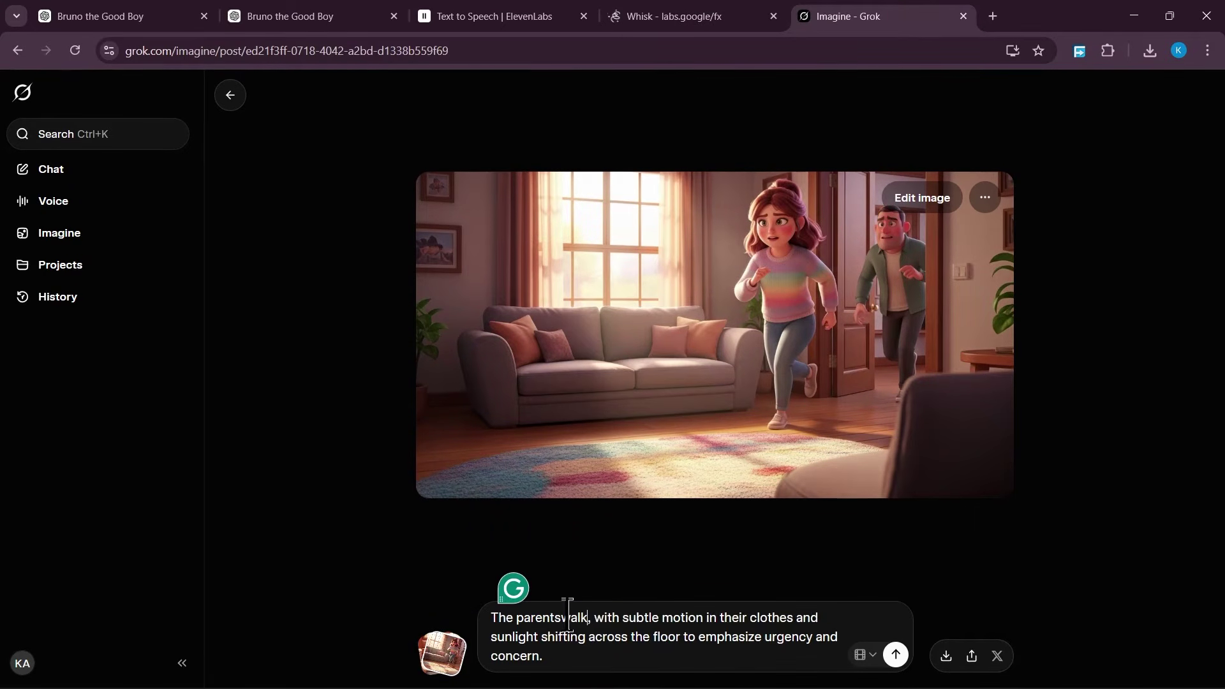
{"action": "type", "text": "is in"}
{"action": "left_click", "coordinate": [568, 617]}
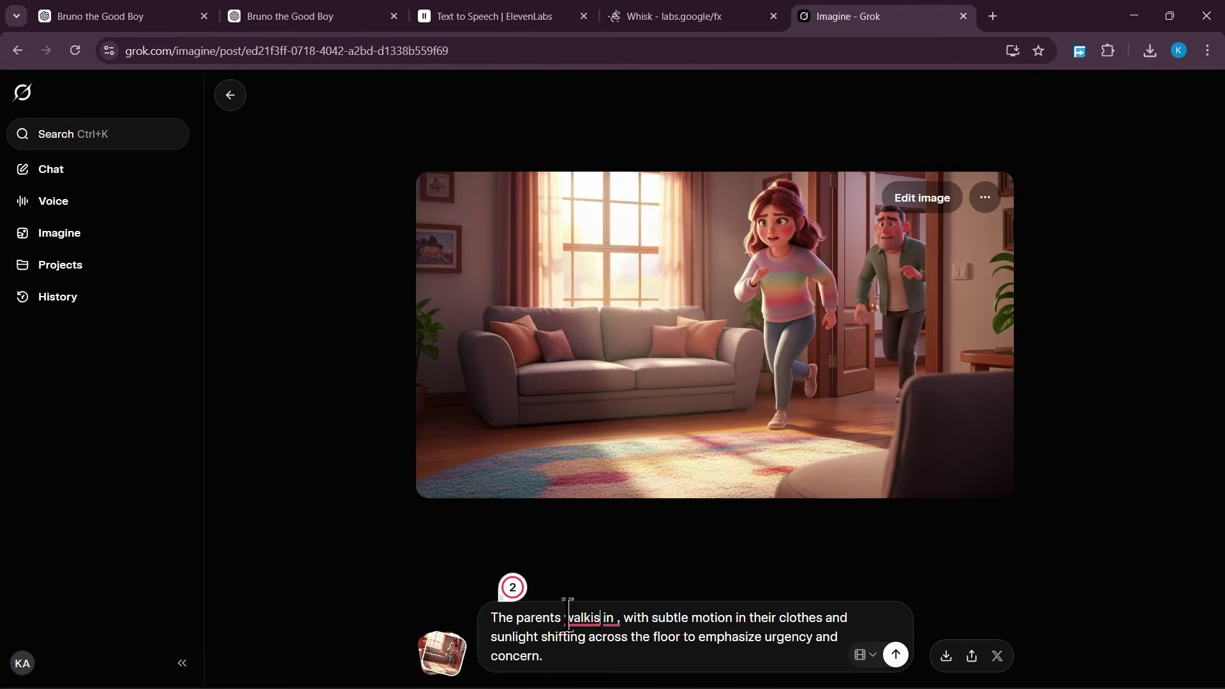
{"action": "key", "text": "BackSpace"}
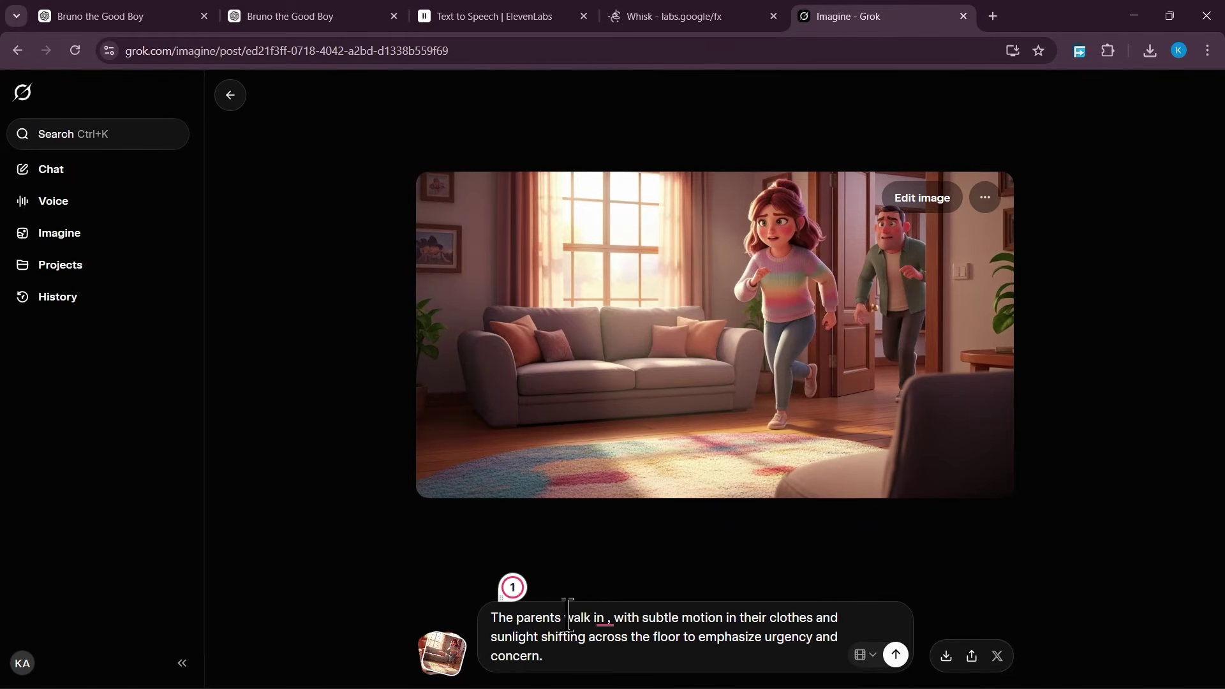
{"action": "type", "text": "s"}
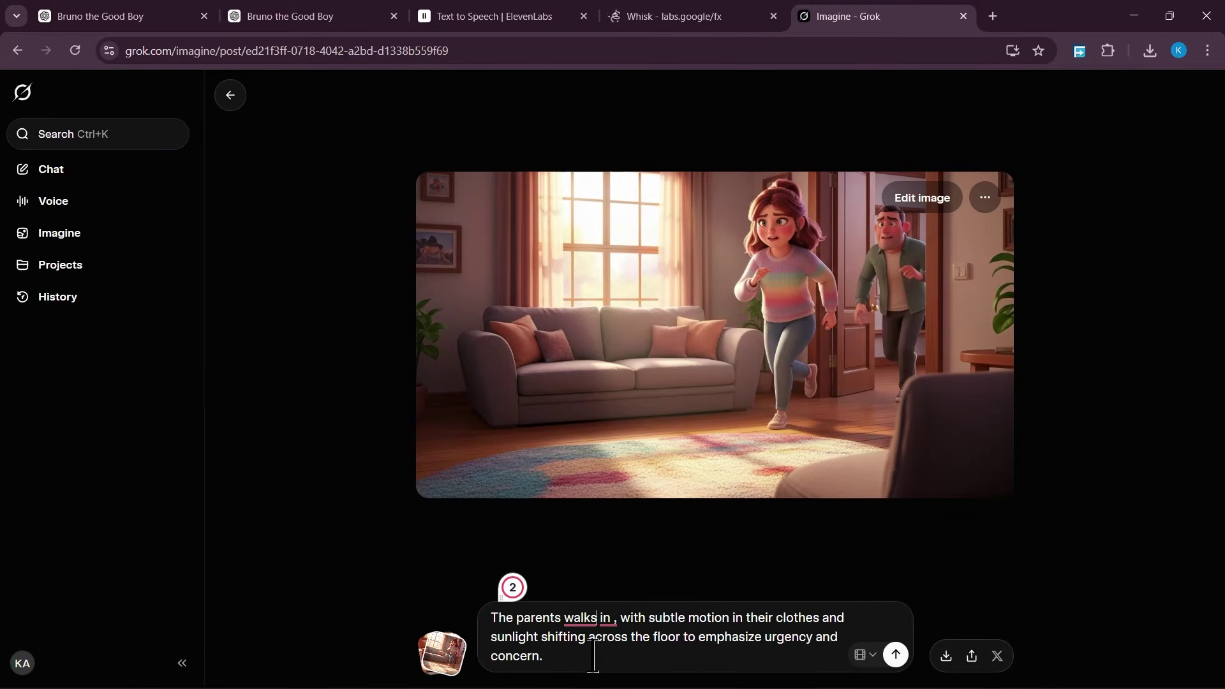
Step: Copy Mom's line "Oh my—what happened?!" from Scene 6 of the ChatGPT script and add it to the end of the Grok video prompt
{"action": "left_click", "coordinate": [279, 26]}
{"action": "left_click", "coordinate": [110, 5]}
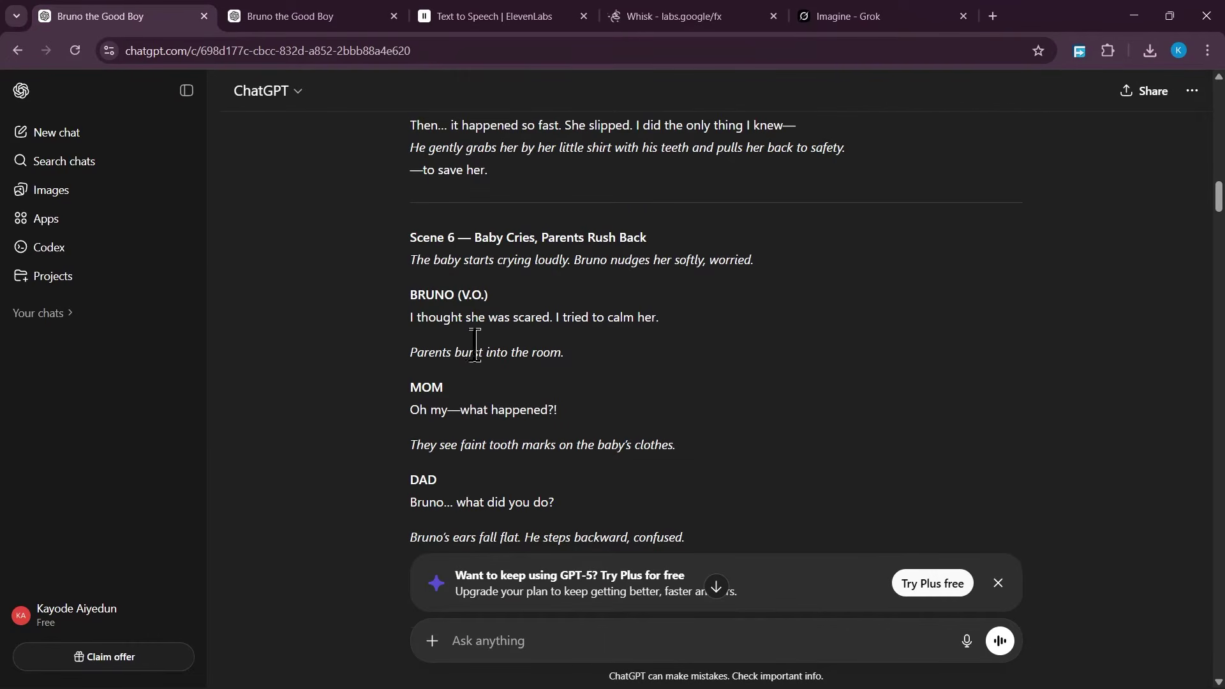
{"action": "scroll", "coordinate": [409, 389], "scroll_direction": "down", "scroll_amount": 1}
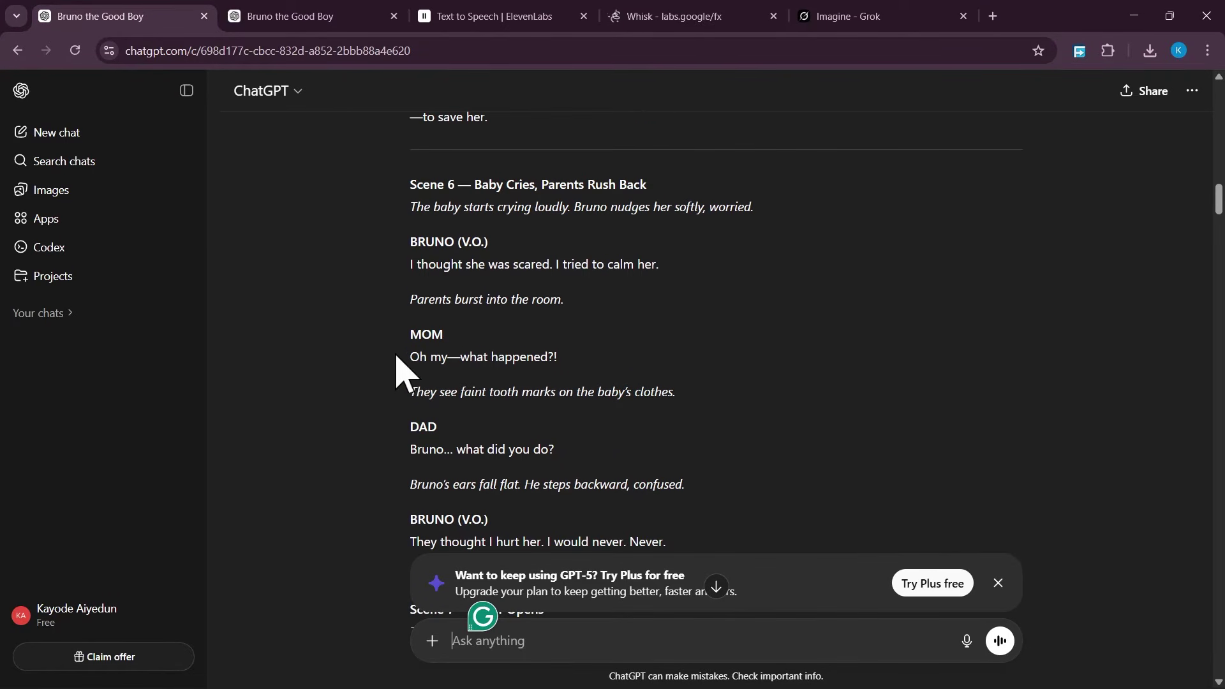
{"action": "left_click_drag", "start_coordinate": [452, 369], "coordinate": [589, 365]}
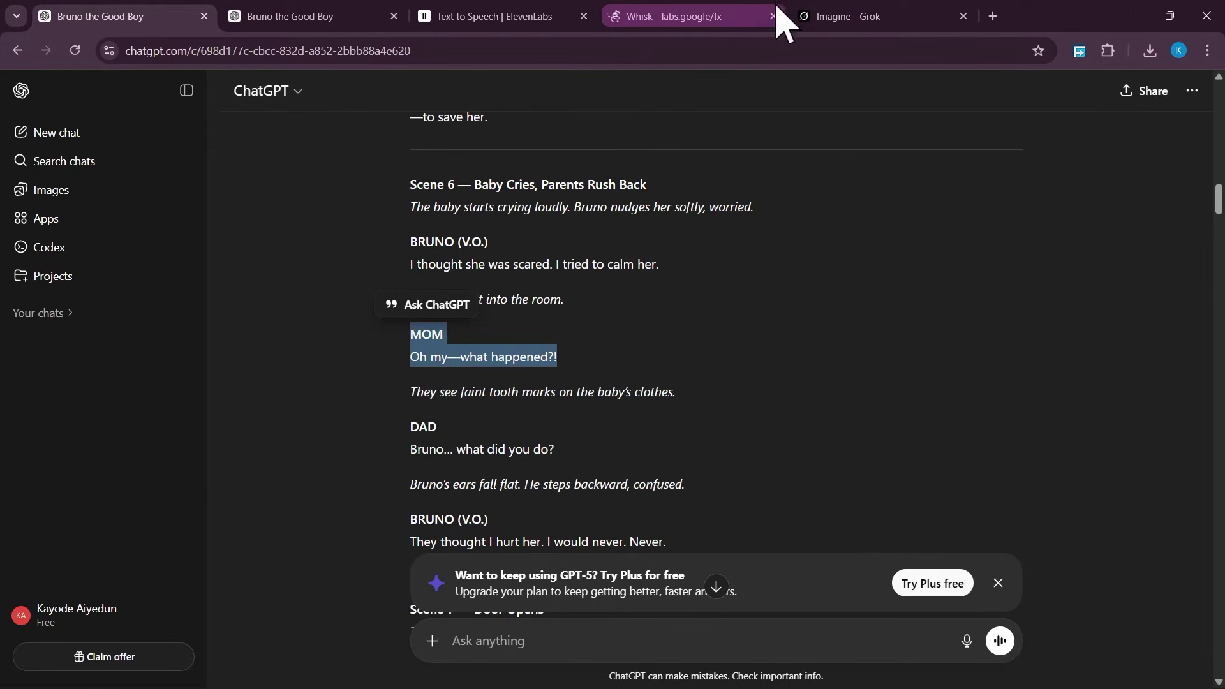
{"action": "left_click", "coordinate": [801, 16]}
{"action": "key", "text": "shift+Return"}
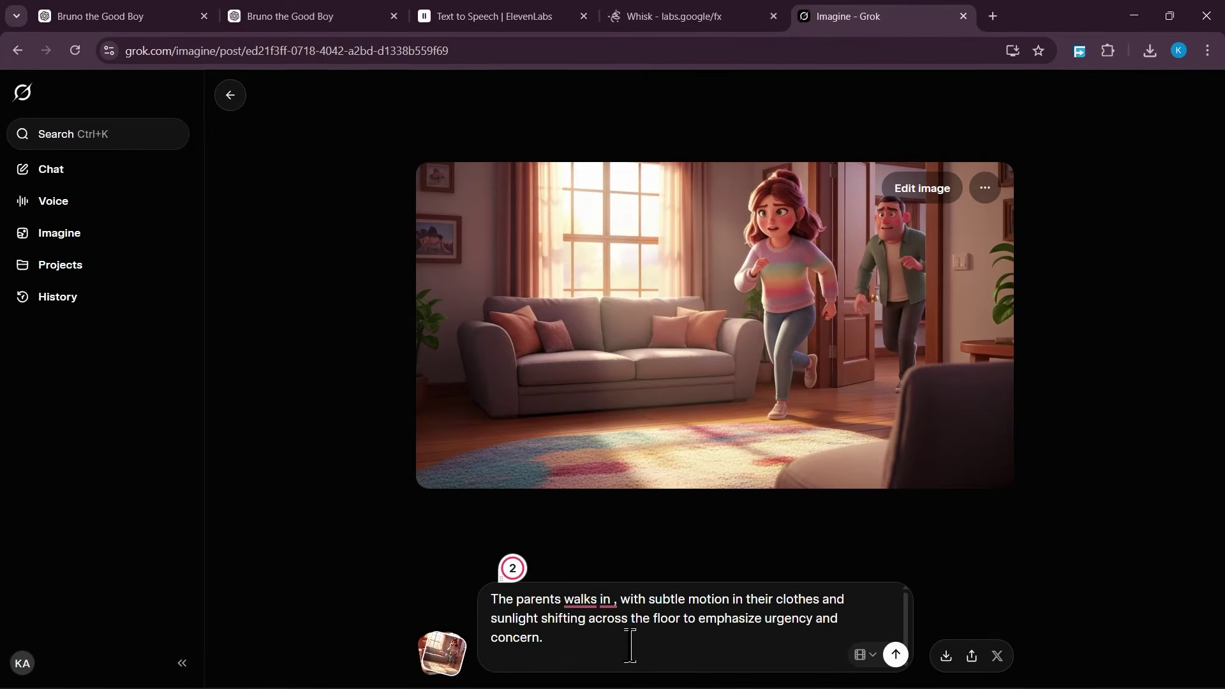
{"action": "key", "text": "ctrl+v"}
{"action": "key", "text": "shift+Return"}
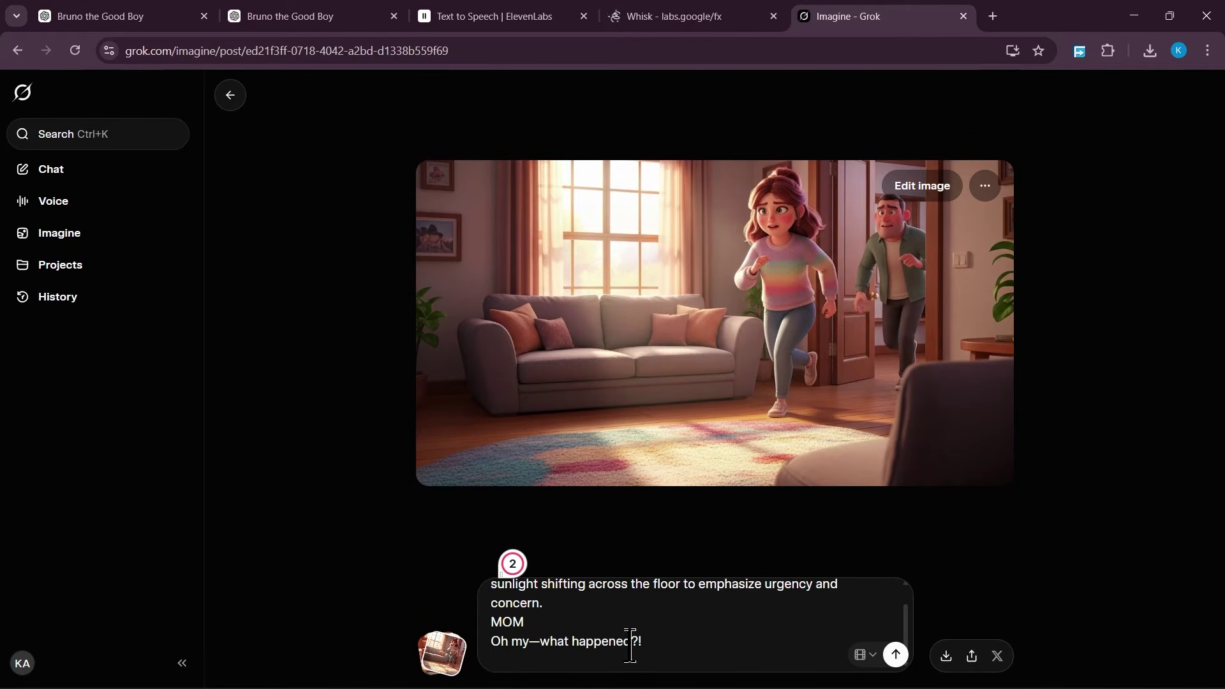
Step: Copy Dad's line "Bruno… what did you do?" from the ChatGPT script and add it below Mom's line in the Grok video prompt
{"action": "left_click", "coordinate": [313, 16]}
{"action": "left_click", "coordinate": [122, 16]}
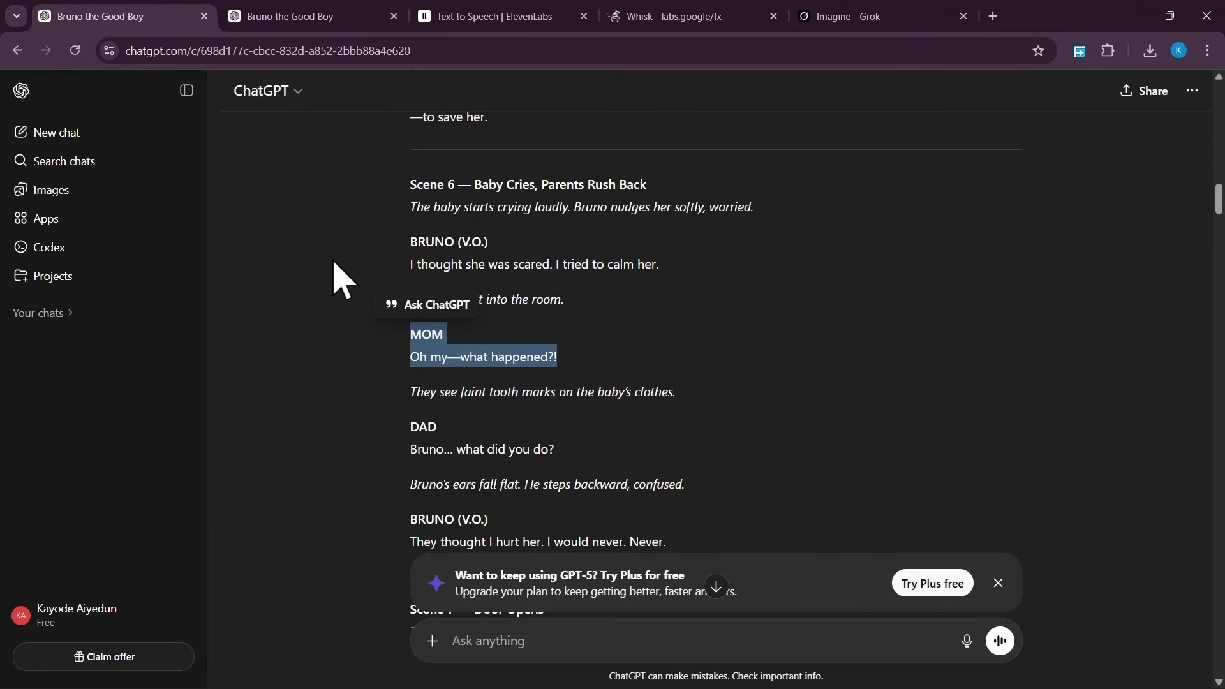
{"action": "left_click", "coordinate": [392, 382]}
{"action": "left_click_drag", "start_coordinate": [407, 376], "coordinate": [581, 410]}
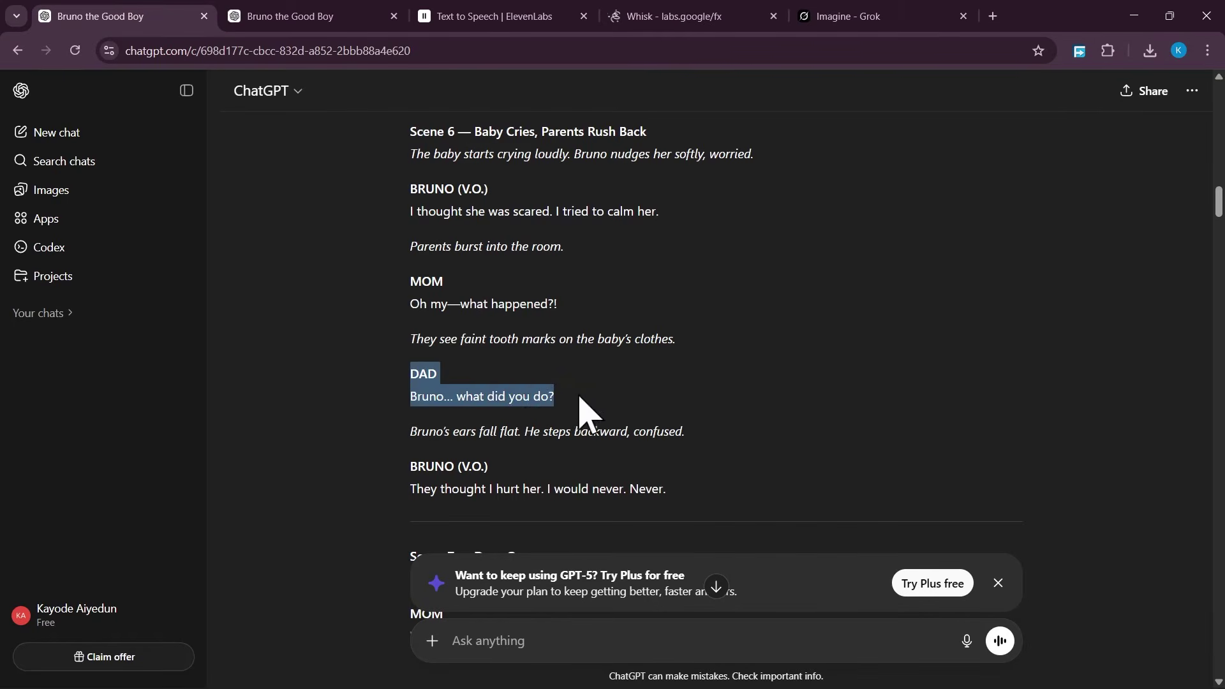
{"action": "left_click", "coordinate": [836, 19]}
{"action": "key", "text": "ctrl+v"}
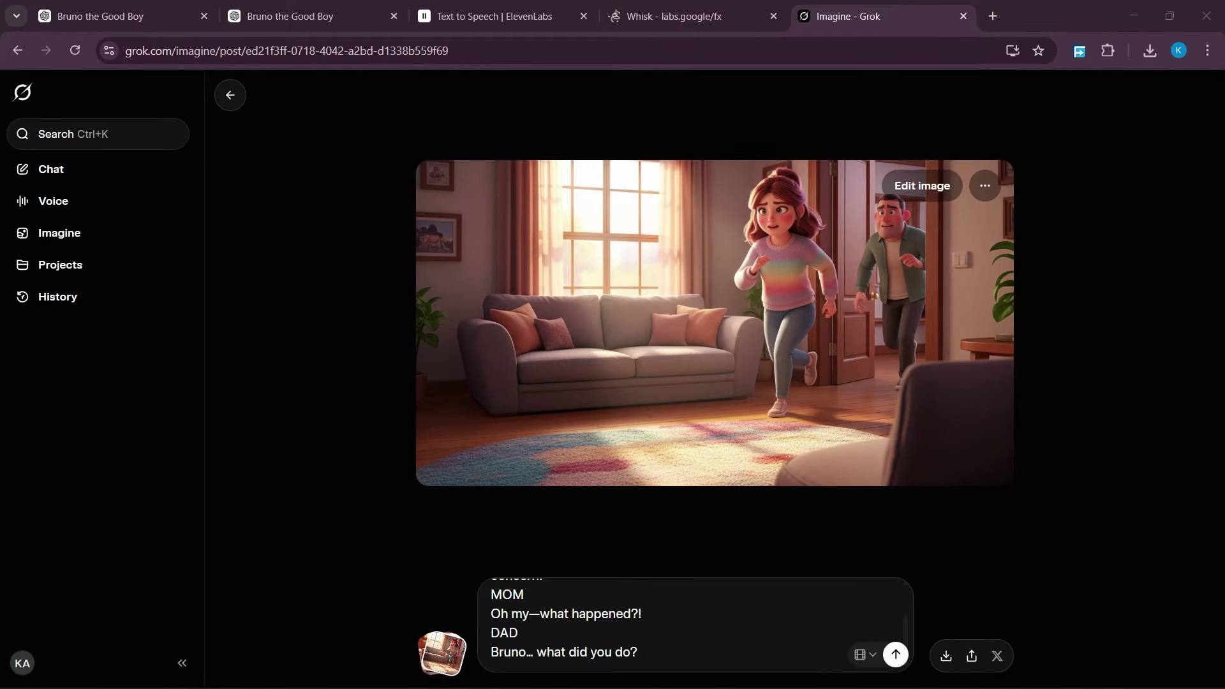
Step: Add "No background music, No ambient sound." to the prompt, generate the parents' video and preview it with sound
{"action": "key", "text": "ctrl+v"}
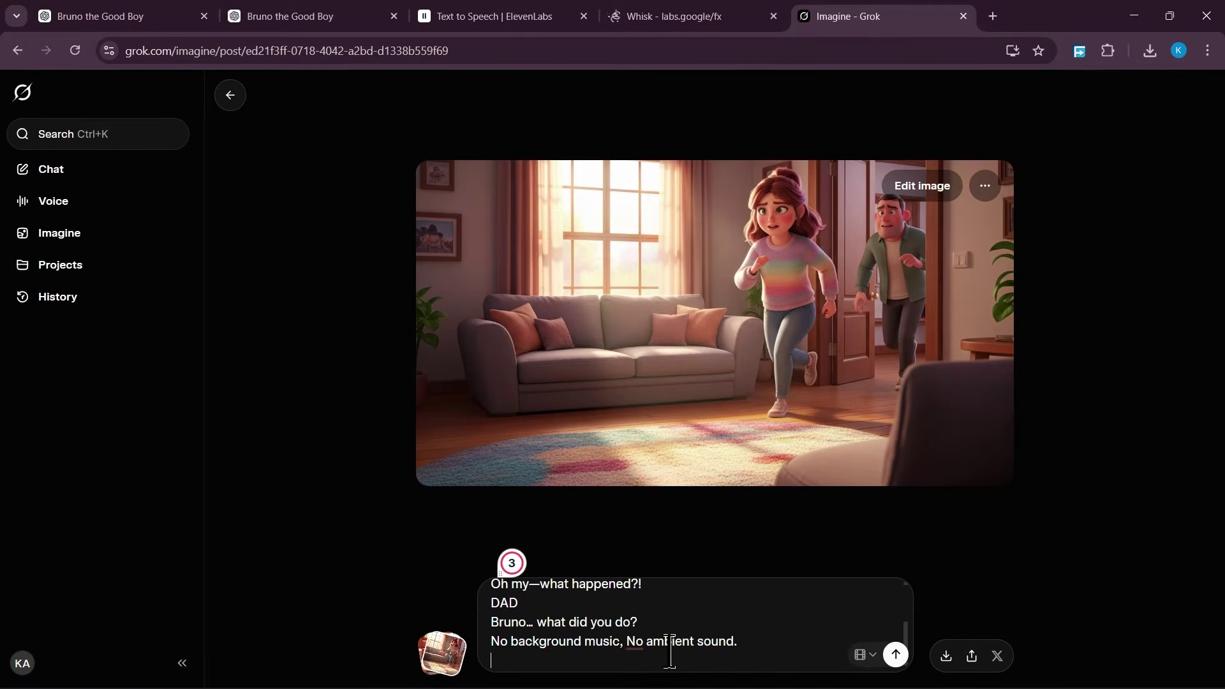
{"action": "left_click", "coordinate": [896, 656]}
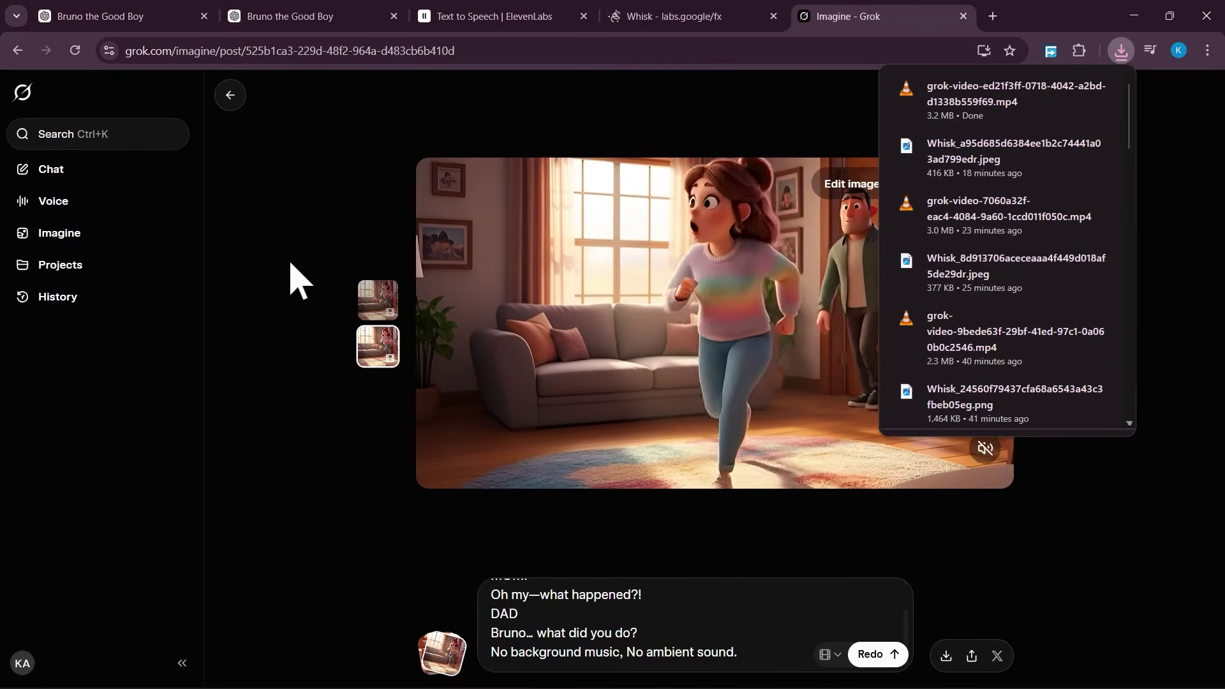
{"action": "left_click", "coordinate": [987, 449]}
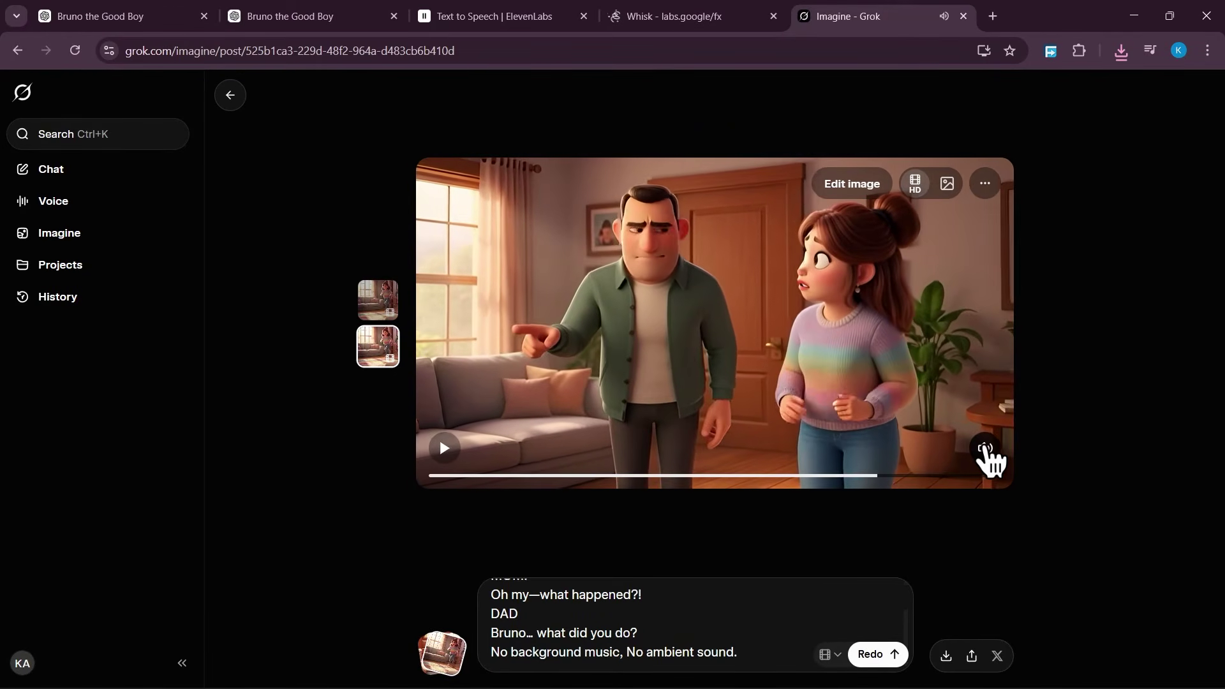
{"action": "left_click", "coordinate": [986, 449]}
Step: Copy the image prompt for Bruno's sad close shot from ChatGPT and replace the Whisk prompt with it
{"action": "left_click", "coordinate": [287, 16]}
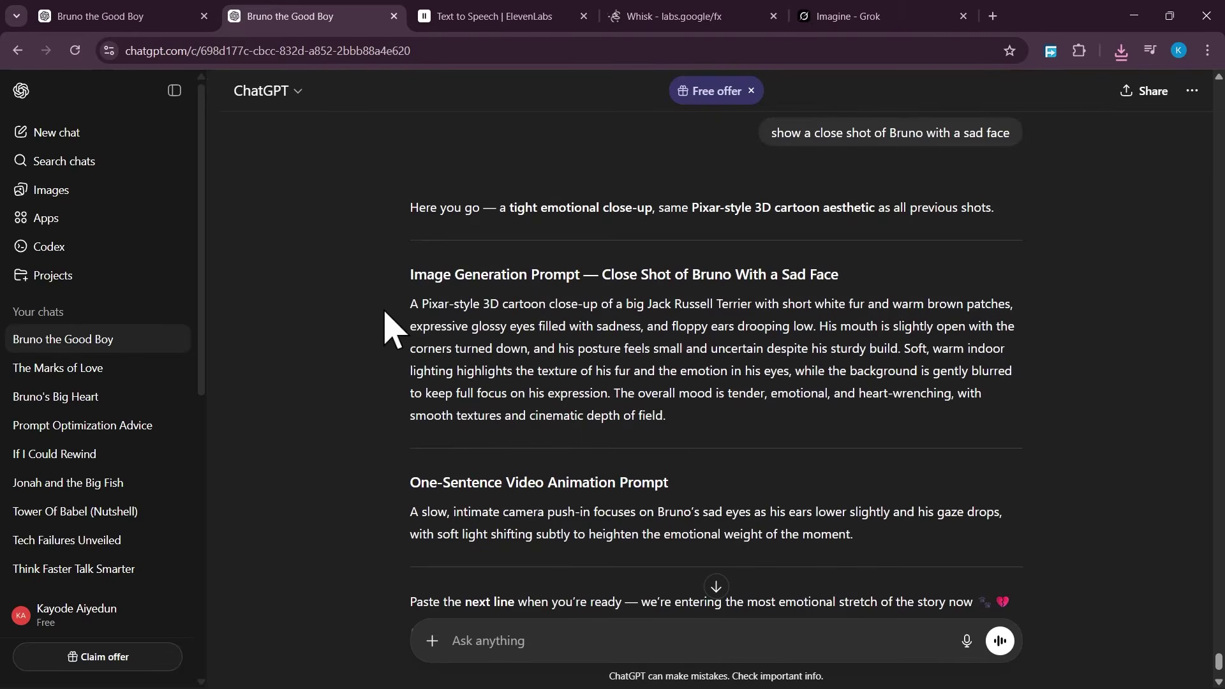
{"action": "left_click_drag", "start_coordinate": [408, 303], "coordinate": [912, 440]}
{"action": "right_click", "coordinate": [686, 354]}
{"action": "left_click", "coordinate": [750, 365]}
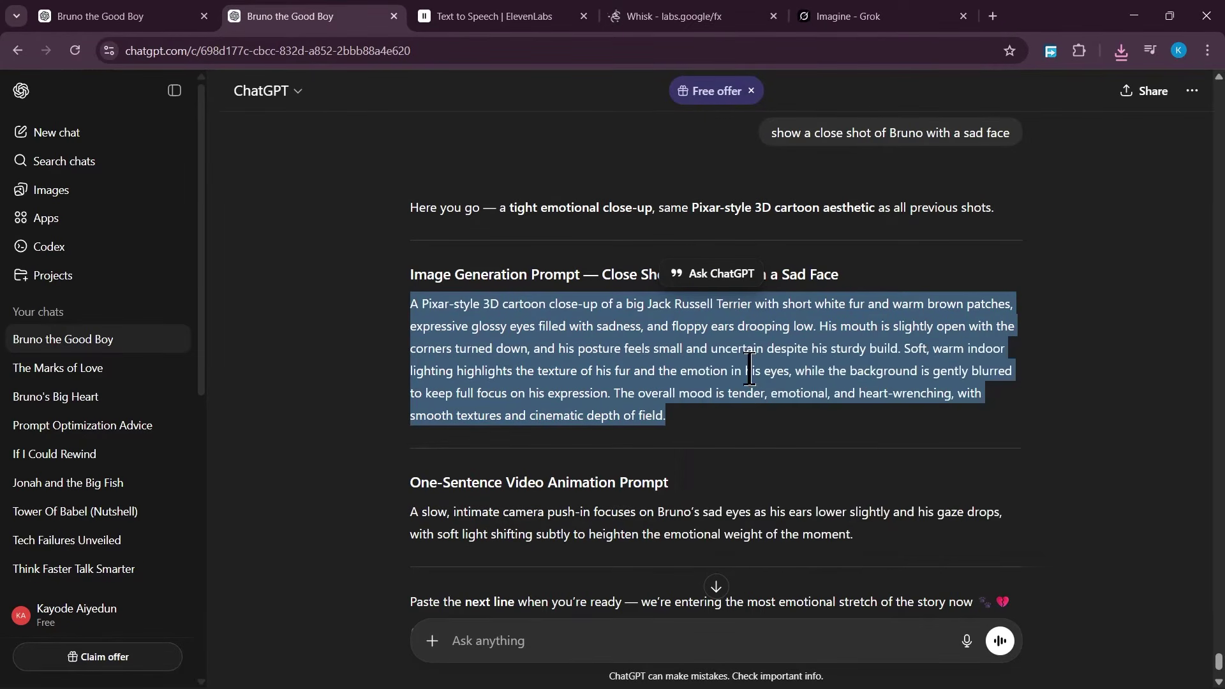
{"action": "left_click", "coordinate": [698, 21]}
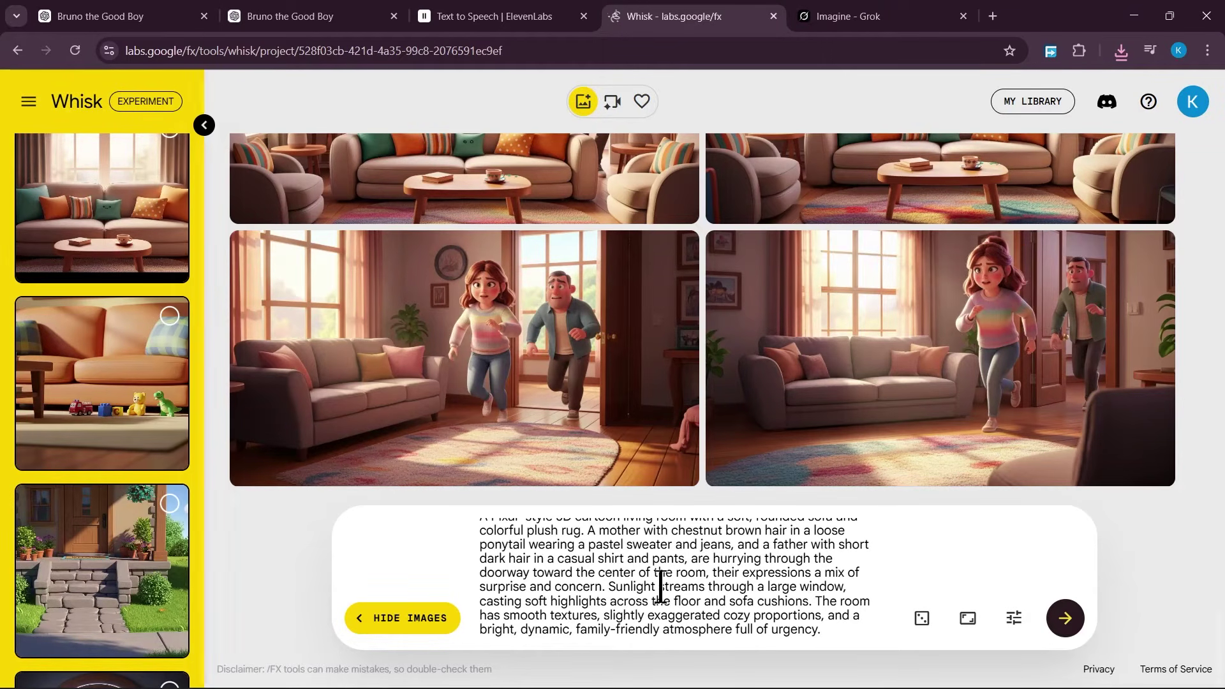
{"action": "key", "text": "ctrl+a"}
{"action": "key", "text": "ctrl+v"}
Step: Deselect the mother and father subject references in Whisk so Bruno is the subject
{"action": "scroll", "coordinate": [102, 382], "scroll_direction": "up", "scroll_amount": 10}
{"action": "scroll", "coordinate": [115, 383], "scroll_direction": "up", "scroll_amount": 8}
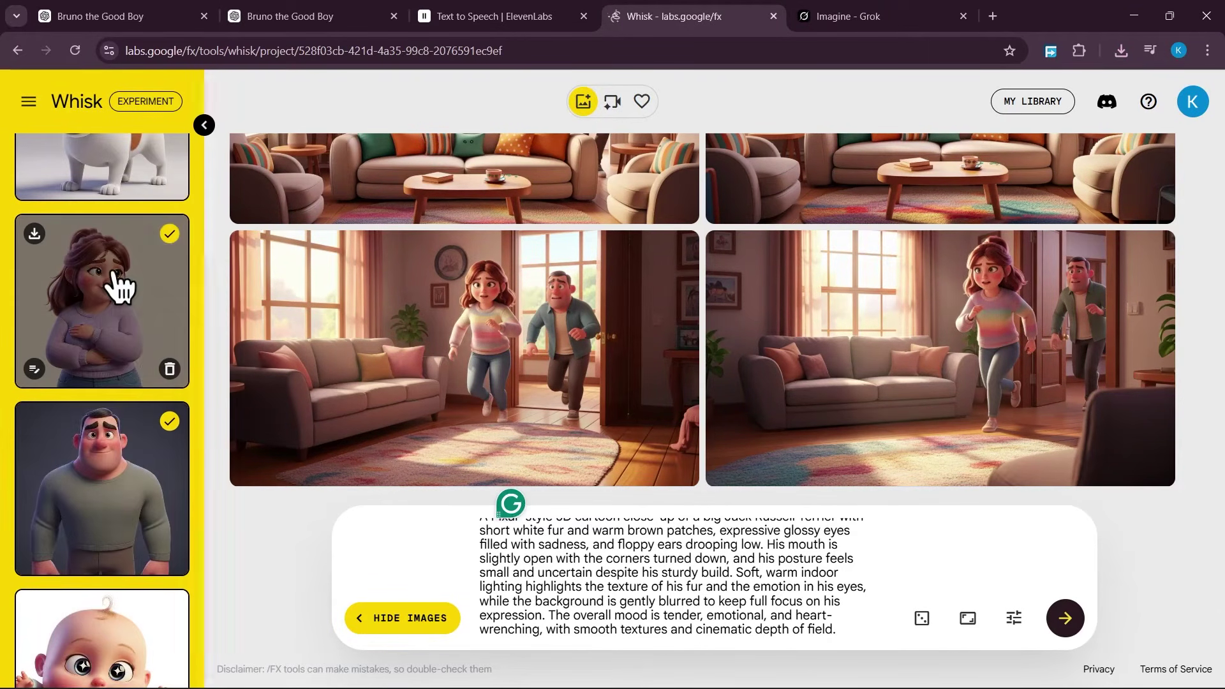
{"action": "scroll", "coordinate": [124, 415], "scroll_direction": "down", "scroll_amount": 7}
{"action": "scroll", "coordinate": [128, 396], "scroll_direction": "up", "scroll_amount": 7}
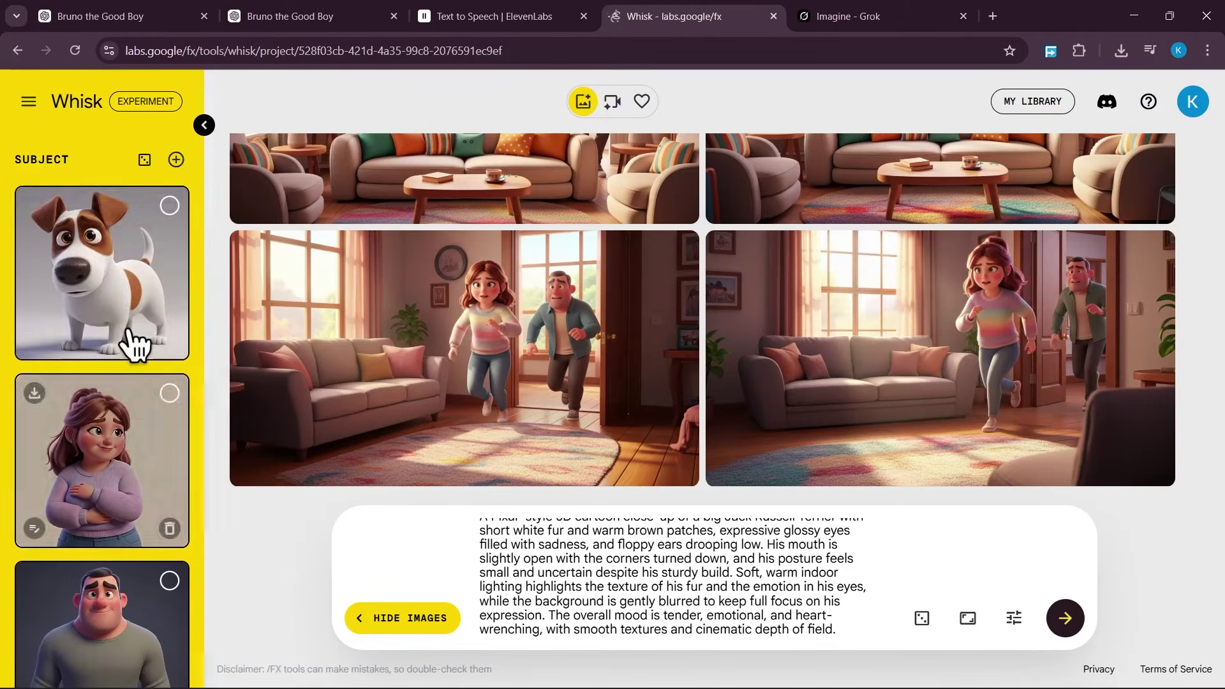
{"action": "scroll", "coordinate": [109, 332], "scroll_direction": "down", "scroll_amount": 4}
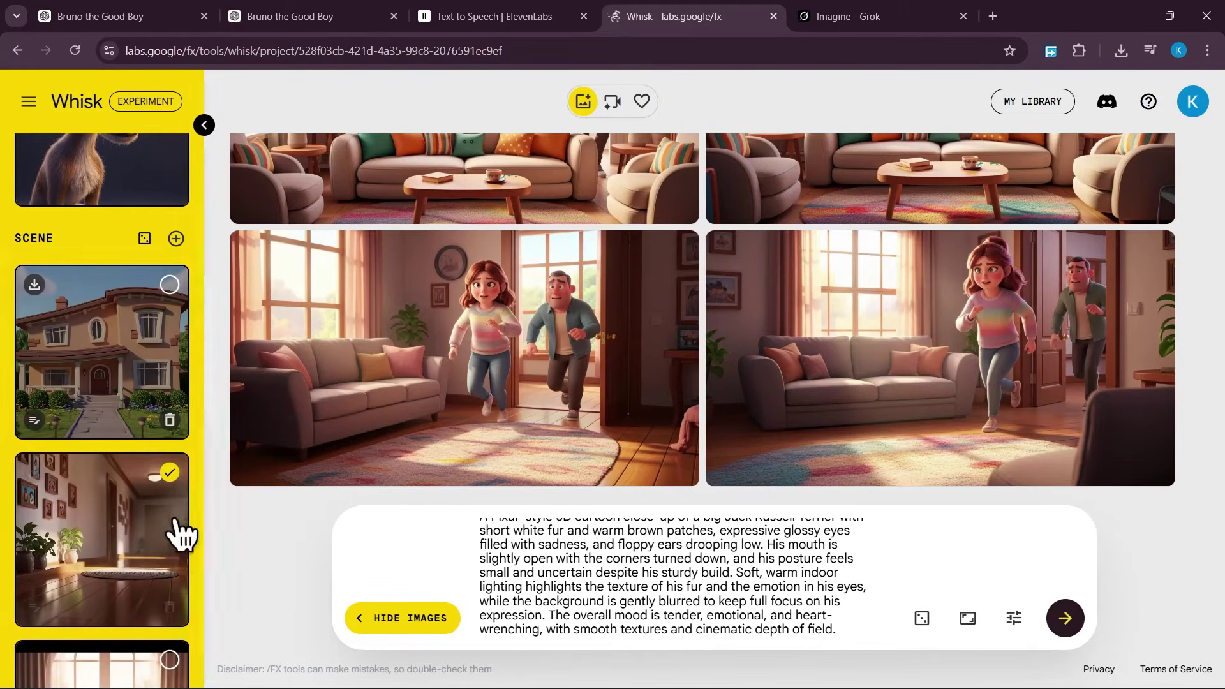
Step: Replace the hallway scene reference with the orange sofa and toys scene, and generate the close-up images of Bruno
{"action": "left_click", "coordinate": [117, 511]}
{"action": "scroll", "coordinate": [121, 526], "scroll_direction": "down", "scroll_amount": 4}
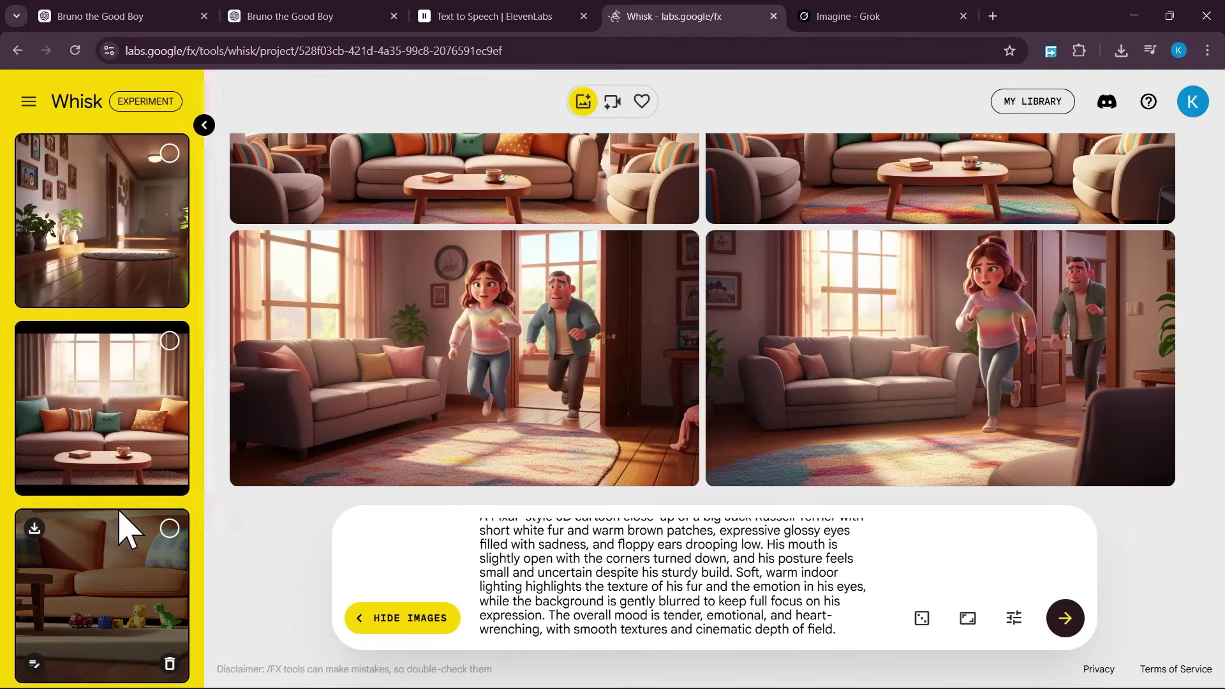
{"action": "left_click", "coordinate": [121, 414]}
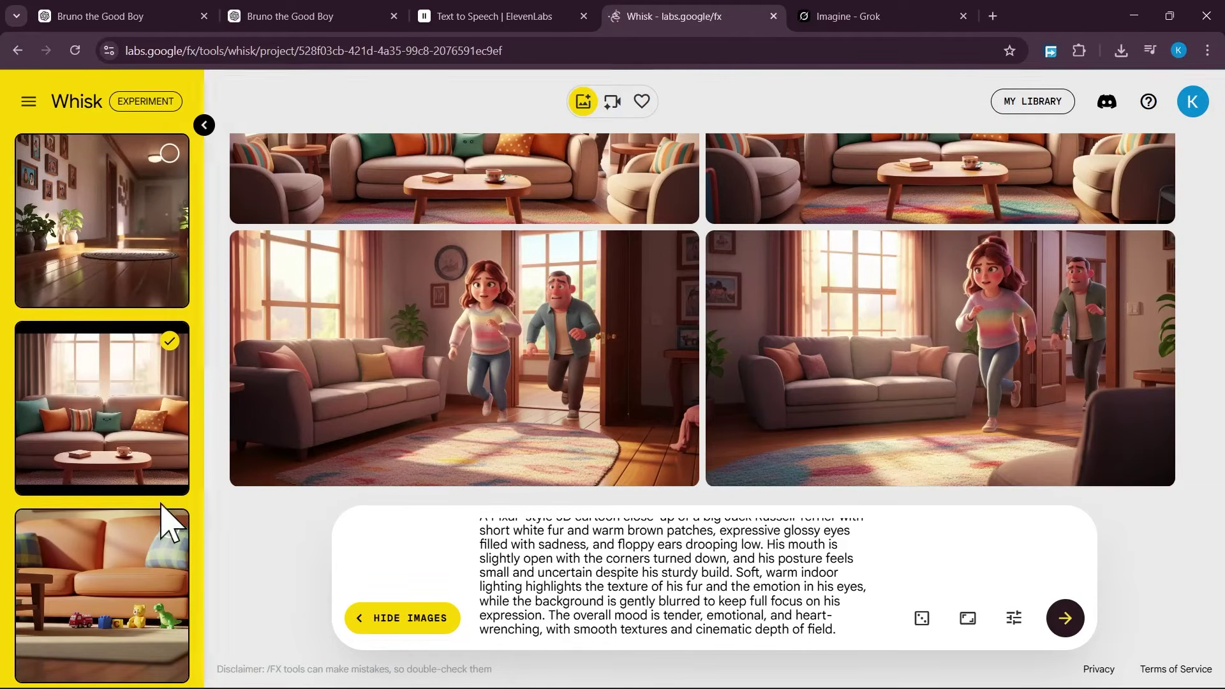
{"action": "scroll", "coordinate": [140, 498], "scroll_direction": "down", "scroll_amount": 2}
{"action": "left_click", "coordinate": [83, 350]}
{"action": "left_click", "coordinate": [115, 525]}
{"action": "left_click", "coordinate": [1077, 628]}
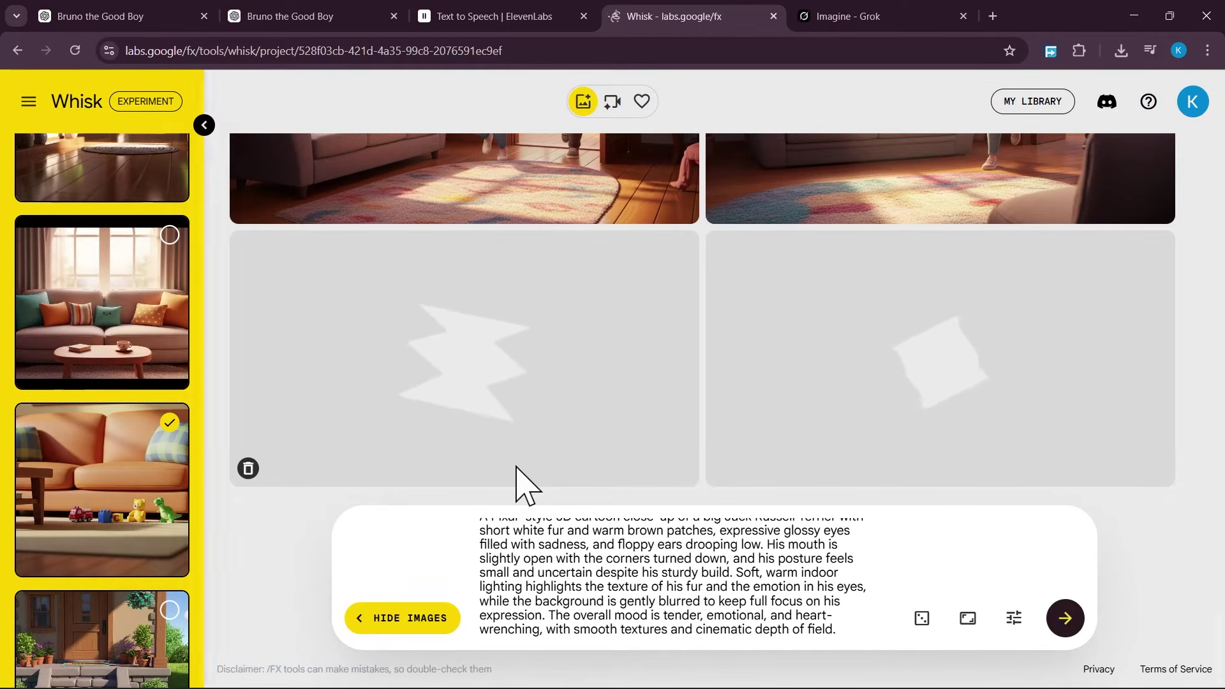
Step: Download the first sad Bruno close-up and load it into Grok Imagine with its one-sentence animation prompt
{"action": "left_click", "coordinate": [672, 251]}
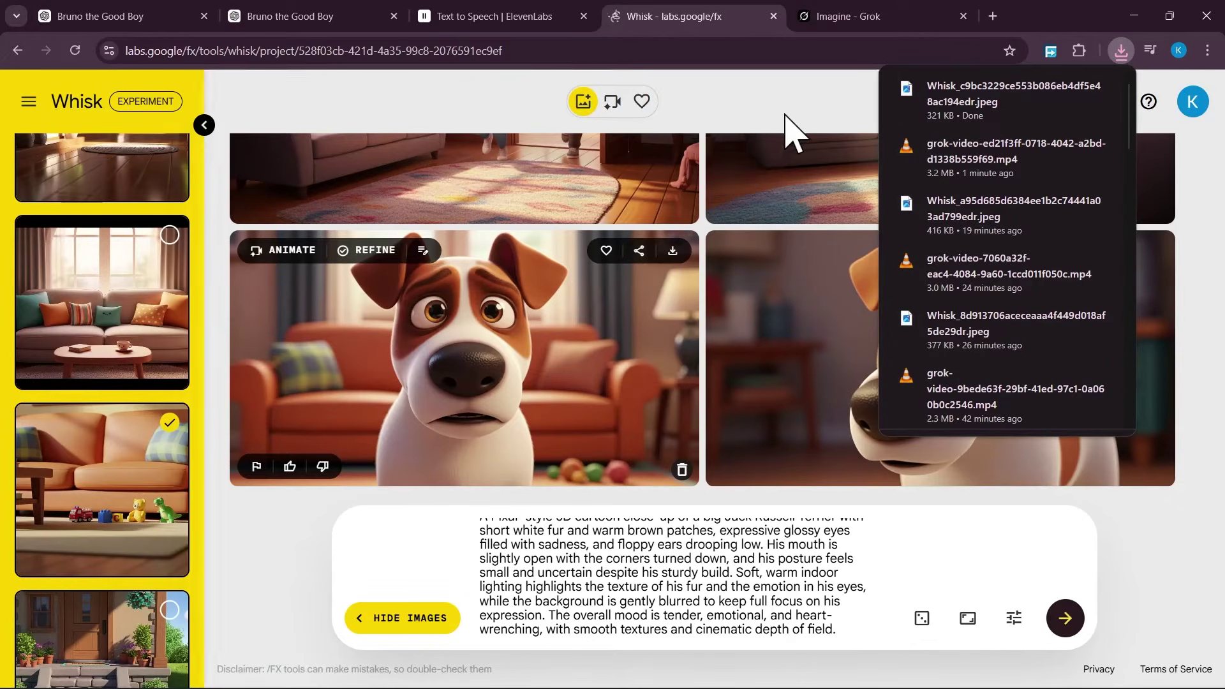
{"action": "left_click", "coordinate": [843, 15]}
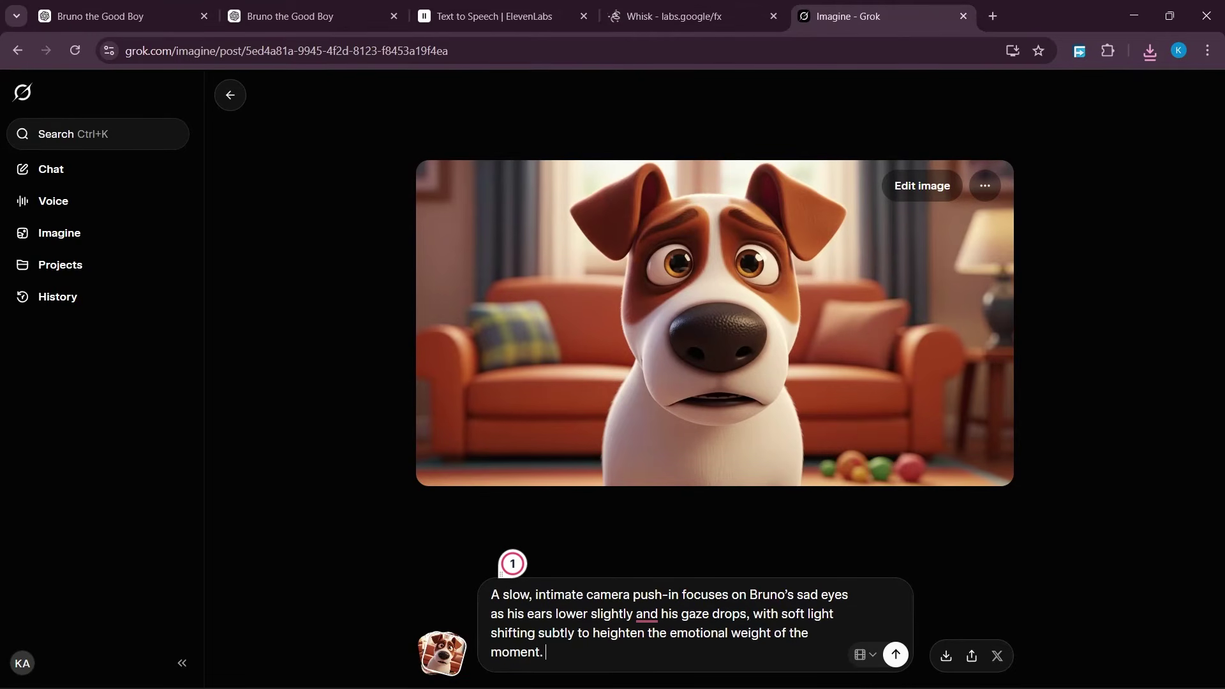
Step: Append "No background music, No ambient sound." to Bruno's close-up prompt and generate the video
{"action": "left_click", "coordinate": [590, 659]}
{"action": "key", "text": "ctrl+v"}
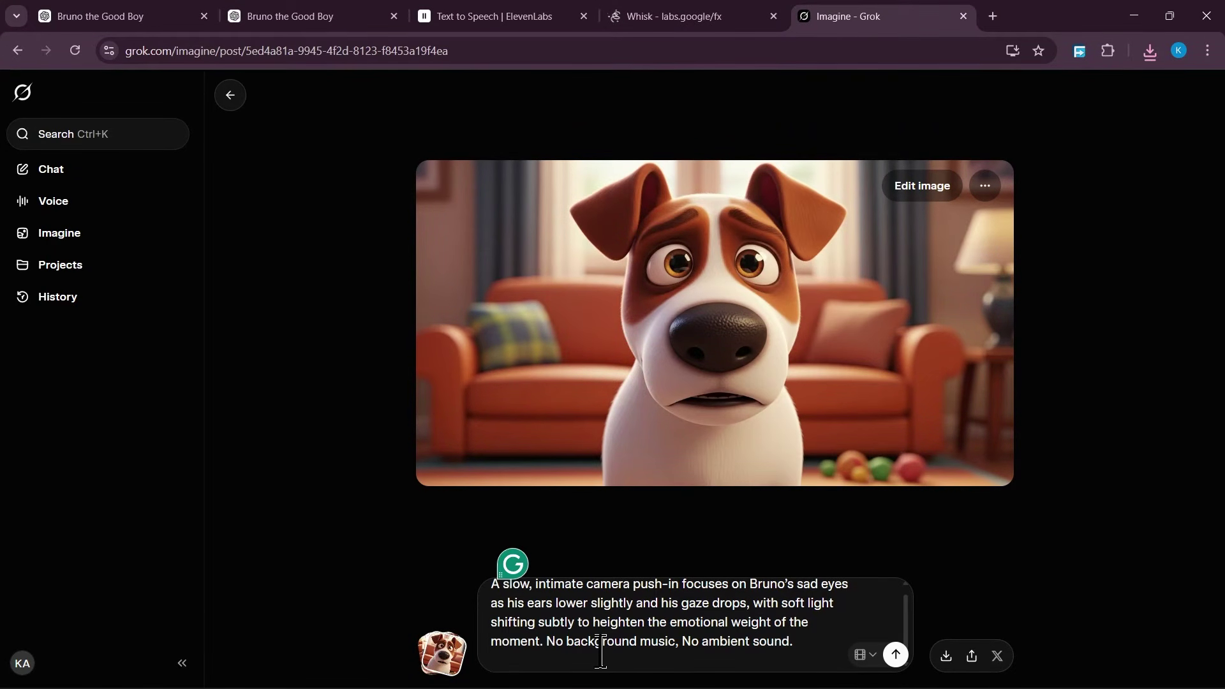
{"action": "left_click", "coordinate": [897, 654]}
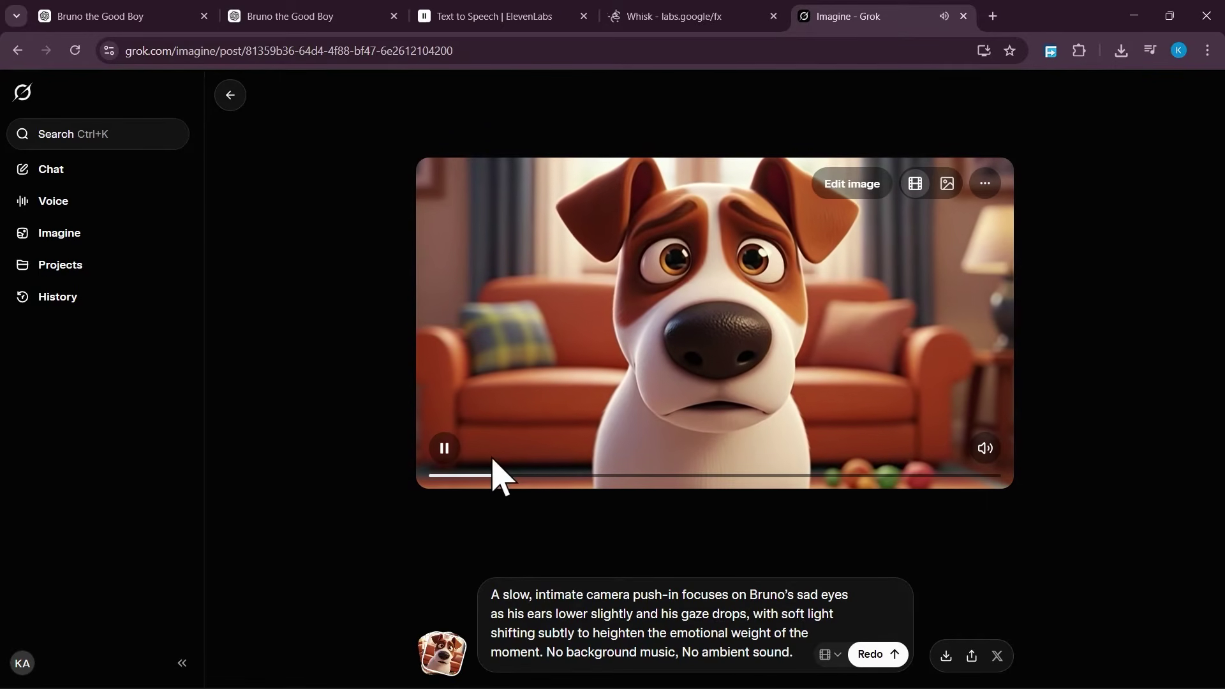
Step: Upscale the generated close-up video of sad Bruno
{"action": "left_click", "coordinate": [987, 186]}
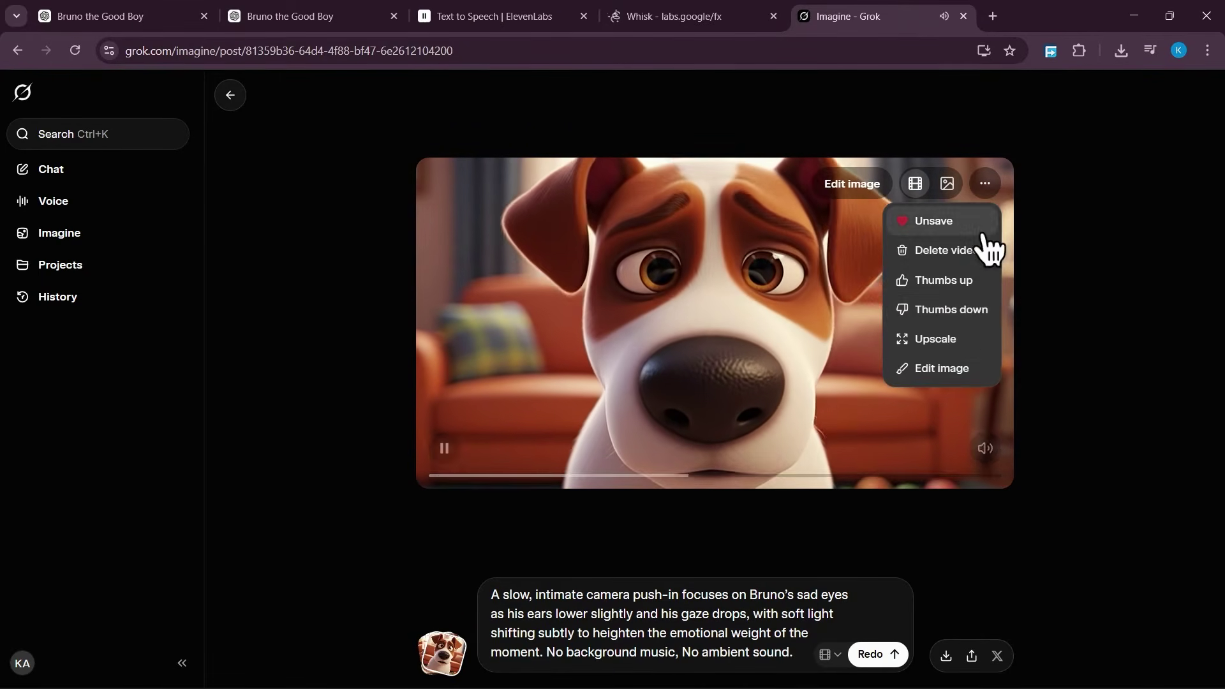
{"action": "left_click", "coordinate": [954, 338]}
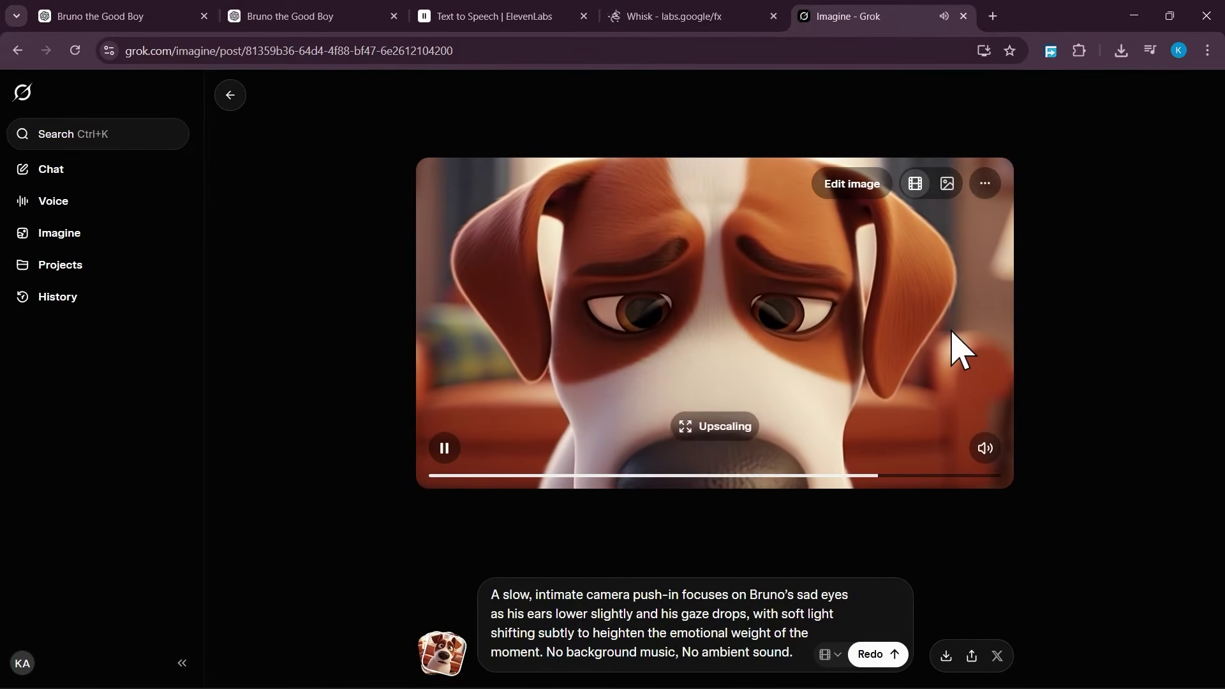
{"action": "left_click", "coordinate": [445, 447]}
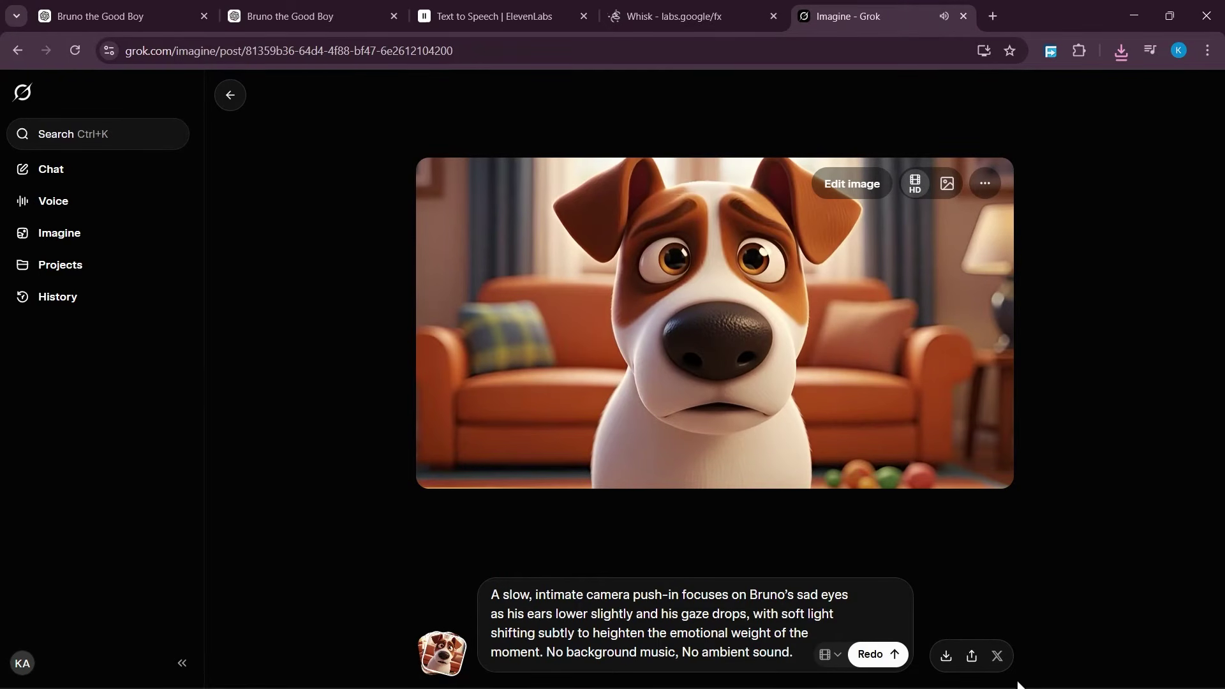
Step: Switch to CapCut and import the three new Grok videos of Bruno's sad close-up, the crying baby and the parents from the Animation Tutorial folder
{"action": "mouse_move", "coordinate": [1018, 687]}
{"action": "mouse_move", "coordinate": [926, 672]}
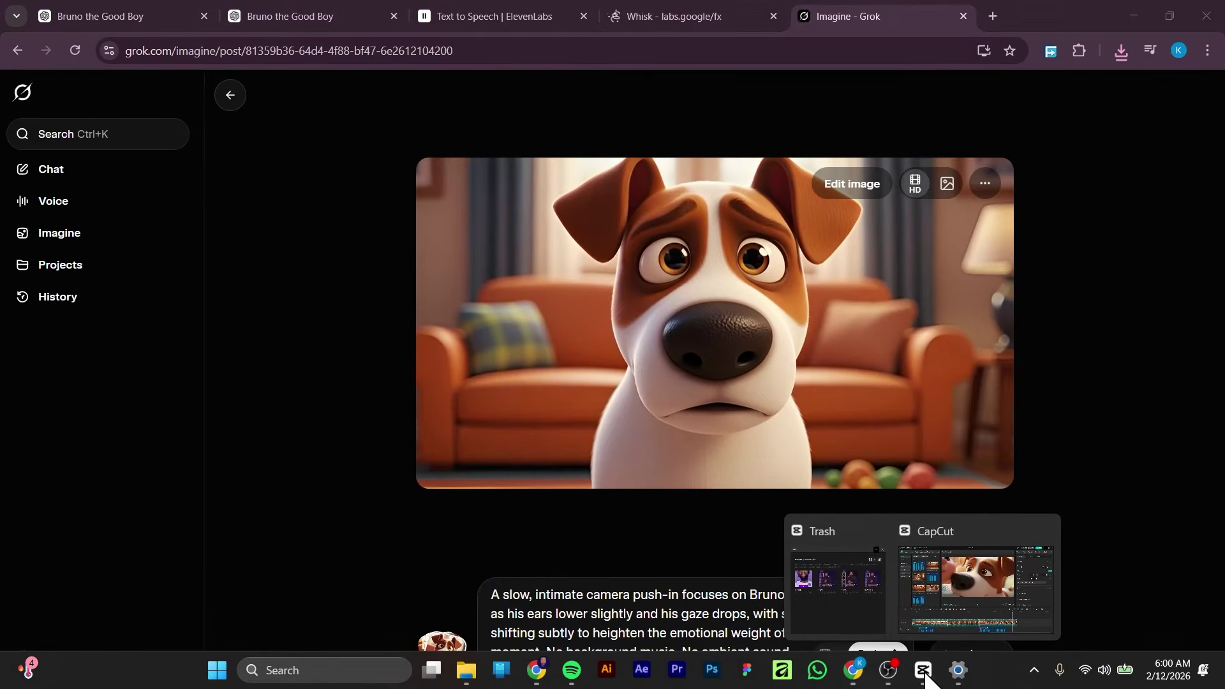
{"action": "left_click", "coordinate": [952, 628]}
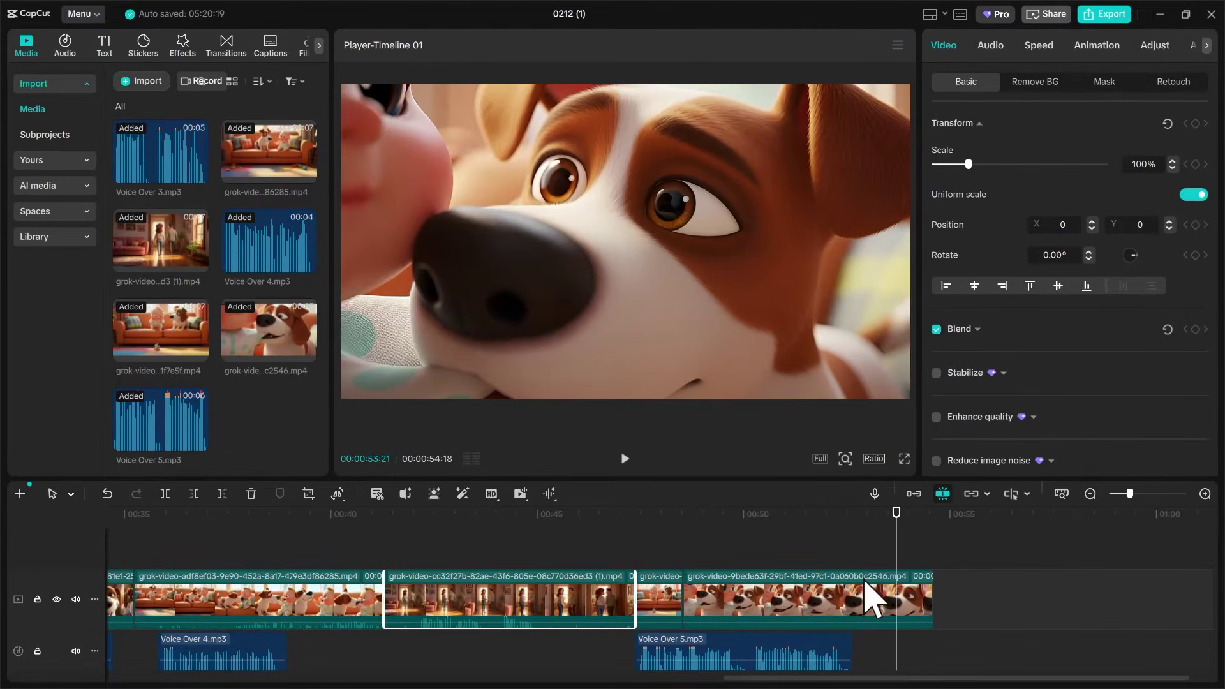
{"action": "left_click_drag", "start_coordinate": [897, 516], "coordinate": [887, 540]}
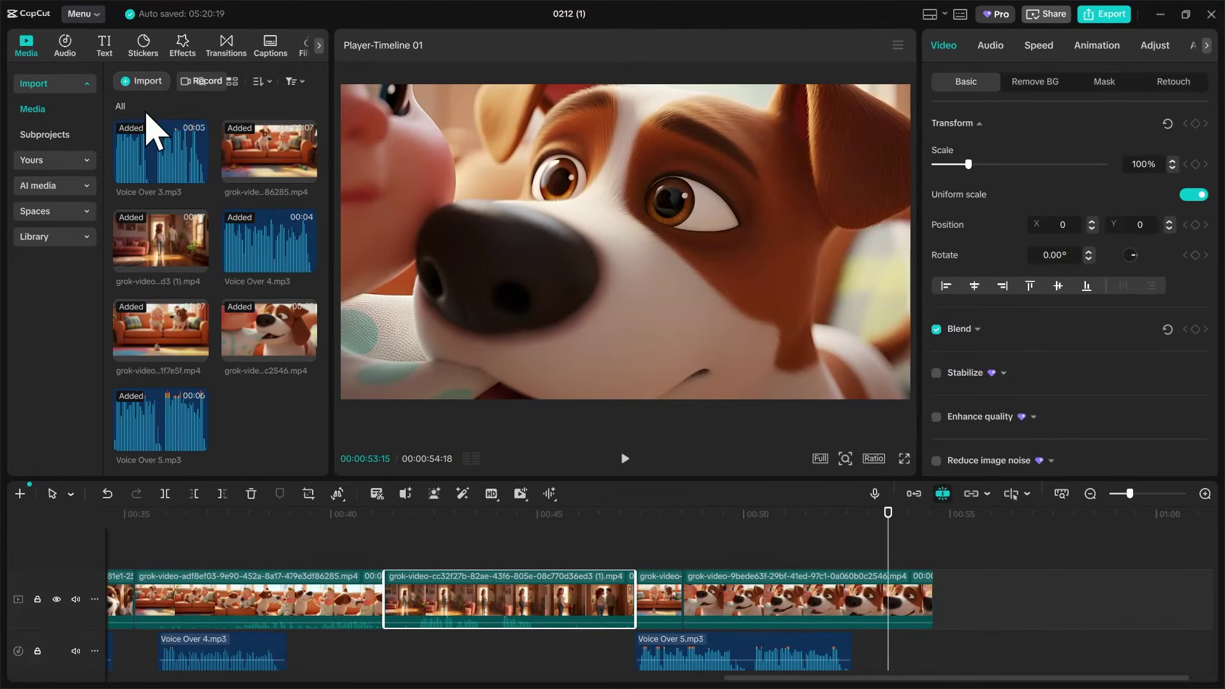
{"action": "left_click", "coordinate": [152, 81]}
{"action": "left_click", "coordinate": [361, 166]}
{"action": "left_click", "coordinate": [881, 166], "text": "ctrl"}
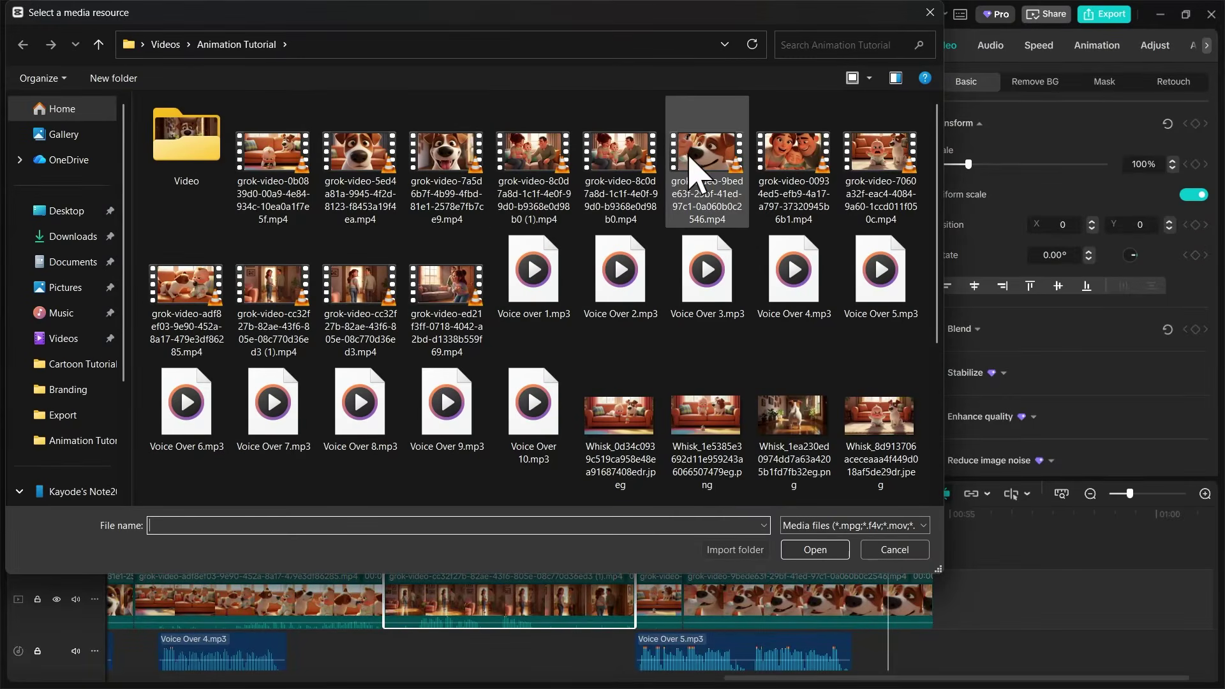
{"action": "left_click", "coordinate": [447, 294], "text": "ctrl"}
{"action": "left_click", "coordinate": [806, 562]}
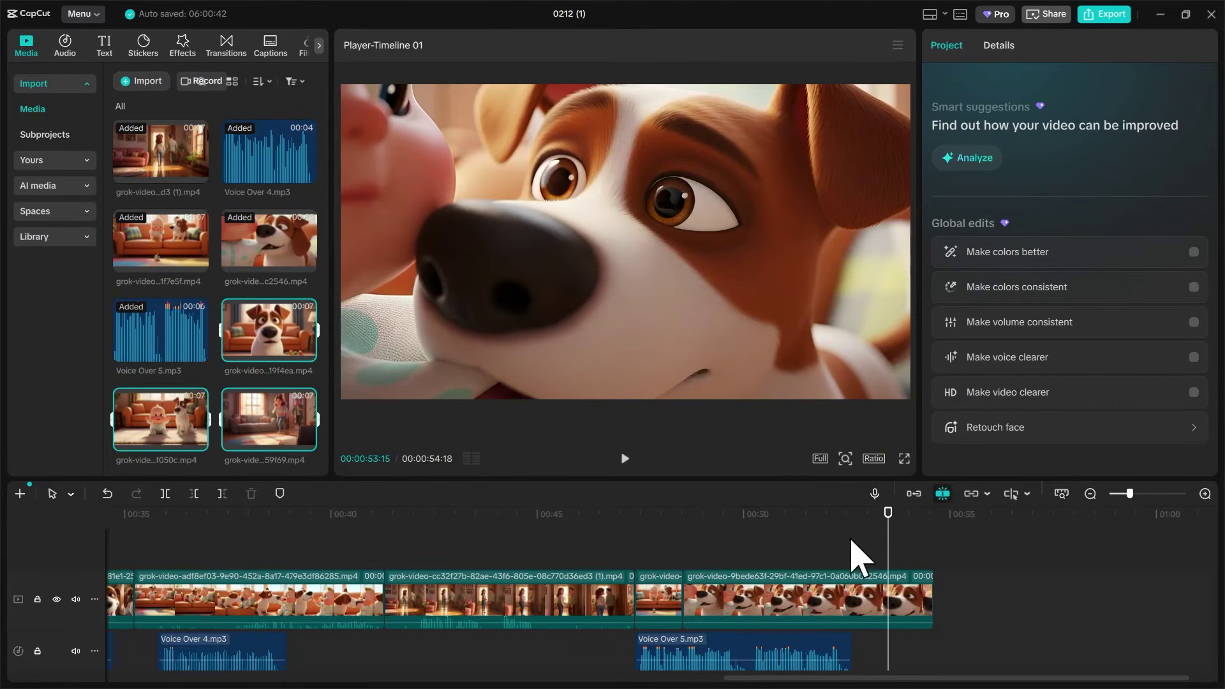
Step: Append the crying baby clip and the parents walking-in clip to the end of the main video track
{"action": "mouse_move", "coordinate": [887, 516]}
{"action": "left_mouse_down"}
{"action": "mouse_move", "coordinate": [727, 517]}
{"action": "mouse_move", "coordinate": [896, 520]}
{"action": "left_mouse_up"}
{"action": "left_click_drag", "start_coordinate": [161, 420], "coordinate": [965, 614]}
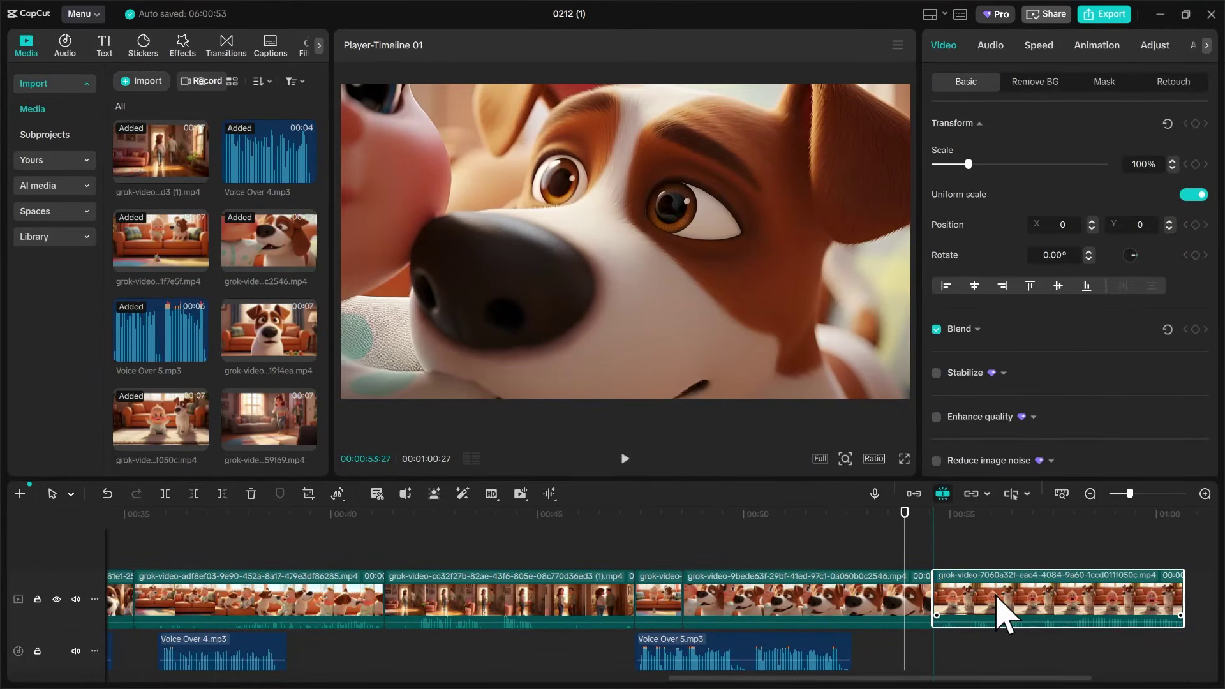
{"action": "scroll", "coordinate": [1001, 613], "scroll_direction": "right", "scroll_amount": 5}
{"action": "left_click_drag", "start_coordinate": [697, 516], "coordinate": [968, 544]}
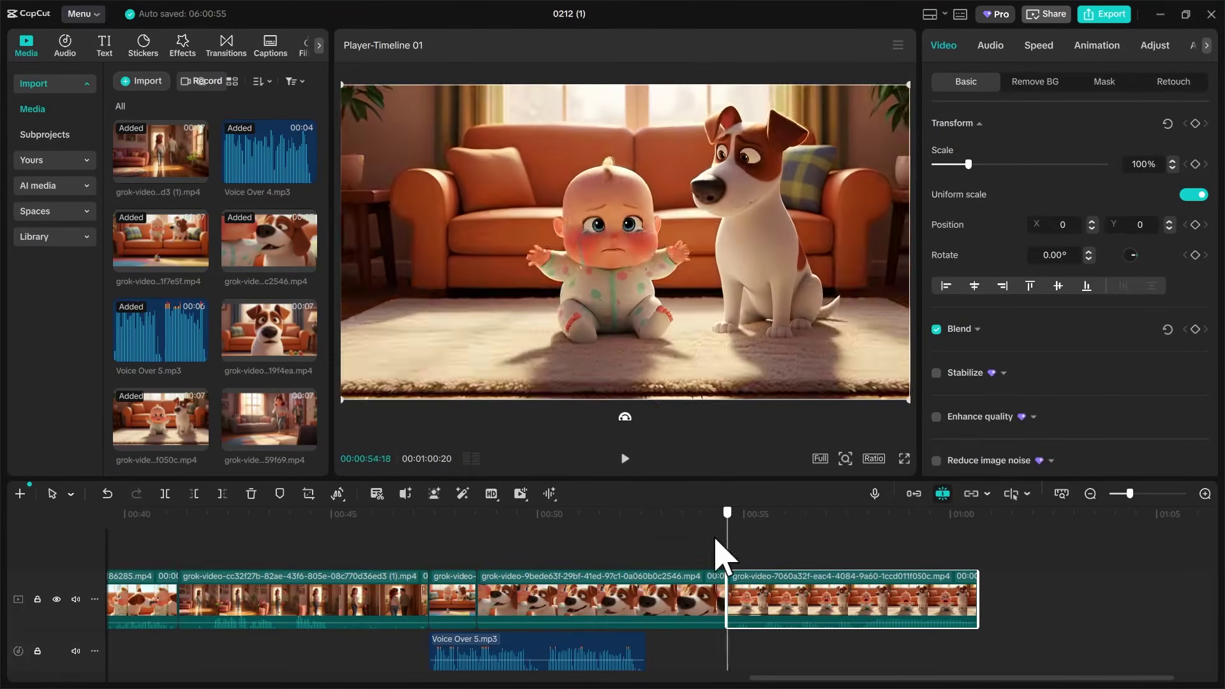
{"action": "left_click_drag", "start_coordinate": [262, 440], "coordinate": [981, 594]}
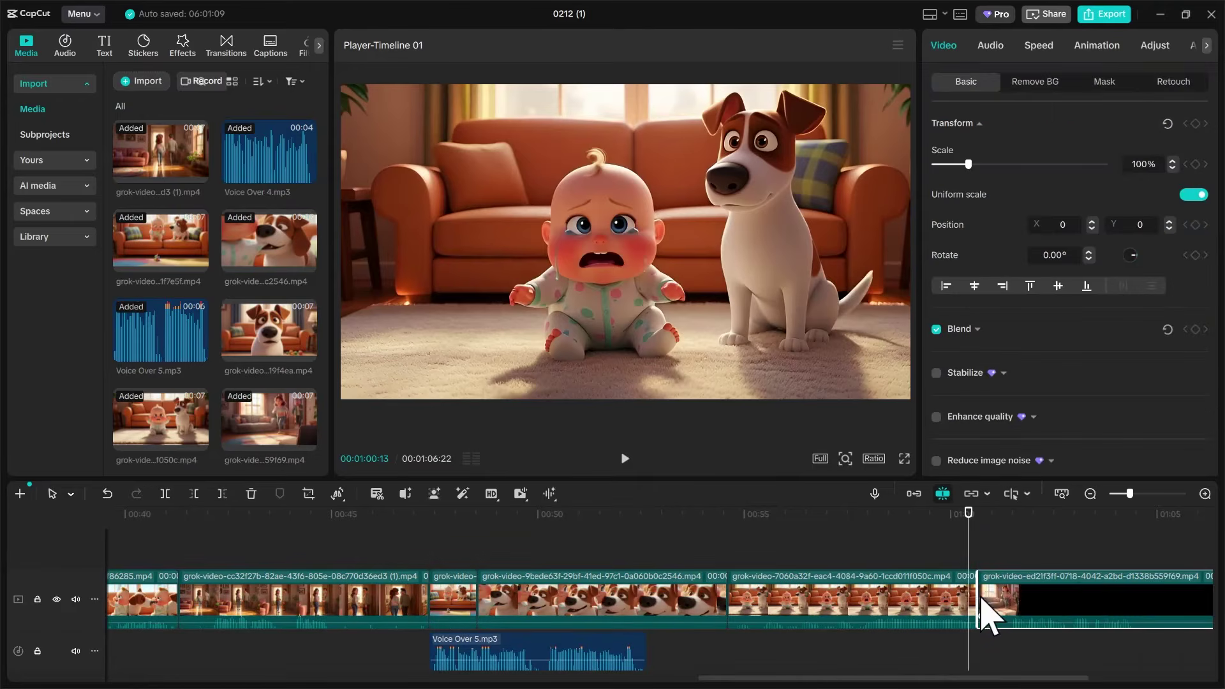
Step: Trim the end of the parents walking-in clip so that it finishes at 00:01:05:07
{"action": "left_click_drag", "start_coordinate": [965, 518], "coordinate": [1138, 561]}
{"action": "left_click_drag", "start_coordinate": [986, 679], "coordinate": [1047, 680]}
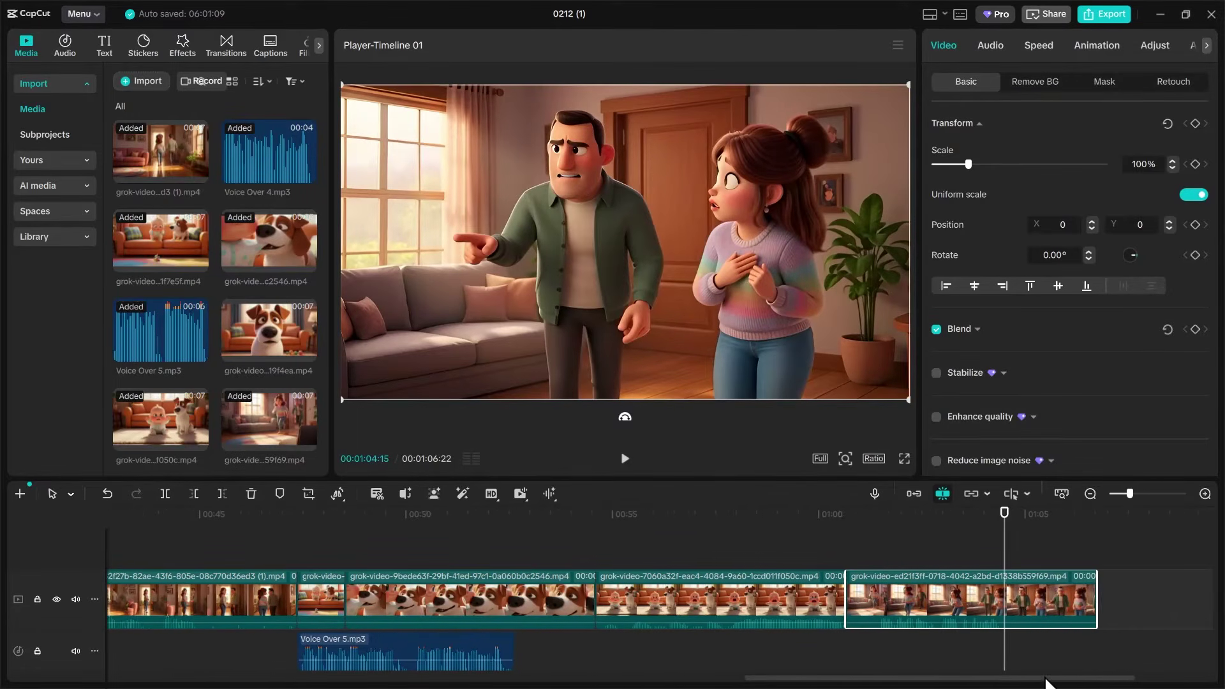
{"action": "left_click_drag", "start_coordinate": [976, 514], "coordinate": [1007, 542]}
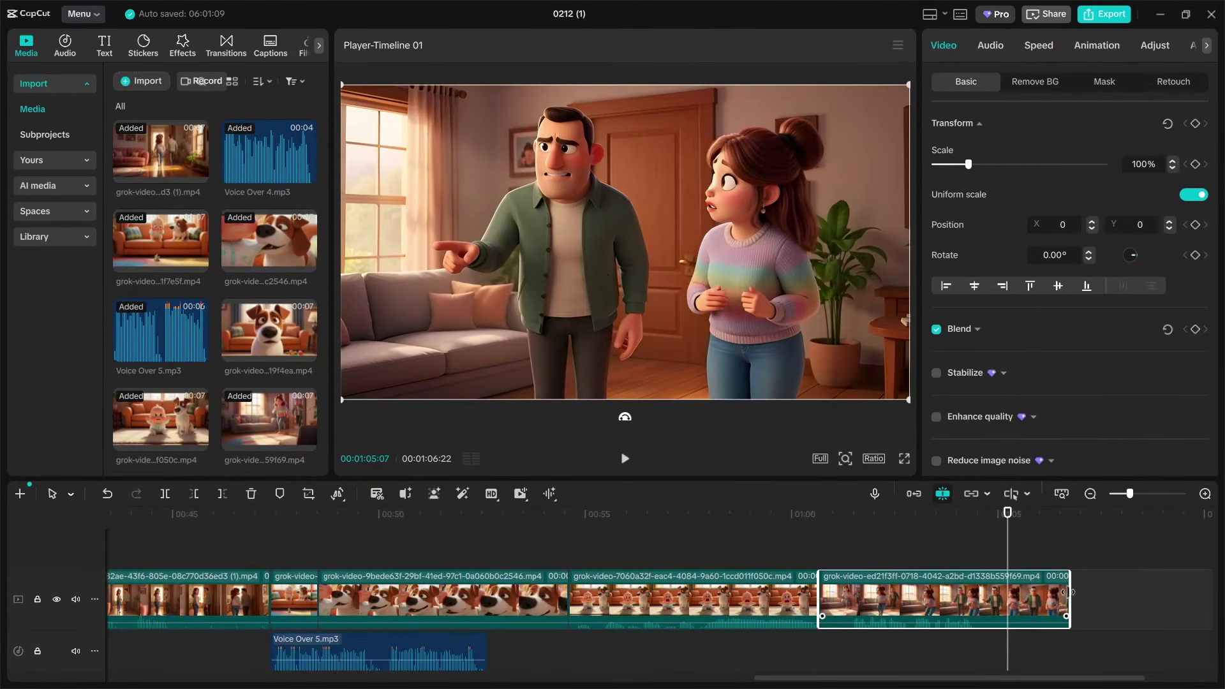
{"action": "left_click_drag", "start_coordinate": [1071, 592], "coordinate": [1008, 592]}
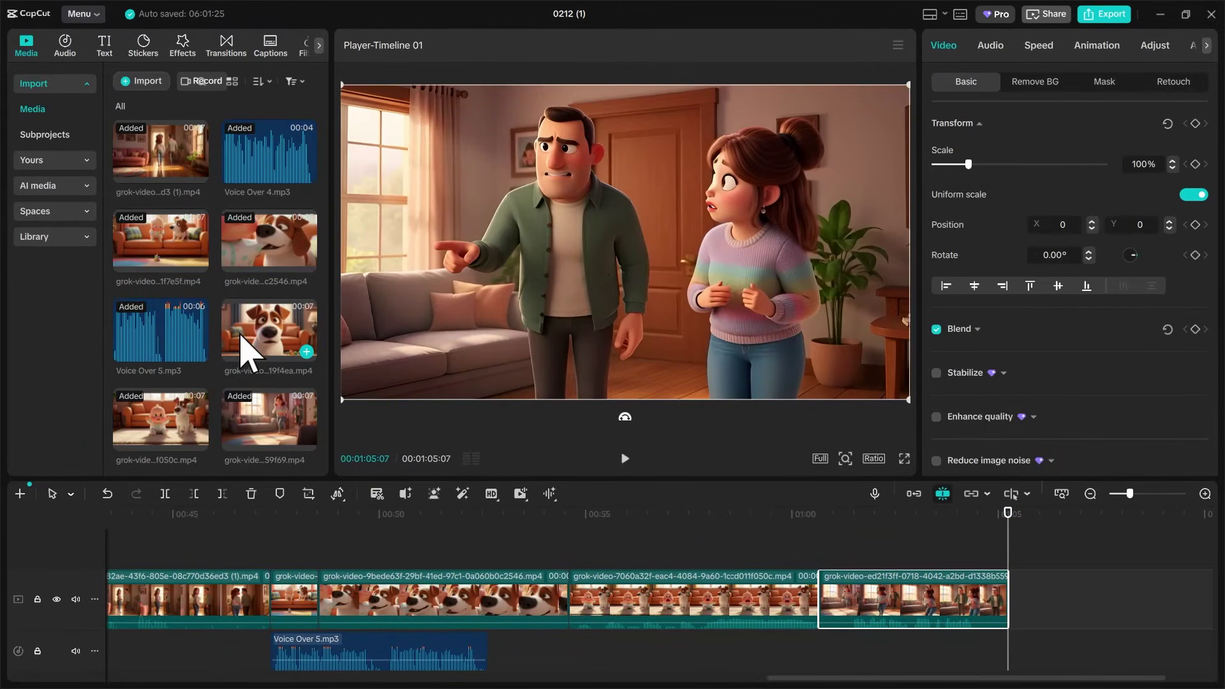
Step: Append Bruno's sad close-up clip directly after the trimmed parents clip on the main track and check the cut between them
{"action": "left_click_drag", "start_coordinate": [262, 354], "coordinate": [1006, 591]}
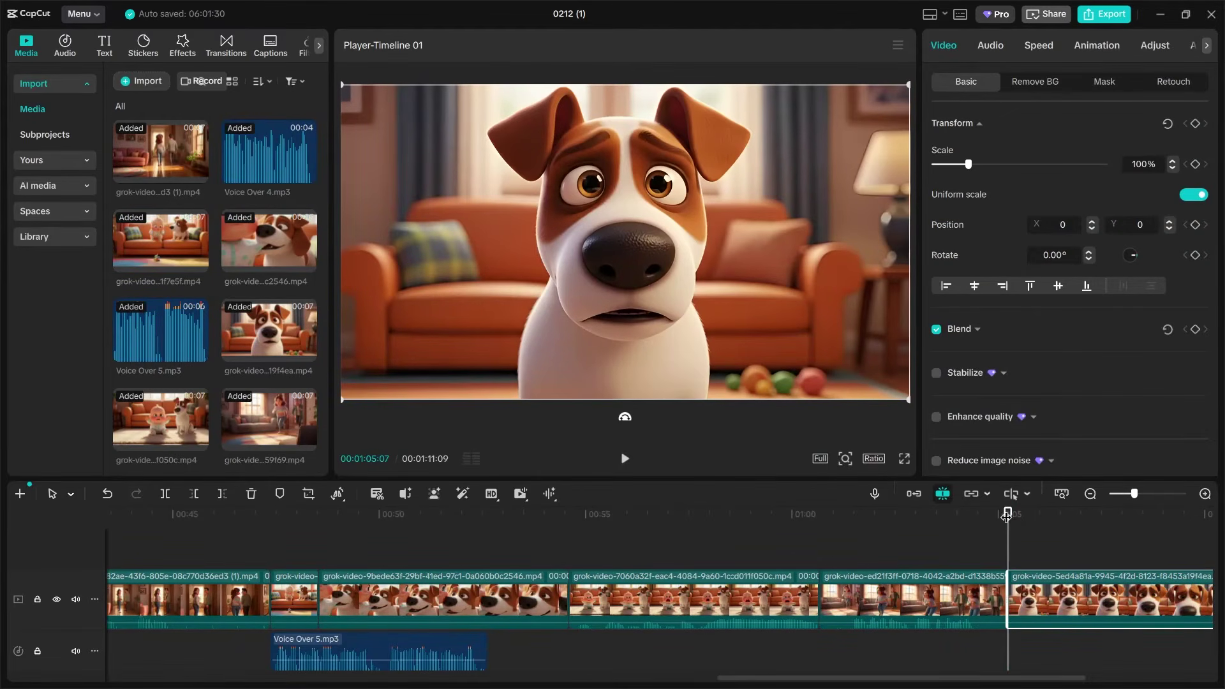
{"action": "left_click_drag", "start_coordinate": [1005, 515], "coordinate": [1075, 518]}
{"action": "left_click", "coordinate": [987, 530]}
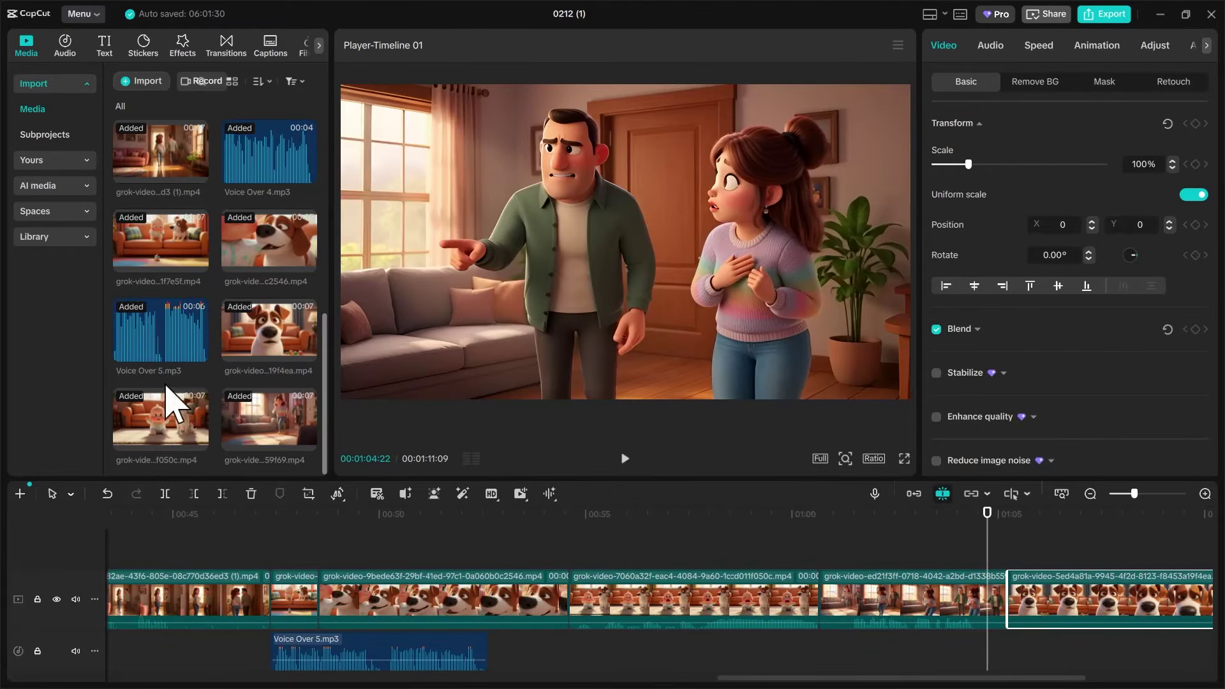
Step: Import Voice Over 6.mp3, Voice Over 7.mp3 and Voice Over 8.mp3 from the Animation Tutorial folder and preview Voice Over 6
{"action": "mouse_move", "coordinate": [199, 337]}
{"action": "scroll", "coordinate": [204, 351], "scroll_direction": "up", "scroll_amount": 4}
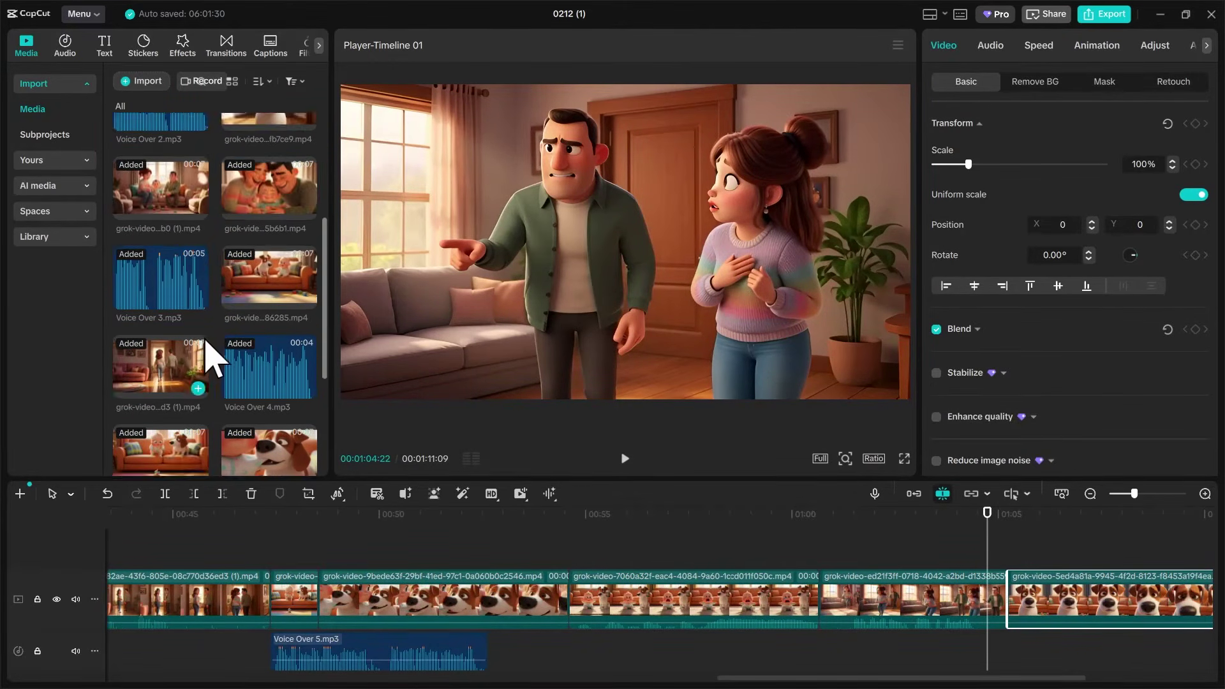
{"action": "left_click", "coordinate": [141, 81]}
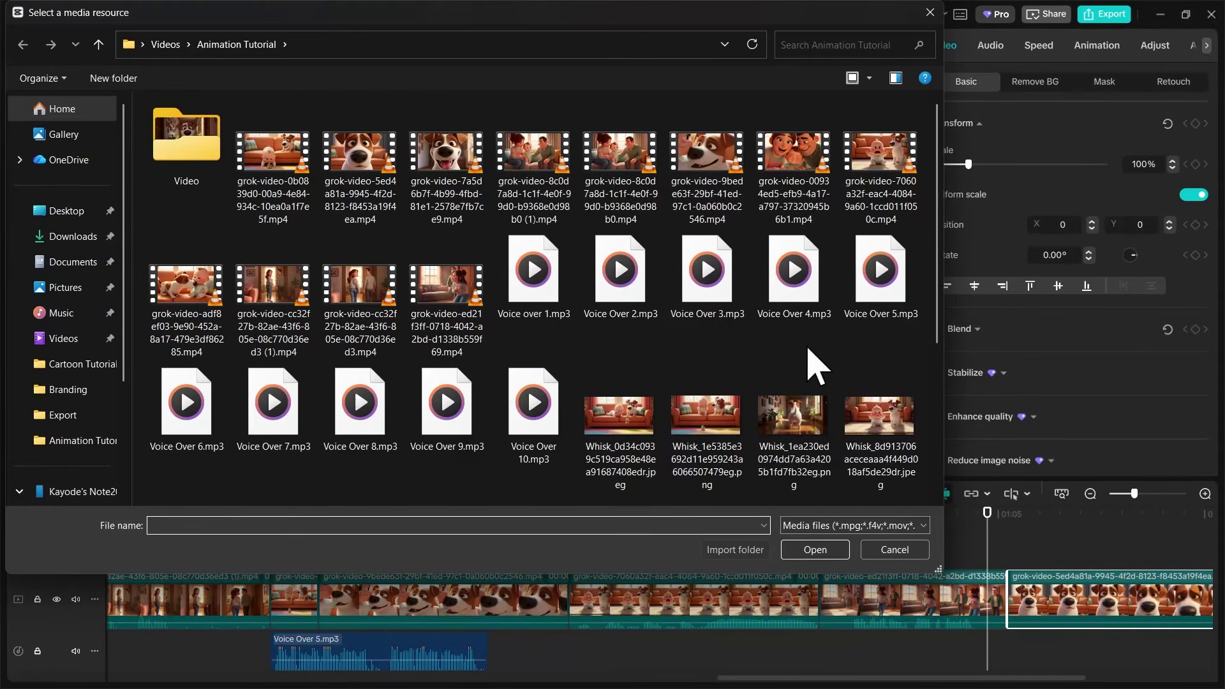
{"action": "left_click", "coordinate": [894, 550]}
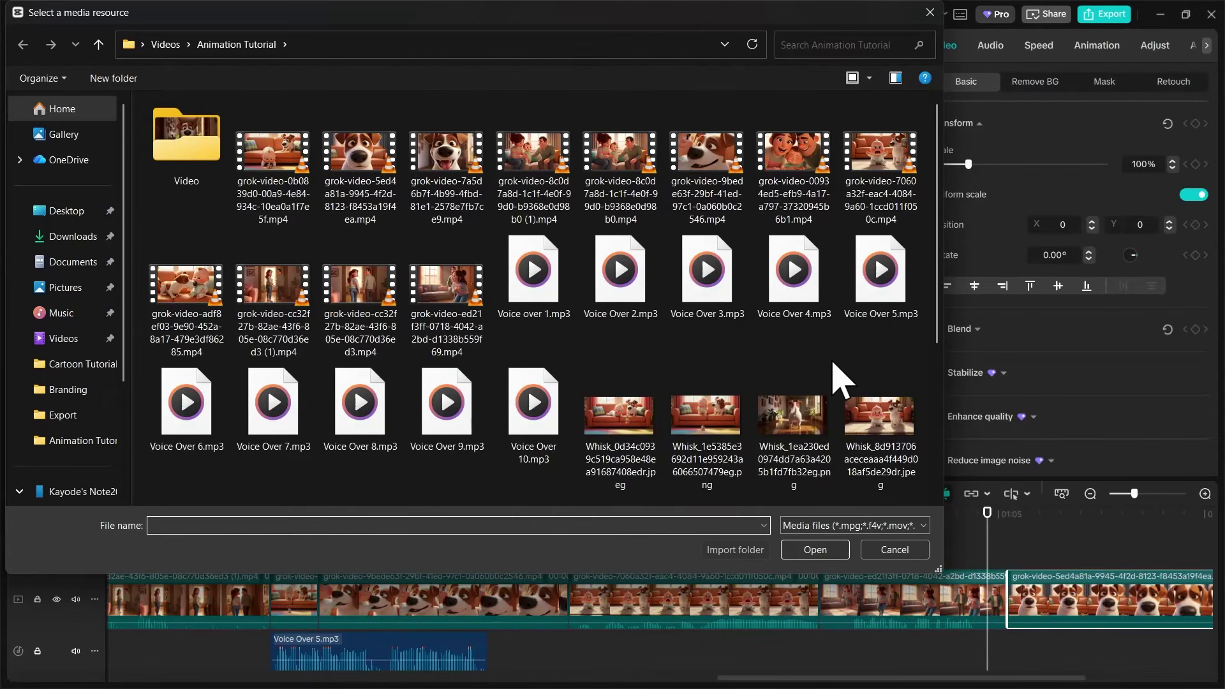
{"action": "left_click", "coordinate": [182, 403]}
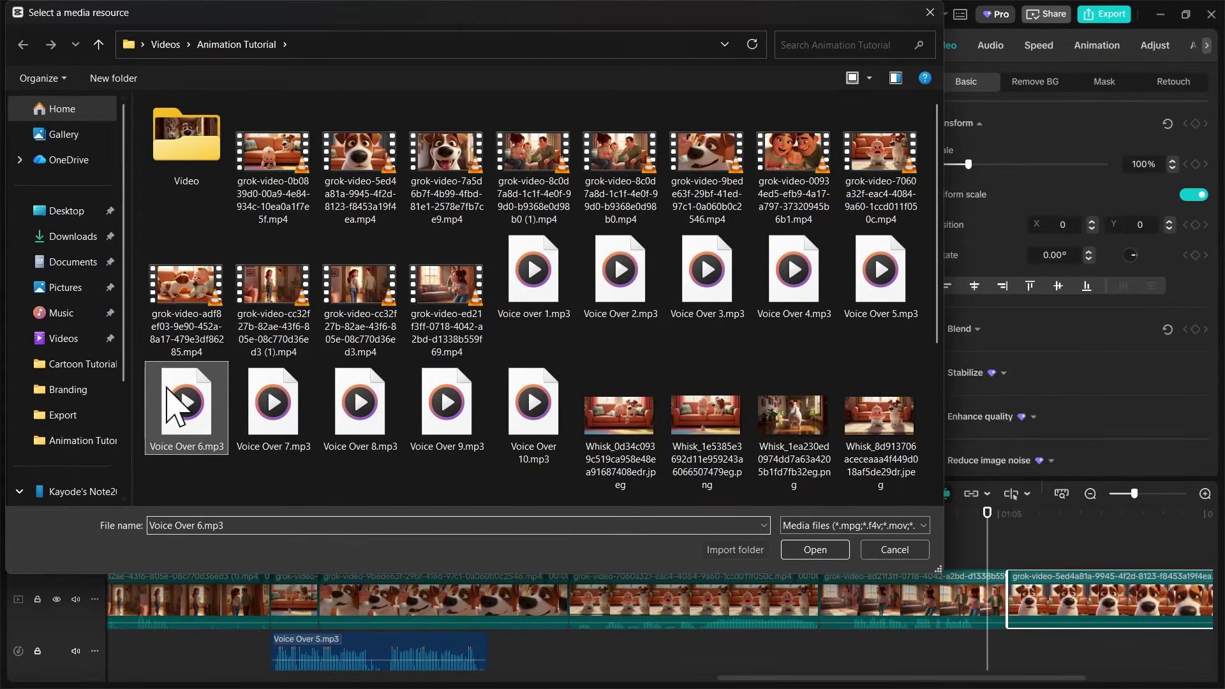
{"action": "left_click", "coordinate": [274, 415], "text": "ctrl"}
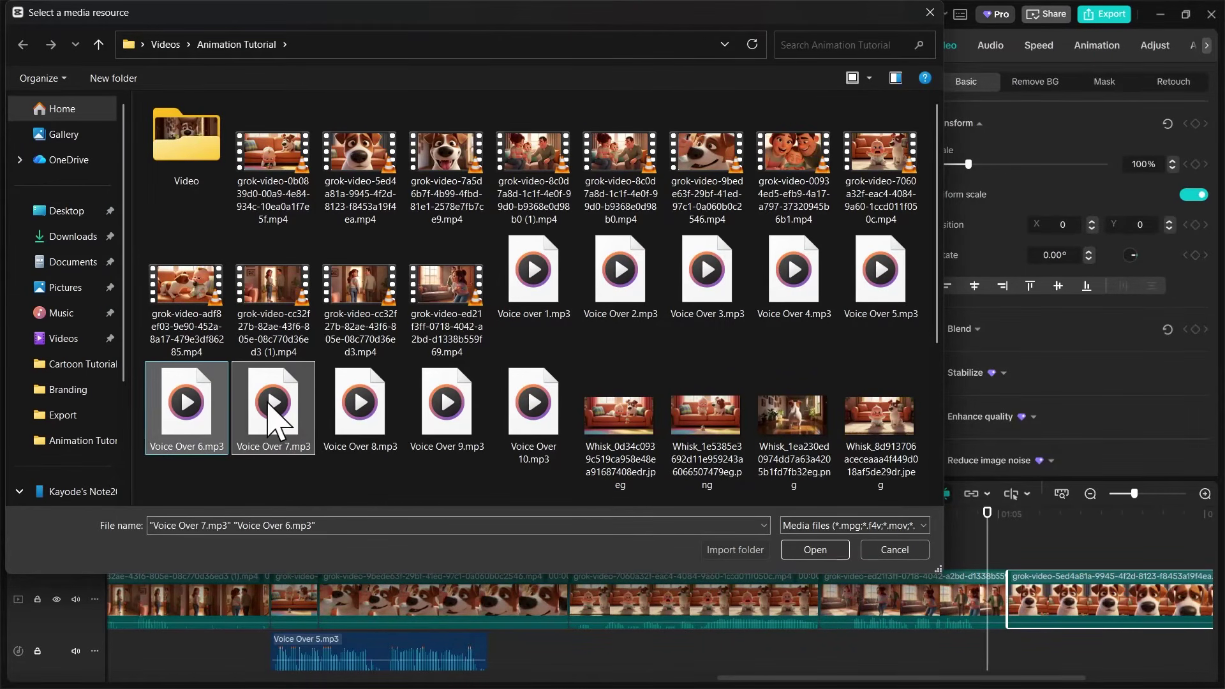
{"action": "left_click", "coordinate": [376, 414], "text": "ctrl"}
{"action": "left_click", "coordinate": [816, 553]}
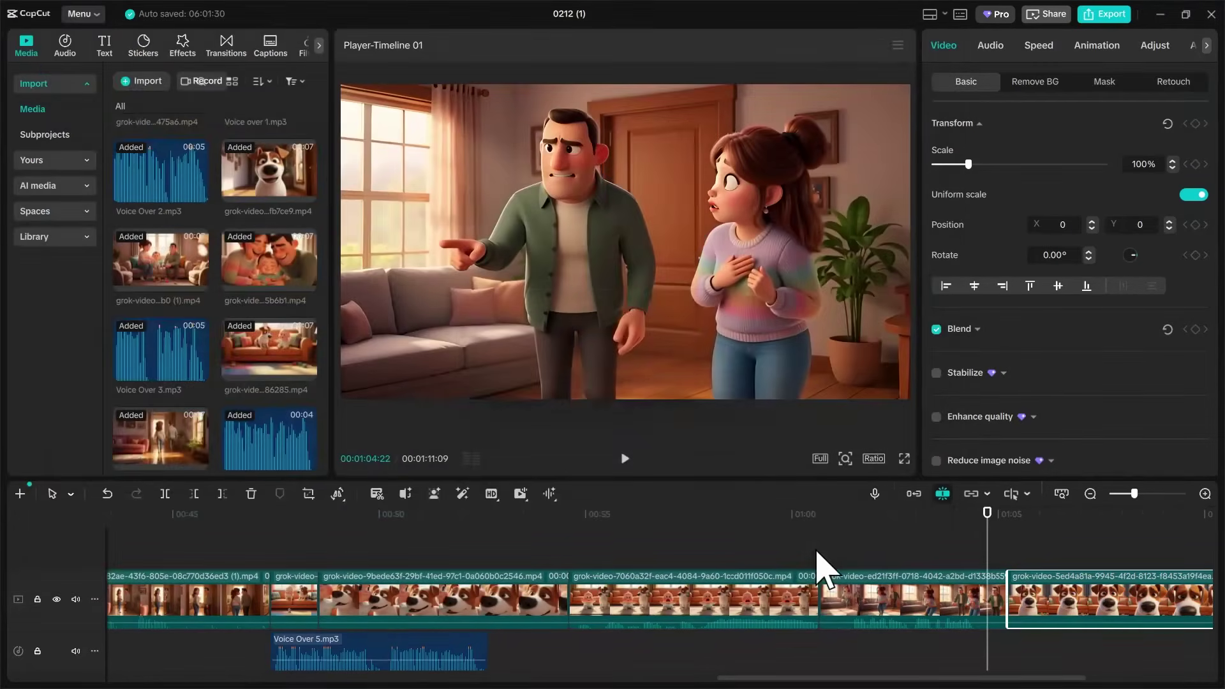
{"action": "left_click", "coordinate": [151, 331]}
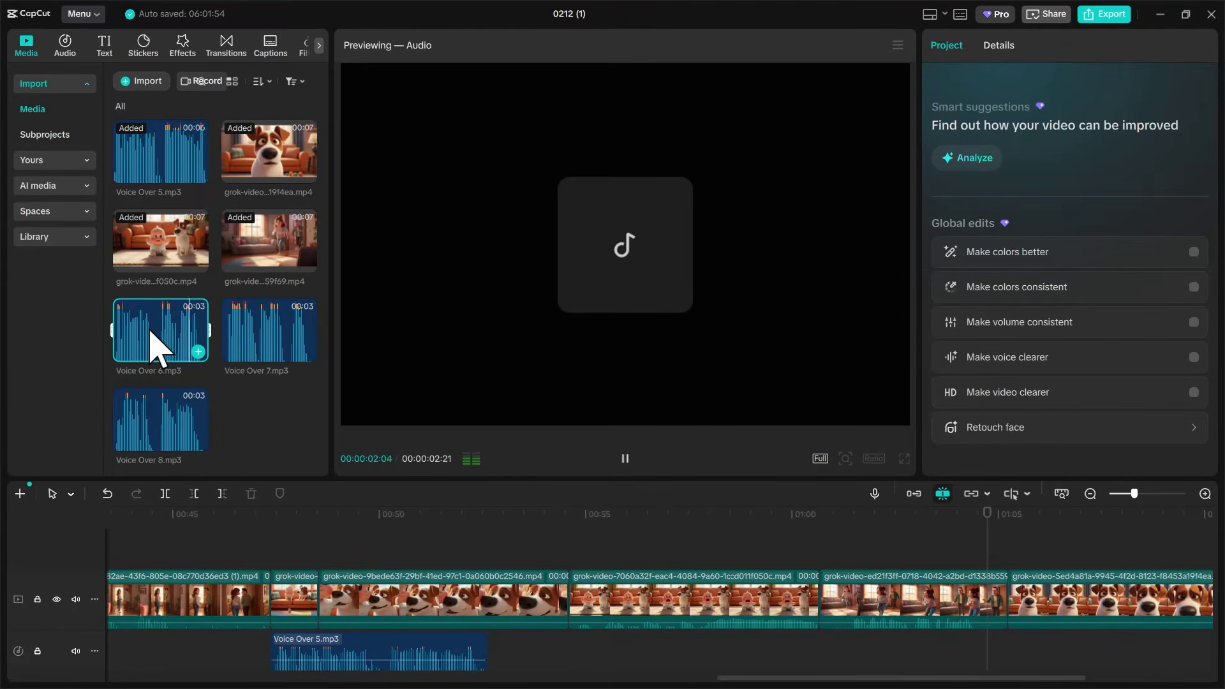
Step: Place Voice Over 6.mp3 on the audio track at about 00:55 and Voice Over 7.mp3 just before 01:05
{"action": "left_click_drag", "start_coordinate": [150, 332], "coordinate": [578, 648]}
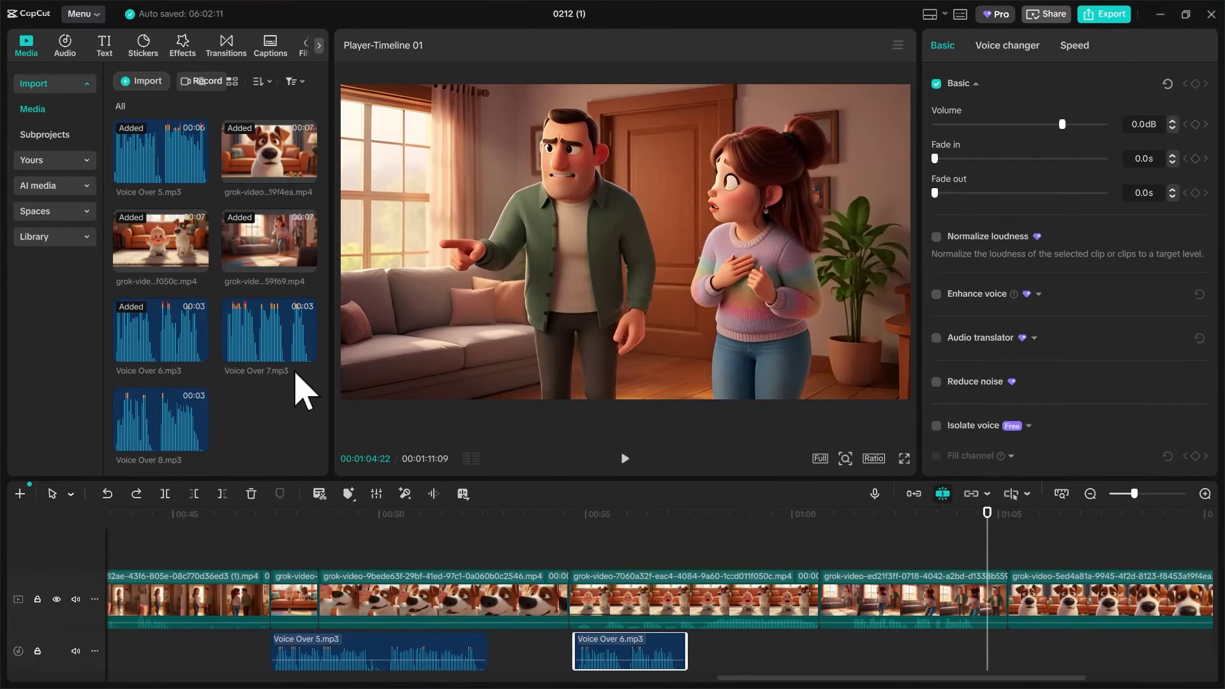
{"action": "left_click", "coordinate": [253, 345]}
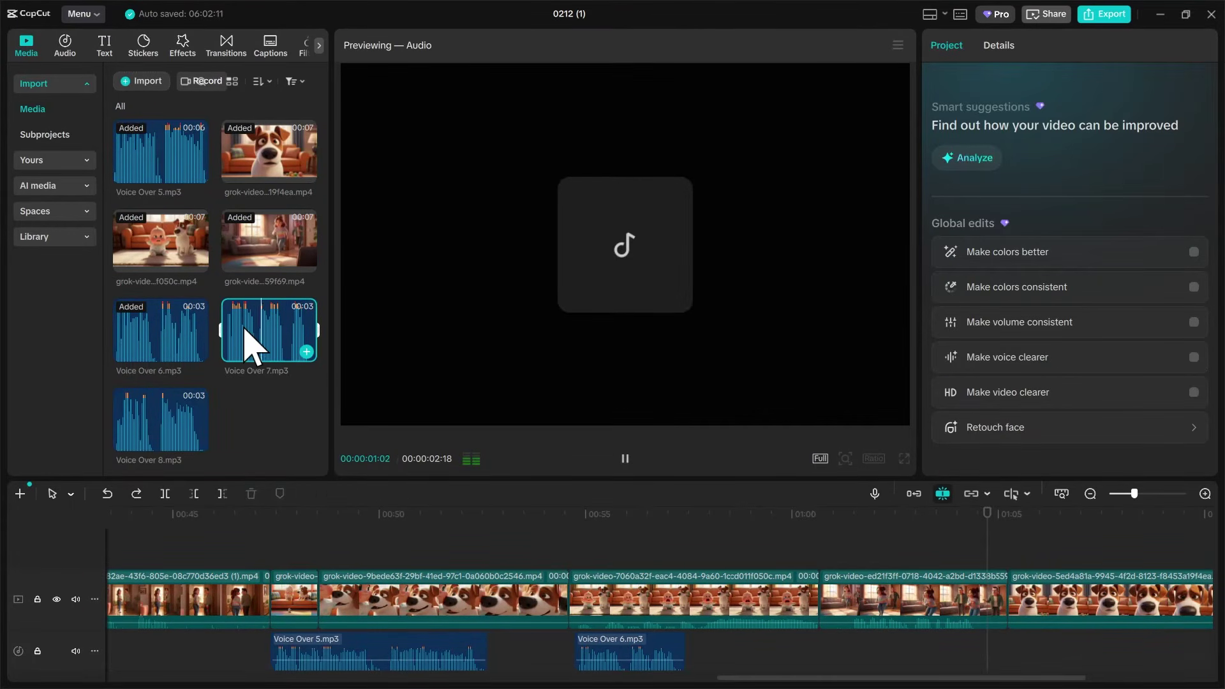
{"action": "left_click_drag", "start_coordinate": [245, 329], "coordinate": [977, 645]}
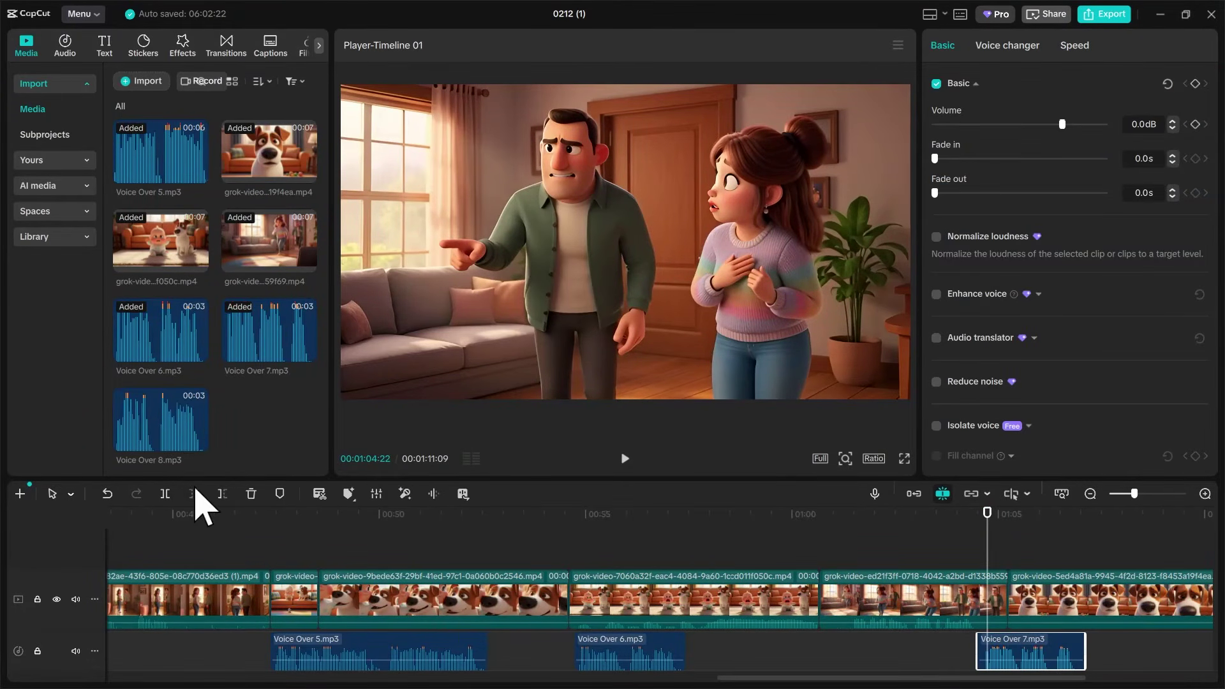
Step: Add Voice Over 8.mp3 starting at the end of the last video clip, and align Voice Over 7.mp3 with that clip's start
{"action": "left_click", "coordinate": [152, 436]}
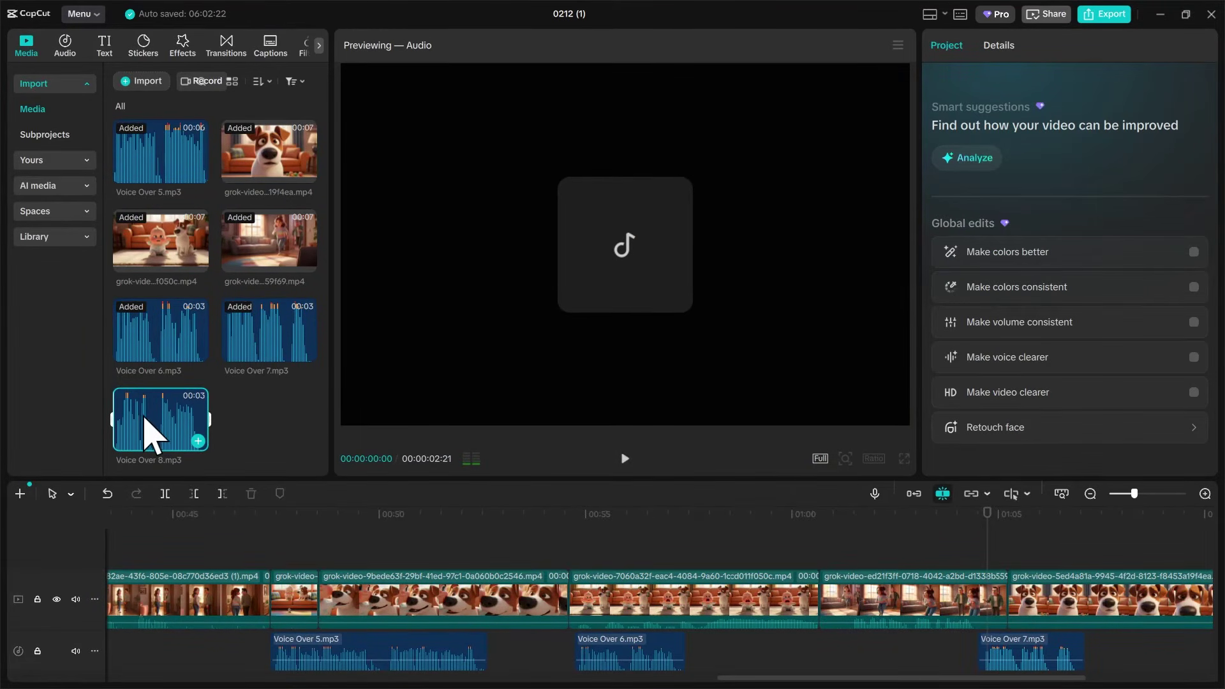
{"action": "left_click", "coordinate": [197, 441]}
{"action": "scroll", "coordinate": [829, 670], "scroll_direction": "right", "scroll_amount": 5}
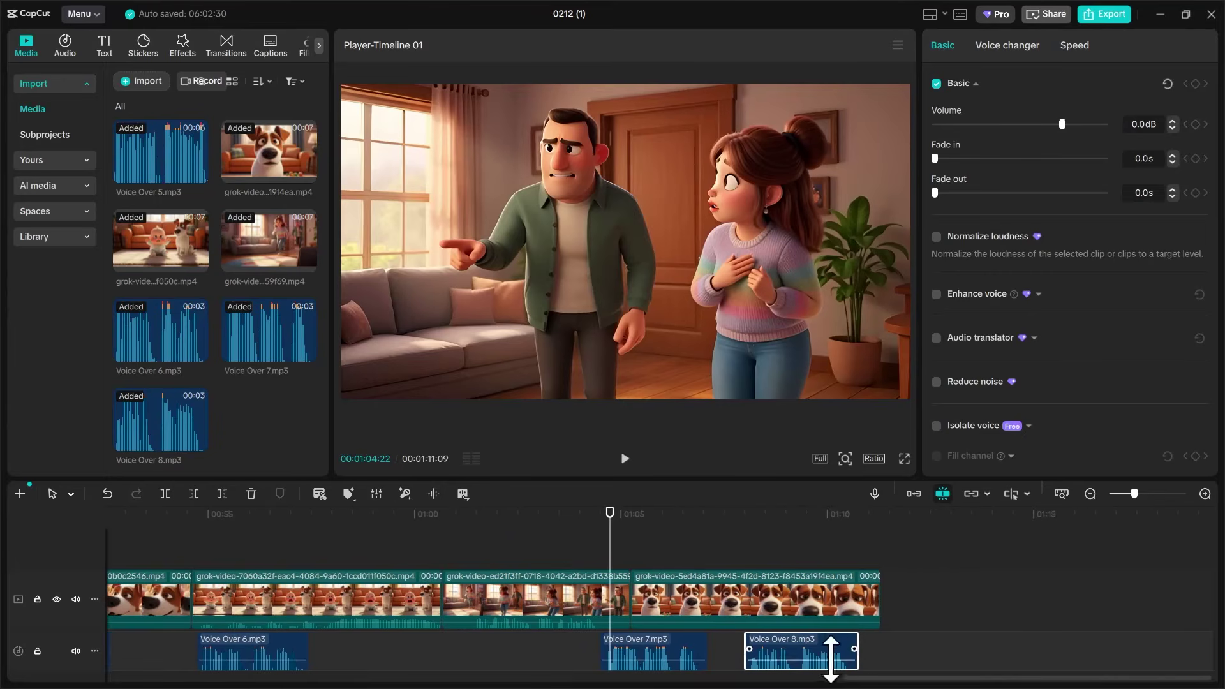
{"action": "left_click_drag", "start_coordinate": [777, 641], "coordinate": [924, 642]}
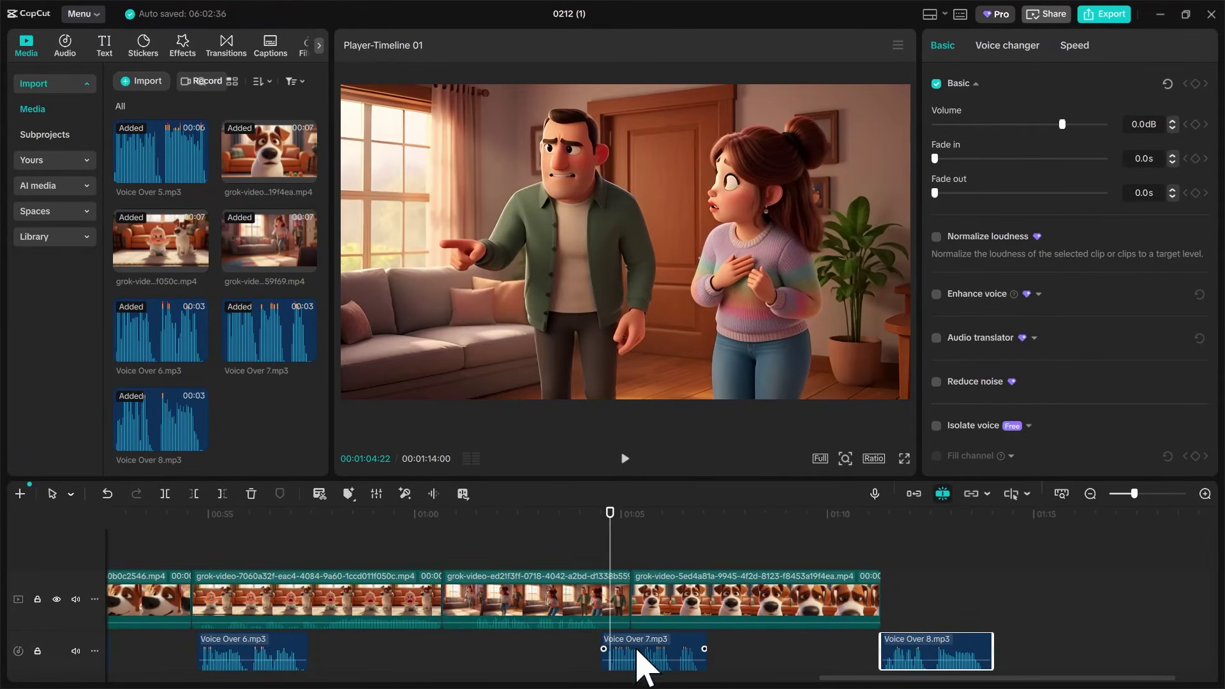
{"action": "left_click_drag", "start_coordinate": [657, 660], "coordinate": [692, 661]}
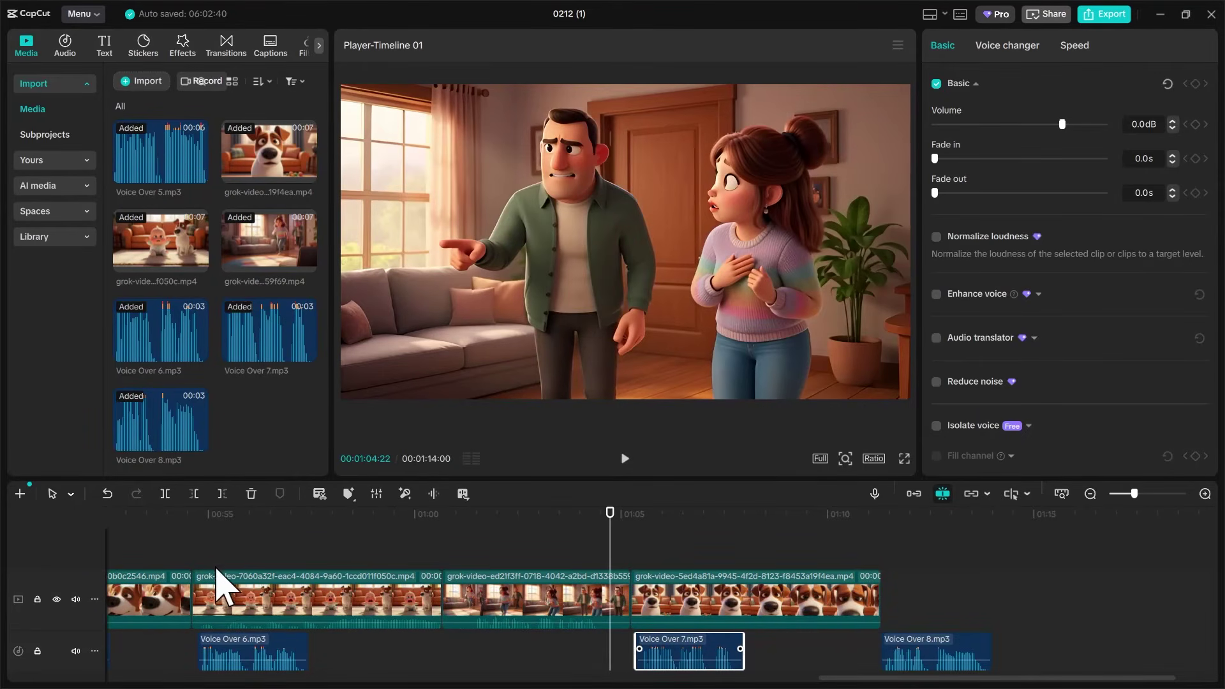
Step: Play the sequence from about 00:52:29 to the end of the last video clip to check the voice-over timing
{"action": "left_click_drag", "start_coordinate": [611, 515], "coordinate": [268, 520]}
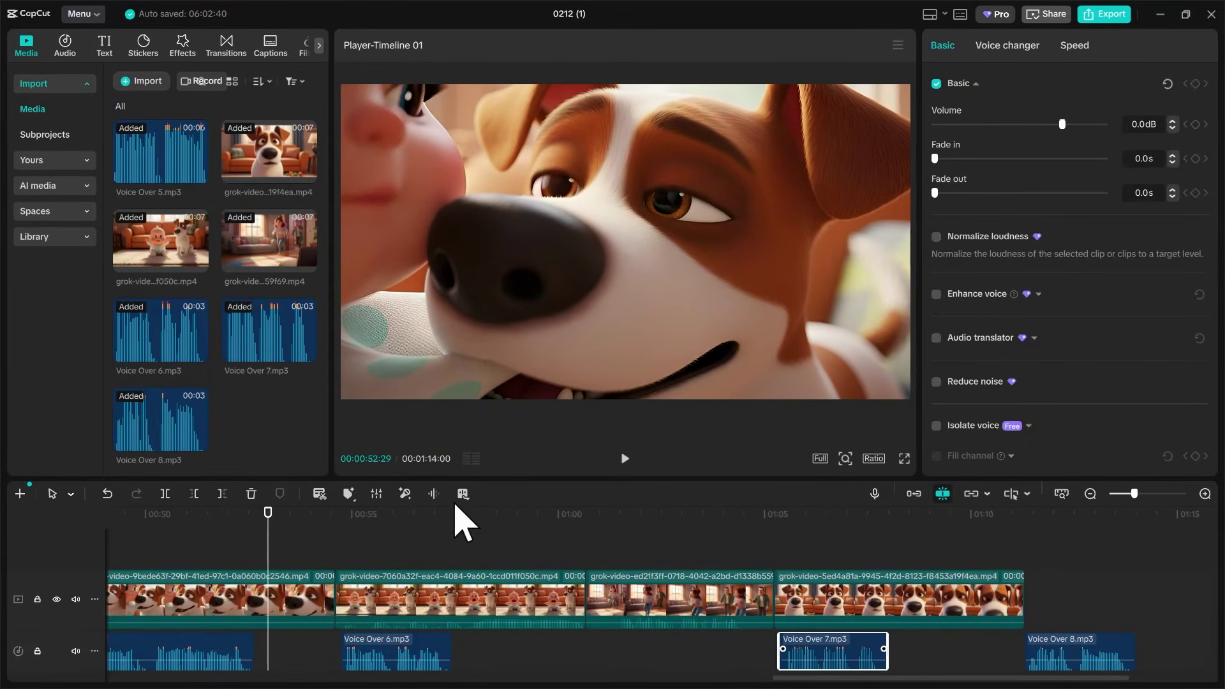
{"action": "left_click", "coordinate": [624, 457]}
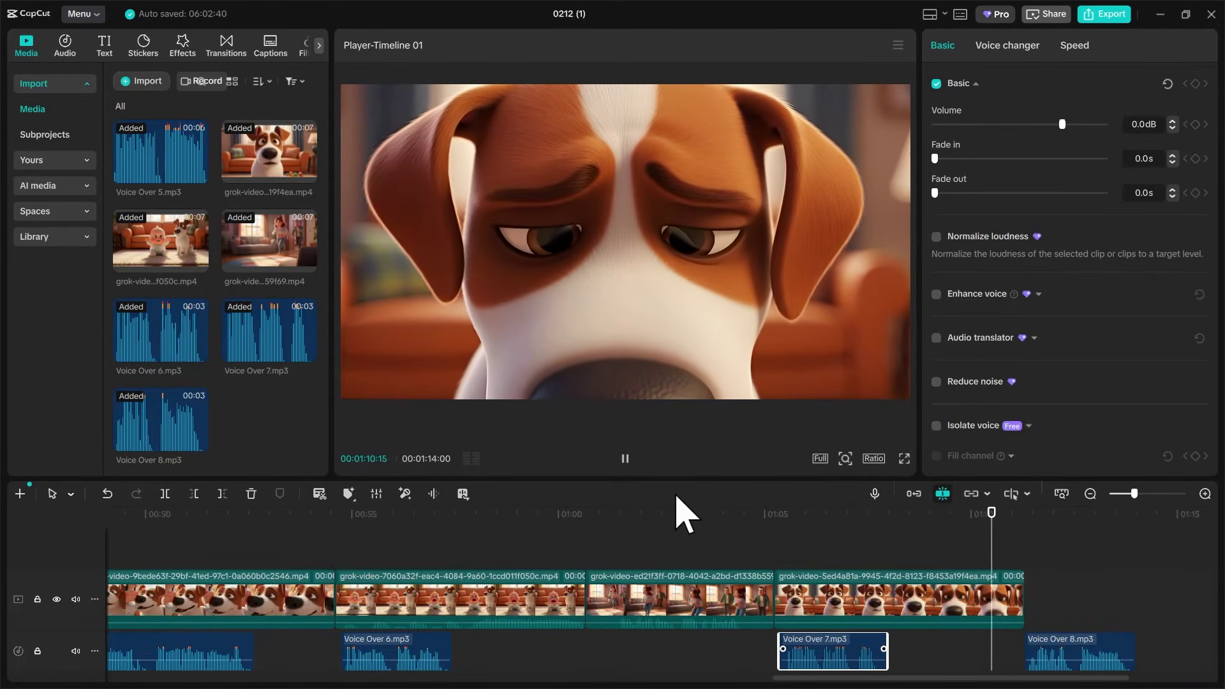
{"action": "key", "text": "space"}
{"action": "scroll", "coordinate": [764, 518], "scroll_direction": "right", "scroll_amount": 4}
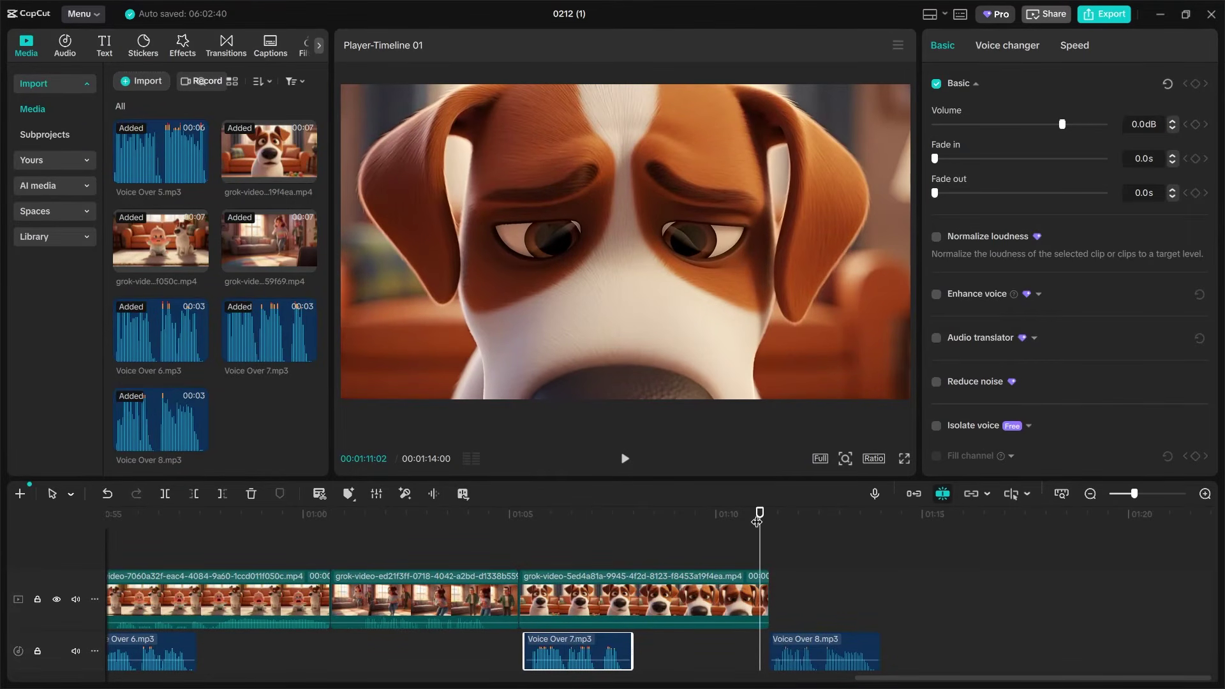
{"action": "left_click_drag", "start_coordinate": [760, 514], "coordinate": [758, 514]}
Step: Switch to the ChatGPT script in the browser and copy Mom's Scene 7 line "We… we can't keep him. Not after this."
{"action": "left_click", "coordinate": [1158, 14]}
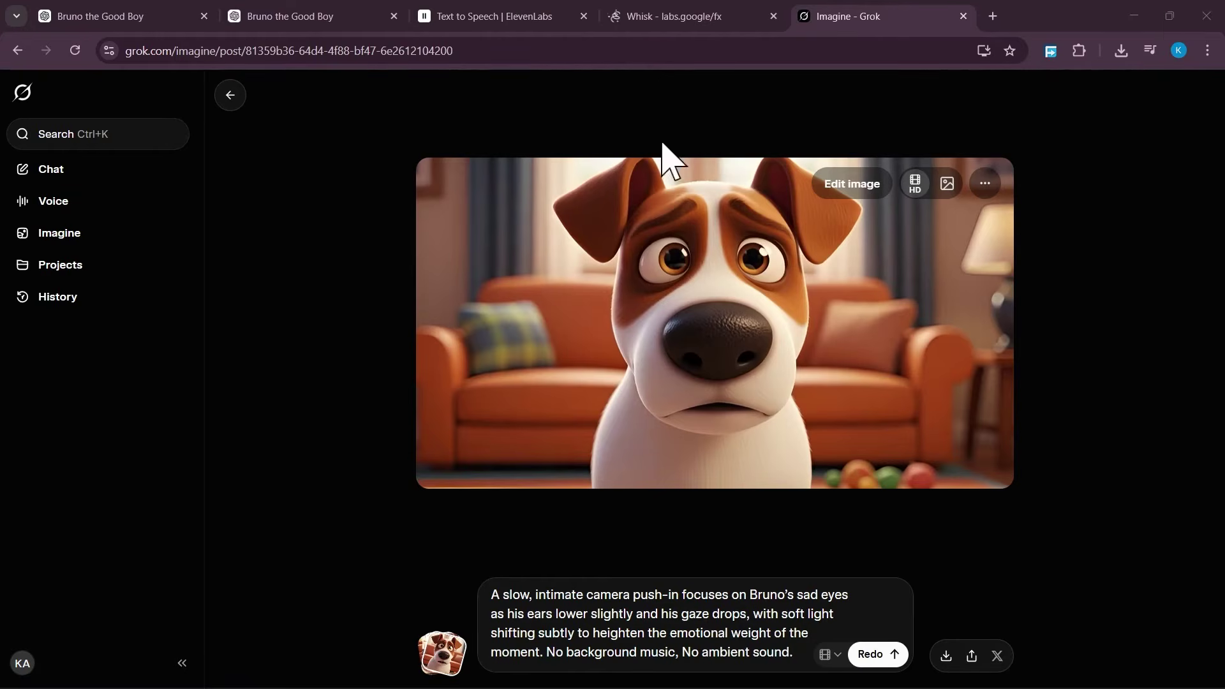
{"action": "left_click", "coordinate": [309, 14]}
{"action": "left_click", "coordinate": [90, 16]}
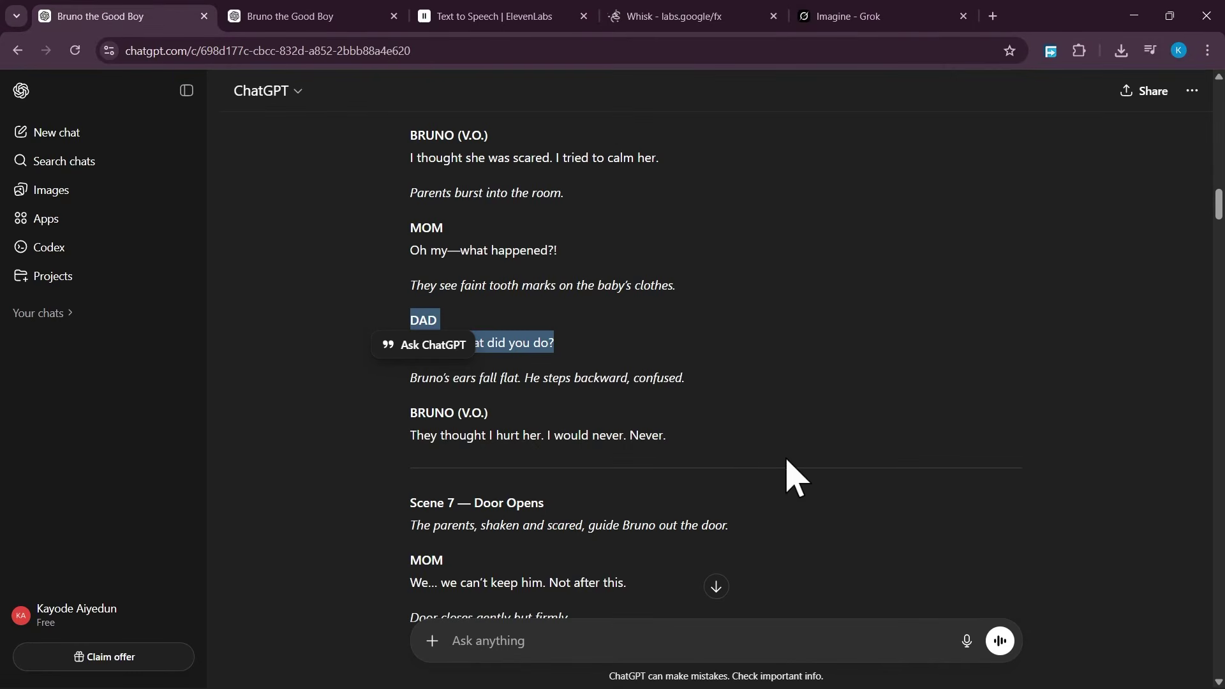
{"action": "left_click", "coordinate": [410, 446]}
{"action": "scroll", "coordinate": [447, 434], "scroll_direction": "down", "scroll_amount": 3}
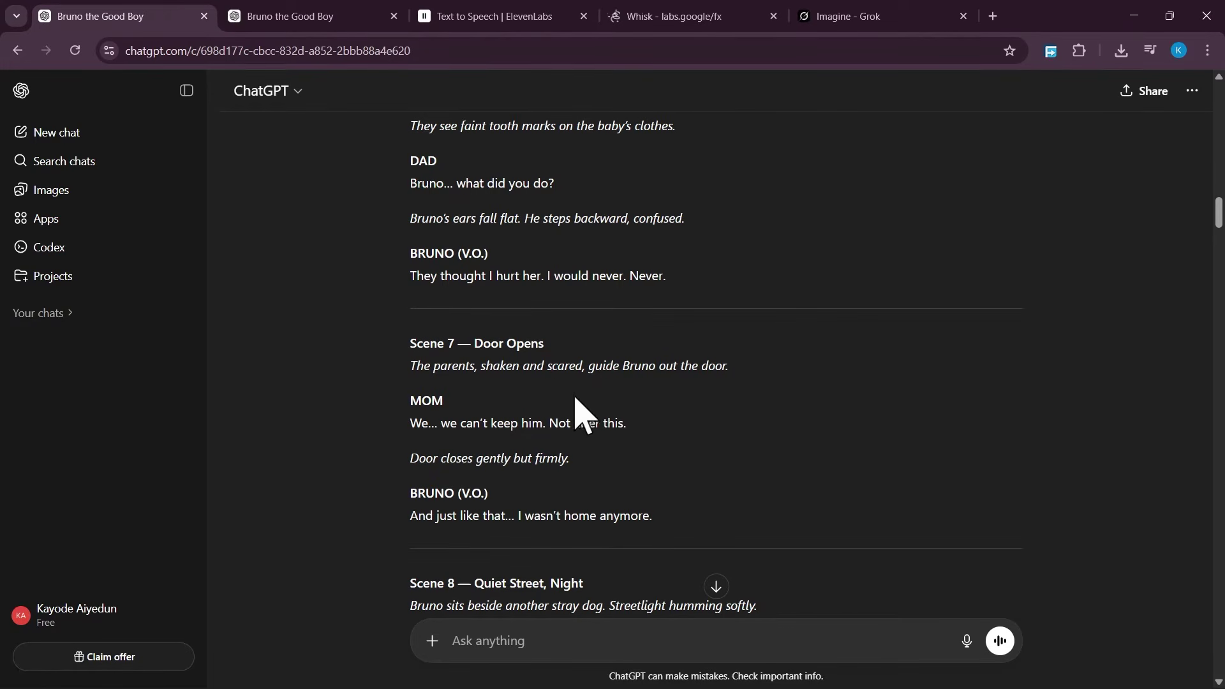
{"action": "scroll", "coordinate": [390, 415], "scroll_direction": "down", "scroll_amount": 1}
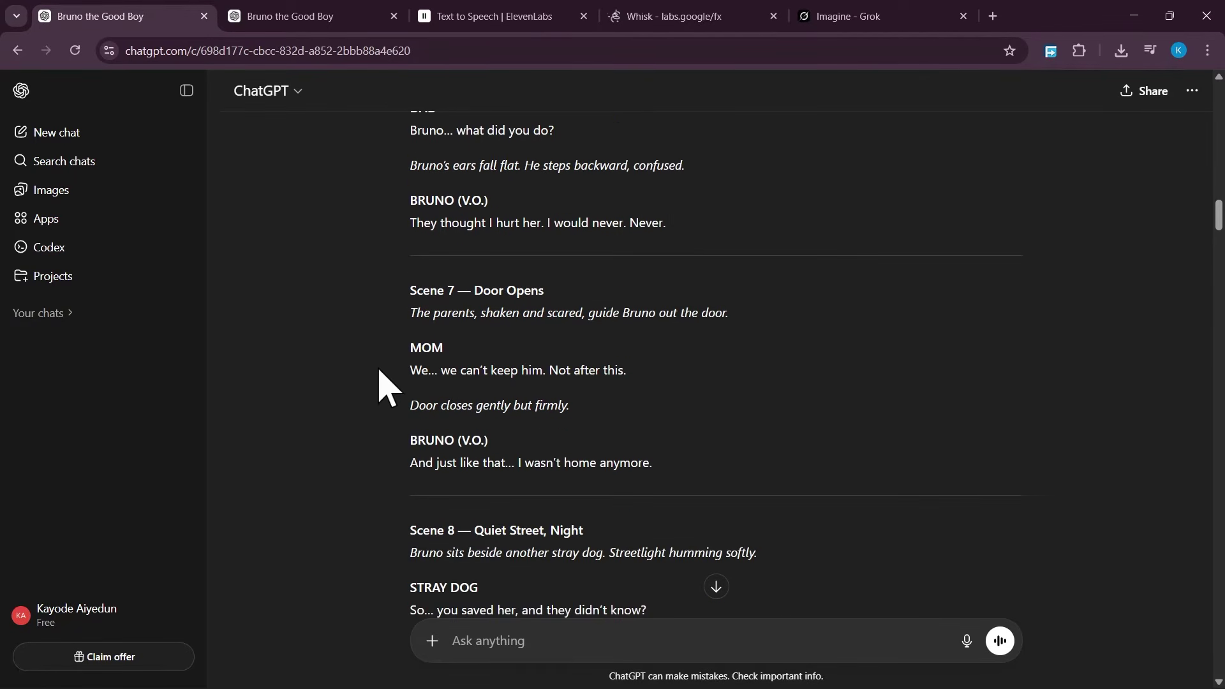
{"action": "left_click_drag", "start_coordinate": [397, 370], "coordinate": [614, 387]}
{"action": "right_click", "coordinate": [617, 375]}
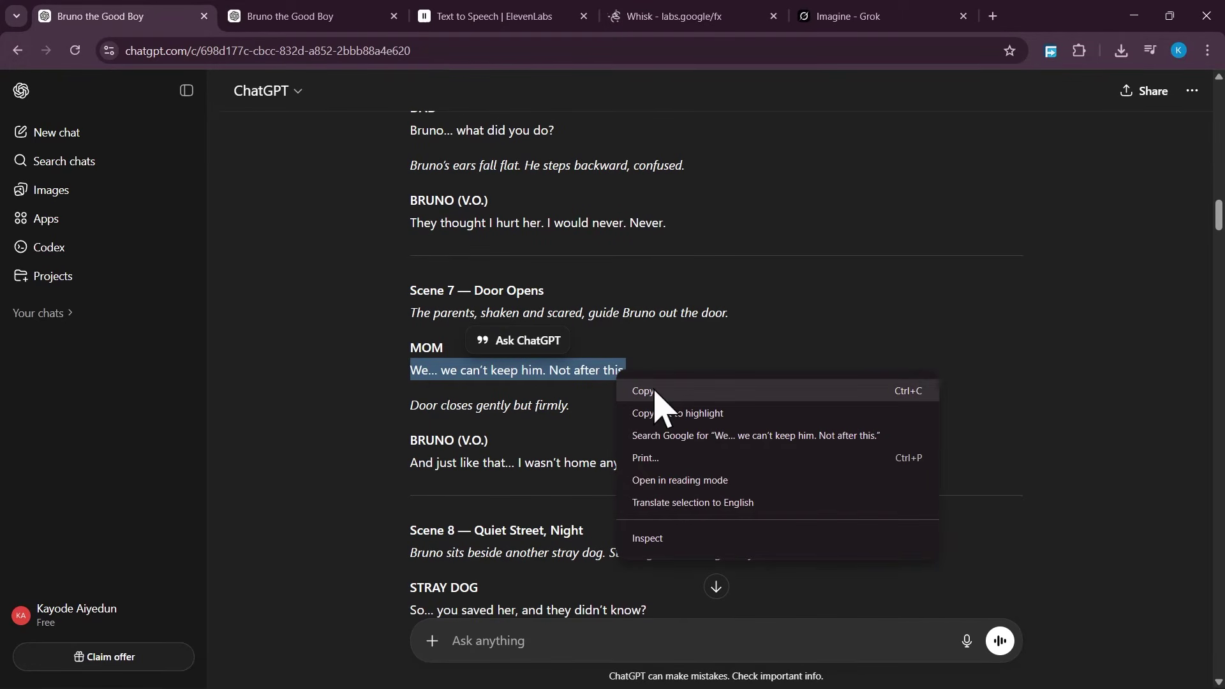
{"action": "left_click", "coordinate": [654, 390]}
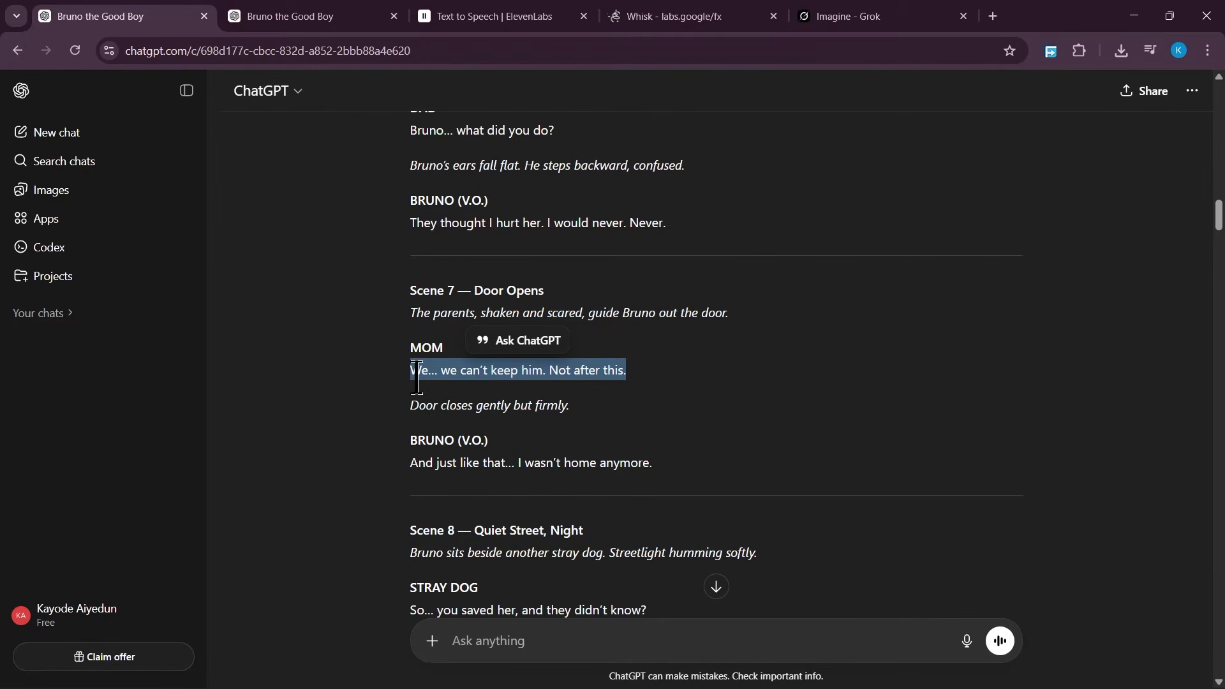
{"action": "right_click", "coordinate": [421, 381]}
{"action": "left_click", "coordinate": [435, 395]}
Step: Submit "We… we can't keep him. Not after this." as a message in the ChatGPT conversation
{"action": "left_click", "coordinate": [520, 647]}
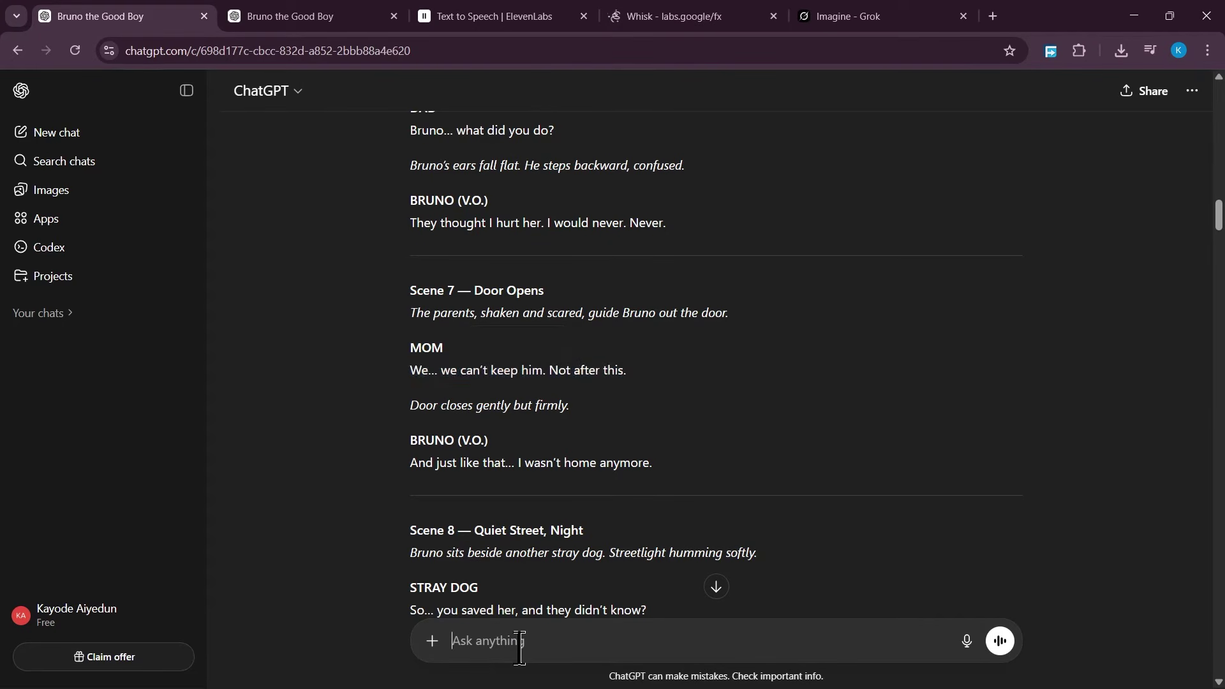
{"action": "type", "text": "We… we can’t keep him. Not after this."}
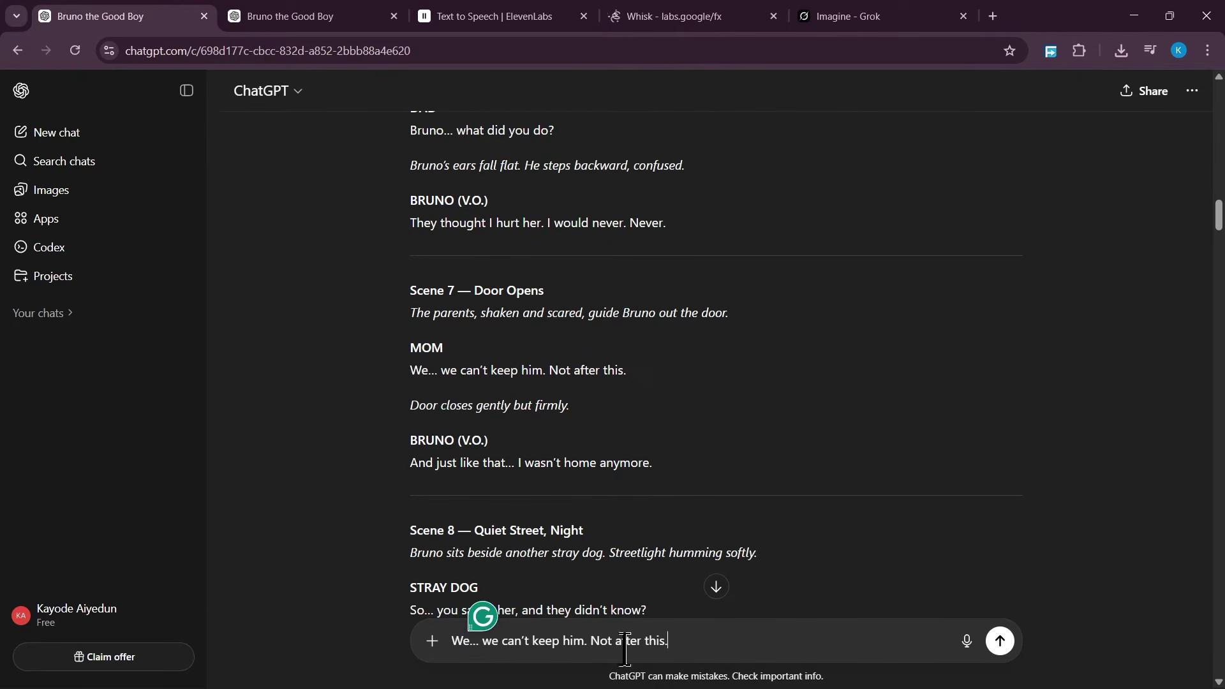
{"action": "left_click", "coordinate": [1000, 640]}
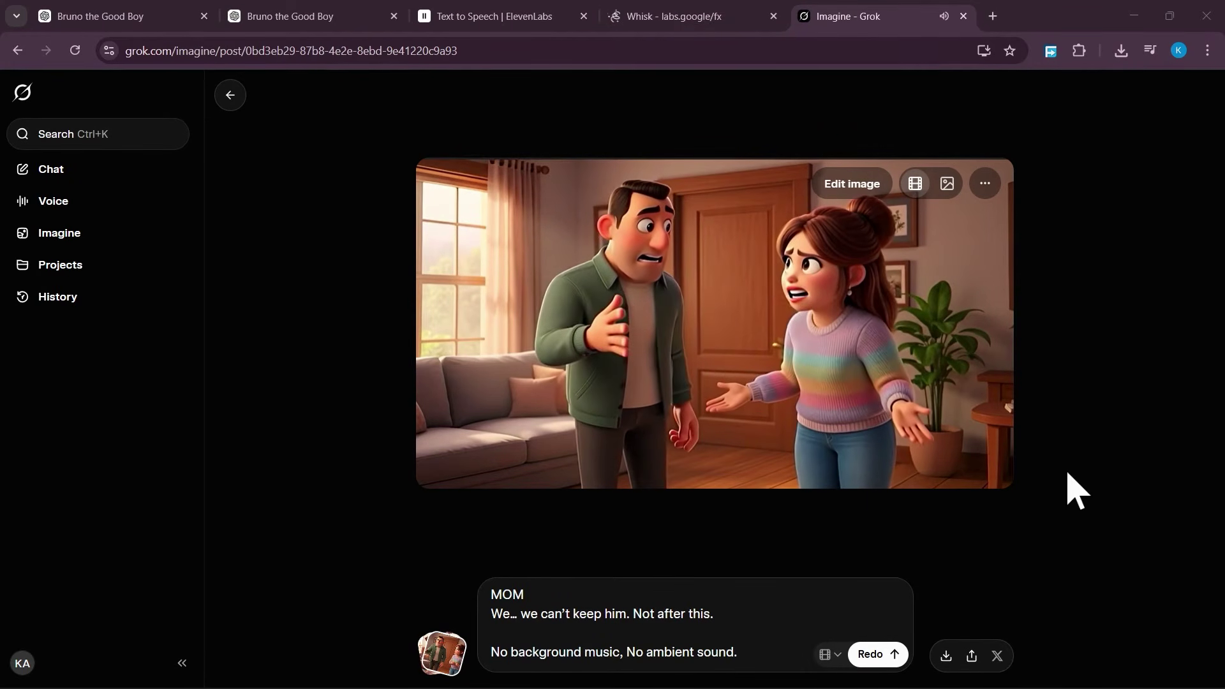
Step: Pause the generated video of Mom and Dad in Grok, upscale it, and download it
{"action": "left_click", "coordinate": [444, 450]}
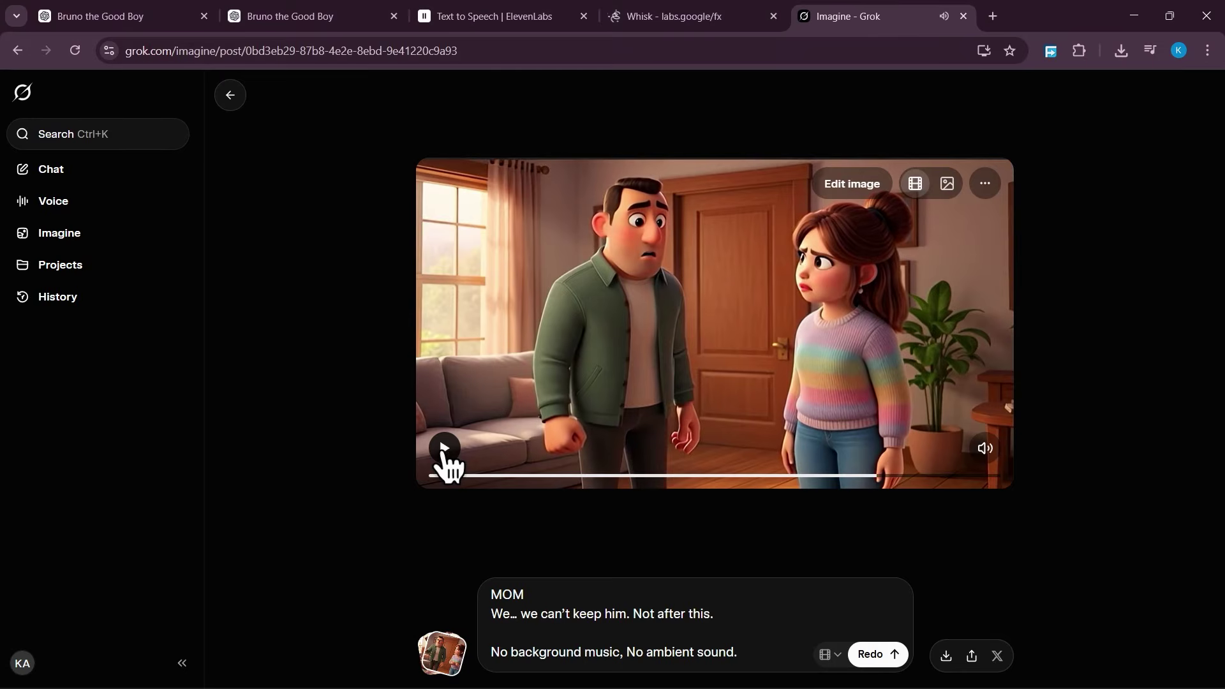
{"action": "left_click", "coordinate": [445, 450]}
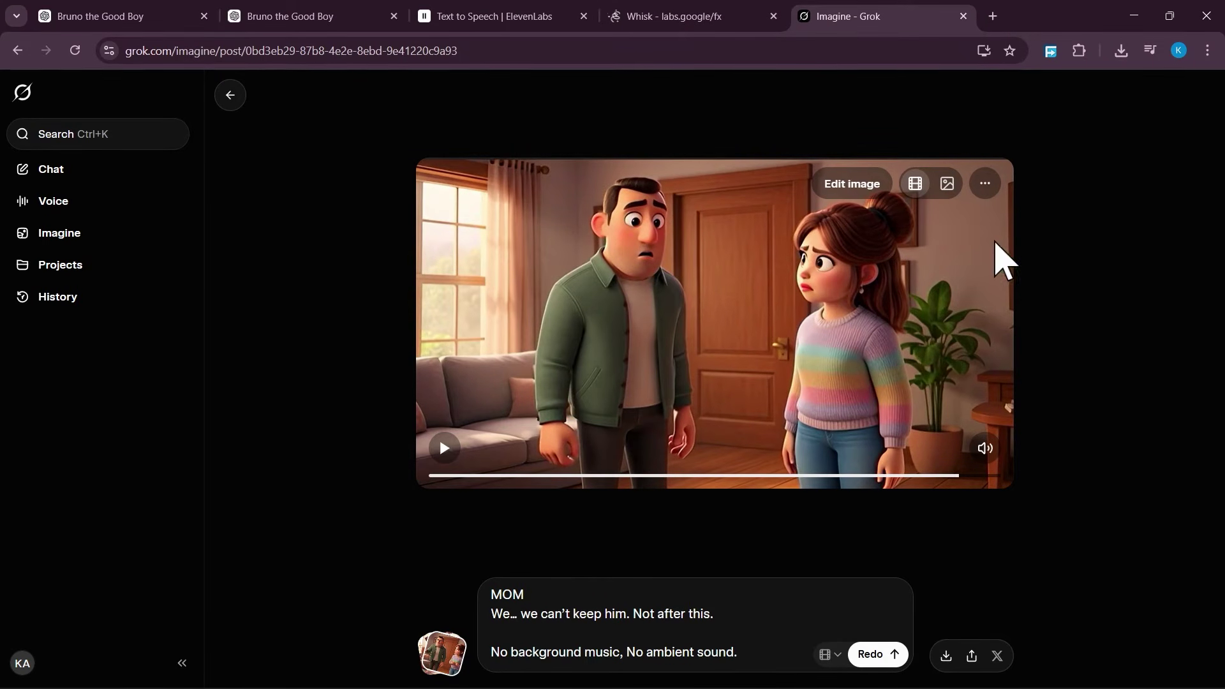
{"action": "left_click", "coordinate": [986, 184]}
{"action": "left_click", "coordinate": [963, 339]}
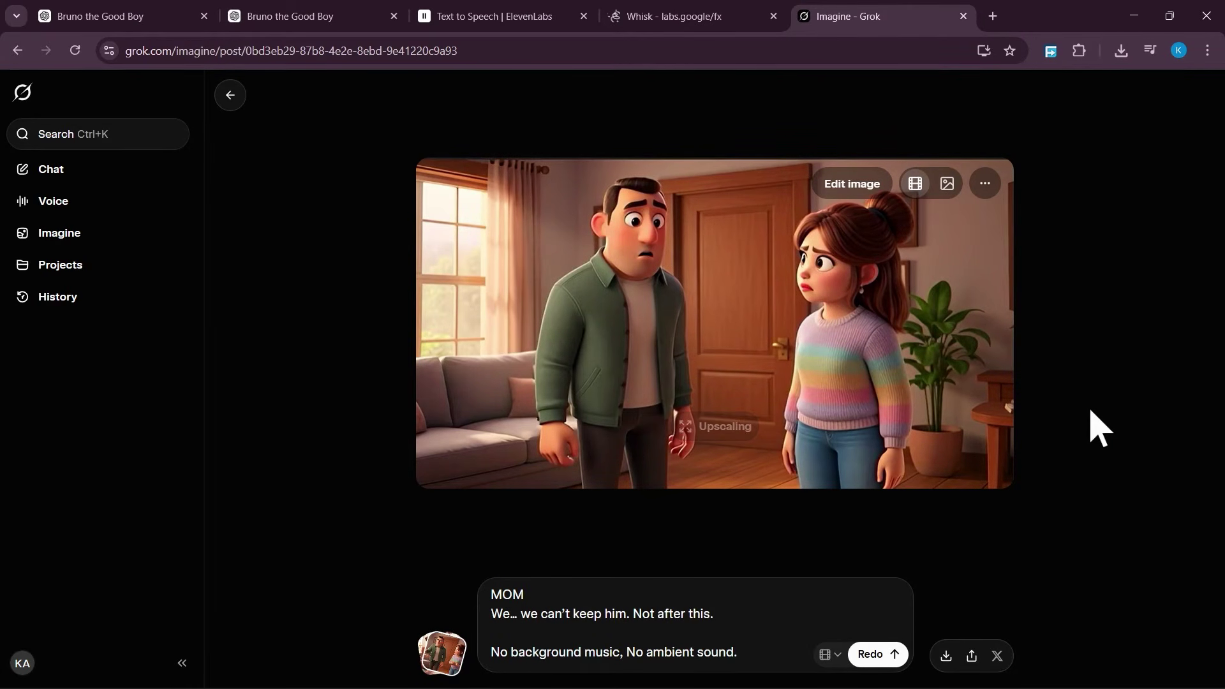
{"action": "left_click", "coordinate": [946, 656]}
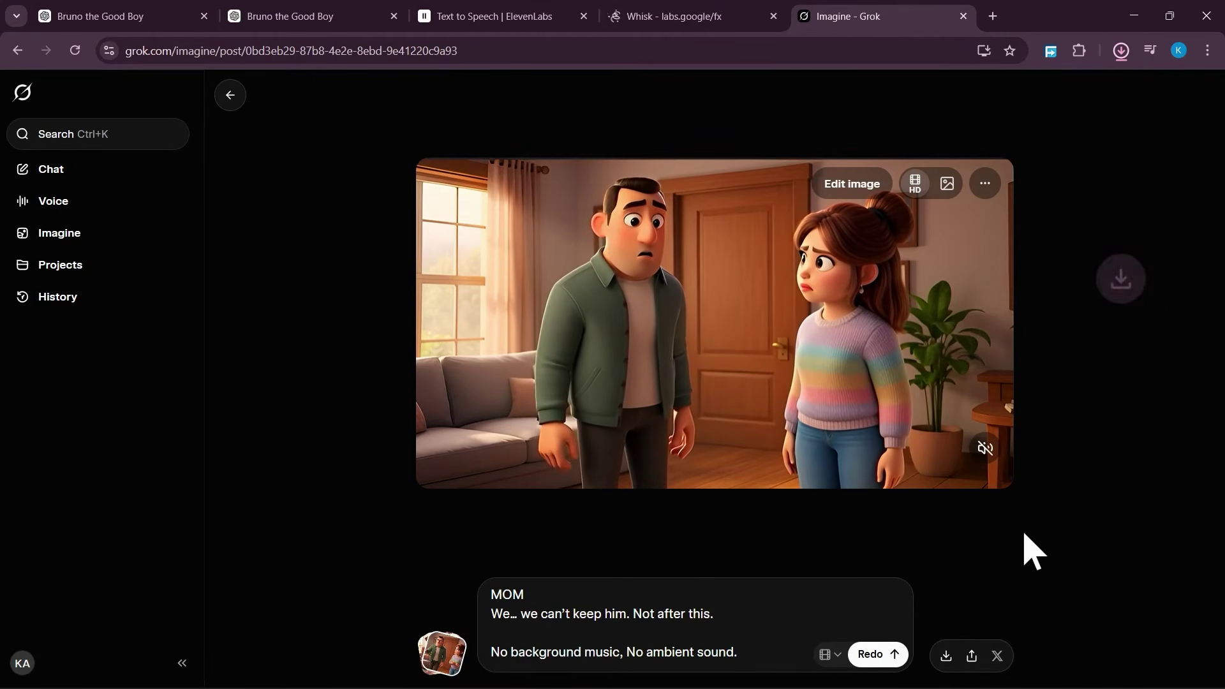
Step: Return to the ChatGPT script and copy Scene 7's "Door closes gently but firmly." together with Bruno's following voice-over line
{"action": "left_click", "coordinate": [114, 12]}
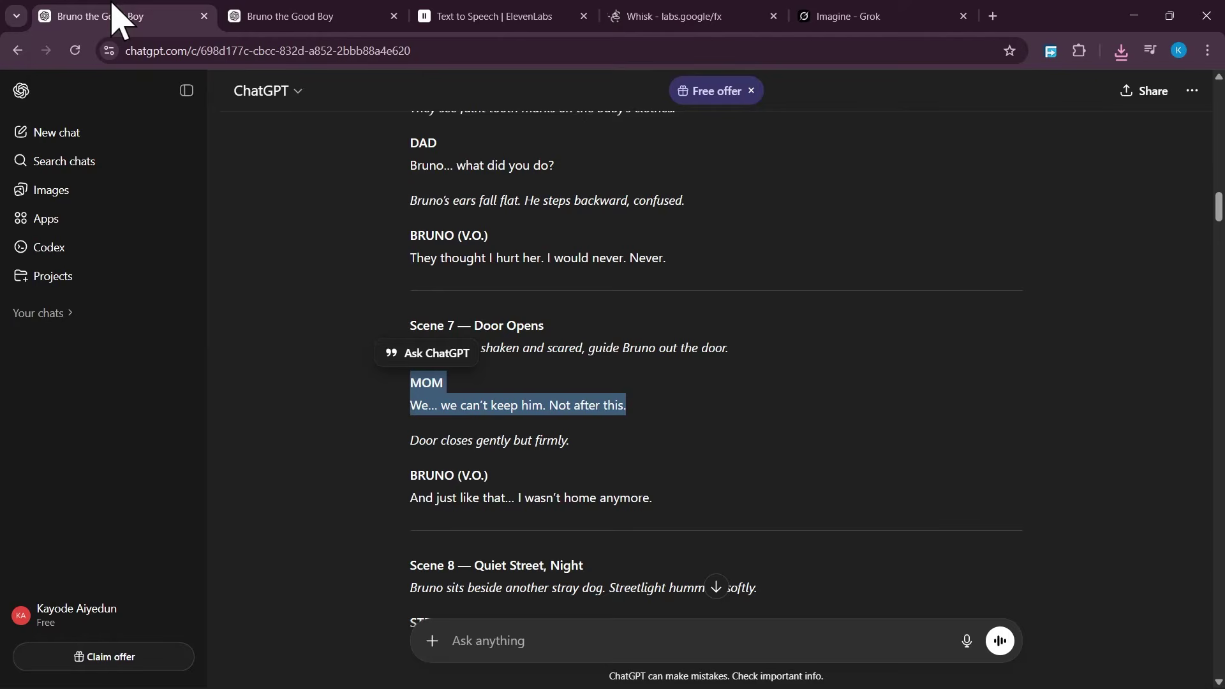
{"action": "left_click", "coordinate": [378, 420]}
{"action": "scroll", "coordinate": [380, 426], "scroll_direction": "down", "scroll_amount": 3}
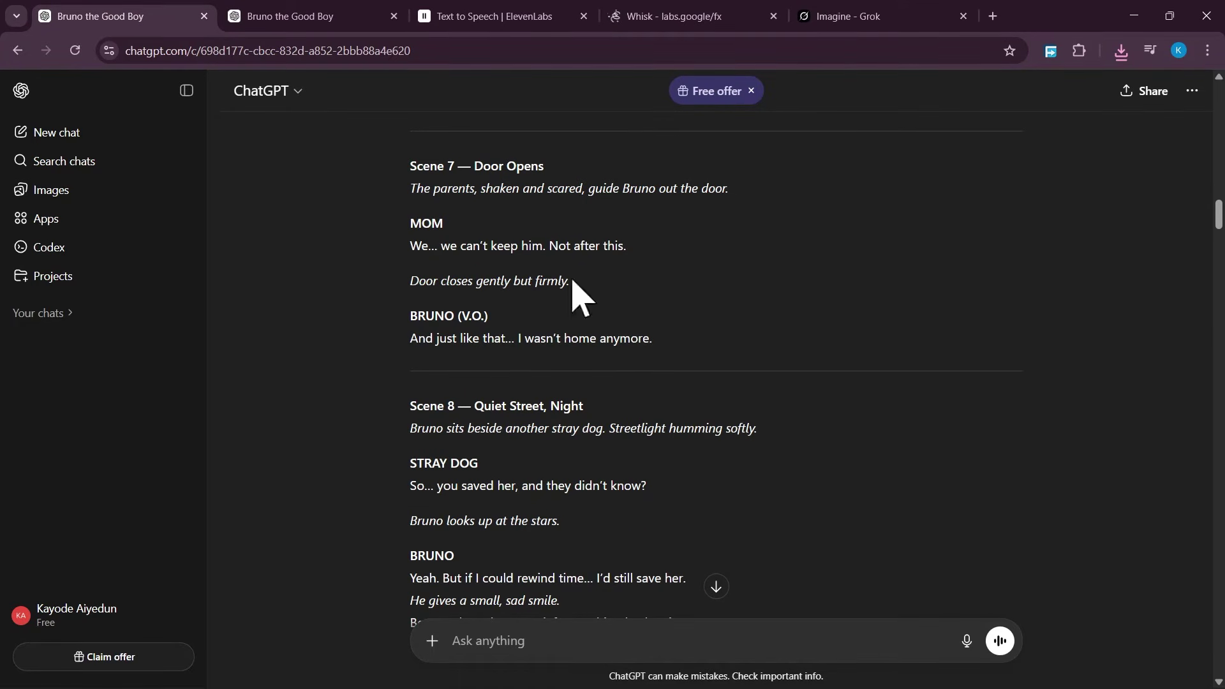
{"action": "left_click_drag", "start_coordinate": [396, 283], "coordinate": [636, 338]}
{"action": "right_click", "coordinate": [464, 327]}
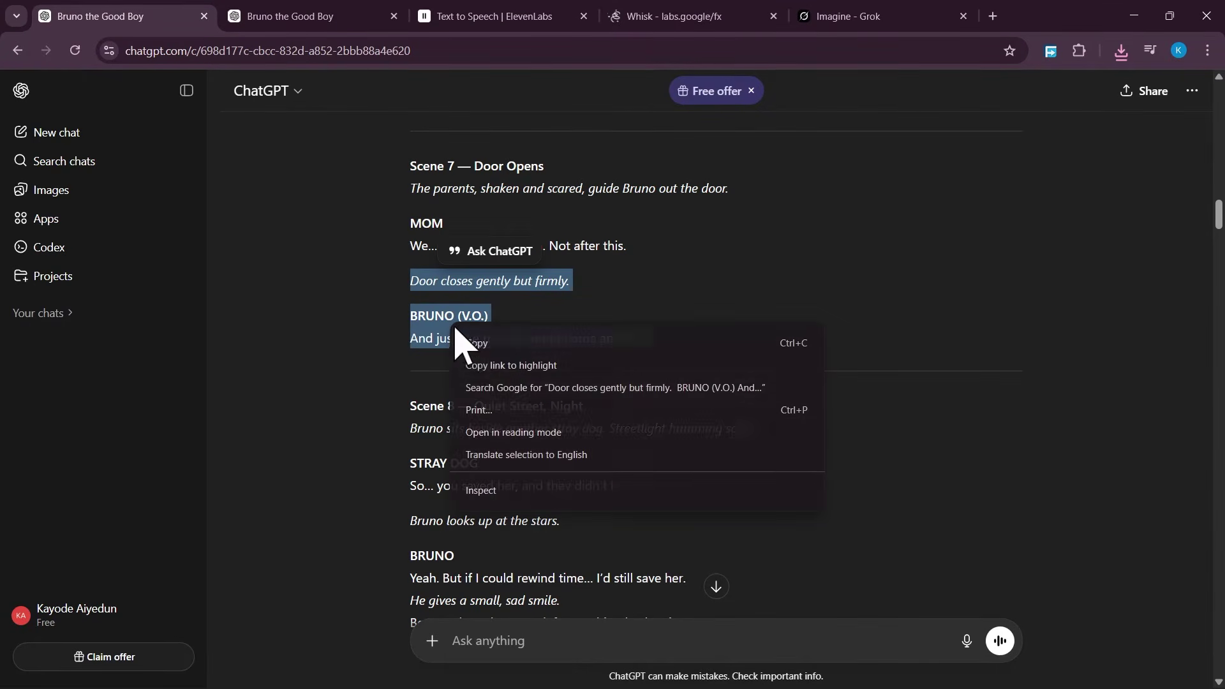
{"action": "left_click", "coordinate": [496, 342]}
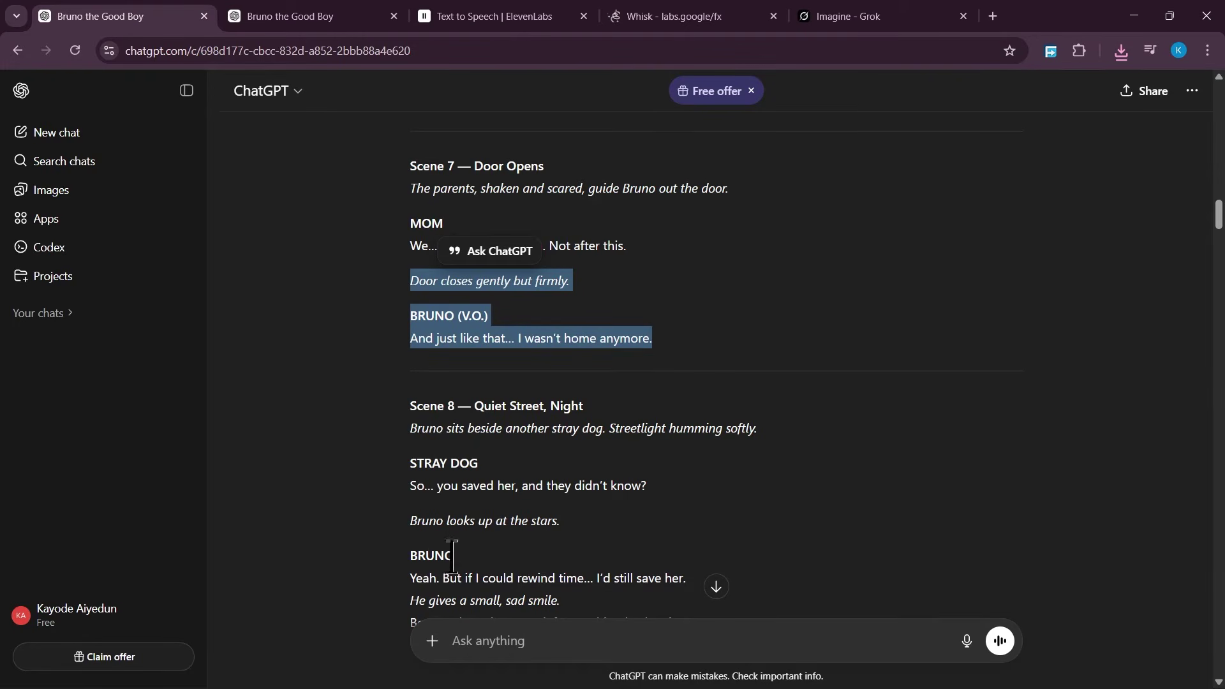
Step: Send the copied door-closing action and Bruno's voice-over line in the ChatGPT conversation that writes the scene prompts
{"action": "left_click", "coordinate": [334, 14]}
{"action": "scroll", "coordinate": [520, 555], "scroll_direction": "down", "scroll_amount": 5}
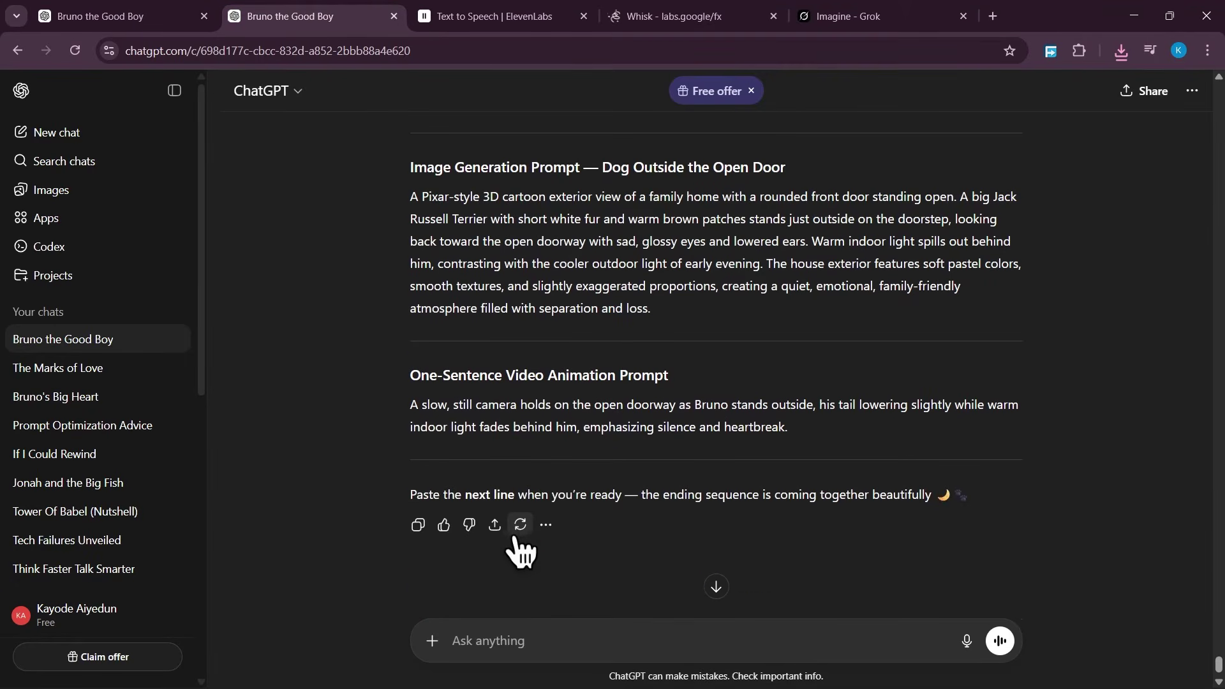
{"action": "key", "text": "ctrl+v"}
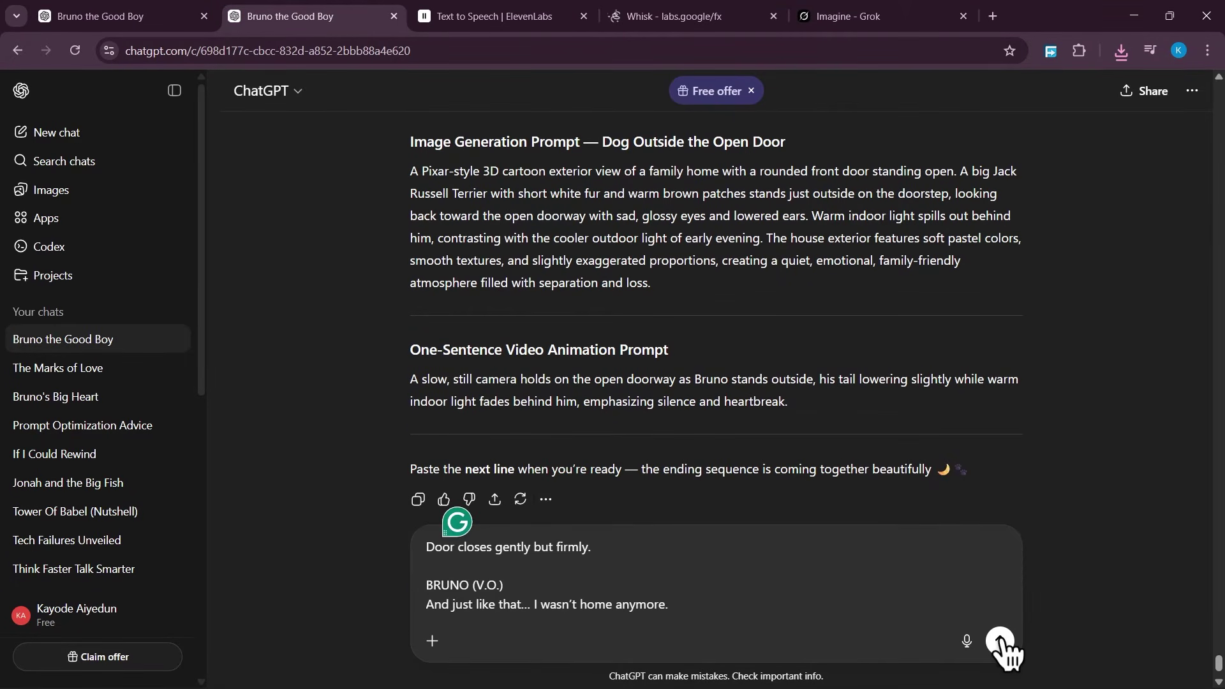
{"action": "left_click", "coordinate": [1002, 643]}
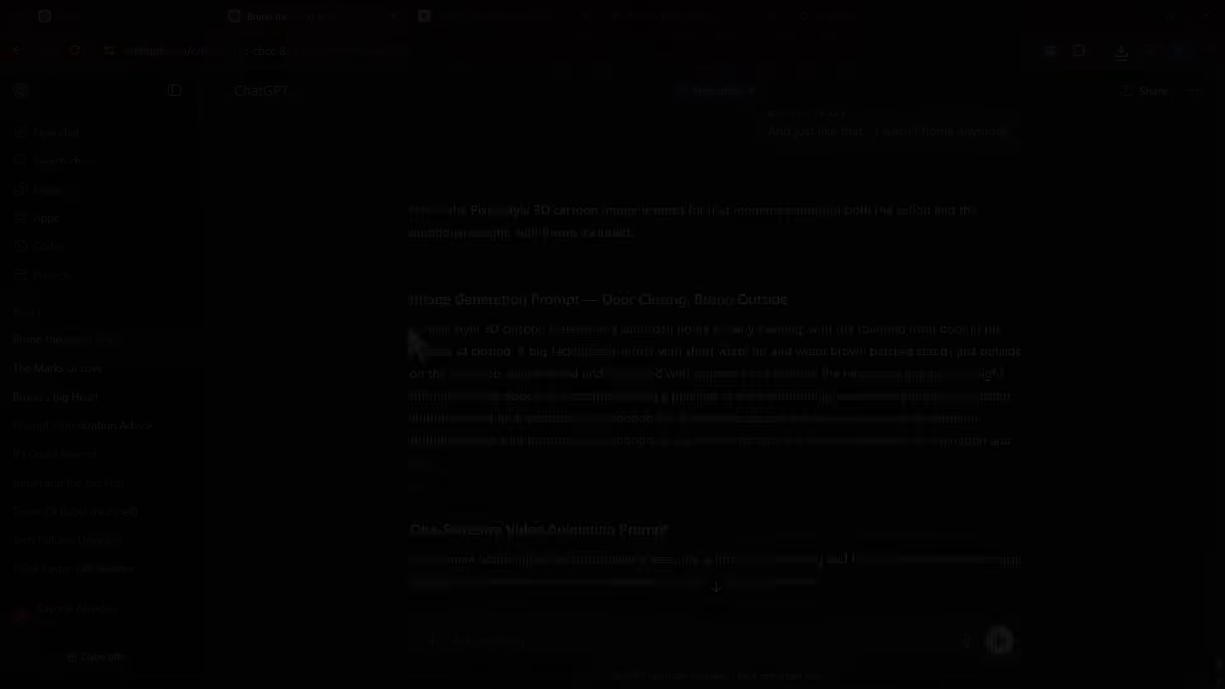
Step: Copy the full image generation prompt for the door closing with Bruno outside
{"action": "left_click_drag", "start_coordinate": [413, 334], "coordinate": [495, 451]}
{"action": "left_click_drag", "start_coordinate": [412, 332], "coordinate": [480, 470]}
{"action": "right_click", "coordinate": [515, 383]}
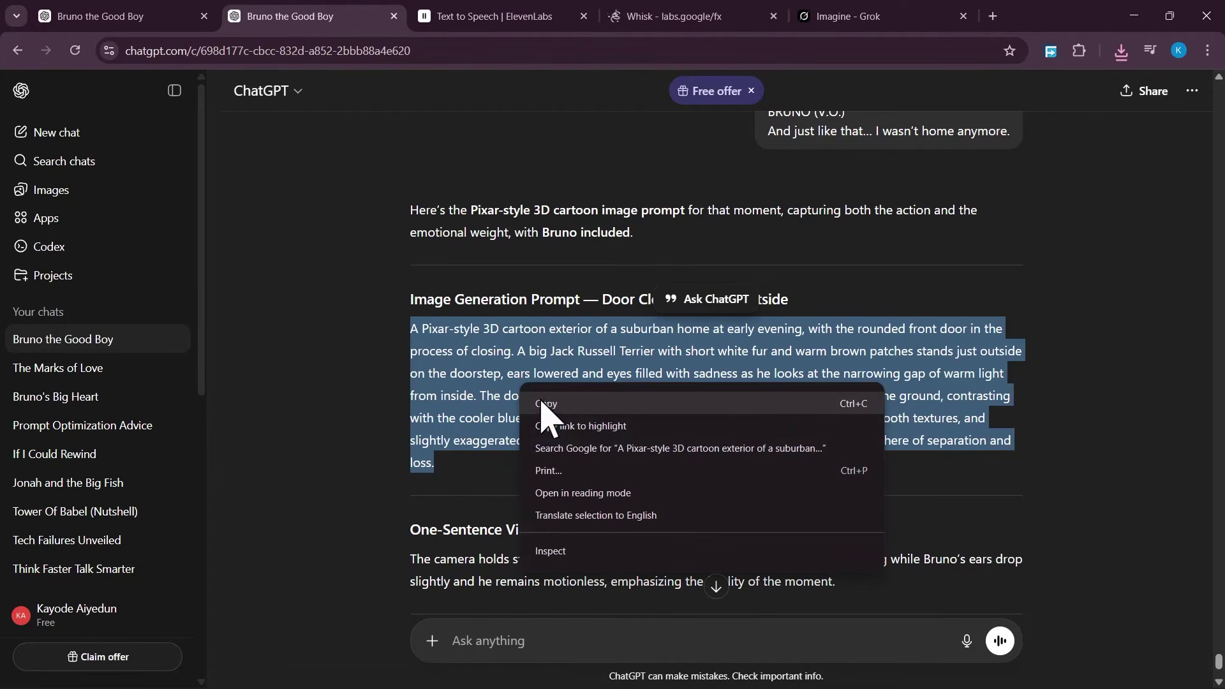
{"action": "left_click", "coordinate": [562, 403]}
Step: Switch to Whisk and replace the existing image prompt with the copied door-closing prompt
{"action": "left_click", "coordinate": [845, 19]}
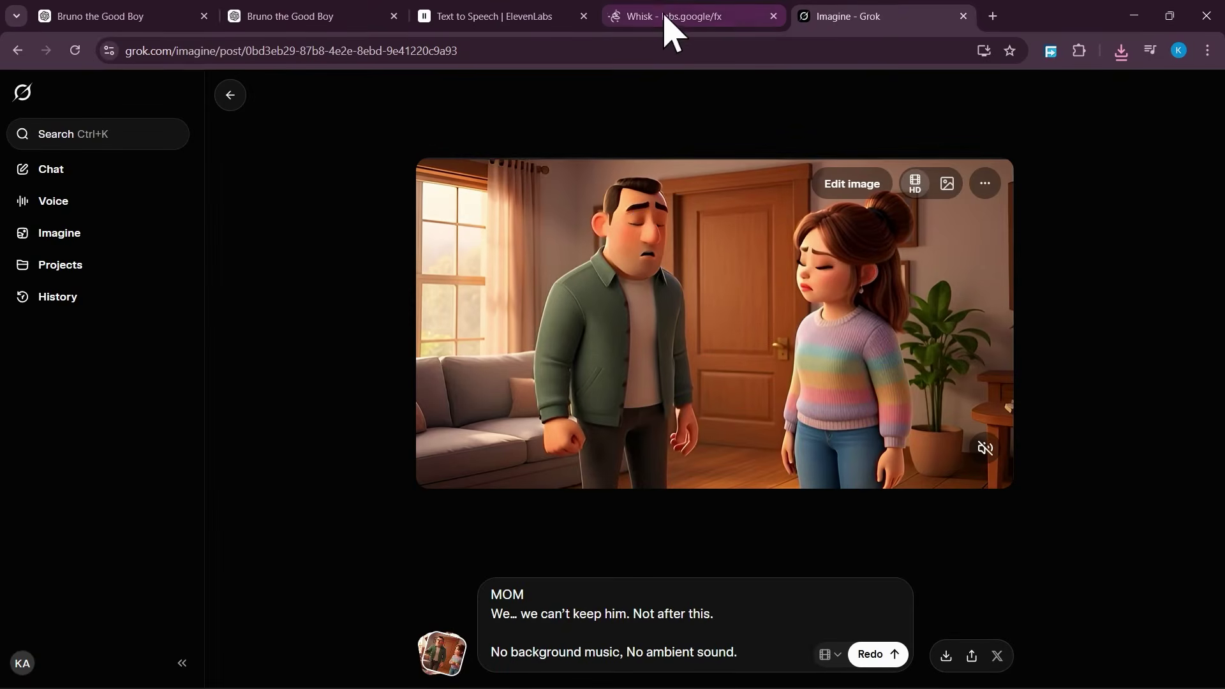
{"action": "left_click", "coordinate": [683, 19]}
{"action": "left_click", "coordinate": [569, 559]}
{"action": "key", "text": "ctrl+a"}
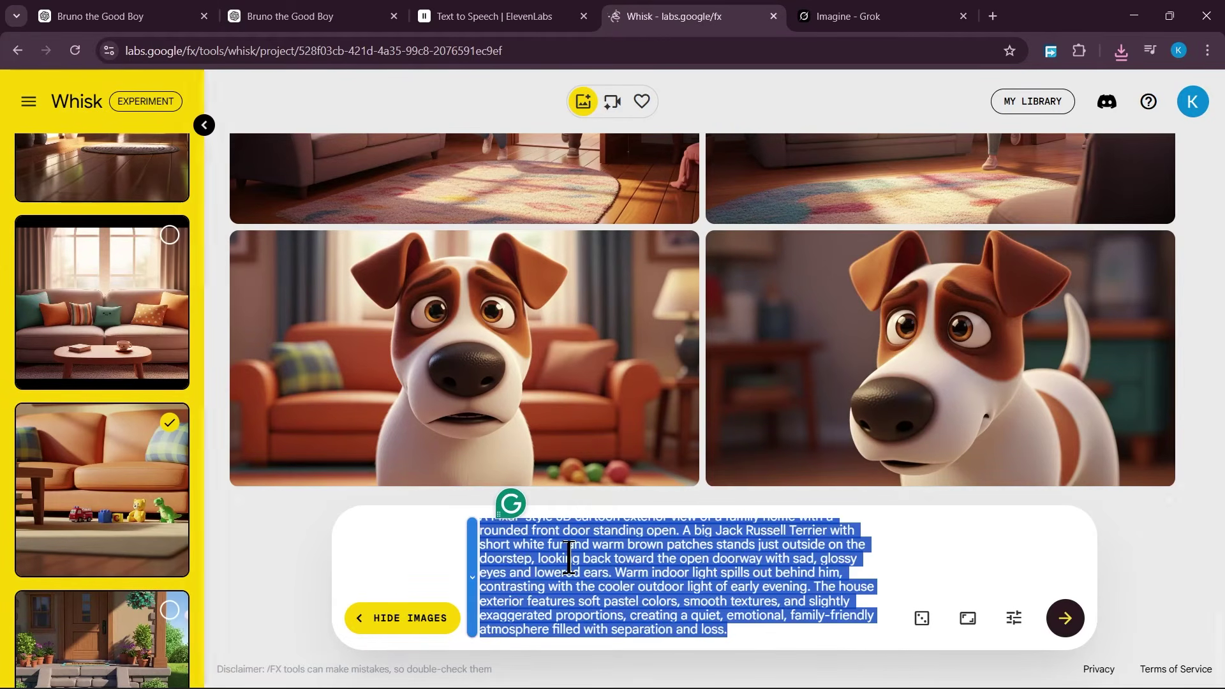
{"action": "key", "text": "ctrl+v"}
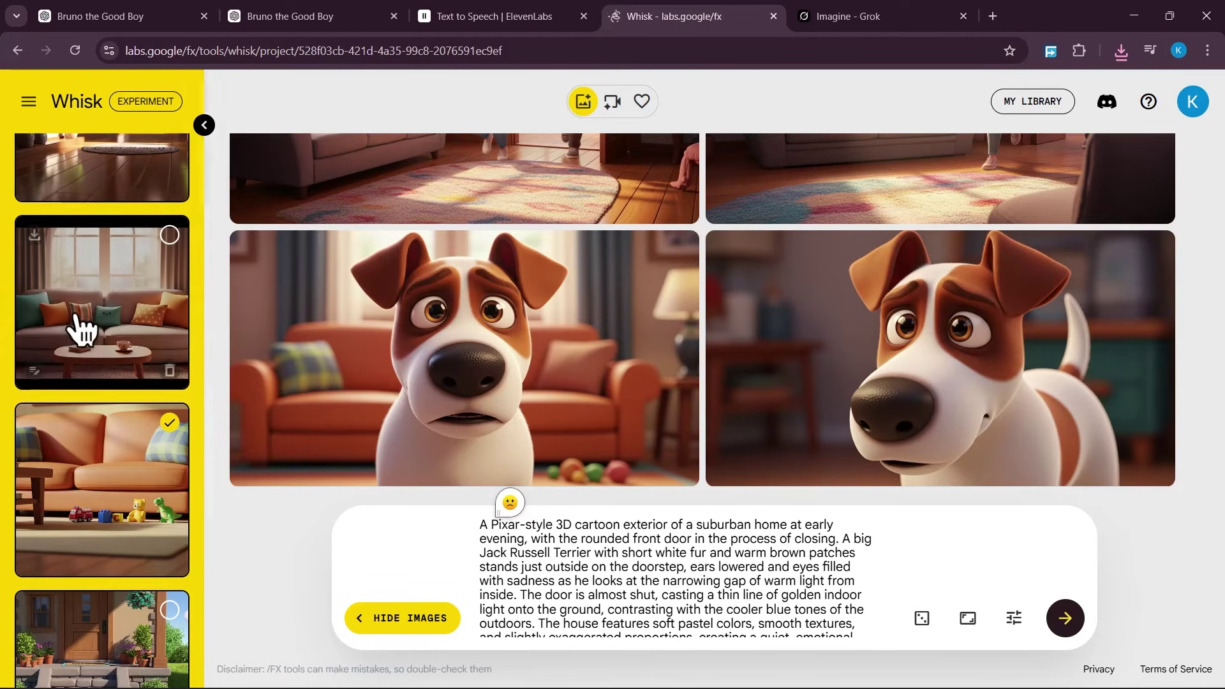
Step: Set the front porch with stone steps as the reference scene and generate images from the door-closing prompt
{"action": "scroll", "coordinate": [108, 402], "scroll_direction": "down", "scroll_amount": 4}
{"action": "left_click", "coordinate": [167, 345]}
{"action": "scroll", "coordinate": [137, 383], "scroll_direction": "down", "scroll_amount": 10}
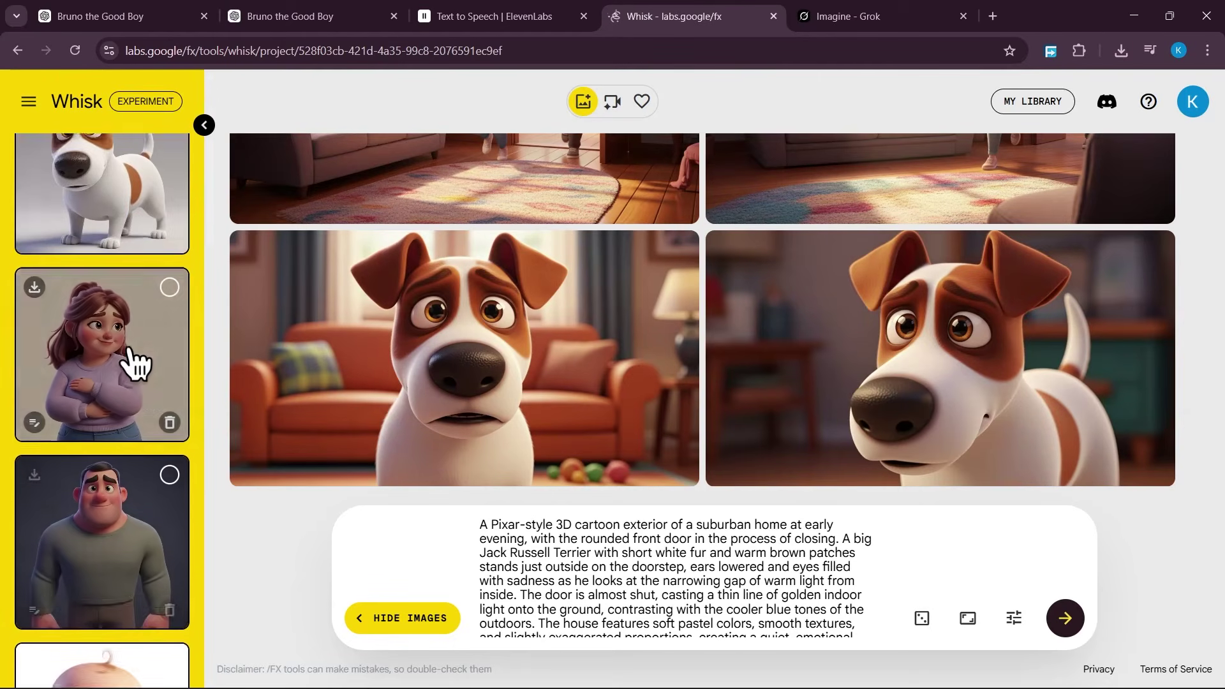
{"action": "scroll", "coordinate": [127, 344], "scroll_direction": "up", "scroll_amount": 2}
{"action": "scroll", "coordinate": [146, 370], "scroll_direction": "down", "scroll_amount": 8}
{"action": "scroll", "coordinate": [143, 437], "scroll_direction": "down", "scroll_amount": 10}
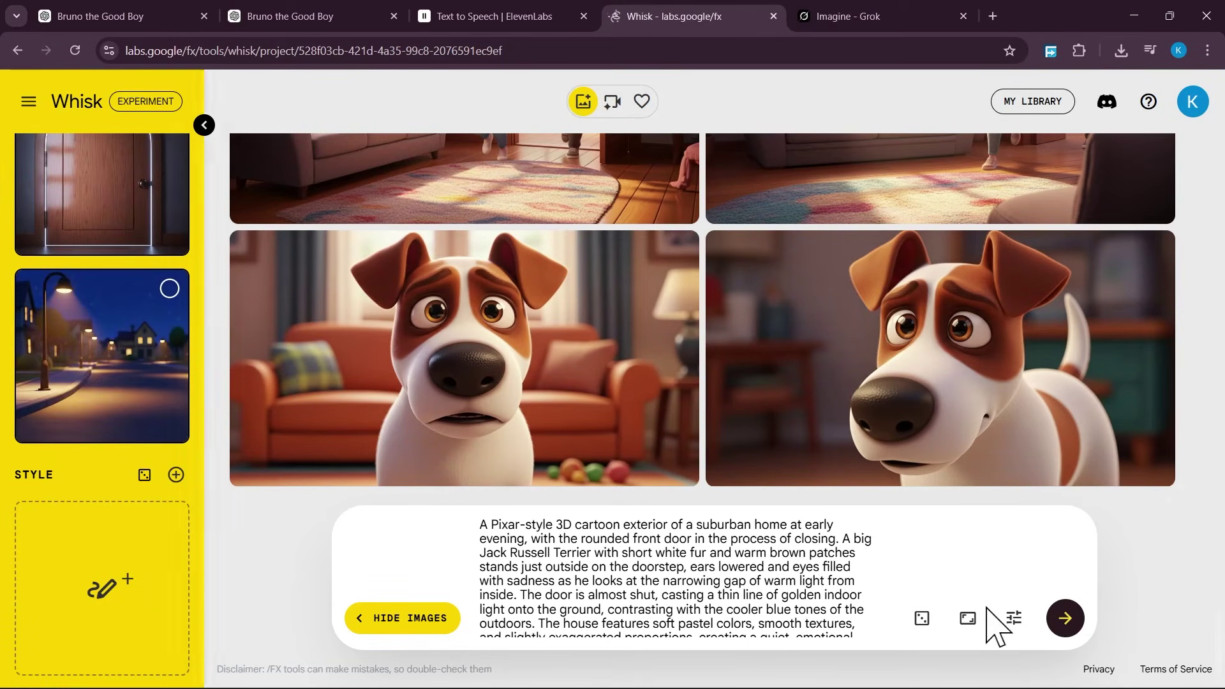
{"action": "left_click", "coordinate": [1065, 618]}
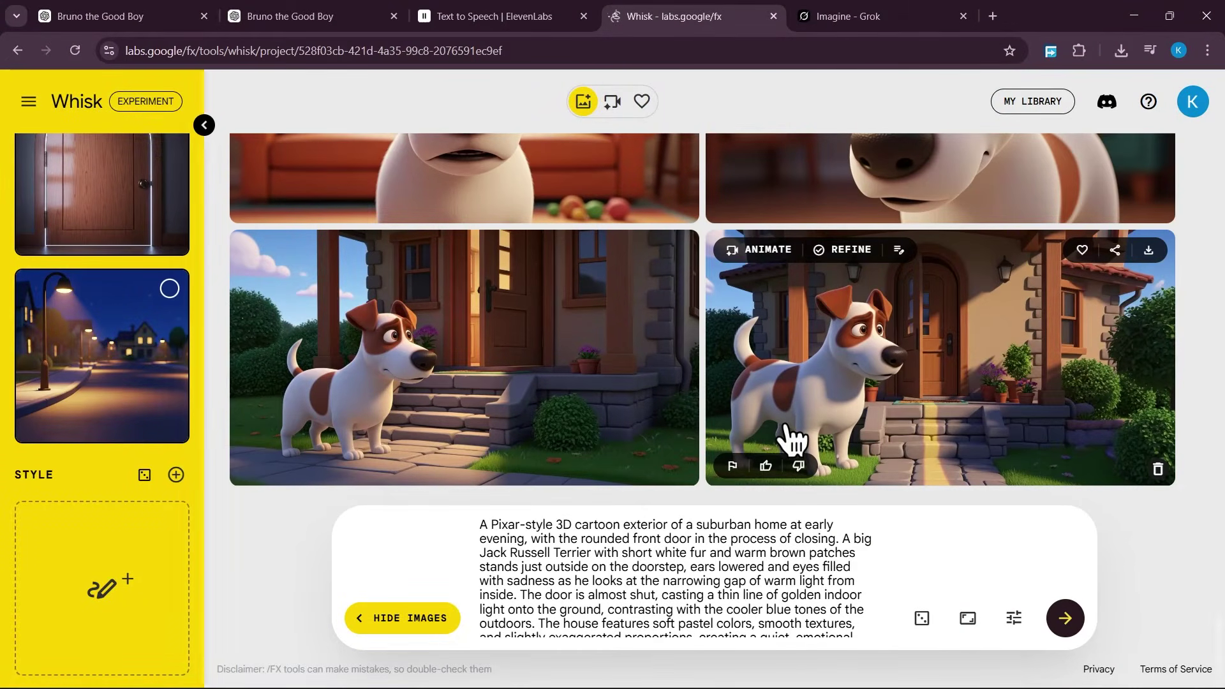
Step: Preview both generated porch images and download the one showing Bruno before the arched front door
{"action": "left_click", "coordinate": [452, 360]}
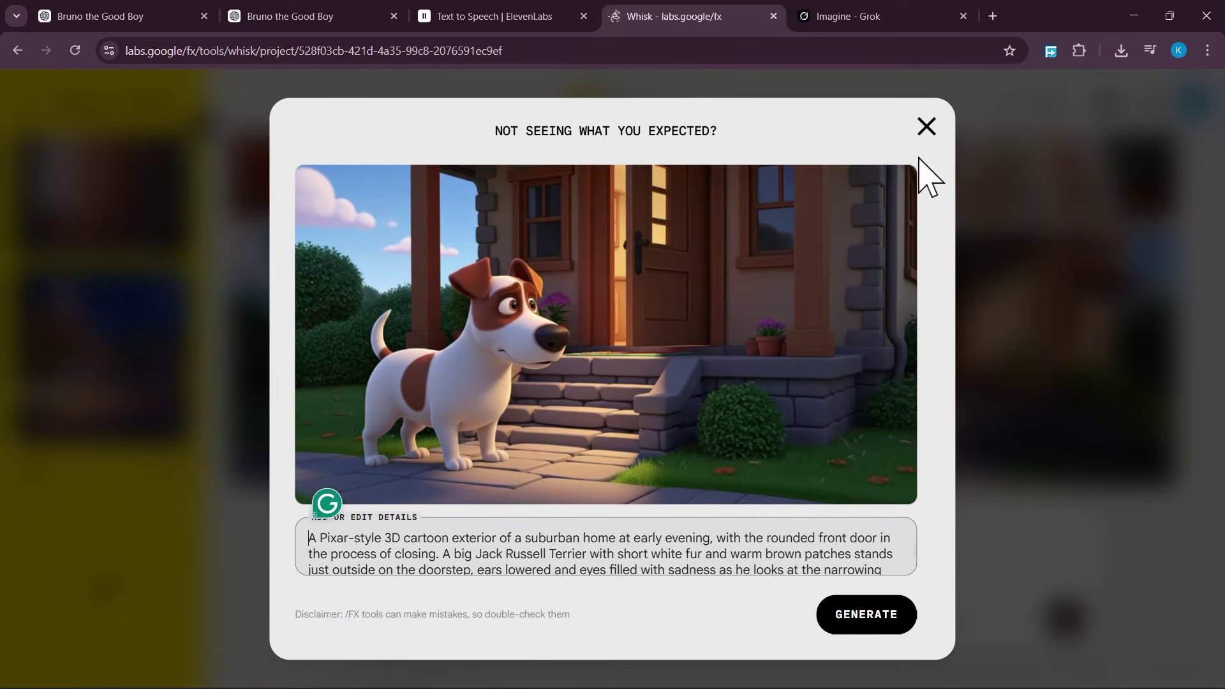
{"action": "left_click", "coordinate": [927, 127]}
{"action": "left_click", "coordinate": [942, 351]}
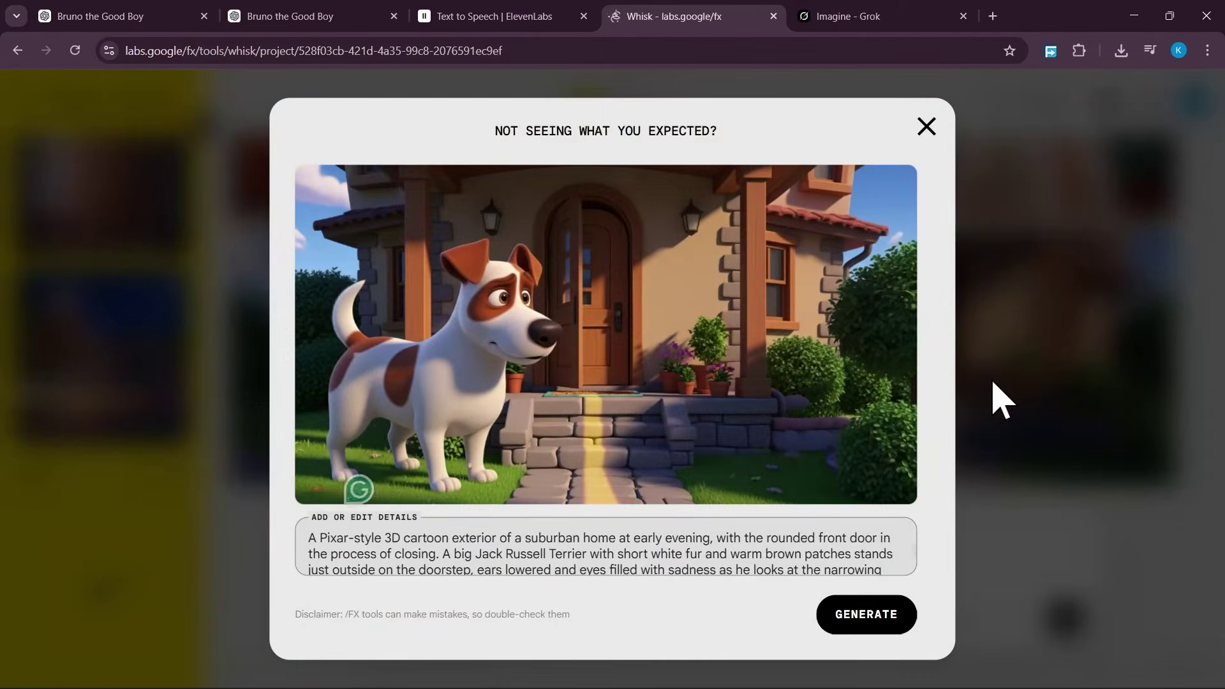
{"action": "left_click", "coordinate": [924, 129]}
{"action": "left_click", "coordinate": [1148, 250]}
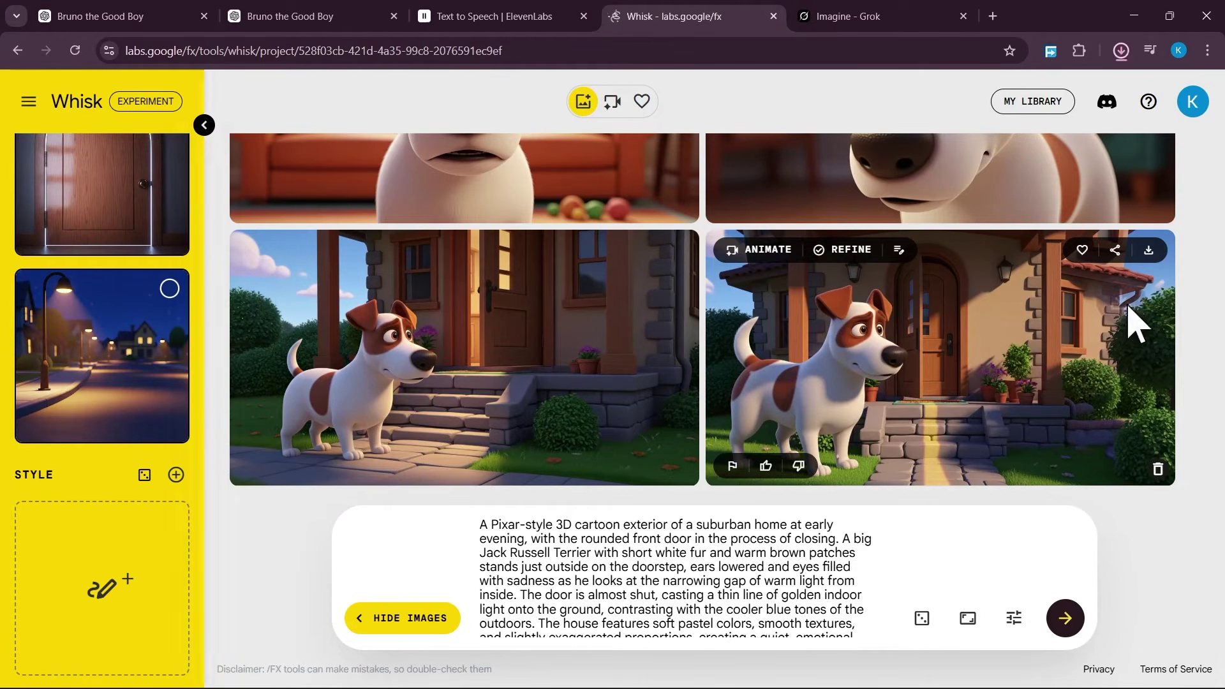
Step: Return to the ChatGPT scene-prompt conversation and copy the one-sentence video animation prompt for the slowly closing door
{"action": "left_click", "coordinate": [272, 15]}
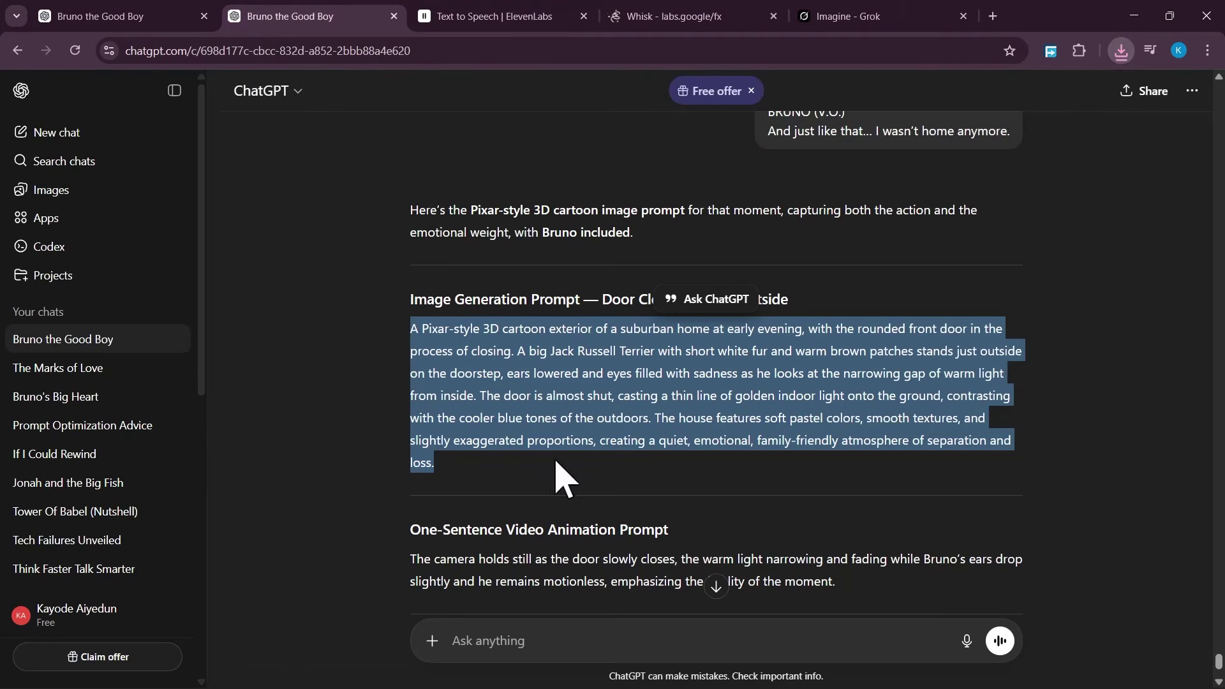
{"action": "scroll", "coordinate": [574, 524], "scroll_direction": "down", "scroll_amount": 2}
{"action": "left_click_drag", "start_coordinate": [407, 455], "coordinate": [897, 484]}
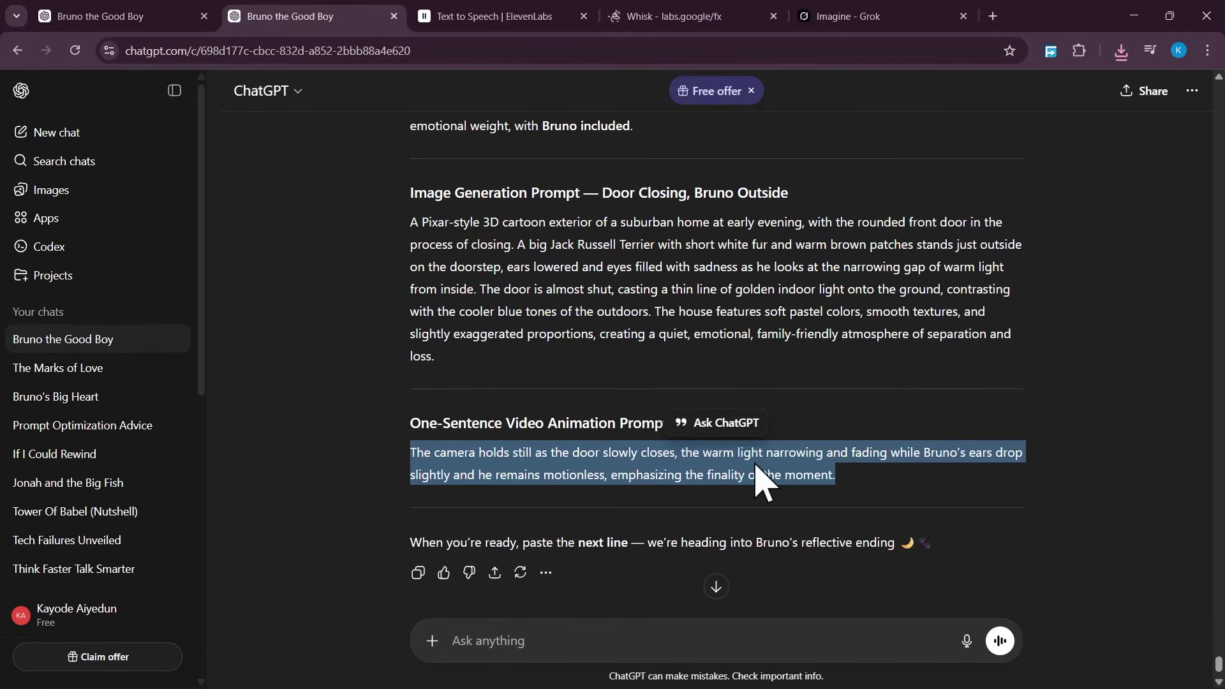
Step: Switch to Grok and generate a video from the porch image using the copied prompt plus "No background music, No ambient sound."
{"action": "left_click", "coordinate": [670, 19]}
{"action": "left_click", "coordinate": [887, 18]}
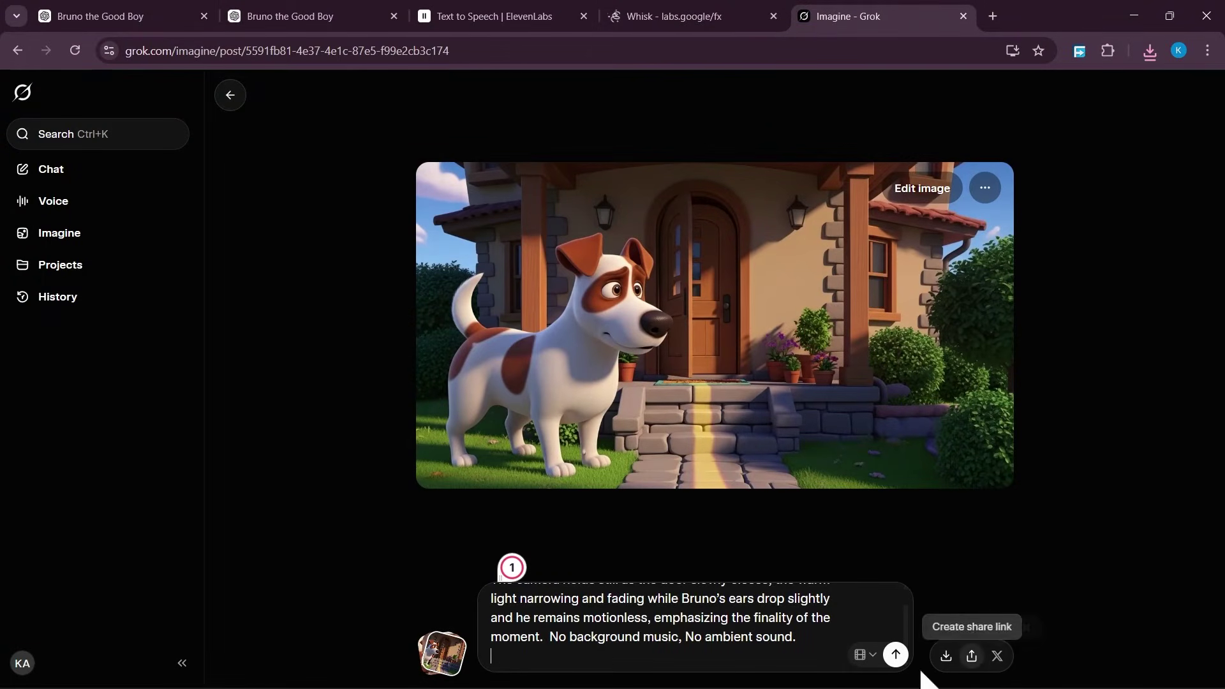
{"action": "left_click", "coordinate": [896, 655]}
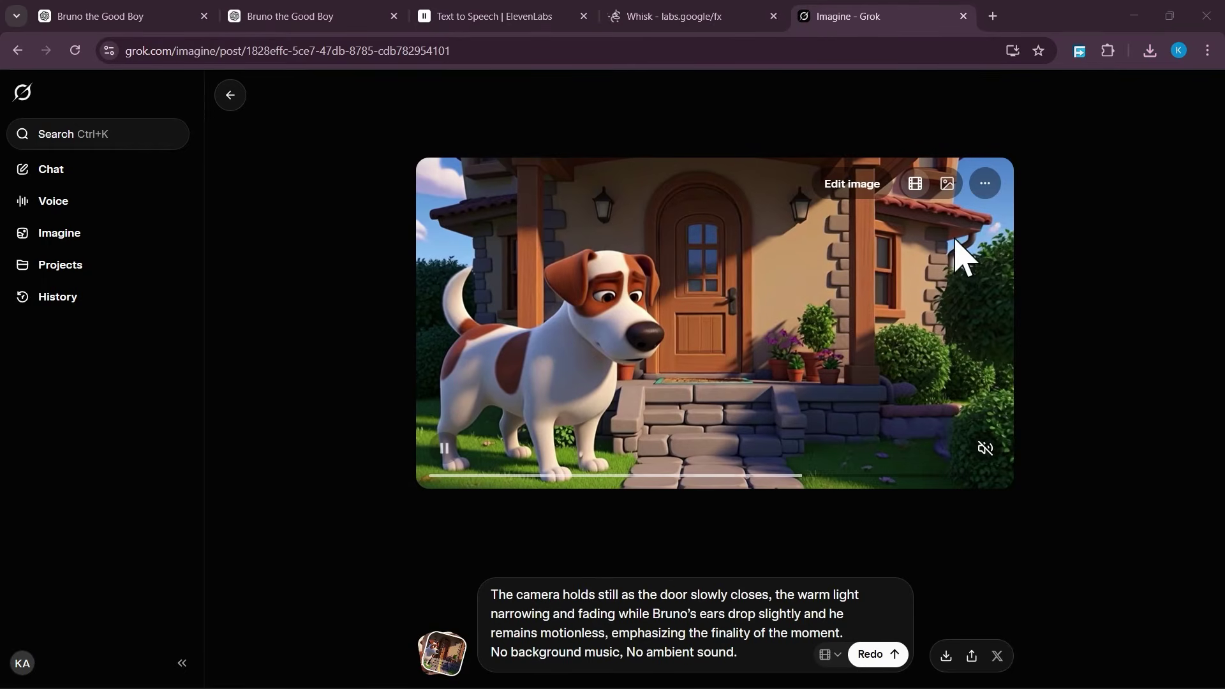
Step: Upscale the generated door-closing video and check its playback
{"action": "left_click", "coordinate": [985, 184]}
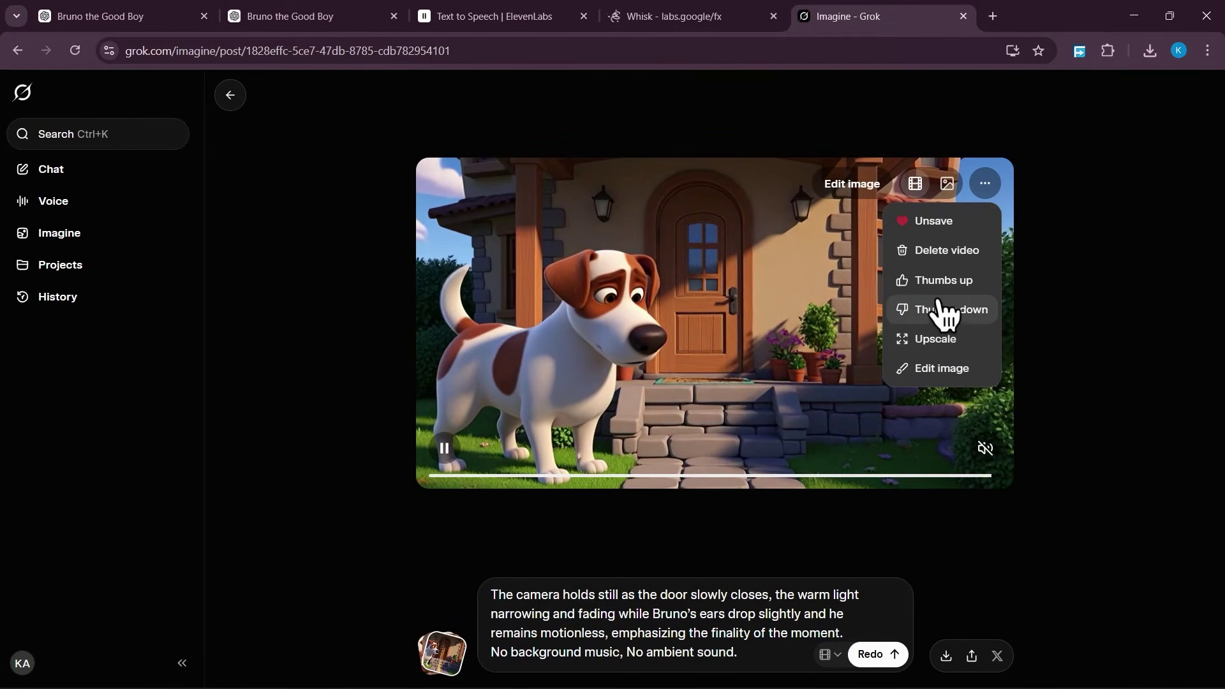
{"action": "left_click", "coordinate": [947, 340]}
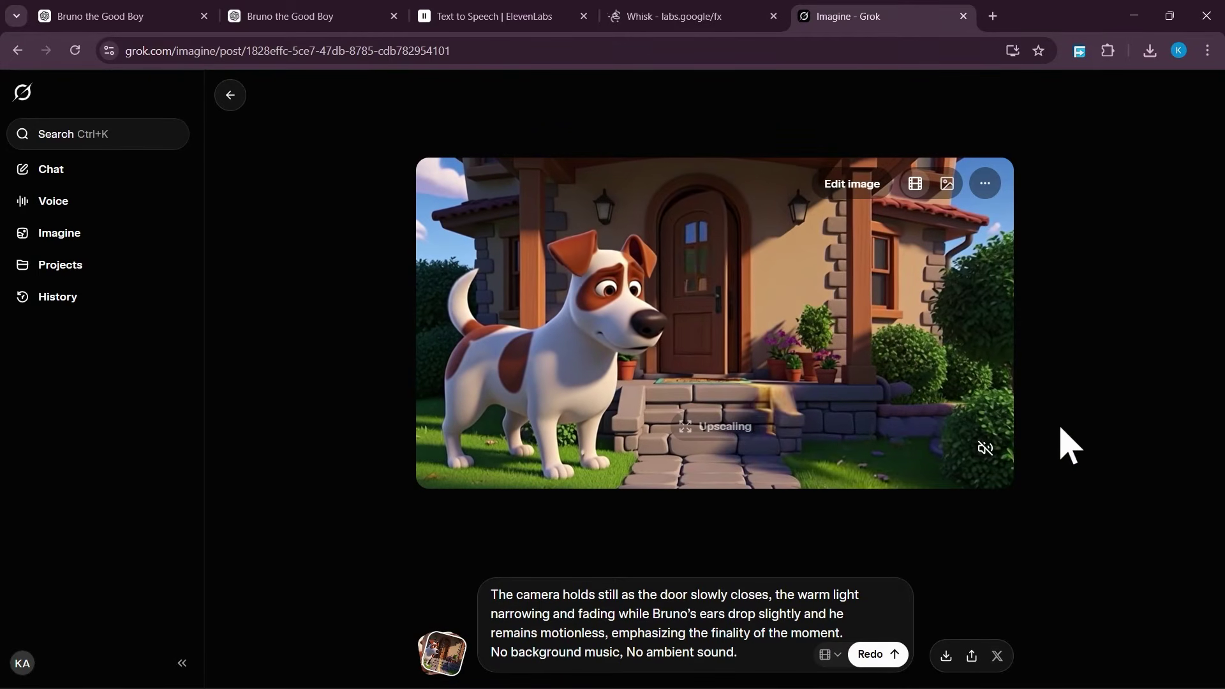
{"action": "left_click", "coordinate": [985, 448]}
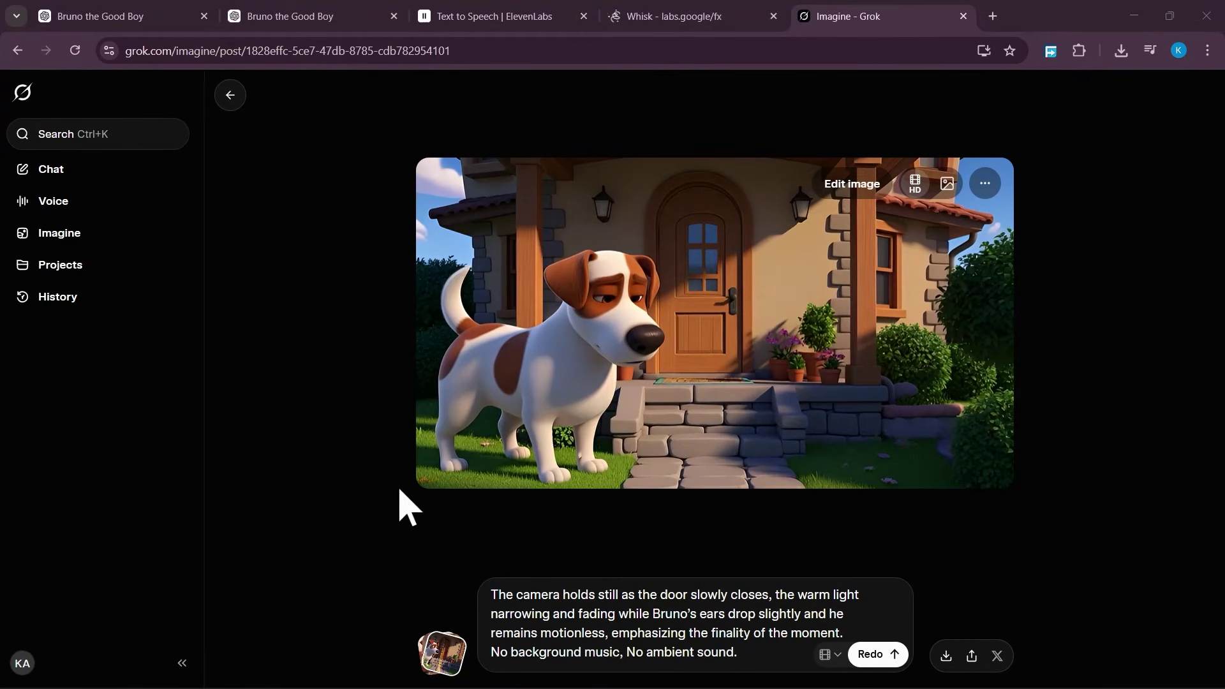
{"action": "left_click", "coordinate": [443, 449]}
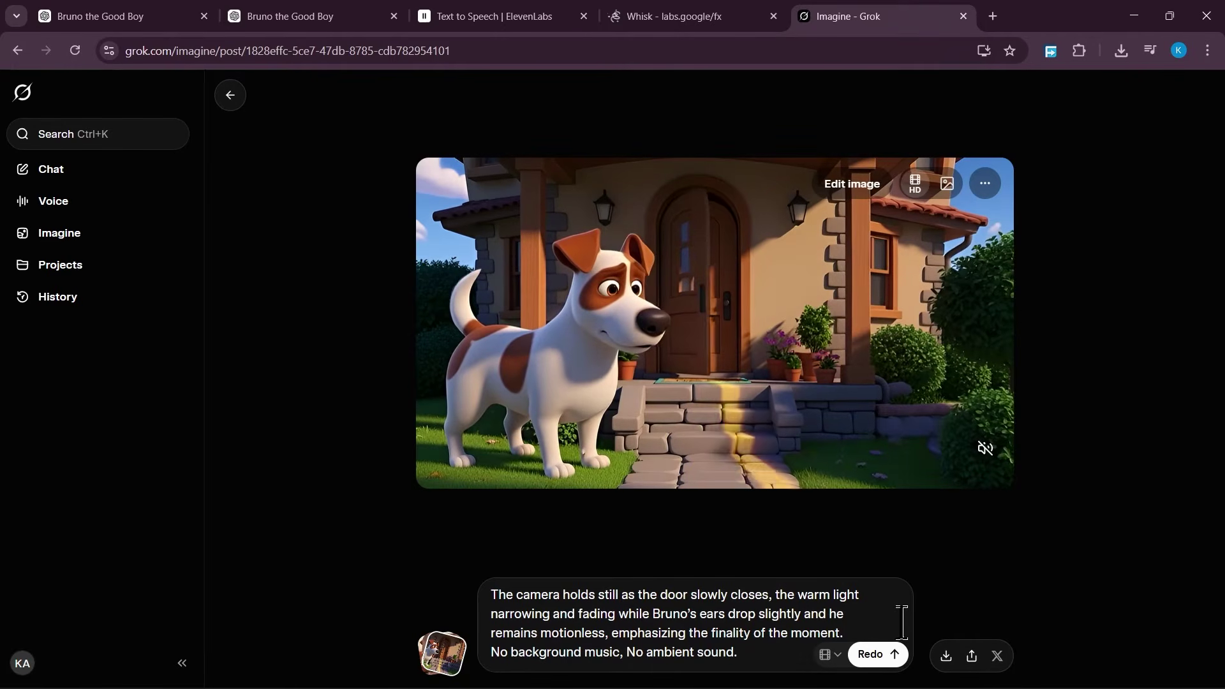
Step: Return to the ChatGPT script and copy Scene 8 from "Bruno sits beside another stray dog" through "Bruno looks up at the stars."
{"action": "left_click", "coordinate": [287, 19]}
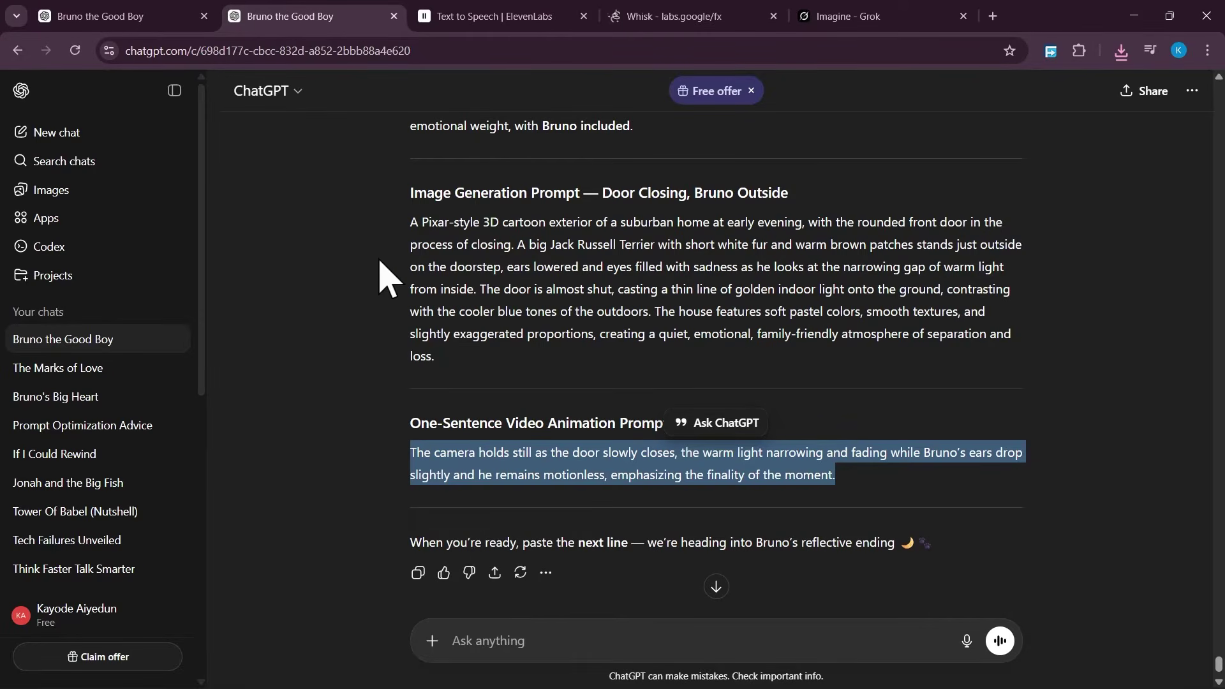
{"action": "left_click", "coordinate": [89, 16]}
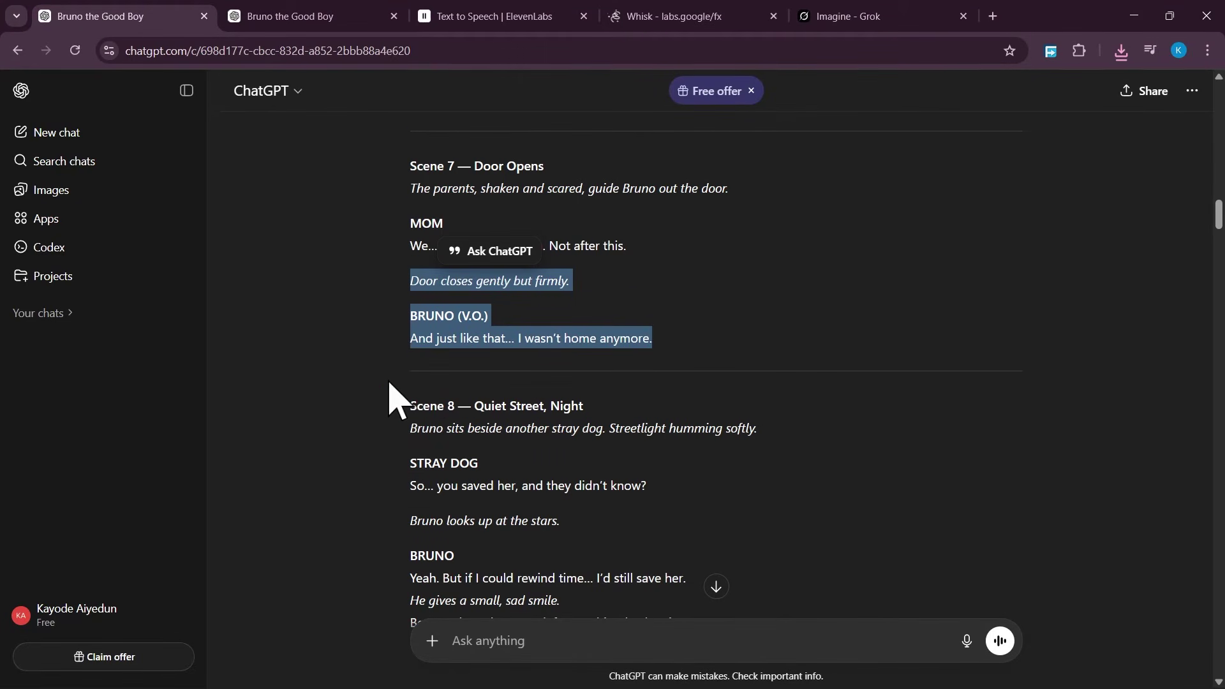
{"action": "scroll", "coordinate": [394, 401], "scroll_direction": "down", "scroll_amount": 1}
{"action": "left_click", "coordinate": [383, 410]}
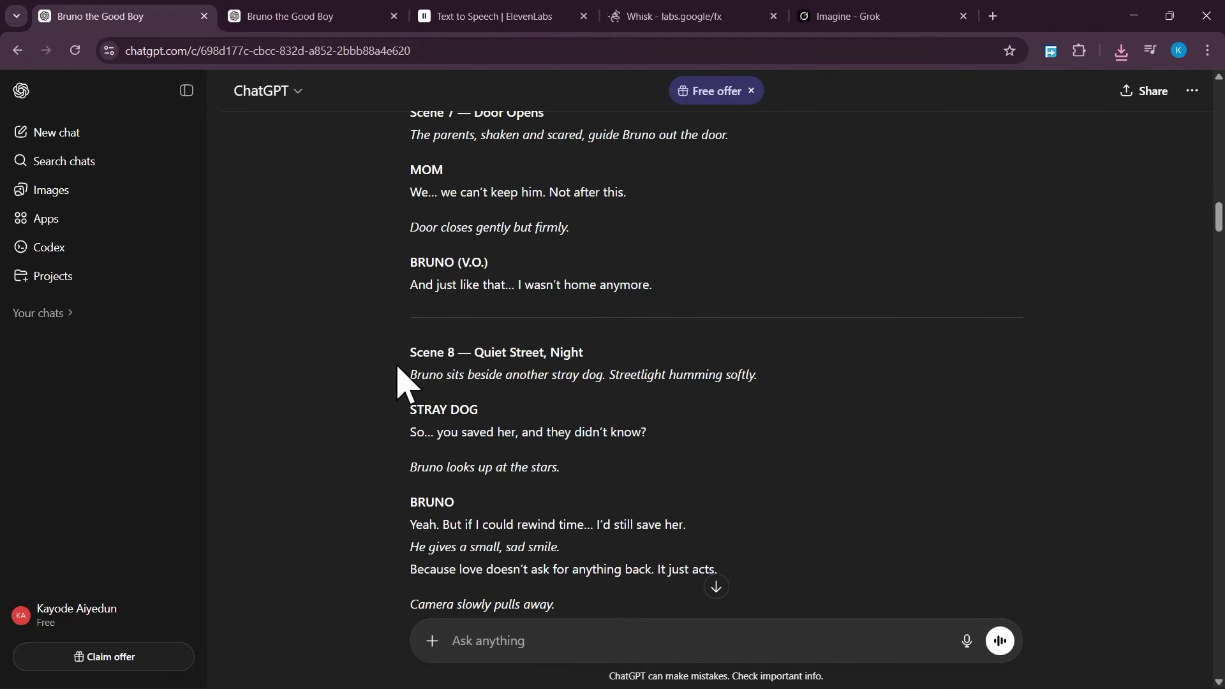
{"action": "left_click_drag", "start_coordinate": [524, 373], "coordinate": [667, 451]}
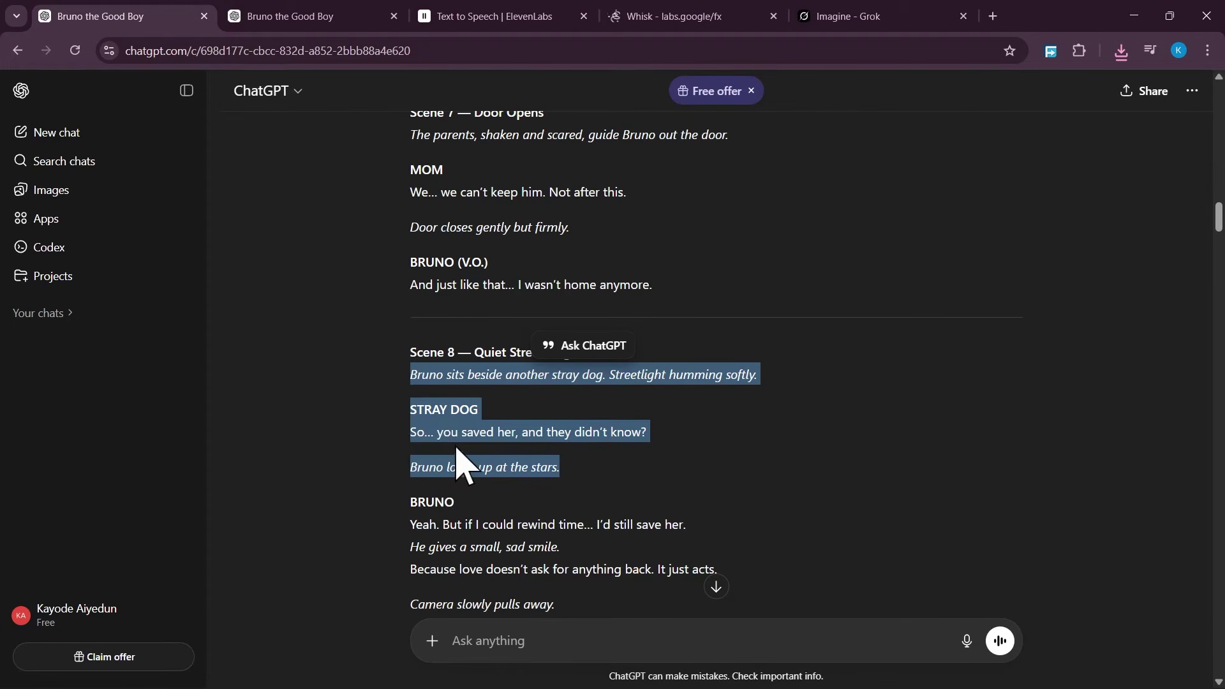
{"action": "right_click", "coordinate": [462, 418]}
{"action": "left_click", "coordinate": [504, 429]}
Step: Send the copied Scene 8 passage in the ChatGPT conversation that writes the scene prompts
{"action": "left_click", "coordinate": [486, 640]}
{"action": "scroll", "coordinate": [535, 501], "scroll_direction": "down", "scroll_amount": 3}
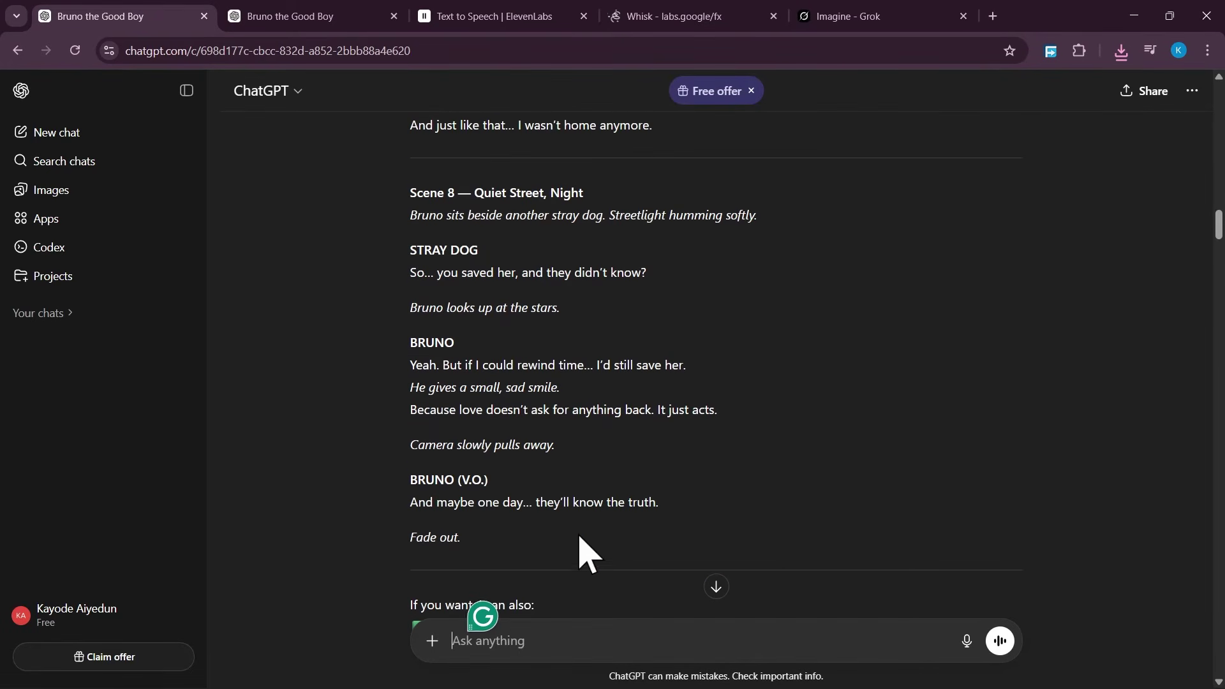
{"action": "key", "text": "ctrl+Tab"}
{"action": "key", "text": "ctrl+v"}
{"action": "key", "text": "Return"}
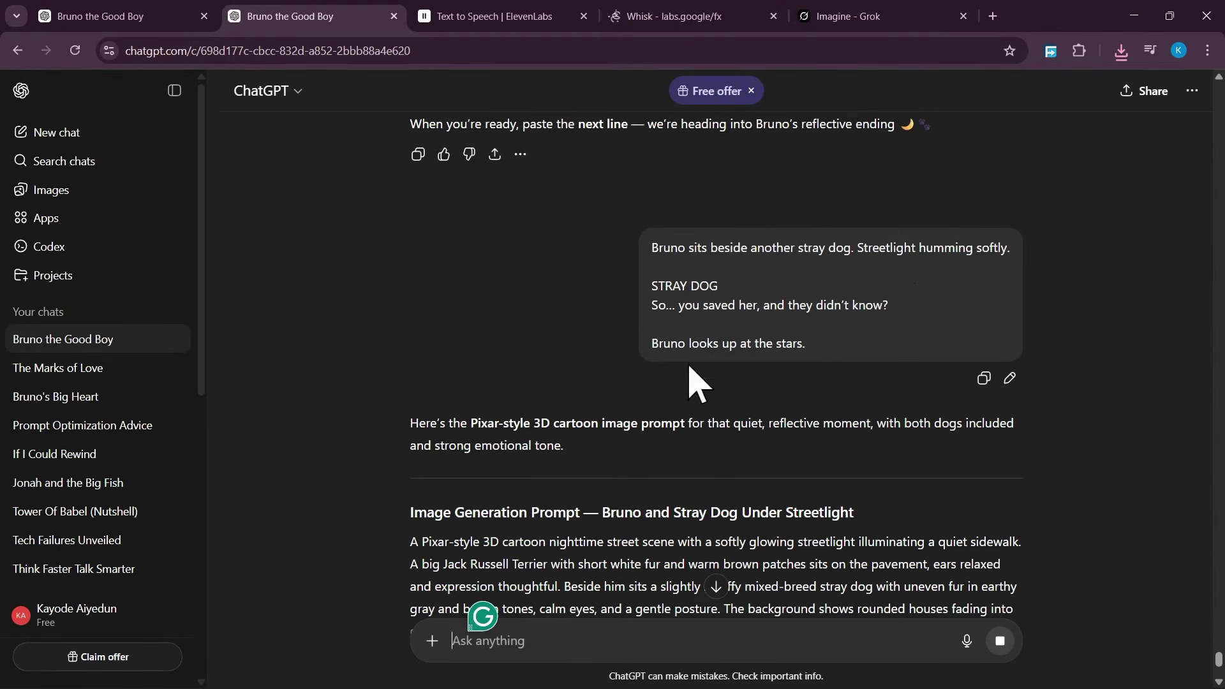
Step: Copy the full image generation prompt for Bruno and the stray dog under the streetlight
{"action": "scroll", "coordinate": [469, 442], "scroll_direction": "down", "scroll_amount": 2}
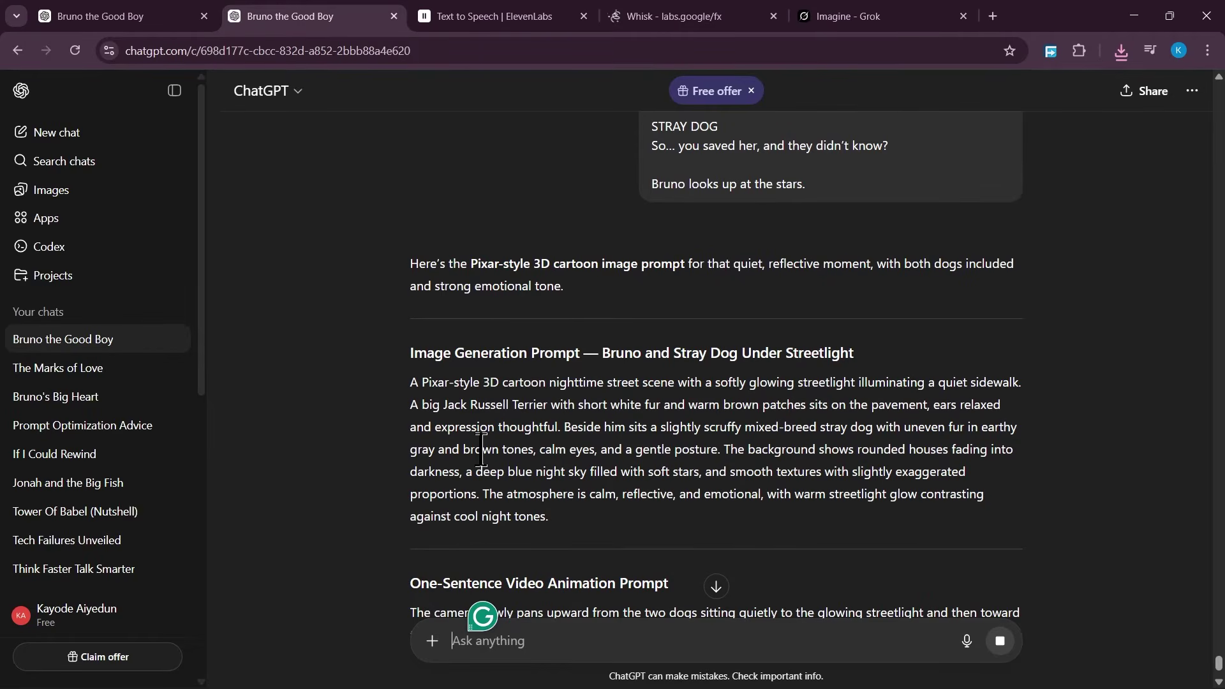
{"action": "scroll", "coordinate": [680, 290], "scroll_direction": "up", "scroll_amount": 2}
{"action": "scroll", "coordinate": [648, 291], "scroll_direction": "down", "scroll_amount": 2}
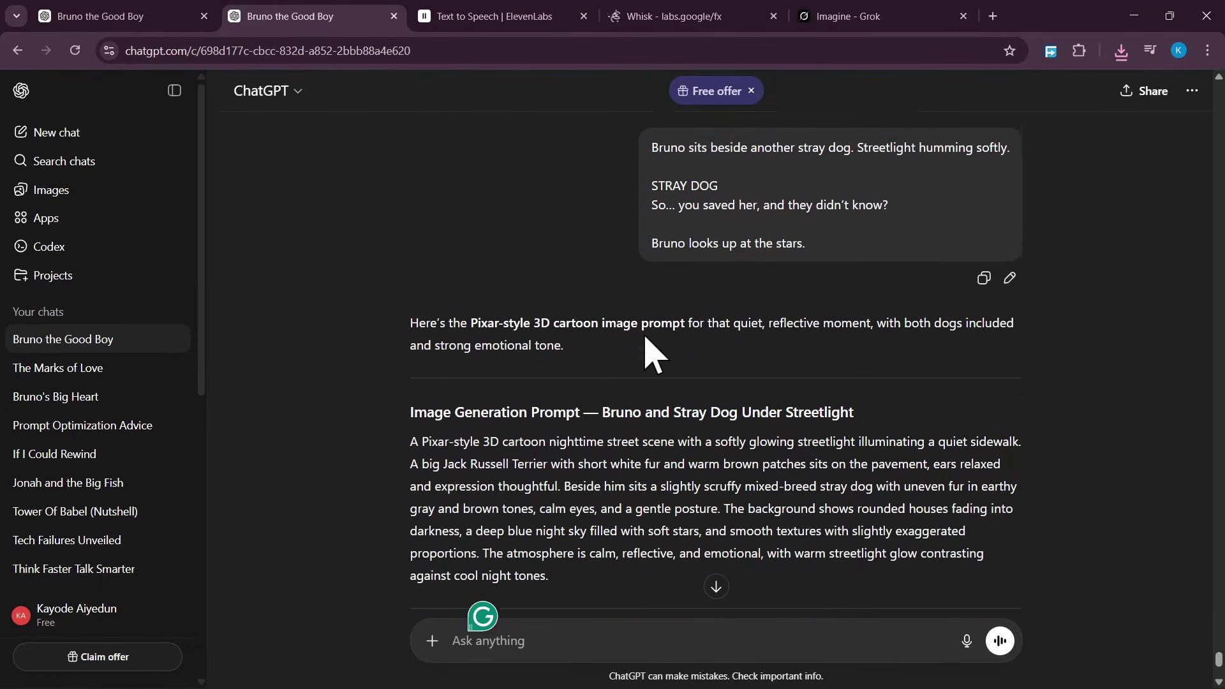
{"action": "left_click_drag", "start_coordinate": [409, 392], "coordinate": [561, 515]}
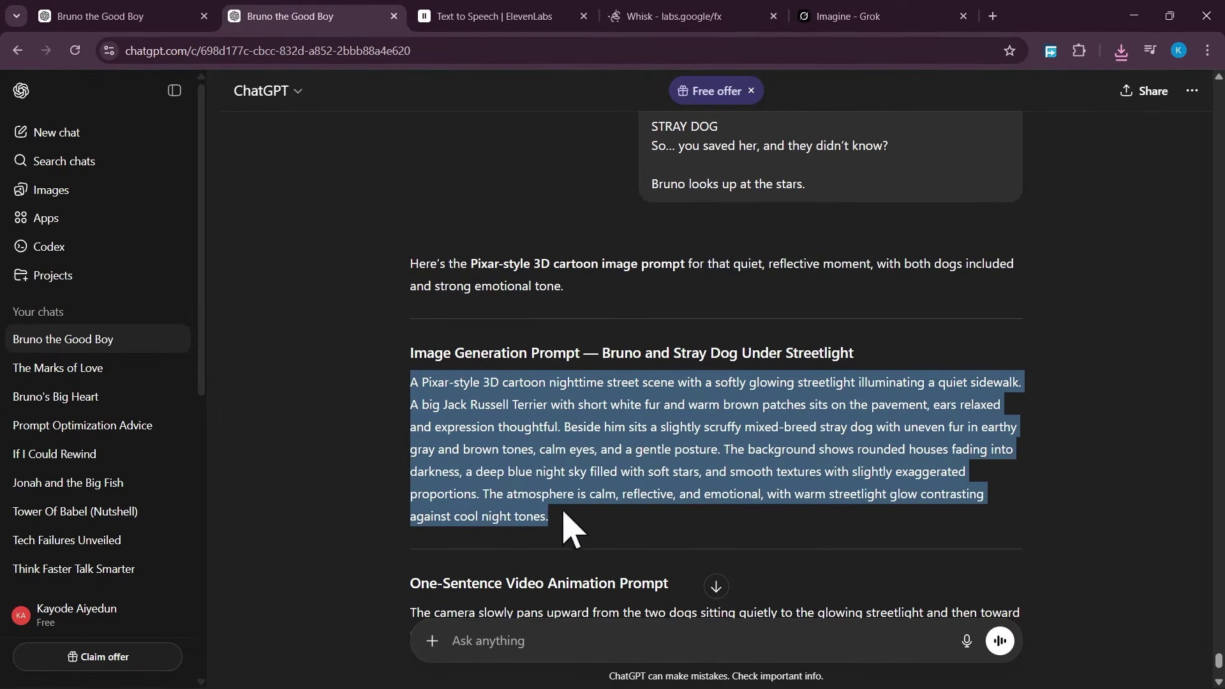
Step: Switch to Whisk and replace the existing image prompt with the copied streetlight prompt
{"action": "left_click", "coordinate": [698, 13]}
{"action": "key", "text": "ctrl+a"}
{"action": "key", "text": "ctrl+v"}
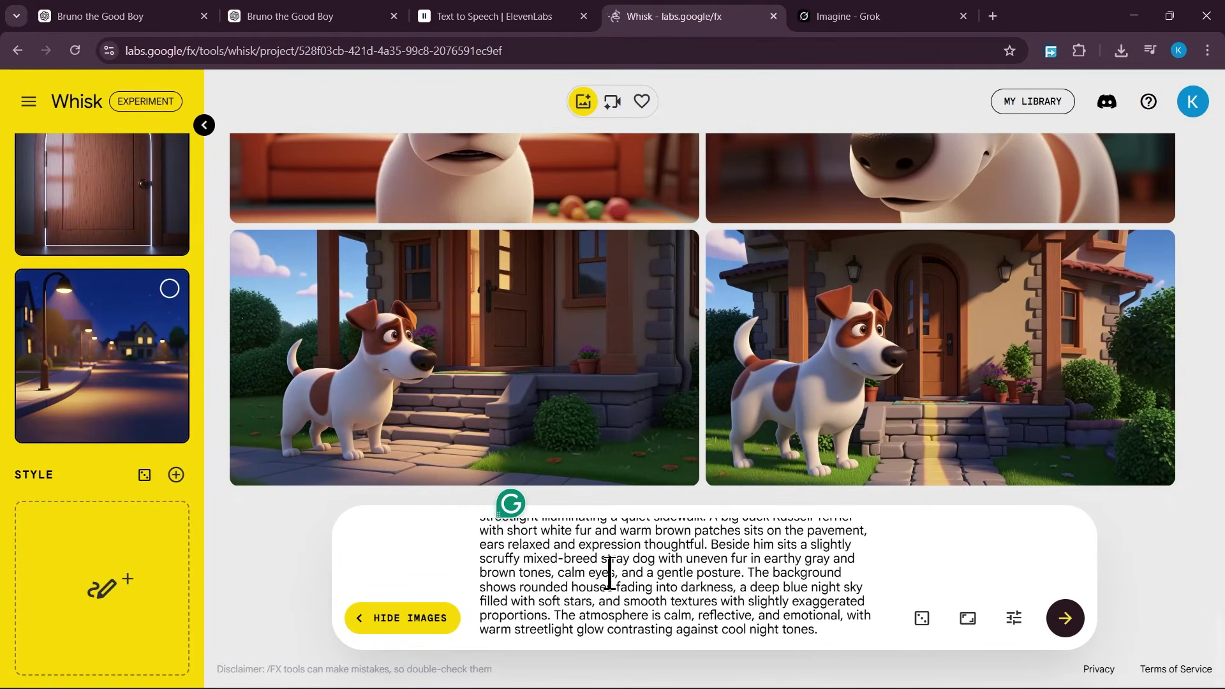
{"action": "scroll", "coordinate": [136, 355], "scroll_direction": "up", "scroll_amount": 1}
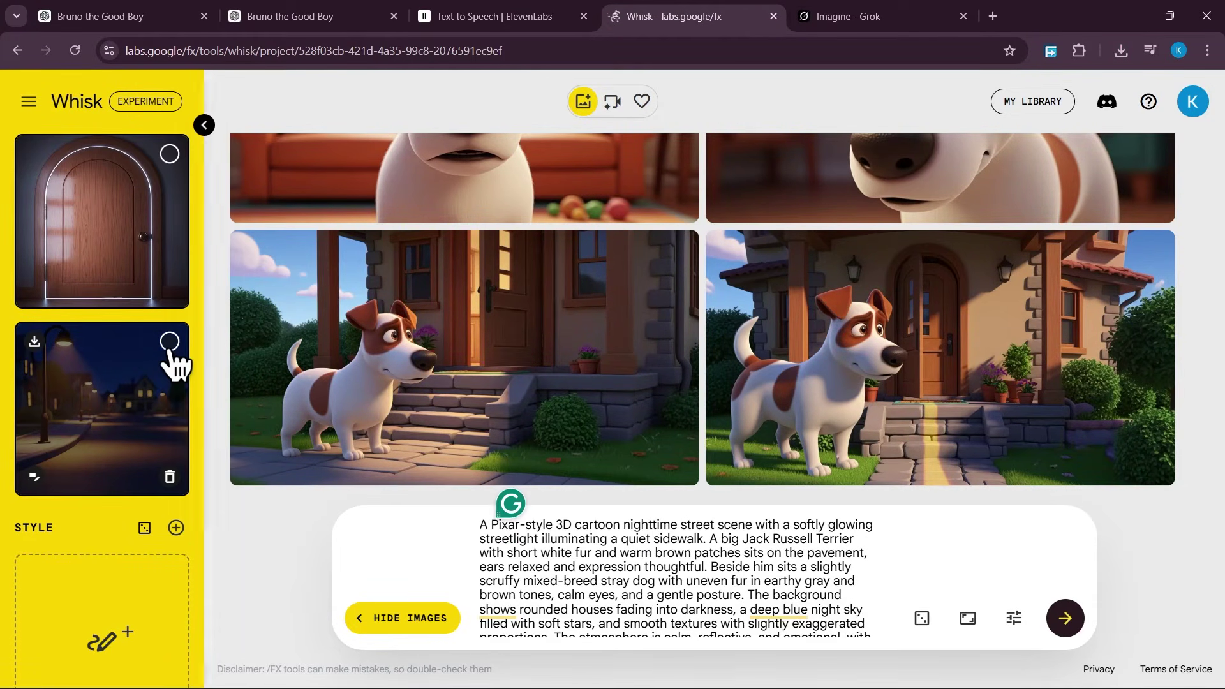
Step: Set the streetlit night road as the reference scene, review the subject references, and generate images of Bruno with the stray dog
{"action": "left_click", "coordinate": [170, 343]}
{"action": "scroll", "coordinate": [137, 419], "scroll_direction": "up", "scroll_amount": 10}
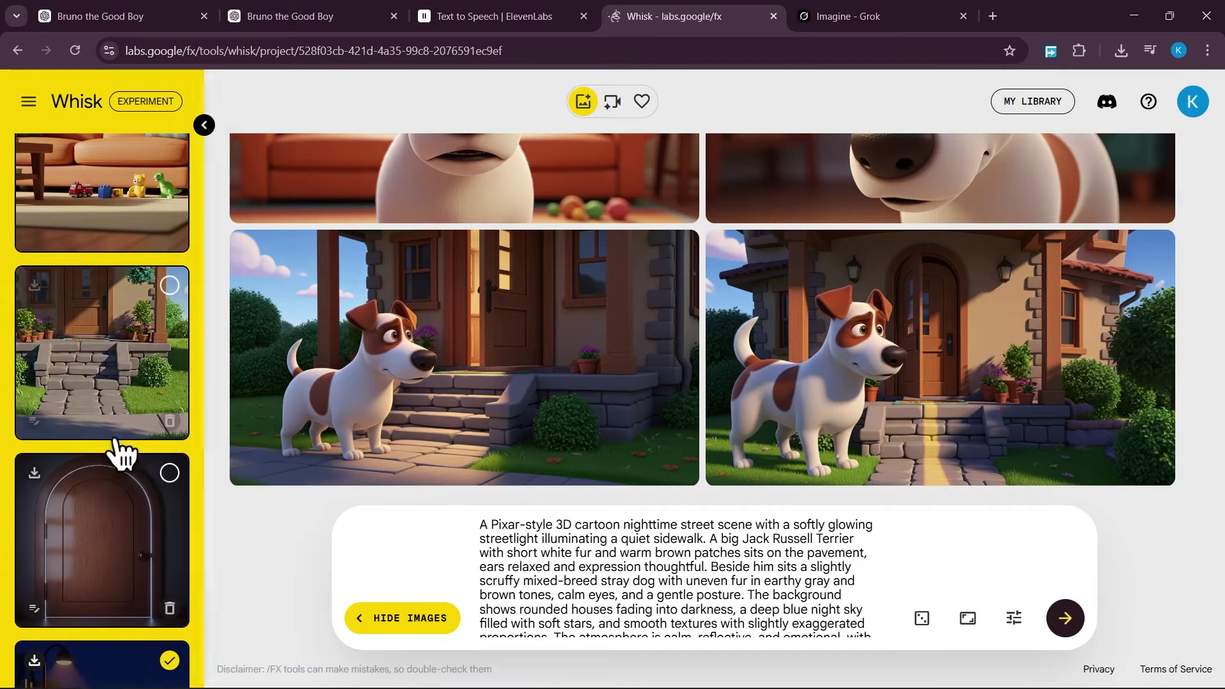
{"action": "scroll", "coordinate": [130, 460], "scroll_direction": "up", "scroll_amount": 7}
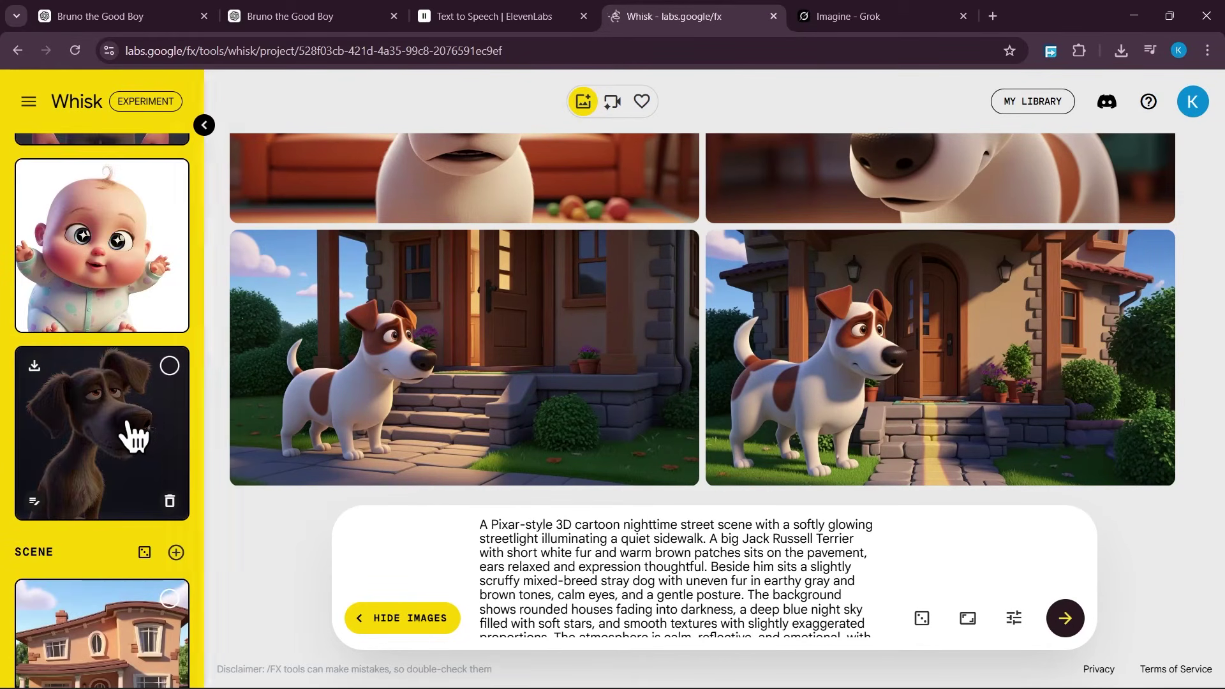
{"action": "scroll", "coordinate": [136, 453], "scroll_direction": "up", "scroll_amount": 10}
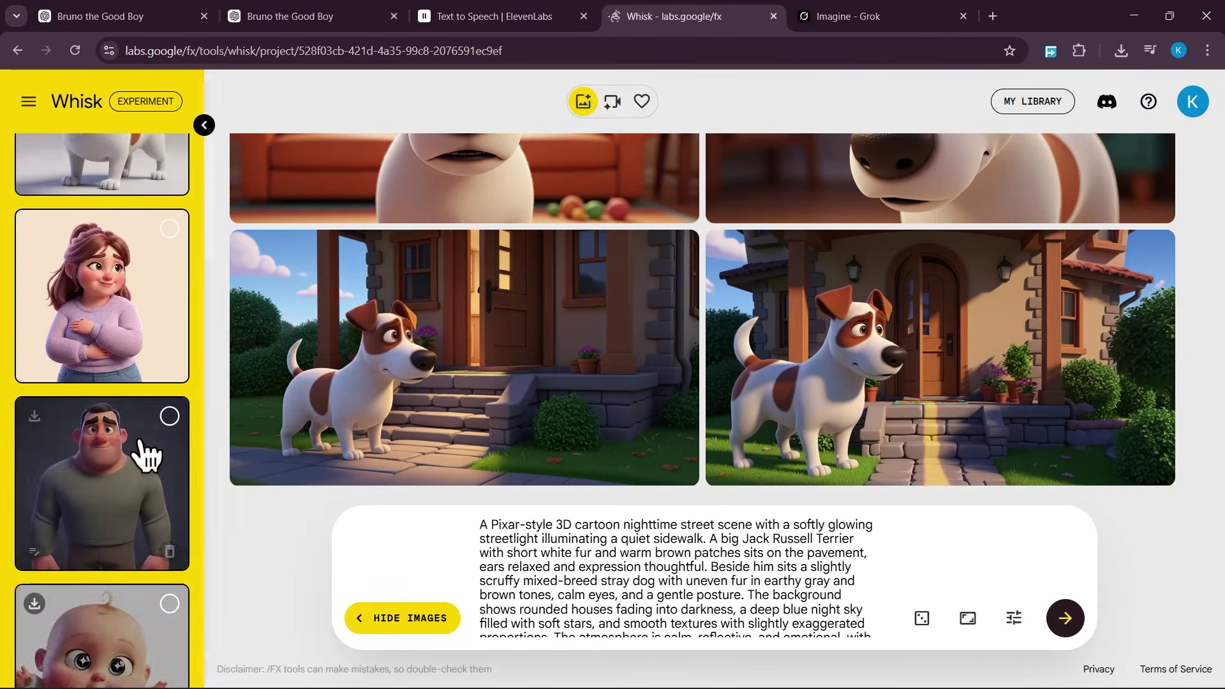
{"action": "scroll", "coordinate": [128, 357], "scroll_direction": "down", "scroll_amount": 3}
{"action": "scroll", "coordinate": [124, 361], "scroll_direction": "down", "scroll_amount": 10}
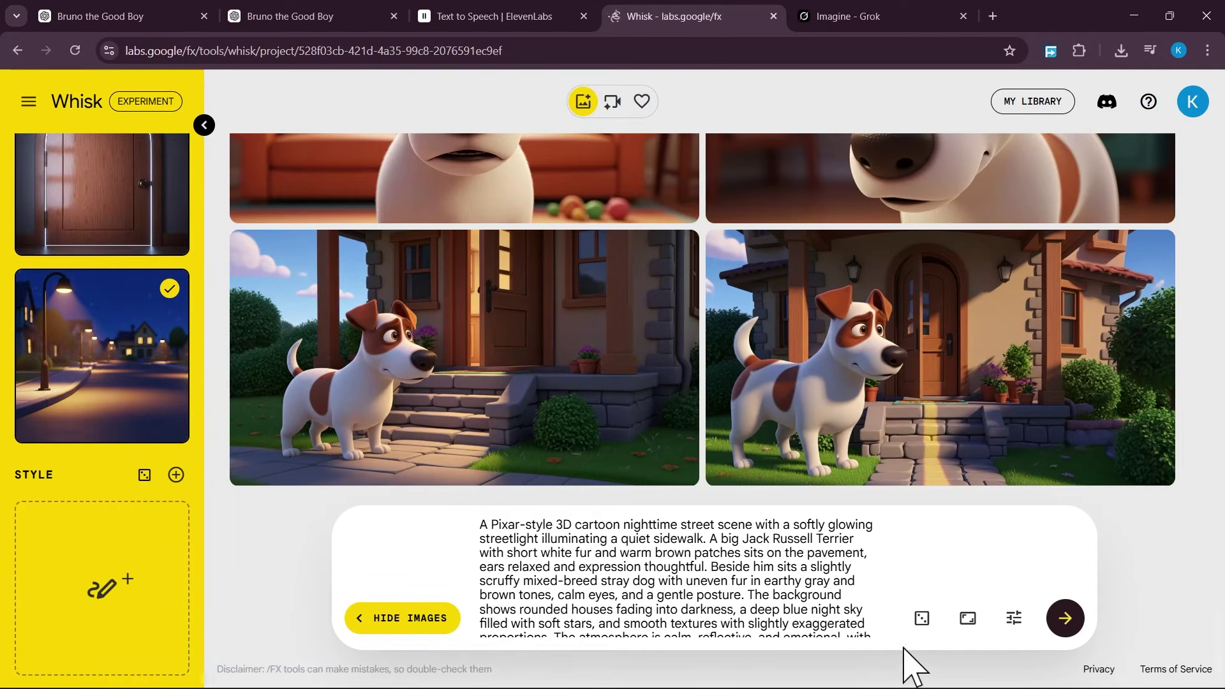
{"action": "left_click", "coordinate": [1065, 618]}
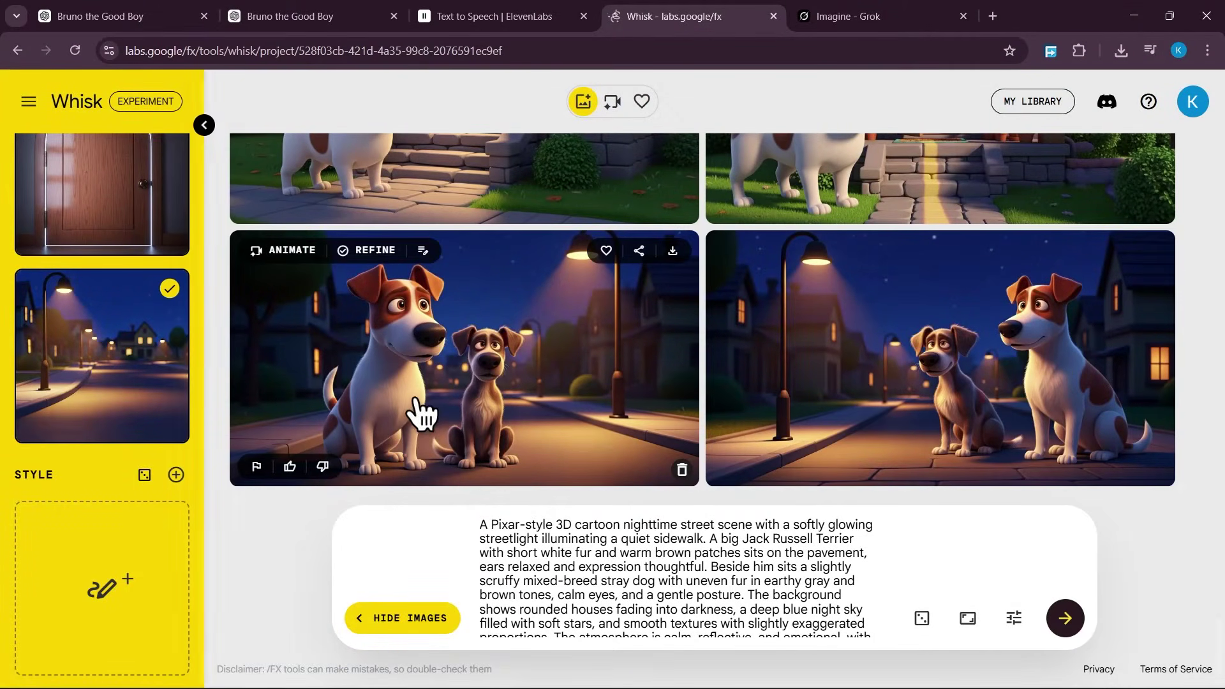
Step: Download the night image of Bruno beside the stray dog from Whisk and upload it to Grok Imagine
{"action": "left_click", "coordinate": [674, 253]}
{"action": "left_click", "coordinate": [919, 17]}
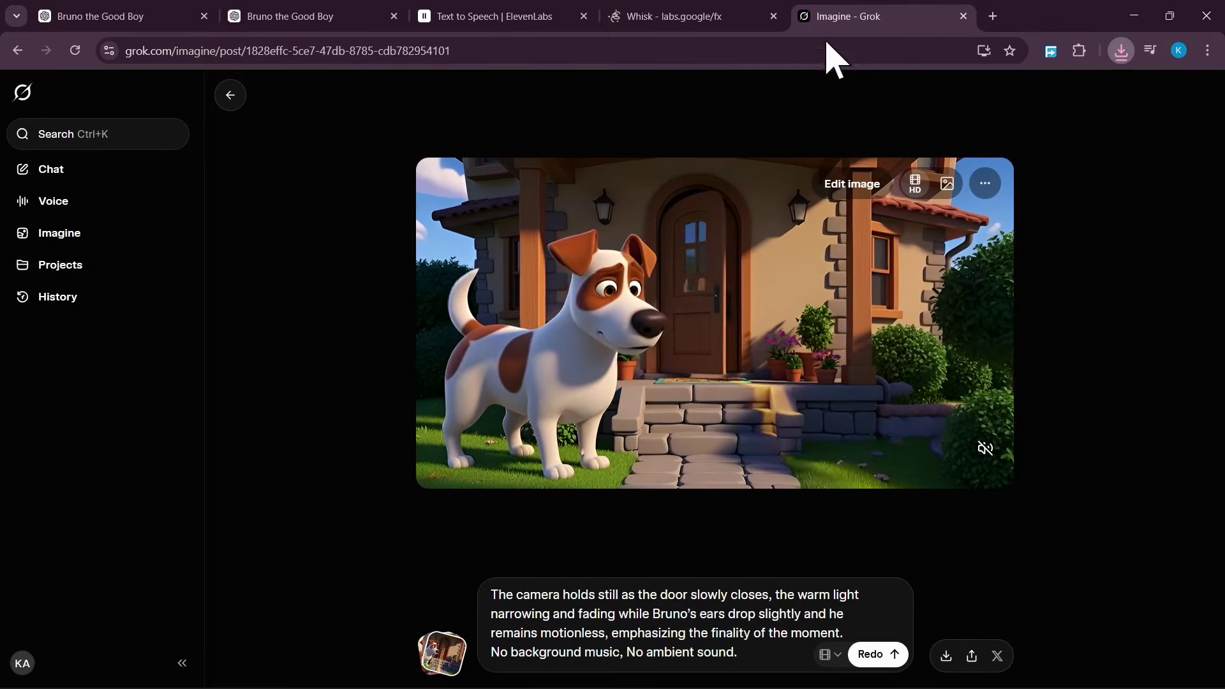
{"action": "left_click", "coordinate": [439, 650]}
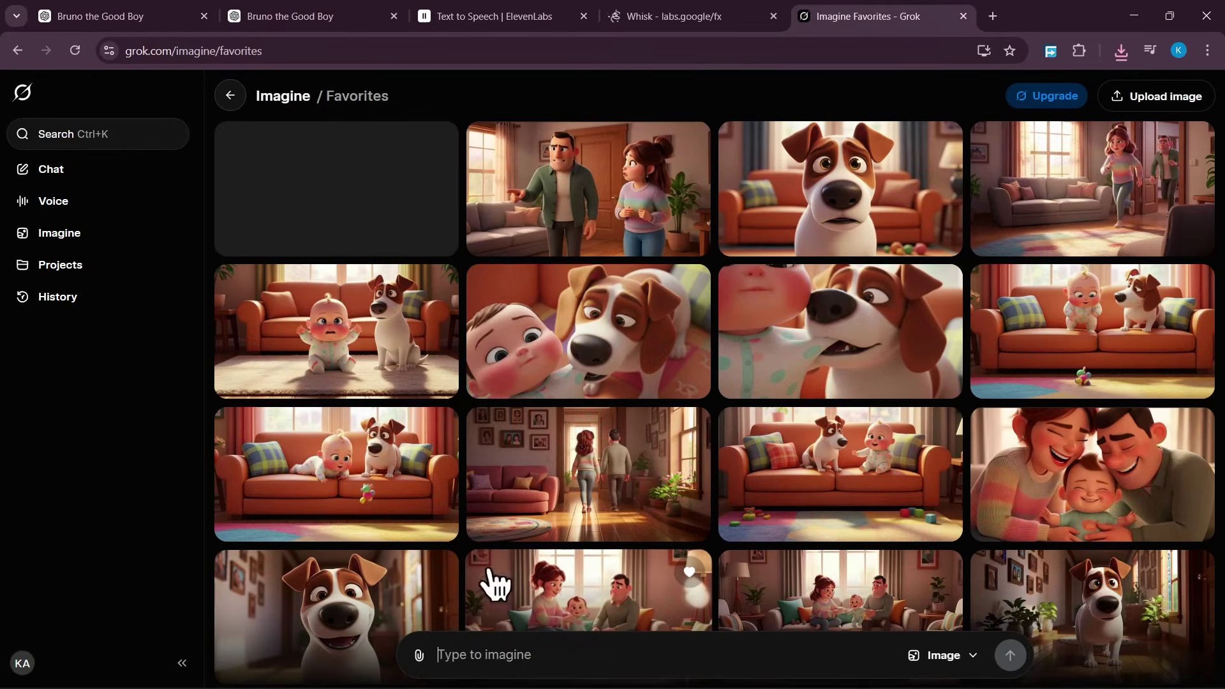
{"action": "left_click", "coordinate": [418, 655]}
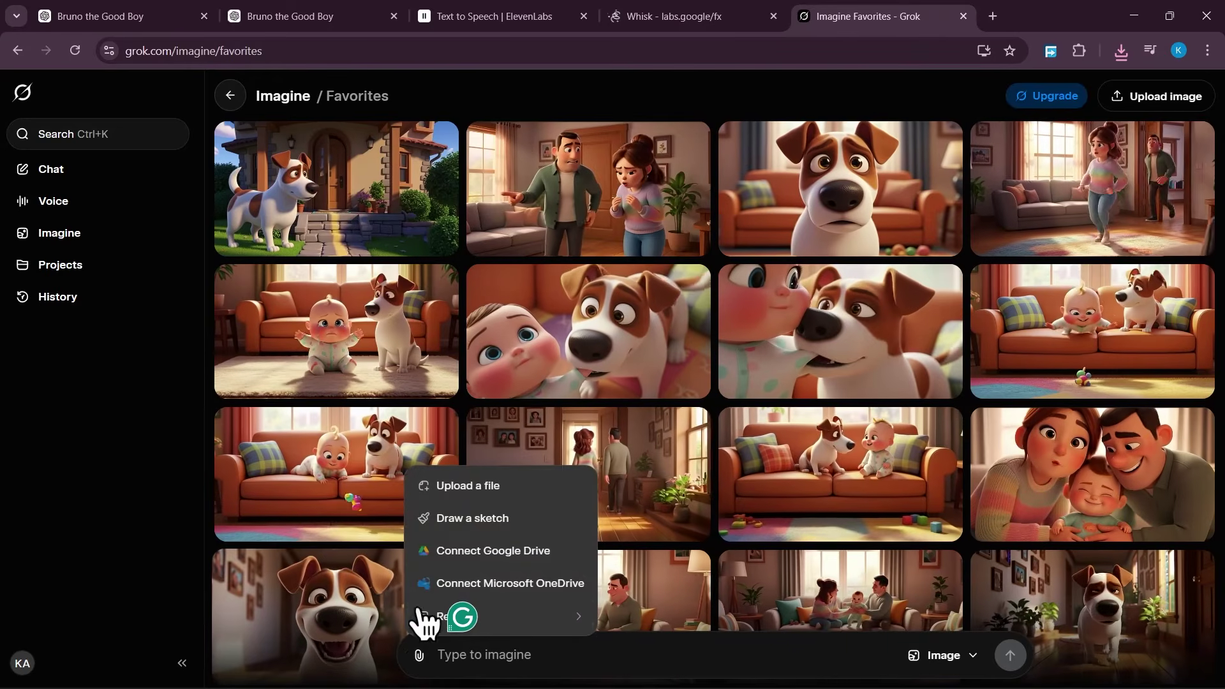
{"action": "left_click", "coordinate": [503, 488]}
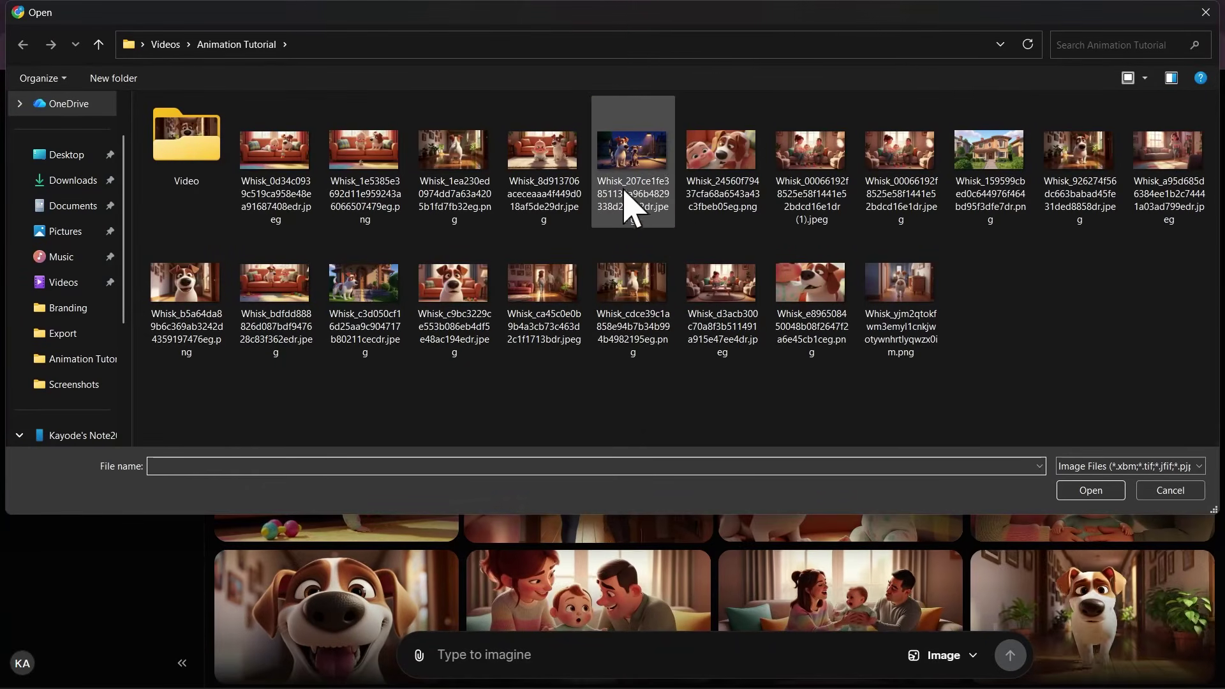
{"action": "left_click", "coordinate": [641, 210]}
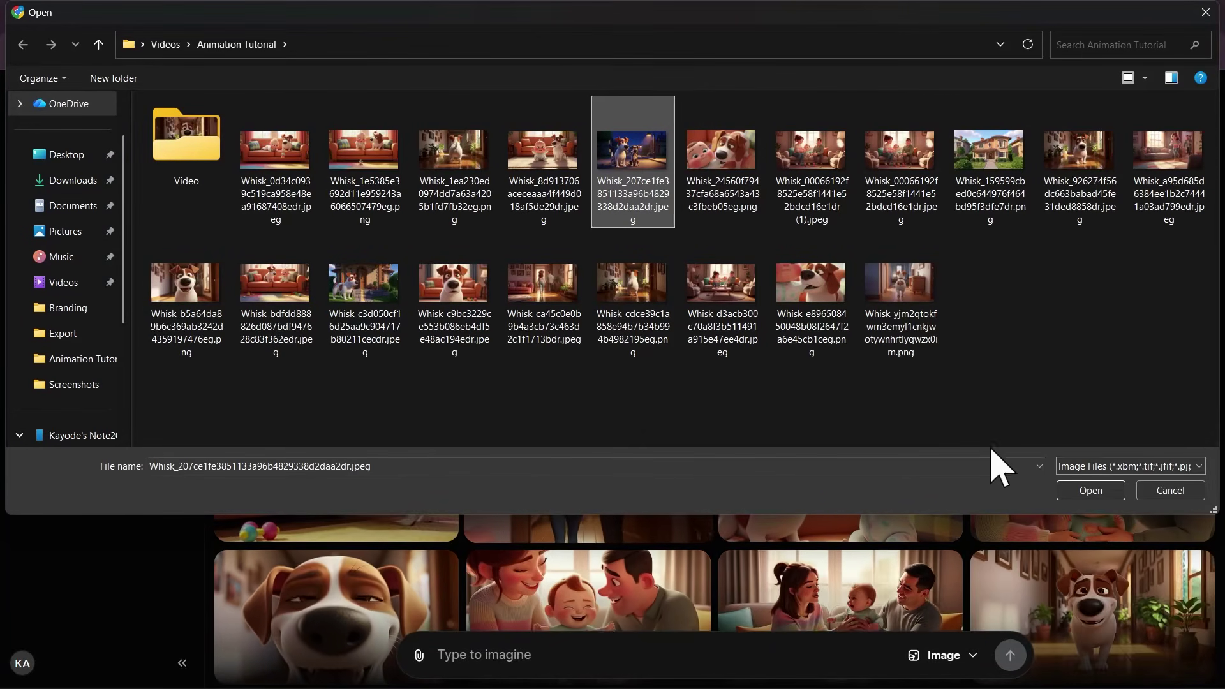
{"action": "left_click", "coordinate": [1089, 494]}
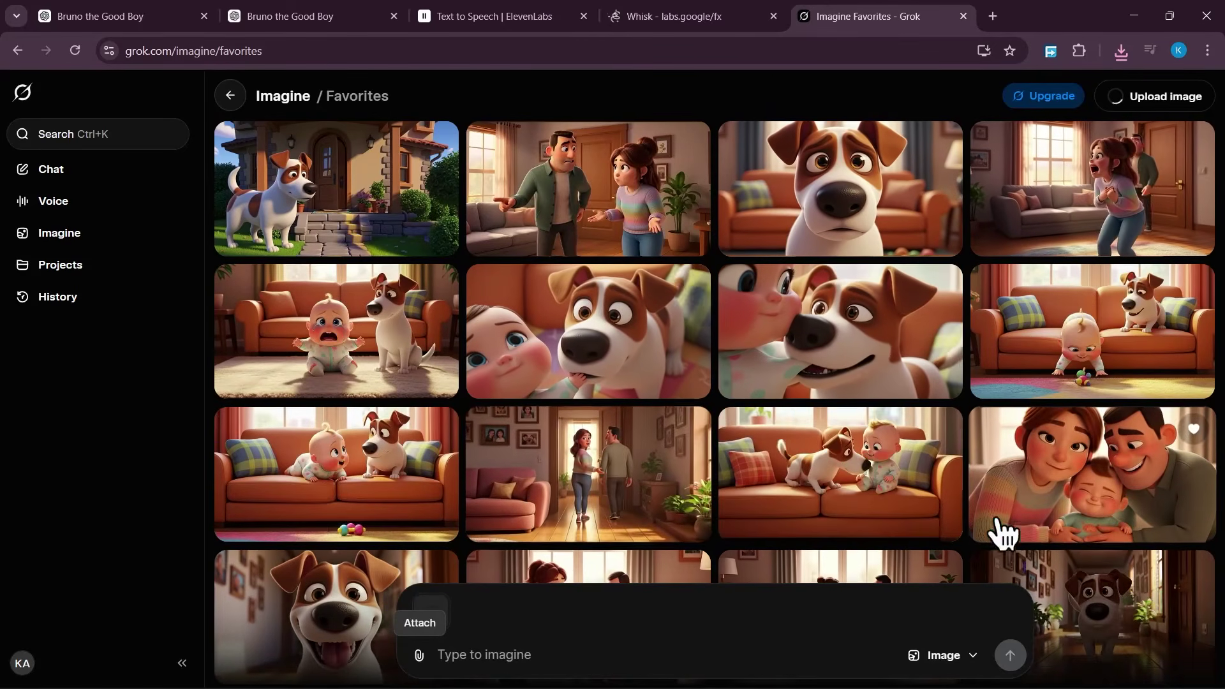
Step: In the ChatGPT script, copy the stray dog's line and the direction "Bruno looks up at the stars." from Scene 8
{"action": "left_click", "coordinate": [262, 15]}
{"action": "scroll", "coordinate": [367, 348], "scroll_direction": "down", "scroll_amount": 3}
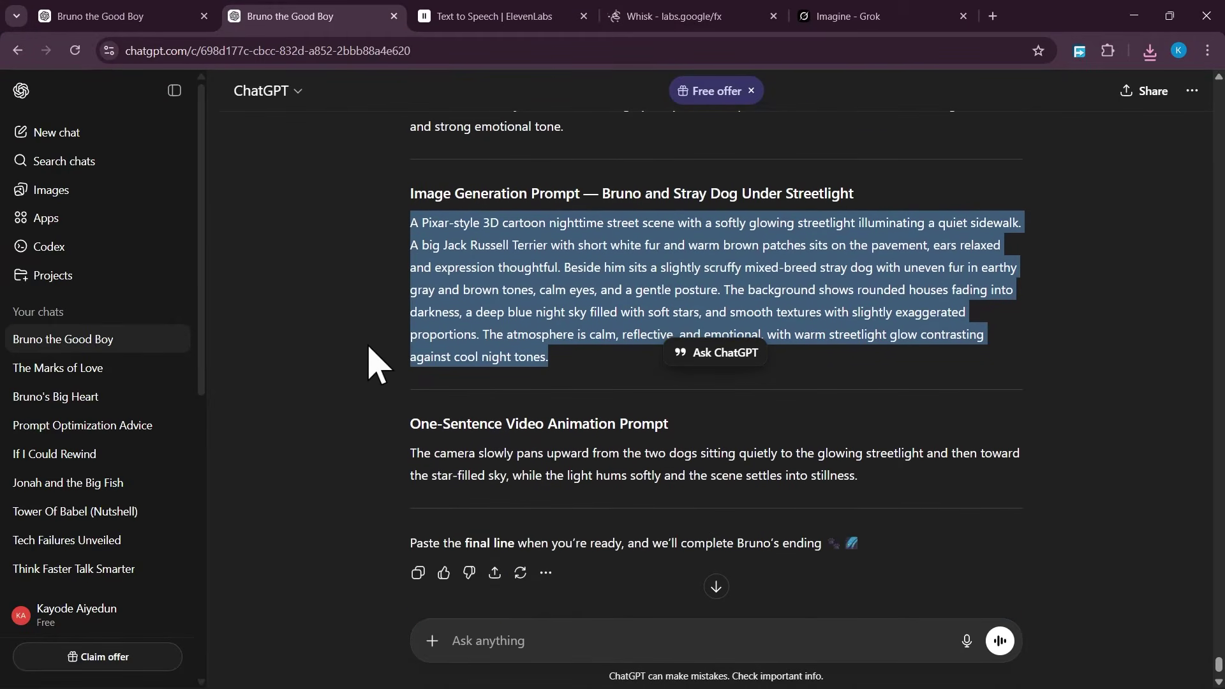
{"action": "left_click", "coordinate": [423, 458]}
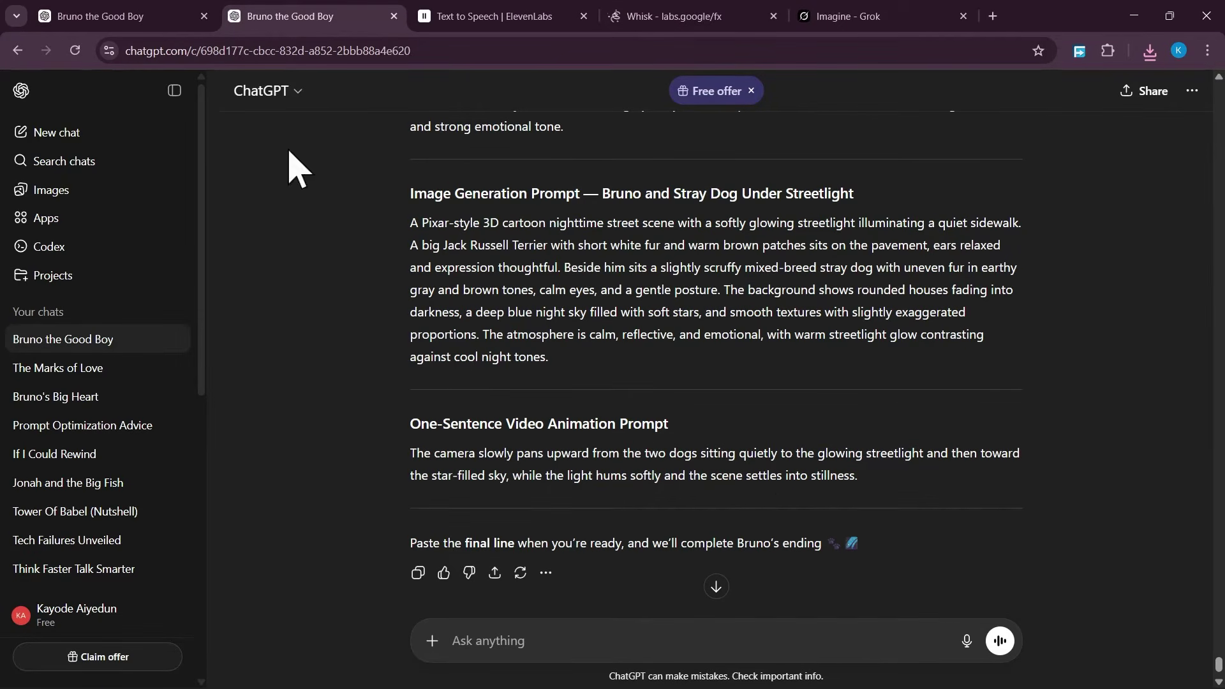
{"action": "left_click", "coordinate": [135, 17]}
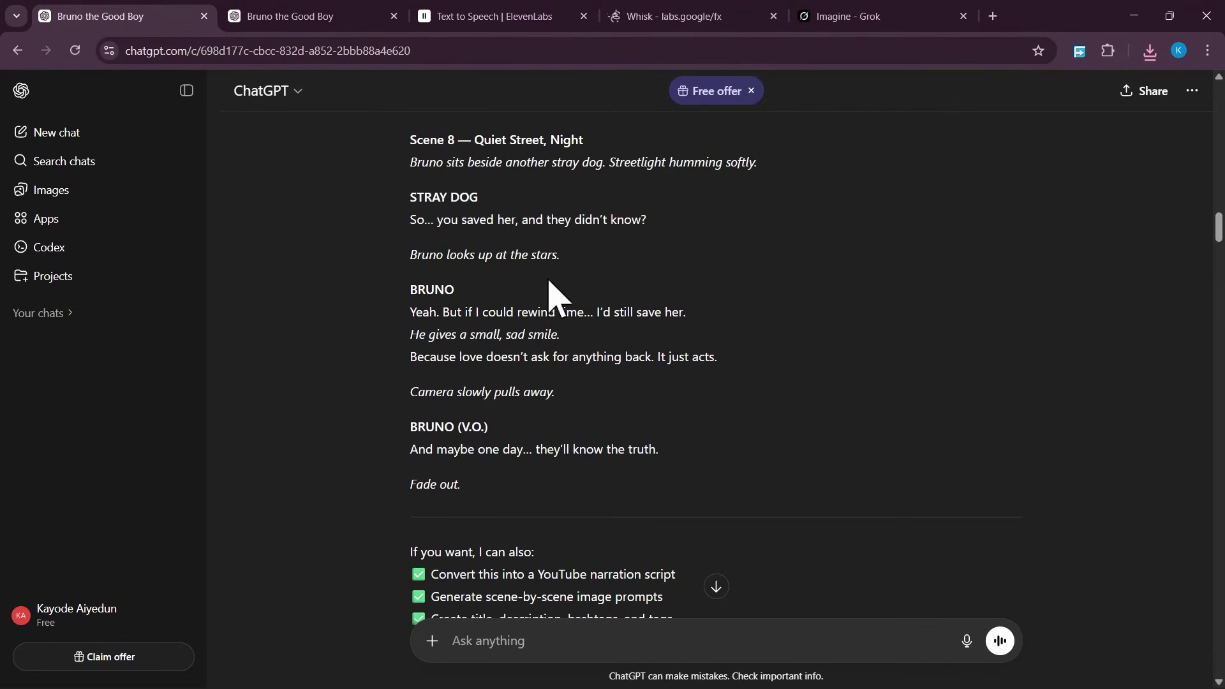
{"action": "scroll", "coordinate": [391, 317], "scroll_direction": "up", "scroll_amount": 1}
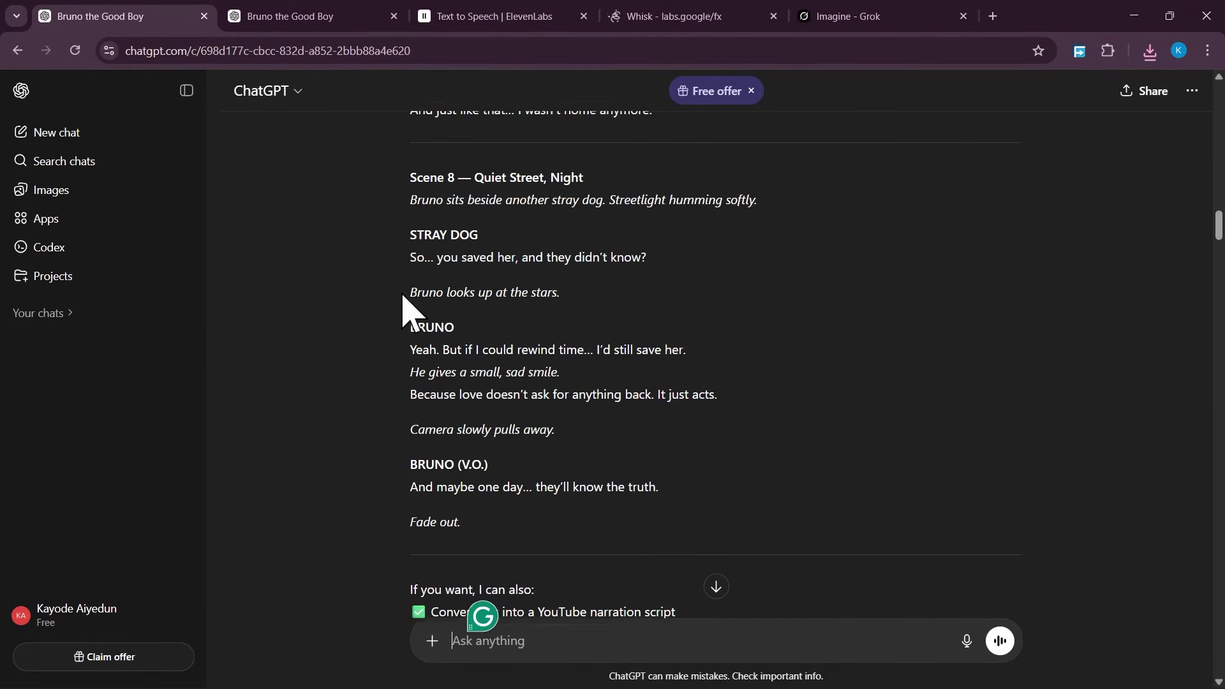
{"action": "left_click_drag", "start_coordinate": [405, 246], "coordinate": [490, 273]}
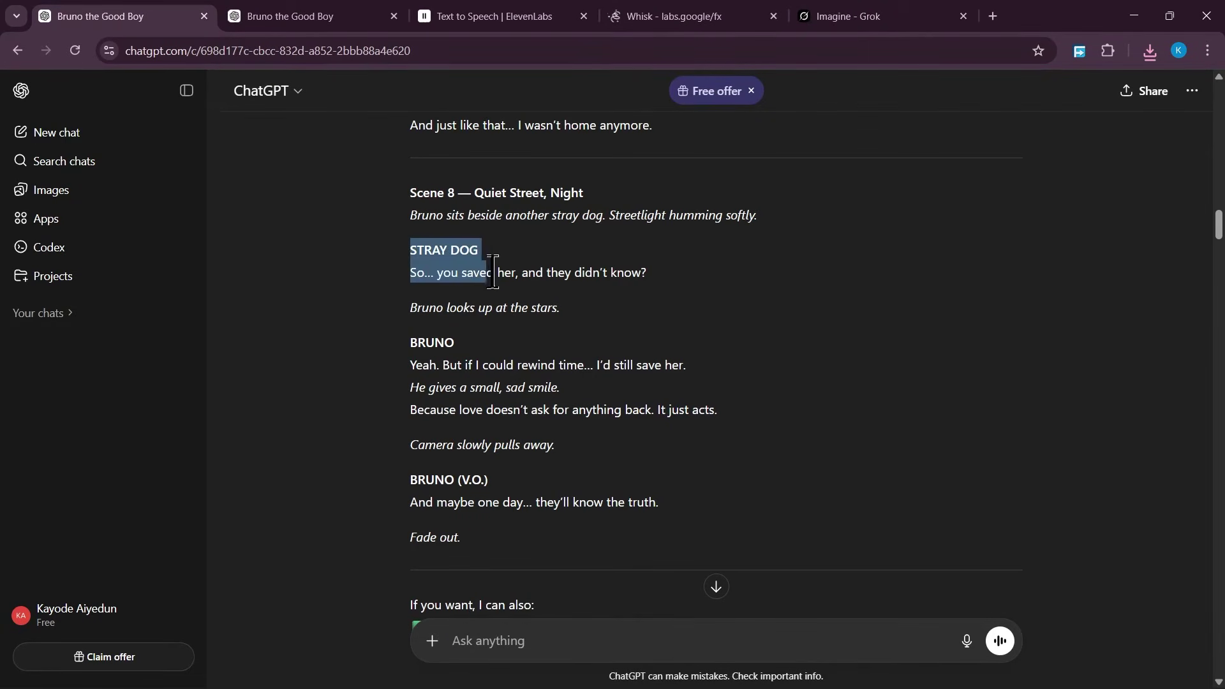
{"action": "left_click_drag", "start_coordinate": [621, 287], "coordinate": [671, 294]}
{"action": "right_click", "coordinate": [451, 266]}
{"action": "left_click", "coordinate": [570, 298]}
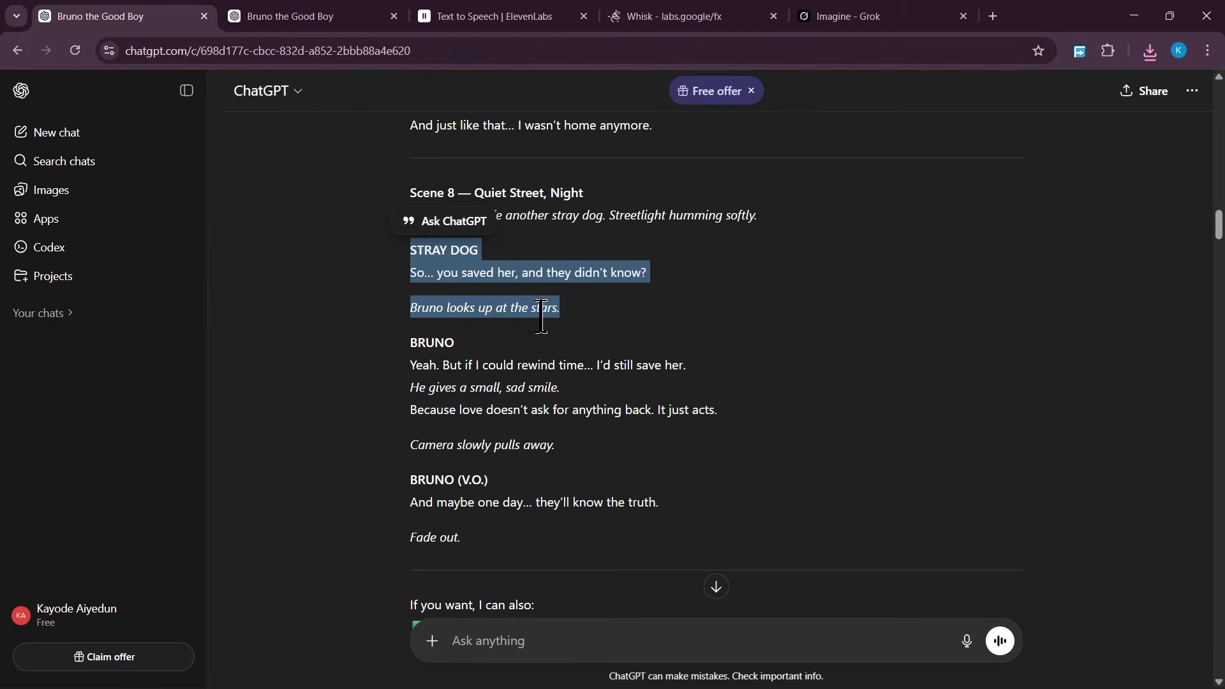
Step: In Grok, paste the stray dog passage as the video prompt, identify Bruno as "(the white dog)", and generate the video
{"action": "left_click", "coordinate": [863, 18]}
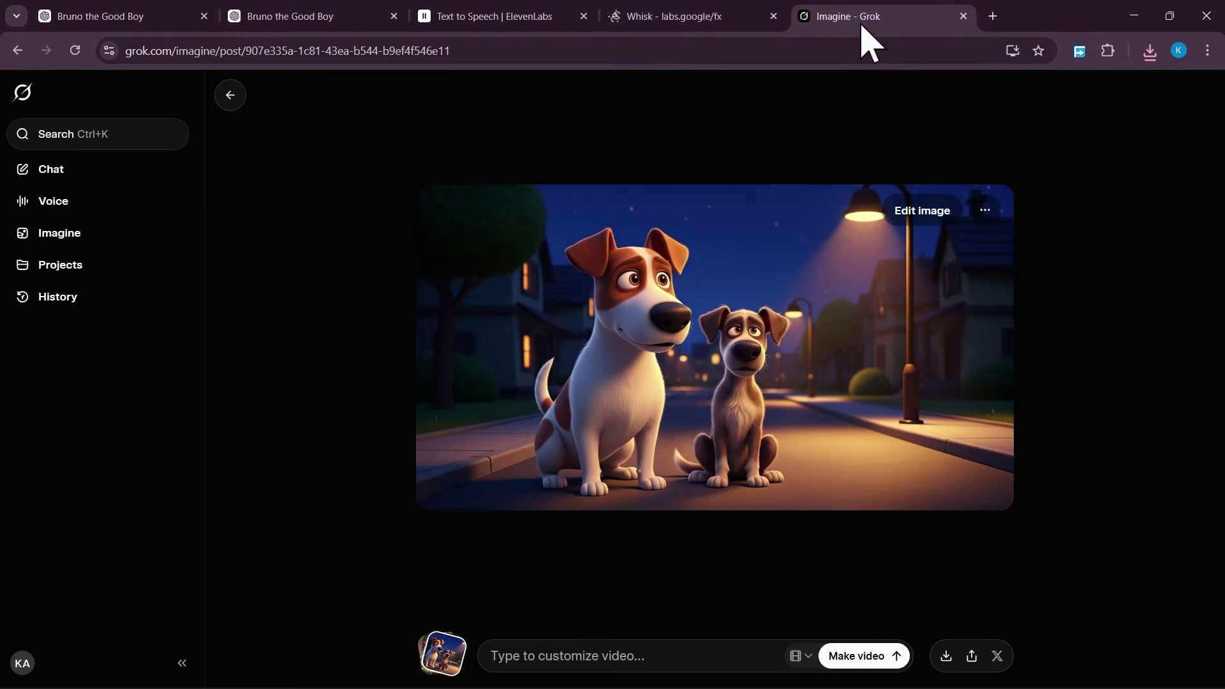
{"action": "left_click", "coordinate": [629, 657]}
{"action": "key", "text": "ctrl+v"}
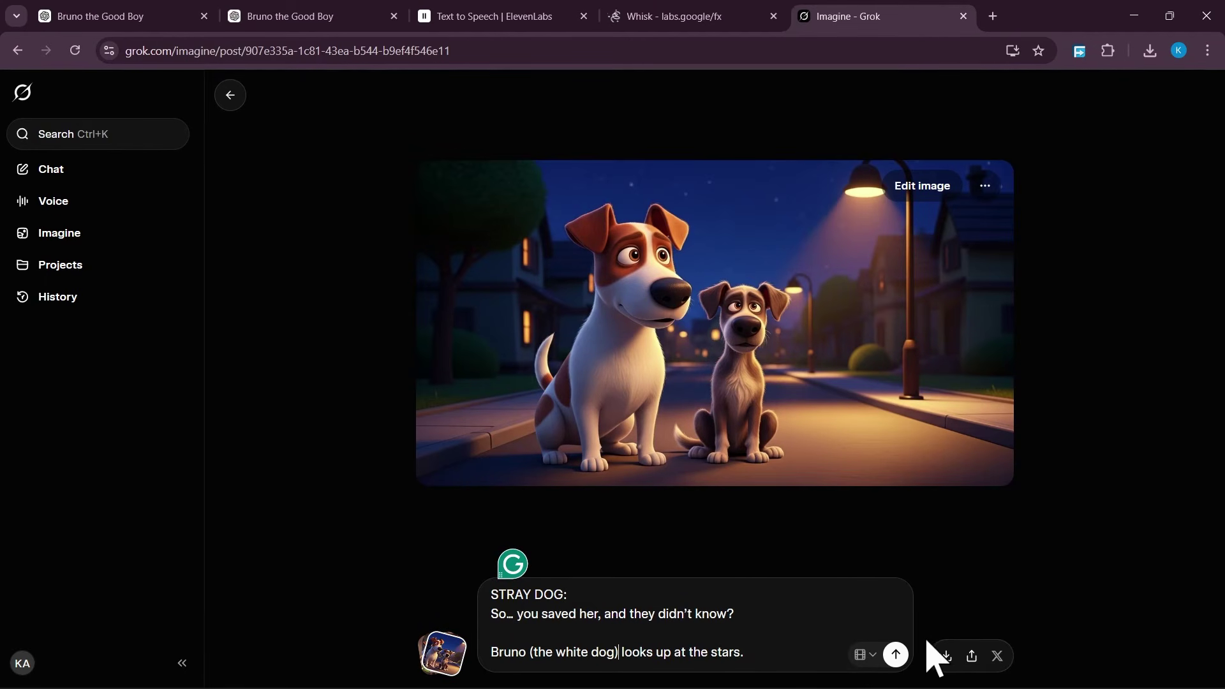
{"action": "left_click", "coordinate": [896, 655]}
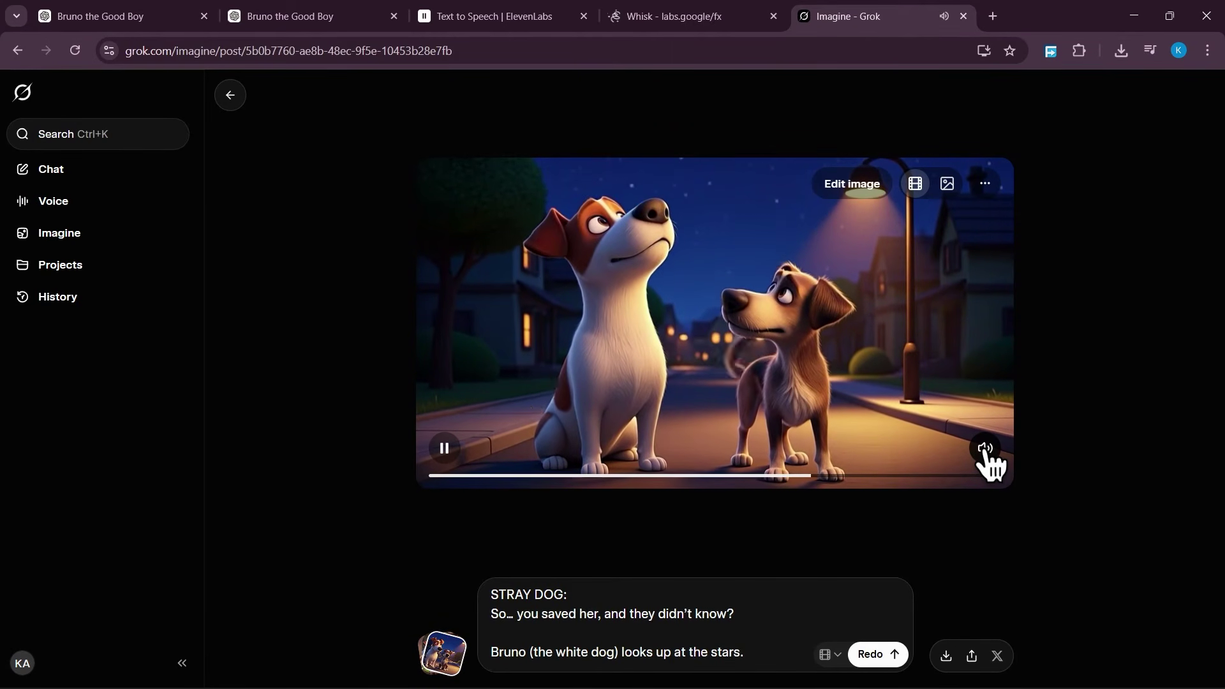
Step: Pause the generated video of the two dogs and upscale it
{"action": "left_click", "coordinate": [457, 458]}
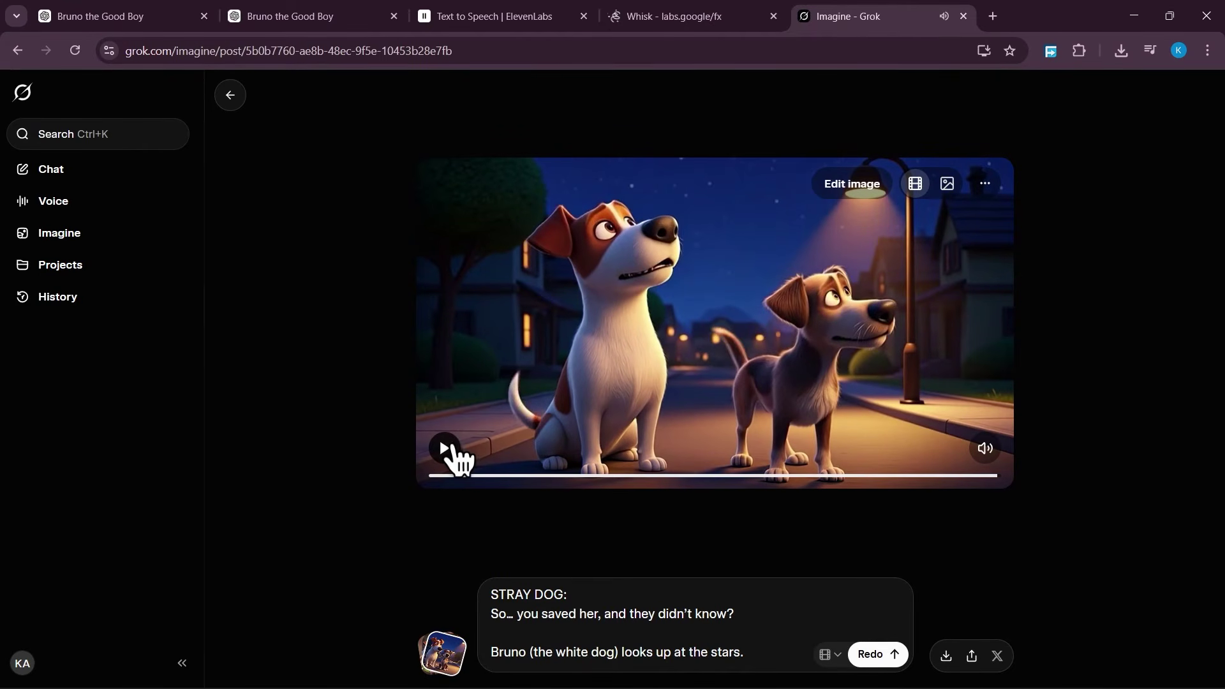
{"action": "left_click", "coordinate": [984, 184]}
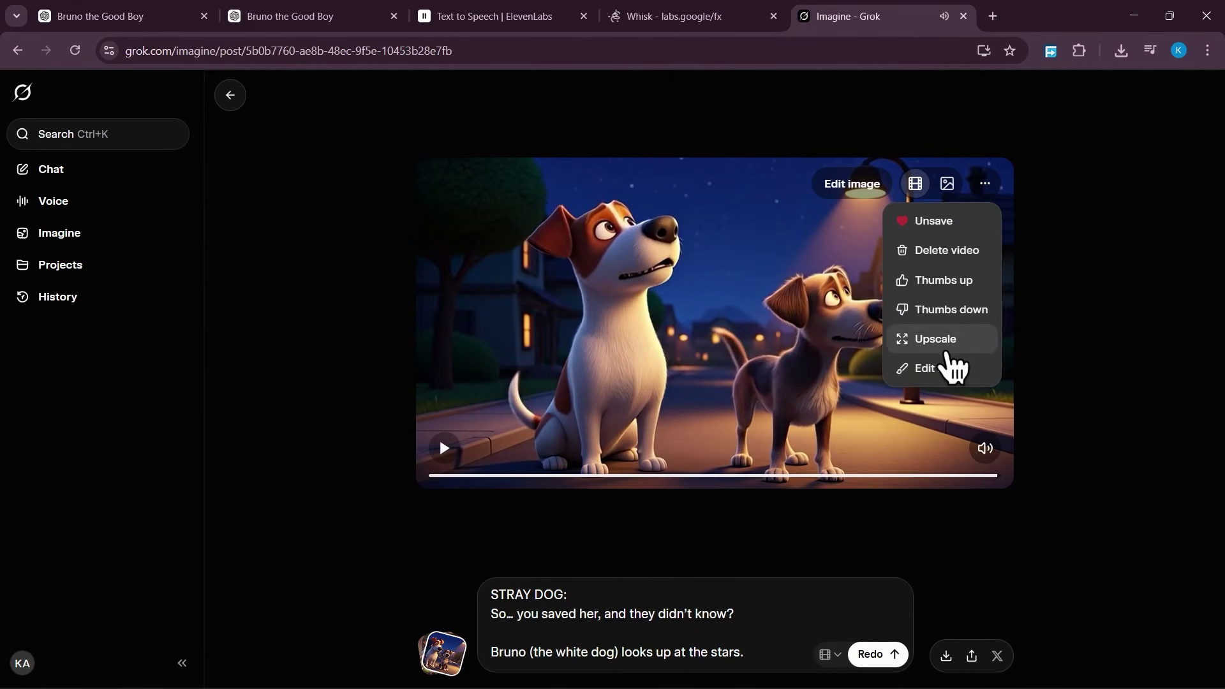
{"action": "left_click", "coordinate": [951, 339]}
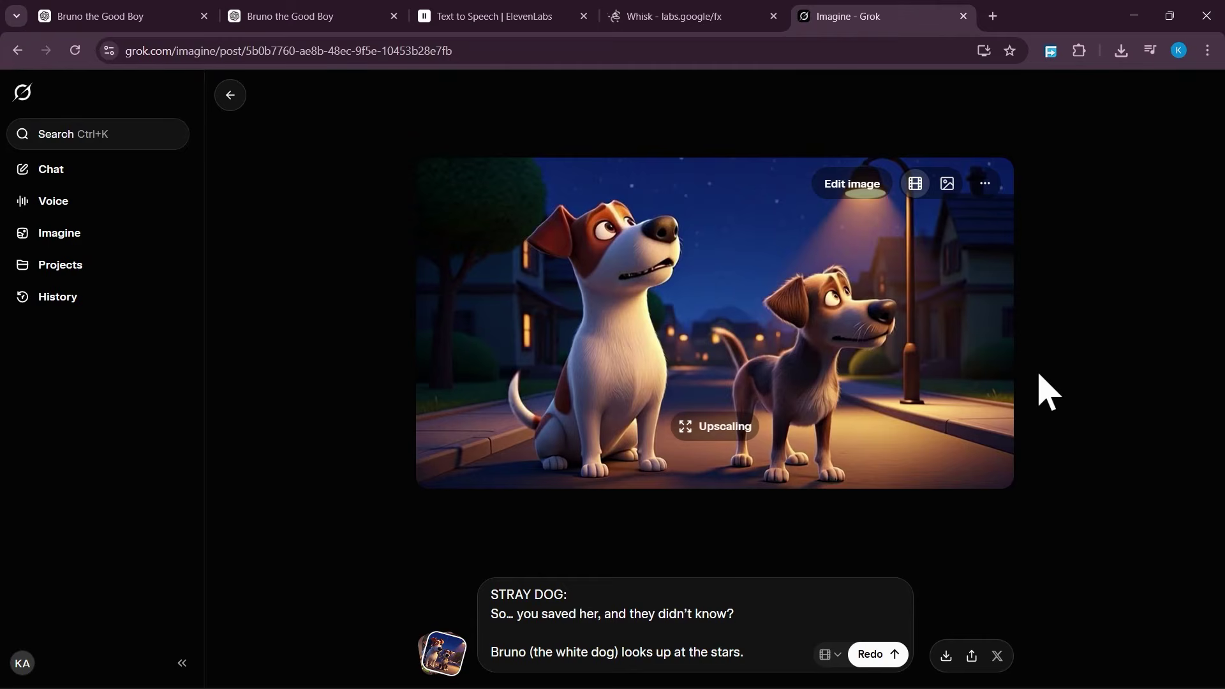
Step: Select Bruno's reply in Scene 8 of the ChatGPT script, from "Yeah. But if I could rewind time" to "It just acts.", and return to Grok
{"action": "left_click", "coordinate": [115, 19]}
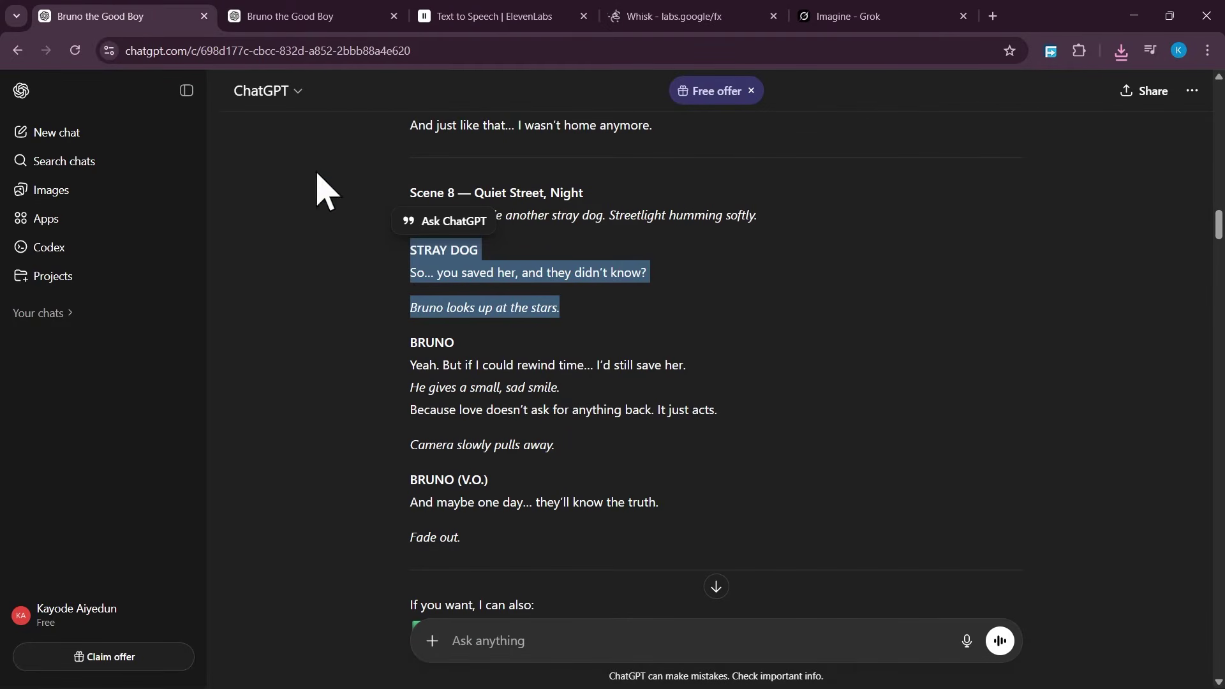
{"action": "scroll", "coordinate": [369, 383], "scroll_direction": "down", "scroll_amount": 1}
{"action": "scroll", "coordinate": [370, 383], "scroll_direction": "up", "scroll_amount": 1}
{"action": "left_click", "coordinate": [386, 383]}
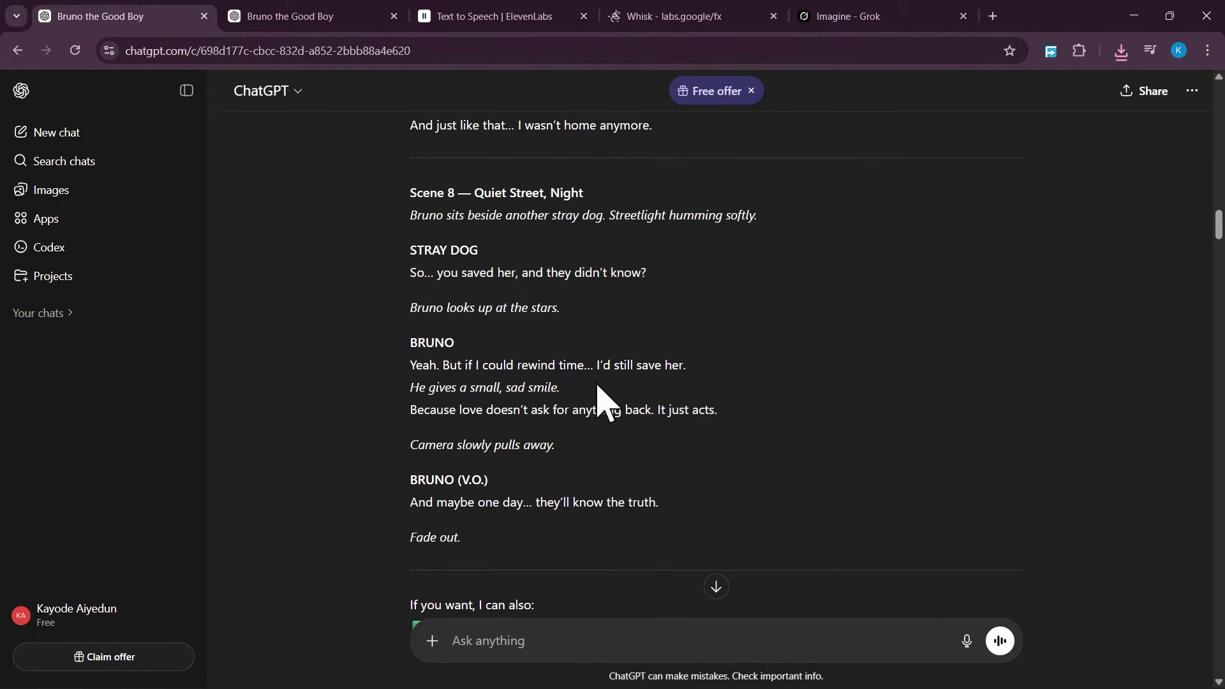
{"action": "scroll", "coordinate": [412, 412], "scroll_direction": "down", "scroll_amount": 1}
{"action": "left_click_drag", "start_coordinate": [402, 287], "coordinate": [720, 359]}
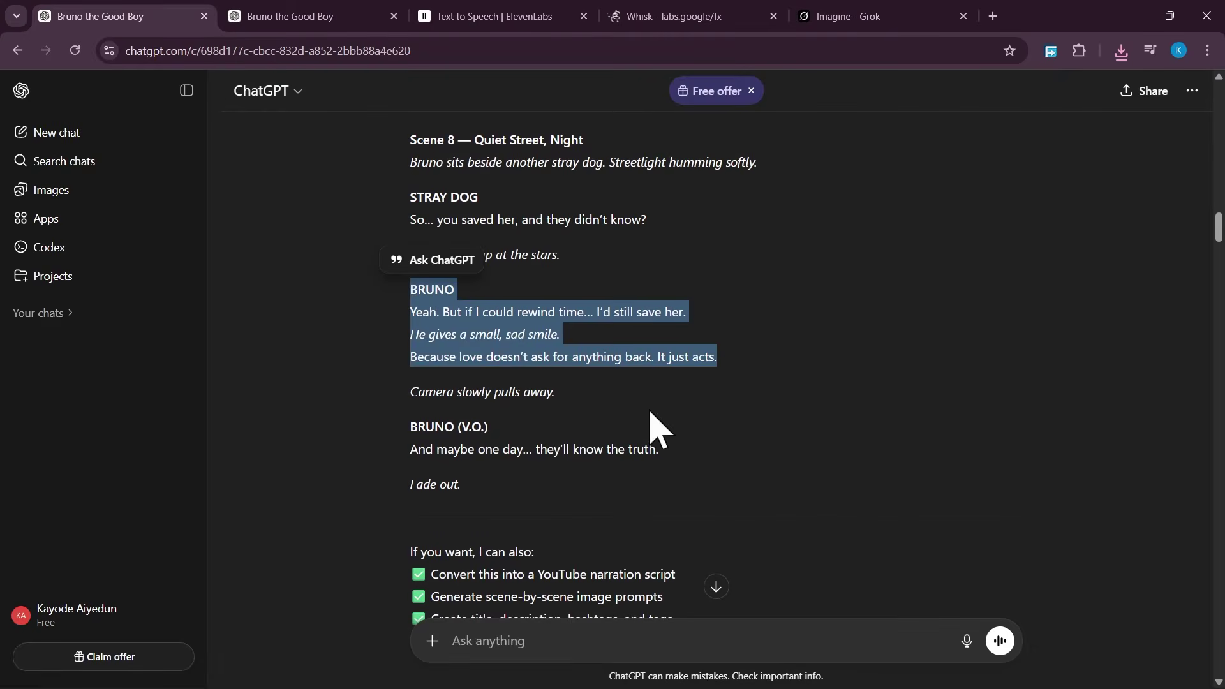
{"action": "left_click", "coordinate": [874, 15]}
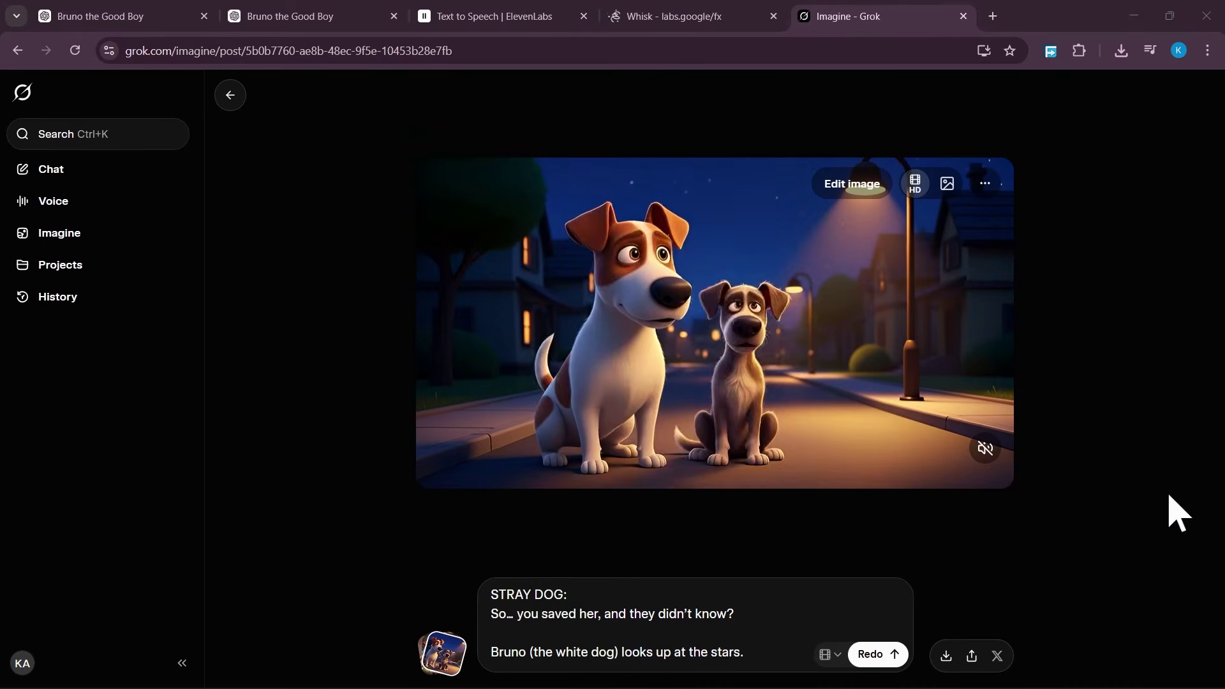
Step: Switch to CapCut and import the Grok videos of the arguing couple, the two dogs at night, and Bruno outside the house
{"action": "mouse_move", "coordinate": [1006, 672]}
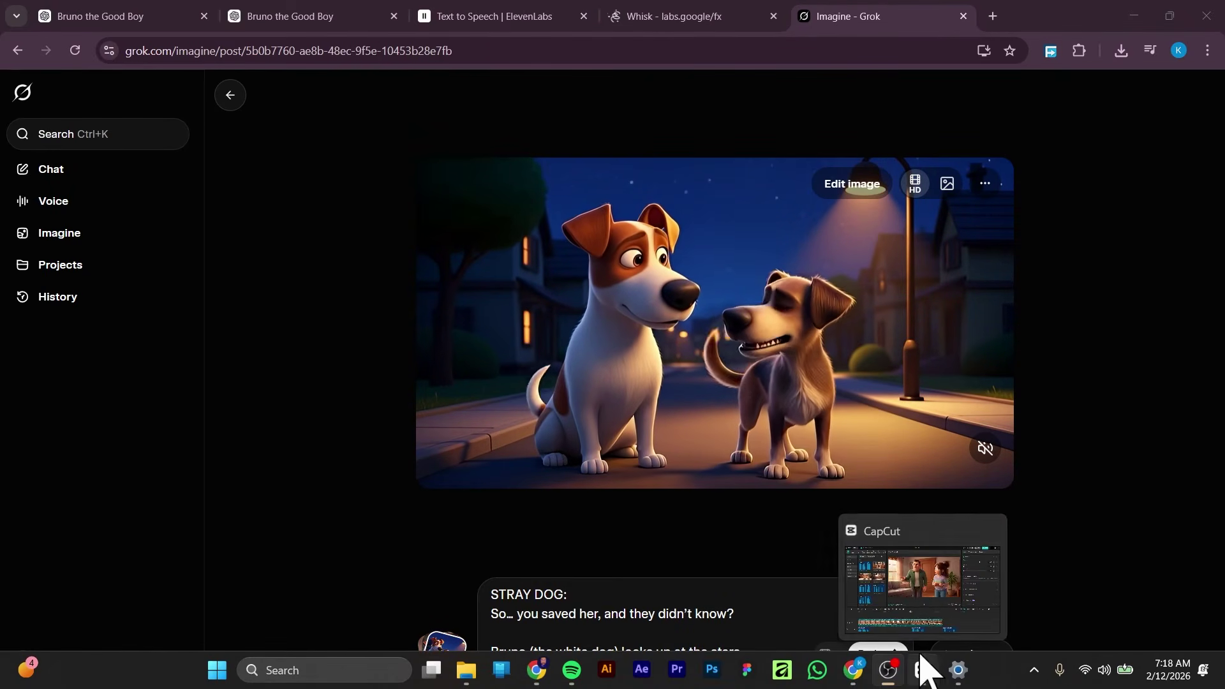
{"action": "left_click", "coordinate": [924, 671]}
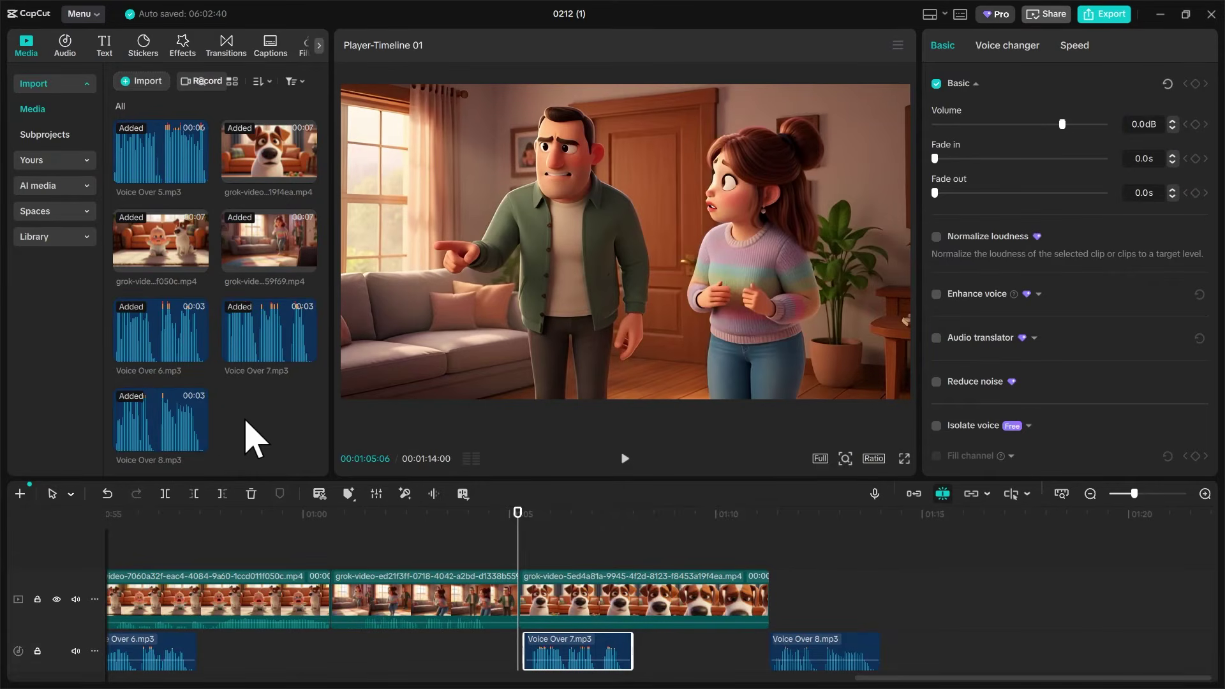
{"action": "left_click", "coordinate": [160, 99]}
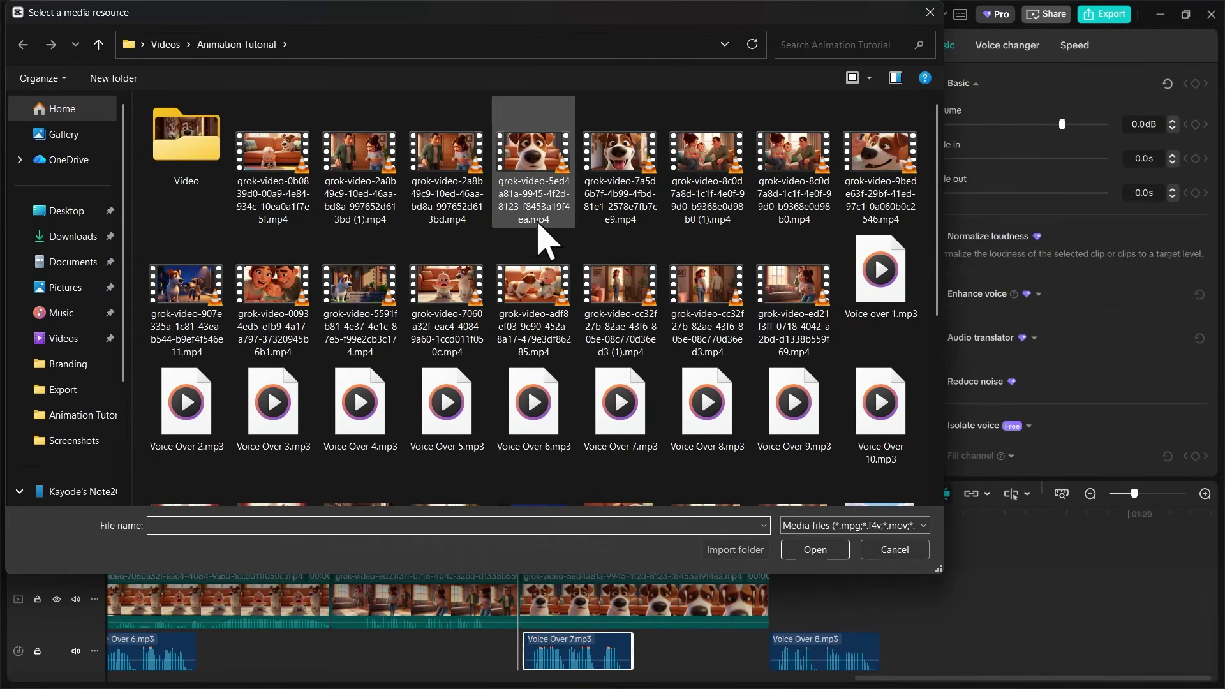
{"action": "left_click", "coordinate": [360, 294]}
{"action": "left_click", "coordinate": [186, 294], "text": "ctrl"}
{"action": "left_click", "coordinate": [352, 207], "text": "ctrl"}
{"action": "left_click", "coordinate": [814, 550]}
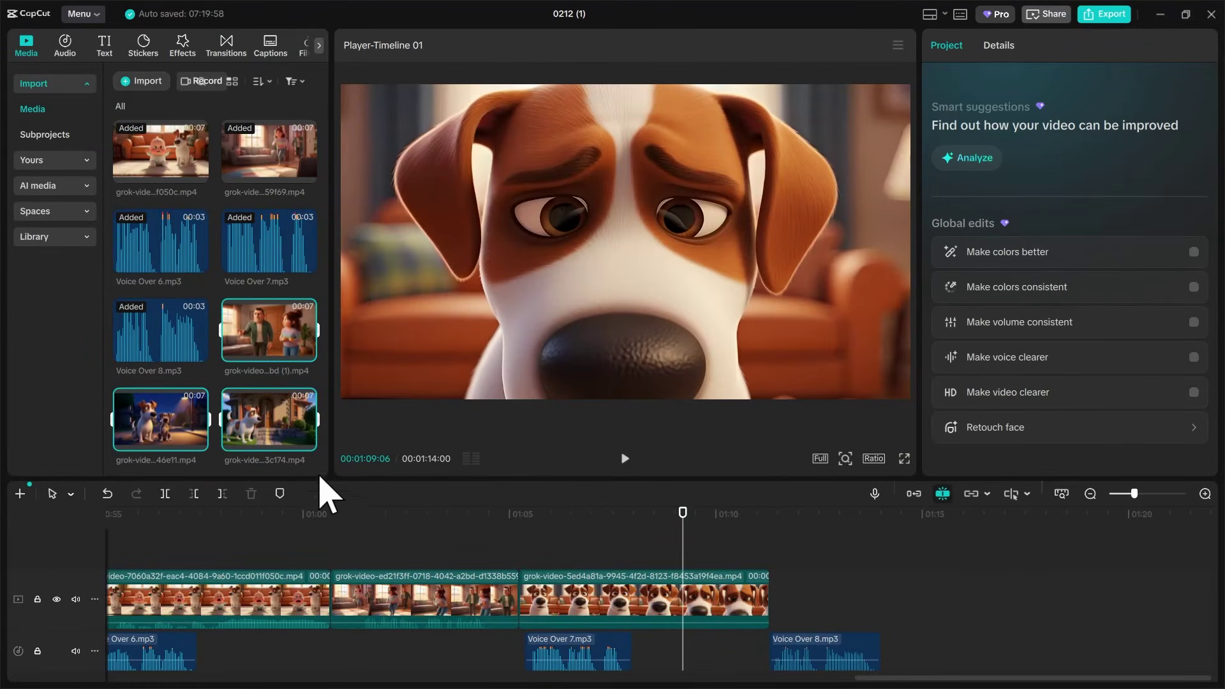
Step: Move Voice Over 8 later on the audio track, leaving room for another clip after Bruno's close-up
{"action": "left_click_drag", "start_coordinate": [682, 514], "coordinate": [755, 517]}
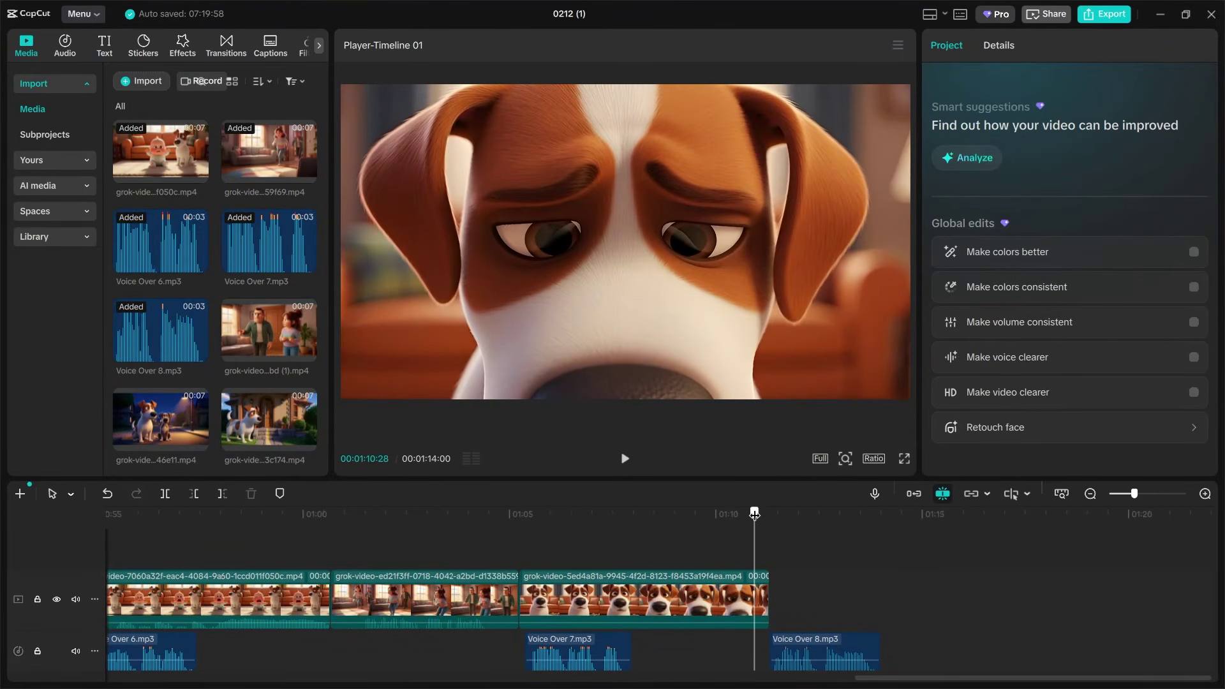
{"action": "left_click", "coordinate": [818, 661]}
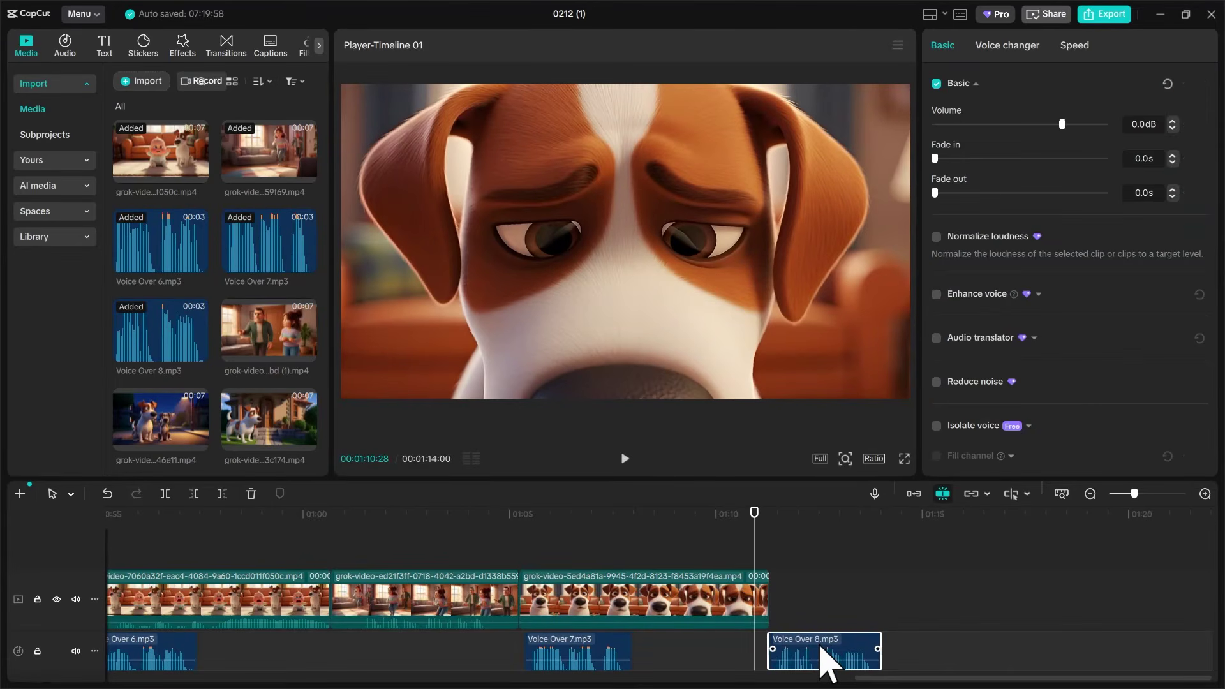
{"action": "left_click_drag", "start_coordinate": [820, 653], "coordinate": [1065, 657]}
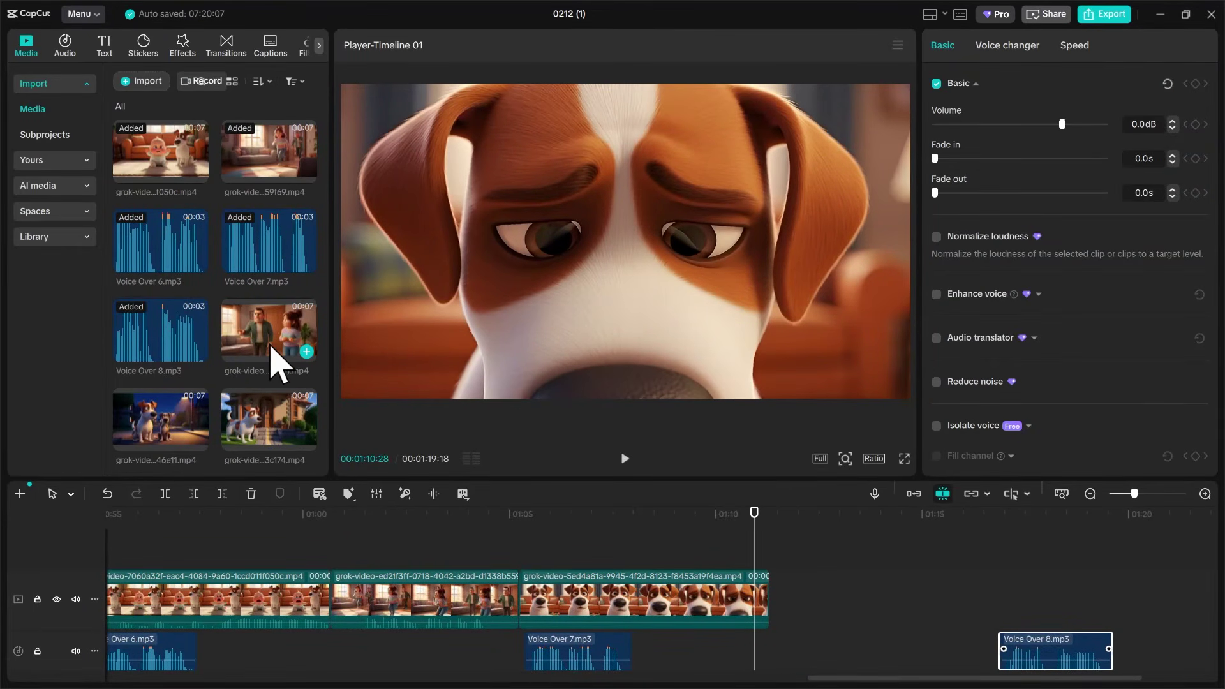
Step: Place the arguing couple video on the main track directly after Bruno's sad close-up
{"action": "scroll", "coordinate": [271, 370], "scroll_direction": "down", "scroll_amount": 10}
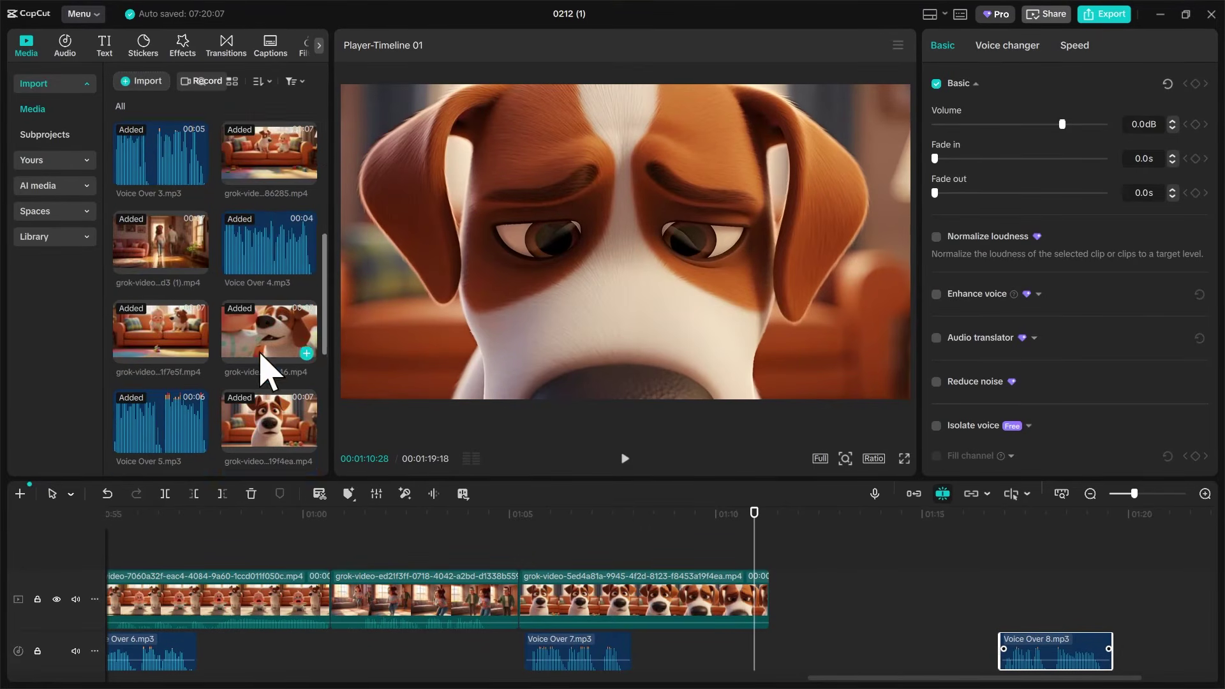
{"action": "scroll", "coordinate": [271, 355], "scroll_direction": "down", "scroll_amount": 3}
{"action": "left_click", "coordinate": [250, 344]}
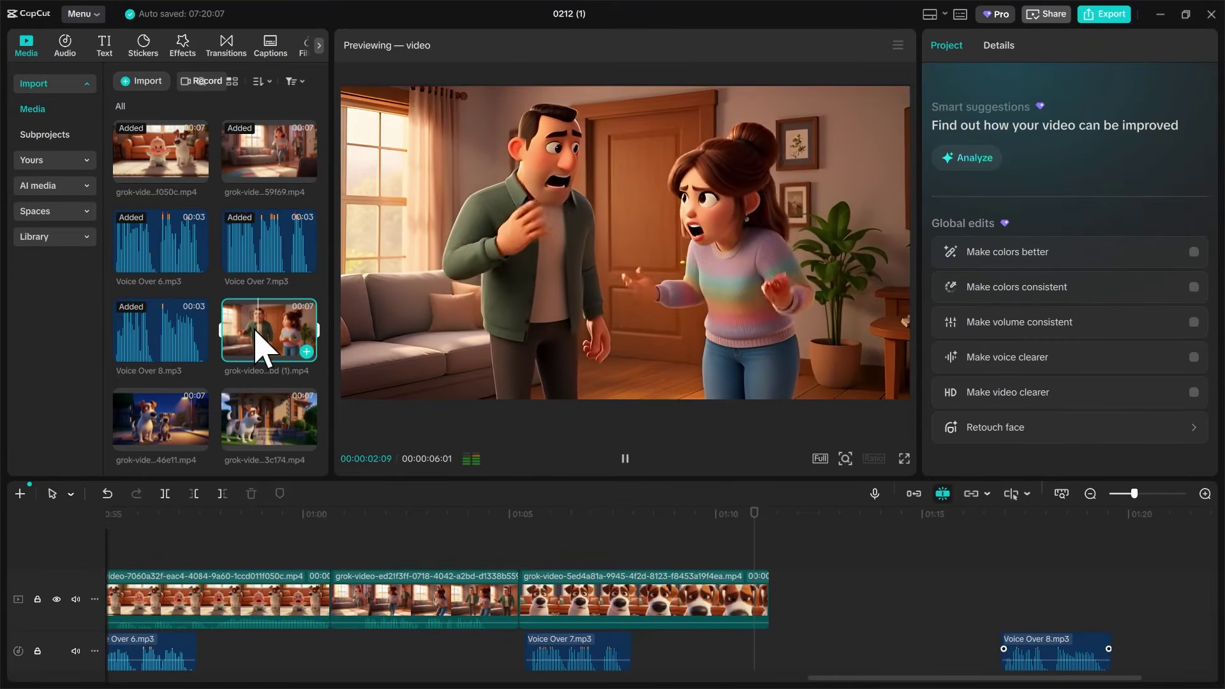
{"action": "left_click_drag", "start_coordinate": [251, 338], "coordinate": [805, 601]}
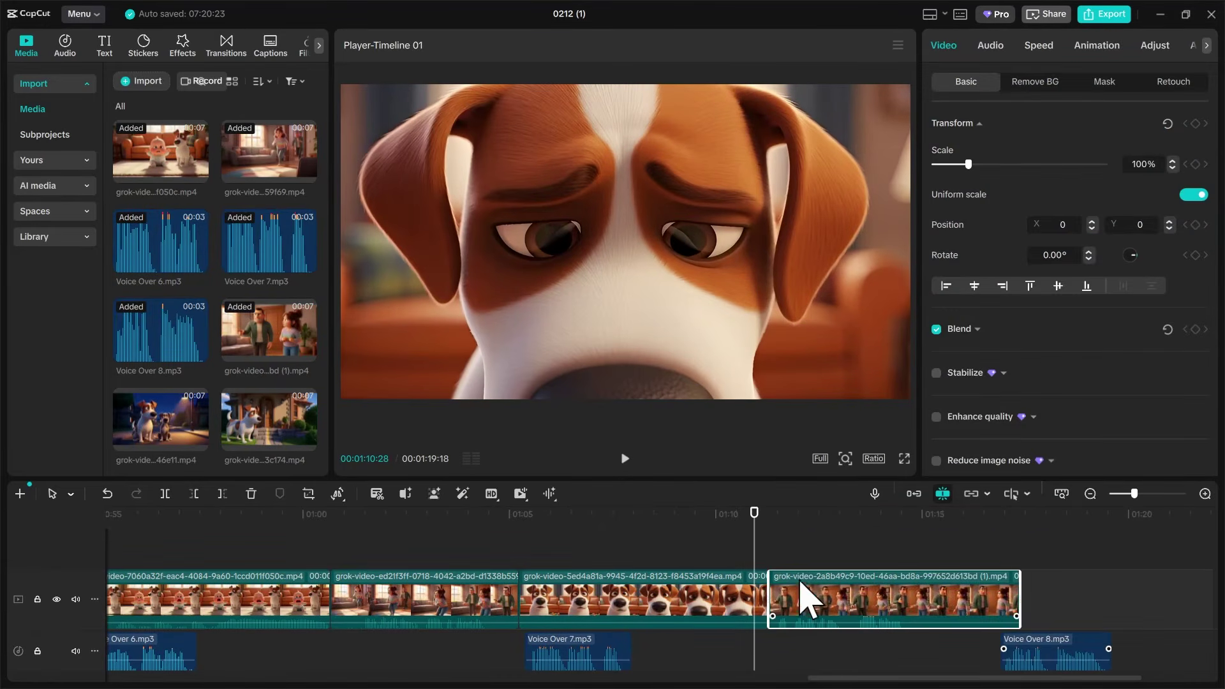
Step: Play the transition into the arguing couple clip and shift Voice Over 8 to start where that clip ends
{"action": "left_click_drag", "start_coordinate": [755, 517], "coordinate": [728, 580]}
{"action": "key", "text": "space"}
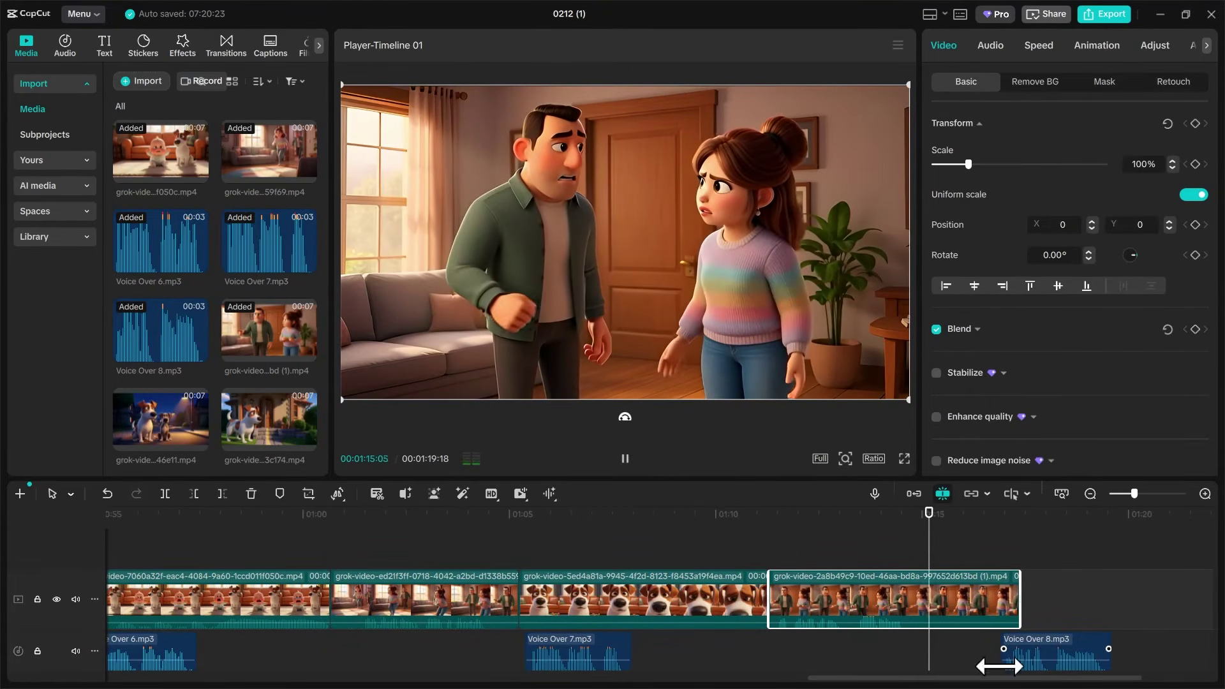
{"action": "left_click", "coordinate": [1102, 659]}
{"action": "left_click_drag", "start_coordinate": [1102, 659], "coordinate": [1113, 661]}
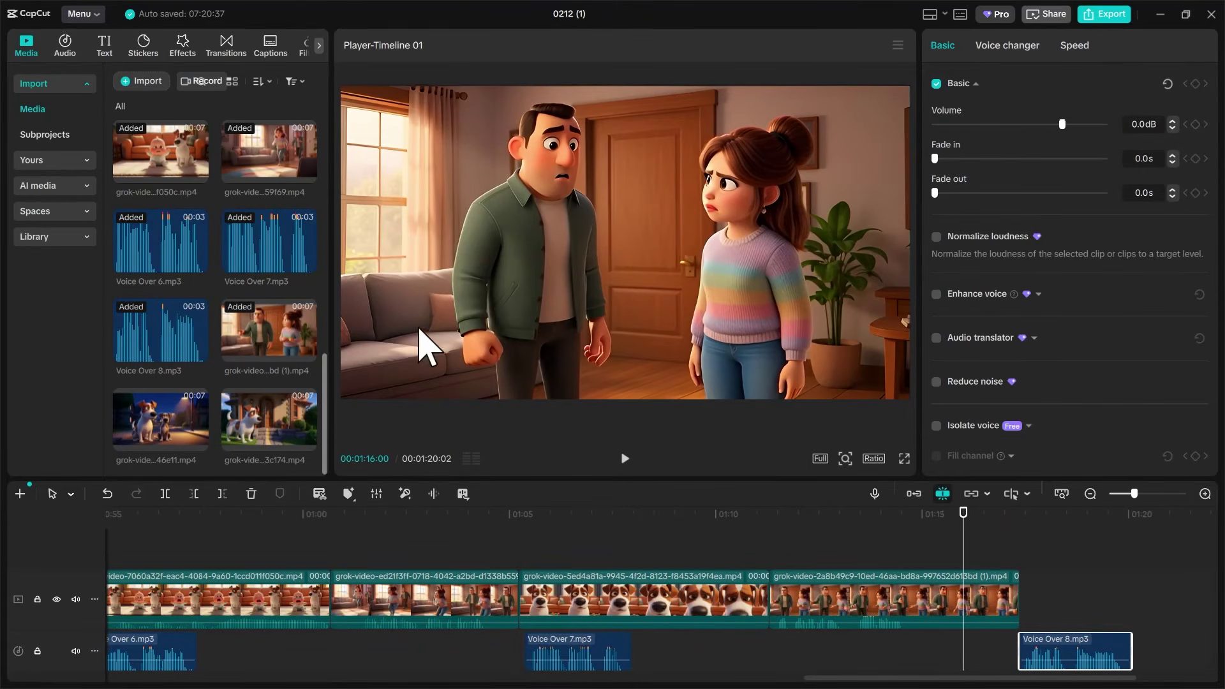
Step: Append the video of Bruno outside the house after the arguing couple clip and select Voice Over 8 beneath it
{"action": "left_click_drag", "start_coordinate": [260, 424], "coordinate": [1021, 598]}
{"action": "left_click_drag", "start_coordinate": [893, 678], "coordinate": [1016, 684]}
{"action": "left_click", "coordinate": [716, 658]}
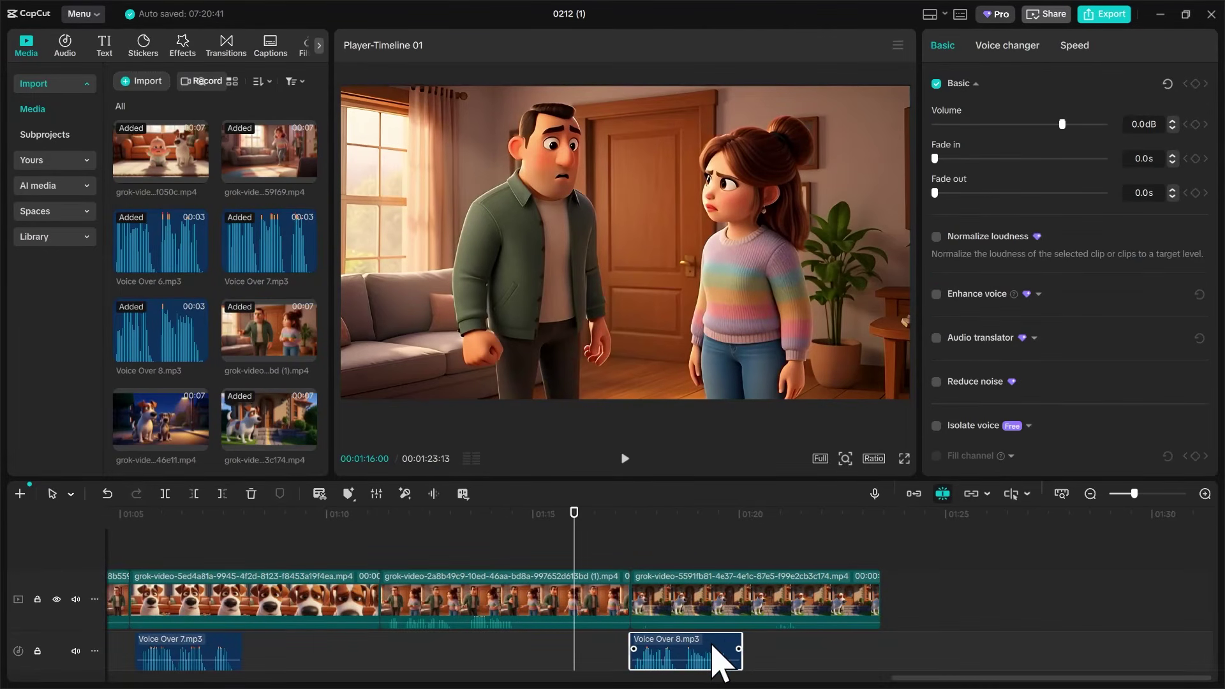
Step: Nudge Voice Over 8 slightly later under the house clip and append the night street video of the two dogs to the main track
{"action": "left_click_drag", "start_coordinate": [716, 657], "coordinate": [724, 657]}
{"action": "key", "text": "space"}
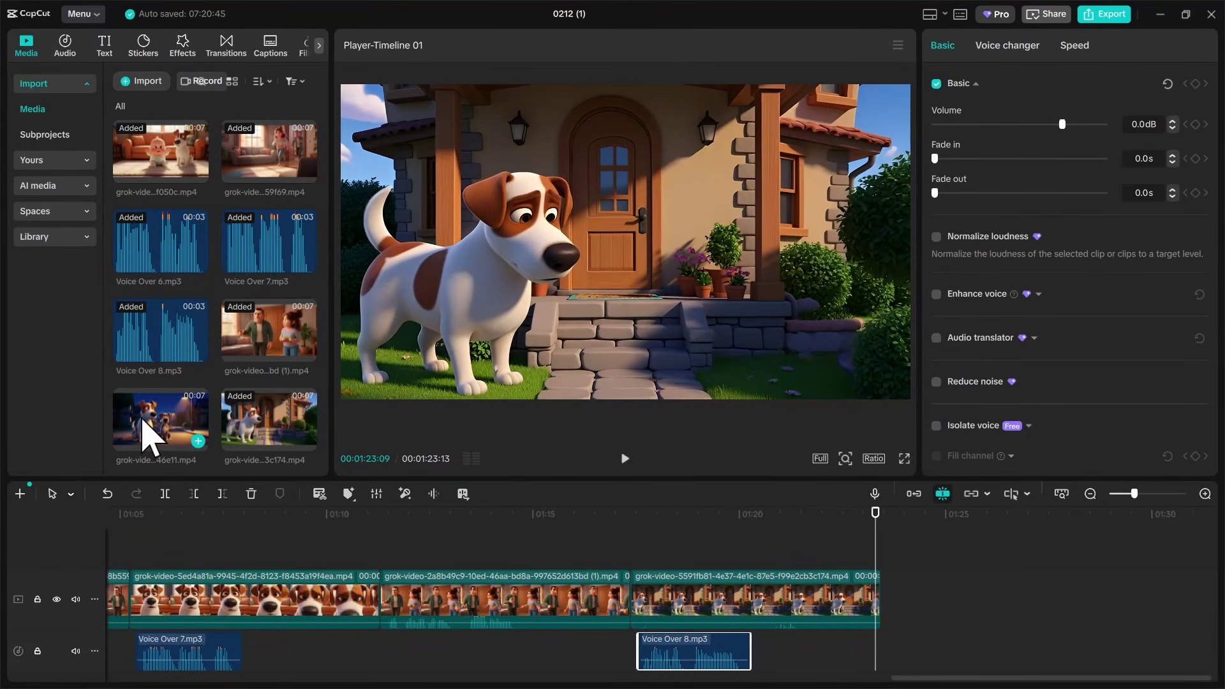
{"action": "left_click_drag", "start_coordinate": [150, 434], "coordinate": [884, 594]}
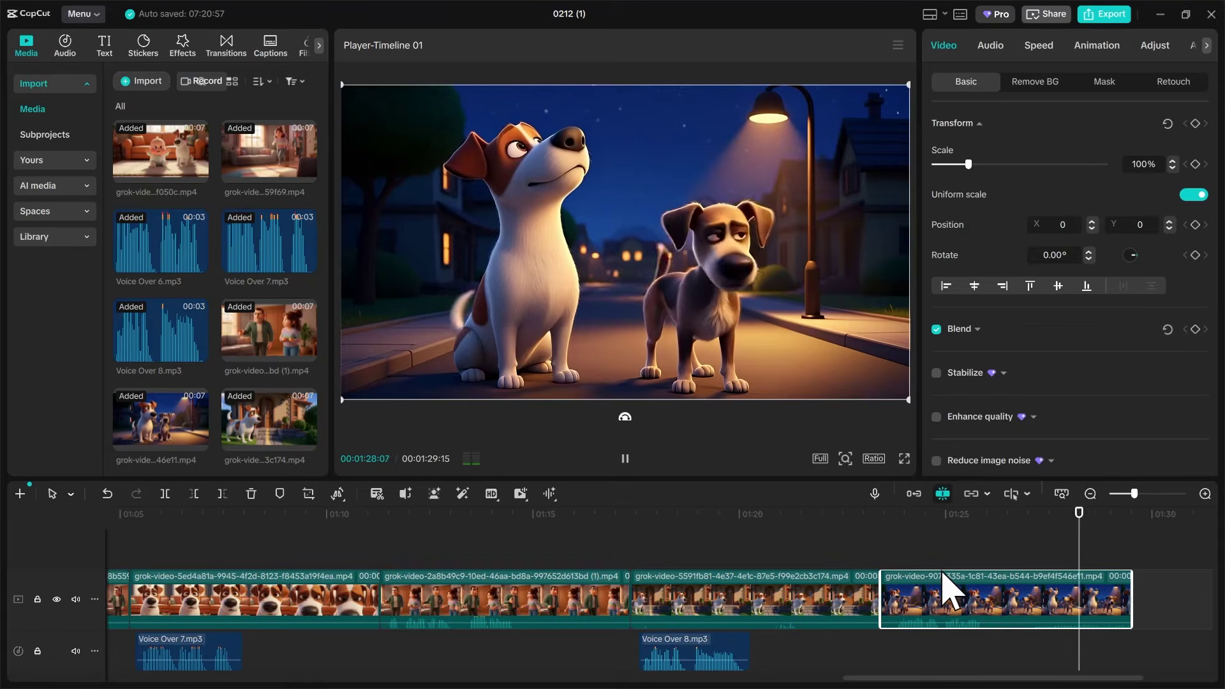
Step: Trim the end of the night street clip to 00:01:27:03 and take a screenshot of the preview frame
{"action": "key", "text": "space"}
{"action": "left_click_drag", "start_coordinate": [1113, 514], "coordinate": [1032, 555]}
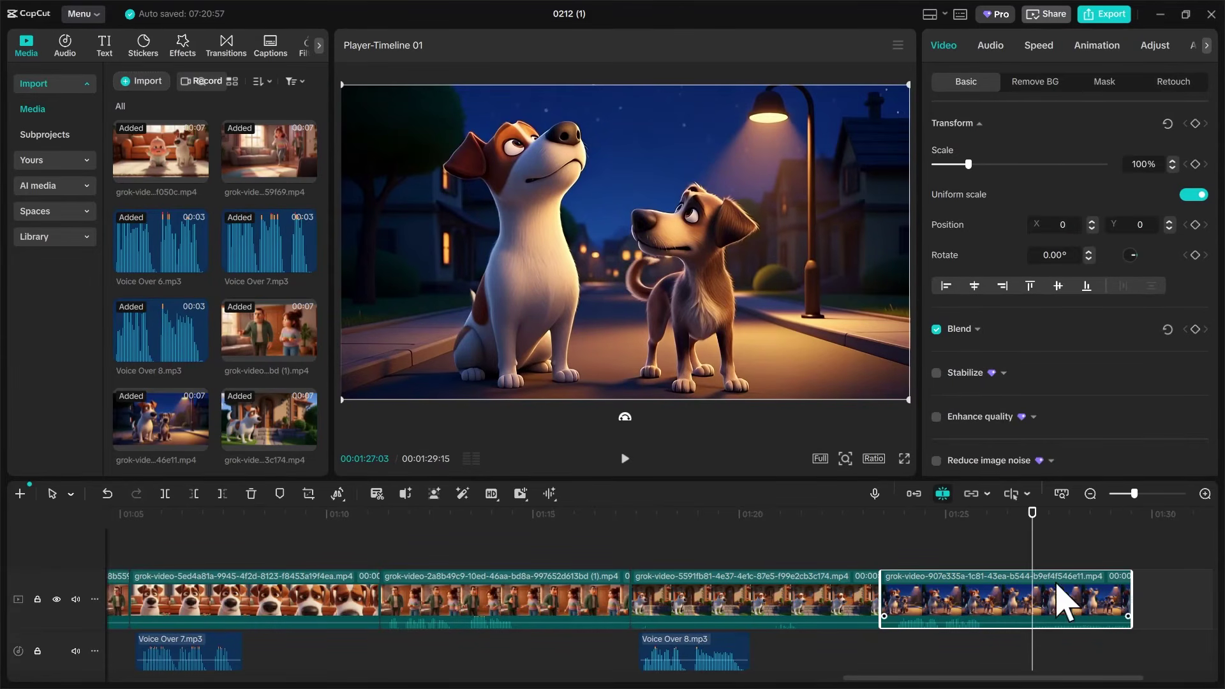
{"action": "left_click_drag", "start_coordinate": [1135, 589], "coordinate": [1028, 589]}
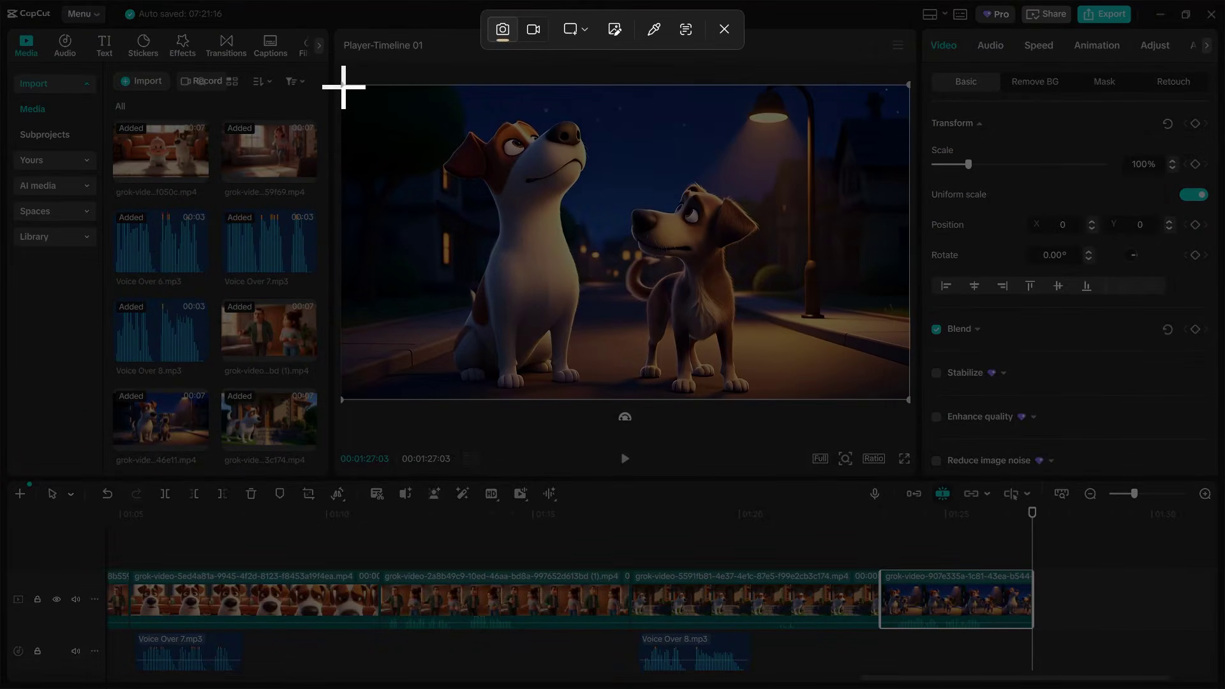
{"action": "left_click_drag", "start_coordinate": [343, 86], "coordinate": [911, 402]}
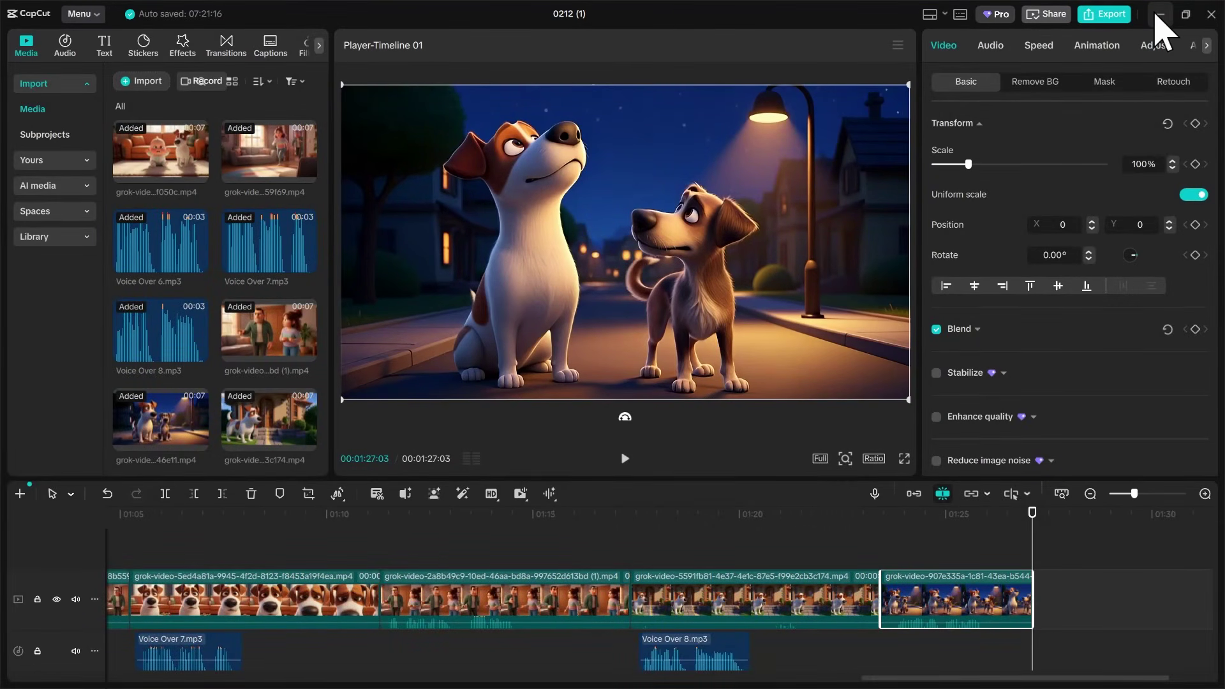
Step: Switch to Grok Imagine and upload Screenshot 2026-02-12 072125.png from the Screenshots folder in Pictures as the source image
{"action": "left_click", "coordinate": [1160, 14]}
{"action": "left_click", "coordinate": [229, 94]}
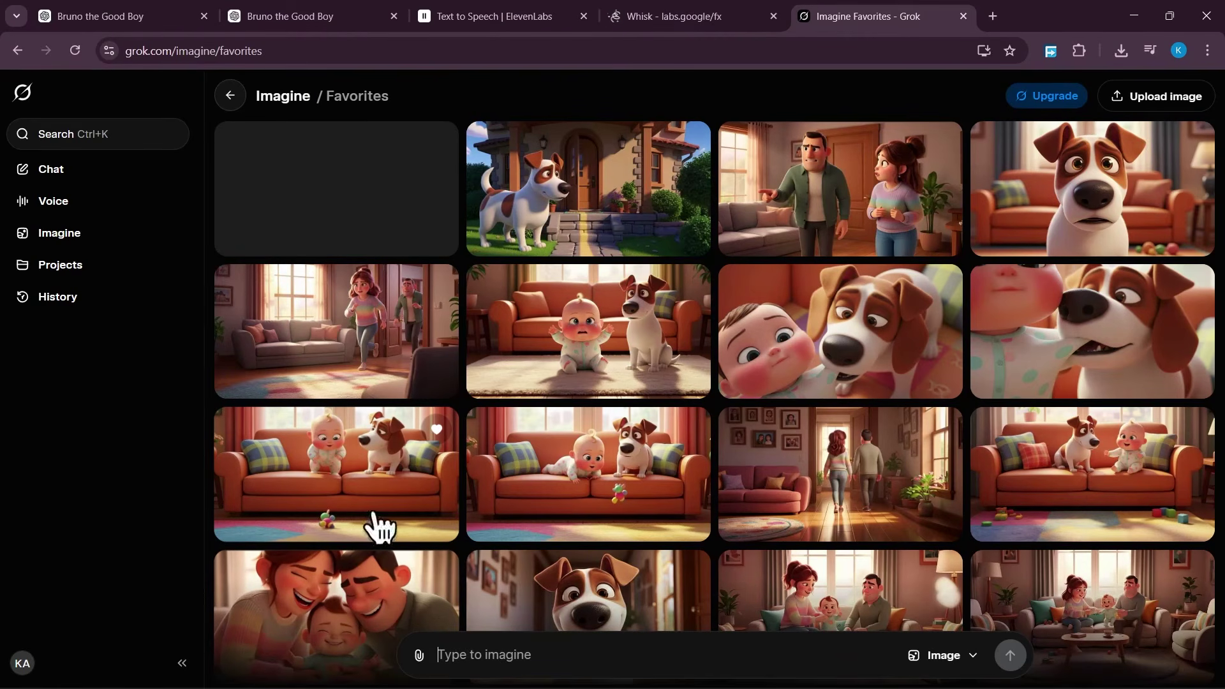
{"action": "left_click", "coordinate": [422, 657]}
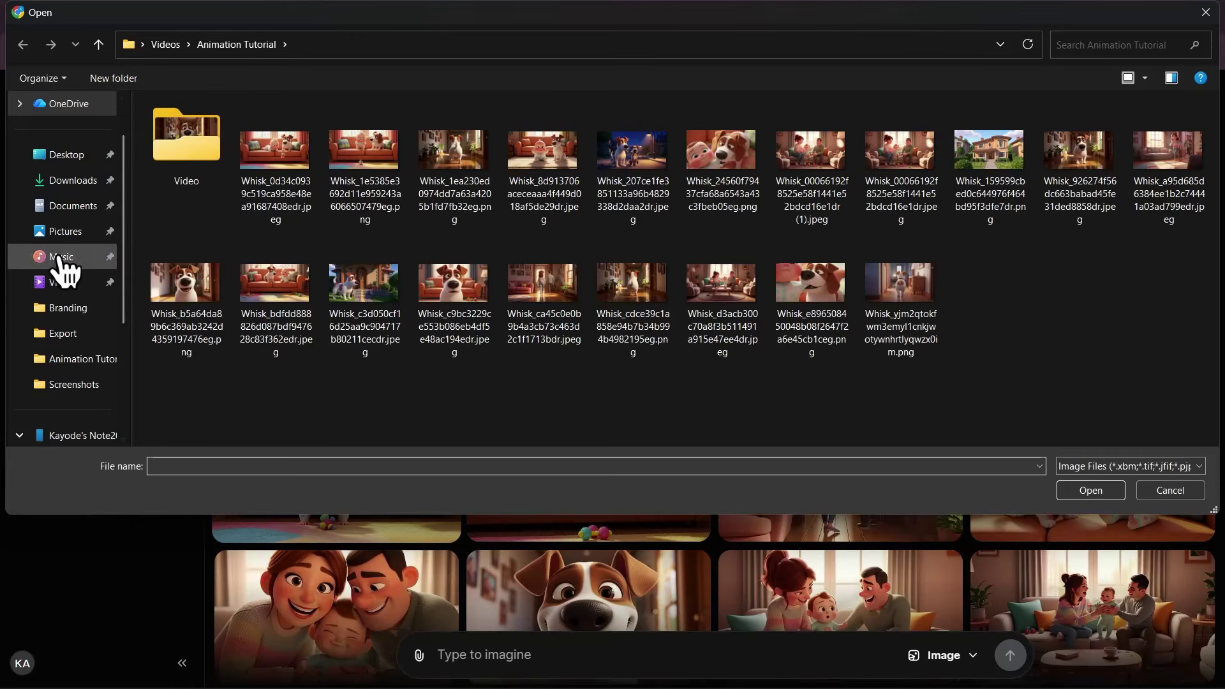
{"action": "left_click", "coordinate": [61, 237]}
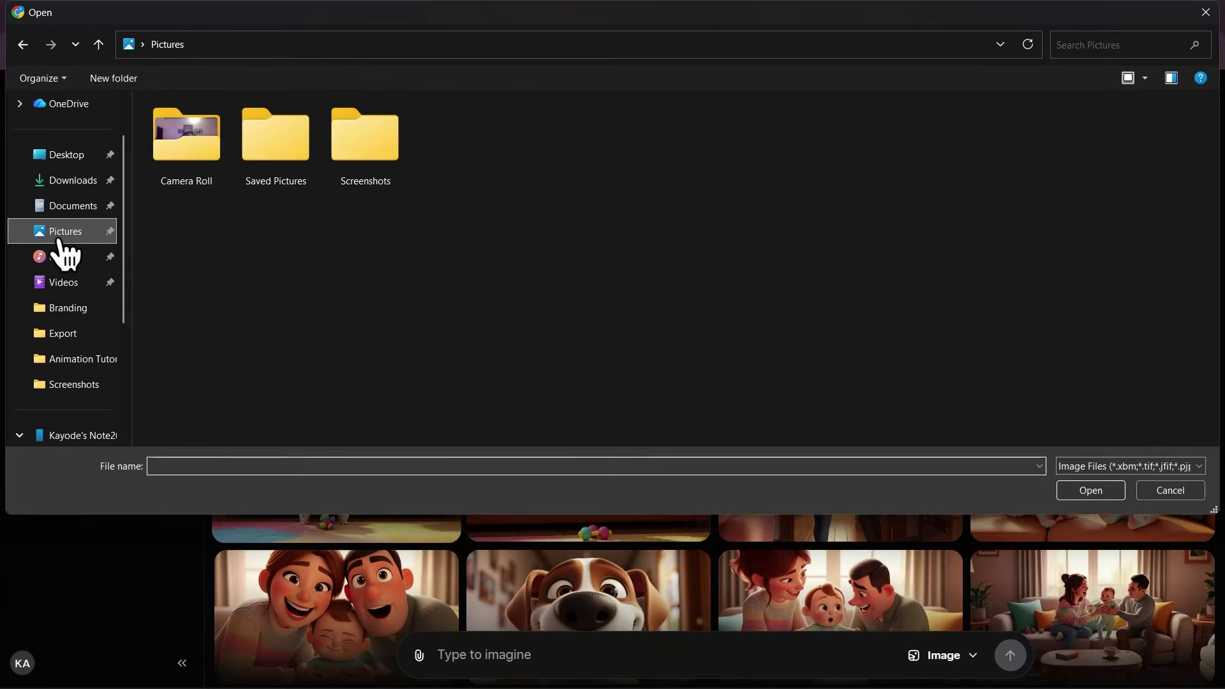
{"action": "double_click", "coordinate": [395, 137]}
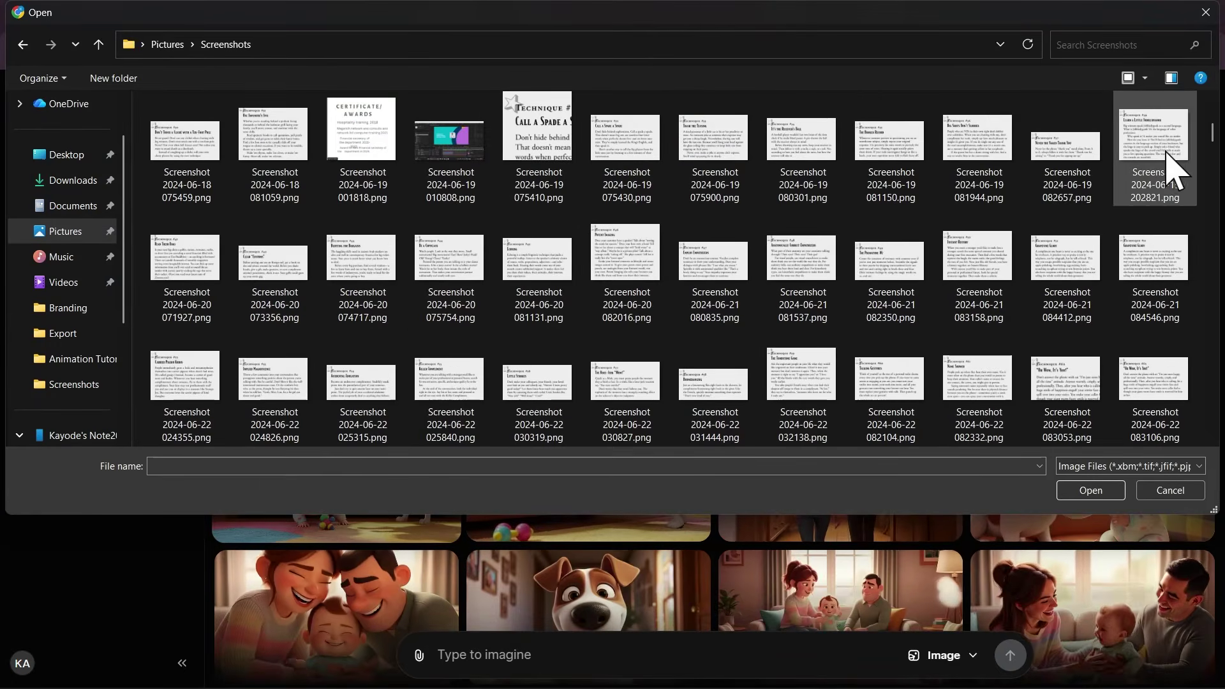
{"action": "left_click_drag", "start_coordinate": [1213, 137], "coordinate": [1214, 452]}
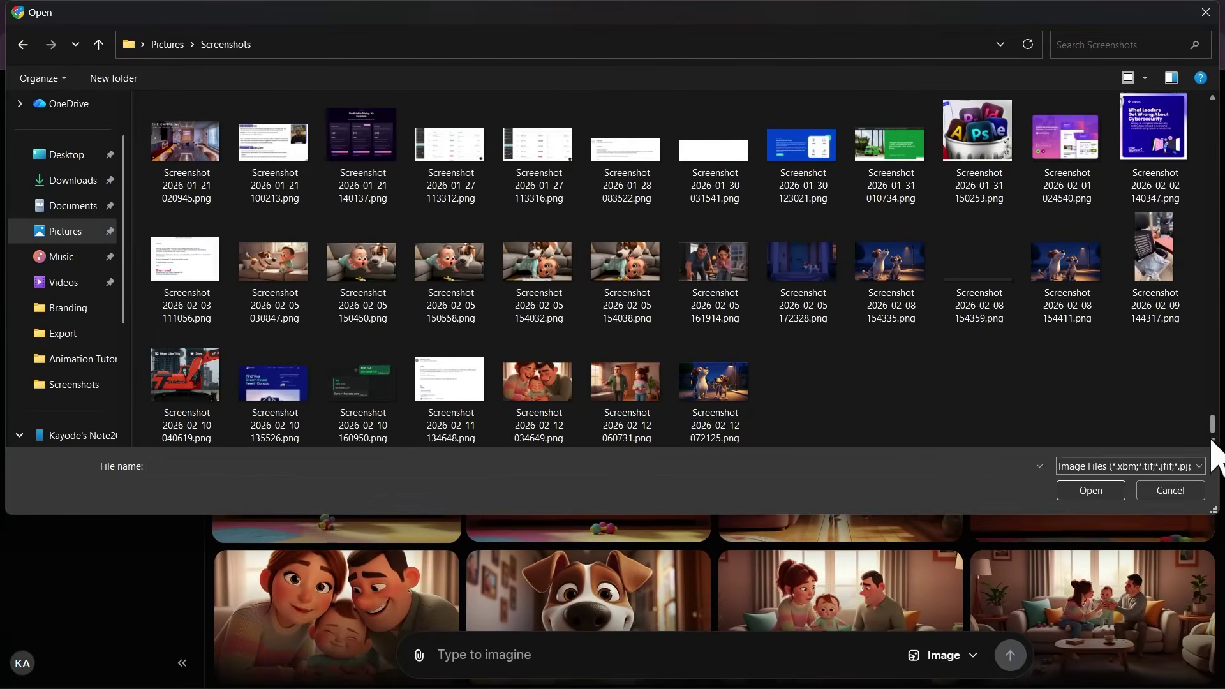
{"action": "left_click", "coordinate": [740, 441]}
{"action": "left_click", "coordinate": [1091, 490]}
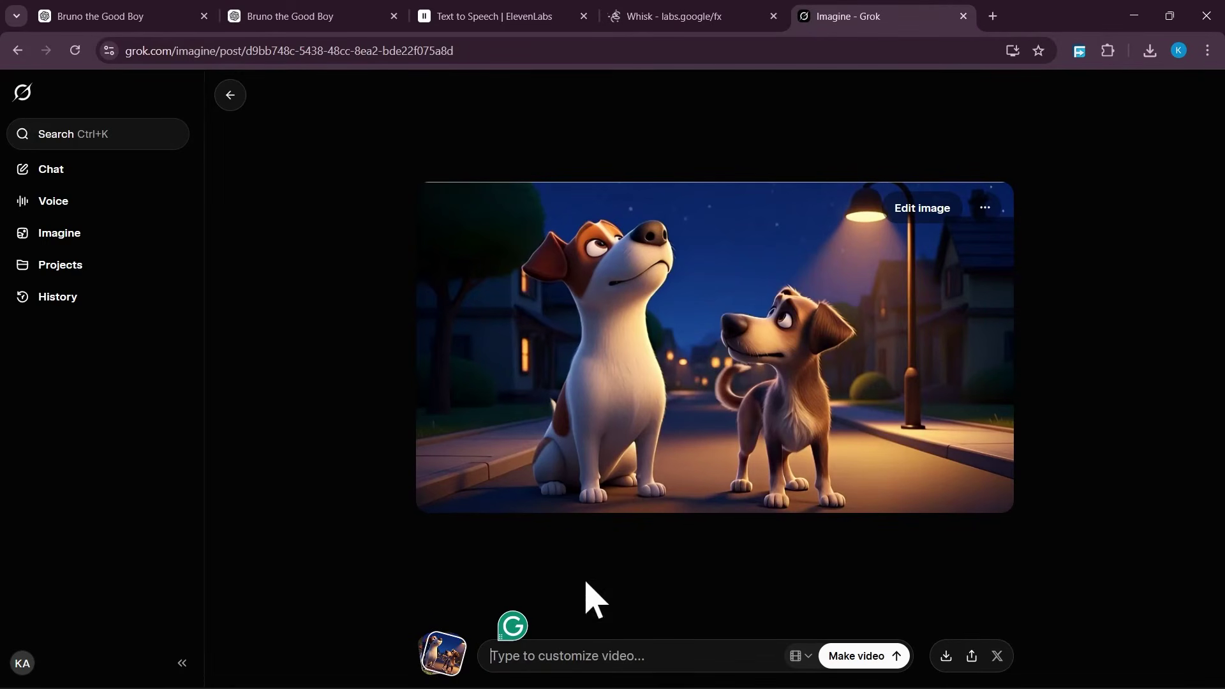
Step: Copy Bruno's Scene 8 dialogue about rewinding time from the ChatGPT script and paste it into Grok's video prompt
{"action": "left_click", "coordinate": [300, 19]}
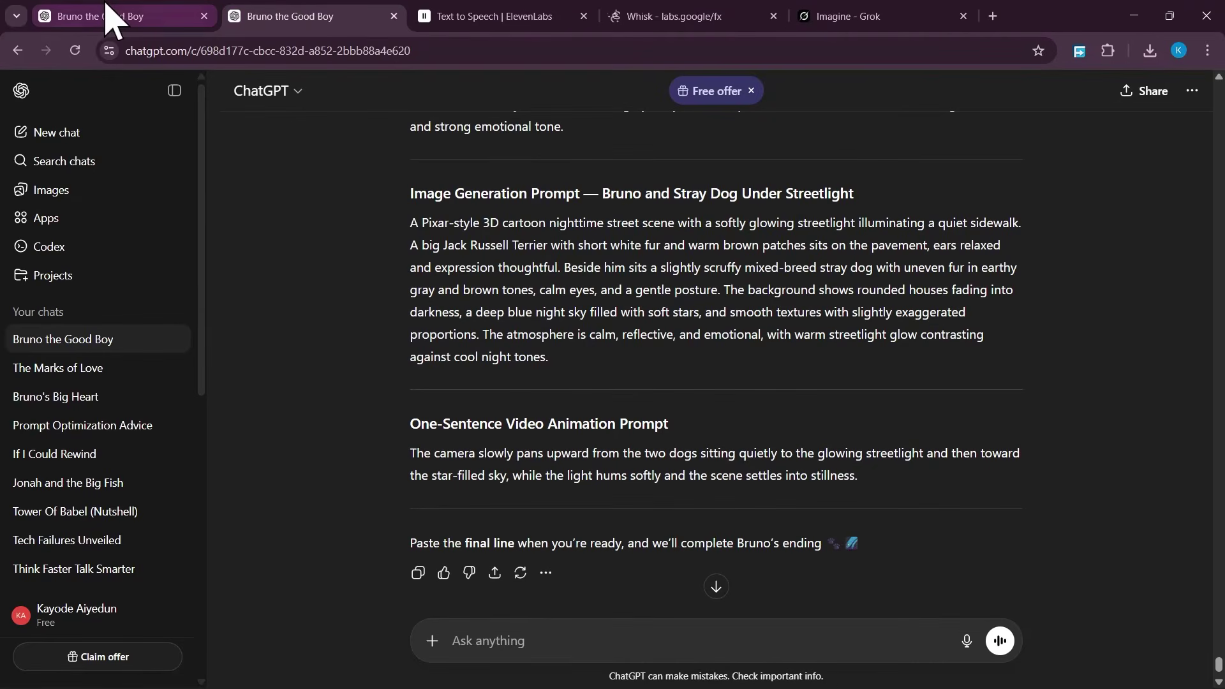
{"action": "left_click", "coordinate": [109, 19]}
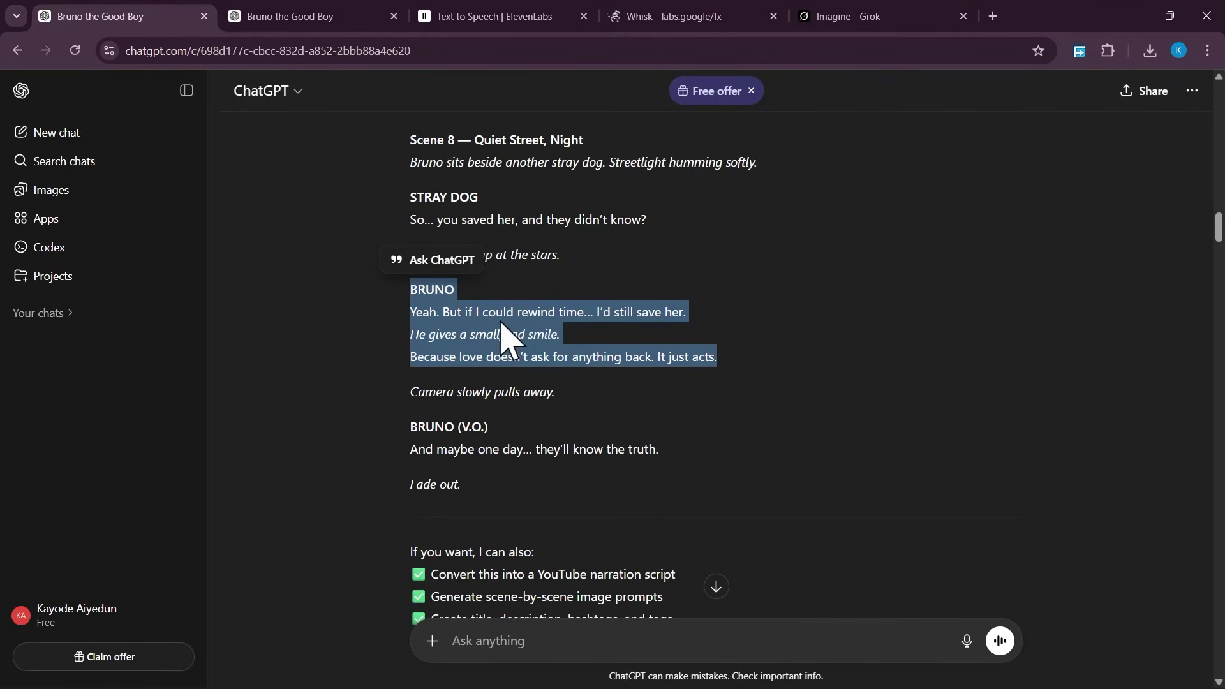
{"action": "right_click", "coordinate": [499, 350]}
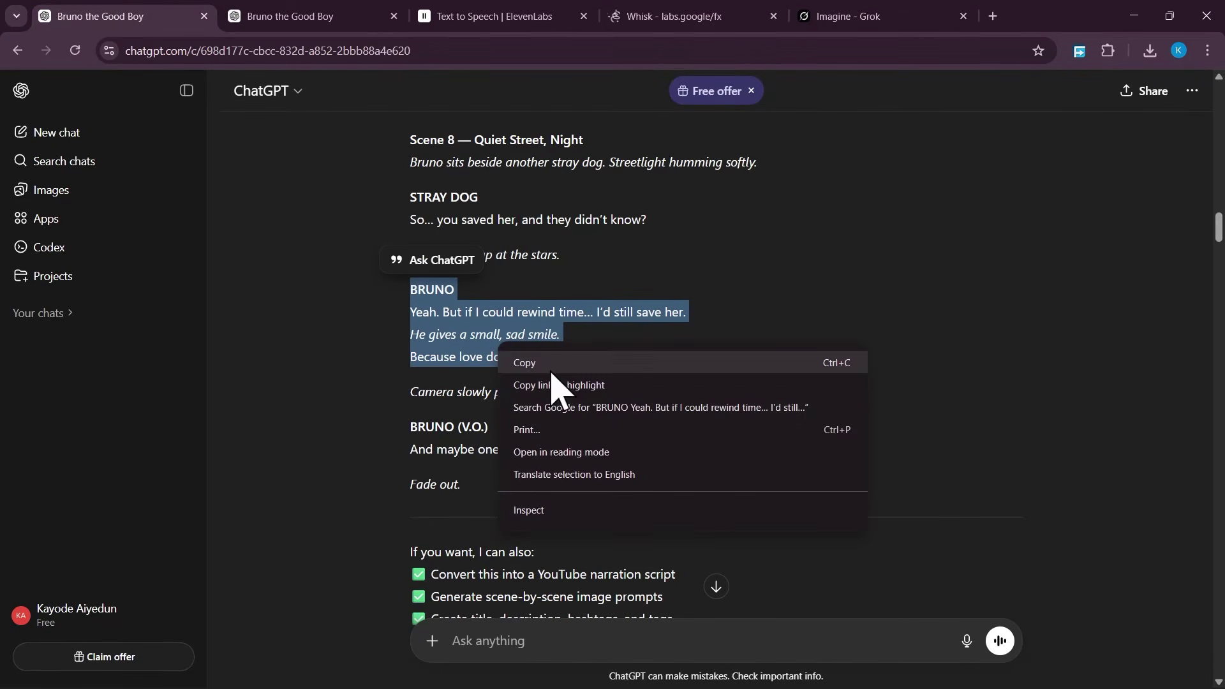
{"action": "left_click", "coordinate": [548, 366]}
{"action": "left_click", "coordinate": [901, 18]}
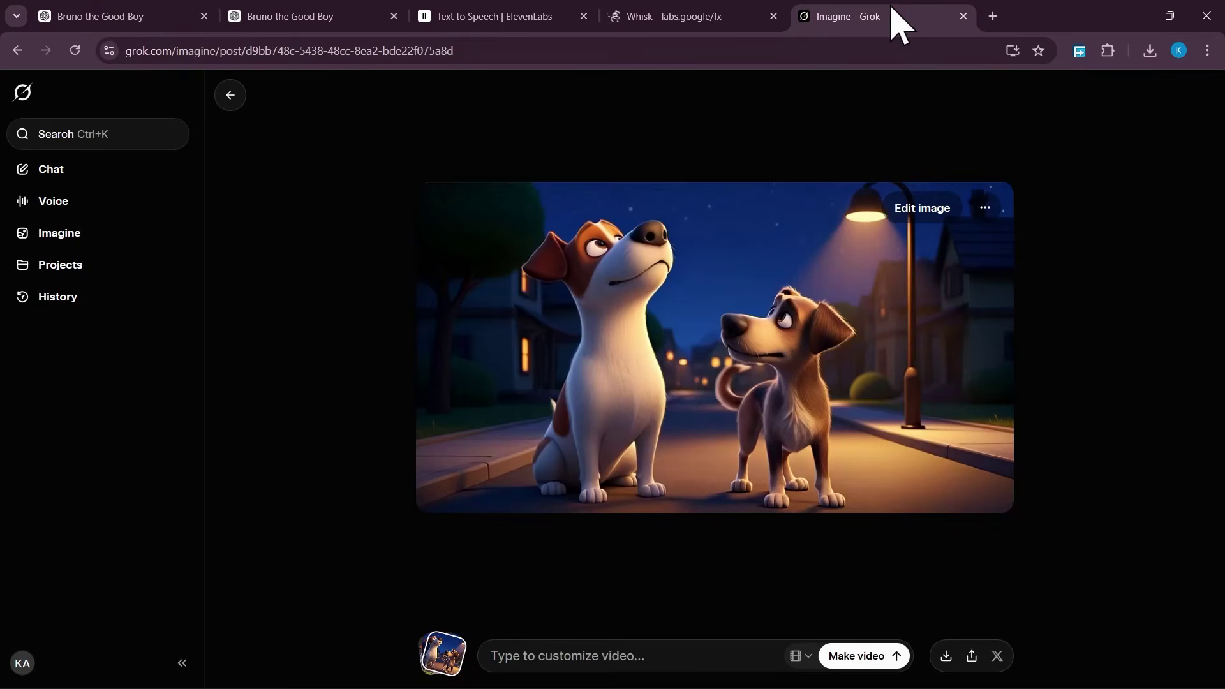
{"action": "left_click", "coordinate": [628, 651]}
{"action": "key", "text": "ctrl+v"}
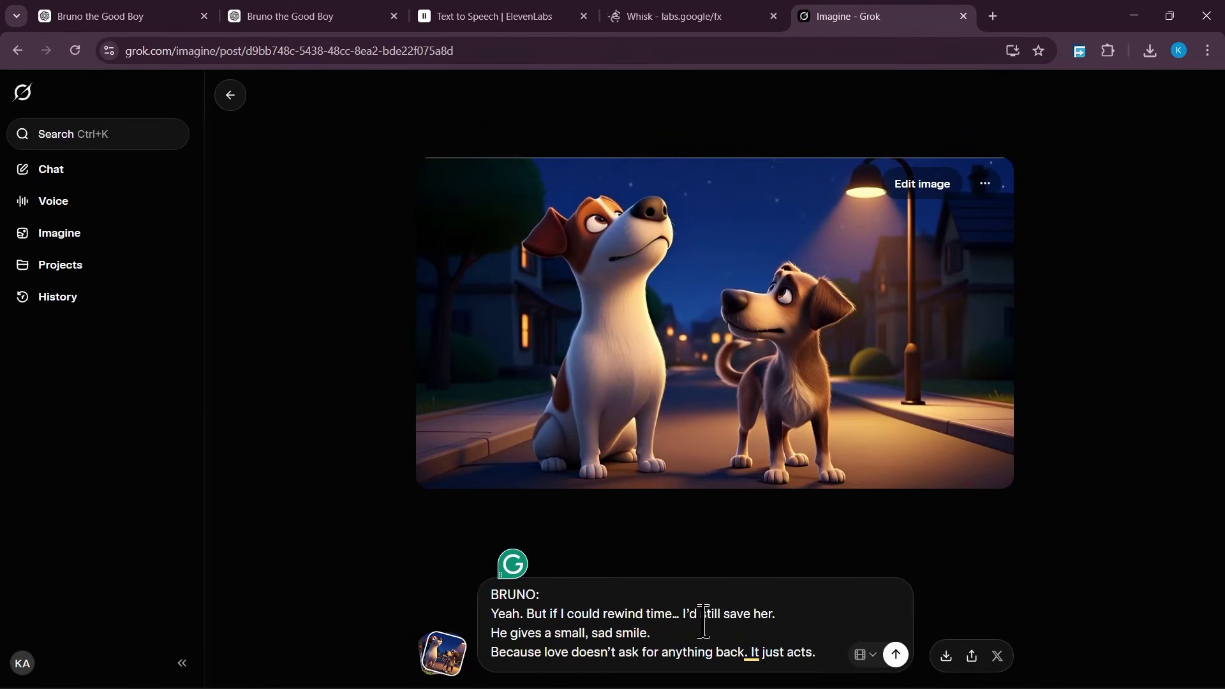
Step: Remove "He gives a small, sad smile." from the prompt, add "No background music, No ambient sound.", and generate the video
{"action": "left_click_drag", "start_coordinate": [656, 635], "coordinate": [520, 635]}
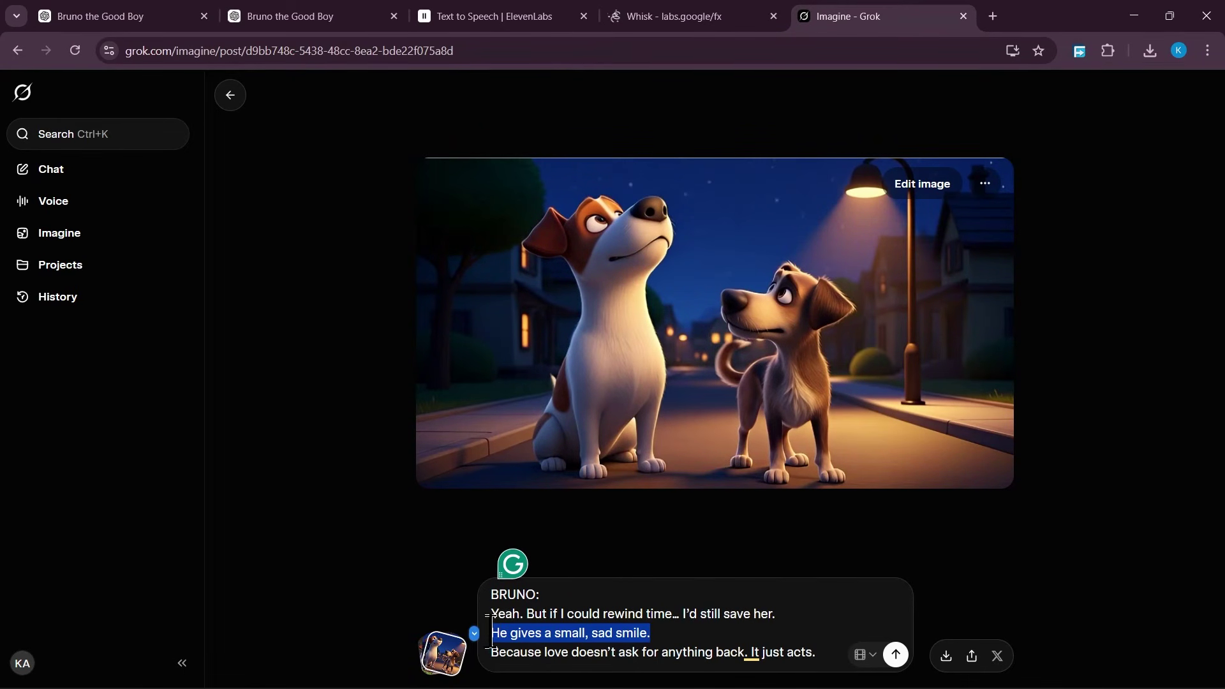
{"action": "key", "text": "BackSpace"}
{"action": "key", "text": "BackSpace"}
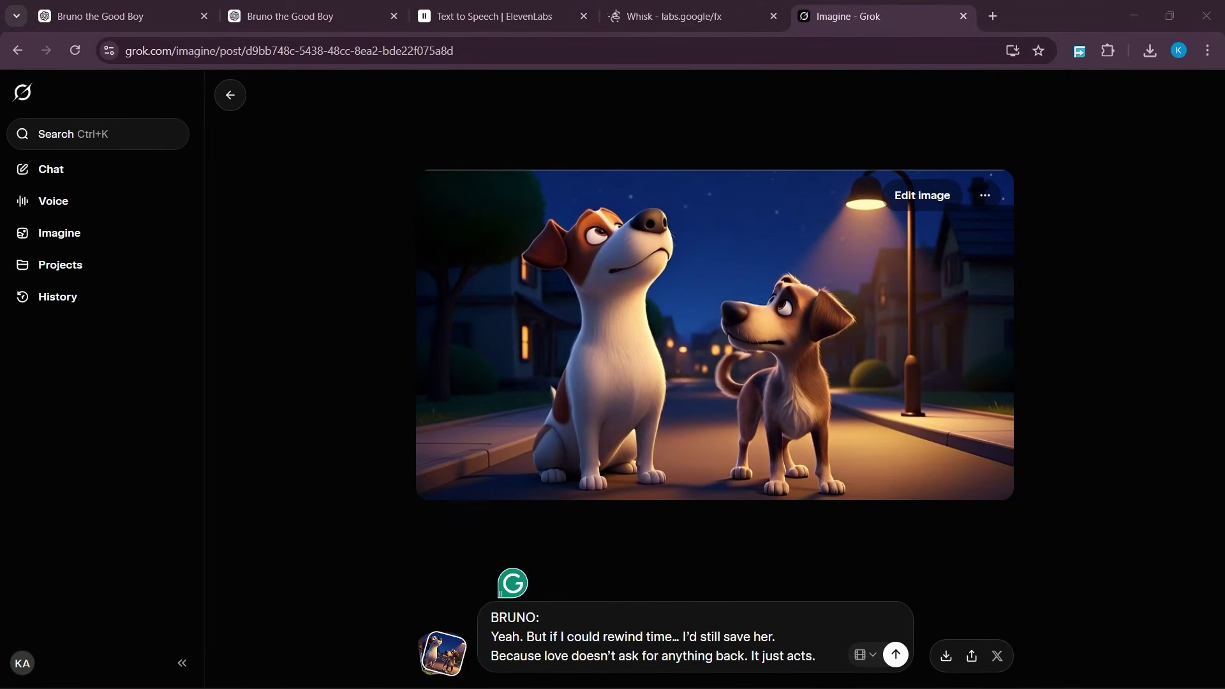
{"action": "left_click", "coordinate": [828, 658]}
{"action": "key", "text": "ctrl+v"}
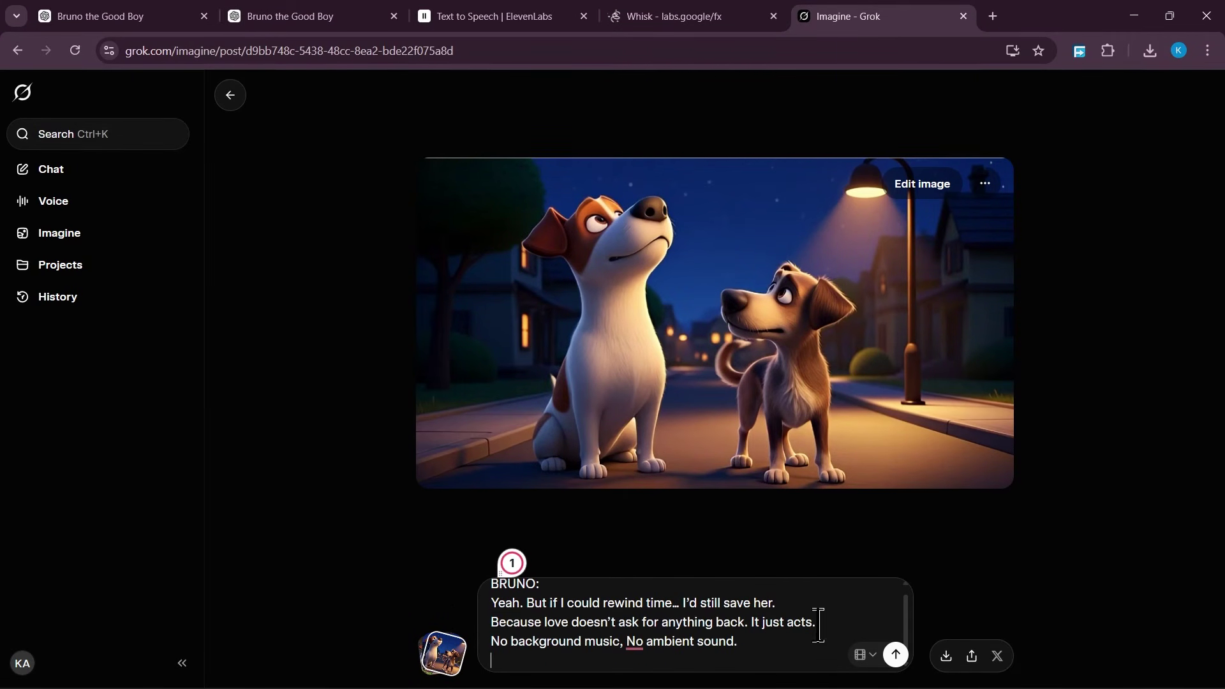
{"action": "left_click", "coordinate": [897, 655]}
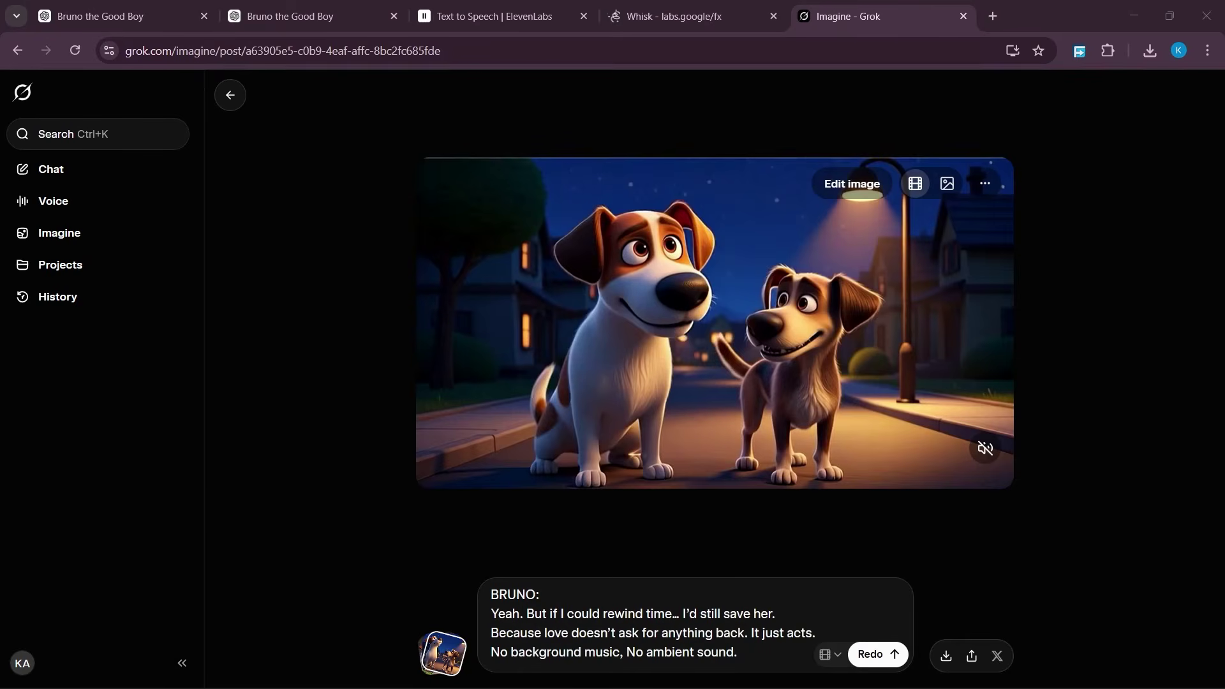
Step: Play back the generated video of the two dogs and save it to the Animation Tutorial folder
{"action": "left_click", "coordinate": [747, 350]}
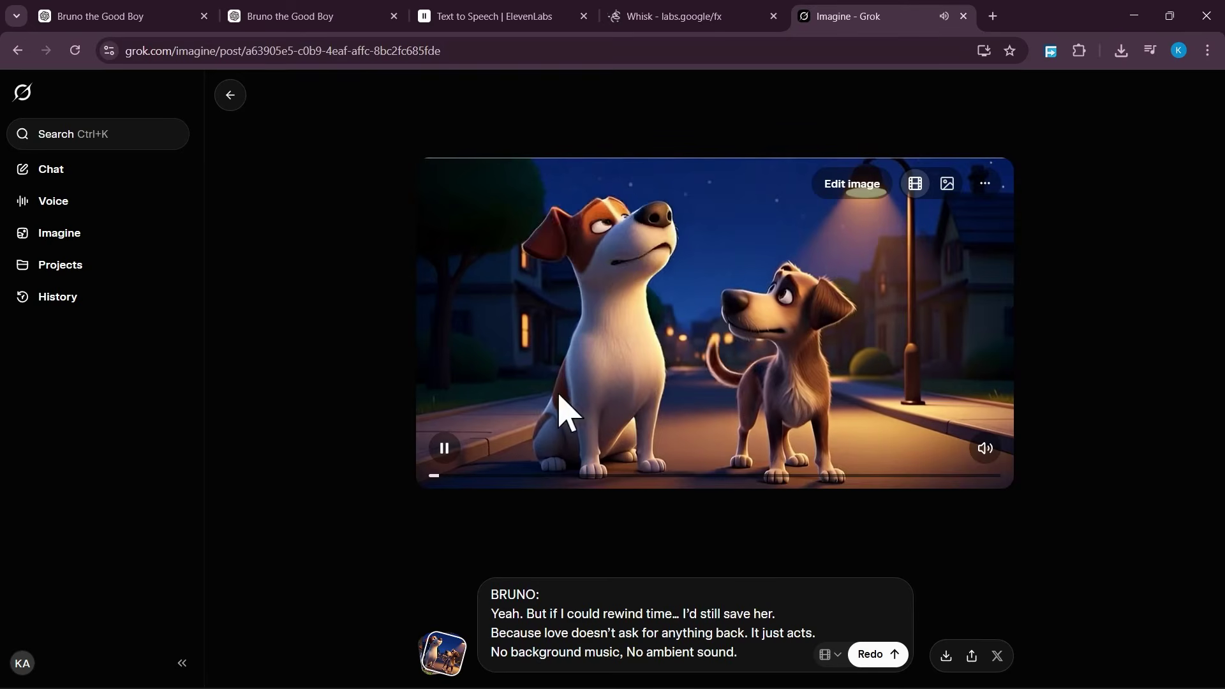
{"action": "left_click", "coordinate": [444, 448]}
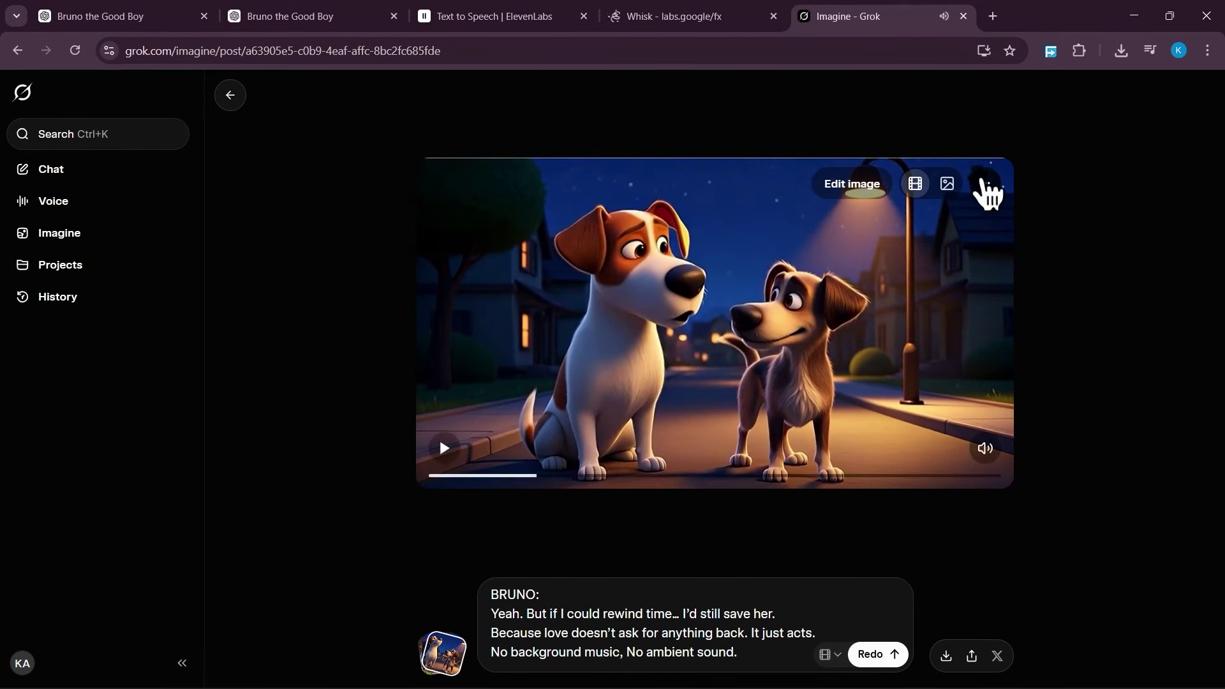
{"action": "left_click", "coordinate": [985, 183]}
{"action": "left_click", "coordinate": [933, 339]}
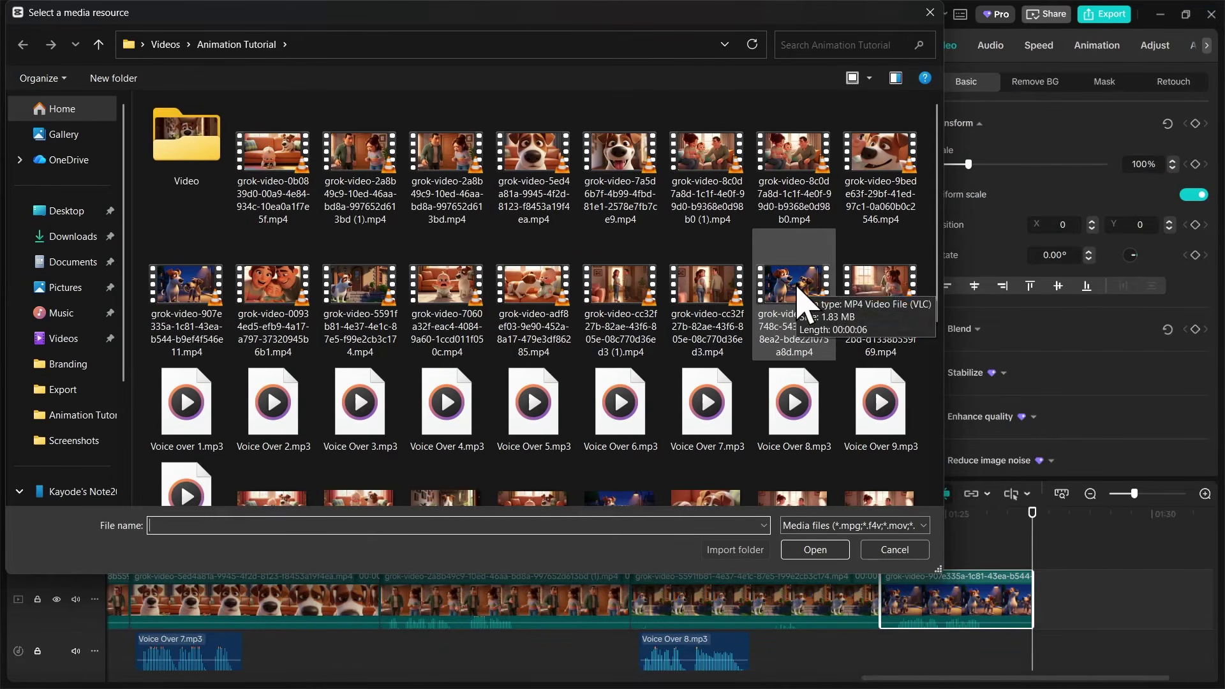
Step: Import grok-video-d9bb748c-5438-48cc-8ea2-bde22f075a8d.mp4 into CapCut, preview it, and place it directly after the trimmed night street clip
{"action": "left_click", "coordinate": [801, 313]}
{"action": "left_click", "coordinate": [814, 550]}
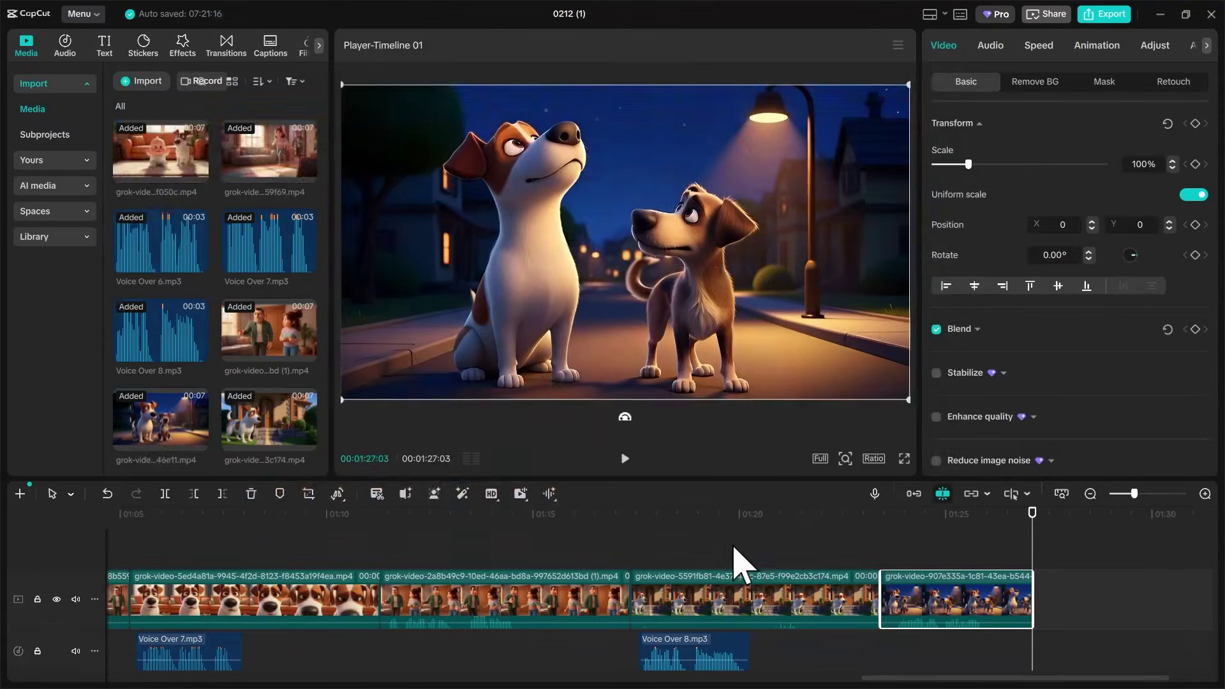
{"action": "left_click", "coordinate": [155, 434]}
{"action": "key", "text": "space"}
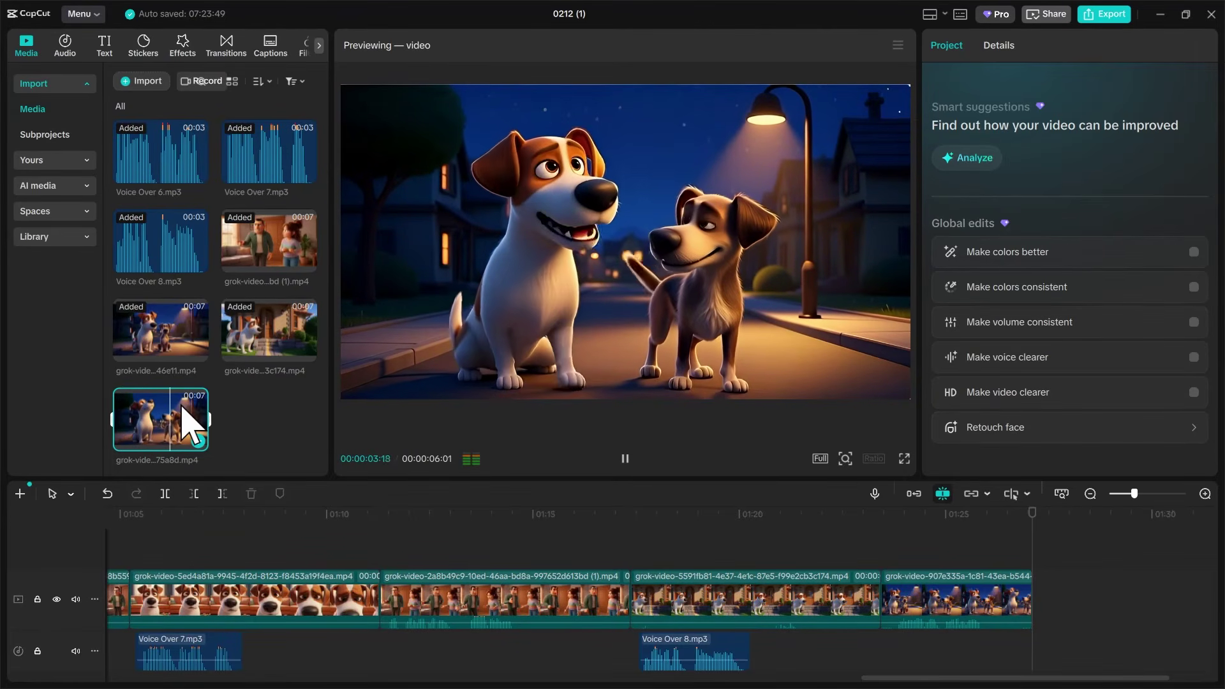
{"action": "left_click_drag", "start_coordinate": [167, 416], "coordinate": [1028, 583]}
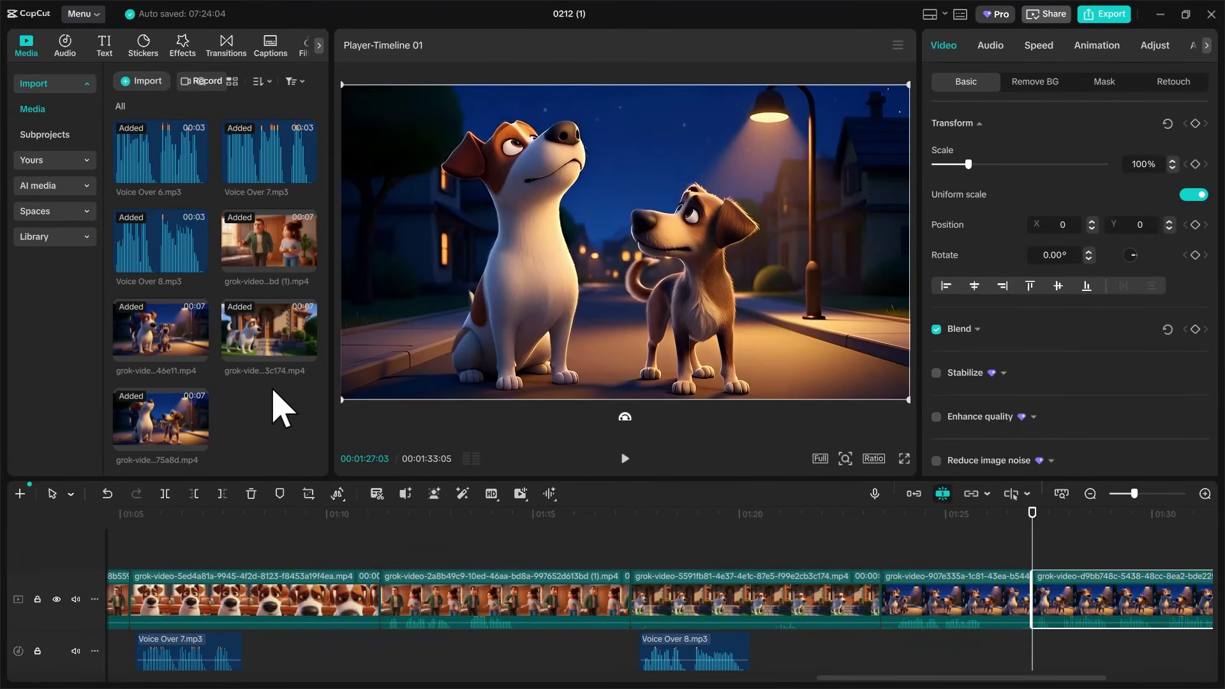
Step: Import Voice Over 9.mp3 into the project media and listen to its opening
{"action": "scroll", "coordinate": [284, 414], "scroll_direction": "up", "scroll_amount": 2}
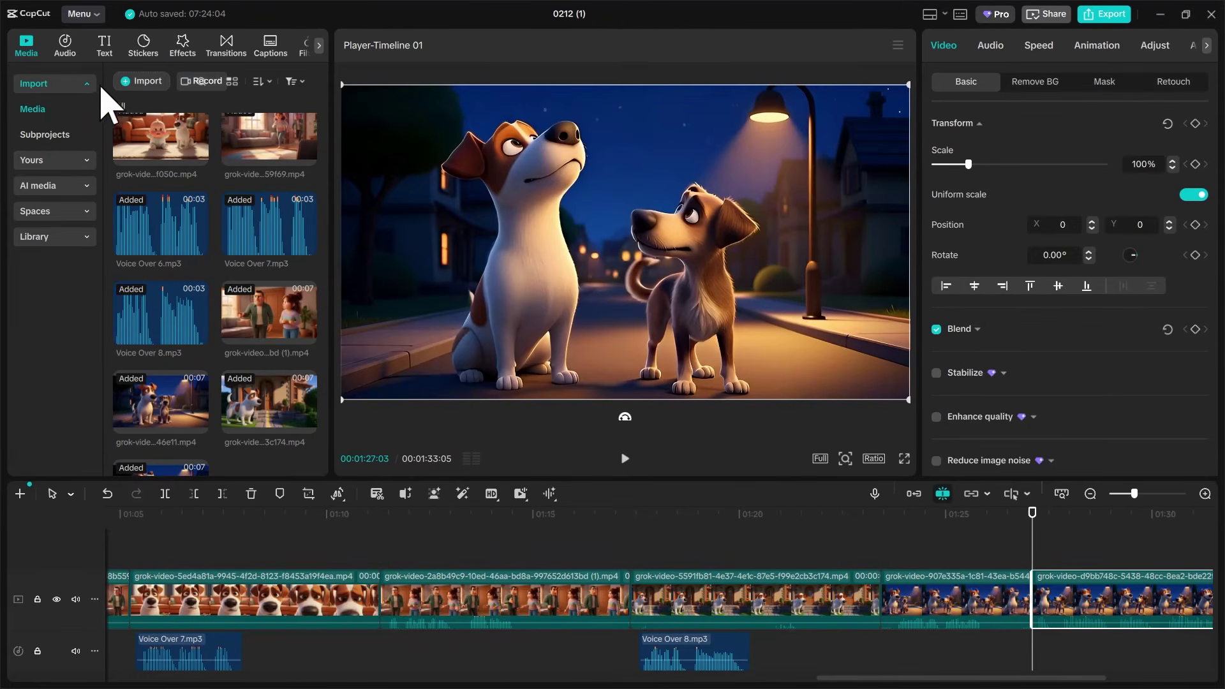
{"action": "left_click", "coordinate": [148, 81]}
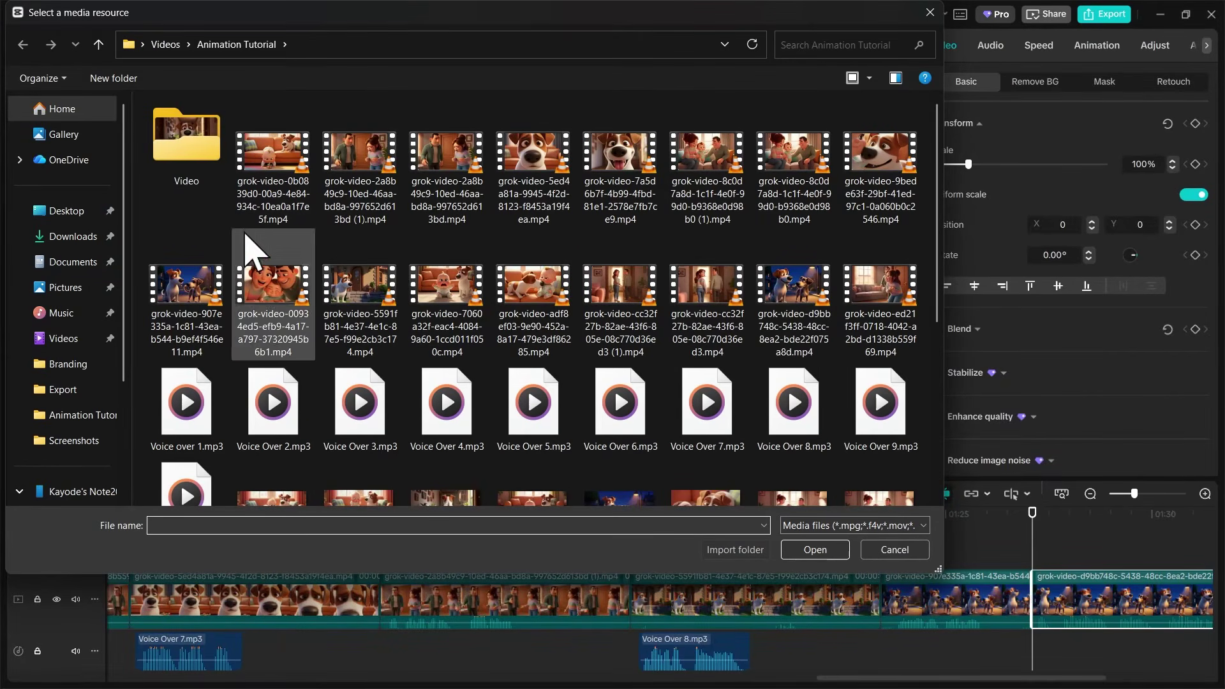
{"action": "key", "text": "Escape"}
{"action": "left_click_drag", "start_coordinate": [1011, 678], "coordinate": [1116, 668]}
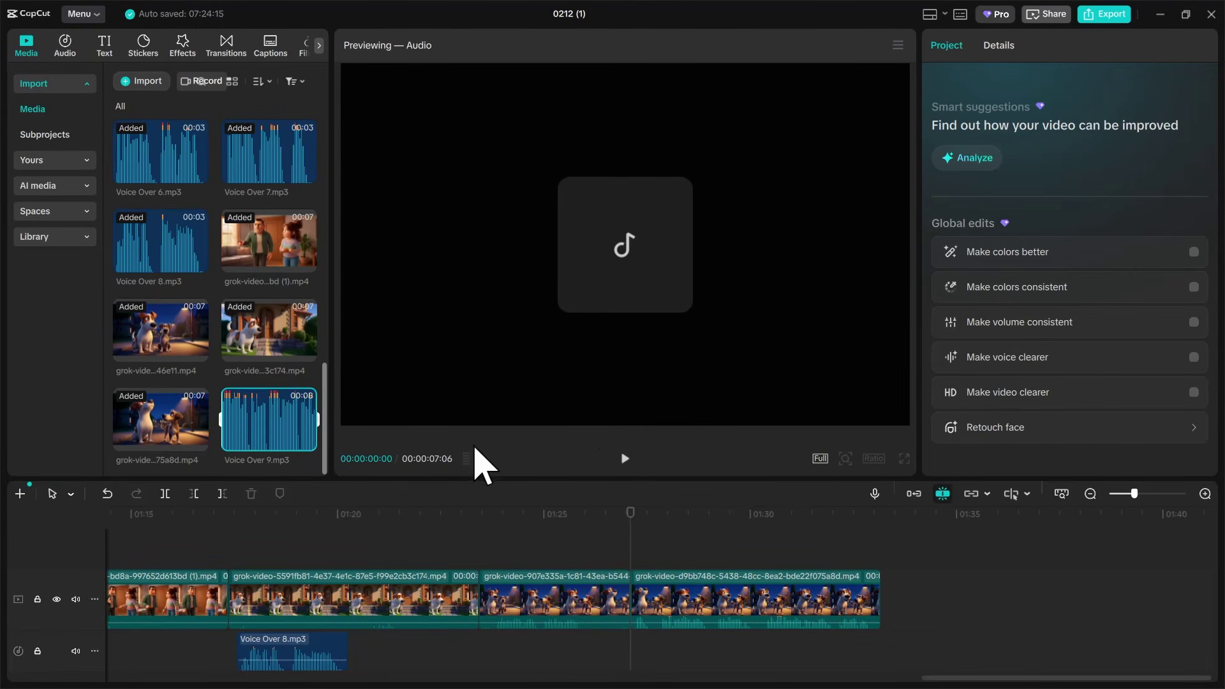
{"action": "left_click", "coordinate": [268, 441]}
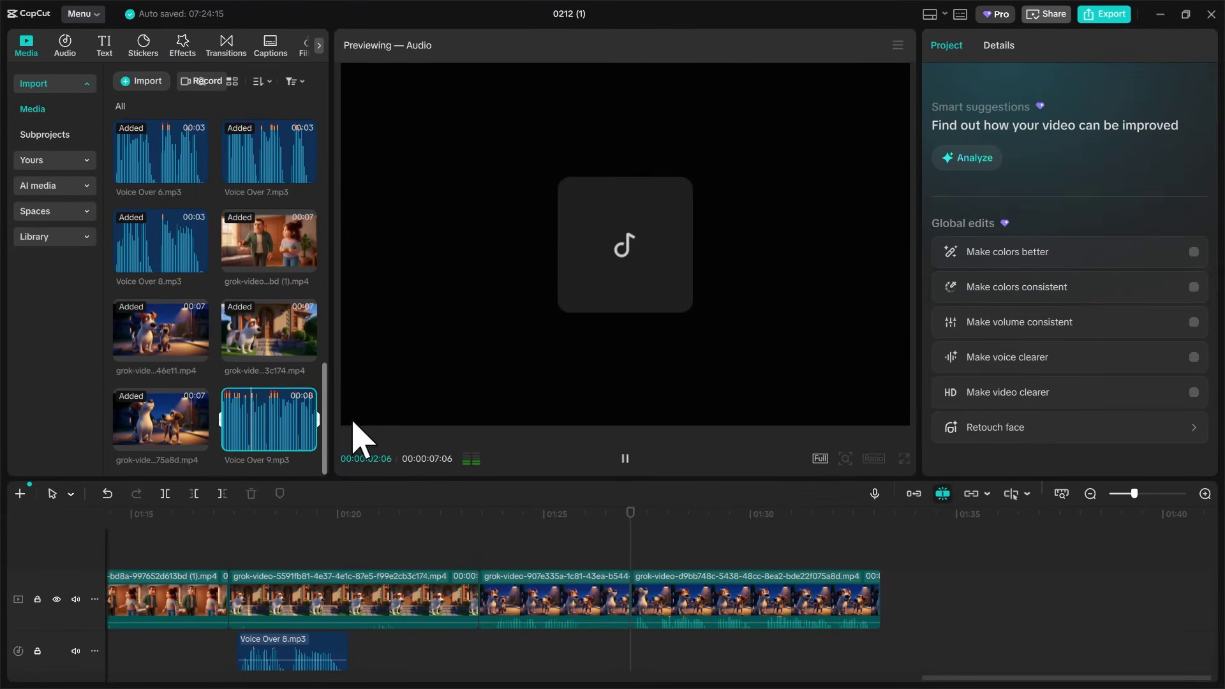
{"action": "left_click", "coordinate": [625, 461]}
Step: Play the second night street clip and lower its audio volume to -59.4 dB
{"action": "left_click", "coordinate": [539, 592]}
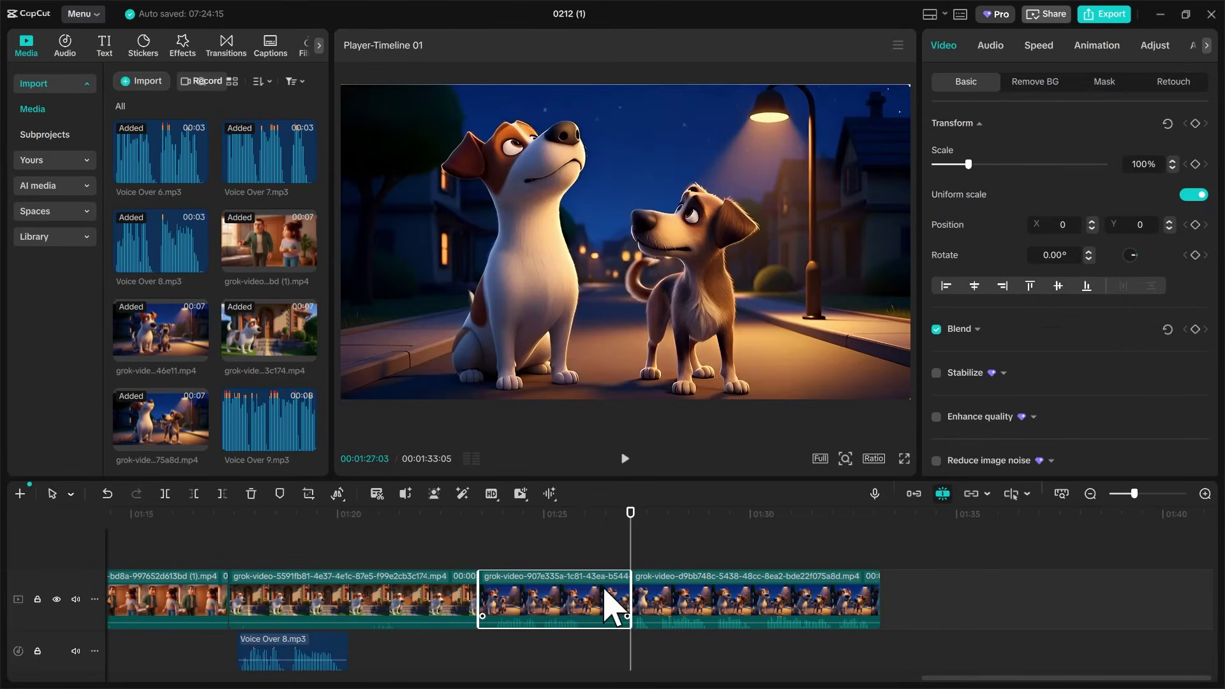
{"action": "left_click", "coordinate": [625, 458]}
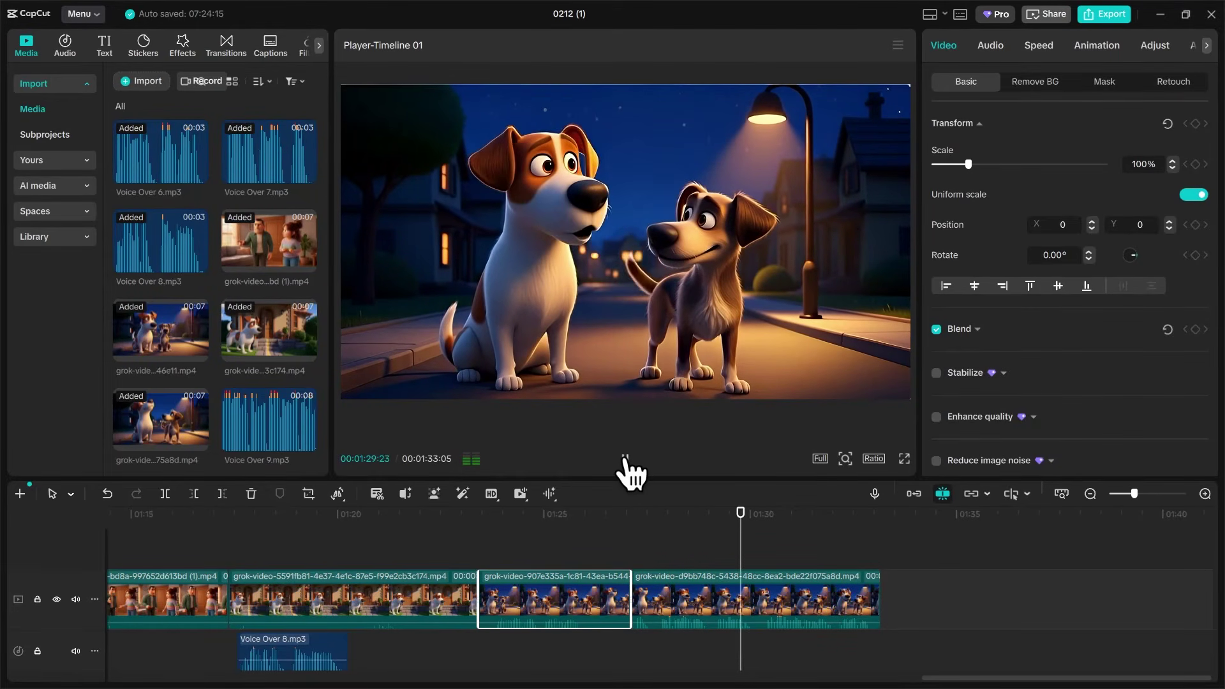
{"action": "left_click", "coordinate": [780, 598]}
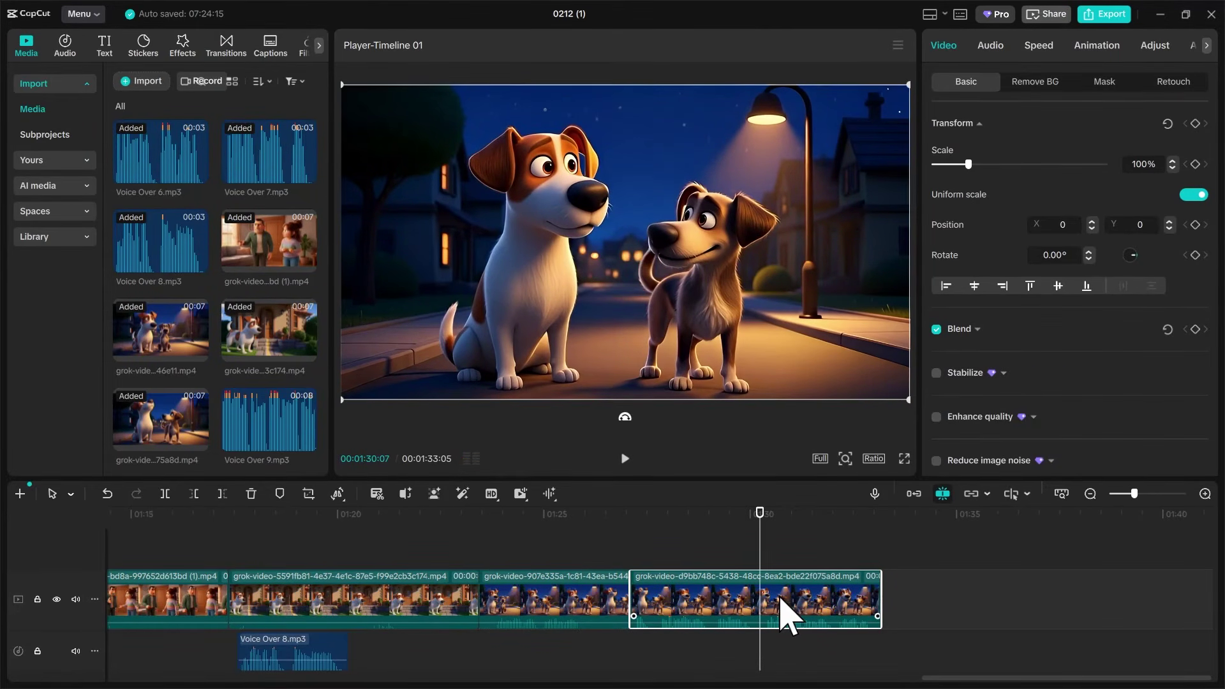
{"action": "left_click", "coordinate": [997, 51]}
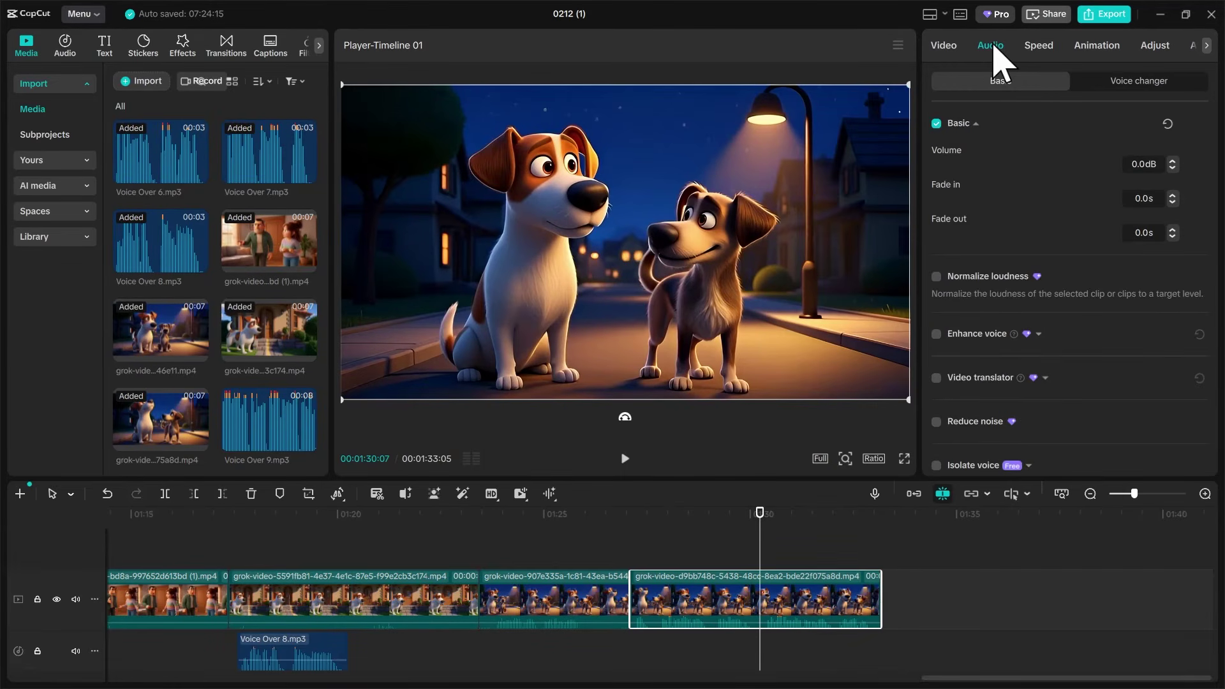
{"action": "left_click_drag", "start_coordinate": [1062, 165], "coordinate": [941, 181]}
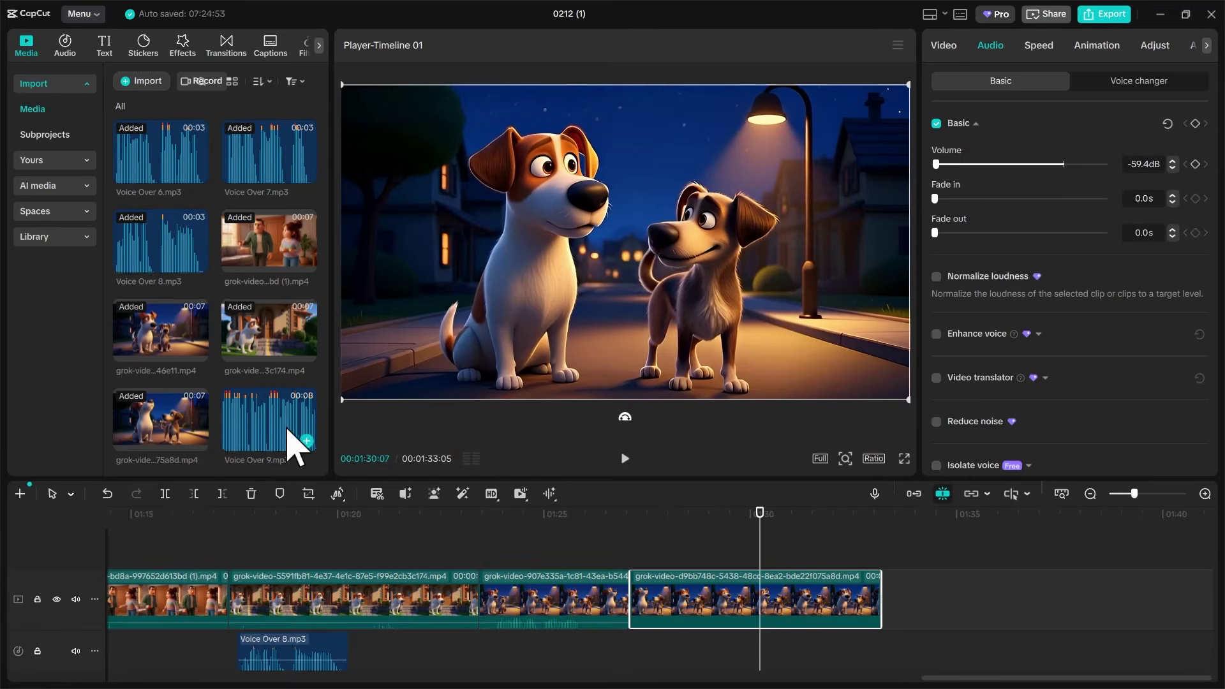
Step: Place Voice Over 9.mp3 on the audio track aligned with the start of the last night street clip and play it back
{"action": "left_click_drag", "start_coordinate": [240, 434], "coordinate": [626, 641]}
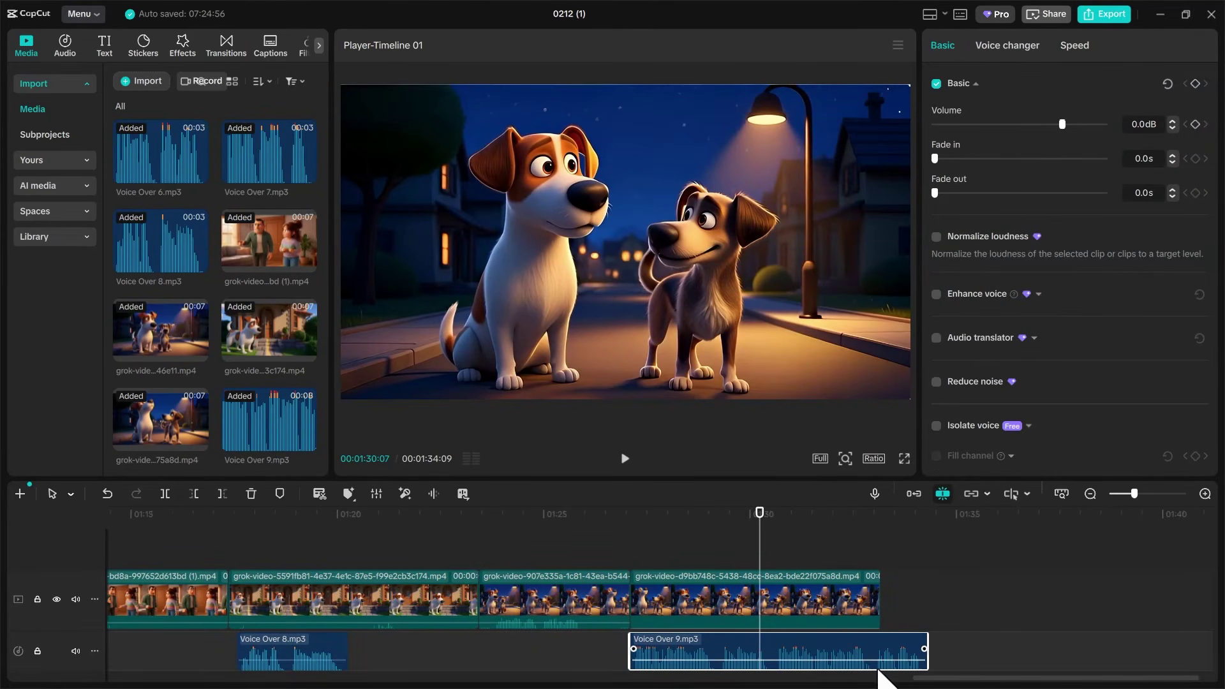
{"action": "left_click_drag", "start_coordinate": [704, 651], "coordinate": [689, 656]}
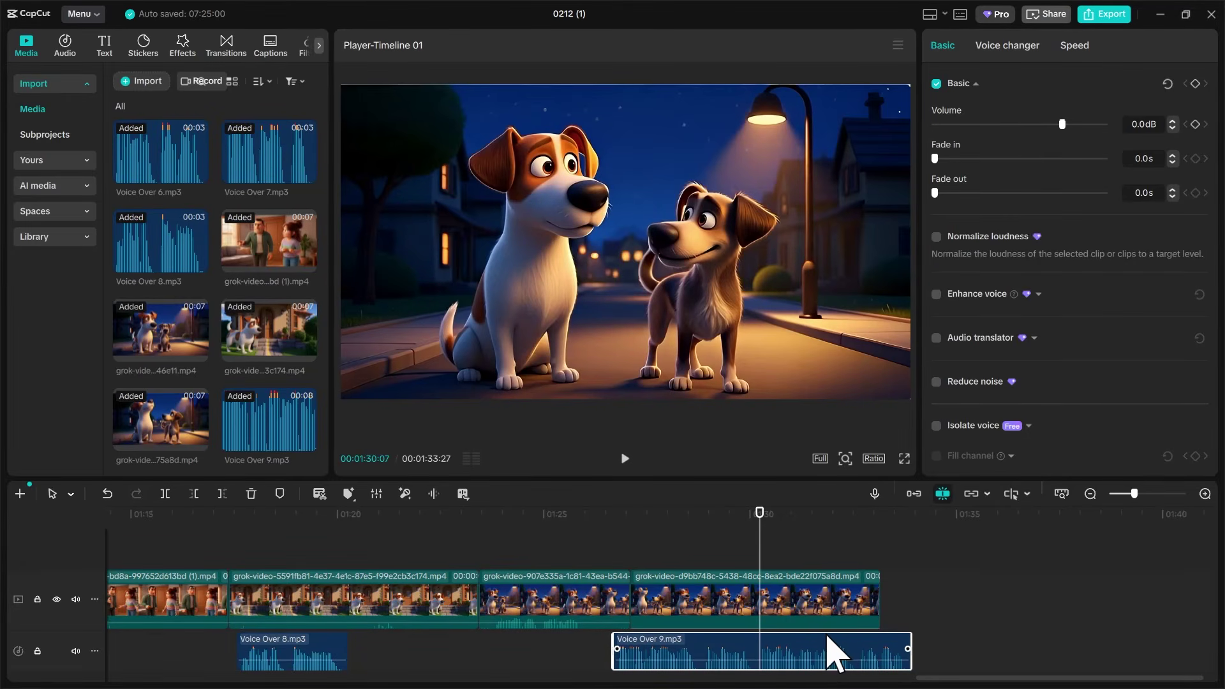
{"action": "mouse_move", "coordinate": [833, 657]}
{"action": "left_mouse_down"}
{"action": "mouse_move", "coordinate": [864, 661]}
{"action": "mouse_move", "coordinate": [848, 660]}
{"action": "left_mouse_up"}
{"action": "left_click", "coordinate": [614, 515]}
{"action": "key", "text": "space"}
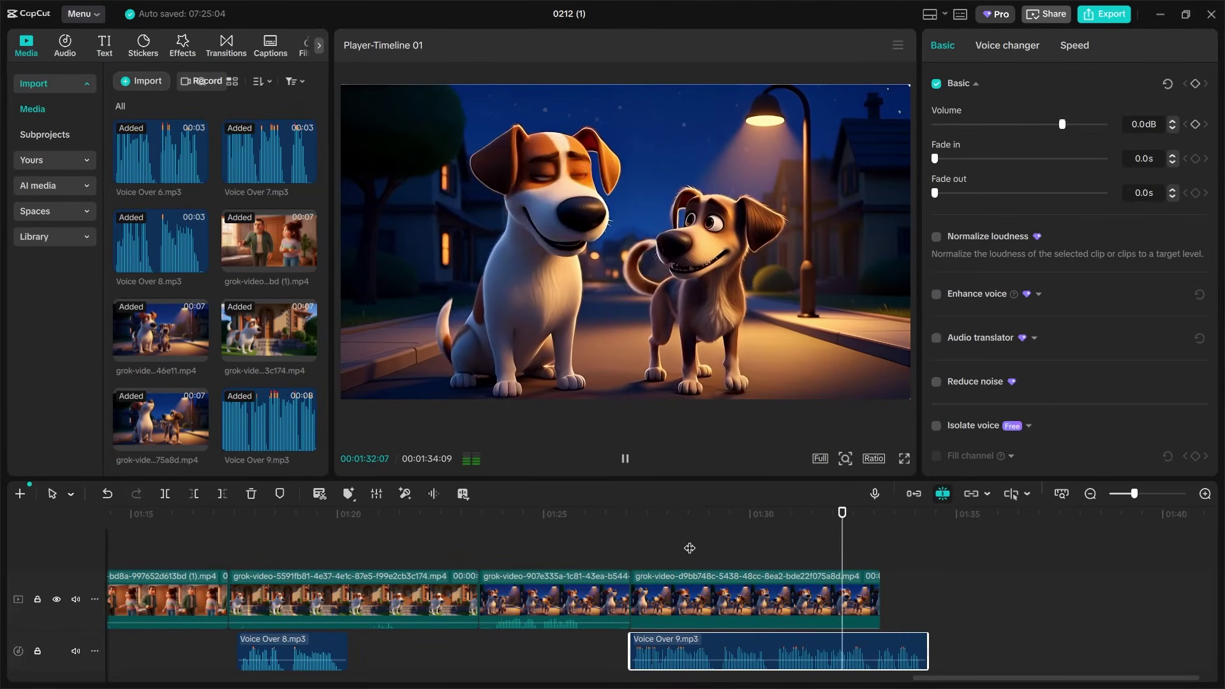
{"action": "key", "text": "space"}
{"action": "key", "text": "space"}
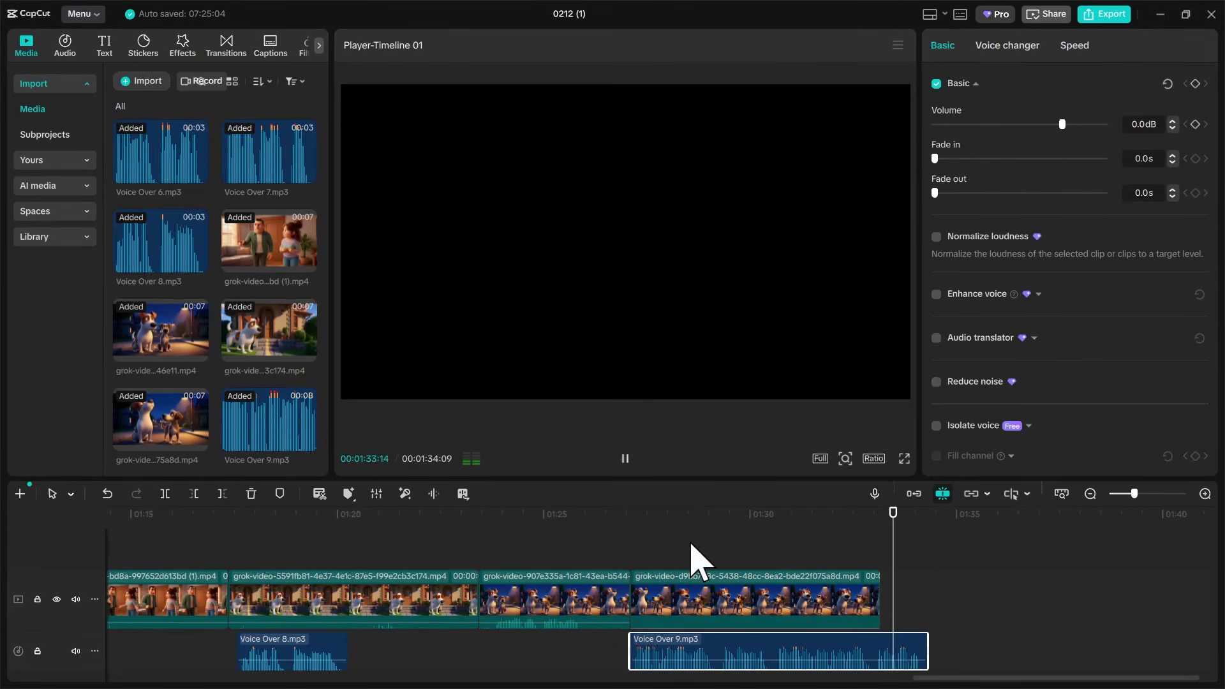
Step: Trim the end of Voice Over 9.mp3 back to about 00:01:33:00, just before the last video clip ends
{"action": "left_click", "coordinate": [876, 514]}
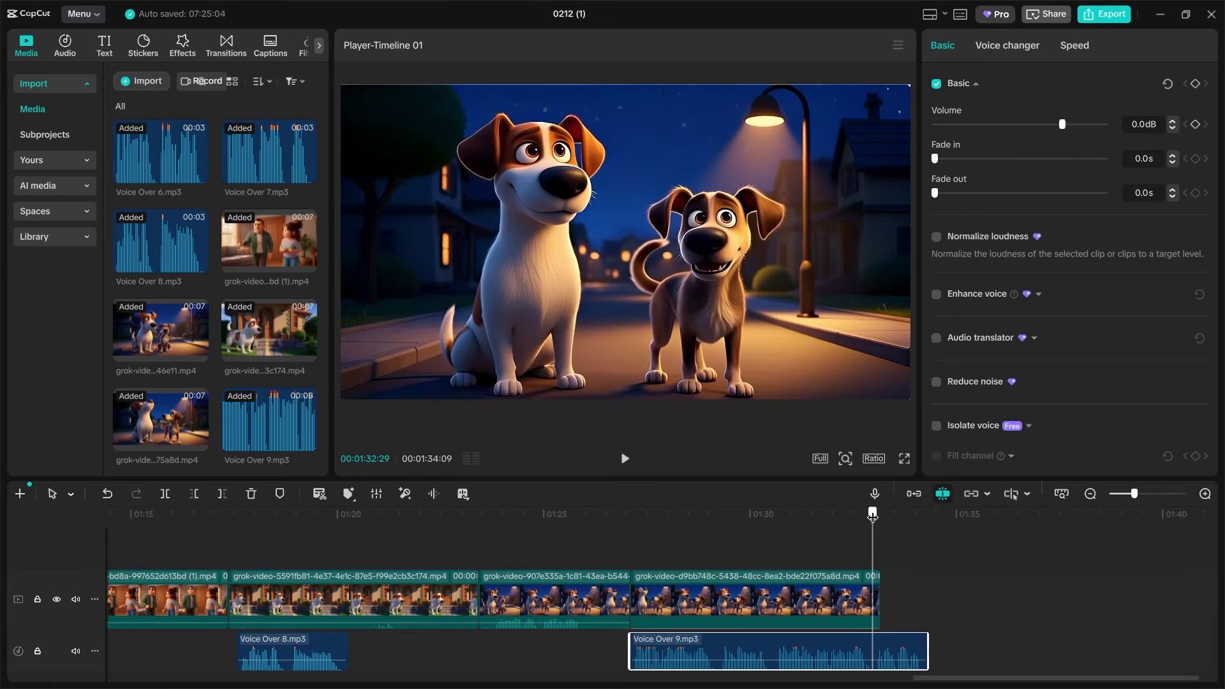
{"action": "key", "text": "space"}
{"action": "left_click", "coordinate": [871, 516]}
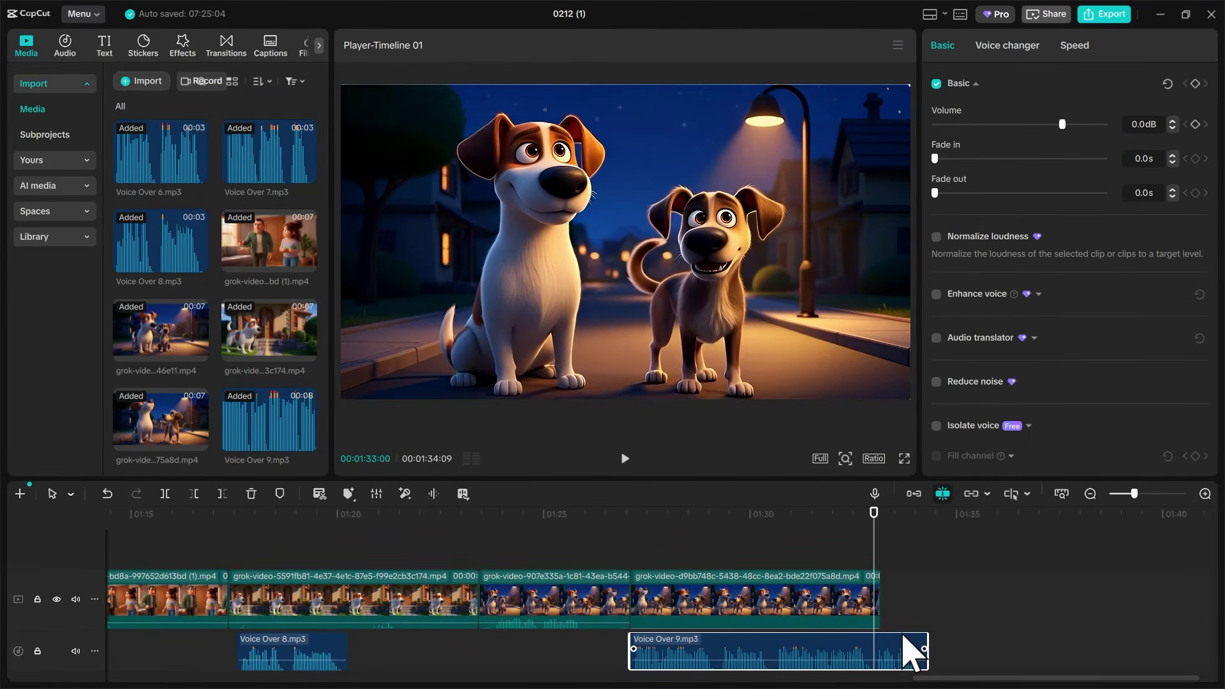
{"action": "left_click_drag", "start_coordinate": [927, 638], "coordinate": [875, 649]}
Step: Play the last clip with its trimmed voice-over through to the end and capture a screenshot of the final frame in the player
{"action": "left_click", "coordinate": [607, 514]}
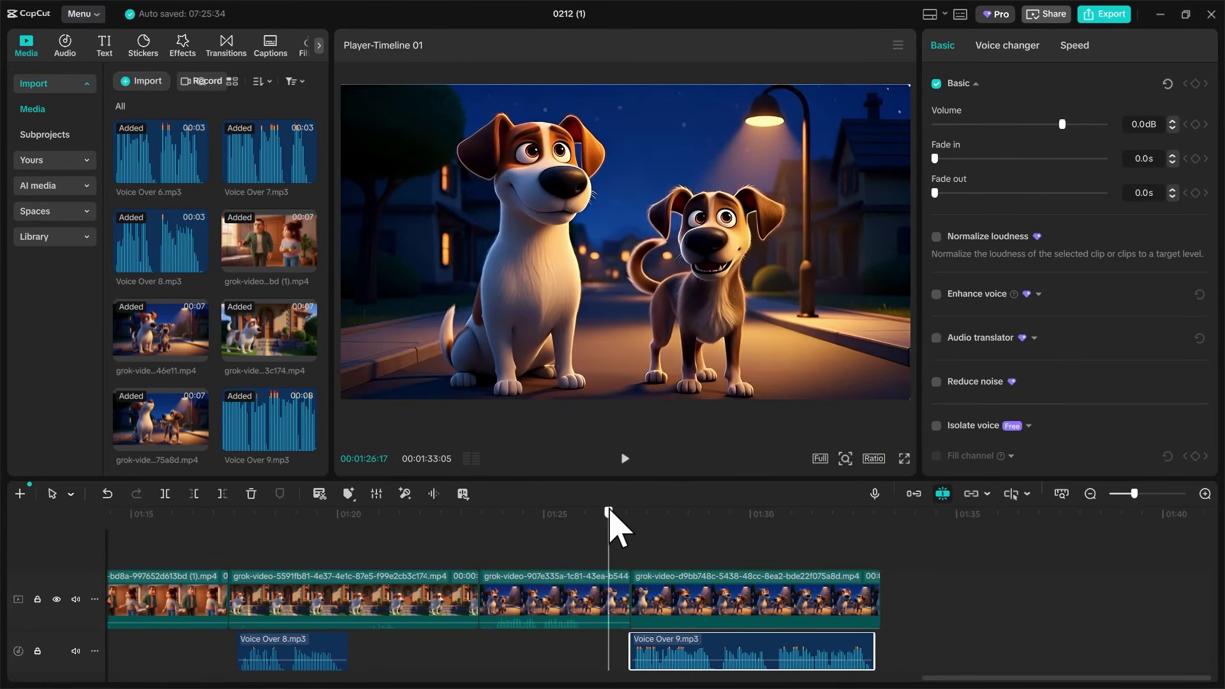
{"action": "key", "text": "space"}
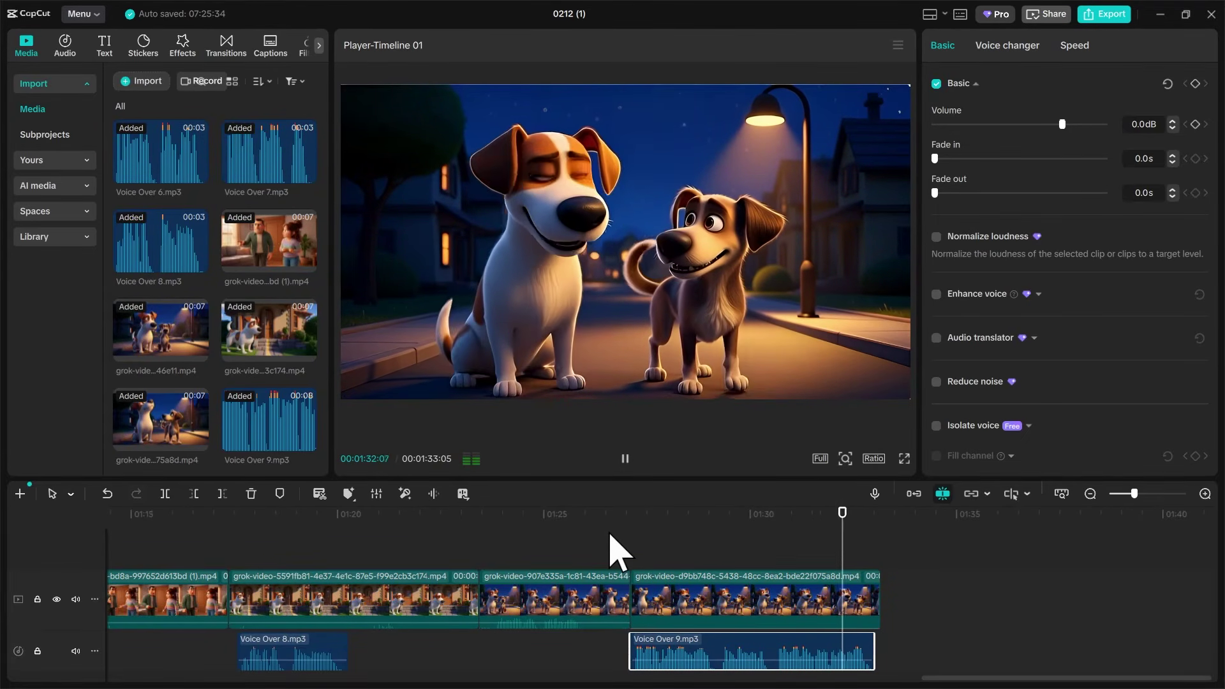
{"action": "key", "text": "space"}
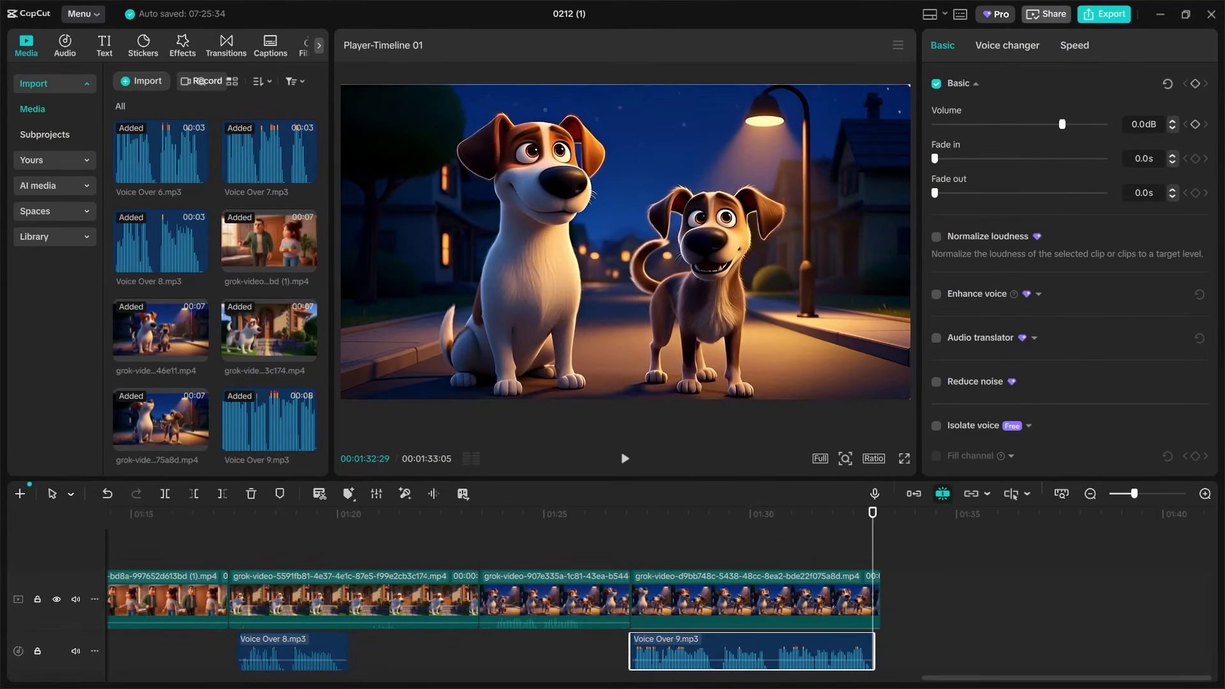
{"action": "key", "text": "space"}
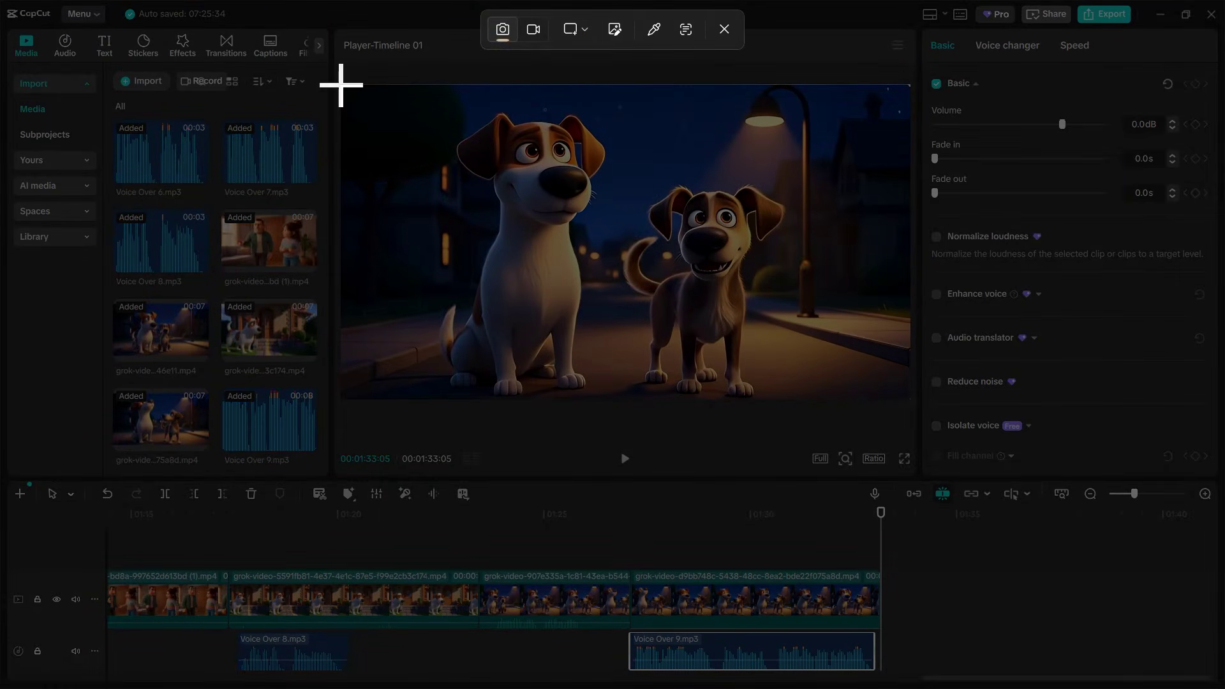
{"action": "left_click_drag", "start_coordinate": [339, 82], "coordinate": [911, 407]}
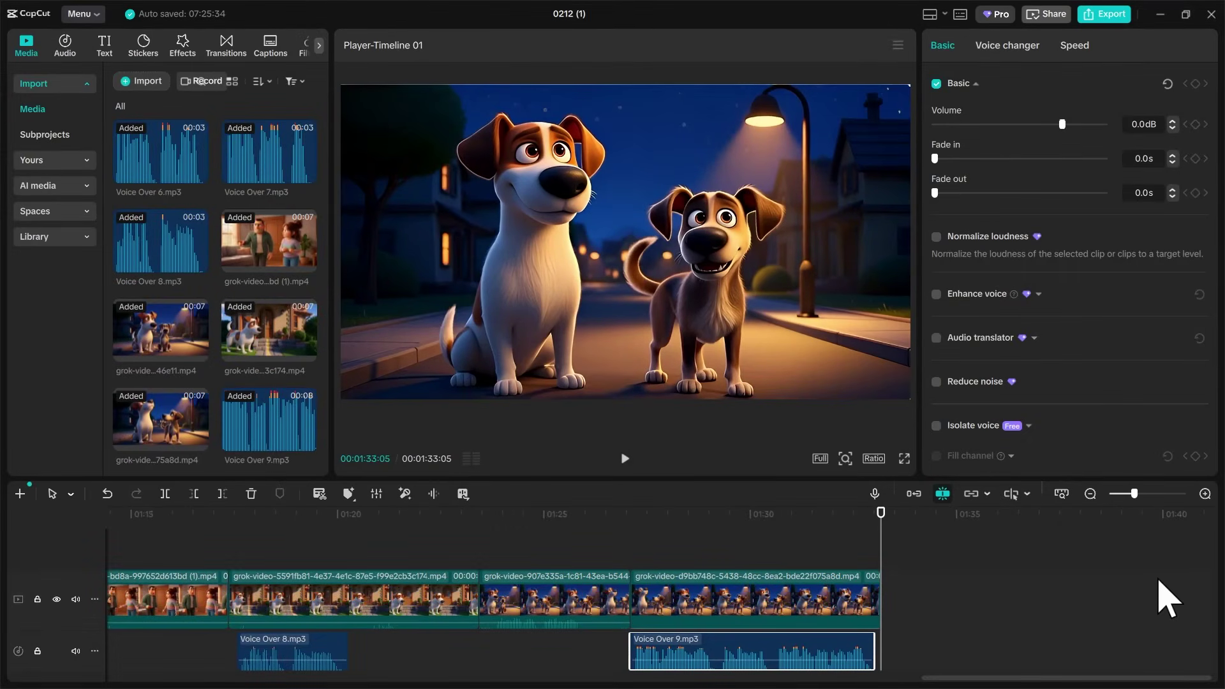
Step: Switch to Grok Imagine in the browser and upload Screenshot 2026-02-12 072645.png from the Screenshots folder
{"action": "left_click", "coordinate": [1161, 15]}
{"action": "left_click", "coordinate": [826, 19]}
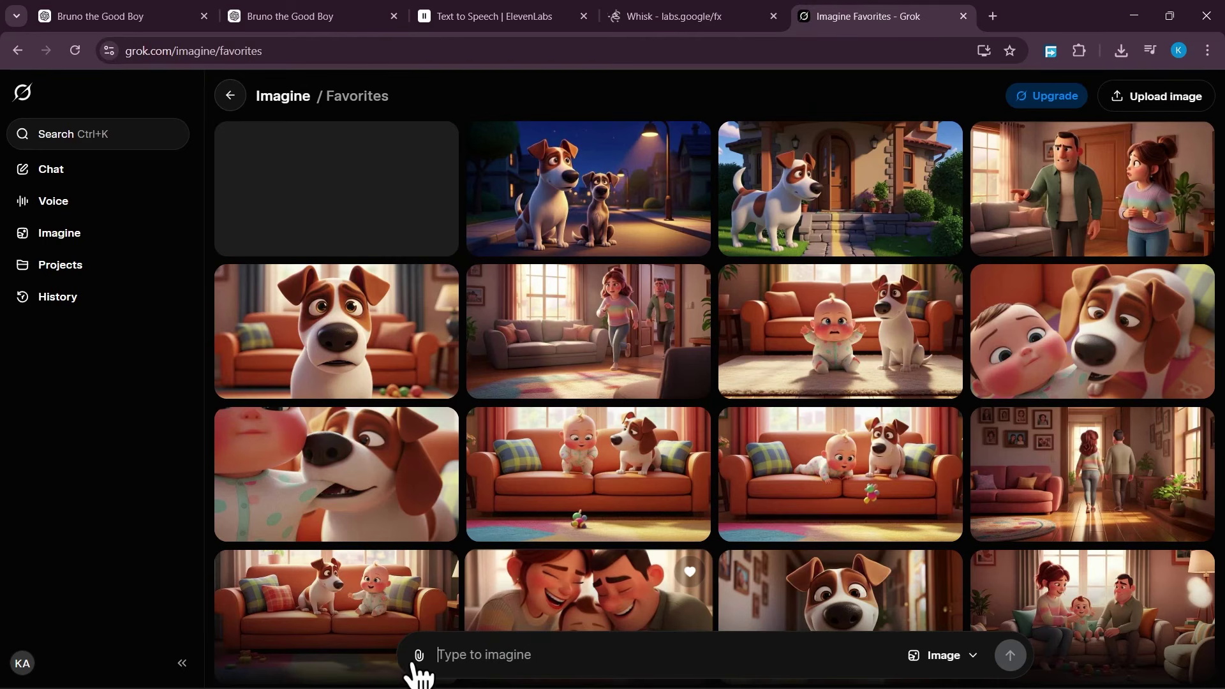
{"action": "left_click", "coordinate": [418, 656]}
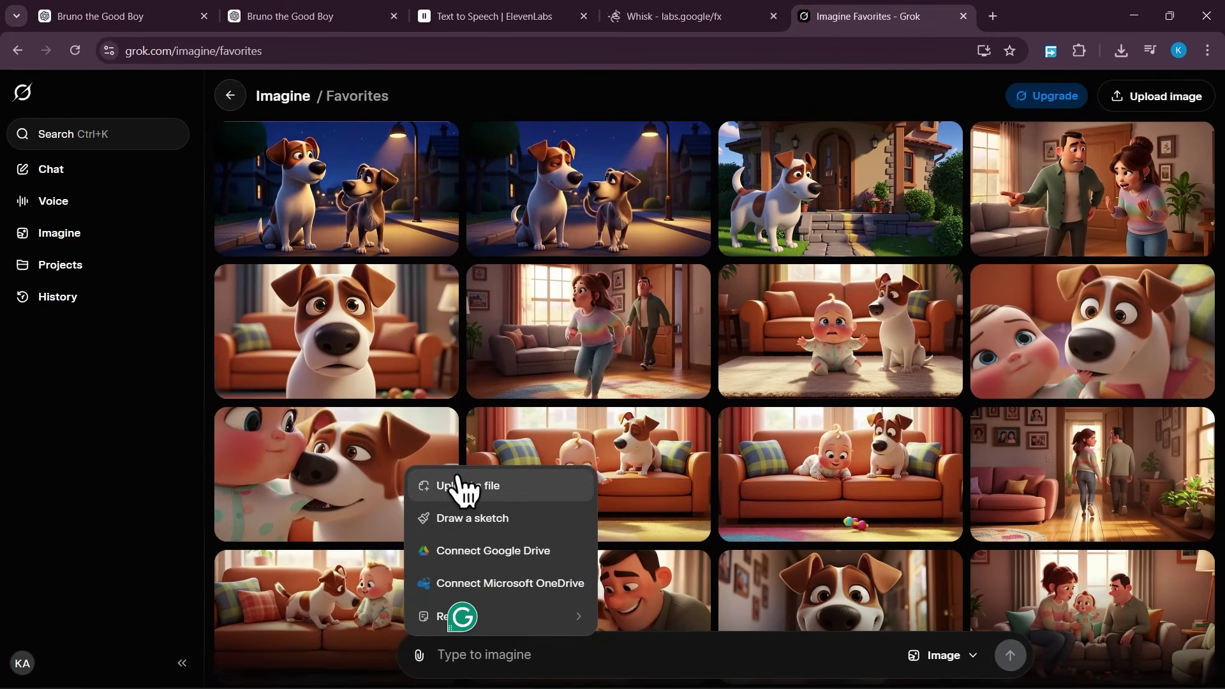
{"action": "left_click", "coordinate": [463, 487]}
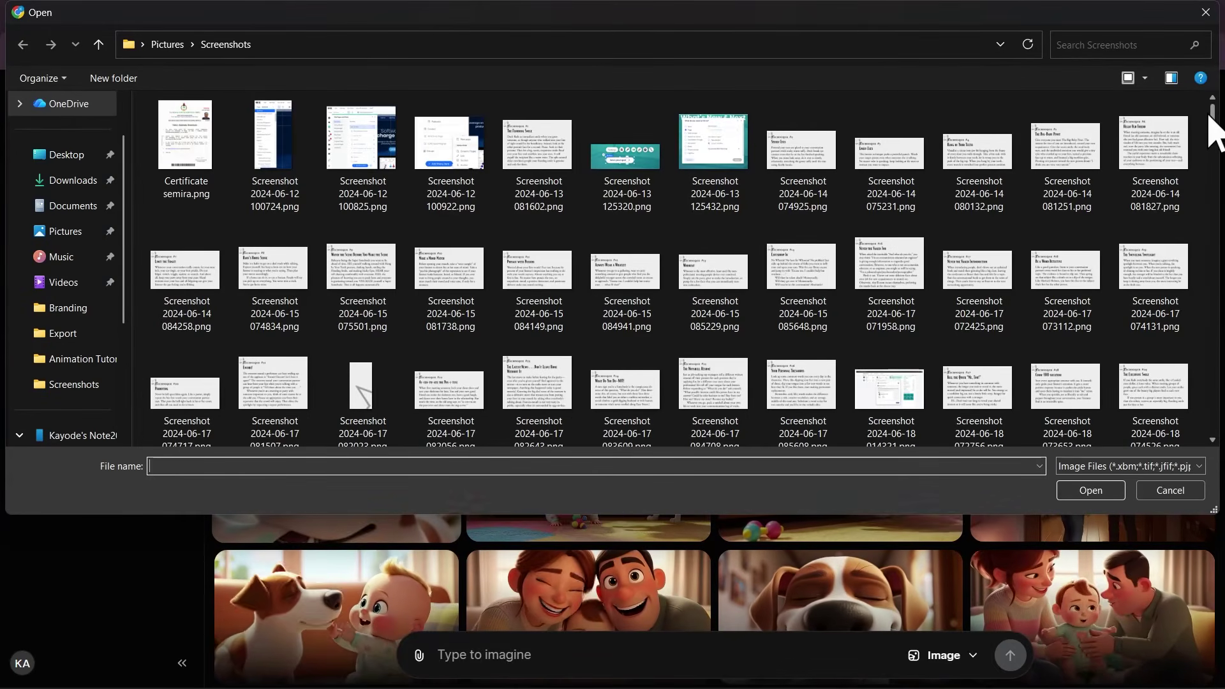
{"action": "left_click_drag", "start_coordinate": [1209, 121], "coordinate": [1206, 459]}
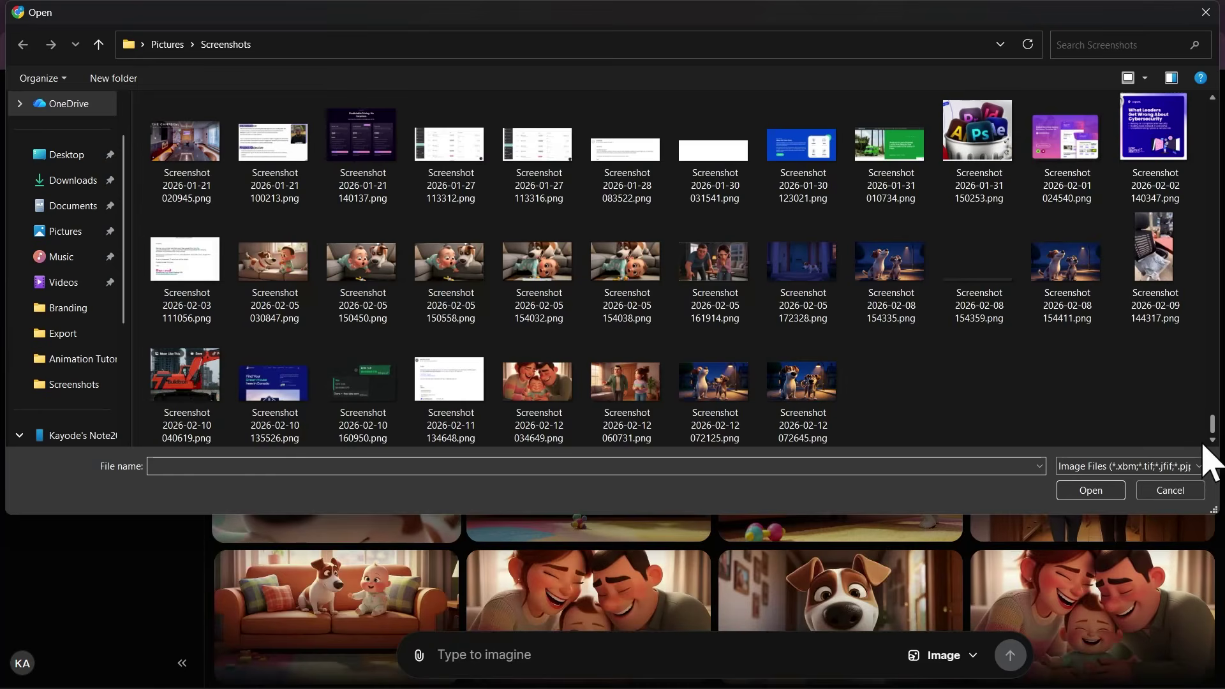
{"action": "left_click", "coordinate": [793, 395]}
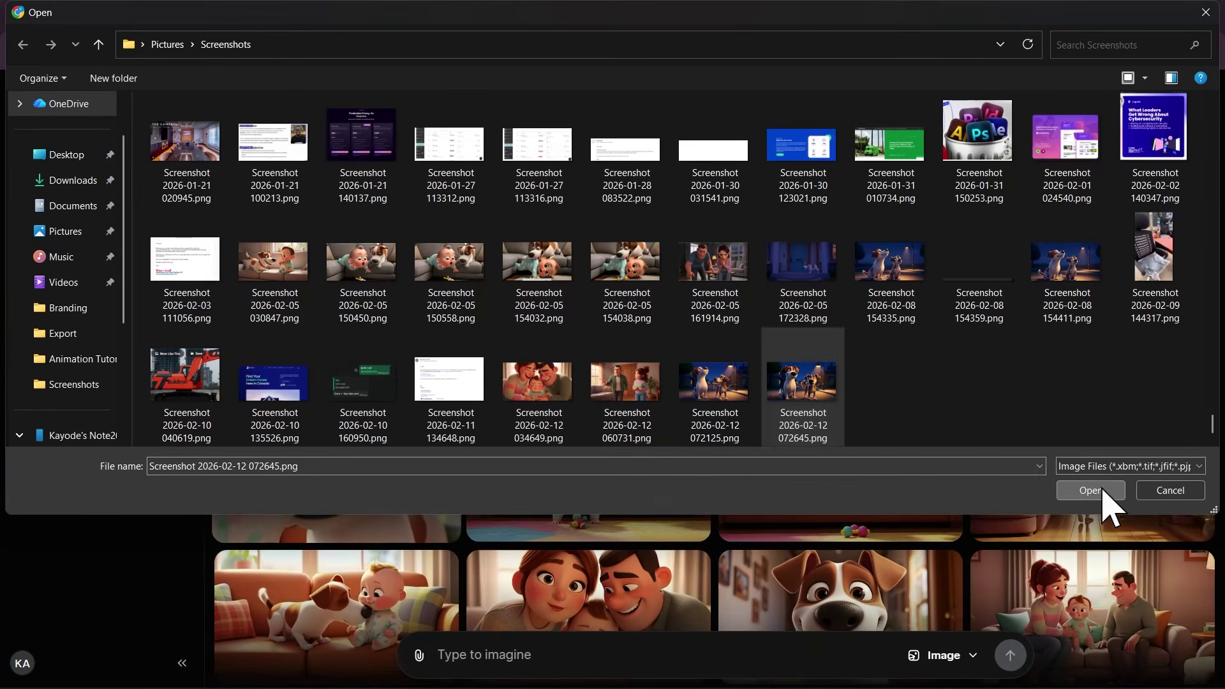
{"action": "left_click", "coordinate": [1091, 490]}
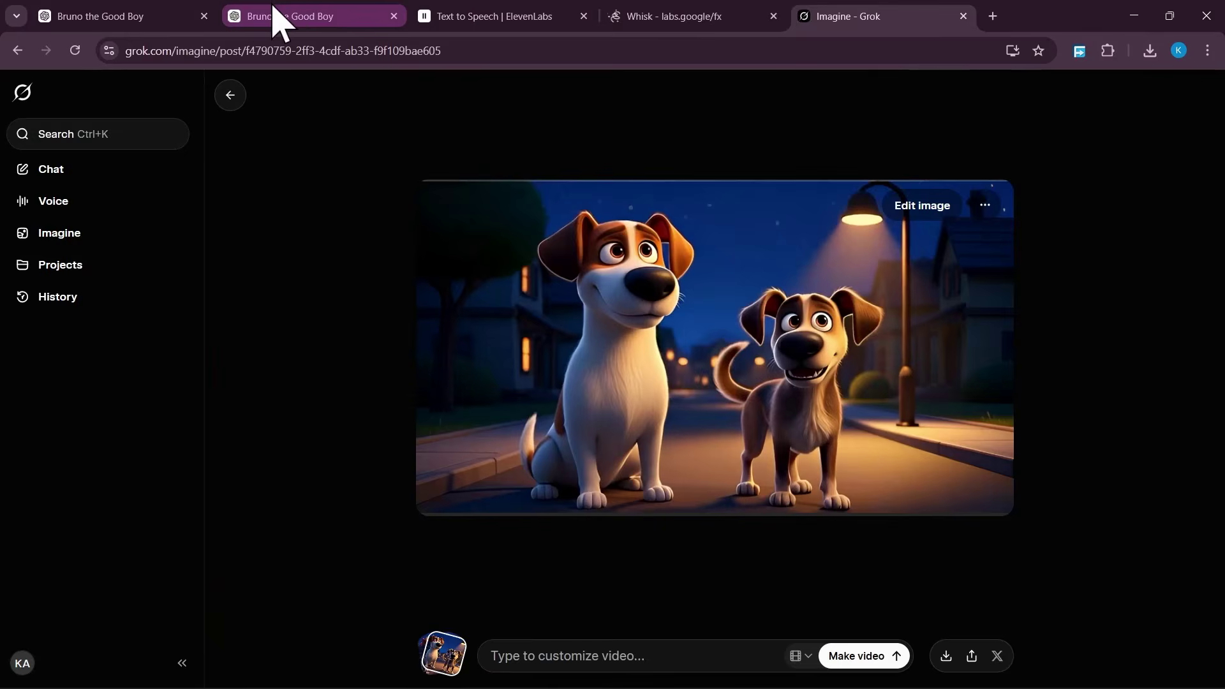
Step: Copy Bruno's closing voice-over line, "And maybe one day… they'll know the truth.", with its speaker label from Scene 8 of the ChatGPT script
{"action": "left_click", "coordinate": [273, 16]}
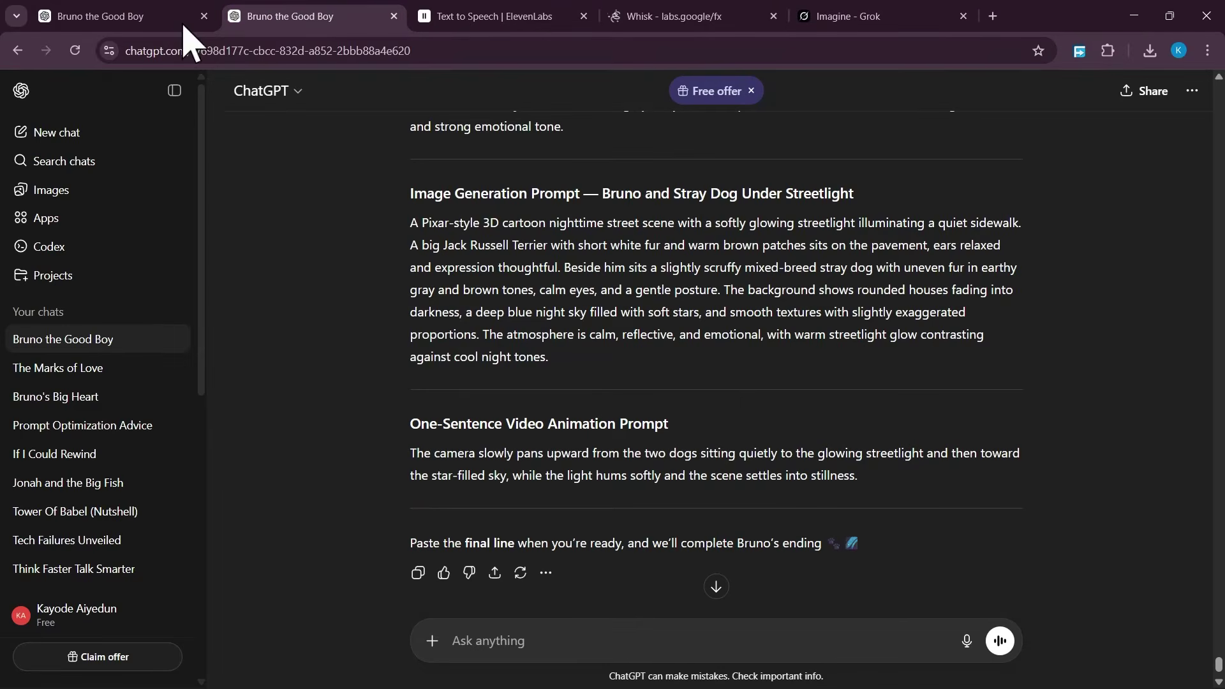
{"action": "left_click", "coordinate": [123, 14]}
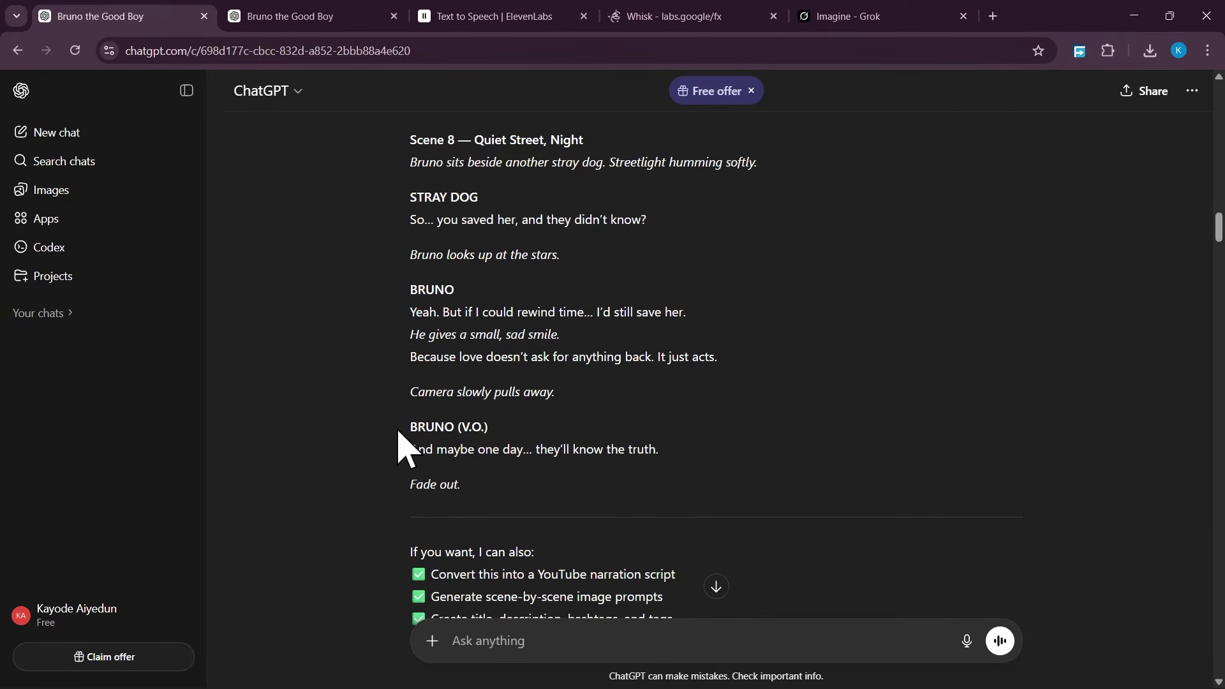
{"action": "left_click_drag", "start_coordinate": [420, 446], "coordinate": [607, 484]}
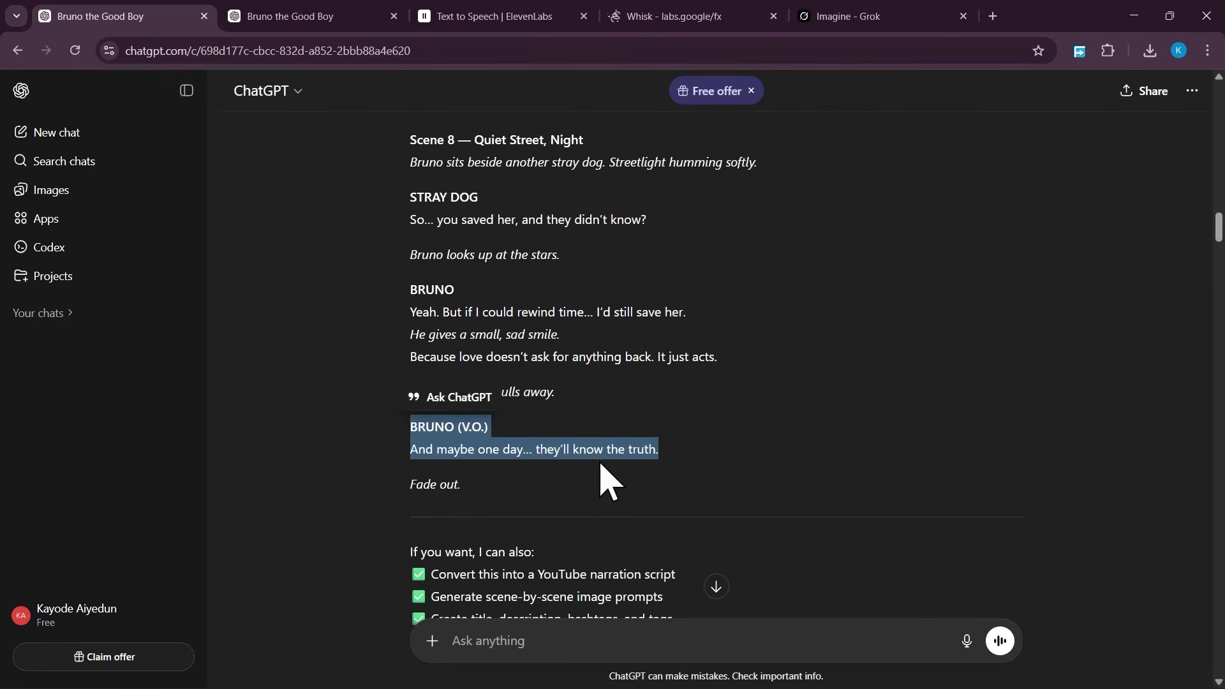
{"action": "right_click", "coordinate": [458, 450]}
{"action": "left_click", "coordinate": [527, 469]}
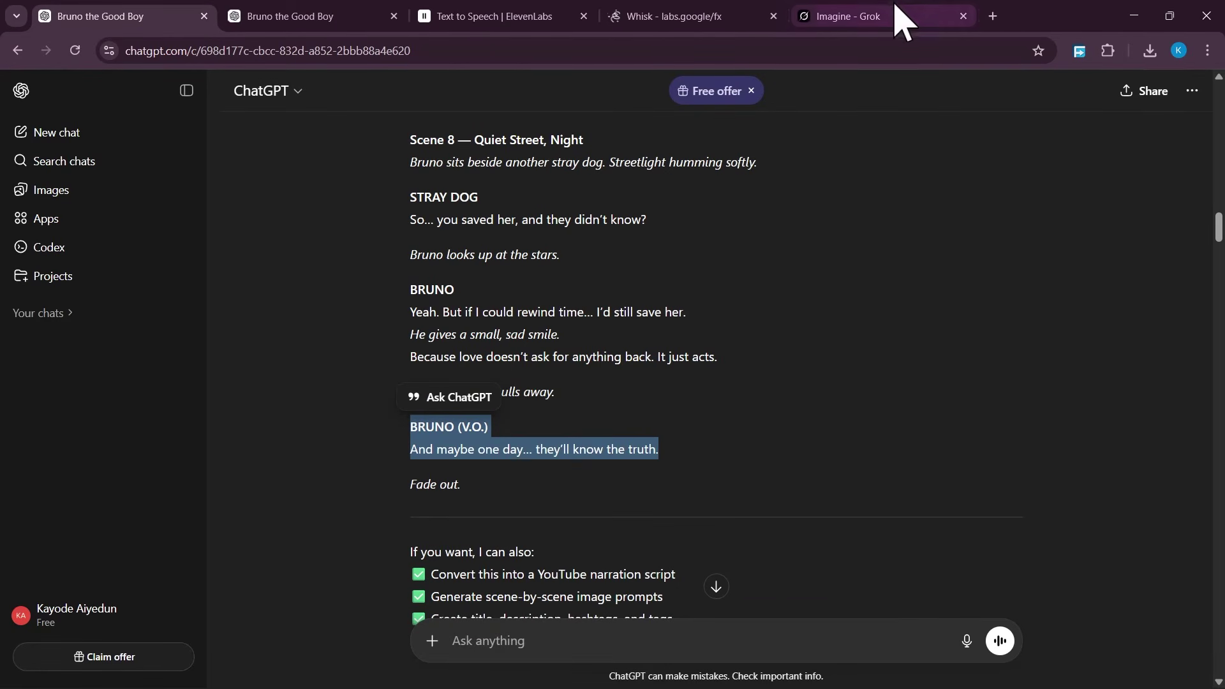
{"action": "left_click", "coordinate": [880, 17]}
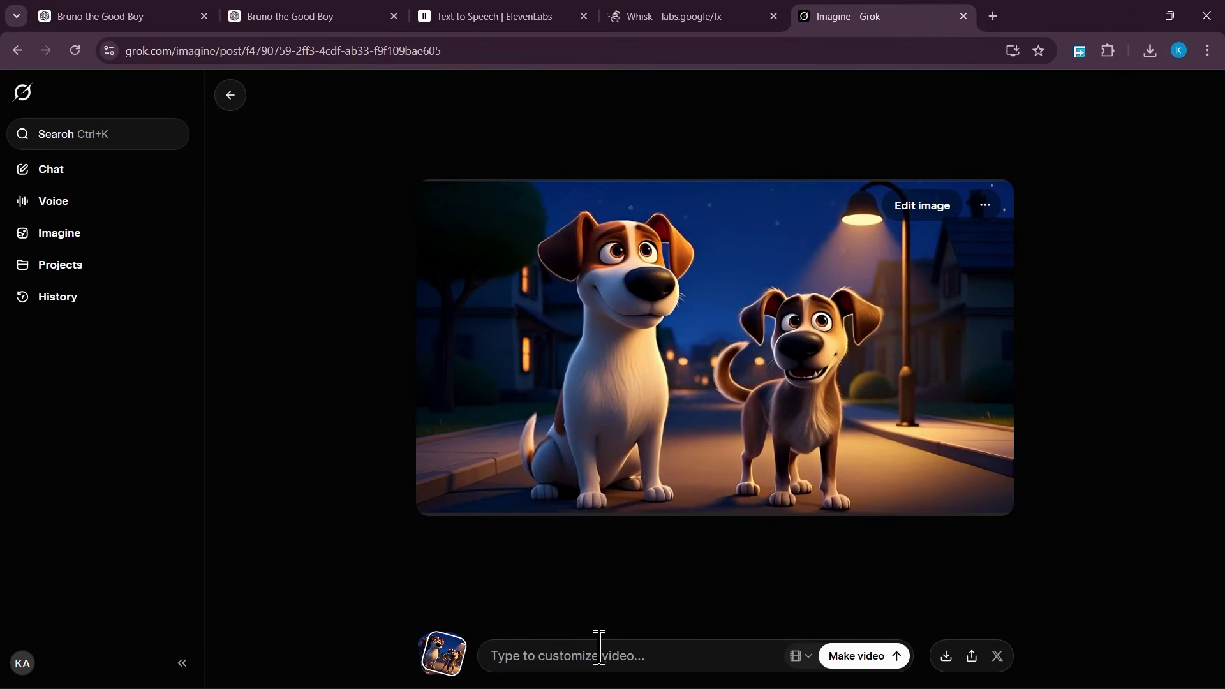
{"action": "key", "text": "ctrl+v"}
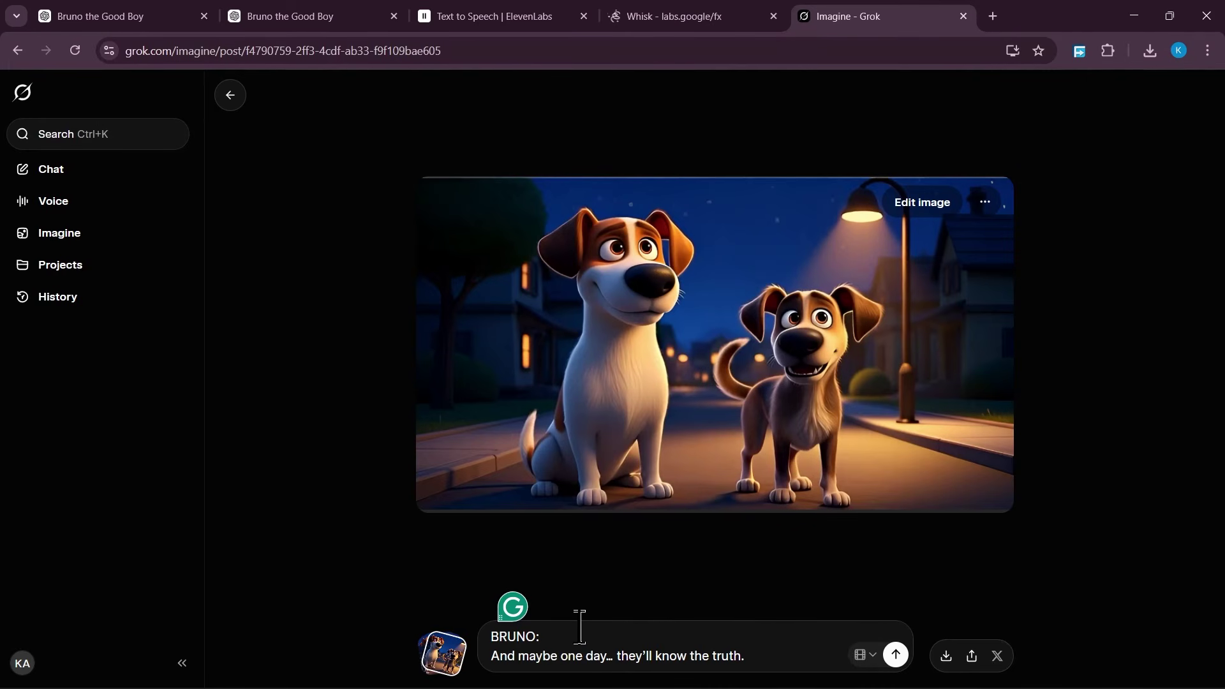
{"action": "left_click", "coordinate": [896, 655]}
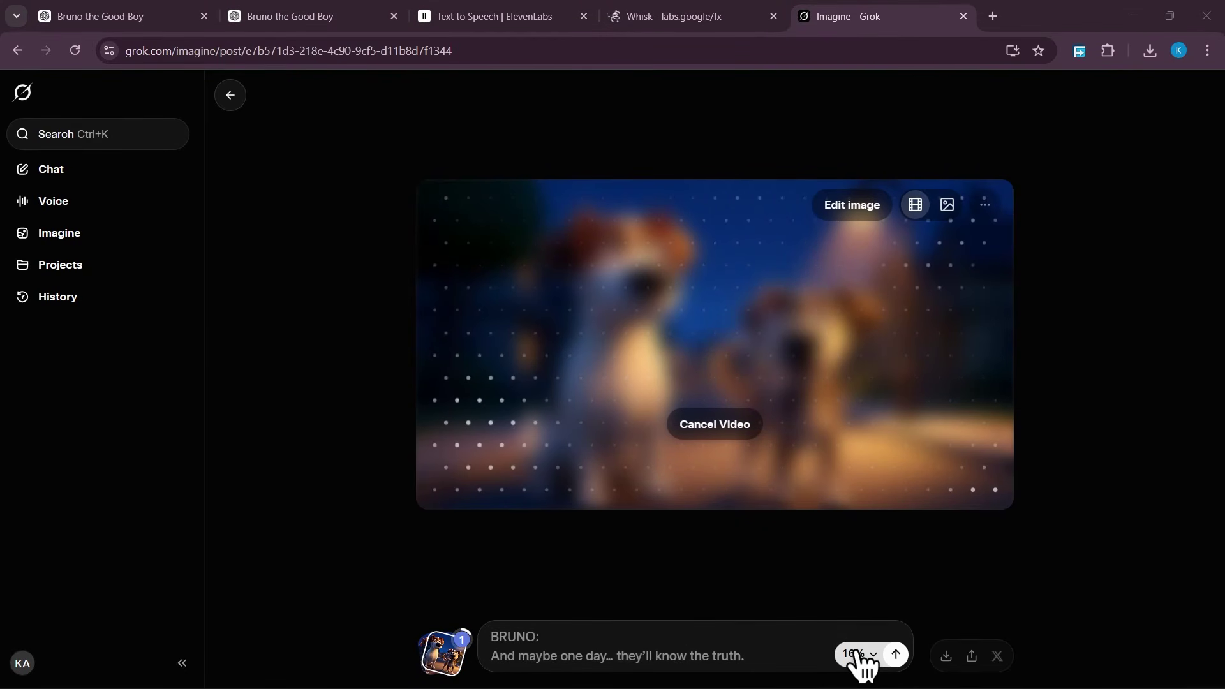
{"action": "left_click", "coordinate": [705, 422]}
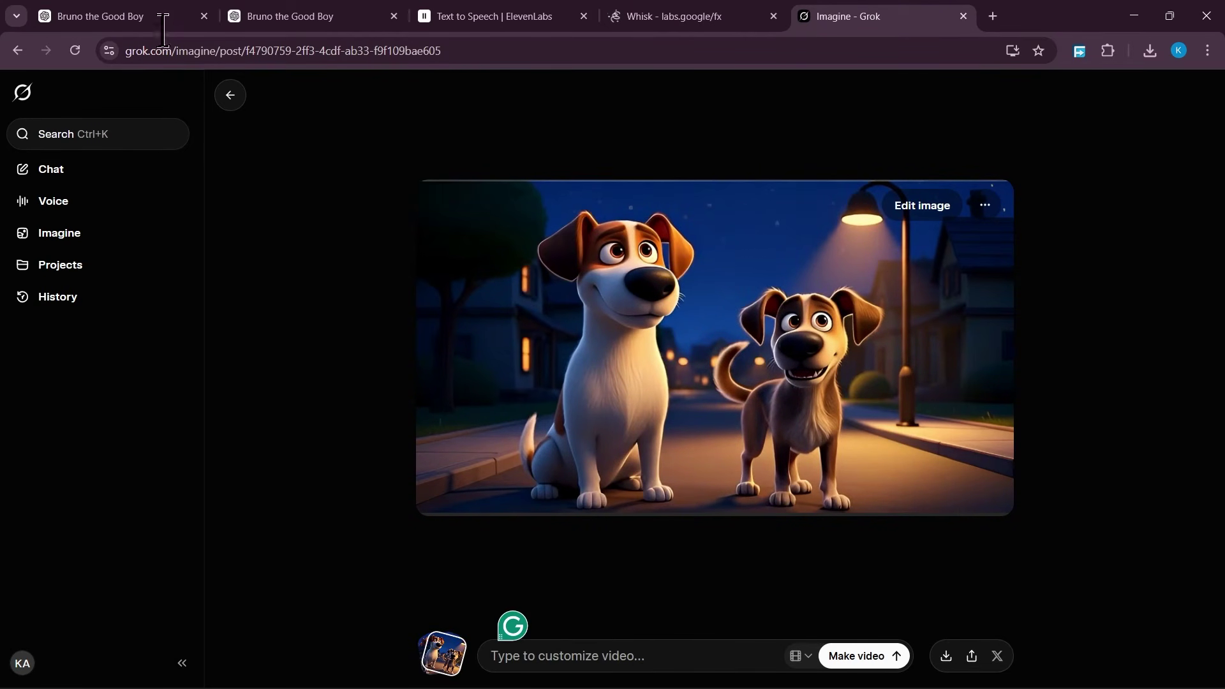
Step: Fill Grok's video prompt with Bruno's closing line copied from the ChatGPT script, followed by "No background music, No ambient sound."
{"action": "left_click", "coordinate": [134, 17]}
{"action": "right_click", "coordinate": [440, 450]}
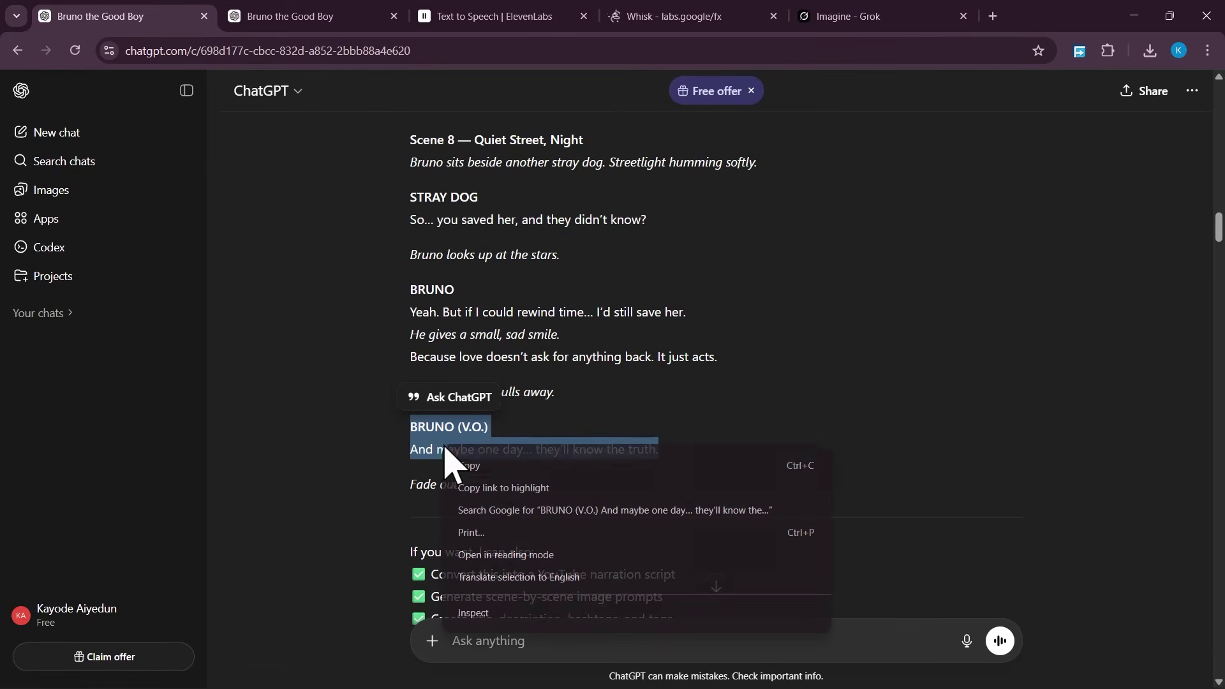
{"action": "left_click", "coordinate": [506, 467]}
{"action": "left_click", "coordinate": [826, 19]}
{"action": "left_click", "coordinate": [673, 657]}
{"action": "key", "text": "ctrl+v"}
{"action": "key", "text": "shift+Return"}
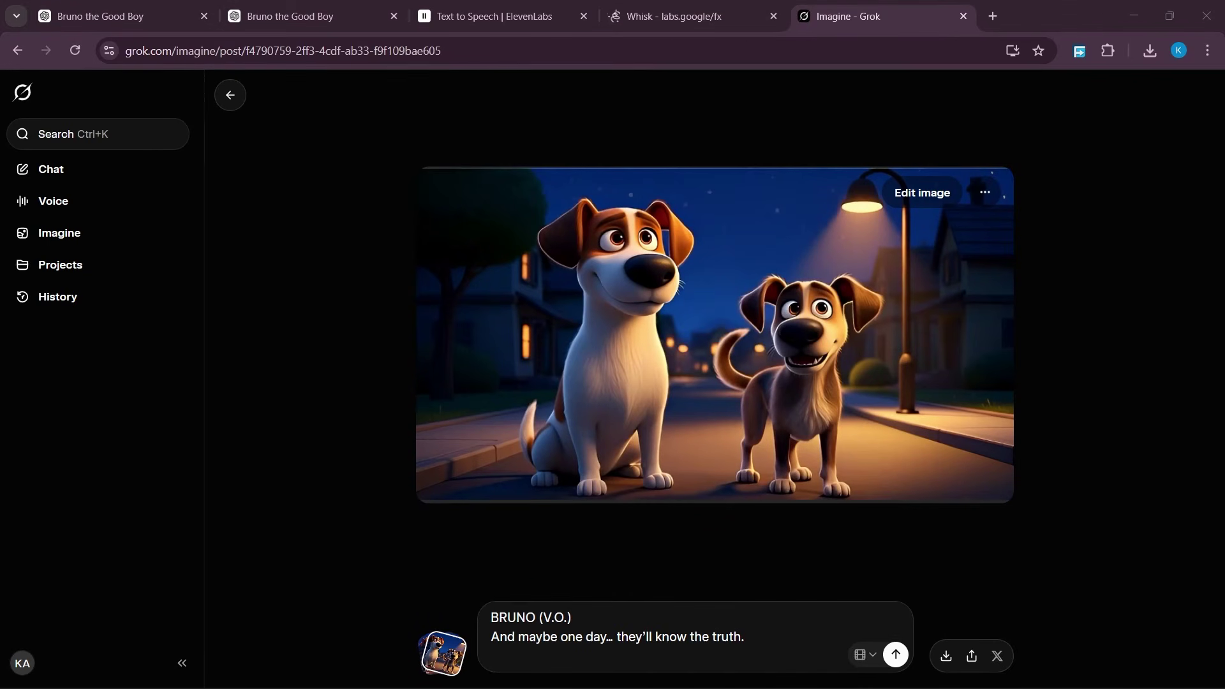
{"action": "left_click", "coordinate": [636, 652]}
{"action": "key", "text": "ctrl+v"}
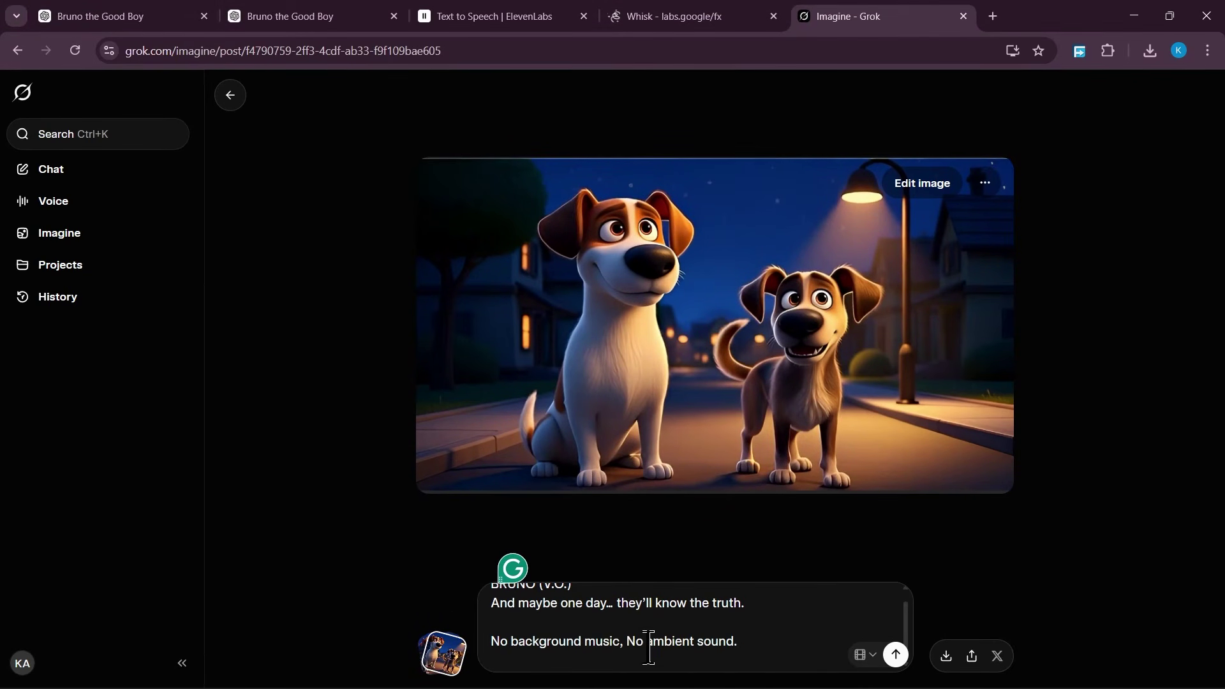
Step: Change the prompt's speaker label to "BRUNO:", then generate the video and mute its playback
{"action": "scroll", "coordinate": [600, 614], "scroll_direction": "up", "scroll_amount": 1}
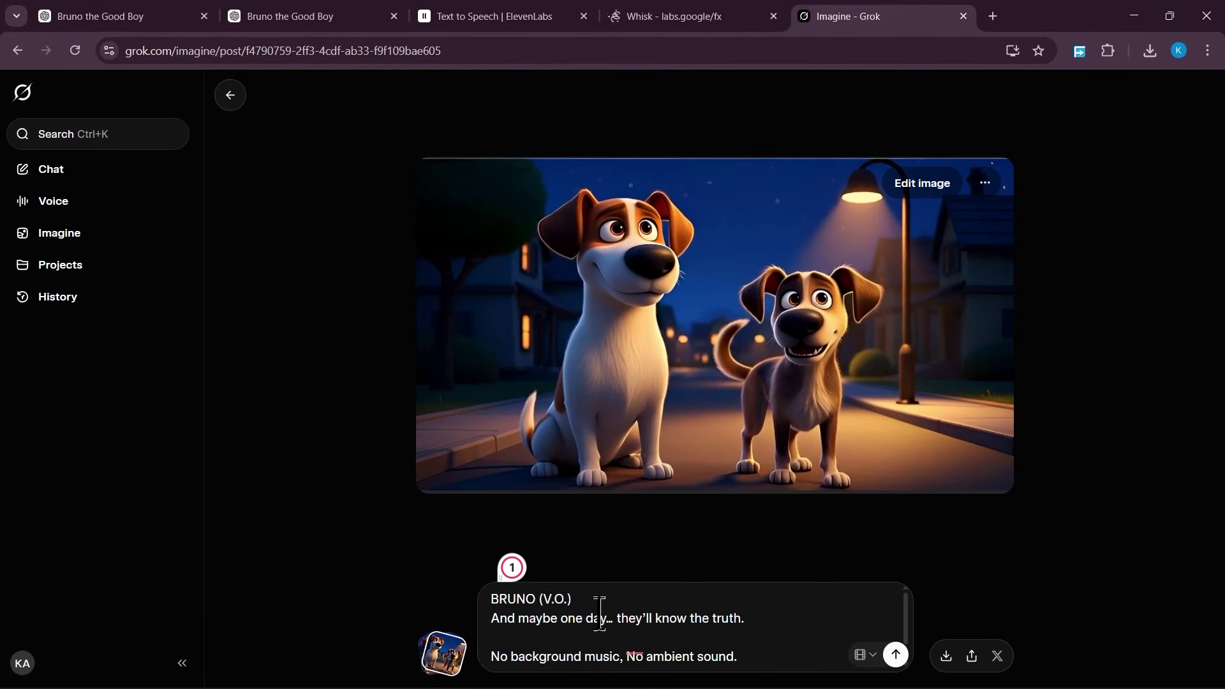
{"action": "key", "text": "BackSpace"}
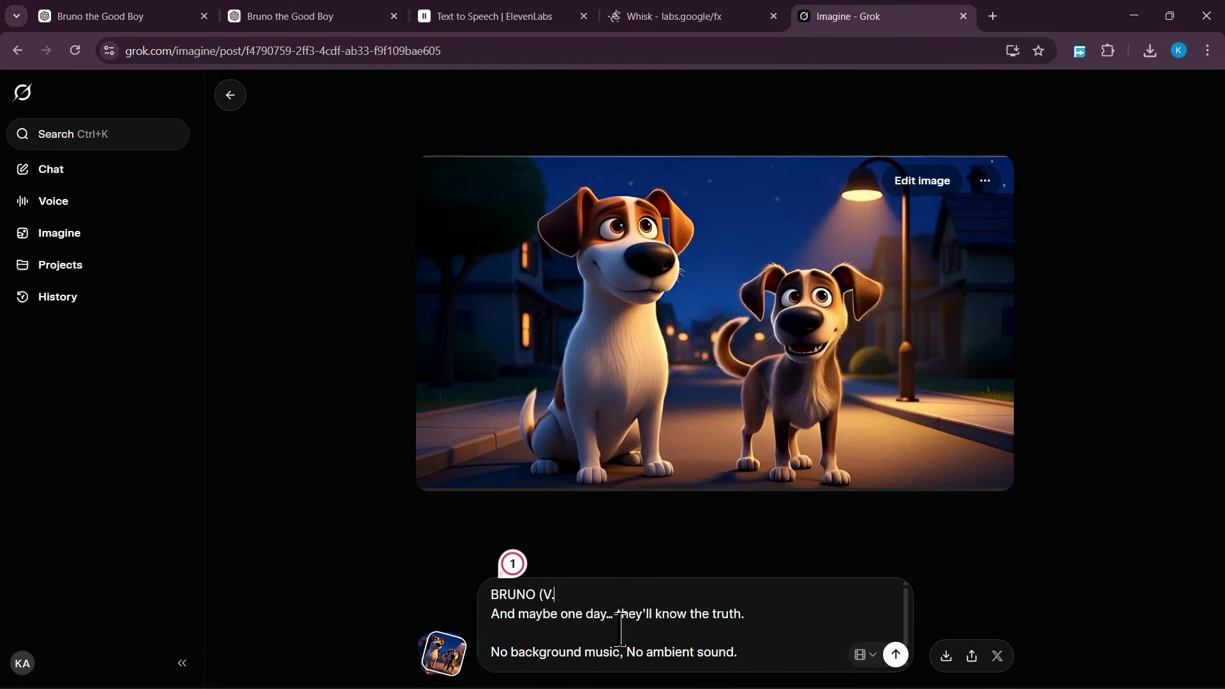
{"action": "key", "text": "Return"}
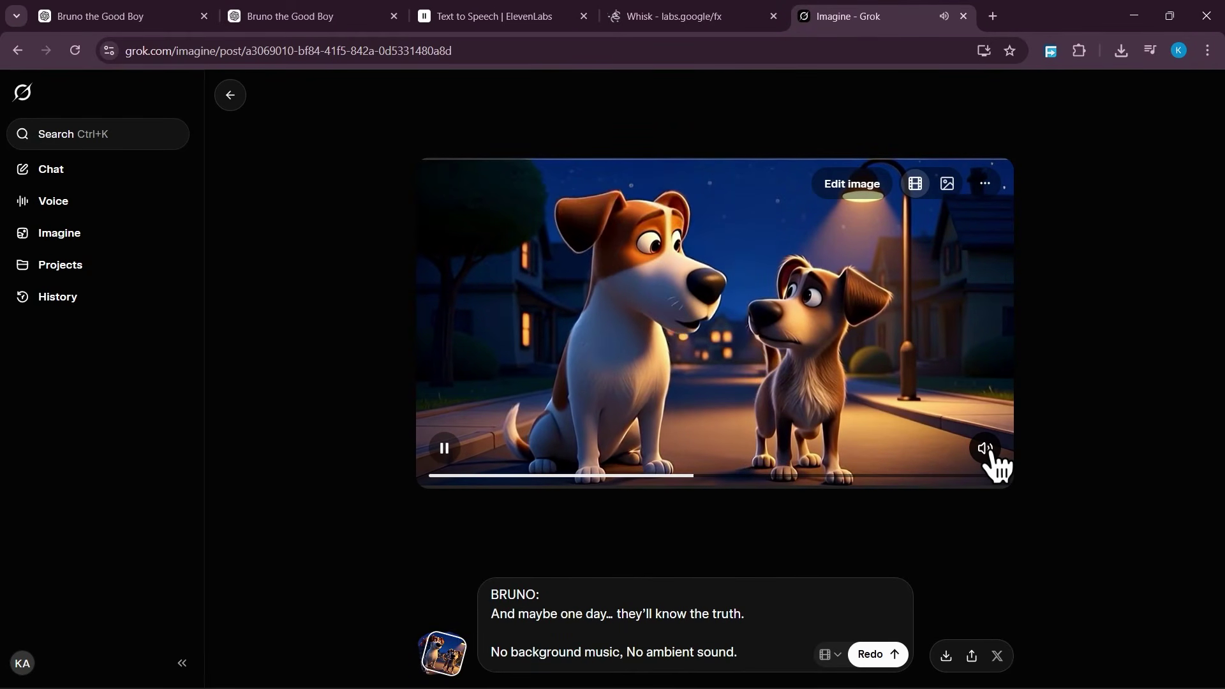
{"action": "left_click", "coordinate": [986, 448]}
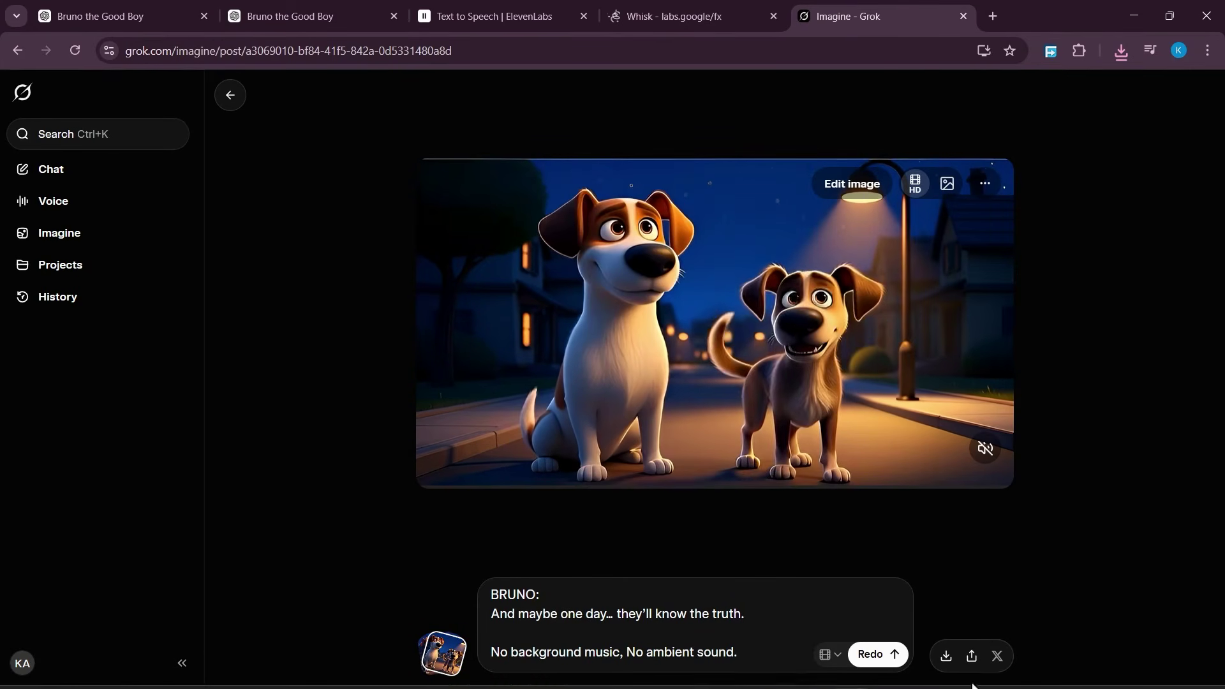
Step: Switch to CapCut and import grok-video-f4790759-2ff3-4cdf-ab33-f9f109bae605.mp4 from the Animation Tutorial folder
{"action": "left_click", "coordinate": [852, 670]}
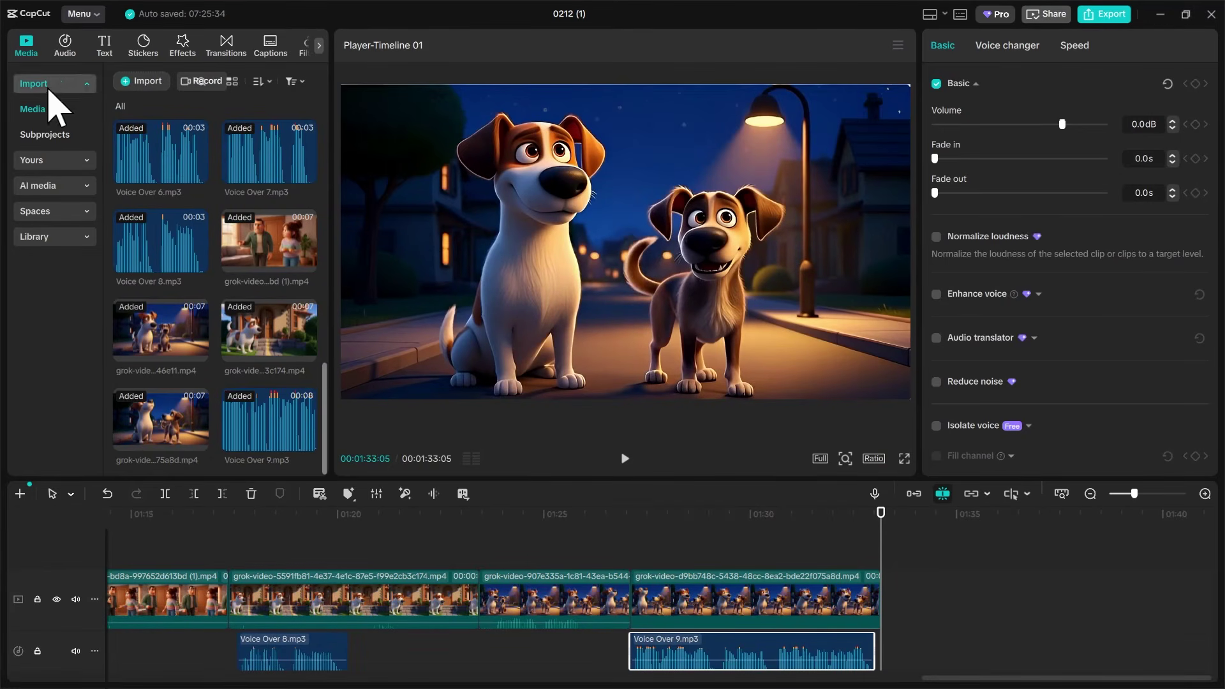
{"action": "left_click", "coordinate": [146, 81]}
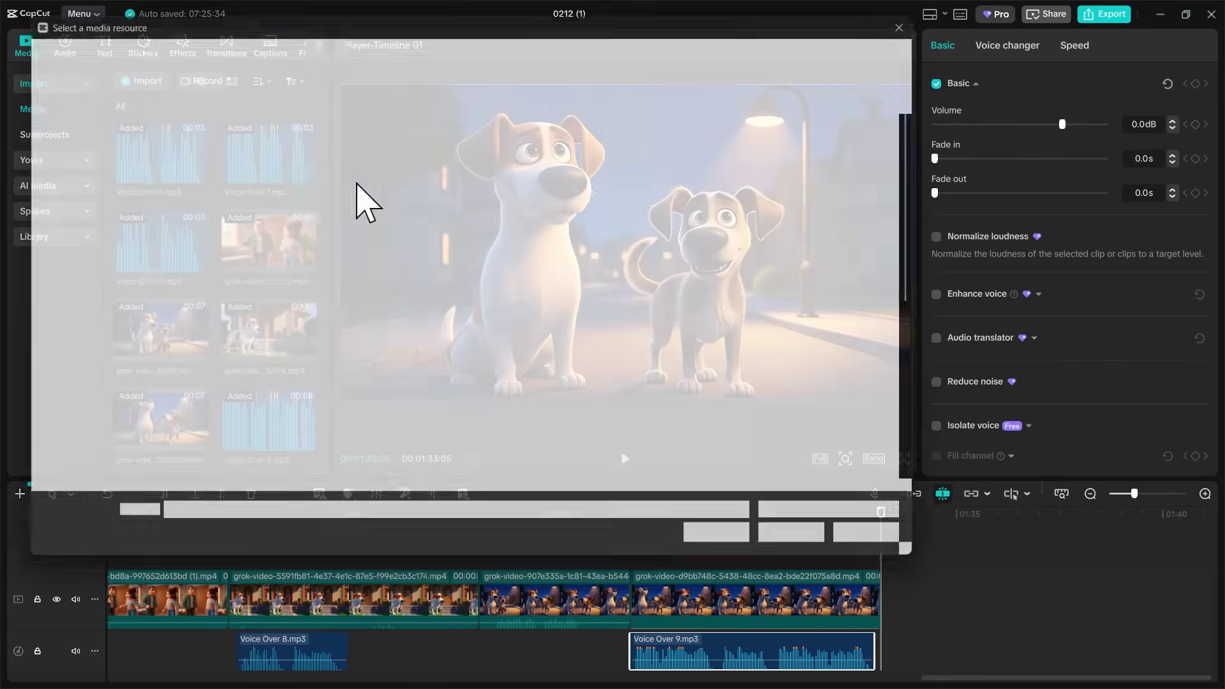
{"action": "left_click", "coordinate": [185, 175]}
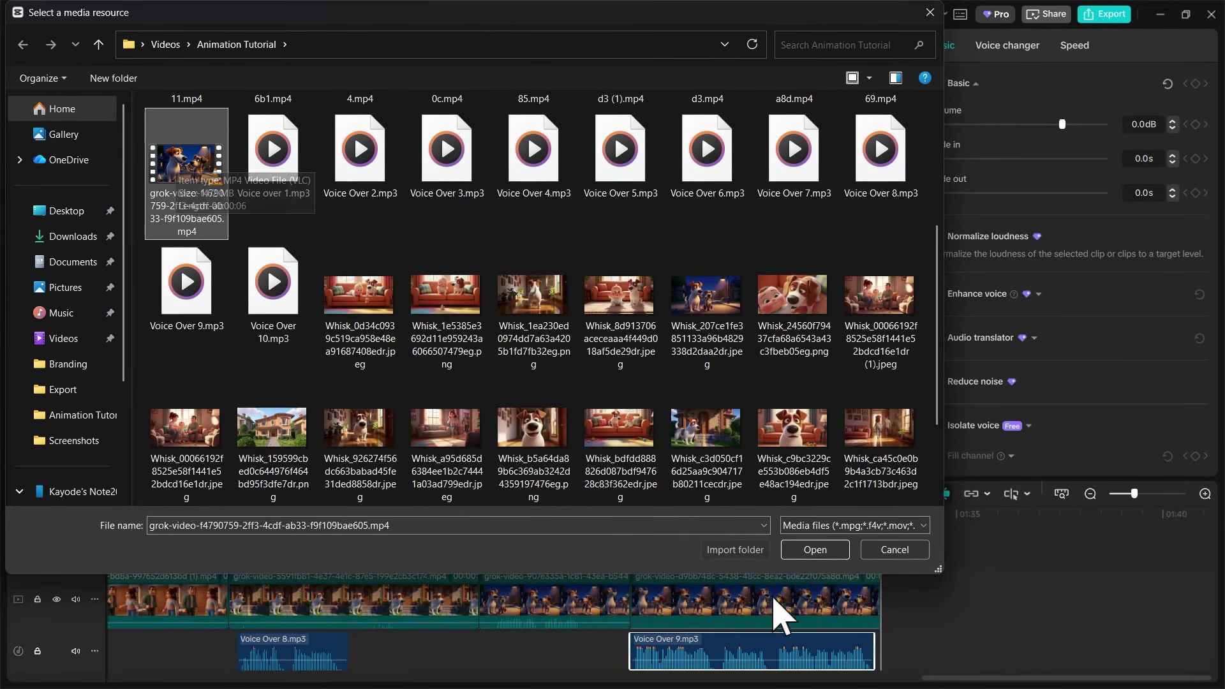
{"action": "left_click", "coordinate": [814, 550]}
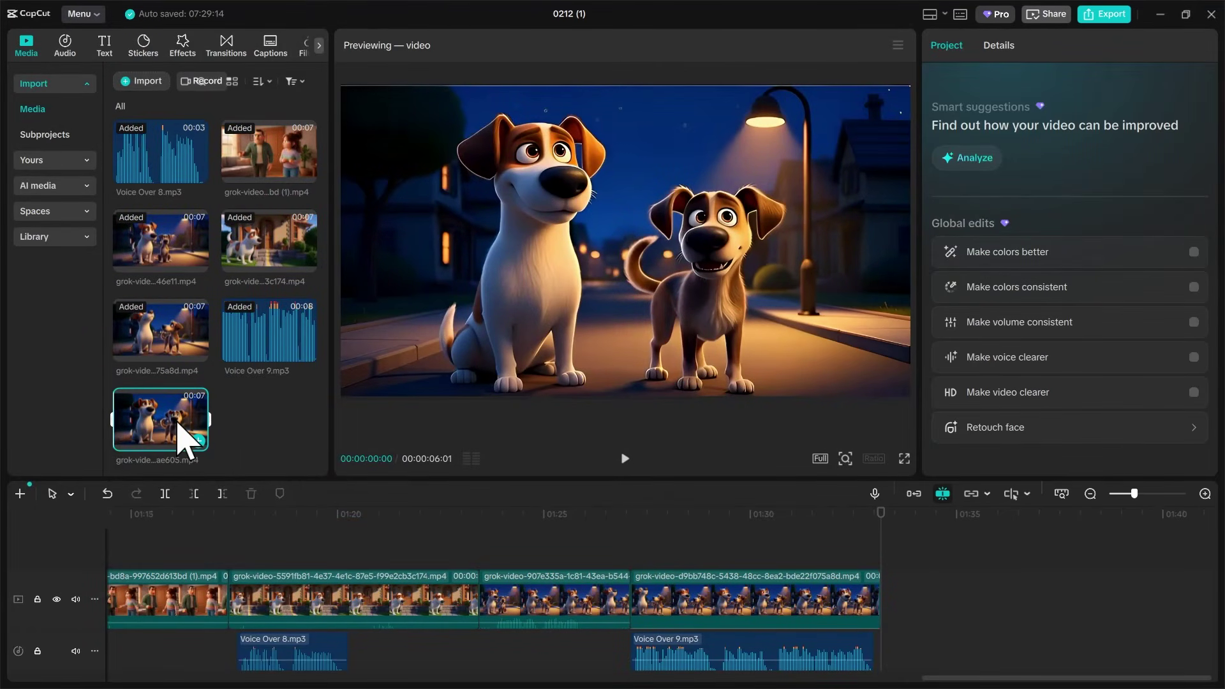
Step: Place the newly imported night-street dog clip at the end of the video track, flush against the preceding clip at 00:01:33:05
{"action": "left_click_drag", "start_coordinate": [159, 430], "coordinate": [887, 588]}
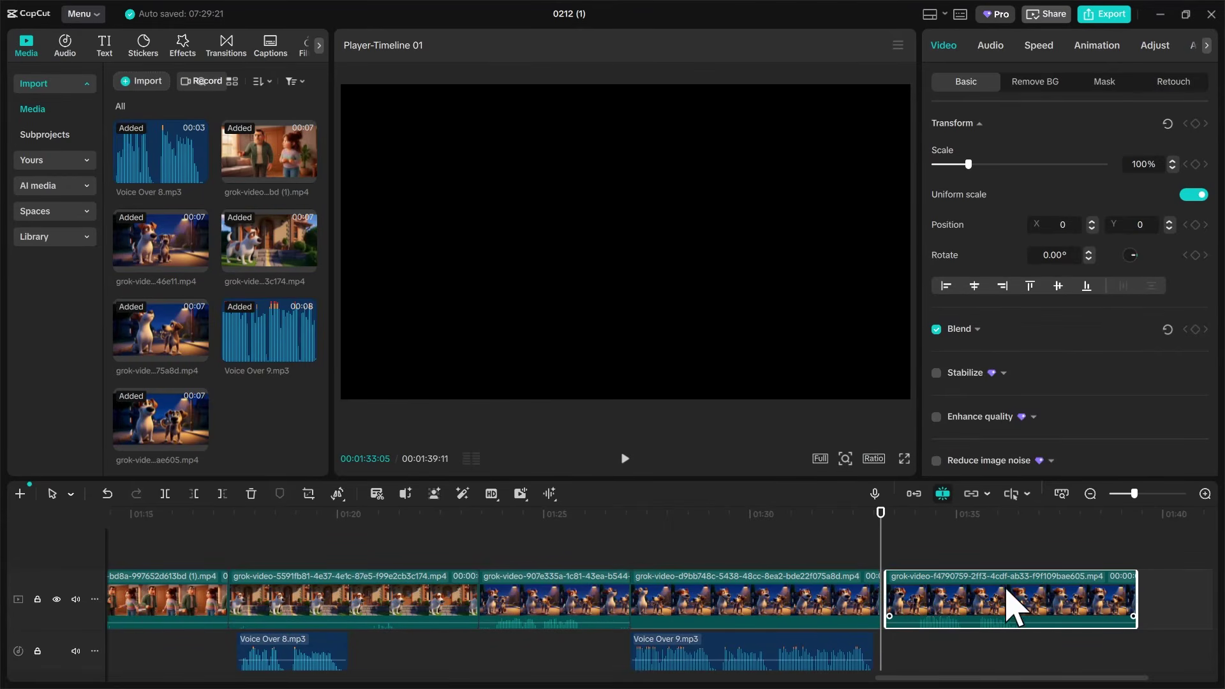
{"action": "left_click_drag", "start_coordinate": [980, 593], "coordinate": [968, 596]}
{"action": "left_click_drag", "start_coordinate": [986, 609], "coordinate": [979, 603]}
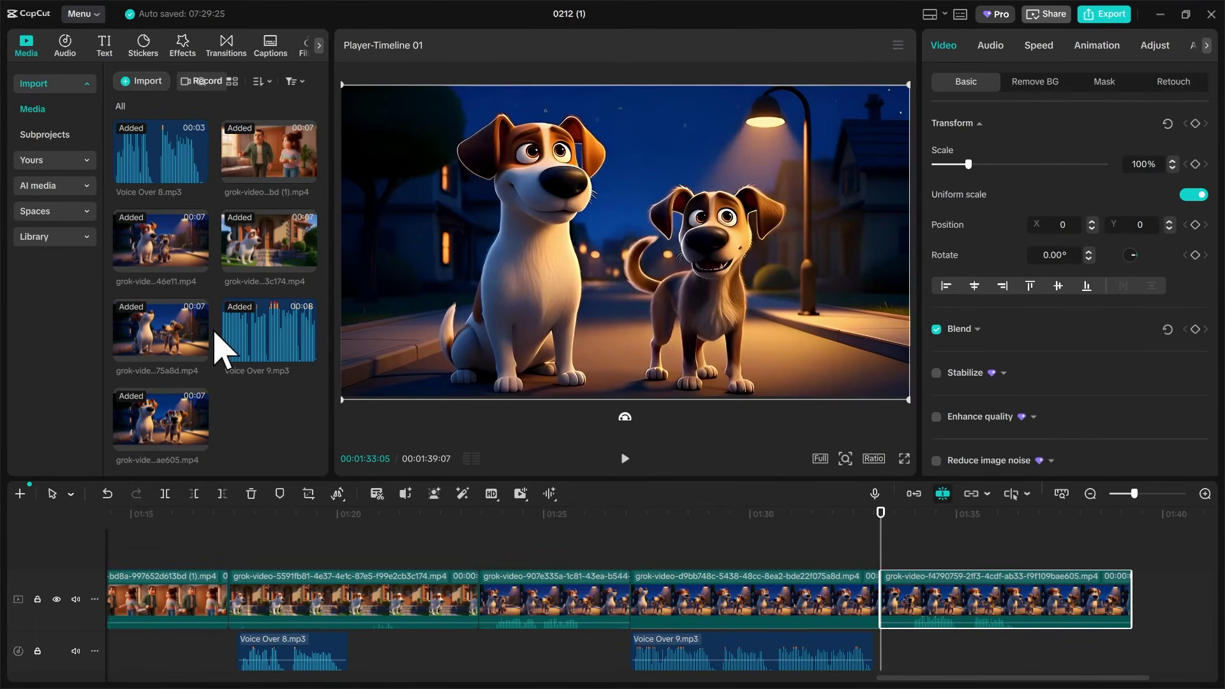
Step: Import Voice Over 10.mp3 and place it on the voice-over track beneath the last video clip
{"action": "left_click", "coordinate": [133, 83]}
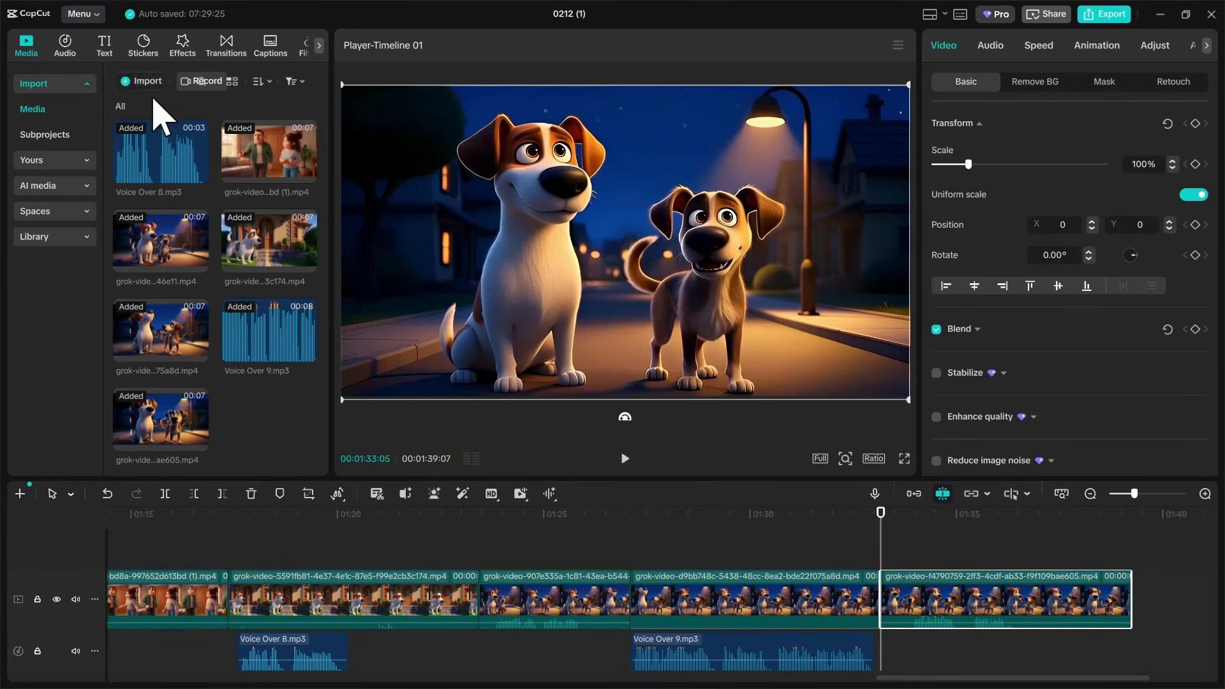
{"action": "scroll", "coordinate": [451, 388], "scroll_direction": "down", "scroll_amount": 3}
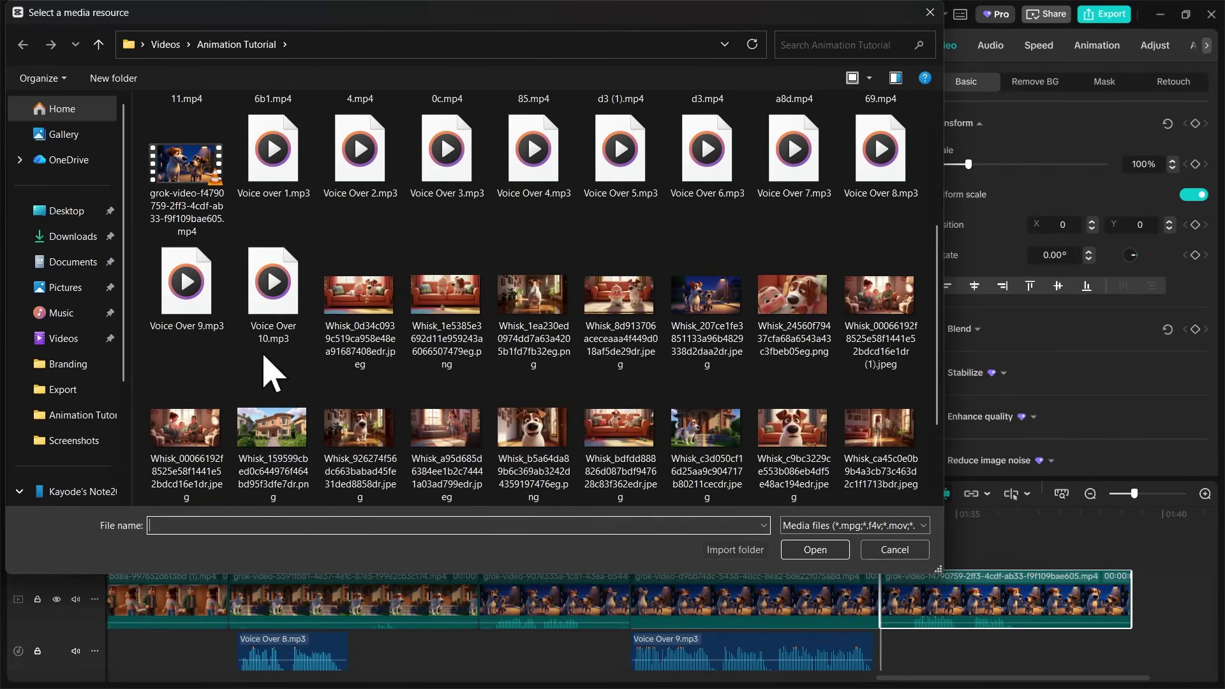
{"action": "left_click", "coordinate": [273, 294]}
{"action": "left_click", "coordinate": [813, 550]}
{"action": "left_click_drag", "start_coordinate": [270, 421], "coordinate": [967, 647]}
Step: Silence the last video clip by lowering its volume to -∞ dB and play back the ending
{"action": "left_click", "coordinate": [966, 610]}
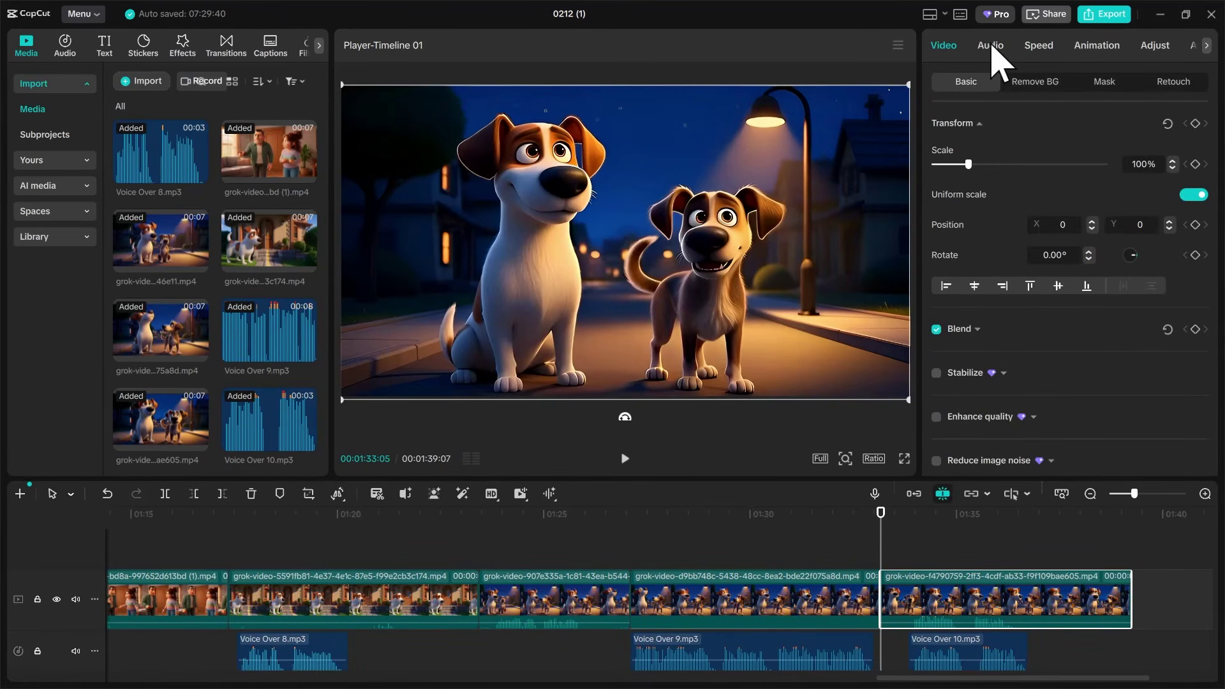
{"action": "left_click", "coordinate": [989, 43]}
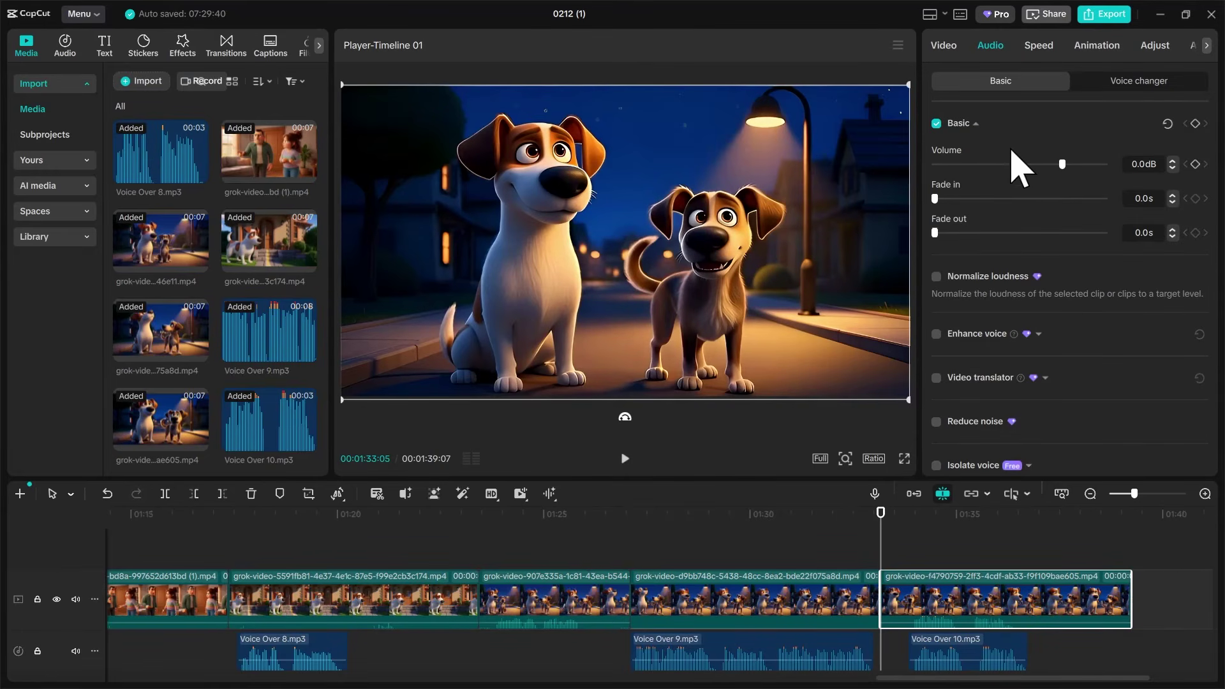
{"action": "left_click_drag", "start_coordinate": [1062, 164], "coordinate": [913, 171]}
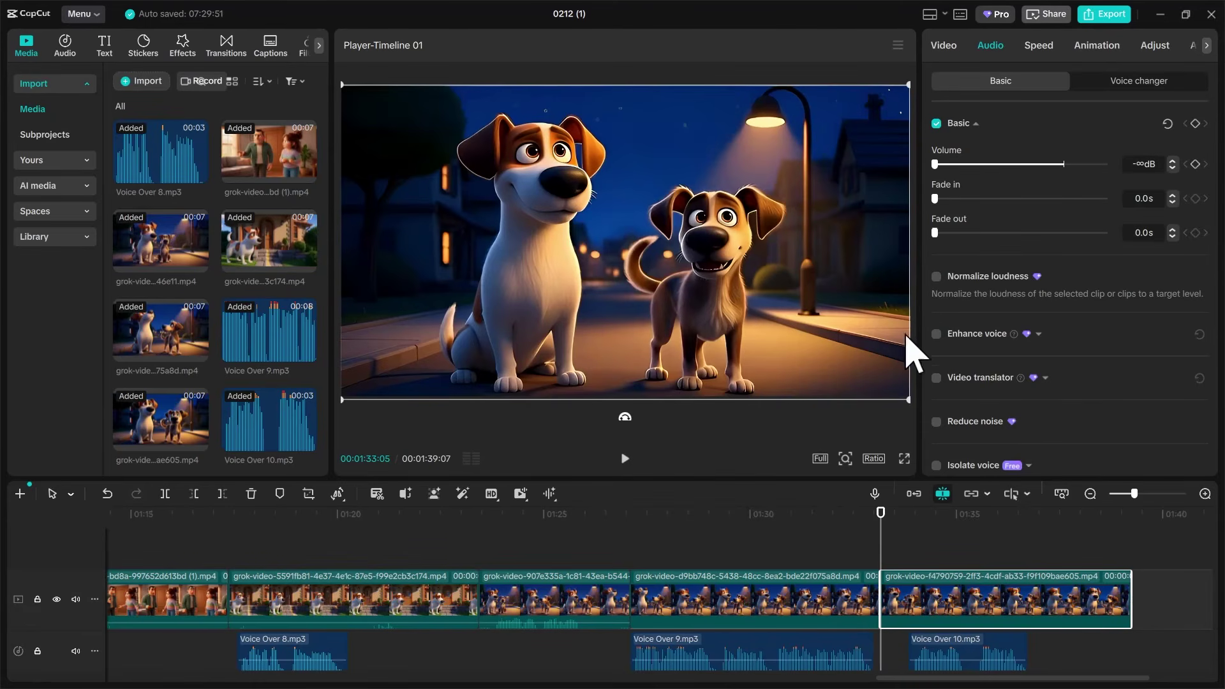
{"action": "left_click", "coordinate": [614, 514]}
{"action": "left_click", "coordinate": [625, 468]}
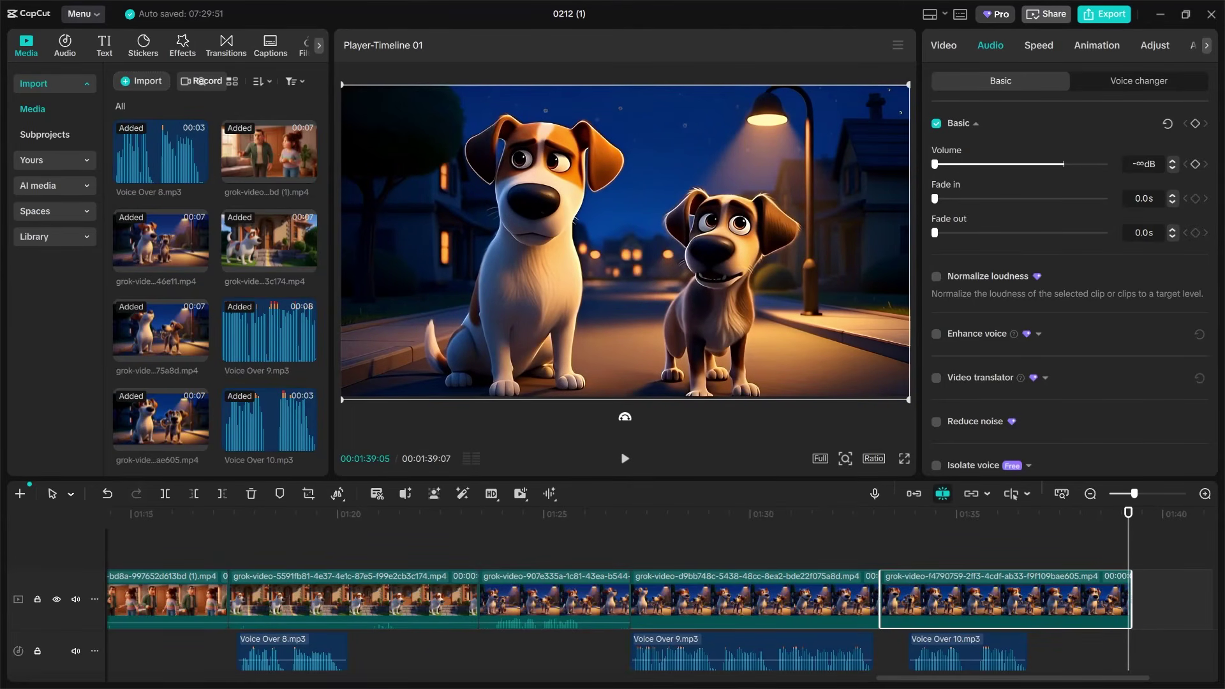
Step: Add a 100% opacity keyframe to the last video clip at 00:01:38:15
{"action": "scroll", "coordinate": [824, 574], "scroll_direction": "right", "scroll_amount": 3}
{"action": "left_click", "coordinate": [825, 518]}
{"action": "left_click_drag", "start_coordinate": [825, 514], "coordinate": [847, 514]}
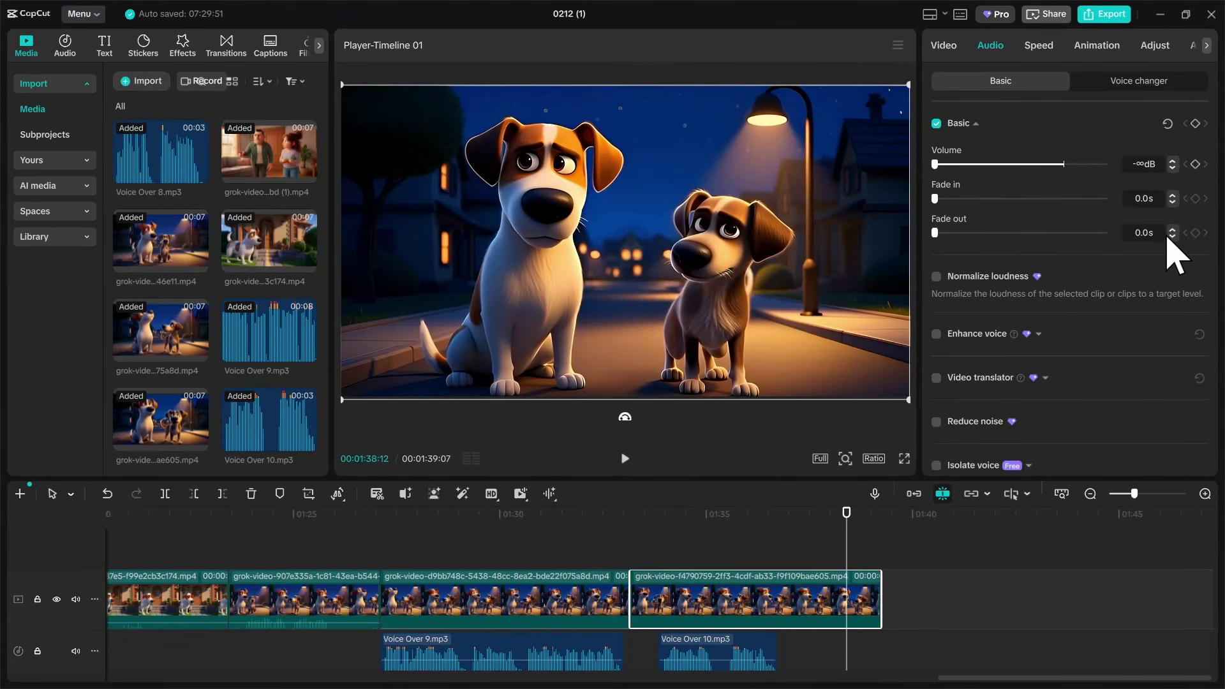
{"action": "left_click", "coordinate": [943, 46]}
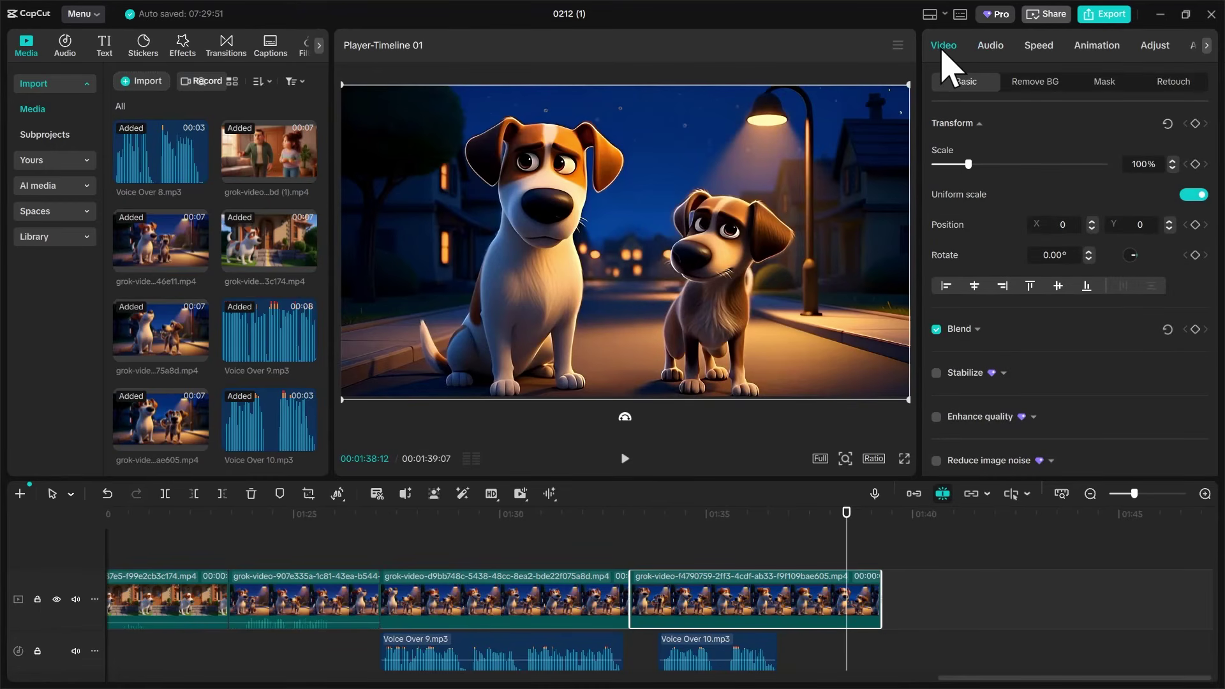
{"action": "scroll", "coordinate": [1021, 358], "scroll_direction": "down", "scroll_amount": 5}
{"action": "scroll", "coordinate": [1046, 399], "scroll_direction": "down", "scroll_amount": 6}
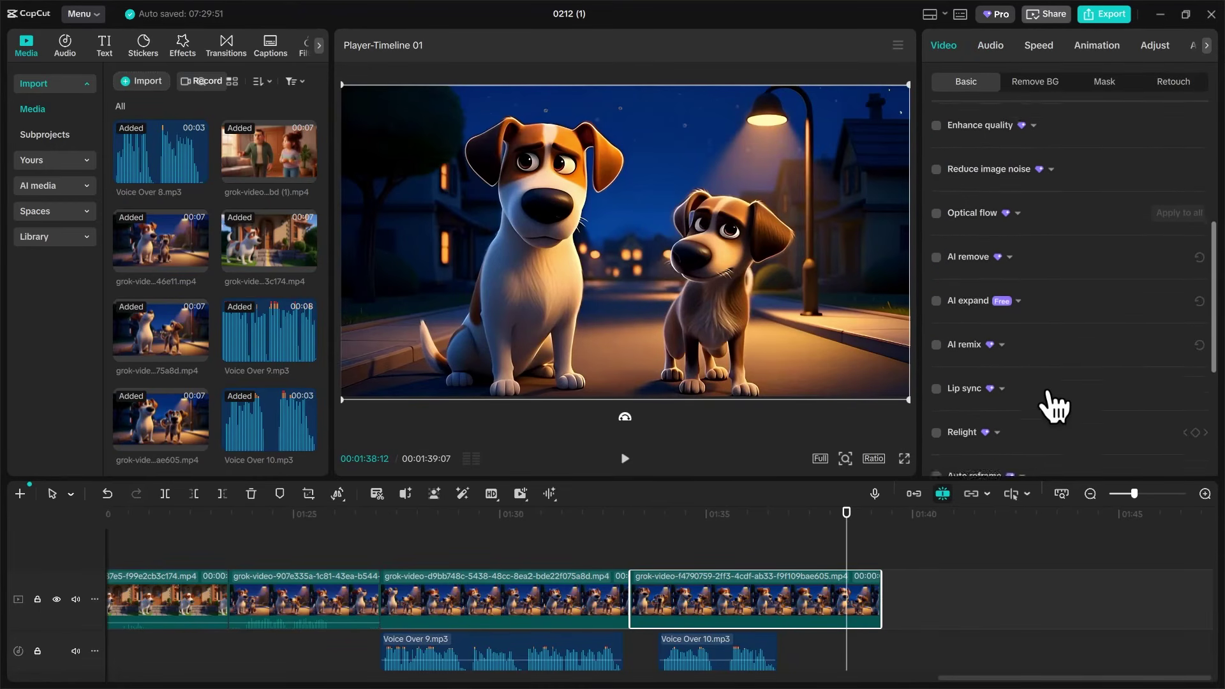
{"action": "key", "text": "Right"}
{"action": "key", "text": "Right"}
{"action": "key", "text": "Right"}
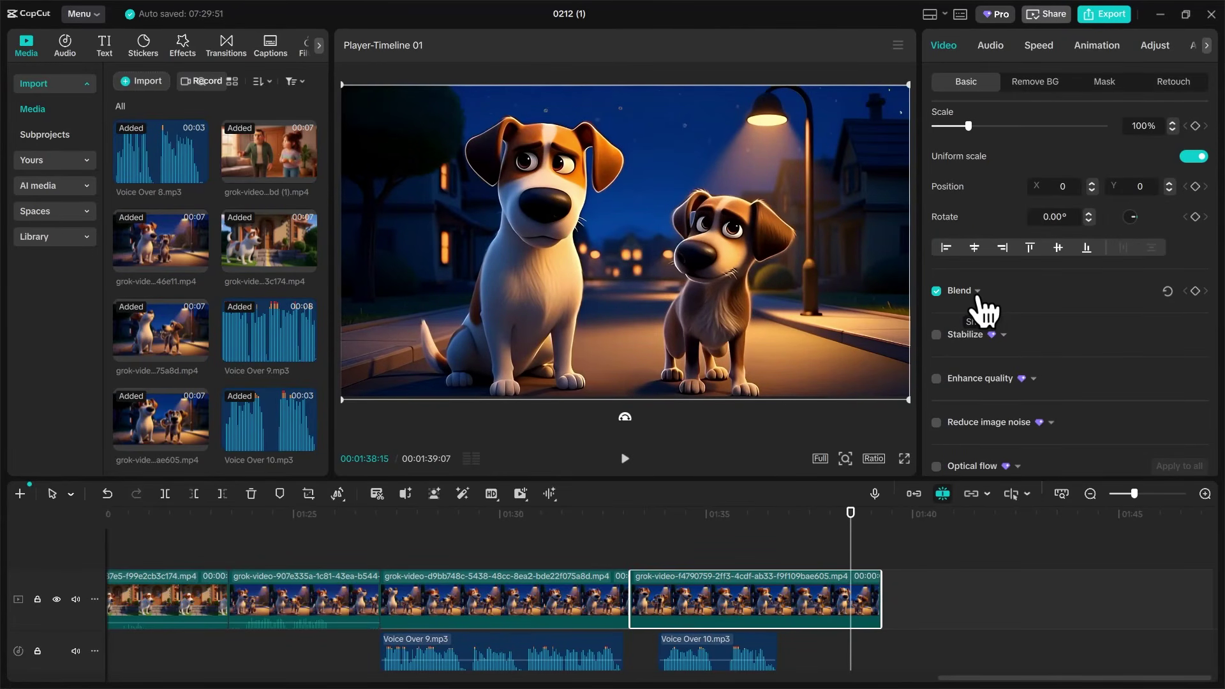
{"action": "left_click", "coordinate": [979, 291]}
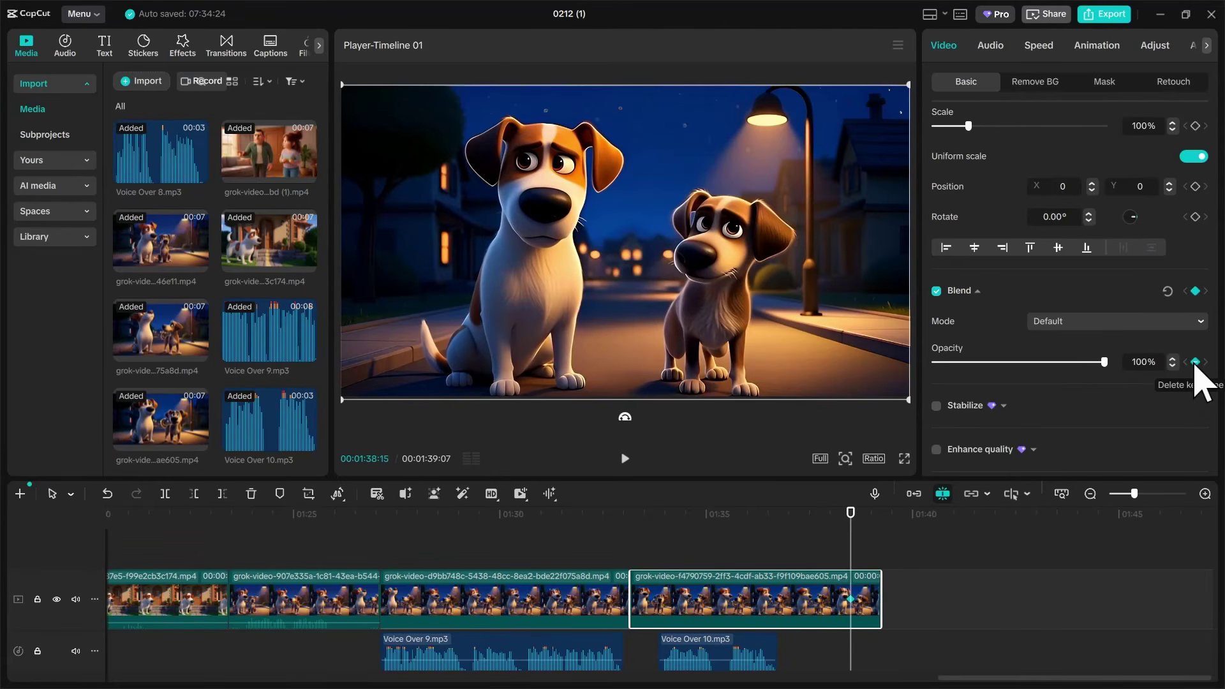
Step: Fade the last video clip out by keyframing its opacity to 0% at its end, 00:01:39:07
{"action": "left_click_drag", "start_coordinate": [850, 514], "coordinate": [881, 514]}
{"action": "left_click_drag", "start_coordinate": [1105, 362], "coordinate": [907, 379]}
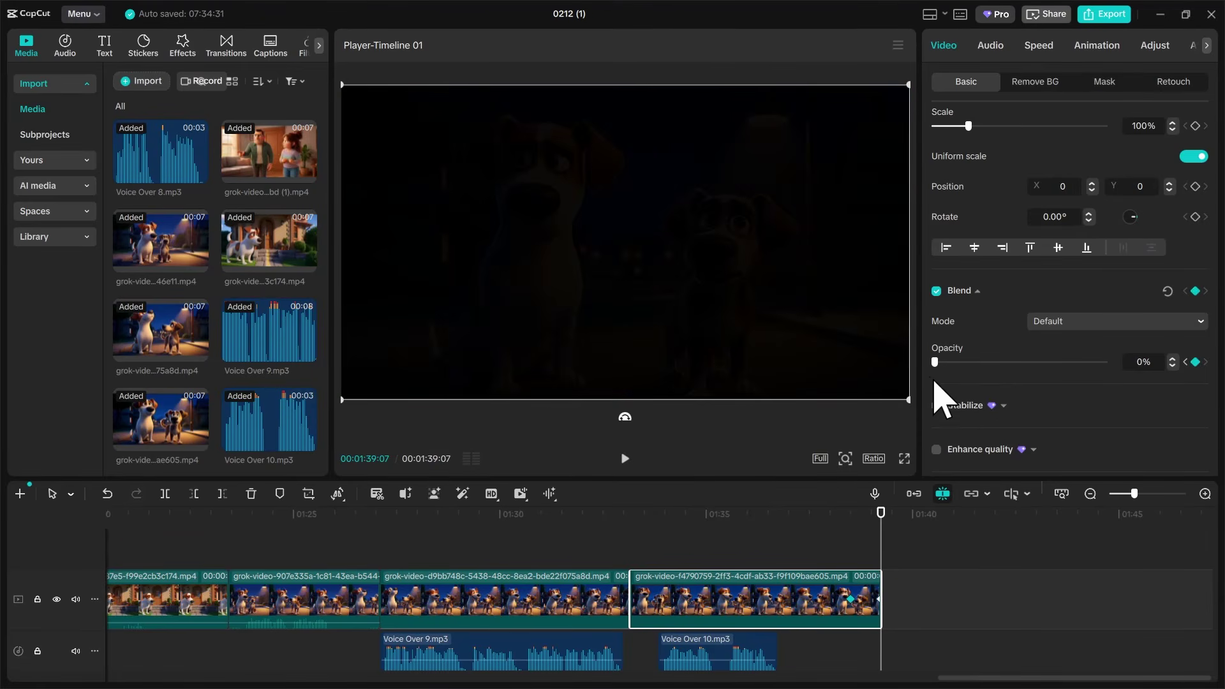
{"action": "left_click_drag", "start_coordinate": [877, 514], "coordinate": [926, 523]}
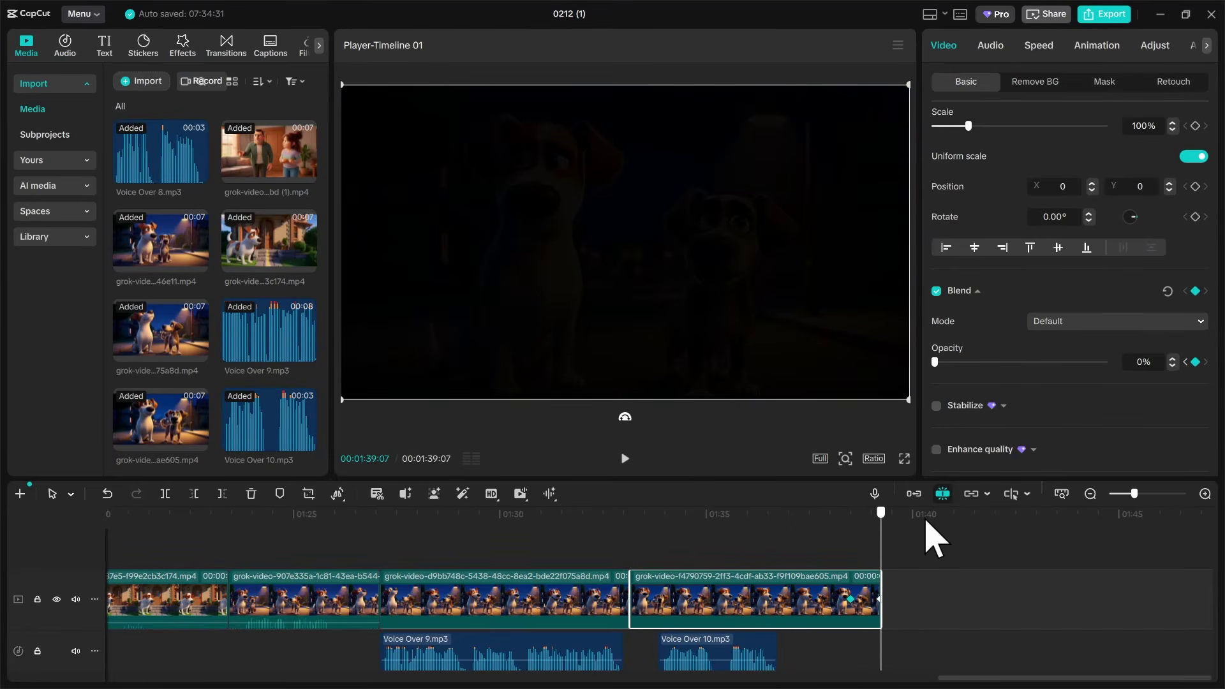
Step: Return the playhead to the start of the timeline and import Intro Music.mp3 from the Music subfolder
{"action": "left_click_drag", "start_coordinate": [1075, 677], "coordinate": [245, 678]}
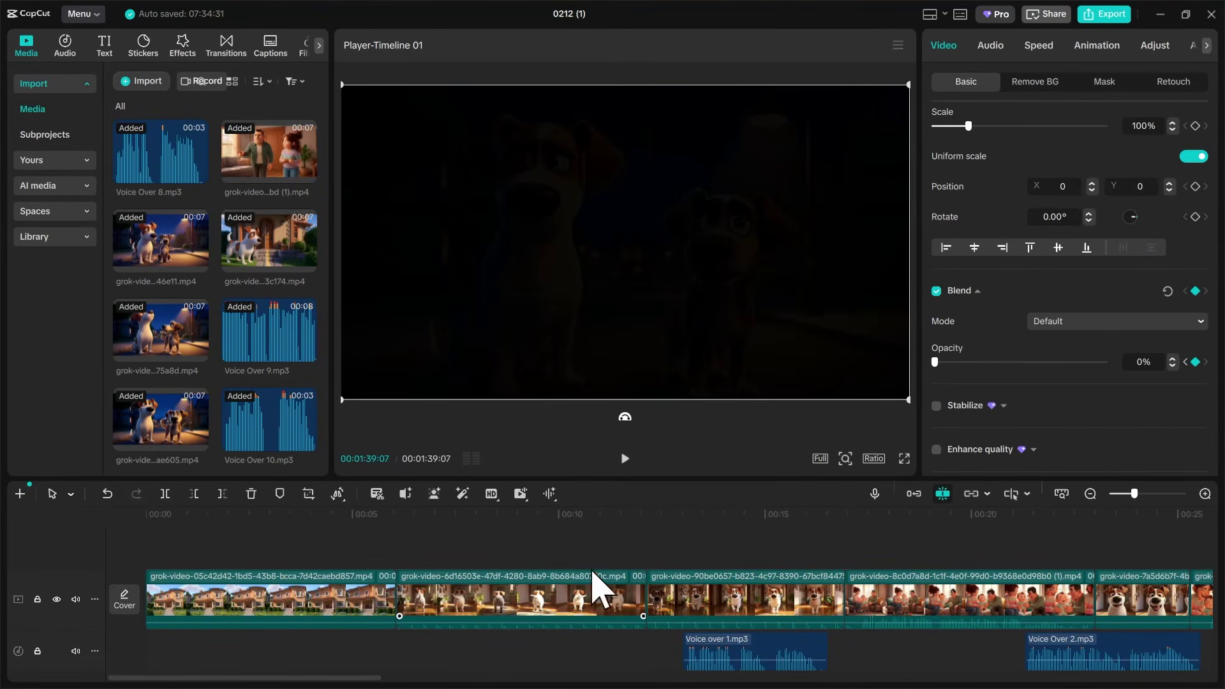
{"action": "left_click", "coordinate": [227, 514]}
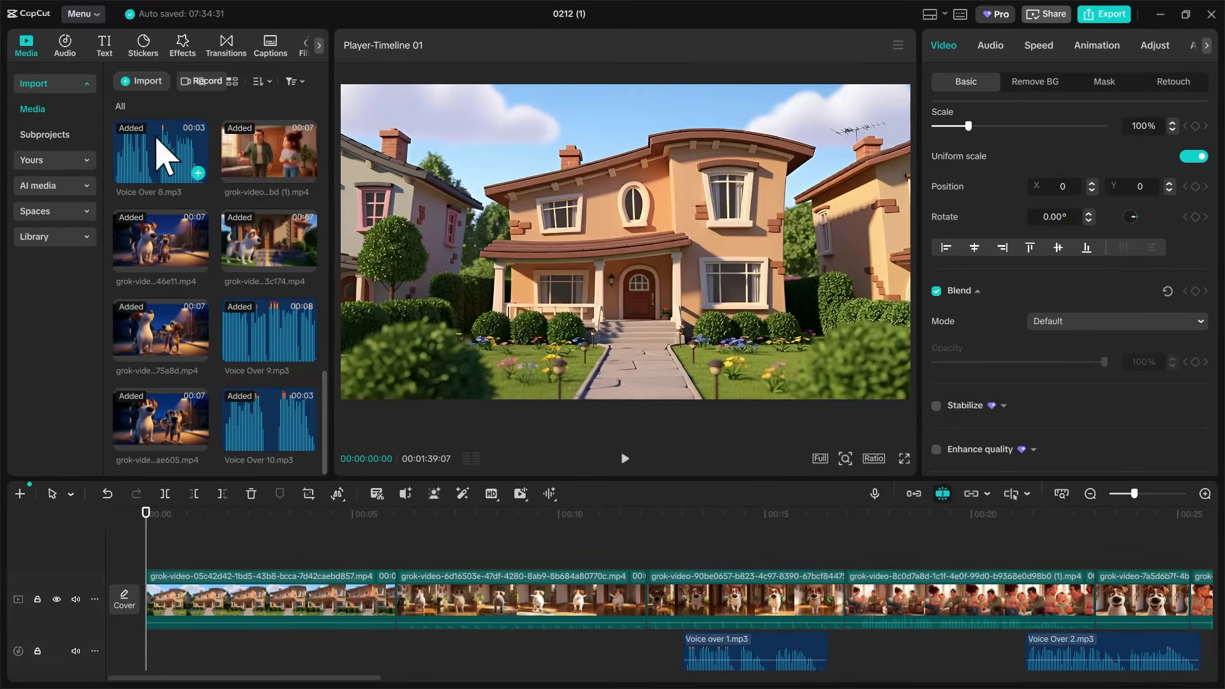
{"action": "left_click", "coordinate": [150, 85]}
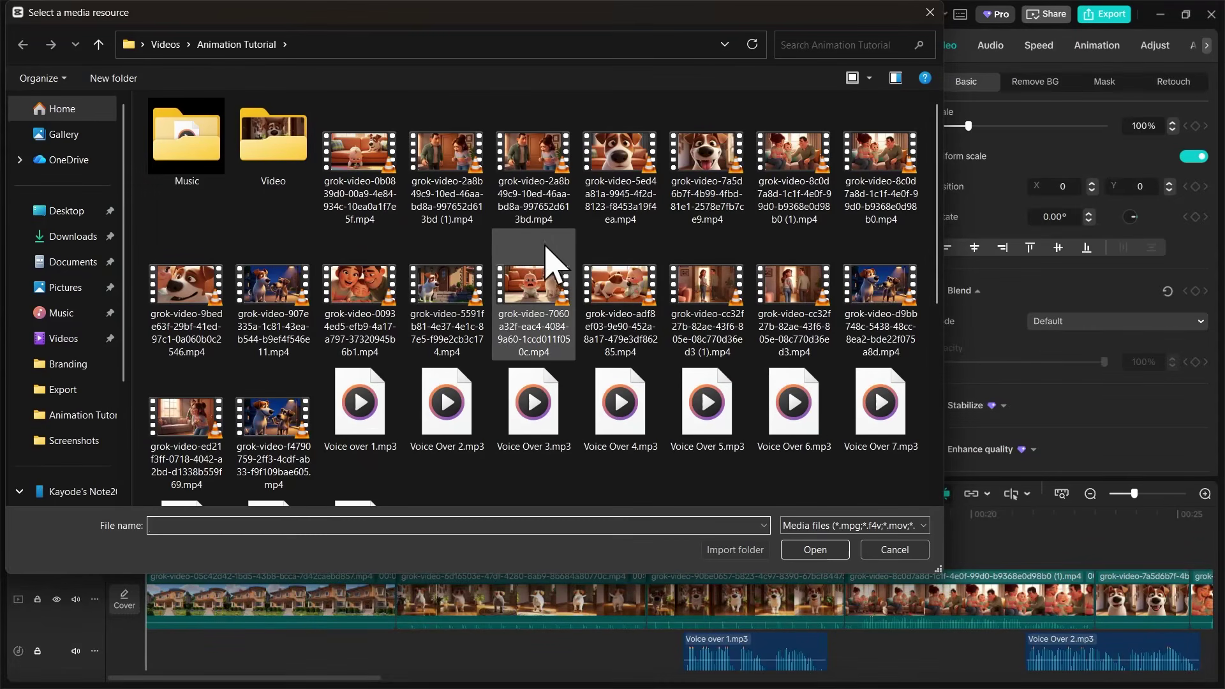
{"action": "double_click", "coordinate": [195, 153]}
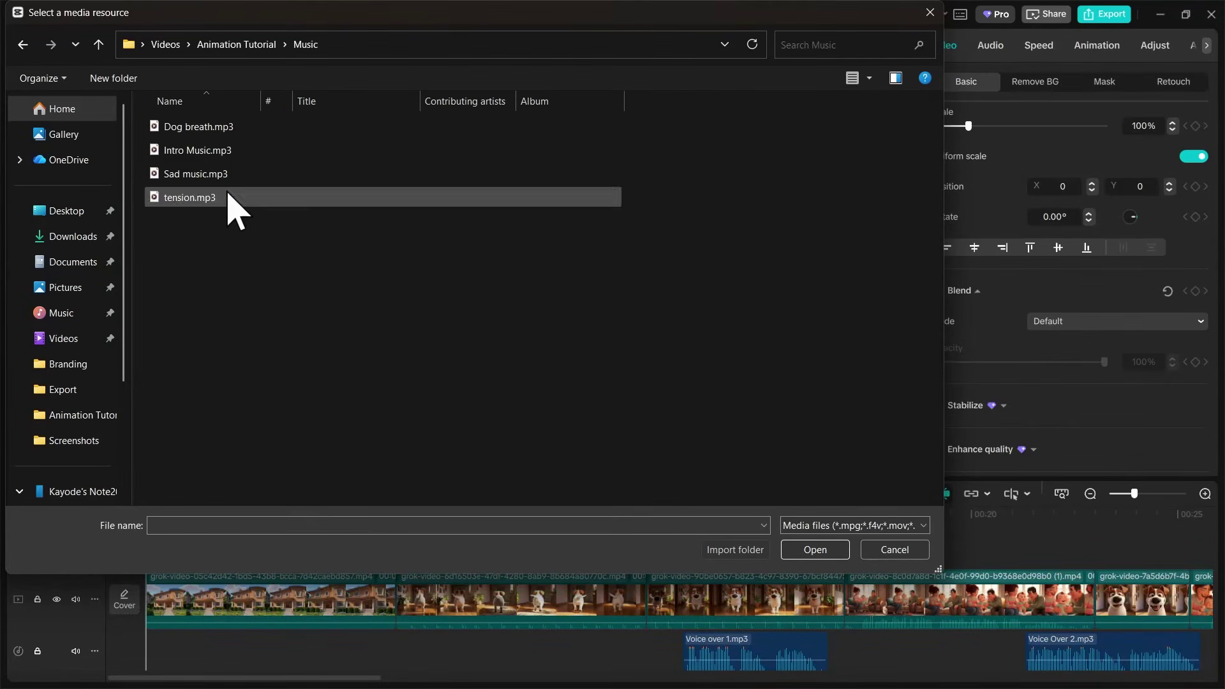
{"action": "left_click", "coordinate": [195, 152]}
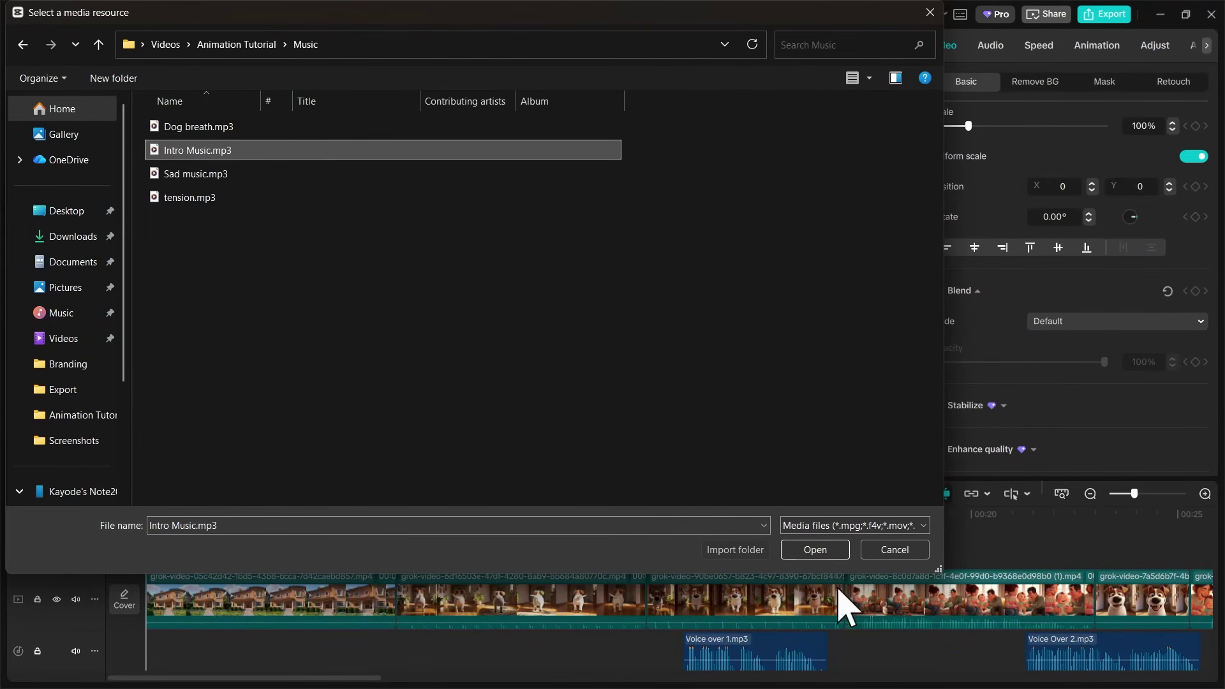
{"action": "left_click", "coordinate": [822, 553]}
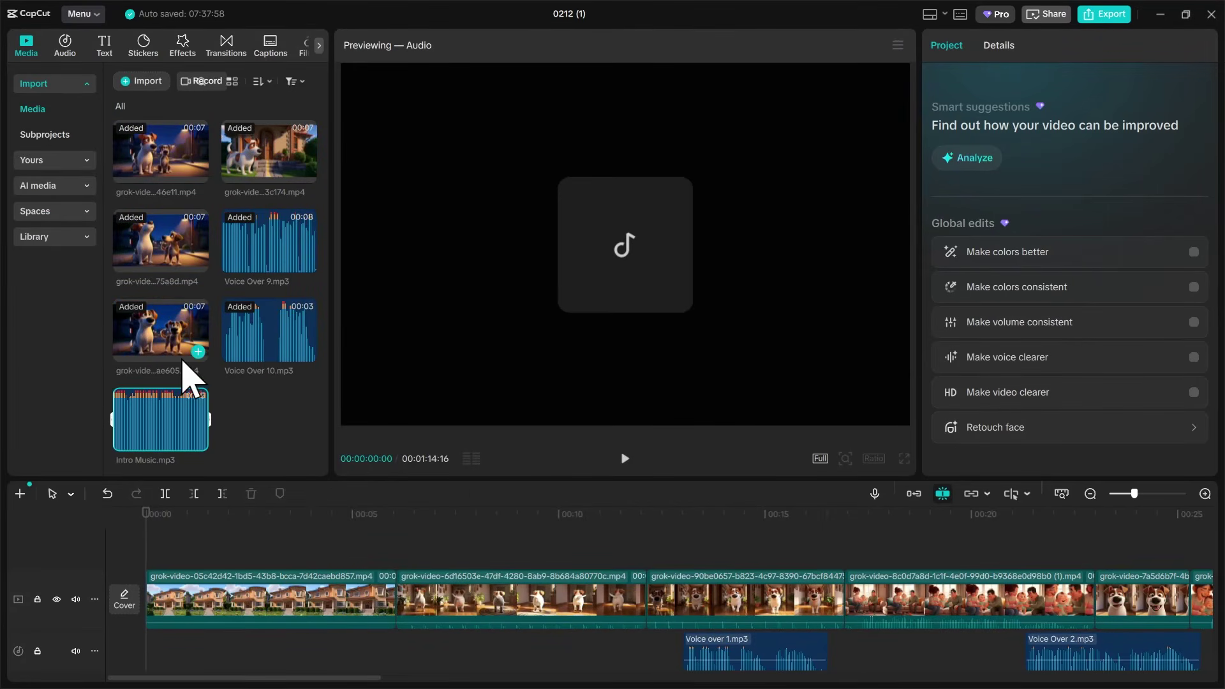
Step: Place Intro Music.mp3 at the beginning of the timeline on a new audio track below the voice-overs
{"action": "left_click_drag", "start_coordinate": [154, 434], "coordinate": [145, 680]}
{"action": "scroll", "coordinate": [606, 640], "scroll_direction": "down", "scroll_amount": 2}
{"action": "scroll", "coordinate": [332, 632], "scroll_direction": "up", "scroll_amount": 1}
{"action": "left_click_drag", "start_coordinate": [262, 638], "coordinate": [271, 640]}
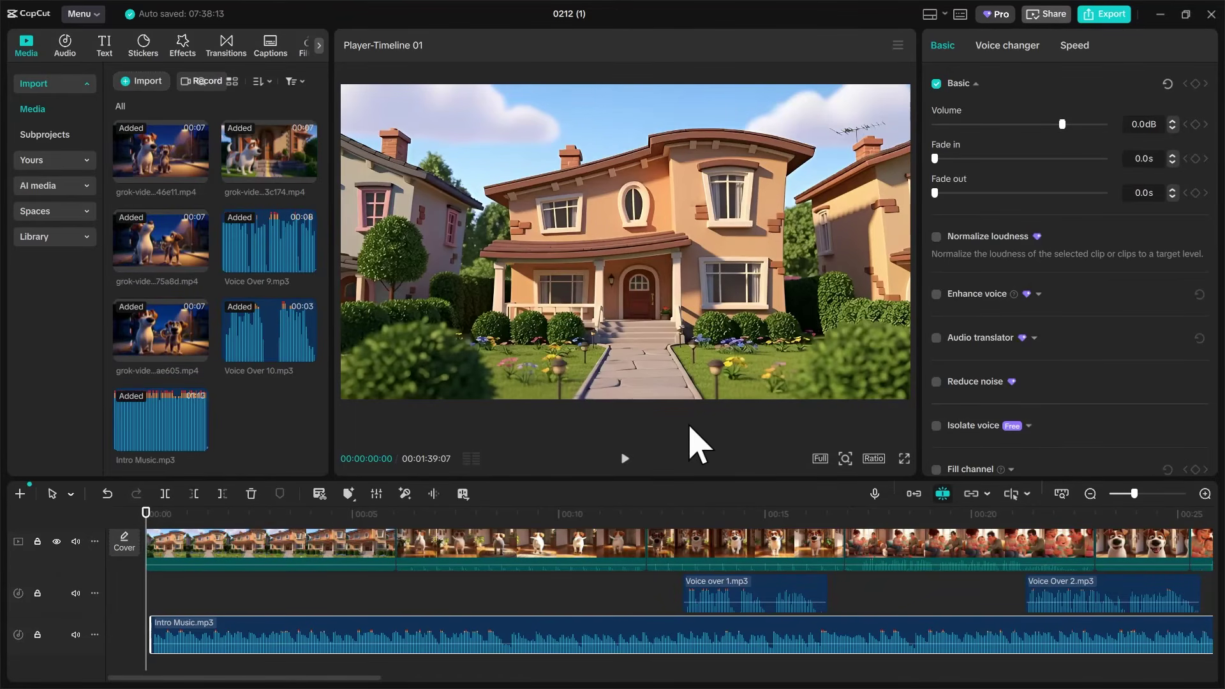
Step: Play the opening with the music and lower the Intro Music volume to -14.0 dB
{"action": "left_click", "coordinate": [625, 459]}
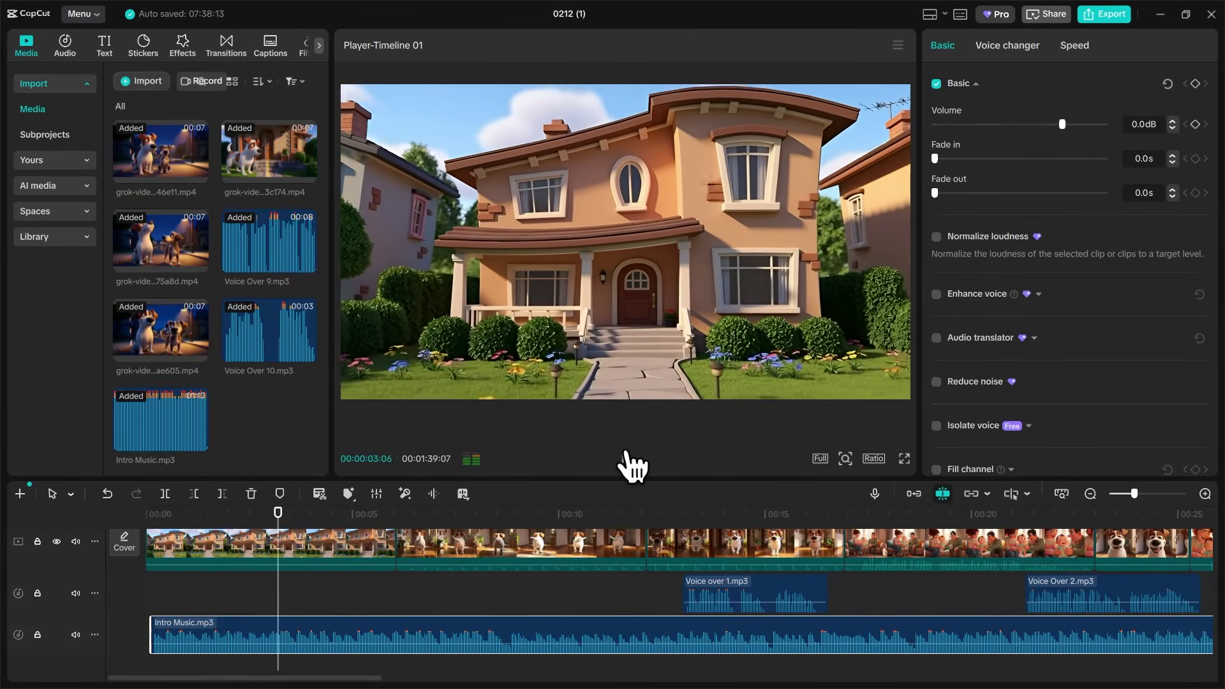
{"action": "left_click", "coordinate": [625, 462]}
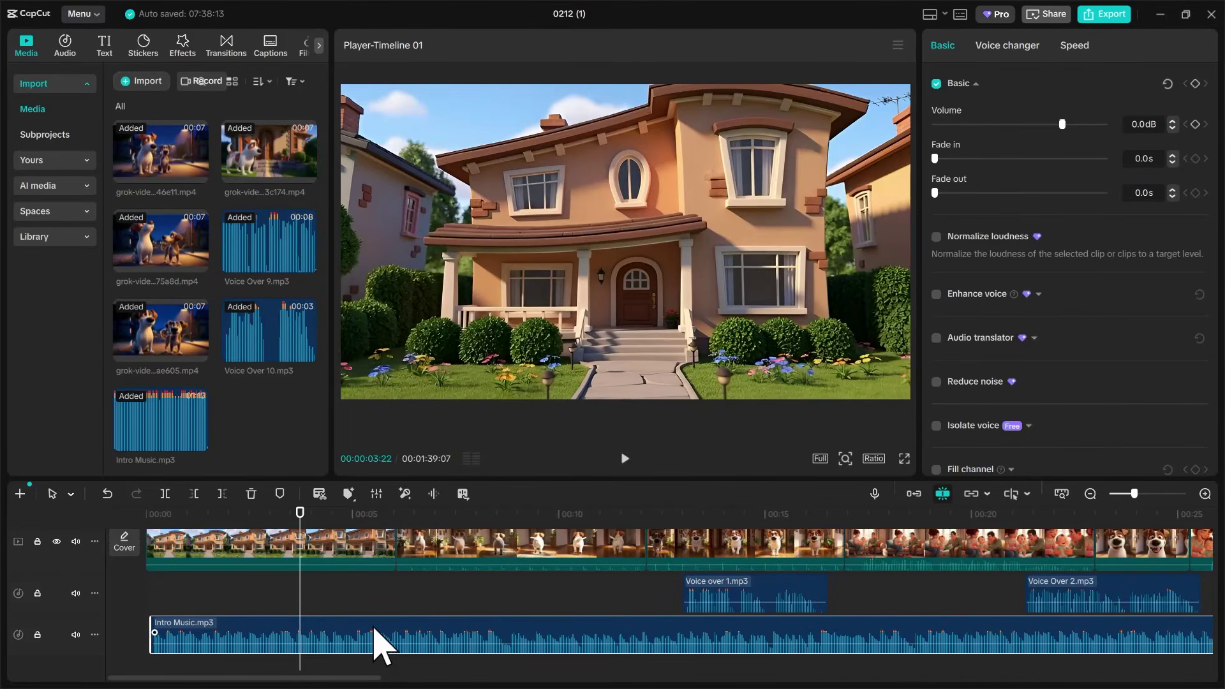
{"action": "left_click_drag", "start_coordinate": [1062, 123], "coordinate": [1033, 123]}
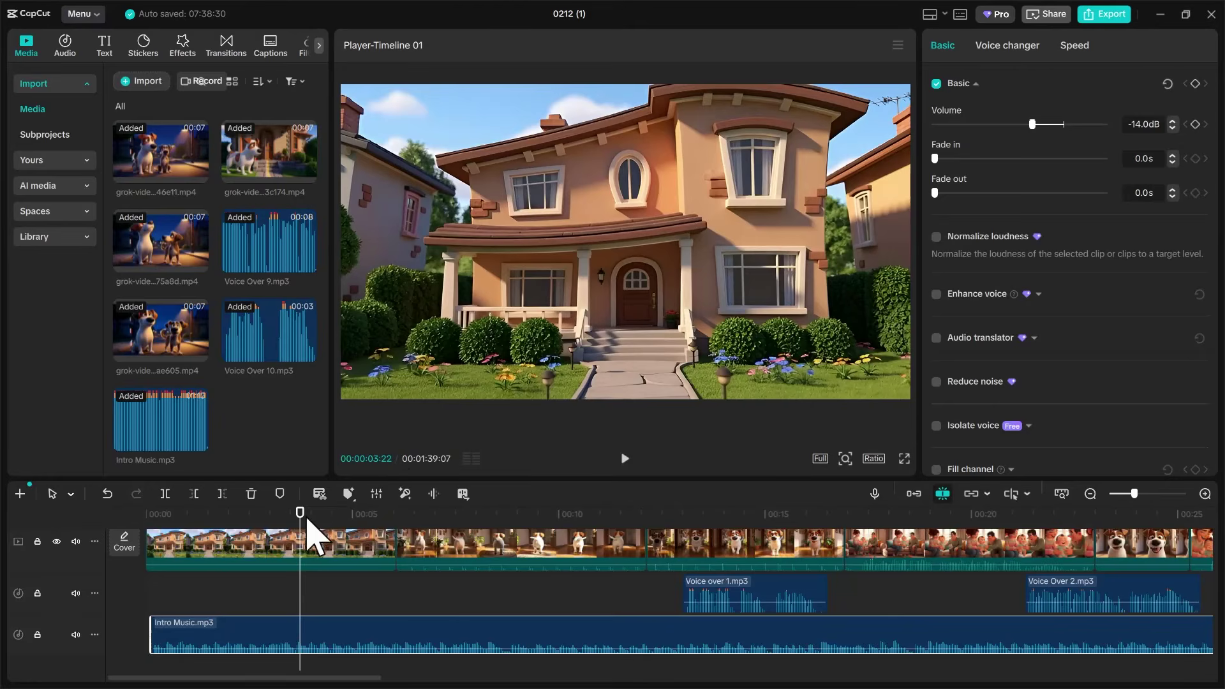
Step: Play the timeline from the beginning to check the intro music's level against the voice-overs
{"action": "left_click_drag", "start_coordinate": [300, 515], "coordinate": [142, 536]}
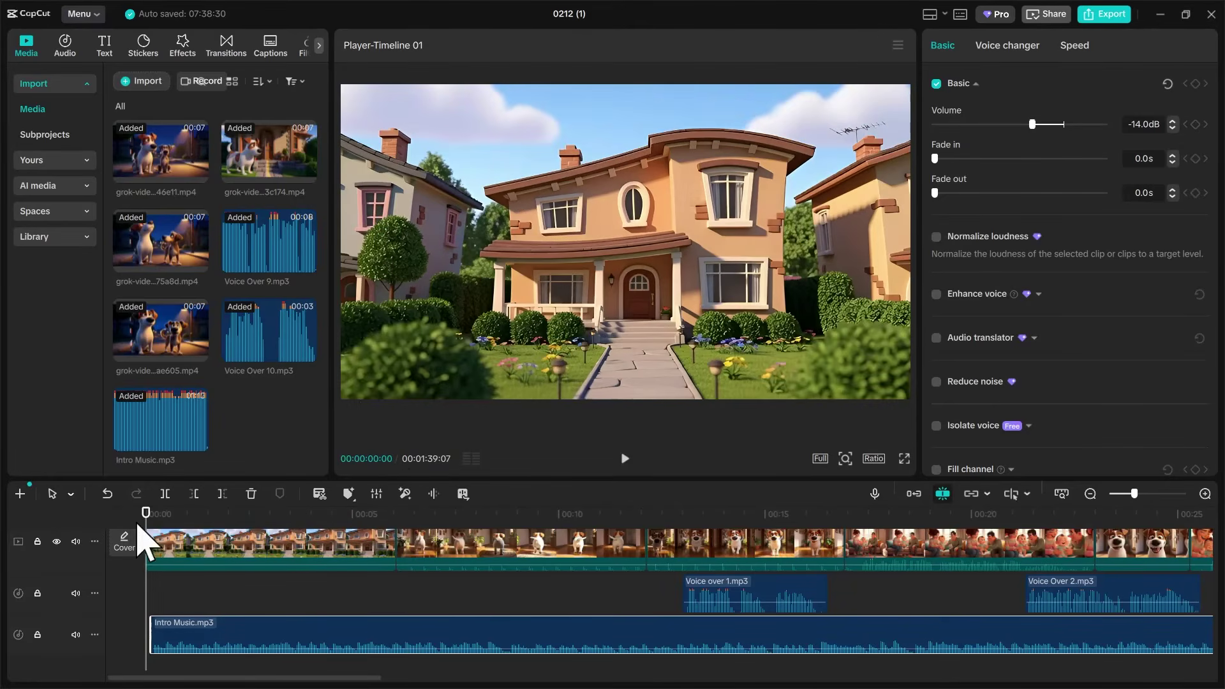
{"action": "left_click", "coordinate": [632, 461]}
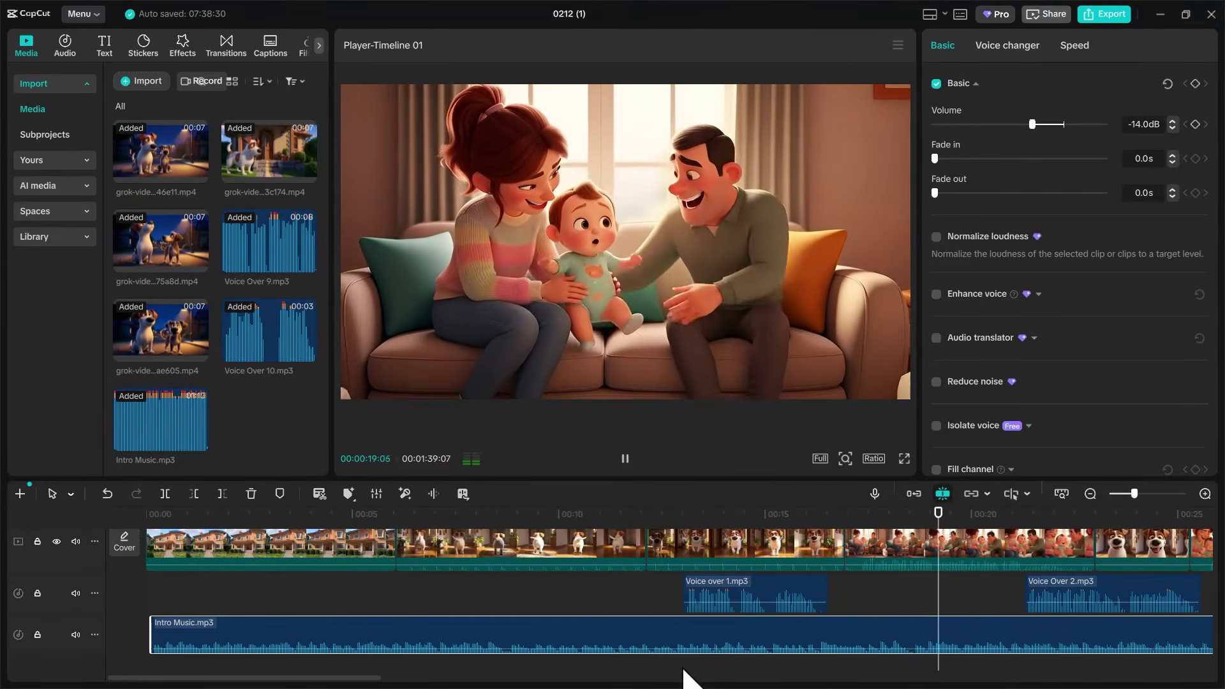
{"action": "left_click_drag", "start_coordinate": [375, 678], "coordinate": [497, 680]}
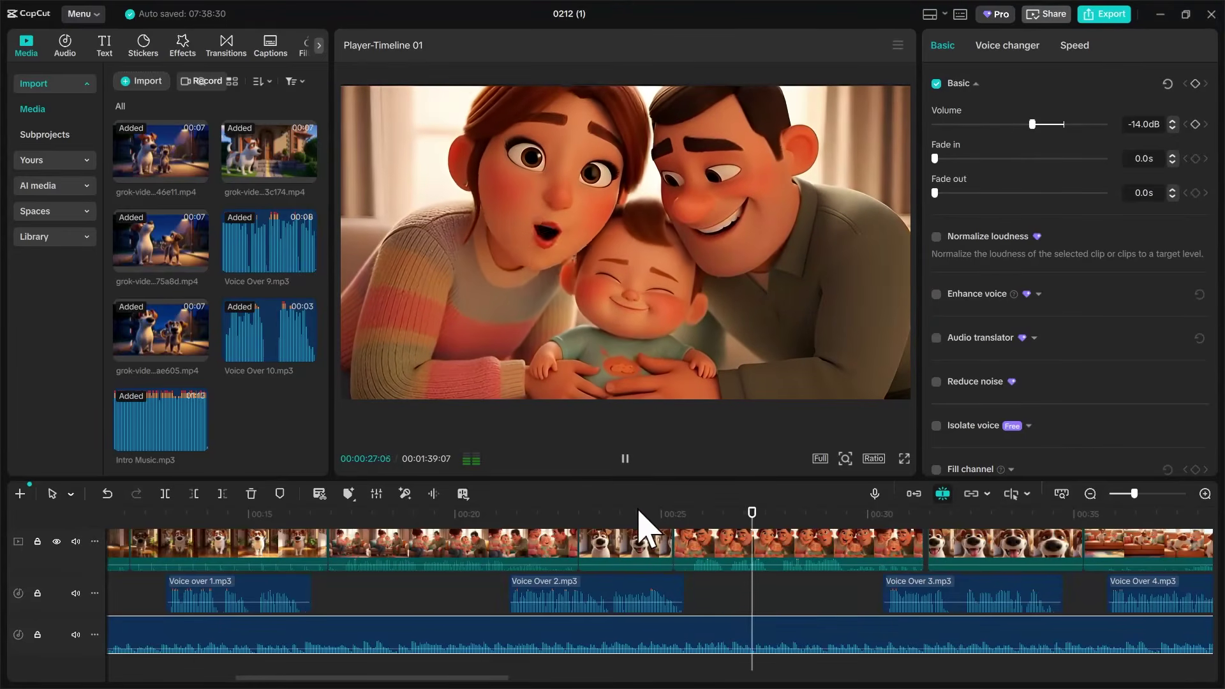
{"action": "left_click", "coordinate": [625, 458]}
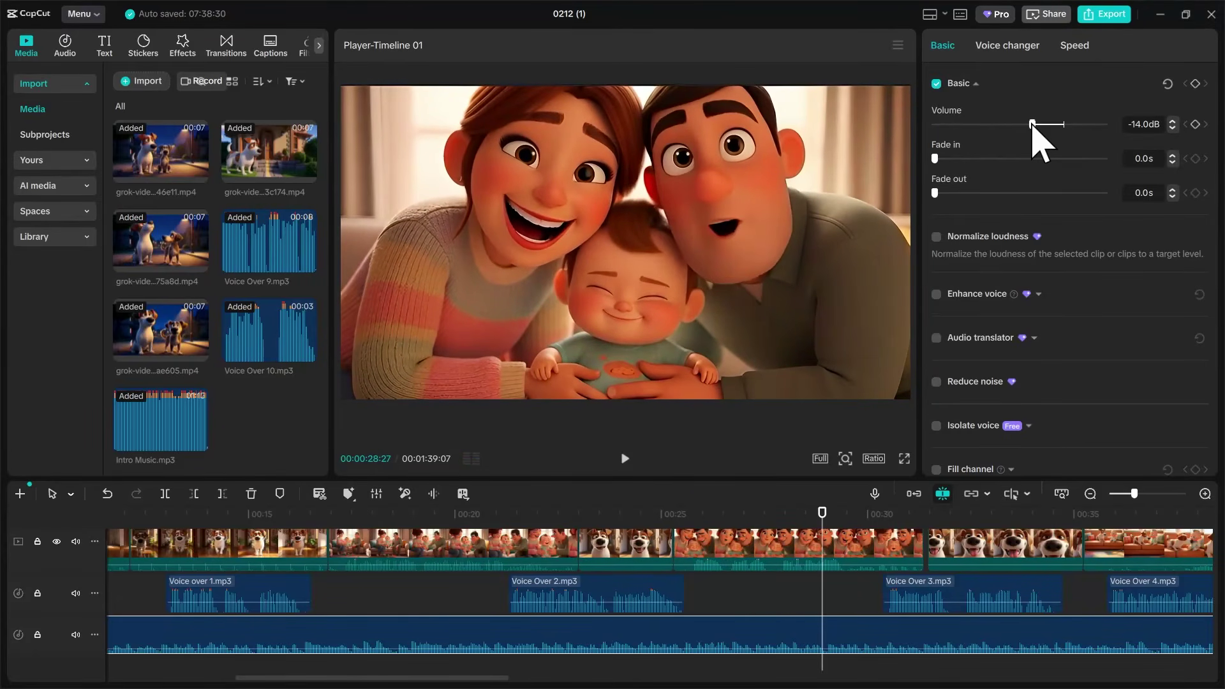
Step: Lower the Intro Music volume to -16.4 dB and move the playhead to just before Voice over 1
{"action": "left_click_drag", "start_coordinate": [1034, 123], "coordinate": [1025, 124]}
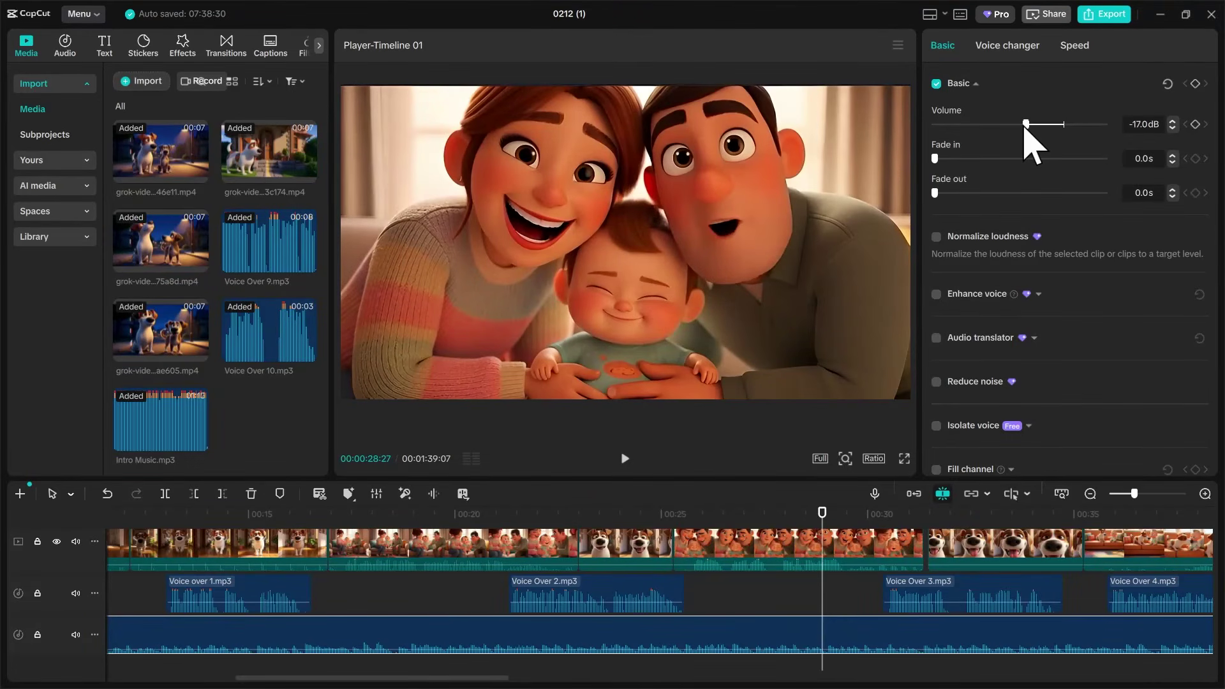
{"action": "left_click", "coordinate": [456, 518]}
{"action": "left_click", "coordinate": [156, 516]}
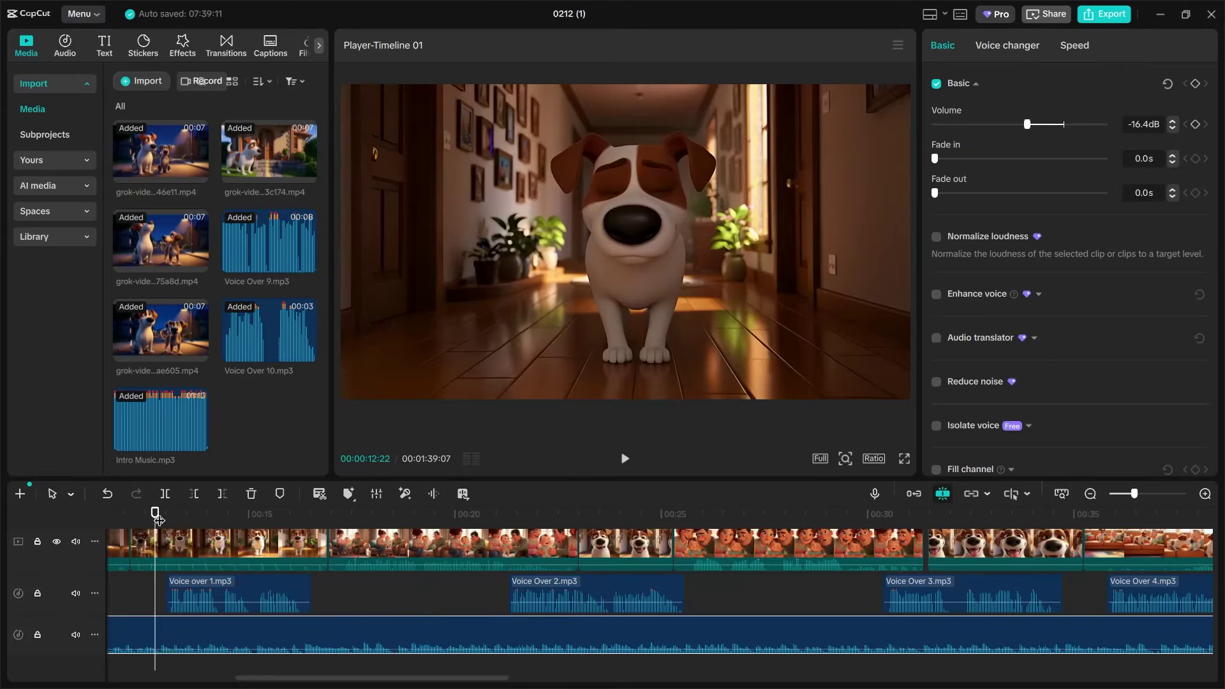
Step: Listen to Voice over 1 with the music, split it at 00:00:15:05 and shift its second part later to leave a pause
{"action": "left_click", "coordinate": [625, 460]}
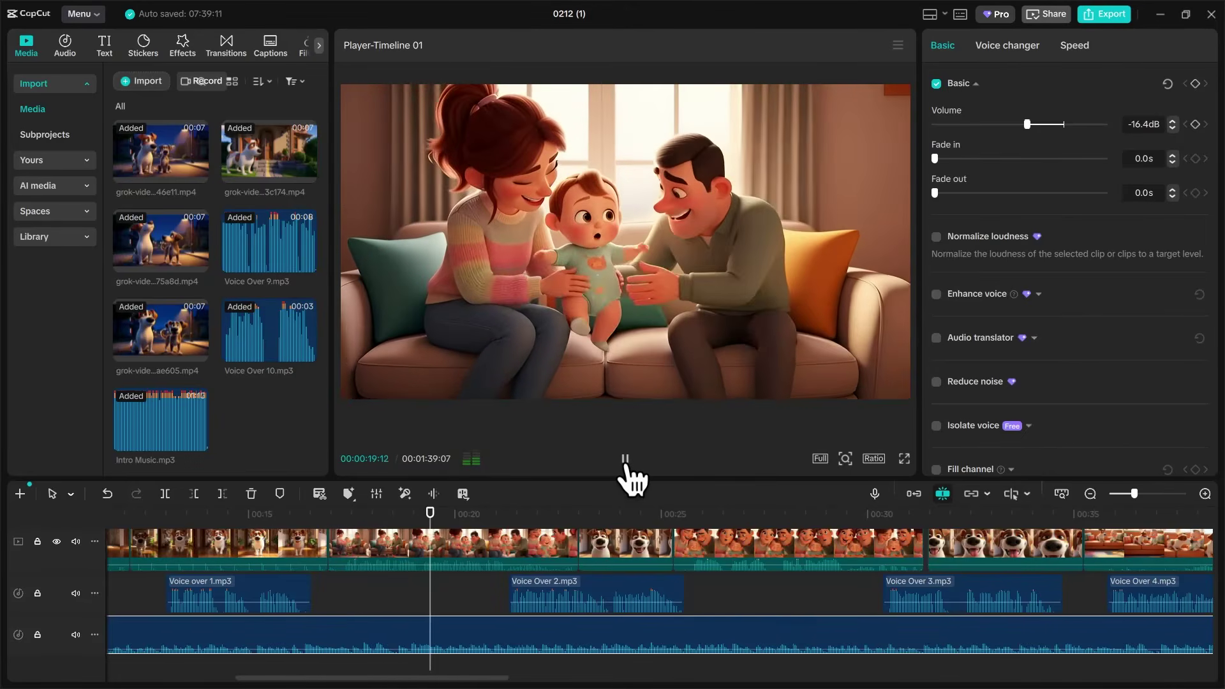
{"action": "left_click", "coordinate": [626, 460]}
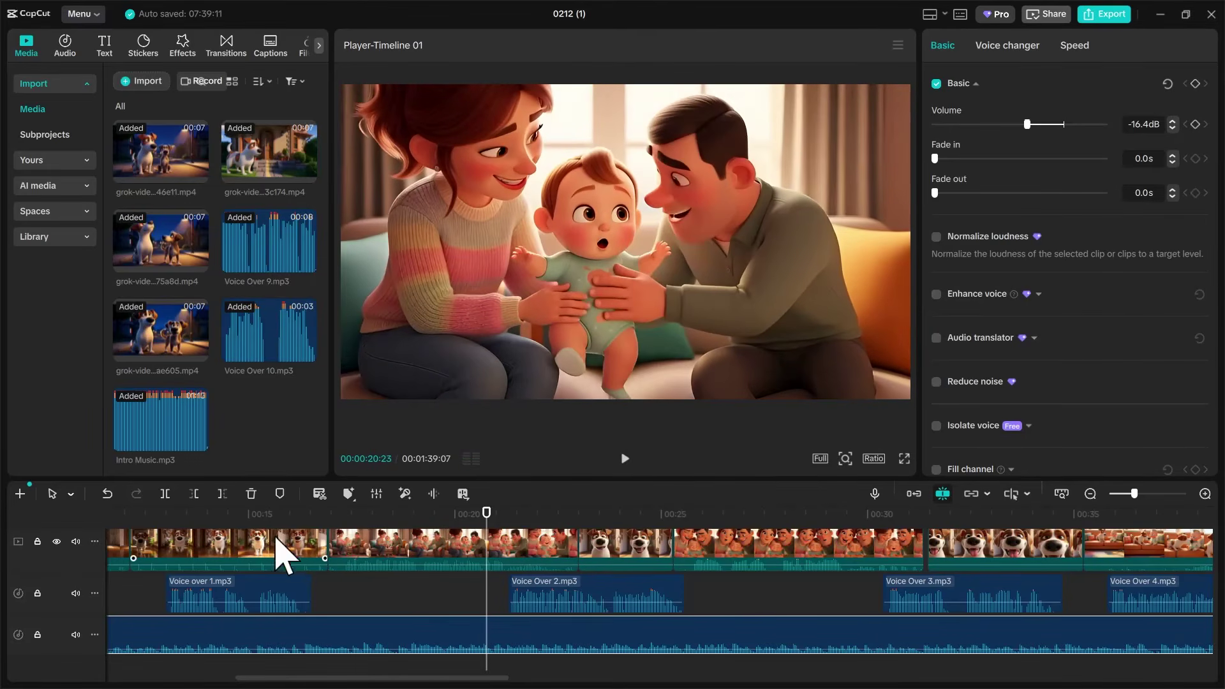
{"action": "left_click", "coordinate": [260, 514]}
{"action": "left_click_drag", "start_coordinate": [262, 522], "coordinate": [257, 509]}
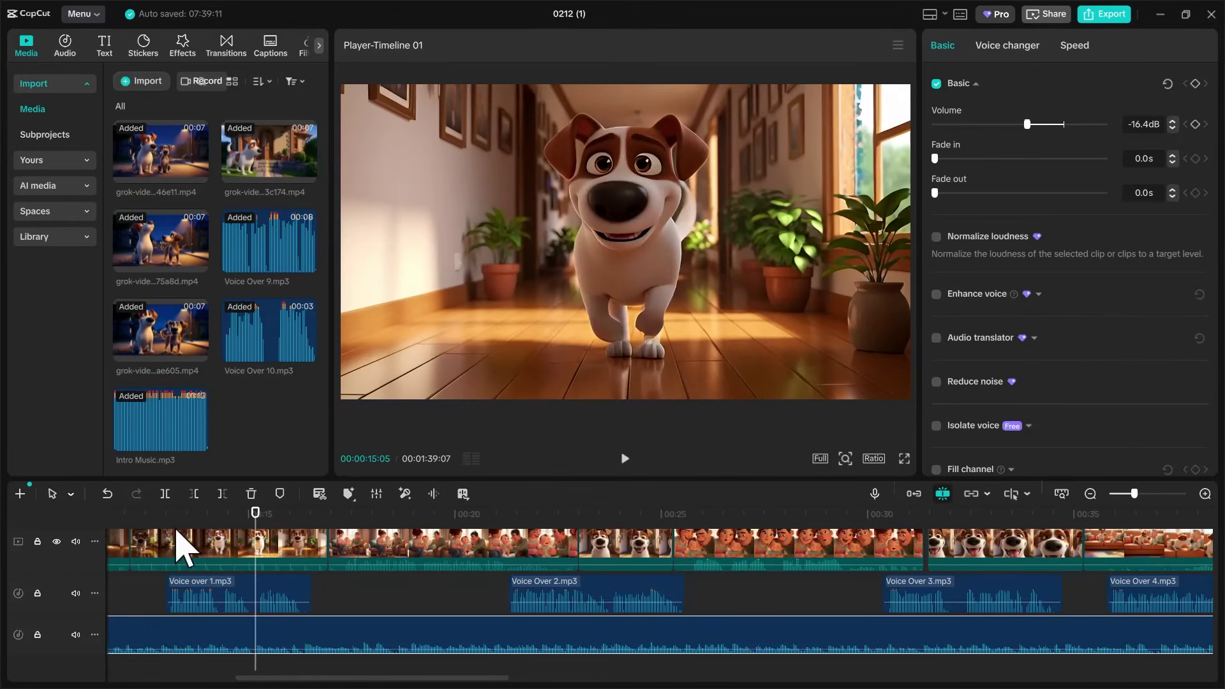
{"action": "left_click", "coordinate": [165, 493]}
{"action": "left_click", "coordinate": [284, 603]}
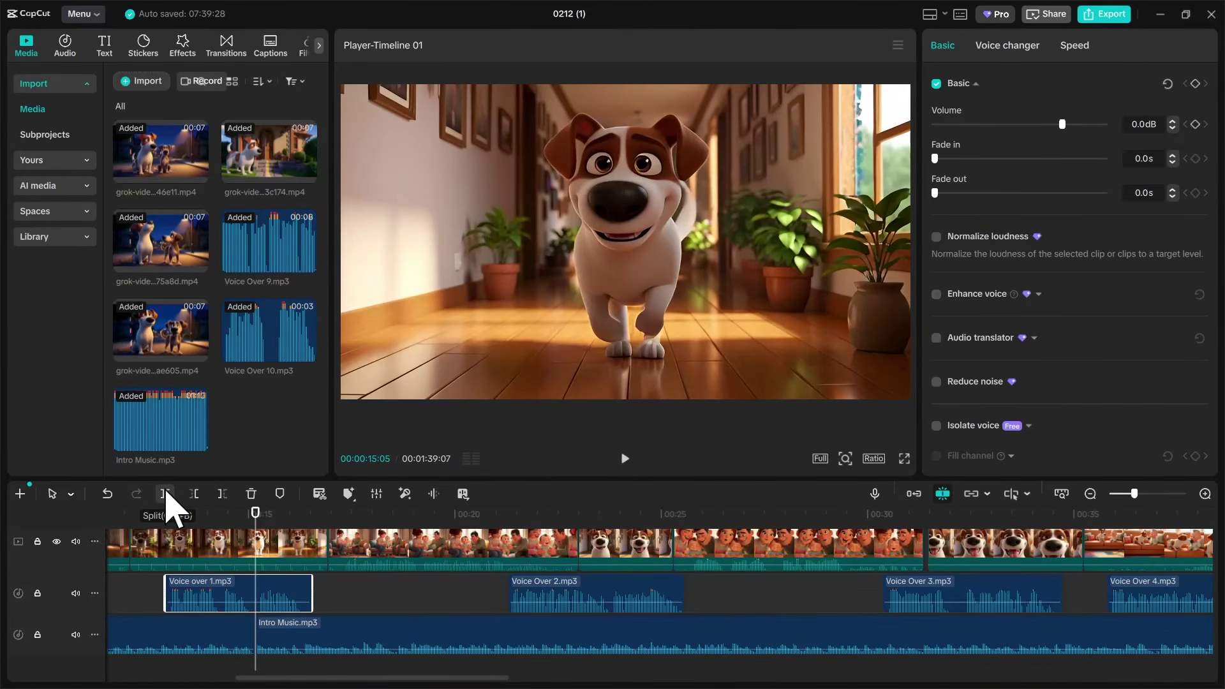
{"action": "left_click_drag", "start_coordinate": [281, 591], "coordinate": [321, 589]}
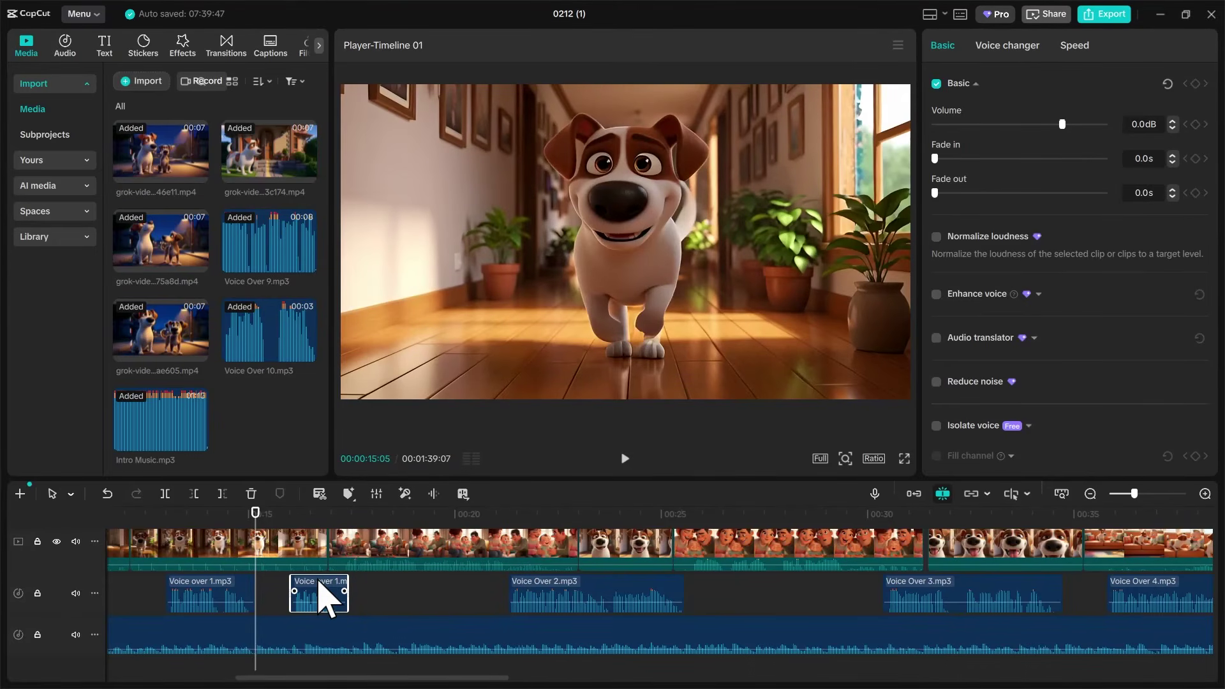
{"action": "left_click_drag", "start_coordinate": [310, 584], "coordinate": [302, 584]}
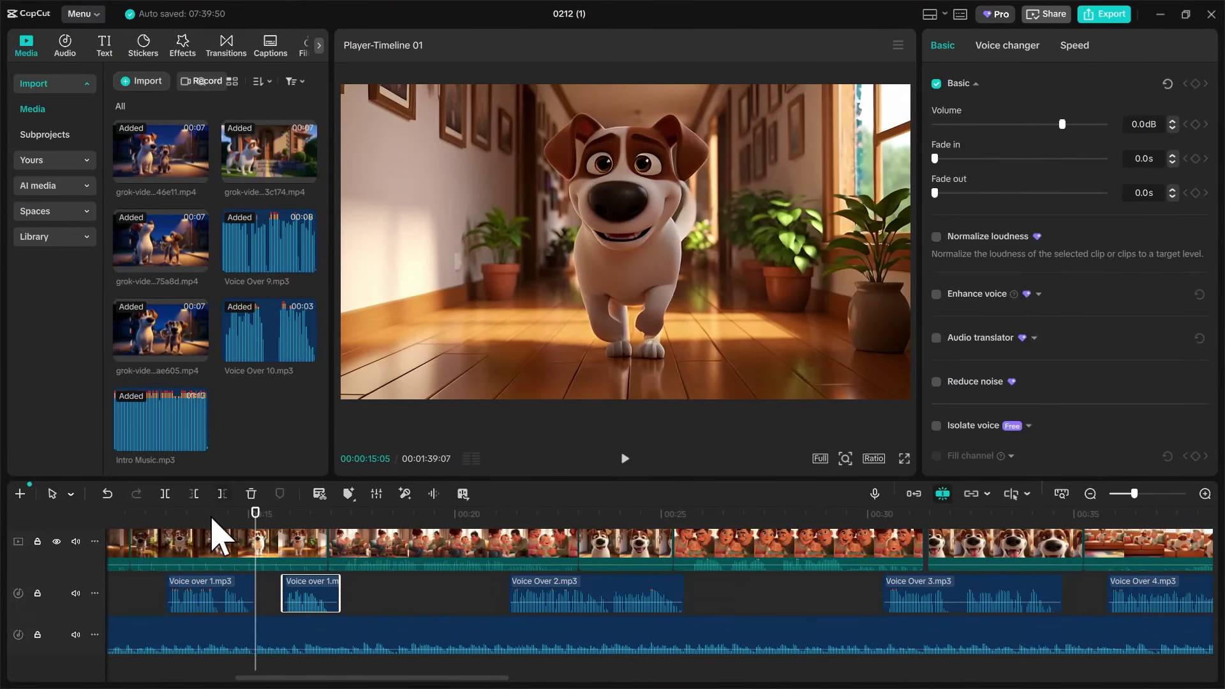
Step: Play back the split Voice over 1 and move its second part slightly earlier to shorten the pause
{"action": "left_click", "coordinate": [234, 513]}
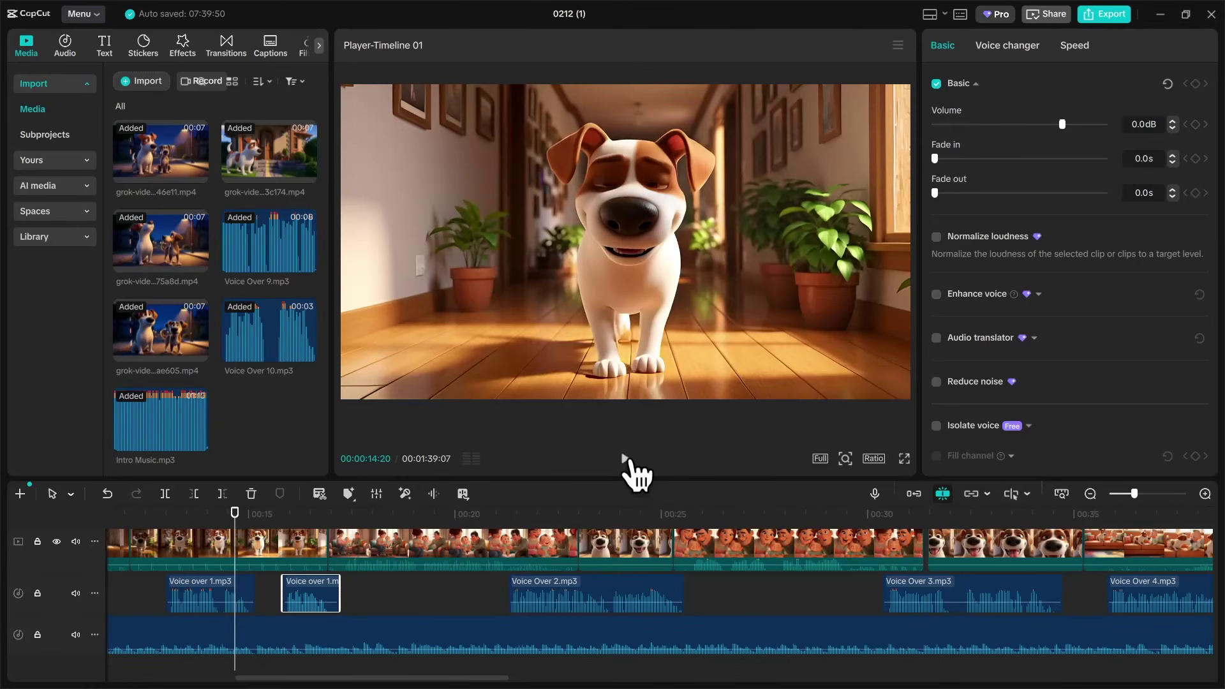
{"action": "left_click", "coordinate": [625, 459]}
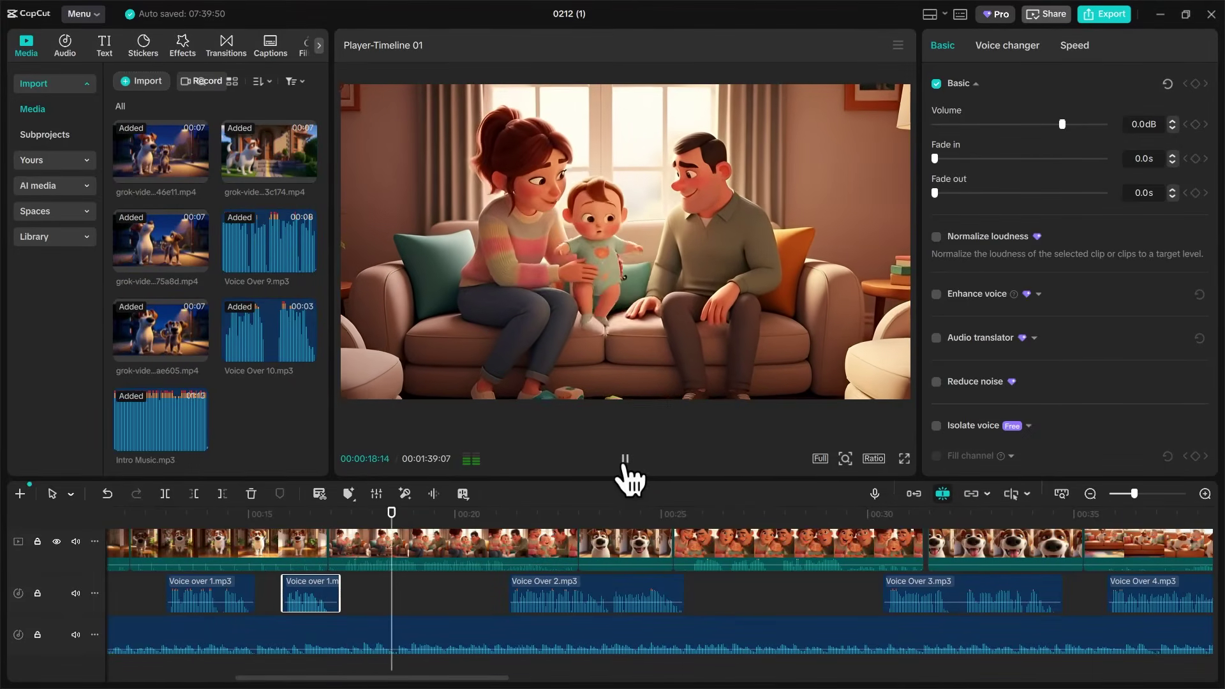
{"action": "left_click", "coordinate": [625, 460]}
{"action": "left_click", "coordinate": [159, 514]}
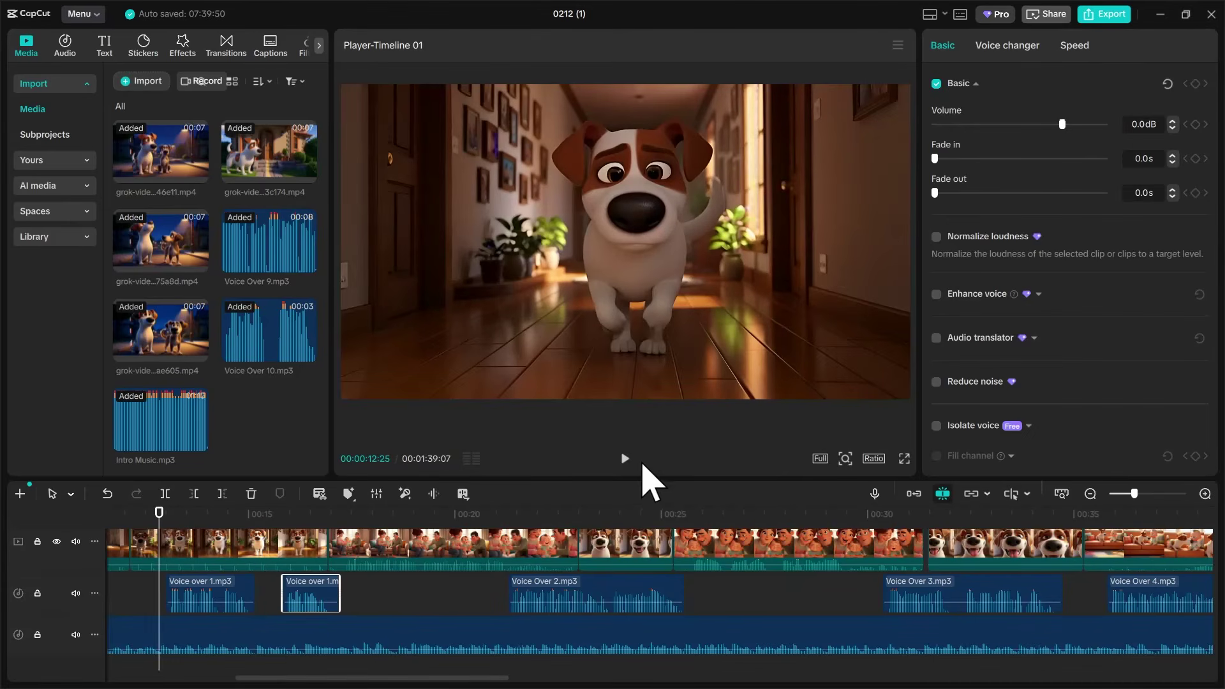
{"action": "left_click", "coordinate": [622, 458]}
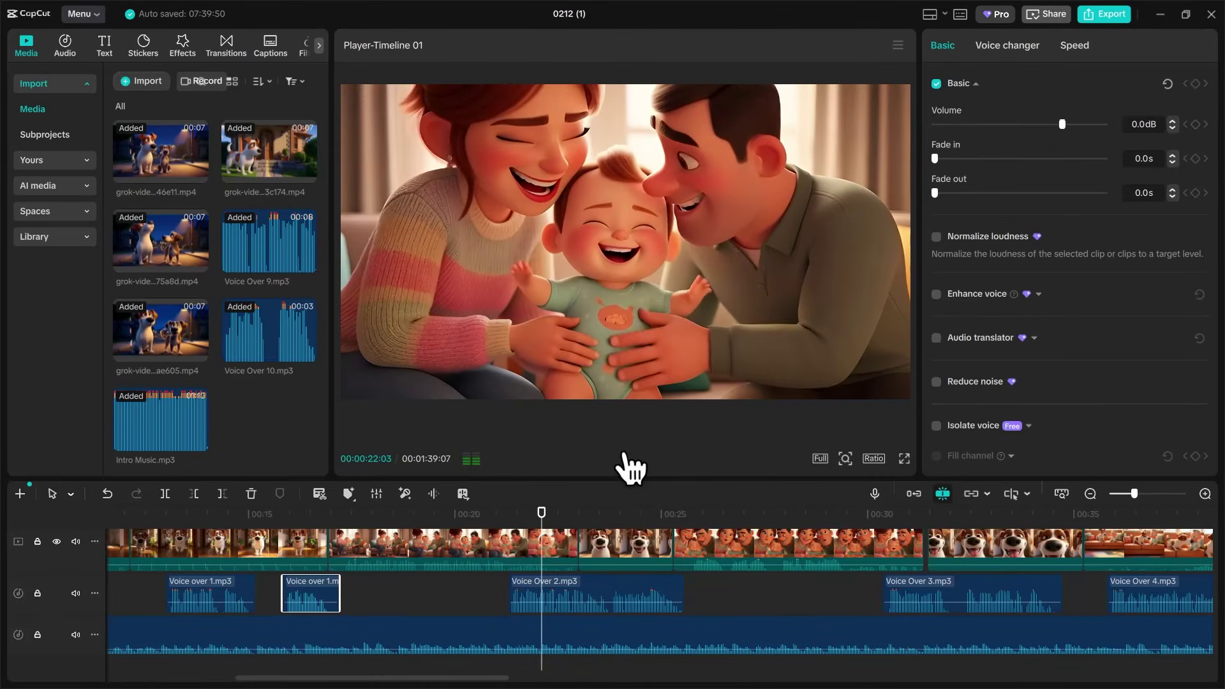
{"action": "left_click", "coordinate": [625, 458]}
{"action": "left_click_drag", "start_coordinate": [318, 591], "coordinate": [295, 599]}
Step: Play the timeline from just before Voice over 1 to past Voice Over 4 to check the narration against the music
{"action": "left_click", "coordinate": [156, 516]}
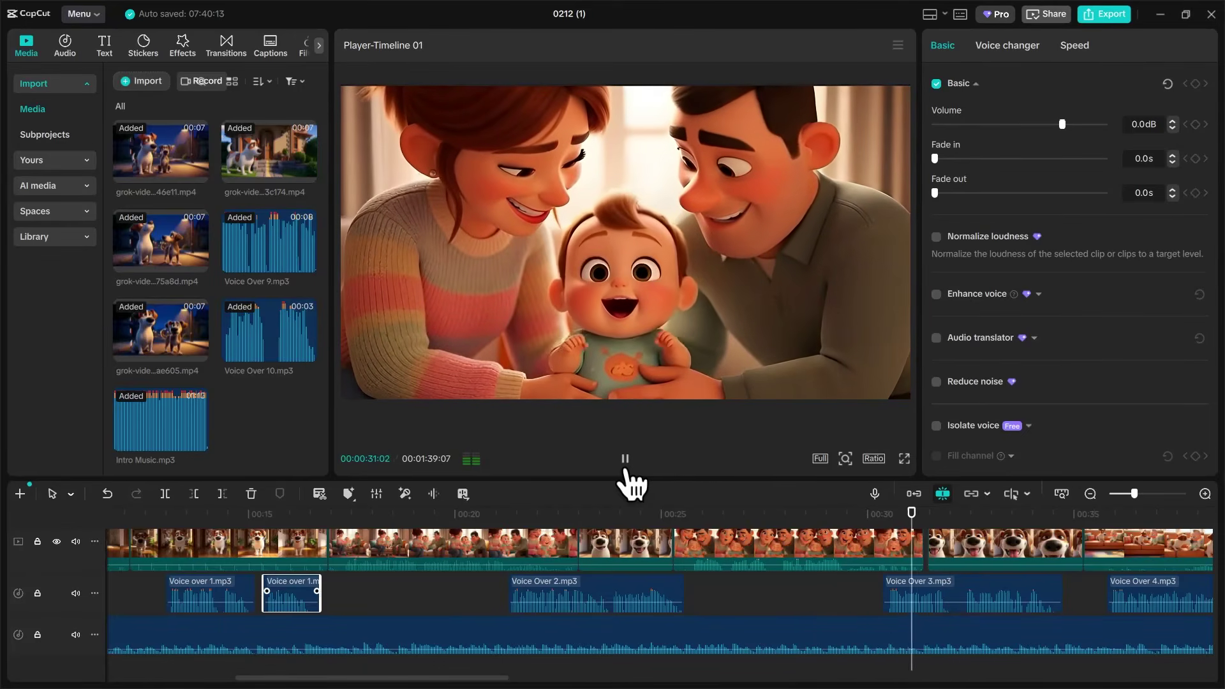
{"action": "left_click_drag", "start_coordinate": [455, 679], "coordinate": [585, 678]}
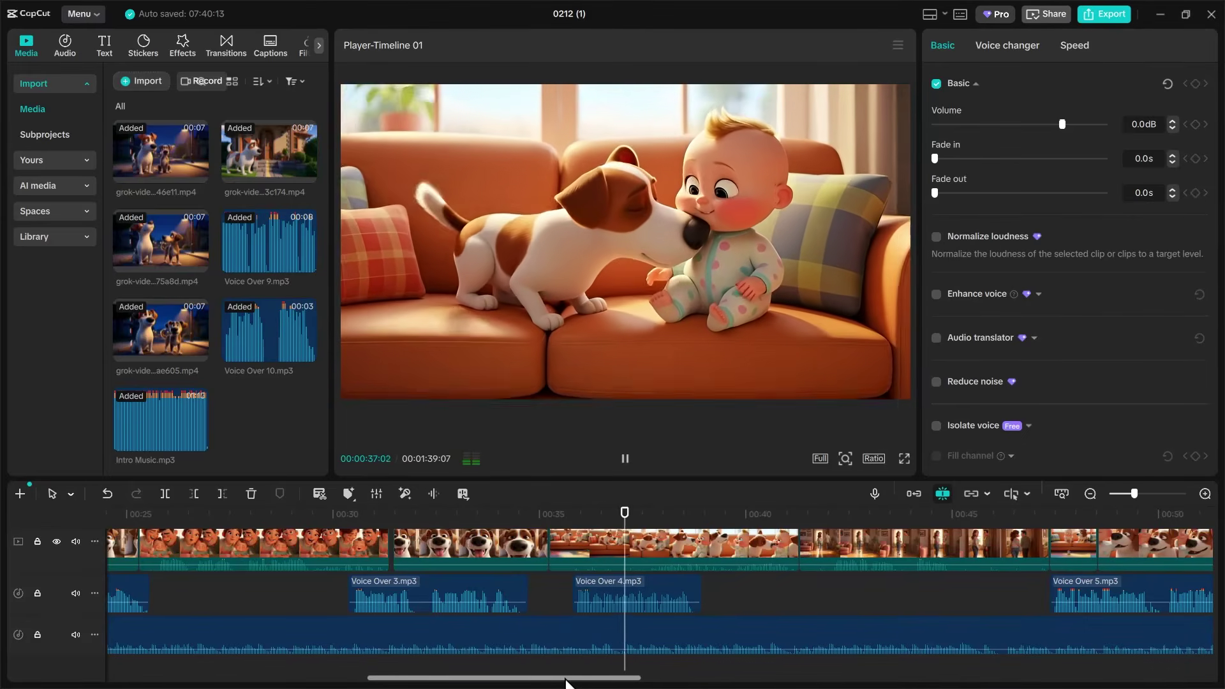
{"action": "left_click_drag", "start_coordinate": [565, 678], "coordinate": [663, 679]}
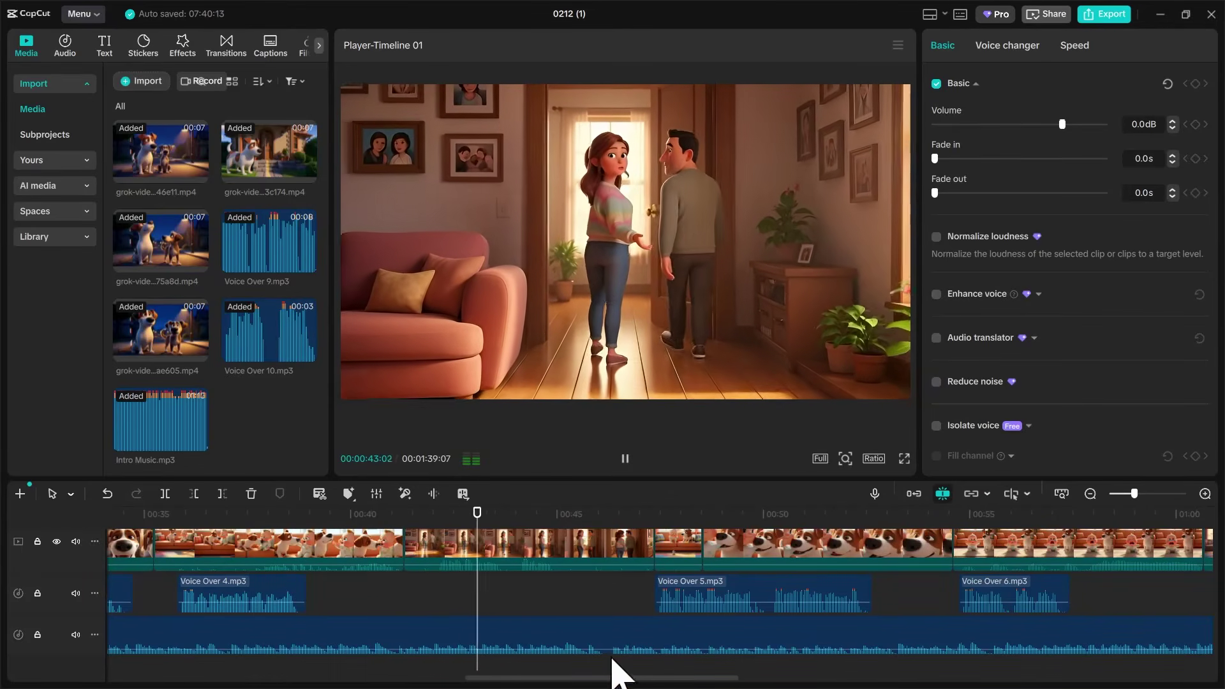
{"action": "left_click", "coordinate": [625, 459]}
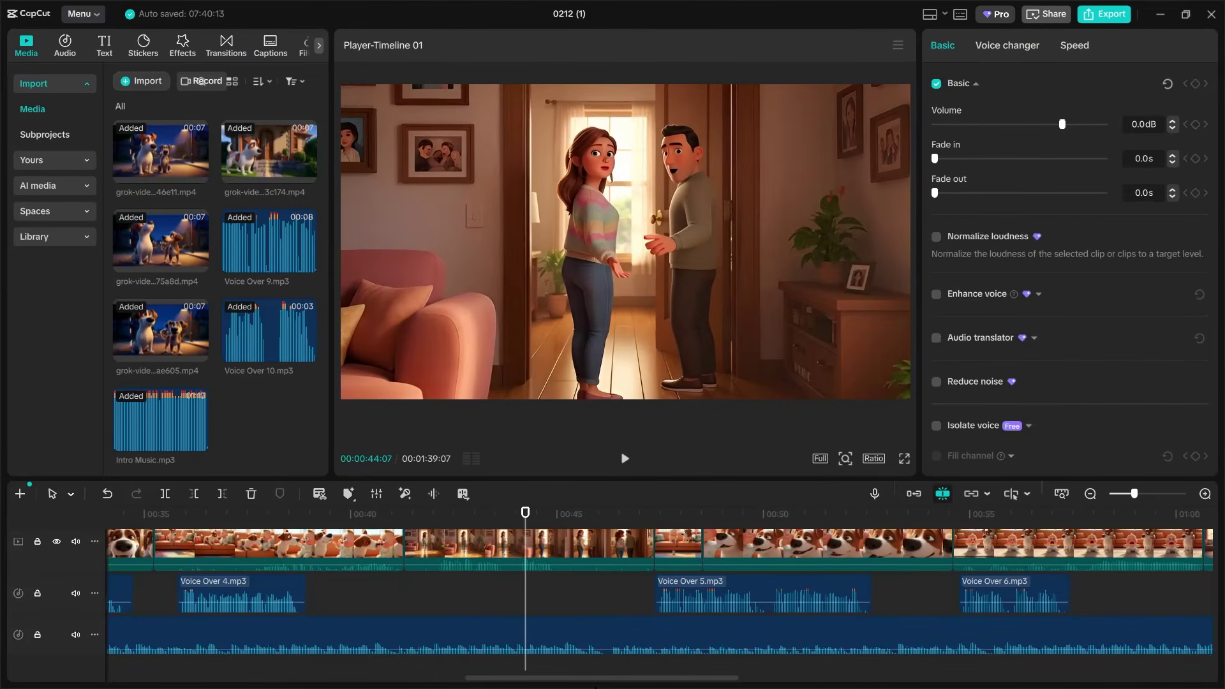
Step: Move the playhead to the dog's close-up at 00:00:23:21 and import Dog breath.mp3 from the Music folder
{"action": "left_click_drag", "start_coordinate": [596, 681], "coordinate": [377, 680]}
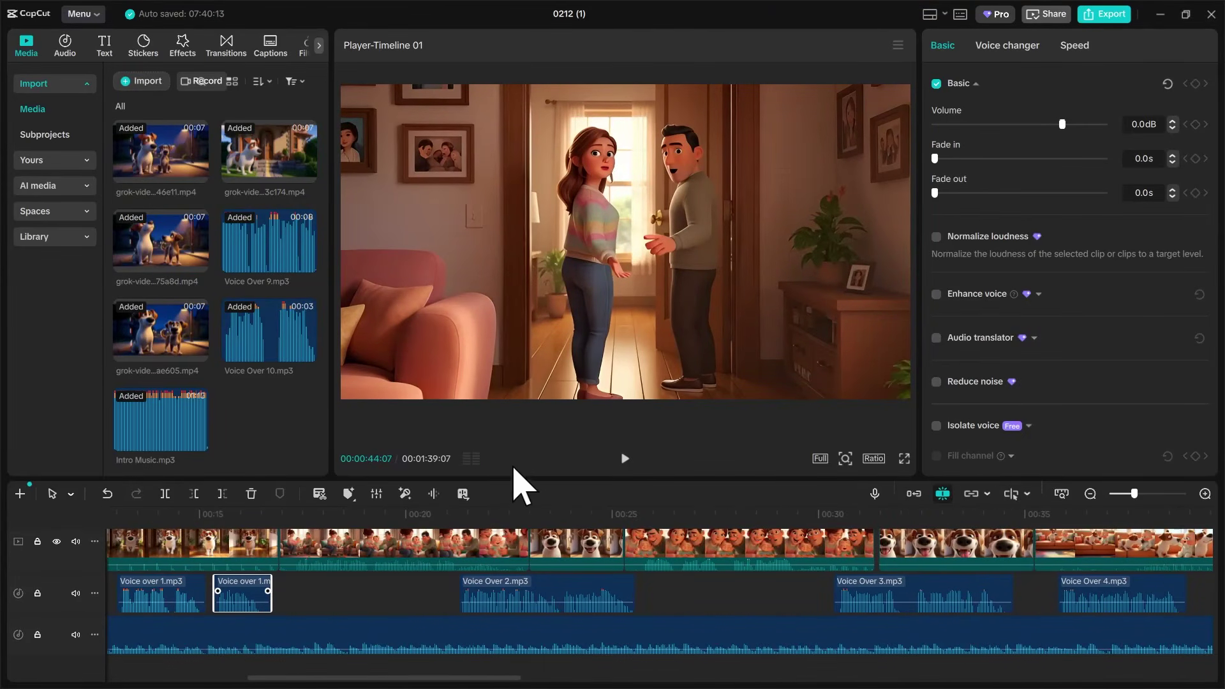
{"action": "left_click", "coordinate": [529, 511]}
{"action": "left_click_drag", "start_coordinate": [529, 518], "coordinate": [560, 535]}
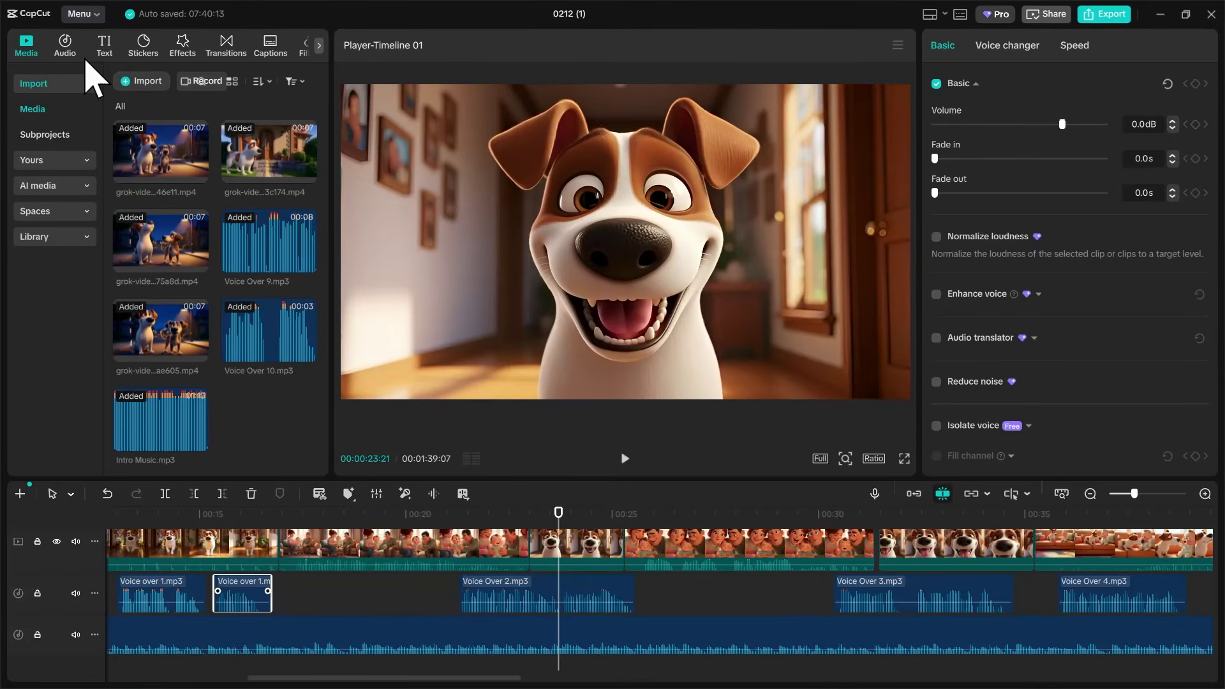
{"action": "left_click", "coordinate": [144, 82]}
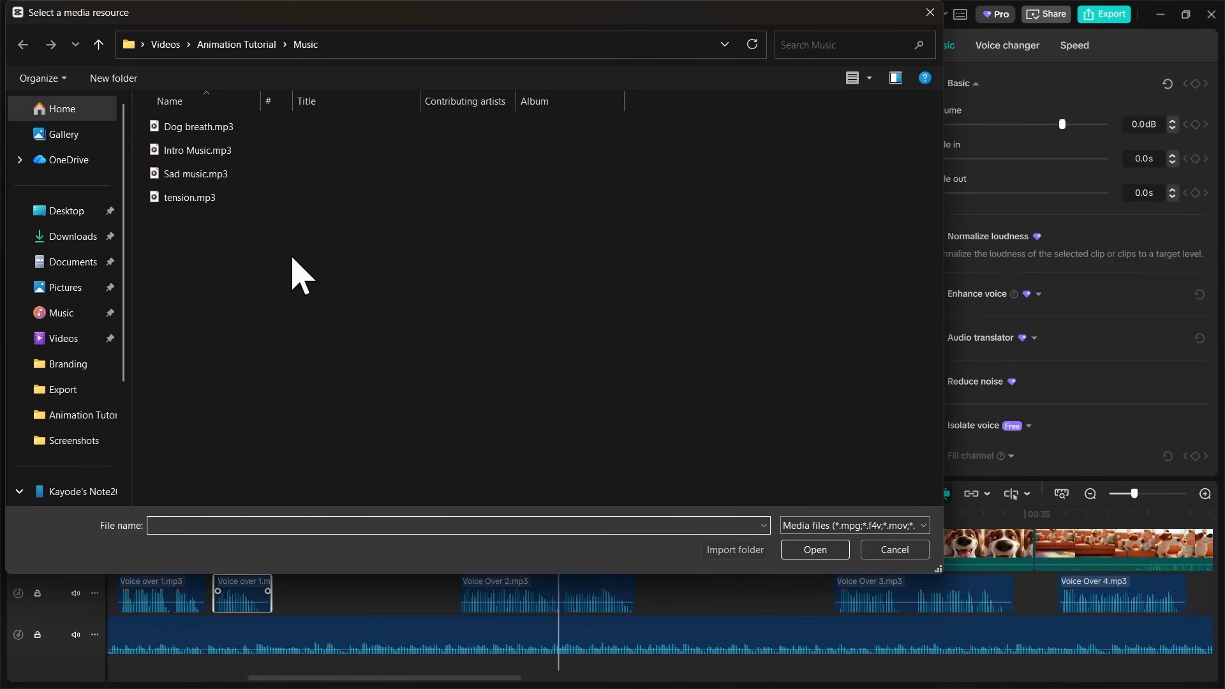
{"action": "left_click", "coordinate": [237, 130]}
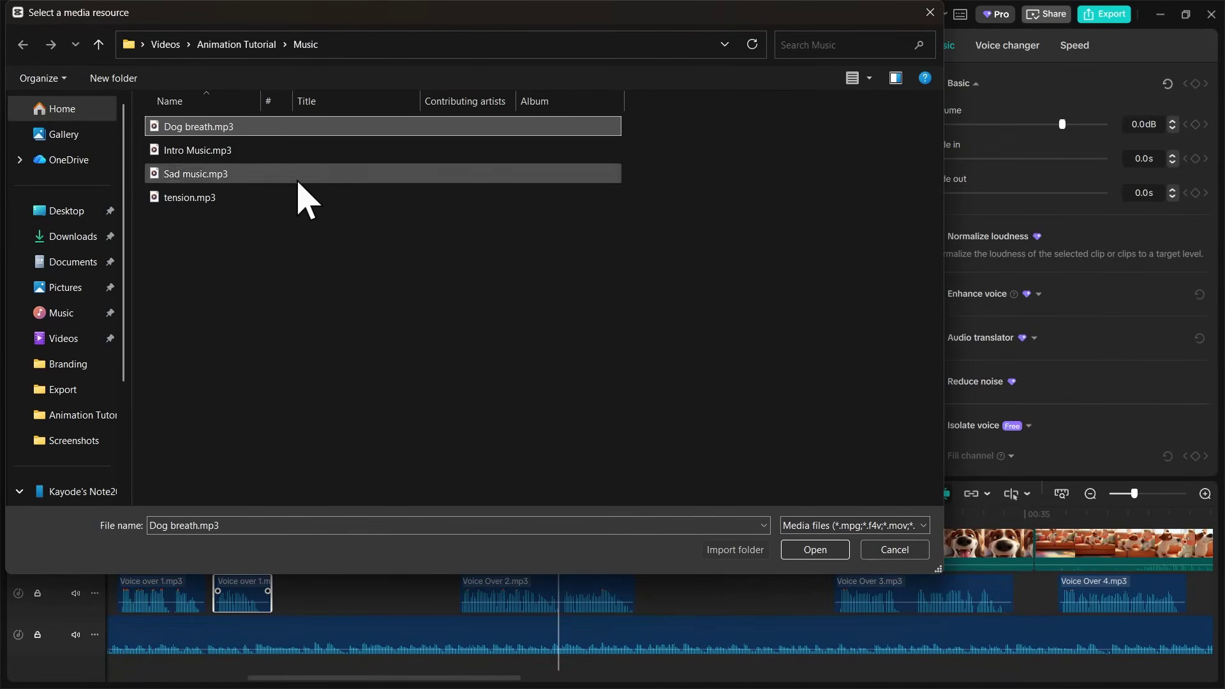
{"action": "left_click", "coordinate": [830, 553]}
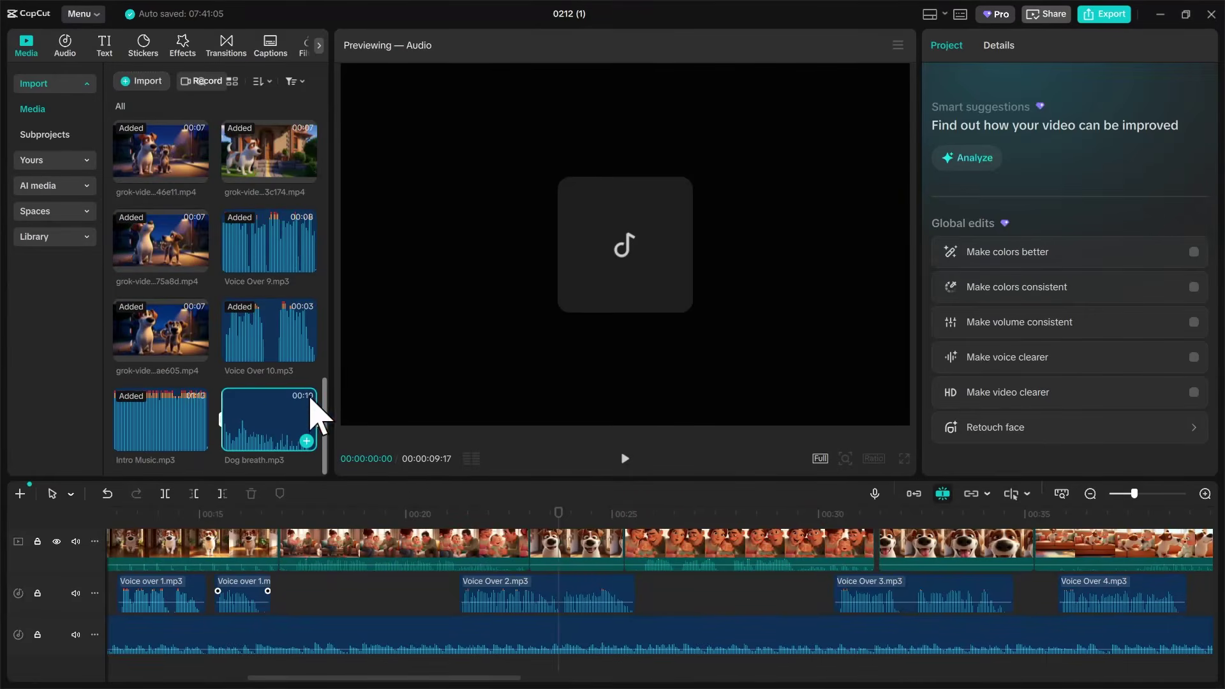
Step: Place Dog breath.mp3 on a new audio track under the dog's close-up and trim its end to that clip's end
{"action": "left_click_drag", "start_coordinate": [263, 415], "coordinate": [448, 672]}
{"action": "left_click_drag", "start_coordinate": [607, 648], "coordinate": [694, 638]}
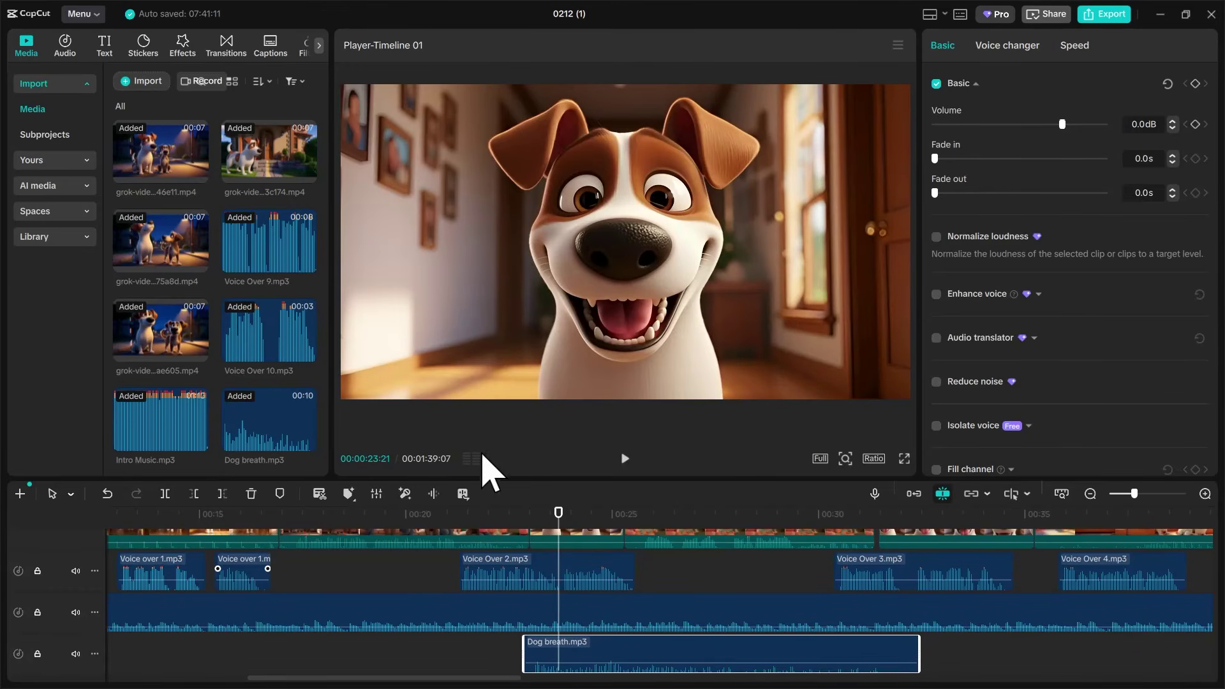
{"action": "mouse_move", "coordinate": [553, 516]}
{"action": "left_mouse_down"}
{"action": "mouse_move", "coordinate": [536, 520]}
{"action": "mouse_move", "coordinate": [550, 523]}
{"action": "left_mouse_up"}
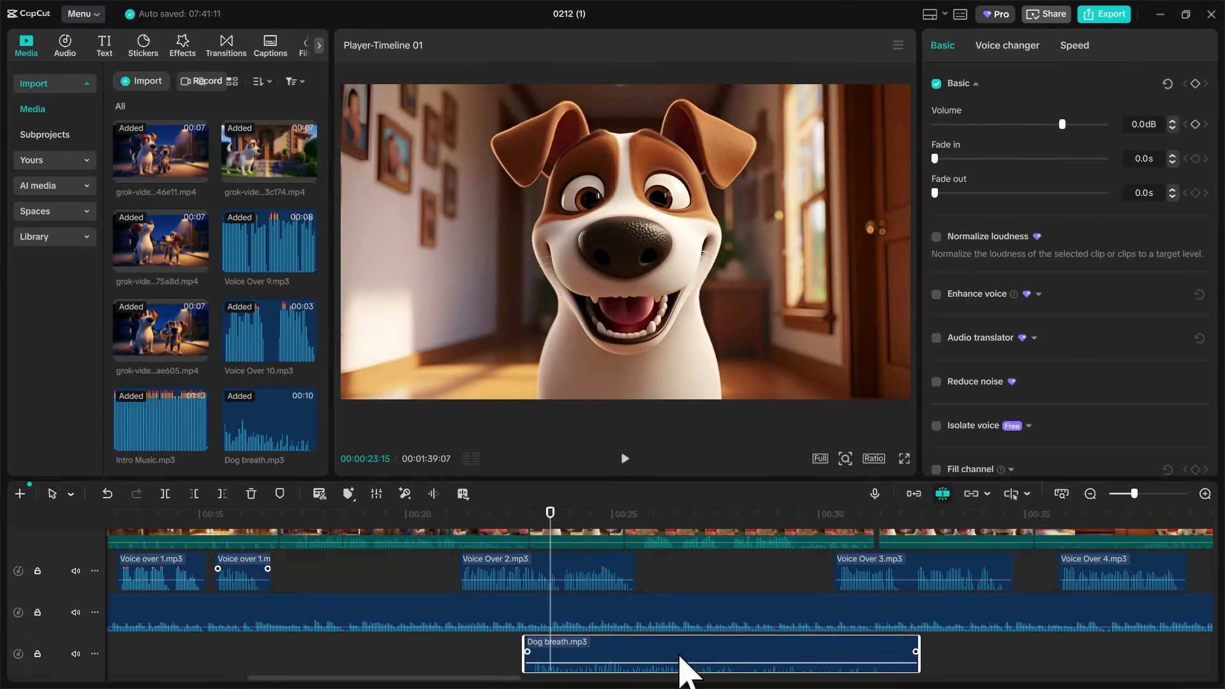
{"action": "left_click_drag", "start_coordinate": [617, 644], "coordinate": [630, 656]}
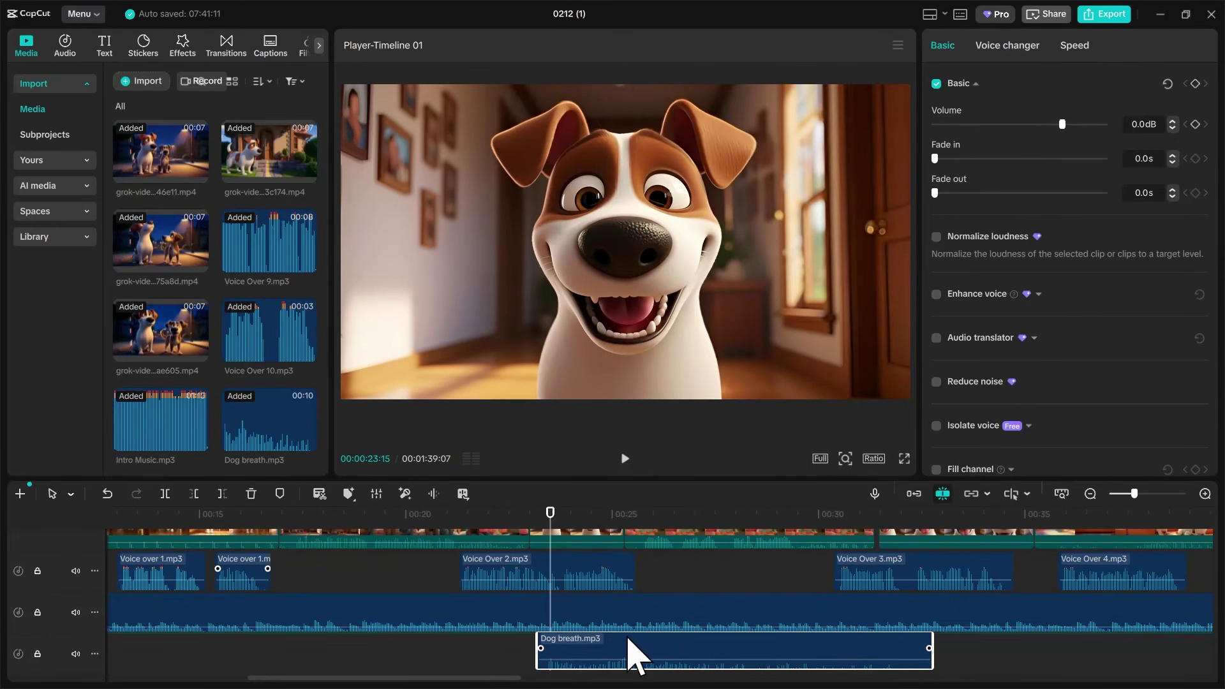
{"action": "left_click_drag", "start_coordinate": [929, 651], "coordinate": [634, 645]}
{"action": "scroll", "coordinate": [657, 613], "scroll_direction": "up", "scroll_amount": 2}
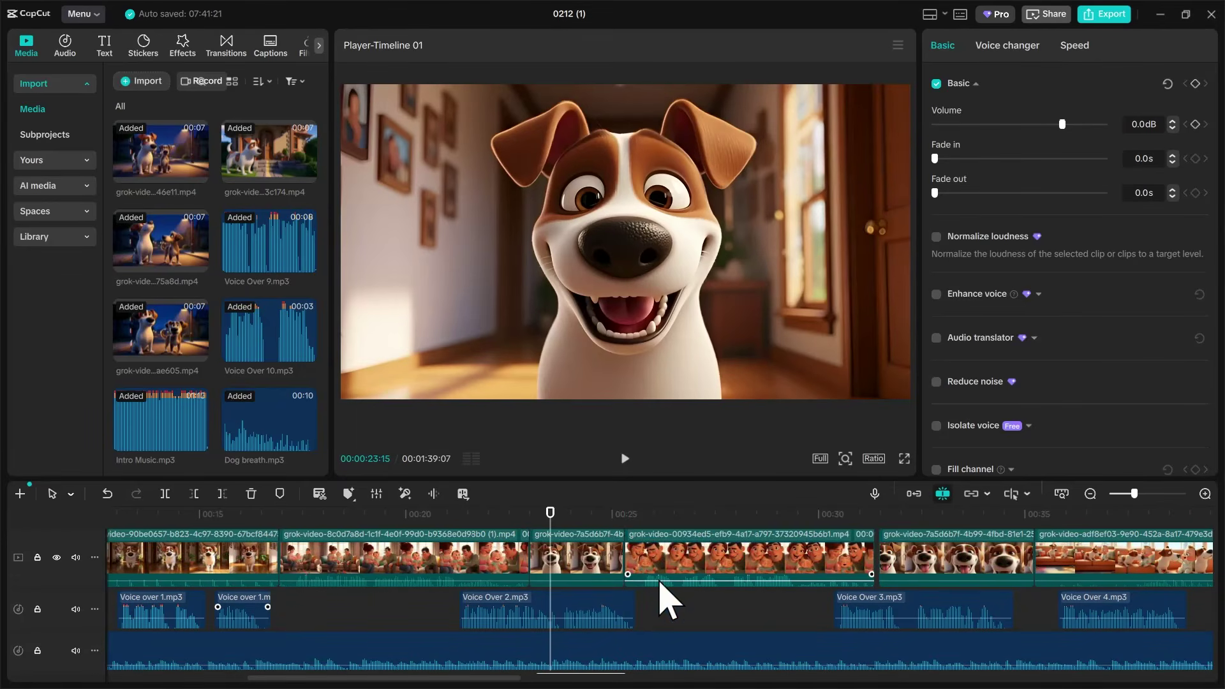
{"action": "scroll", "coordinate": [647, 619], "scroll_direction": "down", "scroll_amount": 2}
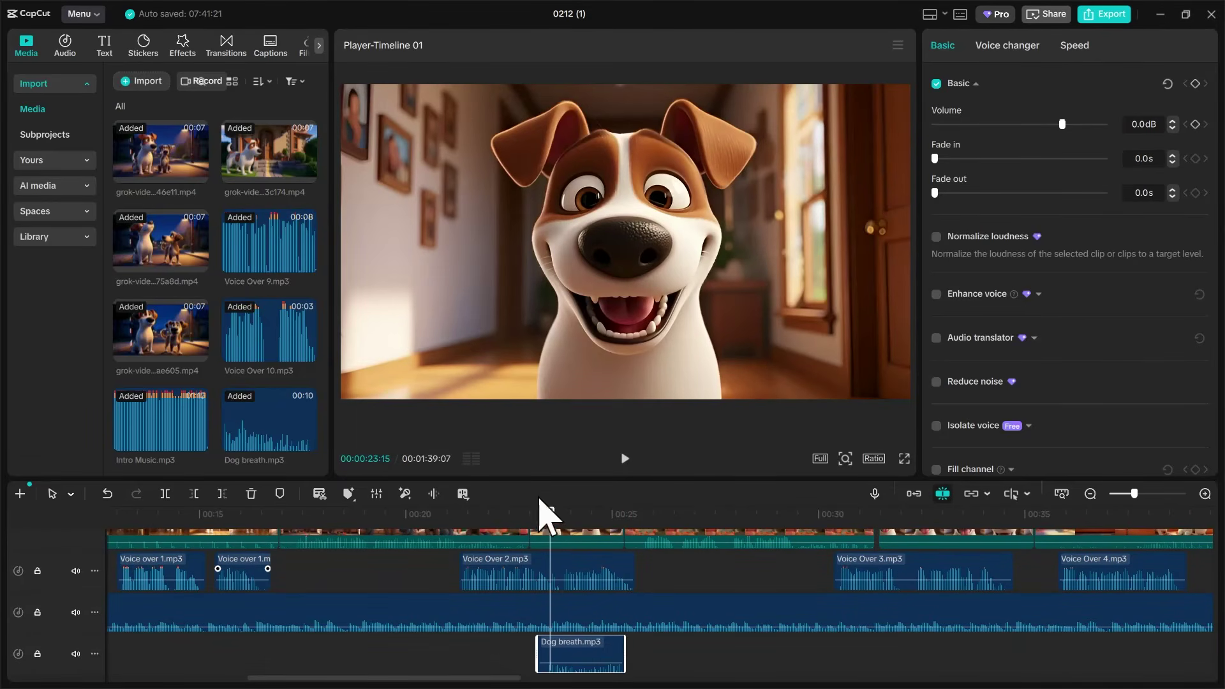
Step: Play the timeline from just before Voice Over 2 to the couple at the doorway to check the dog breath sound and music
{"action": "left_click", "coordinate": [488, 514]}
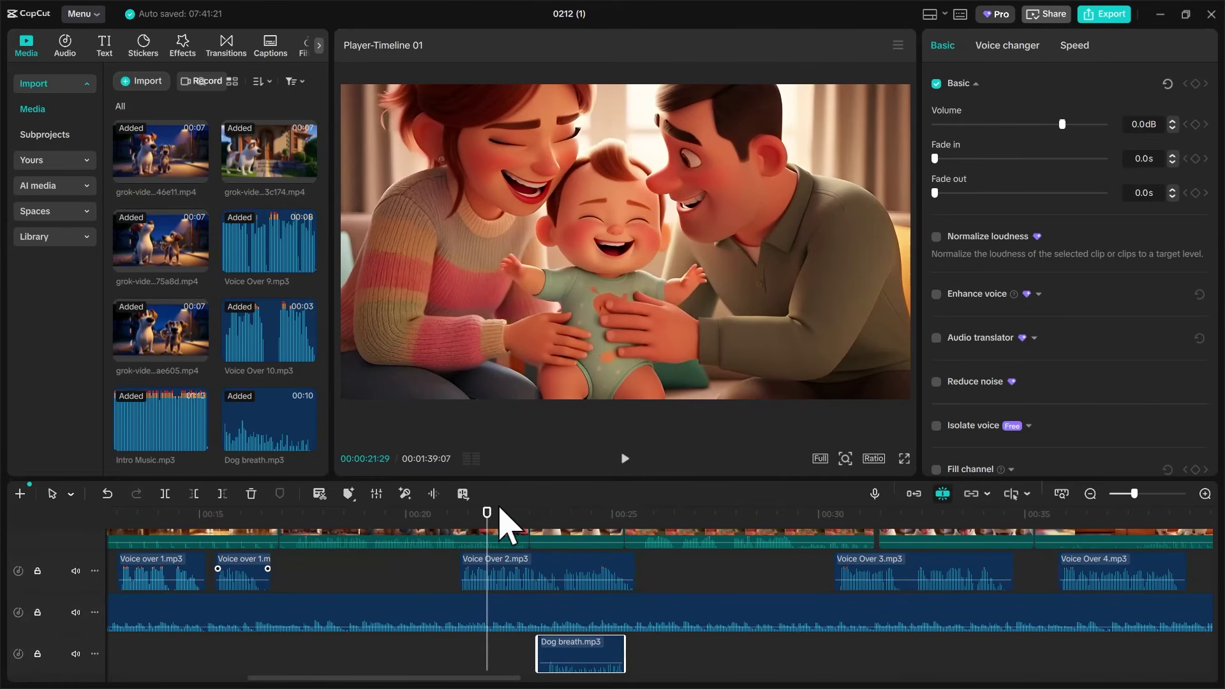
{"action": "left_click", "coordinate": [458, 514]}
{"action": "left_click", "coordinate": [626, 468]}
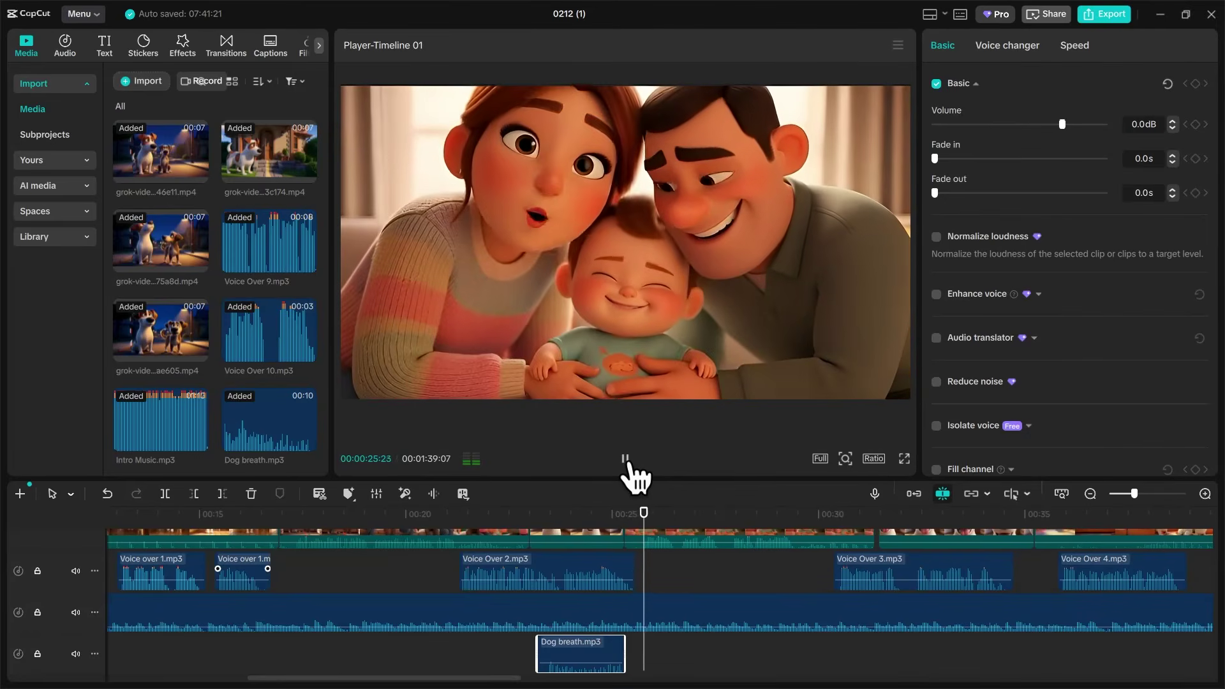
{"action": "left_click", "coordinate": [625, 459]}
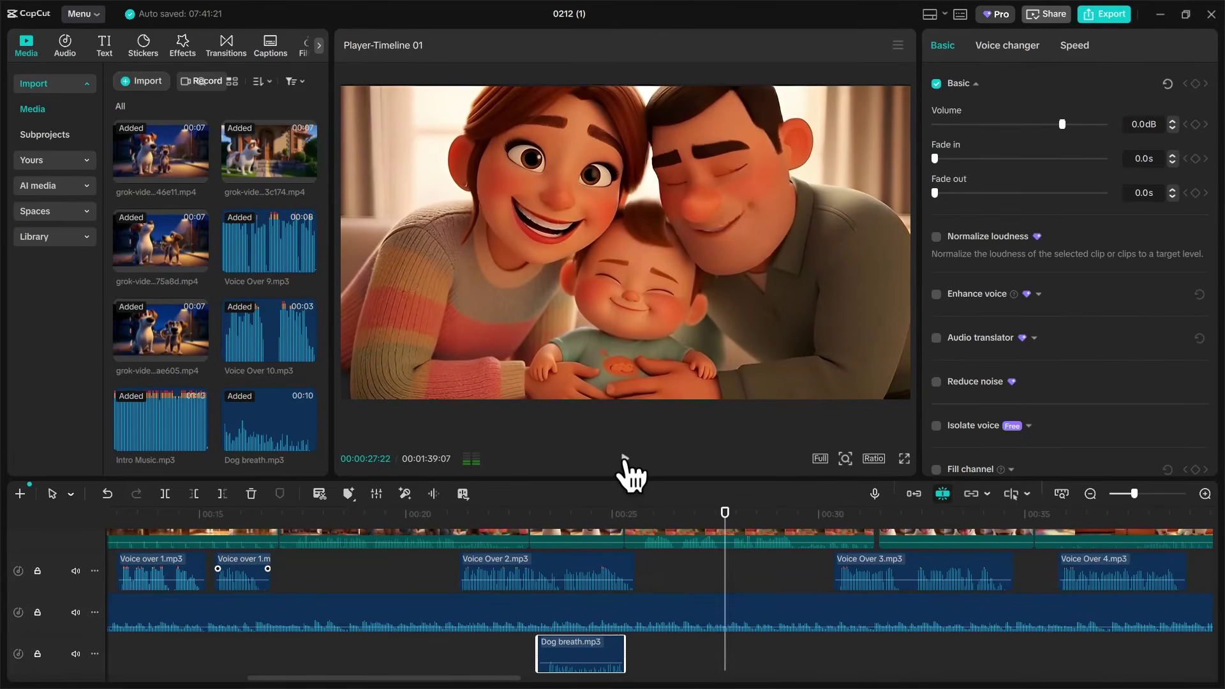
{"action": "left_click", "coordinate": [625, 459]}
{"action": "scroll", "coordinate": [706, 591], "scroll_direction": "down", "scroll_amount": 1}
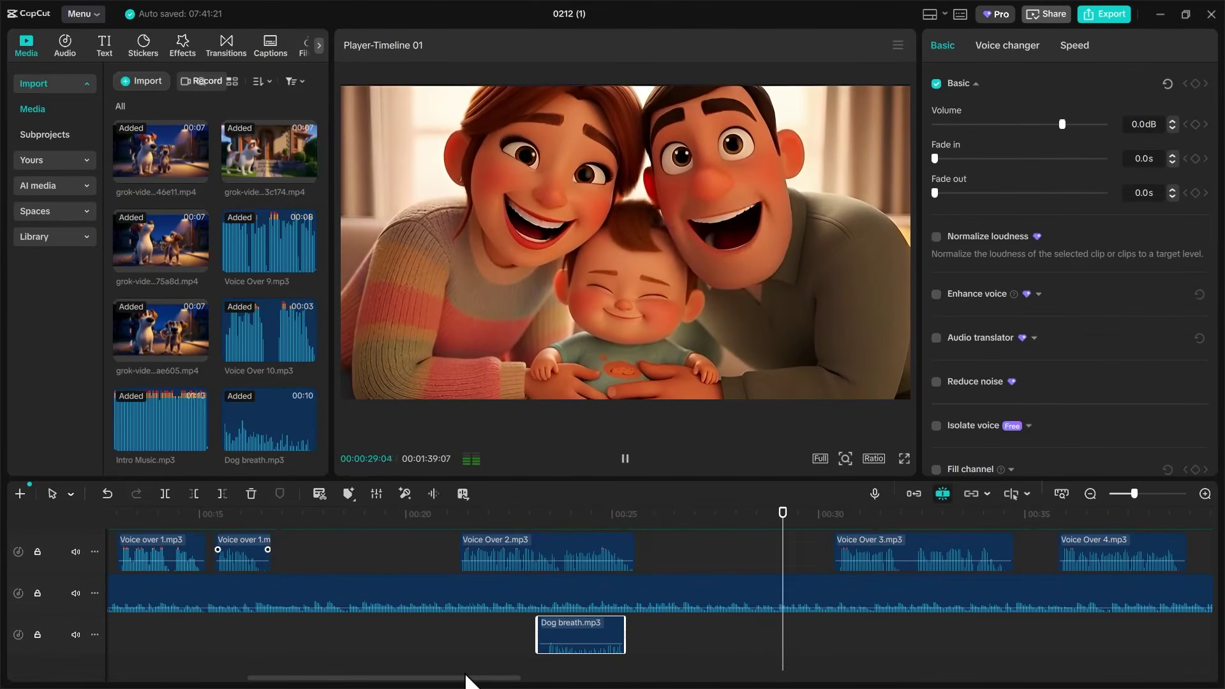
{"action": "left_click_drag", "start_coordinate": [474, 680], "coordinate": [600, 679]}
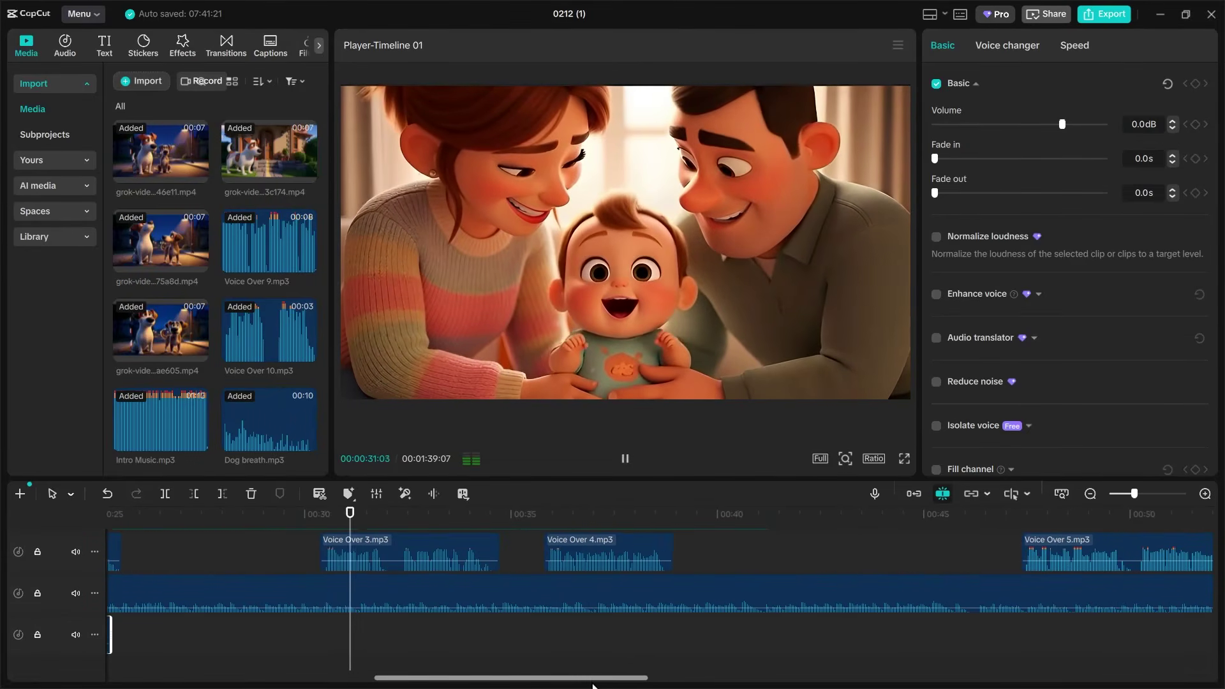
{"action": "scroll", "coordinate": [727, 561], "scroll_direction": "up", "scroll_amount": 1}
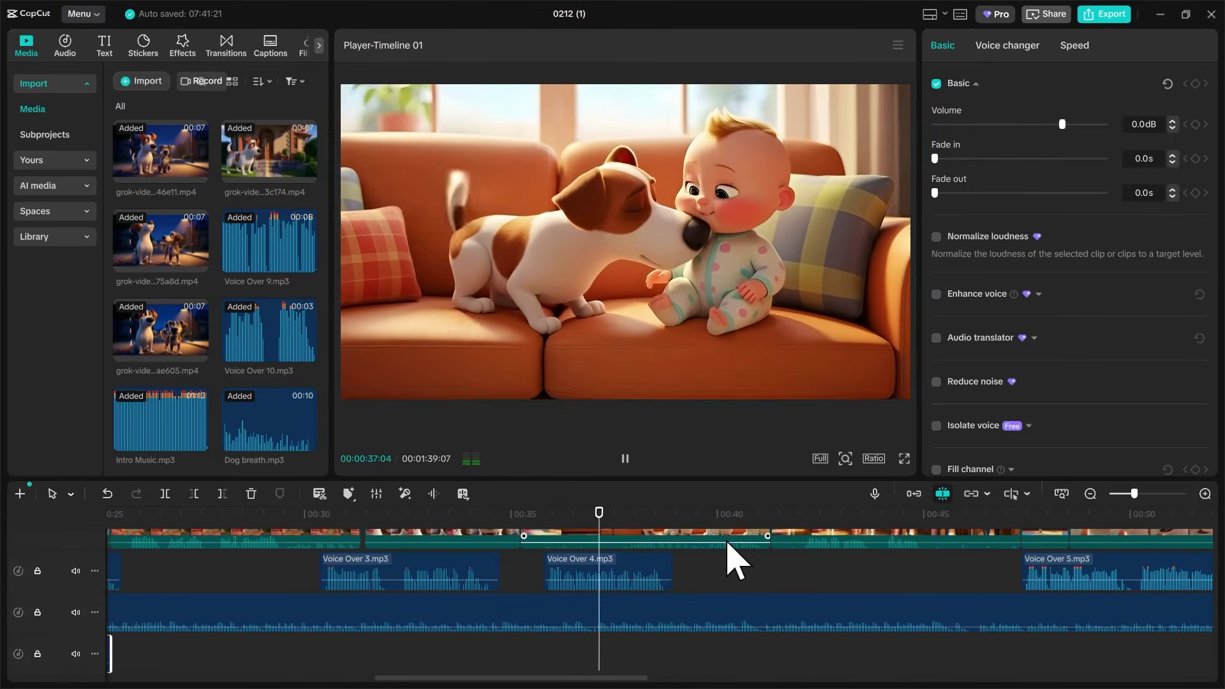
{"action": "left_click_drag", "start_coordinate": [589, 679], "coordinate": [674, 678]}
{"action": "scroll", "coordinate": [622, 587], "scroll_direction": "up", "scroll_amount": 1}
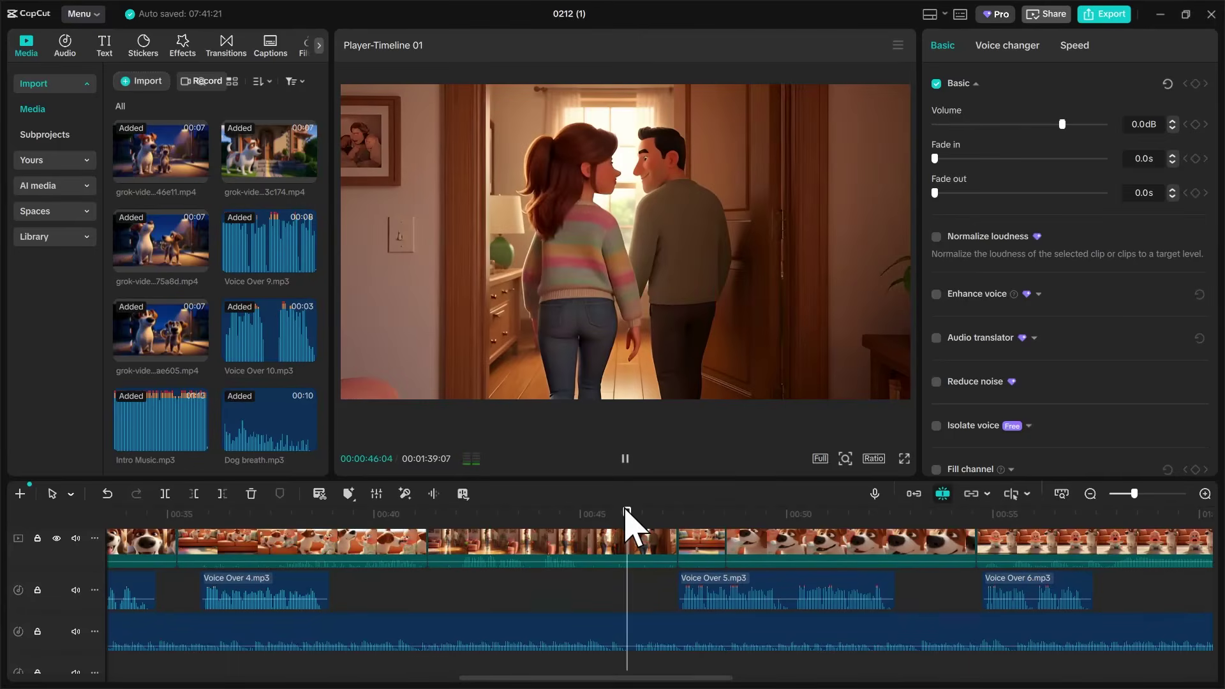
Step: Replay the shot of the couple leaving through the doorway and split Intro Music.mp3 at 00:00:46:08
{"action": "left_click_drag", "start_coordinate": [625, 510], "coordinate": [521, 530]}
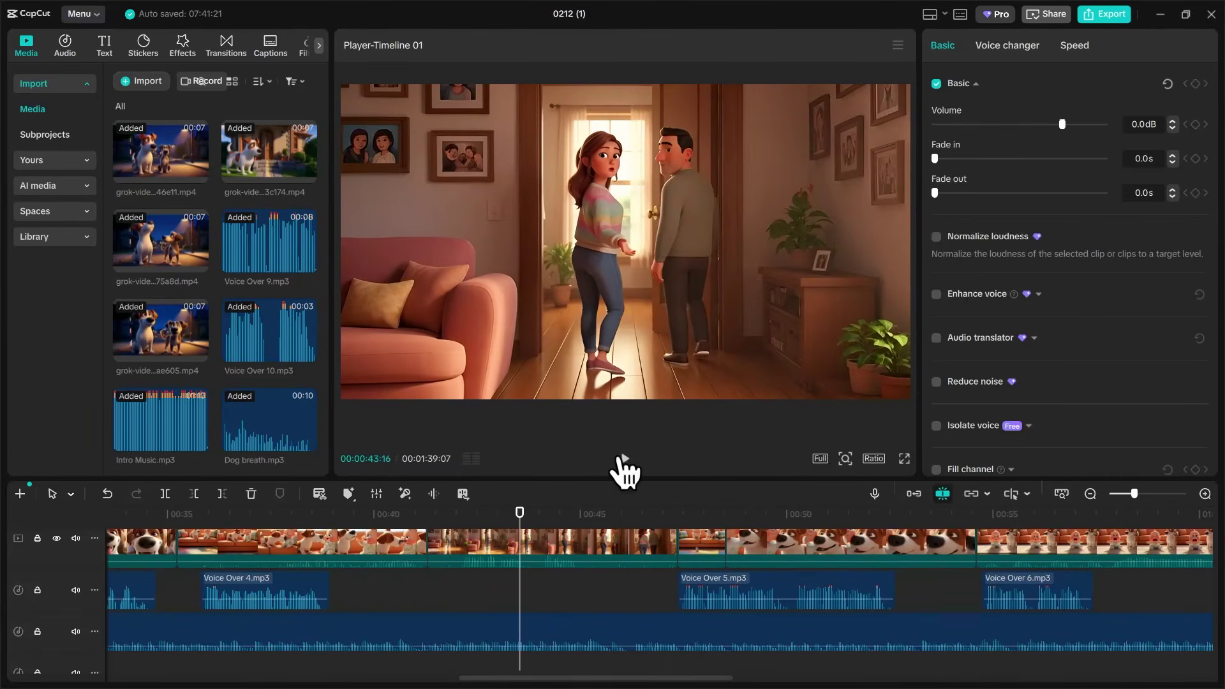
{"action": "left_click", "coordinate": [626, 458]}
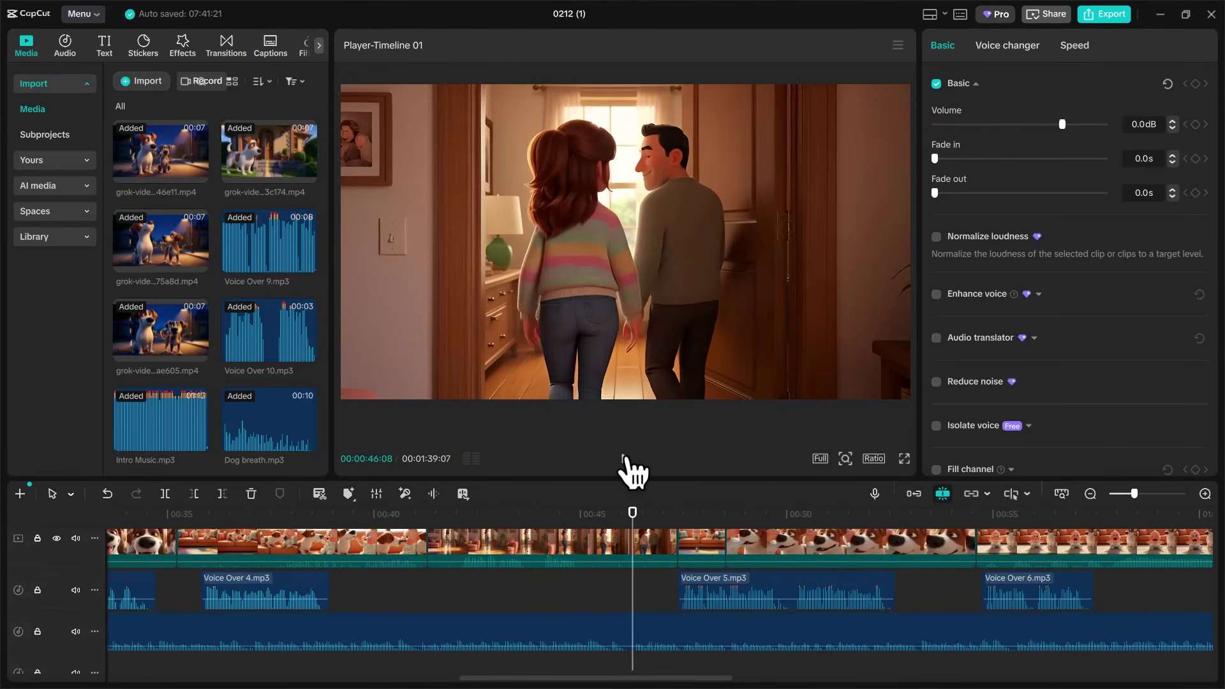
{"action": "left_click", "coordinate": [652, 627]}
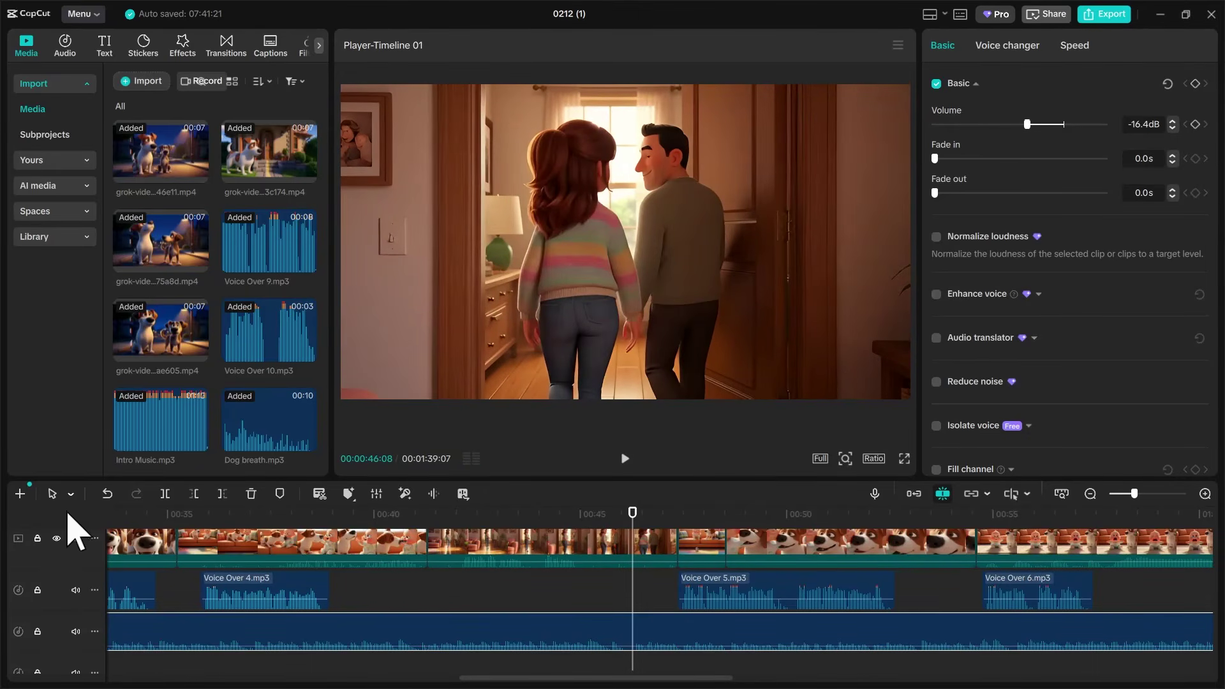
{"action": "left_click", "coordinate": [164, 494]}
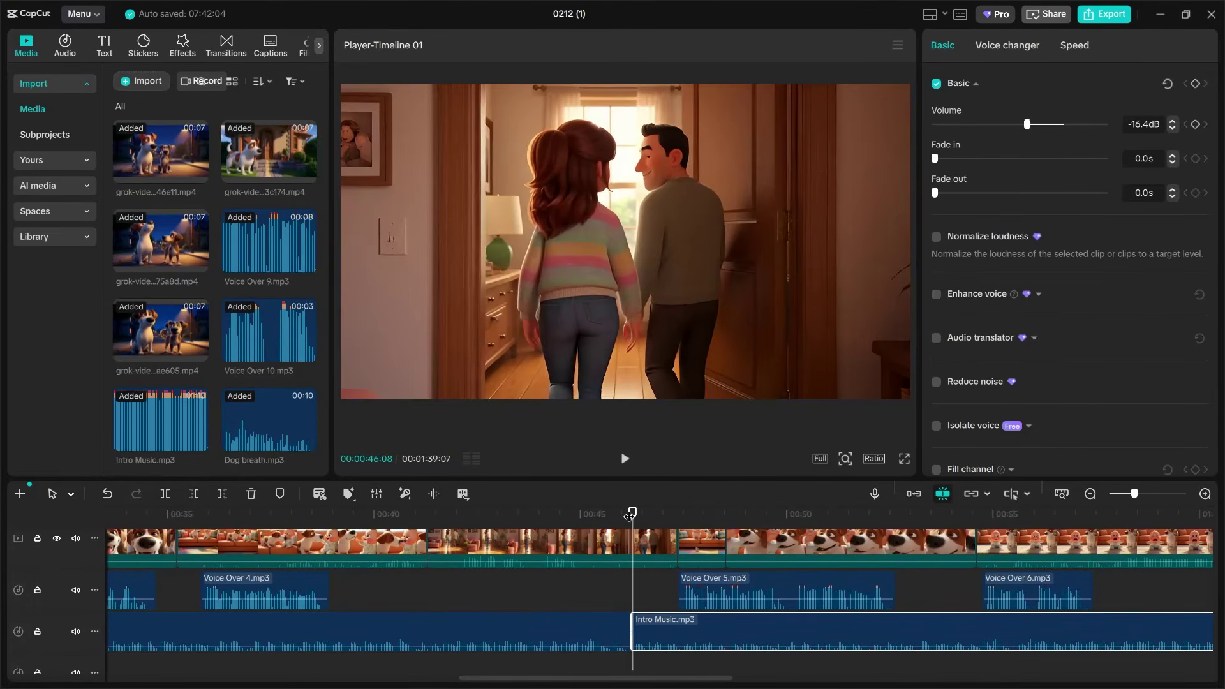
Step: Delete the part of Intro Music.mp3 after the split and import tension.mp3 from the Music folder
{"action": "left_click_drag", "start_coordinate": [629, 518], "coordinate": [616, 542]}
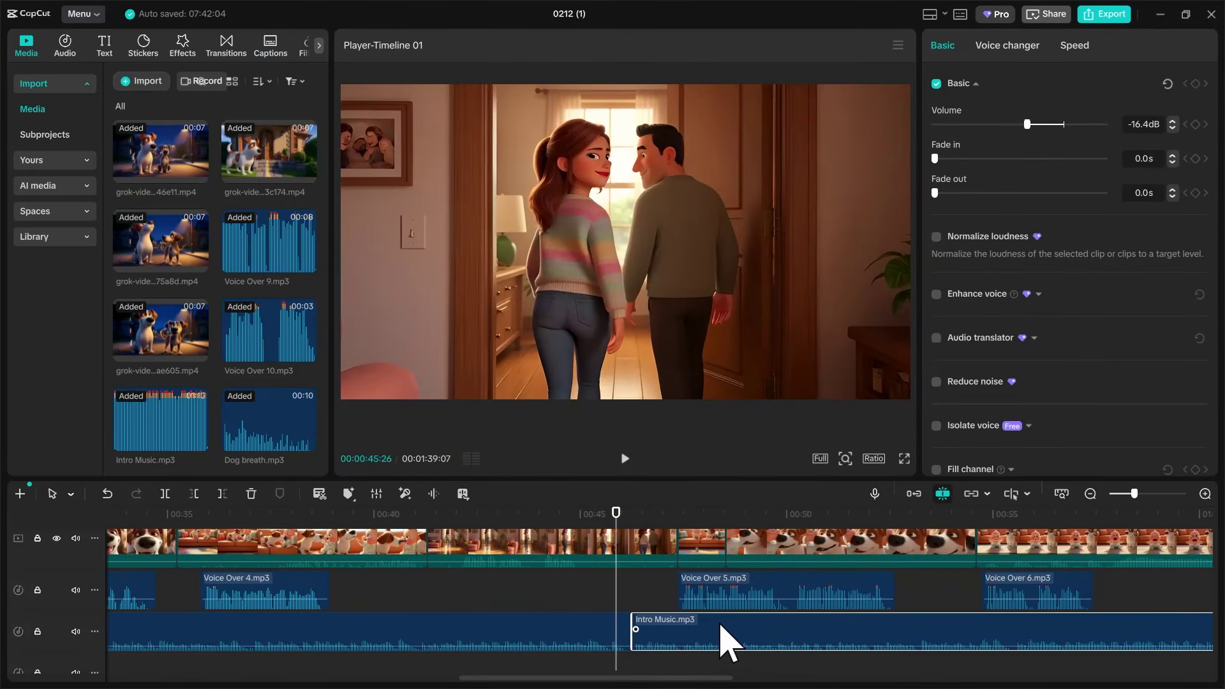
{"action": "key", "text": "Delete"}
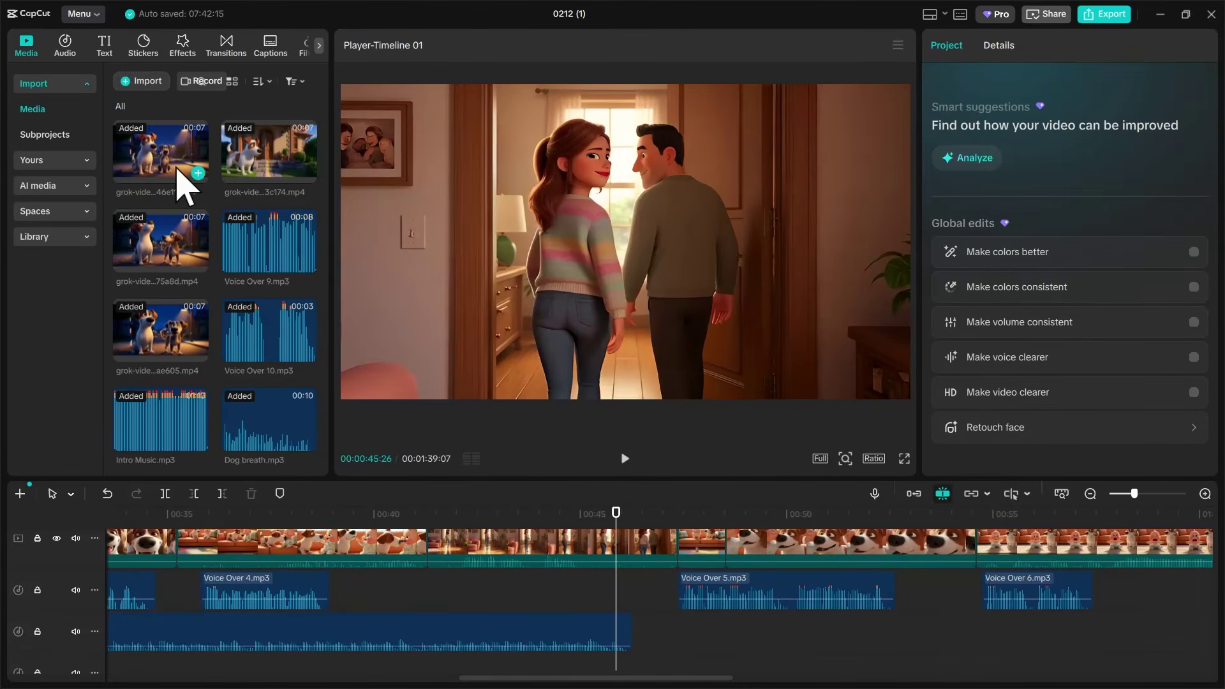
{"action": "left_click", "coordinate": [143, 81]}
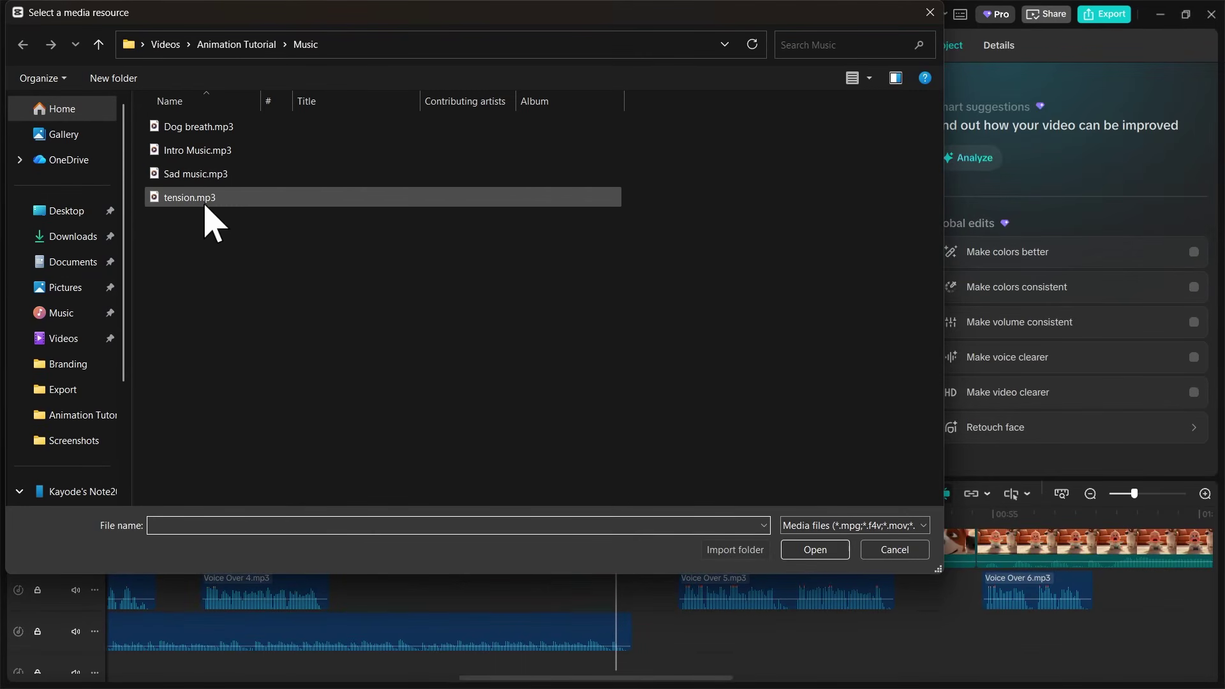
{"action": "left_click", "coordinate": [231, 197]}
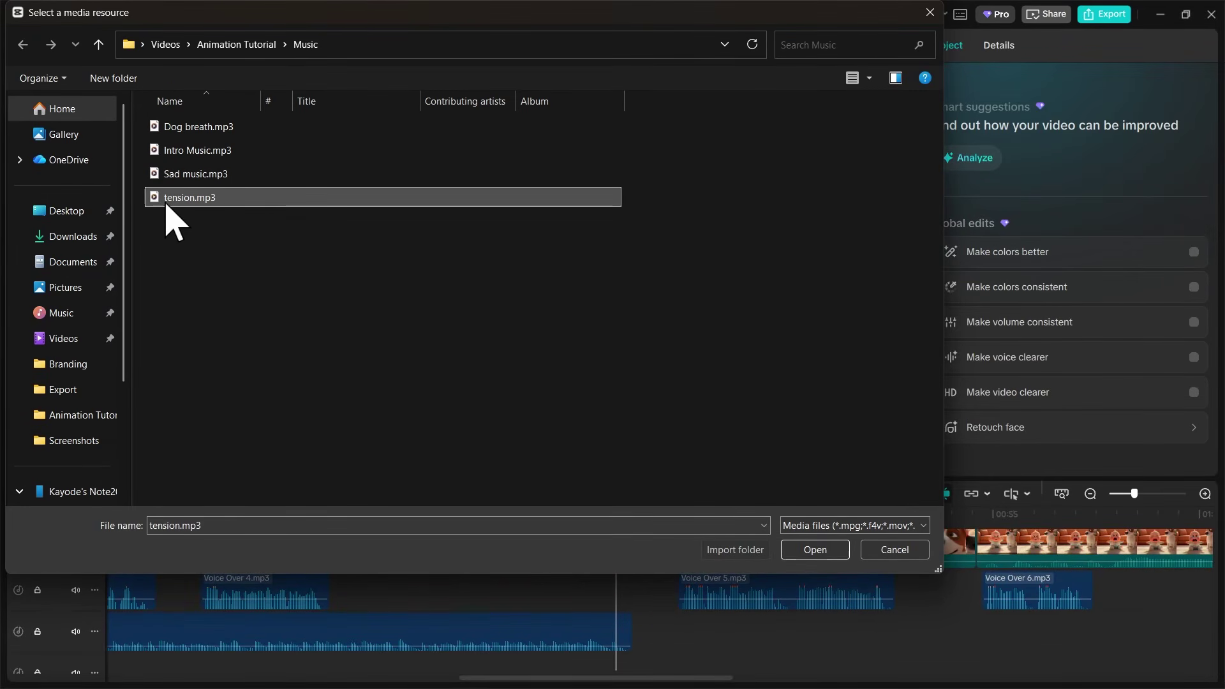
{"action": "left_click", "coordinate": [815, 550]}
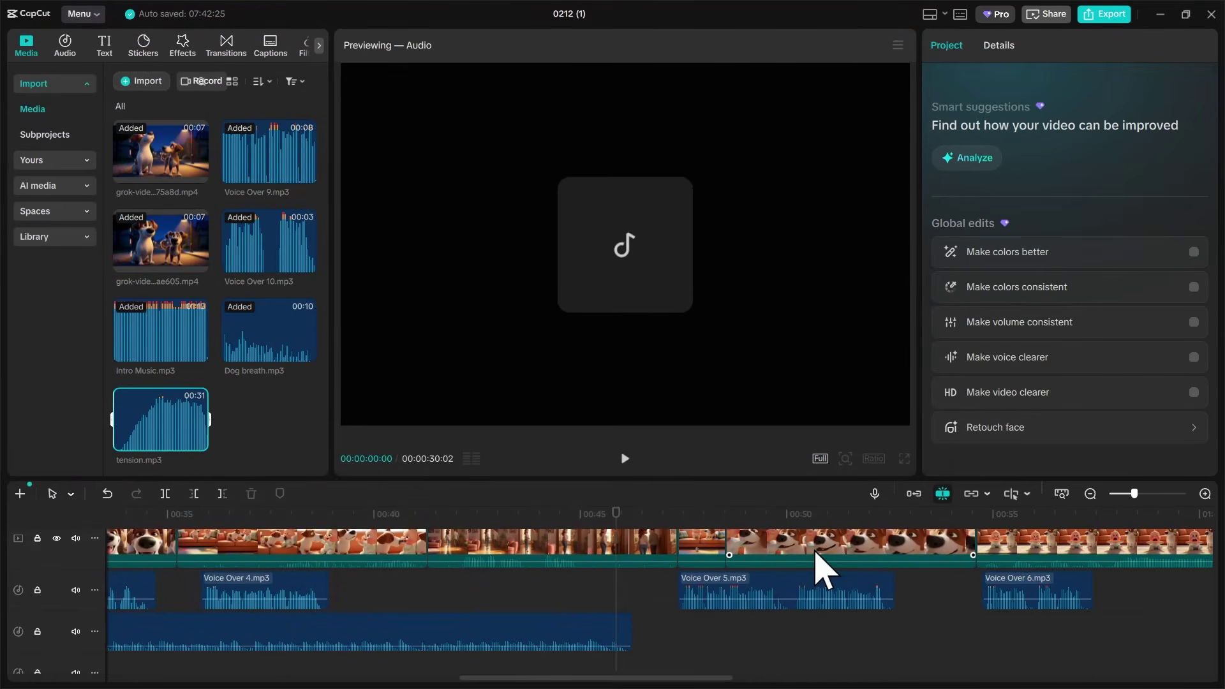
Step: Place tension.mp3 on the music track at the cut where Voice Over 5.mp3 starts, and undo the shift to a later start
{"action": "left_click_drag", "start_coordinate": [150, 420], "coordinate": [675, 619]}
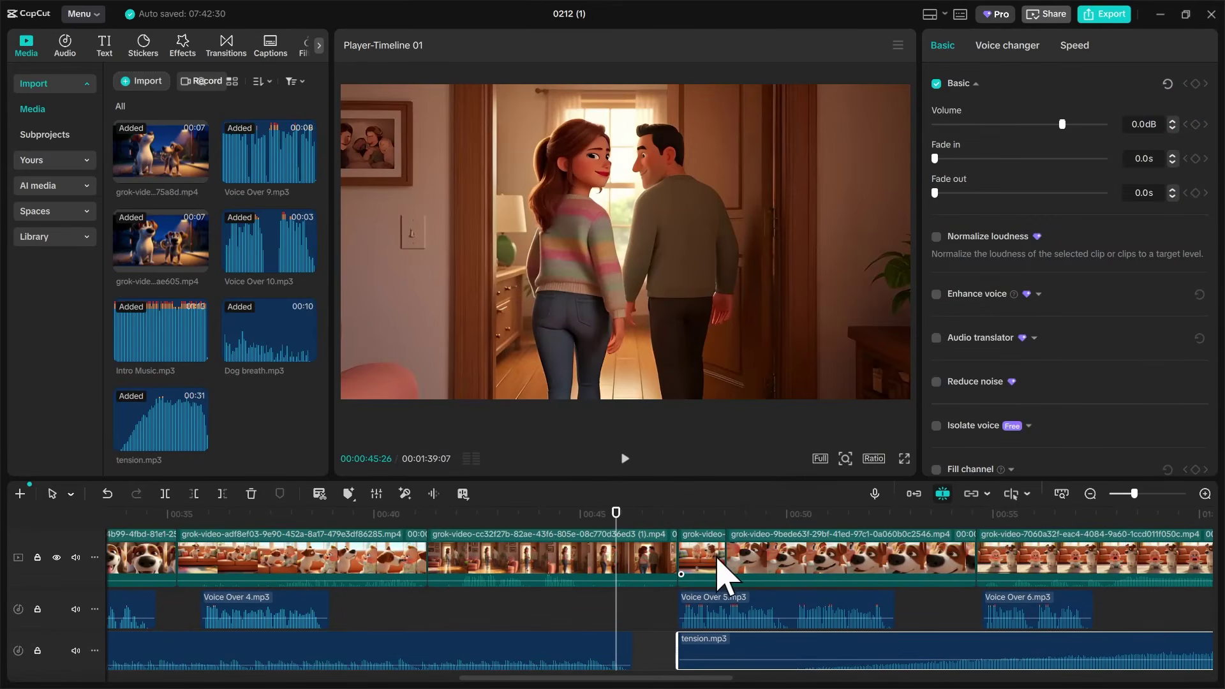
{"action": "left_click_drag", "start_coordinate": [615, 516], "coordinate": [647, 524]}
{"action": "left_click_drag", "start_coordinate": [677, 648], "coordinate": [801, 646]}
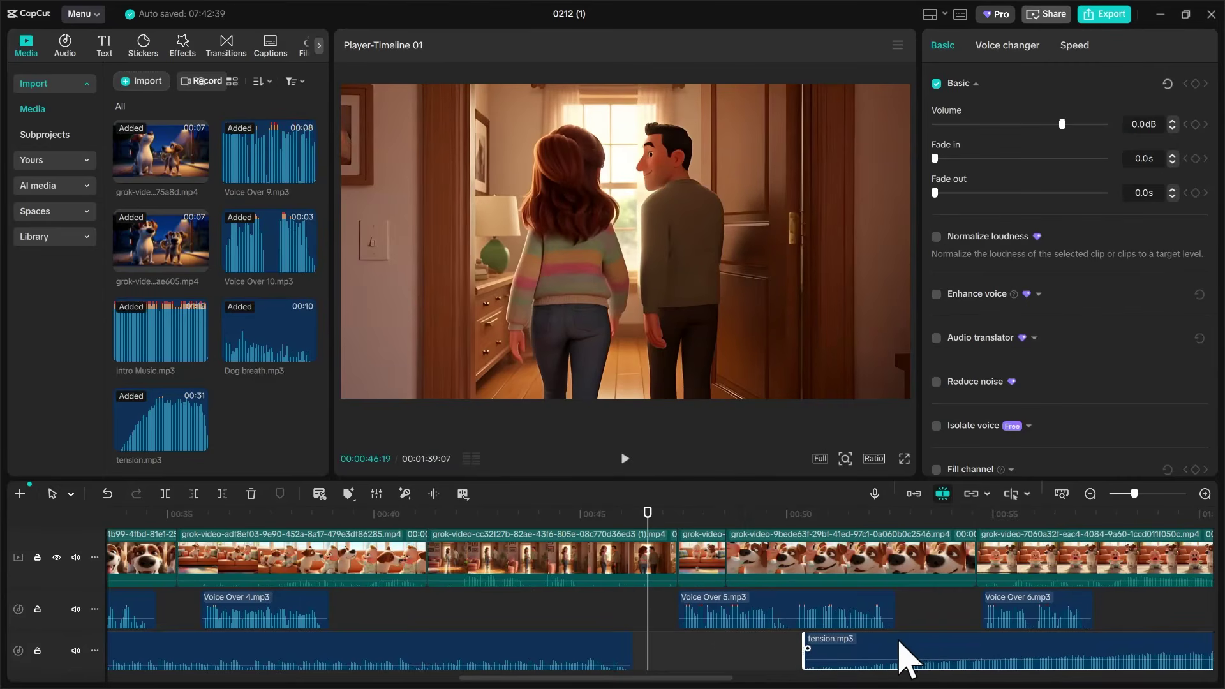
{"action": "key", "text": "ctrl+z"}
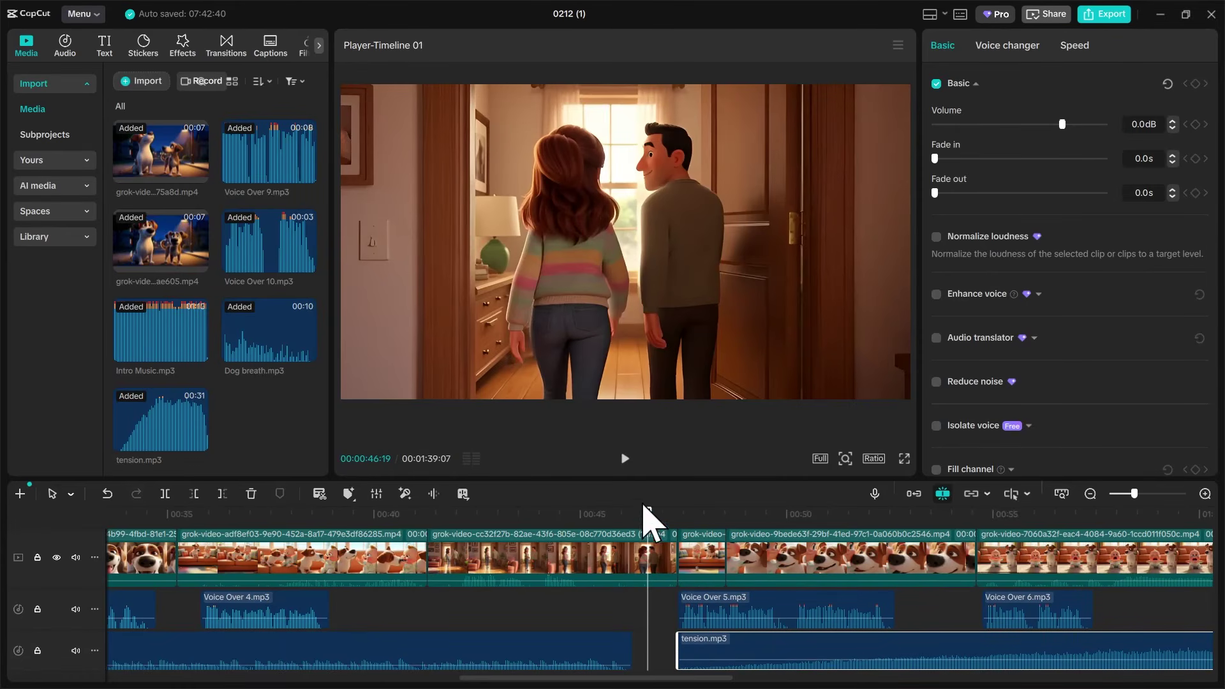
Step: Play the timeline from 00:00:40:10 into the start of Voice Over 5.mp3 to check the music change
{"action": "left_click_drag", "start_coordinate": [644, 518], "coordinate": [580, 516]}
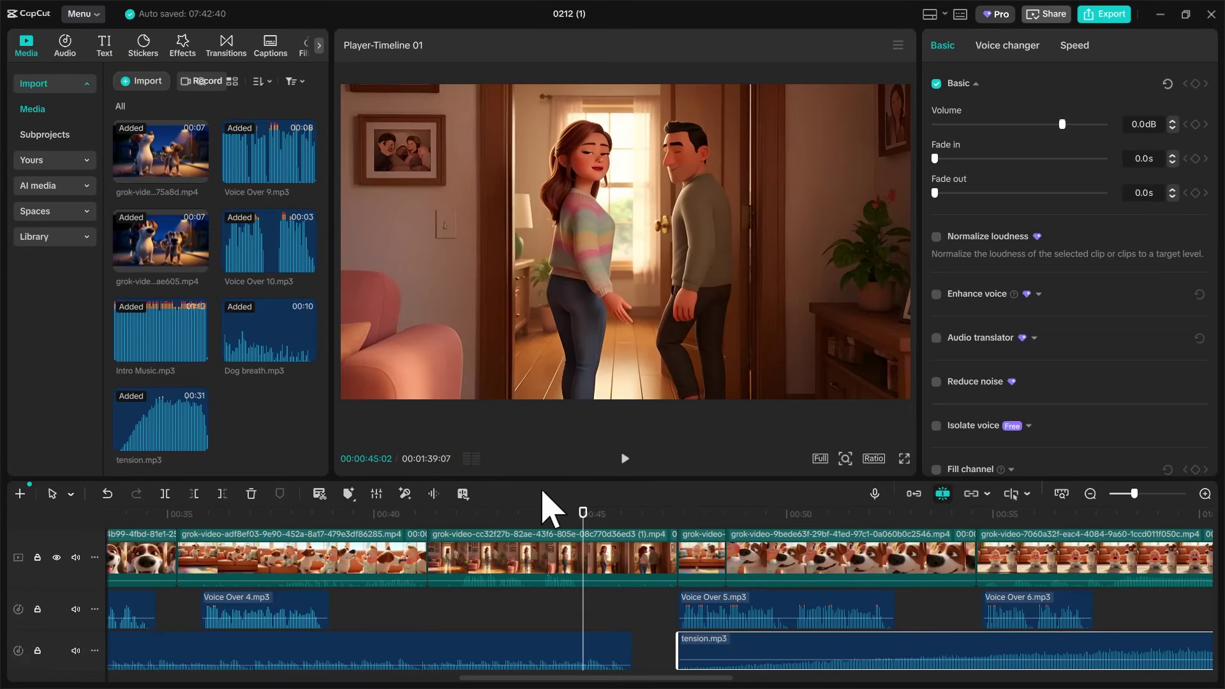
{"action": "left_click", "coordinate": [388, 516]}
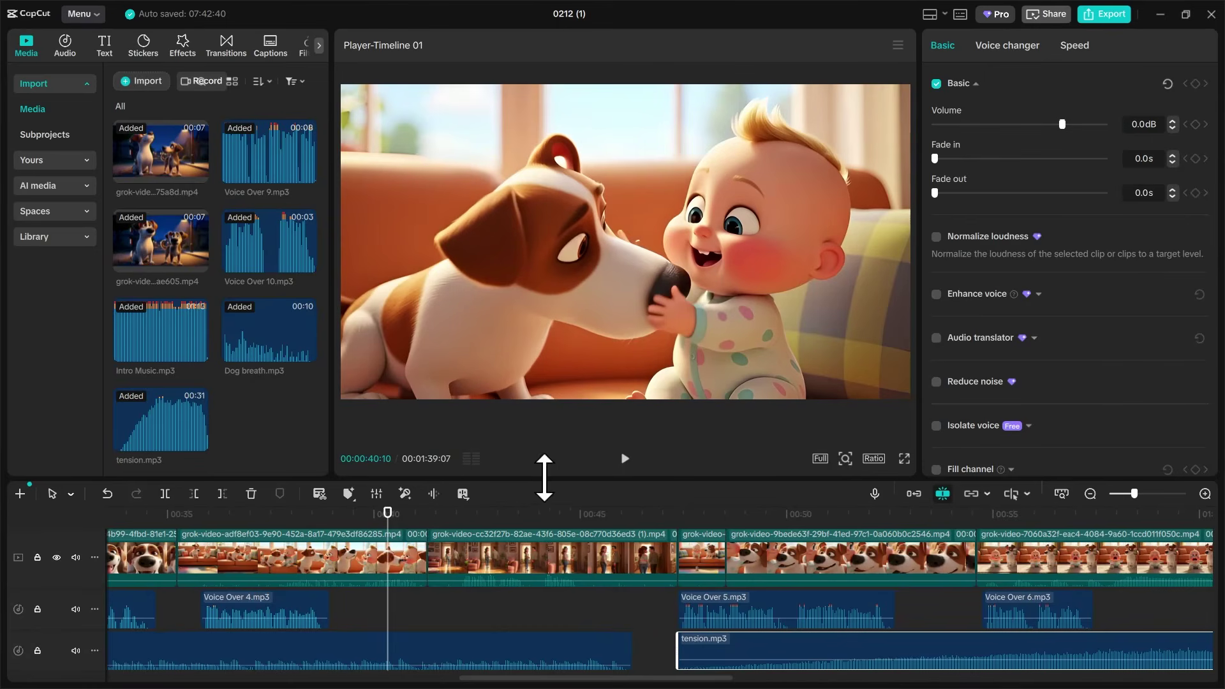
{"action": "left_click", "coordinate": [625, 459]}
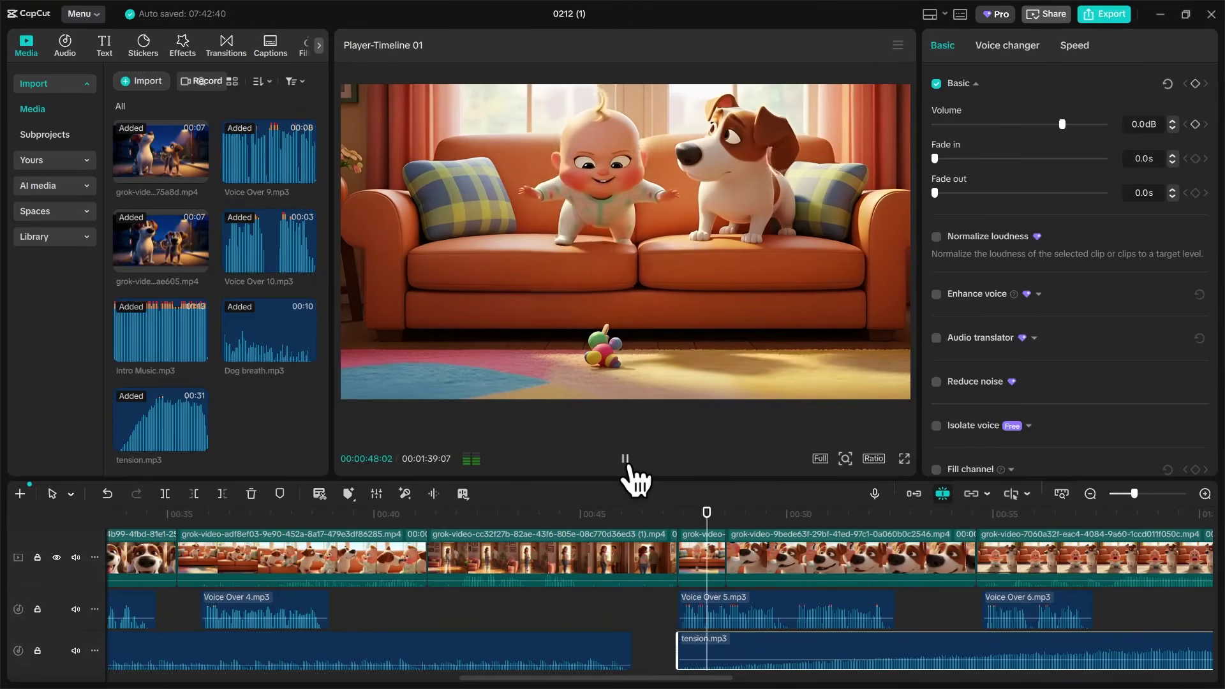
{"action": "left_click", "coordinate": [627, 461]}
Step: Reposition tension.mp3 on the music track so that its start lines up with the start of Voice Over 5.mp3
{"action": "left_click_drag", "start_coordinate": [791, 660], "coordinate": [970, 648]}
{"action": "left_click_drag", "start_coordinate": [855, 642], "coordinate": [738, 643]}
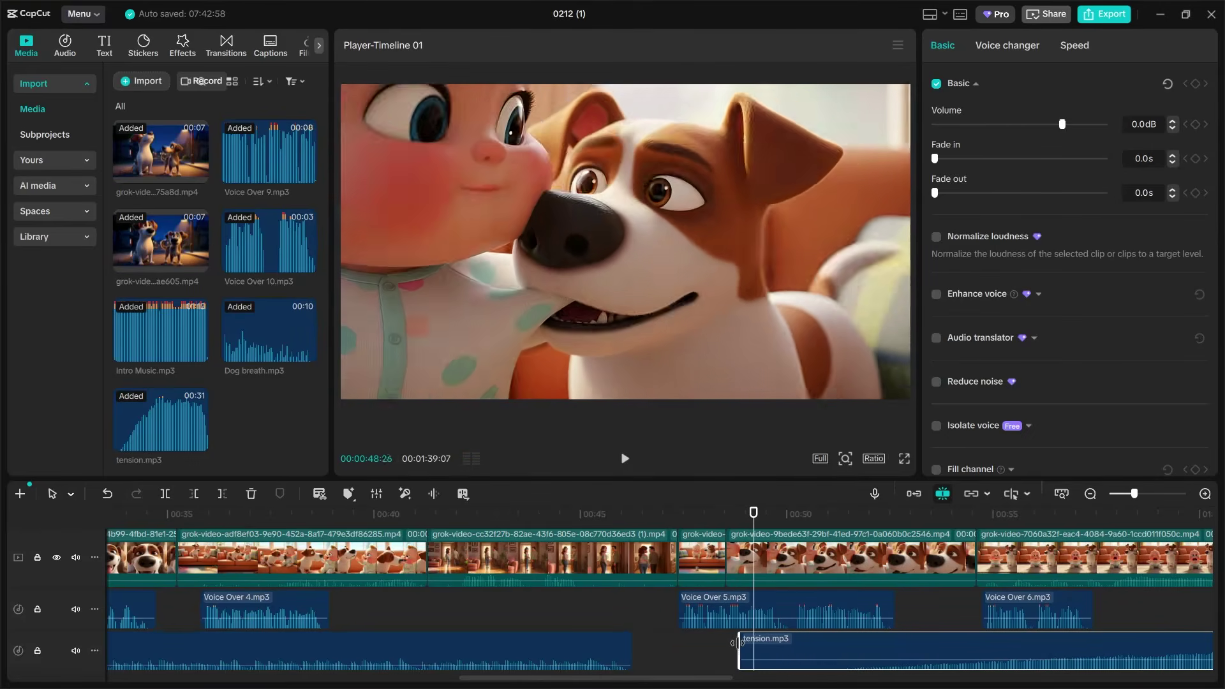
{"action": "left_click_drag", "start_coordinate": [840, 645], "coordinate": [732, 636]}
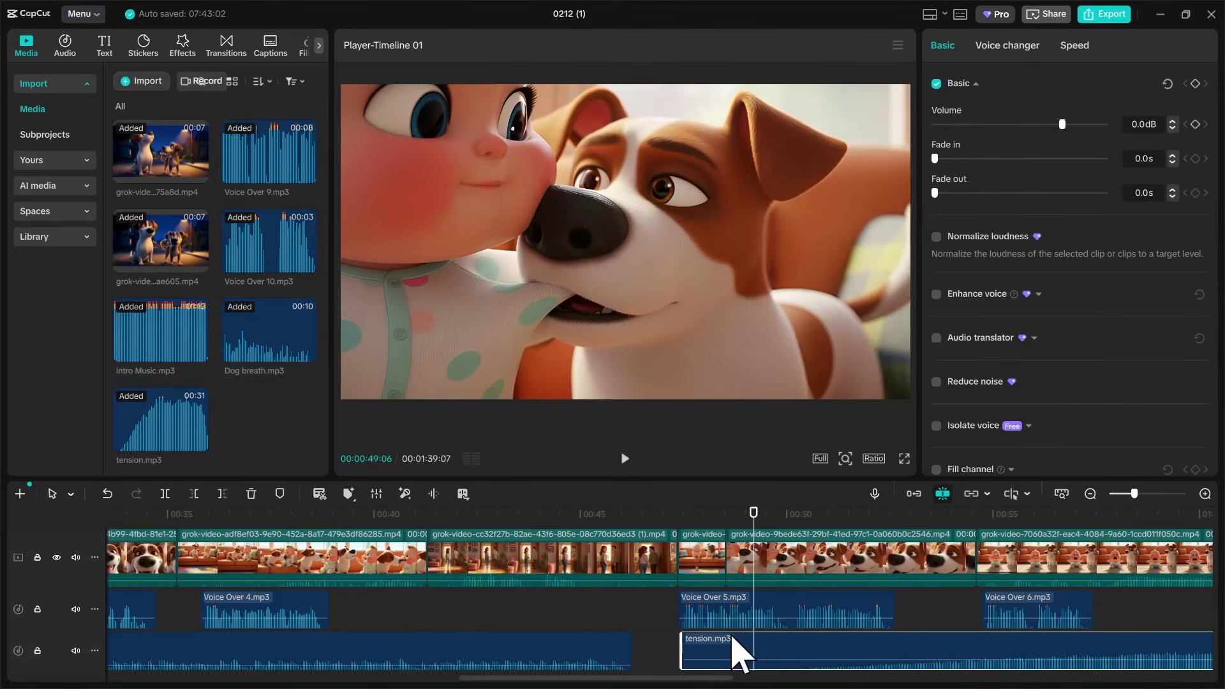
Step: Play from the couple's shot to the crying baby and lower the volume of tension.mp3 to -12.8 dB
{"action": "left_click", "coordinate": [527, 514]}
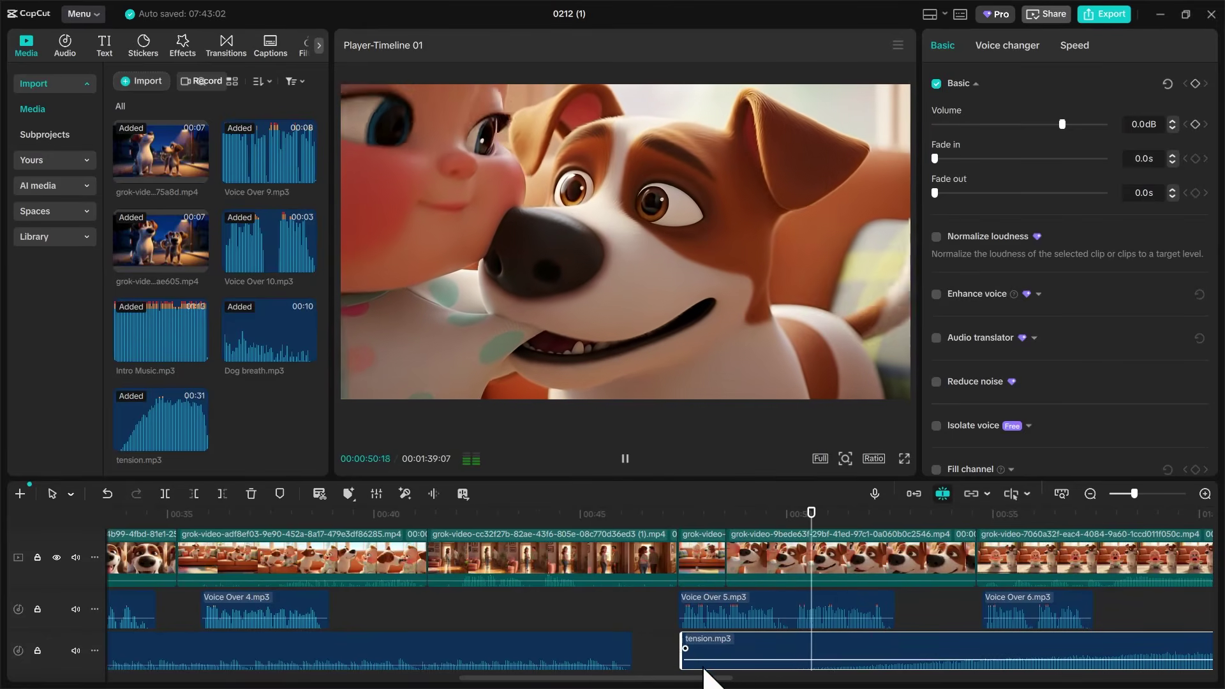
{"action": "left_click_drag", "start_coordinate": [705, 677], "coordinate": [801, 680]}
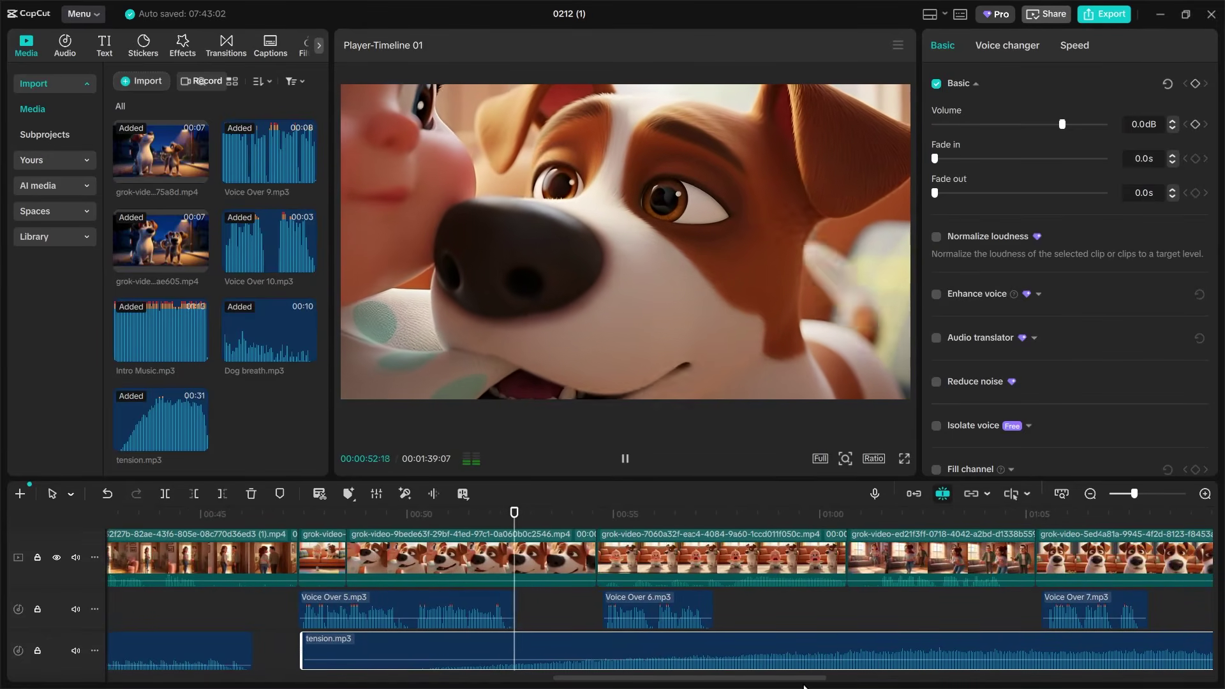
{"action": "scroll", "coordinate": [756, 679], "scroll_direction": "right", "scroll_amount": 1}
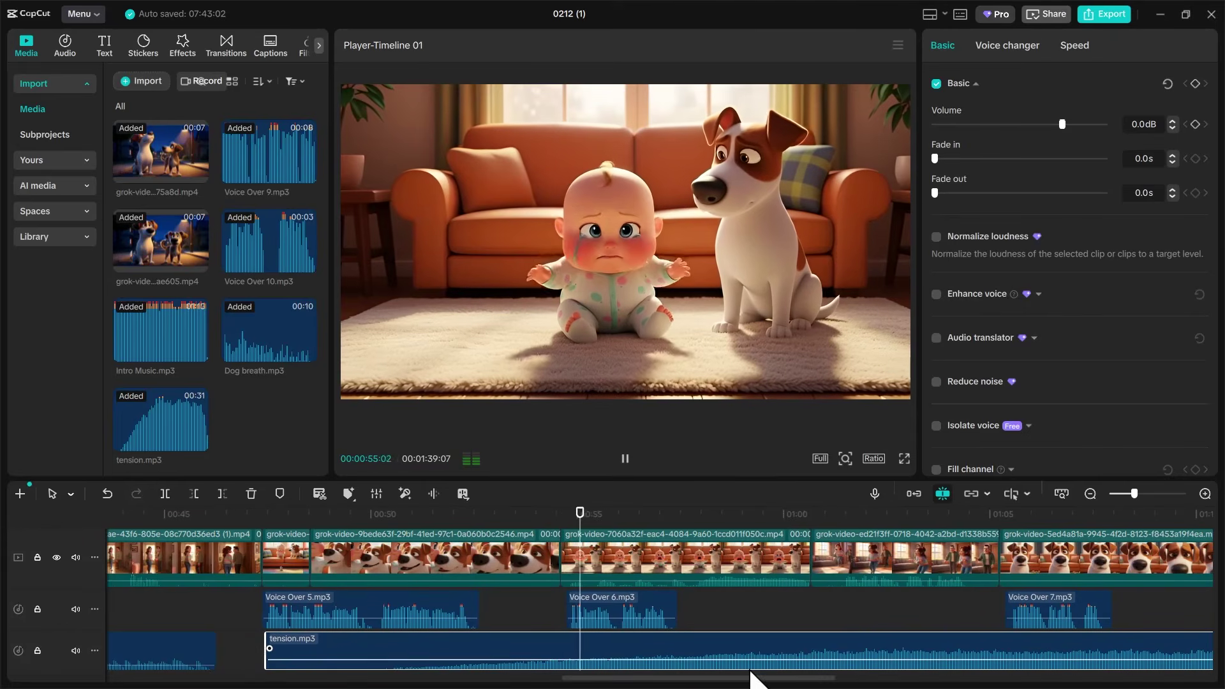
{"action": "left_click", "coordinate": [590, 516]}
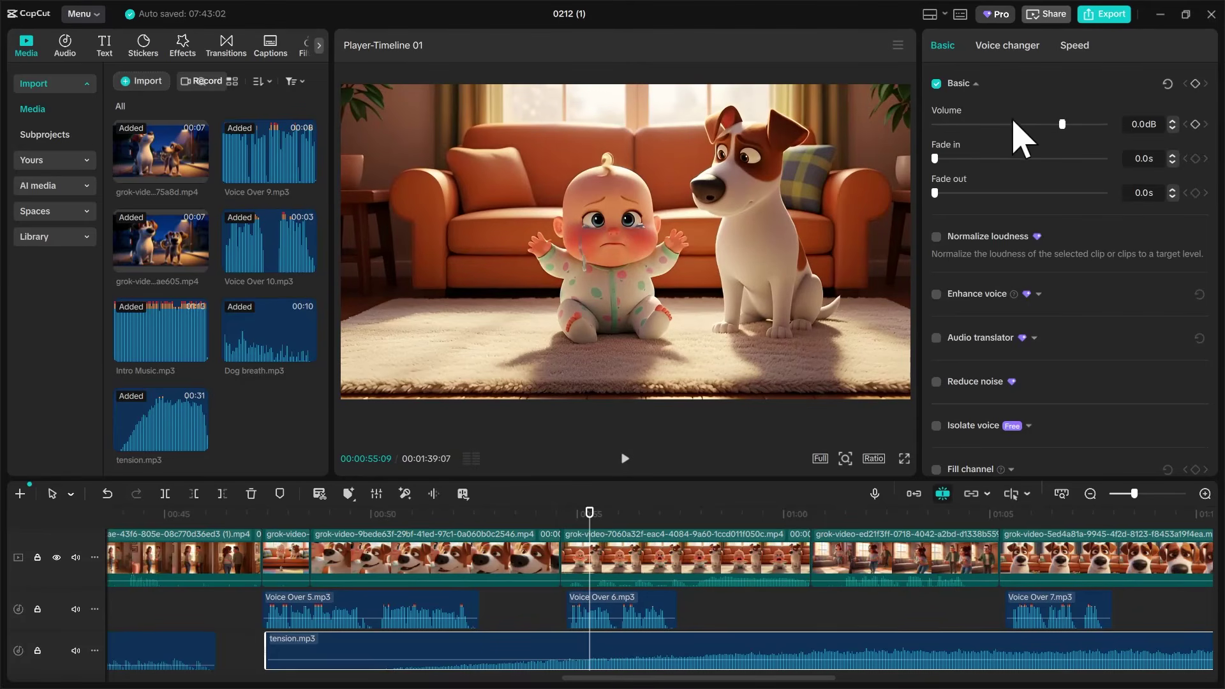
{"action": "left_click_drag", "start_coordinate": [1062, 125], "coordinate": [1034, 146]}
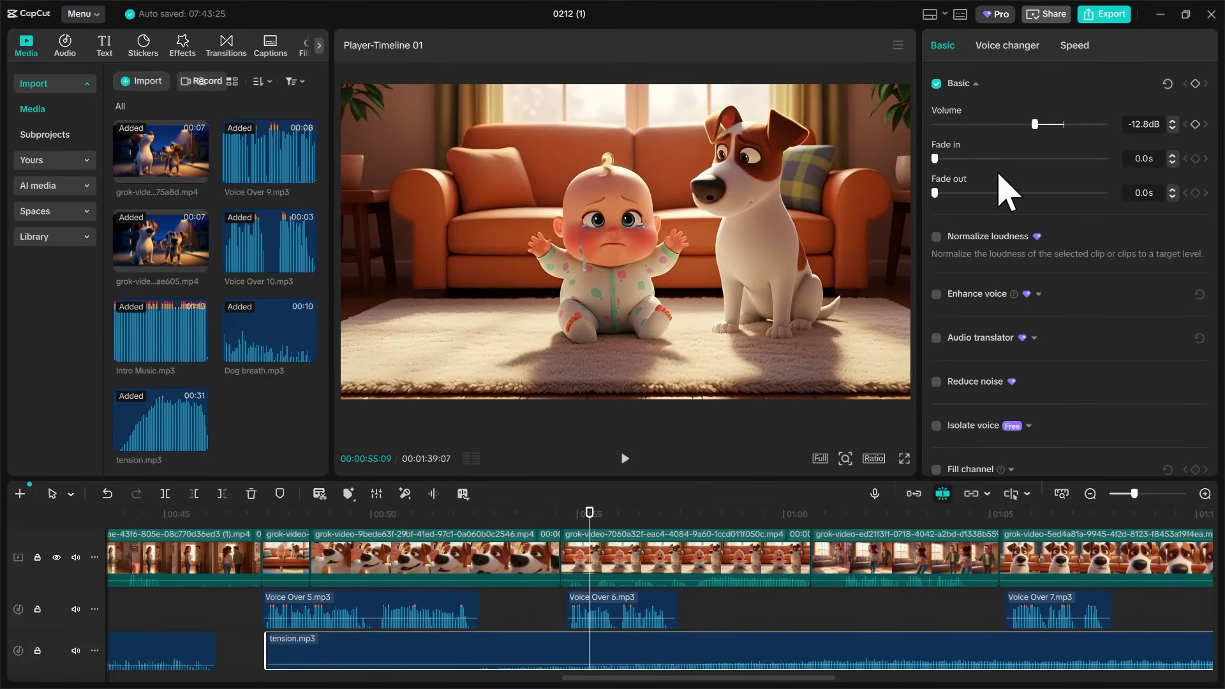
Step: Play from 00:00:47:05 to the dog's sad close-up and set the volume of tension.mp3 to -20.0 dB
{"action": "left_click", "coordinate": [255, 516]}
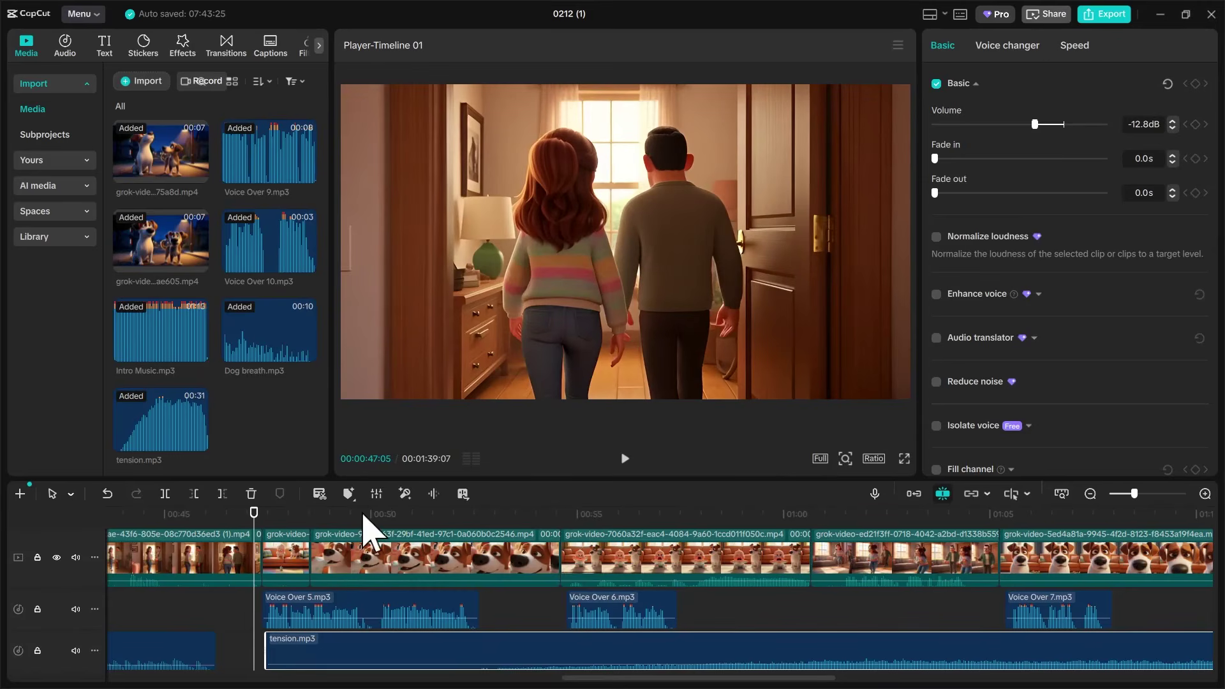
{"action": "left_click", "coordinate": [625, 459]}
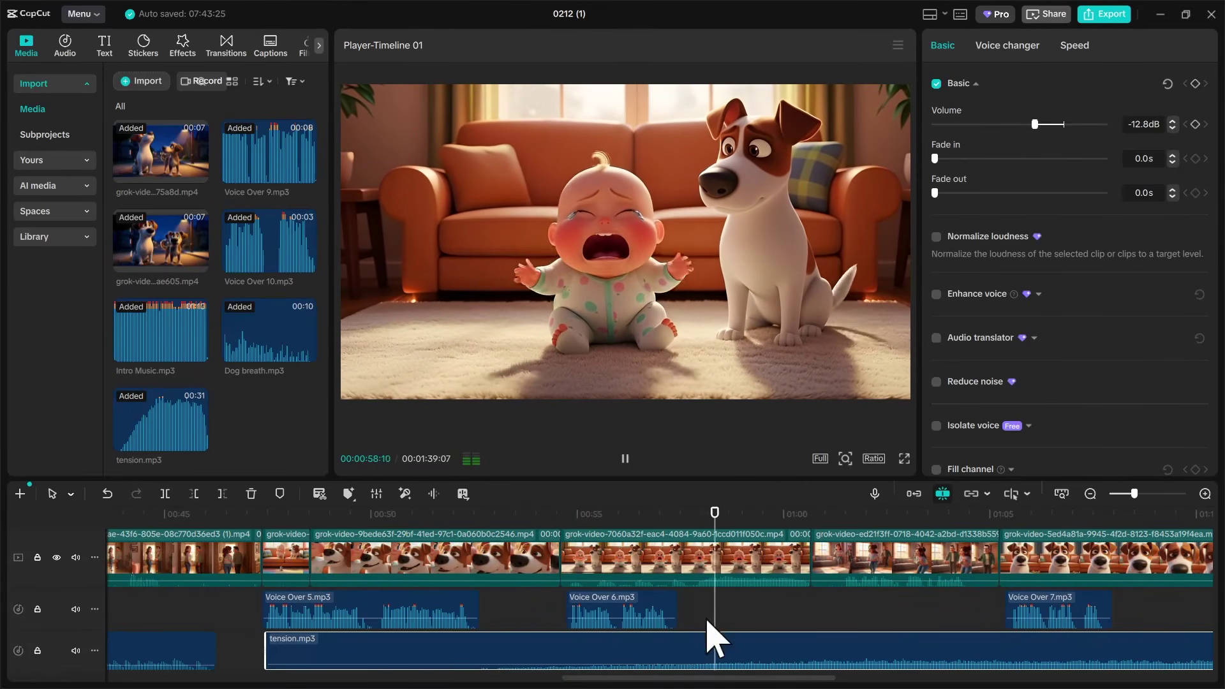
{"action": "left_click_drag", "start_coordinate": [745, 683], "coordinate": [794, 684]}
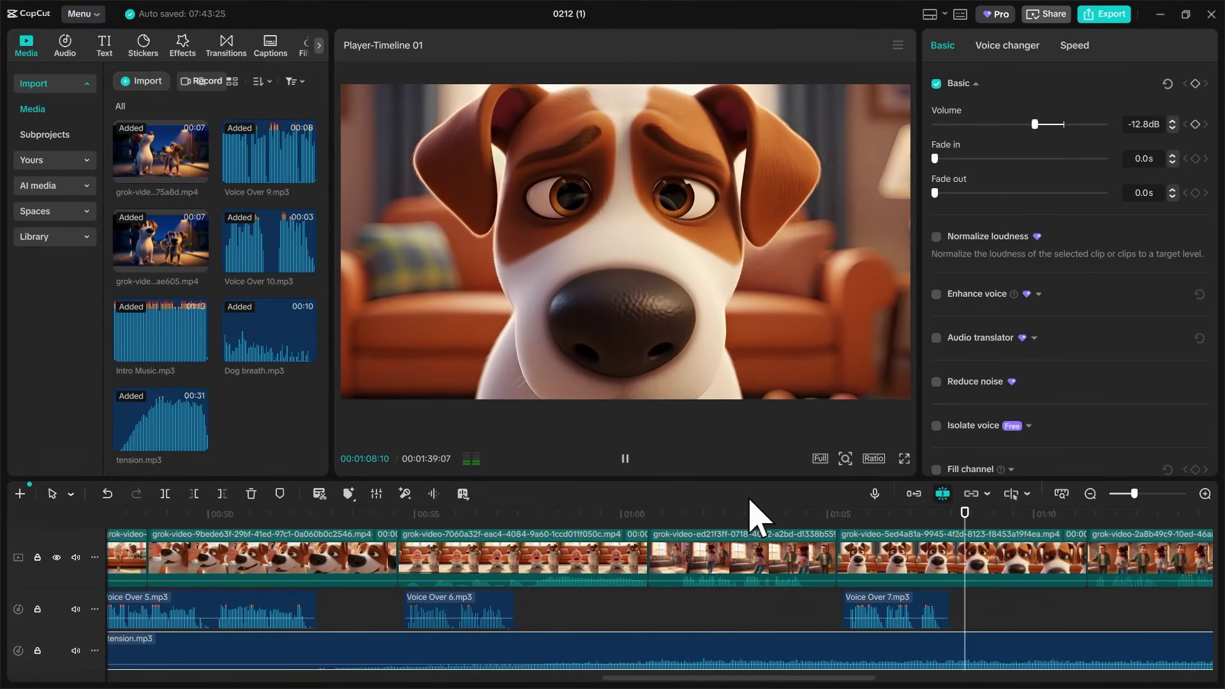
{"action": "left_click", "coordinate": [625, 459]}
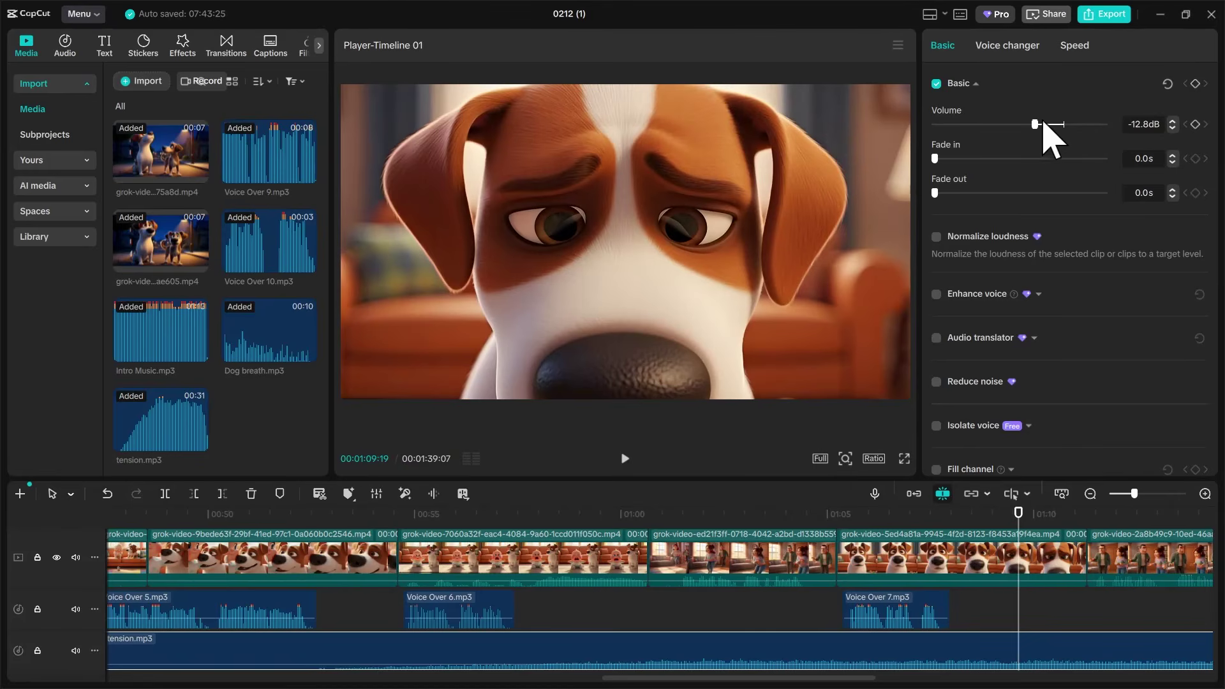
{"action": "left_click_drag", "start_coordinate": [1034, 126], "coordinate": [1019, 131]}
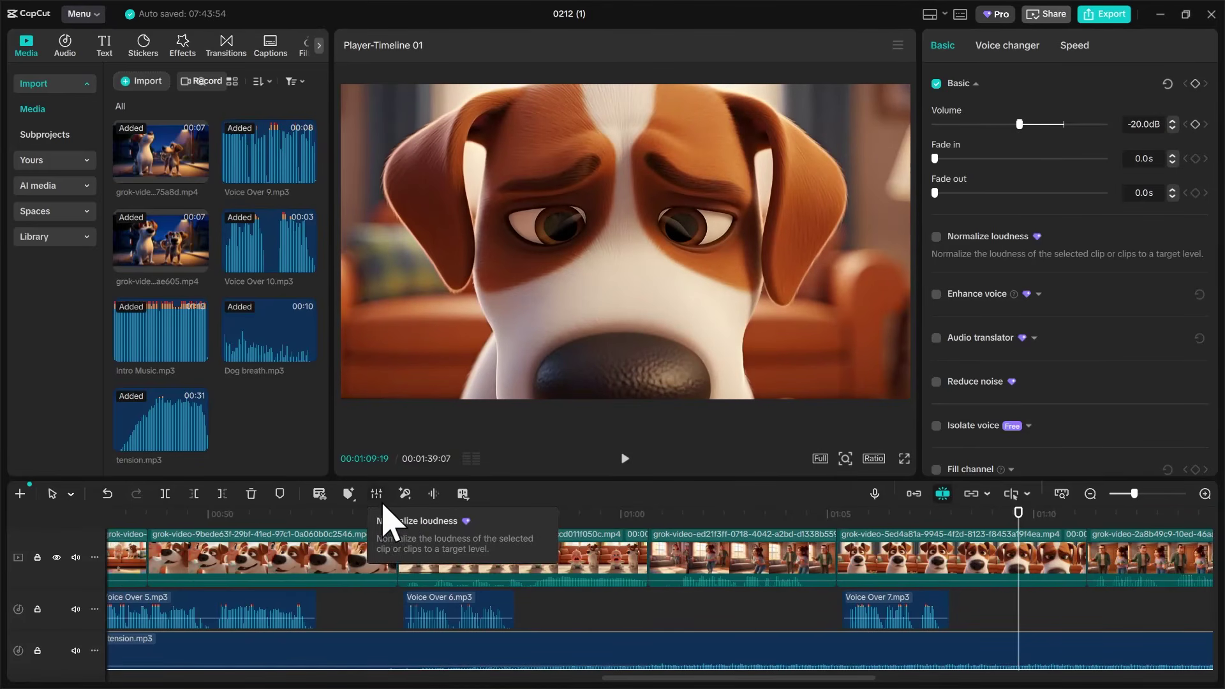
Step: Play the timeline from the Voice Over 5 section to the end of the dog's shot outside the house, stopping at 00:01:23:12
{"action": "left_click", "coordinate": [357, 514]}
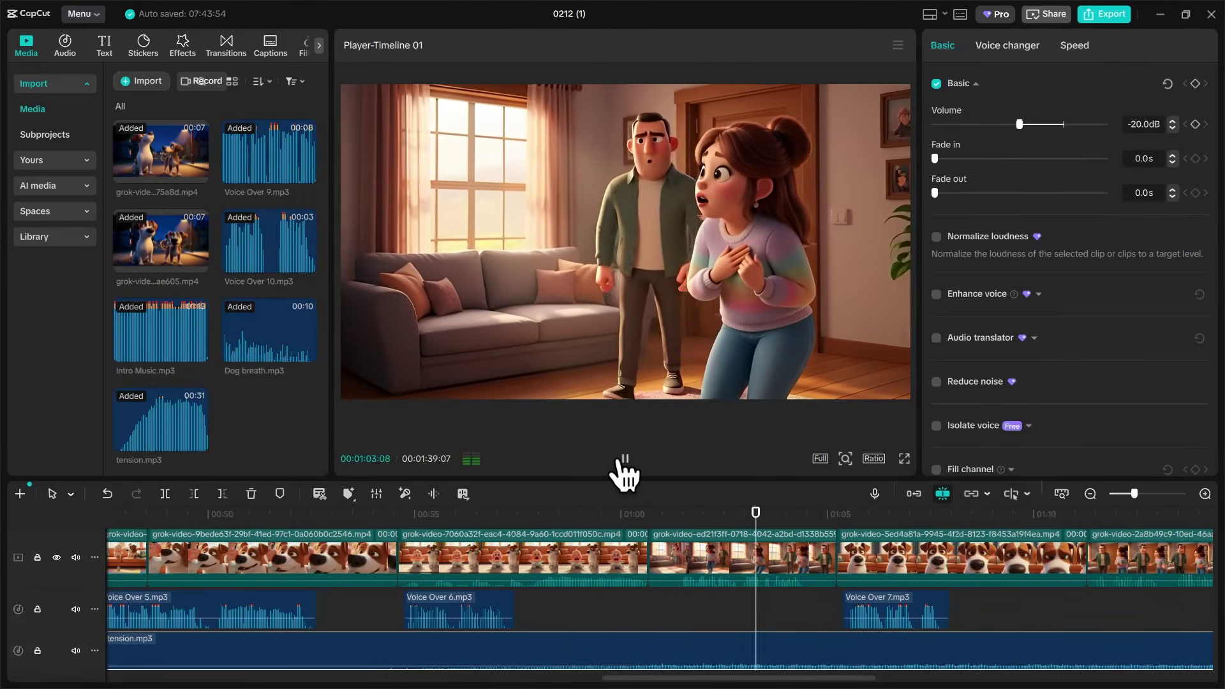
{"action": "left_click_drag", "start_coordinate": [810, 682], "coordinate": [942, 681]}
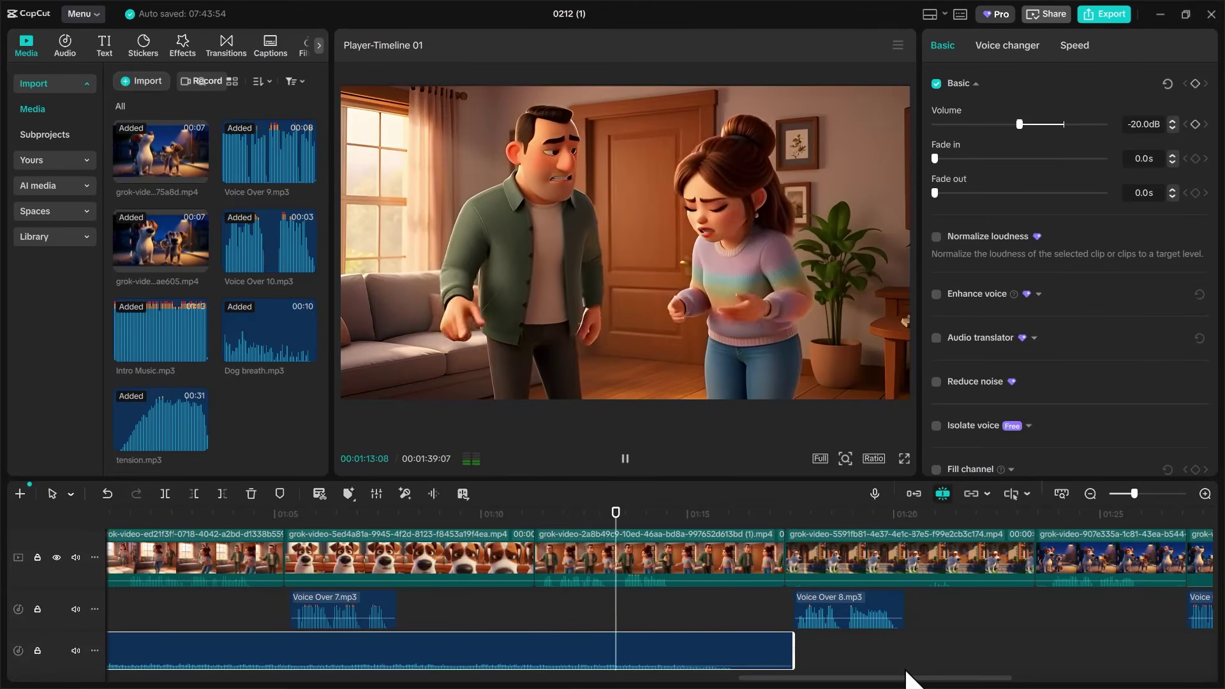
{"action": "left_click_drag", "start_coordinate": [917, 680], "coordinate": [963, 683]}
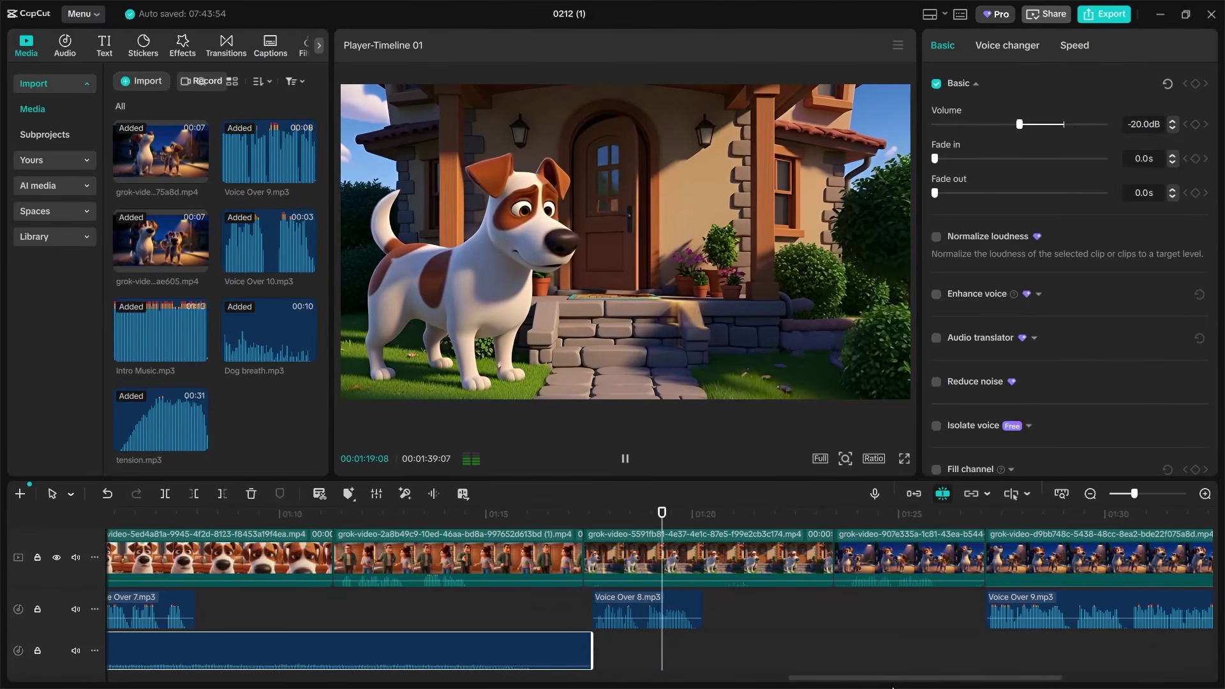
{"action": "left_click_drag", "start_coordinate": [894, 686], "coordinate": [926, 687]}
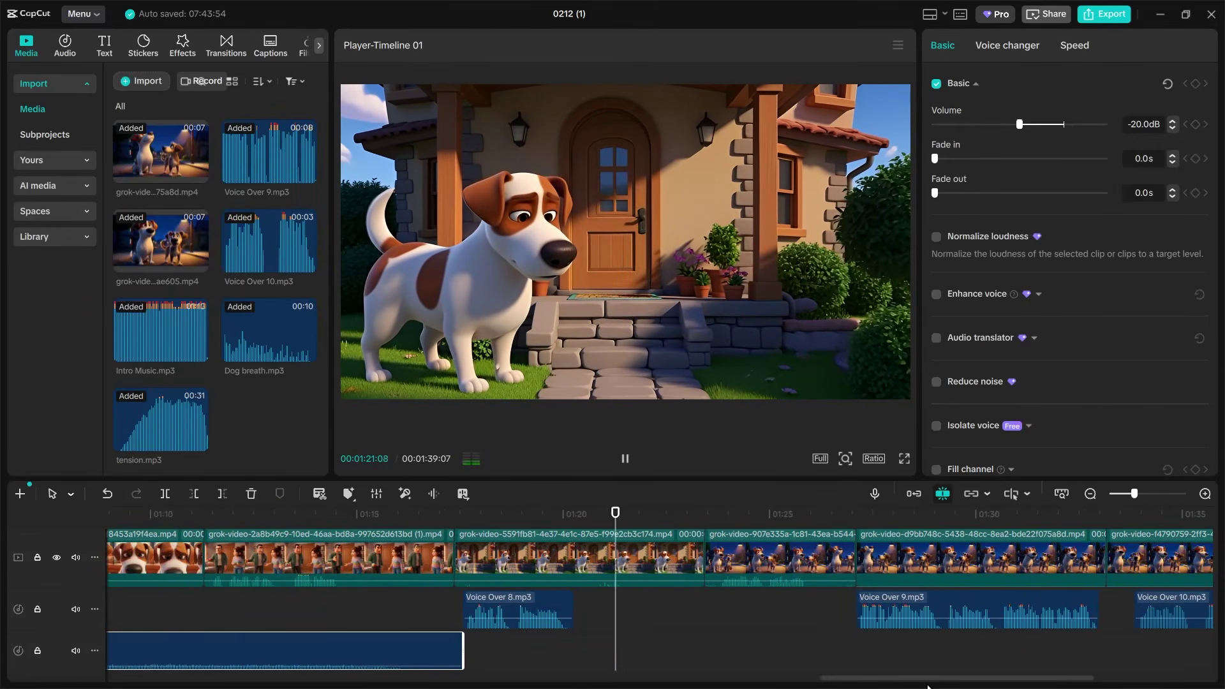
{"action": "left_click", "coordinate": [625, 458]}
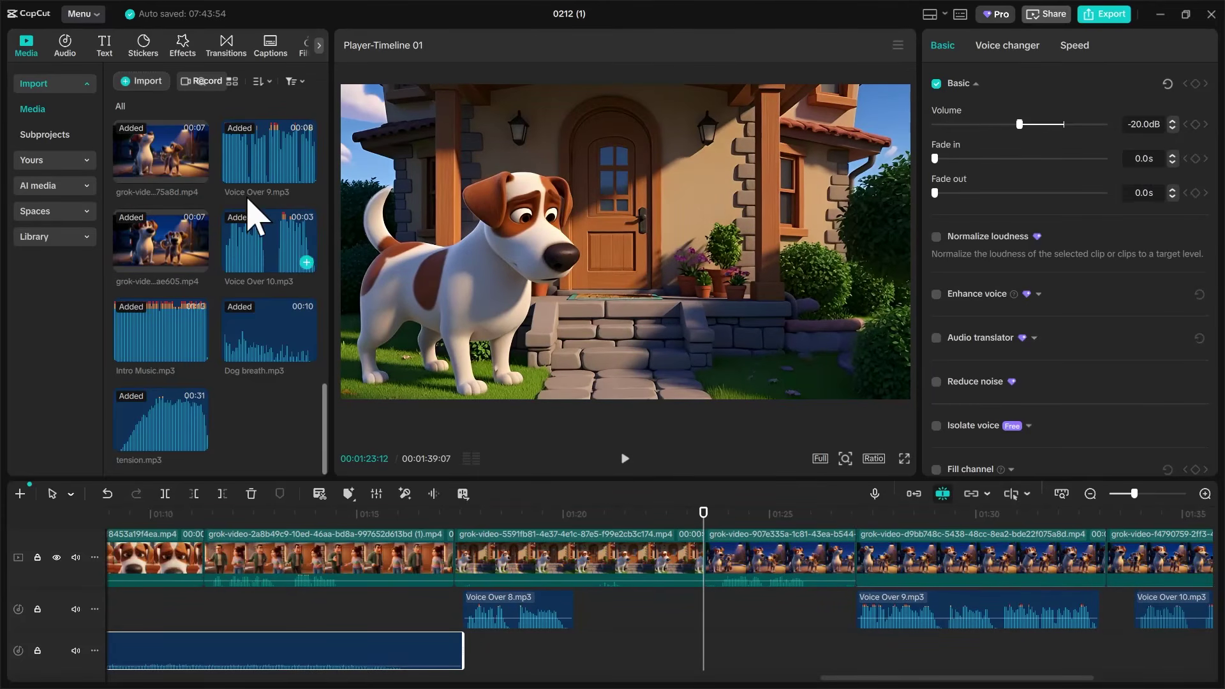
Step: Import Sad music.mp3 from the Music folder and place it on the music track after tension.mp3, starting partway through Voice Over 8.mp3
{"action": "left_click", "coordinate": [142, 83]}
{"action": "left_click", "coordinate": [217, 175]}
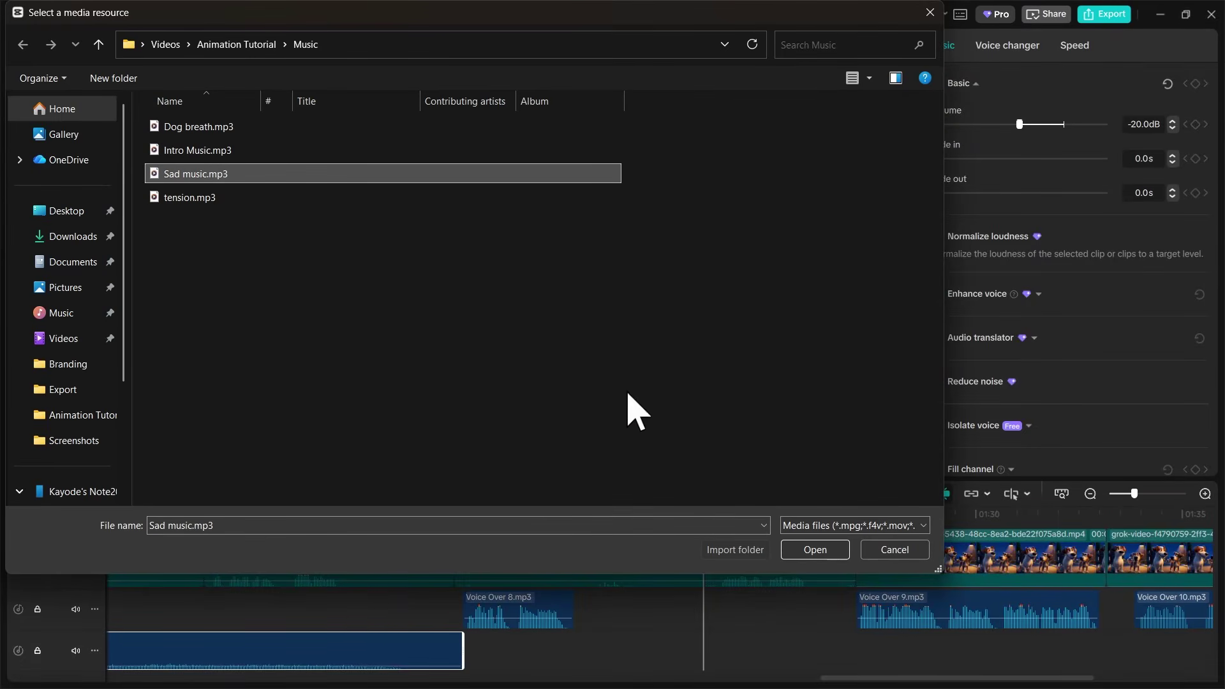
{"action": "left_click", "coordinate": [823, 551]}
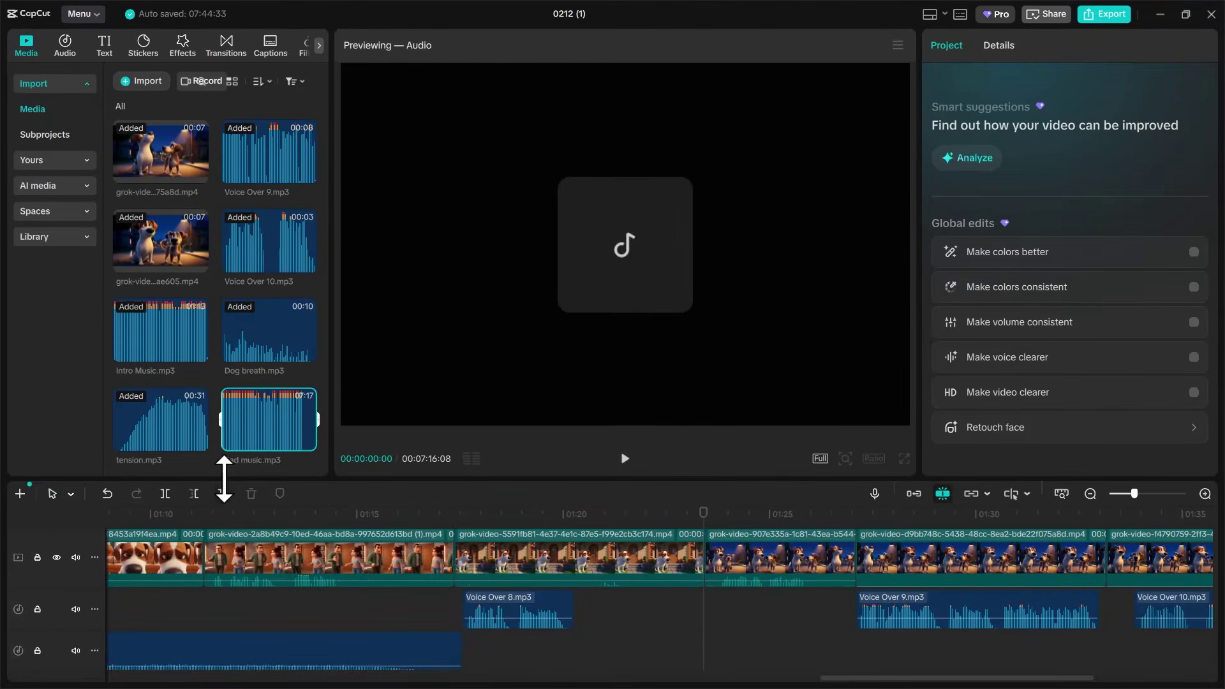
{"action": "left_click_drag", "start_coordinate": [245, 437], "coordinate": [506, 651]}
{"action": "left_click_drag", "start_coordinate": [590, 620], "coordinate": [606, 624]}
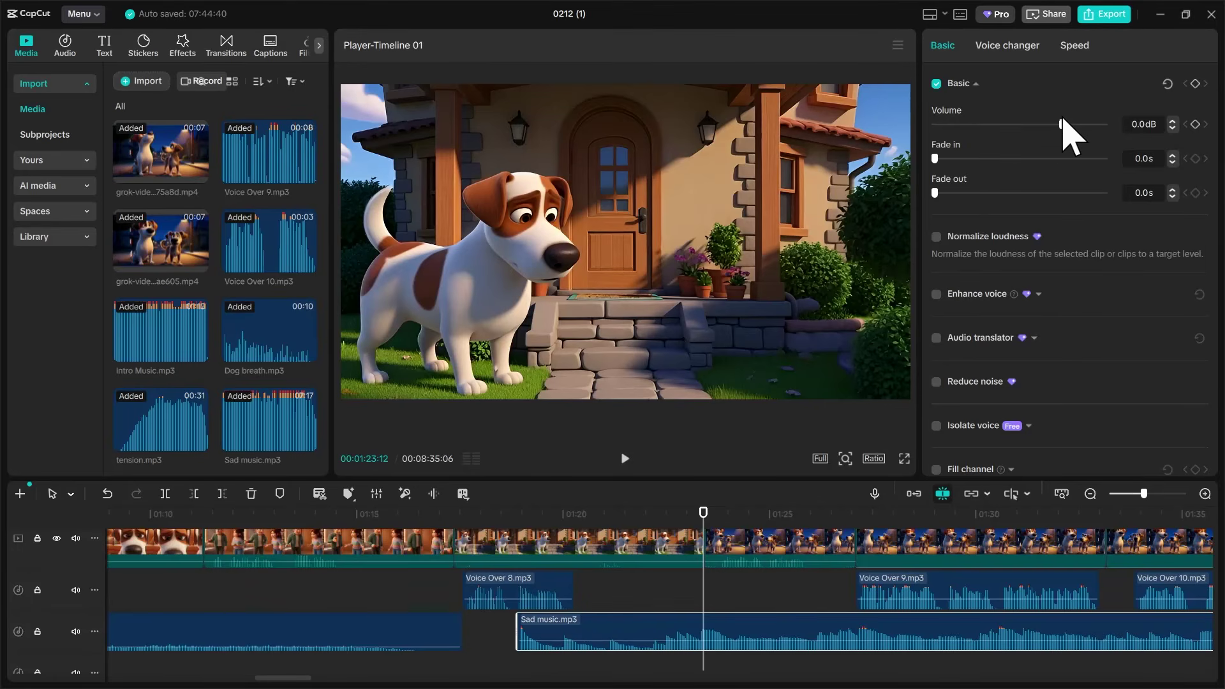
Step: Set the volume of Sad music.mp3 to -16.7 dB and play from just before Voice Over 8.mp3 through the final night street scene
{"action": "left_click_drag", "start_coordinate": [1053, 129], "coordinate": [1025, 143]}
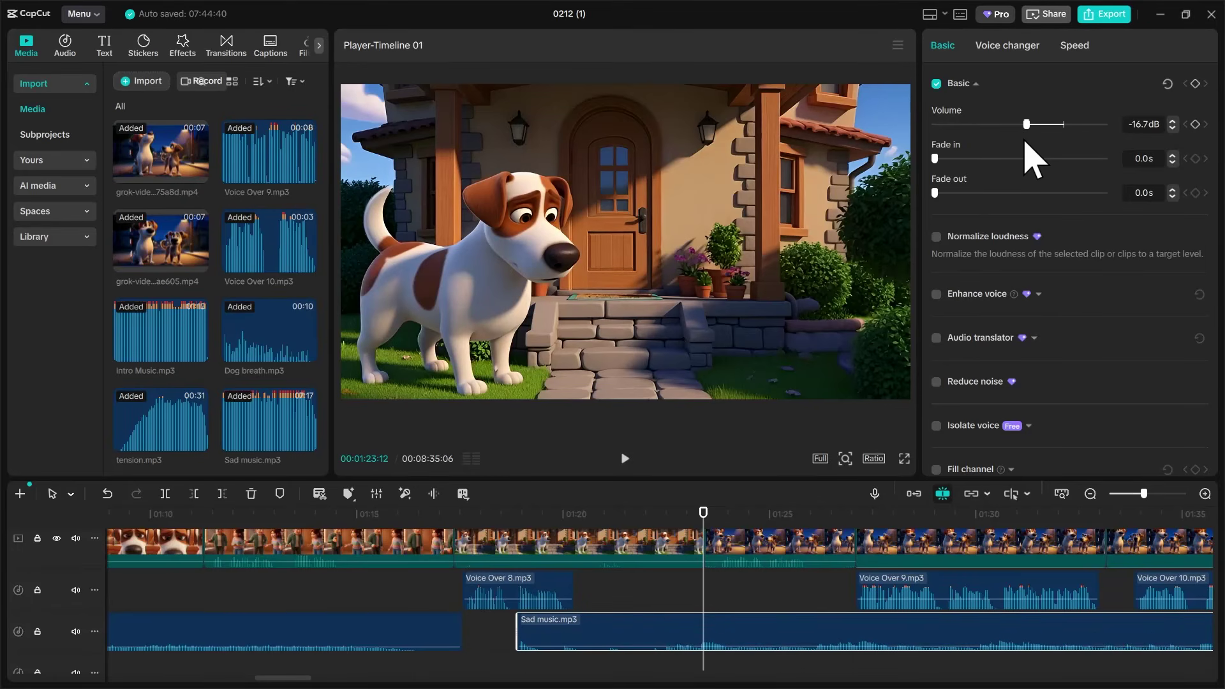
{"action": "left_click", "coordinate": [433, 514]}
{"action": "left_click", "coordinate": [625, 461]}
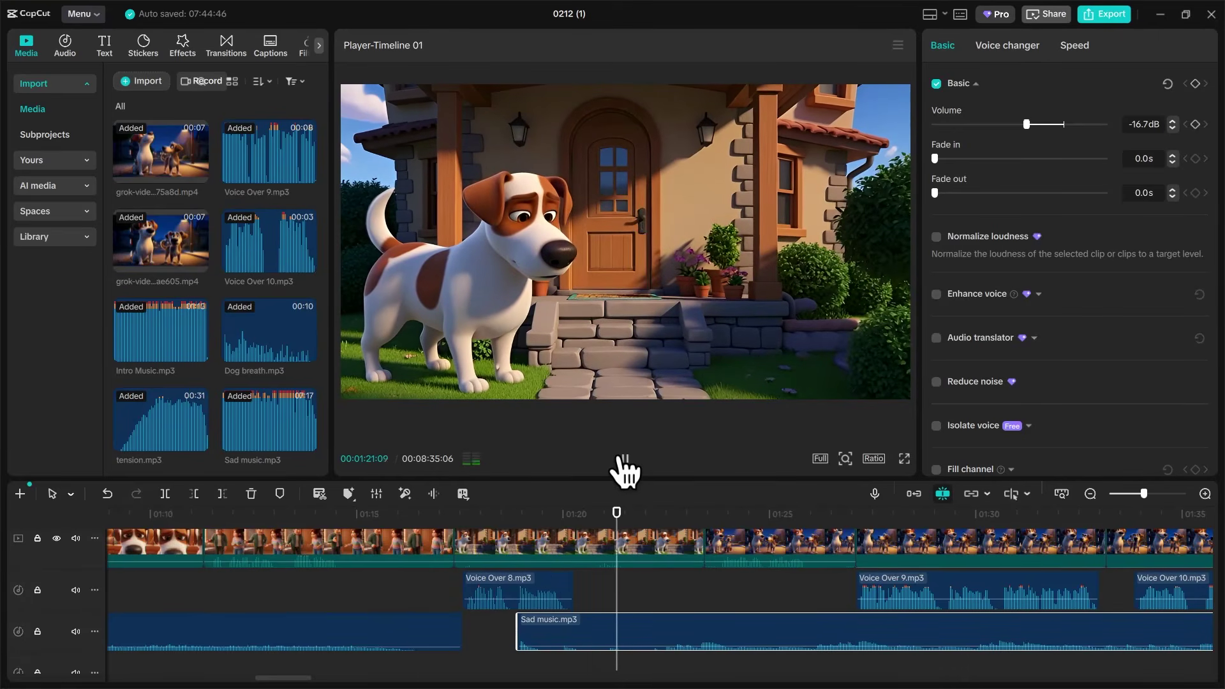
{"action": "left_click_drag", "start_coordinate": [276, 679], "coordinate": [305, 688]}
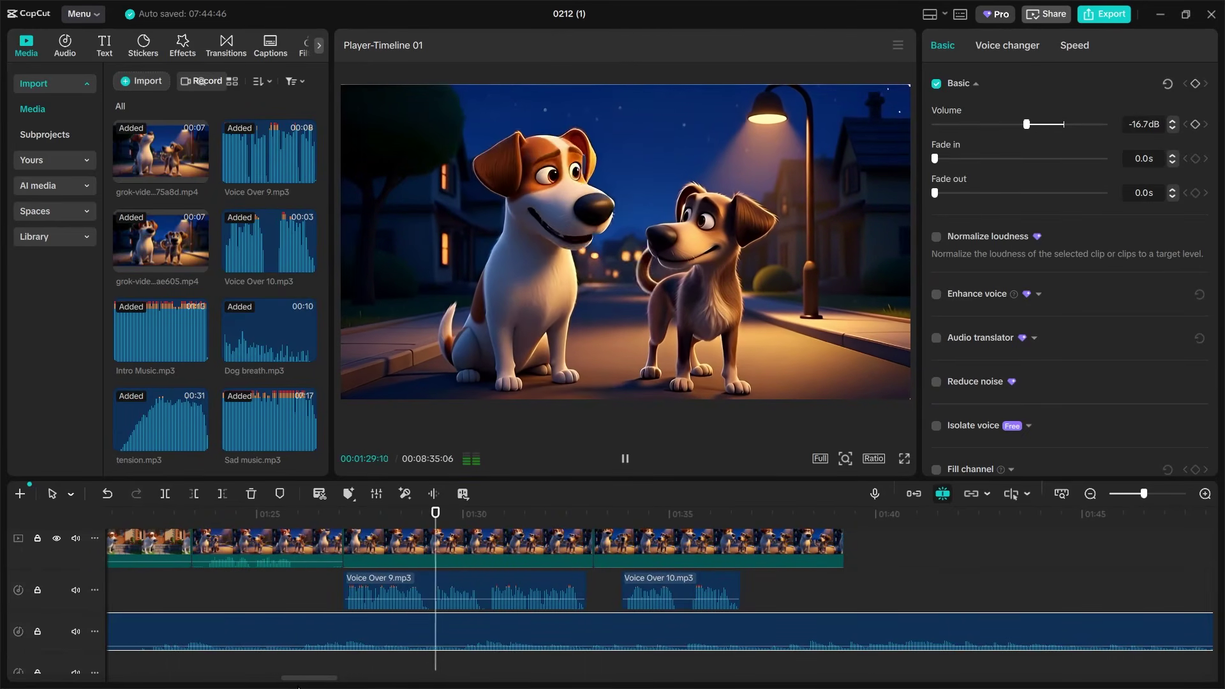
{"action": "left_click_drag", "start_coordinate": [300, 686], "coordinate": [326, 683]}
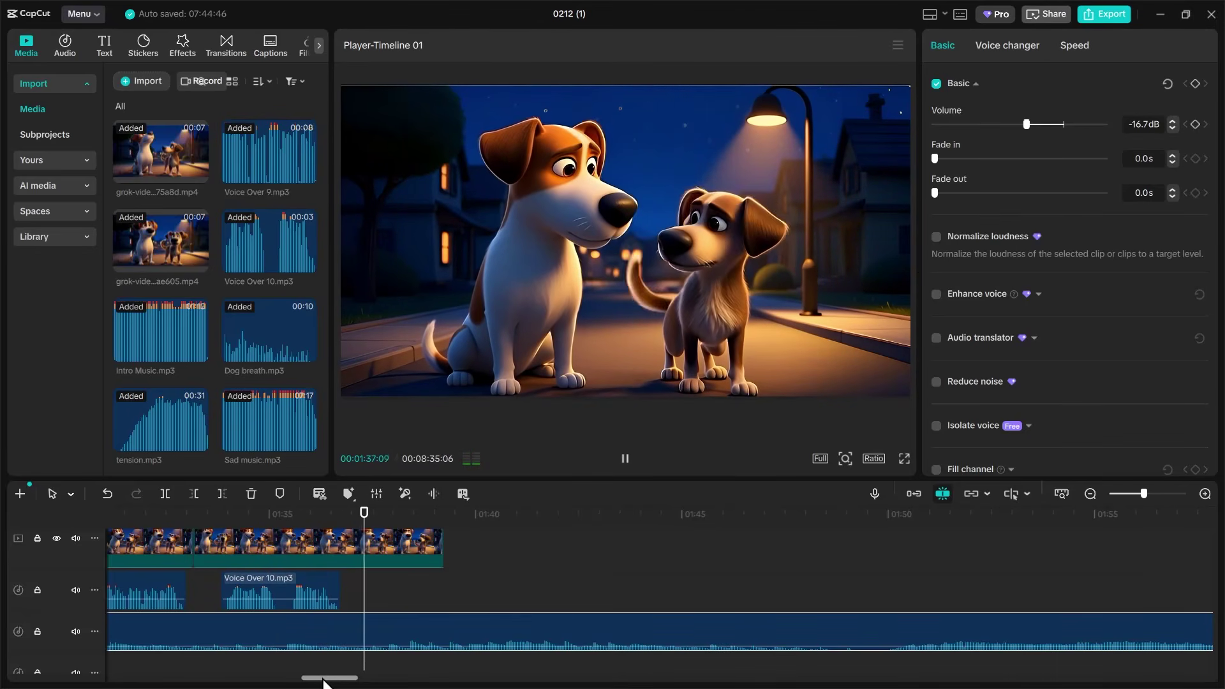
Step: Split Sad music.mp3 at 00:01:41:23, shortly after the last video clip ends, and delete the remaining part
{"action": "left_click_drag", "start_coordinate": [323, 682], "coordinate": [336, 683]}
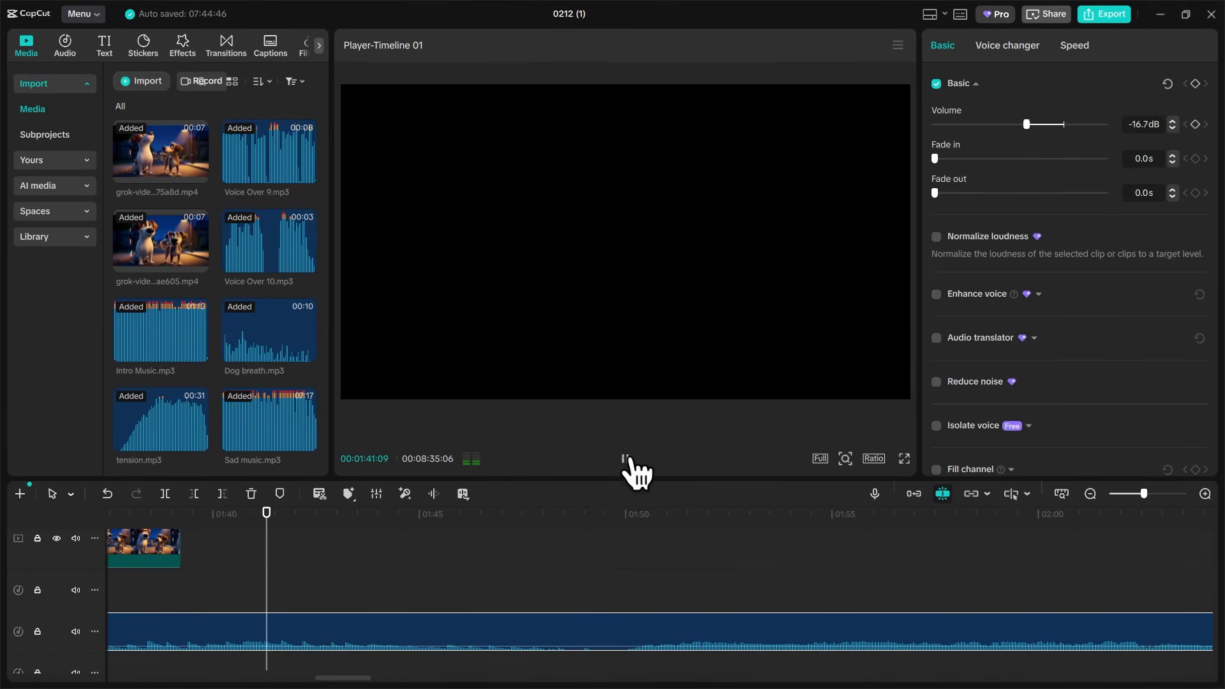
{"action": "mouse_move", "coordinate": [353, 684]}
{"action": "left_mouse_down"}
{"action": "mouse_move", "coordinate": [471, 678]}
{"action": "mouse_move", "coordinate": [329, 683]}
{"action": "left_mouse_up"}
{"action": "scroll", "coordinate": [491, 616], "scroll_direction": "right", "scroll_amount": 10}
{"action": "scroll", "coordinate": [492, 616], "scroll_direction": "left", "scroll_amount": 6}
{"action": "scroll", "coordinate": [491, 616], "scroll_direction": "right", "scroll_amount": 2}
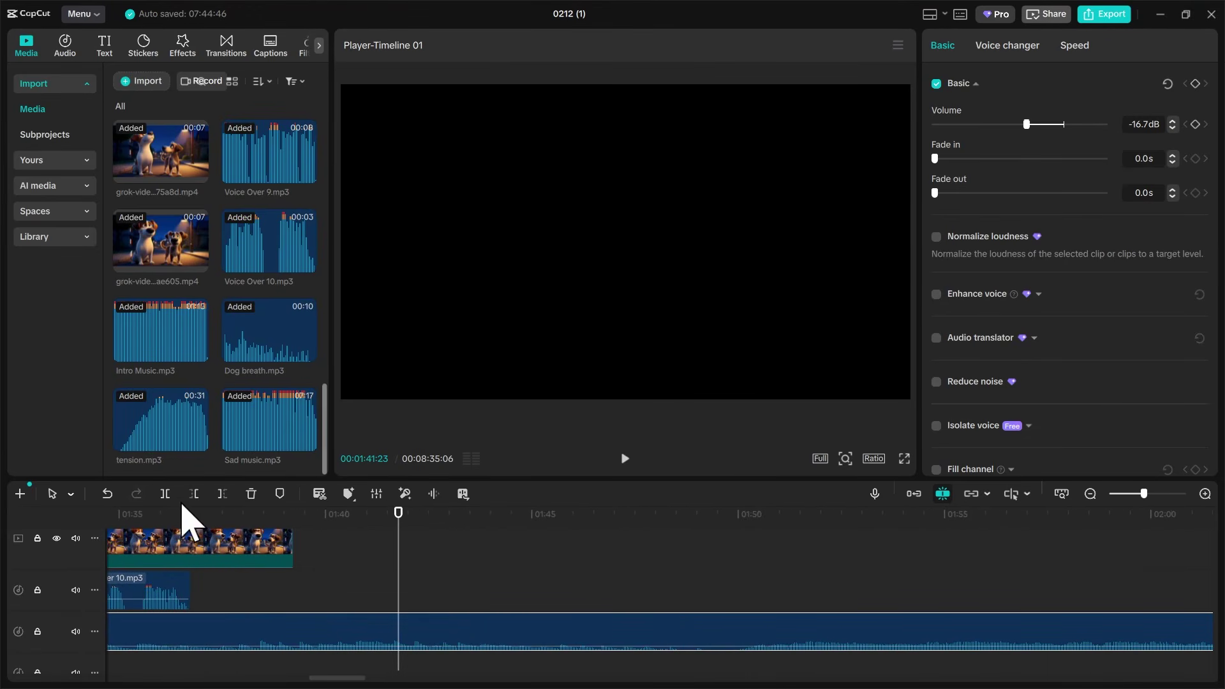
{"action": "left_click", "coordinate": [165, 493]}
{"action": "left_click", "coordinate": [514, 638]}
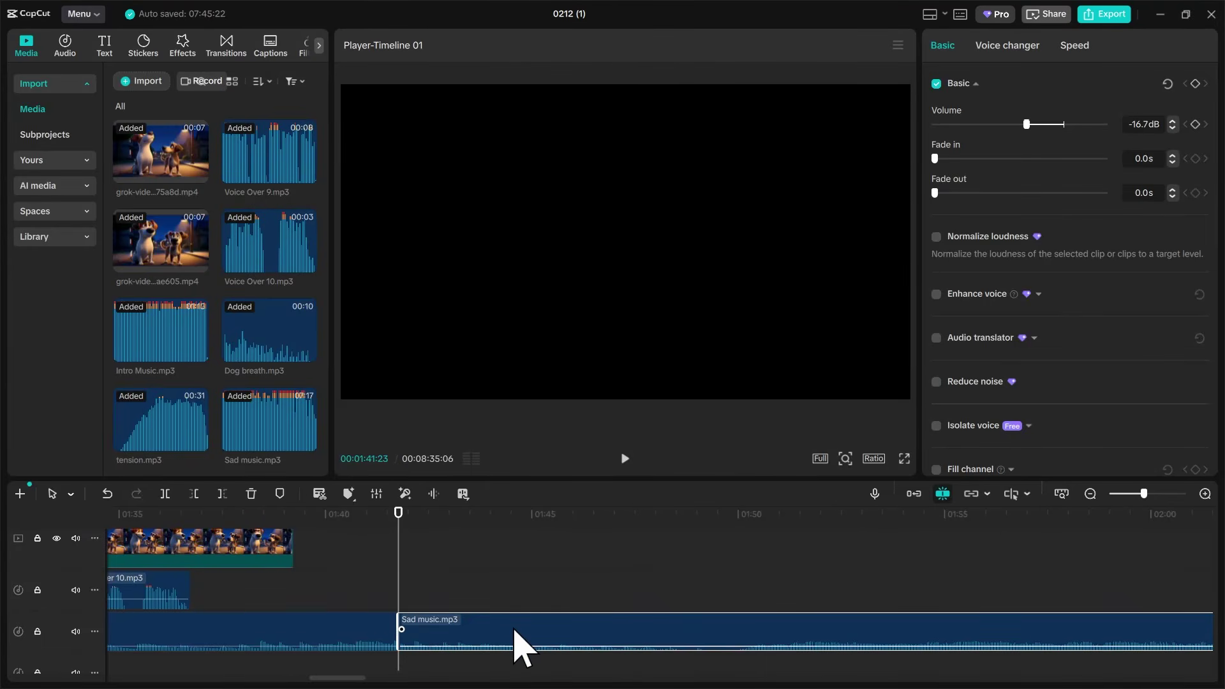
{"action": "key", "text": "Delete"}
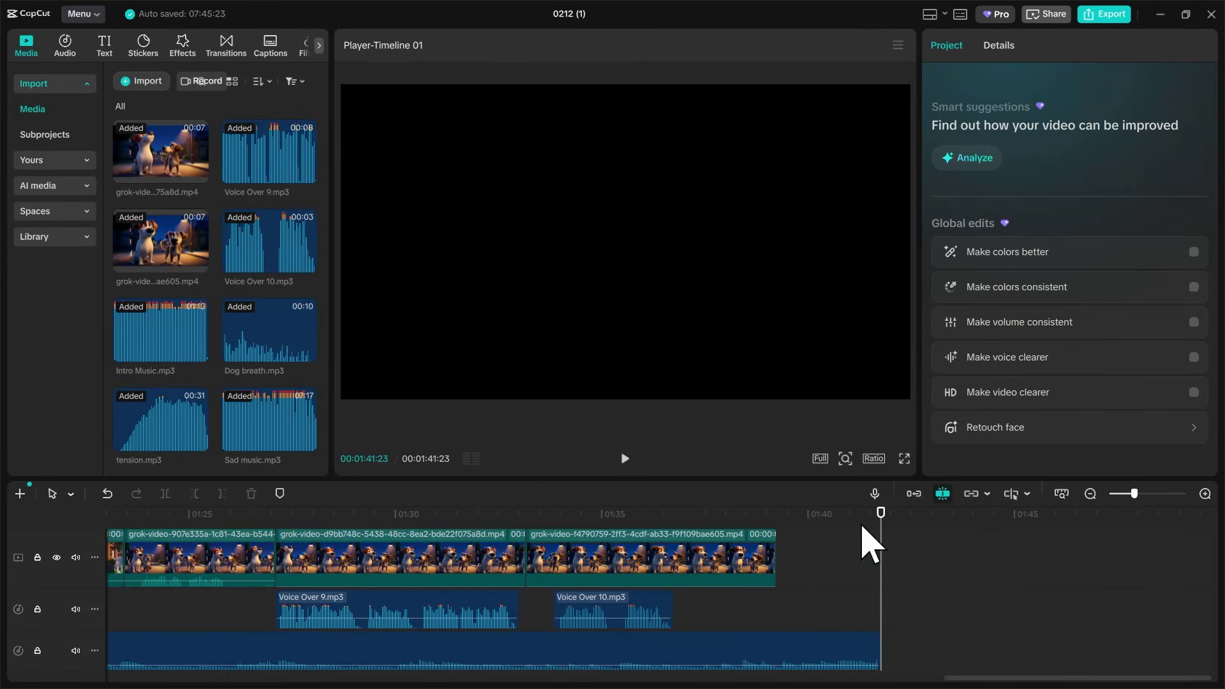
Step: Add a text clip right after the last video clip and enter the quote “Sometimes, Love leaves marks.... But it is still love”
{"action": "left_click_drag", "start_coordinate": [879, 520], "coordinate": [749, 533]}
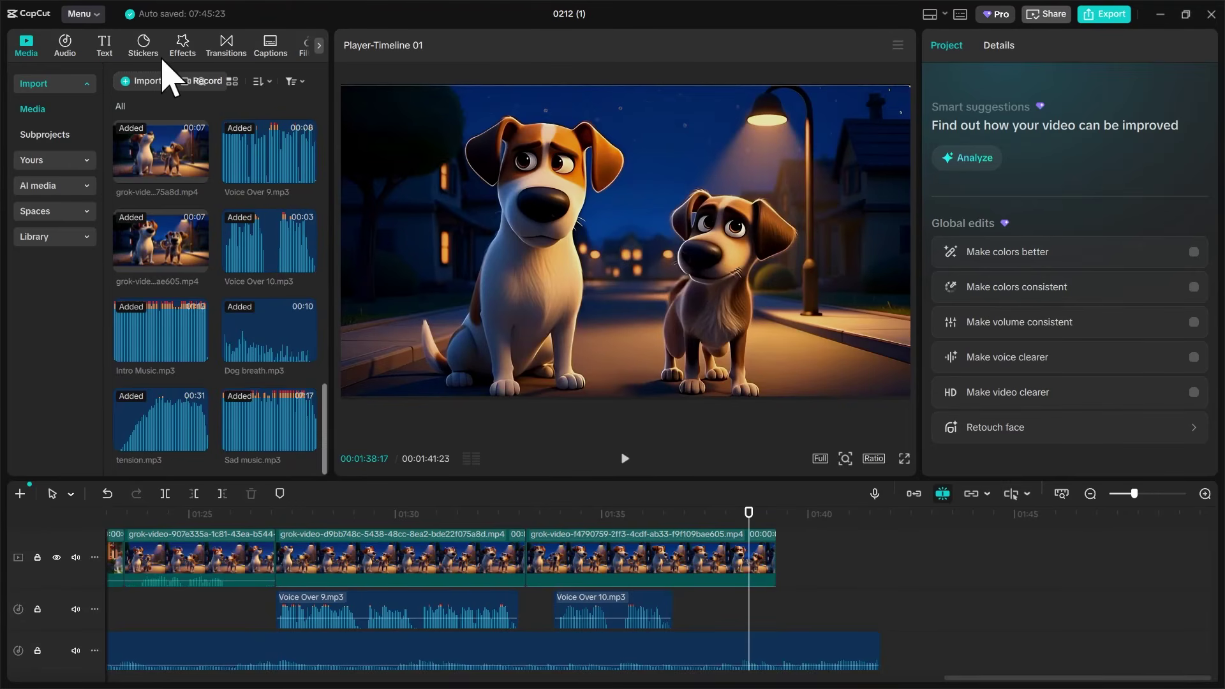
{"action": "left_click", "coordinate": [104, 46]}
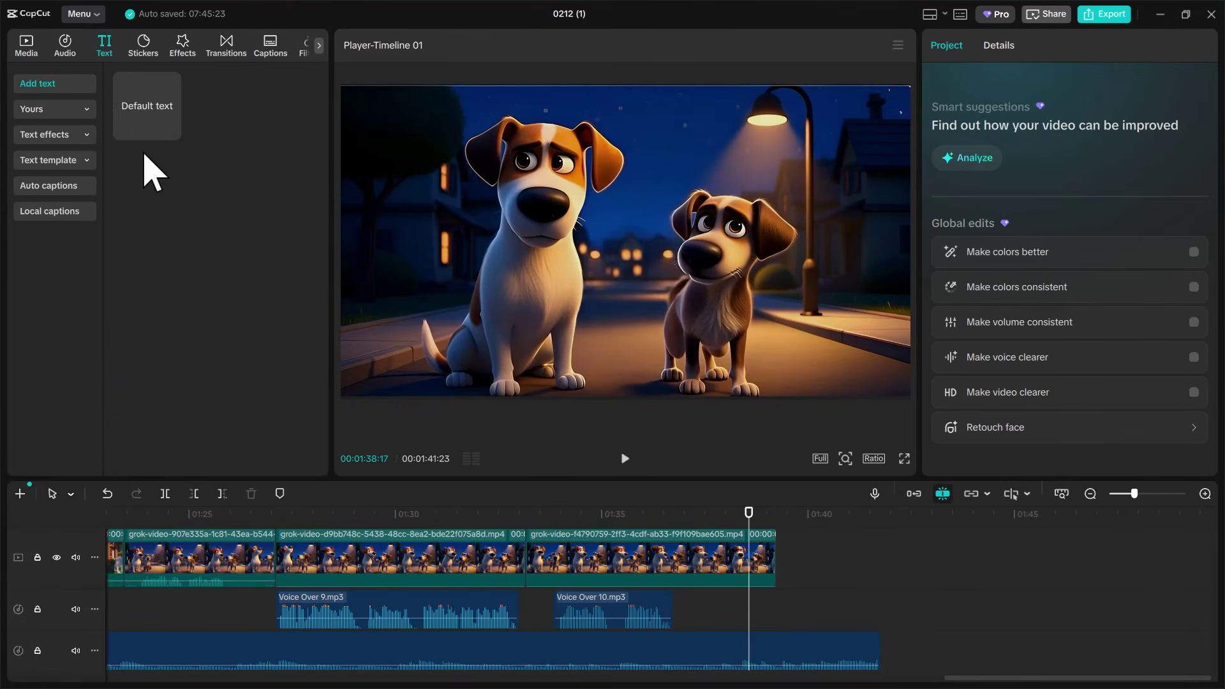
{"action": "left_click_drag", "start_coordinate": [147, 105], "coordinate": [846, 578]}
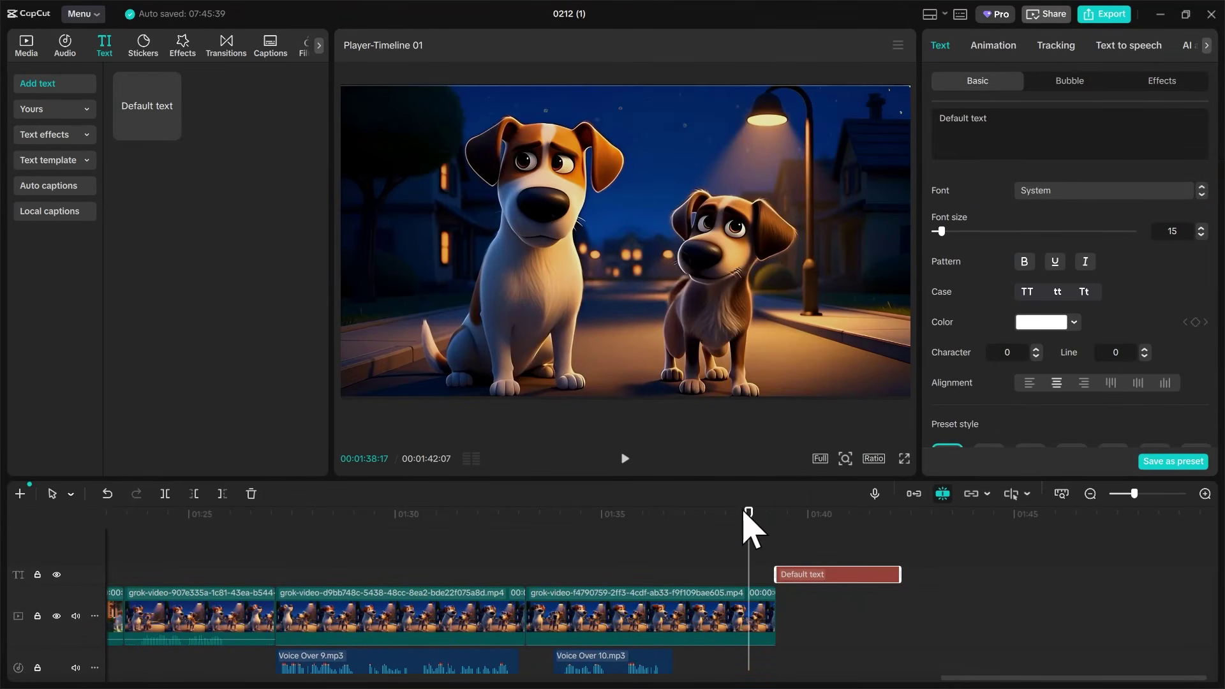
{"action": "left_click_drag", "start_coordinate": [745, 512], "coordinate": [795, 514]}
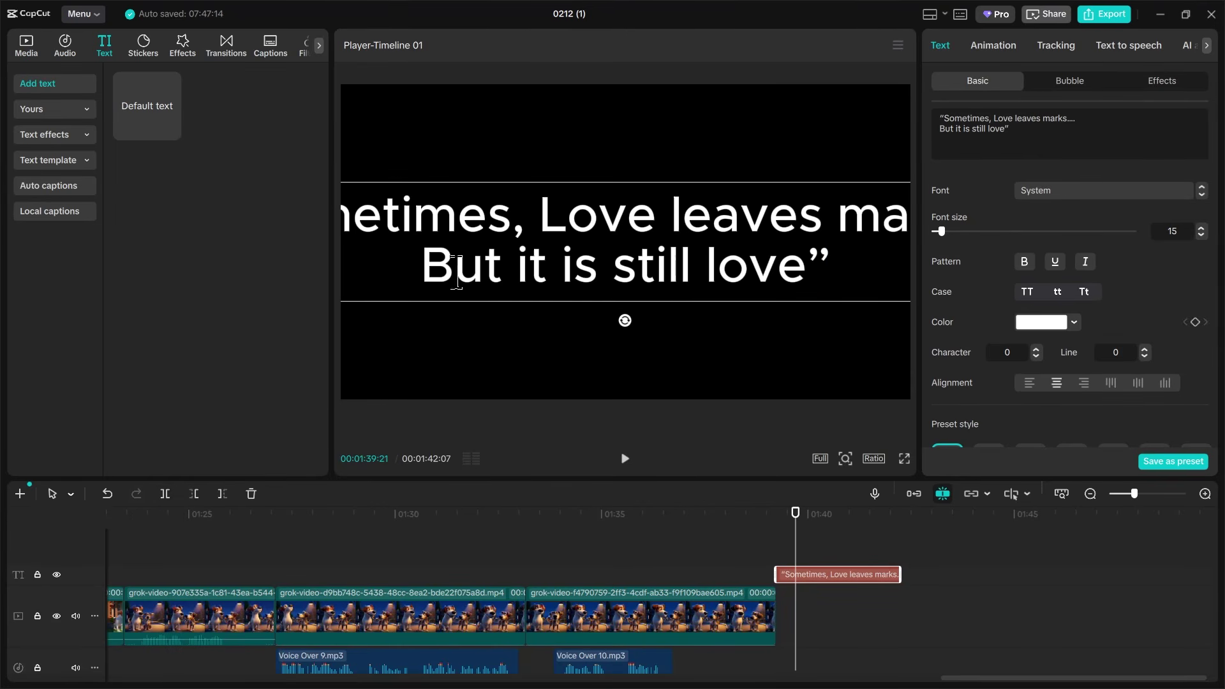
Step: Set the quote's font size to 9, narrow its text box to wrap onto three lines, and center it in the frame
{"action": "left_click", "coordinate": [70, 494]}
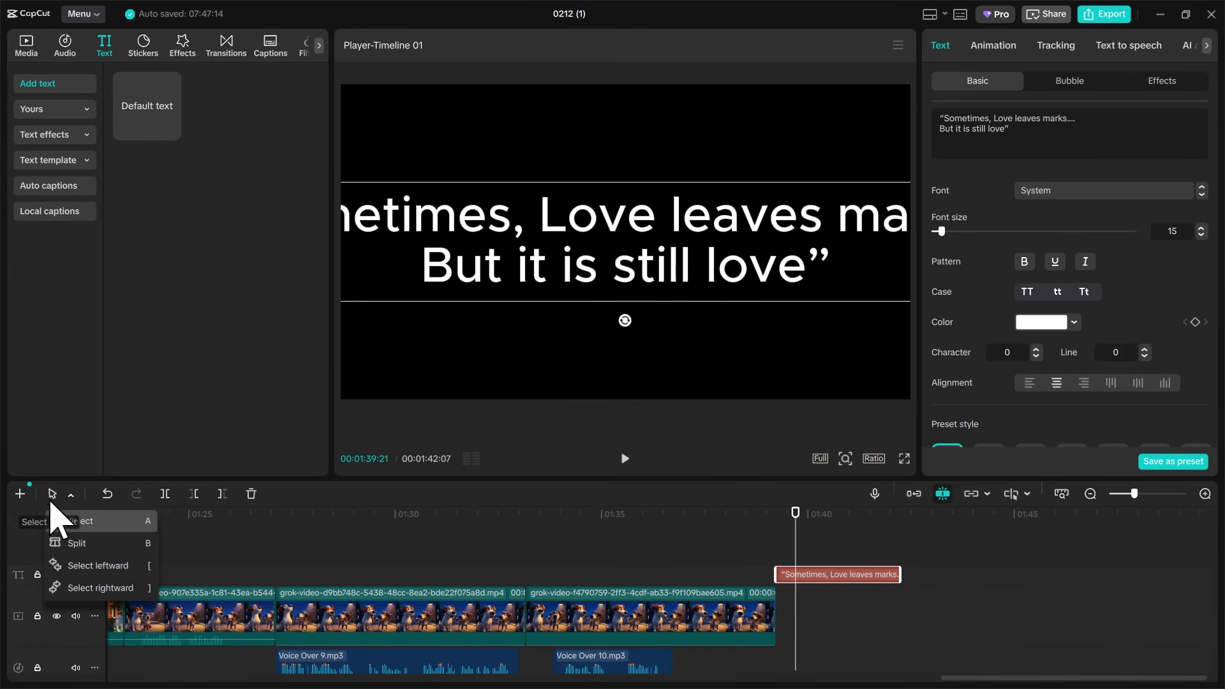
{"action": "left_click_drag", "start_coordinate": [510, 293], "coordinate": [492, 247]}
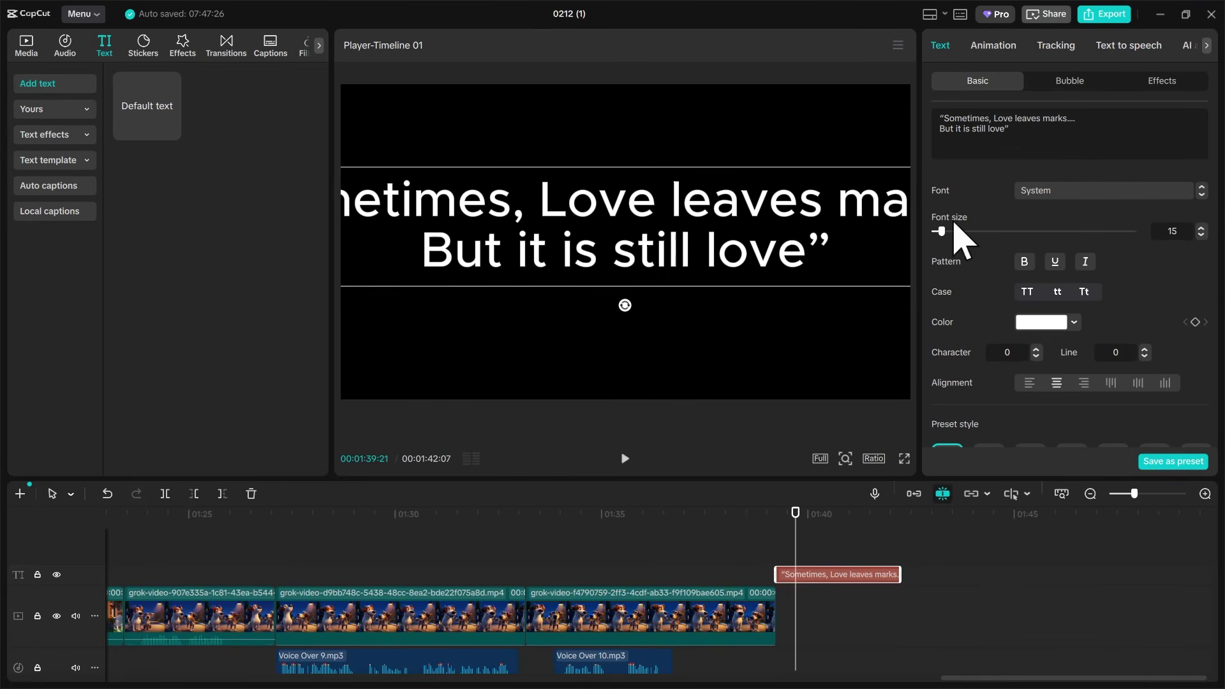
{"action": "scroll", "coordinate": [1203, 243], "scroll_direction": "down", "scroll_amount": 6}
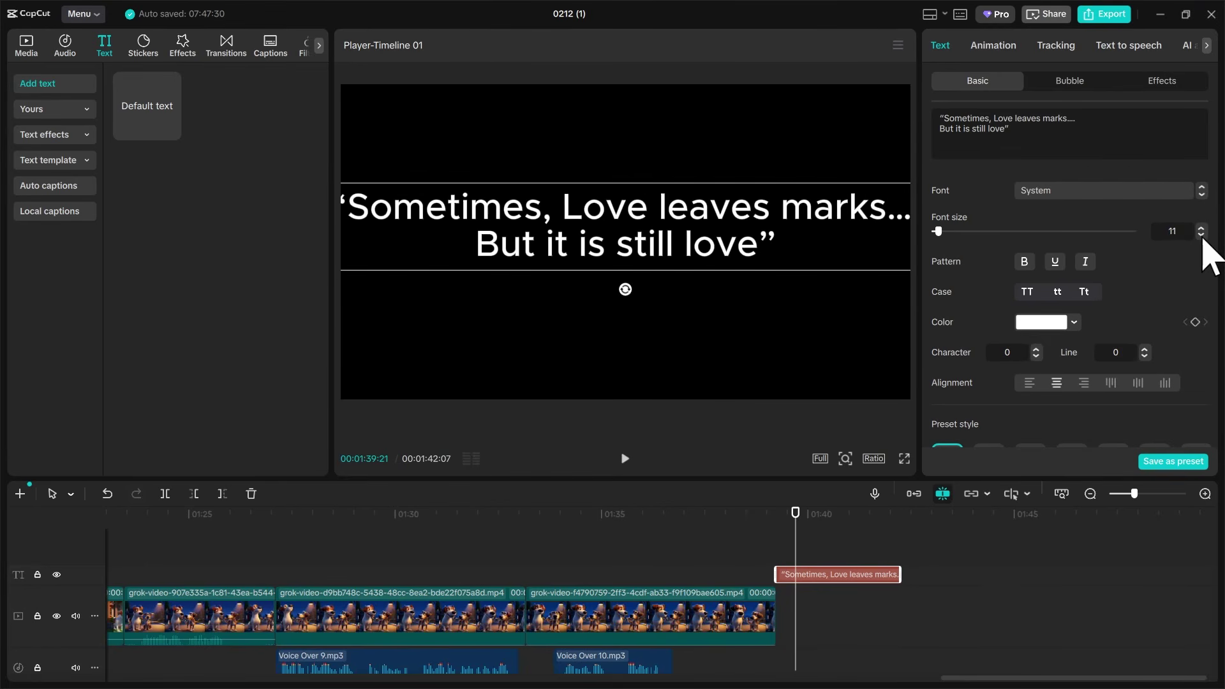
{"action": "left_click_drag", "start_coordinate": [873, 227], "coordinate": [730, 211]}
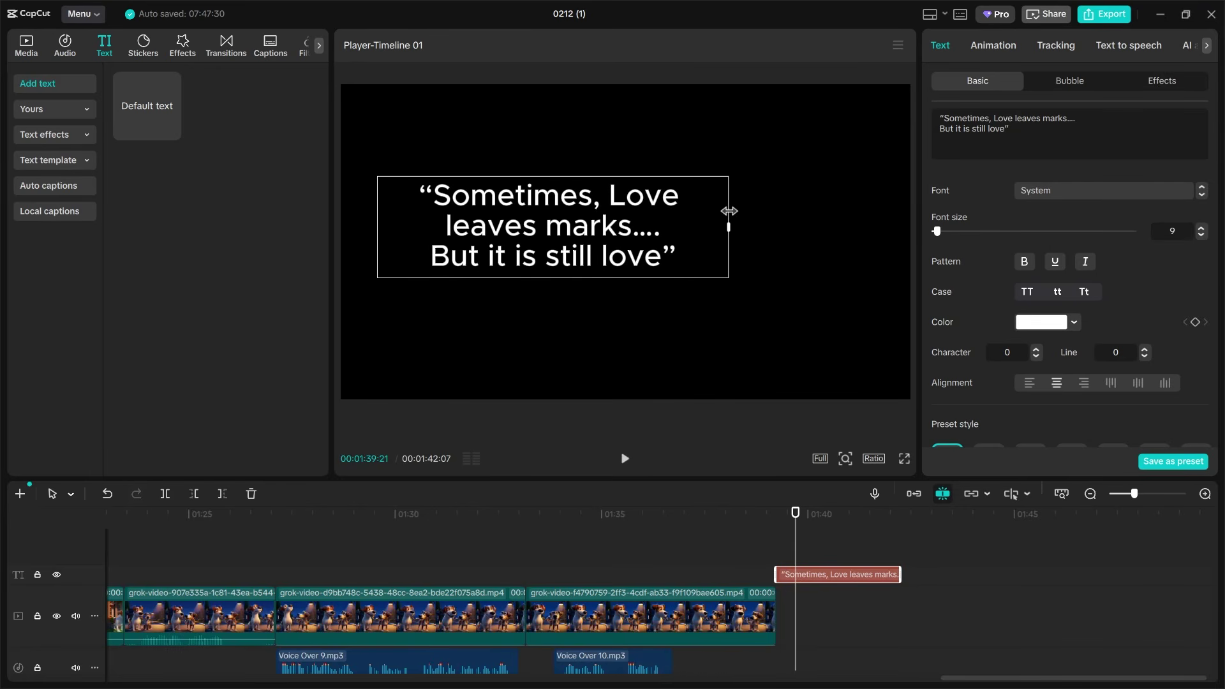
{"action": "left_click_drag", "start_coordinate": [561, 241], "coordinate": [645, 271]}
Step: Fade in the quote with opacity keyframes of 0% at 00:01:39:18 and 100% at 00:01:39:25
{"action": "mouse_move", "coordinate": [796, 514]}
{"action": "left_mouse_down"}
{"action": "mouse_move", "coordinate": [751, 518]}
{"action": "mouse_move", "coordinate": [790, 529]}
{"action": "left_mouse_up"}
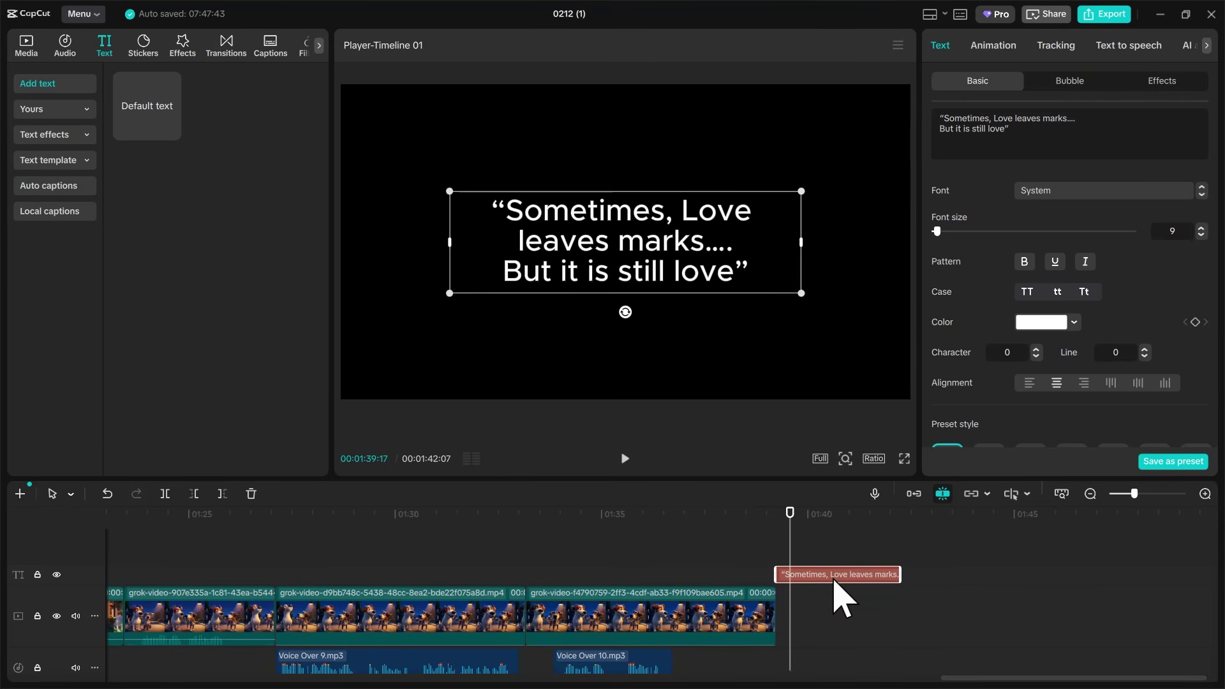
{"action": "scroll", "coordinate": [957, 300], "scroll_direction": "down", "scroll_amount": 2}
{"action": "scroll", "coordinate": [961, 255], "scroll_direction": "up", "scroll_amount": 2}
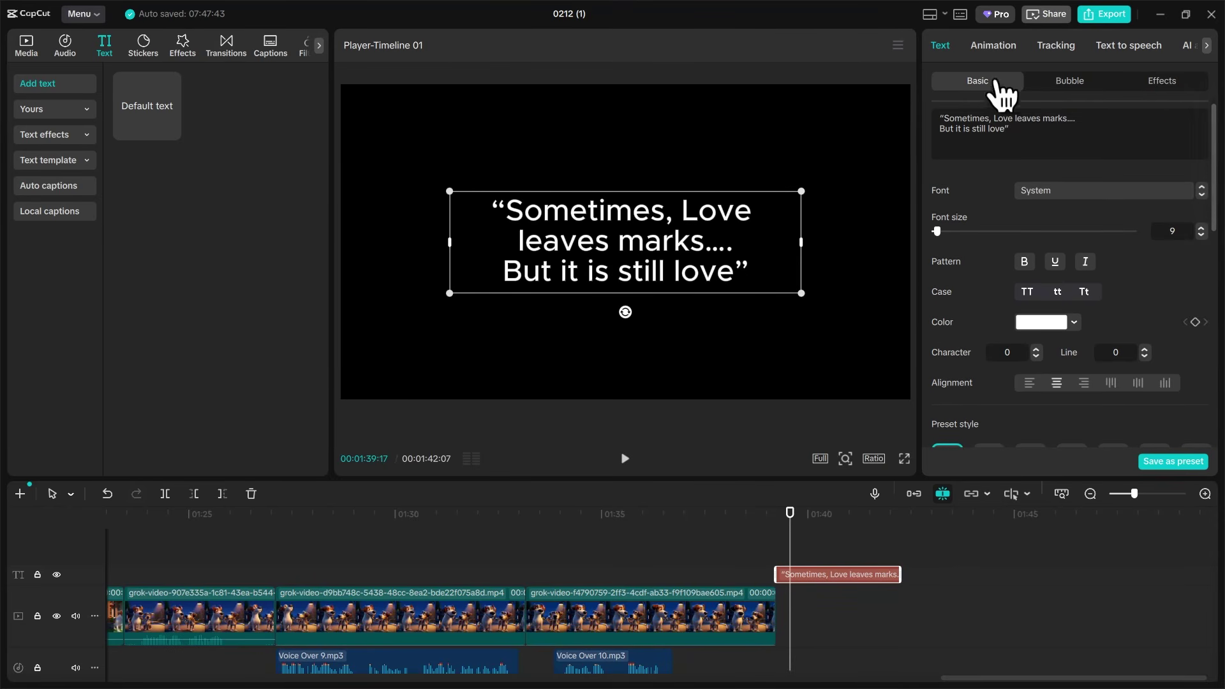
{"action": "scroll", "coordinate": [979, 357], "scroll_direction": "down", "scroll_amount": 4}
{"action": "scroll", "coordinate": [986, 402], "scroll_direction": "down", "scroll_amount": 5}
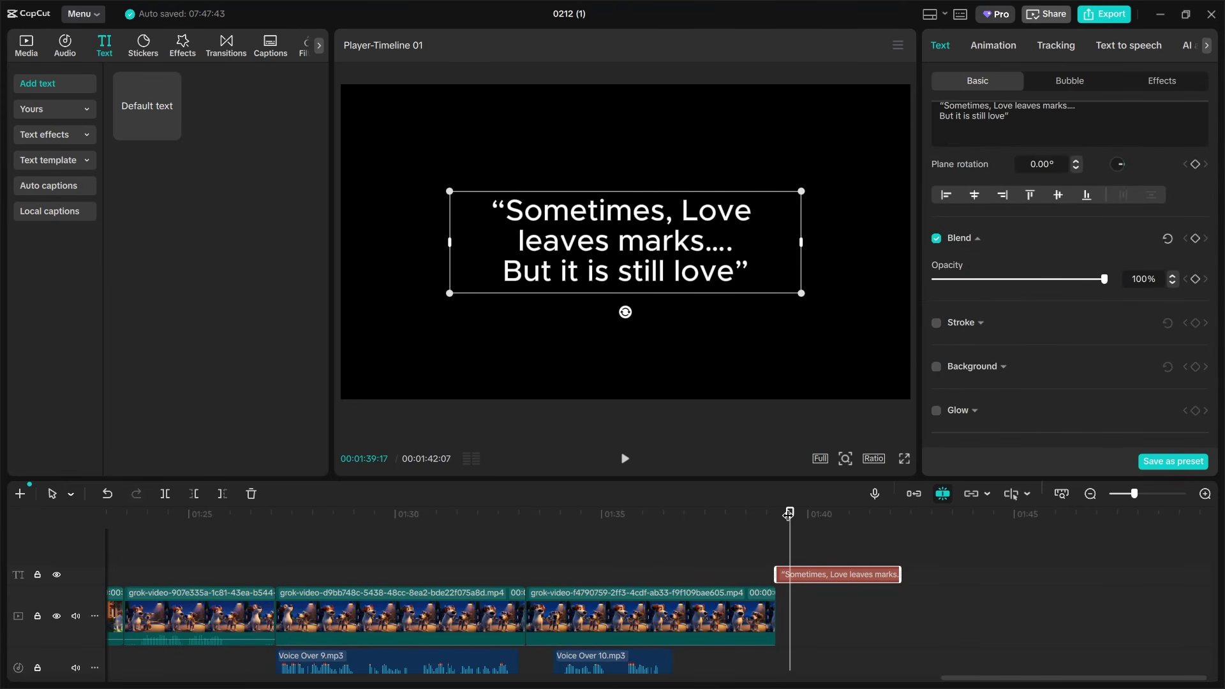
{"action": "left_click_drag", "start_coordinate": [785, 516], "coordinate": [776, 516]}
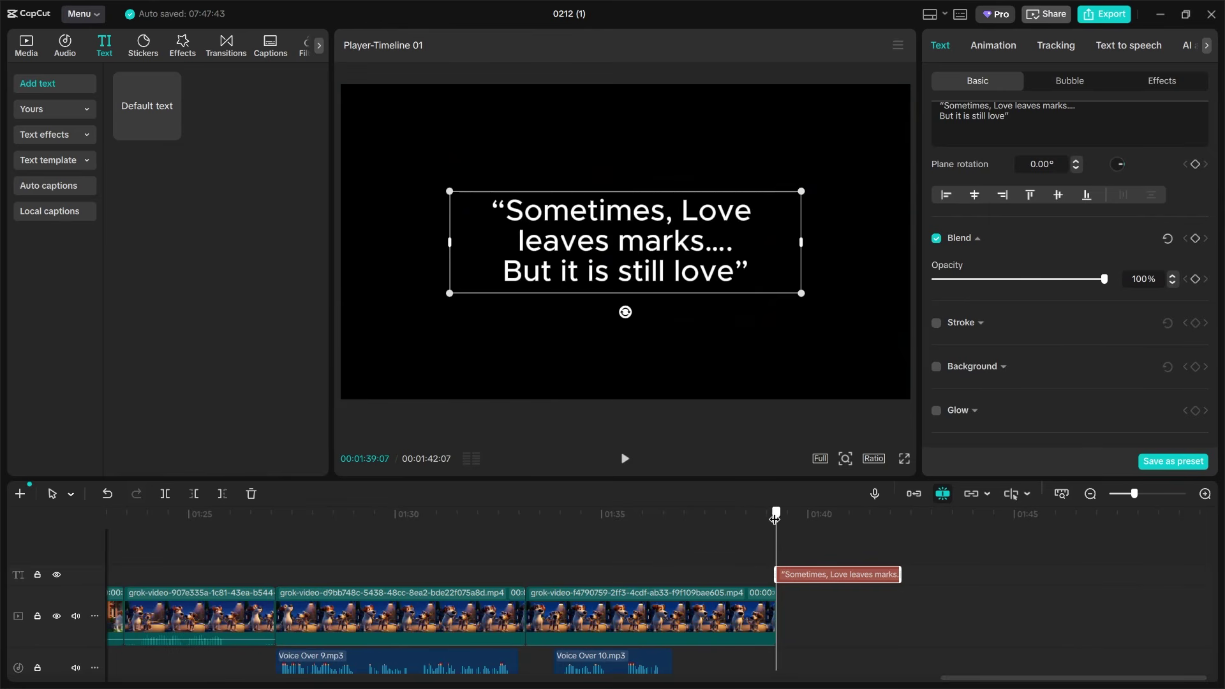
{"action": "left_click", "coordinate": [1196, 279]}
{"action": "left_click", "coordinate": [1196, 279]}
{"action": "left_click_drag", "start_coordinate": [1105, 281], "coordinate": [894, 322]}
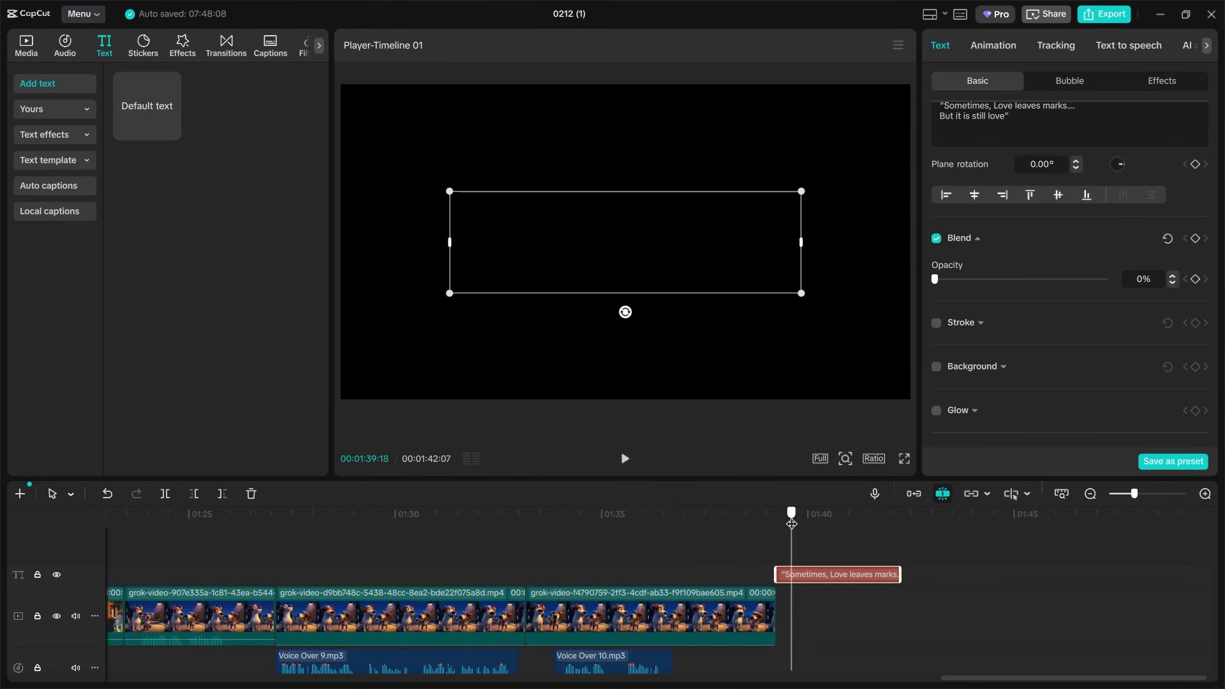
{"action": "left_click", "coordinate": [1197, 280]}
{"action": "left_click_drag", "start_coordinate": [792, 515], "coordinate": [801, 522]}
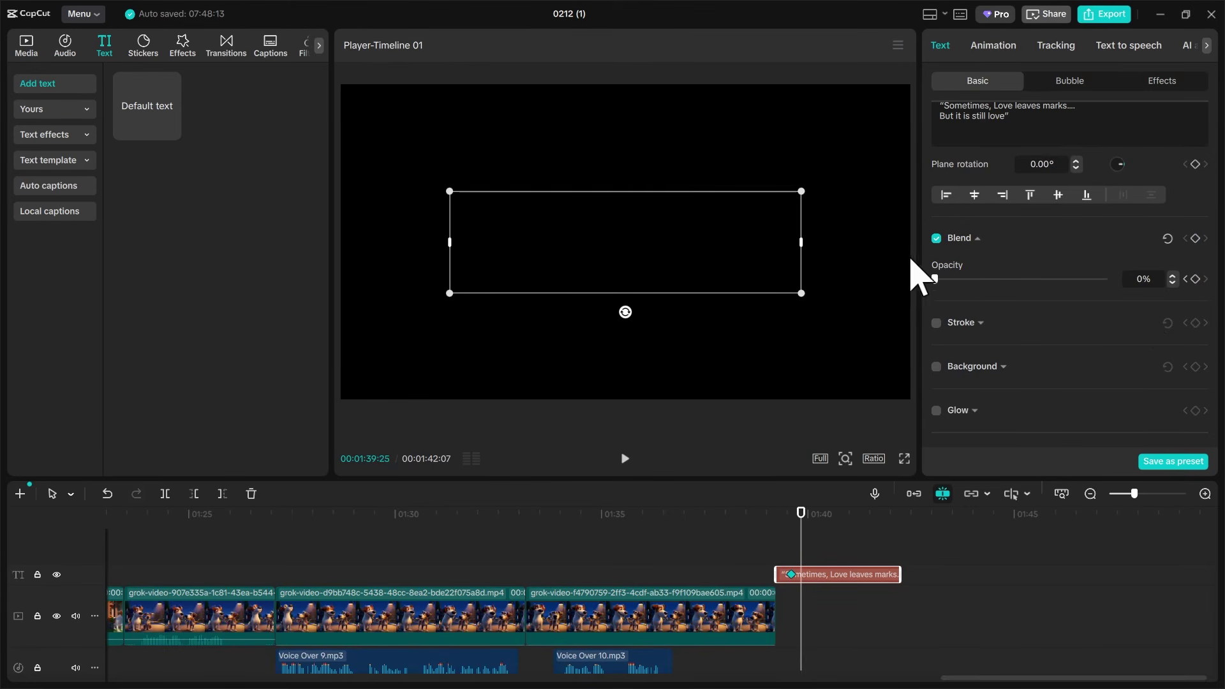
{"action": "left_click_drag", "start_coordinate": [936, 279], "coordinate": [1146, 295]}
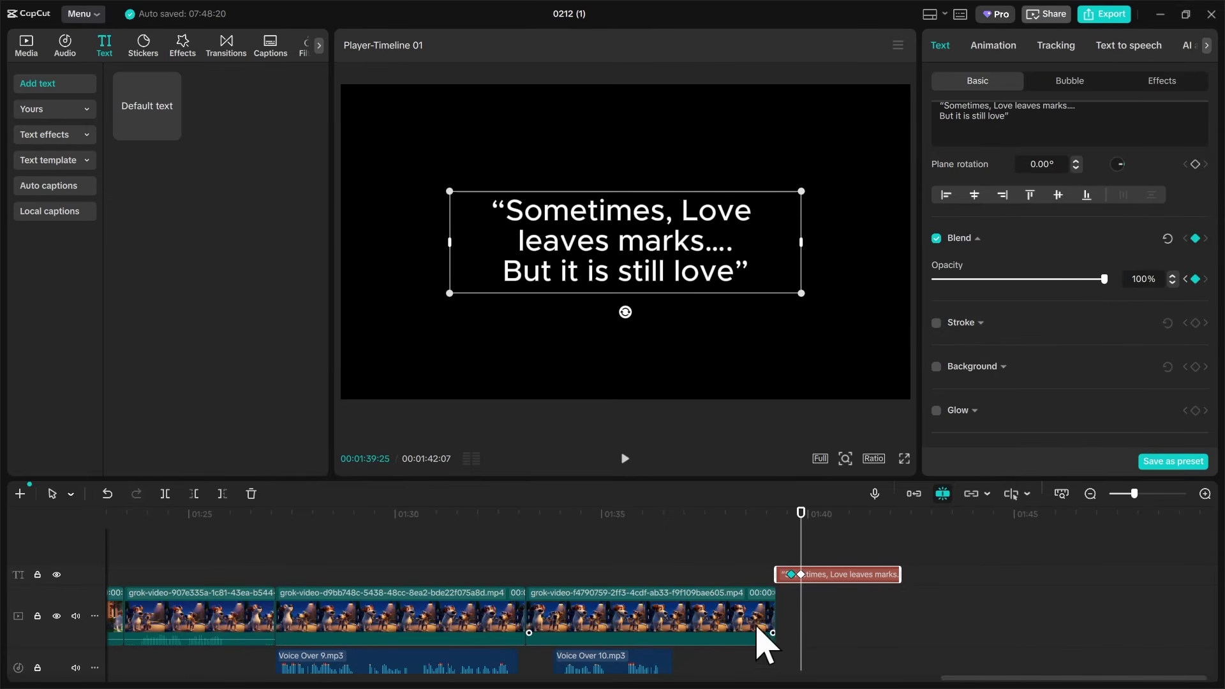
Step: Move the quote's text clip slightly earlier to overlap the end of the last video clip, and play the transition
{"action": "mouse_move", "coordinate": [809, 575]}
{"action": "left_mouse_down"}
{"action": "mouse_move", "coordinate": [785, 576]}
{"action": "mouse_move", "coordinate": [795, 577]}
{"action": "left_mouse_up"}
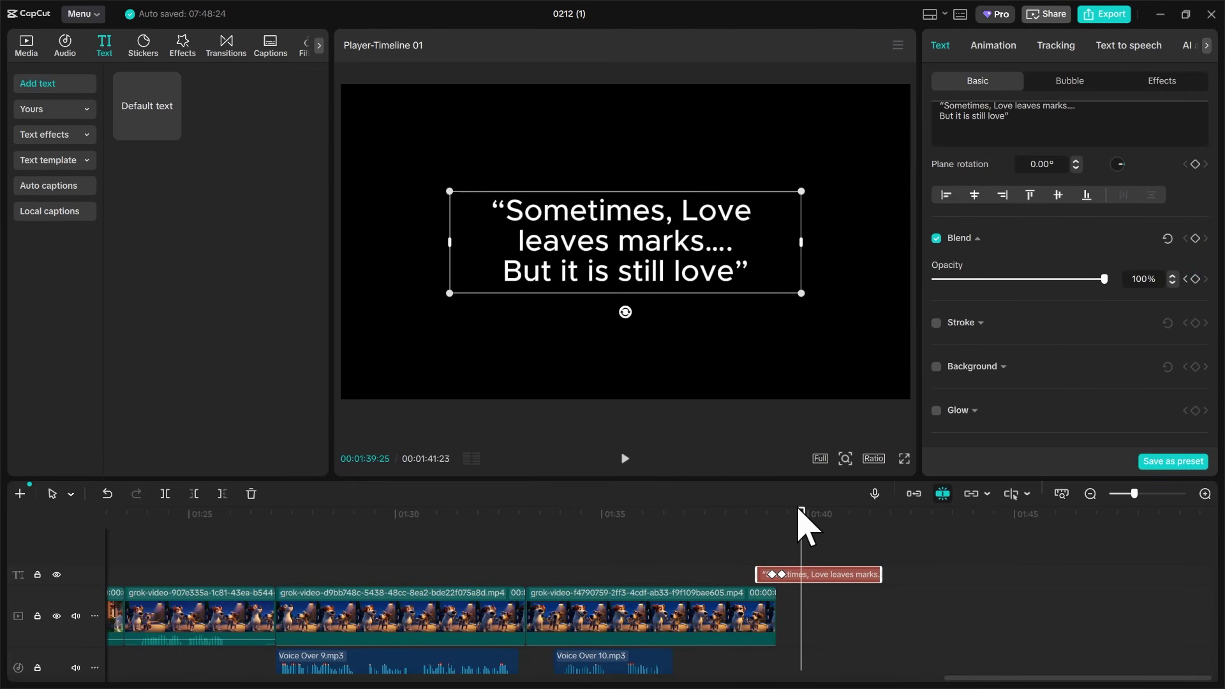
{"action": "left_click", "coordinate": [709, 513]}
{"action": "key", "text": "space"}
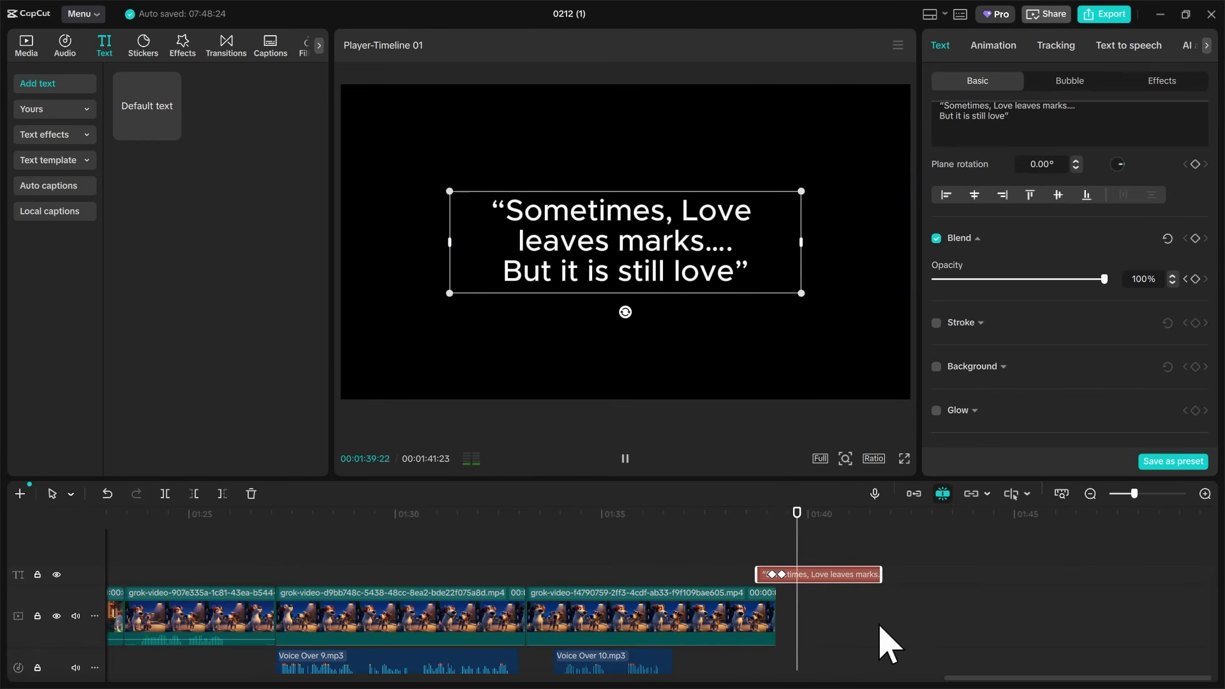
{"action": "left_click", "coordinate": [725, 513]}
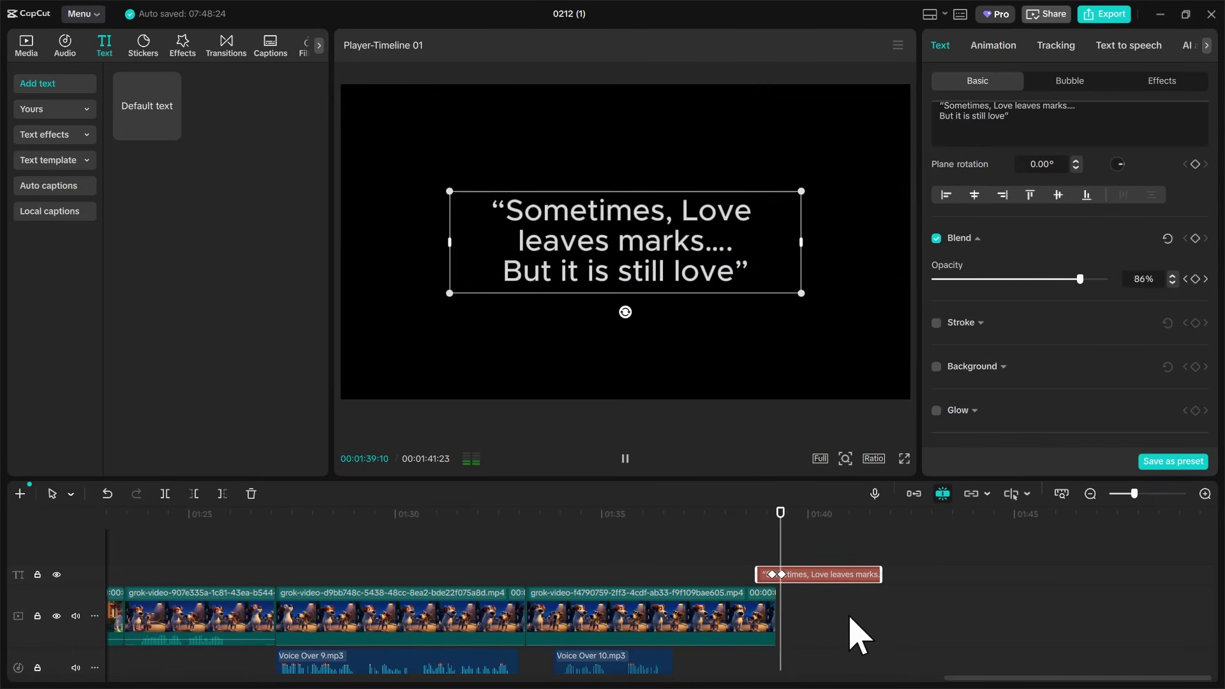
{"action": "key", "text": "space"}
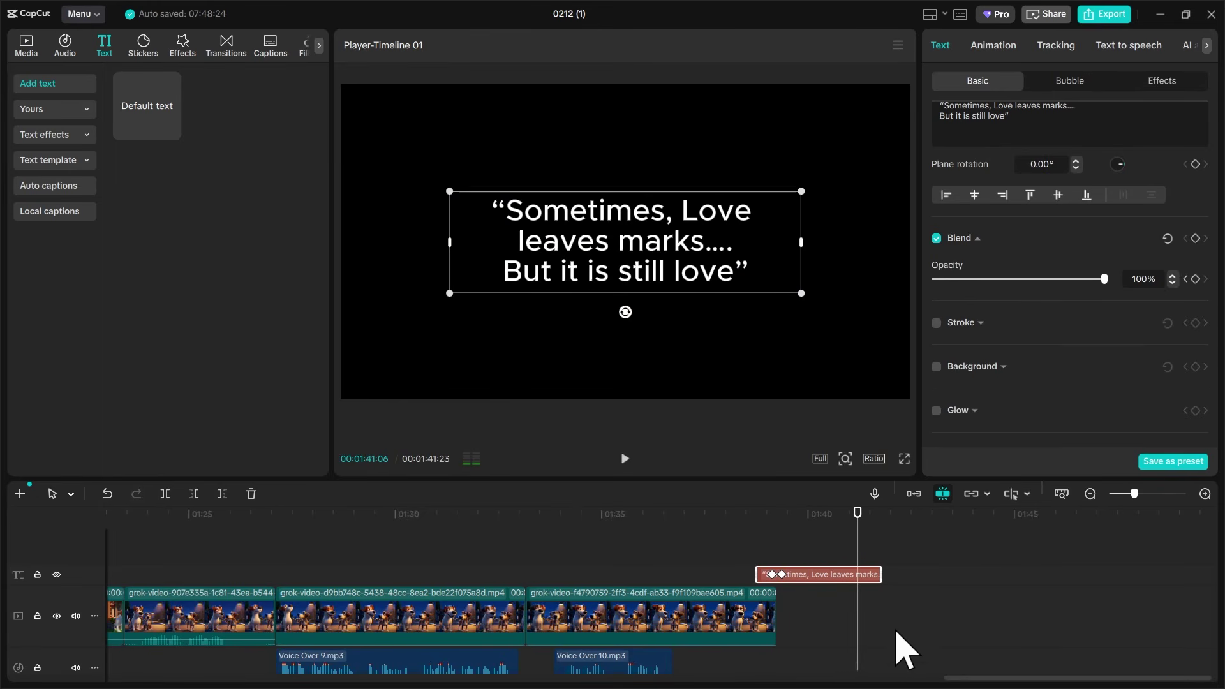
Step: Extend the end of Sad music.mp3 to 00:01:42:23 and play from the end of the last video clip through the quote
{"action": "scroll", "coordinate": [906, 660], "scroll_direction": "down", "scroll_amount": 1}
{"action": "left_click_drag", "start_coordinate": [878, 656], "coordinate": [921, 664]}
{"action": "scroll", "coordinate": [912, 654], "scroll_direction": "down", "scroll_amount": 1}
{"action": "scroll", "coordinate": [868, 619], "scroll_direction": "up", "scroll_amount": 2}
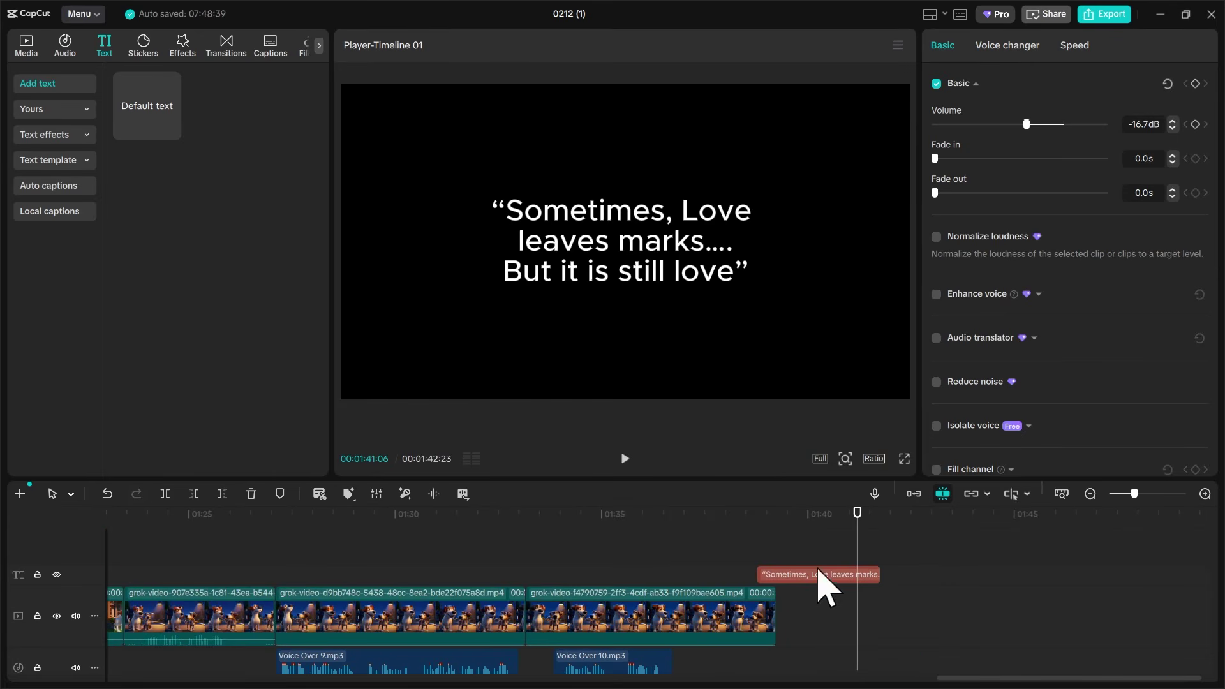
{"action": "left_click", "coordinate": [745, 510]}
{"action": "key", "text": "space"}
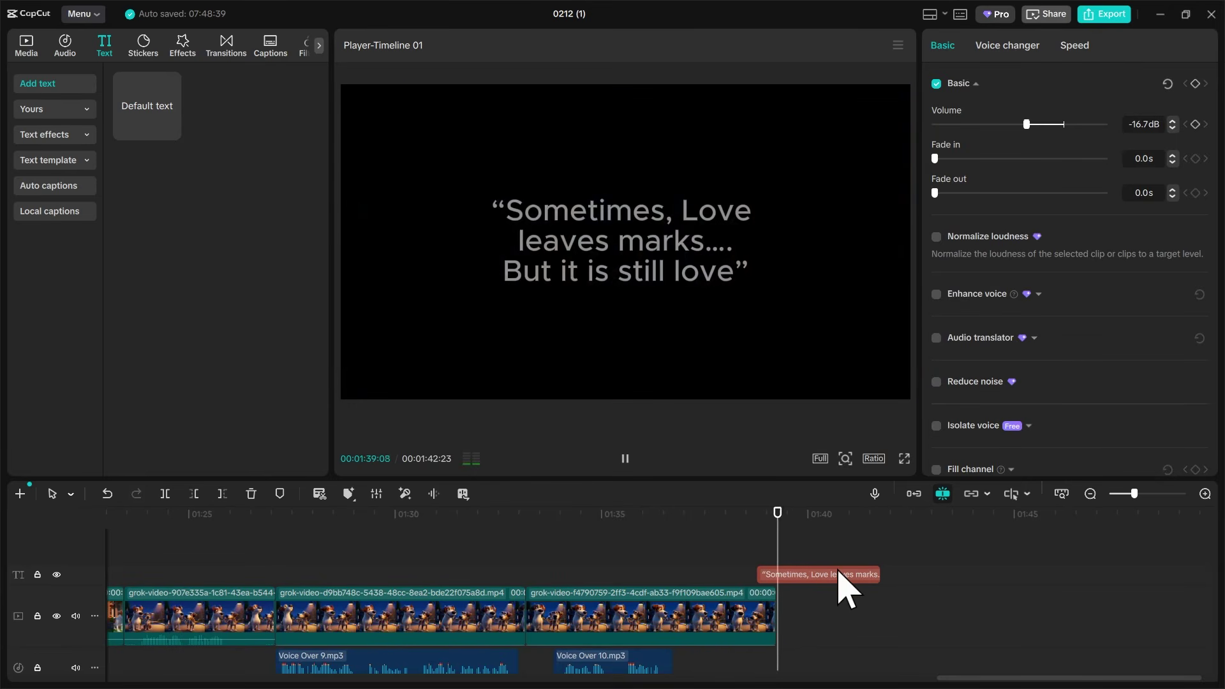
{"action": "scroll", "coordinate": [875, 623], "scroll_direction": "down", "scroll_amount": 2}
{"action": "key", "text": "space"}
Step: Widen the quote's text box to fit two lines, set the font size to 7, and center it in the frame
{"action": "left_click", "coordinate": [658, 255]}
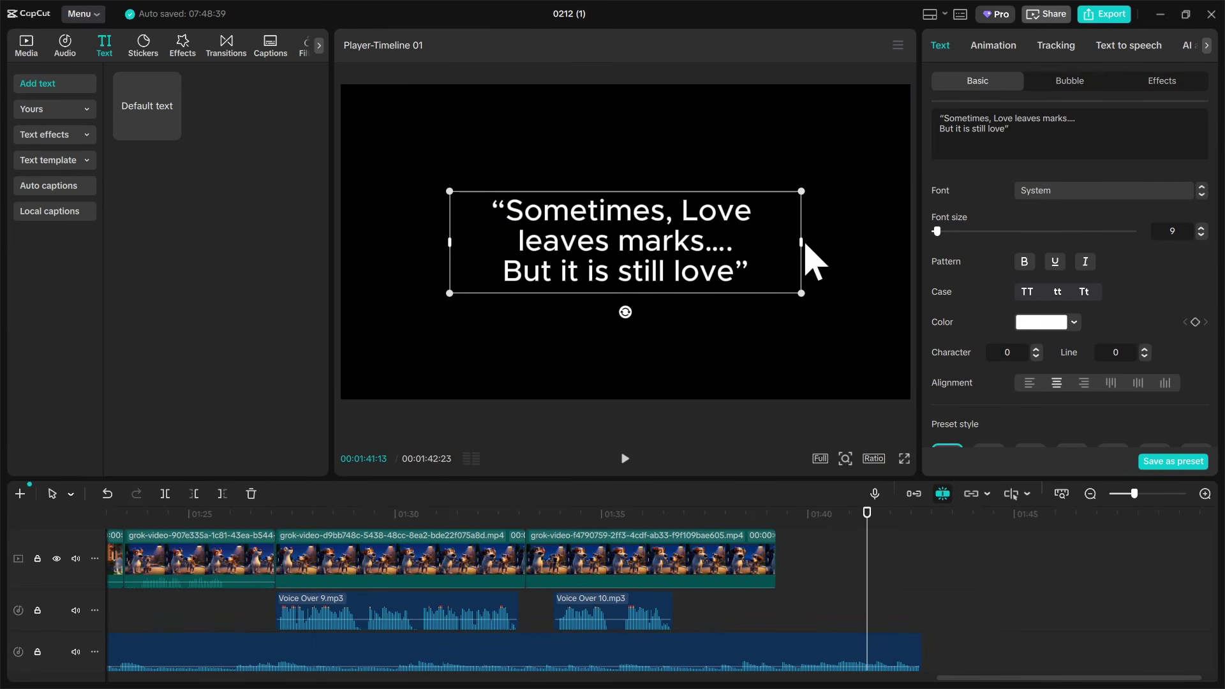
{"action": "left_click_drag", "start_coordinate": [800, 241], "coordinate": [925, 255]}
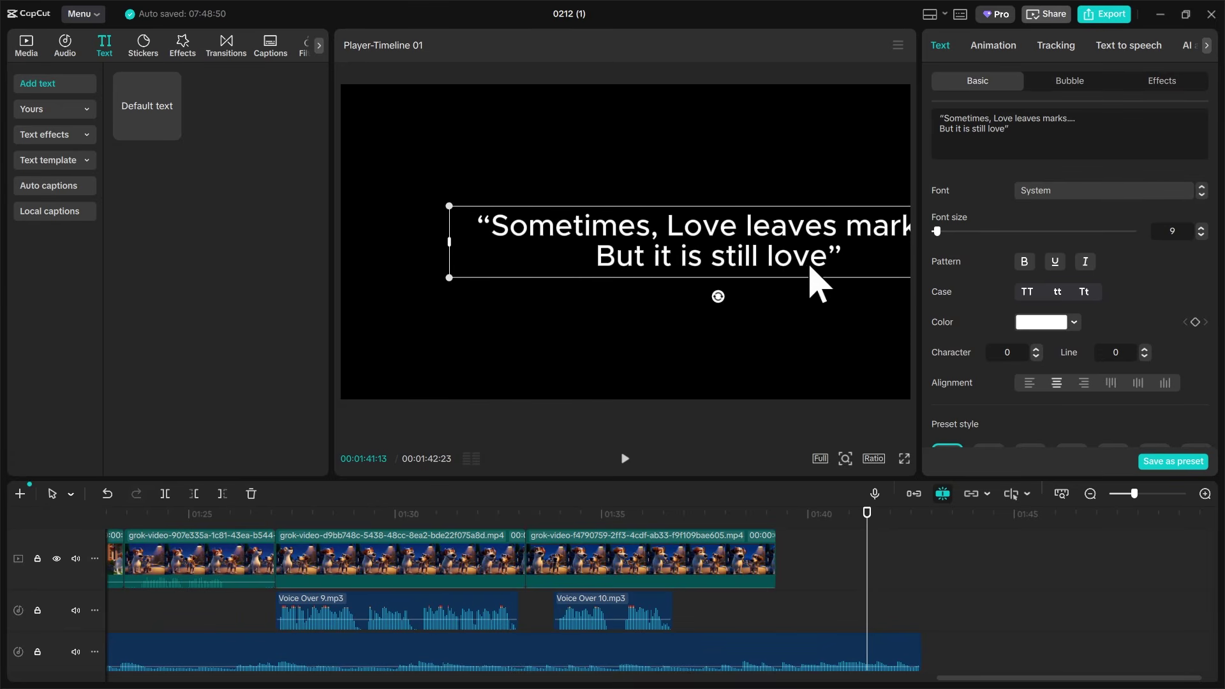
{"action": "left_click_drag", "start_coordinate": [763, 234], "coordinate": [696, 240]}
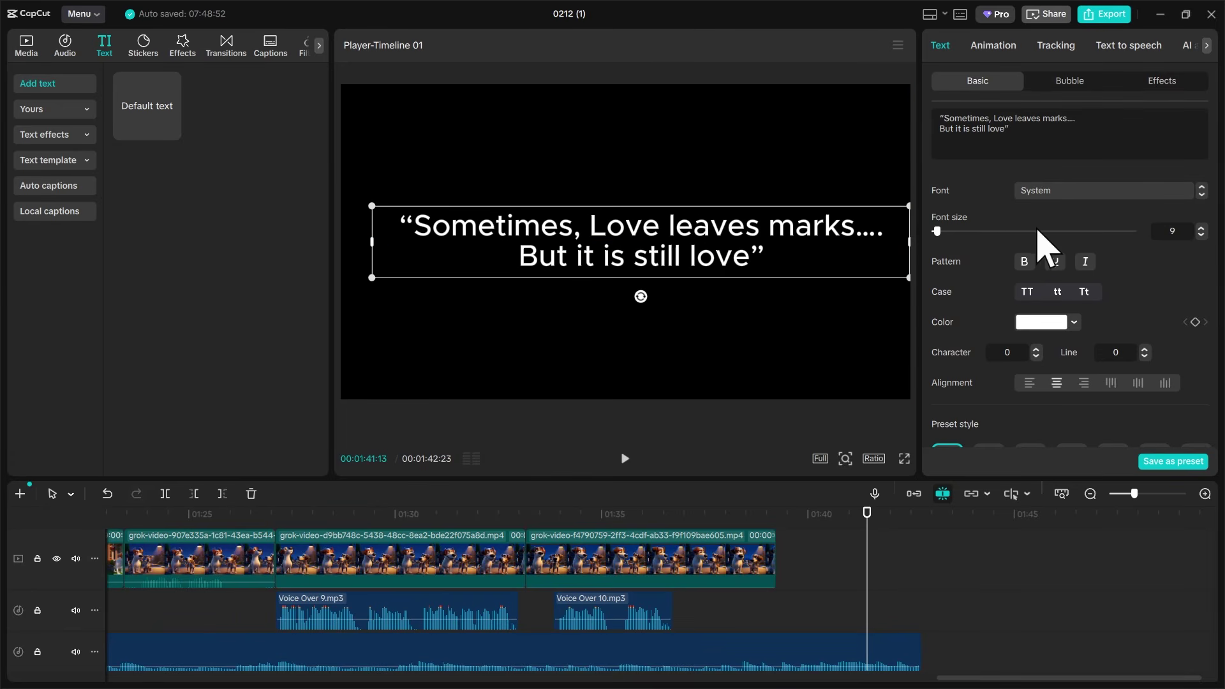
{"action": "left_click", "coordinate": [1202, 235]}
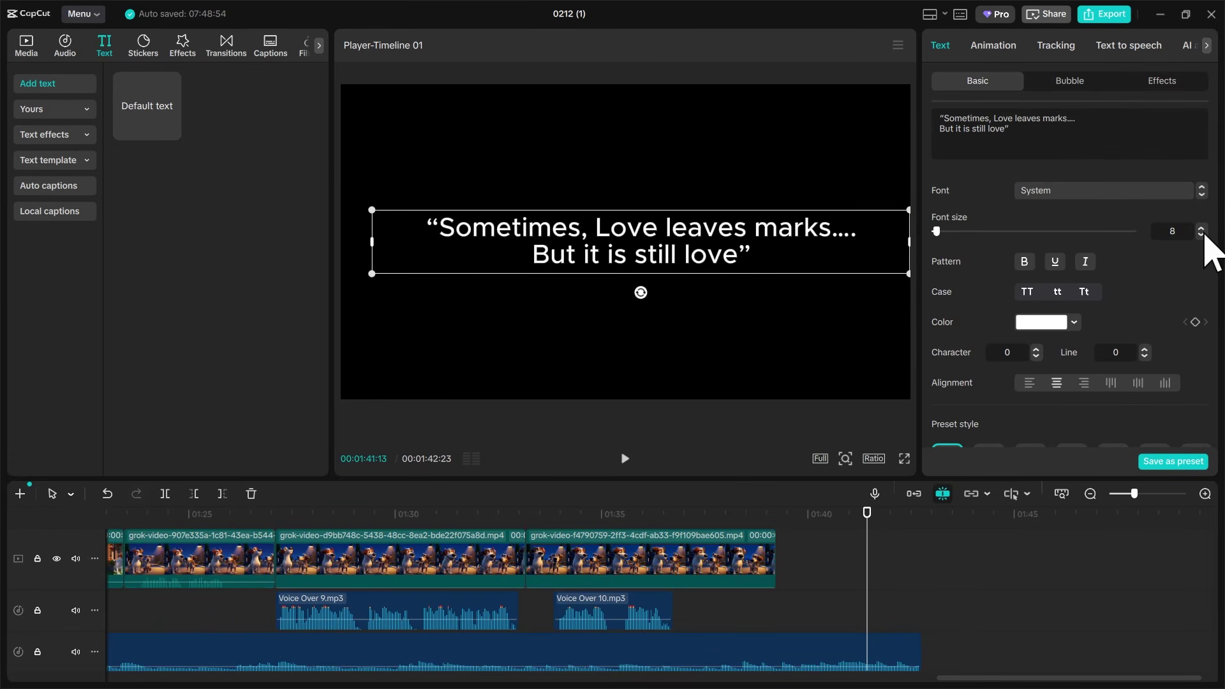
{"action": "left_click", "coordinate": [1202, 235]}
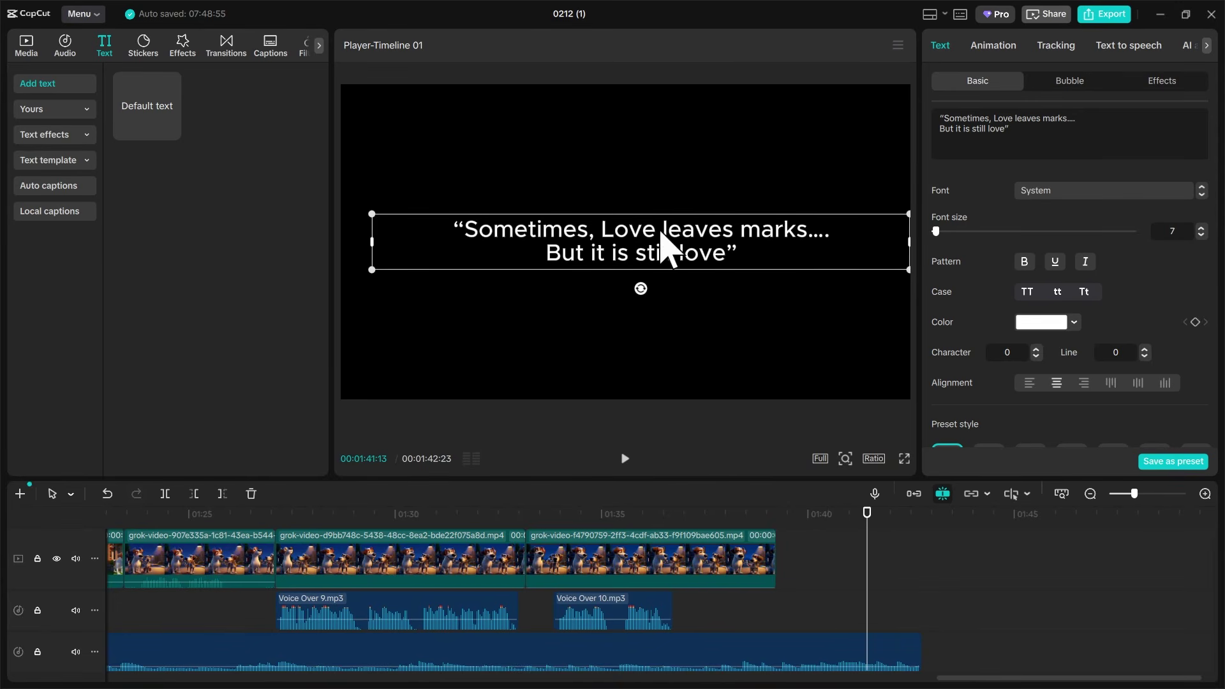
{"action": "mouse_move", "coordinate": [666, 238]}
{"action": "left_mouse_down"}
{"action": "mouse_move", "coordinate": [688, 247]}
{"action": "mouse_move", "coordinate": [670, 246]}
{"action": "left_mouse_up"}
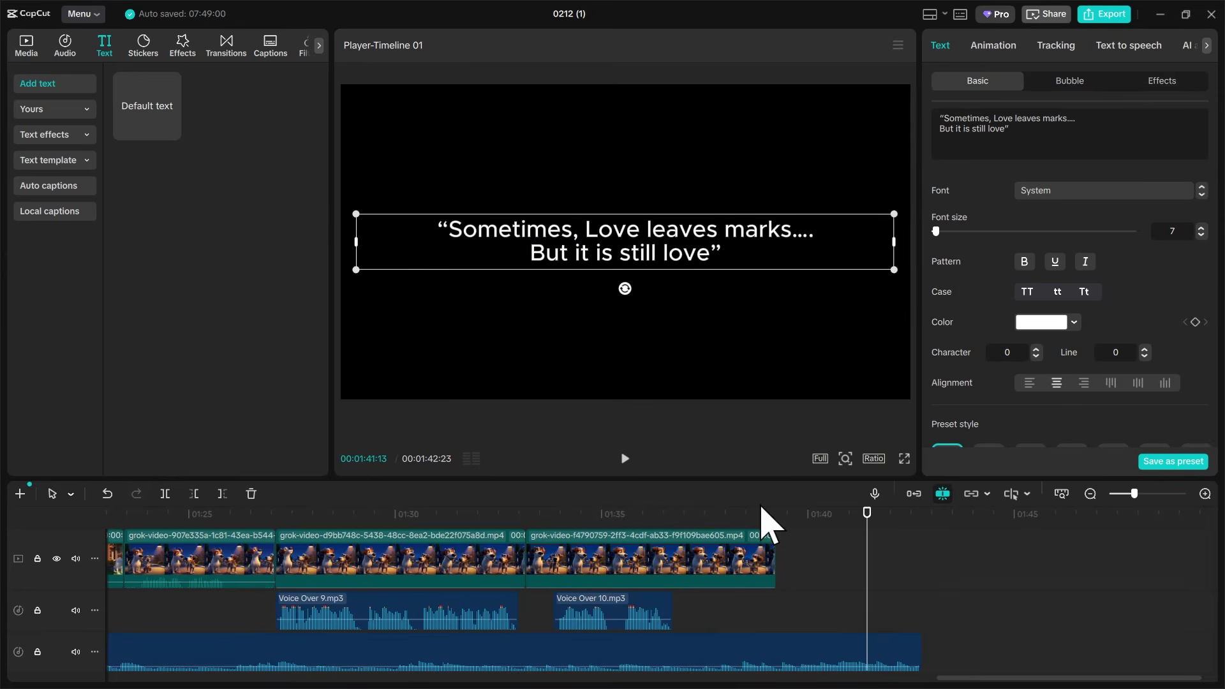
Step: Play the ending from 00:01:38:02 through the closing quote to the end of the music
{"action": "left_click", "coordinate": [728, 514]}
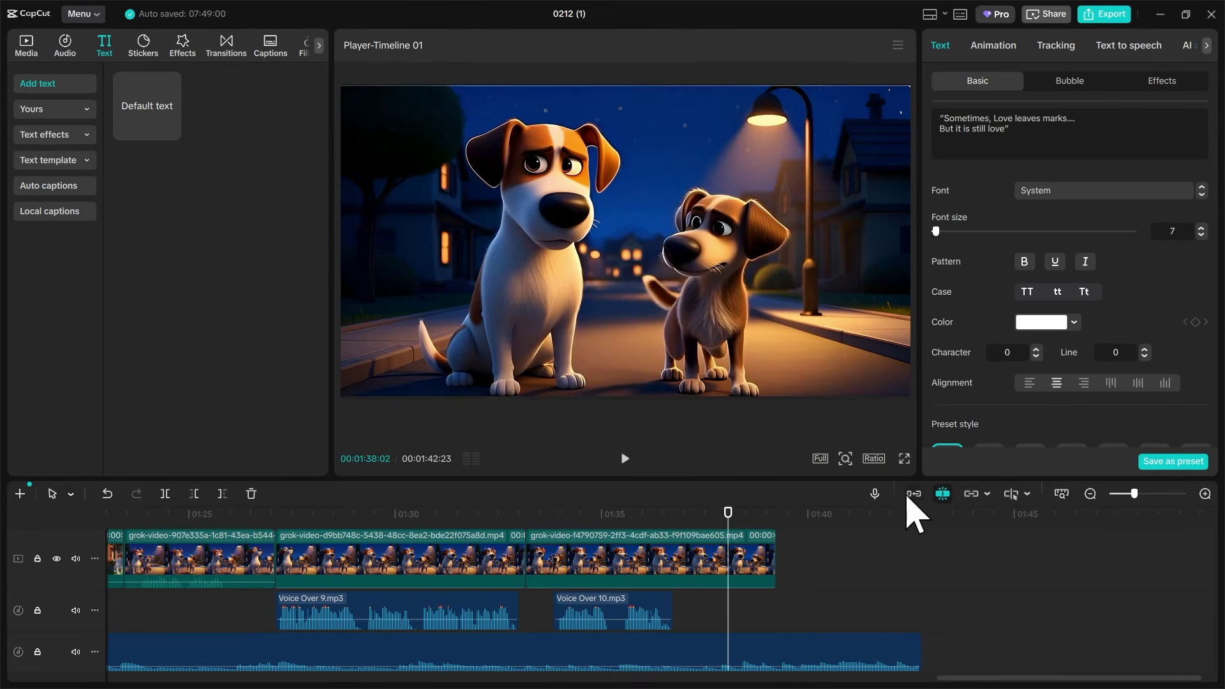
{"action": "key", "text": "space"}
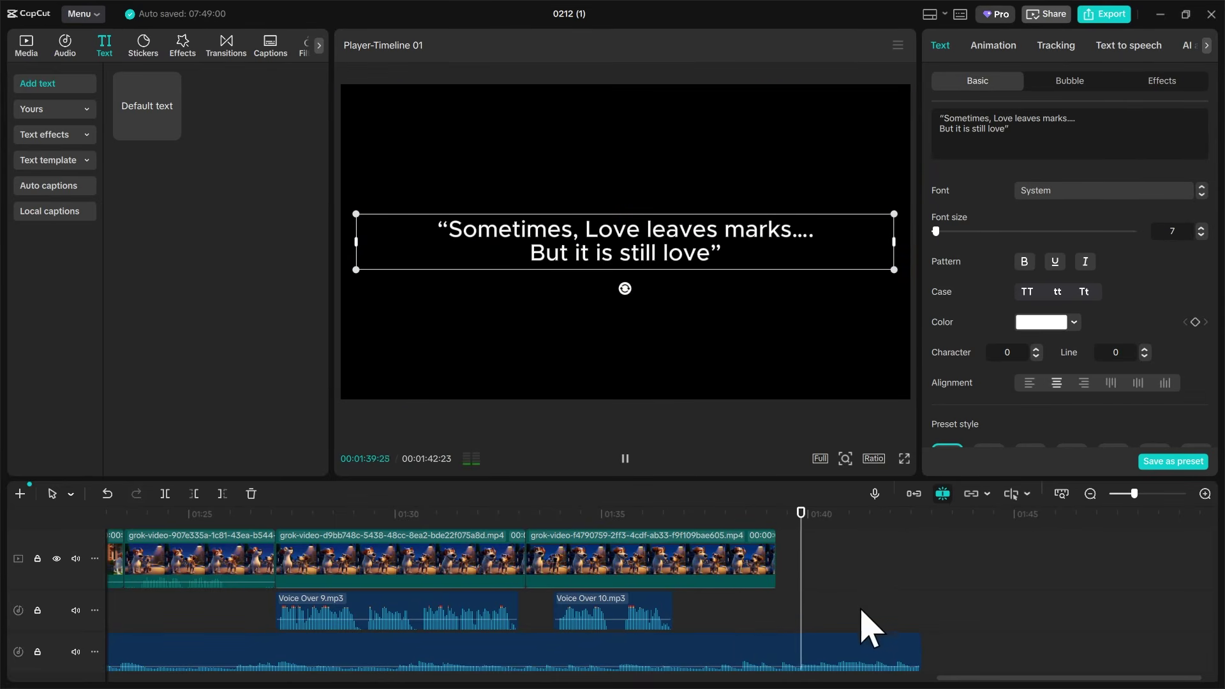
{"action": "scroll", "coordinate": [855, 621], "scroll_direction": "up", "scroll_amount": 1}
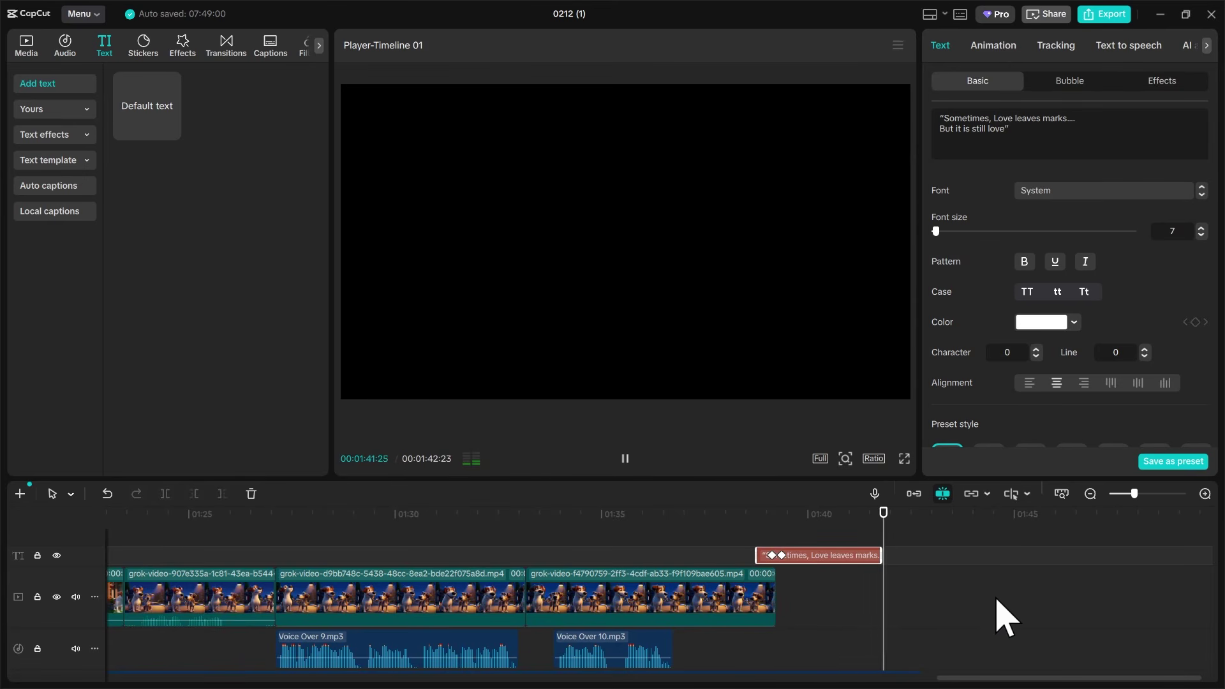
{"action": "scroll", "coordinate": [1002, 606], "scroll_direction": "down", "scroll_amount": 2}
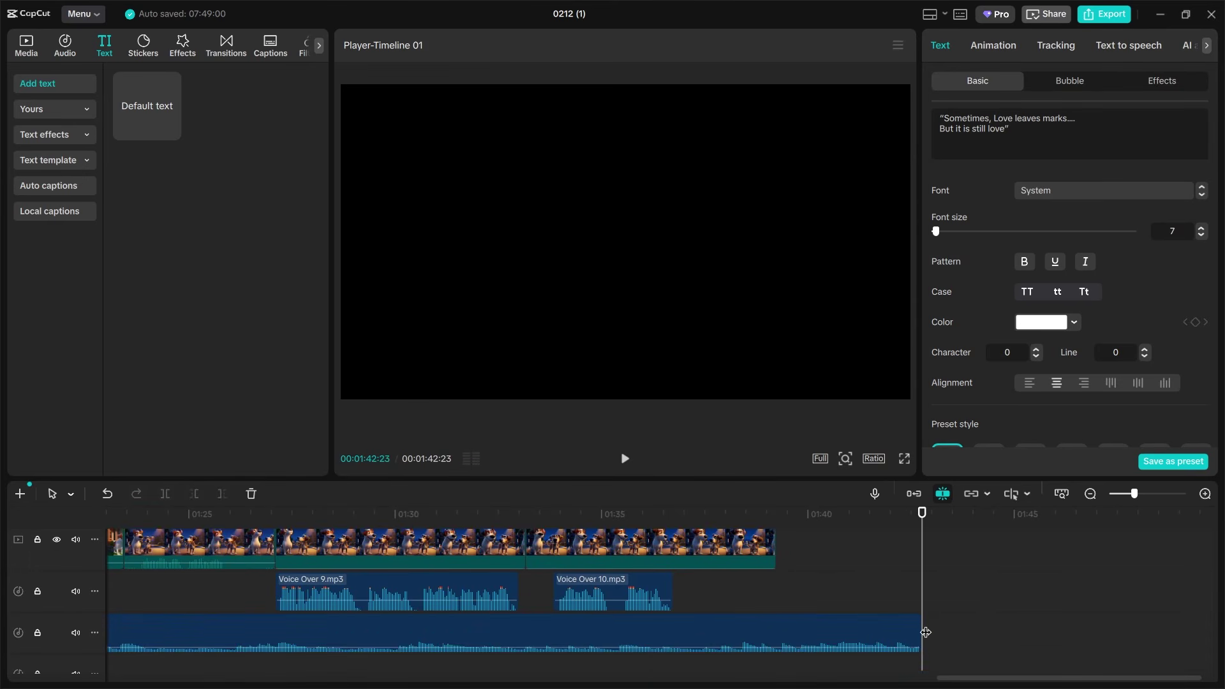
Step: Extend the end of Sad music.mp3 to 00:01:43:15, set its fade-out to 1.9 s, and play the ending
{"action": "left_click_drag", "start_coordinate": [917, 623], "coordinate": [949, 622]}
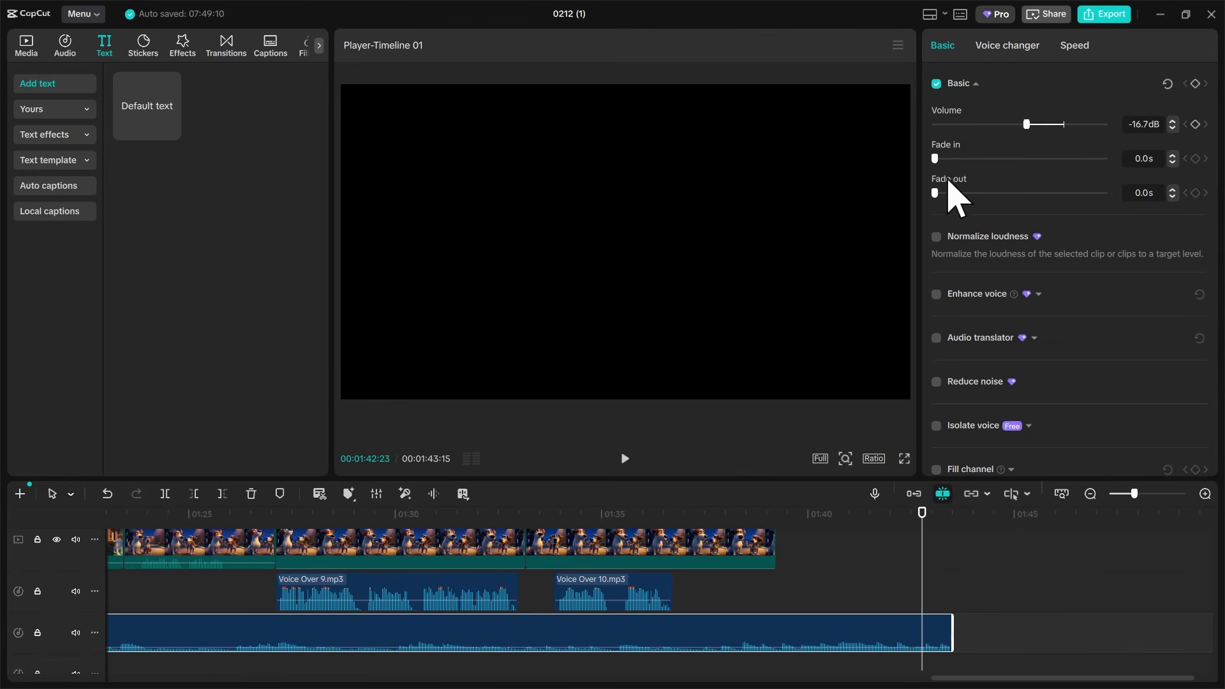
{"action": "left_click_drag", "start_coordinate": [935, 192], "coordinate": [966, 193]}
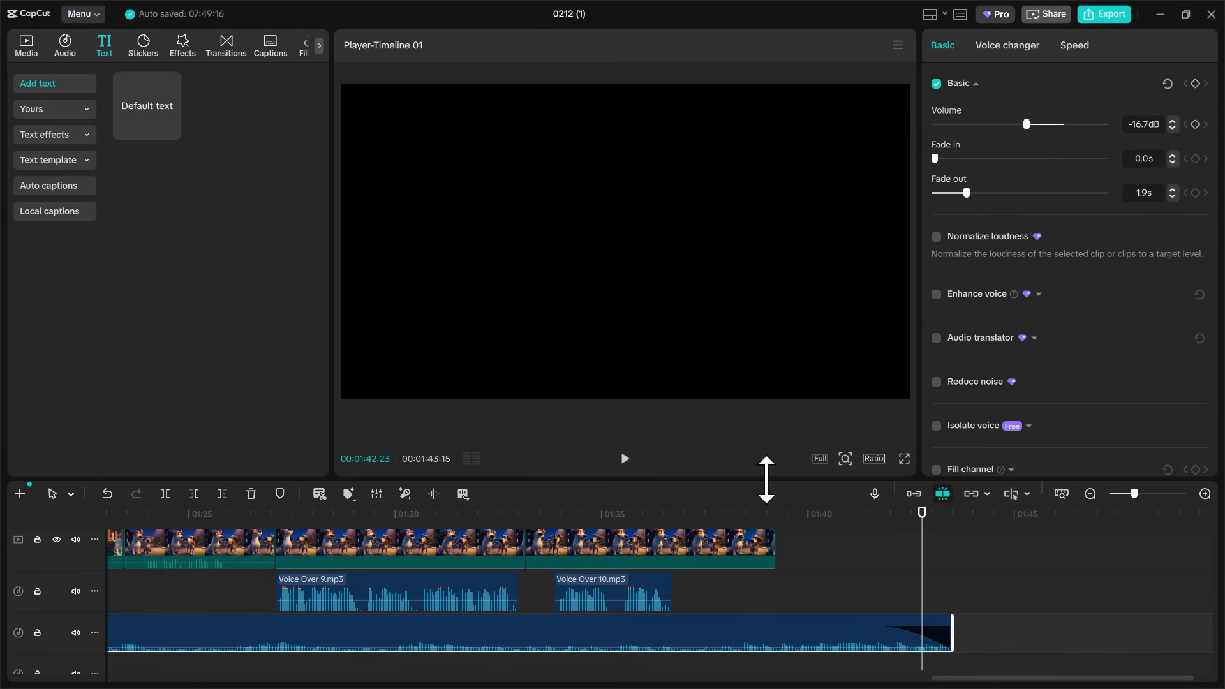
{"action": "key", "text": "space"}
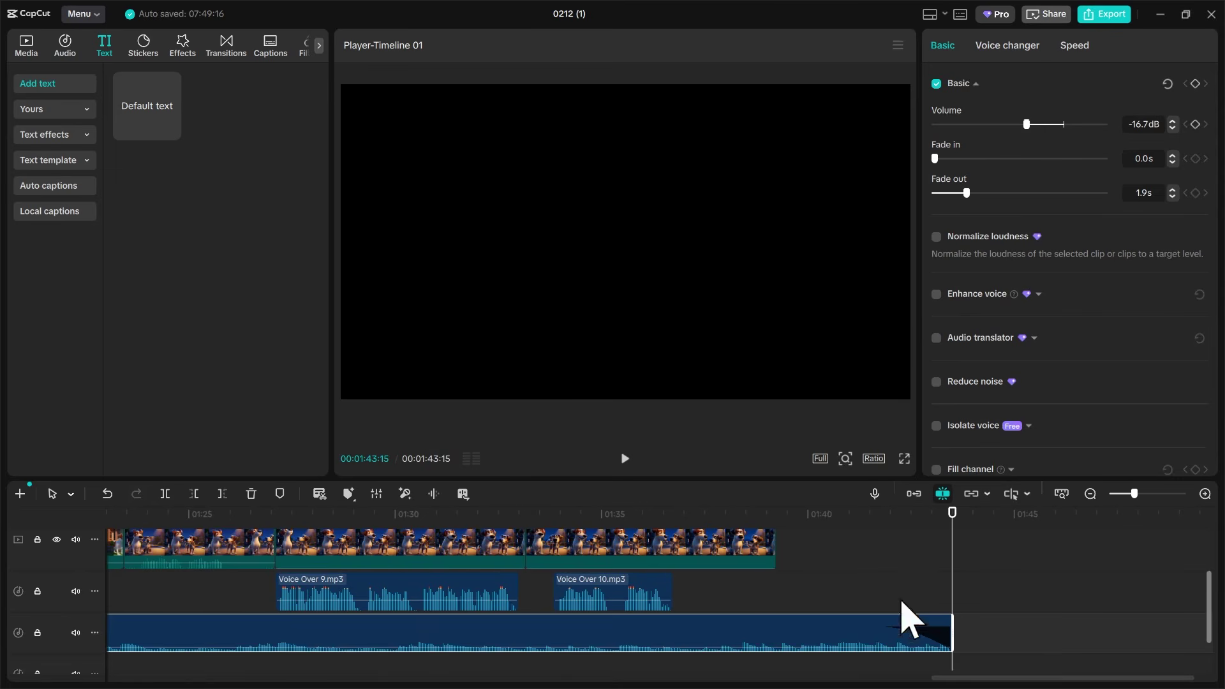
Step: Play the story from 00:00:00:00 through the Voice Over 7 scene, reviewing the clips, voice-overs and music
{"action": "left_click_drag", "start_coordinate": [954, 681], "coordinate": [115, 678]}
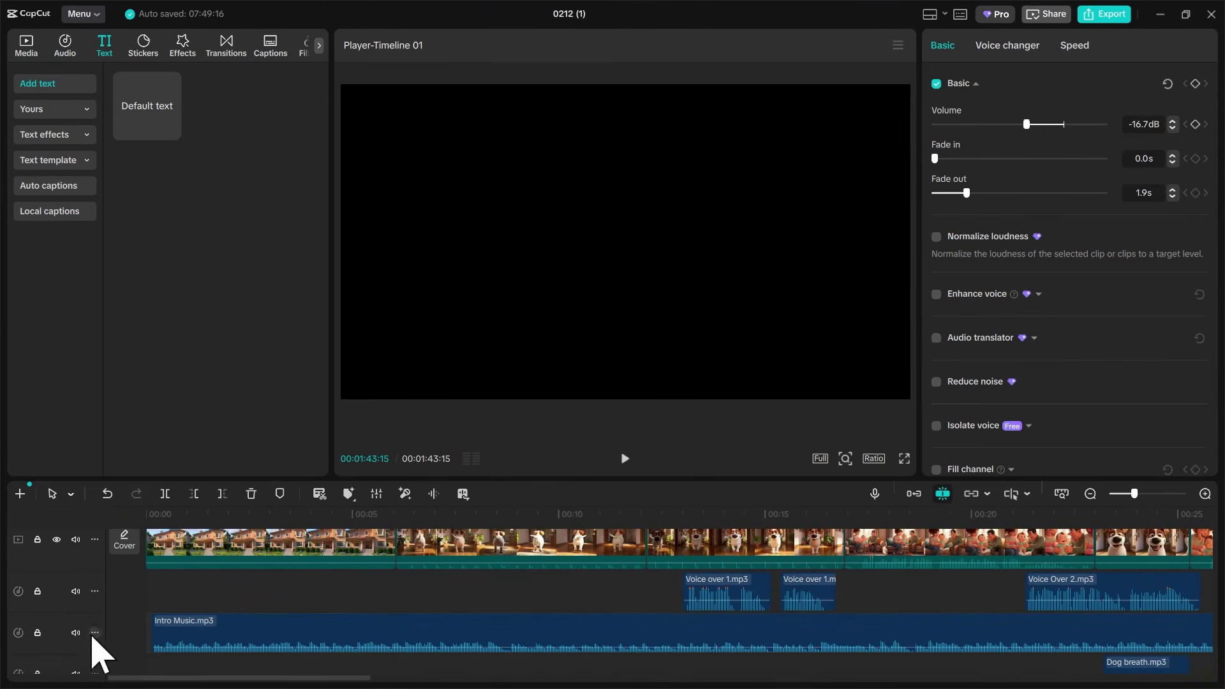
{"action": "left_click", "coordinate": [174, 524]}
{"action": "left_click_drag", "start_coordinate": [173, 515], "coordinate": [150, 518]}
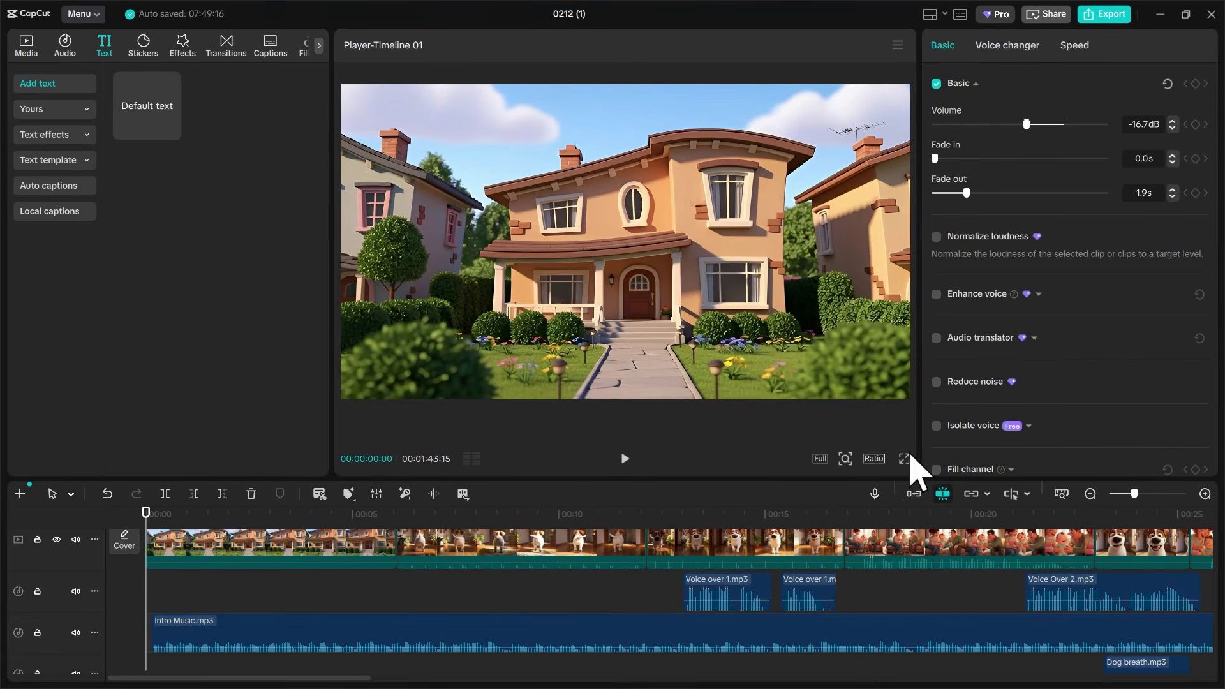
{"action": "left_click", "coordinate": [626, 461]}
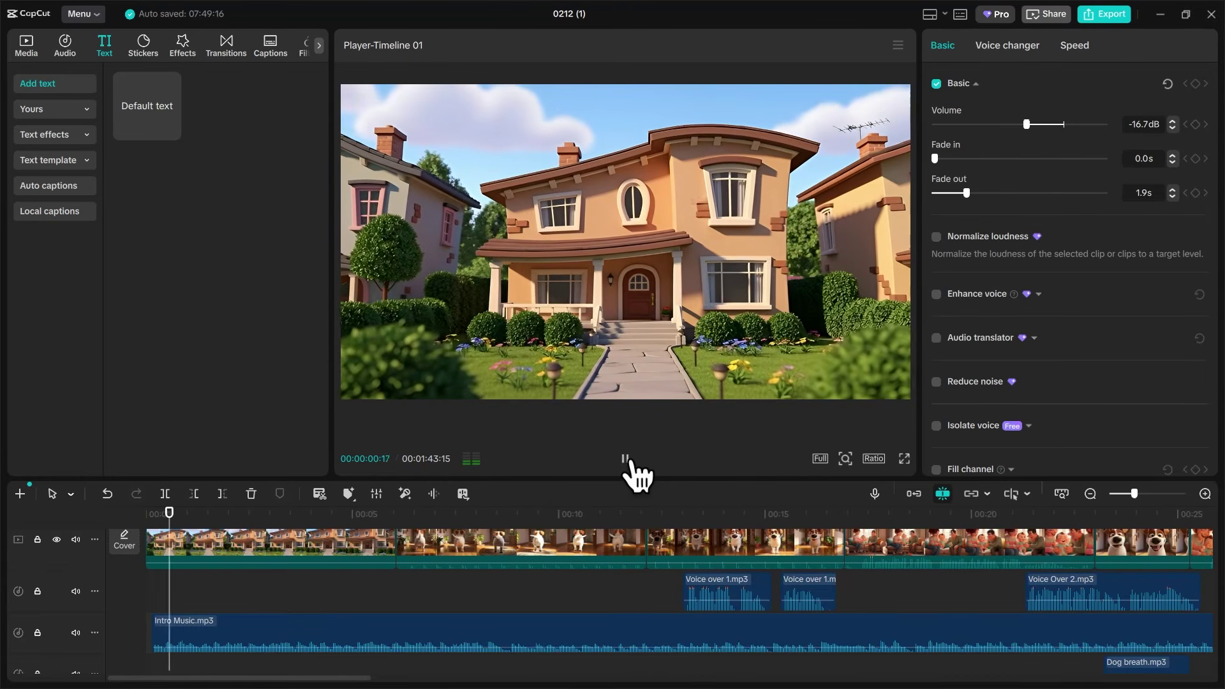
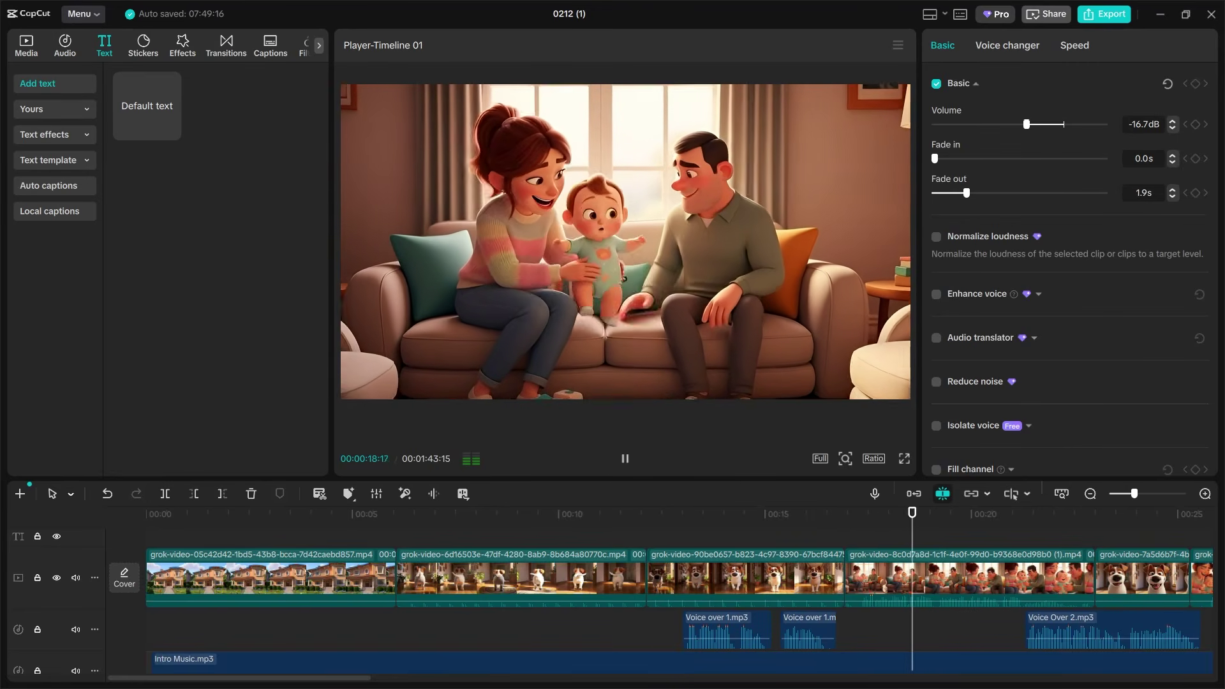
{"action": "left_click_drag", "start_coordinate": [357, 678], "coordinate": [428, 687]}
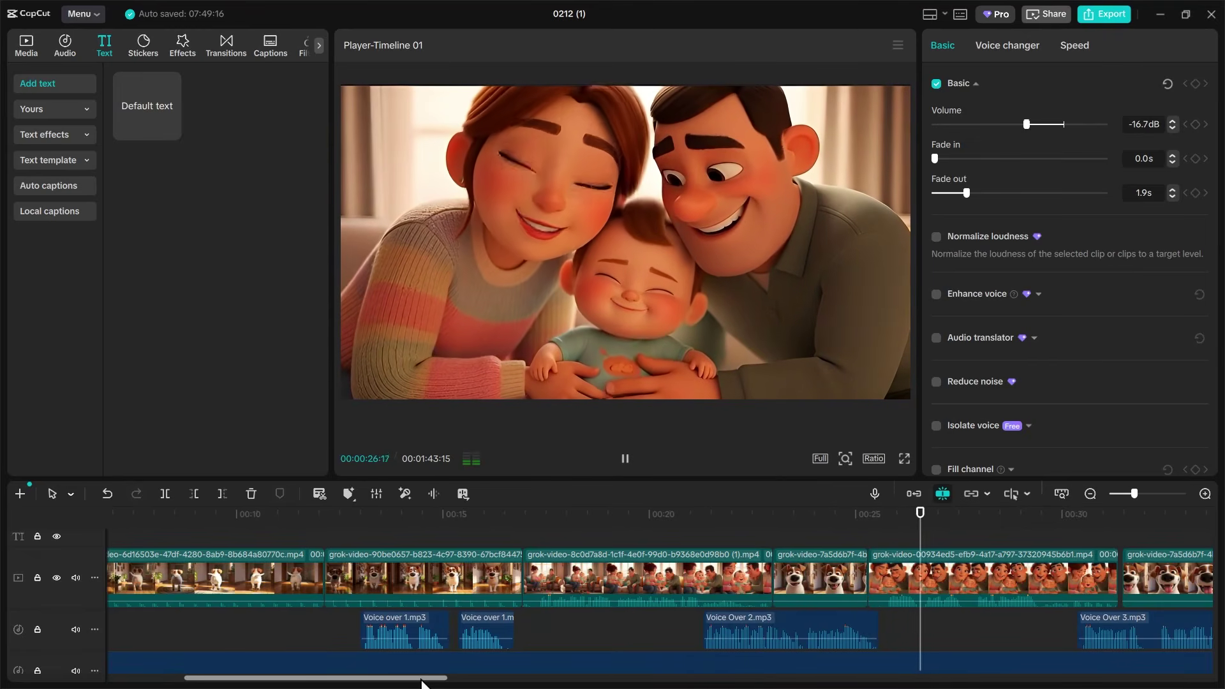
{"action": "left_click_drag", "start_coordinate": [421, 678], "coordinate": [596, 686]}
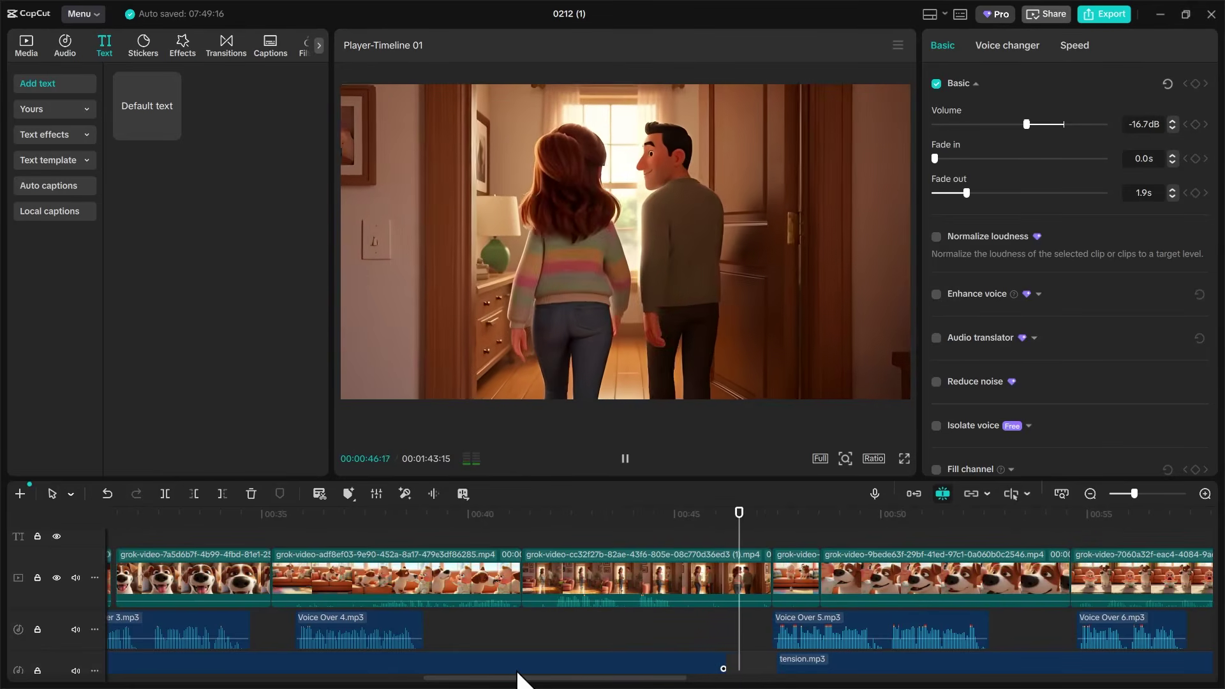
{"action": "left_click_drag", "start_coordinate": [539, 681], "coordinate": [570, 686]}
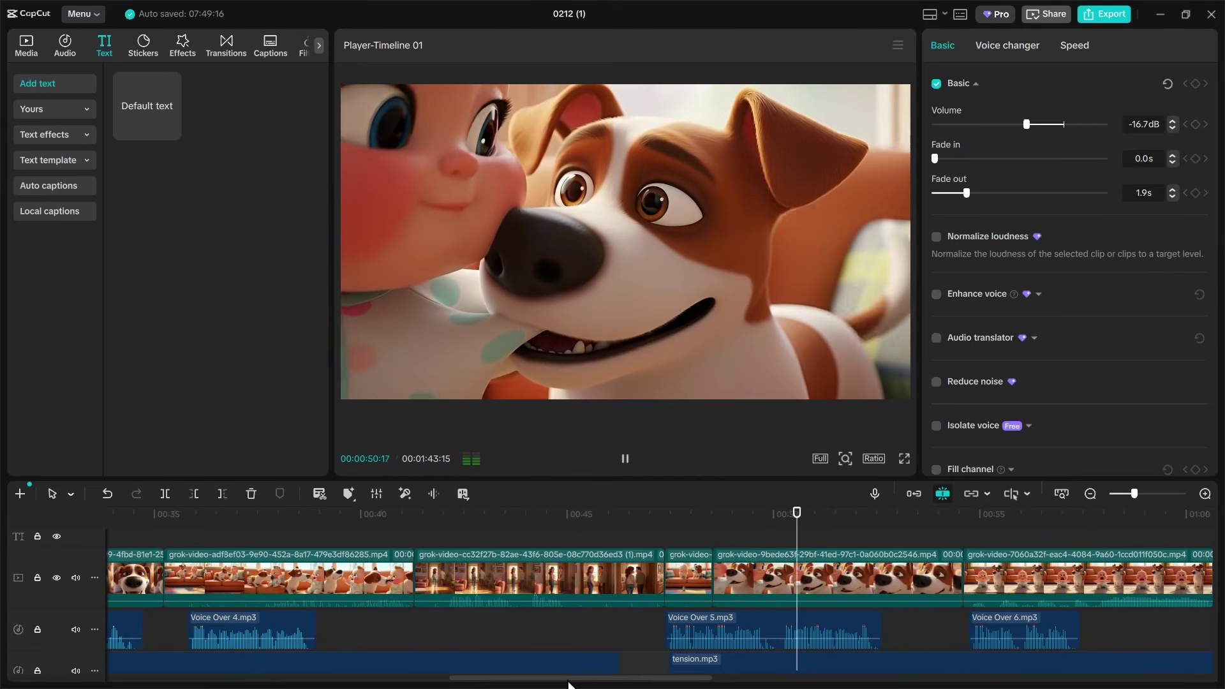
{"action": "left_click_drag", "start_coordinate": [568, 684], "coordinate": [701, 675]}
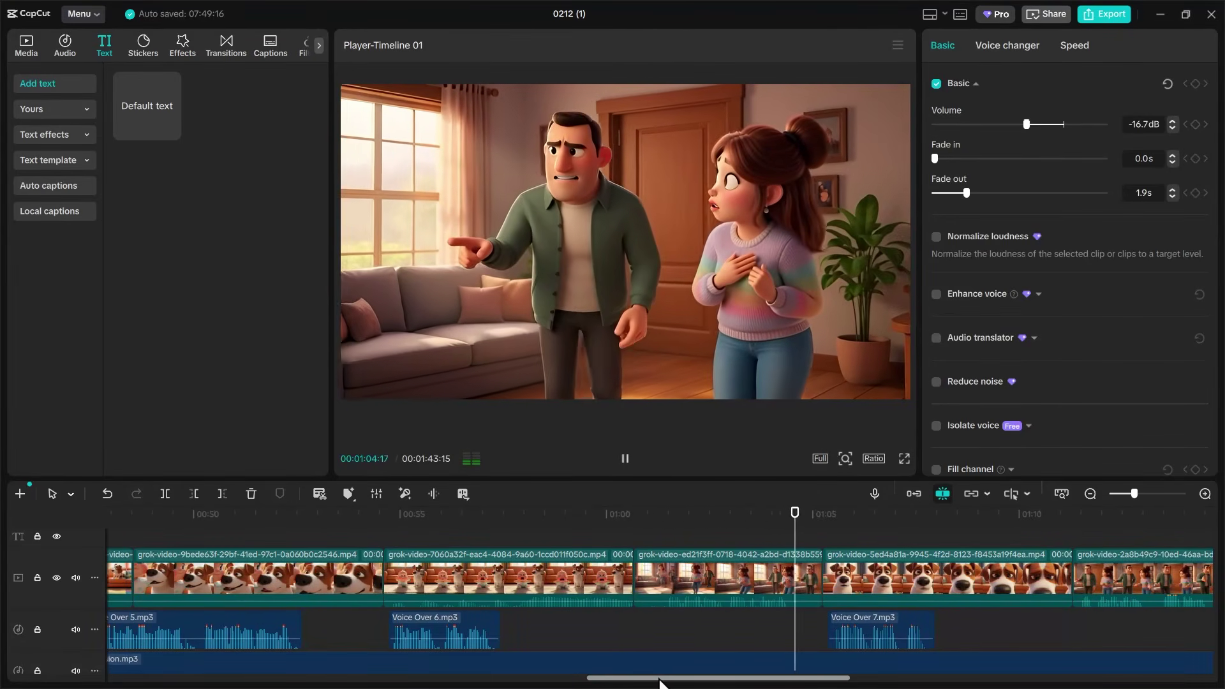
{"action": "left_click_drag", "start_coordinate": [660, 680], "coordinate": [741, 680]}
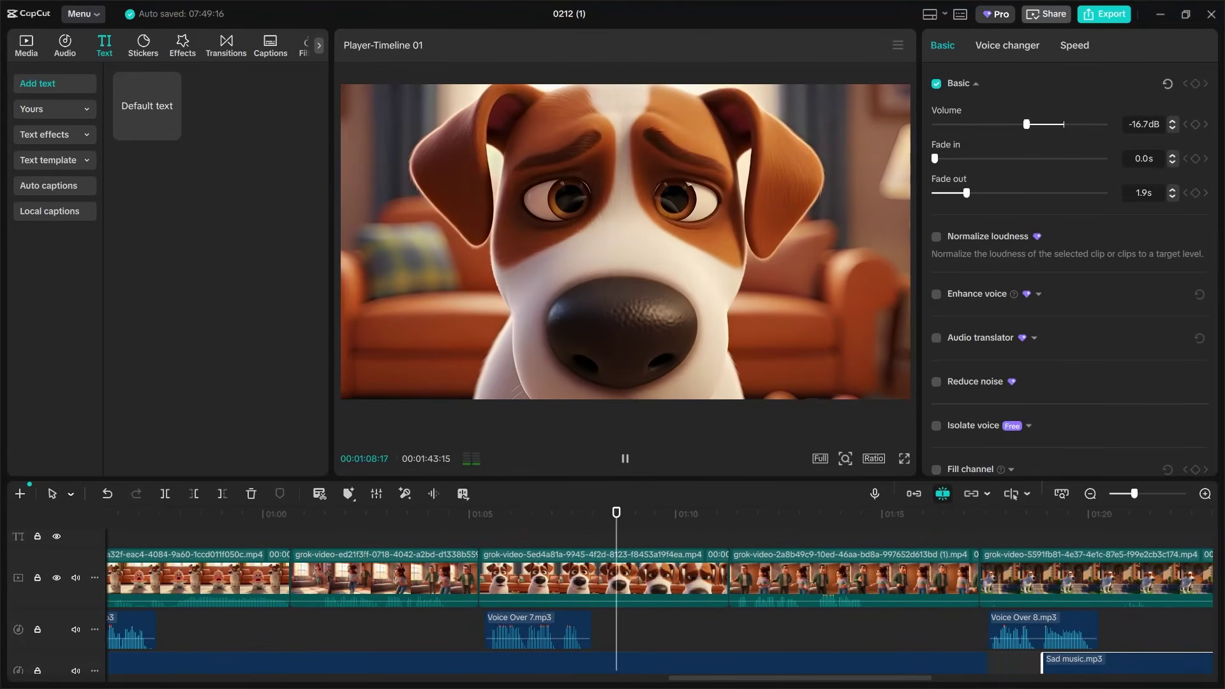
{"action": "left_click", "coordinate": [742, 683]}
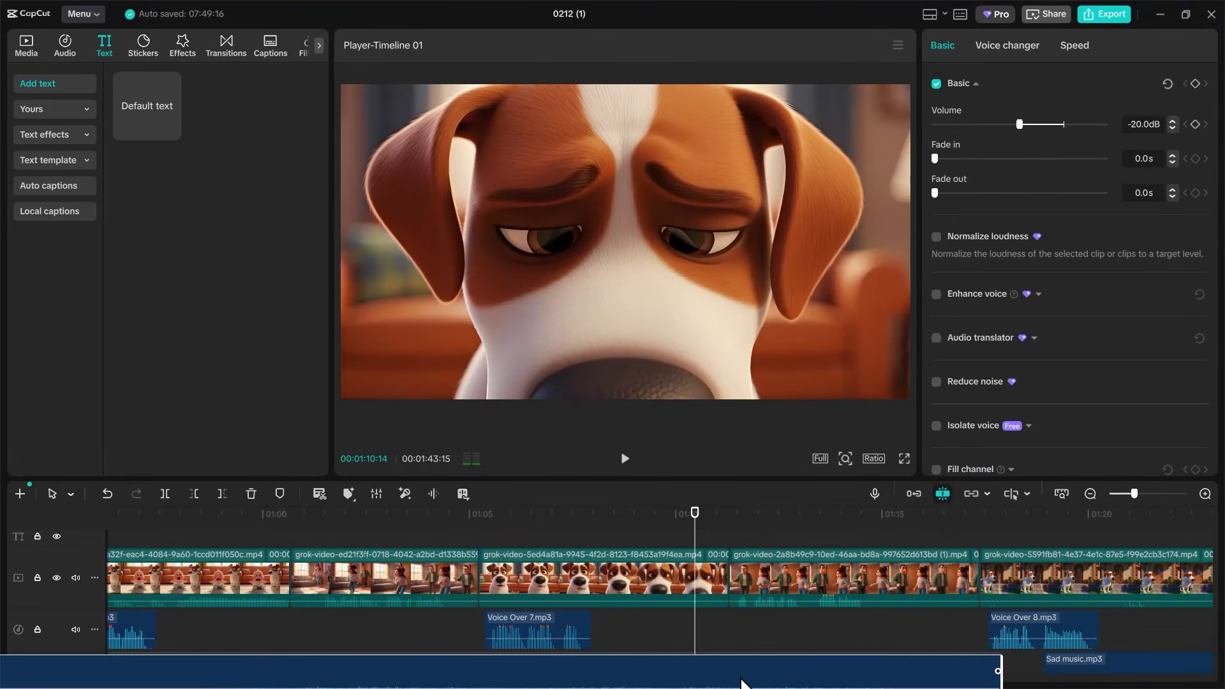
{"action": "scroll", "coordinate": [746, 683], "scroll_direction": "down", "scroll_amount": 1}
{"action": "key", "text": "ctrl+z"}
Step: Resume playback from 00:01:10:14 and review the remaining scenes and closing quote through the end of the music
{"action": "left_click", "coordinate": [631, 462]}
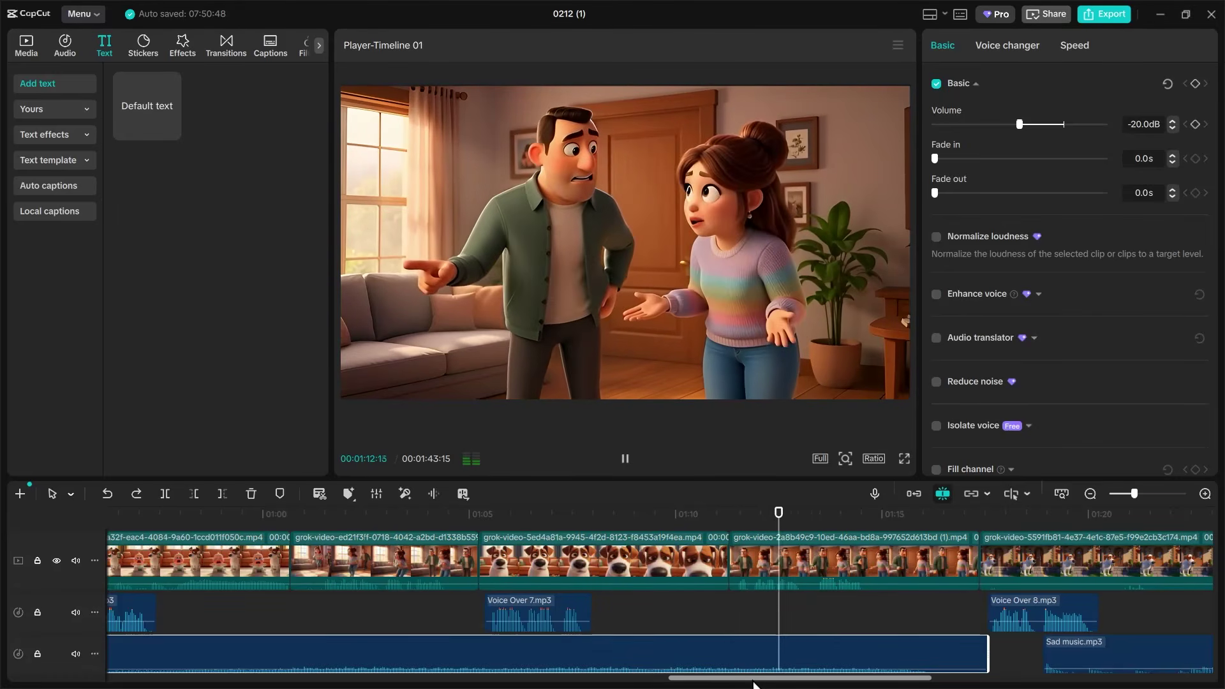
{"action": "left_click_drag", "start_coordinate": [756, 683], "coordinate": [823, 677]}
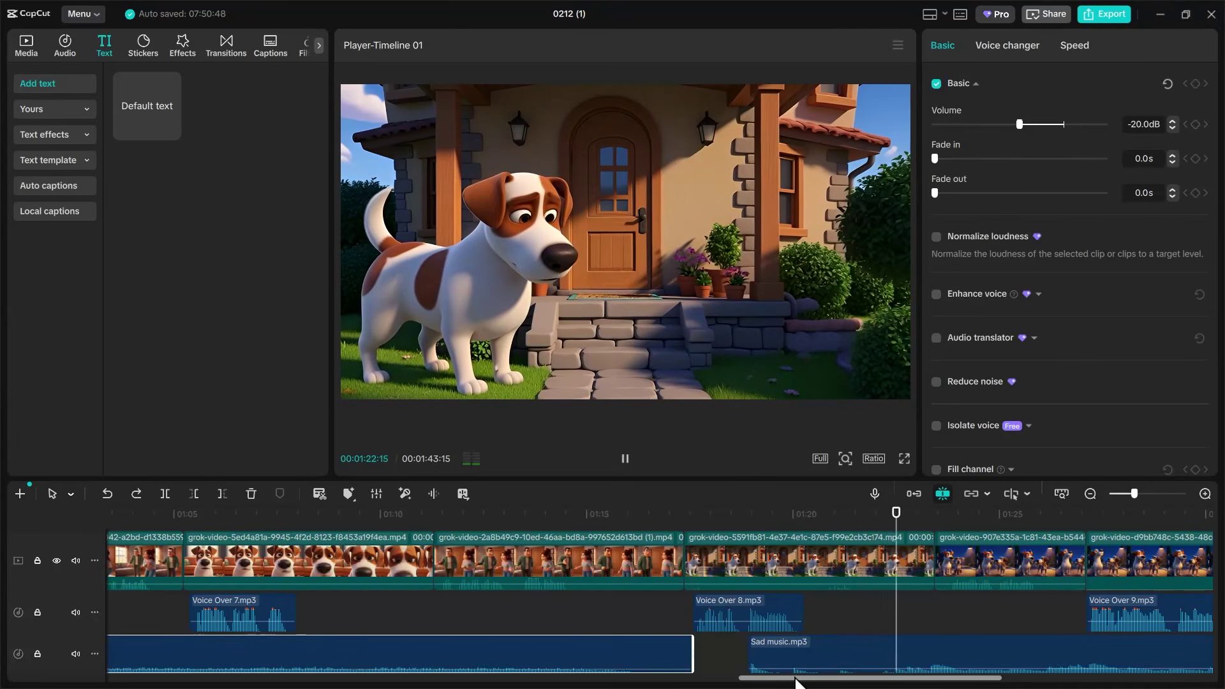
{"action": "left_click_drag", "start_coordinate": [797, 680], "coordinate": [881, 678]}
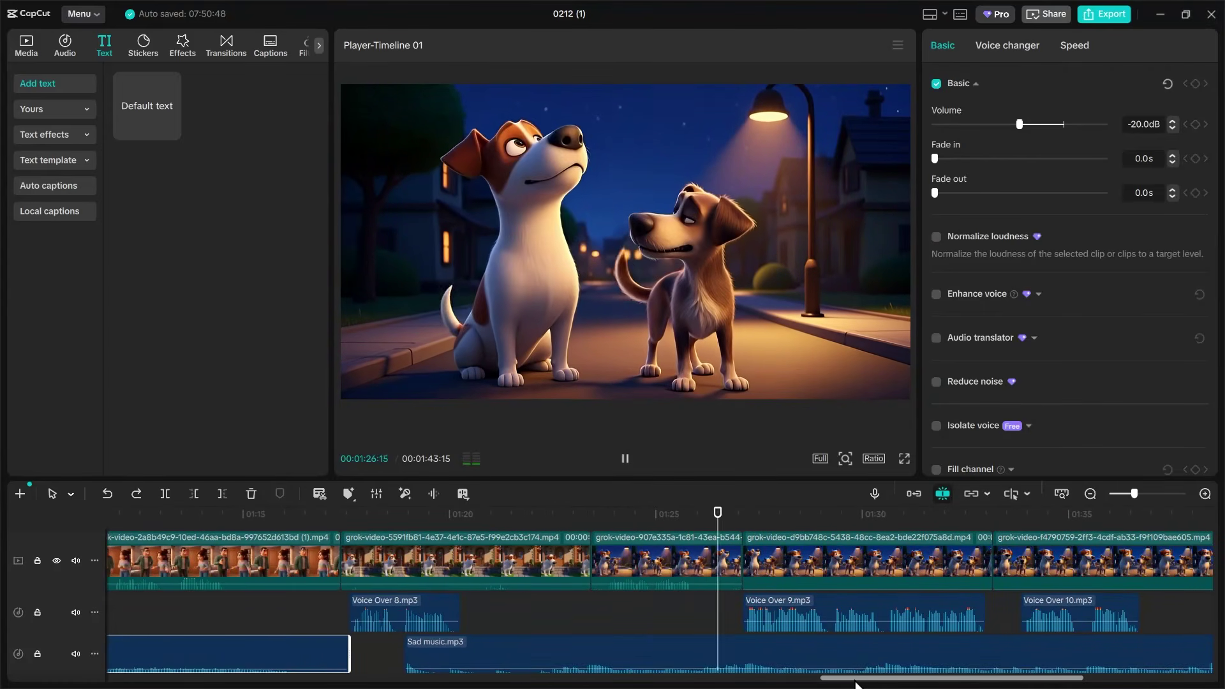
{"action": "left_click_drag", "start_coordinate": [855, 684], "coordinate": [887, 682]}
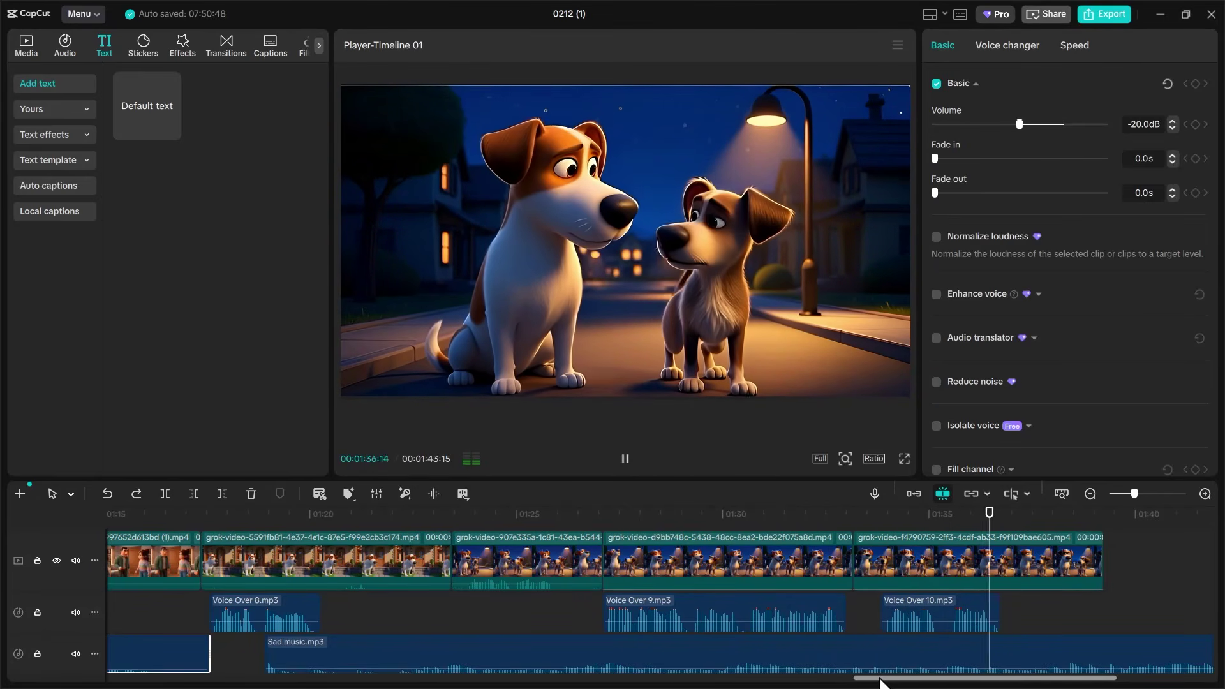
{"action": "left_click_drag", "start_coordinate": [880, 681], "coordinate": [930, 685]}
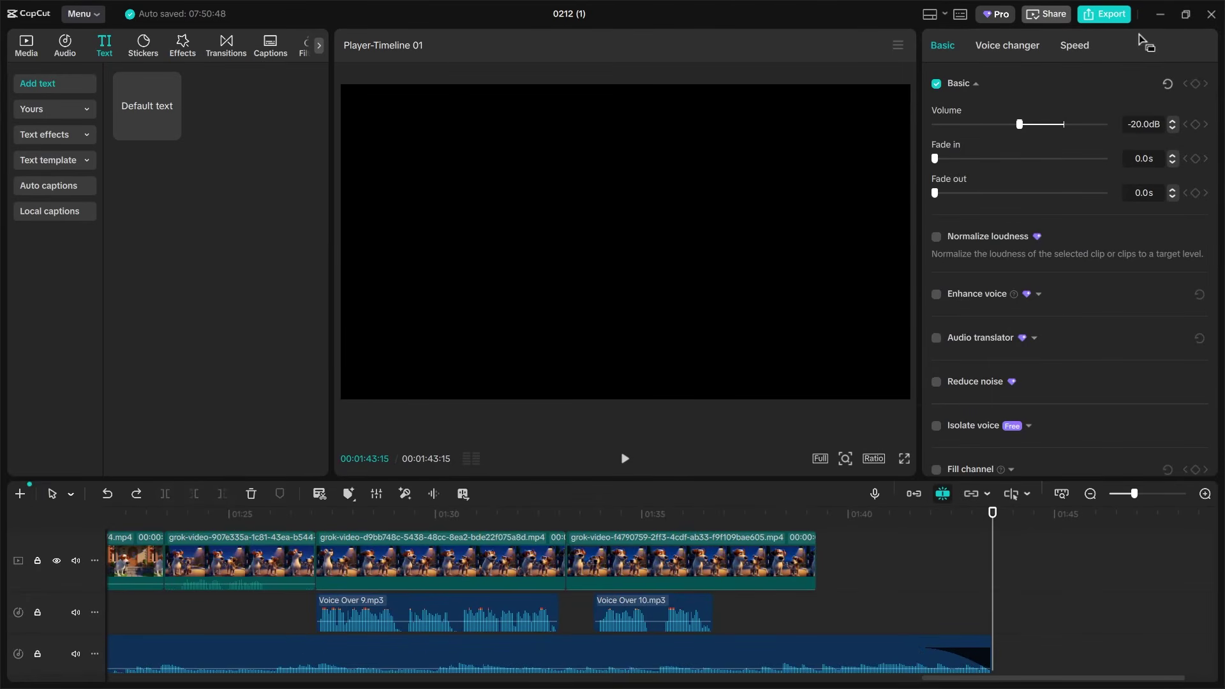
Step: Switch to the browser and review Bruno's extracted narration in the first Bruno the Good Boy ChatGPT conversation
{"action": "left_click", "coordinate": [1160, 14]}
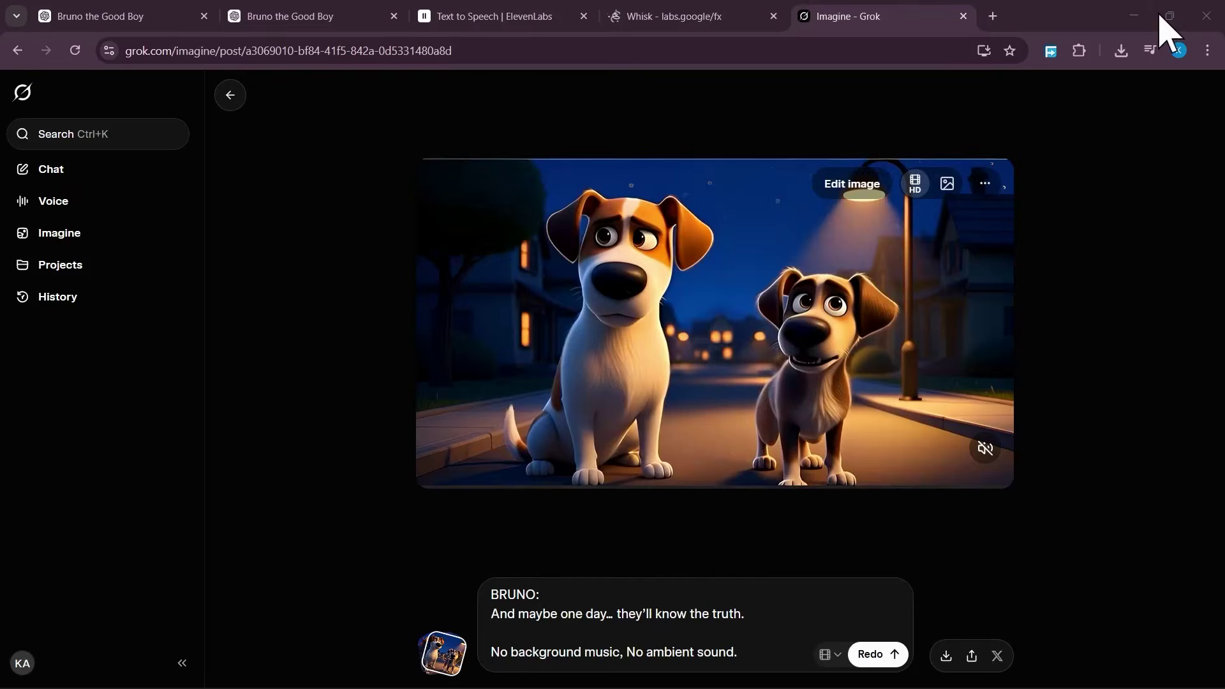
{"action": "left_click", "coordinate": [88, 13]}
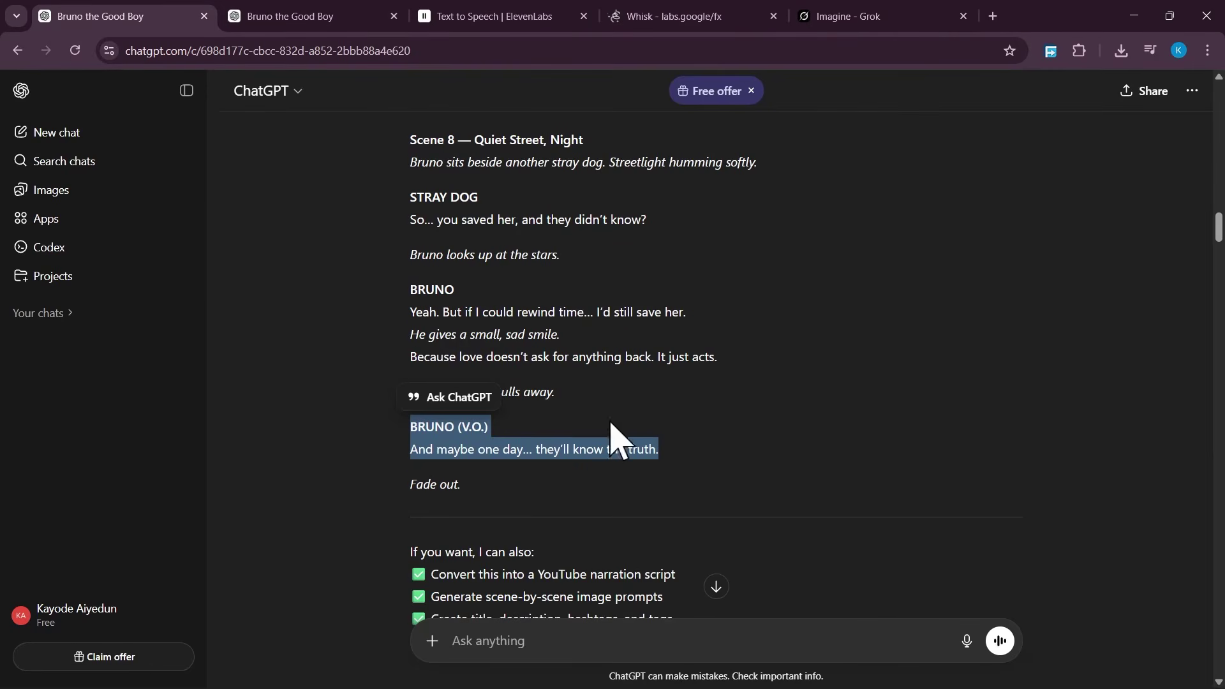
{"action": "scroll", "coordinate": [641, 514], "scroll_direction": "down", "scroll_amount": 9}
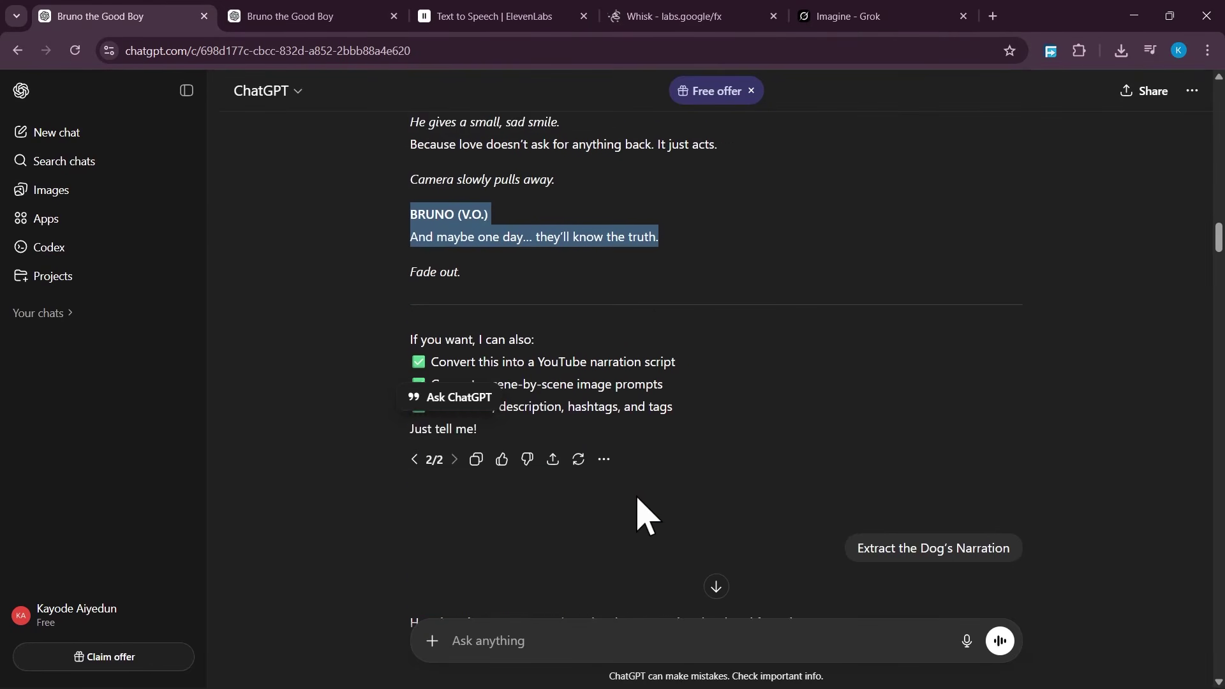
{"action": "left_click", "coordinate": [591, 652]}
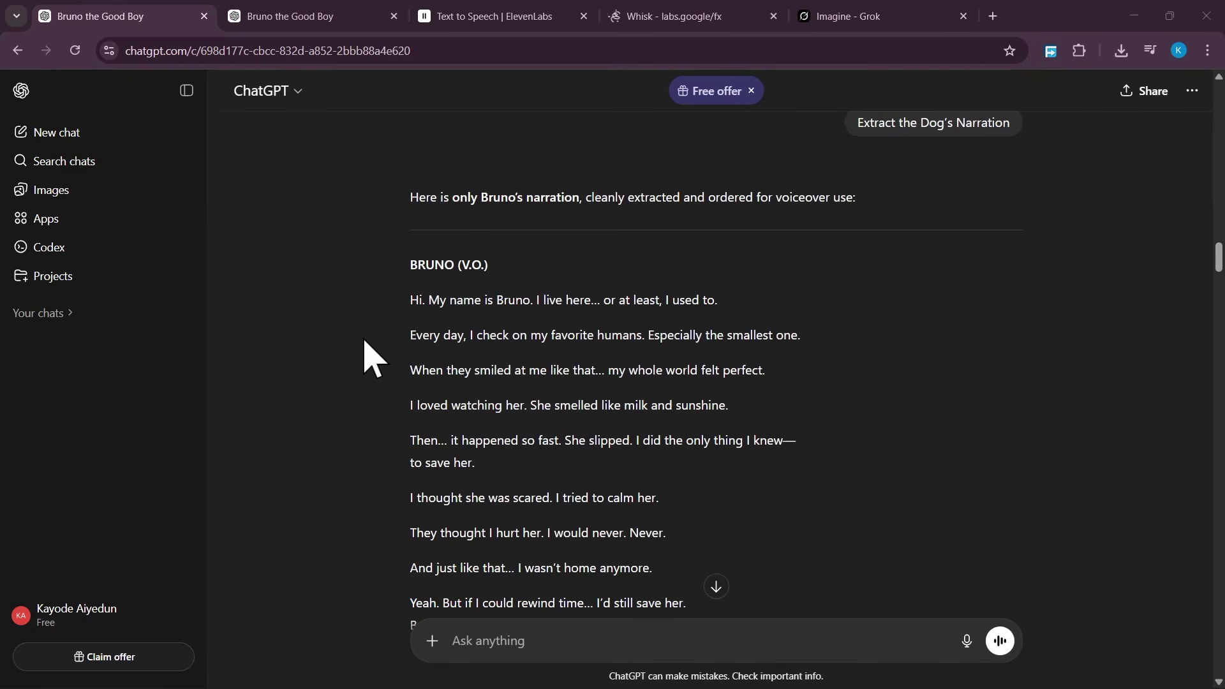
{"action": "scroll", "coordinate": [469, 389], "scroll_direction": "down", "scroll_amount": 2}
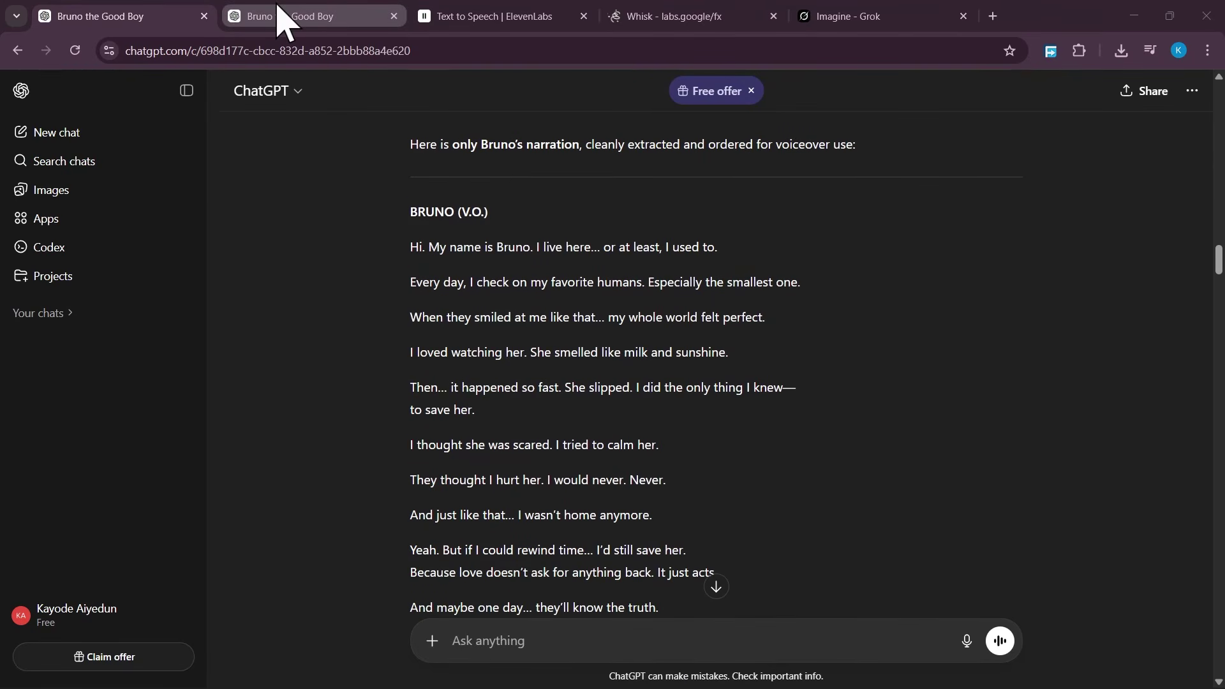
Step: In the second Bruno the Good Boy chat, ask "give me other short story titles i can create, with different storylines."
{"action": "left_click", "coordinate": [281, 23]}
{"action": "scroll", "coordinate": [520, 337], "scroll_direction": "down", "scroll_amount": 1}
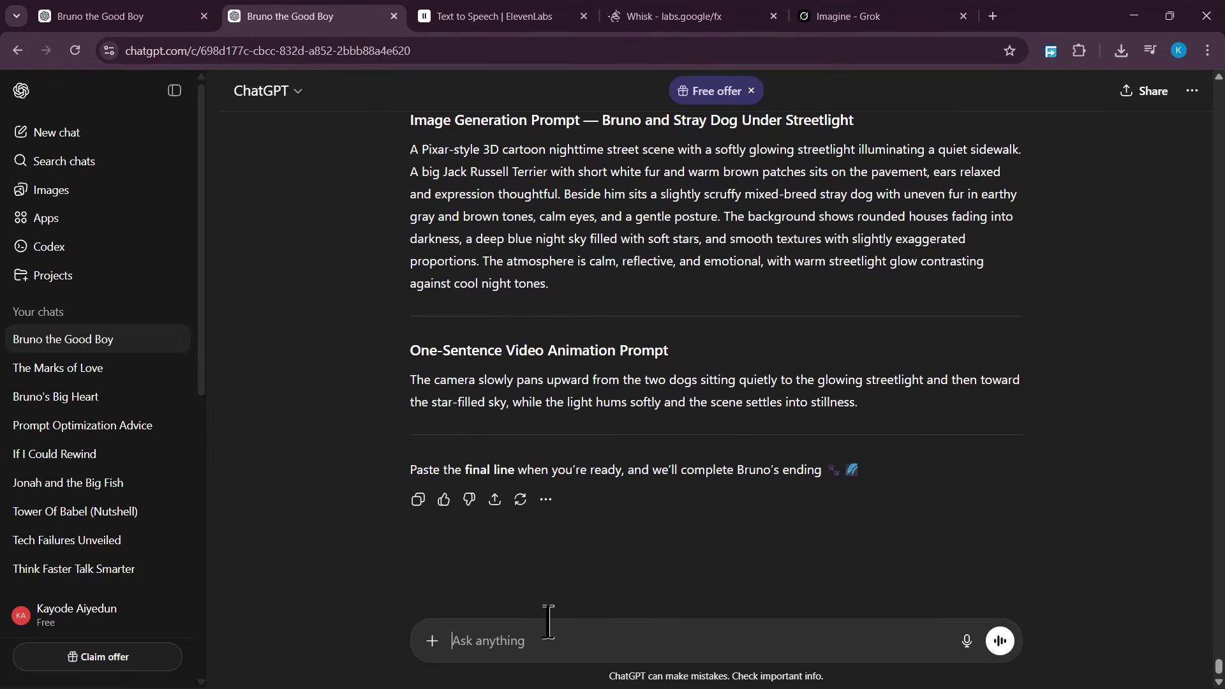
{"action": "type", "text": "give me other short story titles i can create, with different storylines."}
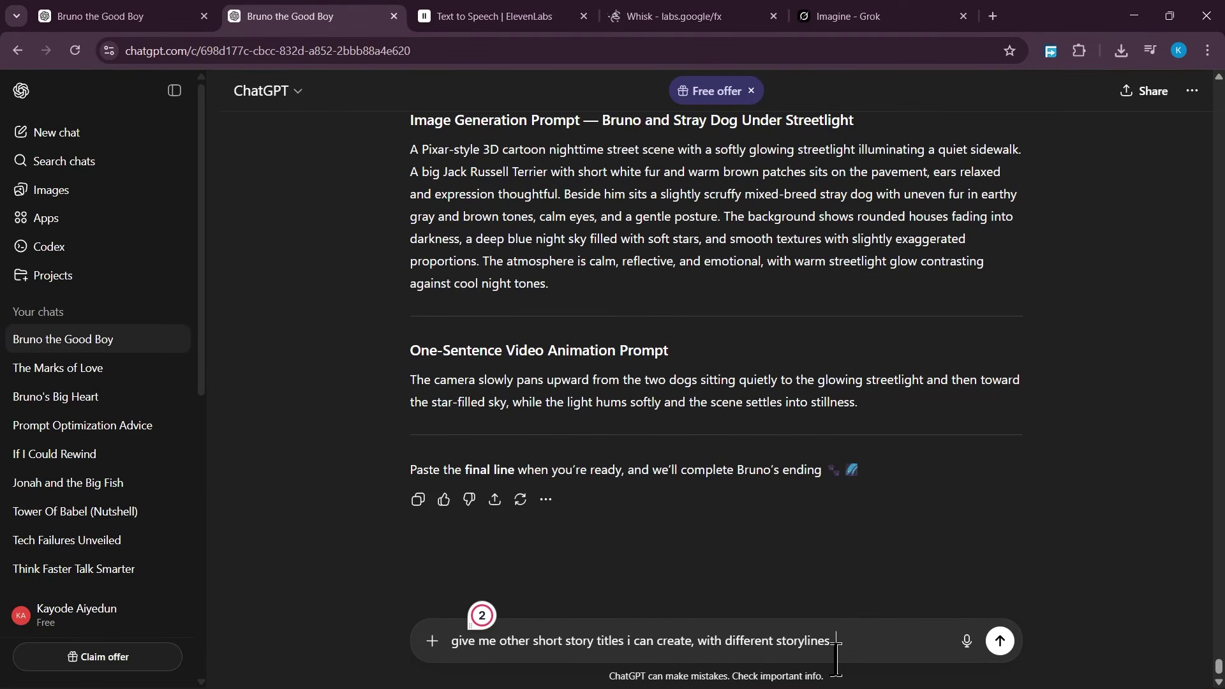
{"action": "left_click", "coordinate": [1001, 642]}
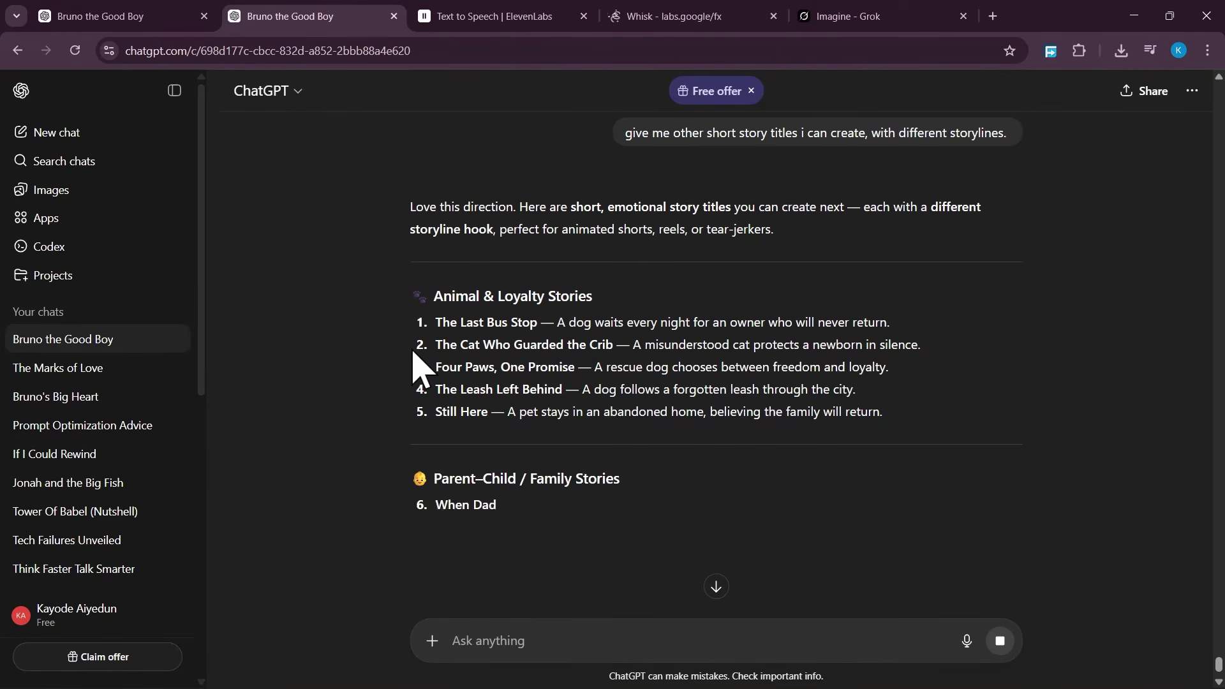
Step: Read through the suggested story titles and storylines in each category
{"action": "scroll", "coordinate": [440, 383], "scroll_direction": "down", "scroll_amount": 1}
{"action": "scroll", "coordinate": [440, 408], "scroll_direction": "down", "scroll_amount": 2}
{"action": "scroll", "coordinate": [549, 533], "scroll_direction": "down", "scroll_amount": 2}
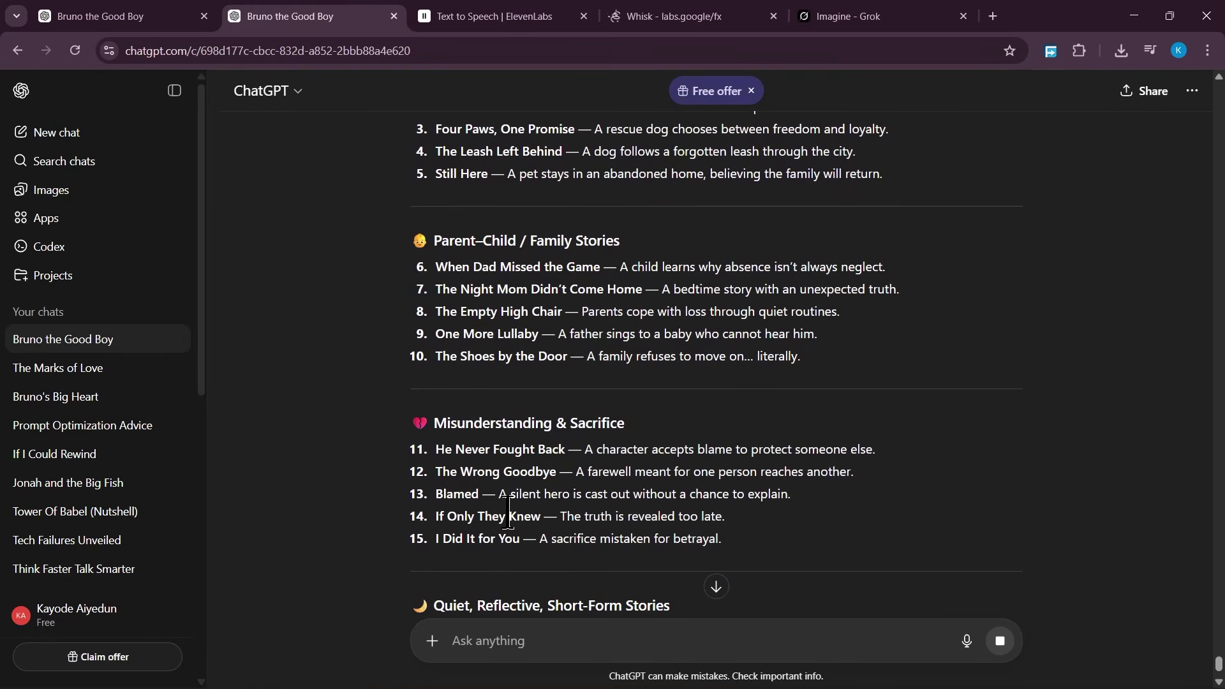
{"action": "scroll", "coordinate": [513, 522], "scroll_direction": "down", "scroll_amount": 2}
{"action": "scroll", "coordinate": [506, 466], "scroll_direction": "up", "scroll_amount": 5}
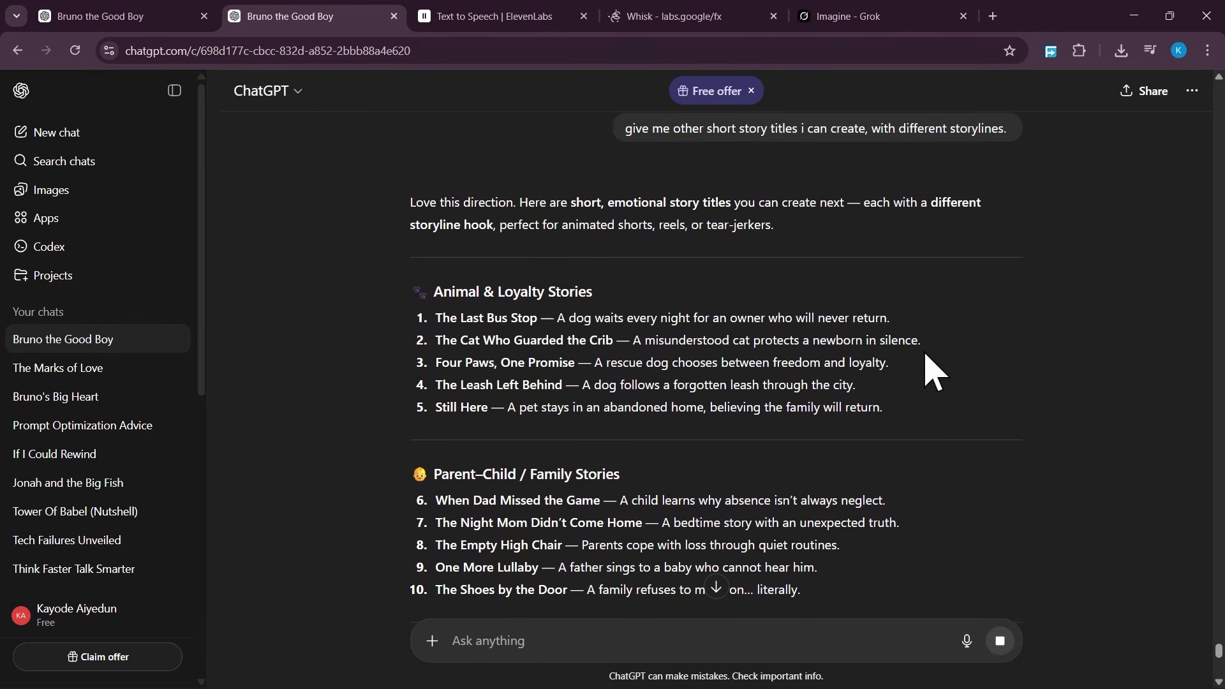
{"action": "scroll", "coordinate": [702, 408], "scroll_direction": "down", "scroll_amount": 6}
{"action": "scroll", "coordinate": [488, 440], "scroll_direction": "up", "scroll_amount": 3}
{"action": "scroll", "coordinate": [492, 452], "scroll_direction": "down", "scroll_amount": 6}
{"action": "scroll", "coordinate": [472, 428], "scroll_direction": "down", "scroll_amount": 4}
{"action": "scroll", "coordinate": [450, 402], "scroll_direction": "up", "scroll_amount": 6}
{"action": "scroll", "coordinate": [445, 379], "scroll_direction": "up", "scroll_amount": 3}
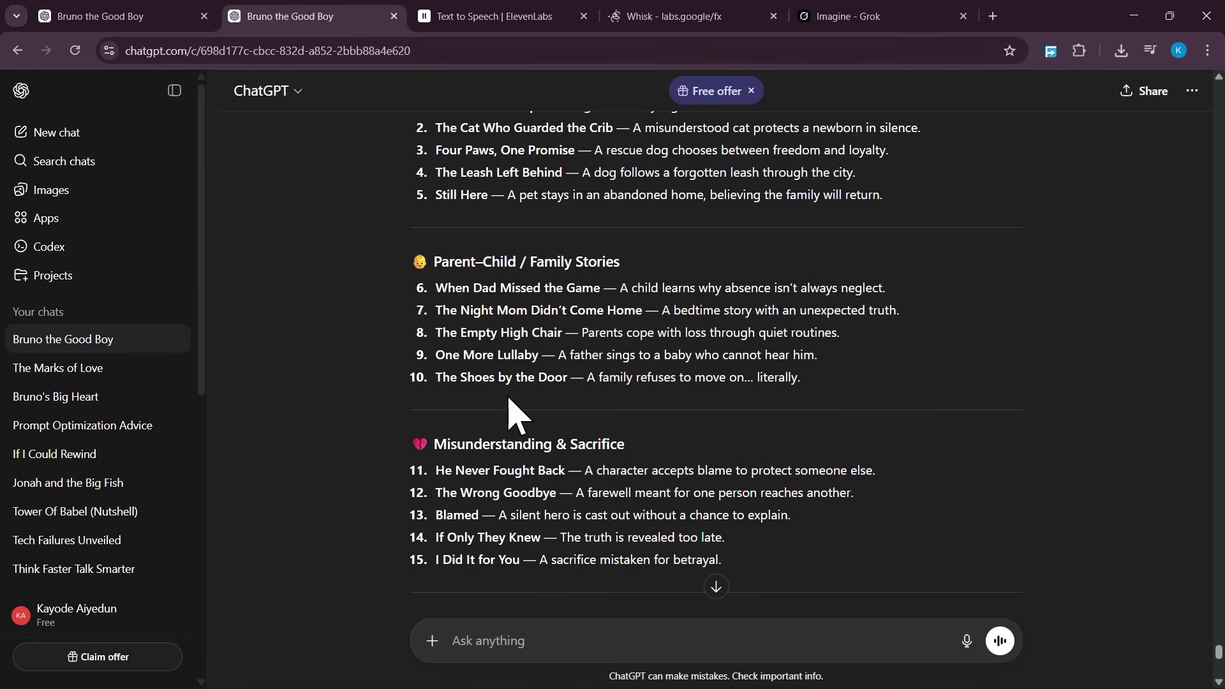
{"action": "scroll", "coordinate": [479, 370], "scroll_direction": "up", "scroll_amount": 2}
Step: Draft the prompt "write me a script just you did for this story for the story title:" and append the Still Here title and storyline
{"action": "left_click_drag", "start_coordinate": [436, 302], "coordinate": [491, 302]}
{"action": "left_click", "coordinate": [495, 646]}
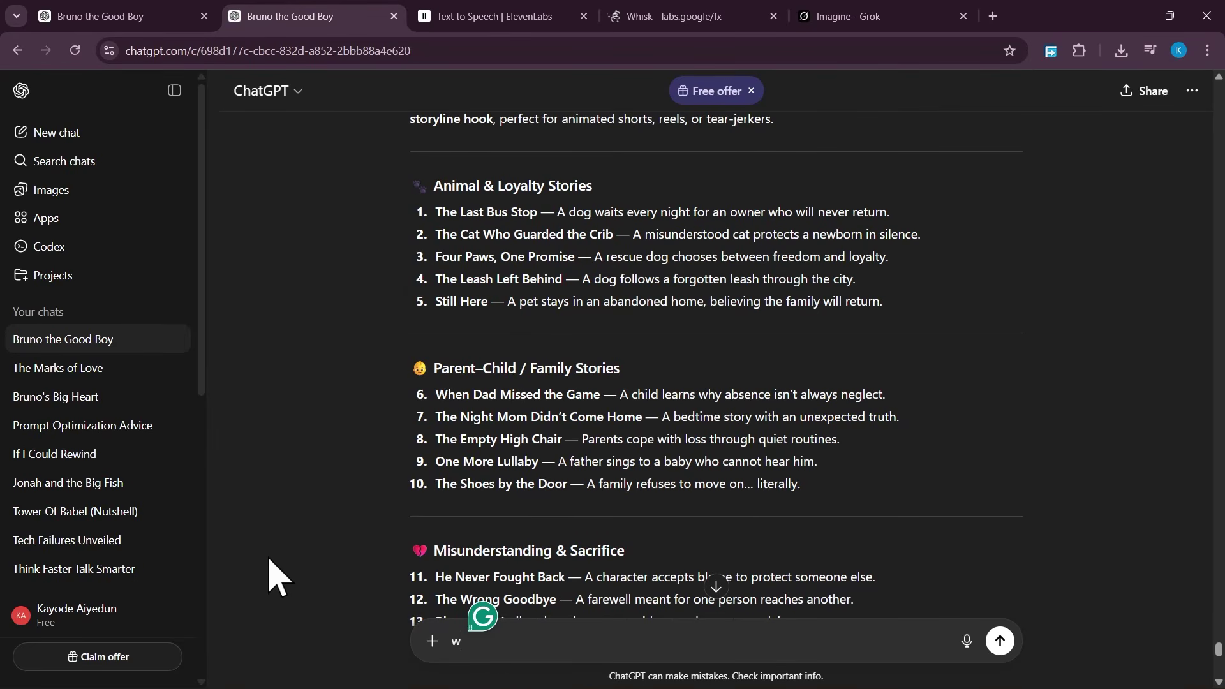
{"action": "type", "text": "write me a "}
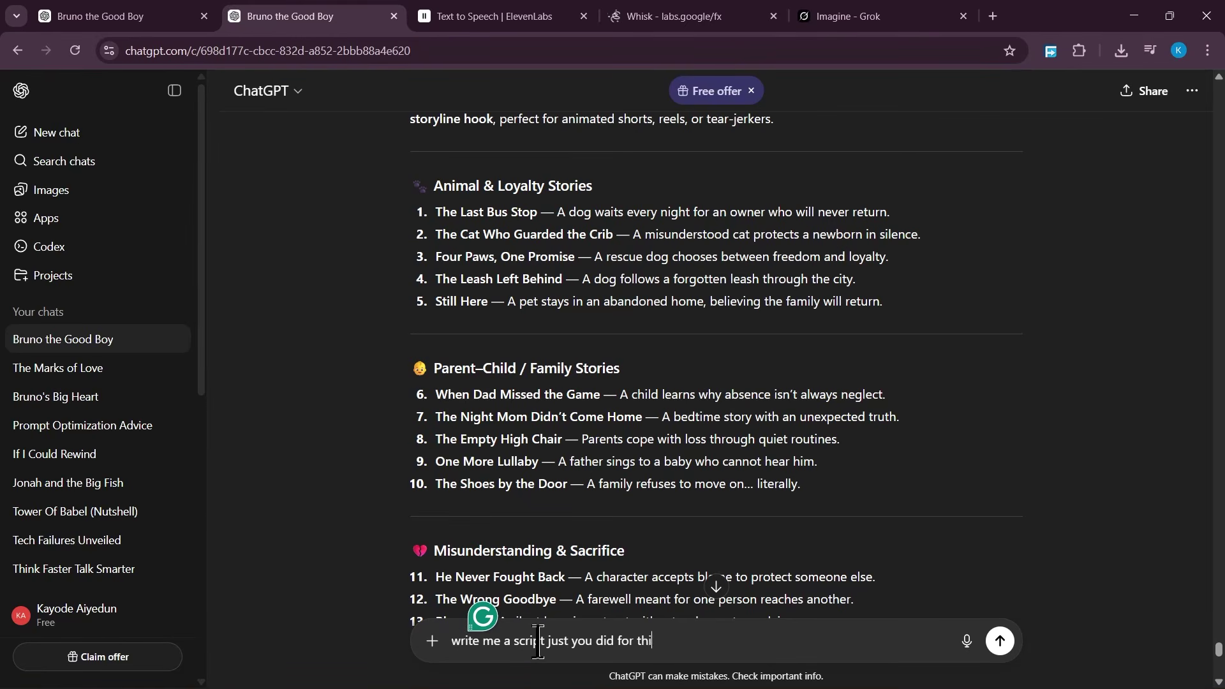
{"action": "type", "text": "script just you did for this story for the story title"}
{"action": "left_click_drag", "start_coordinate": [435, 302], "coordinate": [919, 305]}
{"action": "key", "text": "ctrl+c"}
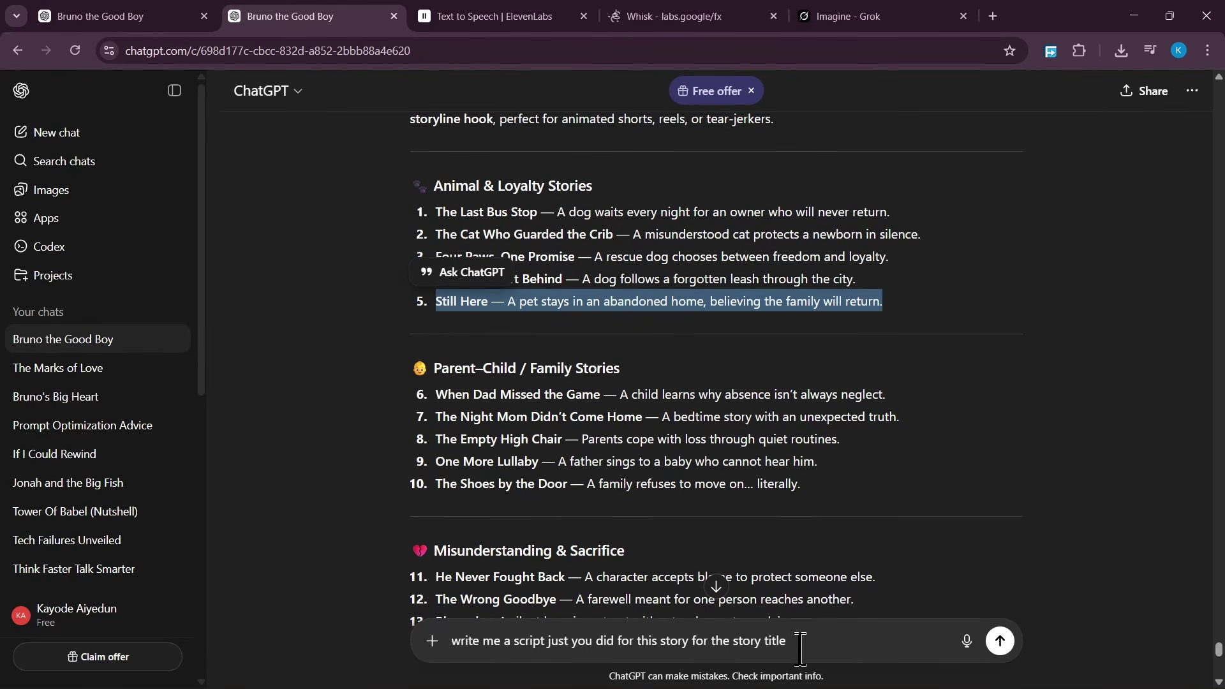
{"action": "left_click", "coordinate": [817, 637]}
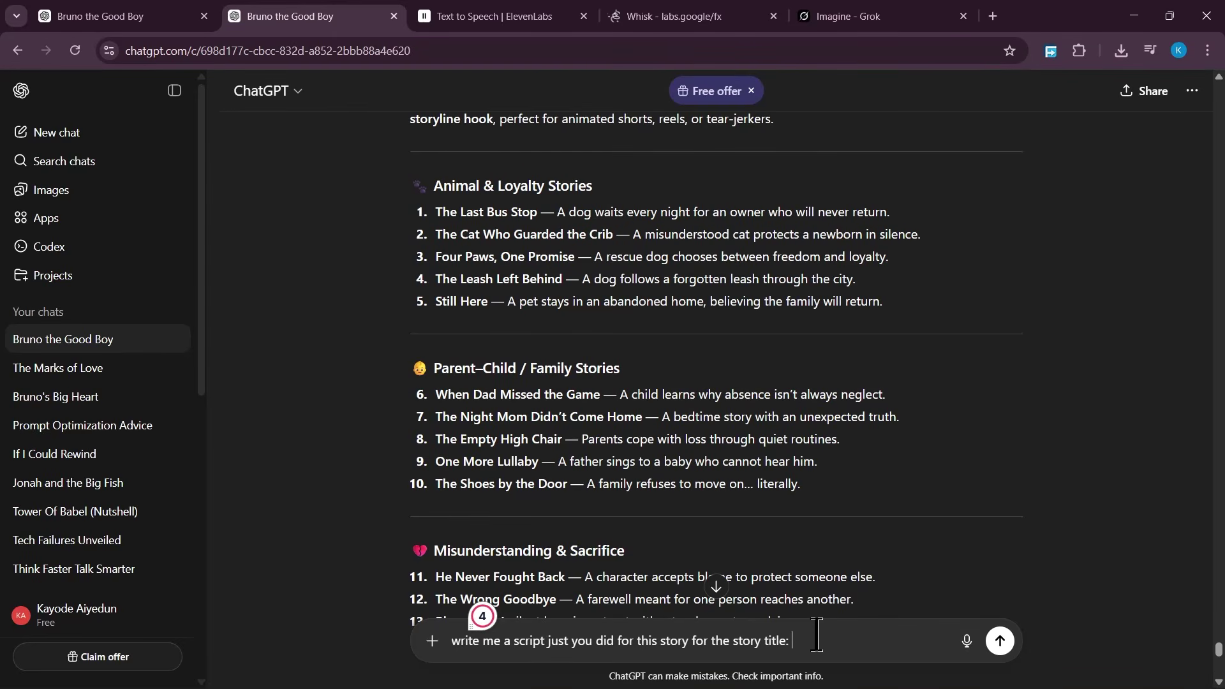
{"action": "key", "text": "ctrl+v"}
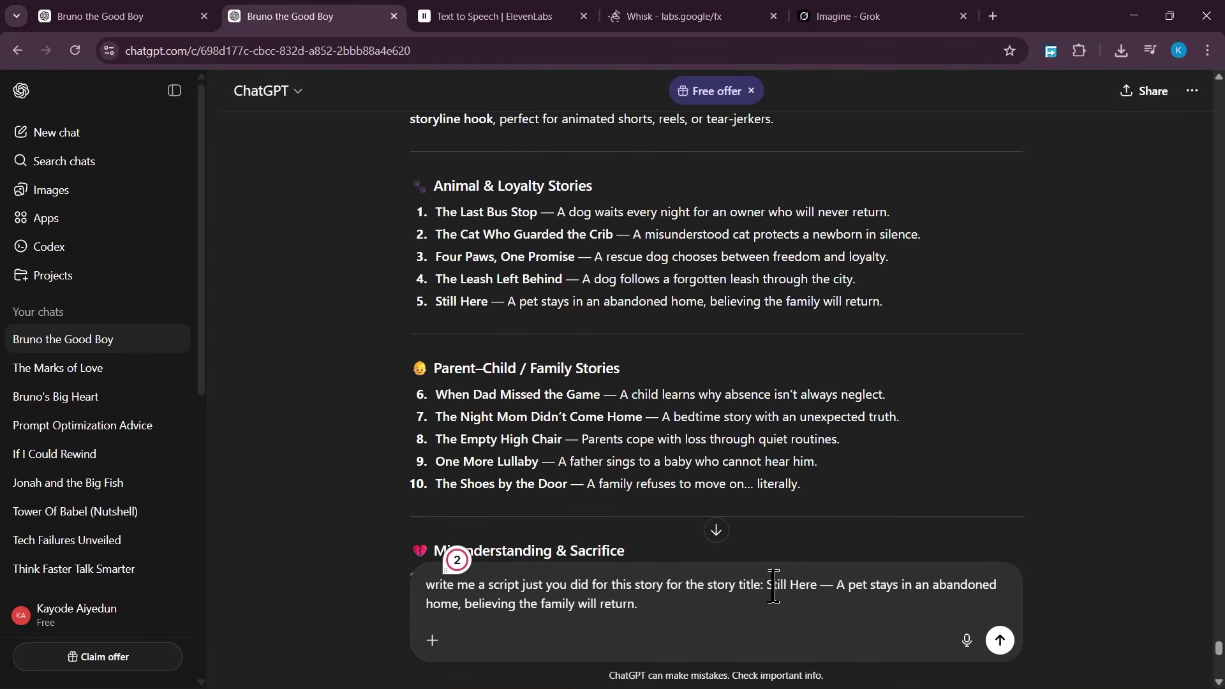
{"action": "scroll", "coordinate": [500, 430], "scroll_direction": "up", "scroll_amount": 2}
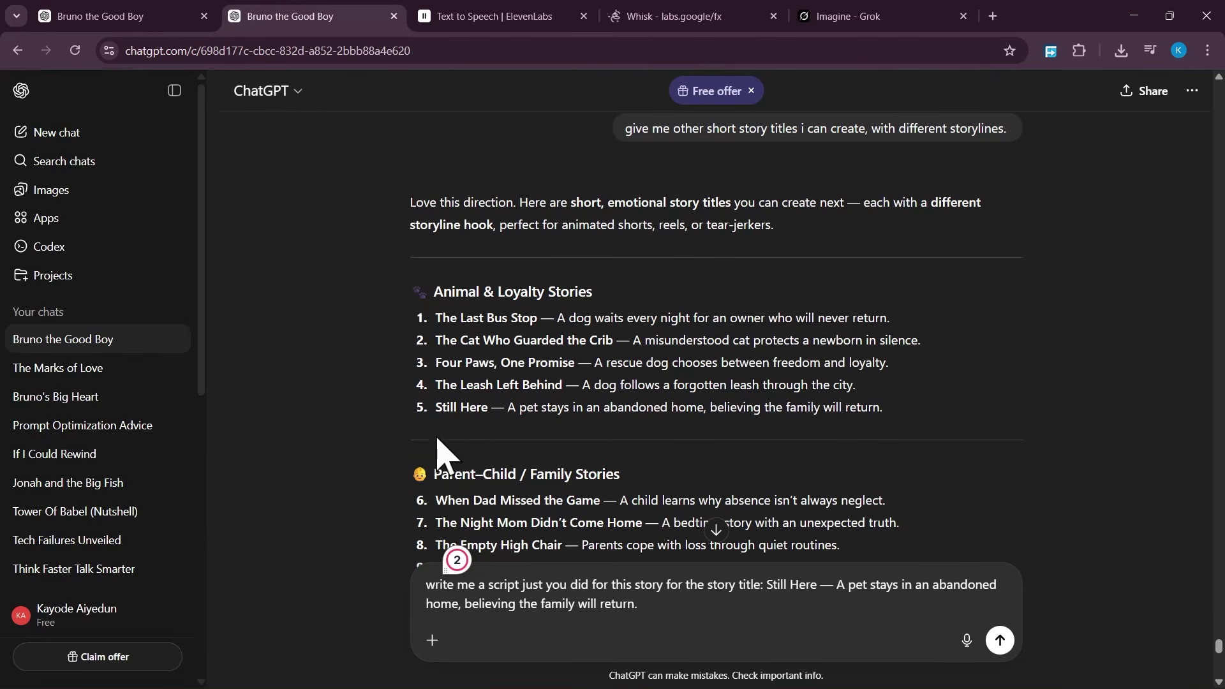
Step: Submit the drafted prompt requesting a script for the story title Still Here
{"action": "scroll", "coordinate": [445, 423], "scroll_direction": "down", "scroll_amount": 1}
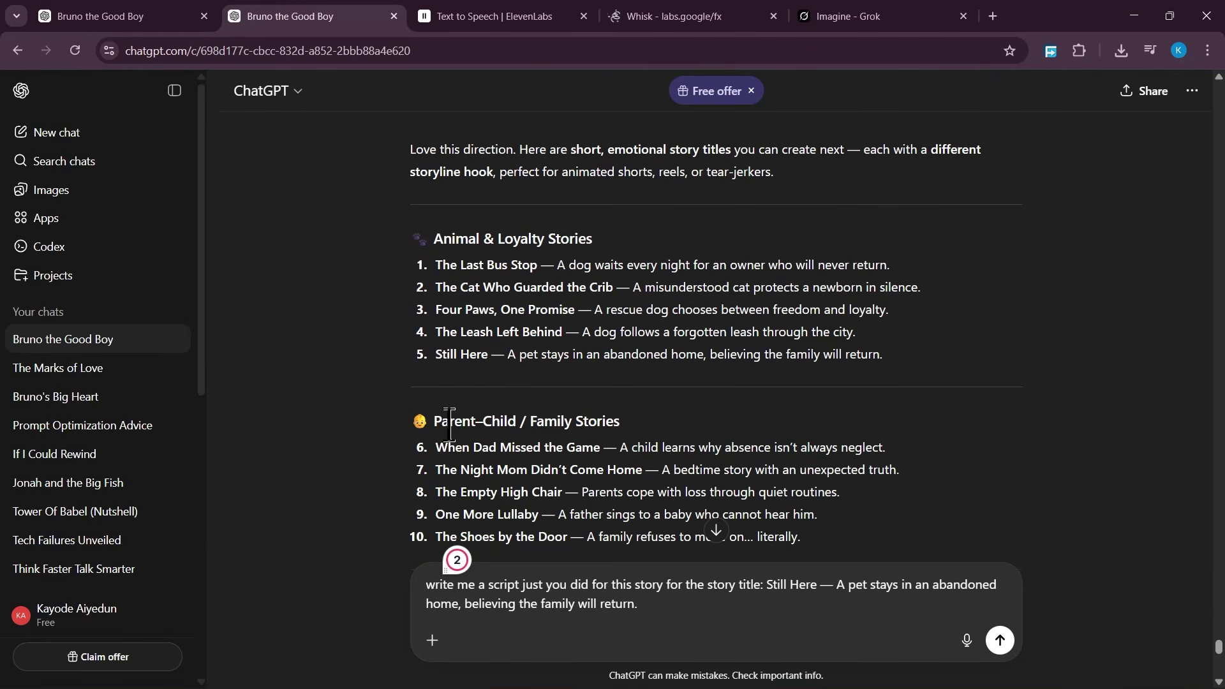
{"action": "left_click", "coordinate": [1000, 640]}
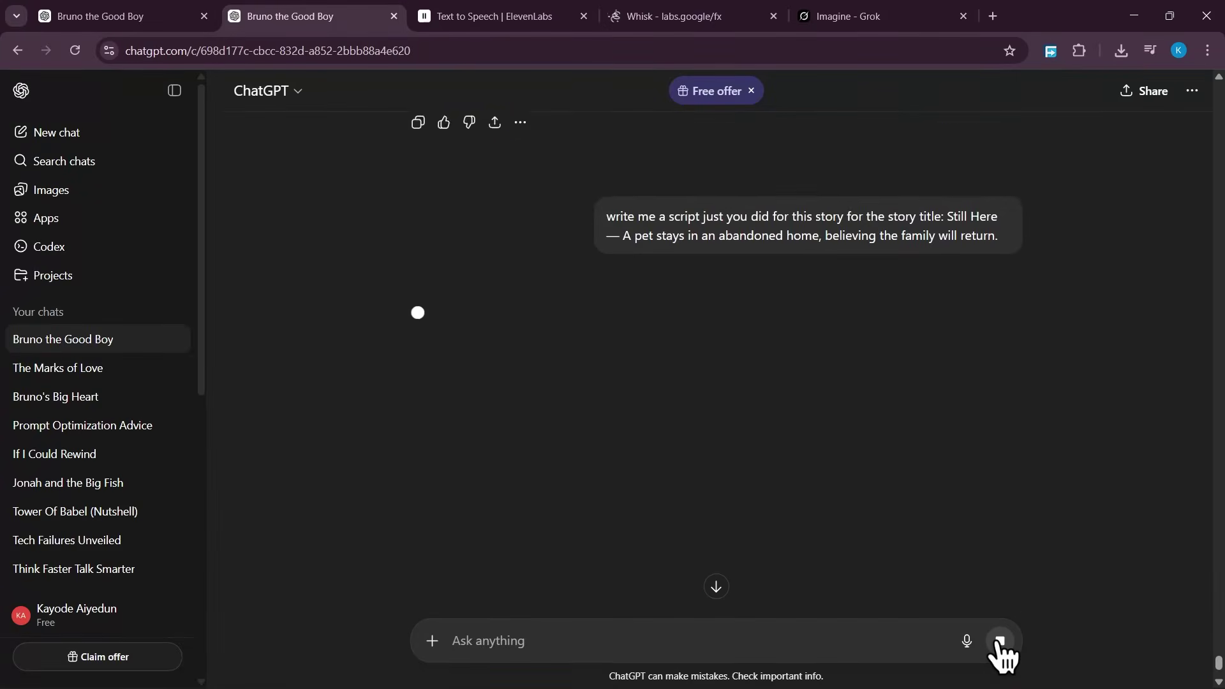
Step: Read through the generated Still Here script scene by scene, and look back at the list of suggested story titles
{"action": "scroll", "coordinate": [705, 437], "scroll_direction": "down", "scroll_amount": 5}
{"action": "scroll", "coordinate": [702, 437], "scroll_direction": "down", "scroll_amount": 3}
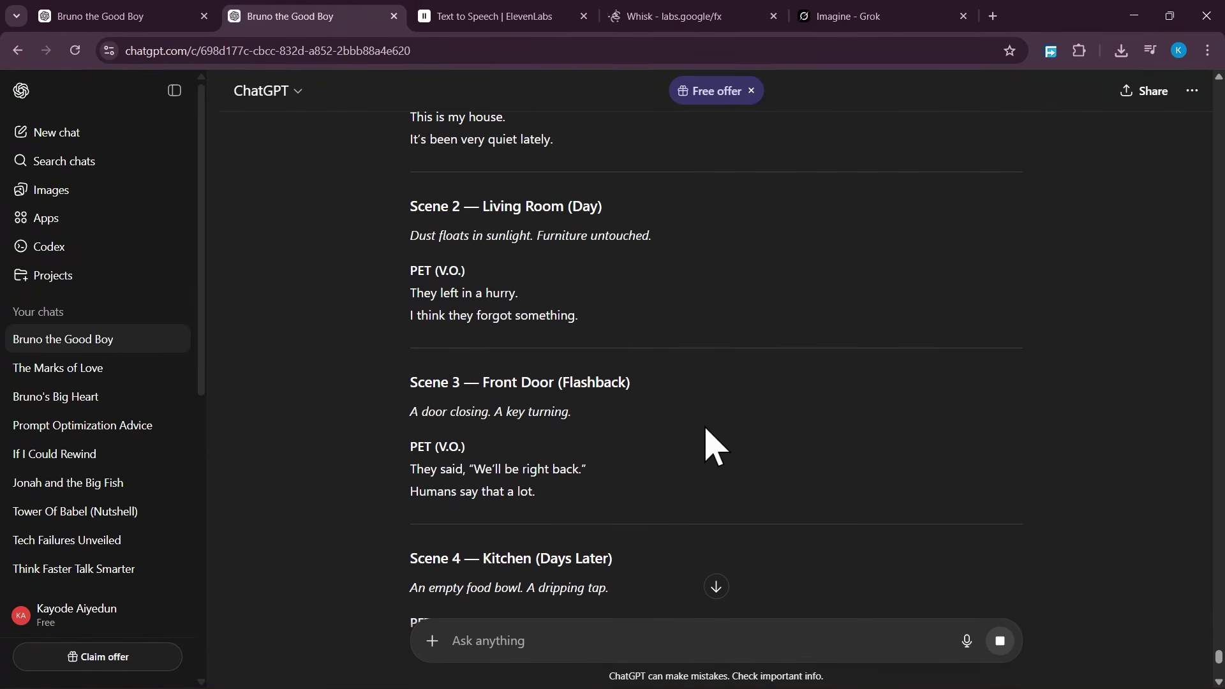
{"action": "scroll", "coordinate": [708, 437], "scroll_direction": "down", "scroll_amount": 15}
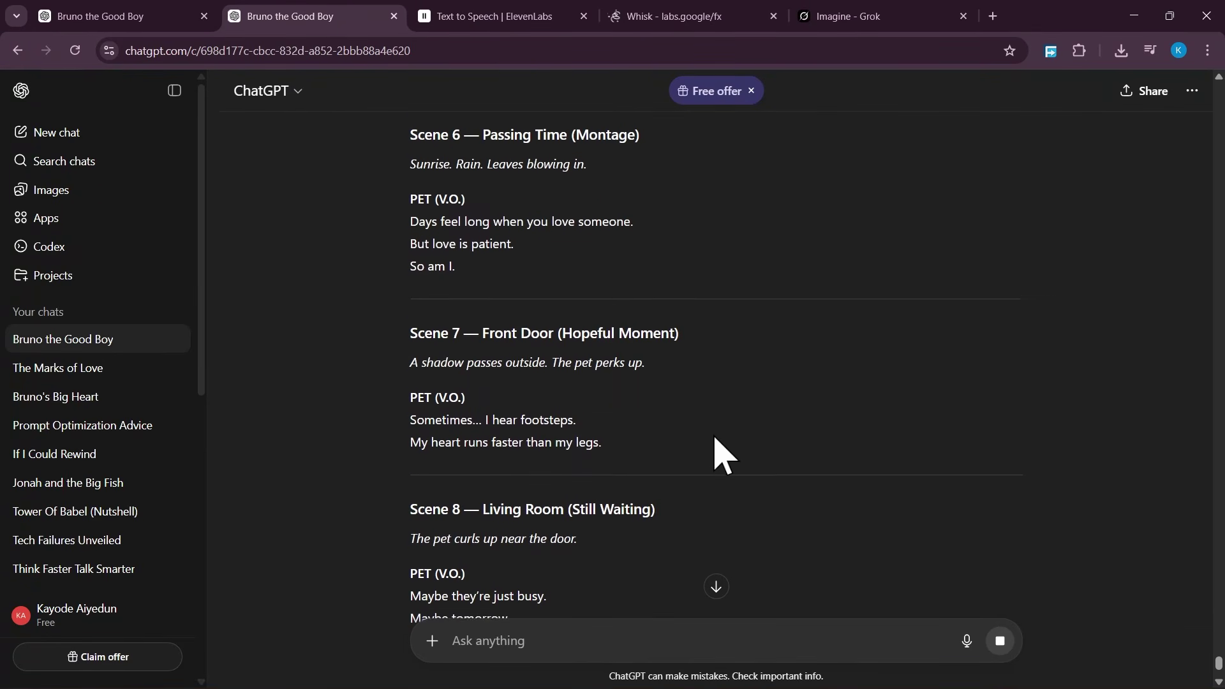
{"action": "scroll", "coordinate": [640, 438], "scroll_direction": "up", "scroll_amount": 5}
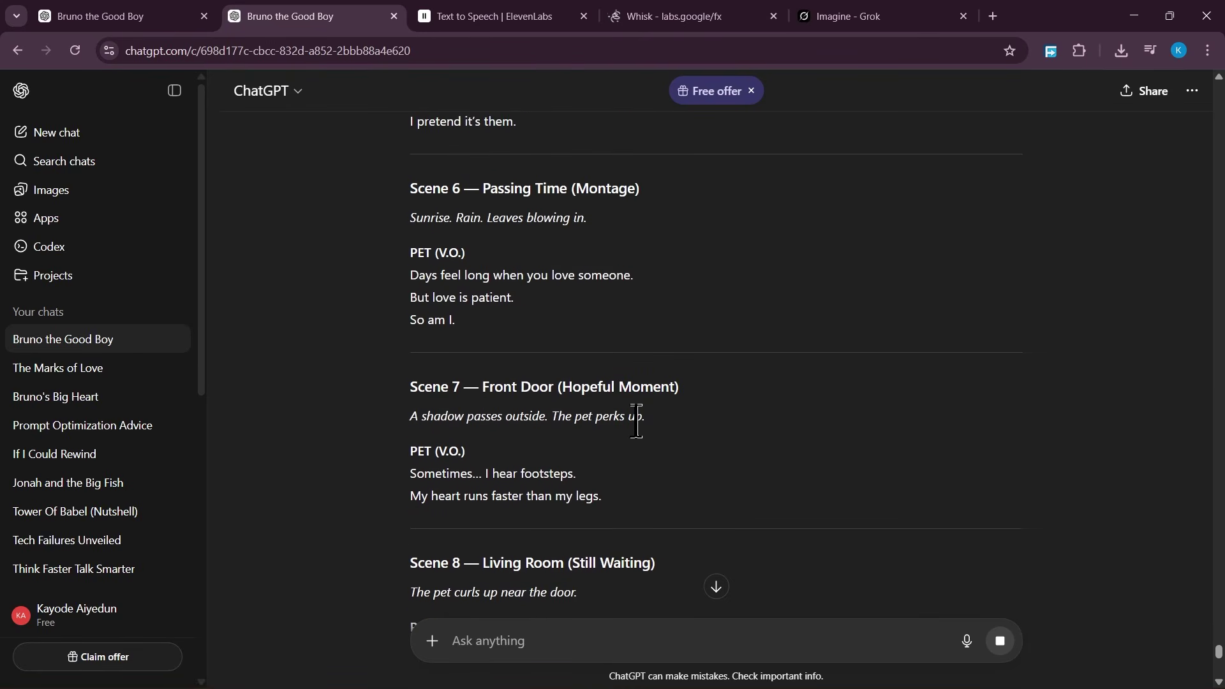
{"action": "scroll", "coordinate": [640, 437], "scroll_direction": "up", "scroll_amount": 4}
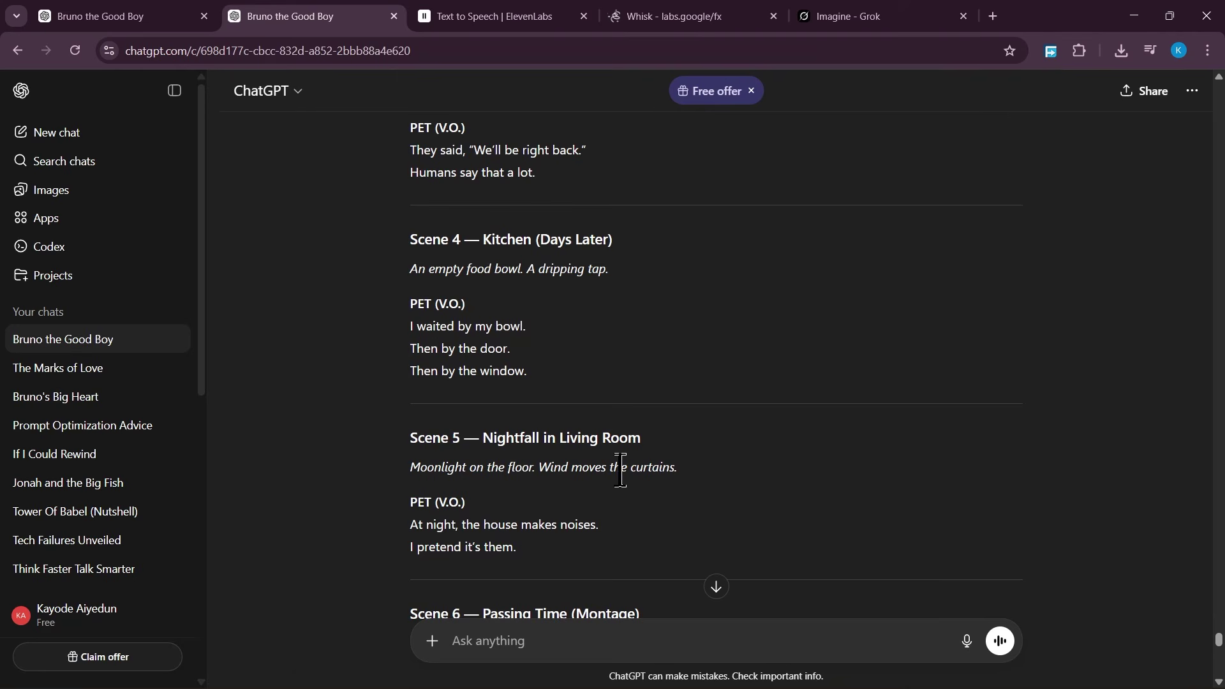
{"action": "scroll", "coordinate": [568, 411], "scroll_direction": "up", "scroll_amount": 20}
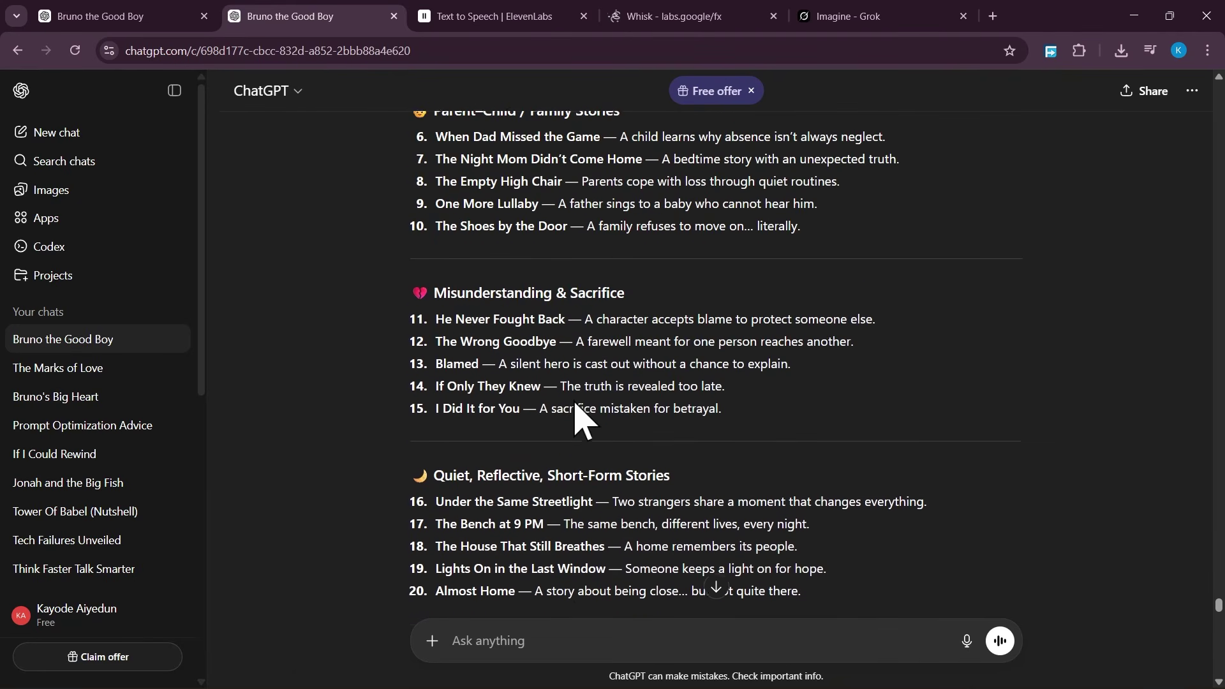
{"action": "scroll", "coordinate": [542, 213], "scroll_direction": "down", "scroll_amount": 8}
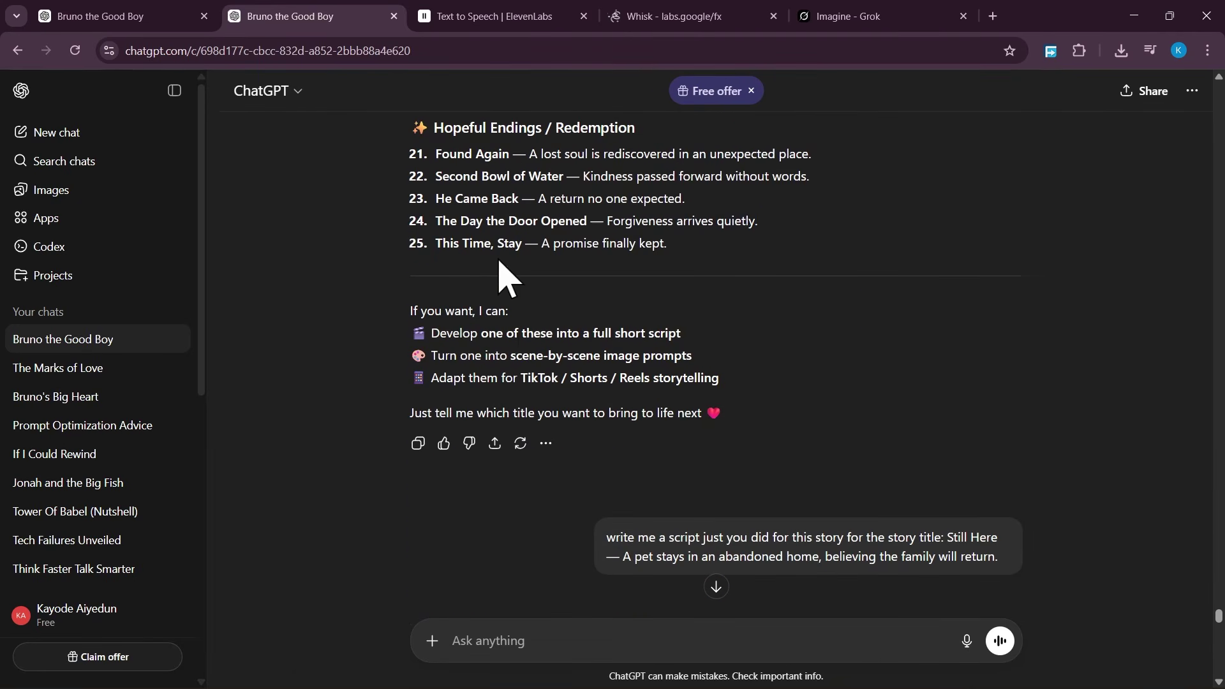
{"action": "scroll", "coordinate": [496, 300], "scroll_direction": "down", "scroll_amount": 15}
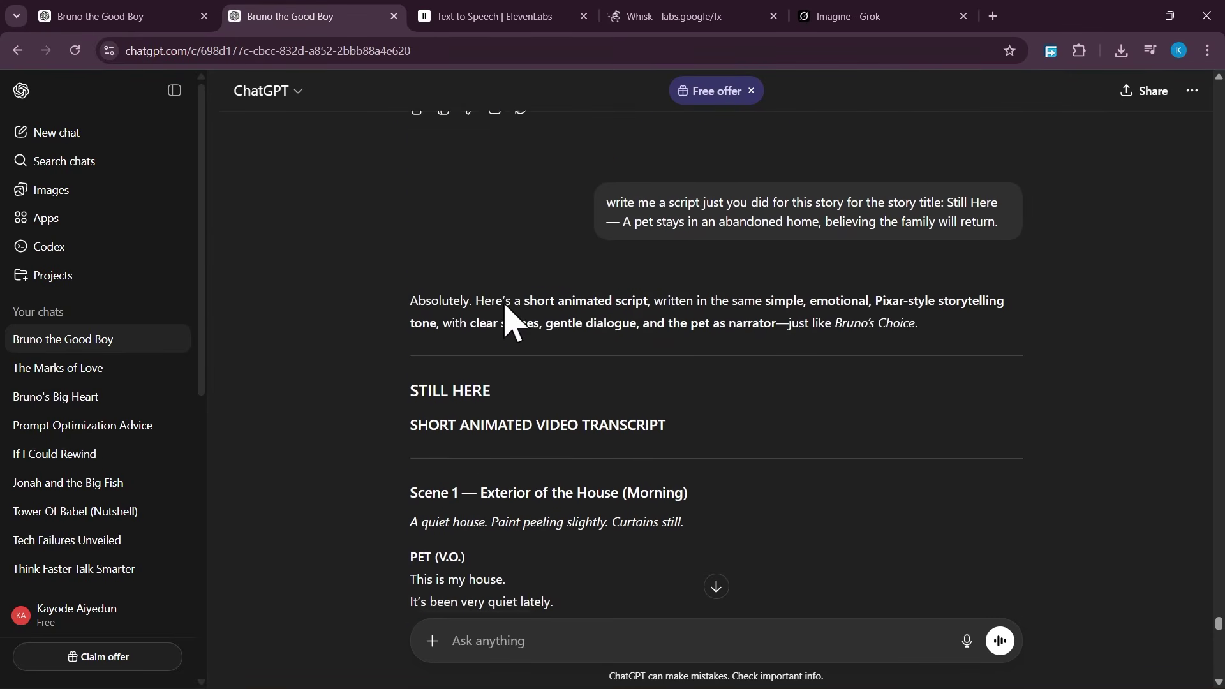
{"action": "scroll", "coordinate": [525, 322], "scroll_direction": "down", "scroll_amount": 6}
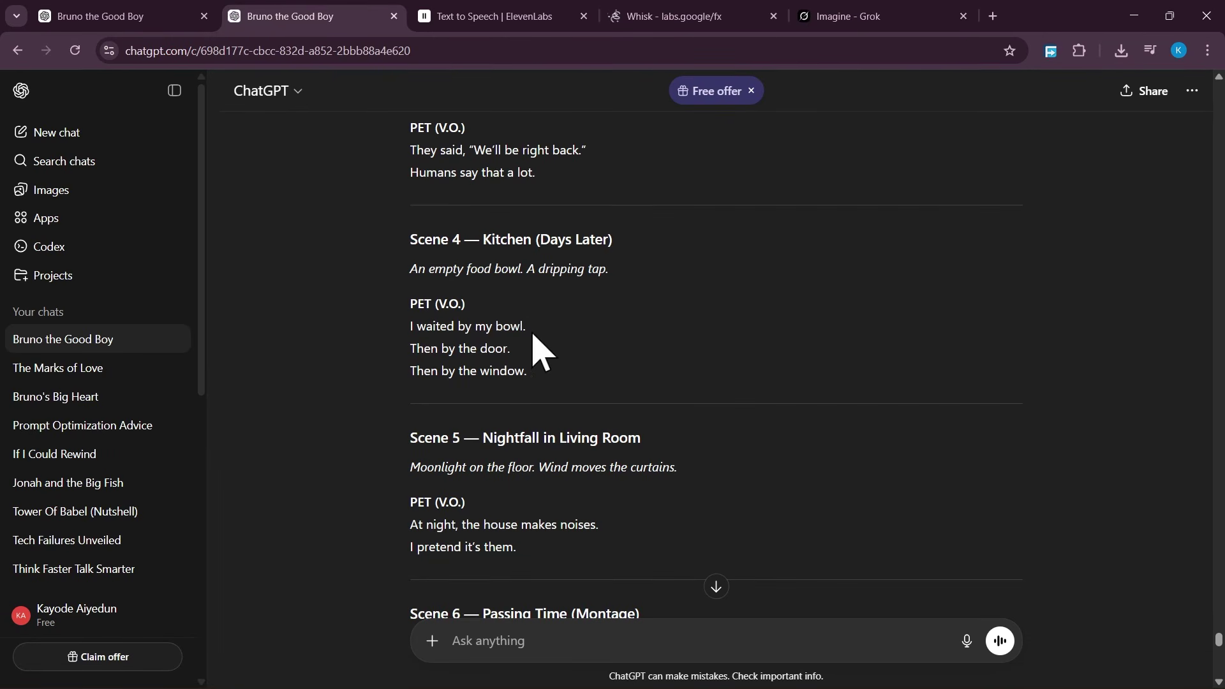
{"action": "scroll", "coordinate": [541, 349], "scroll_direction": "up", "scroll_amount": 7}
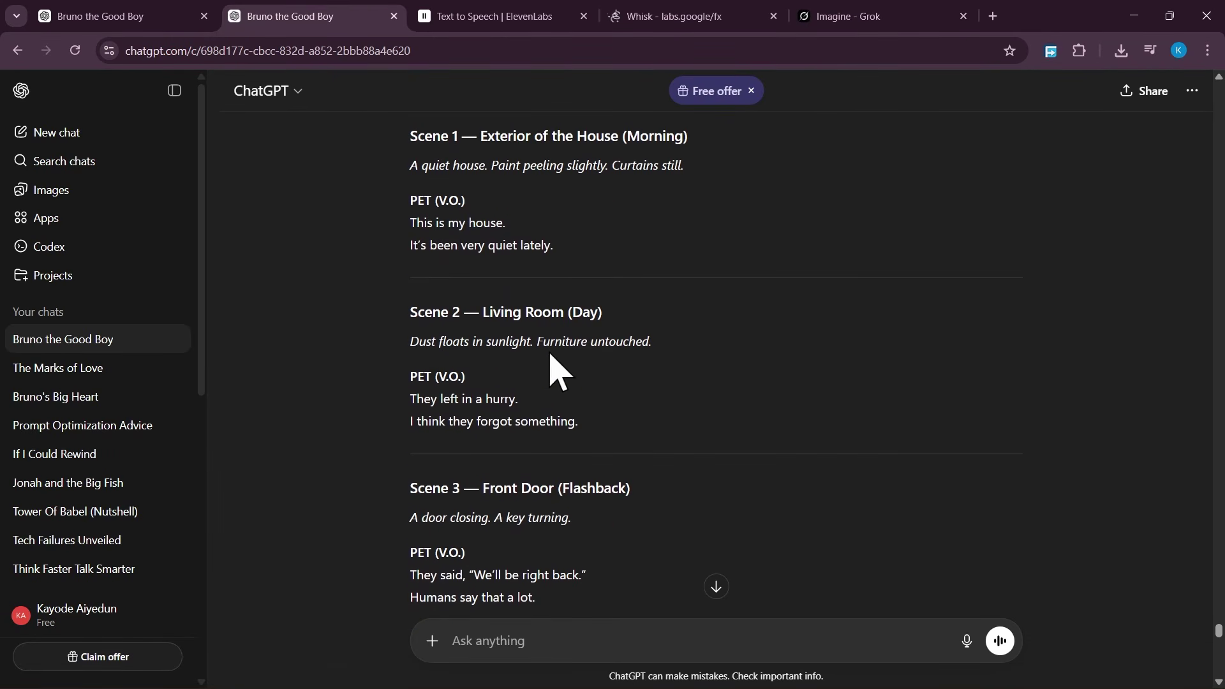